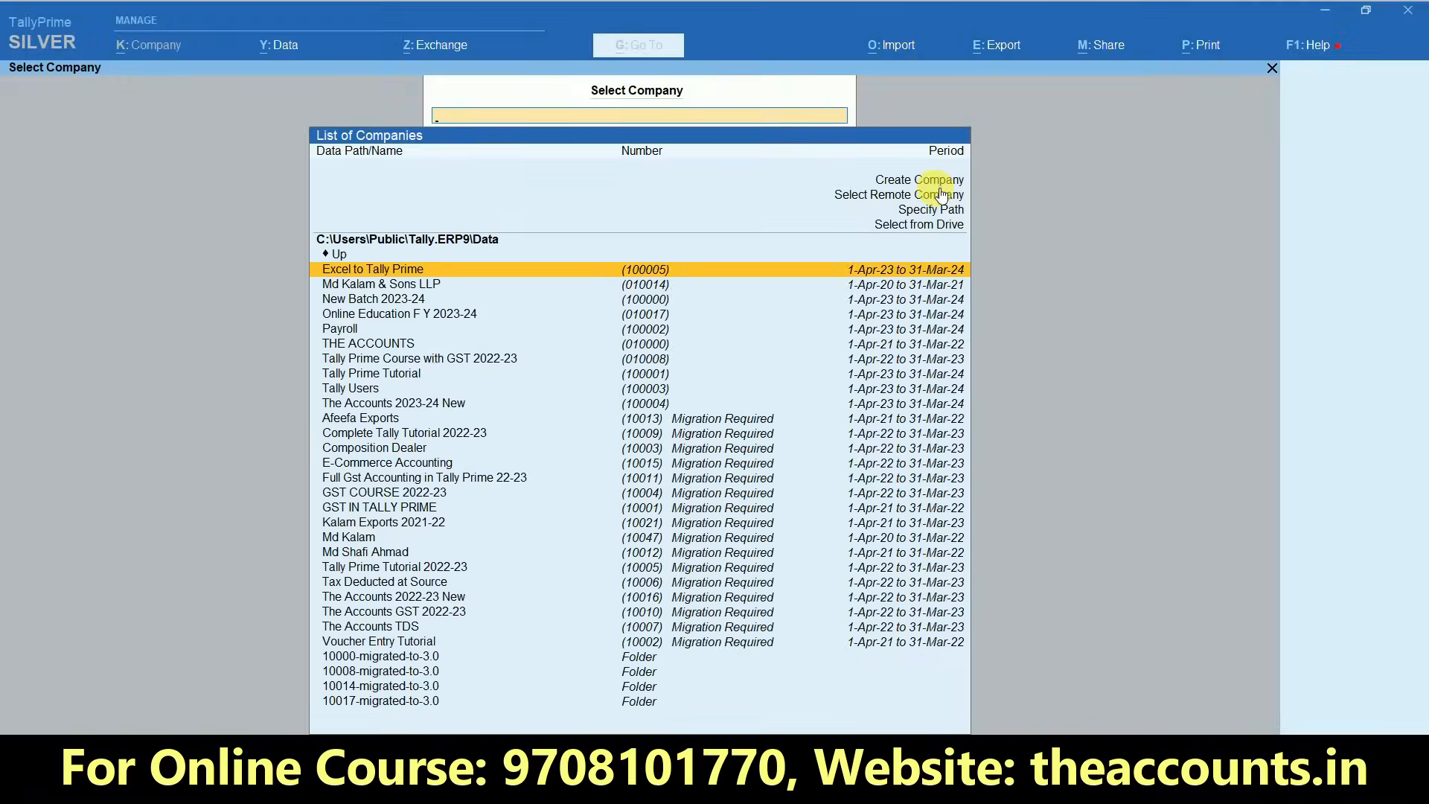
# - Start creating a new company and name it GST Course 2023-24
pyautogui.click(938, 182)
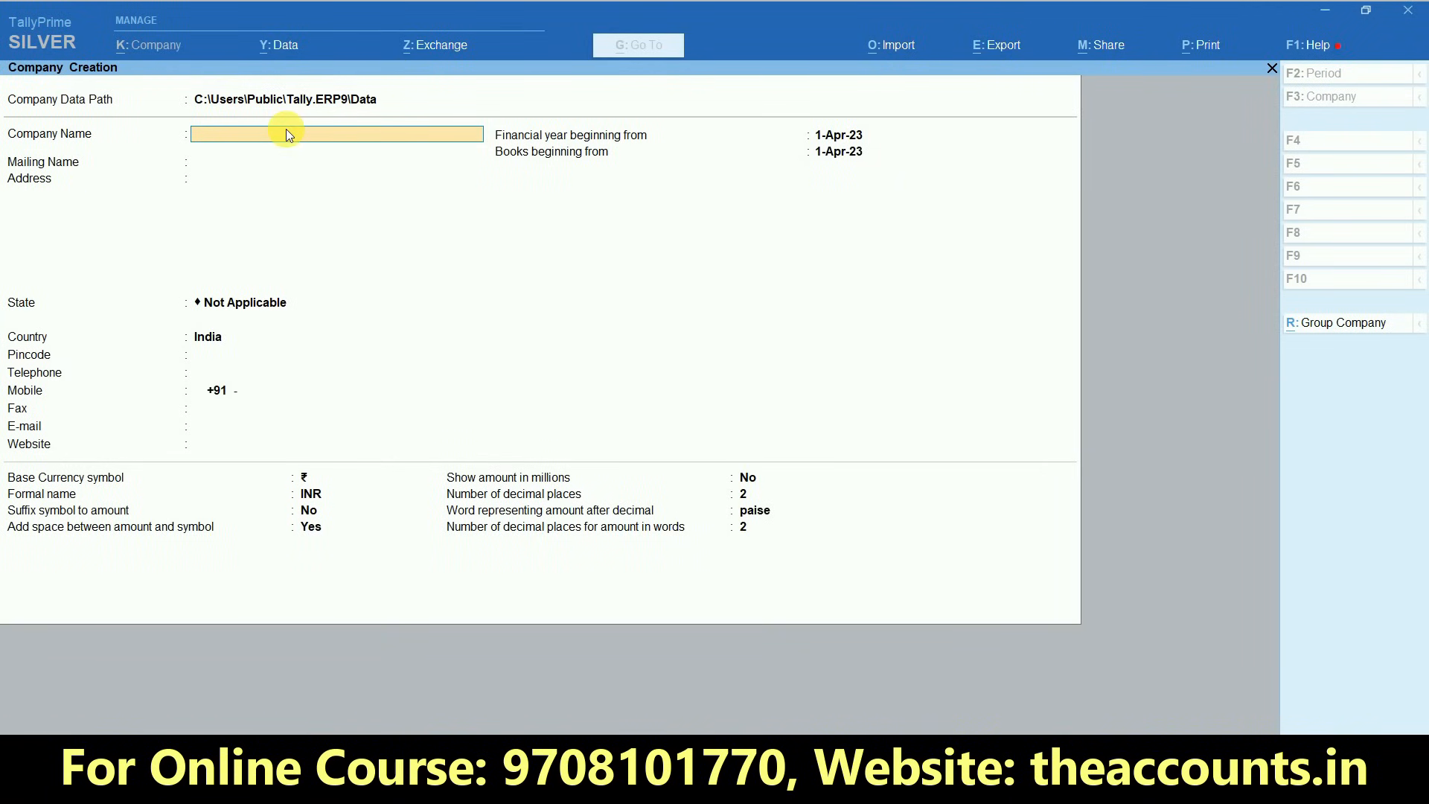
pyautogui.write('GST Course 2023-24')
pyautogui.press('Return')
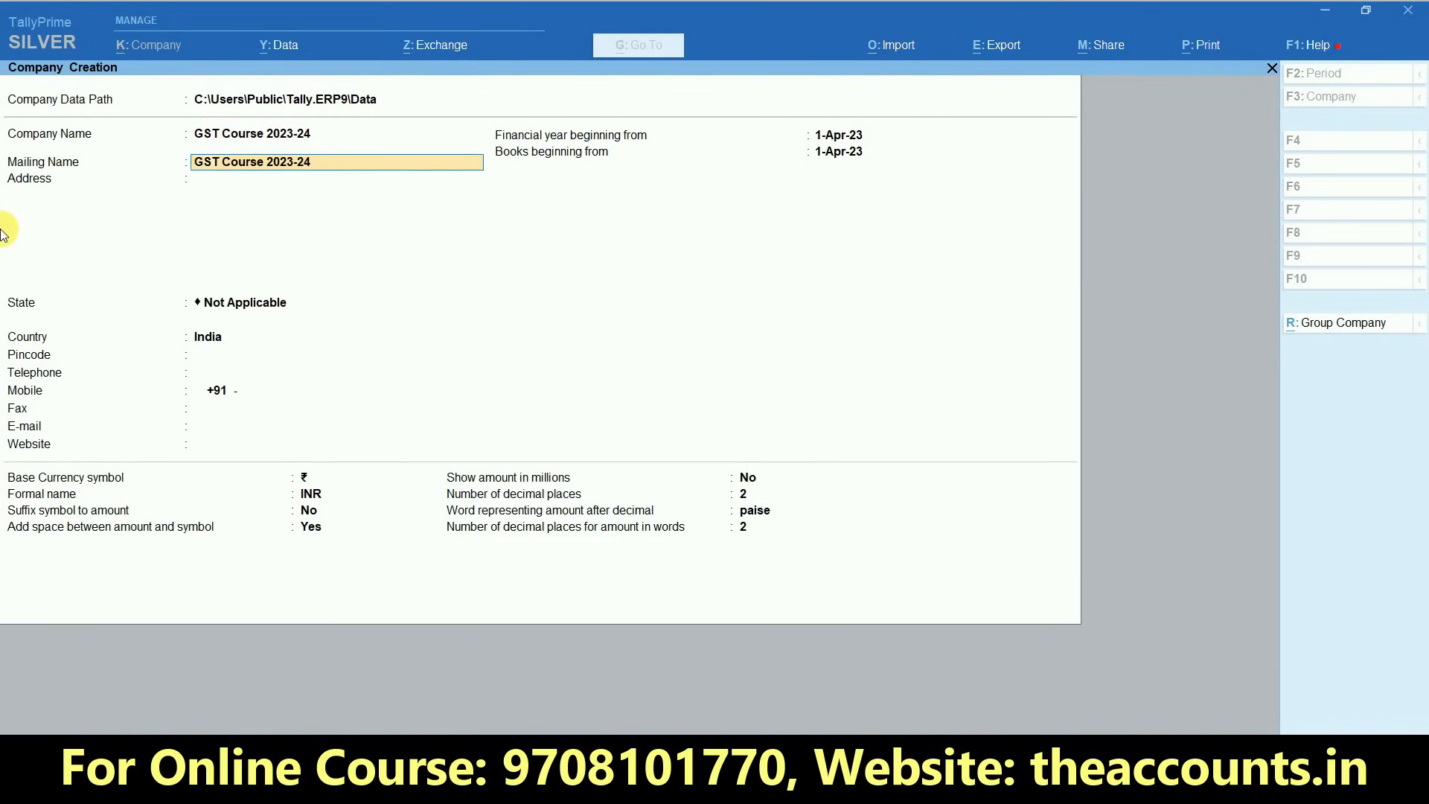
# - Keep the mailing name, set the company's state to Bihar, and leave the address and contact details blank
pyautogui.press('Return')
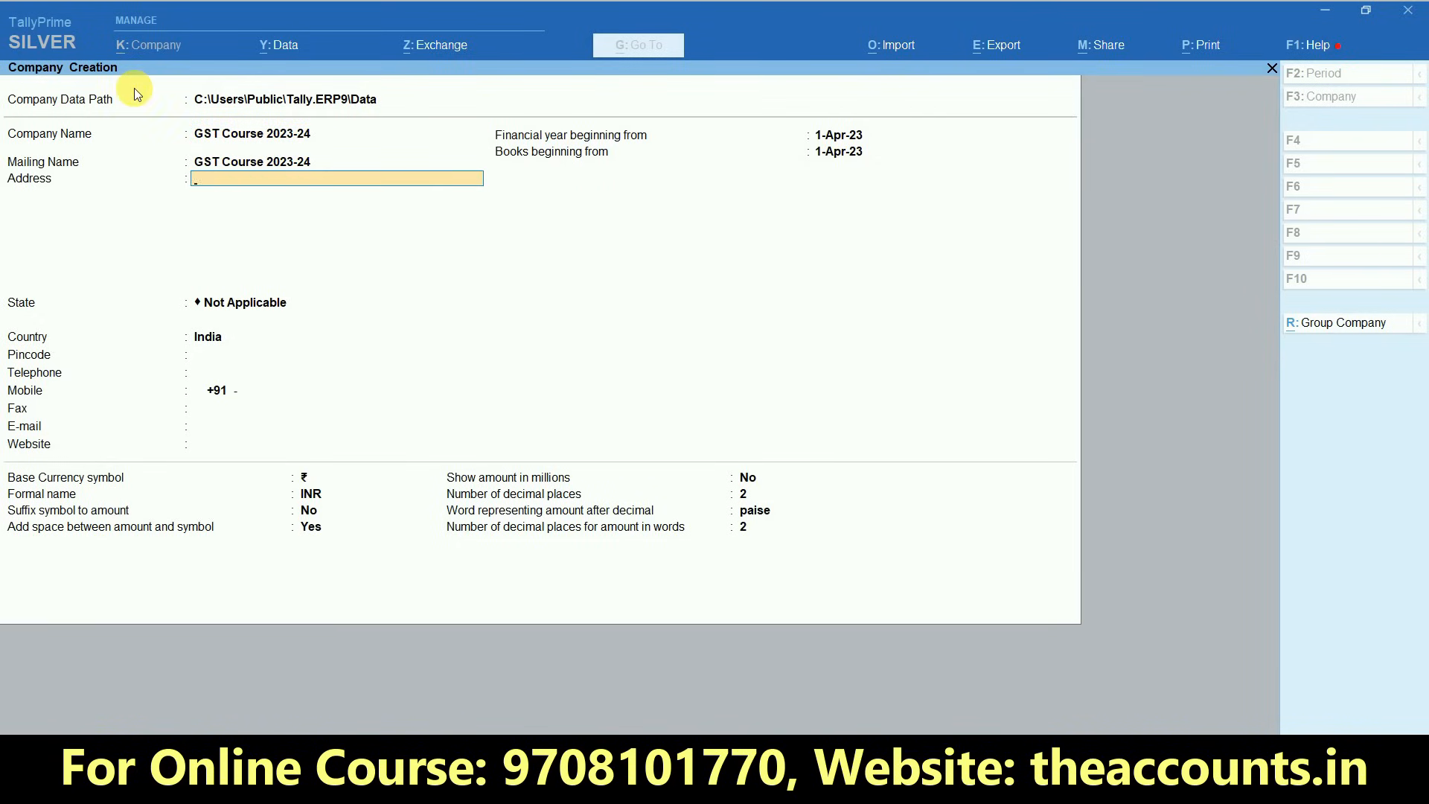
pyautogui.press('Return')
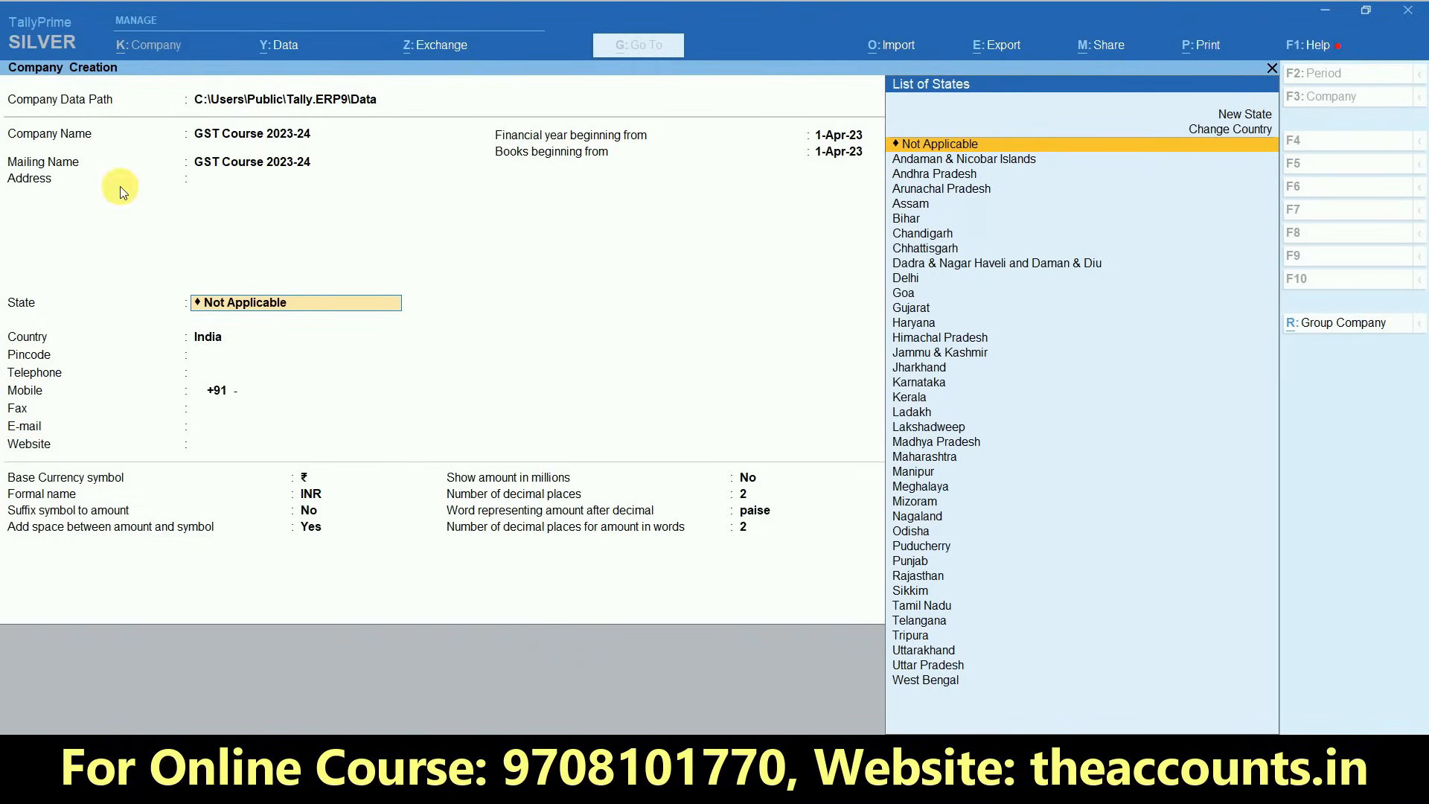
pyautogui.write('Bi')
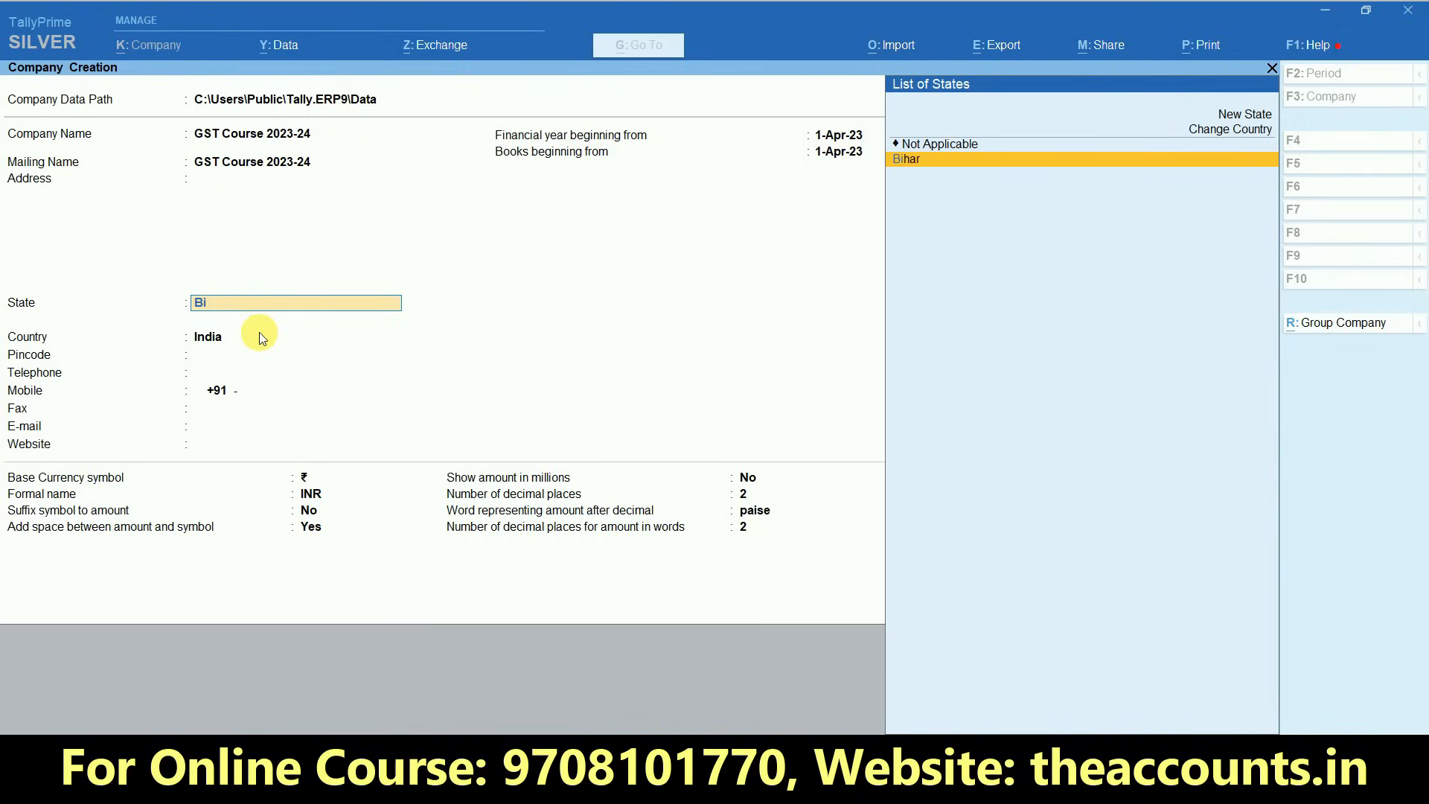
pyautogui.press('Return')
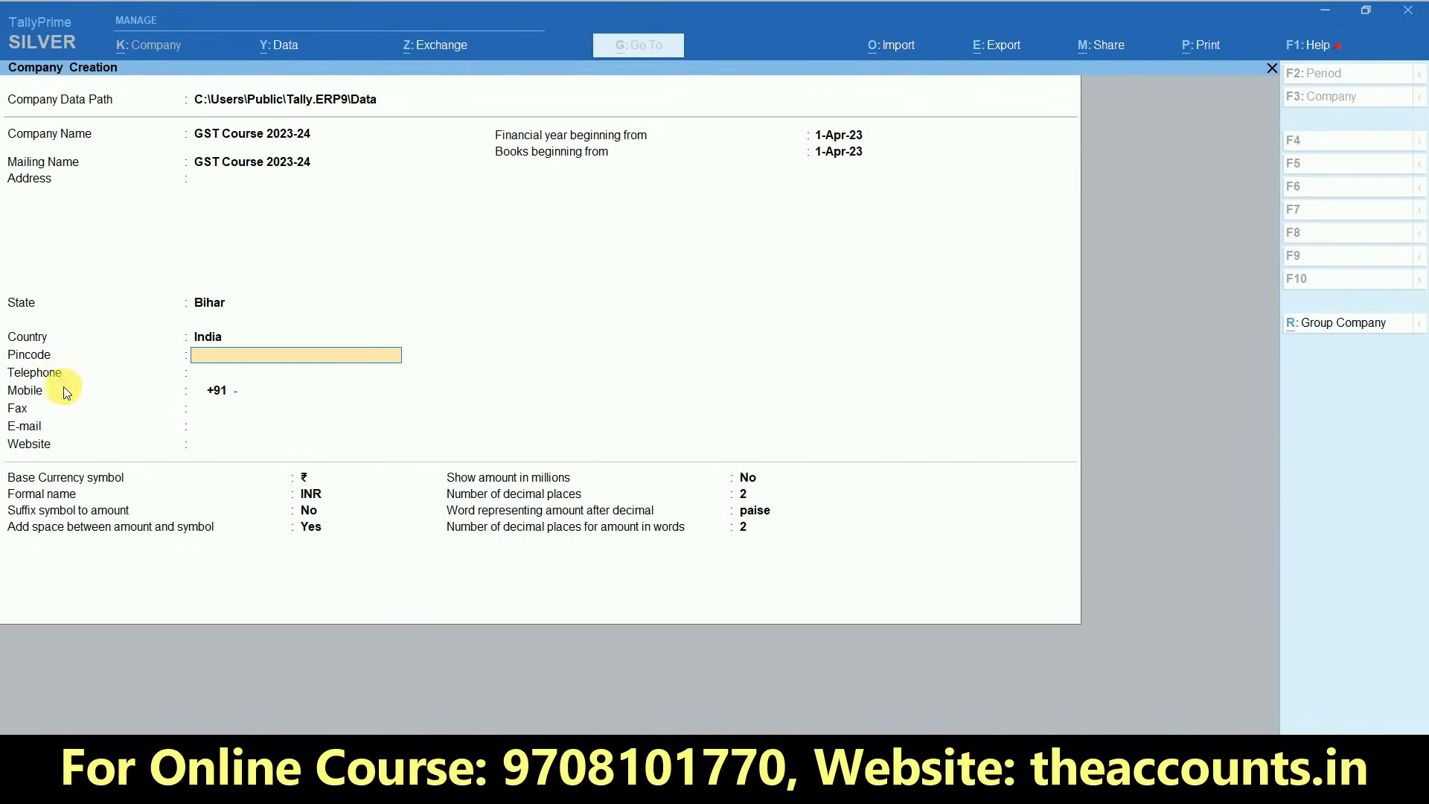
pyautogui.press('Return')
pyautogui.press('Return')
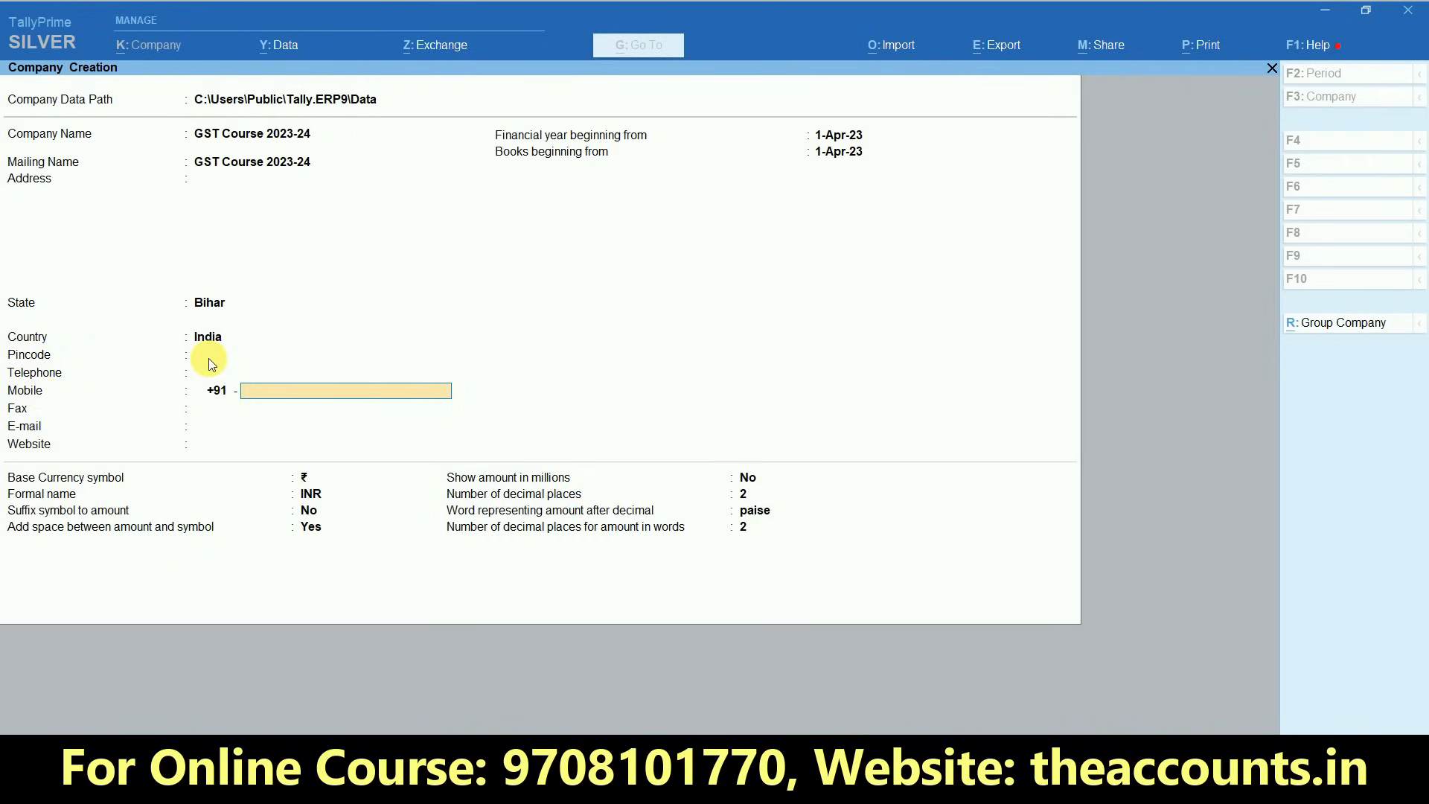
pyautogui.press('Return')
pyautogui.press('Return')
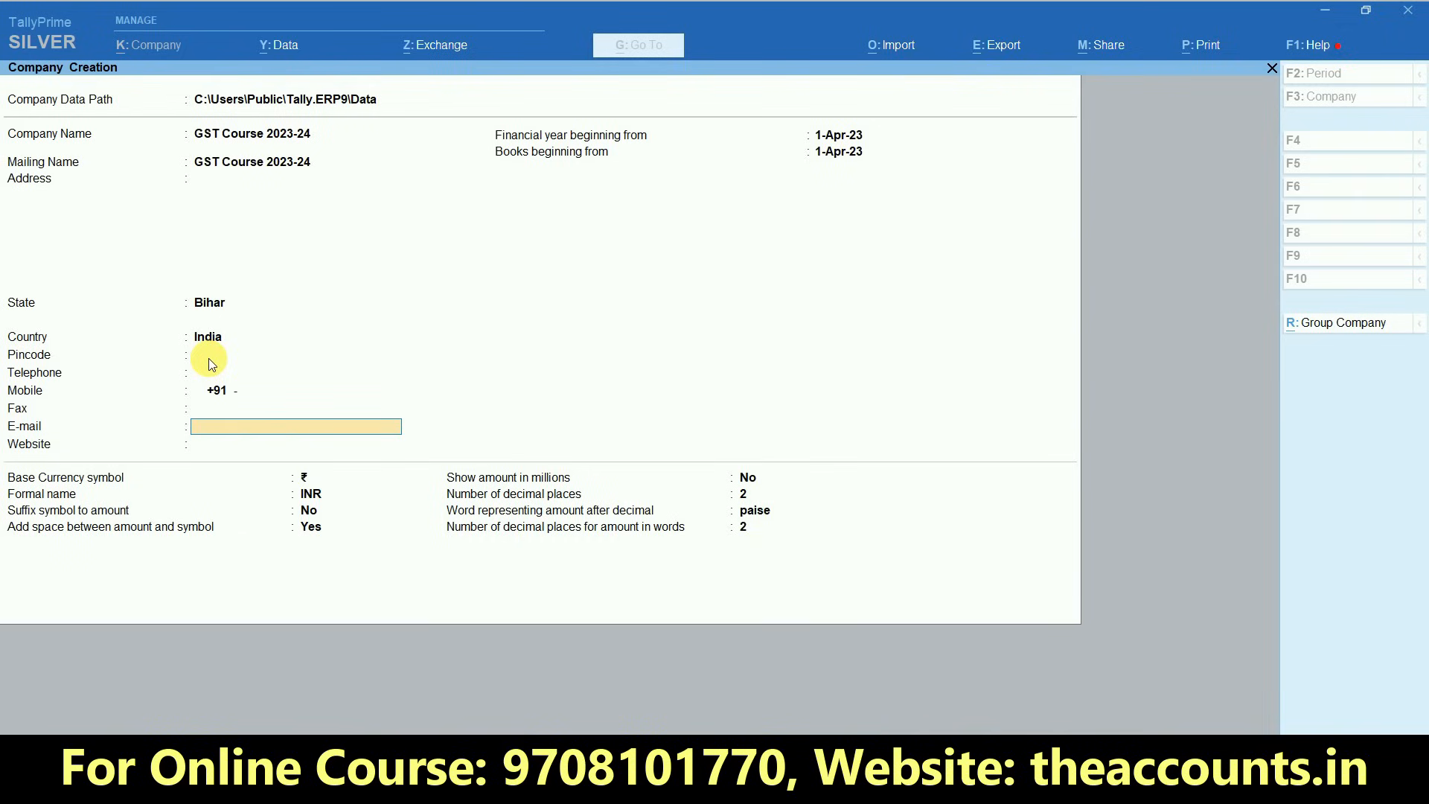
pyautogui.press('Return')
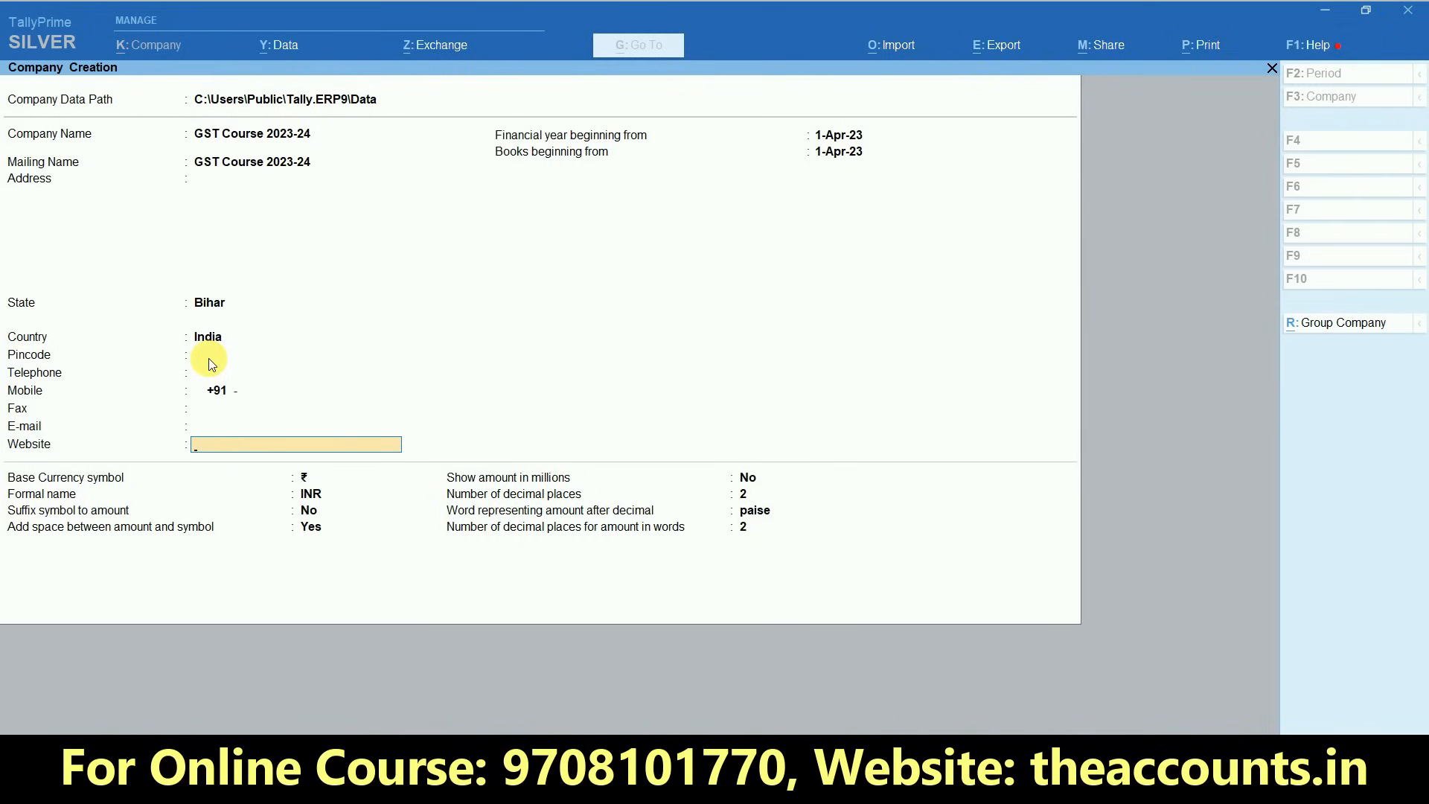
pyautogui.press('Return')
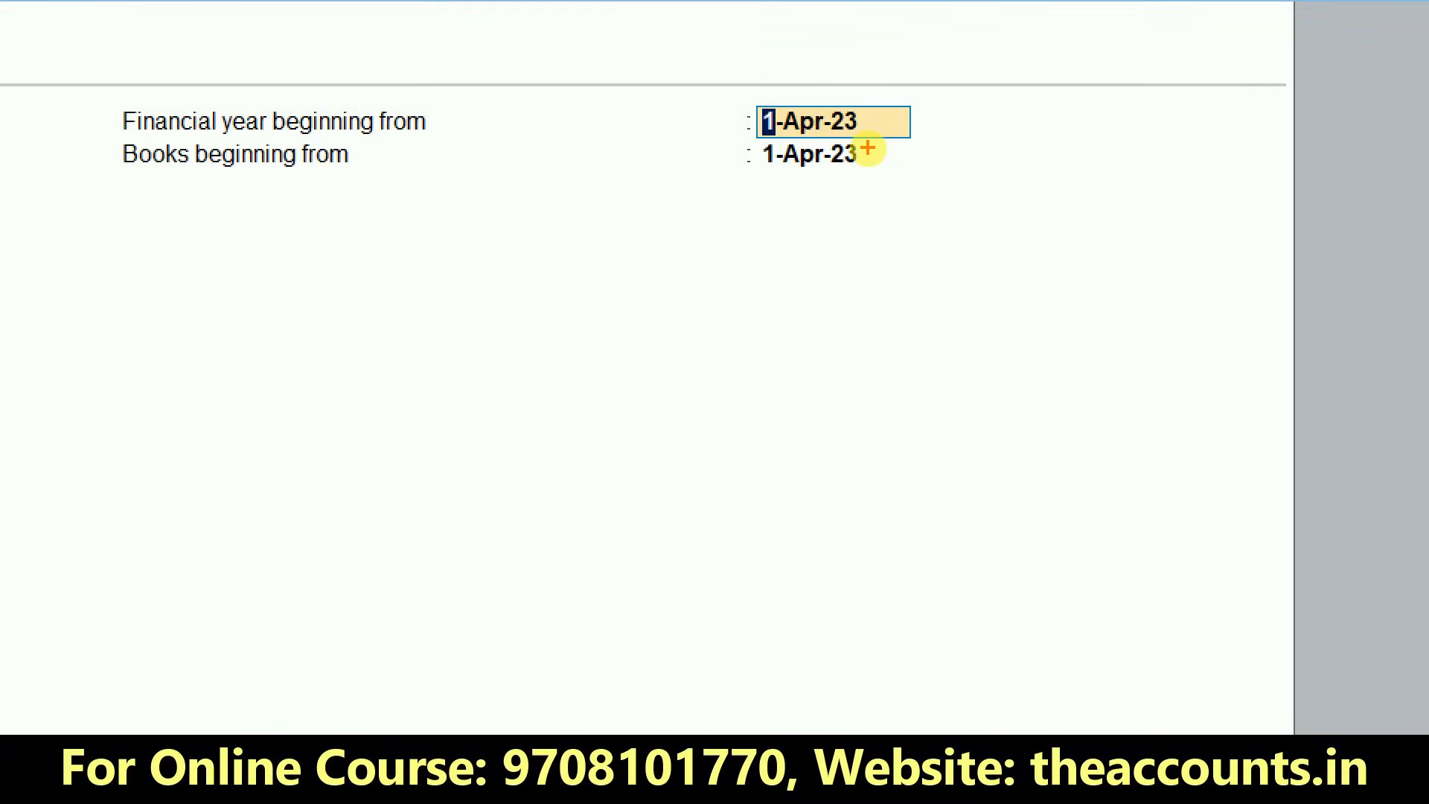
# - Accept 1-Apr-23 for both start dates and the default currency settings, create the company, and leave its initial feature list without changes
pyautogui.moveTo(890, 123)
pyautogui.mouseDown()
pyautogui.moveTo(654, 319)
pyautogui.moveTo(874, 54)
pyautogui.mouseUp()
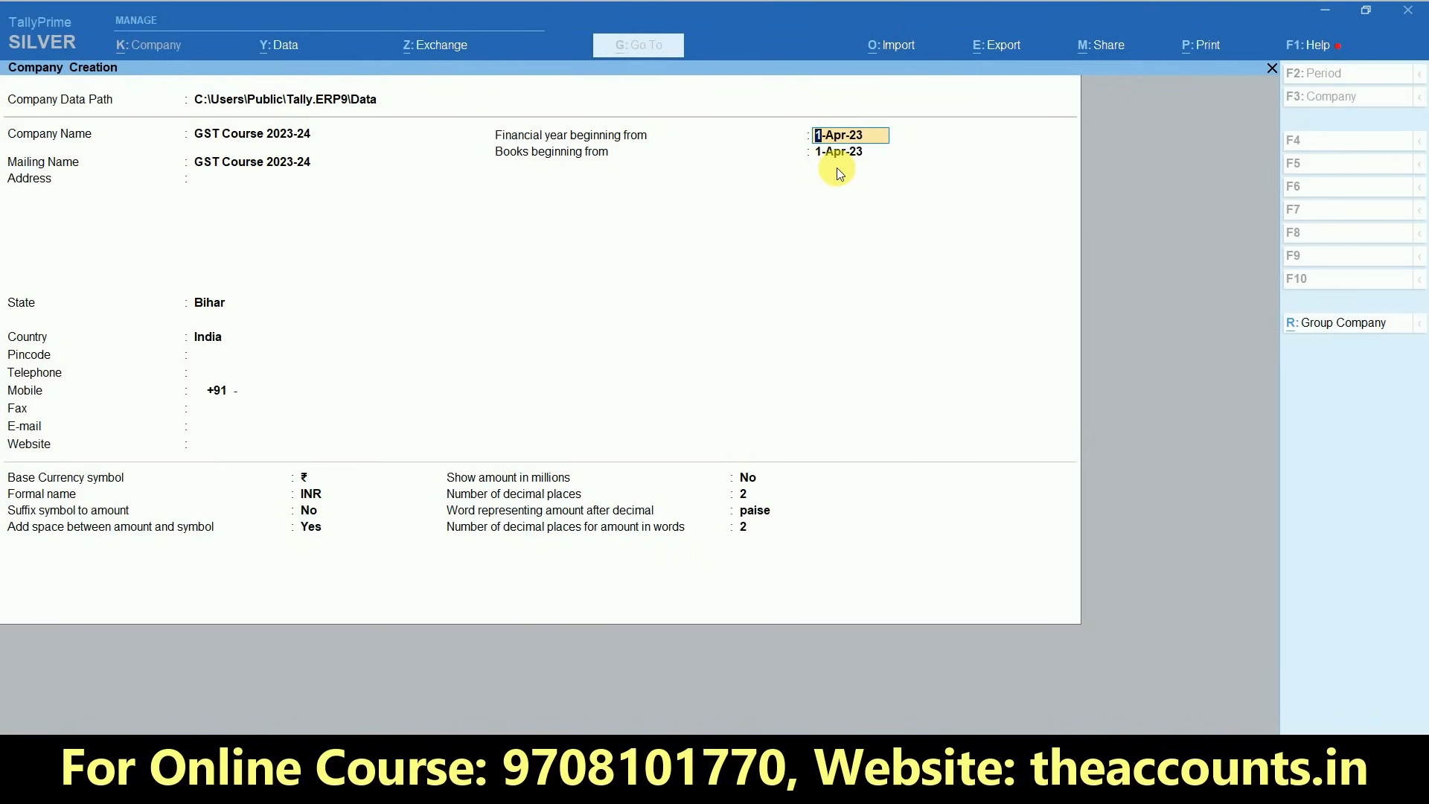
pyautogui.press('Return')
pyautogui.press('Return')
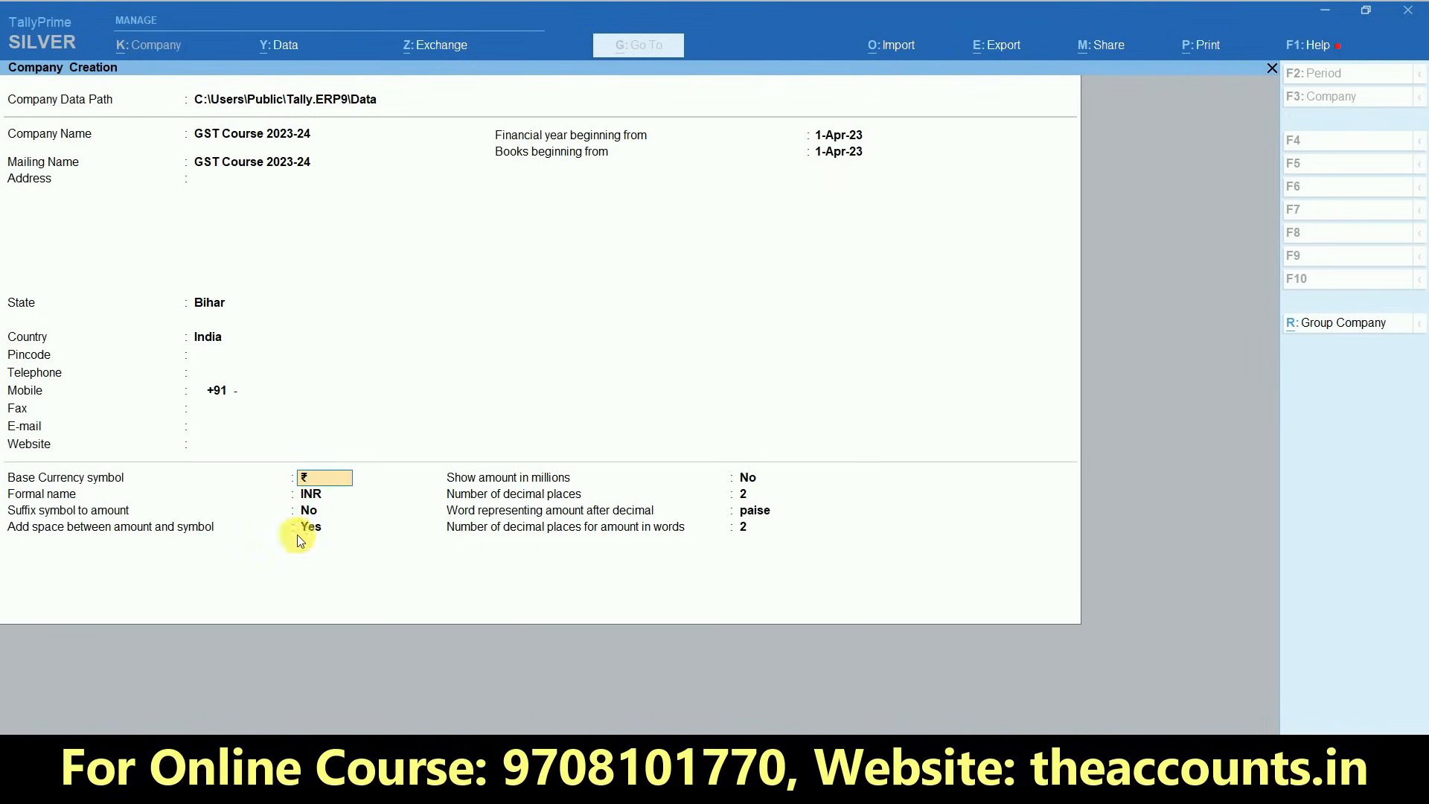
pyautogui.press('Return')
pyautogui.press('Return')
pyautogui.press('Return')
pyautogui.press('Return')
pyautogui.press('Return')
pyautogui.press('Return')
pyautogui.press('Return')
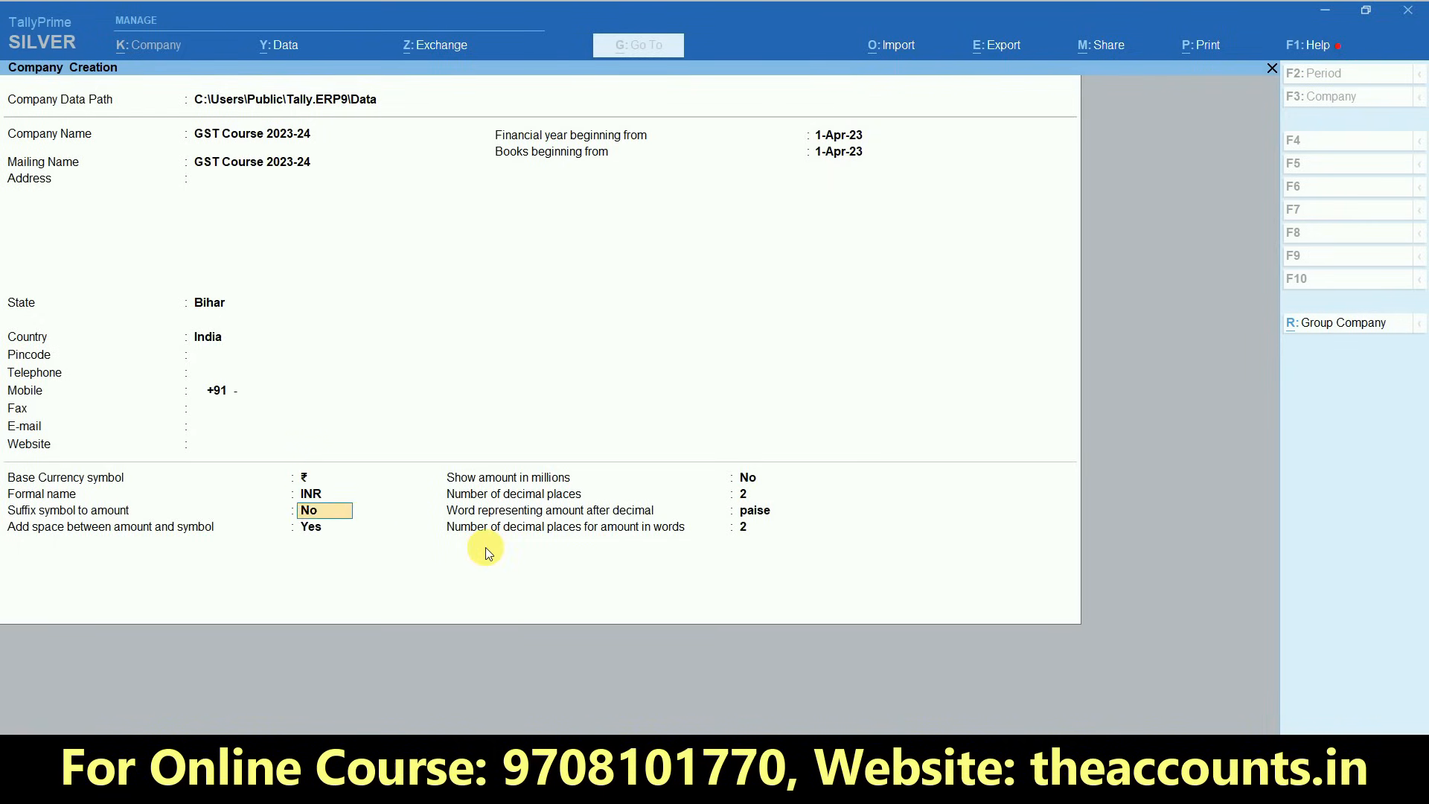
pyautogui.press('Return')
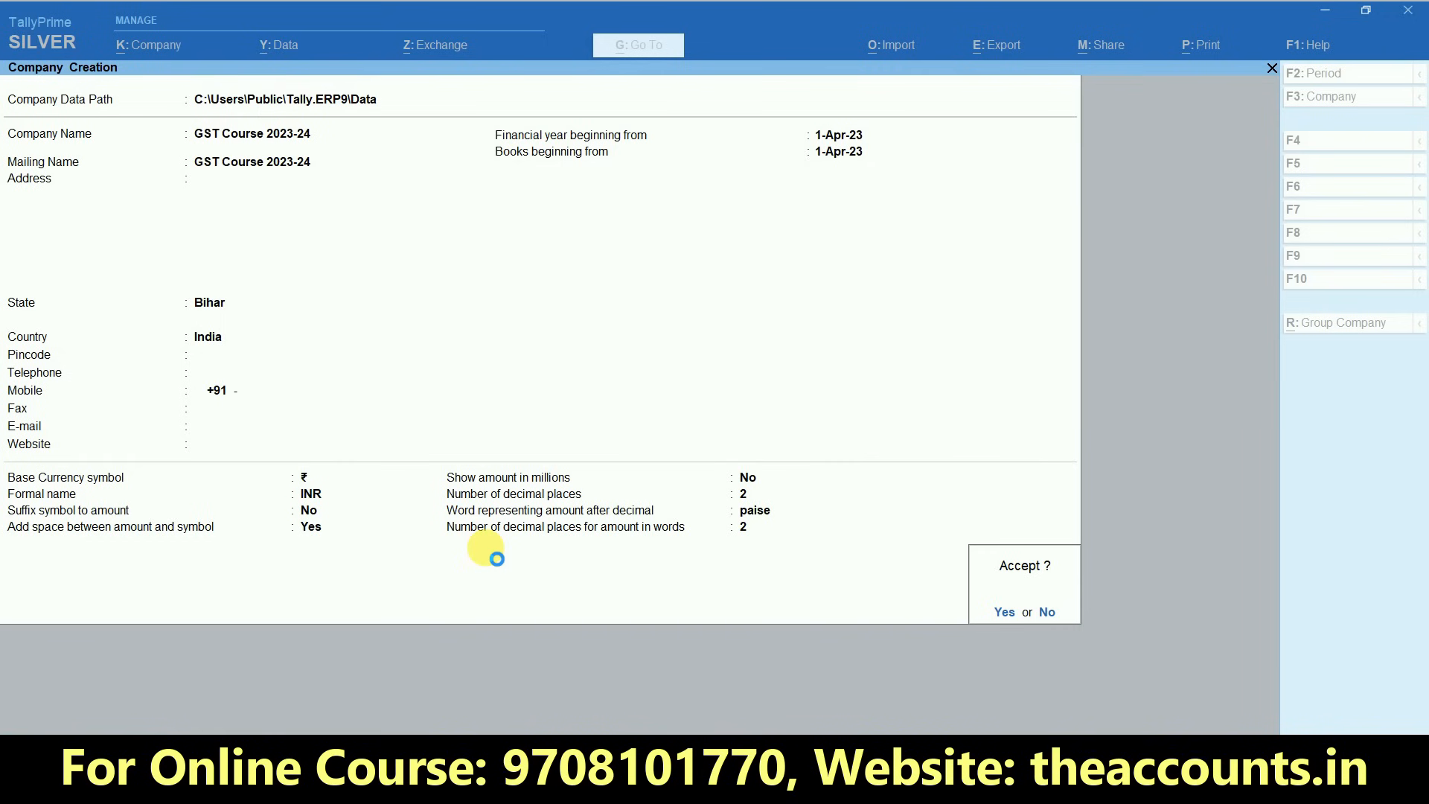
pyautogui.press('Return')
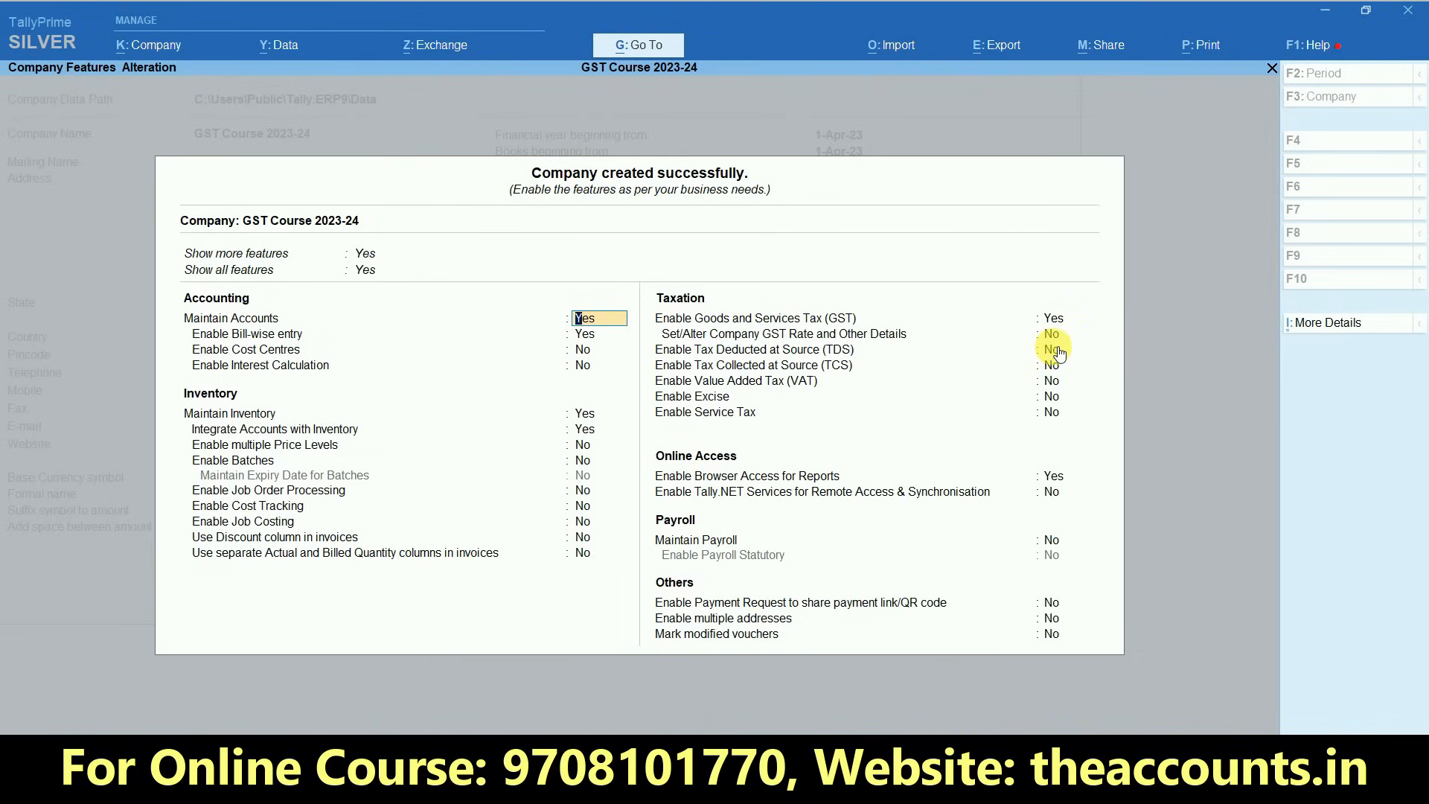
pyautogui.press('Escape')
pyautogui.press('Return')
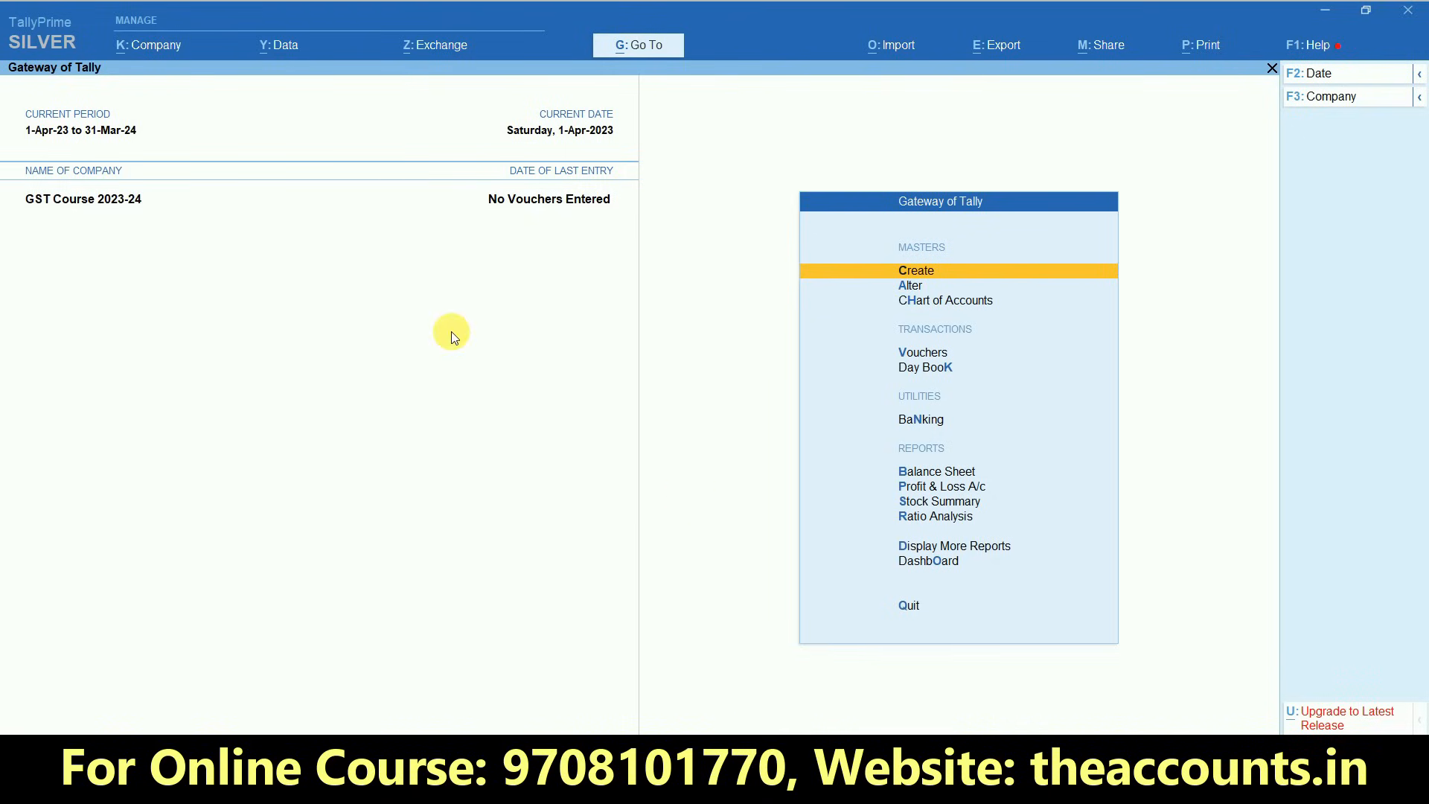
# - Reopen the company's features and keep Goods and Services Tax enabled to bring up the GST registration details
pyautogui.click(131, 48)
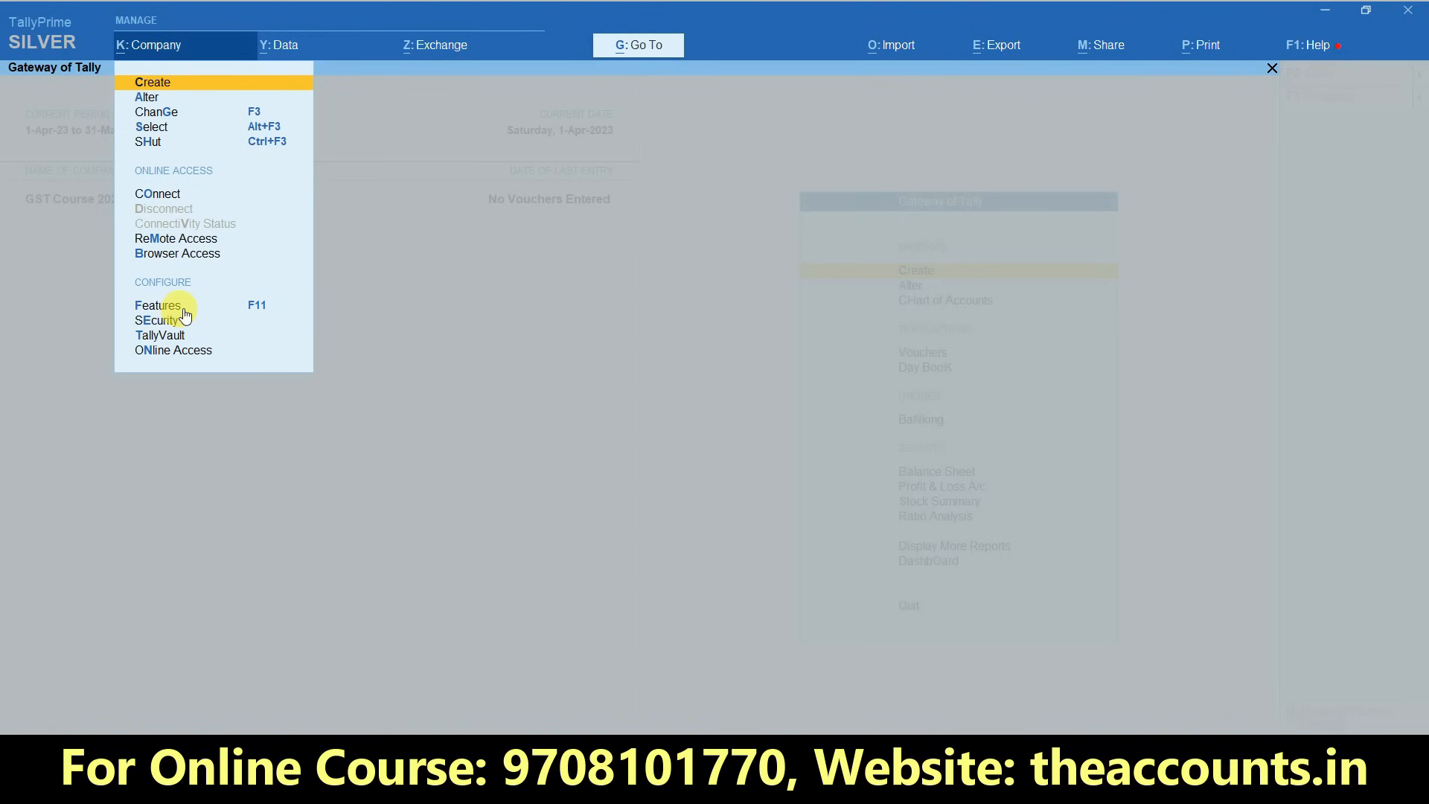
pyautogui.click(159, 306)
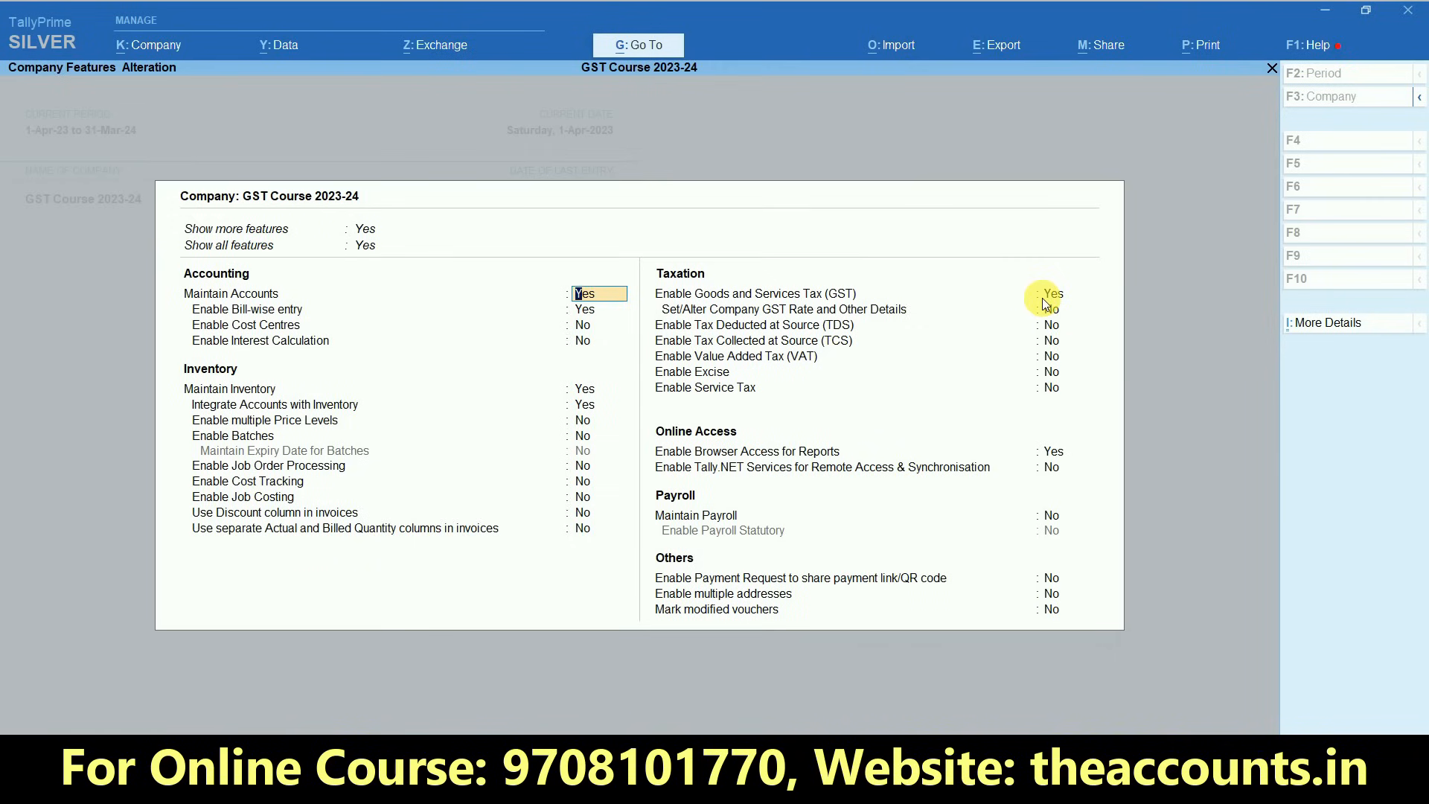
pyautogui.click(1253, 262)
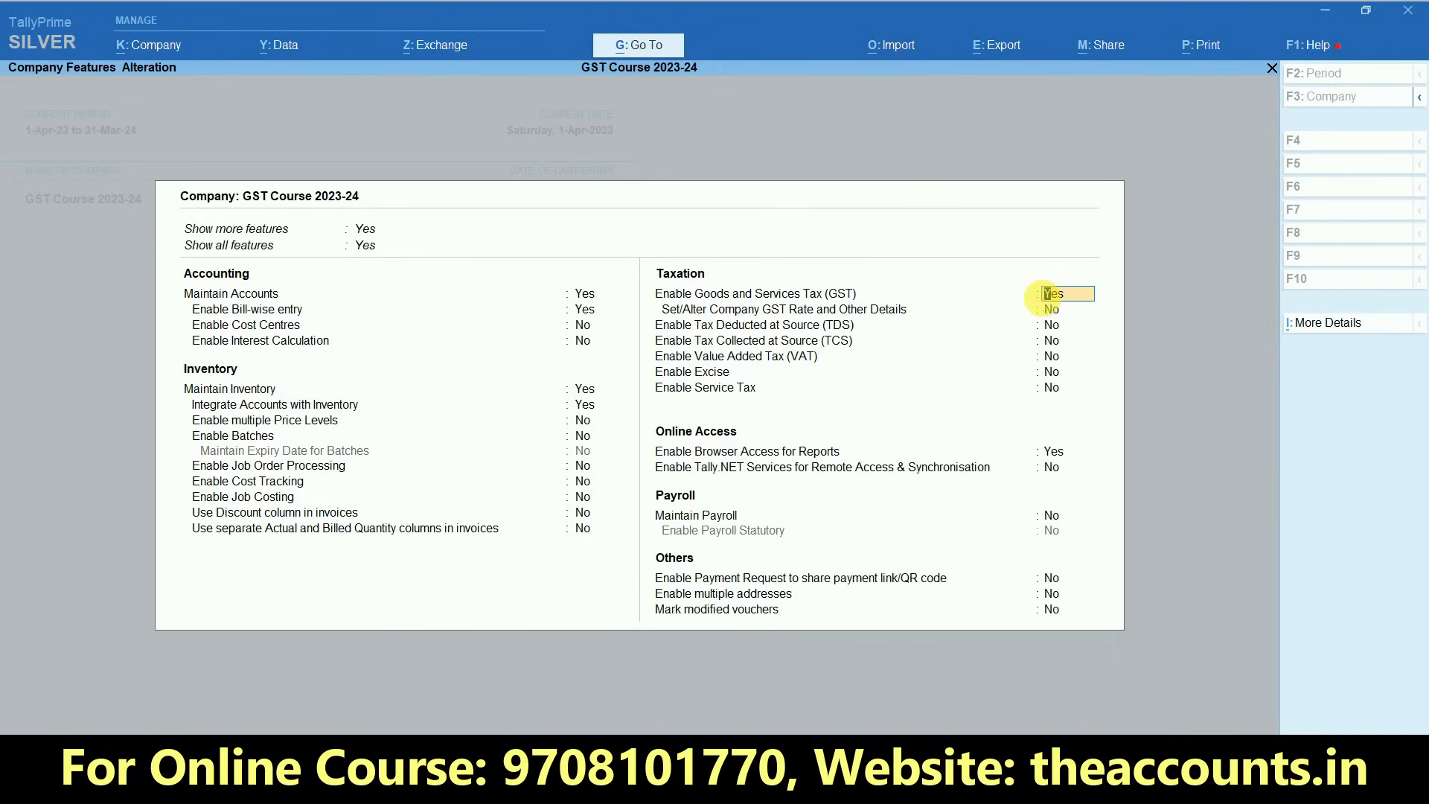
pyautogui.press('Return')
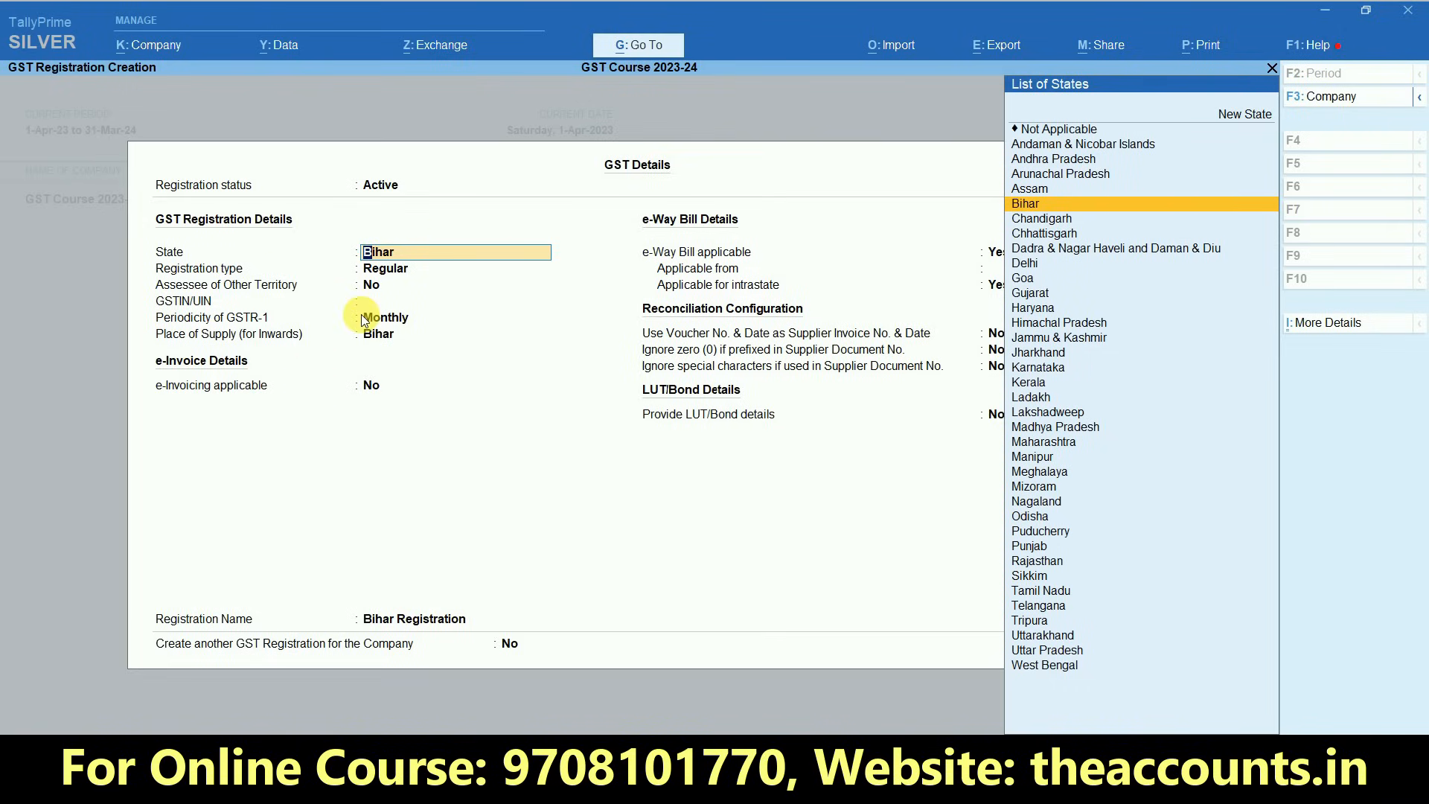
# - Keep Bihar as the GST registration state and Regular as the registration type
pyautogui.press('Return')
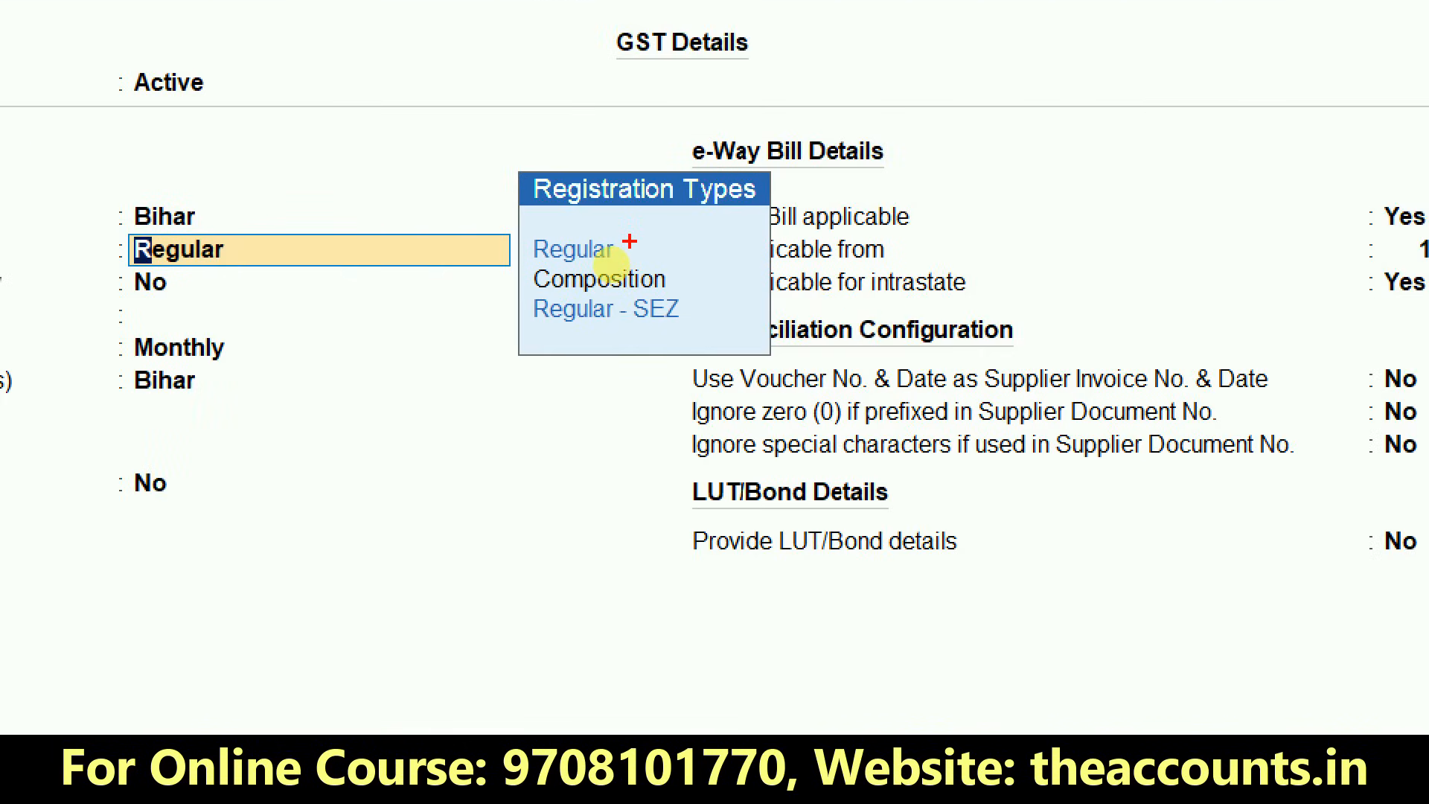
pyautogui.moveTo(673, 268)
pyautogui.mouseDown()
pyautogui.moveTo(681, 283)
pyautogui.moveTo(728, 266)
pyautogui.moveTo(689, 305)
pyautogui.moveTo(697, 327)
pyautogui.moveTo(756, 304)
pyautogui.mouseUp()
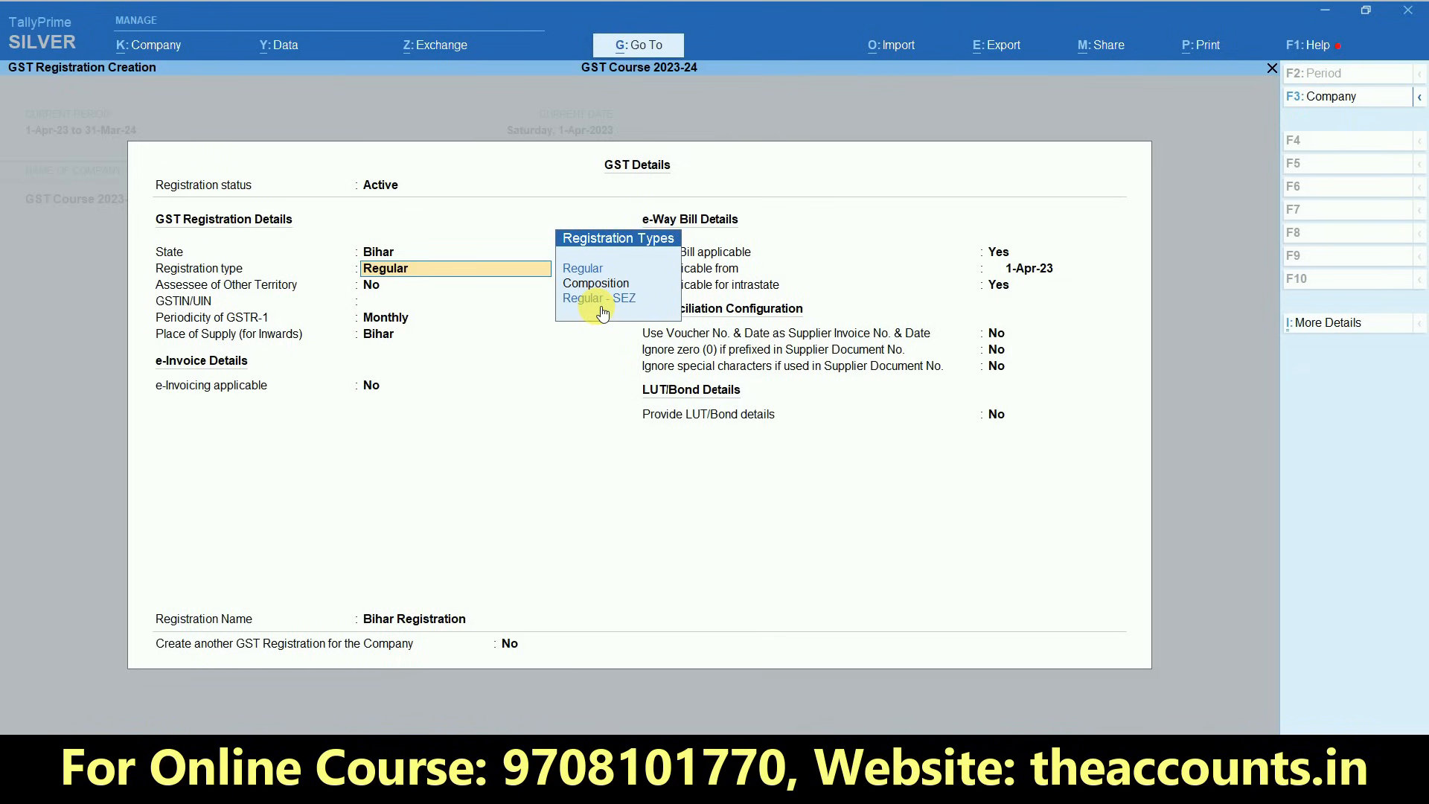
pyautogui.click(597, 302)
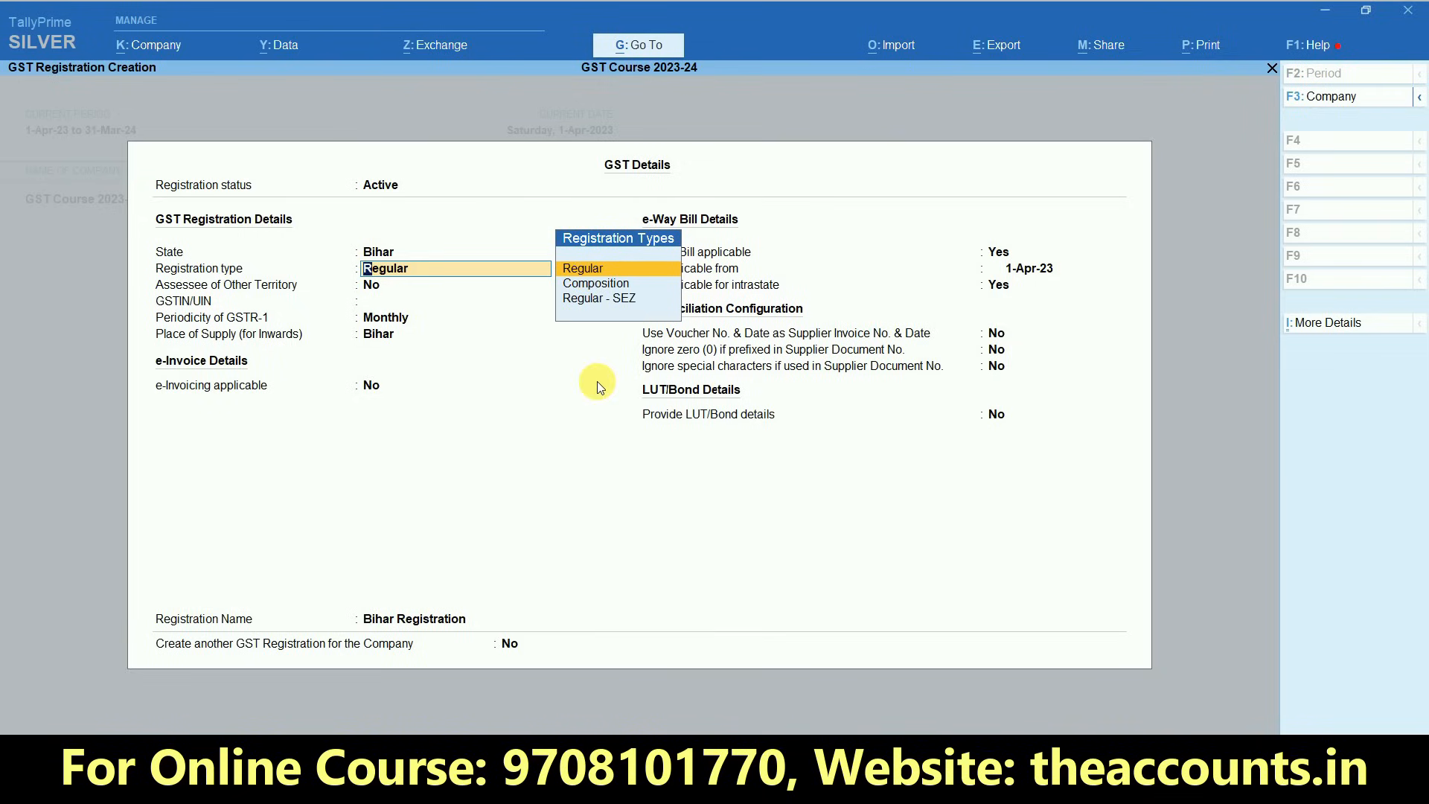
pyautogui.press('Return')
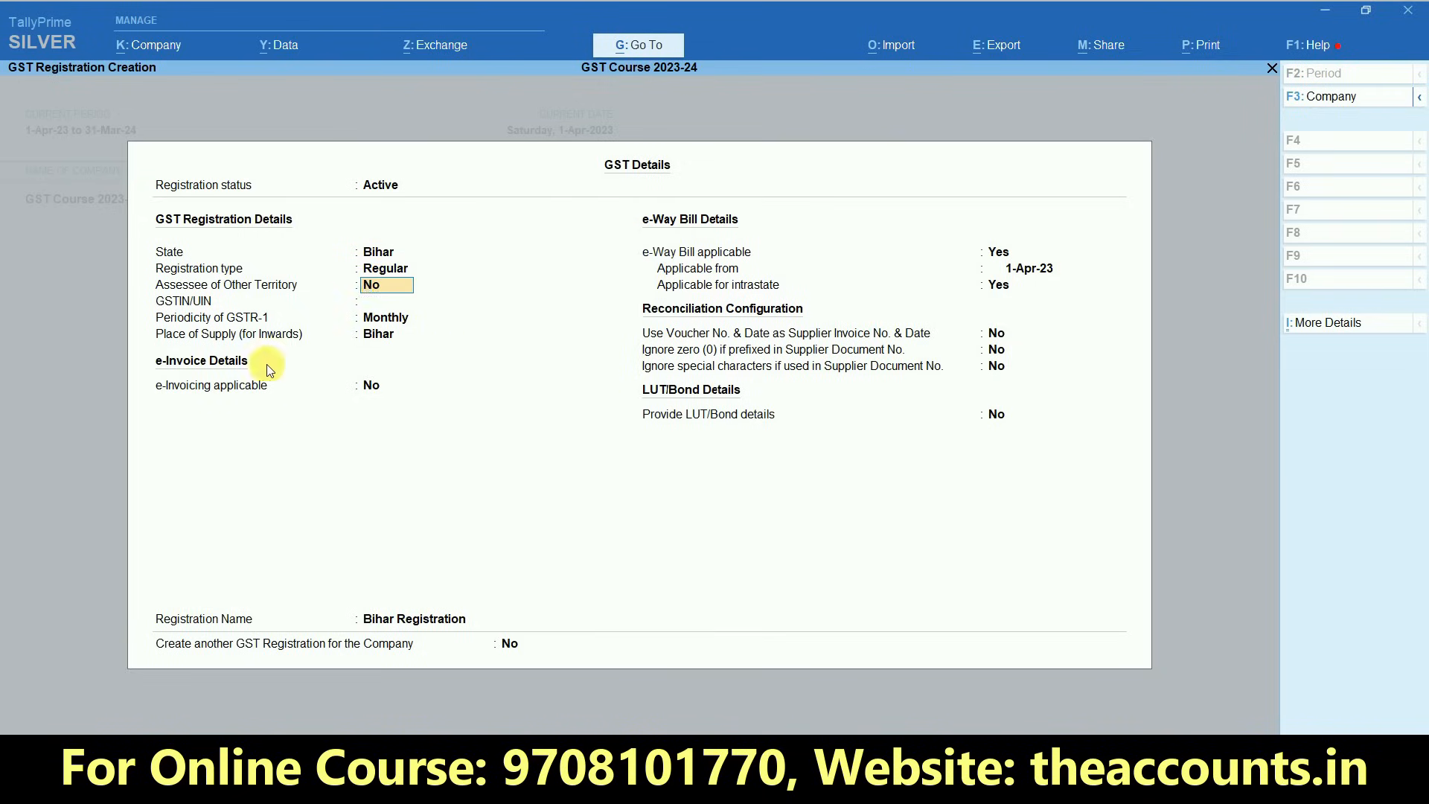
# - Leave Assessee of Other Territory set to No in the GST registration details
pyautogui.hotkey('ctrl', '1')
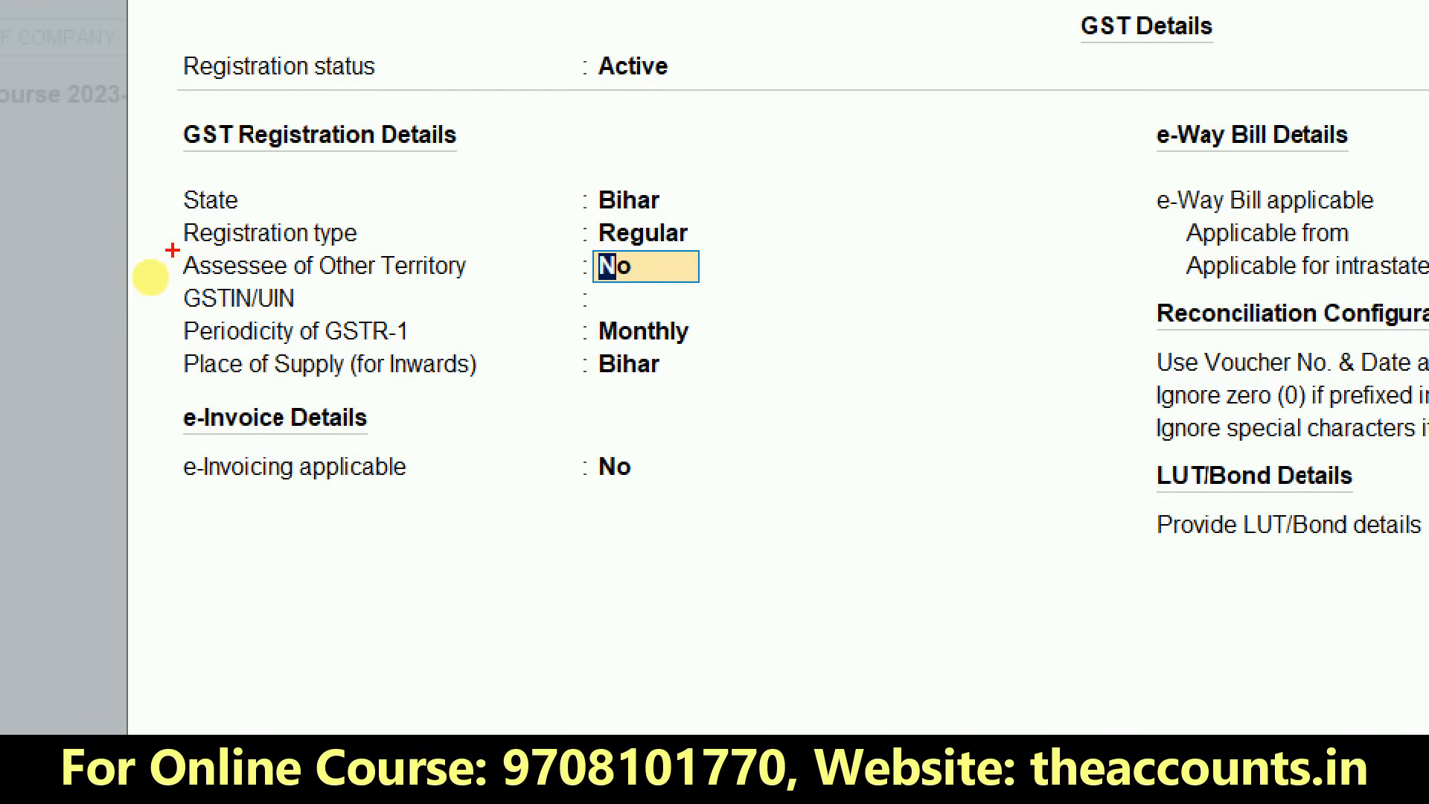
pyautogui.moveTo(172, 250); pyautogui.dragTo(725, 290)
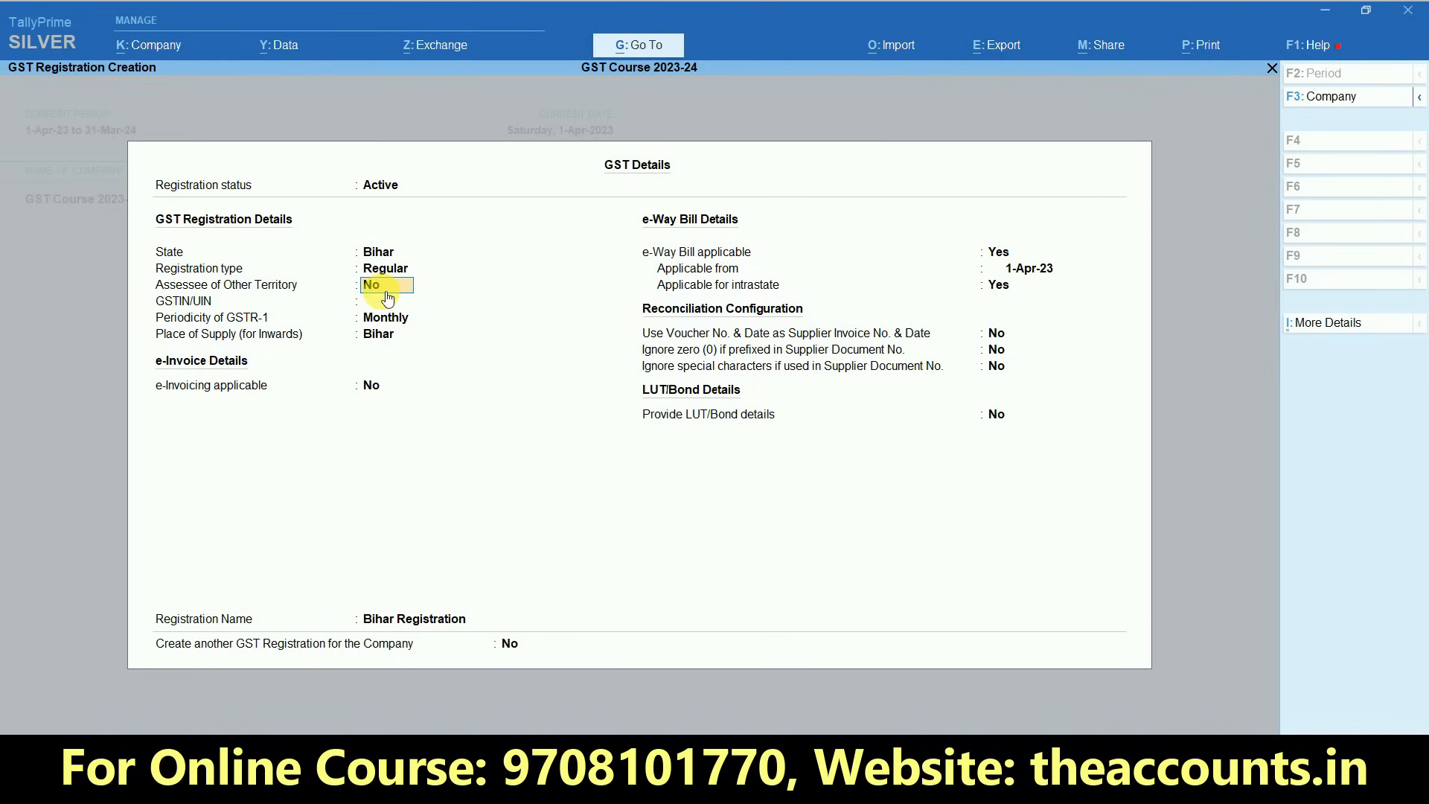
pyautogui.click(392, 253)
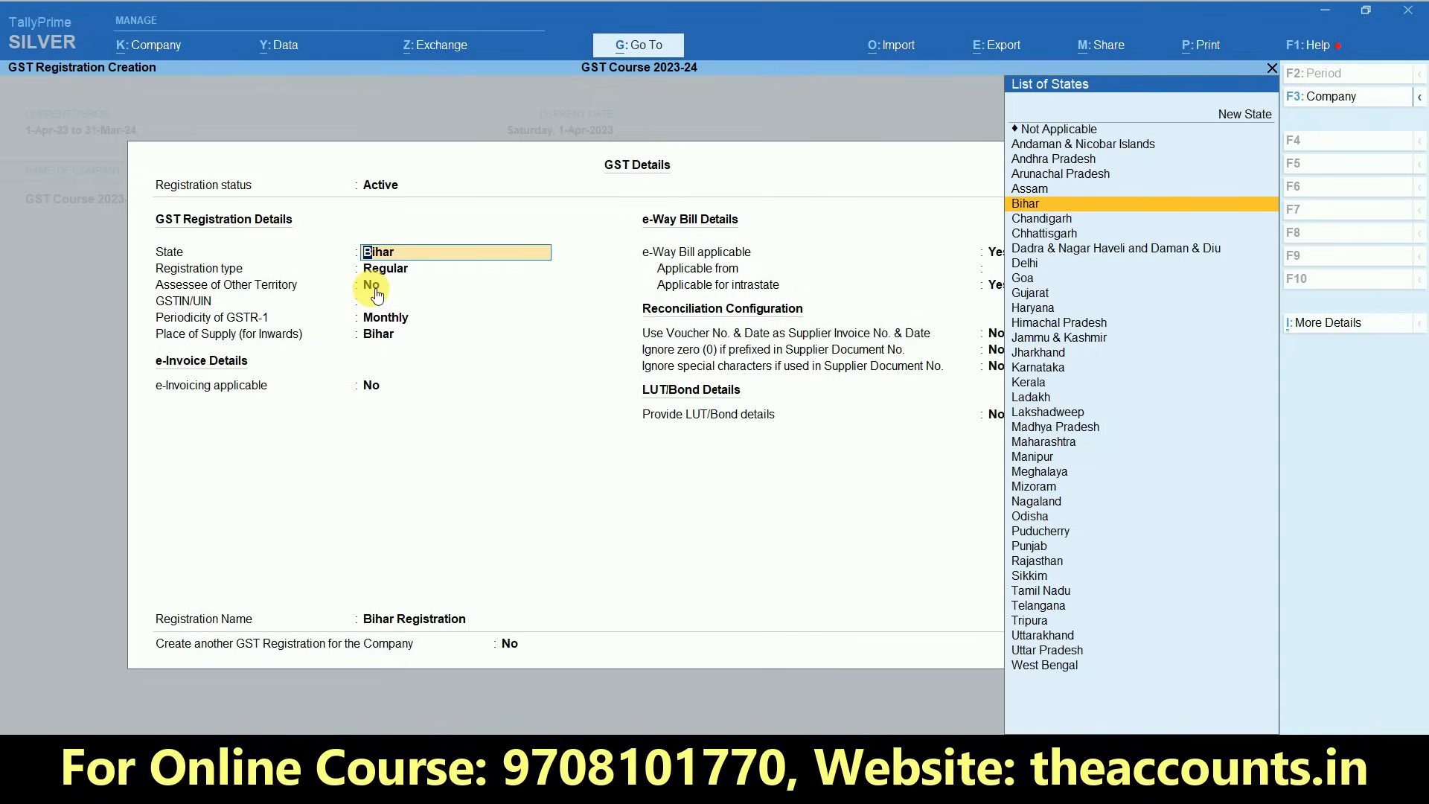
pyautogui.press('Return')
pyautogui.press('Return')
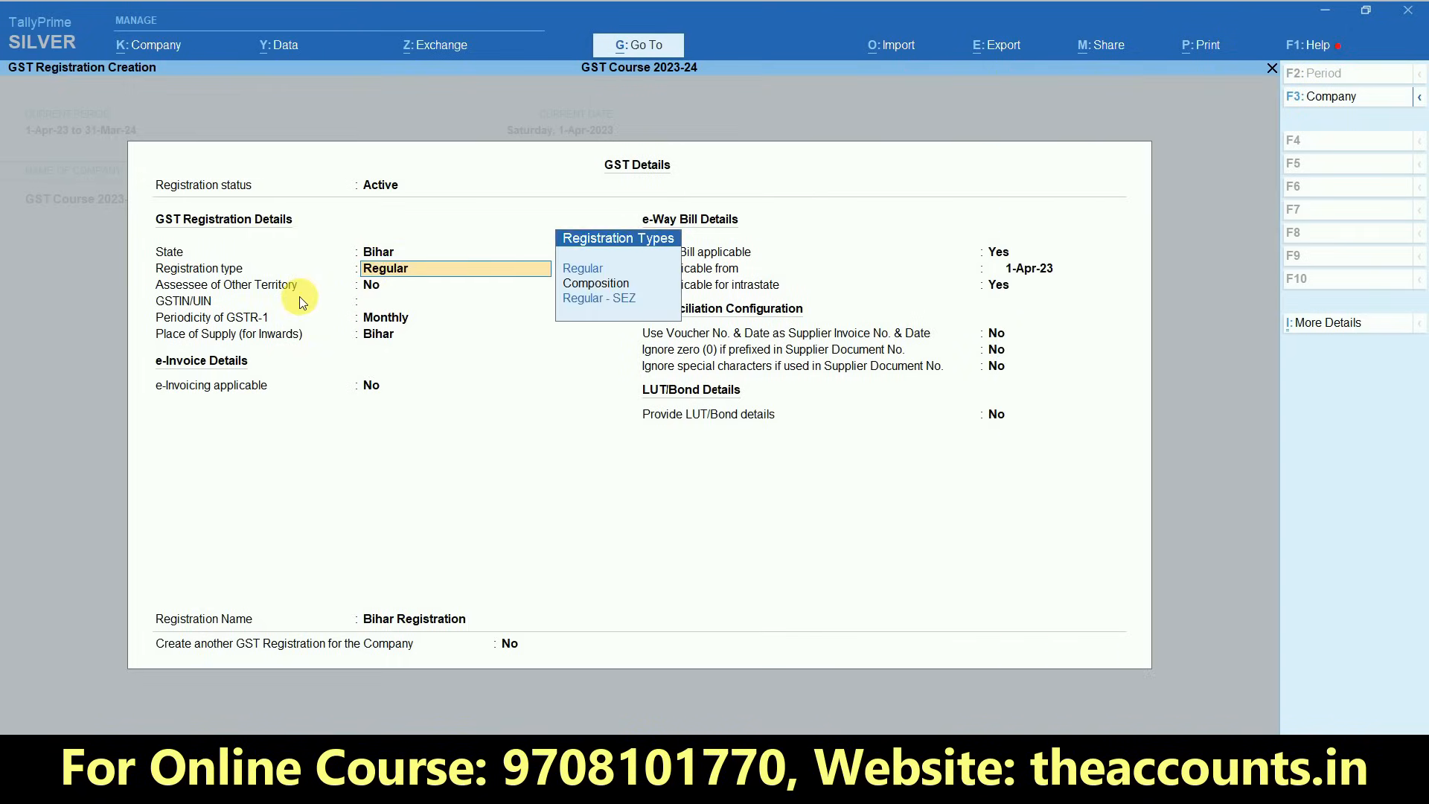
pyautogui.press('Return')
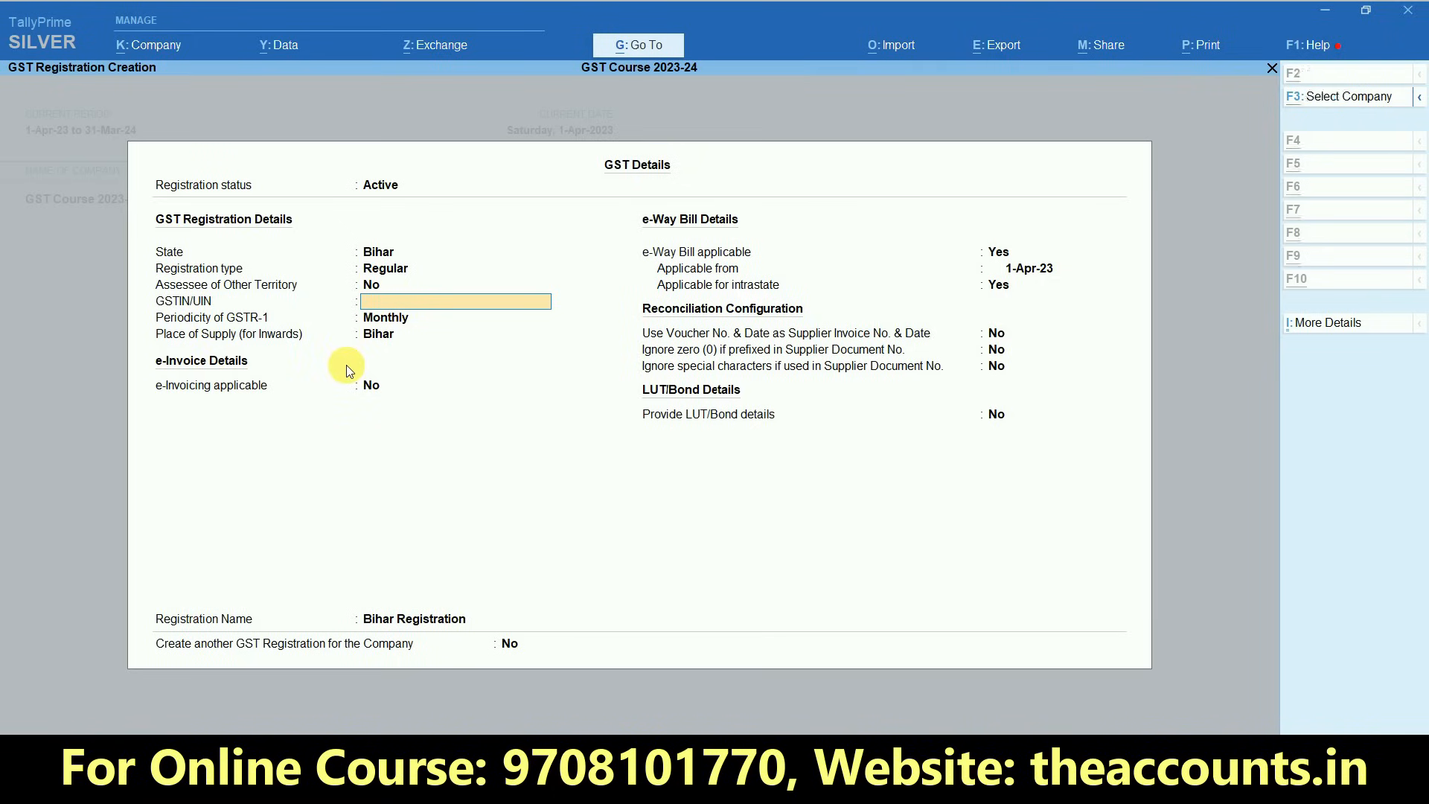
# - Paste the company's GSTIN/UIN and keep the GSTR-1 periodicity as Monthly
pyautogui.hotkey('ctrl', 'alt', 'v')
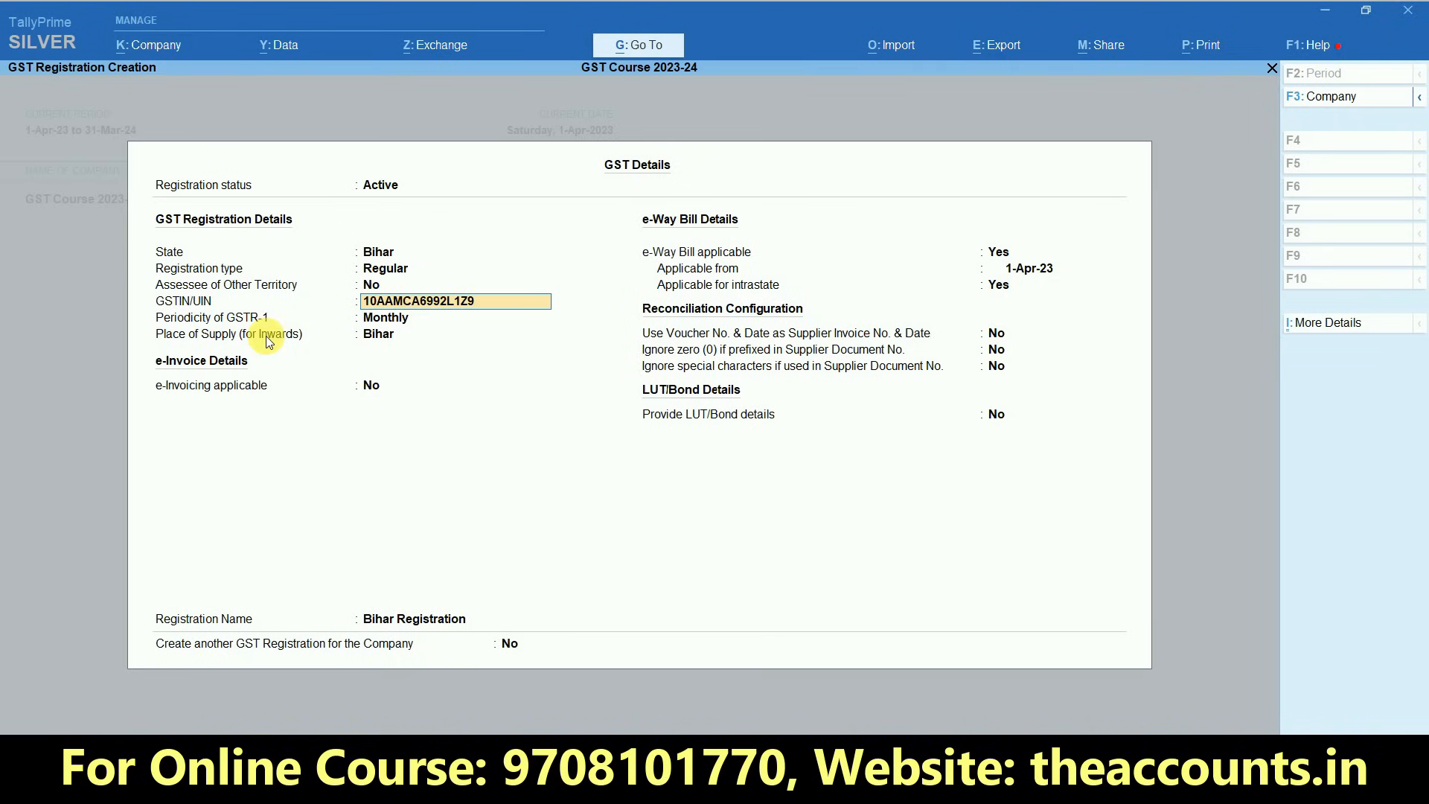
pyautogui.press('Return')
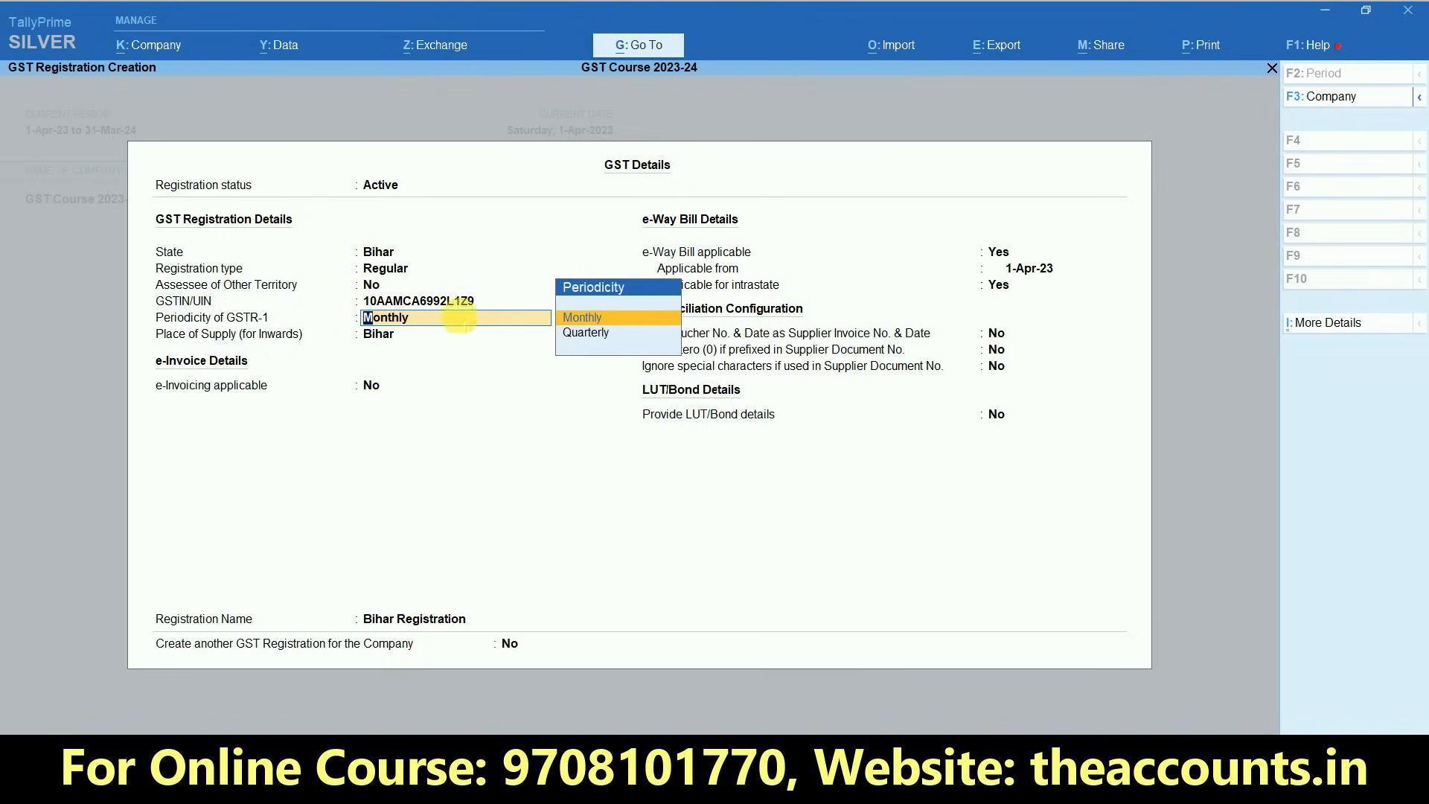
pyautogui.hotkey('ctrl', '1')
pyautogui.click(621, 348)
pyautogui.moveTo(631, 349)
pyautogui.mouseDown()
pyautogui.moveTo(669, 254)
pyautogui.moveTo(491, 322)
pyautogui.moveTo(640, 387)
pyautogui.moveTo(673, 313)
pyautogui.mouseUp()
pyautogui.press('Escape')
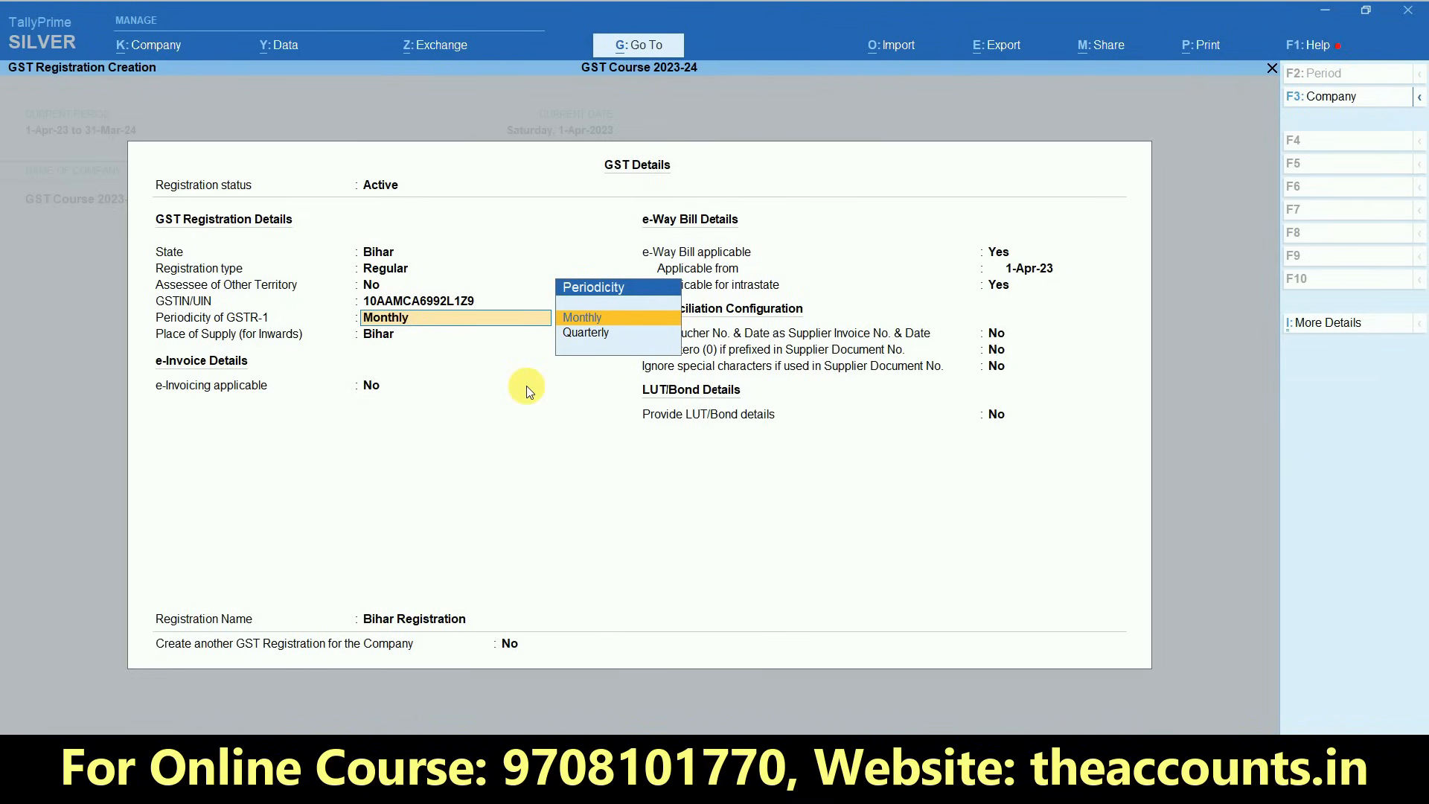
pyautogui.press('Return')
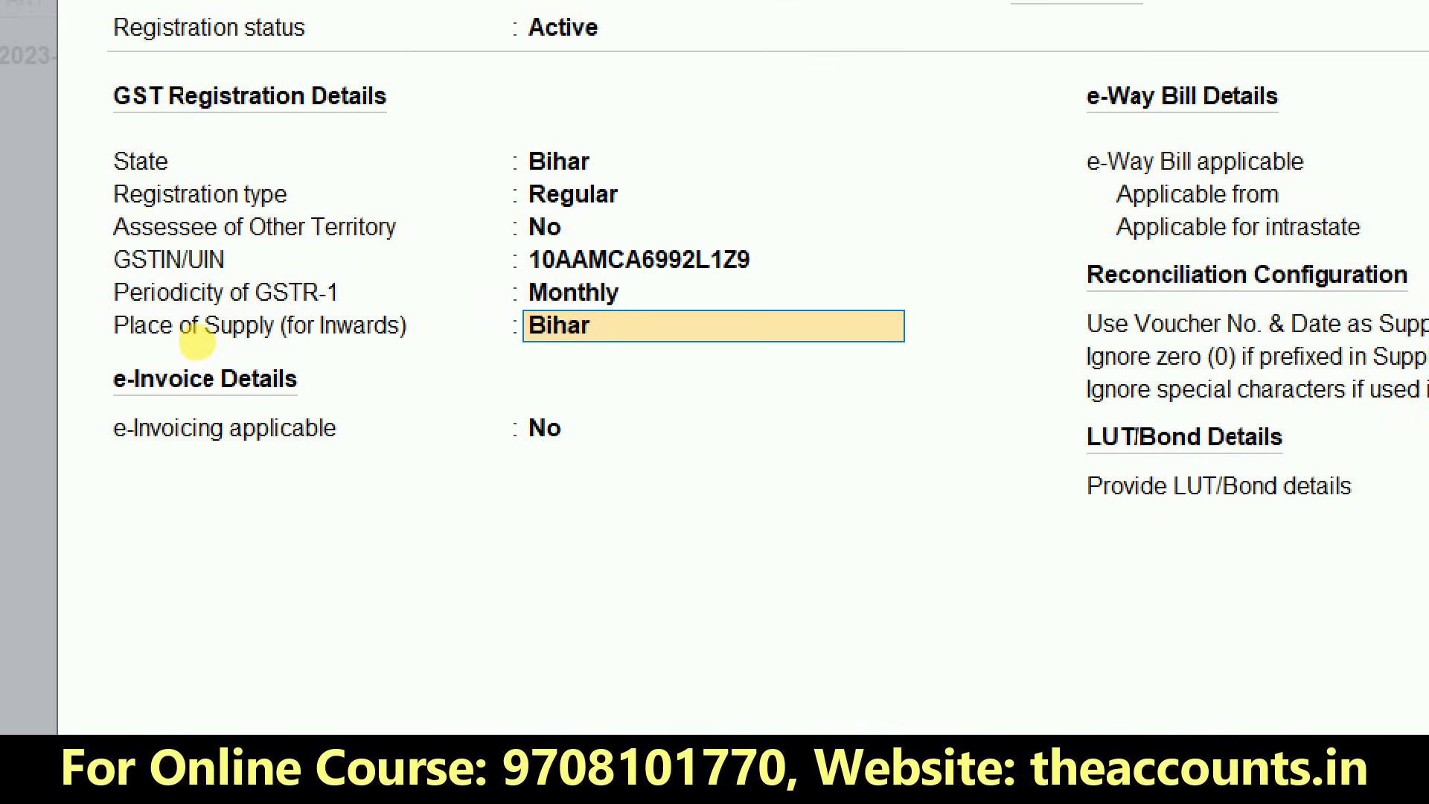
# - Keep Bihar as the place of supply for inwards
pyautogui.click(198, 342)
pyautogui.moveTo(246, 354)
pyautogui.mouseDown()
pyautogui.moveTo(446, 357)
pyautogui.moveTo(390, 291)
pyautogui.mouseUp()
pyautogui.moveTo(290, 304)
pyautogui.mouseDown()
pyautogui.moveTo(144, 321)
pyautogui.moveTo(200, 363)
pyautogui.moveTo(384, 352)
pyautogui.mouseUp()
pyautogui.moveTo(588, 365)
pyautogui.mouseDown()
pyautogui.moveTo(606, 336)
pyautogui.moveTo(506, 327)
pyautogui.moveTo(595, 387)
pyautogui.moveTo(616, 357)
pyautogui.mouseUp()
pyautogui.moveTo(593, 131)
pyautogui.mouseDown()
pyautogui.moveTo(679, 180)
pyautogui.moveTo(591, 70)
pyautogui.mouseUp()
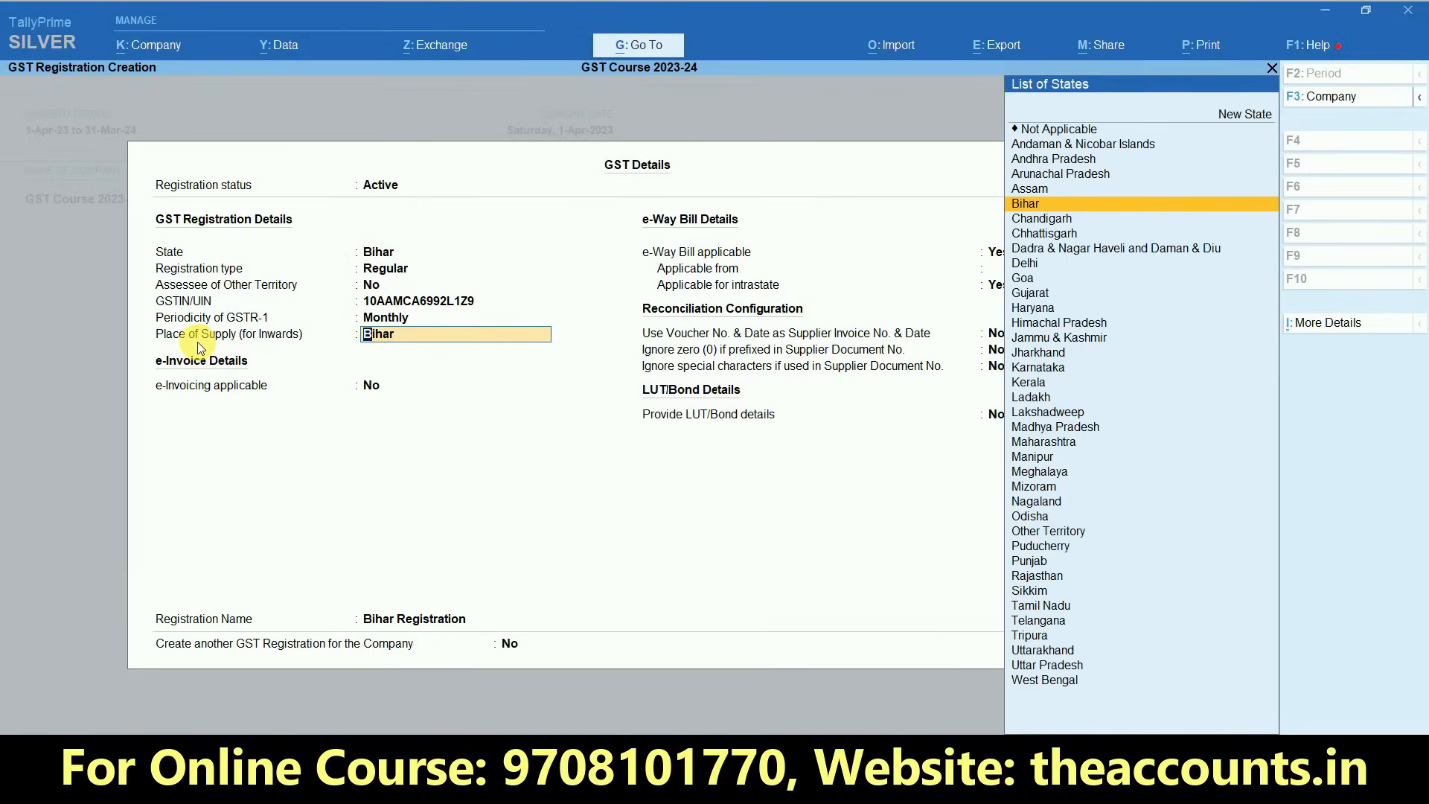
pyautogui.press('Return')
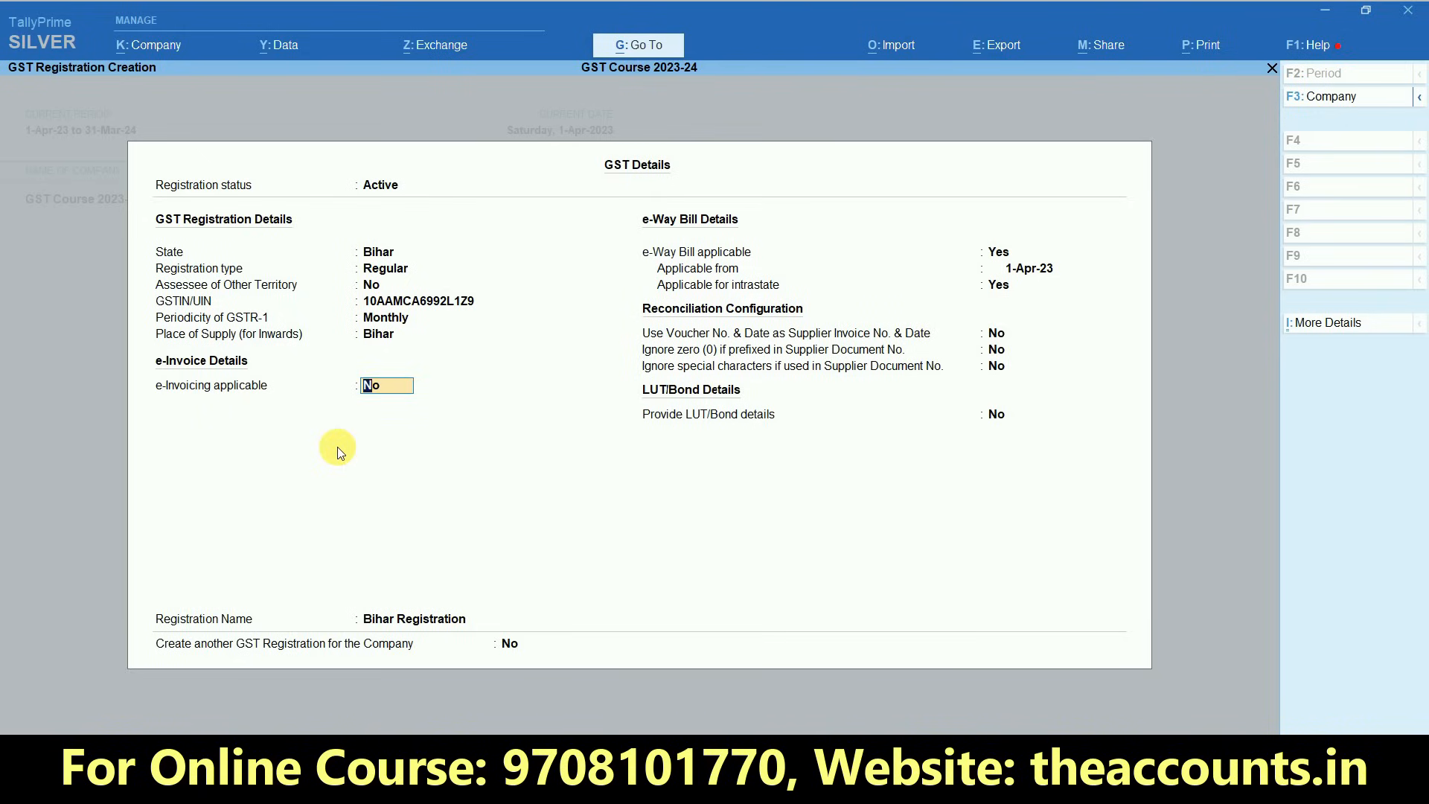
# - Enable e-invoicing, keep 1-Apr-23 as its applicable date, and set the invoice bill-from place to Bhagalpur
pyautogui.write('y')
pyautogui.press('Return')
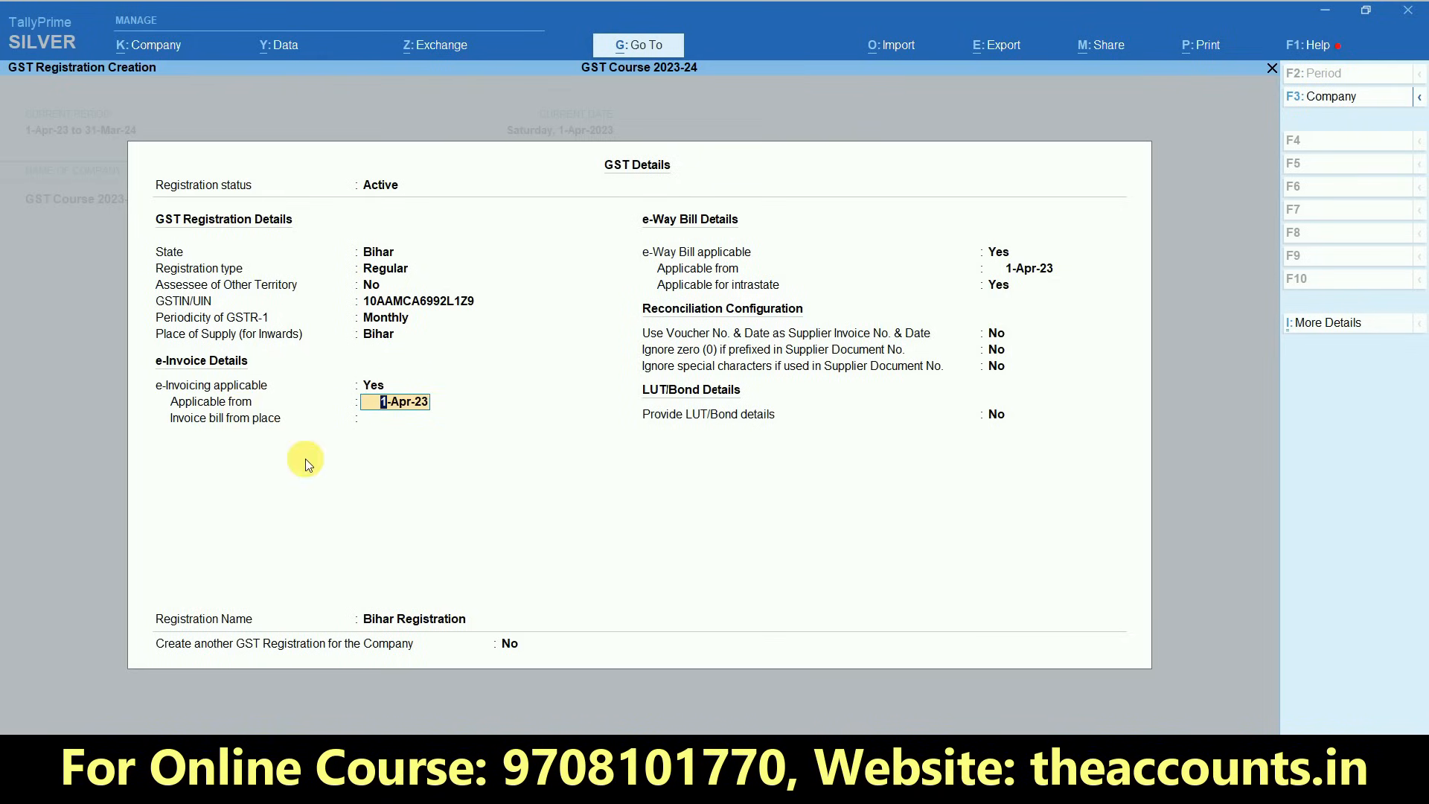
pyautogui.press('Return')
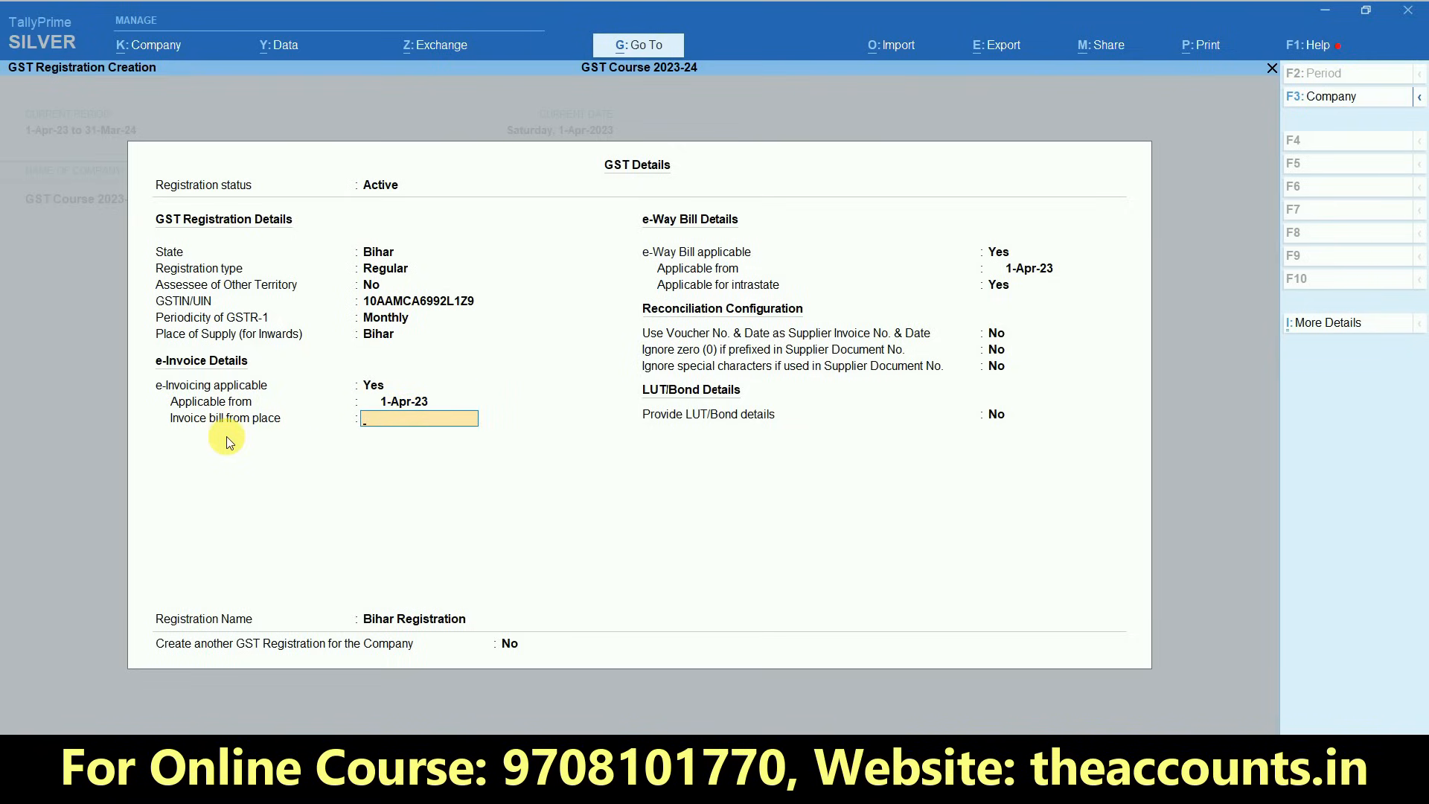
pyautogui.write('Bhagalpur')
pyautogui.press('Return')
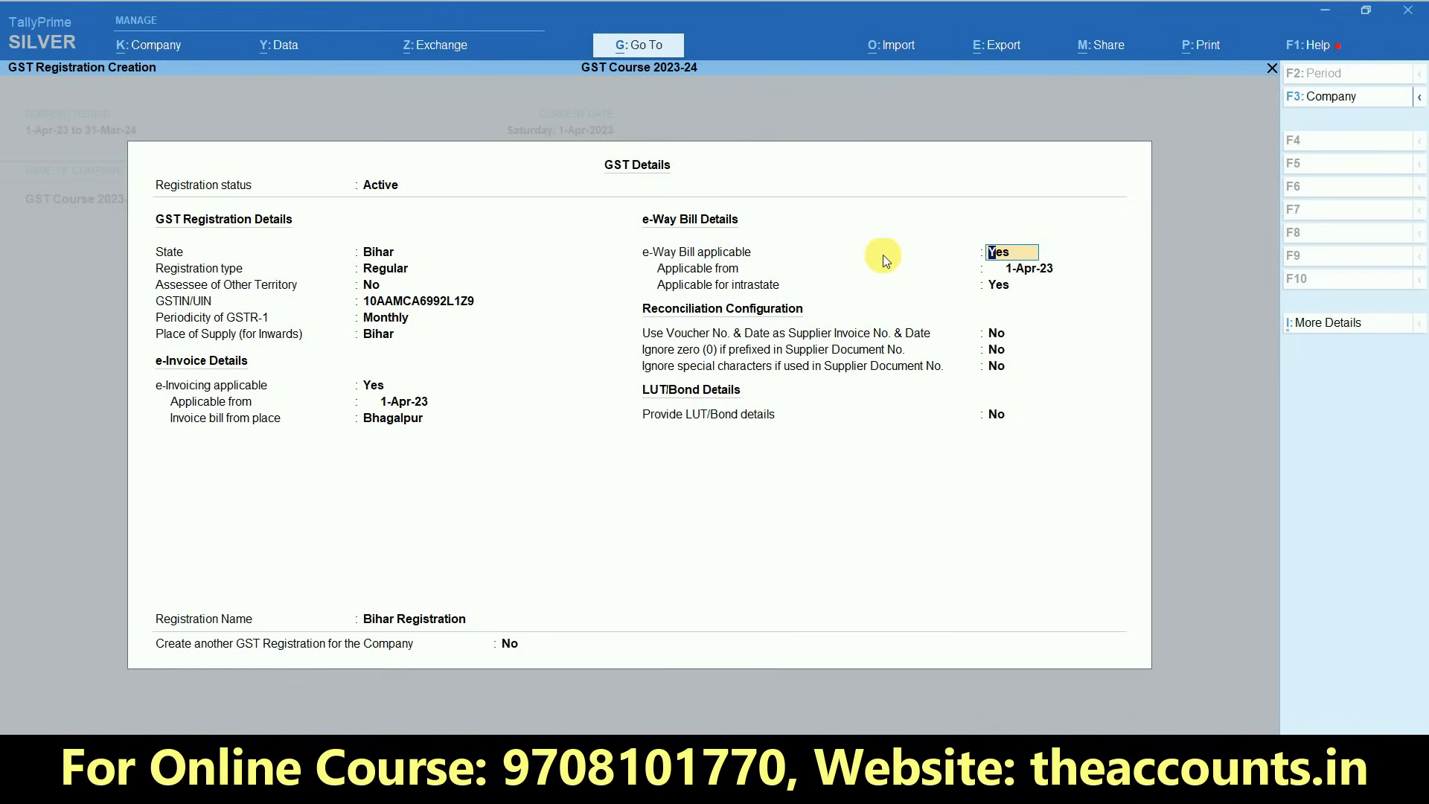
# - Keep e-Way Bill applicable set to Yes, with 1-Apr-23 as the applicable-from date
pyautogui.press('Return')
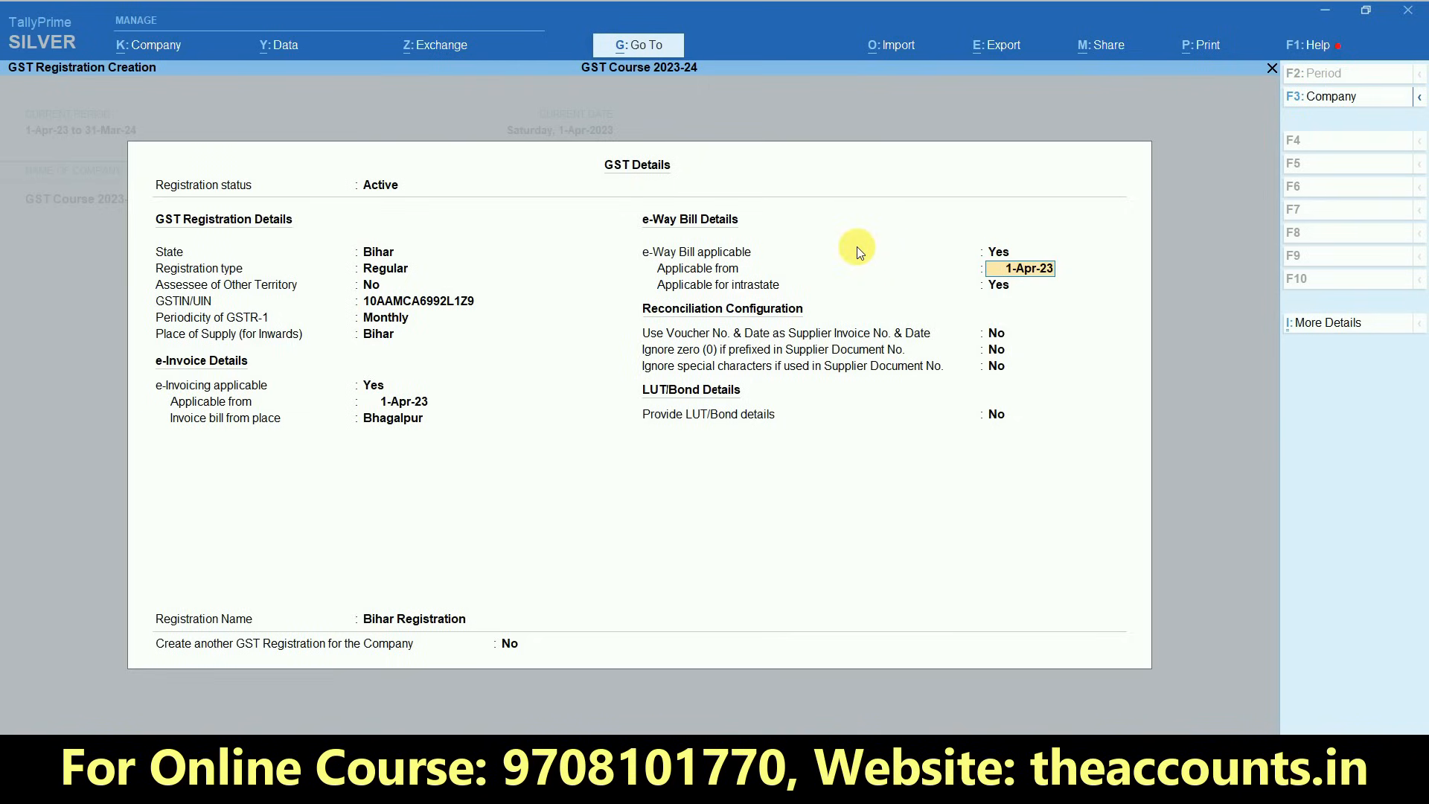
pyautogui.press('Return')
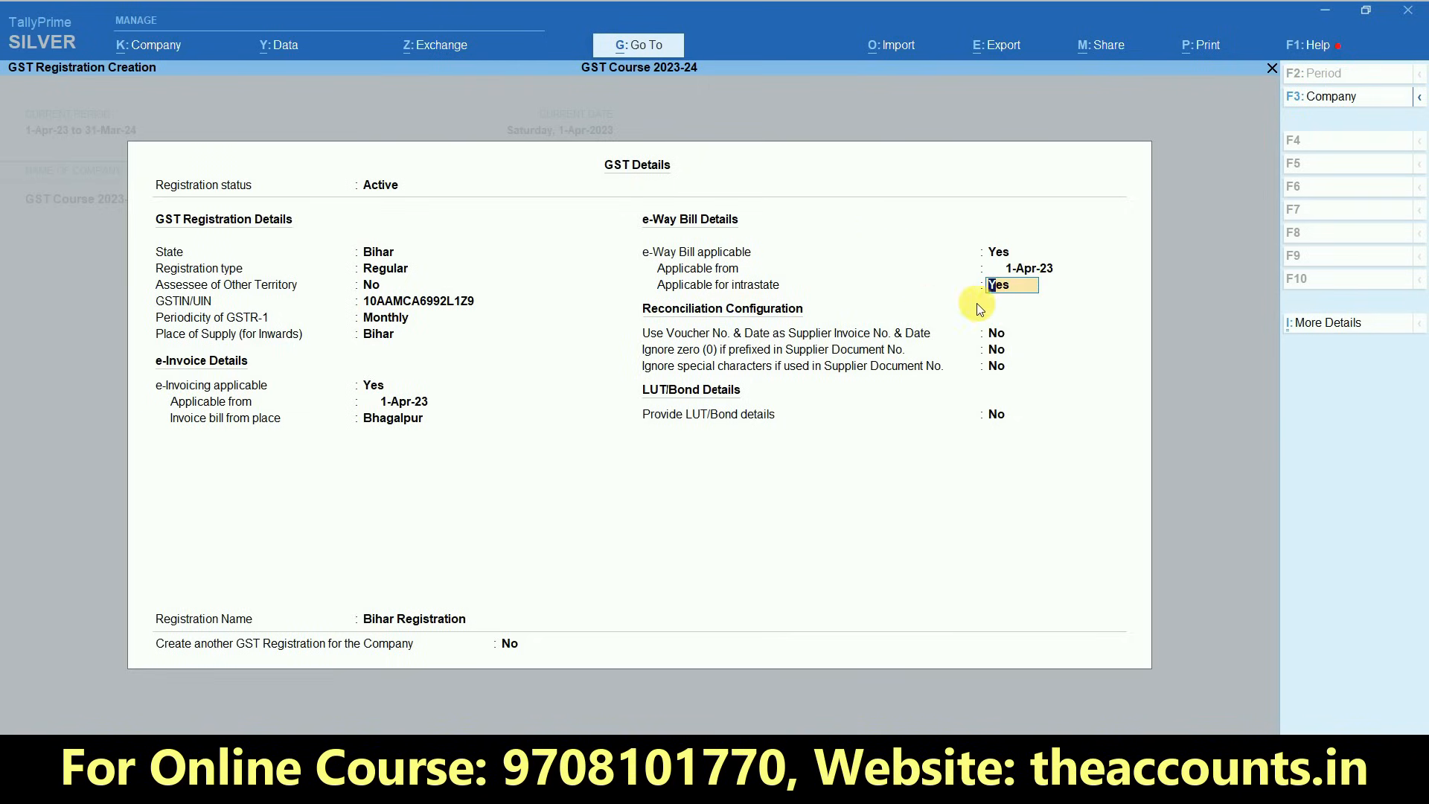
pyautogui.hotkey('ctrl', '1')
pyautogui.click(995, 301)
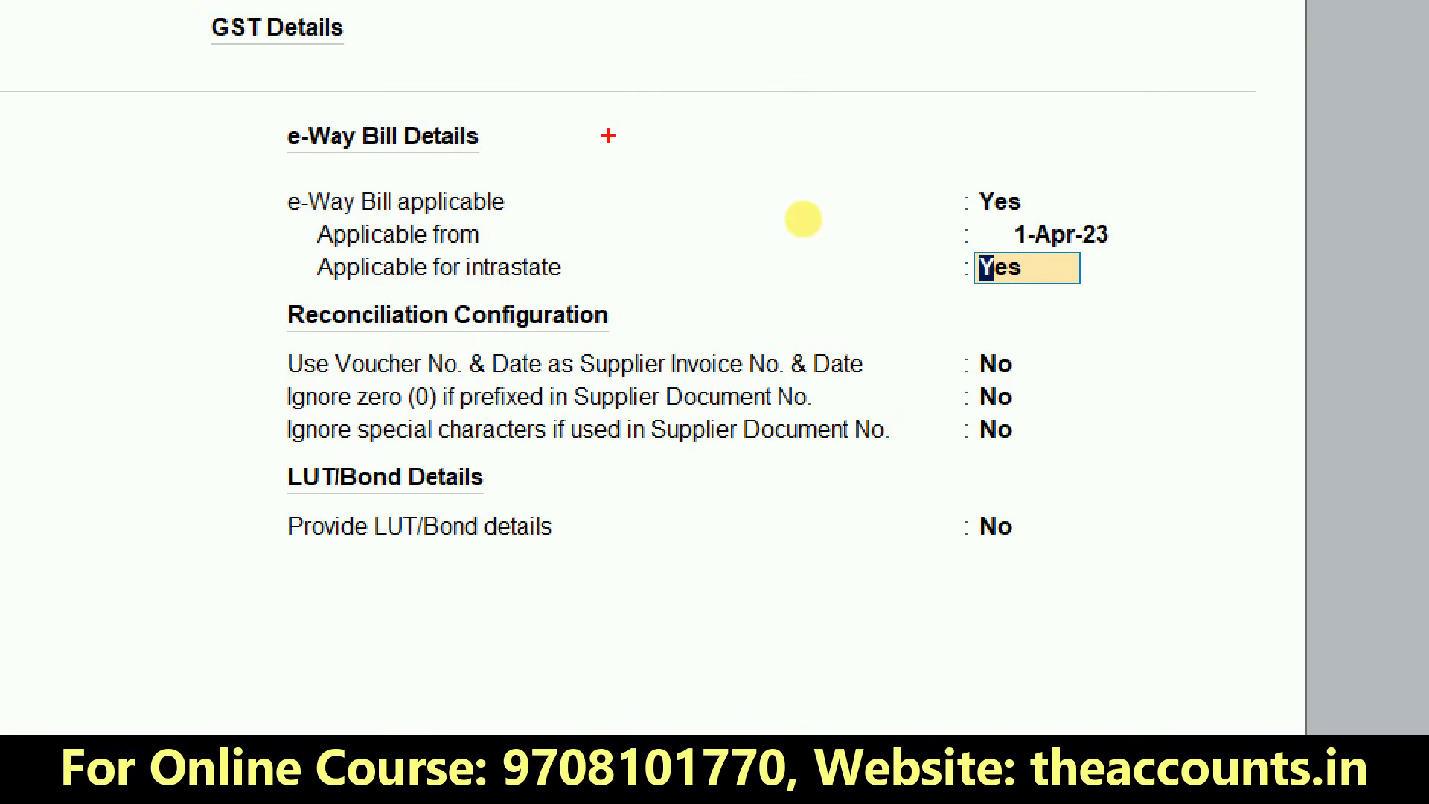
pyautogui.moveTo(1035, 174)
pyautogui.mouseDown()
pyautogui.moveTo(939, 171)
pyautogui.moveTo(974, 234)
pyautogui.moveTo(1037, 156)
pyautogui.mouseUp()
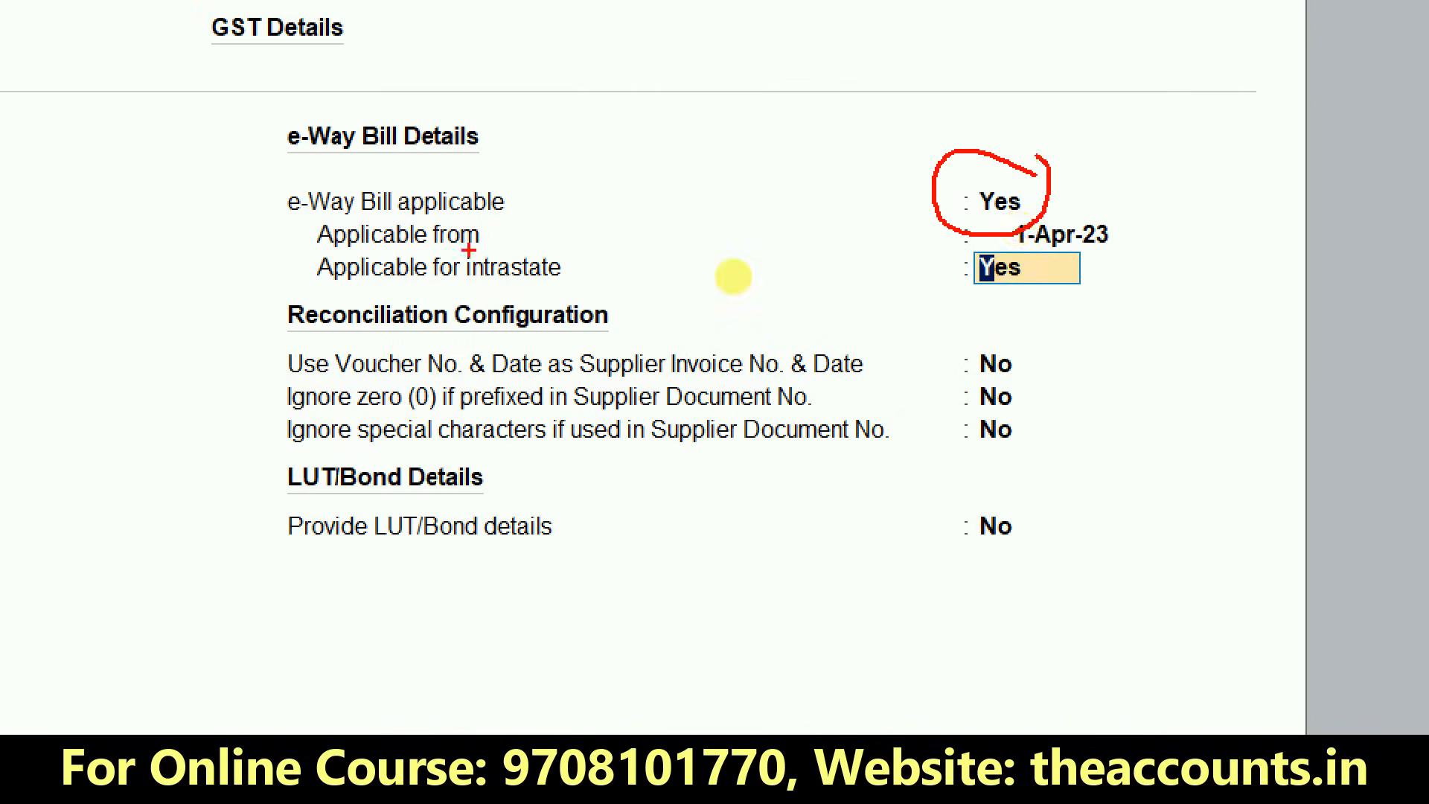
pyautogui.moveTo(287, 247); pyautogui.dragTo(1148, 302)
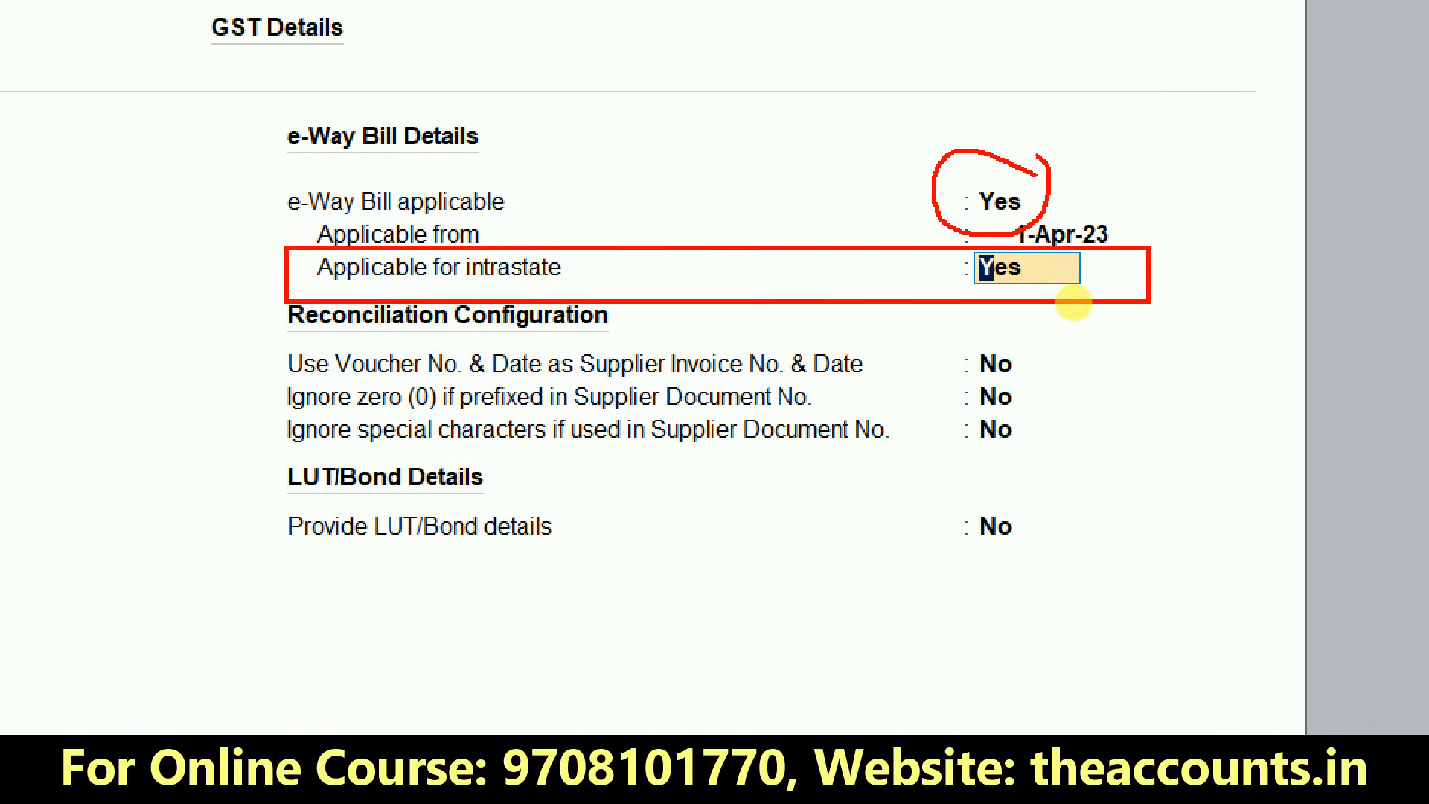
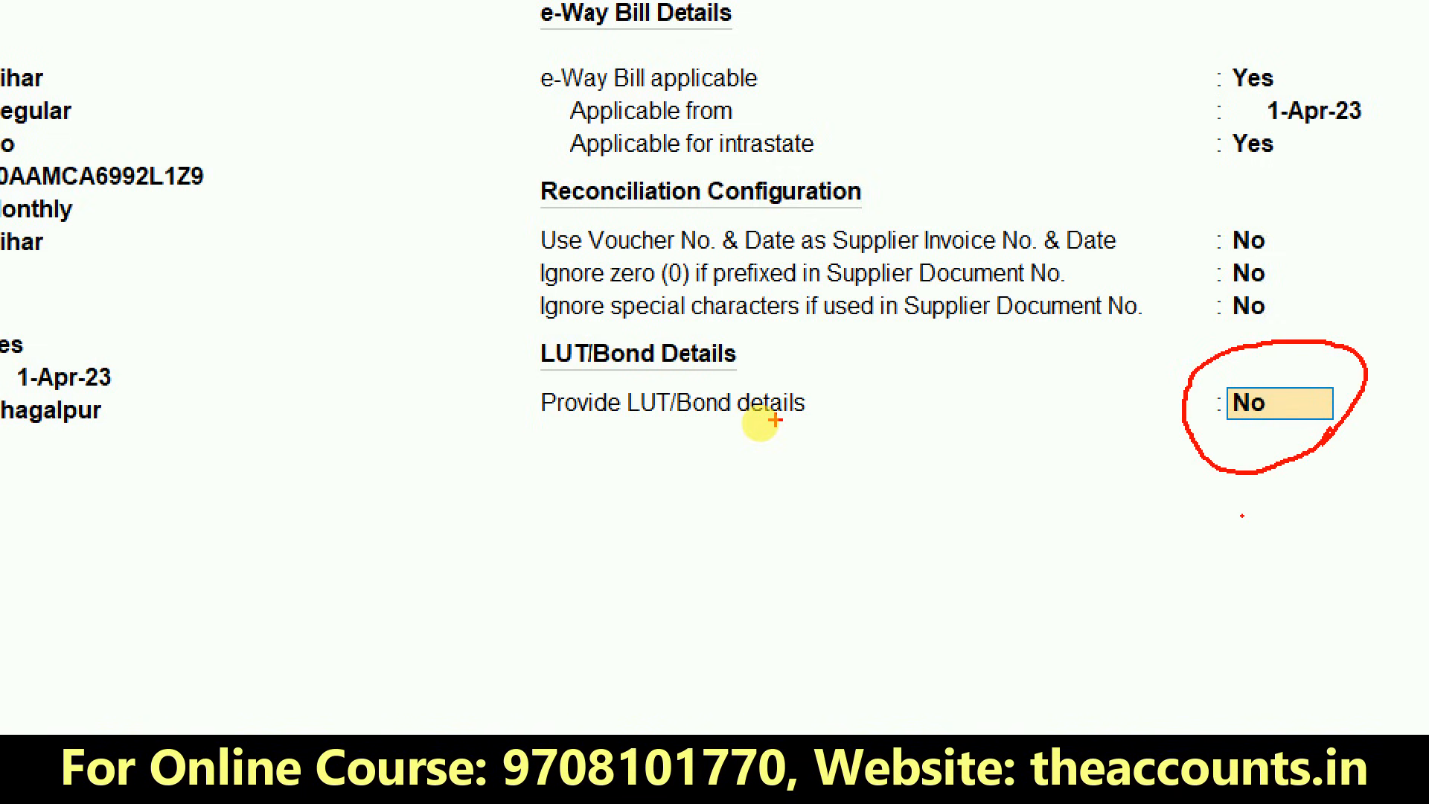
# - Switch on Provide LUT/Bond details and leave the LUT/Bond table without entering anything
pyautogui.moveTo(804, 458)
pyautogui.mouseDown()
pyautogui.moveTo(848, 405)
pyautogui.moveTo(753, 355)
pyautogui.moveTo(646, 393)
pyautogui.moveTo(689, 471)
pyautogui.moveTo(785, 437)
pyautogui.mouseUp()
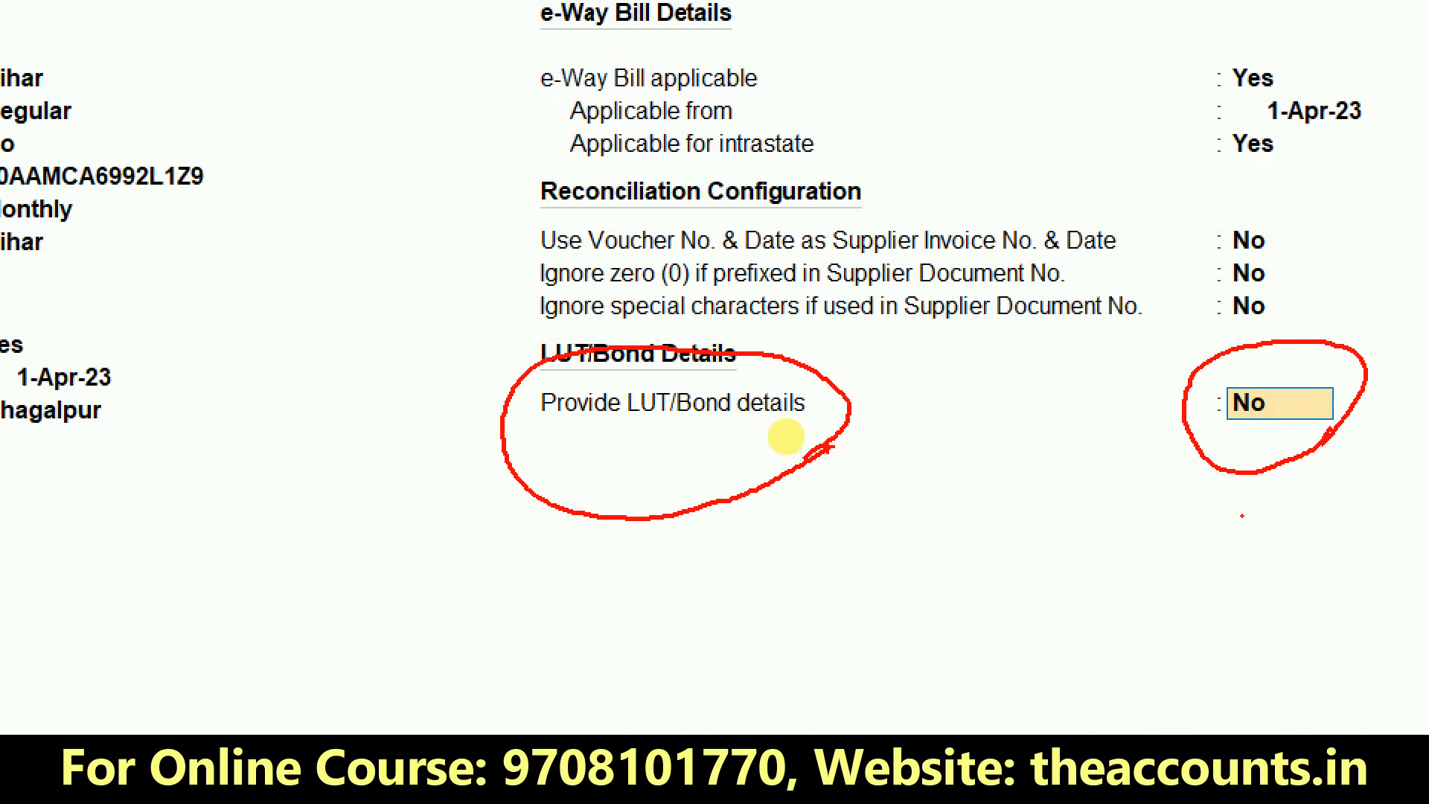
pyautogui.press('Escape')
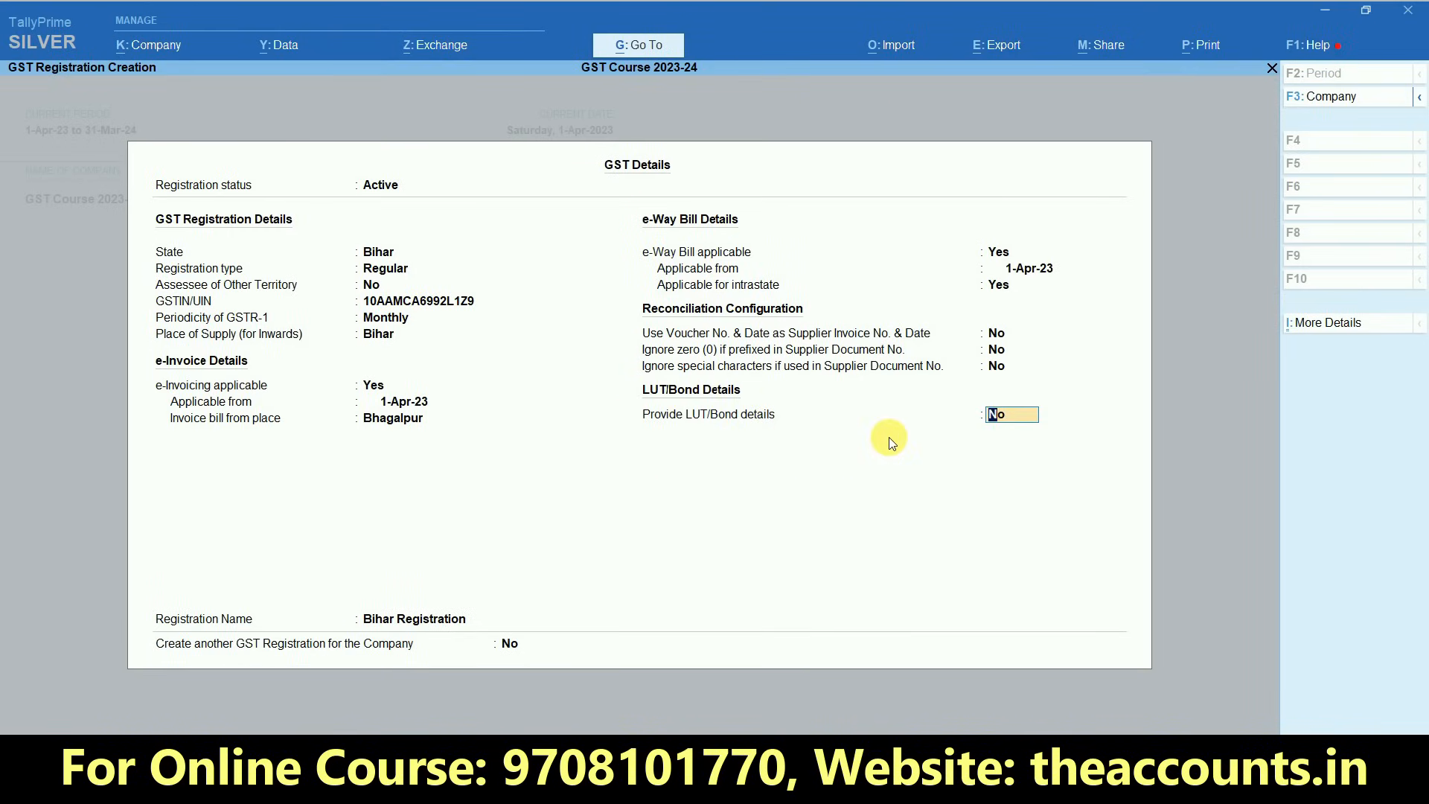
pyautogui.write('y')
pyautogui.press('Return')
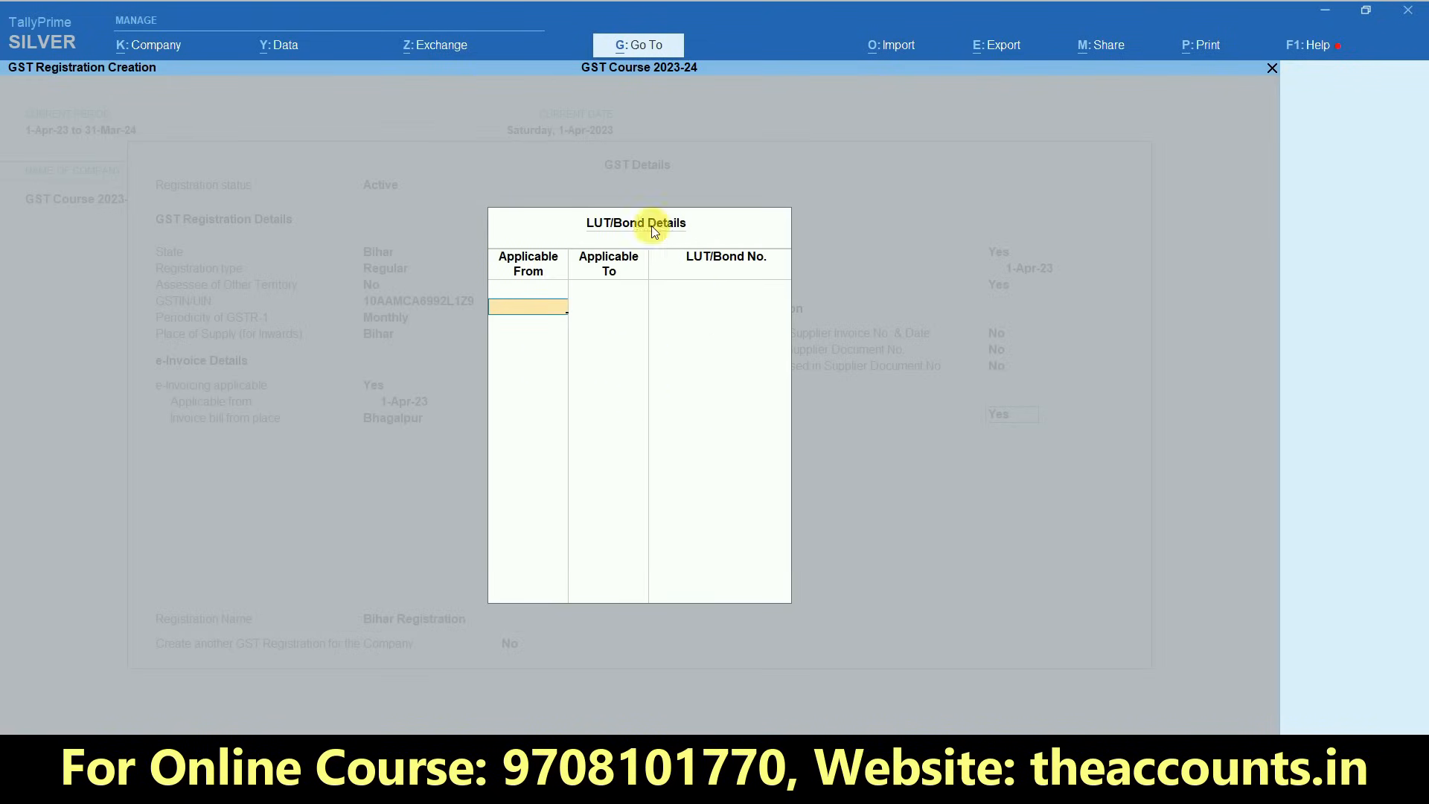
pyautogui.press('Return')
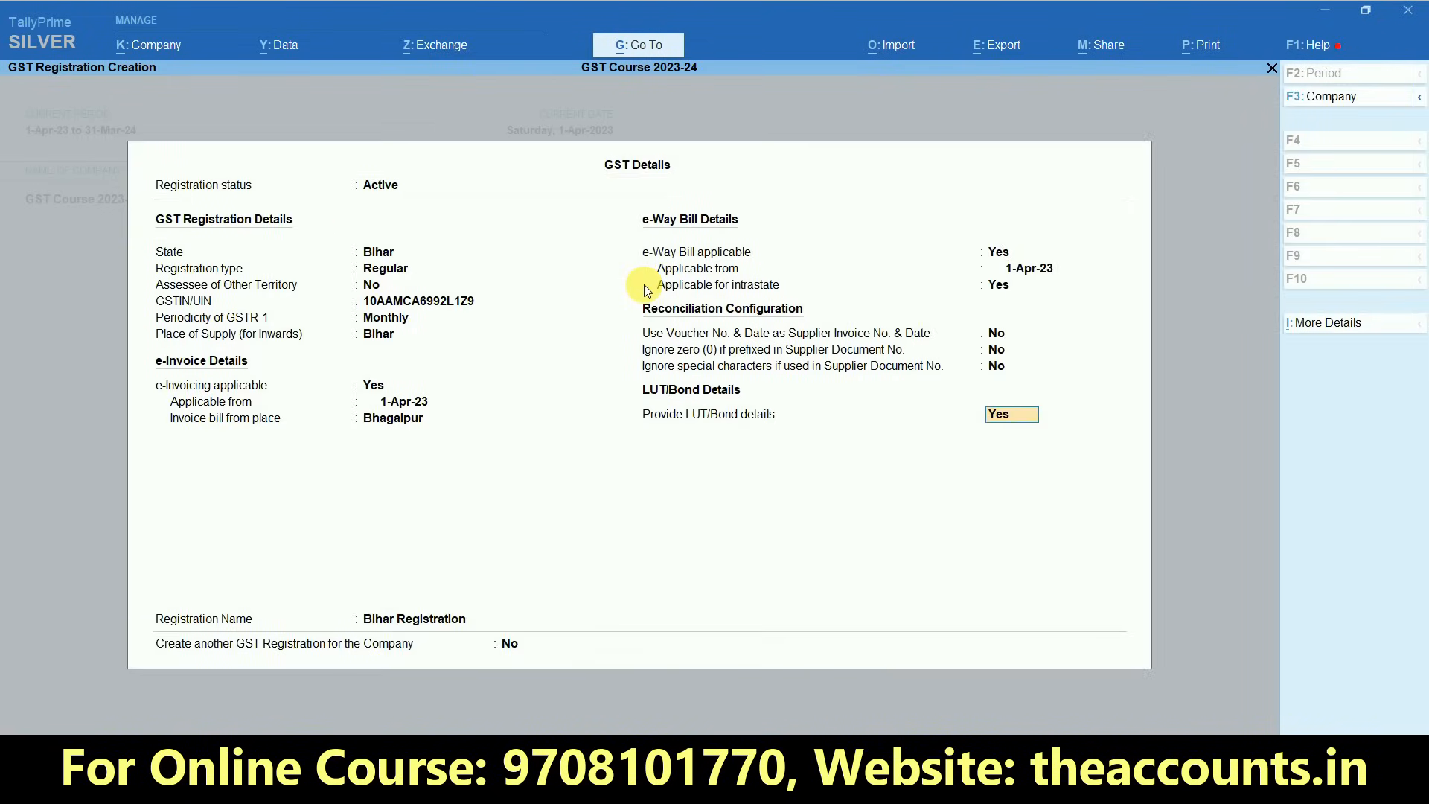
# - Set Provide LUT/Bond details to No and save the GST details with the registration name Bihar Registration
pyautogui.write('n')
pyautogui.press('Return')
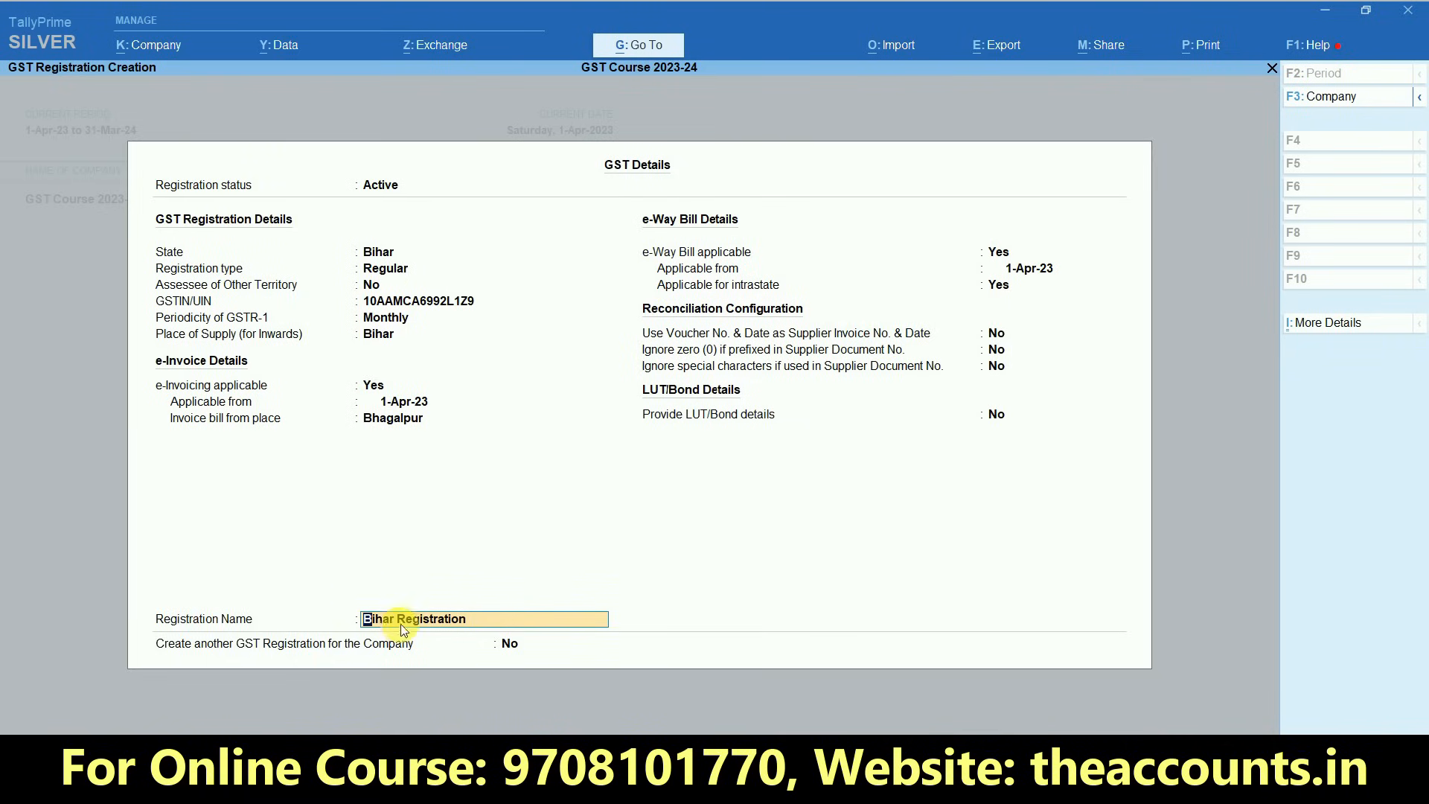
pyautogui.press('Return')
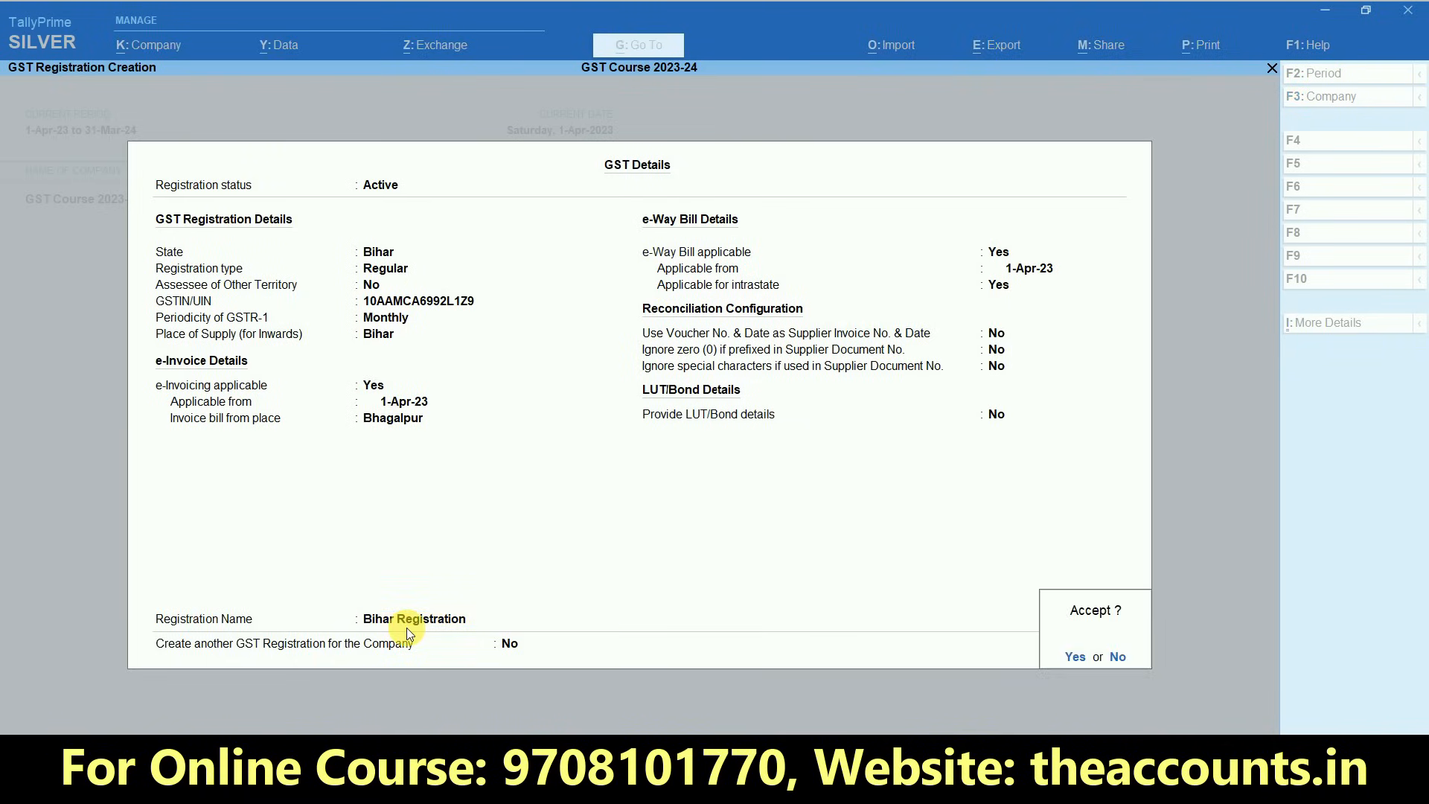
pyautogui.press('Return')
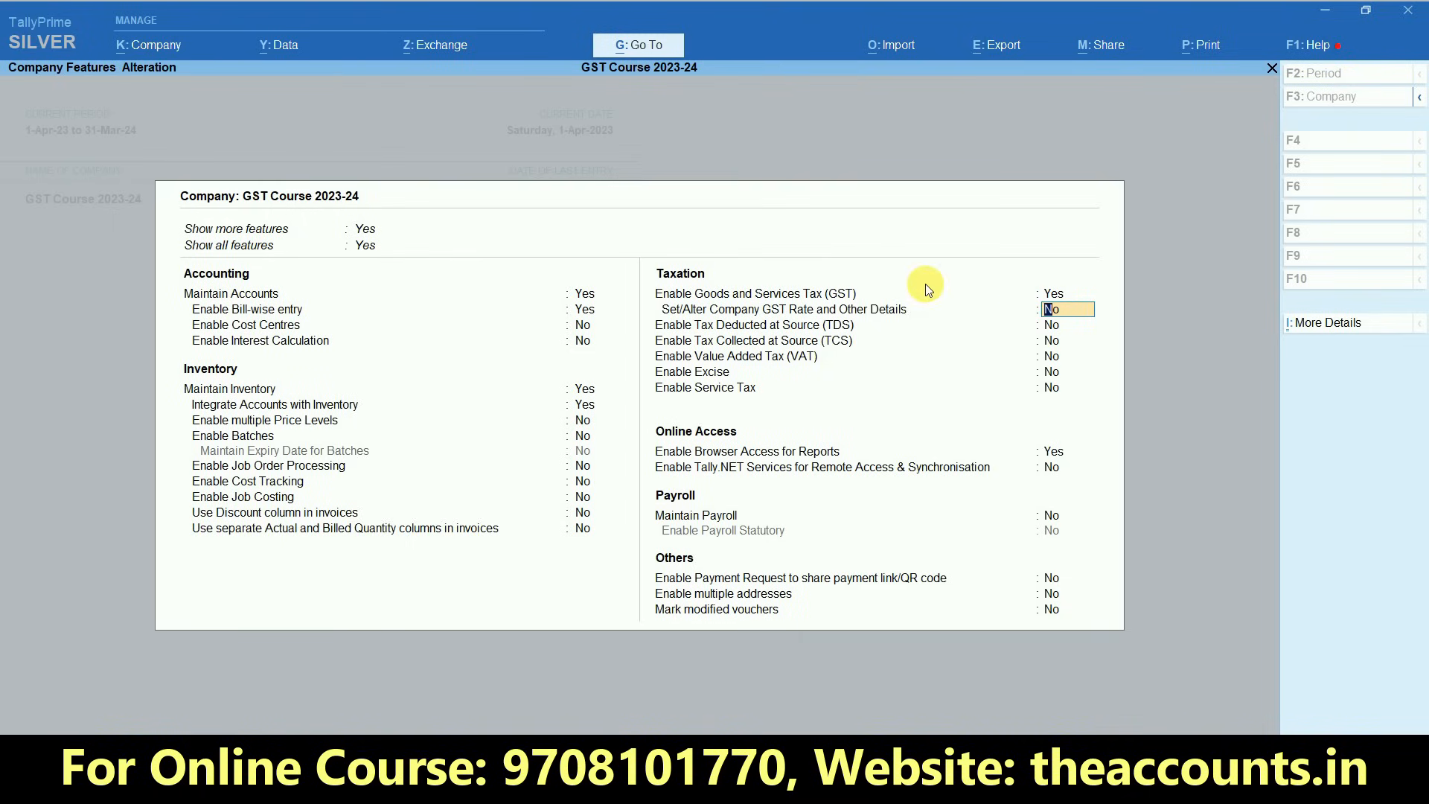
# - Enable Set/Alter Company GST Rate and Other Details, choose Specify Details Here for HSN/SAC, and enter code 1250
pyautogui.hotkey('ctrl', '1')
pyautogui.click(1059, 316)
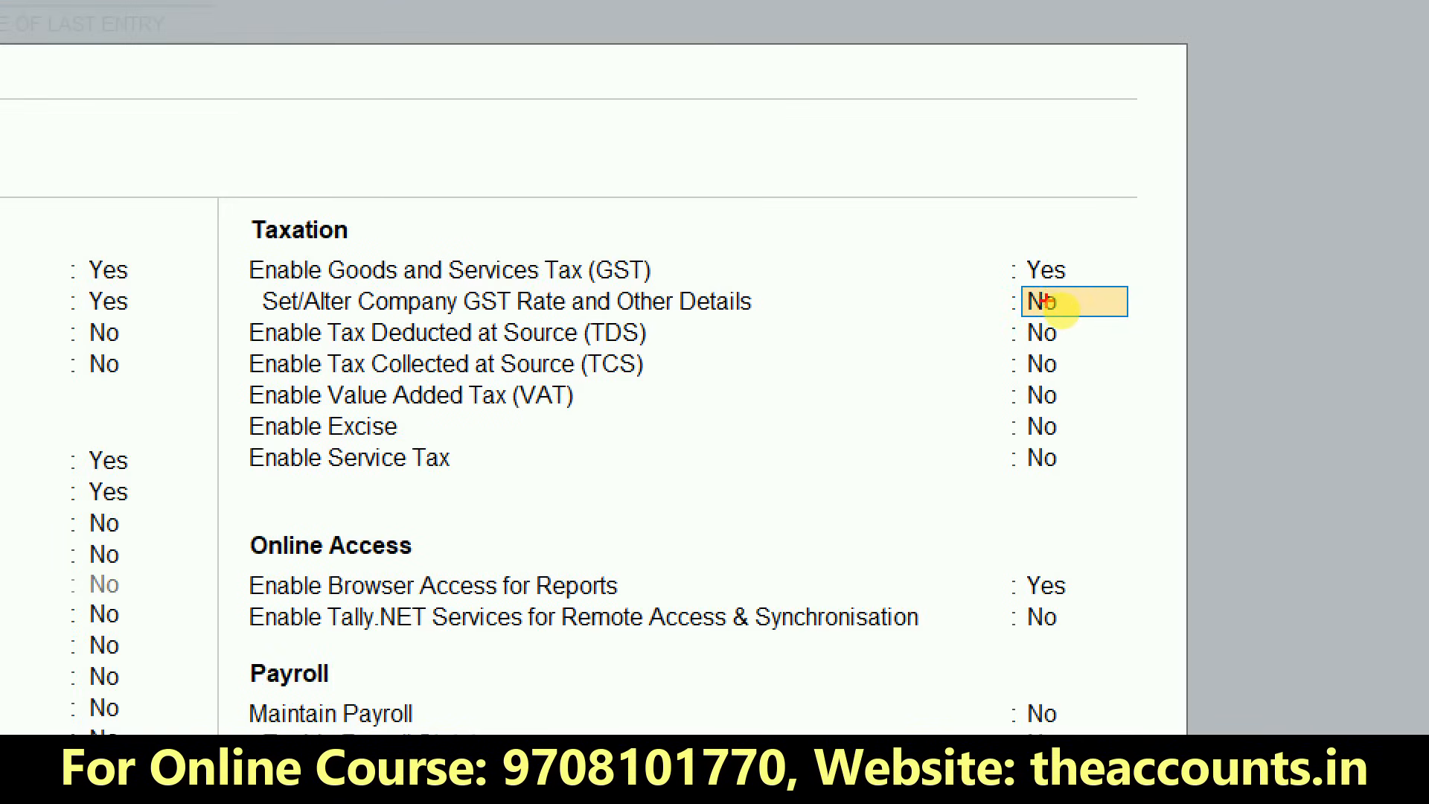
pyautogui.moveTo(1100, 312)
pyautogui.mouseDown()
pyautogui.moveTo(1051, 286)
pyautogui.moveTo(1001, 328)
pyautogui.moveTo(1079, 342)
pyautogui.moveTo(1103, 308)
pyautogui.mouseUp()
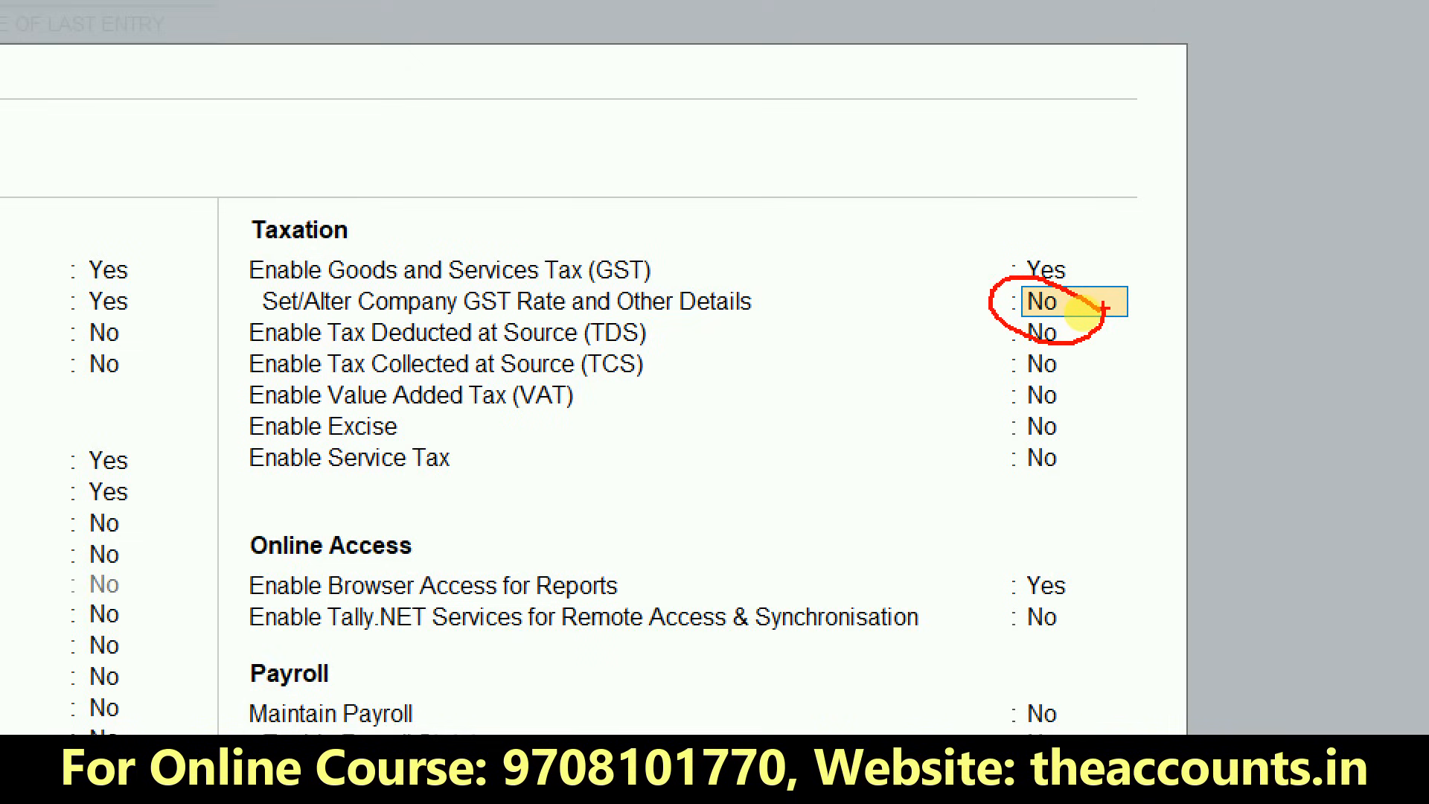
pyautogui.press('Escape')
pyautogui.write('y')
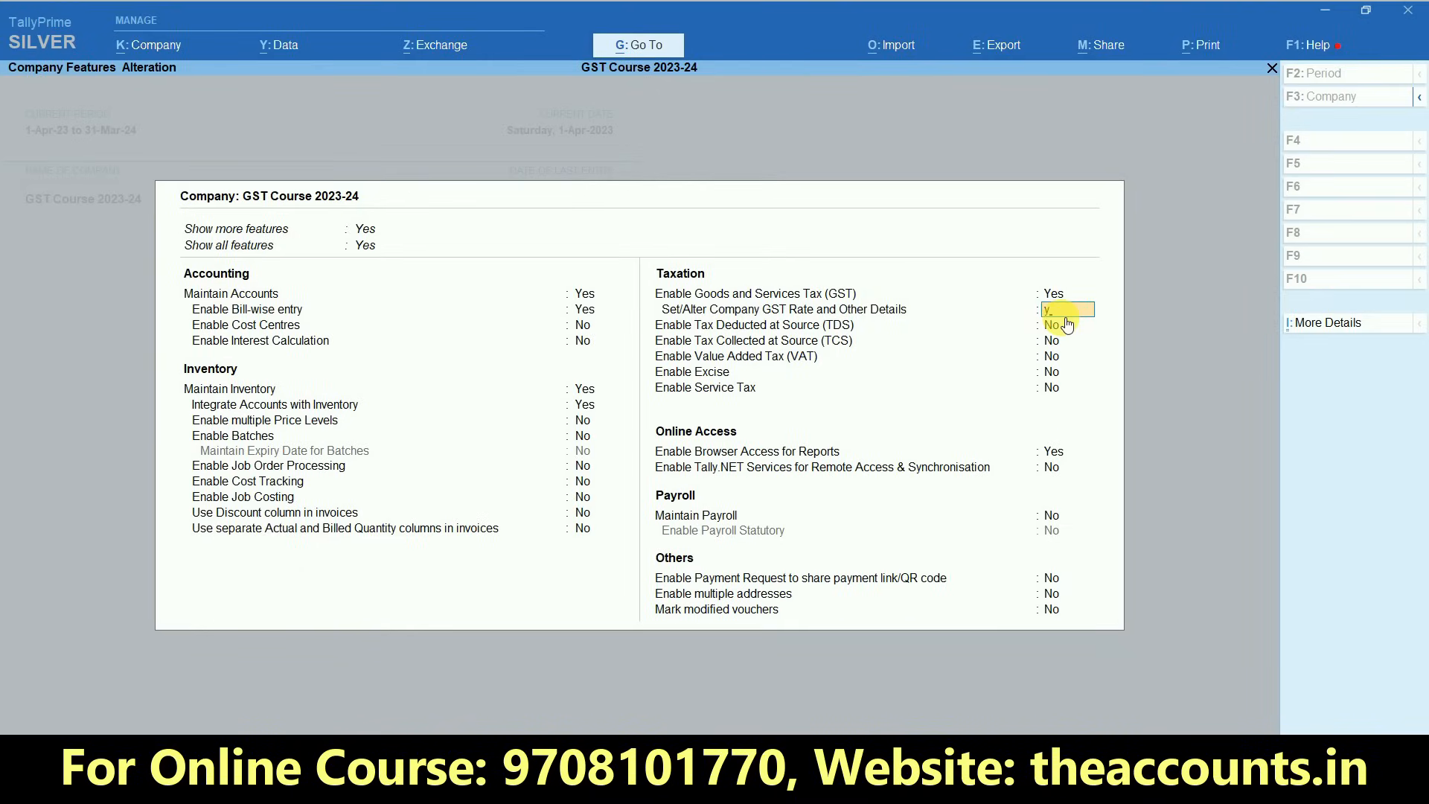
pyautogui.press('Return')
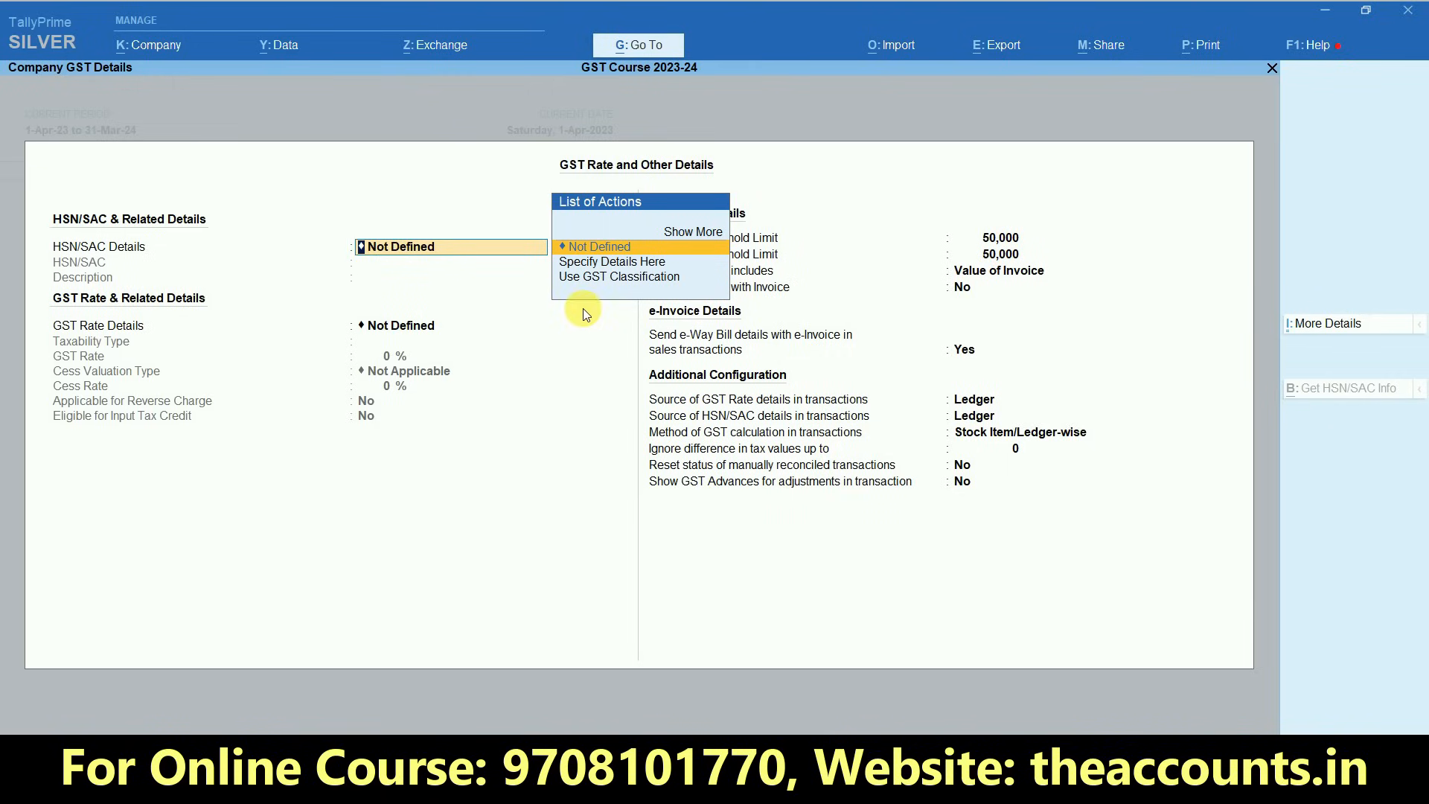
pyautogui.click(612, 263)
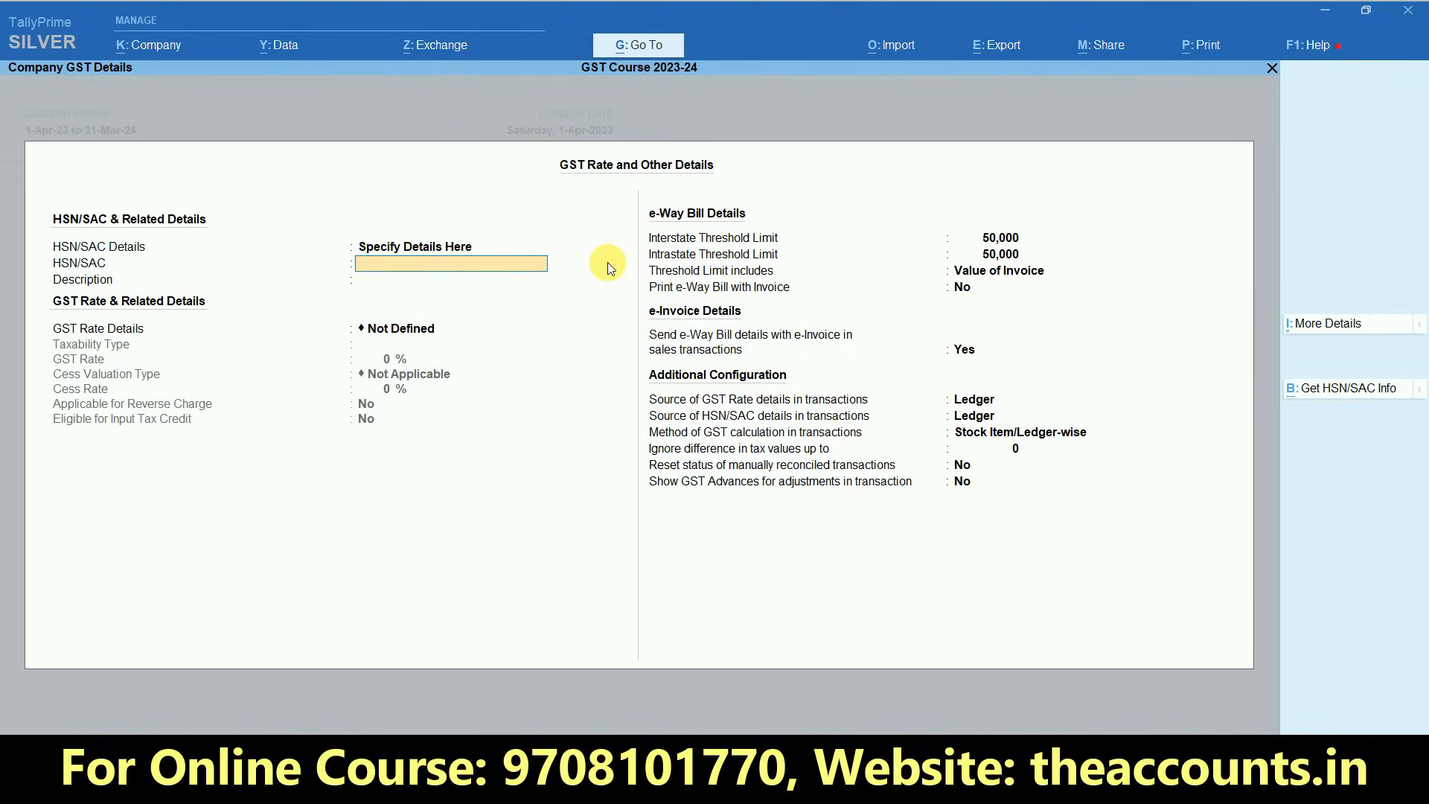
pyautogui.write('1250')
pyautogui.press('Return')
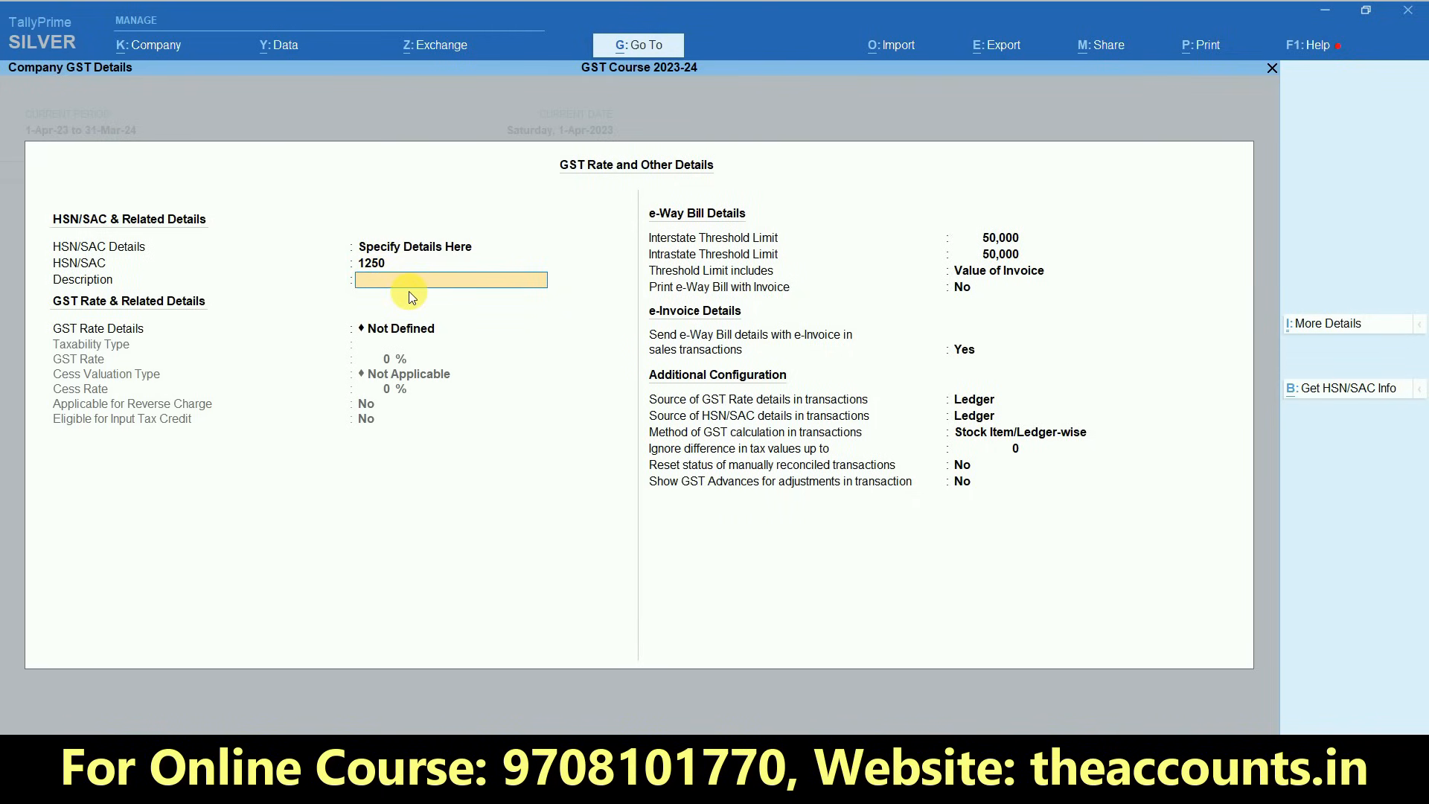
# - Leave the HSN/SAC description blank and specify the GST rate details as Taxable at 12%
pyautogui.press('Return')
pyautogui.press('Down')
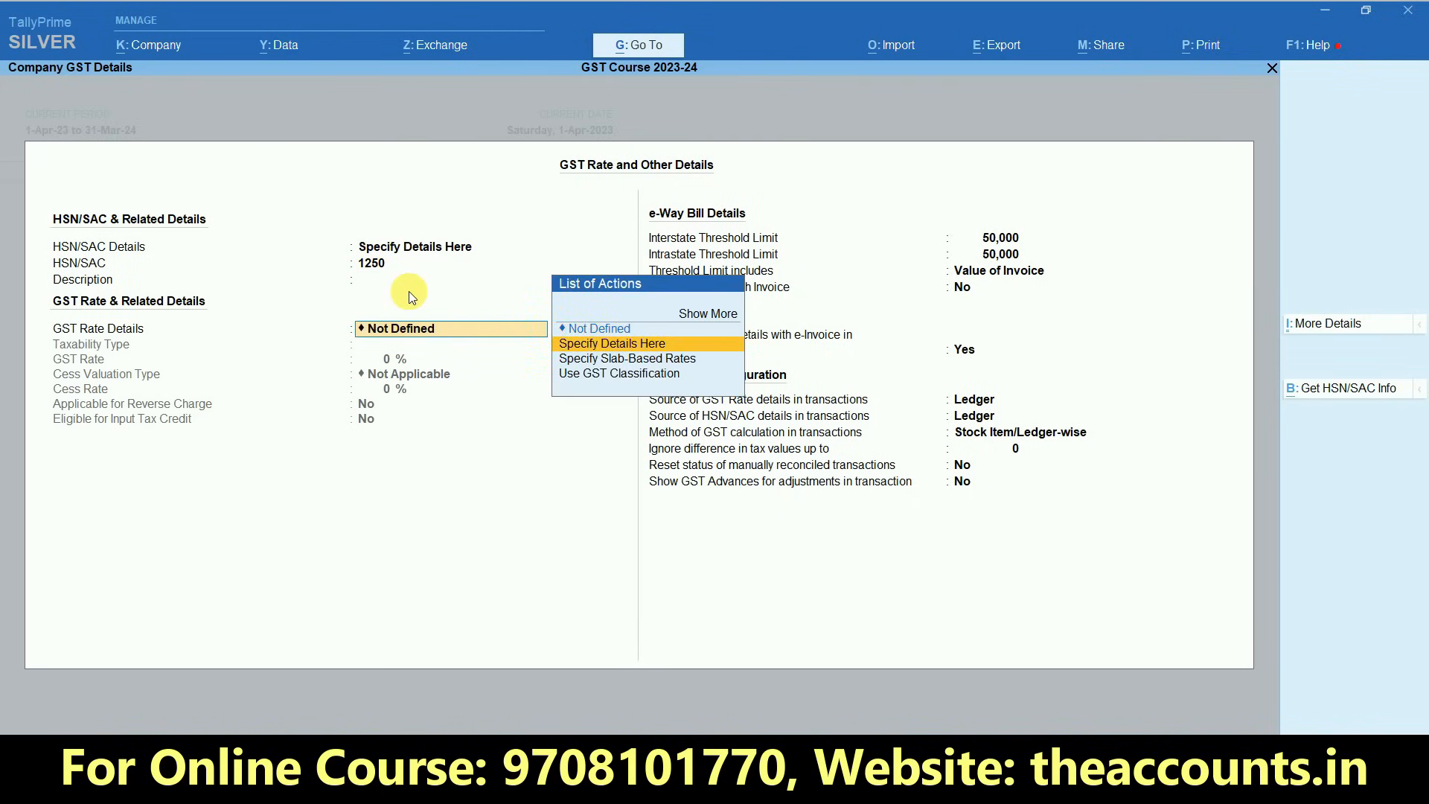
pyautogui.press('Return')
pyautogui.press('Return')
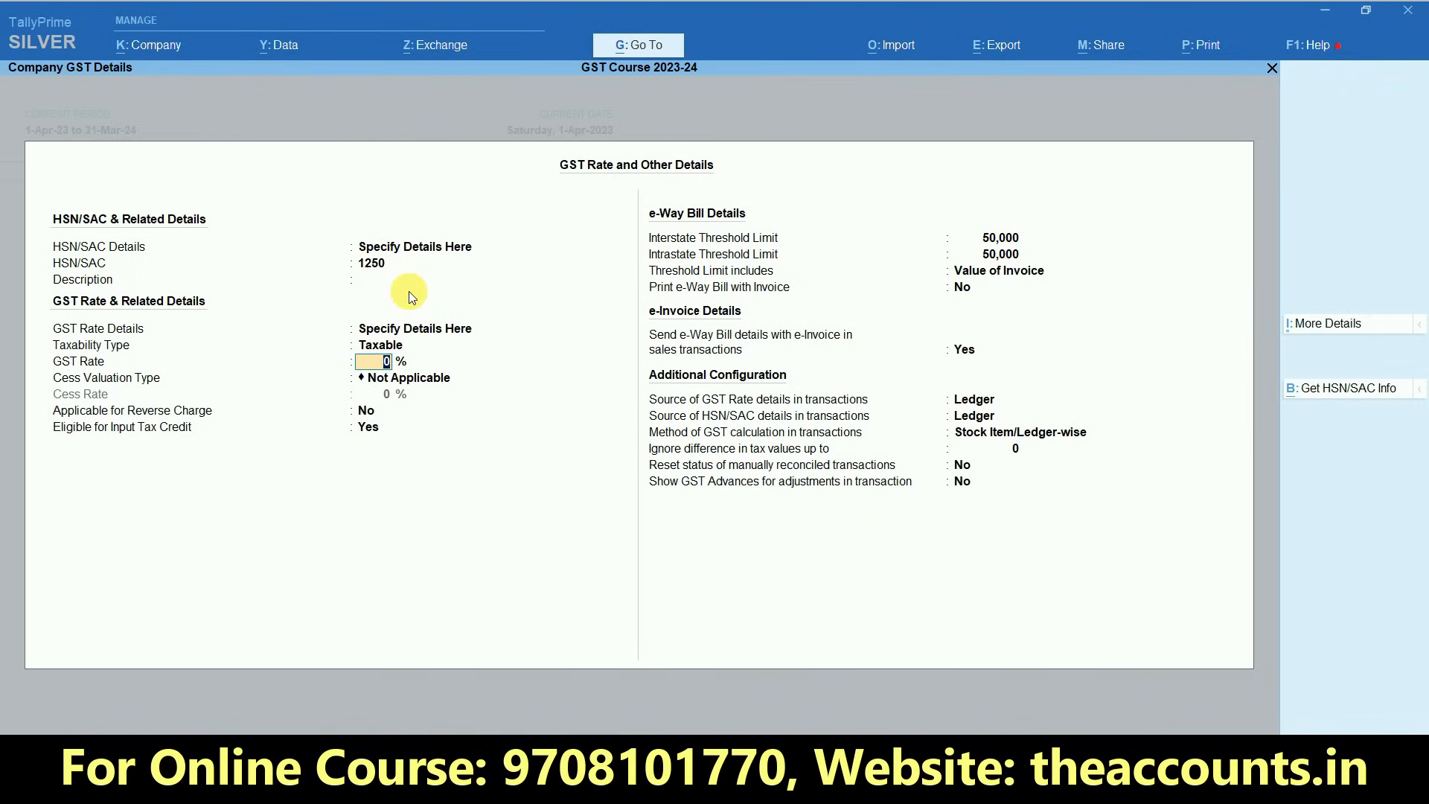
pyautogui.write('12')
pyautogui.press('Return')
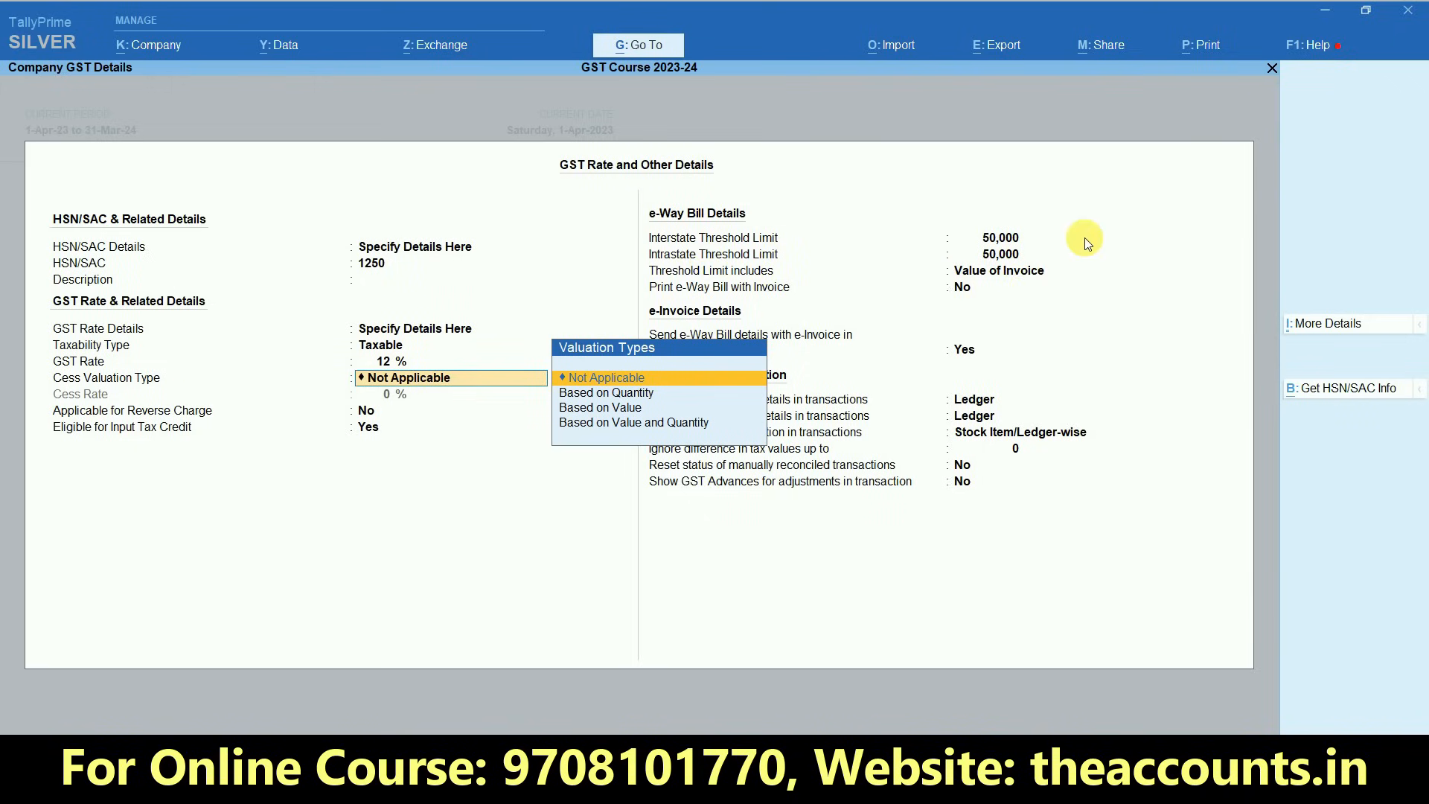
# - Check the e-Way Bill threshold settings and quit the company GST rate details without saving
pyautogui.click(1002, 239)
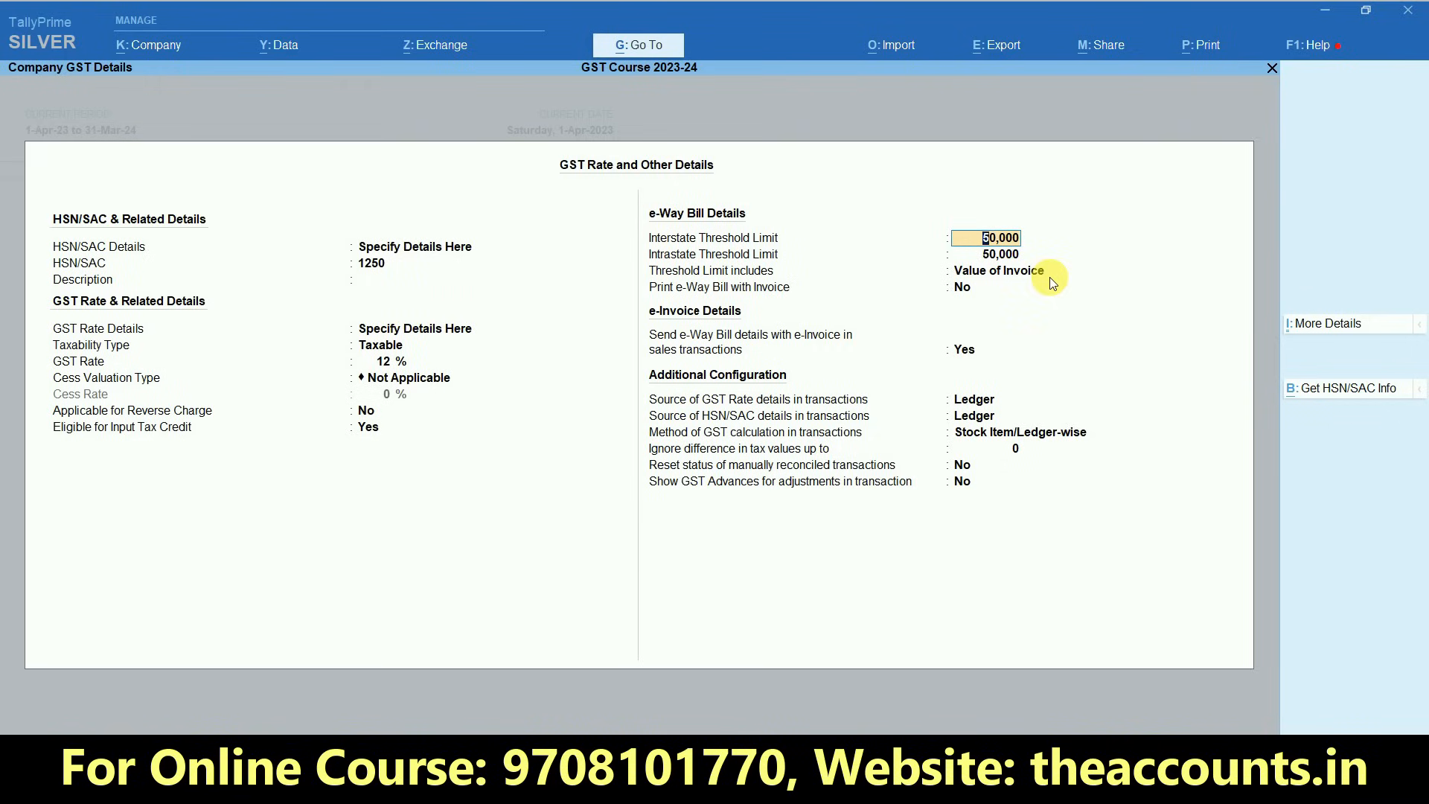
pyautogui.click(952, 286)
pyautogui.press('Escape')
pyautogui.press('Escape')
pyautogui.press('y')
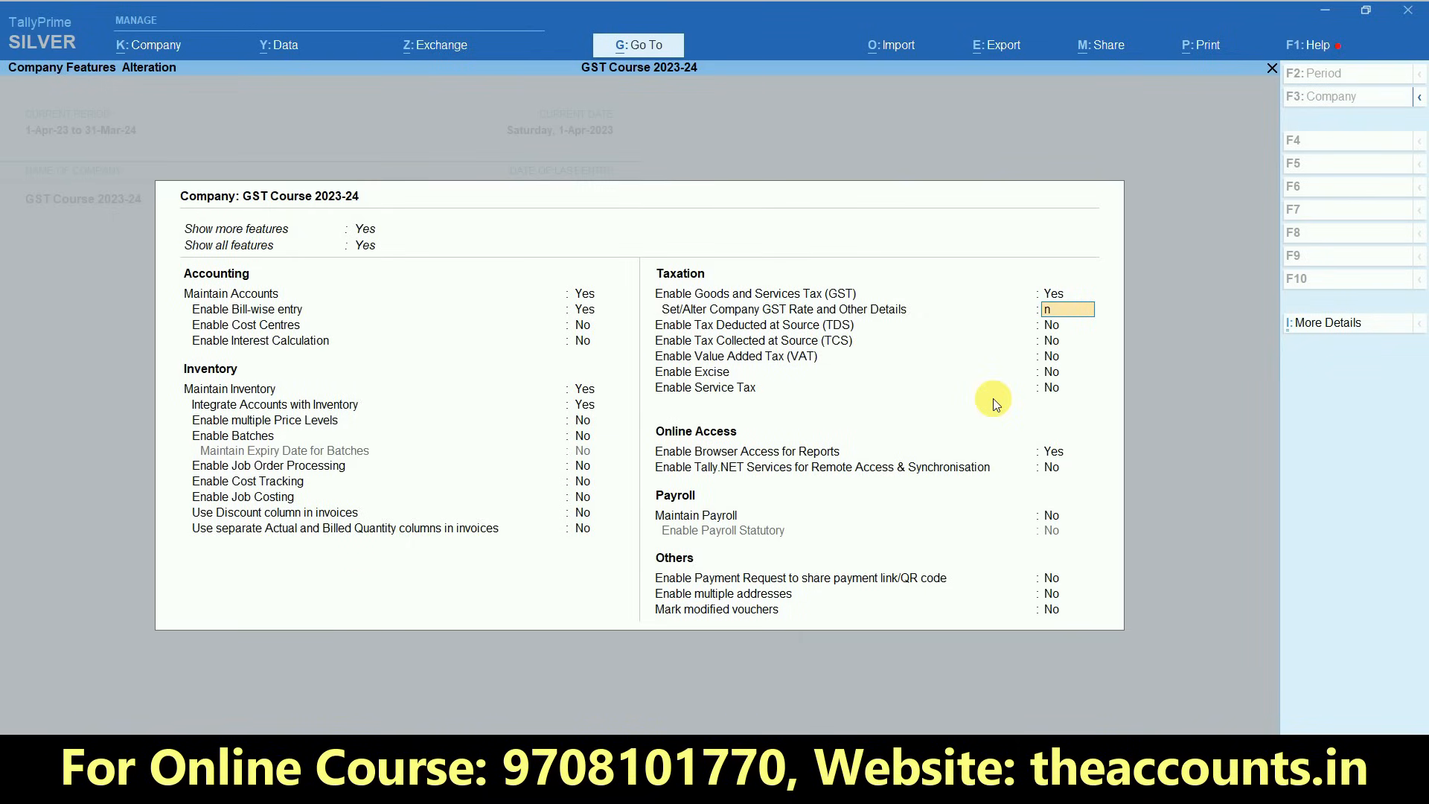
# - Set Set/Alter Company GST Rate and Other Details to No and accept the company features
pyautogui.press('n')
pyautogui.press('Return')
pyautogui.press('Return')
pyautogui.press('Return')
pyautogui.press('Return')
pyautogui.press('Return')
pyautogui.press('Return')
pyautogui.press('Return')
pyautogui.press('Return')
pyautogui.press('Return')
pyautogui.press('Return')
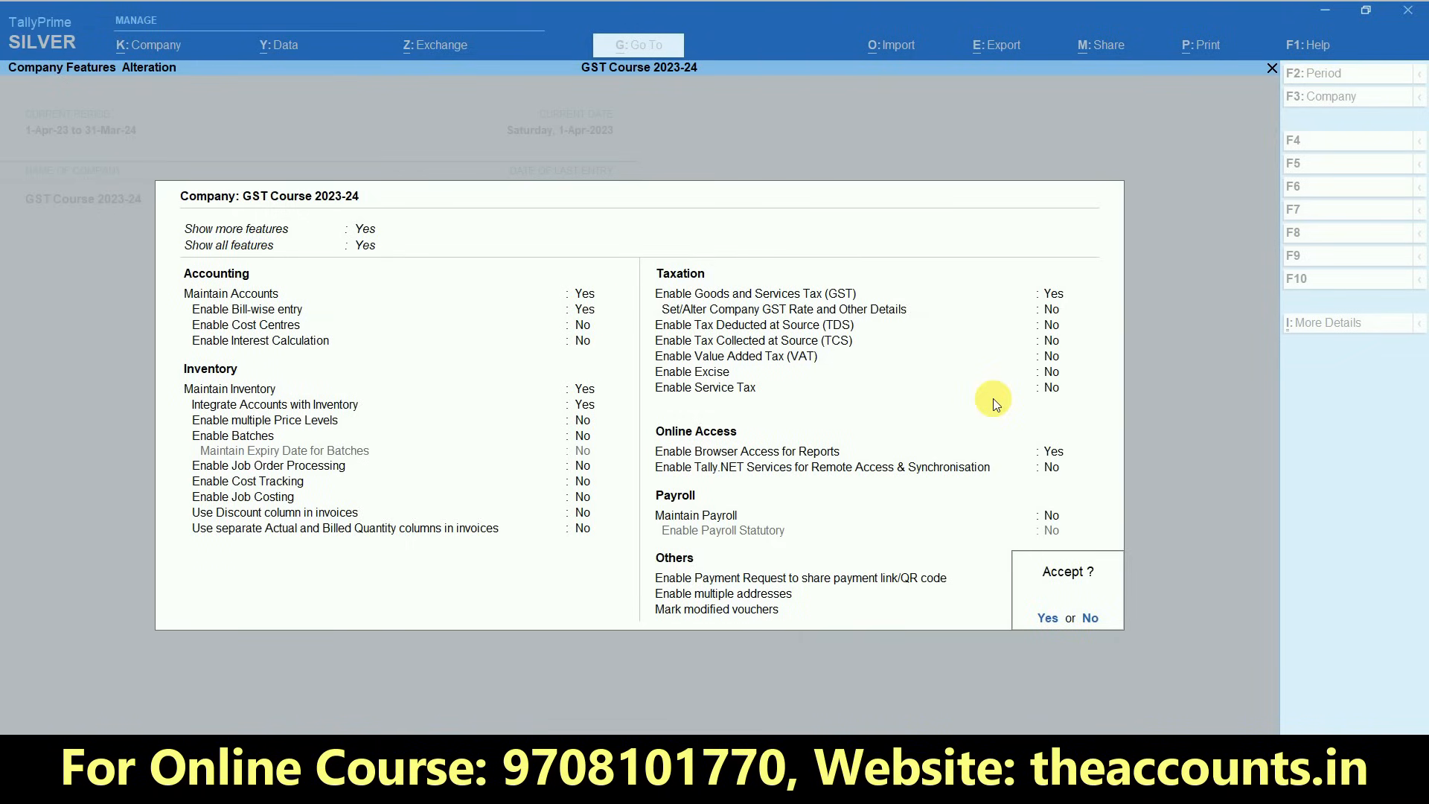
pyautogui.press('Return')
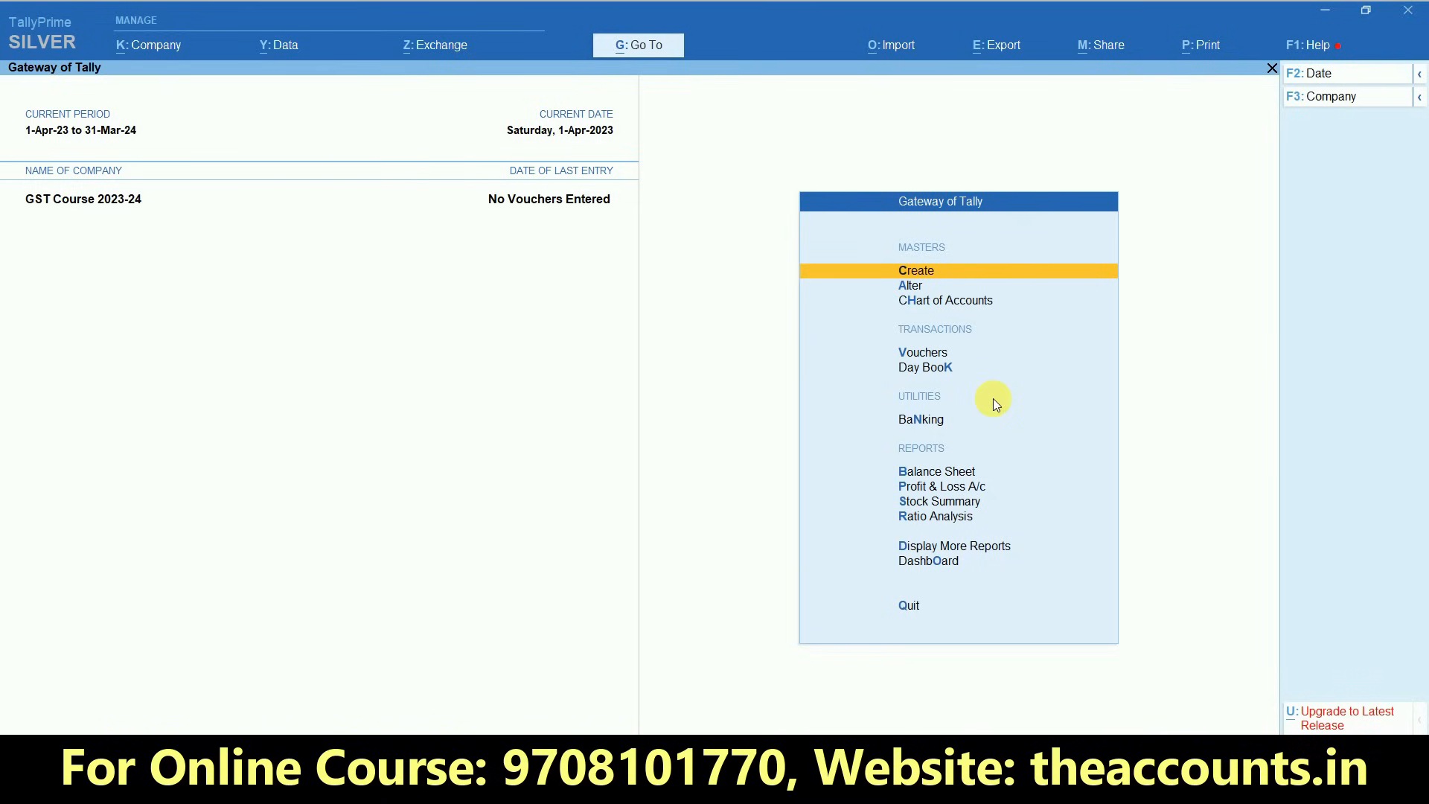
# - Start creating a new ledger from the accounting masters
pyautogui.click(929, 277)
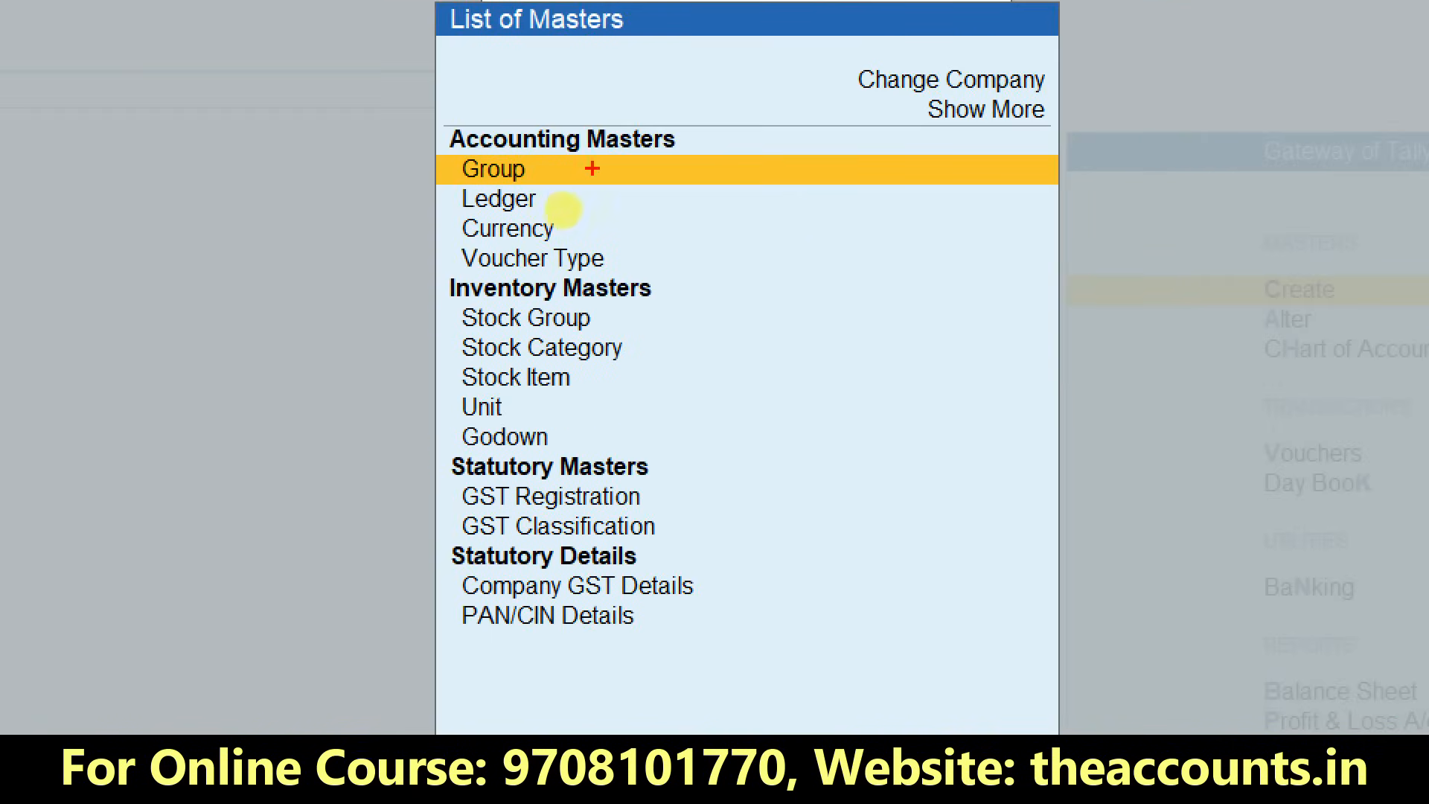
pyautogui.moveTo(429, 102)
pyautogui.mouseDown()
pyautogui.moveTo(521, 155)
pyautogui.moveTo(719, 154)
pyautogui.mouseUp()
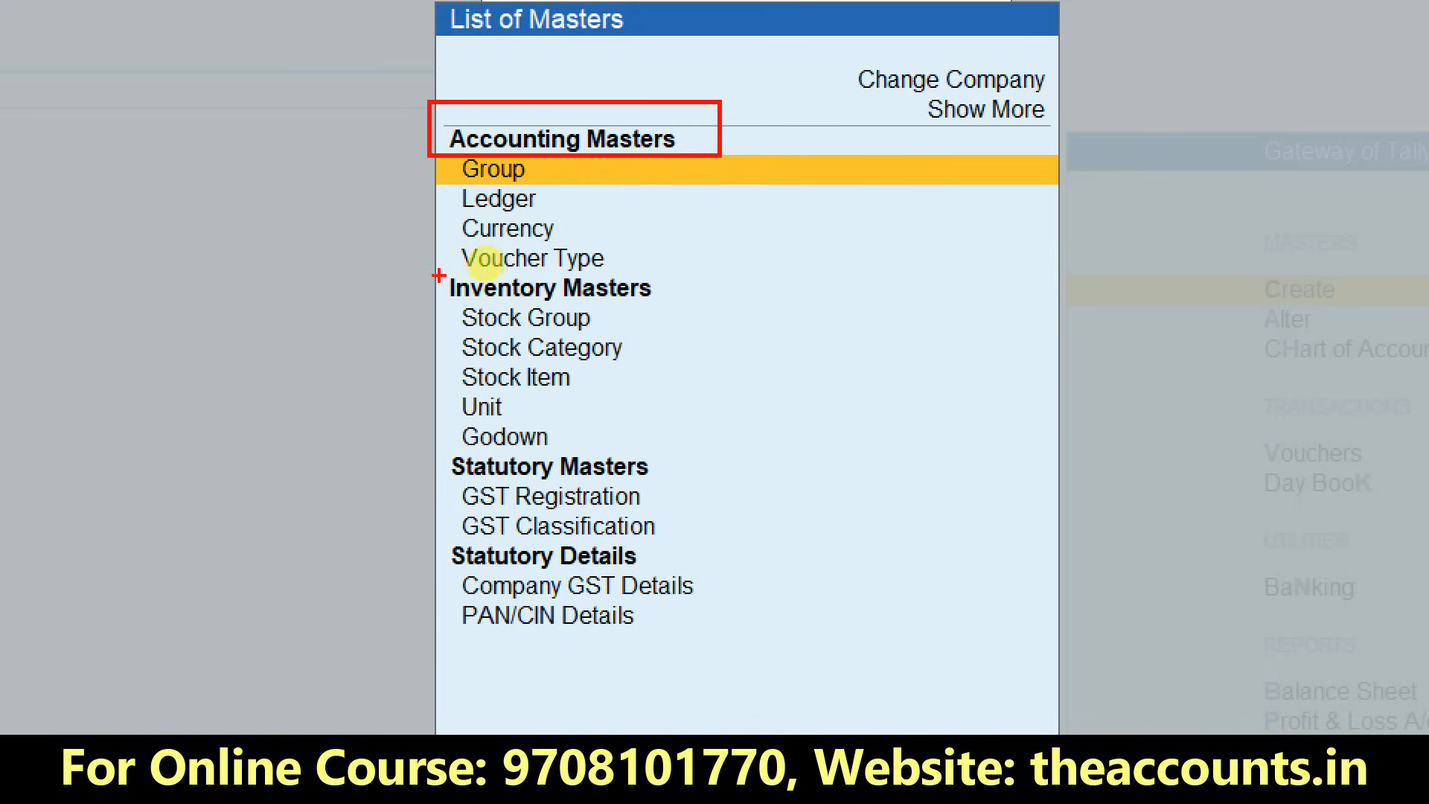
pyautogui.moveTo(426, 266)
pyautogui.mouseDown()
pyautogui.moveTo(578, 312)
pyautogui.moveTo(668, 313)
pyautogui.mouseUp()
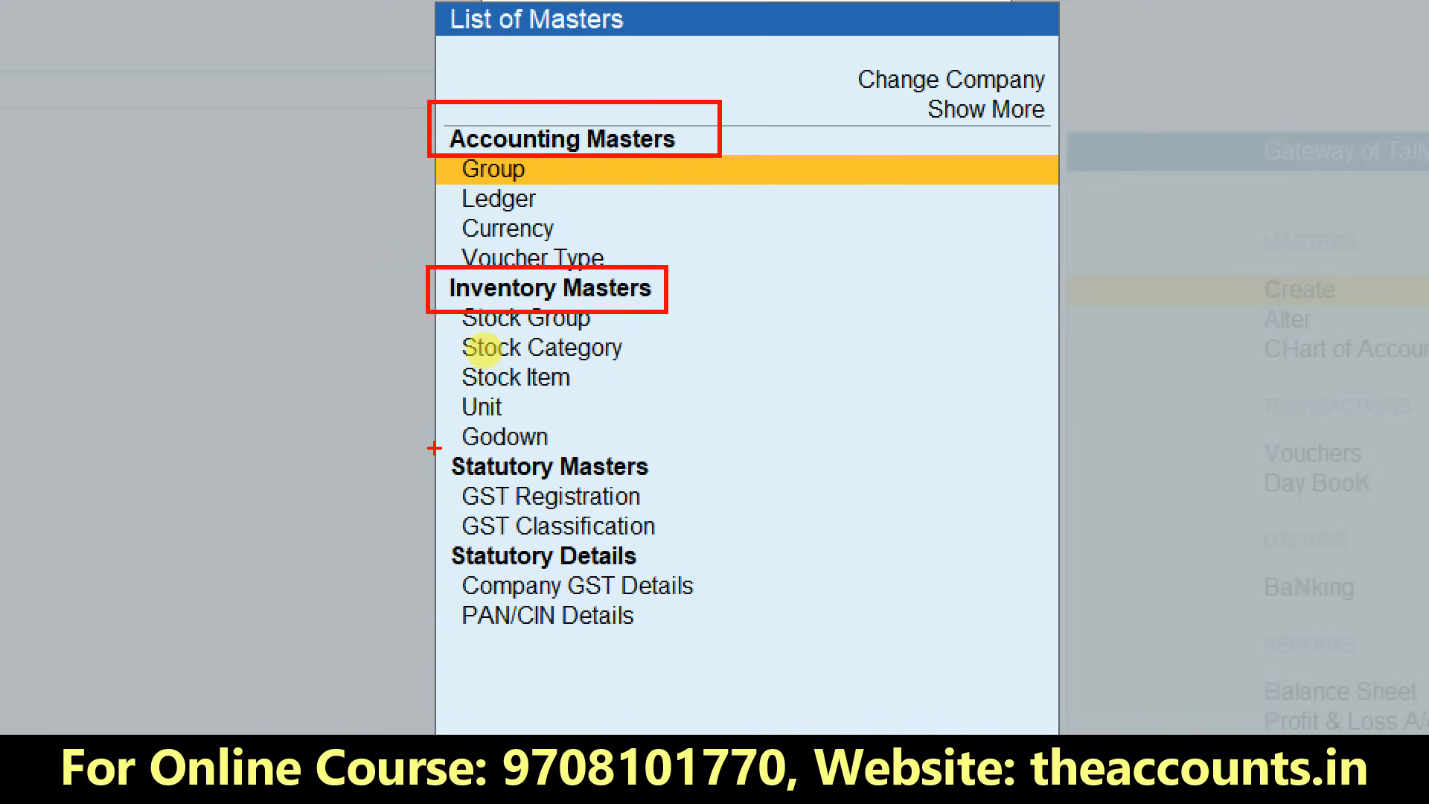
pyautogui.moveTo(435, 448)
pyautogui.mouseDown()
pyautogui.moveTo(563, 491)
pyautogui.moveTo(668, 482)
pyautogui.mouseUp()
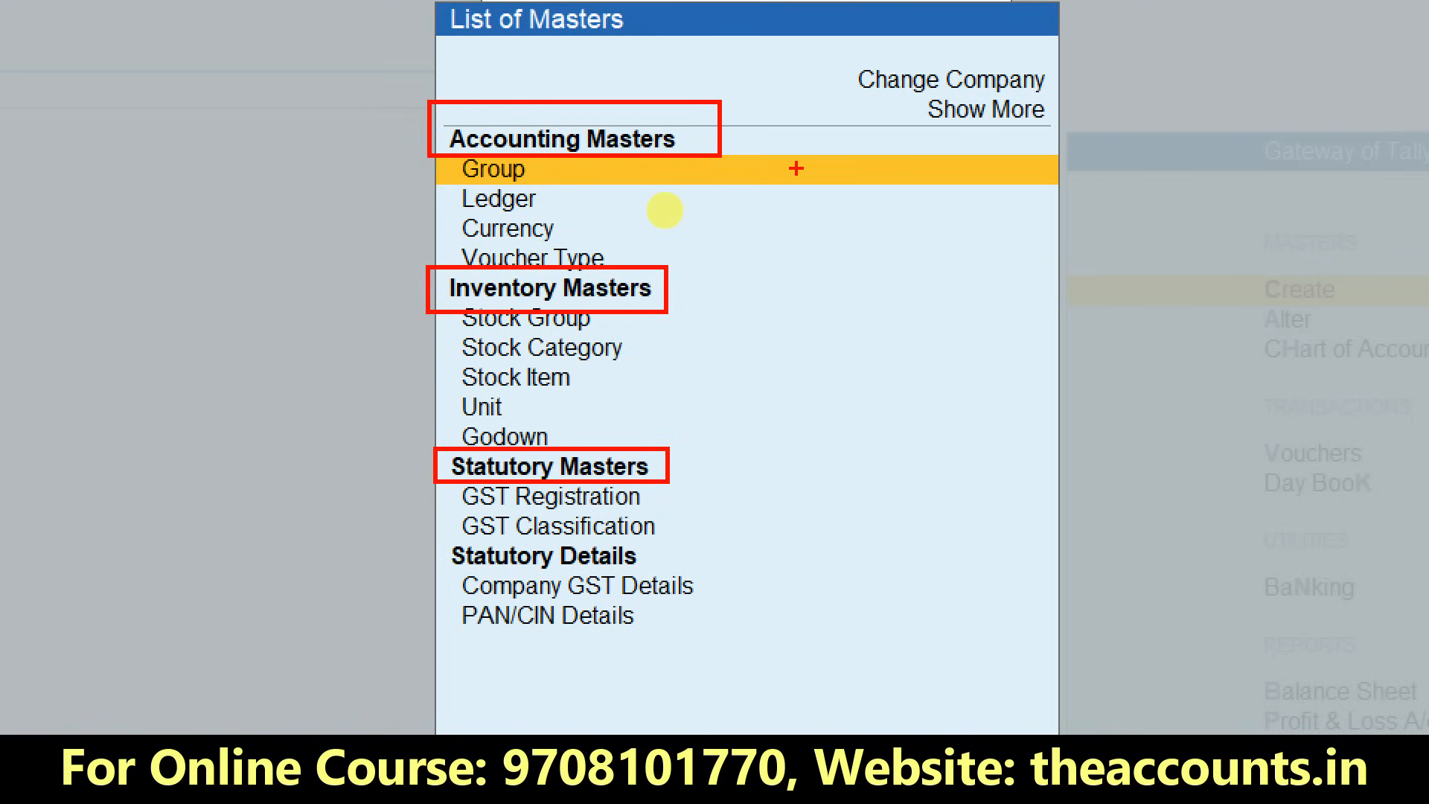
pyautogui.moveTo(698, 177); pyautogui.dragTo(838, 140)
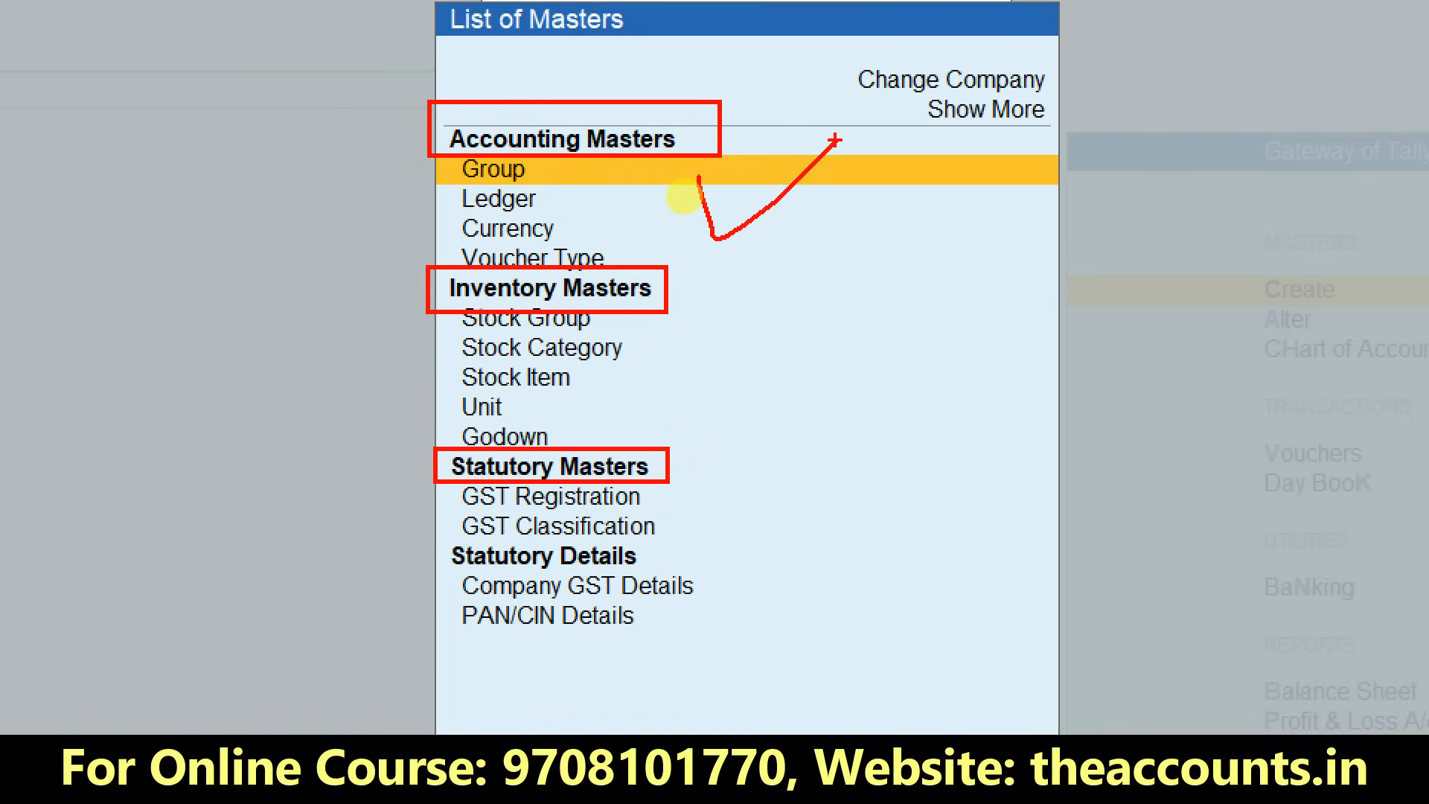
pyautogui.moveTo(666, 346)
pyautogui.mouseDown()
pyautogui.moveTo(684, 406)
pyautogui.moveTo(888, 254)
pyautogui.mouseUp()
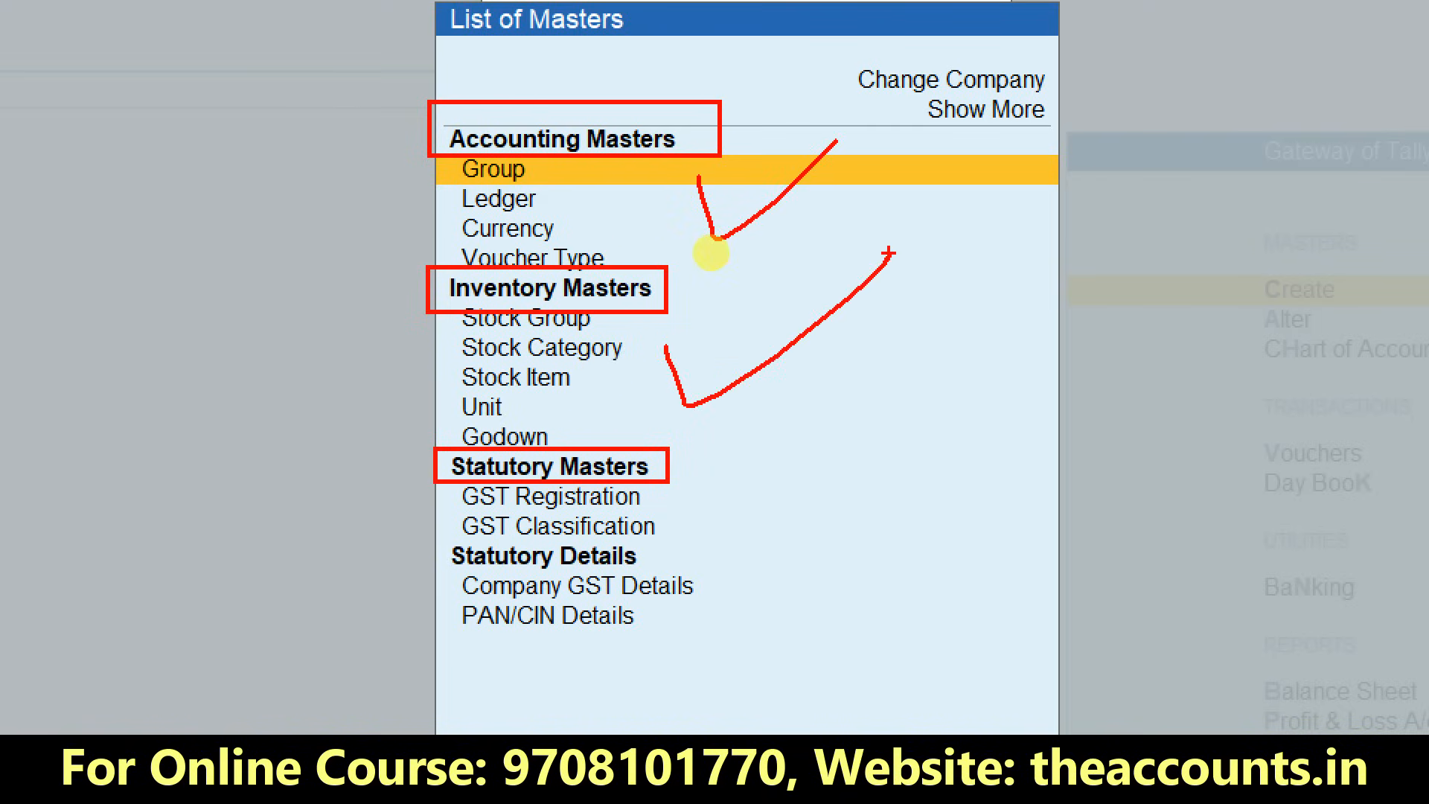
pyautogui.press('Escape')
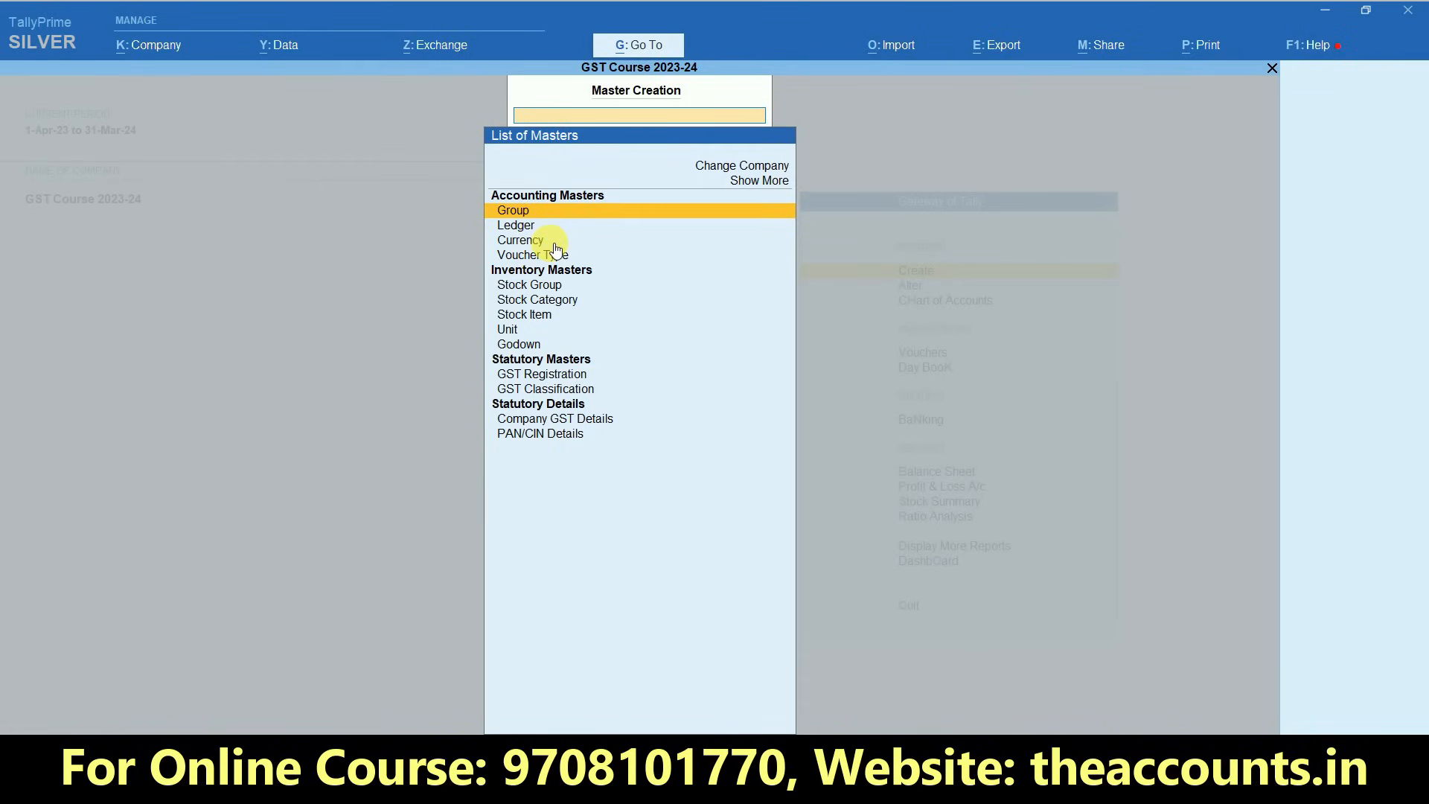
pyautogui.click(517, 226)
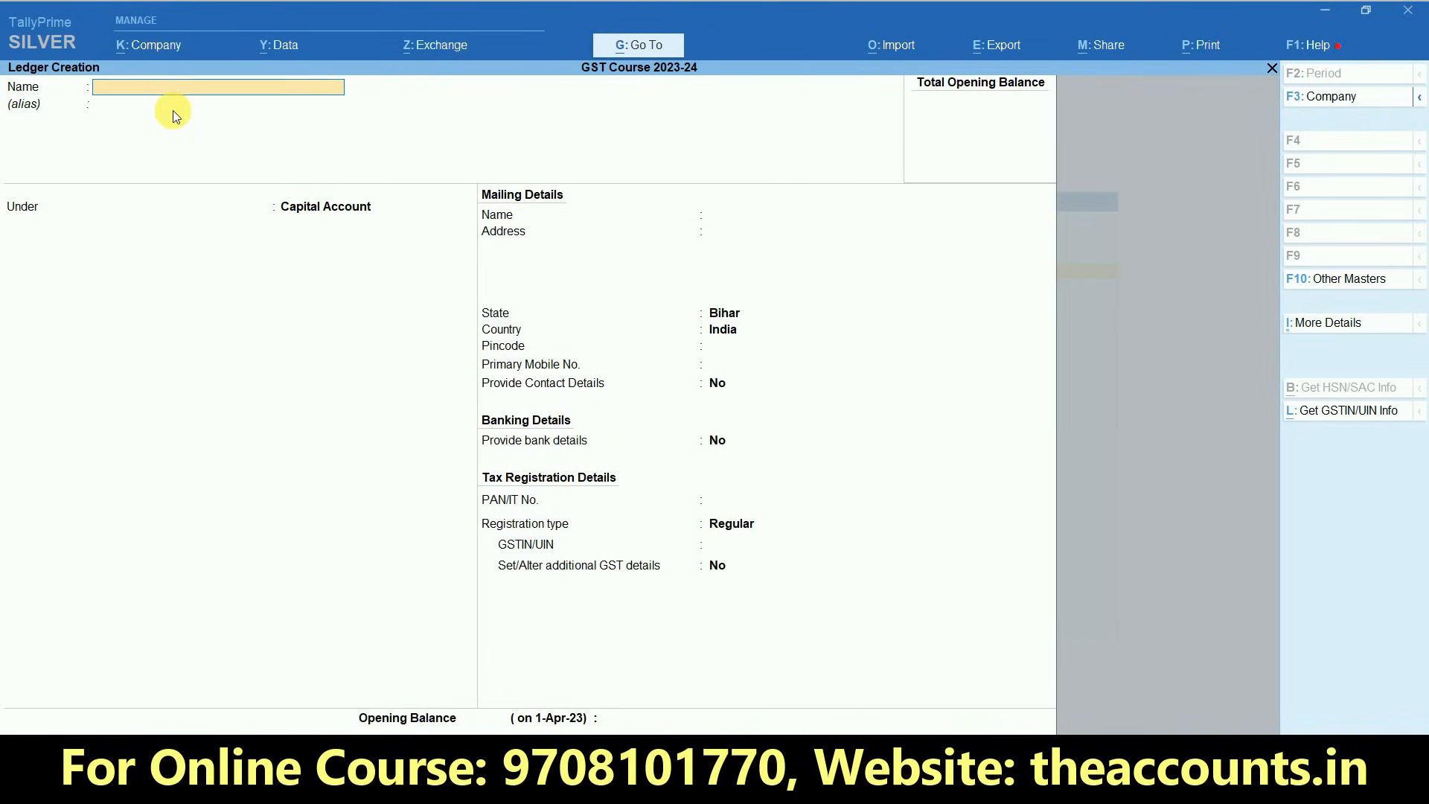
# - Name the ledger Purchase GST and place it under the Purchase Accounts group
pyautogui.write('Purchas')
pyautogui.press('Return')
pyautogui.press('Return')
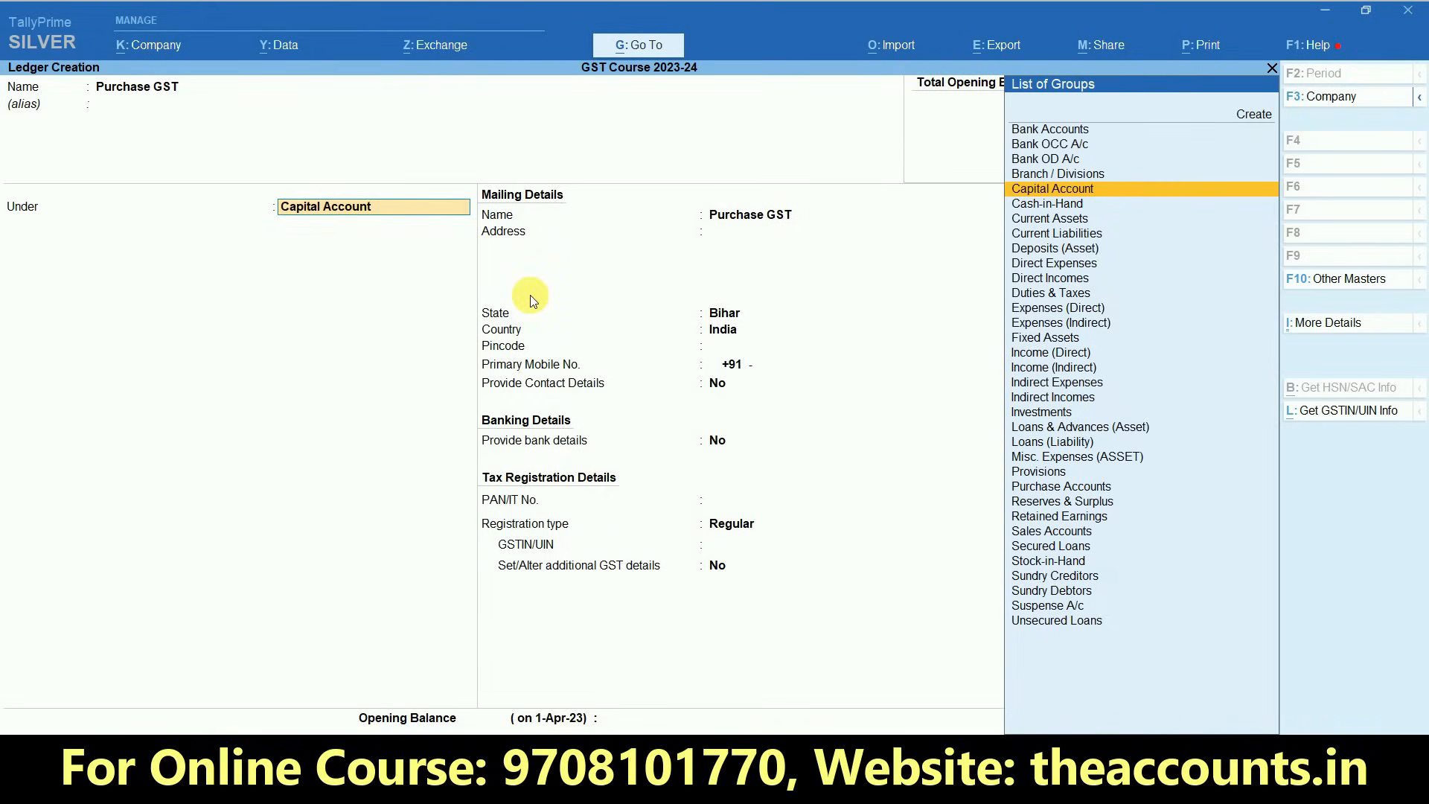
pyautogui.write('Pur')
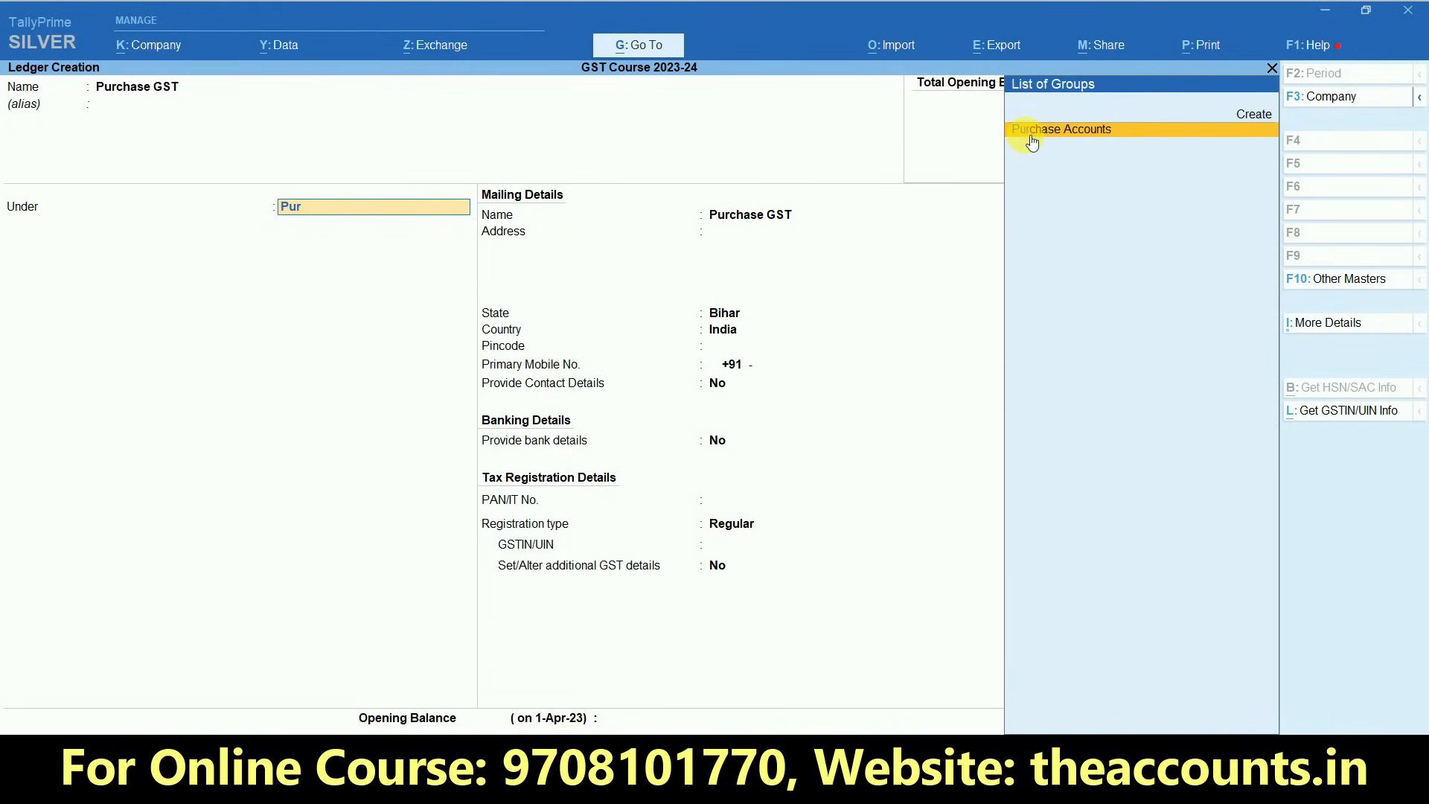
pyautogui.press('Return')
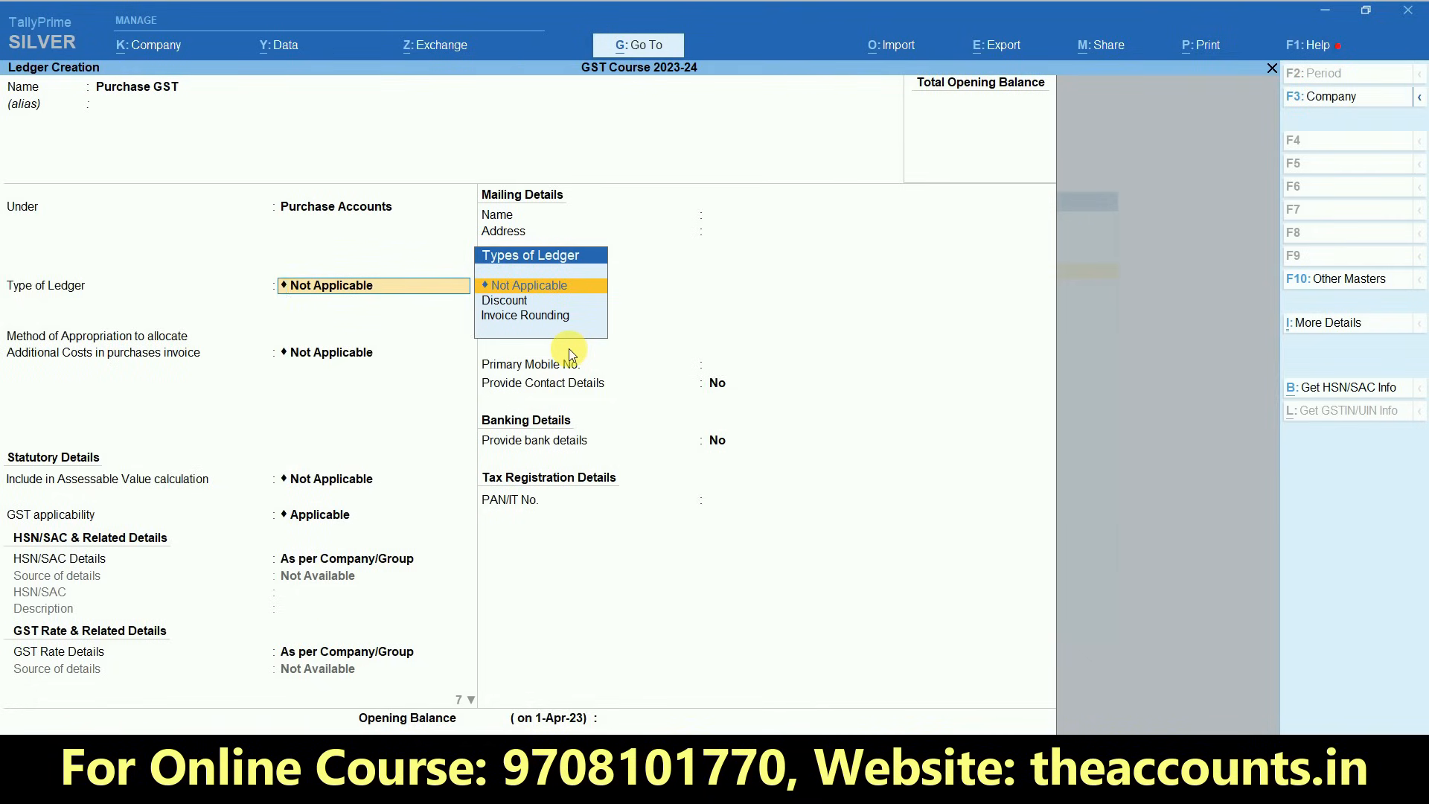
# - Keep the ledger type, additional cost appropriation method, and assessable value calculation as Not Applicable
pyautogui.click(506, 288)
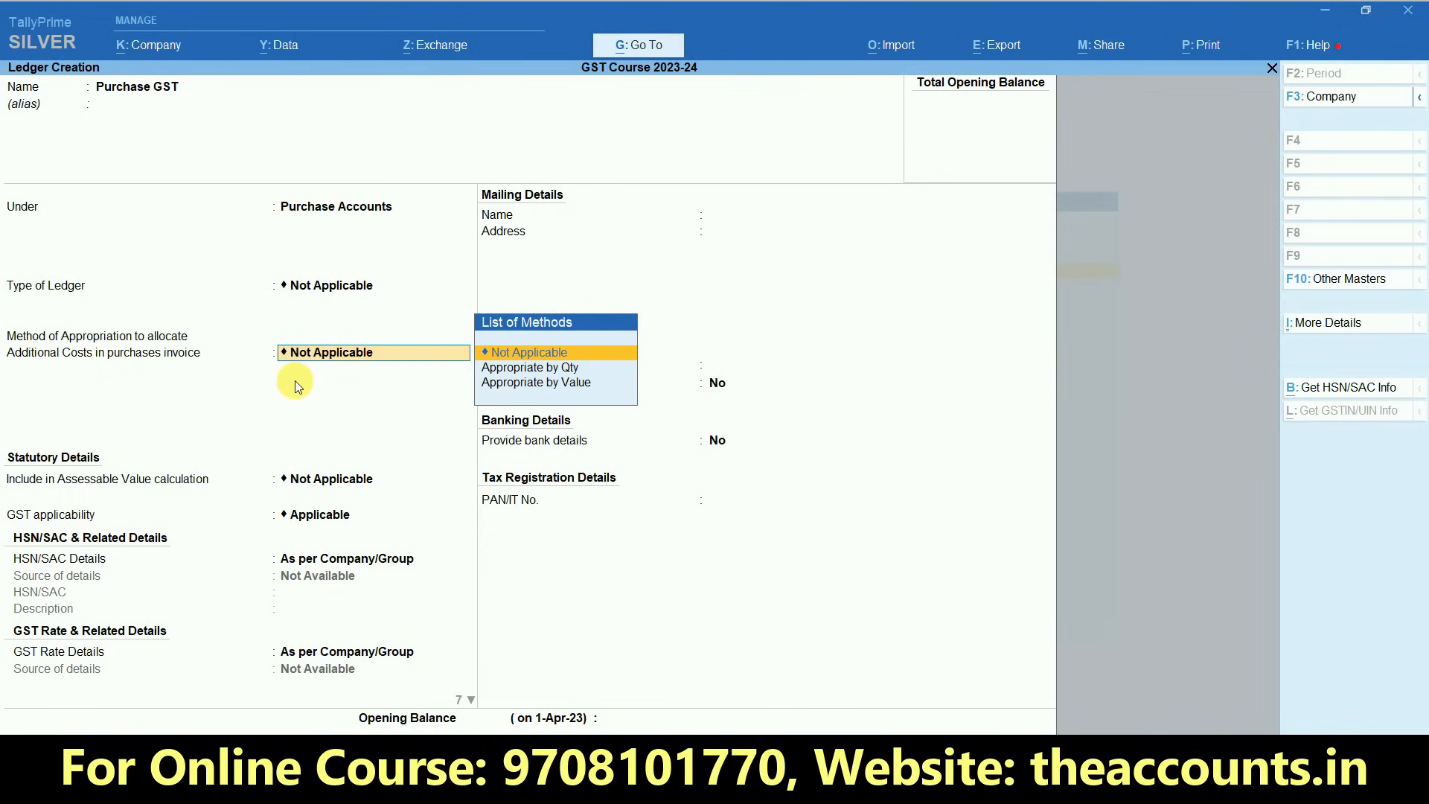
pyautogui.press('Return')
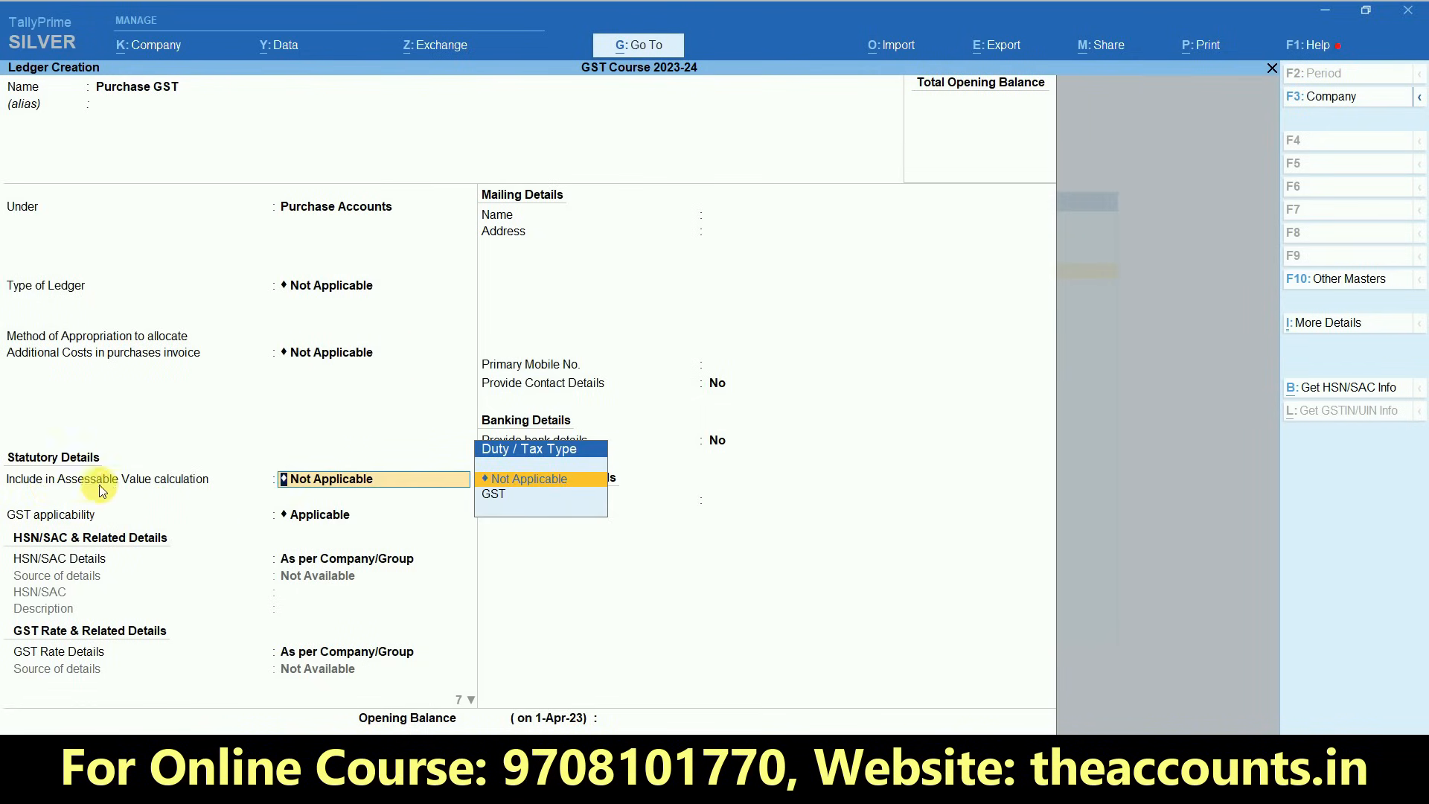
pyautogui.click(551, 480)
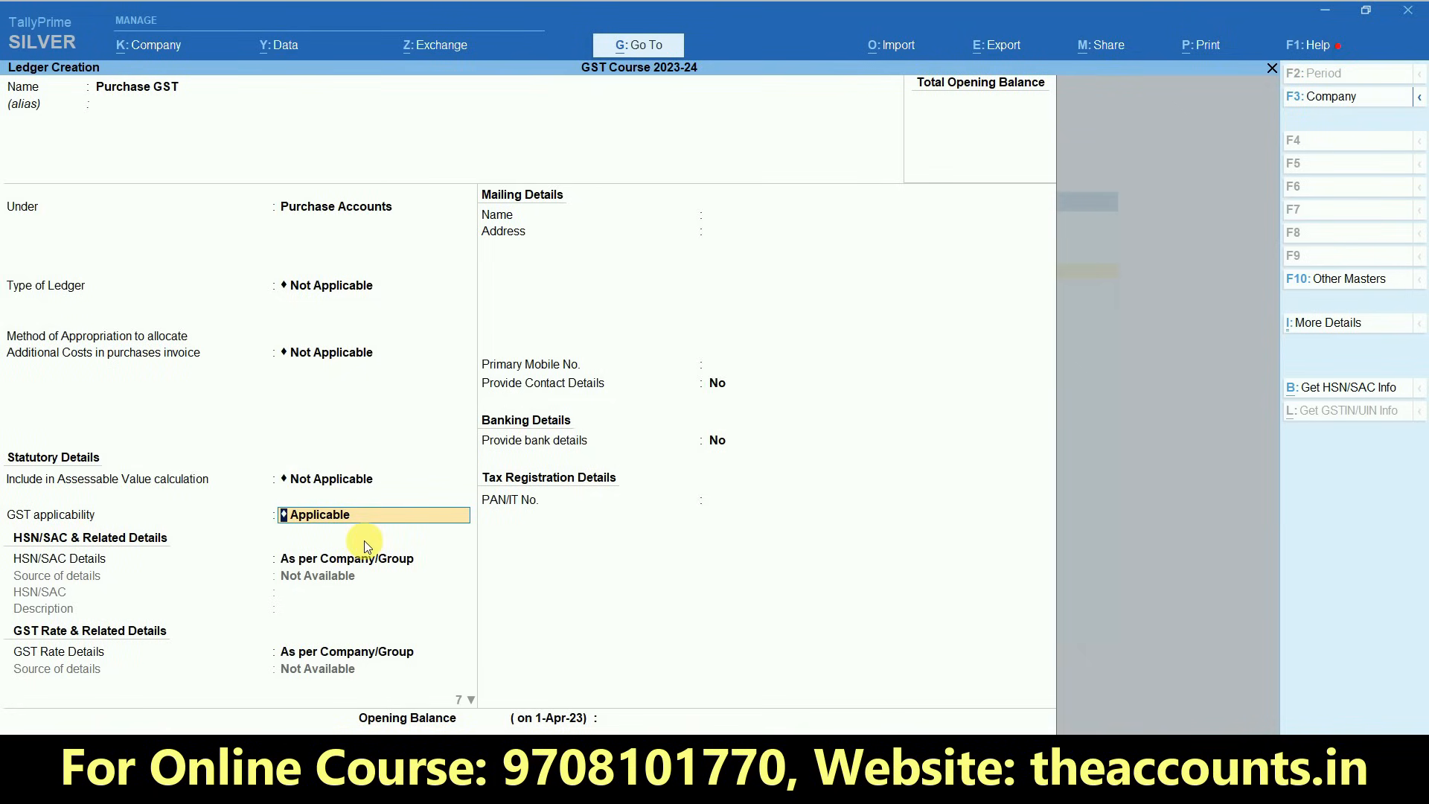
# - Set GST applicability to Applicable and keep HSN/SAC Details and GST Rate Details as per Company/Group
pyautogui.press('BackSpace')
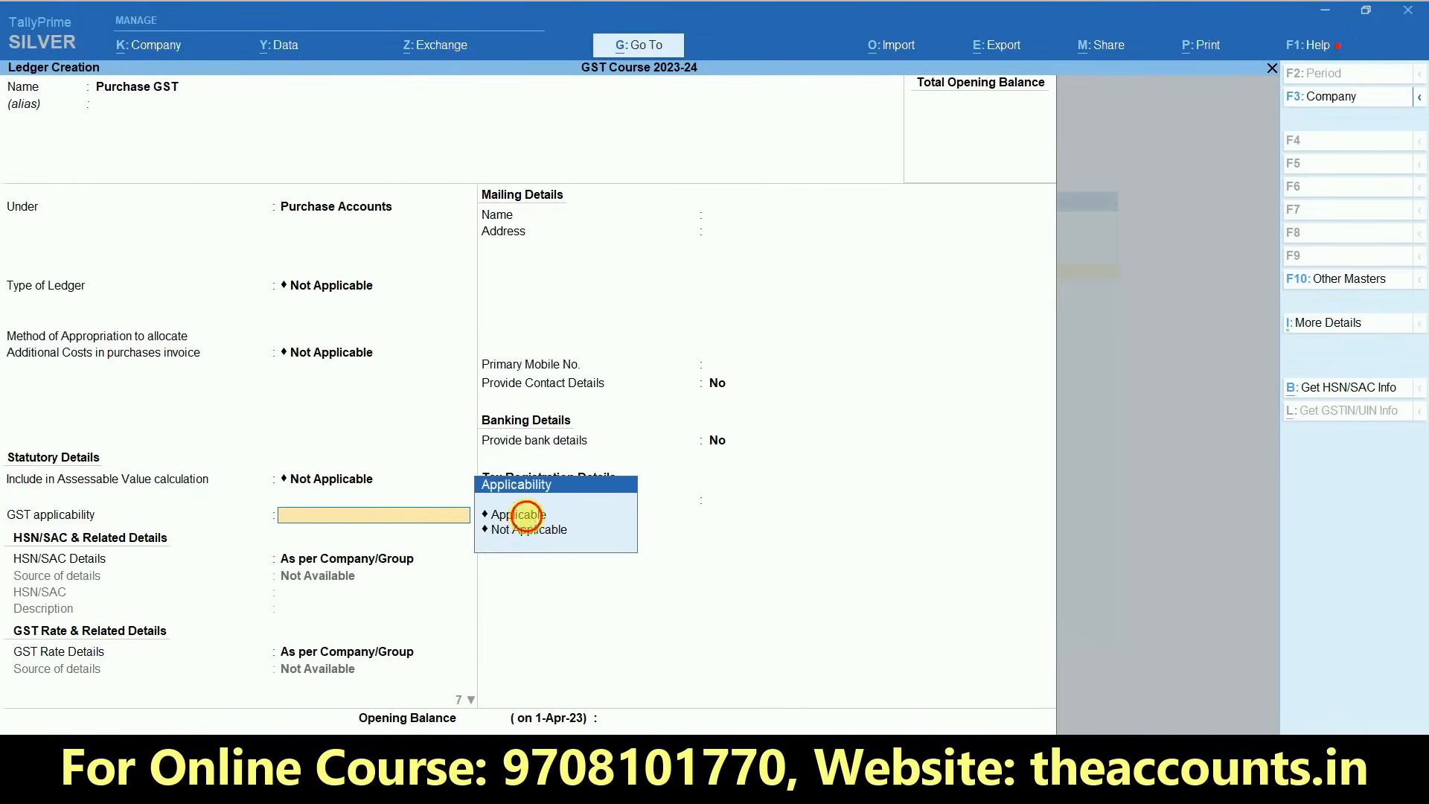
pyautogui.click(531, 518)
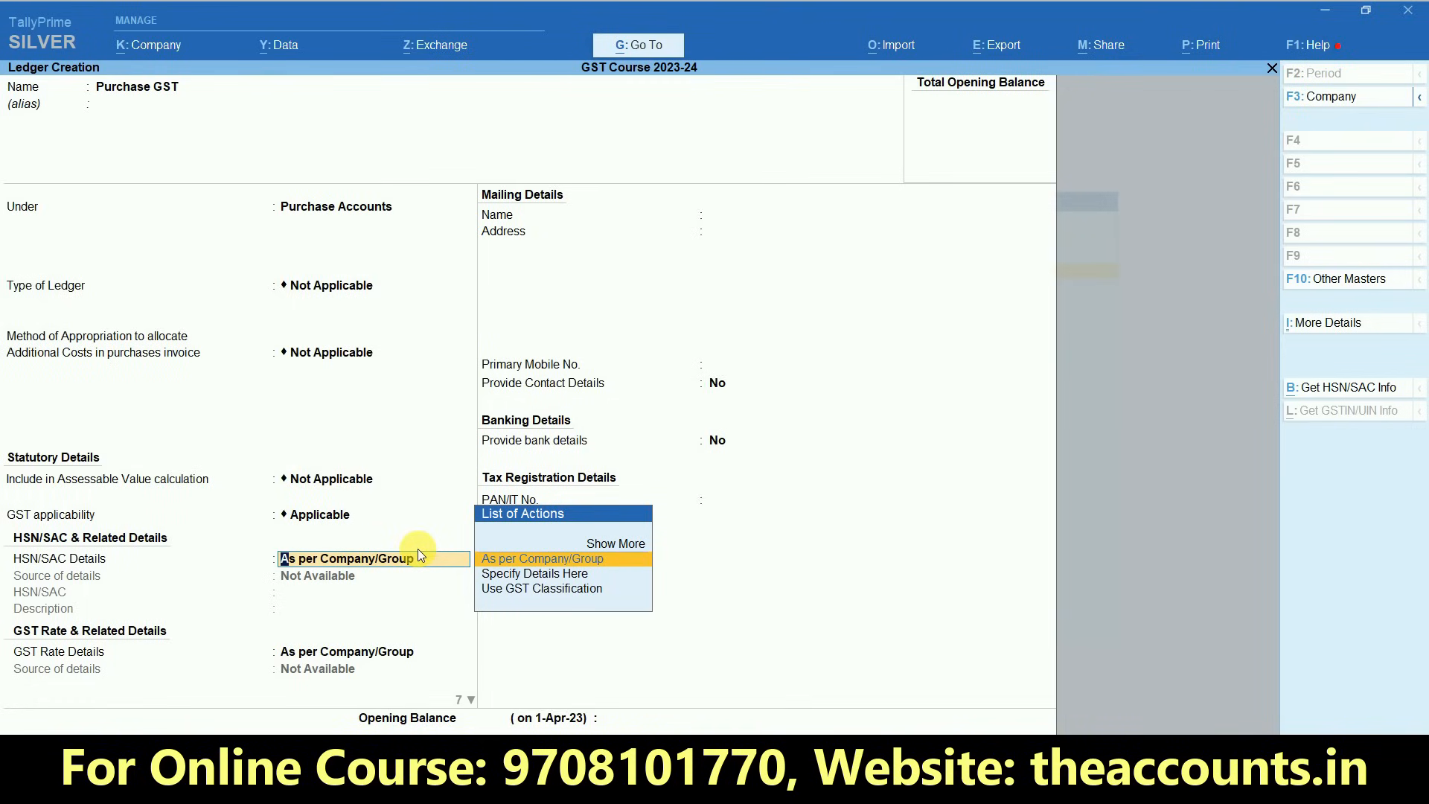
pyautogui.press('Return')
pyautogui.press('Return')
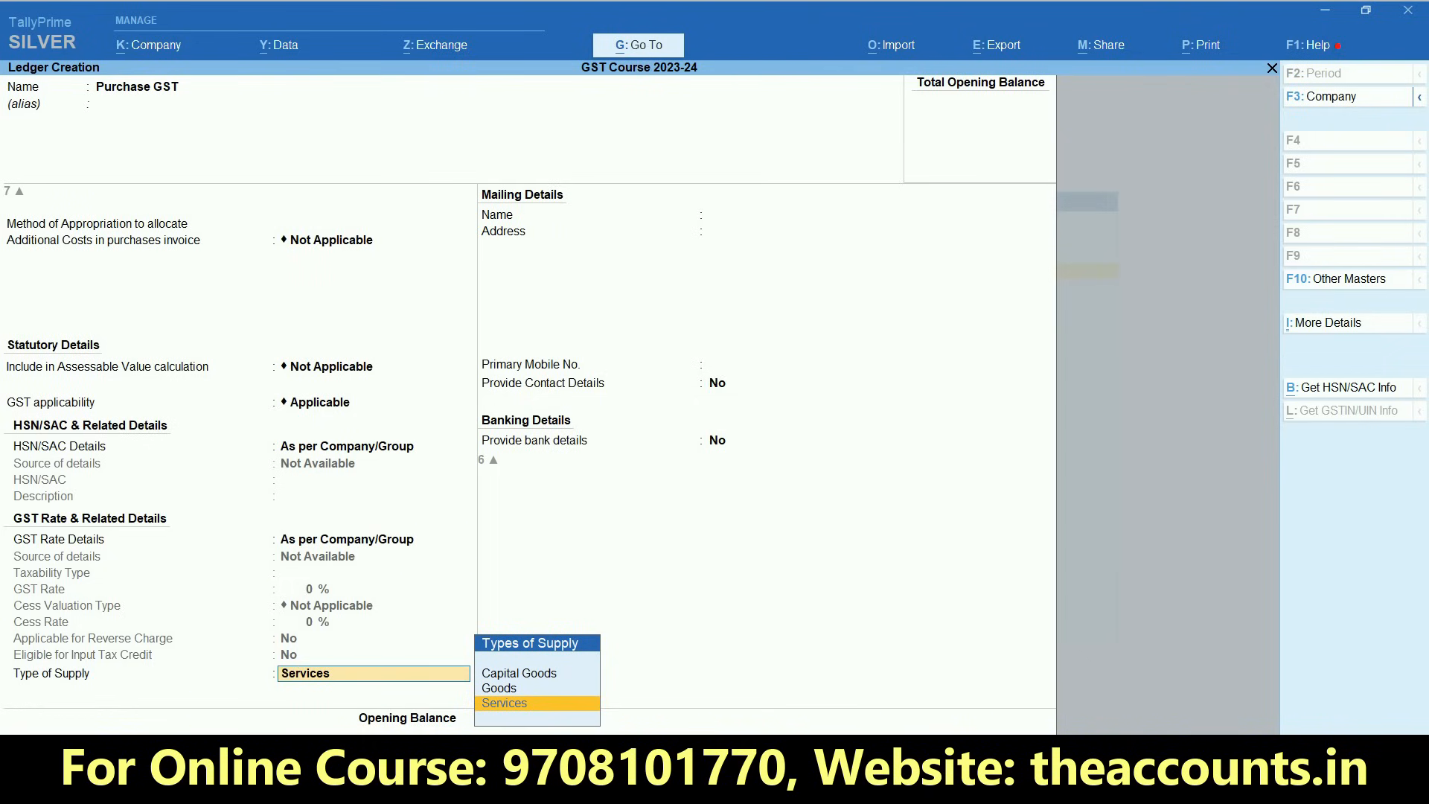
# - Set the Purchase GST ledger's type of supply to Goods, leave the opening balance blank, and save the ledger
pyautogui.press('ctrl')
pyautogui.hotkey('ctrl', '1')
pyautogui.click(569, 662)
pyautogui.moveTo(568, 659); pyautogui.dragTo(658, 638)
pyautogui.moveTo(506, 671)
pyautogui.mouseDown()
pyautogui.moveTo(511, 716)
pyautogui.moveTo(693, 665)
pyautogui.mouseUp()
pyautogui.click(502, 691)
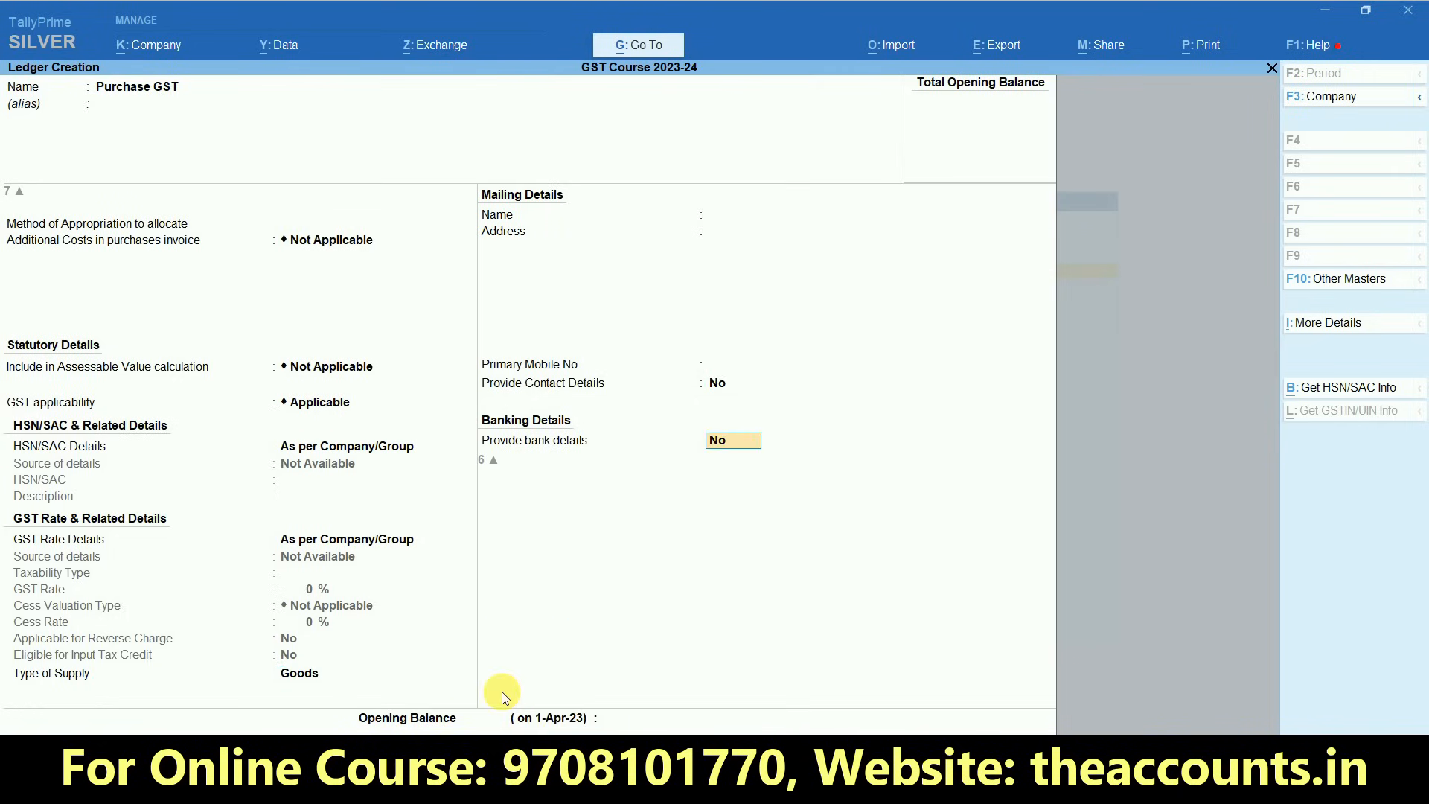
pyautogui.press('Return')
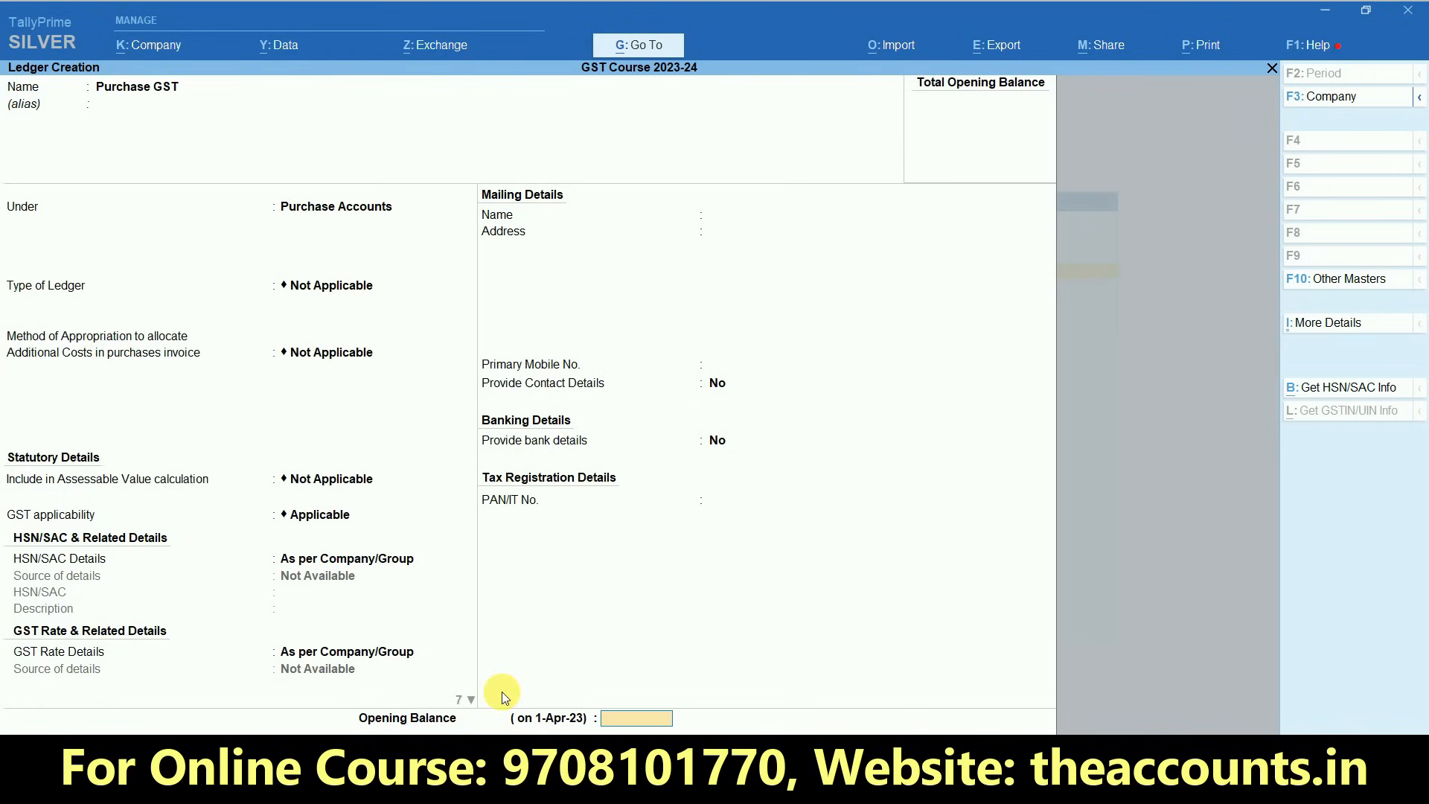
pyautogui.press('Return')
pyautogui.press('Return')
# - Name the new ledger Sales GST and place it under the Sales Accounts group
pyautogui.write('Dea')
pyautogui.press('BackSpace')
pyautogui.press('BackSpace')
pyautogui.press('BackSpace')
pyautogui.write('Sales GST')
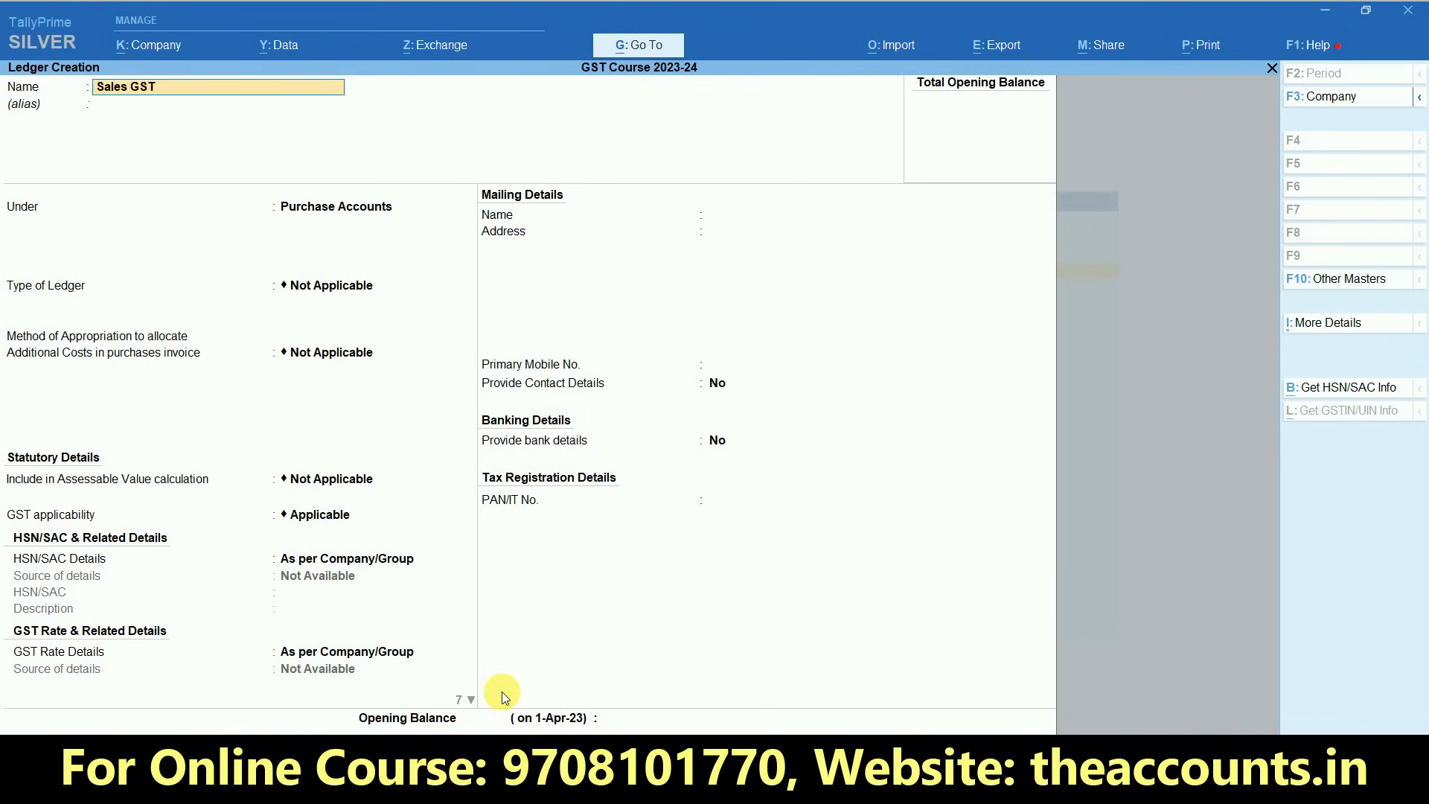
pyautogui.press('Return')
pyautogui.write('Sal')
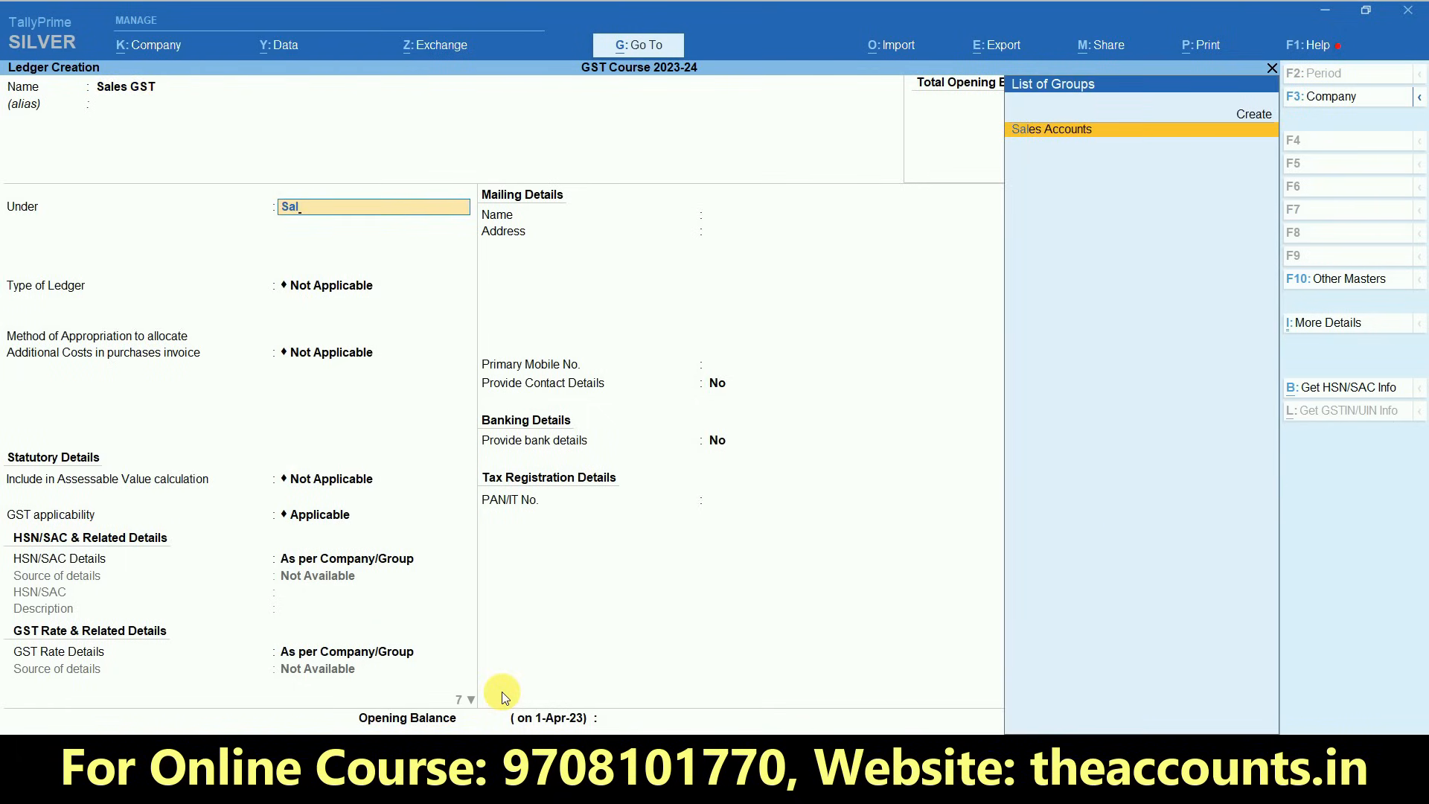
pyautogui.hotkey('ctrl', '1')
pyautogui.click(1092, 142)
pyautogui.moveTo(1092, 141); pyautogui.dragTo(1097, 127)
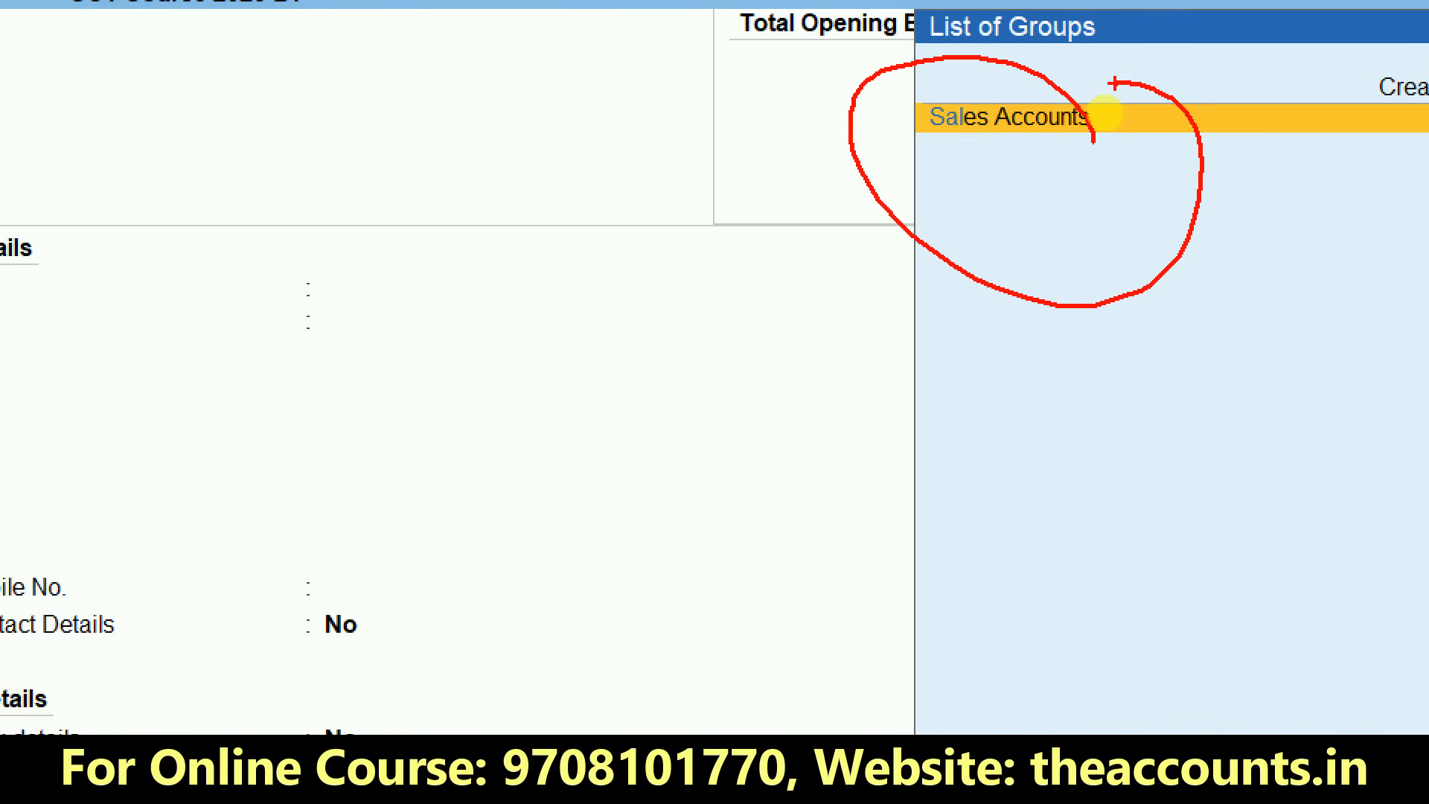
pyautogui.press('Escape')
pyautogui.press('Return')
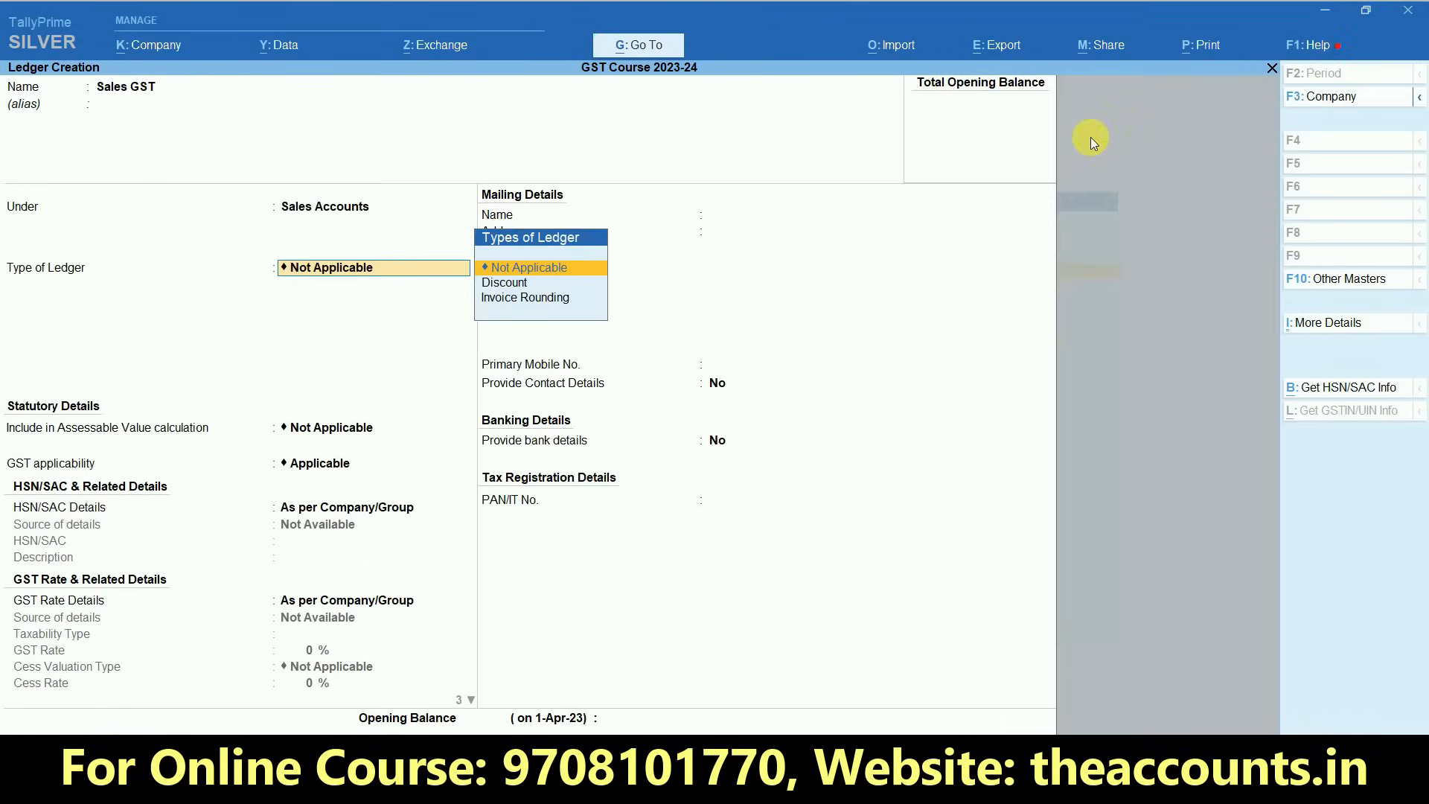
# - Keep the sales ledger type Not Applicable, GST applicability Applicable, and the HSN/SAC and GST rate details as per Company/Group
pyautogui.press('Return')
pyautogui.press('Return')
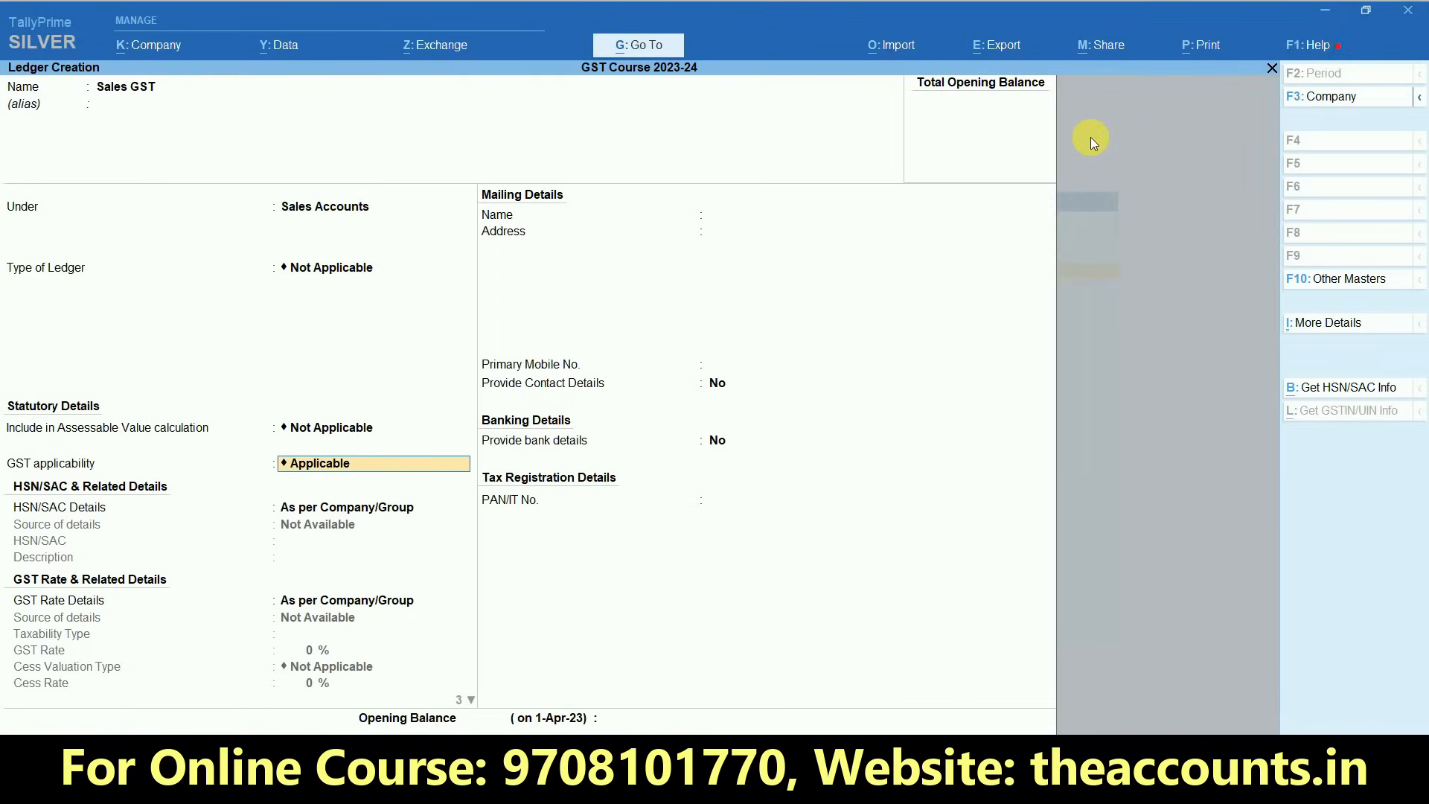
pyautogui.press('Return')
pyautogui.press('Return')
pyautogui.press('Return')
pyautogui.press('Return')
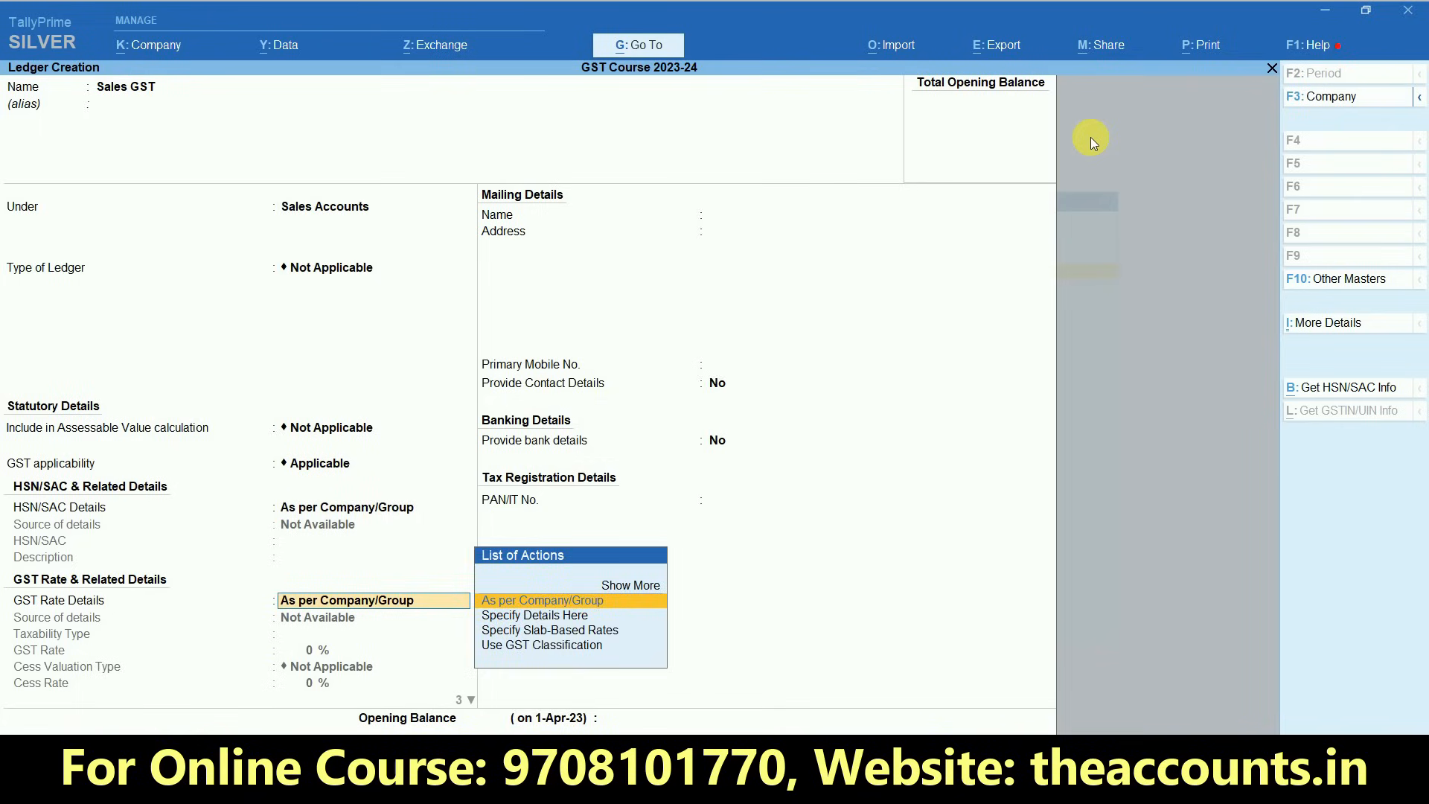
pyautogui.press('BackSpace')
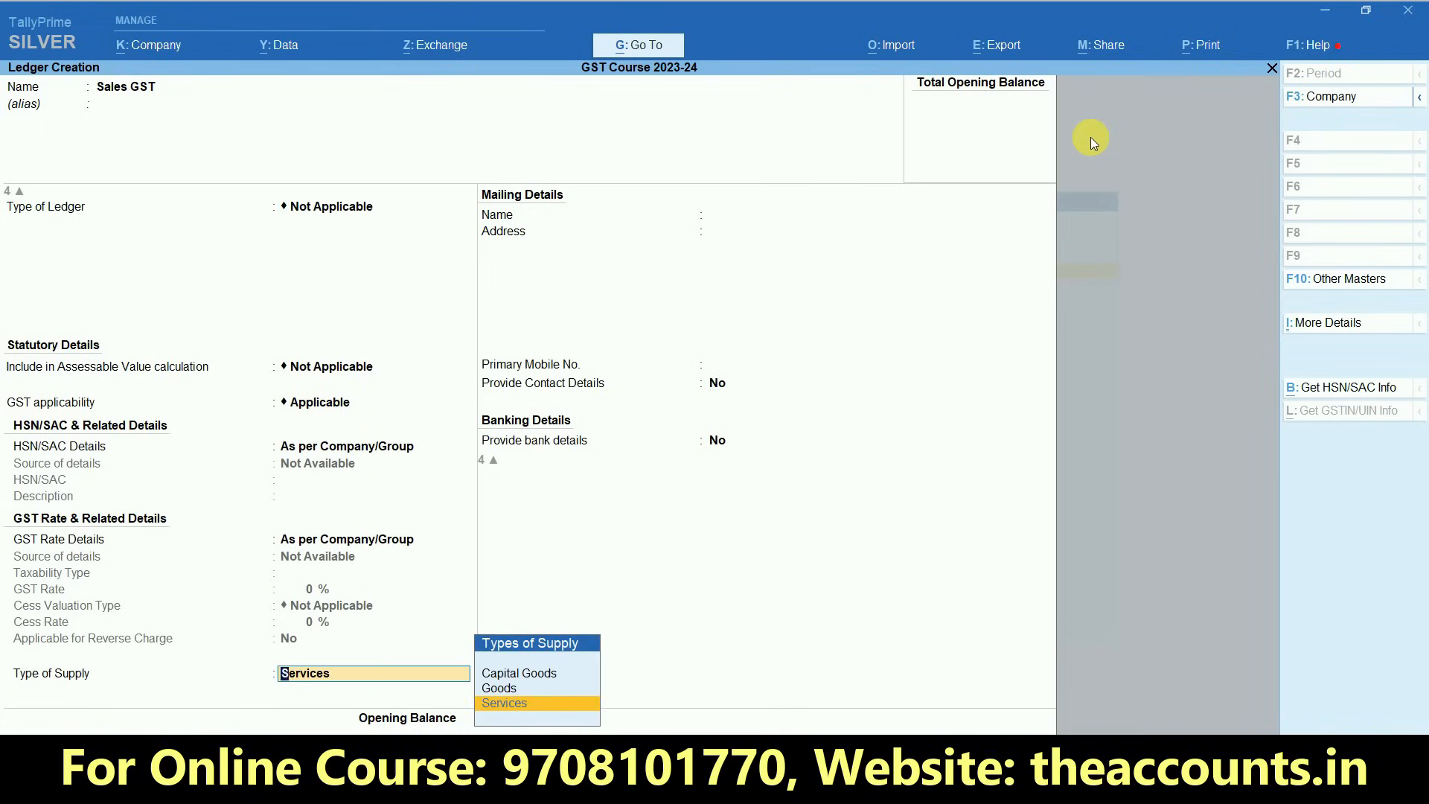
# - Set the Sales GST ledger's type of supply to Goods and save it without an opening balance
pyautogui.press('Up')
pyautogui.press('Return')
pyautogui.press('Return')
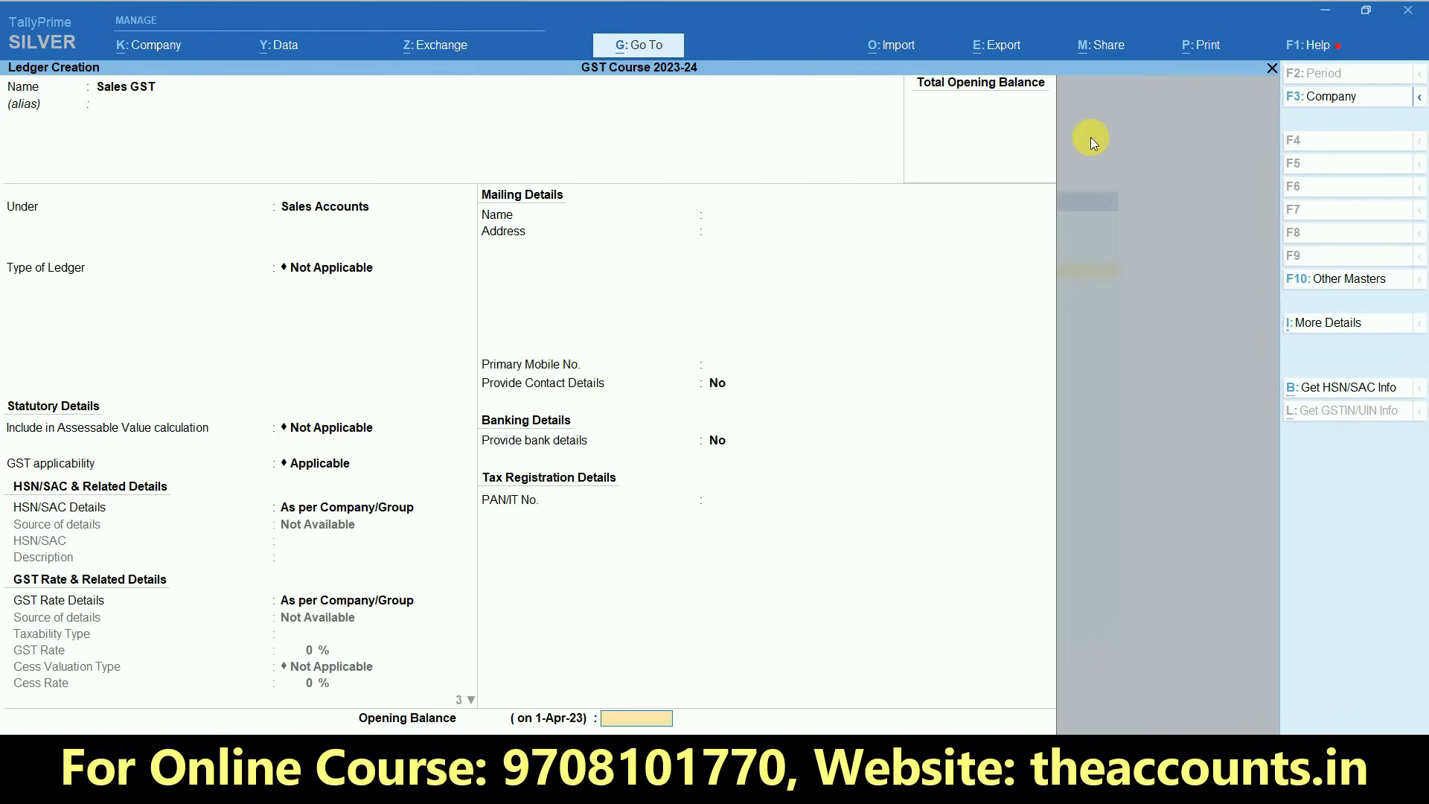
pyautogui.press('Return')
pyautogui.press('Return')
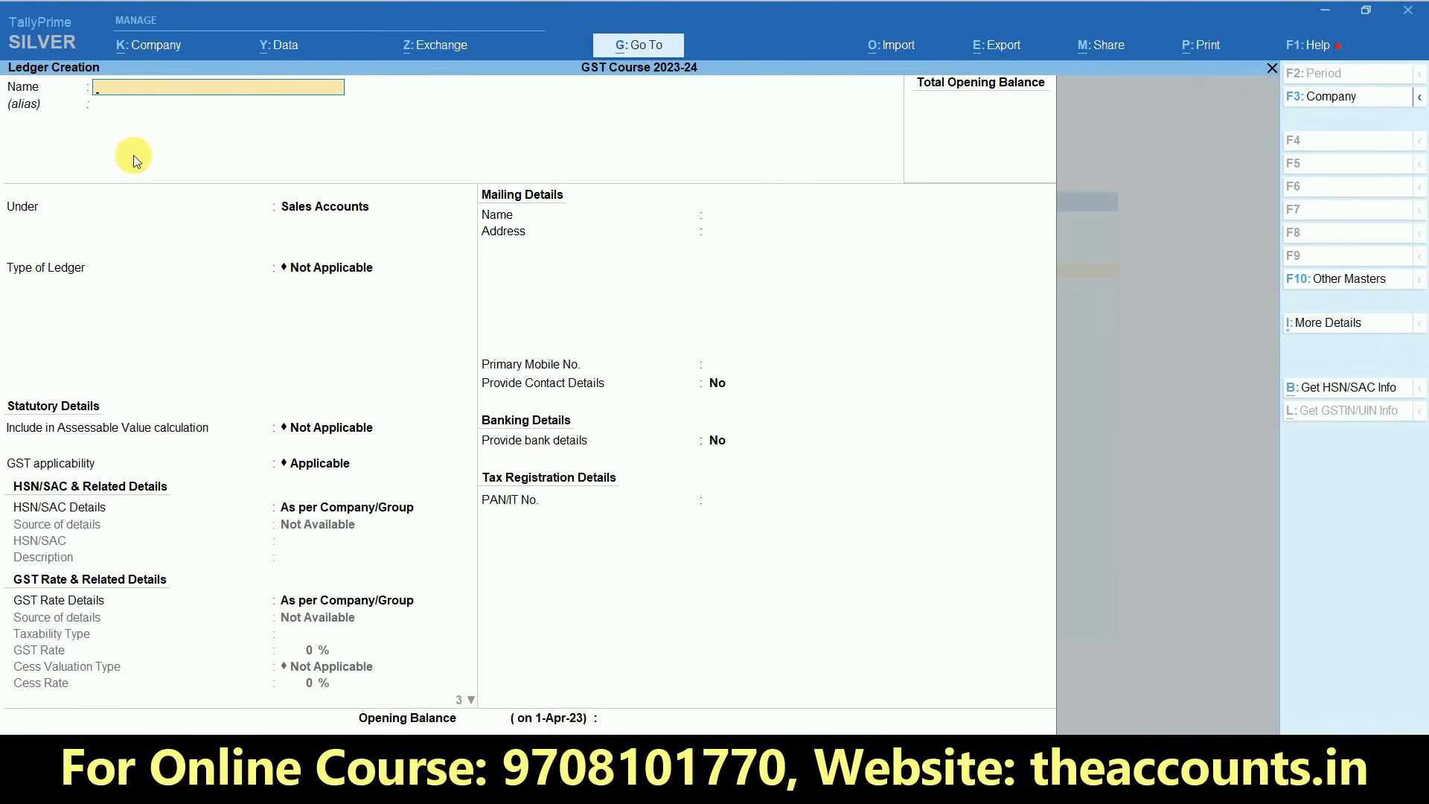
# - Name the new ledger SGST and place it under the Duties & Taxes group
pyautogui.write('SGST')
pyautogui.press('Return')
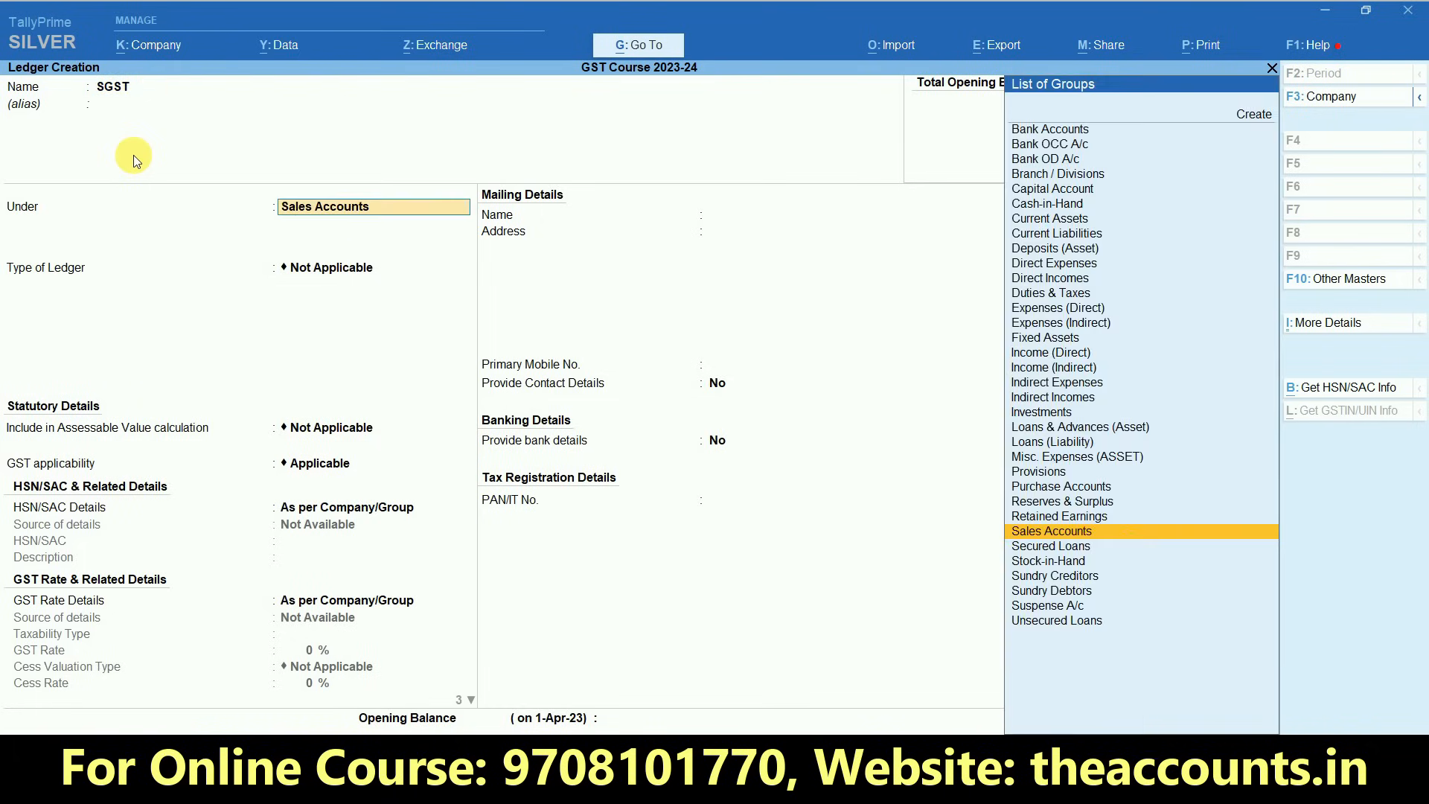
pyautogui.write('DU')
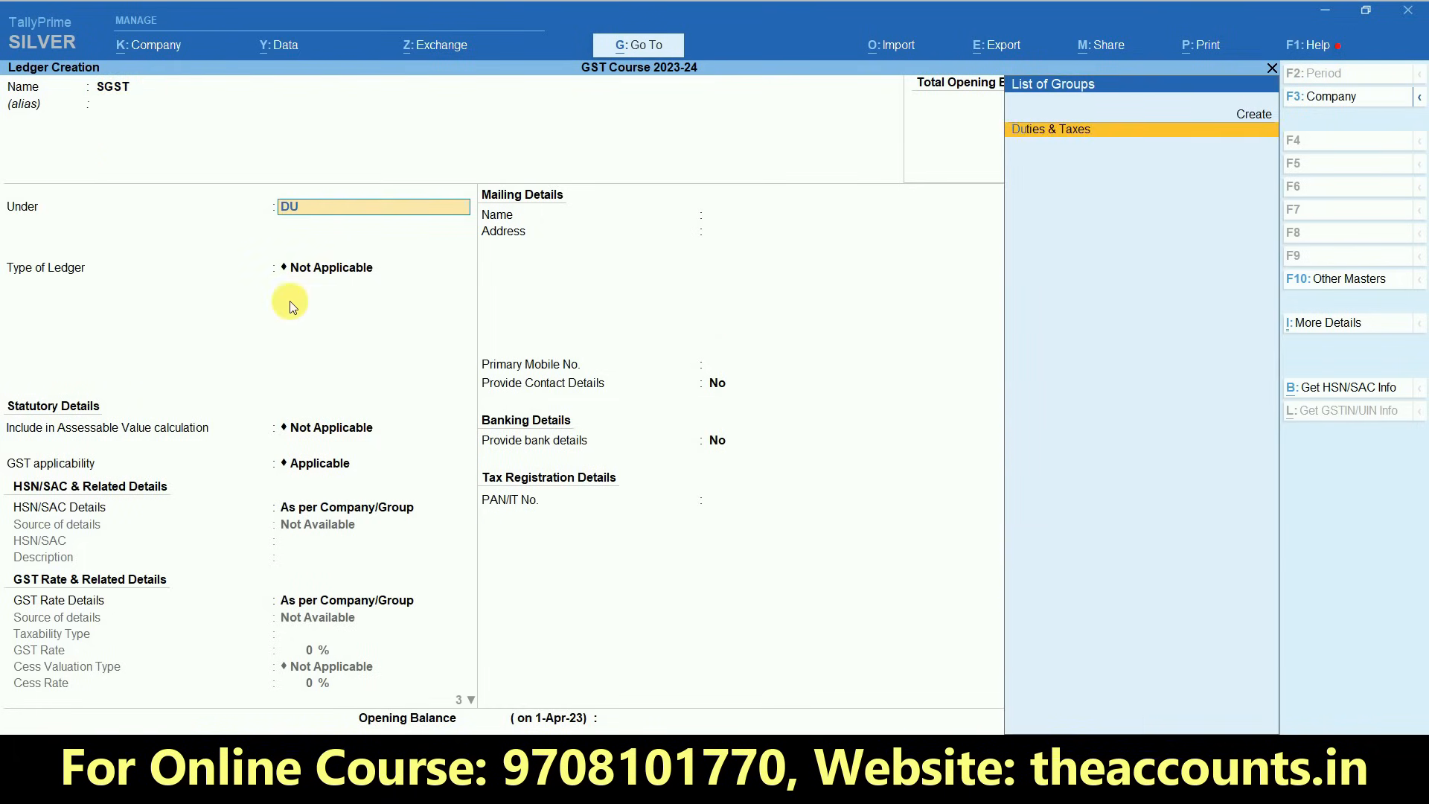
pyautogui.click(1055, 143)
# - Set the SGST ledger's type of duty/tax to GST and its tax type to SGST/UTGST
pyautogui.press('Up')
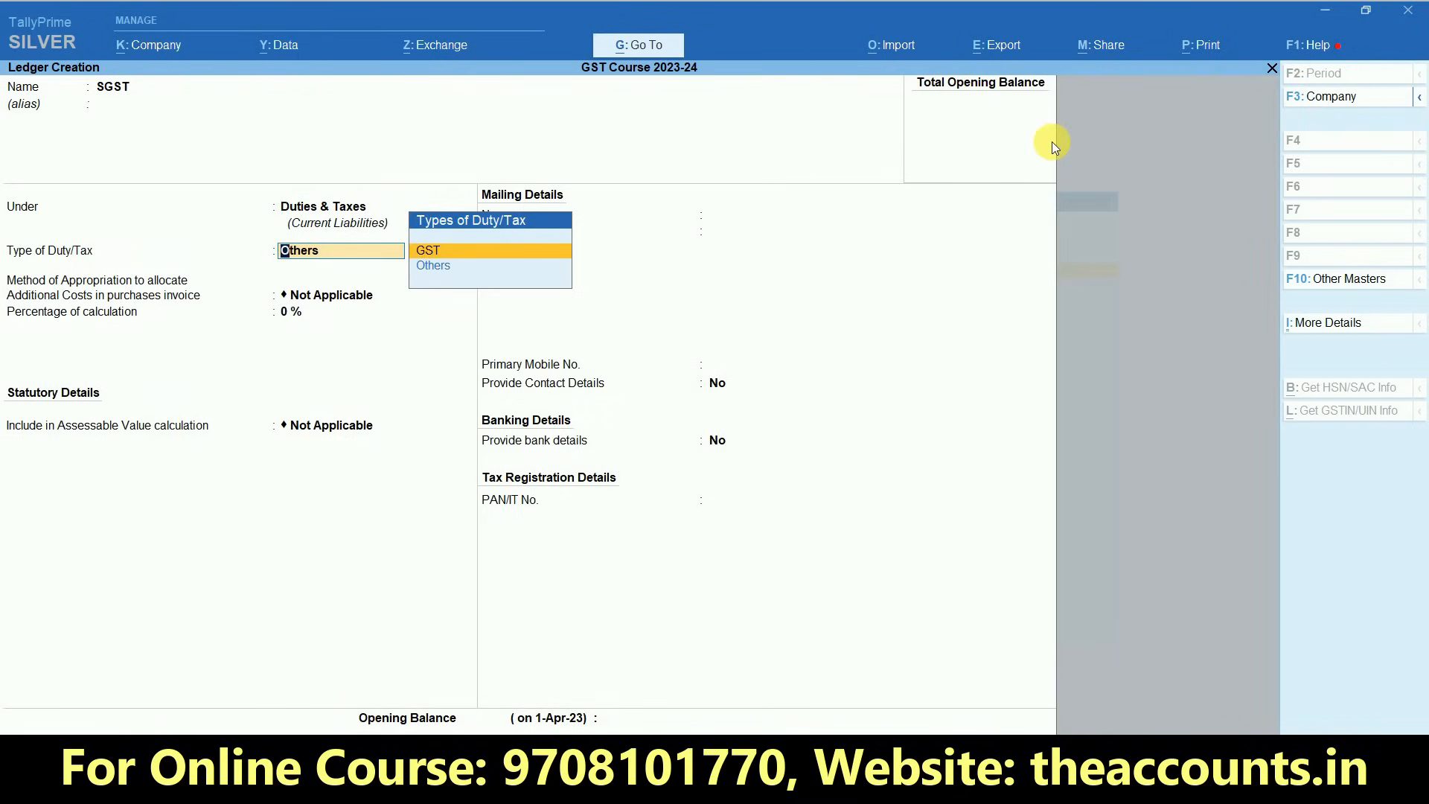
pyautogui.press('Return')
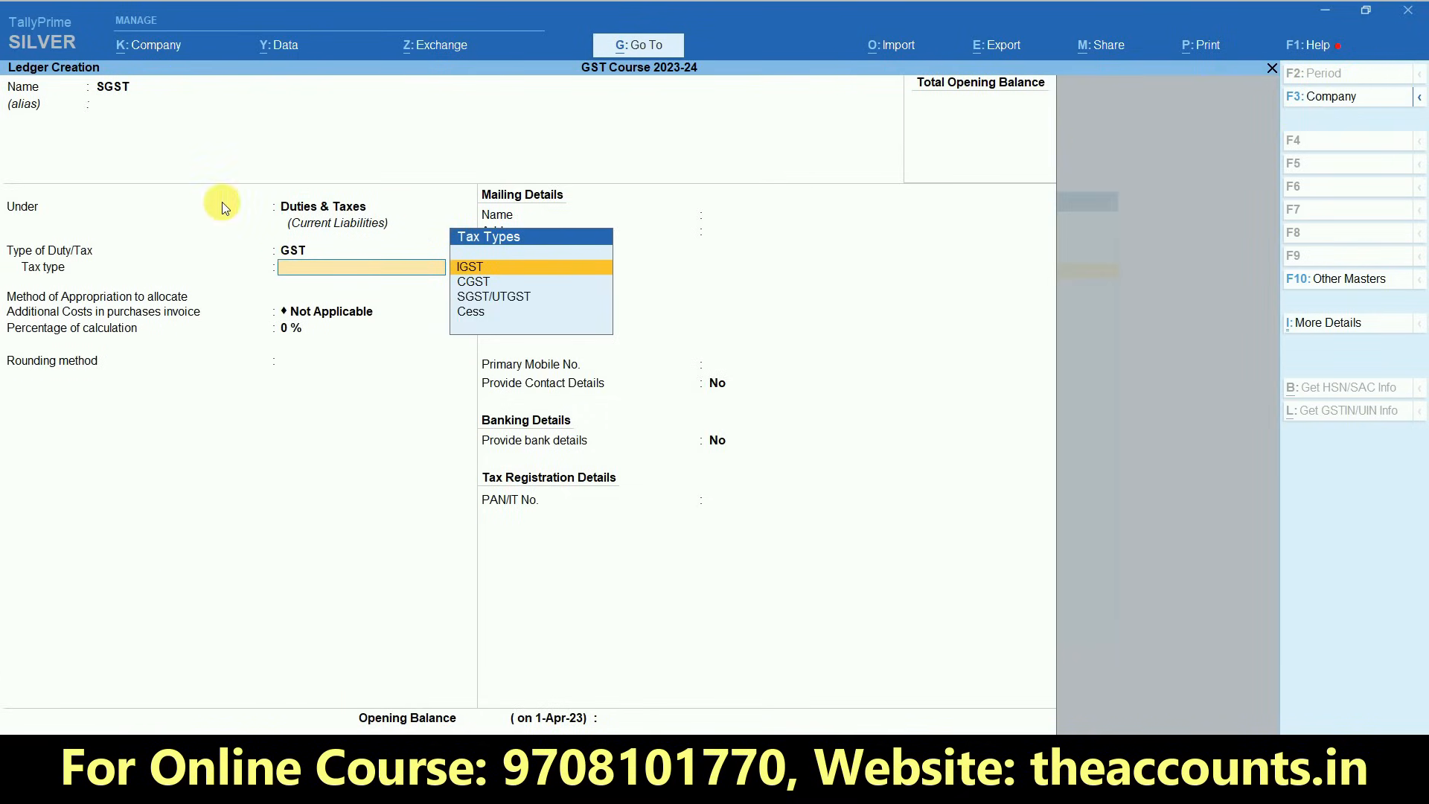
pyautogui.click(479, 297)
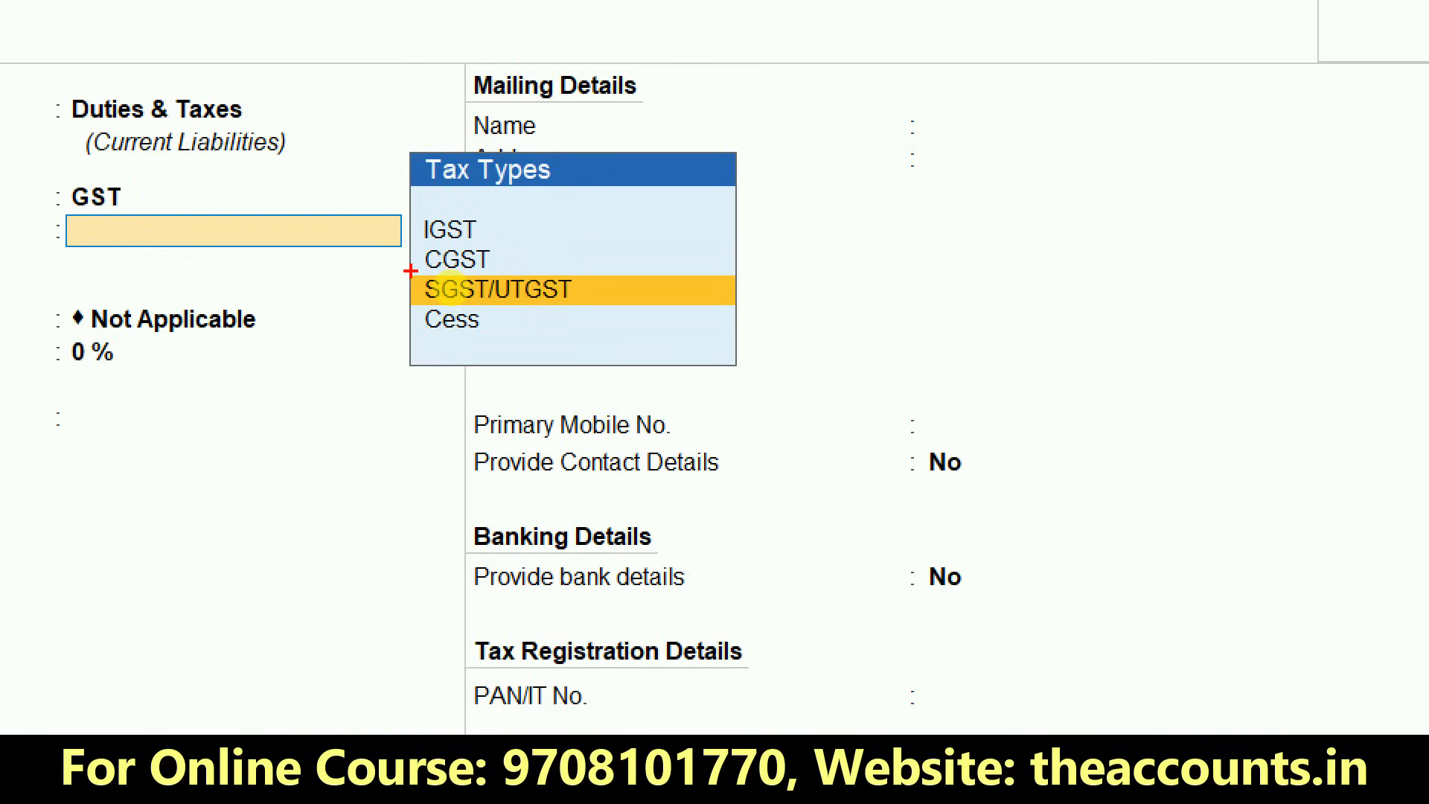
pyautogui.moveTo(411, 271); pyautogui.dragTo(765, 333)
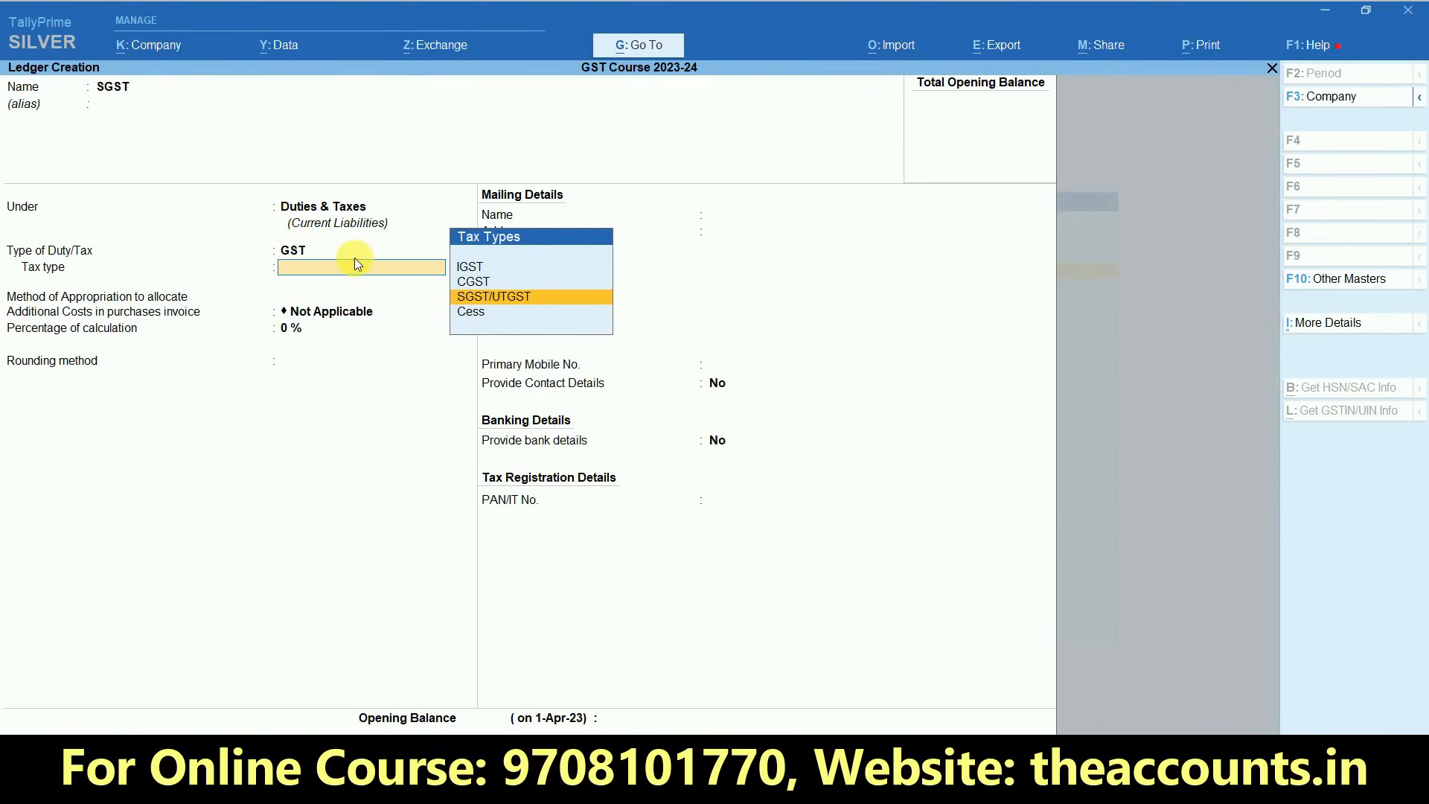
pyautogui.click(495, 295)
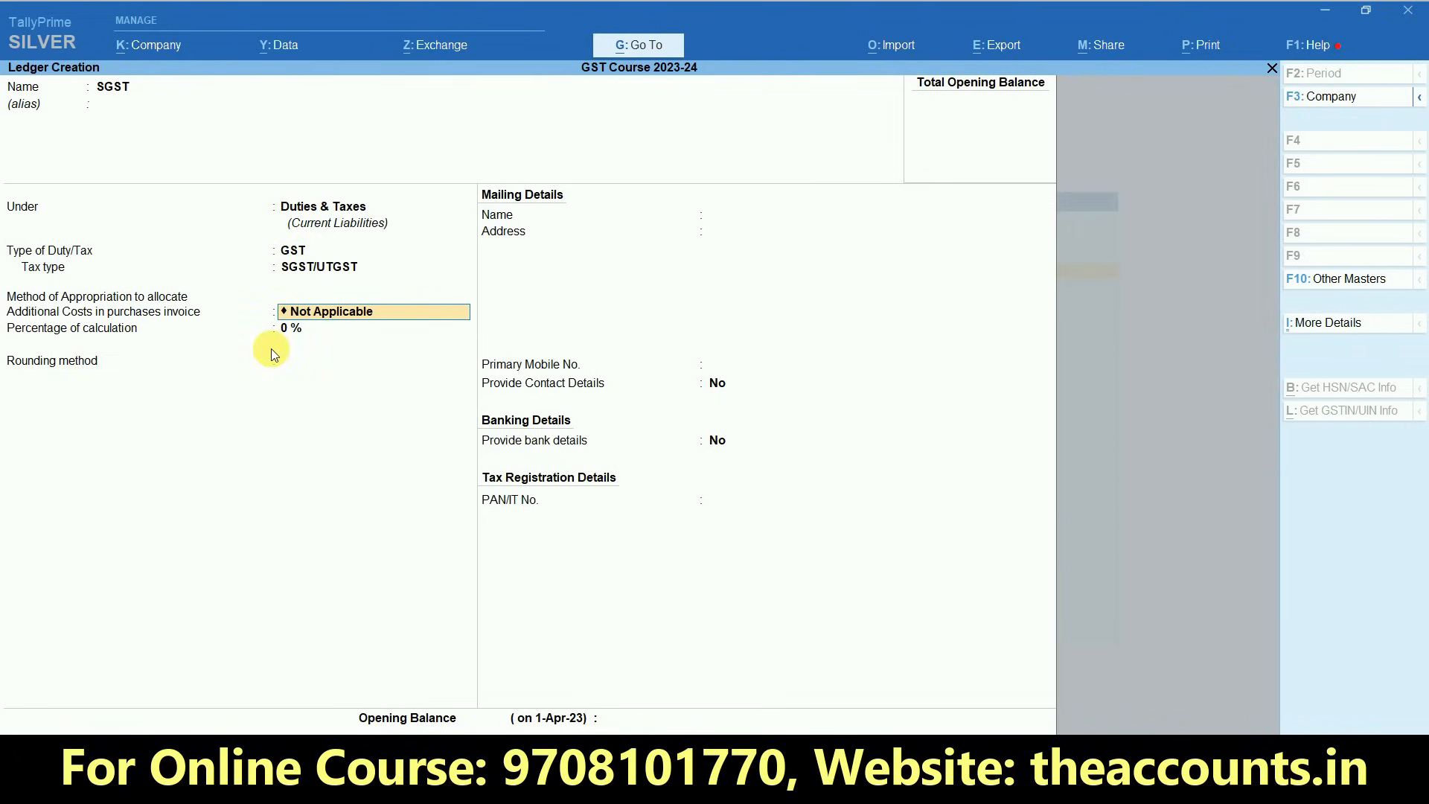
# - Keep the calculation percentage at 0 % and the rounding method Not Applicable, and save the SGST ledger
pyautogui.press('Return')
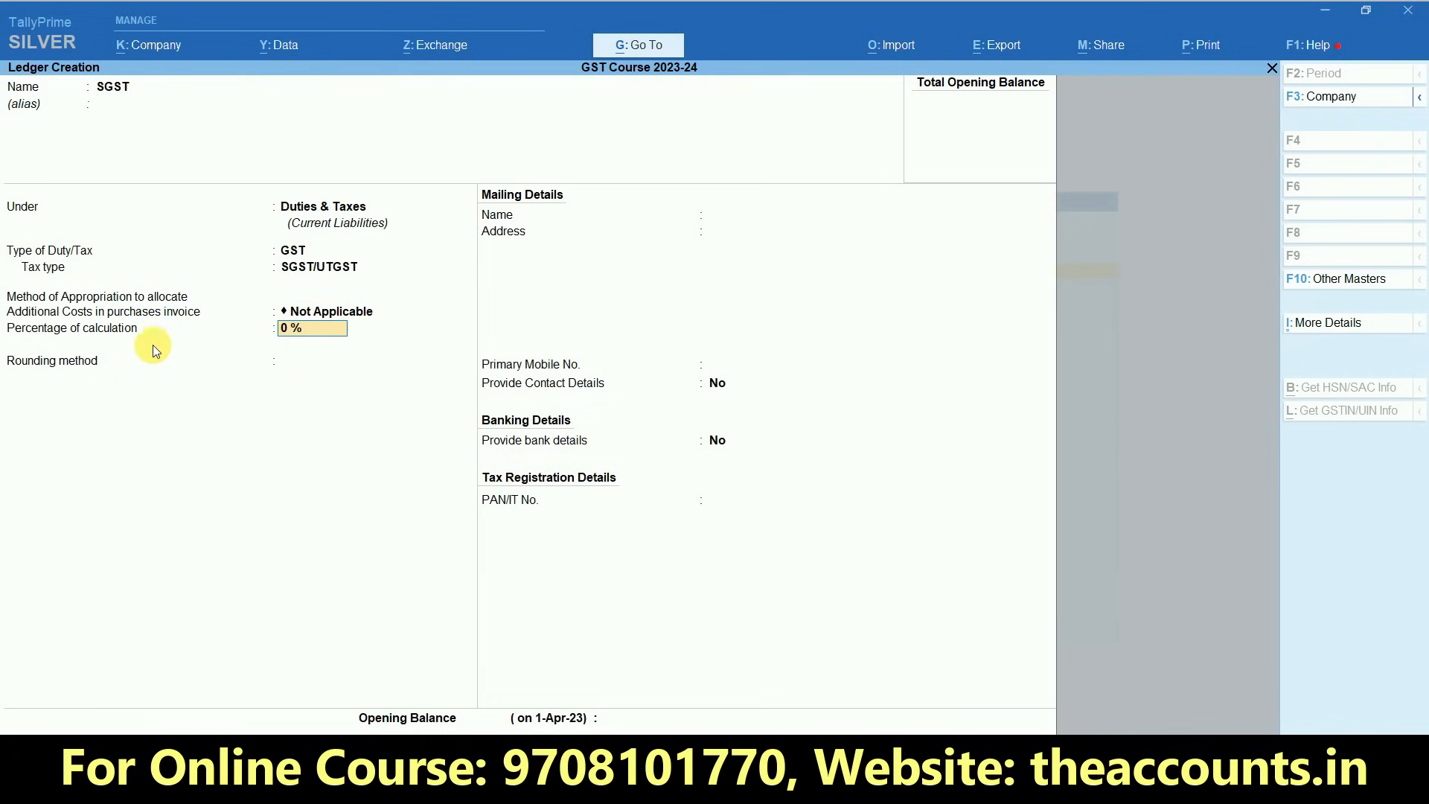
pyautogui.click(286, 360)
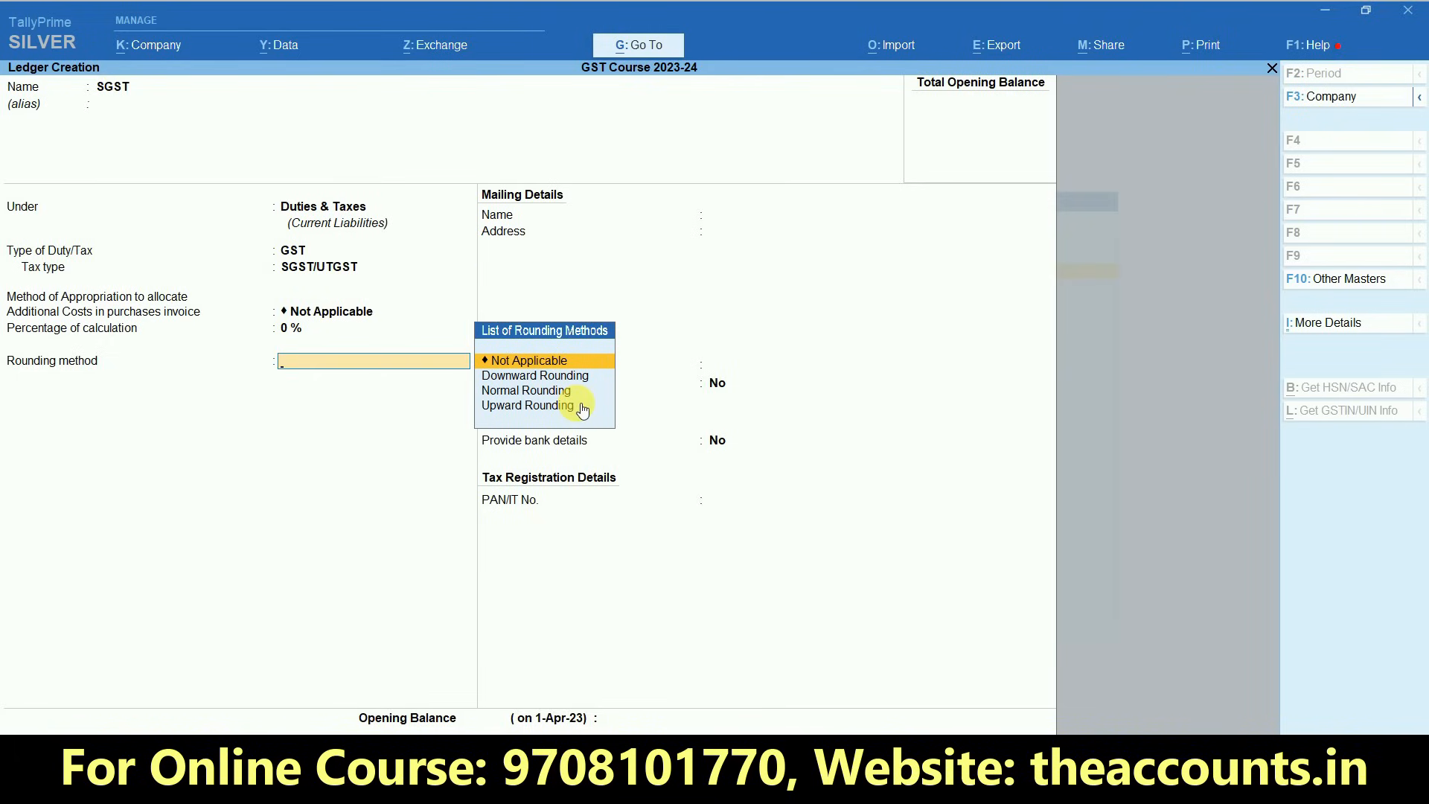
pyautogui.press('Return')
# - Name the new ledger CGST and keep it under the Duties & Taxes group
pyautogui.press('Return')
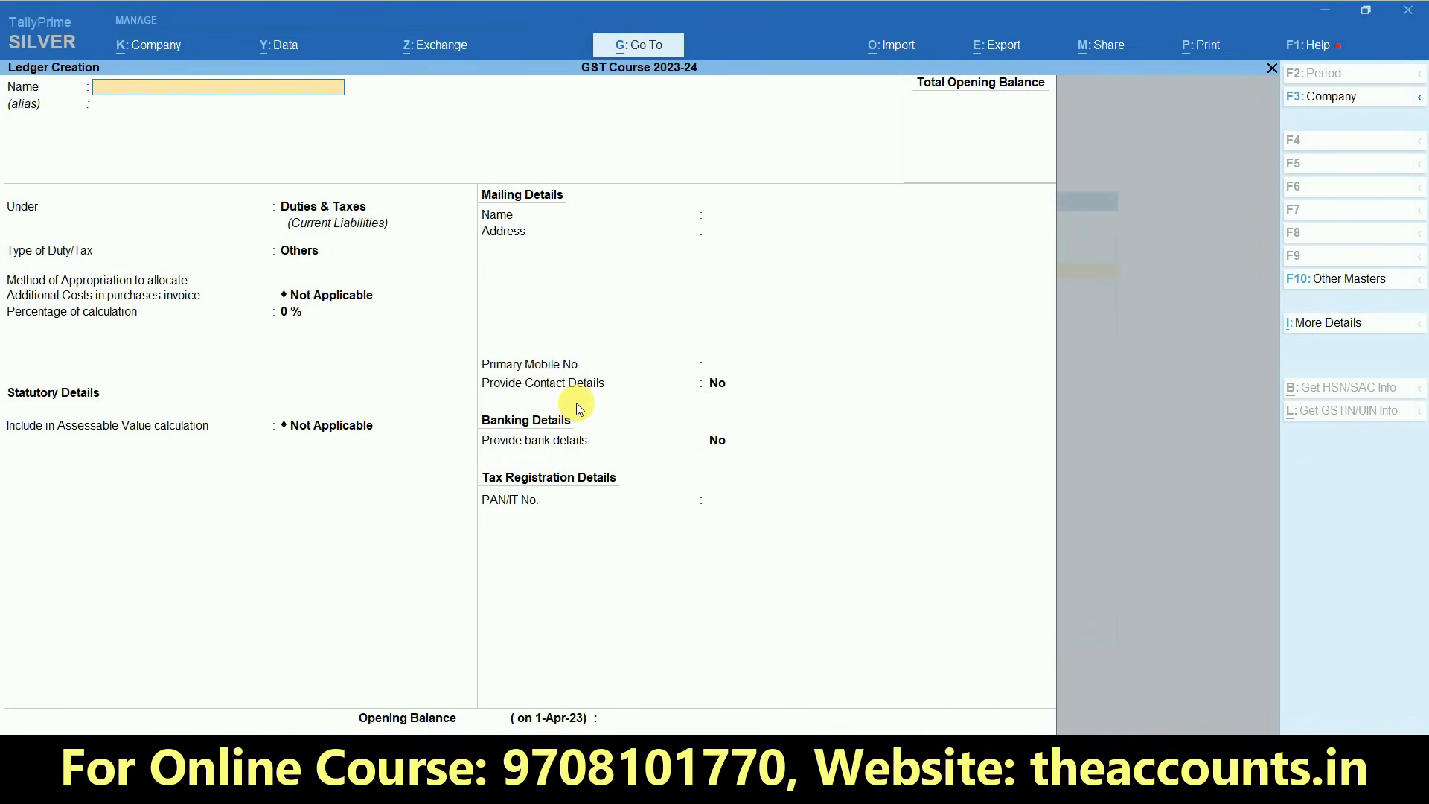
pyautogui.write('CGST')
pyautogui.press('Return')
# - Set the type of duty/tax to GST and the tax type to CGST, keep the remaining defaults, and save the ledger
pyautogui.press('Return')
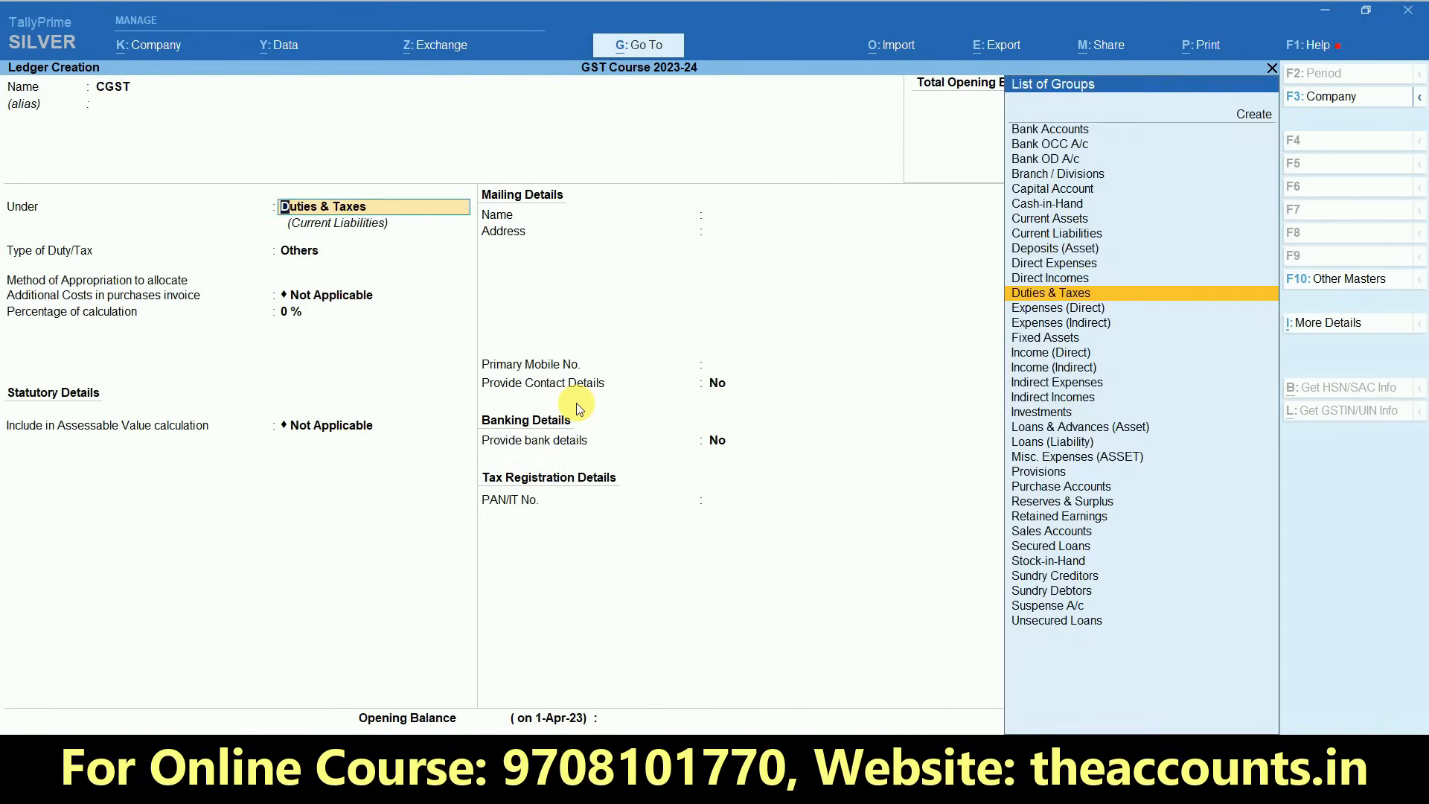
pyautogui.press('Return')
pyautogui.write('g')
pyautogui.press('Return')
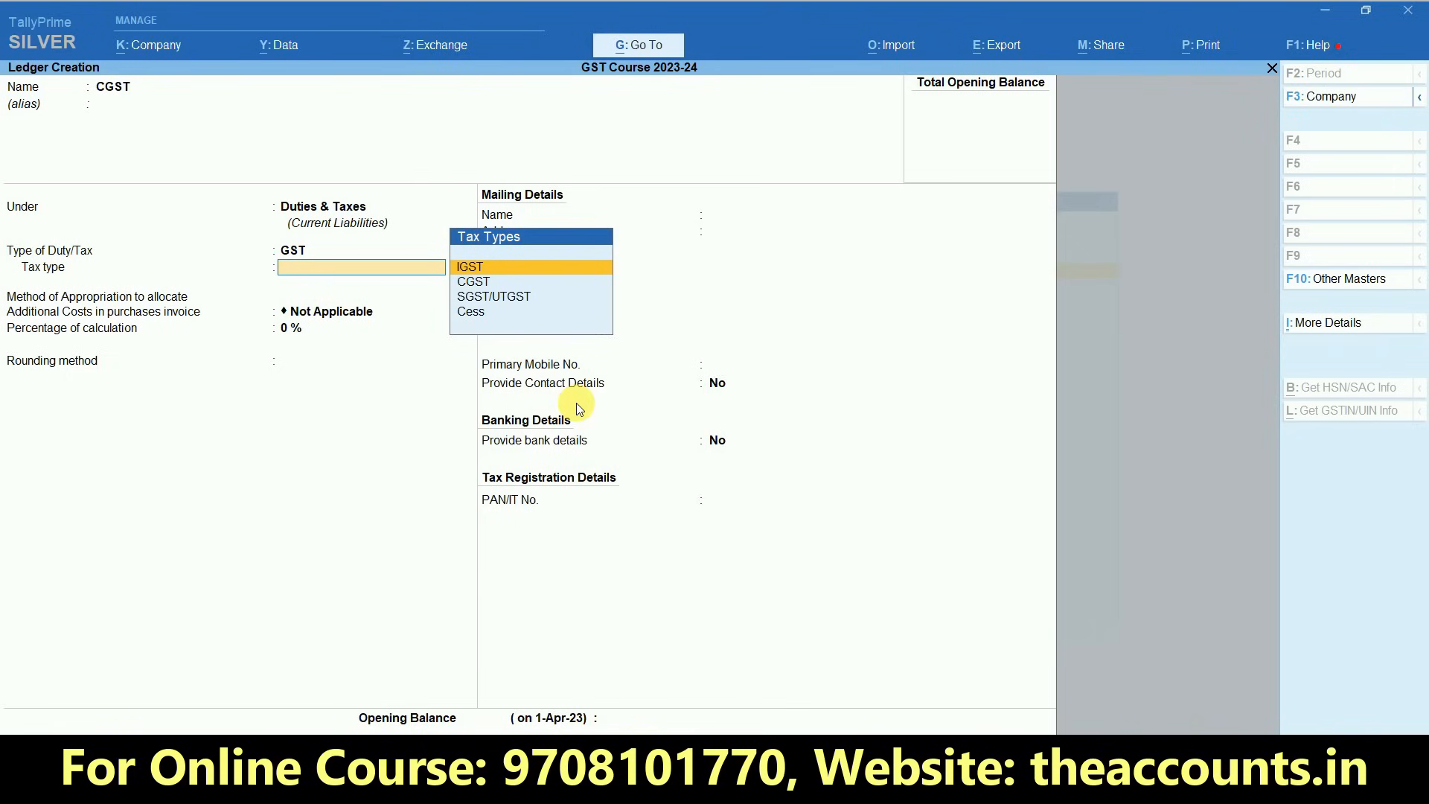
pyautogui.press('Down')
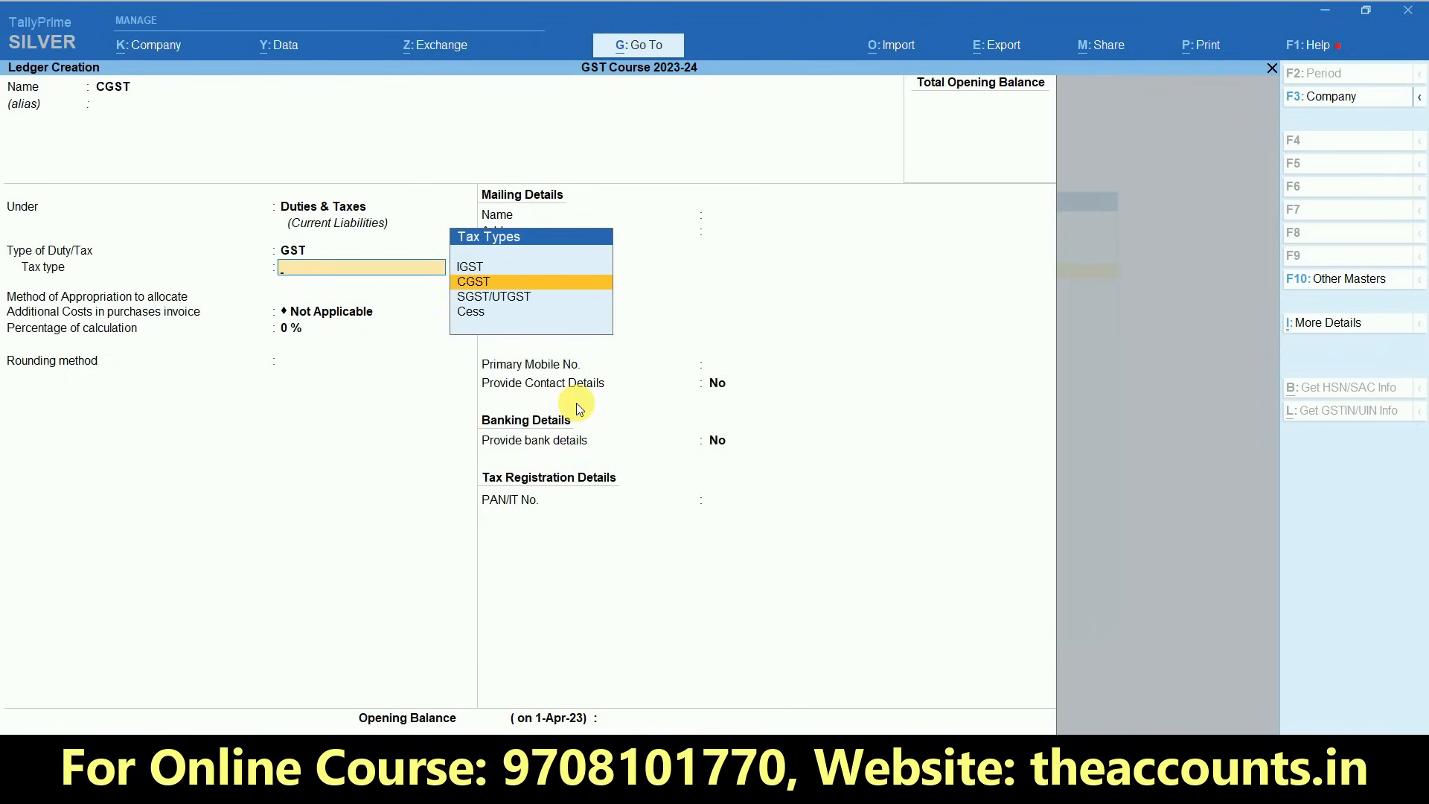
pyautogui.press('Return')
# - Name the new ledger IGST and keep it under the Duties & Taxes group
pyautogui.press('Return')
pyautogui.press('Return')
pyautogui.press('Return')
pyautogui.press('Return')
pyautogui.press('Return')
pyautogui.press('Return')
pyautogui.press('Return')
pyautogui.press('Return')
pyautogui.write('IGST')
pyautogui.press('Return')
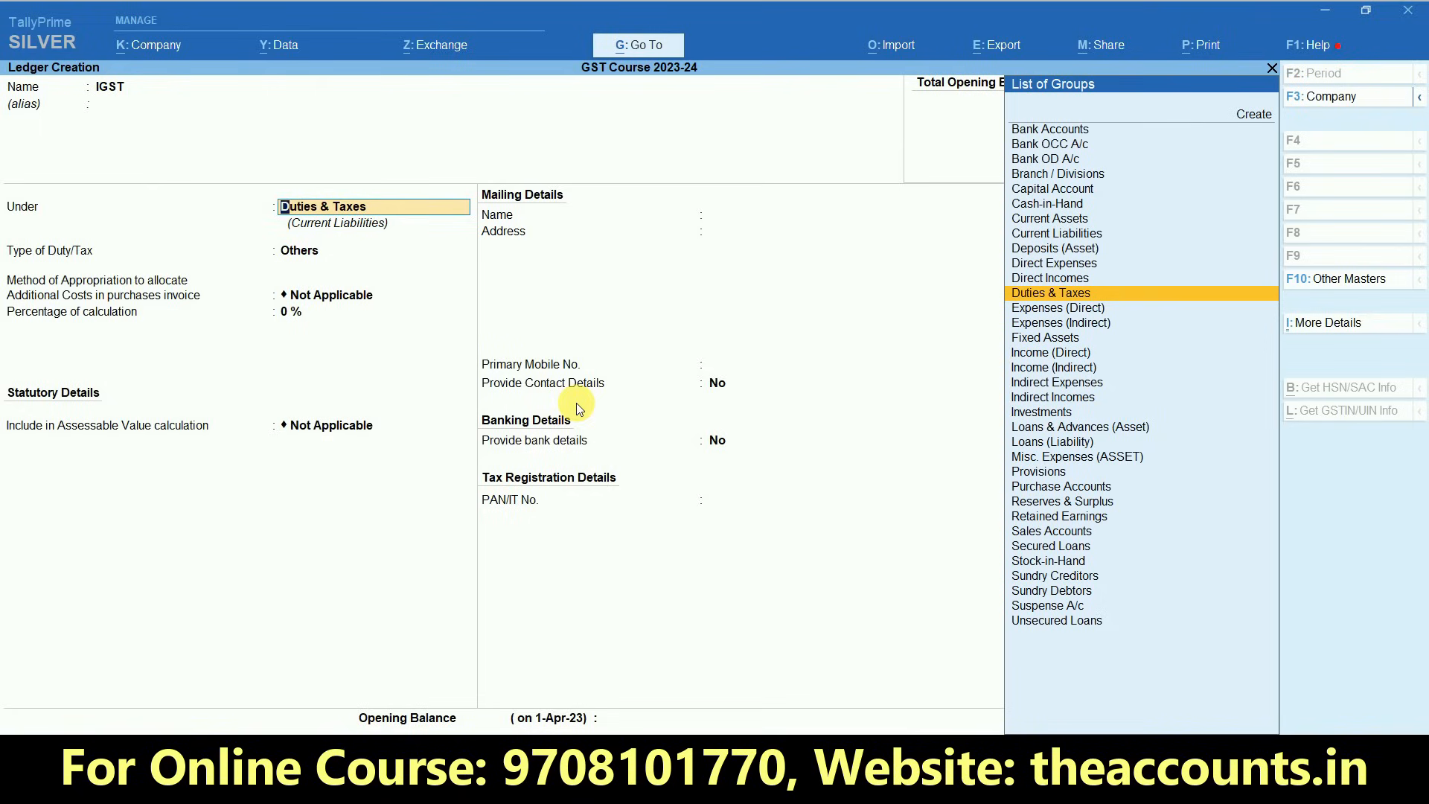
pyautogui.press('Return')
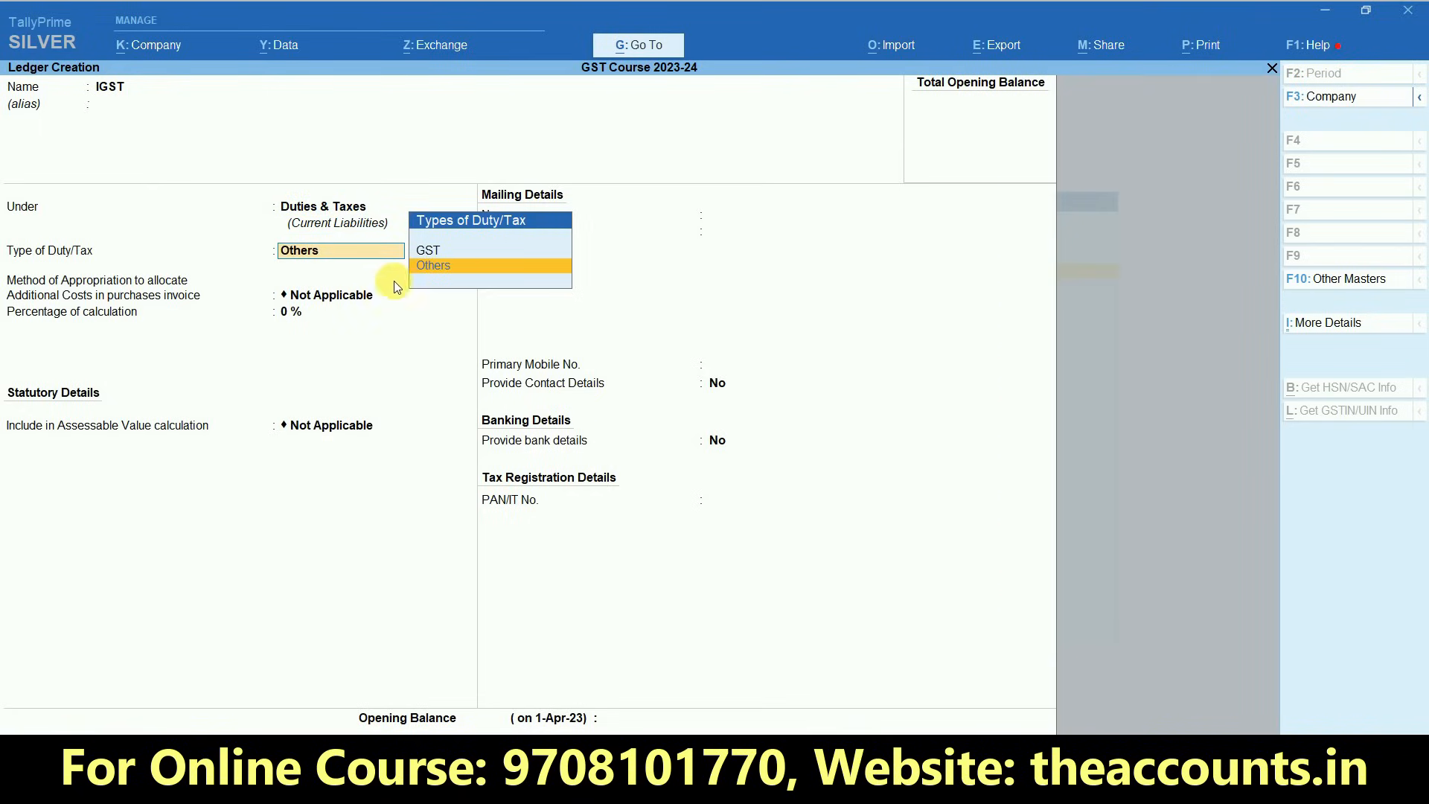
# - Set the type of duty/tax to GST and the tax type to IGST, keep the remaining defaults, and save the ledger
pyautogui.click(428, 253)
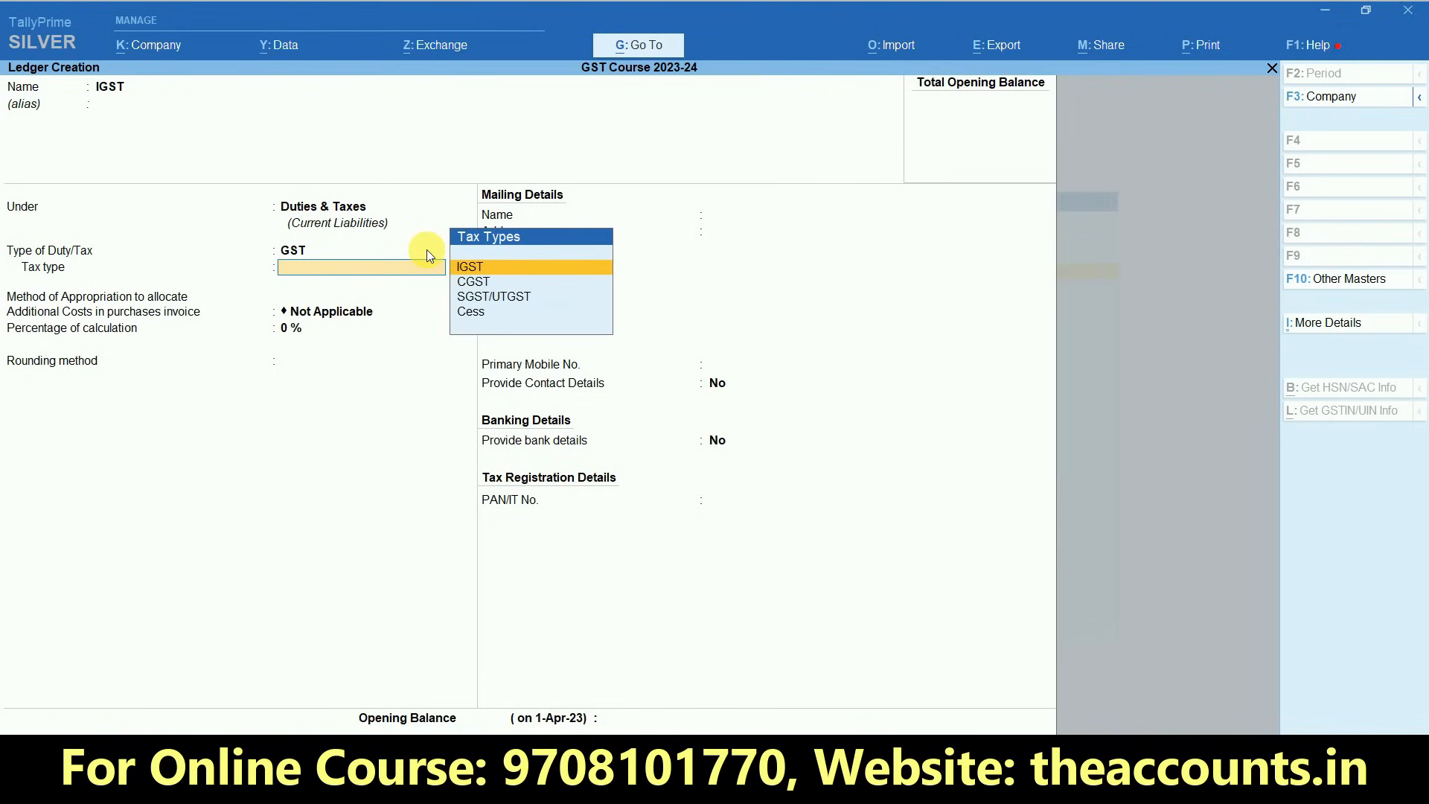
pyautogui.press('Return')
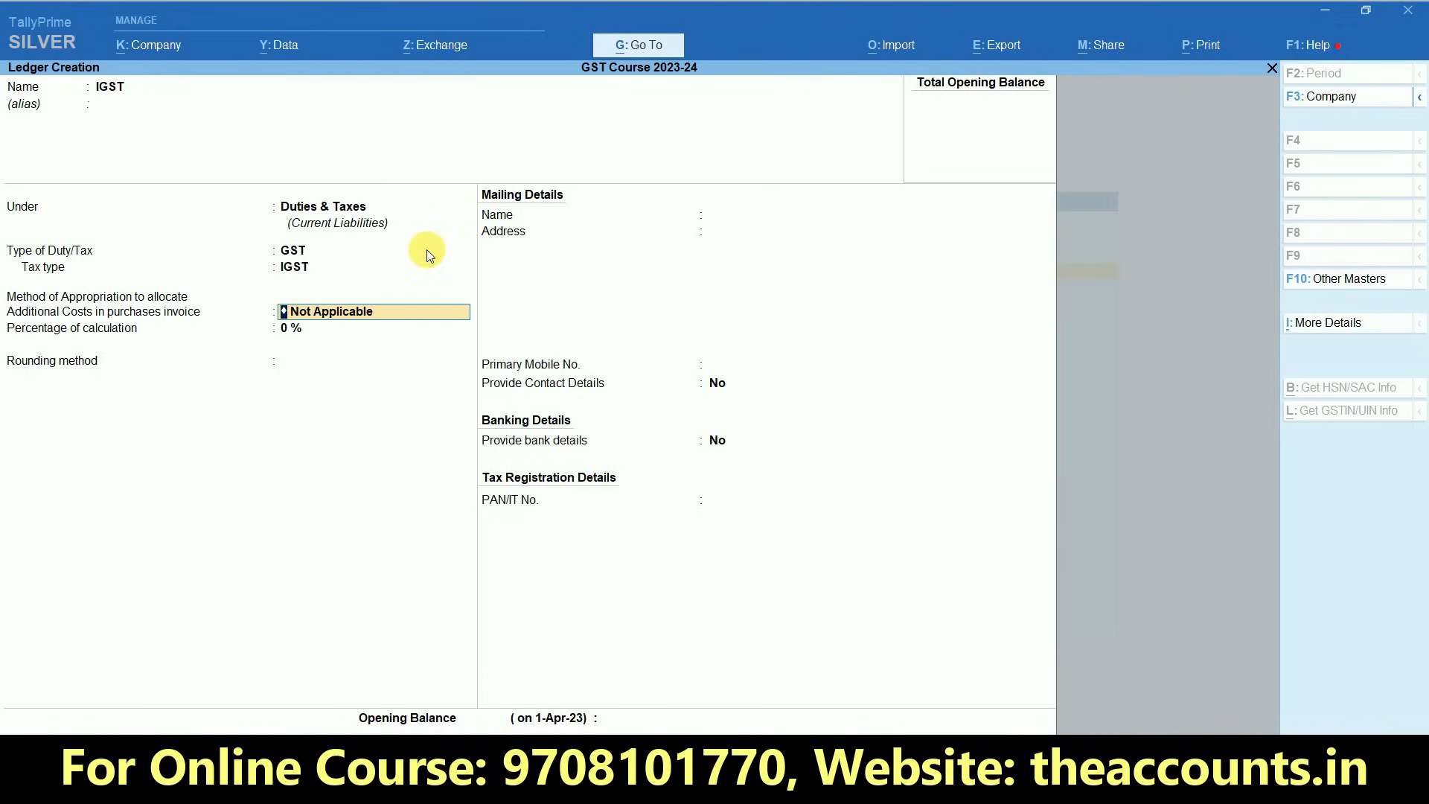
pyautogui.press('Return')
pyautogui.press('Return')
pyautogui.press('Return')
pyautogui.press('Return')
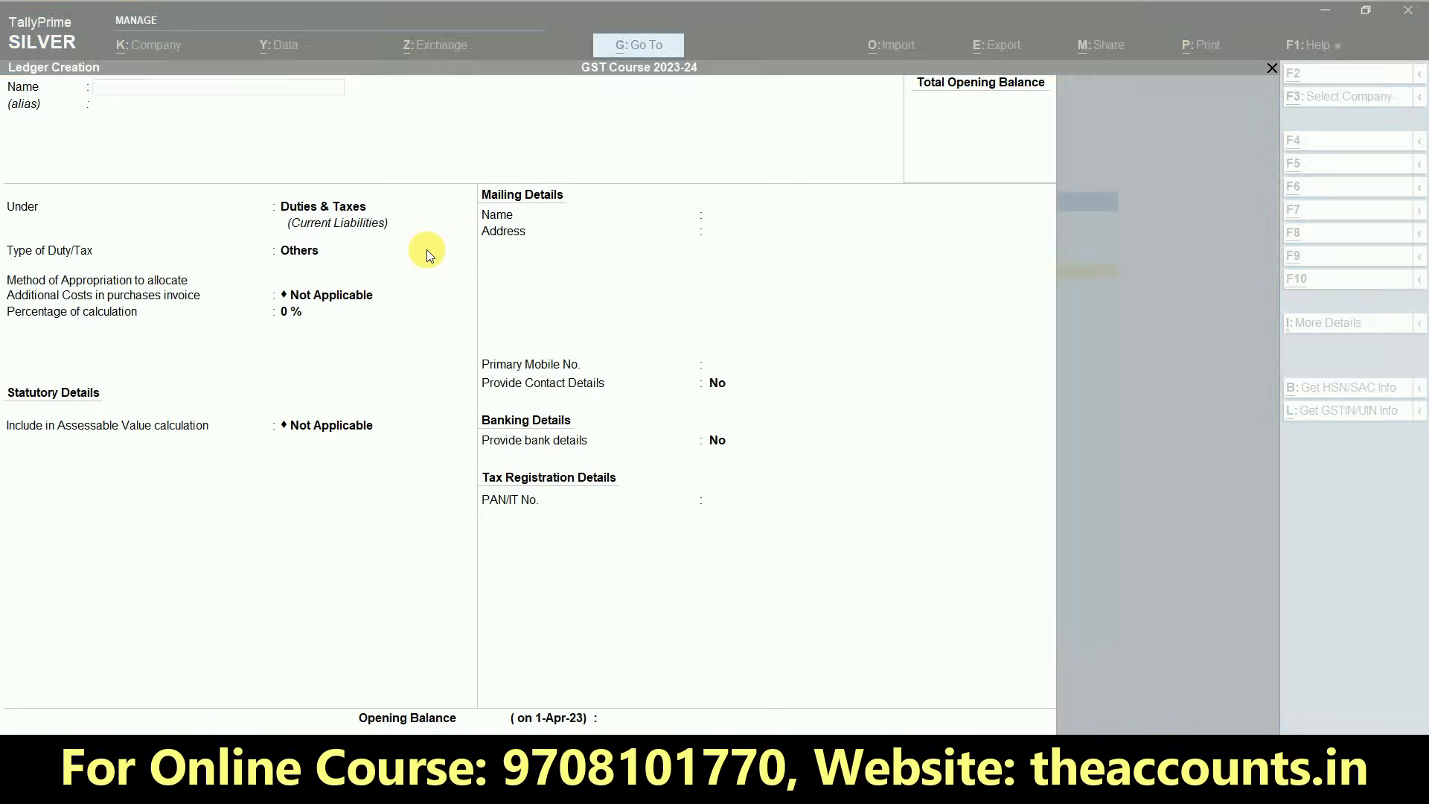
# - Switch to the GST PRACTICAL SHEET workbook in Excel and copy the first supplier's name from cell D4 of the PURCHASE sheet
pyautogui.hotkey('alt', 'Tab')
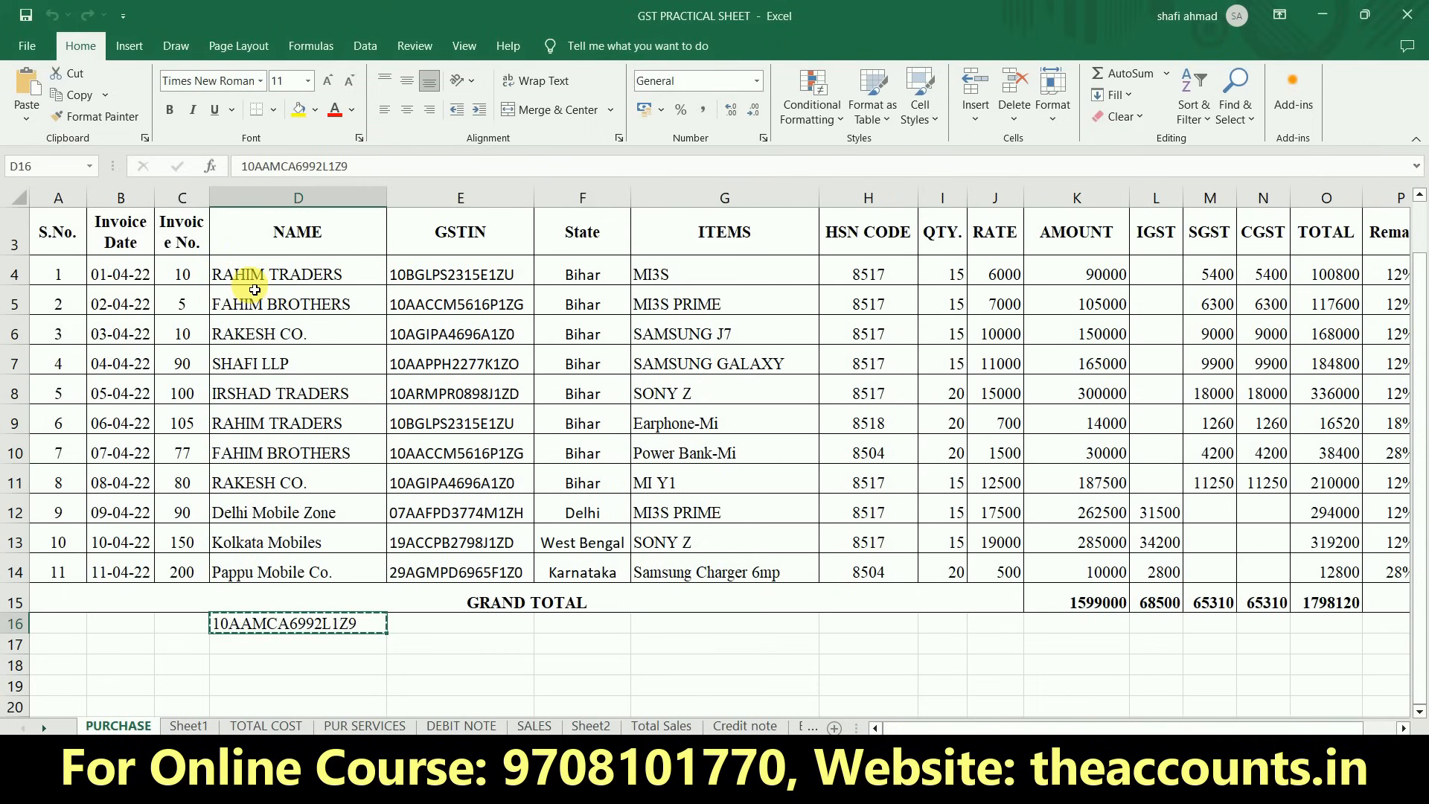
pyautogui.click(249, 275)
pyautogui.click(125, 276)
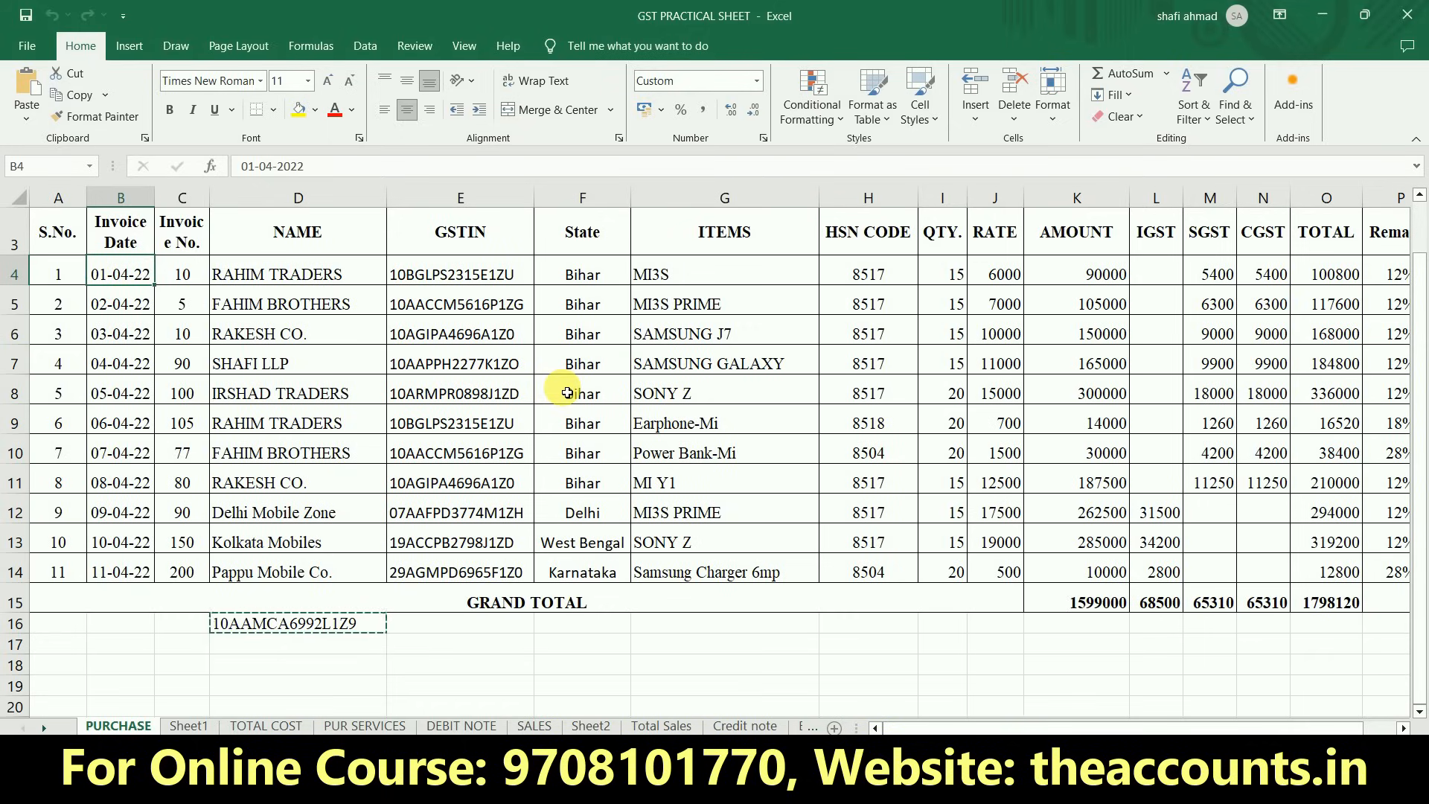
pyautogui.click(290, 281)
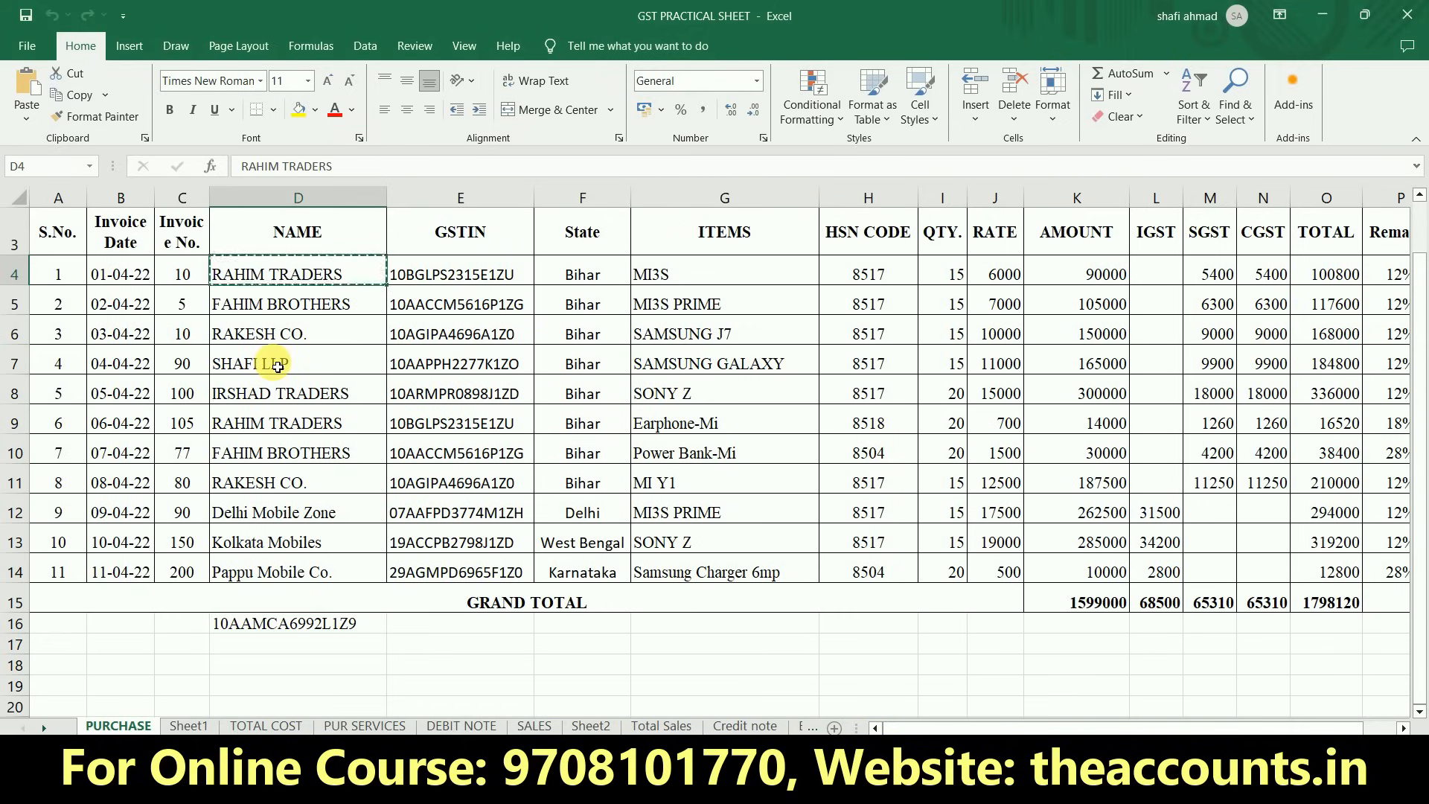
# - Switch to TallyPrime, name the new ledger RAHIM TRADERS and place it under the Sundry Creditors group
pyautogui.hotkey('alt', 'Tab')
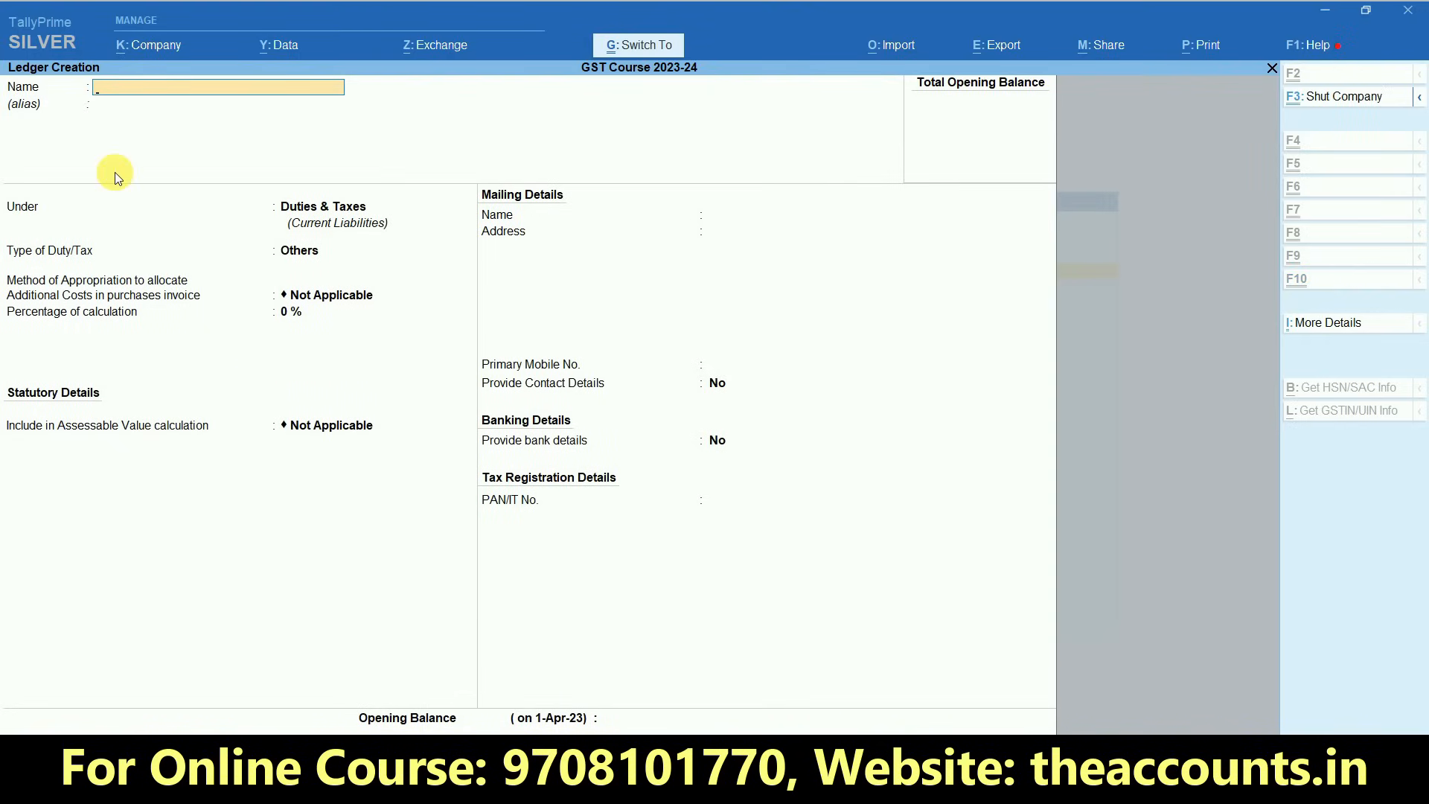
pyautogui.write('RAHIM TRADERS')
pyautogui.press('Return')
pyautogui.press('Return')
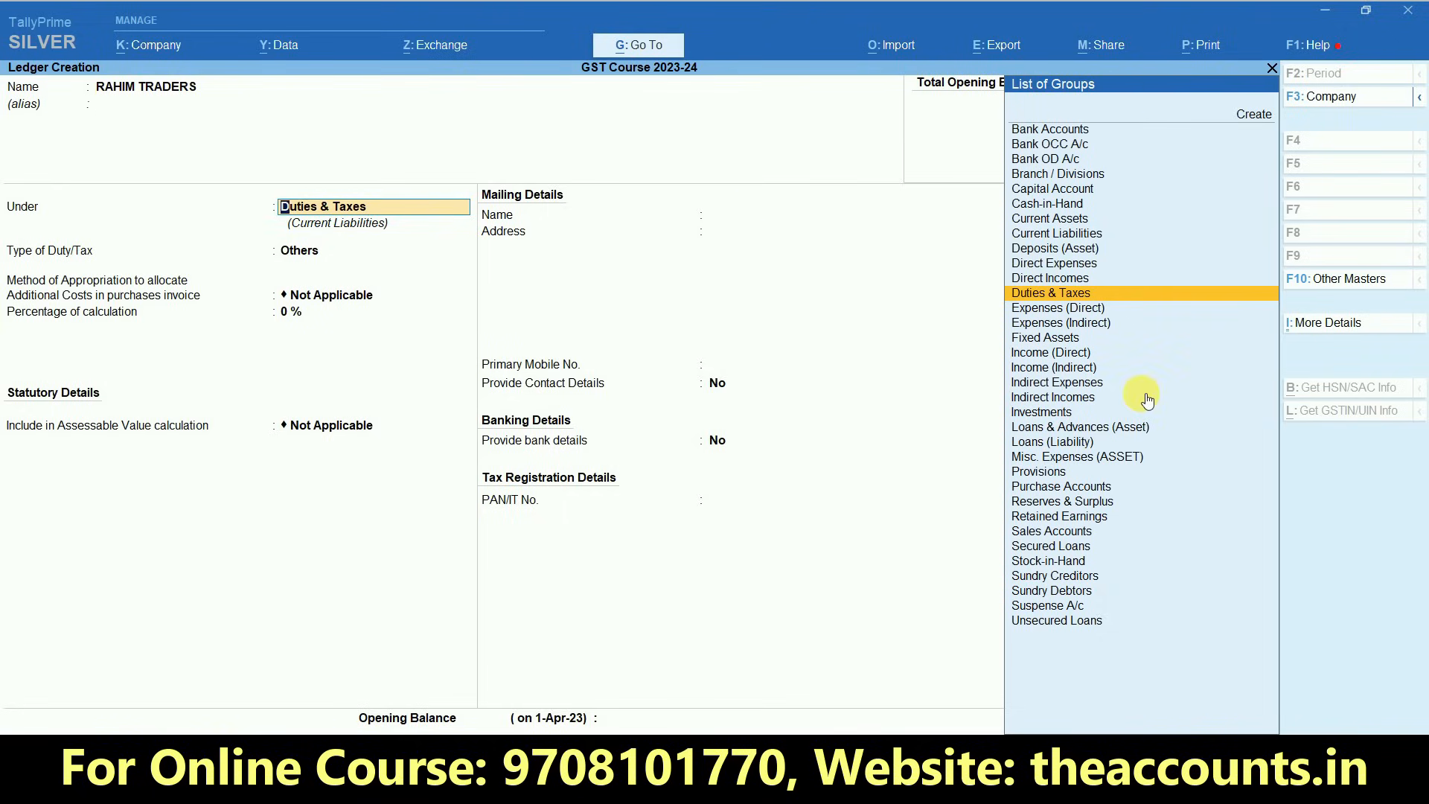
pyautogui.write('SUN')
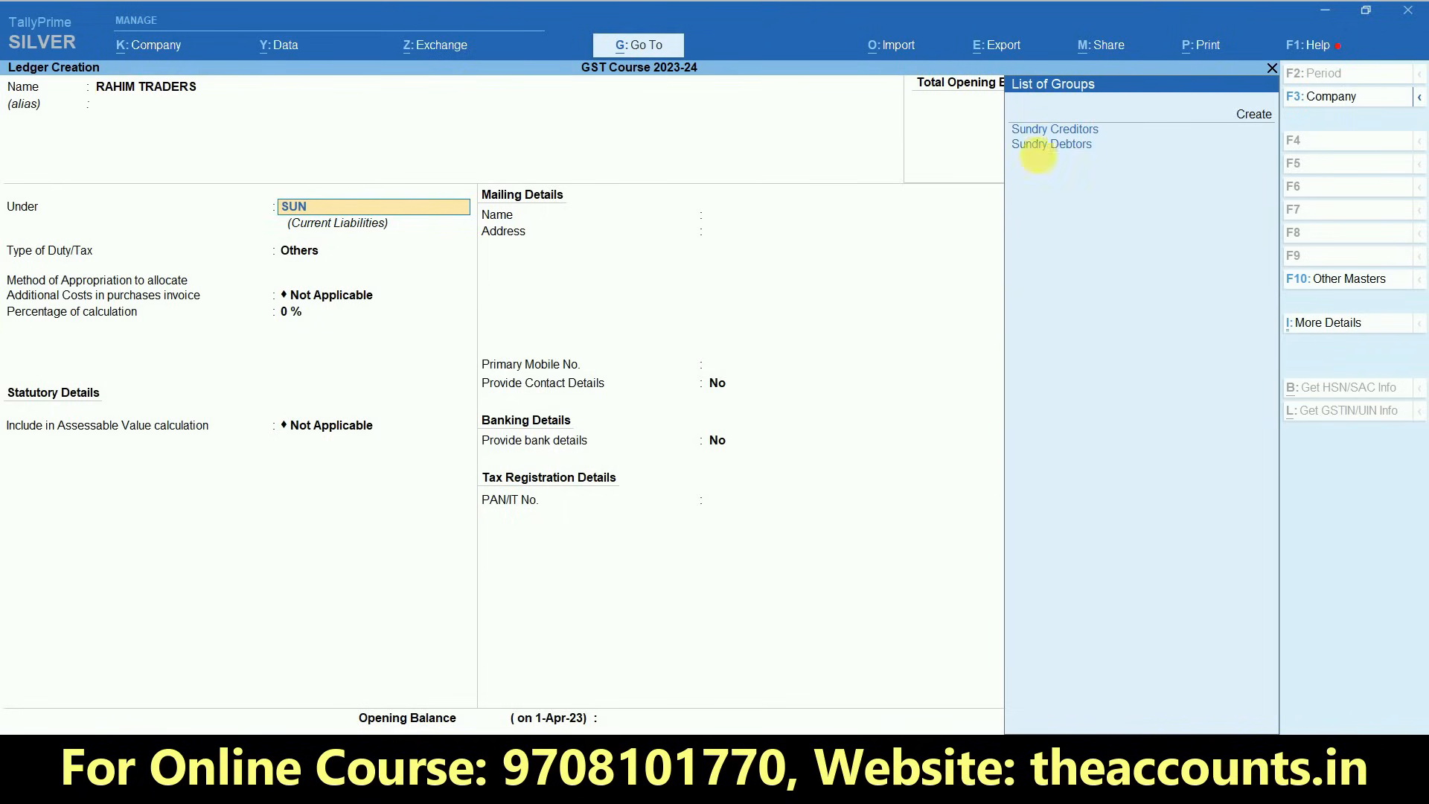
pyautogui.click(1084, 138)
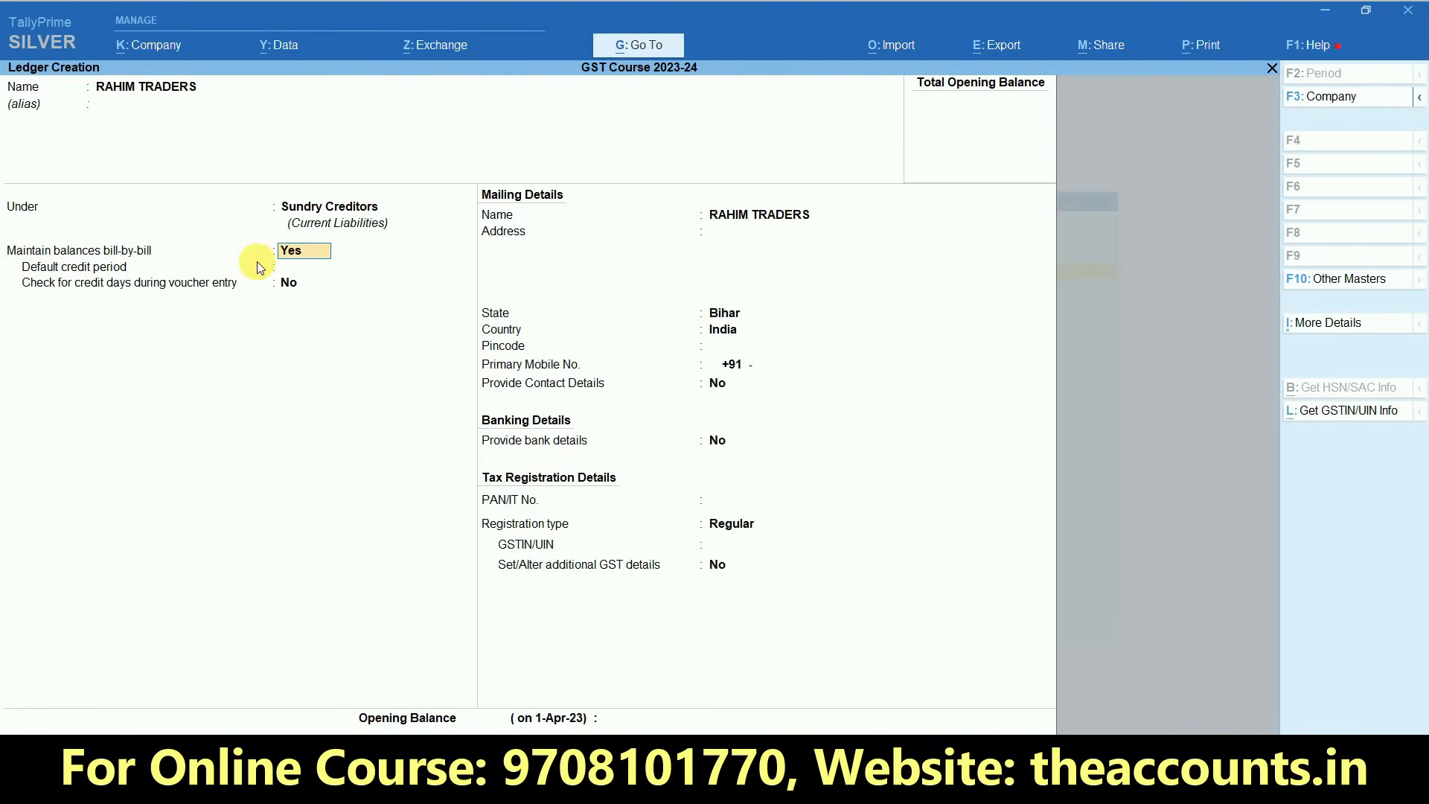
# - Keep bill-by-bill balances on, leave the credit period and address empty, and accept Bihar as the state
pyautogui.press('Return')
pyautogui.press('Return')
pyautogui.press('Return')
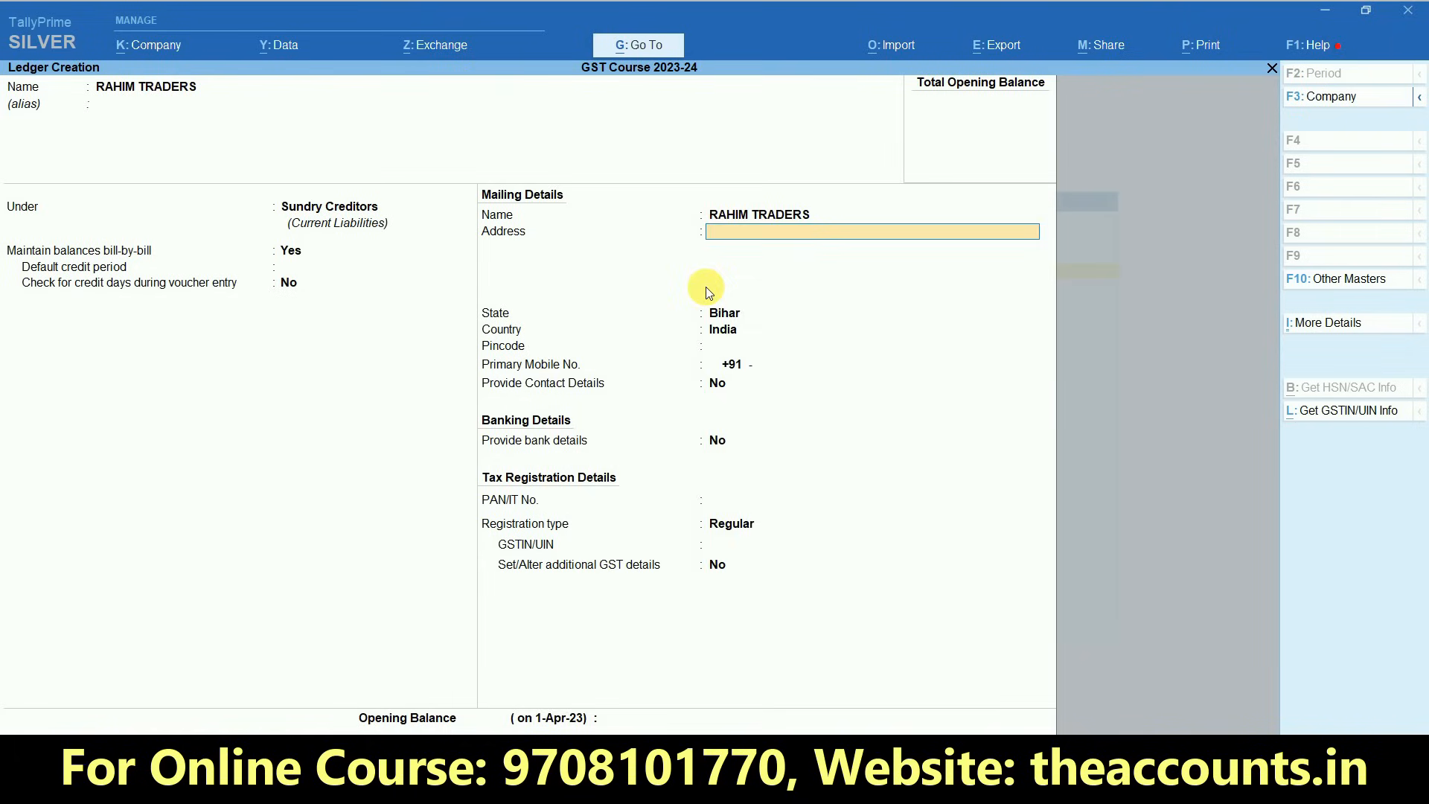
pyautogui.press('Return')
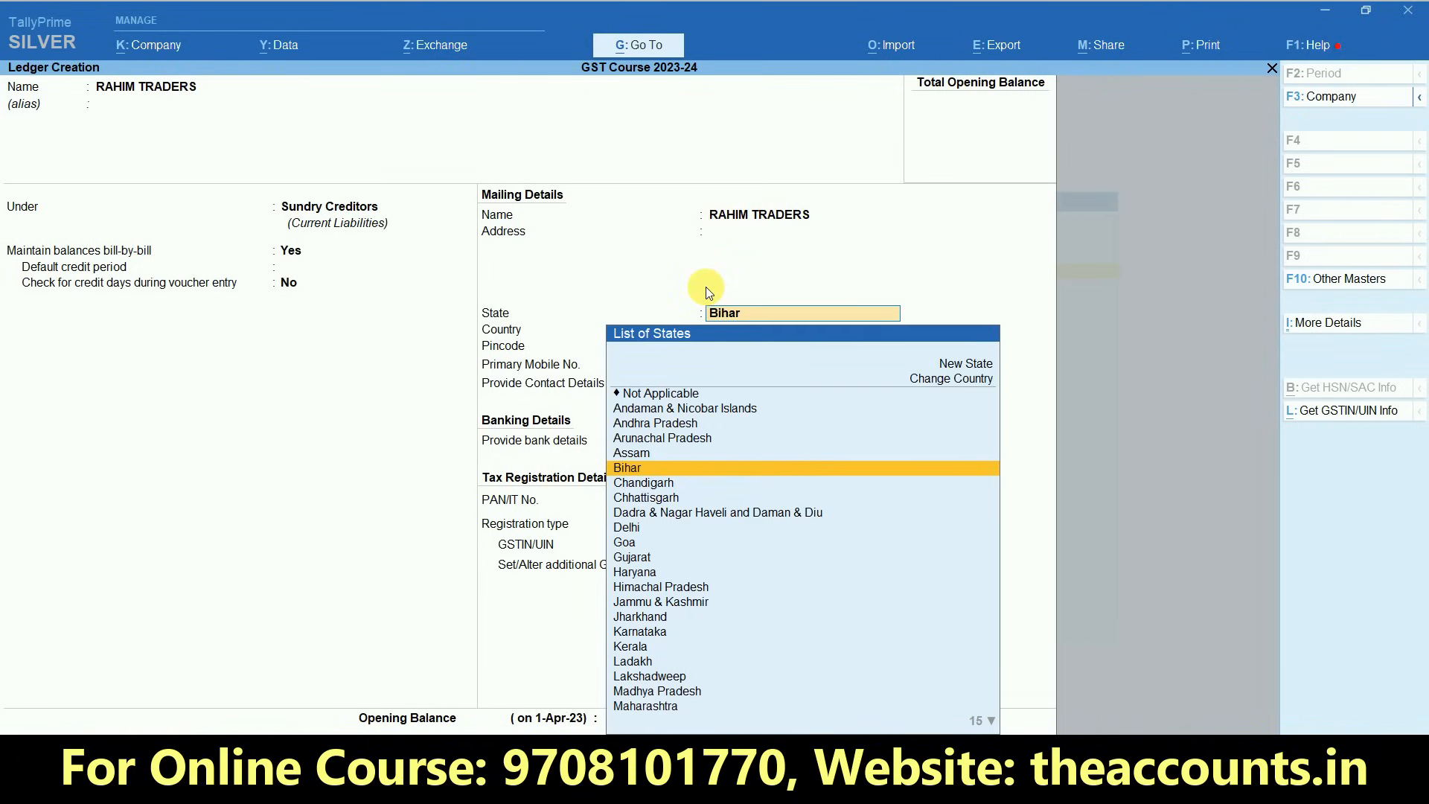
pyautogui.press('Return')
# - Leave the primary mobile number and PAN/IT number empty, with contact details and bank details kept at No
pyautogui.press('Return')
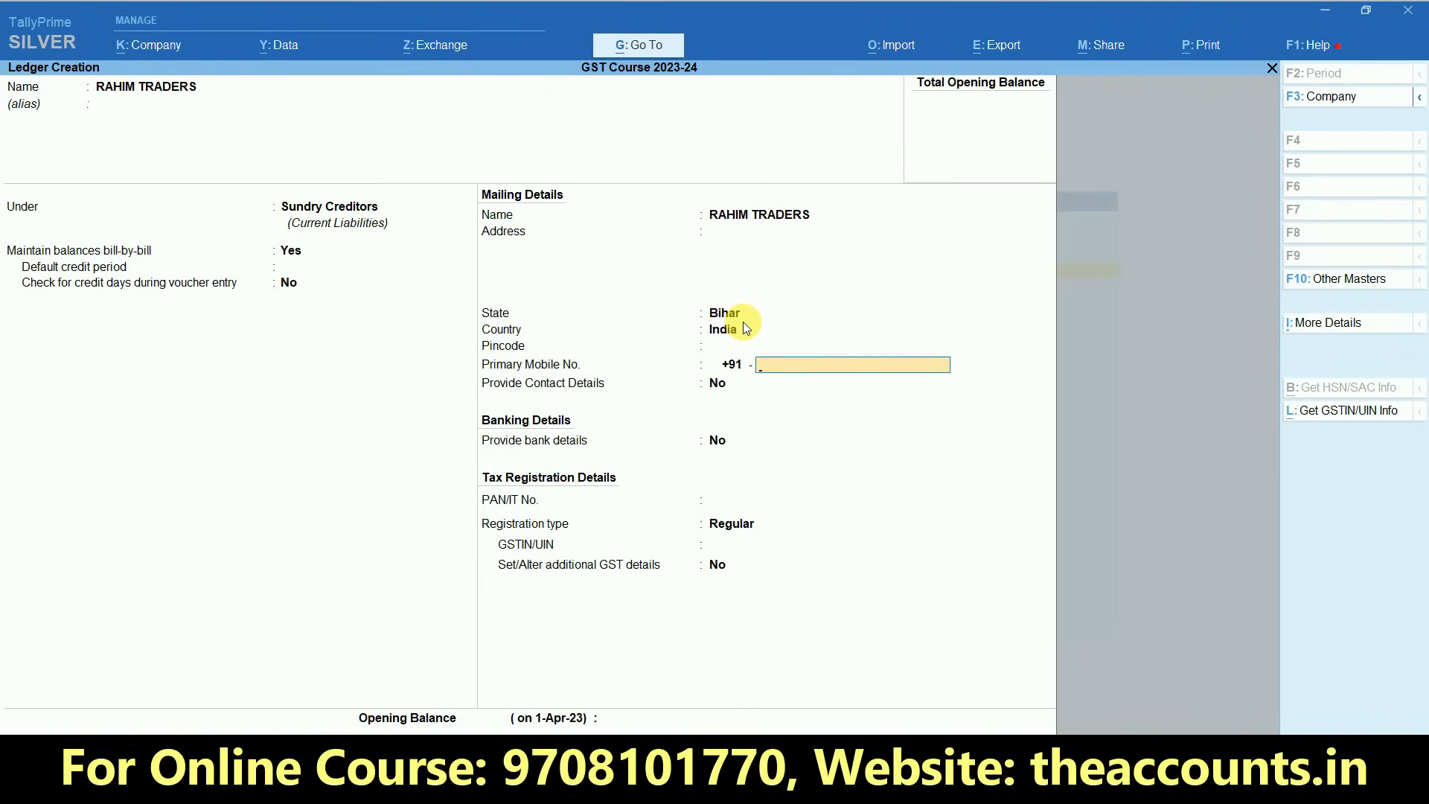
pyautogui.press('Return')
pyautogui.press('Return')
pyautogui.press('Return')
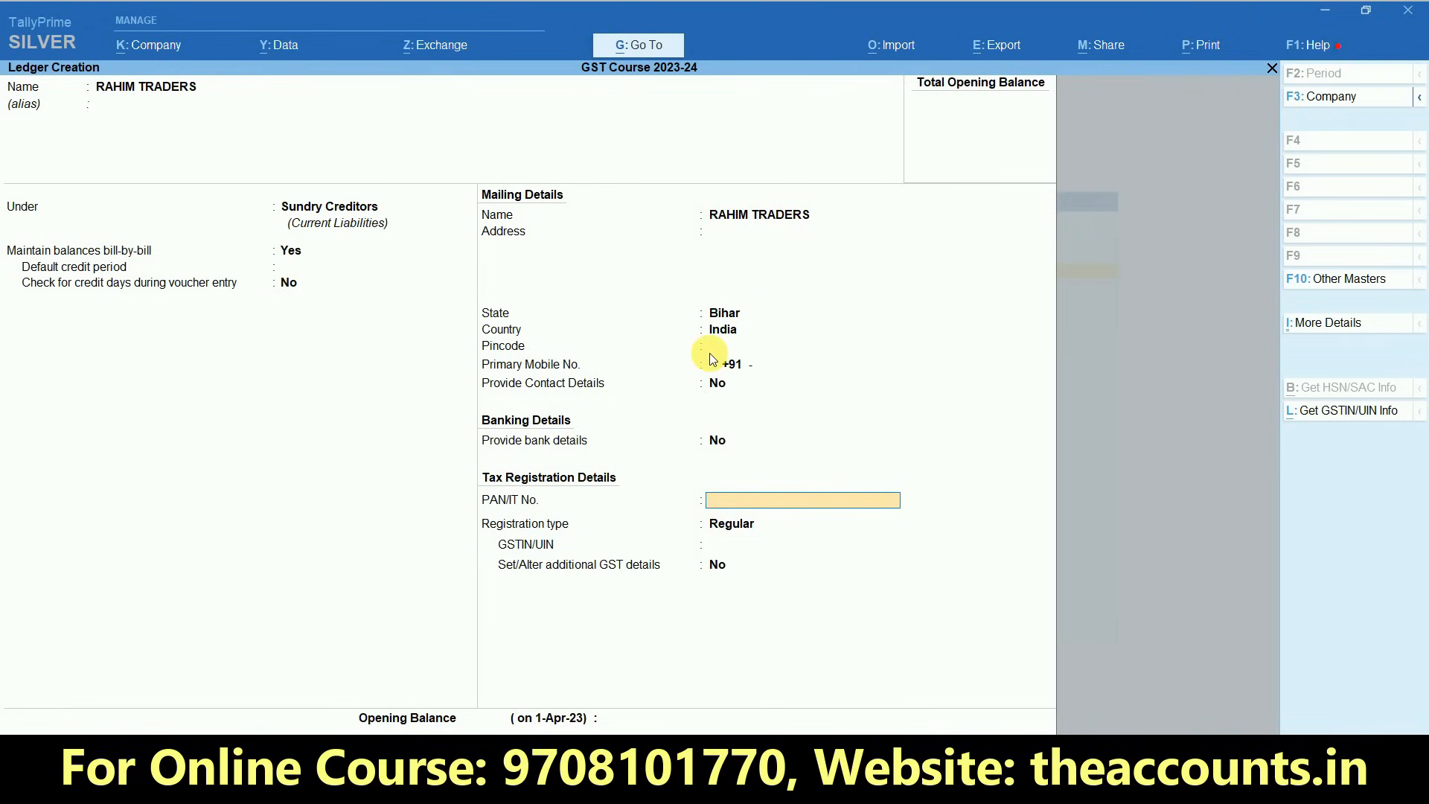
pyautogui.click(563, 369)
pyautogui.click(769, 369)
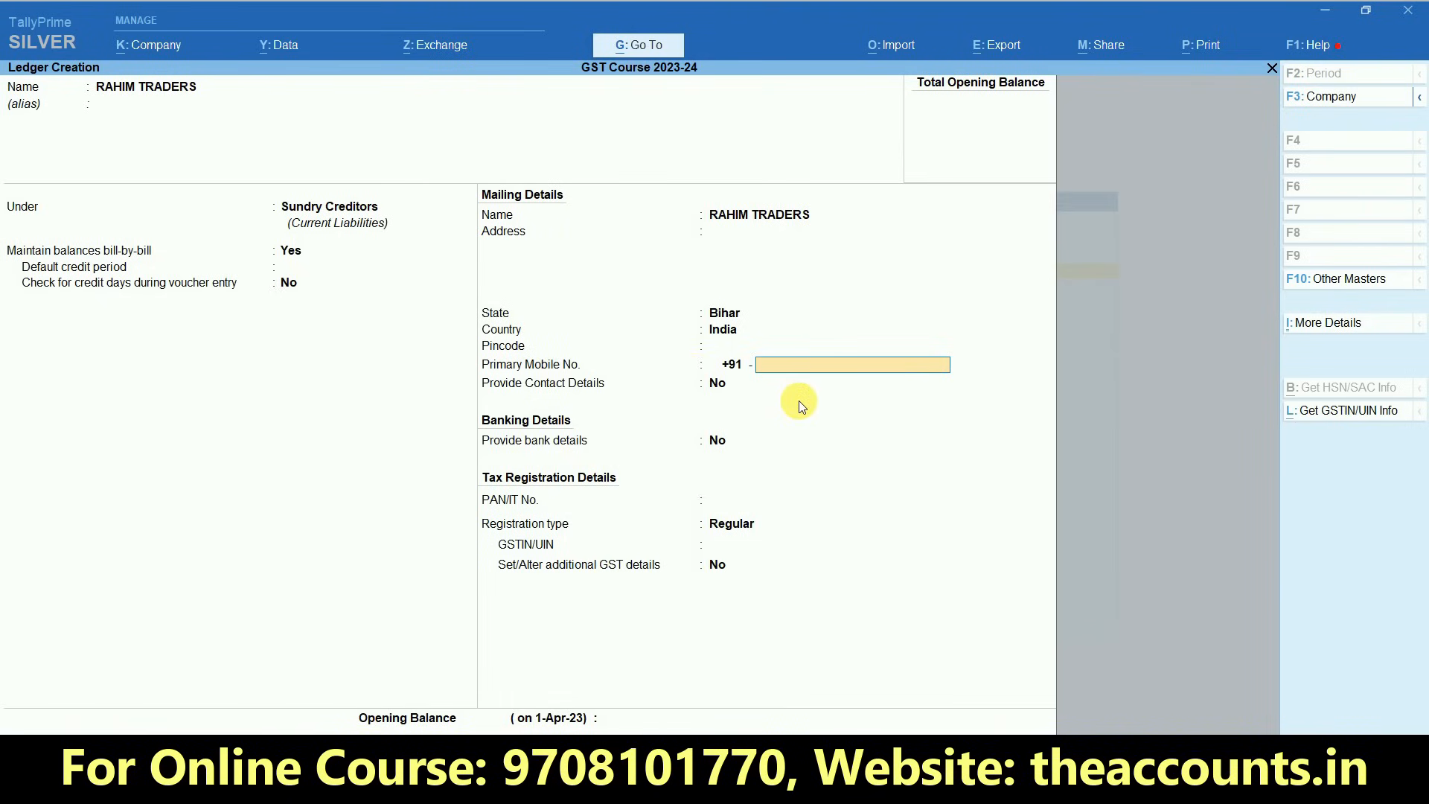
pyautogui.press('Return')
pyautogui.press('Return')
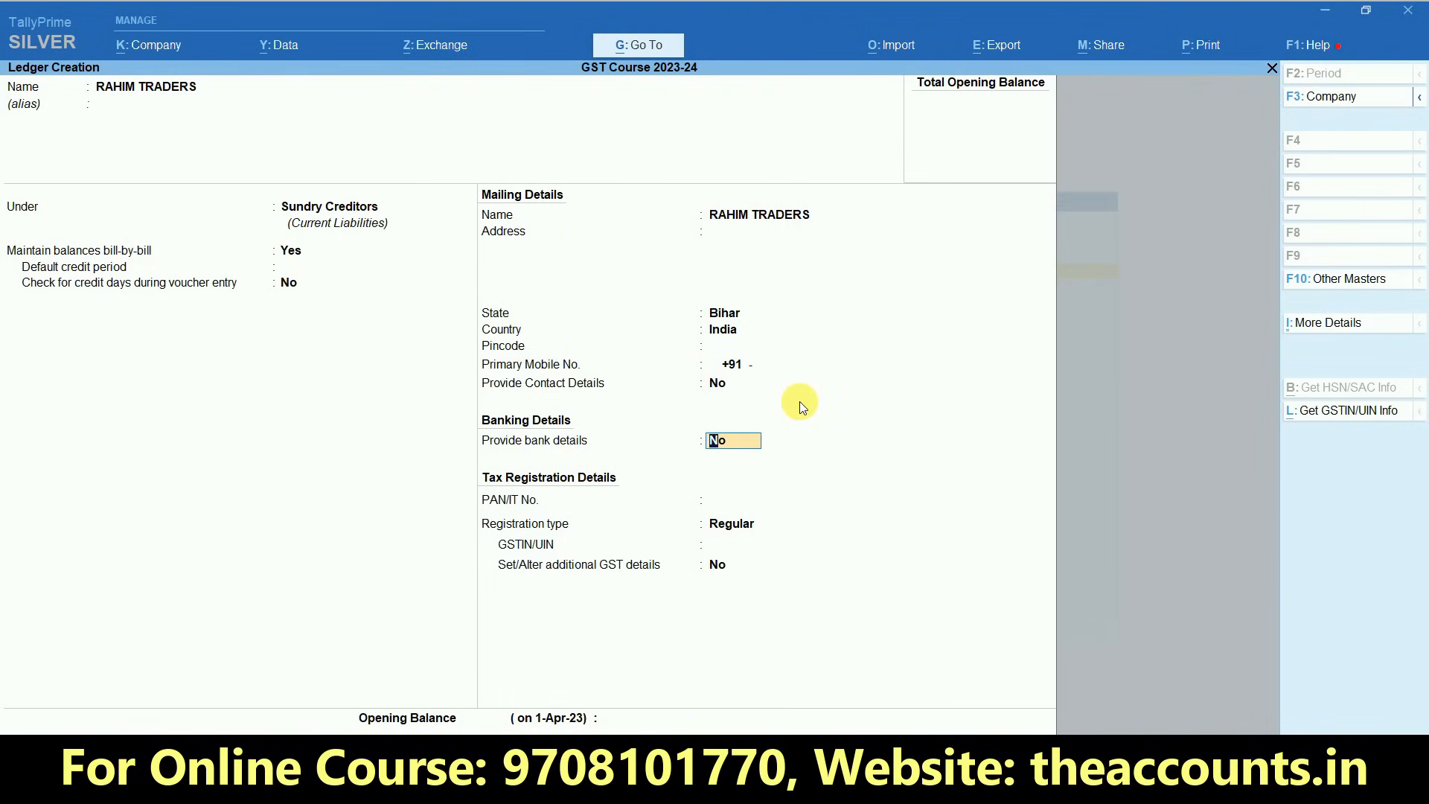
pyautogui.press('Return')
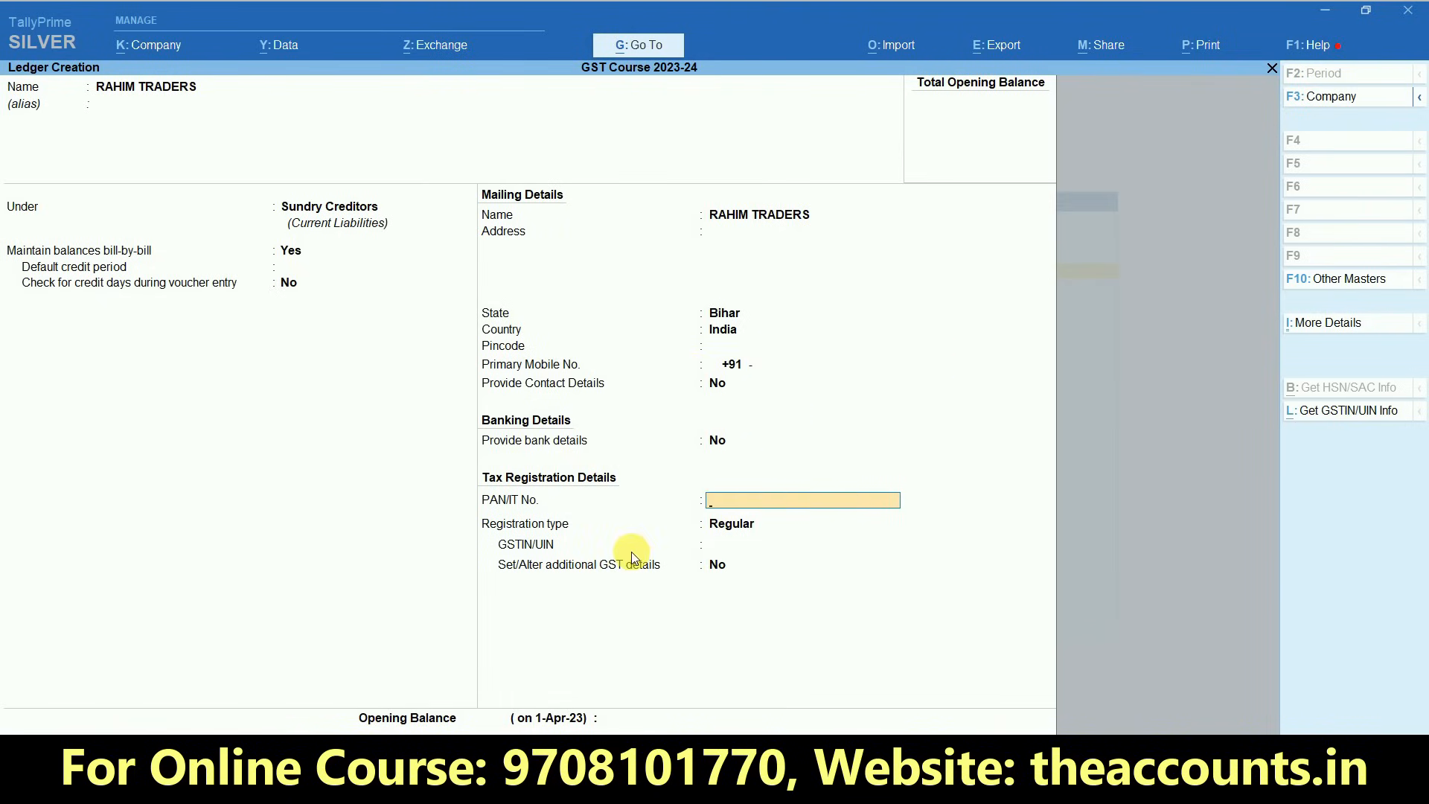
pyautogui.press('ctrl')
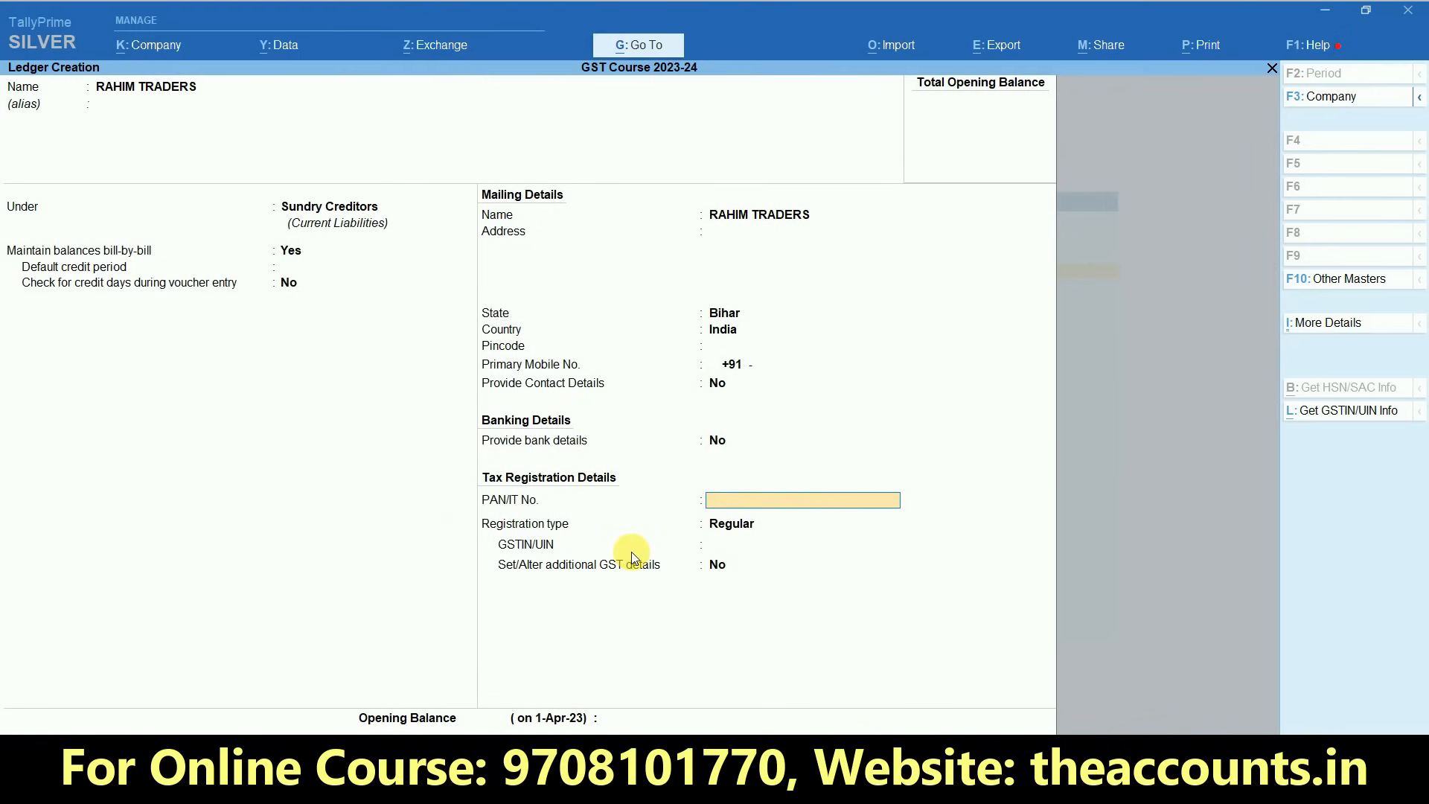
pyautogui.press('Return')
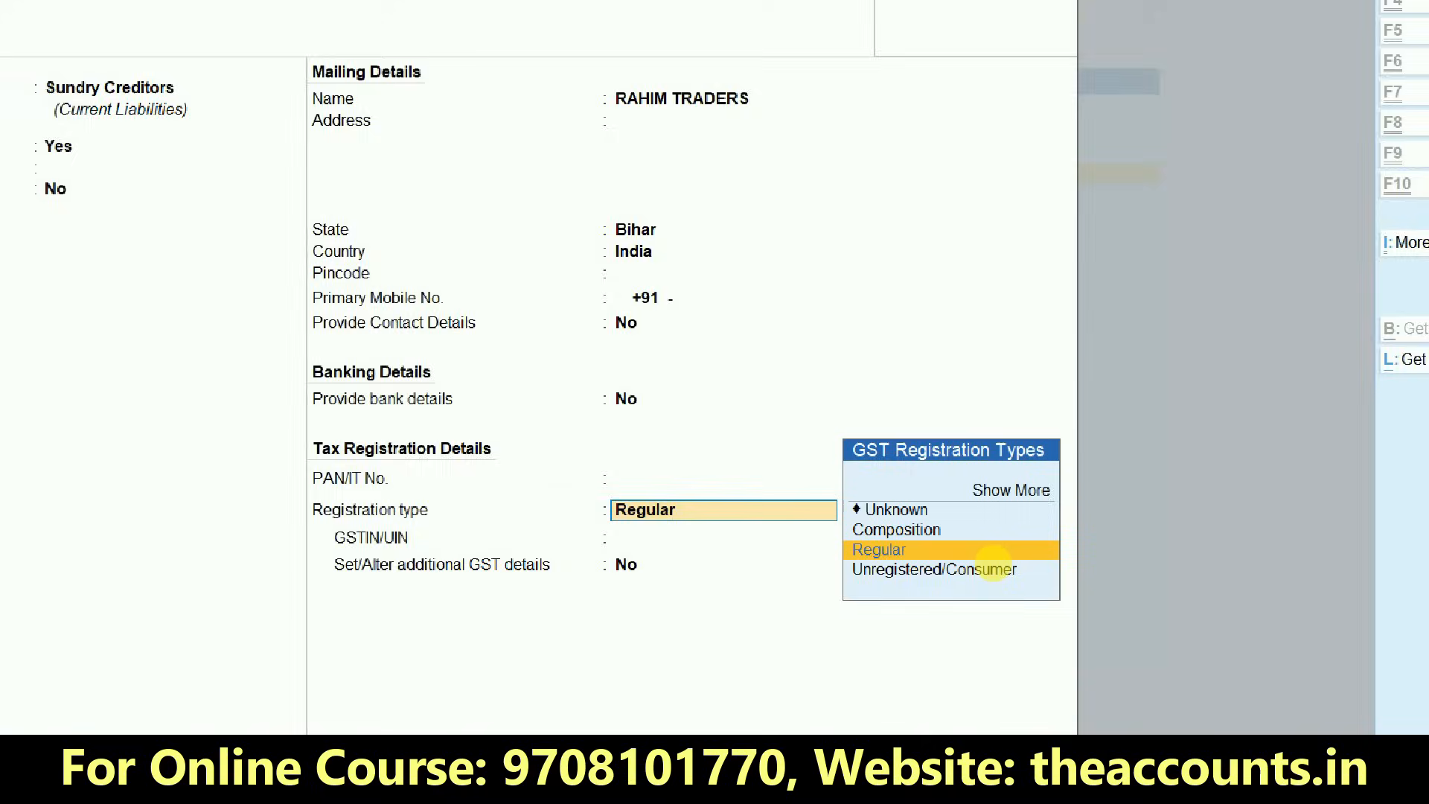
# - Expand the list of GST registration types and choose Regular for the supplier
pyautogui.moveTo(931, 505); pyautogui.dragTo(1099, 461)
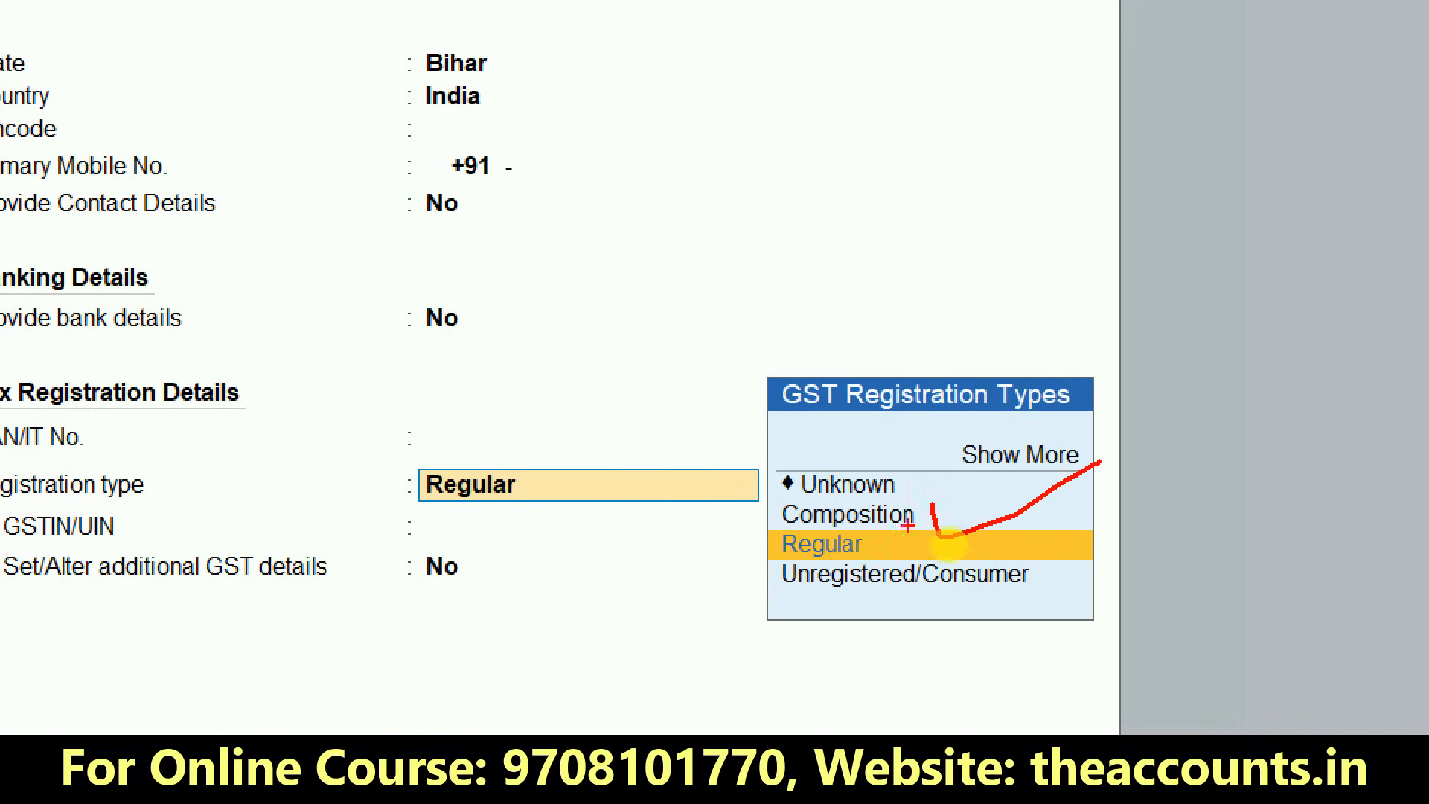
pyautogui.moveTo(899, 533); pyautogui.dragTo(968, 540)
pyautogui.moveTo(889, 606); pyautogui.dragTo(1082, 584)
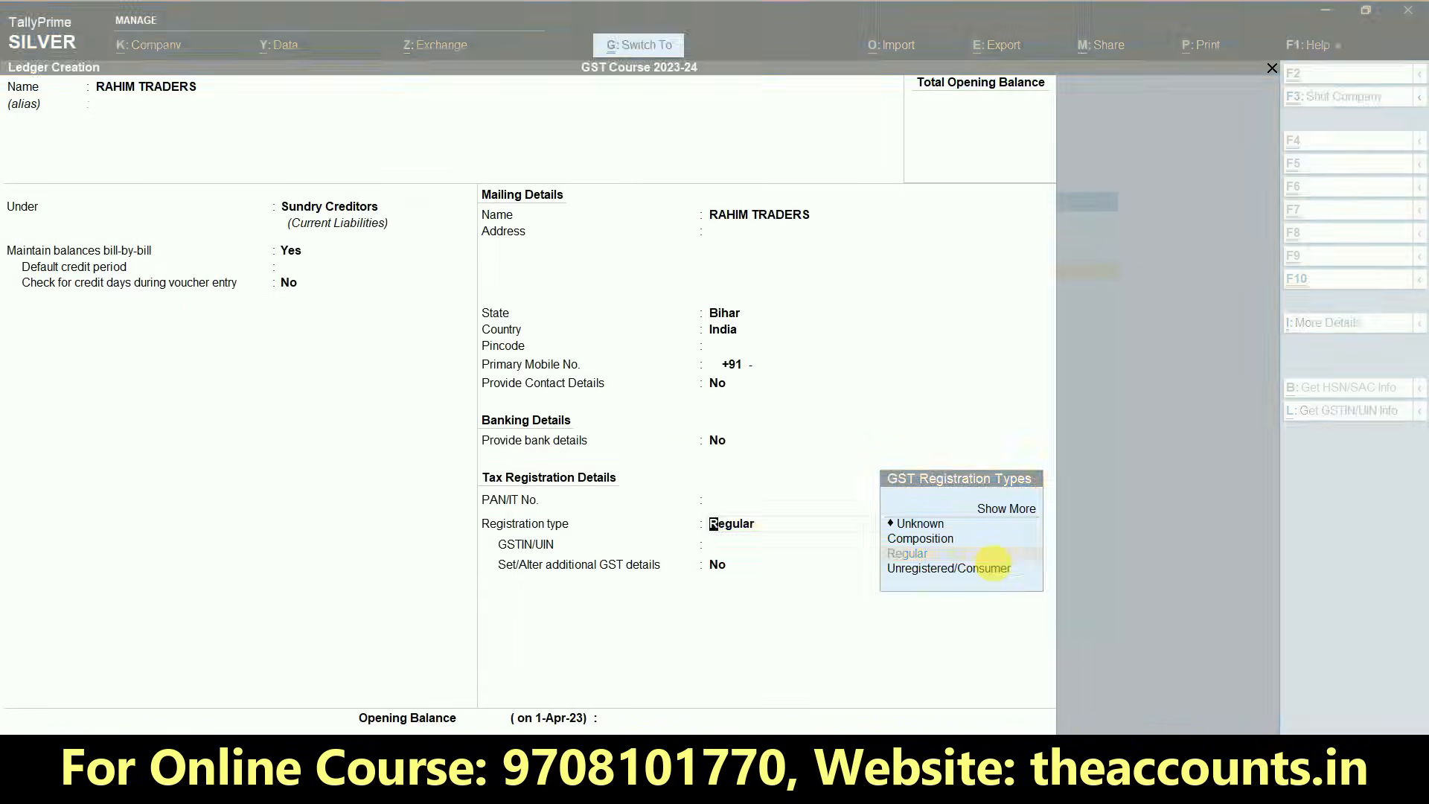
pyautogui.click(1005, 511)
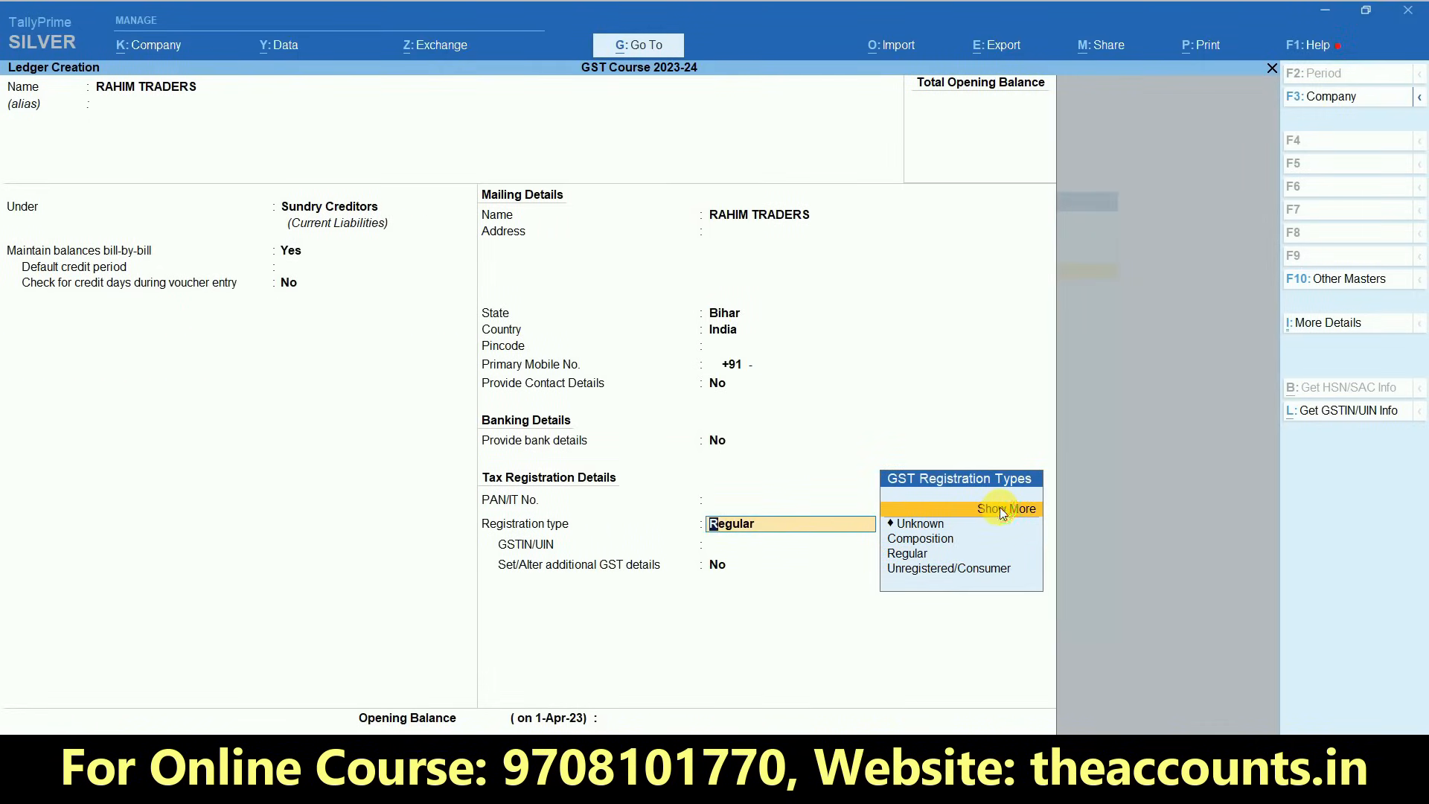
pyautogui.press('ctrl')
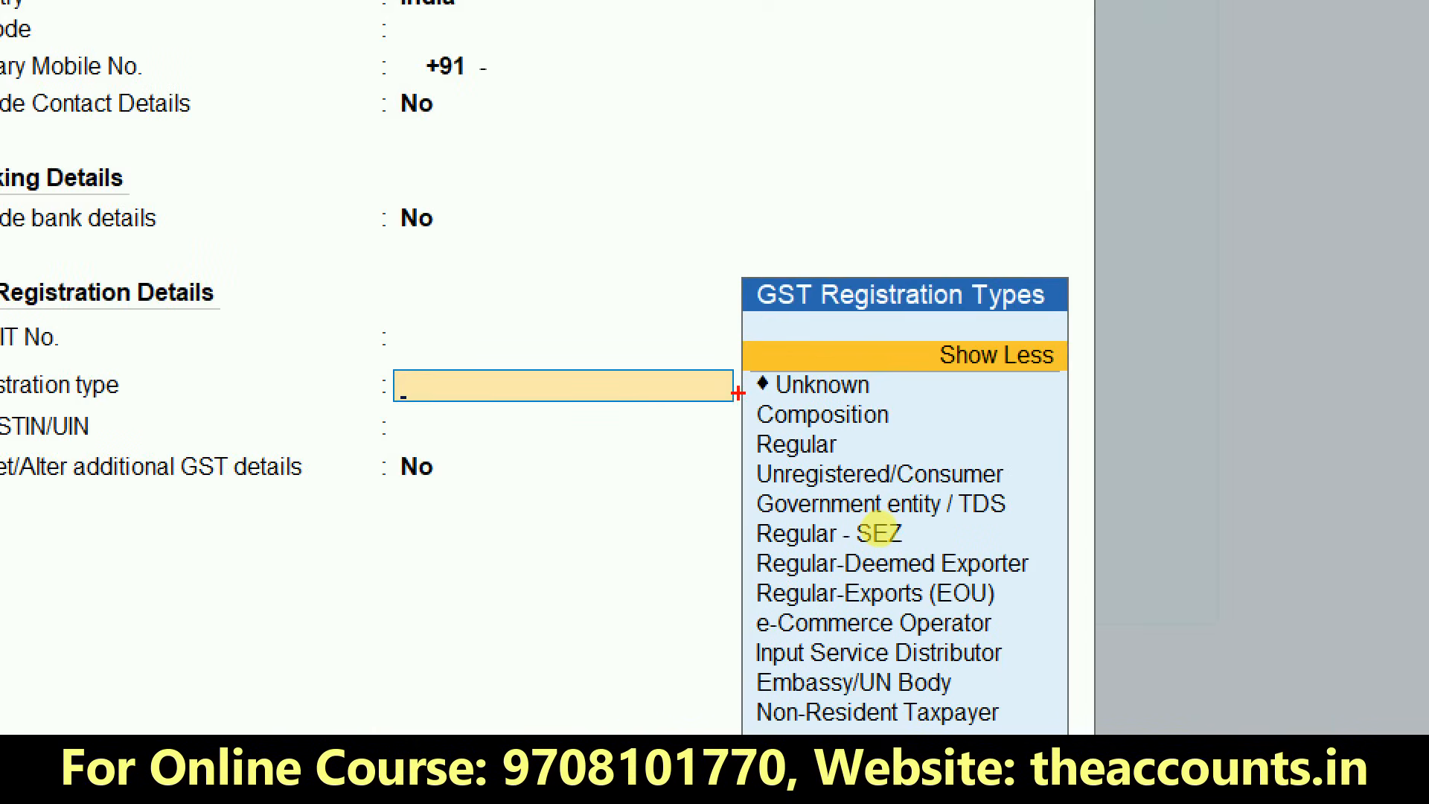
pyautogui.moveTo(738, 393)
pyautogui.mouseDown()
pyautogui.moveTo(989, 663)
pyautogui.moveTo(1028, 733)
pyautogui.mouseUp()
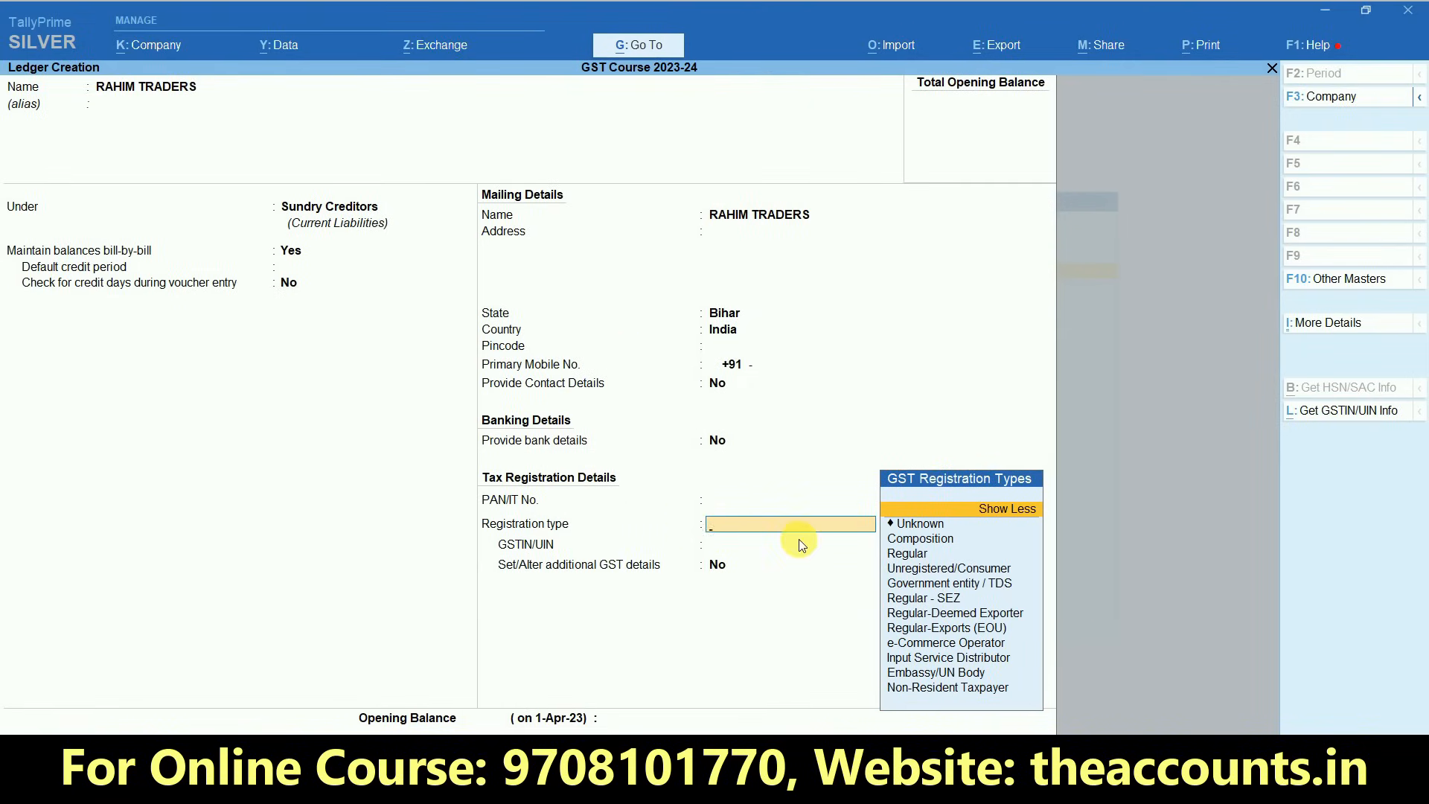
pyautogui.click(905, 554)
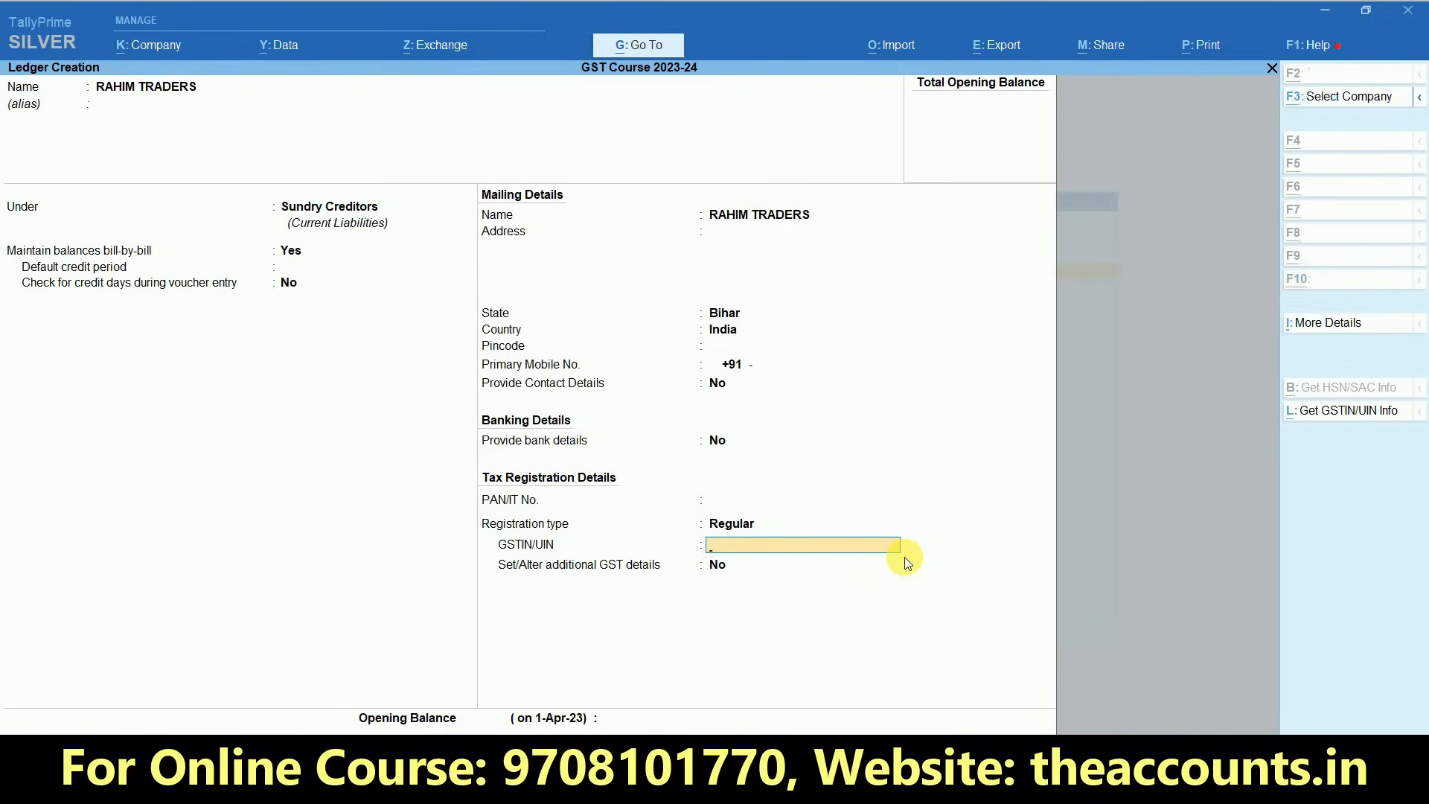
# - Copy the supplier's GSTIN from cell E4 of the PURCHASE sheet in Excel into the ledger's GSTIN/UIN field in TallyPrime
pyautogui.hotkey('alt', 'Tab')
pyautogui.press('Right')
pyautogui.hotkey('ctrl', 'c')
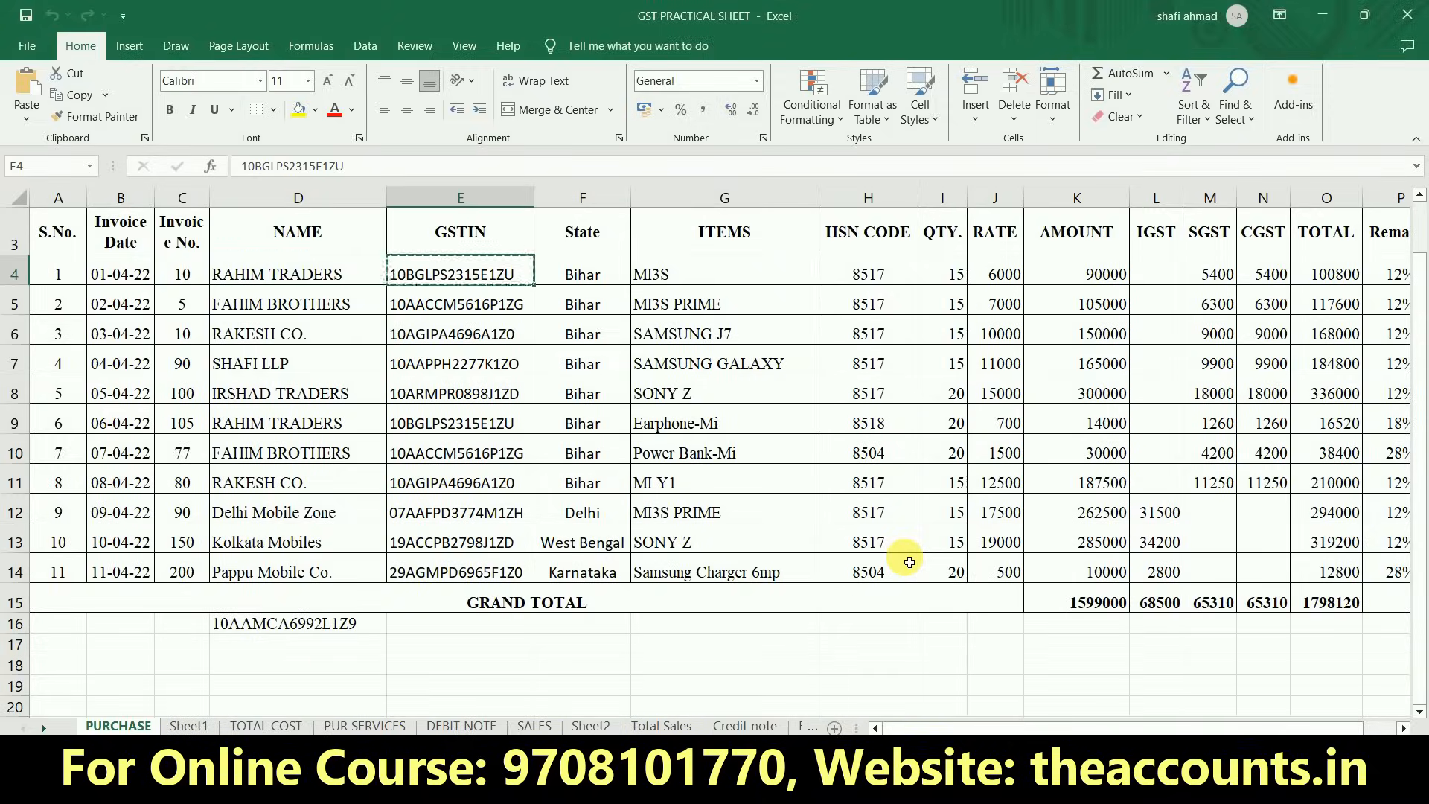
pyautogui.hotkey('alt', 'Tab')
pyautogui.hotkey('ctrl', 'v')
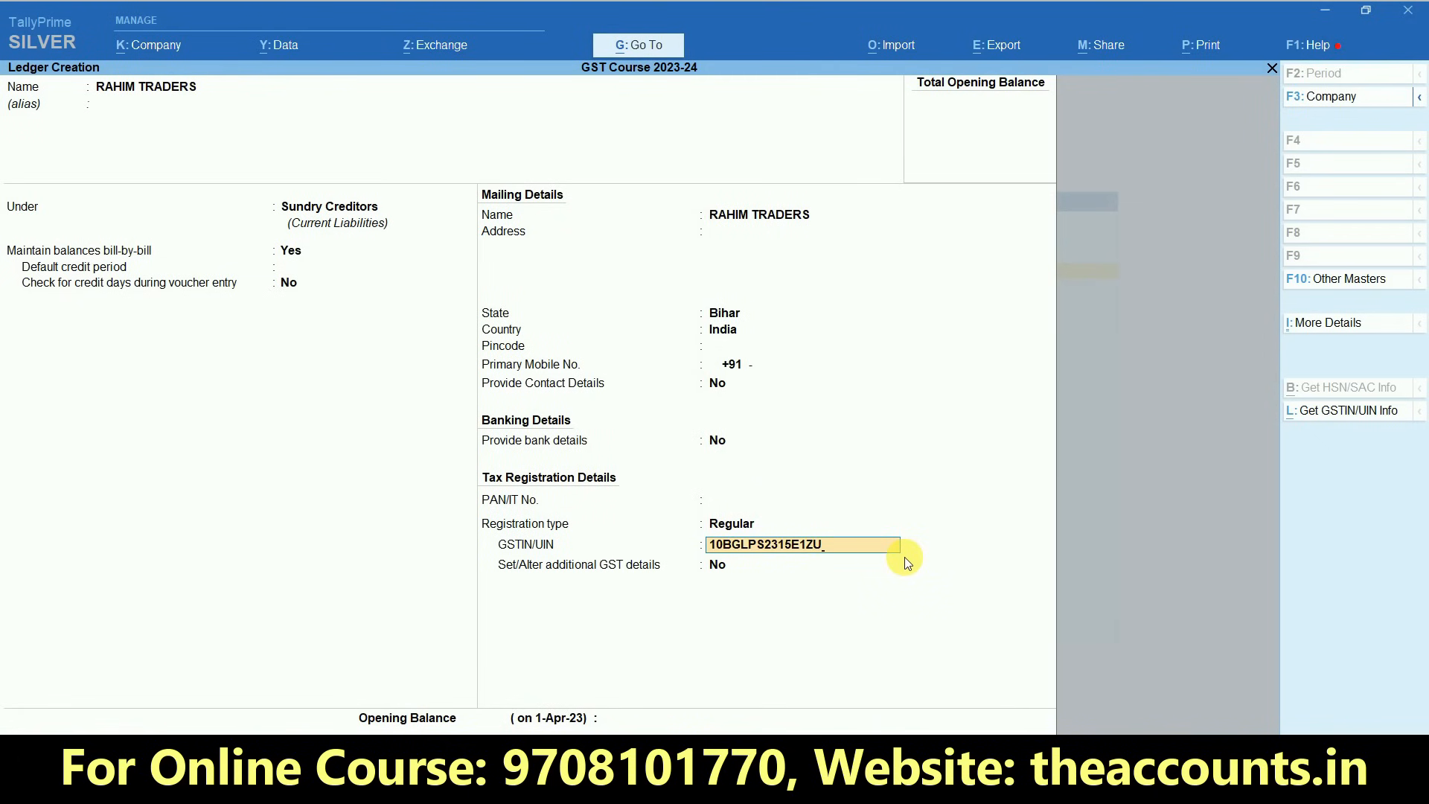
# - Keep additional GST details at No, leave the opening balance empty, and save the supplier ledger
pyautogui.press('Return')
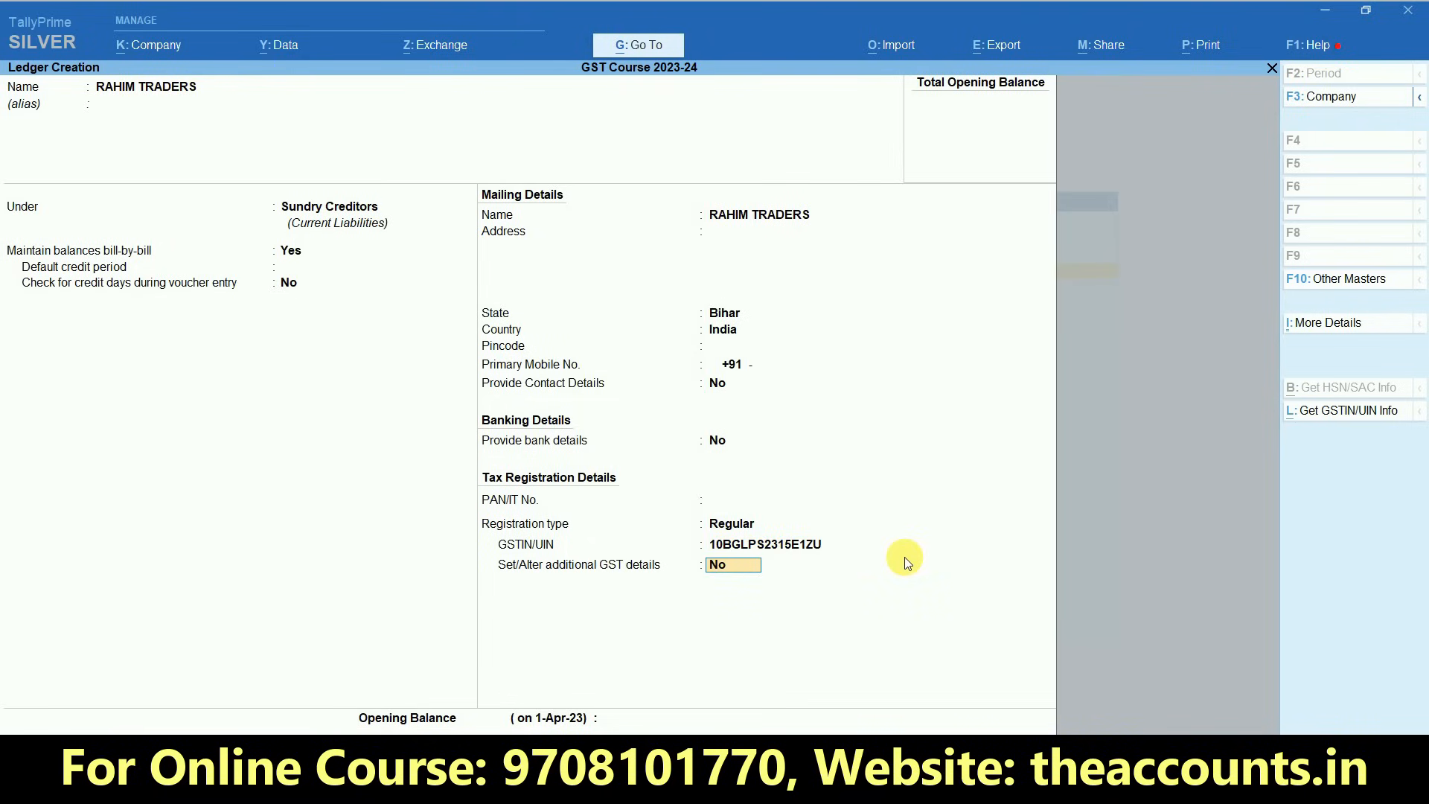
pyautogui.press('Return')
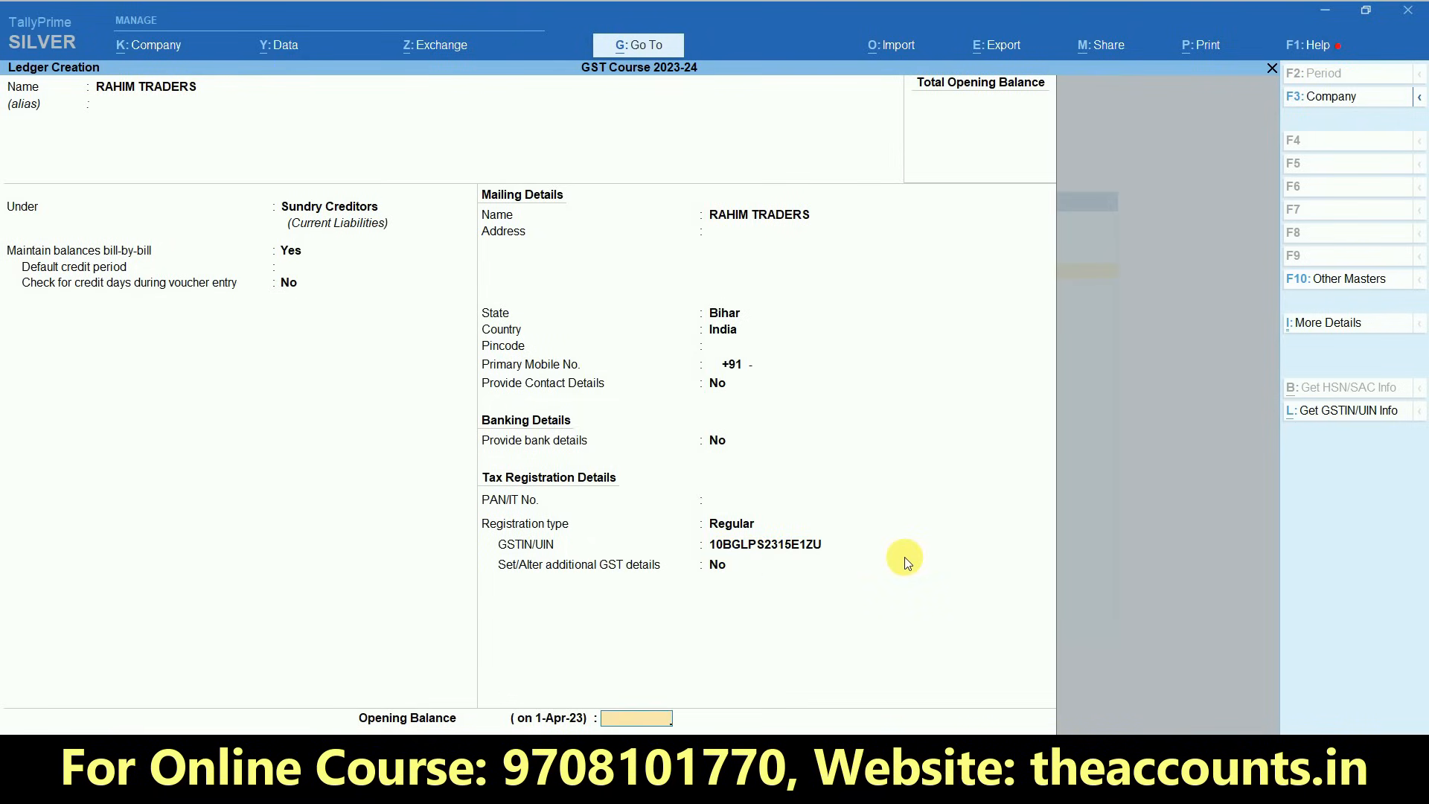
pyautogui.press('Return')
pyautogui.press('Return')
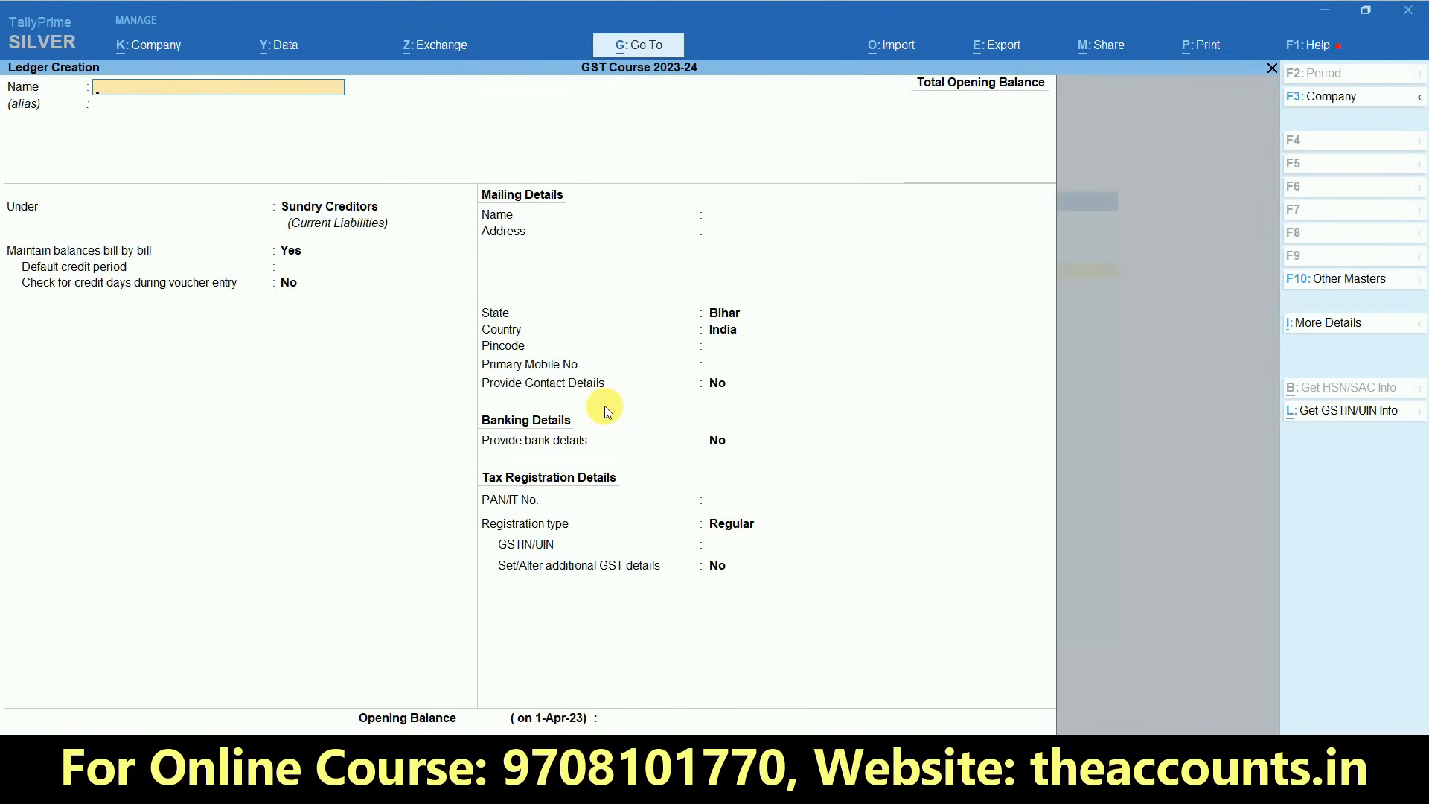
# - Switch to the Excel workbook and review the first purchase entry in row 4 across its supplier, item, quantity, rate and tax columns
pyautogui.hotkey('alt', 'Tab')
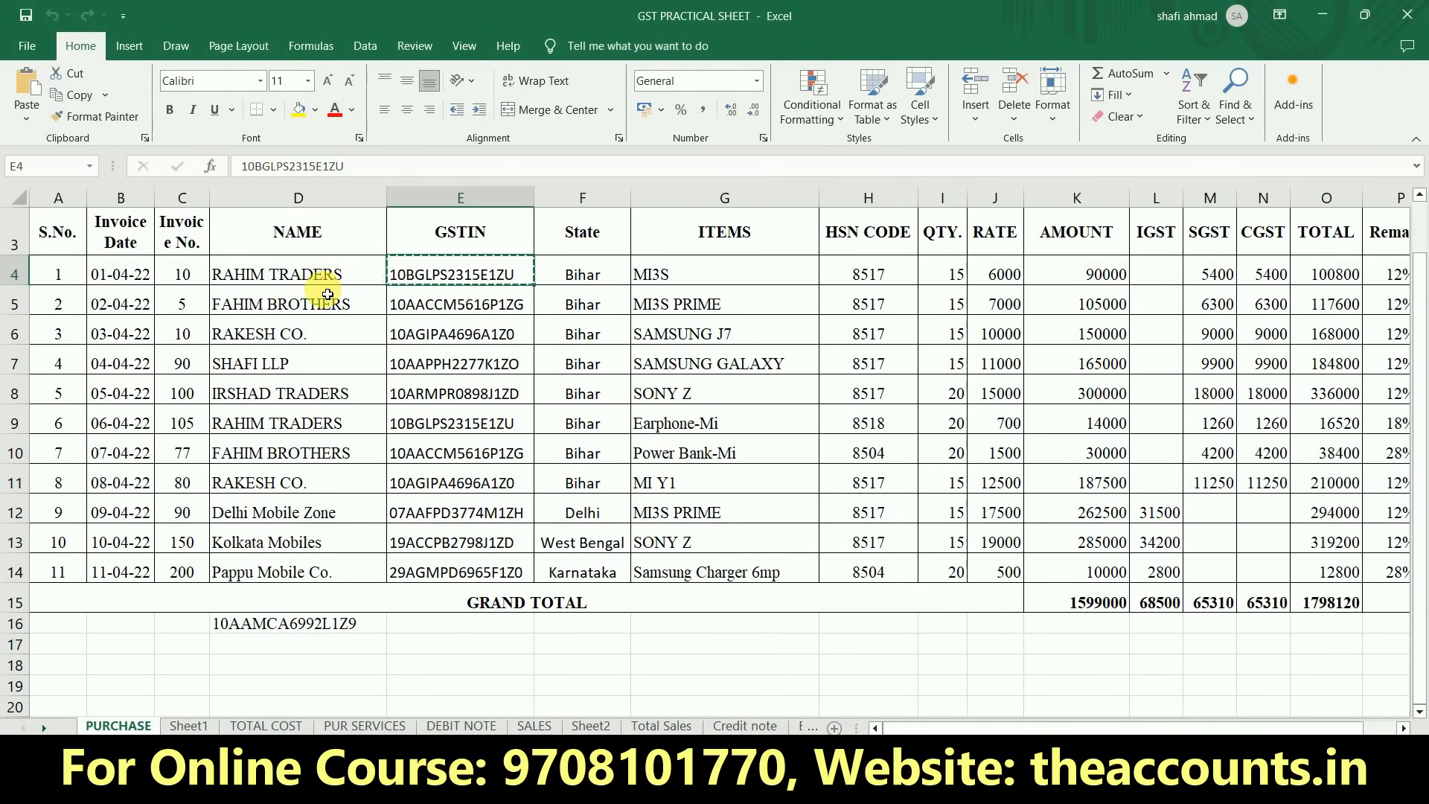
pyautogui.click(327, 279)
pyautogui.press('Left')
pyautogui.press('Left')
pyautogui.press('Left')
pyautogui.press('Right')
pyautogui.press('Right')
pyautogui.press('Right')
pyautogui.press('Right')
pyautogui.press('Right')
pyautogui.press('Right')
pyautogui.press('Right')
pyautogui.press('Right')
pyautogui.press('Right')
pyautogui.press('Right')
pyautogui.press('Right')
pyautogui.press('Right')
pyautogui.press('Right')
pyautogui.press('Right')
pyautogui.press('Right')
pyautogui.press('Left')
pyautogui.press('Left')
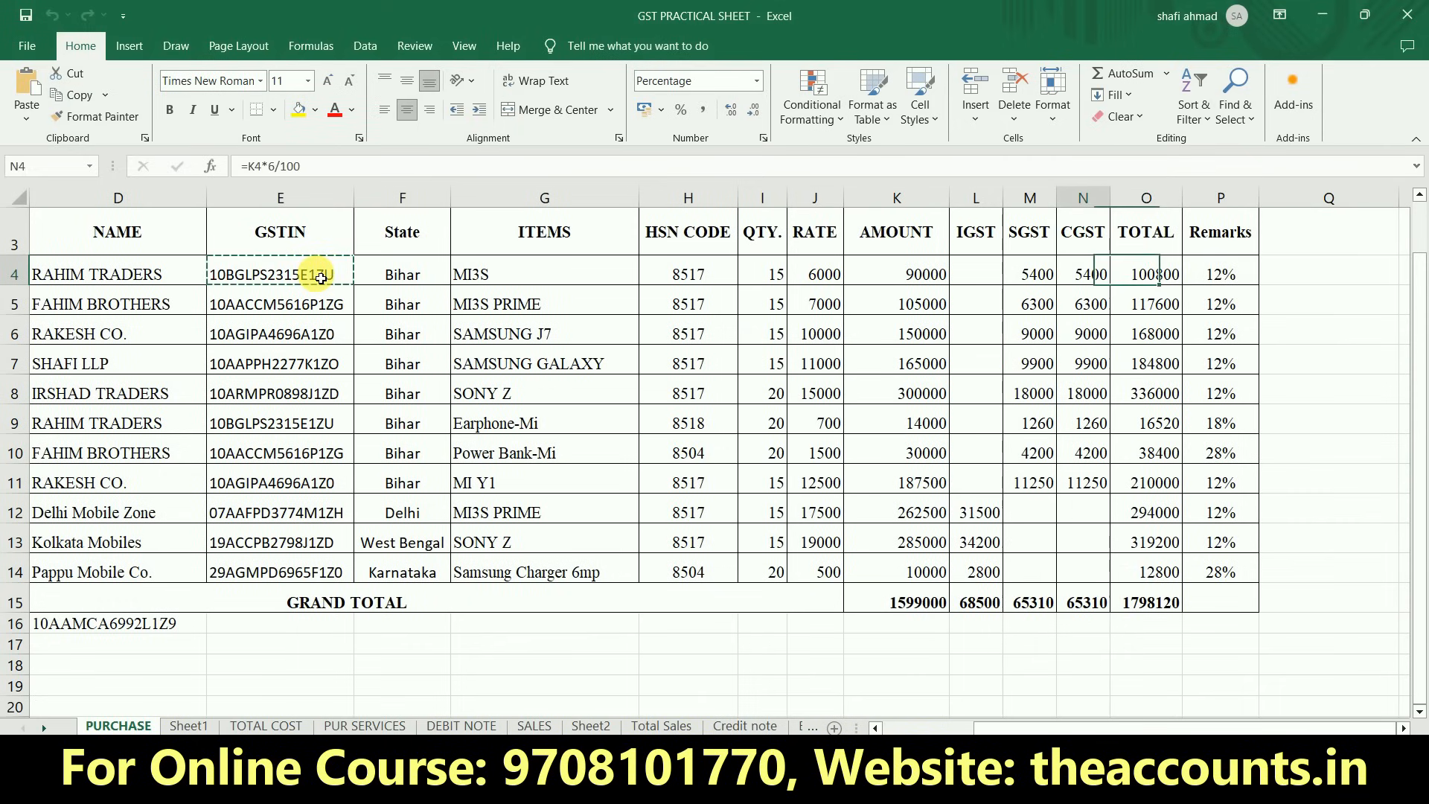
pyautogui.press('Home')
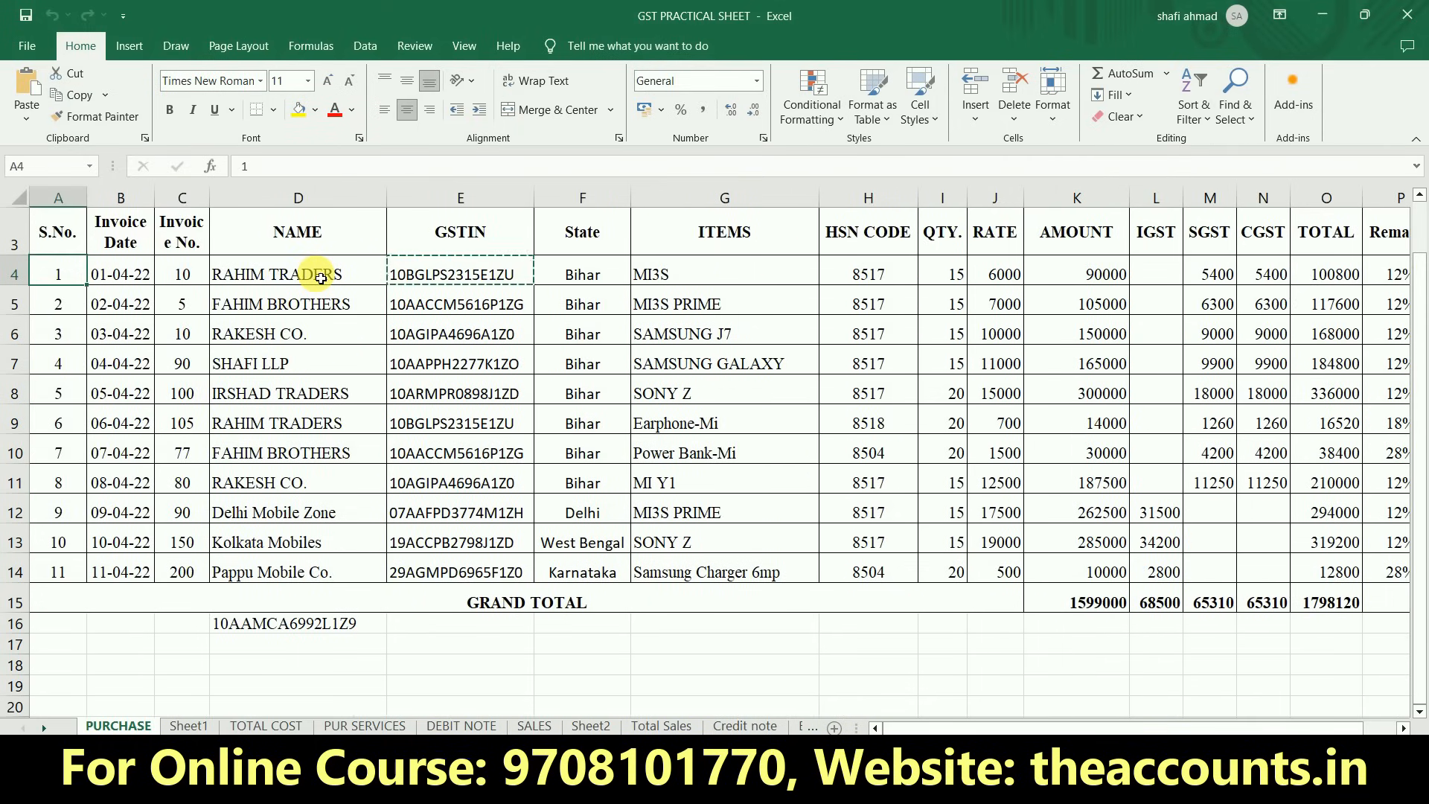
pyautogui.press('Right')
pyautogui.press('Right')
pyautogui.press('Right')
pyautogui.press('Right')
pyautogui.press('Right')
pyautogui.press('Right')
pyautogui.press('Right')
pyautogui.press('Right')
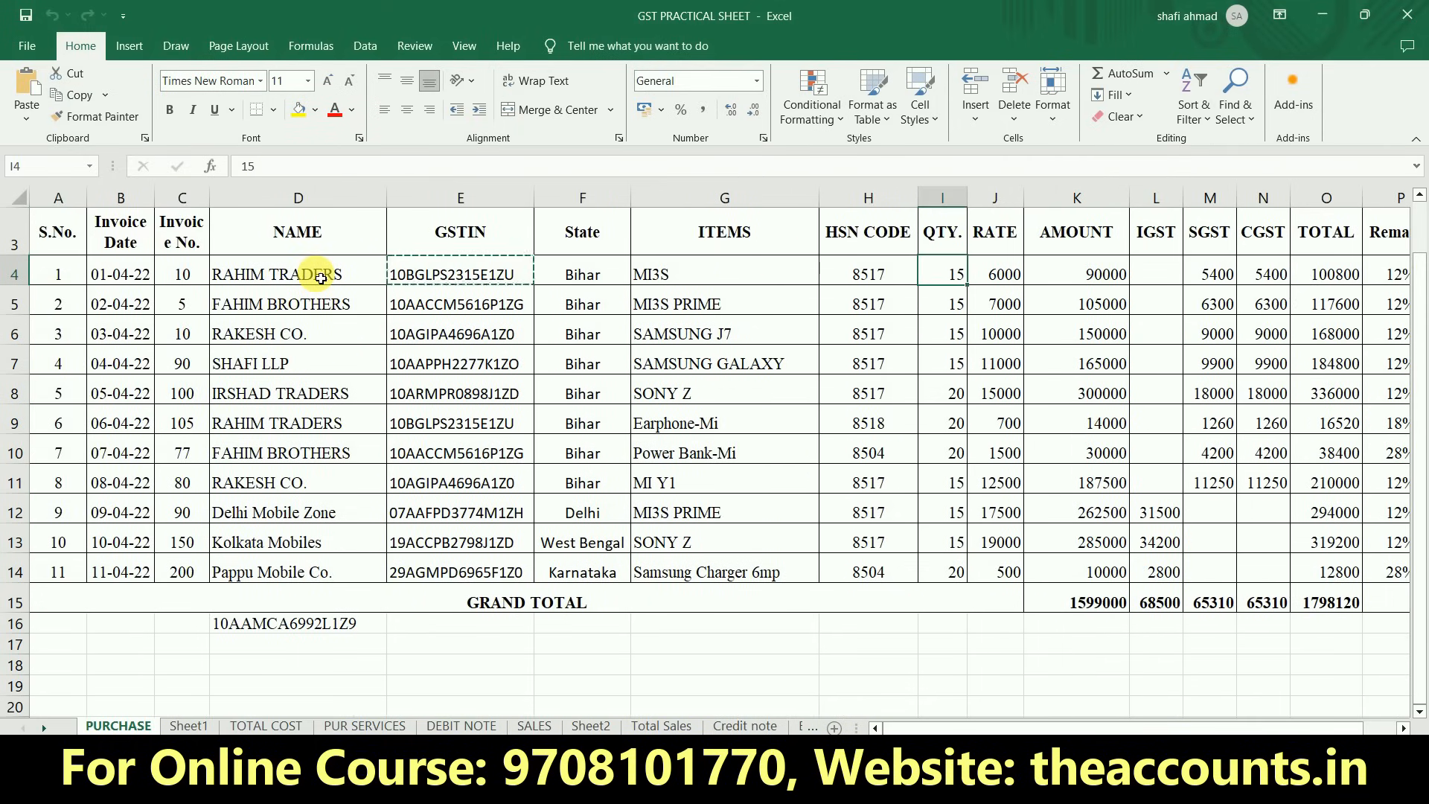
pyautogui.press('Right')
pyautogui.press('Right')
pyautogui.press('Left')
pyautogui.press('Left')
pyautogui.press('Left')
pyautogui.press('Left')
pyautogui.press('Left')
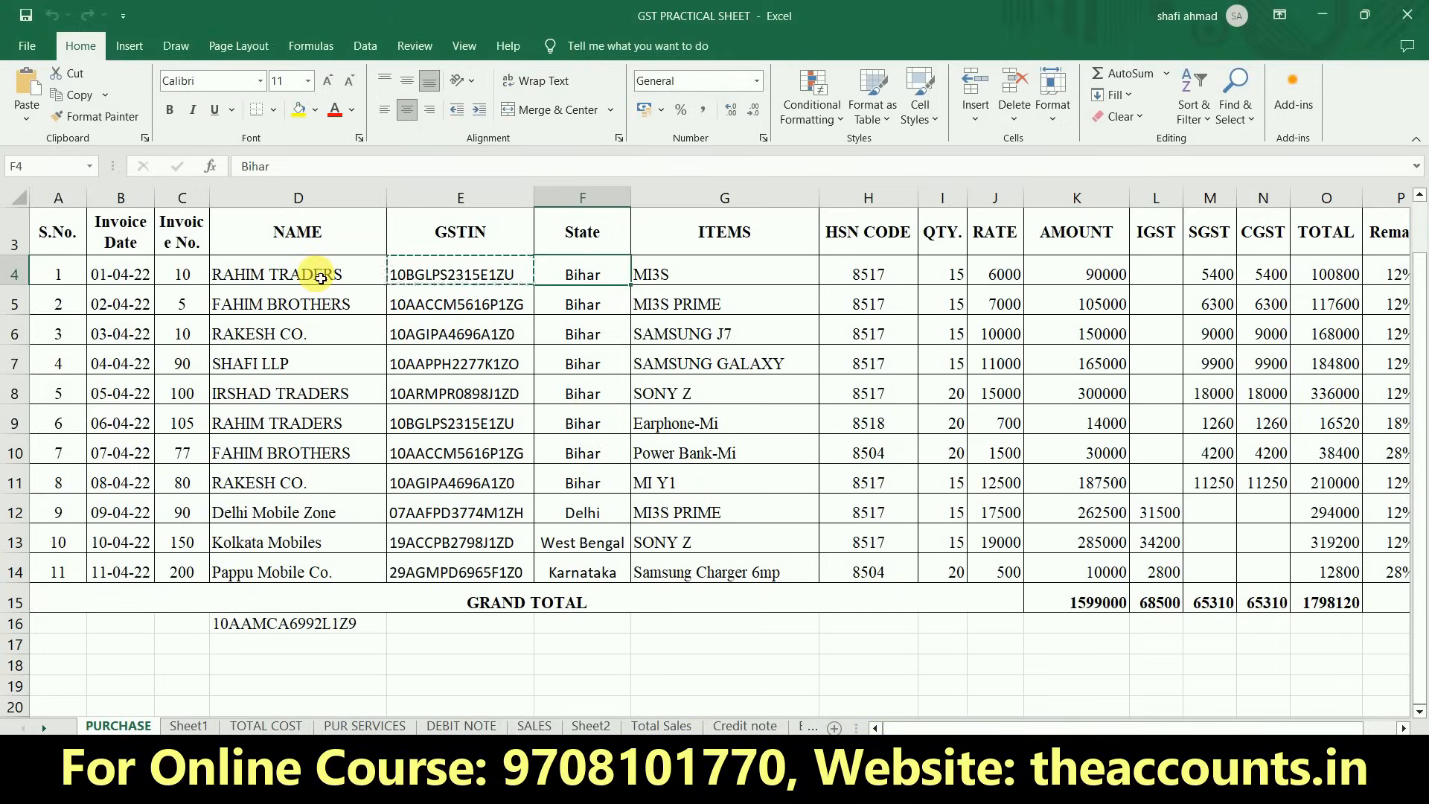
# - Switch back to TallyPrime and start creating a Stock Group from the inventory masters
pyautogui.hotkey('alt', 'Tab')
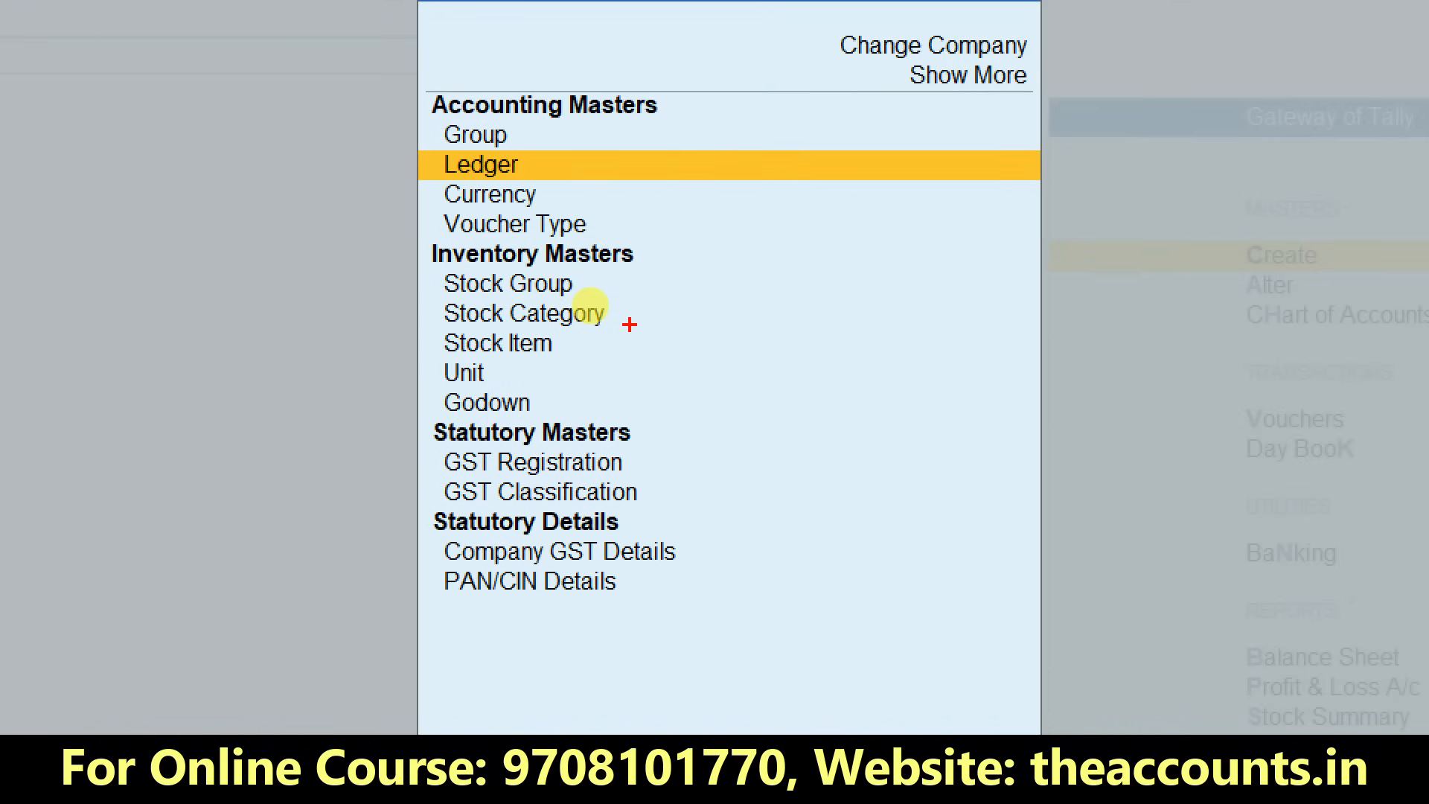
pyautogui.moveTo(630, 324)
pyautogui.mouseDown()
pyautogui.moveTo(676, 283)
pyautogui.moveTo(414, 255)
pyautogui.moveTo(416, 402)
pyautogui.moveTo(668, 308)
pyautogui.moveTo(651, 289)
pyautogui.mouseUp()
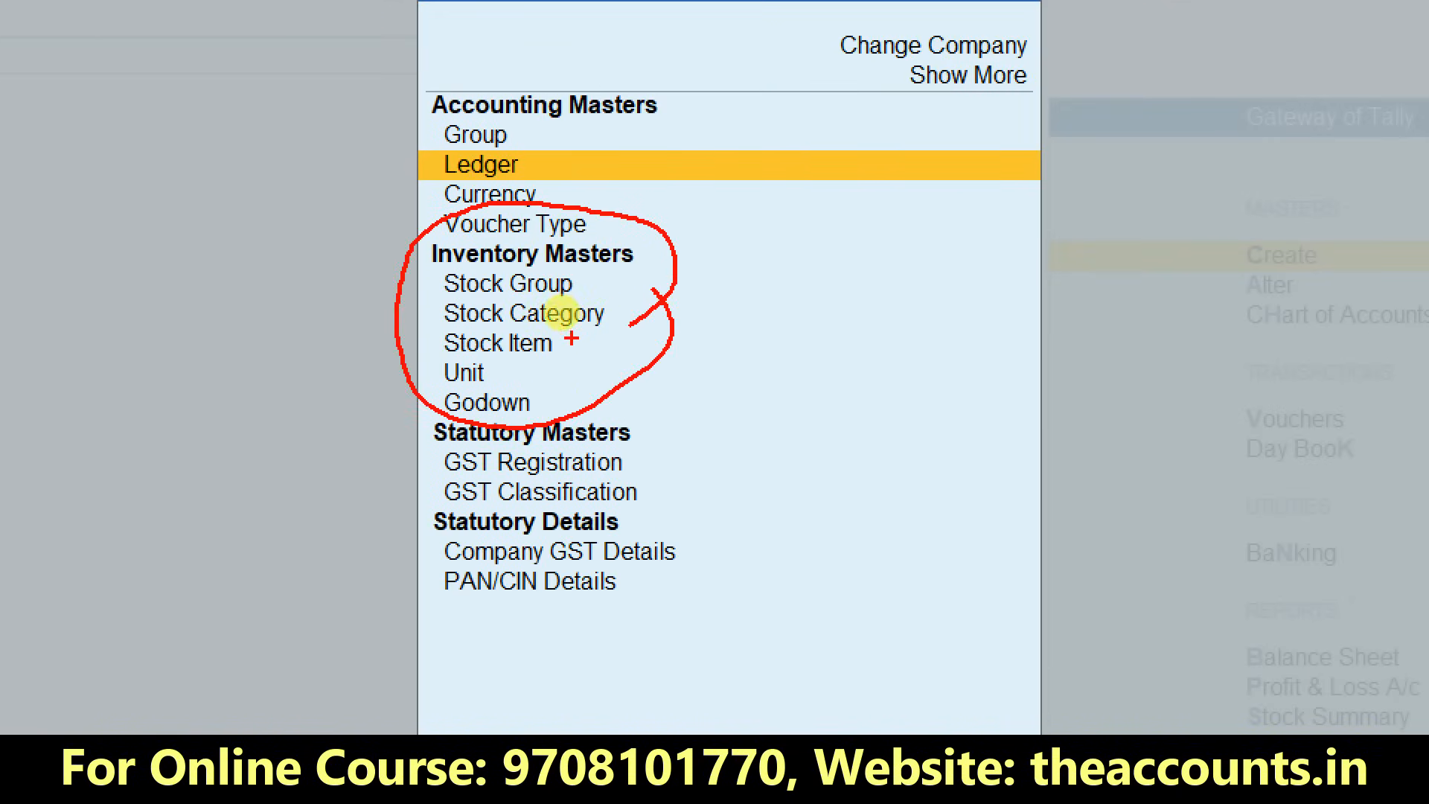
pyautogui.moveTo(570, 339); pyautogui.dragTo(689, 319)
pyautogui.press('Escape')
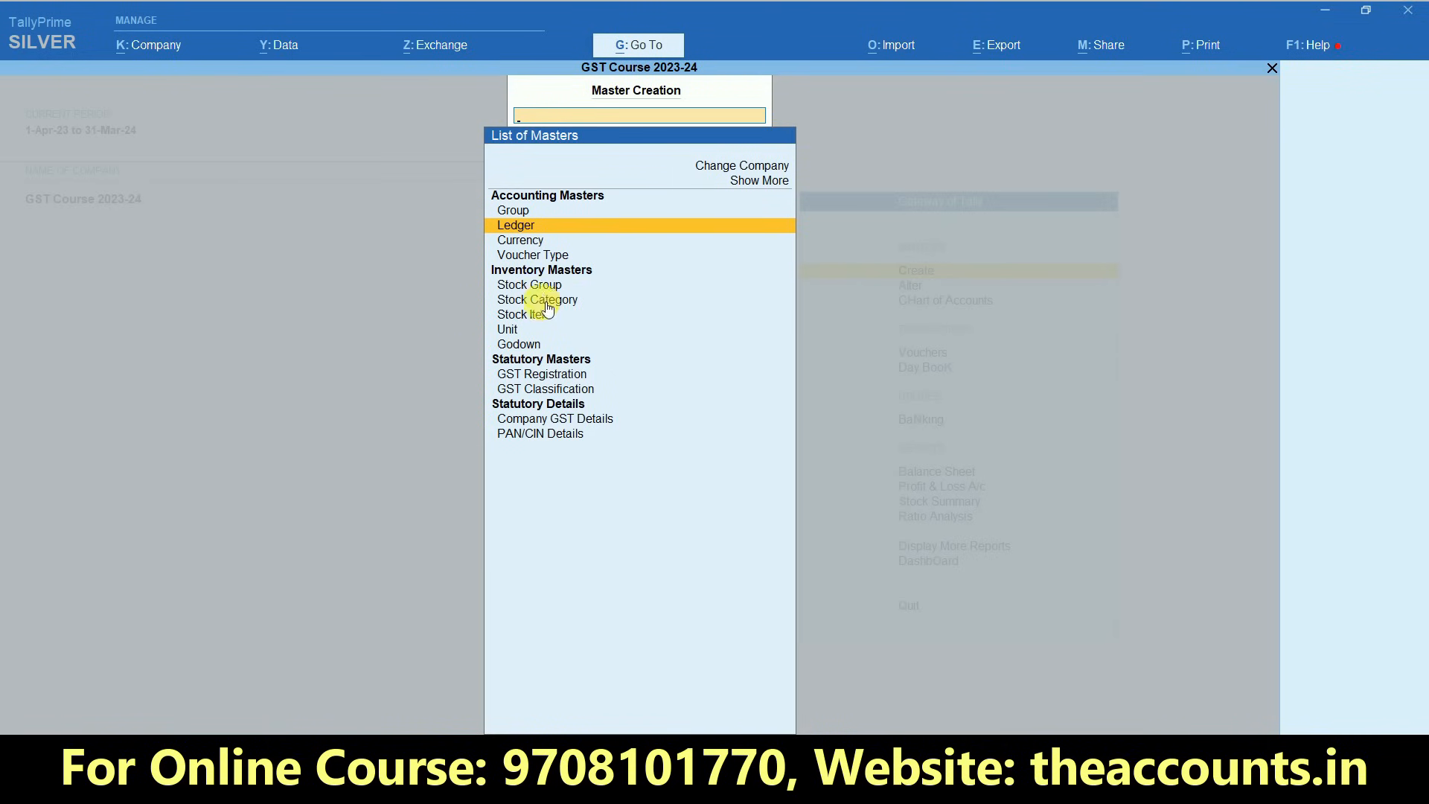
pyautogui.click(540, 287)
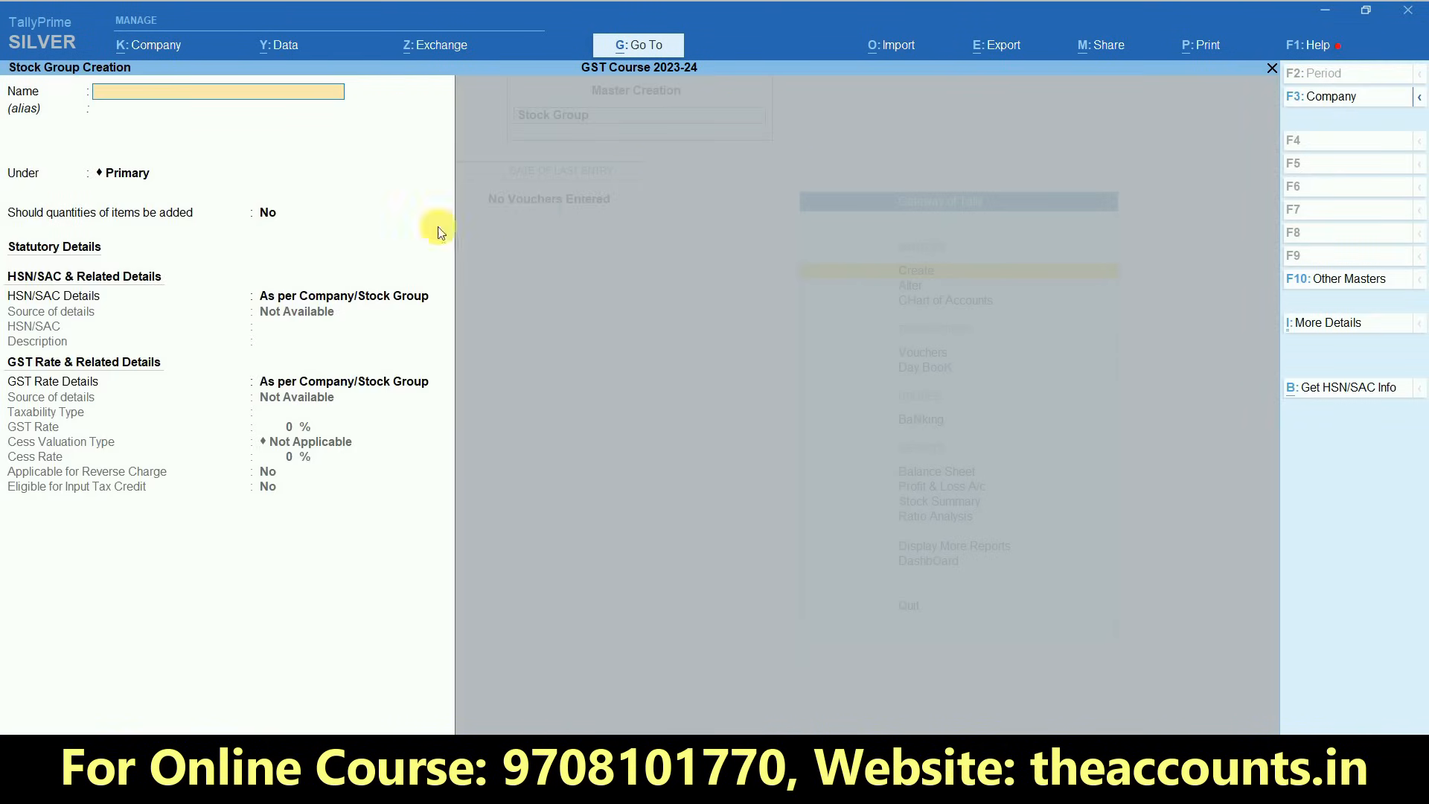
# - Switch to the PURCHASE sheet in Excel and select the item names in G4:G14 to examine them
pyautogui.hotkey('alt', 'Tab')
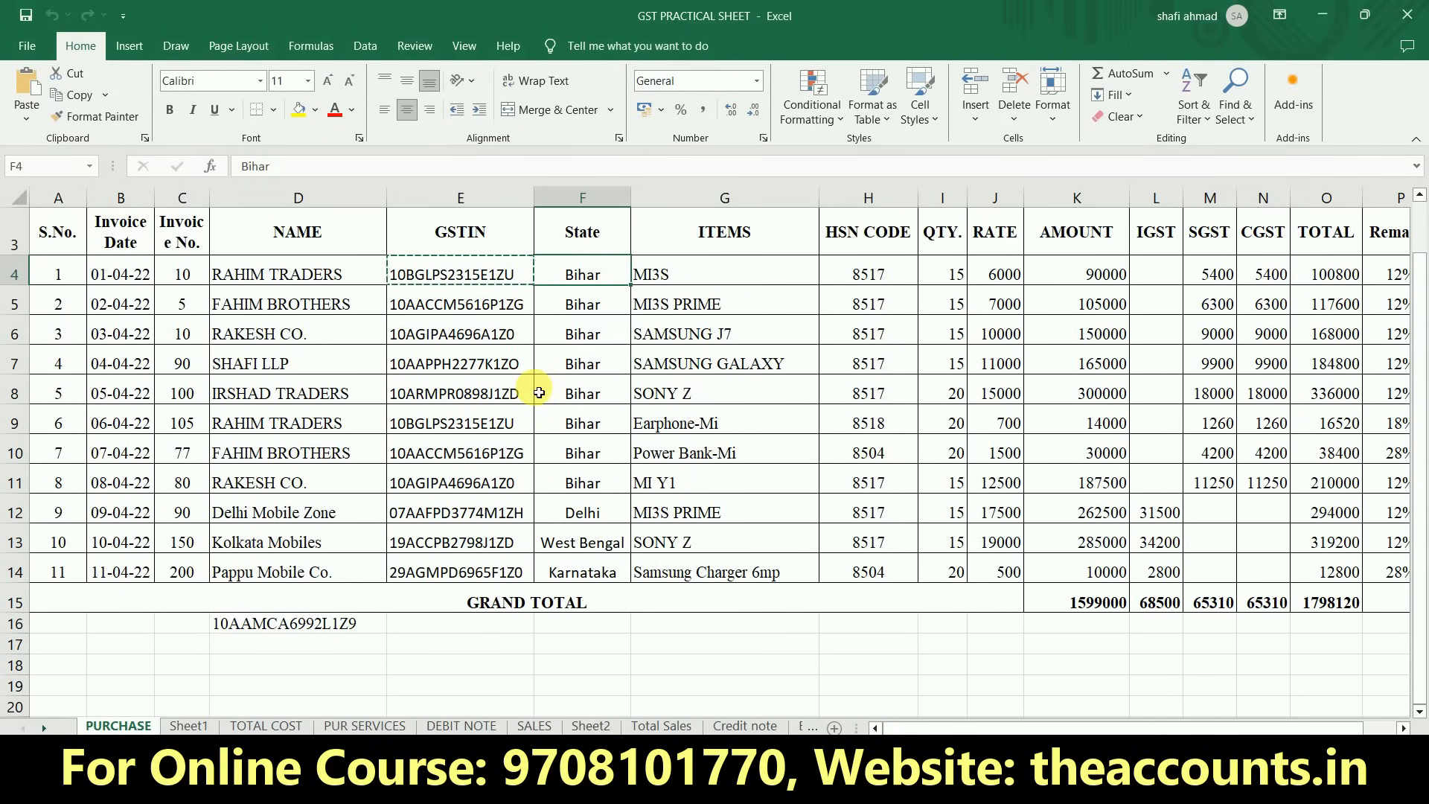
pyautogui.moveTo(663, 279); pyautogui.dragTo(680, 571)
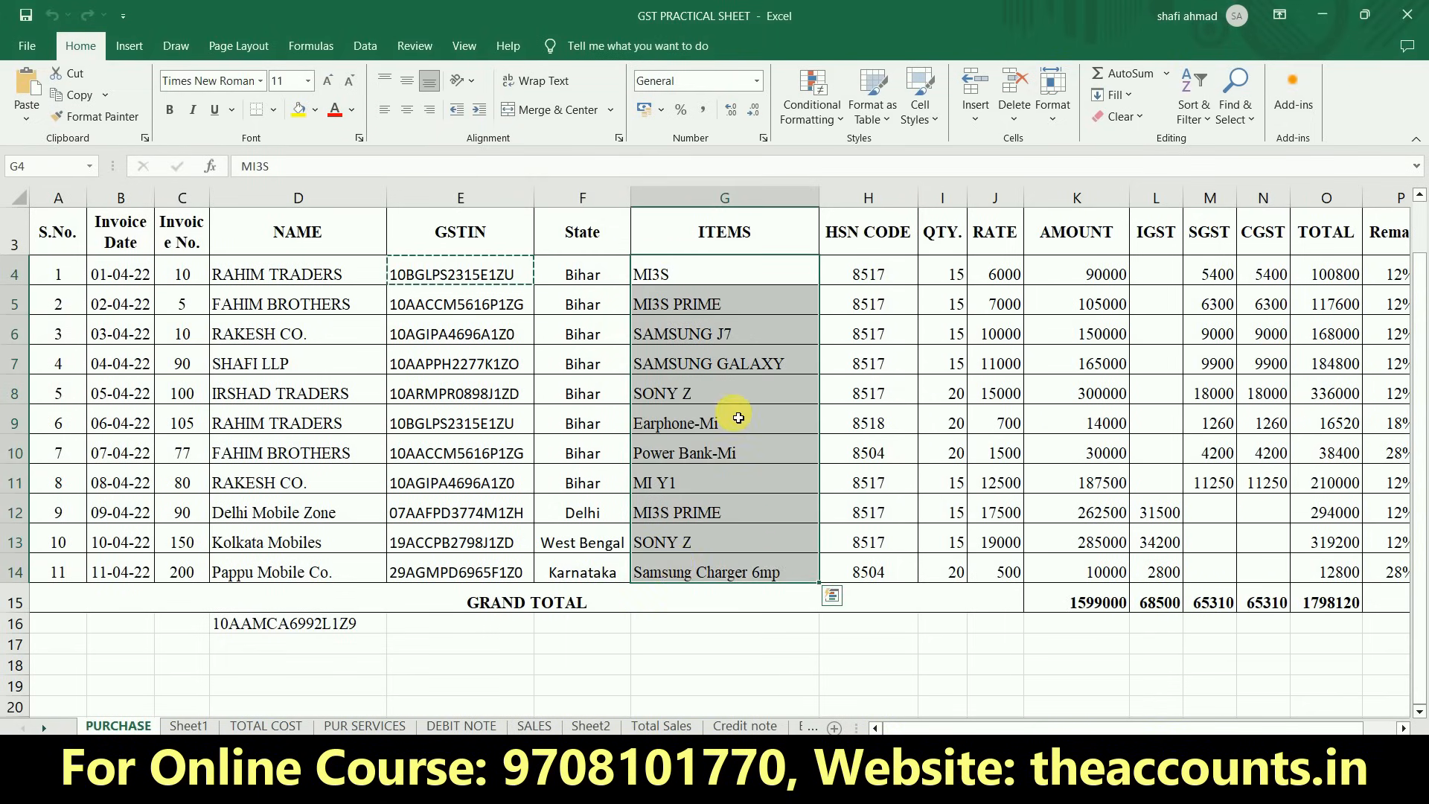
# - Check the item names in G4:G6, then switch to TallyPrime and name the new stock group MI under Primary
pyautogui.click(711, 308)
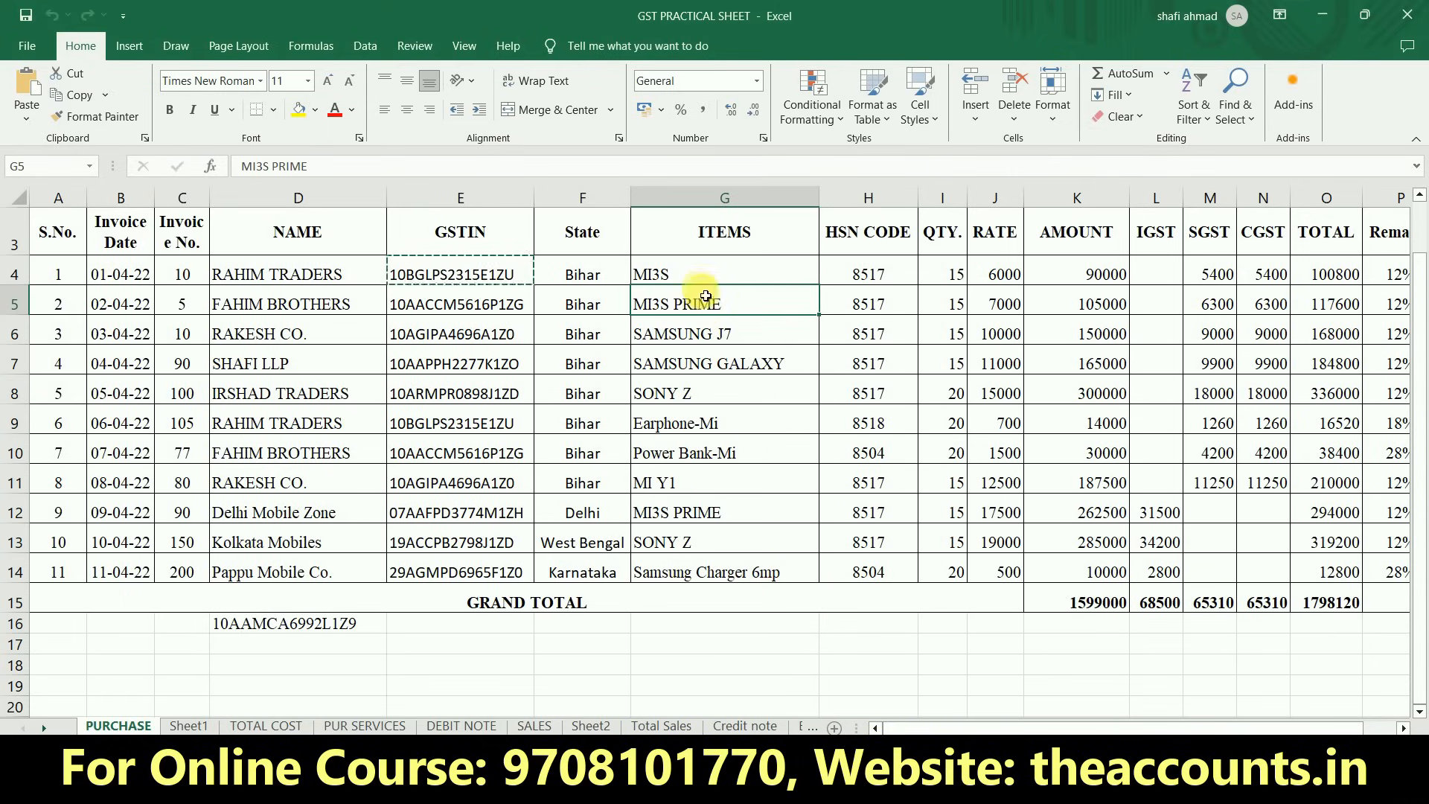
pyautogui.click(702, 273)
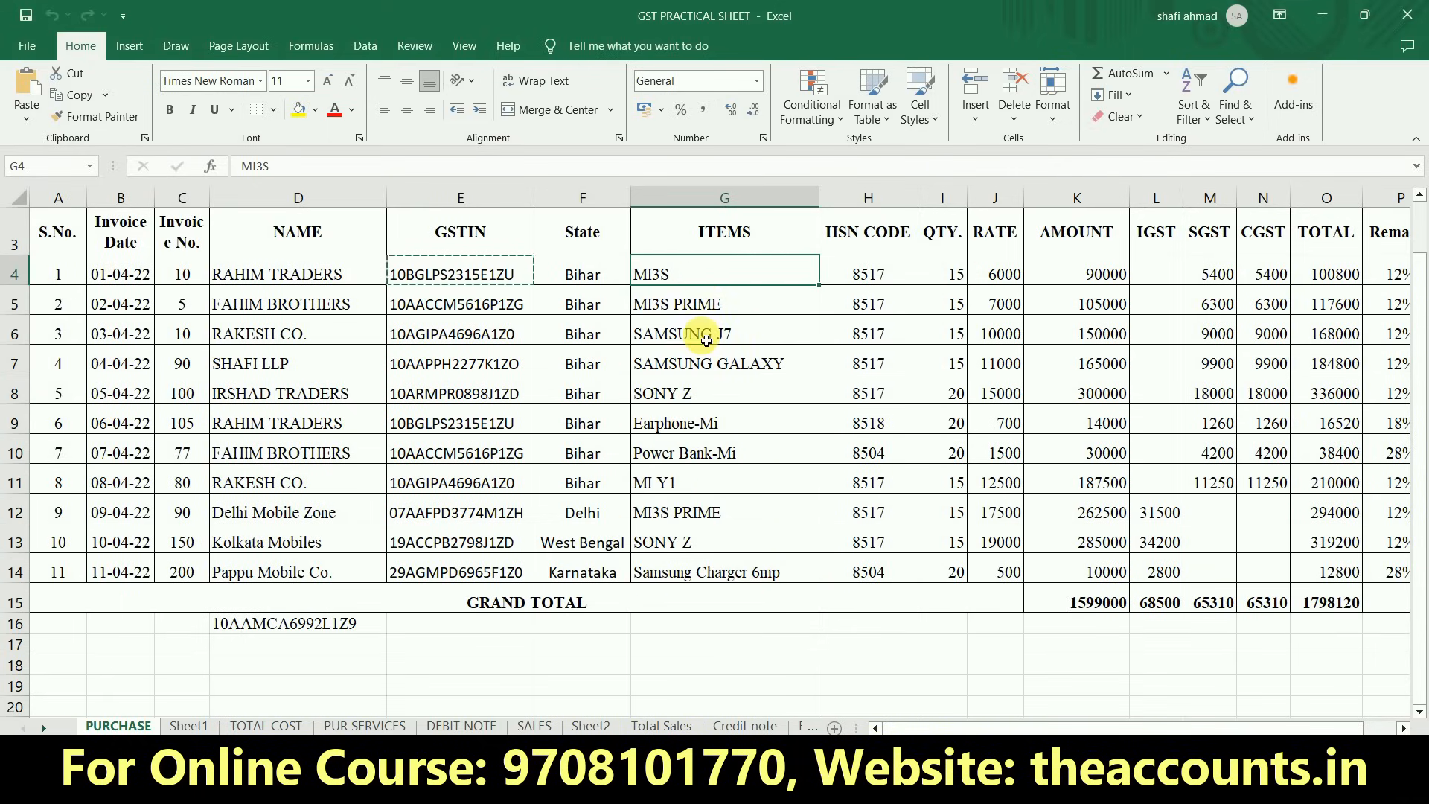
pyautogui.click(706, 335)
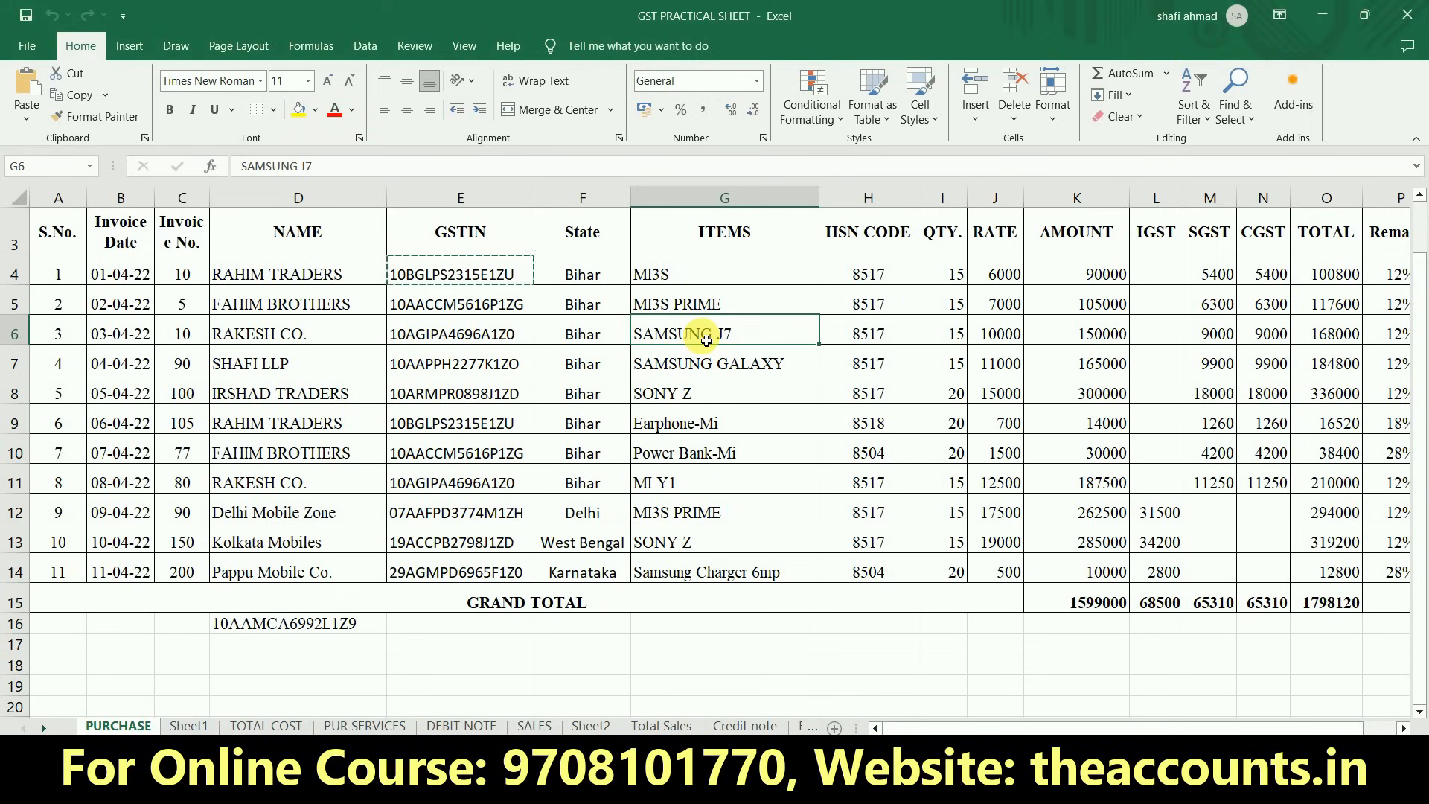
pyautogui.click(703, 281)
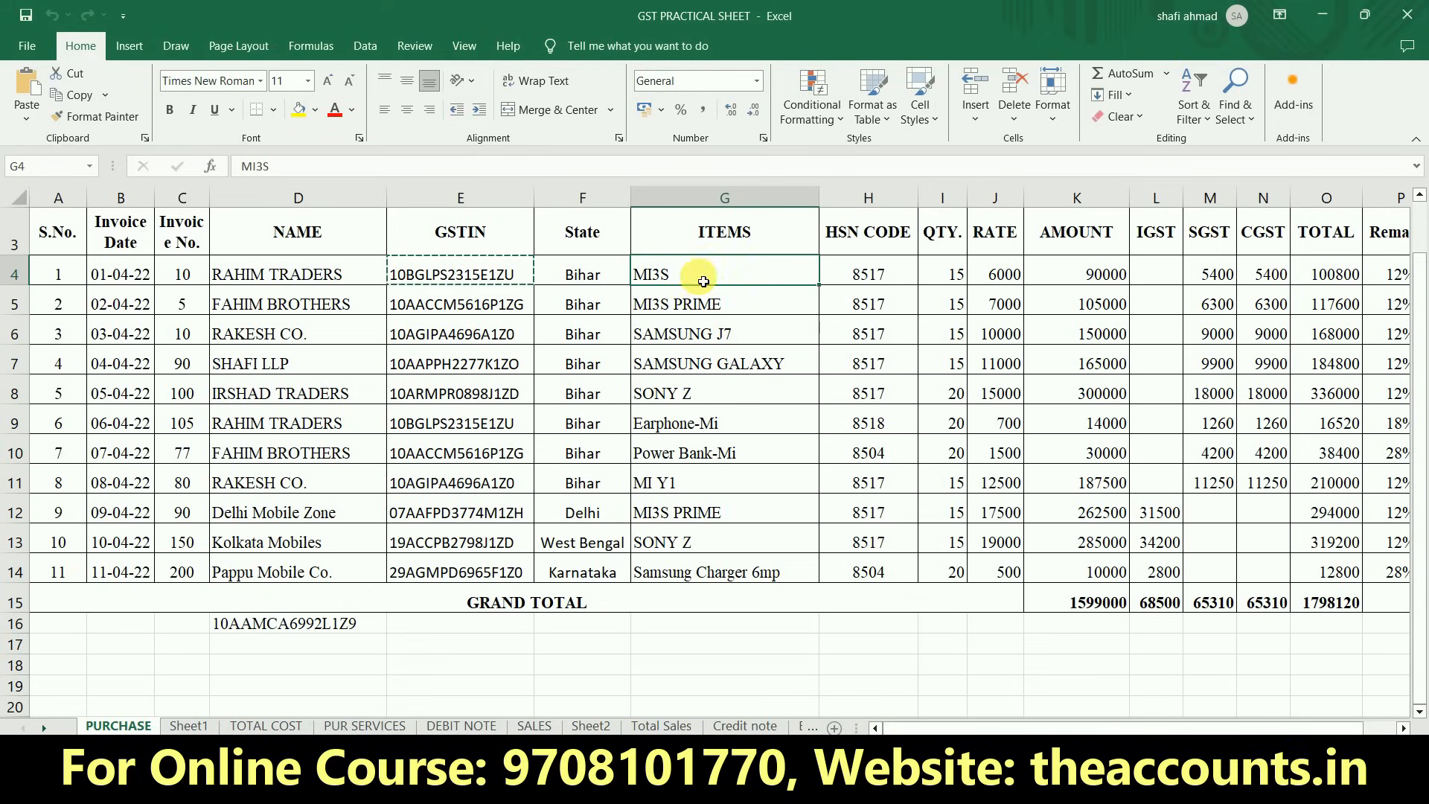
pyautogui.hotkey('alt', 'Tab')
pyautogui.write('MI')
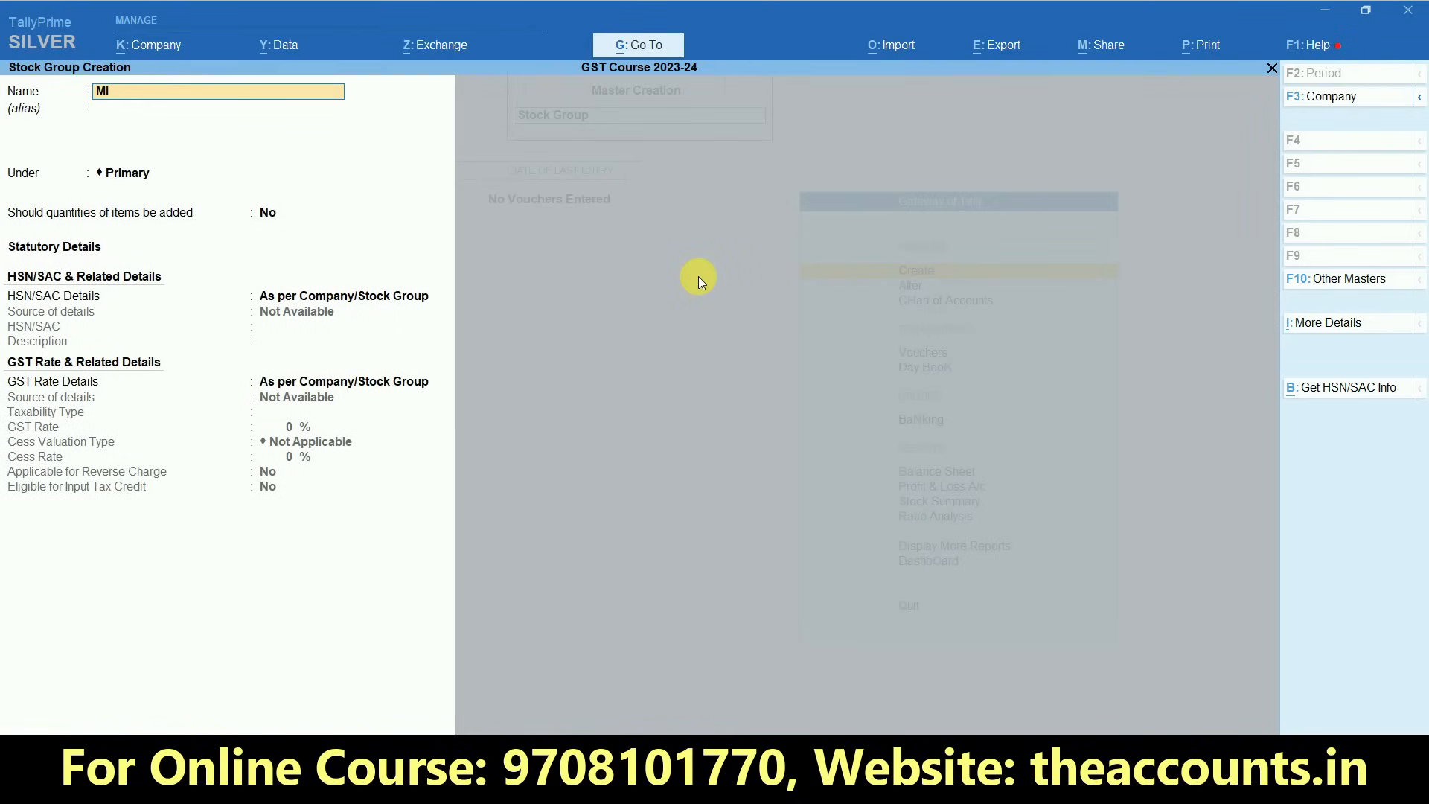
pyautogui.press('Return')
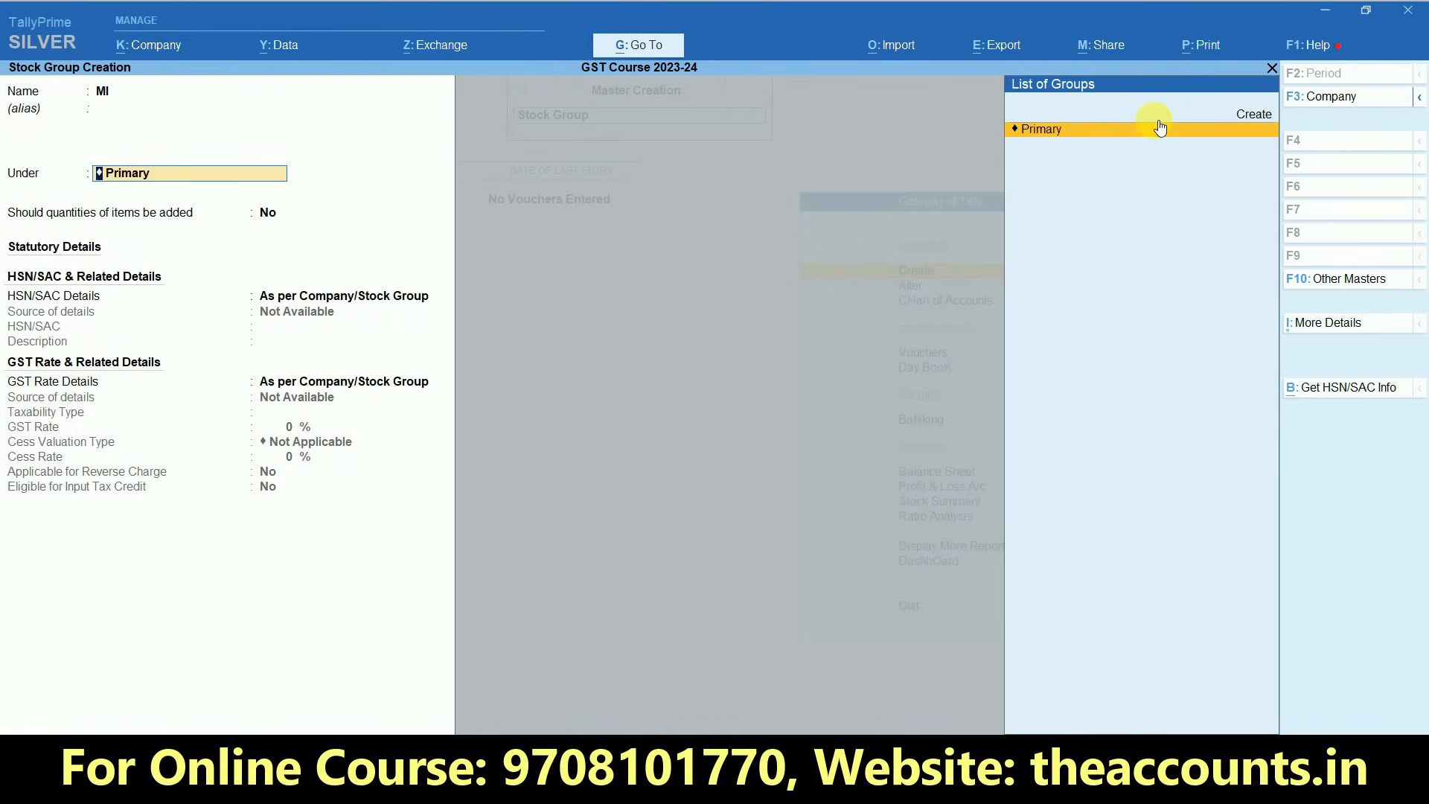
pyautogui.press('Return')
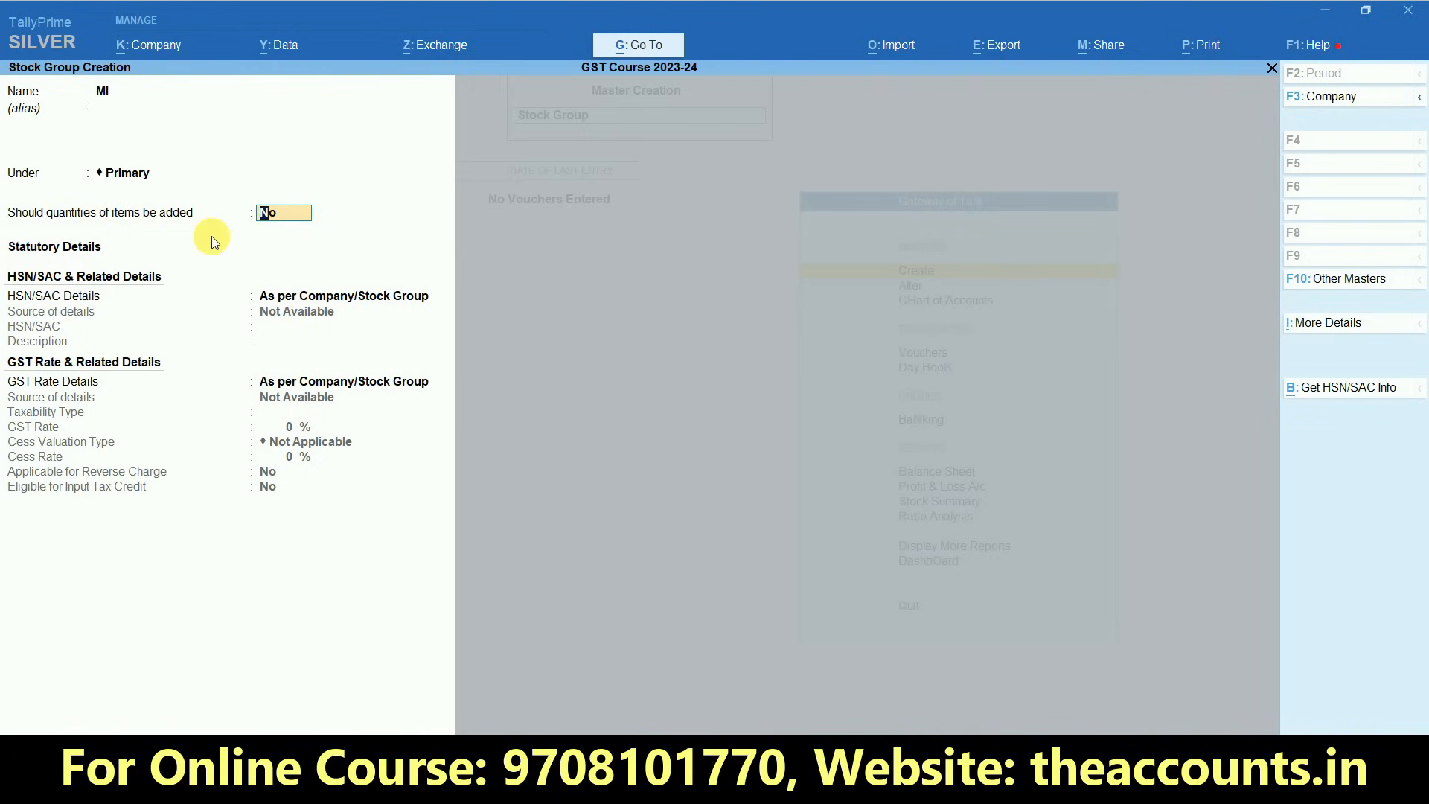
# - Set quantities of items to be added to Yes, keep HSN/SAC and GST rate details As per Company/Stock Group, and save the MI group
pyautogui.write('y')
pyautogui.press('Return')
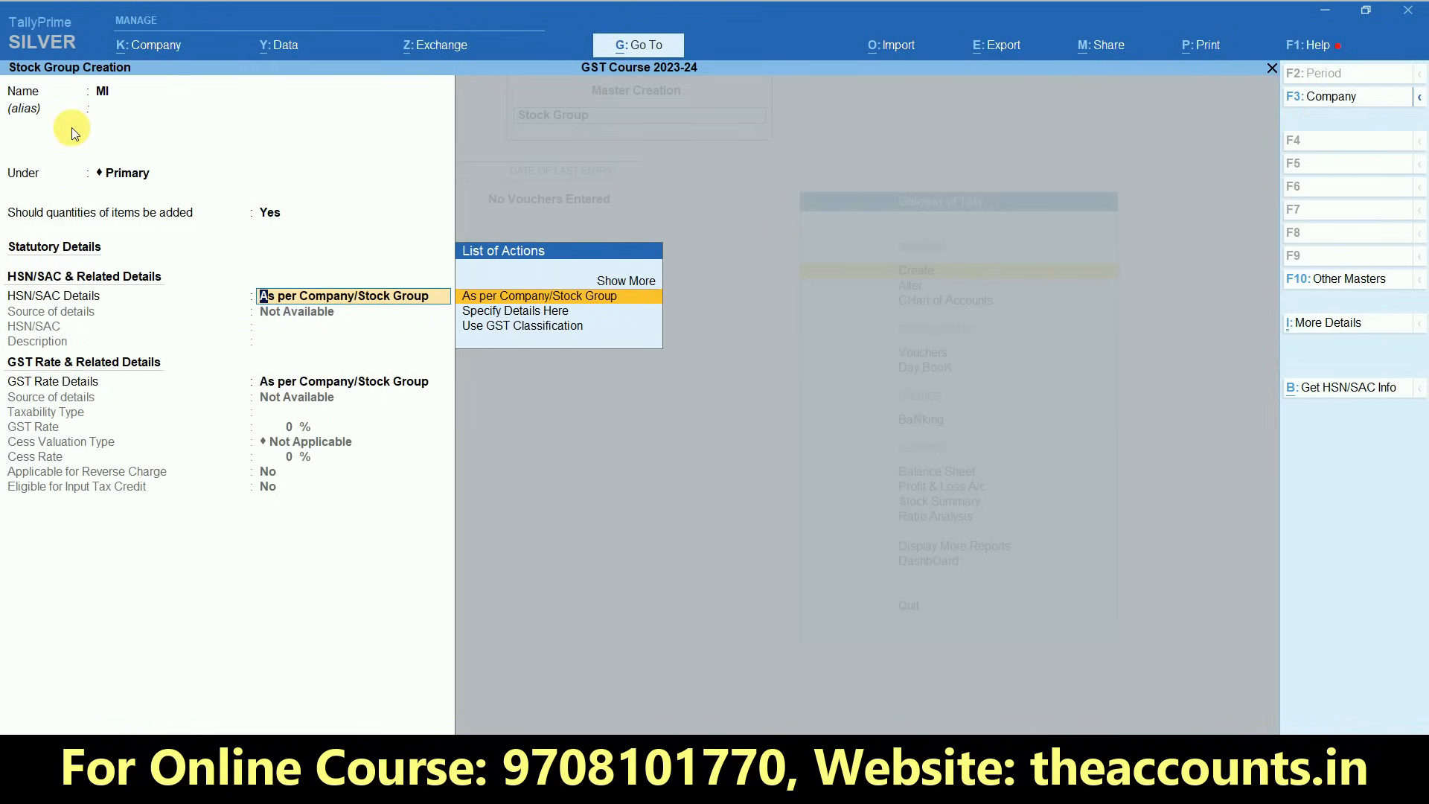
pyautogui.press('Return')
pyautogui.press('Return')
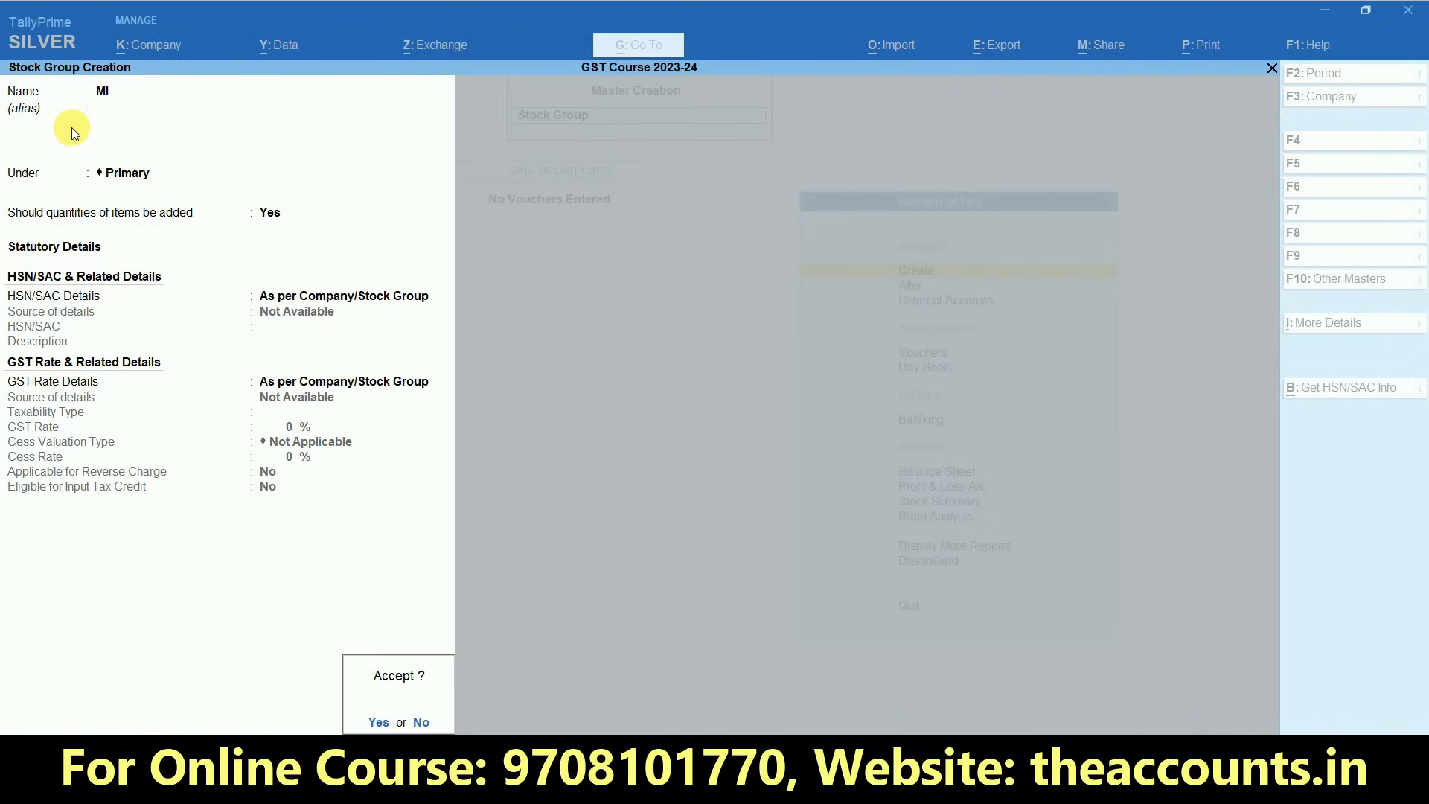
pyautogui.press('Return')
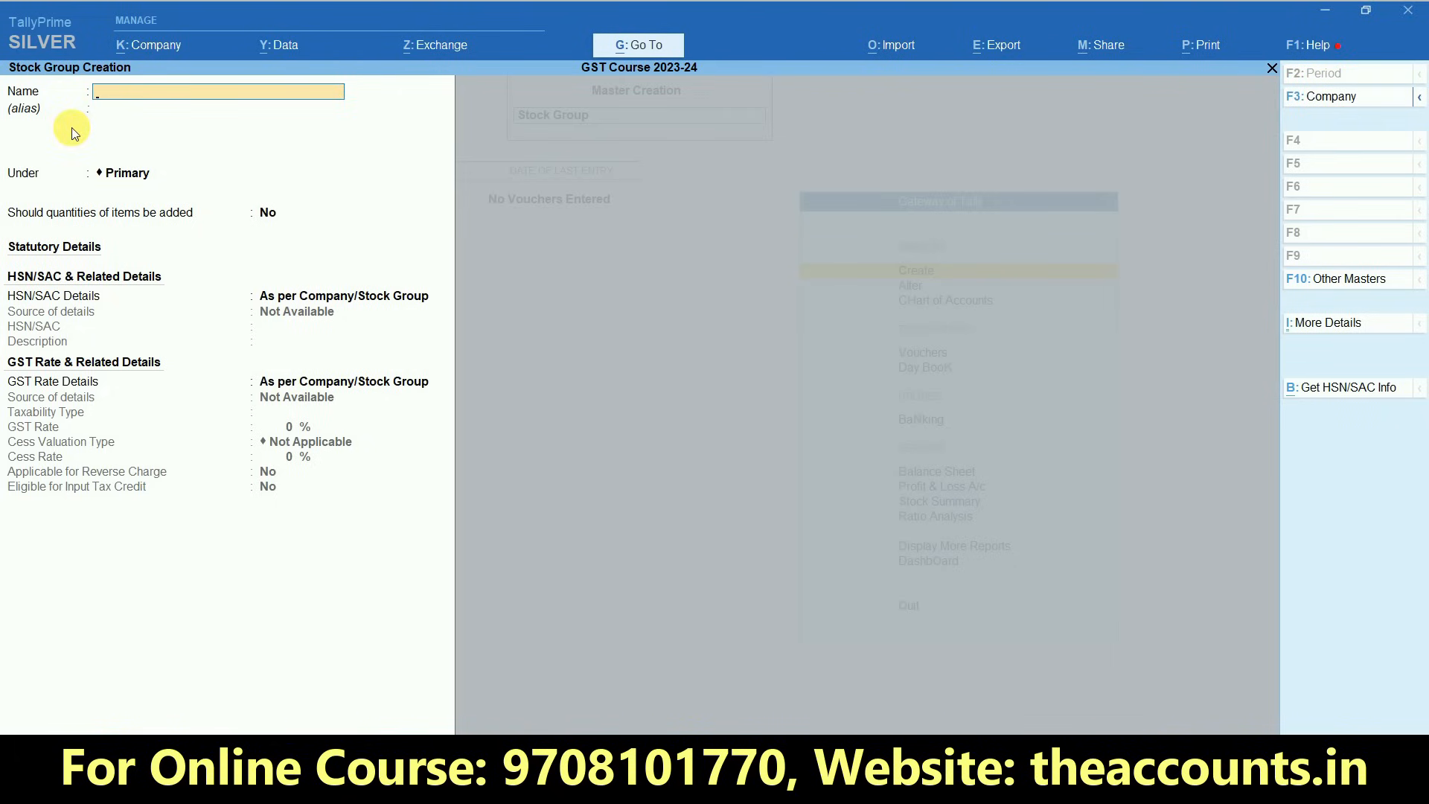
pyautogui.press('Escape')
pyautogui.press('Return')
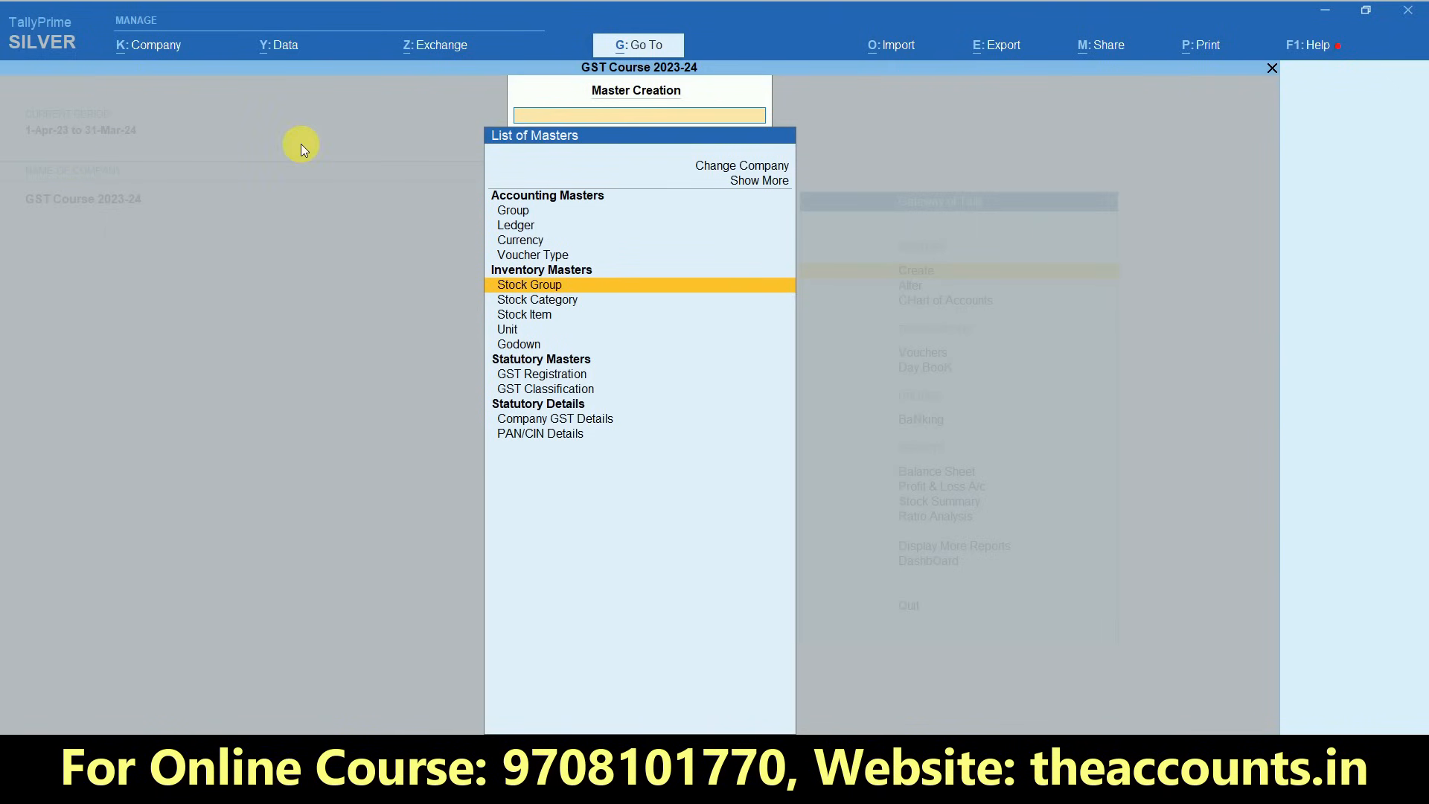
# - Start a new Unit from the inventory masters with the symbol UNT and the formal name UNITS
pyautogui.press('Down')
pyautogui.press('Down')
pyautogui.press('Down')
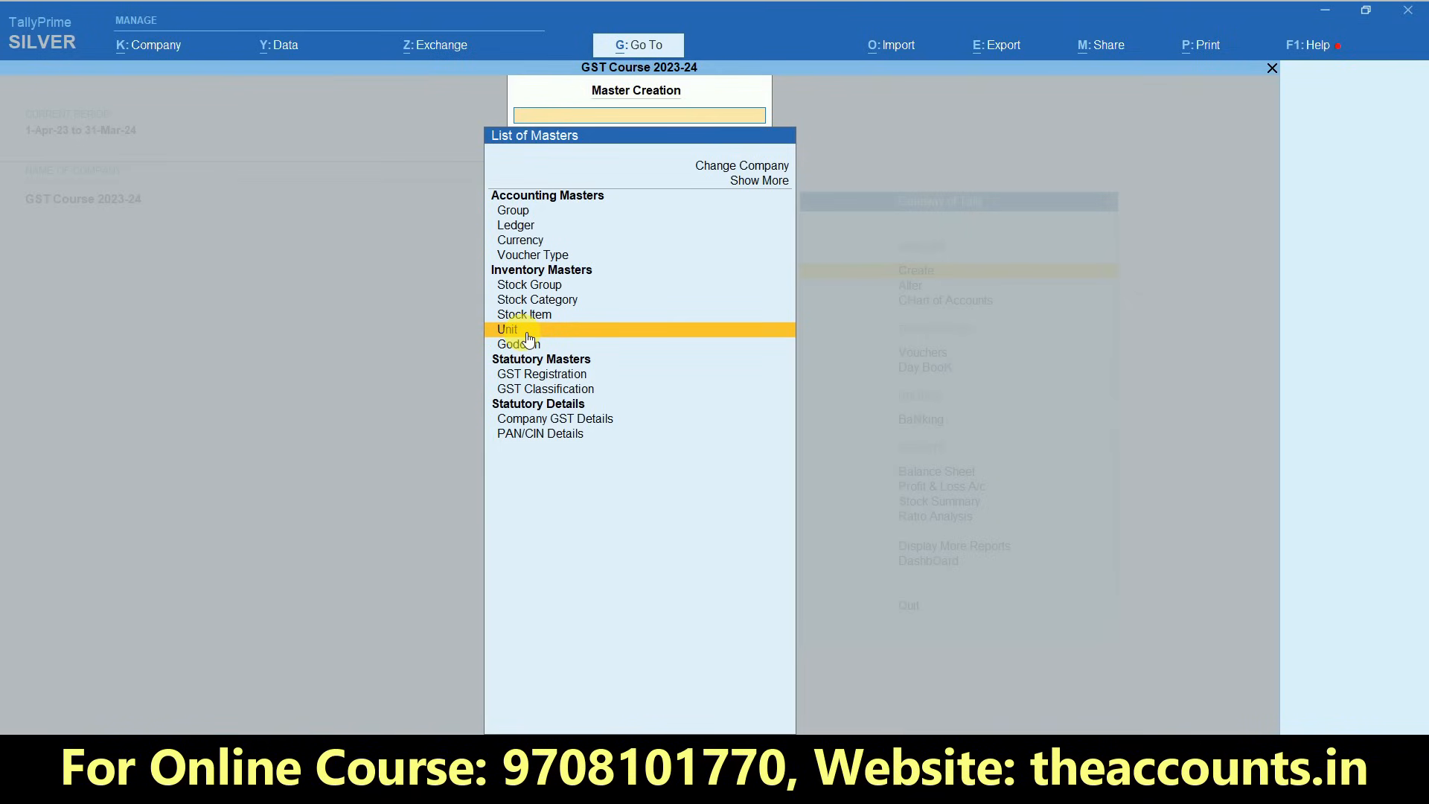
pyautogui.click(524, 332)
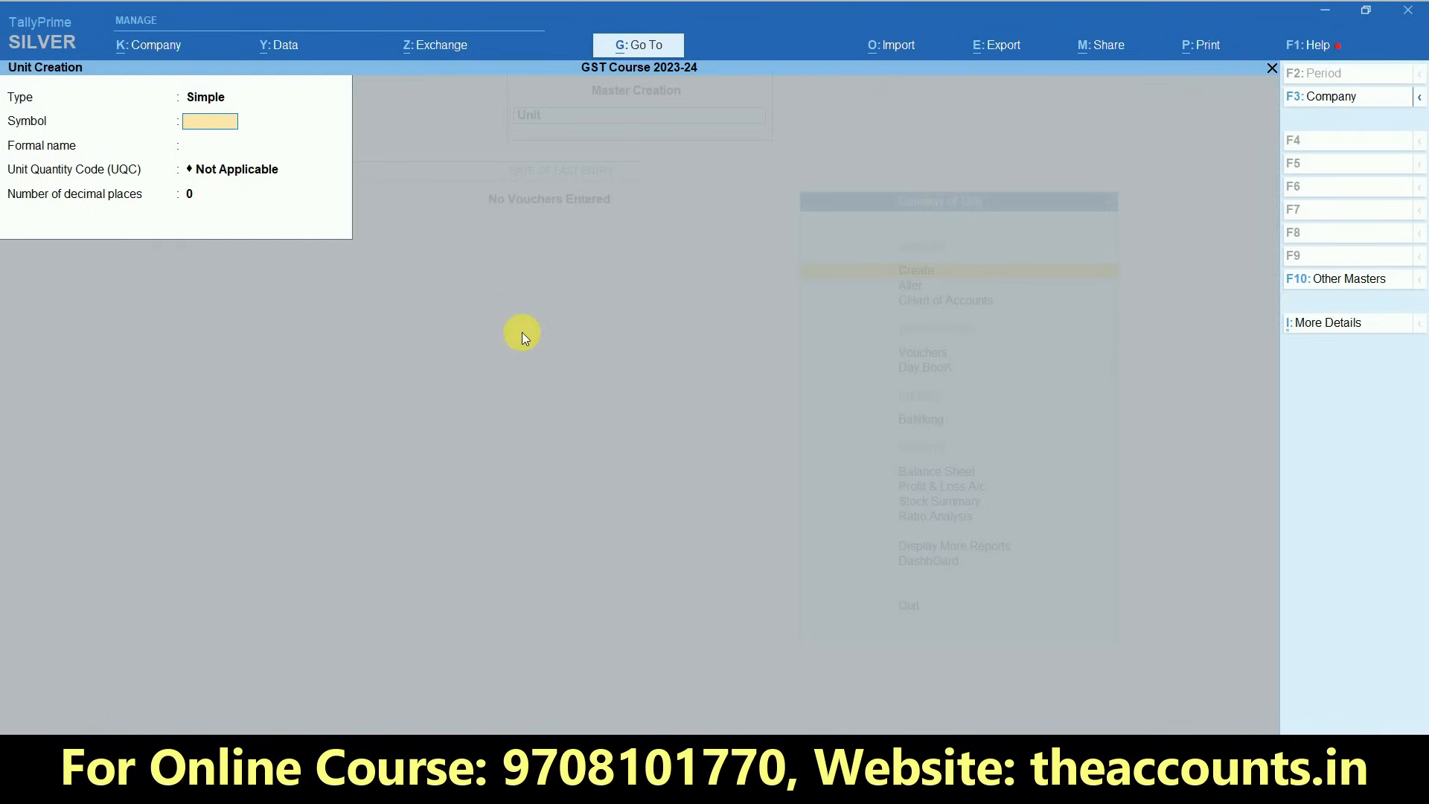
pyautogui.write('u')
pyautogui.press('BackSpace')
pyautogui.write('UNT')
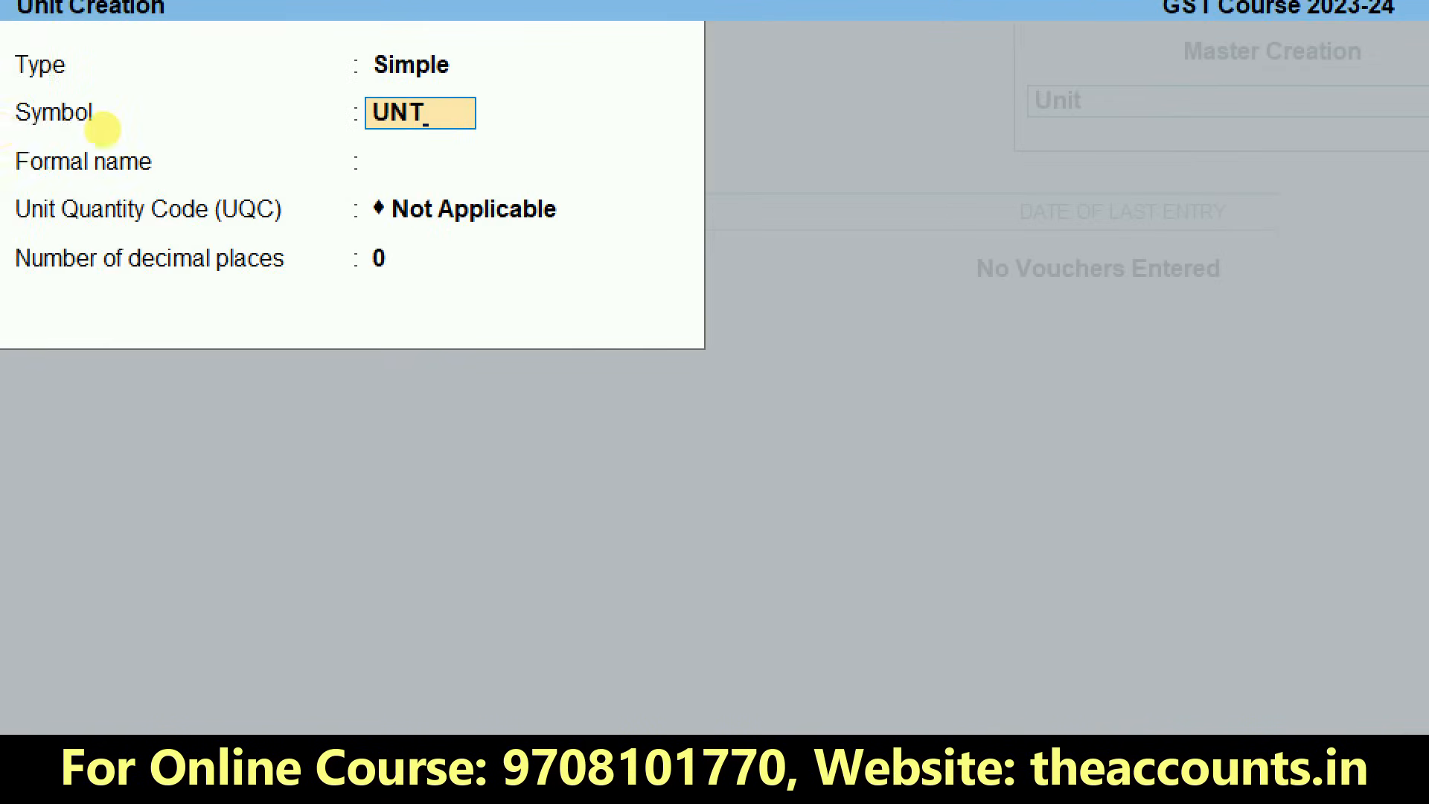
pyautogui.press('Return')
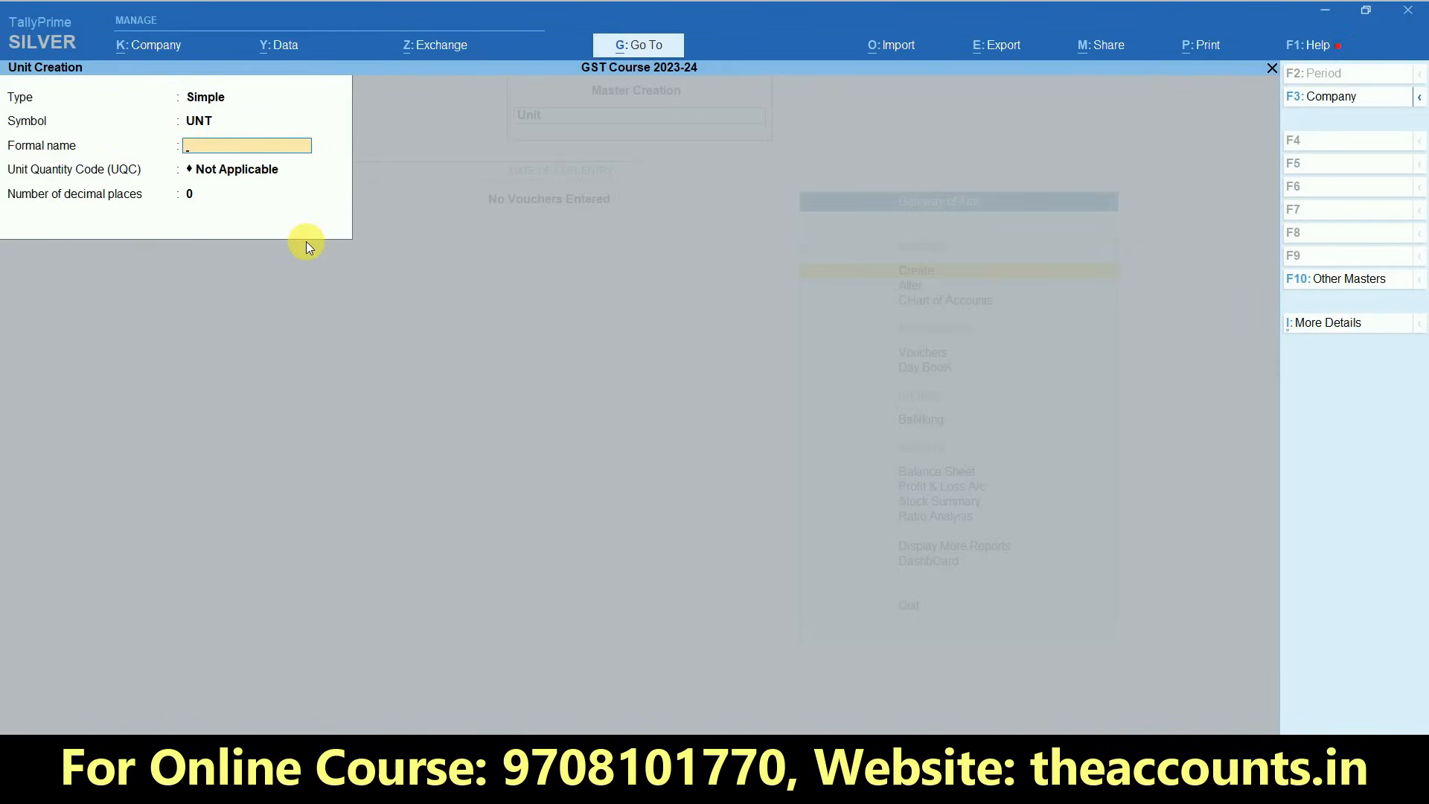
pyautogui.write('UNITS')
pyautogui.press('Return')
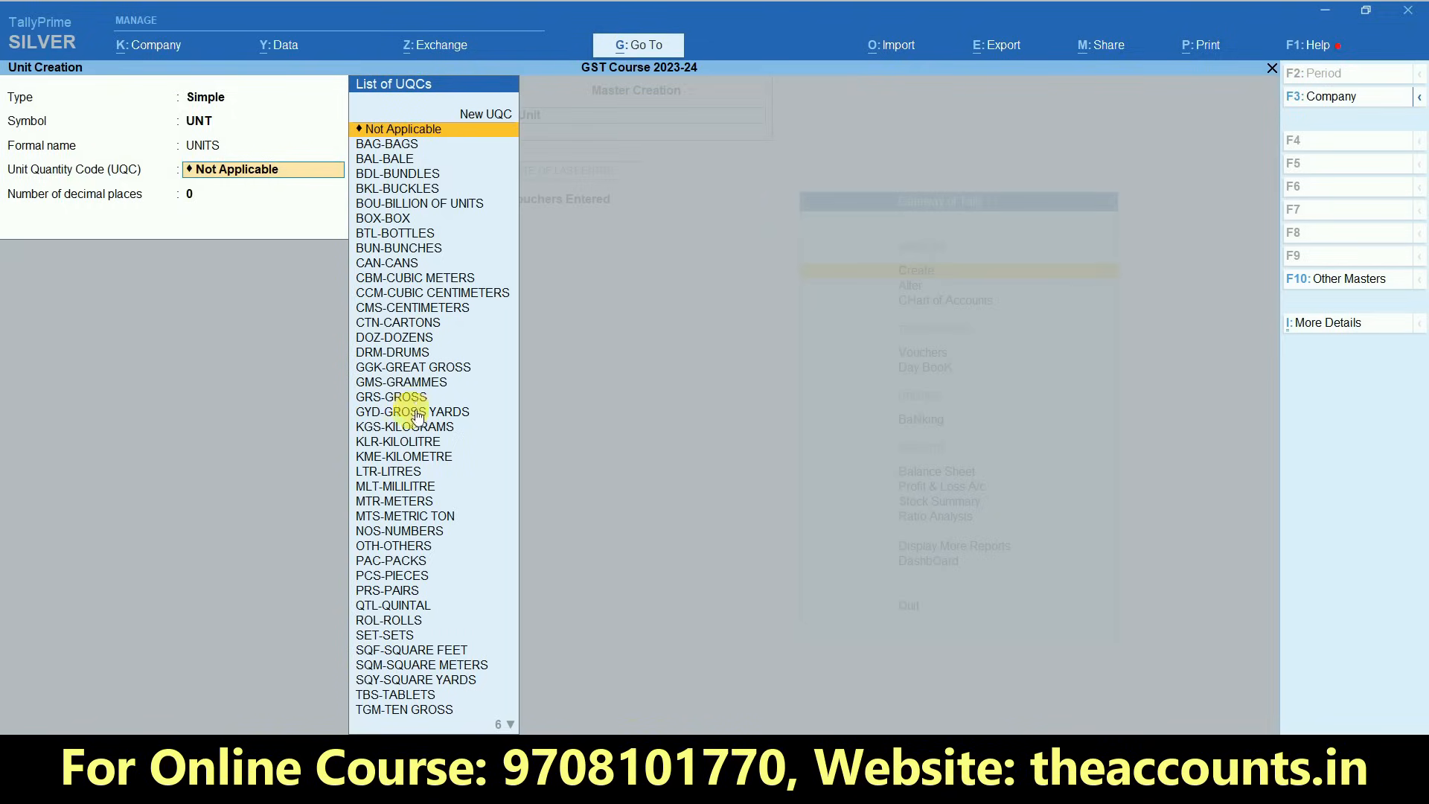
# - Set the unit quantity code to UNT-UNITS, keep 0 decimal places, and save the unit
pyautogui.write('UN')
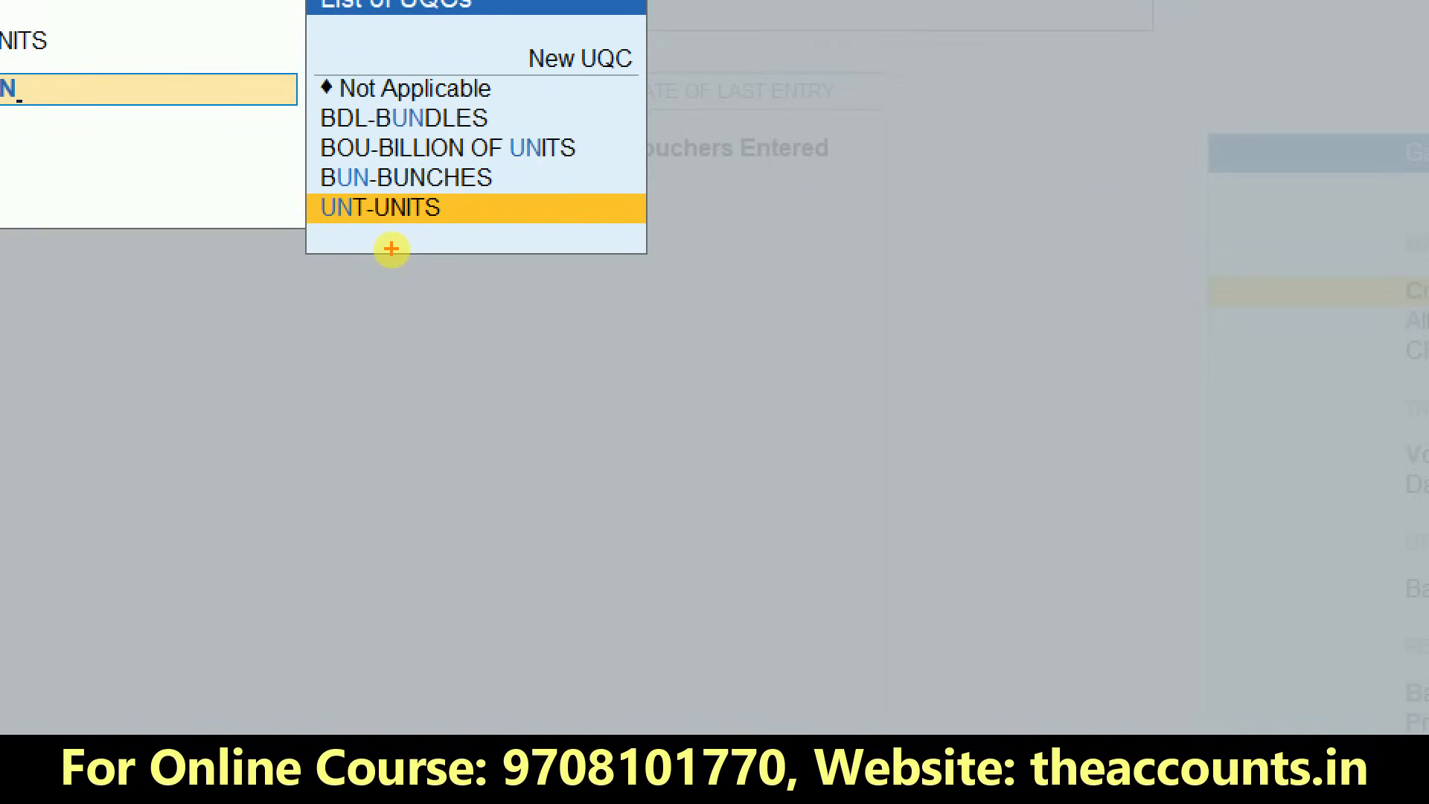
pyautogui.press('Return')
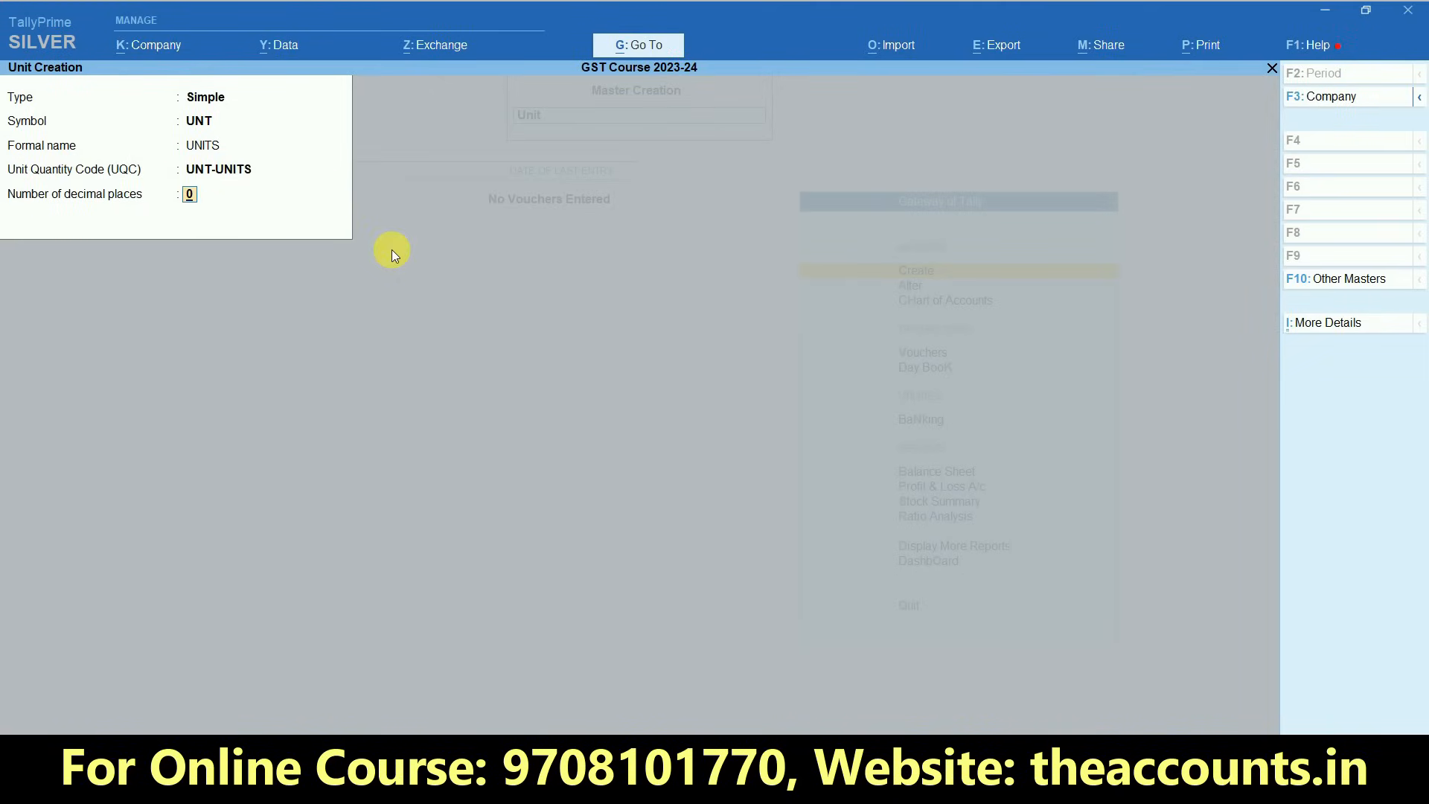
pyautogui.press('ctrl')
pyautogui.press('Return')
pyautogui.press('Return')
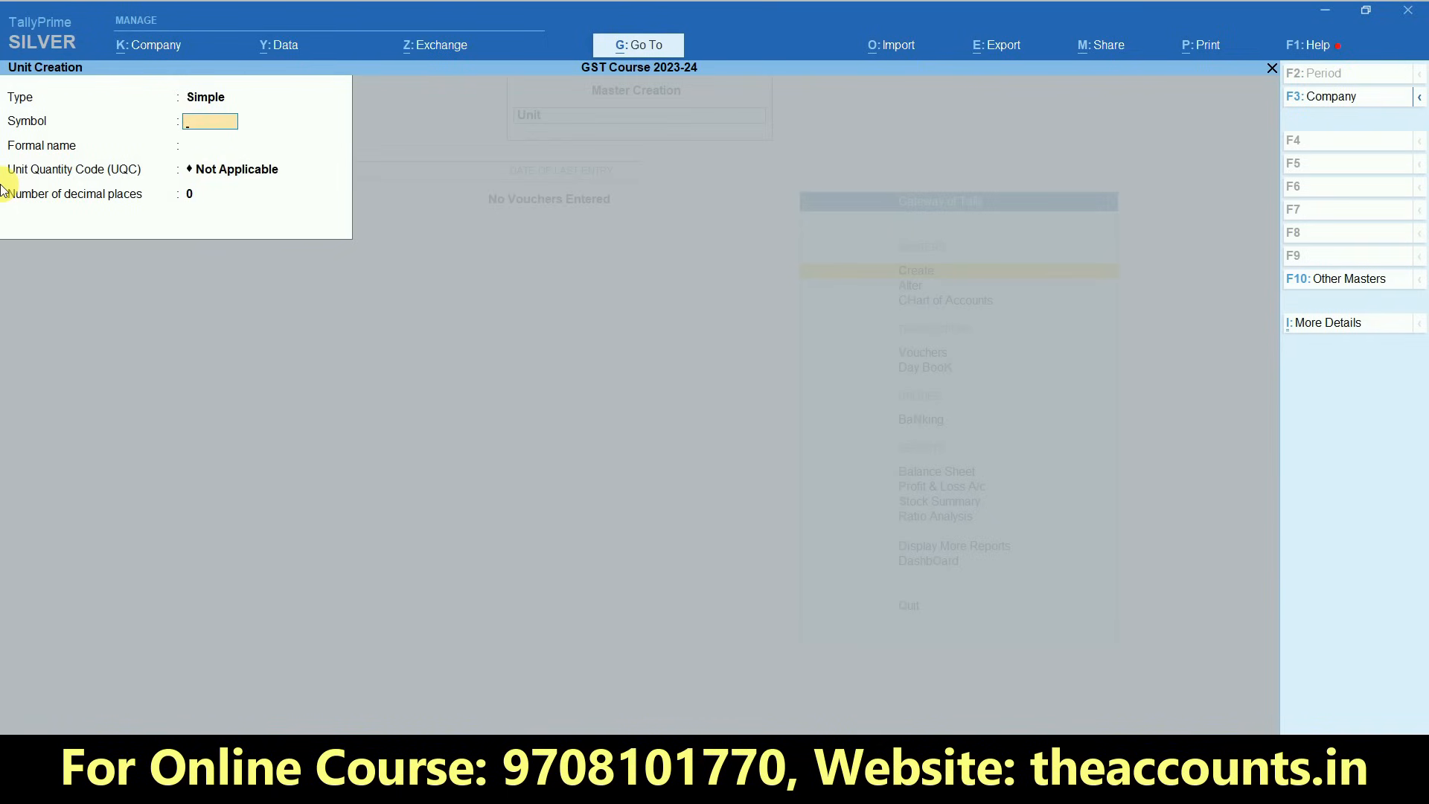
pyautogui.press('Escape')
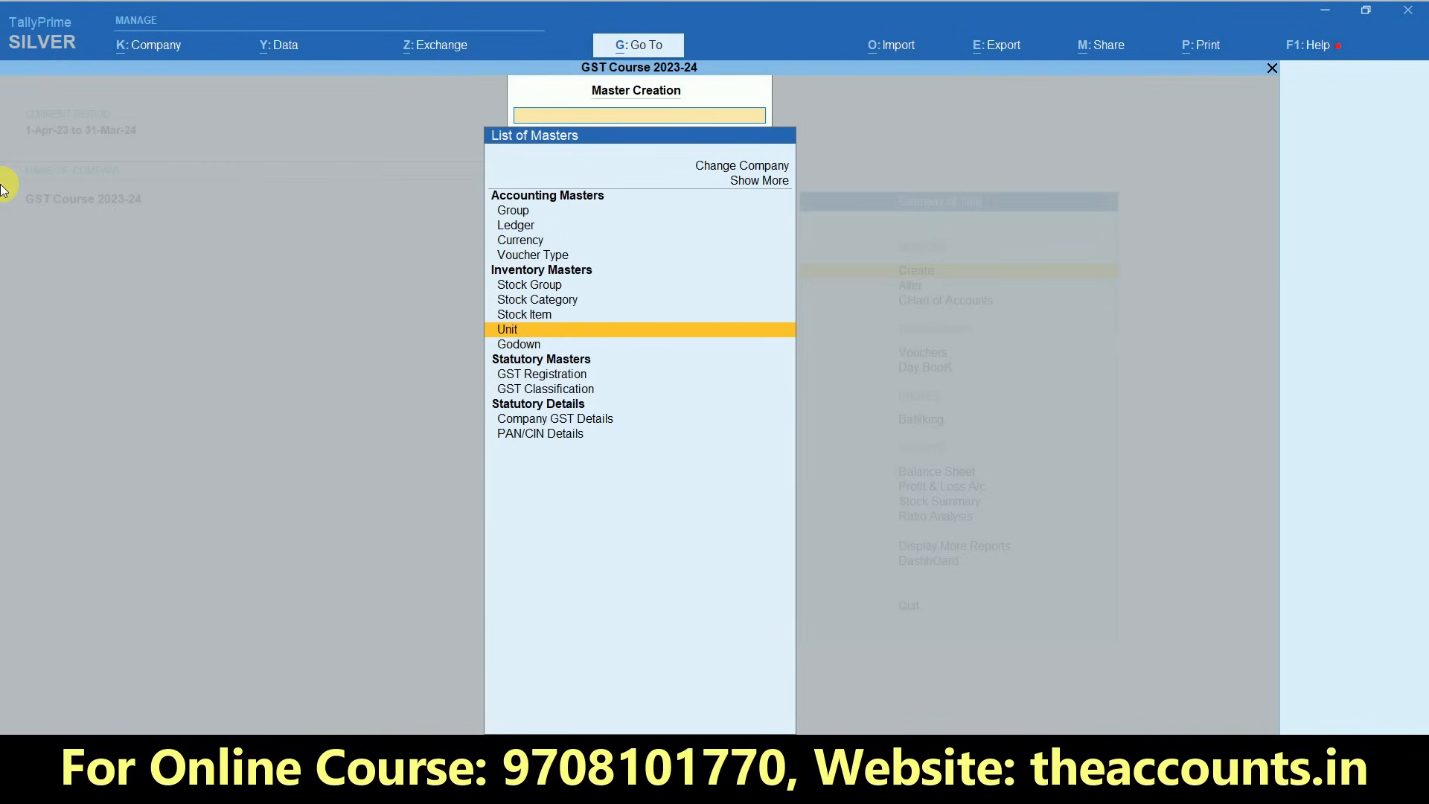
# - Start creating a Stock Item and copy its name, MI3S, from the ITEMS column of the Excel purchase sheet
pyautogui.press('Up')
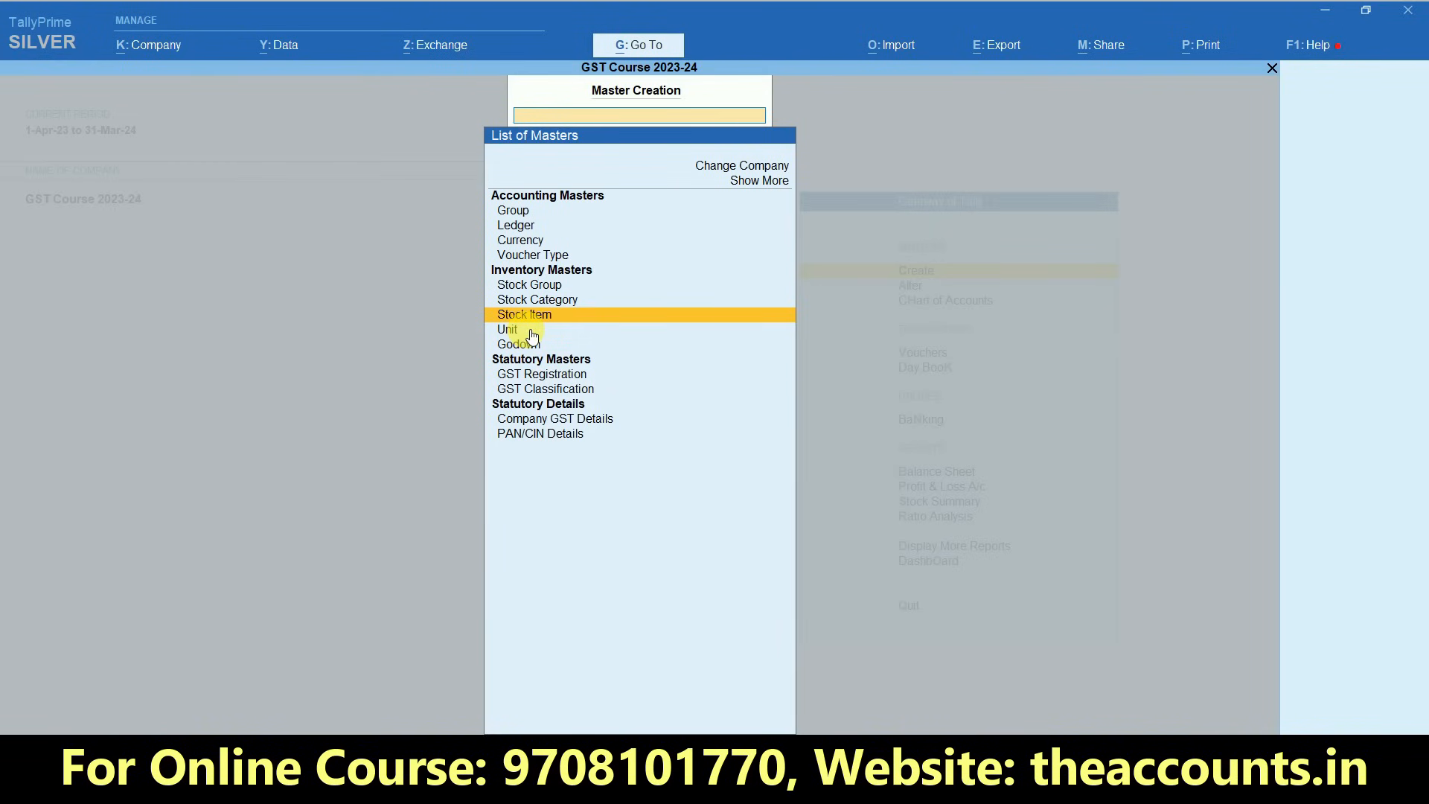
pyautogui.press('Return')
pyautogui.hotkey('alt', 'Tab')
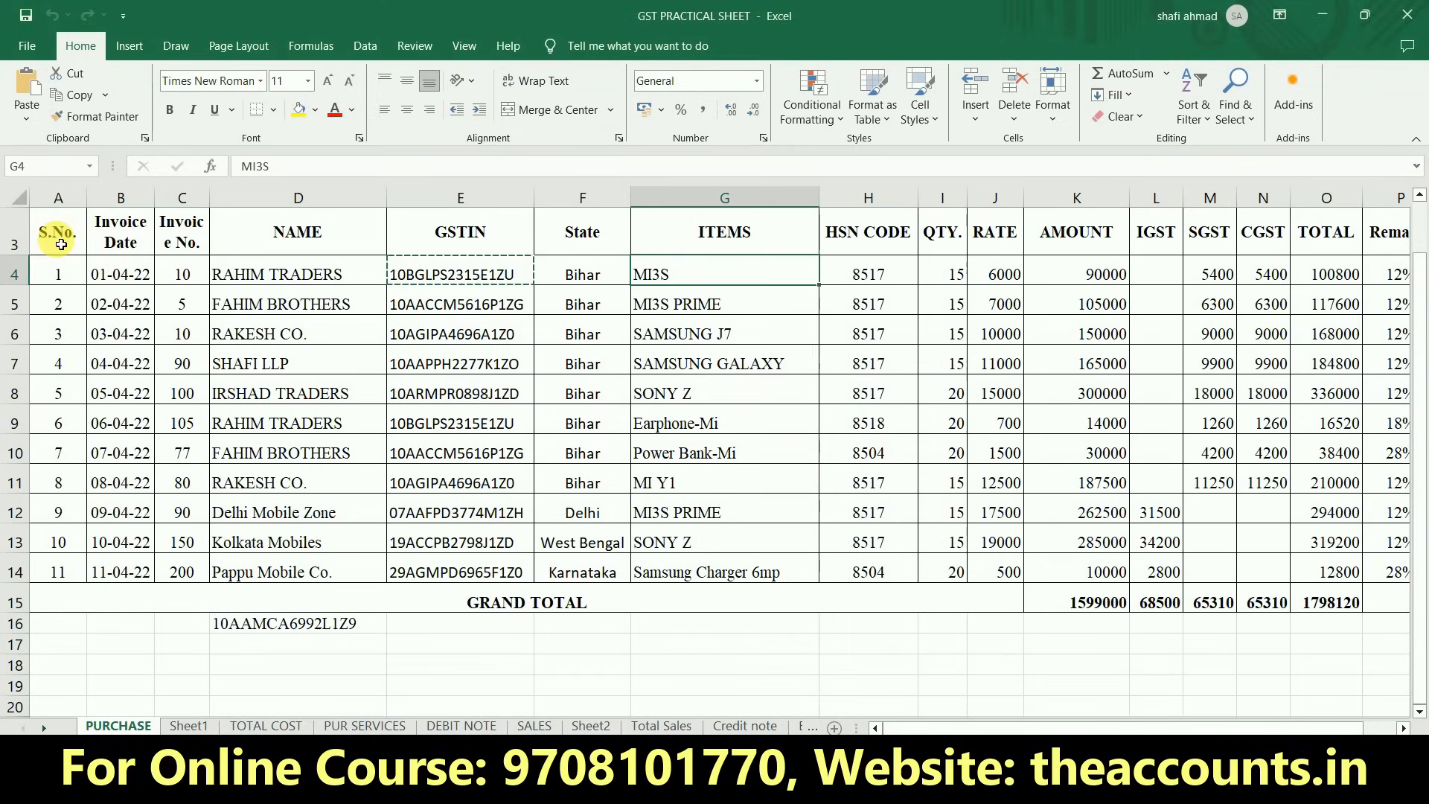
pyautogui.press('Left')
pyautogui.press('Left')
pyautogui.press('Left')
pyautogui.press('Right')
pyautogui.hotkey('ctrl', 'c')
pyautogui.hotkey('alt', 'Tab')
pyautogui.hotkey('ctrl', 'v')
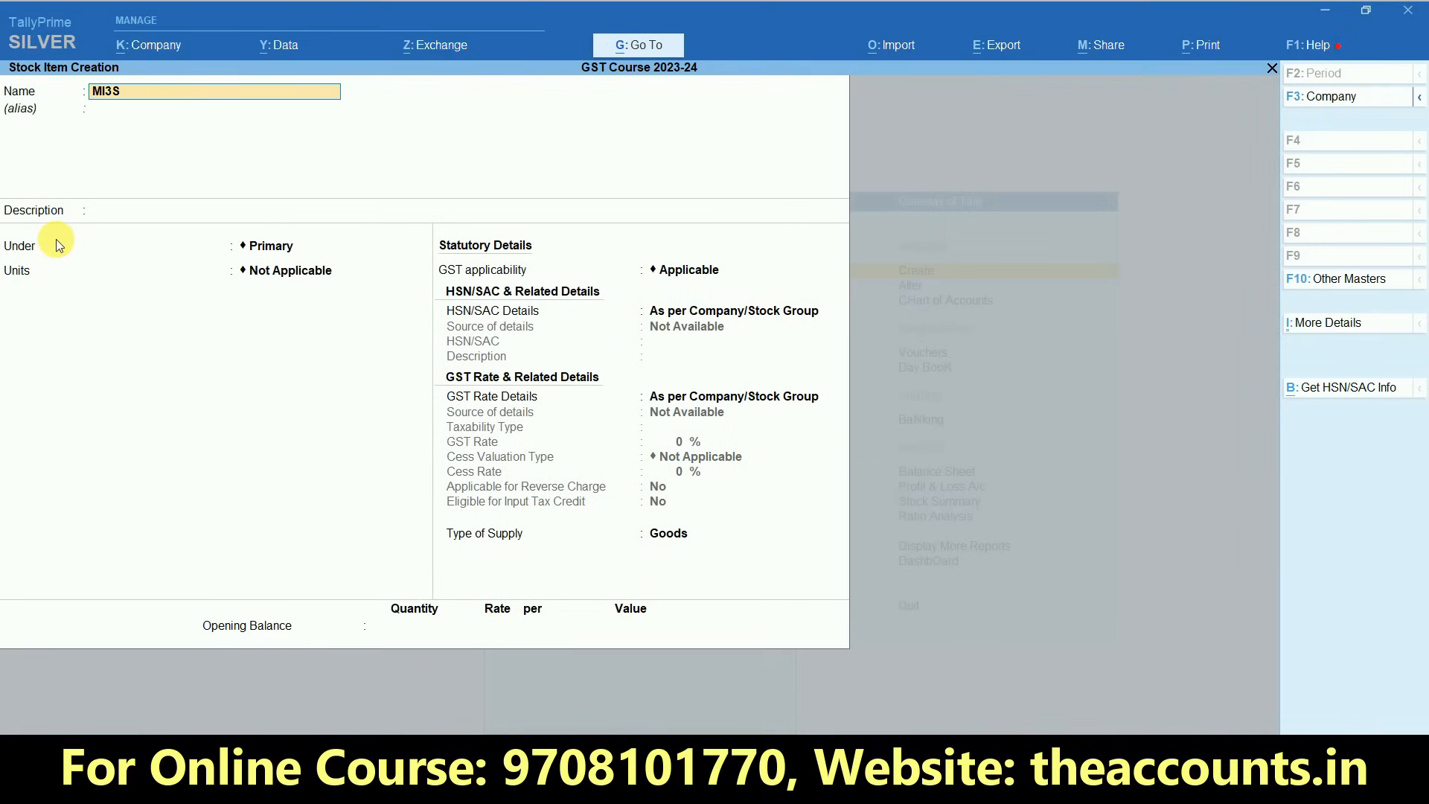
# - Enter "4 X 64, 5000 MH," as the stock item's description
pyautogui.press('Return')
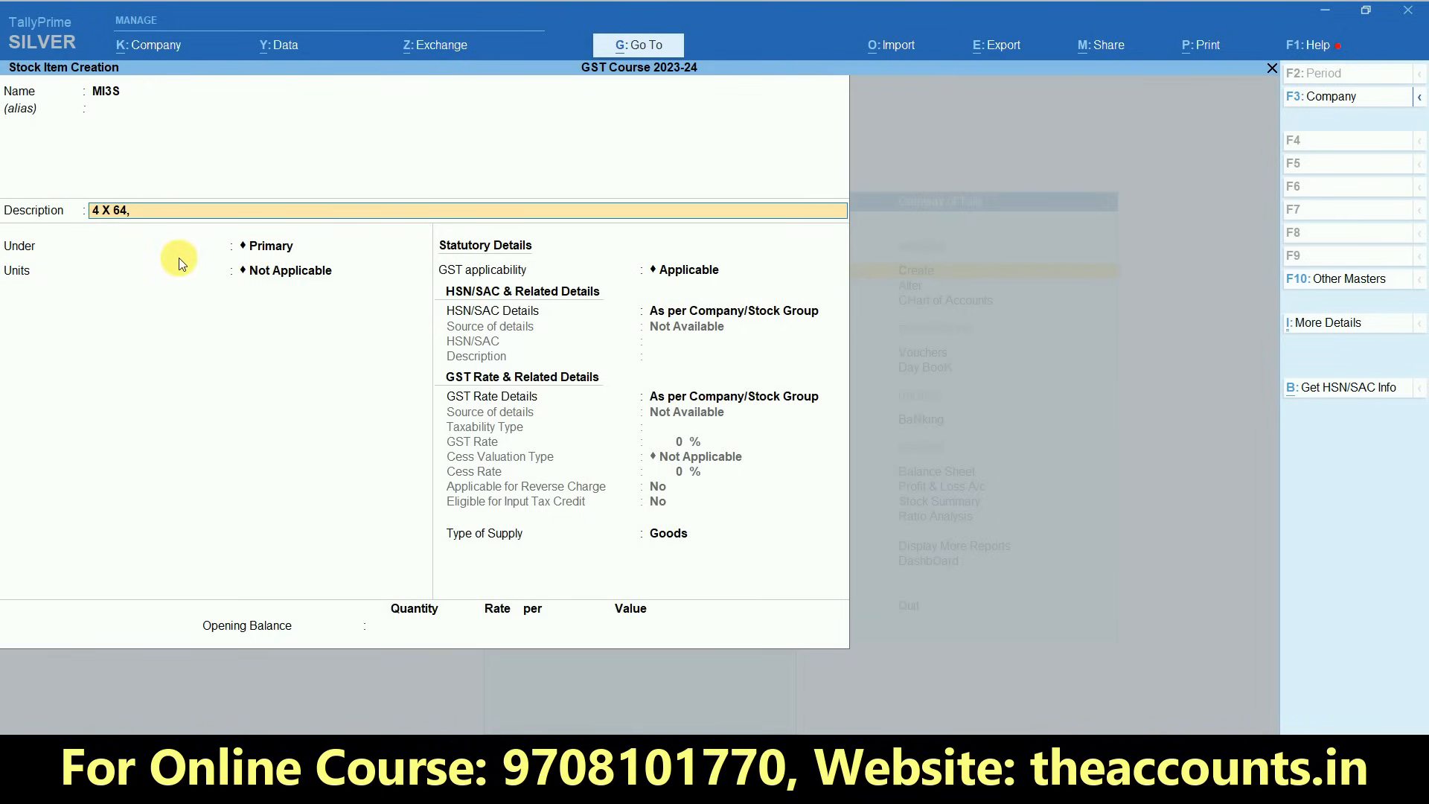
pyautogui.write('5000 MH')
# - Check the Provide Descriptions for Stock Items option in the stock item configuration and return to the item
pyautogui.press('F12')
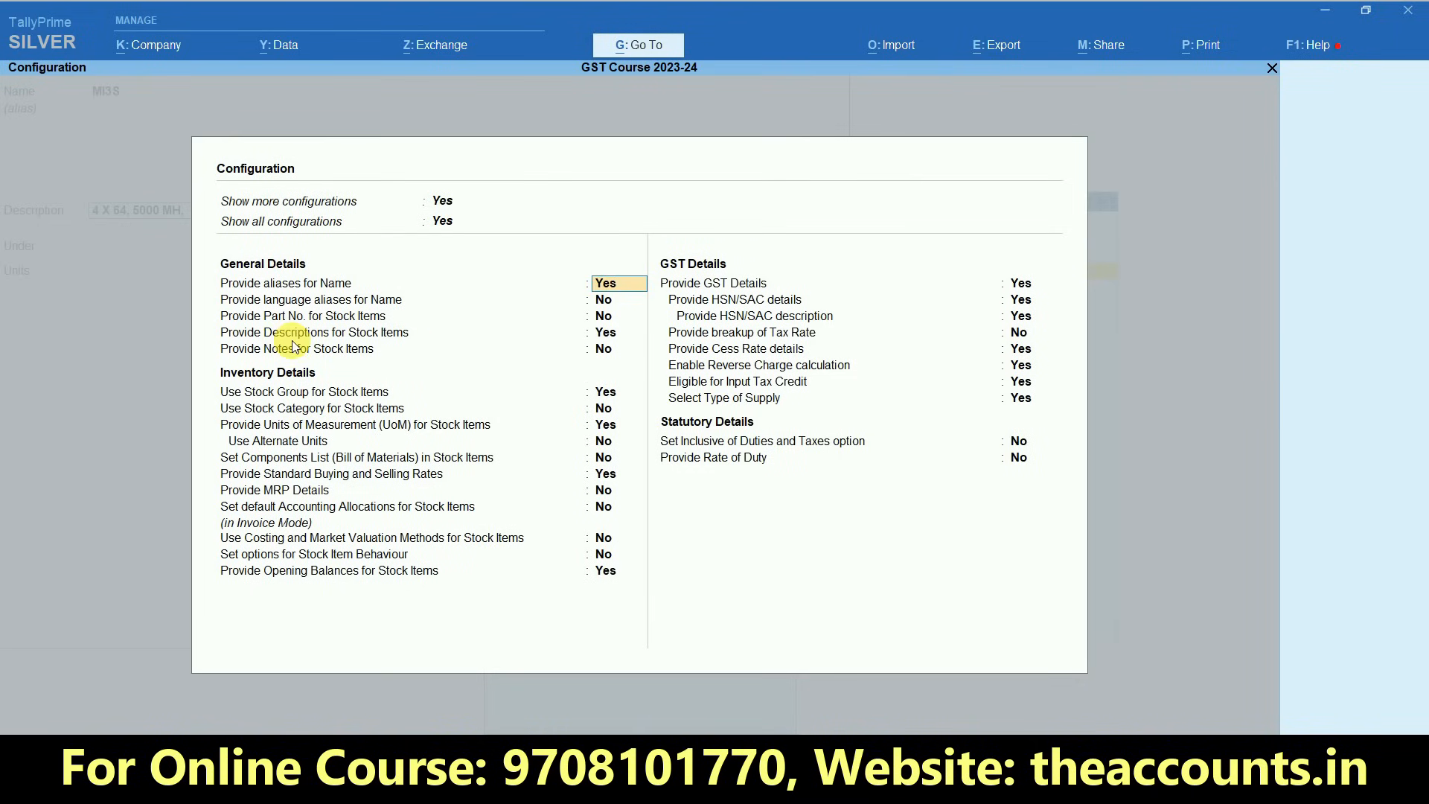
pyautogui.press('Return')
pyautogui.press('Return')
pyautogui.press('Return')
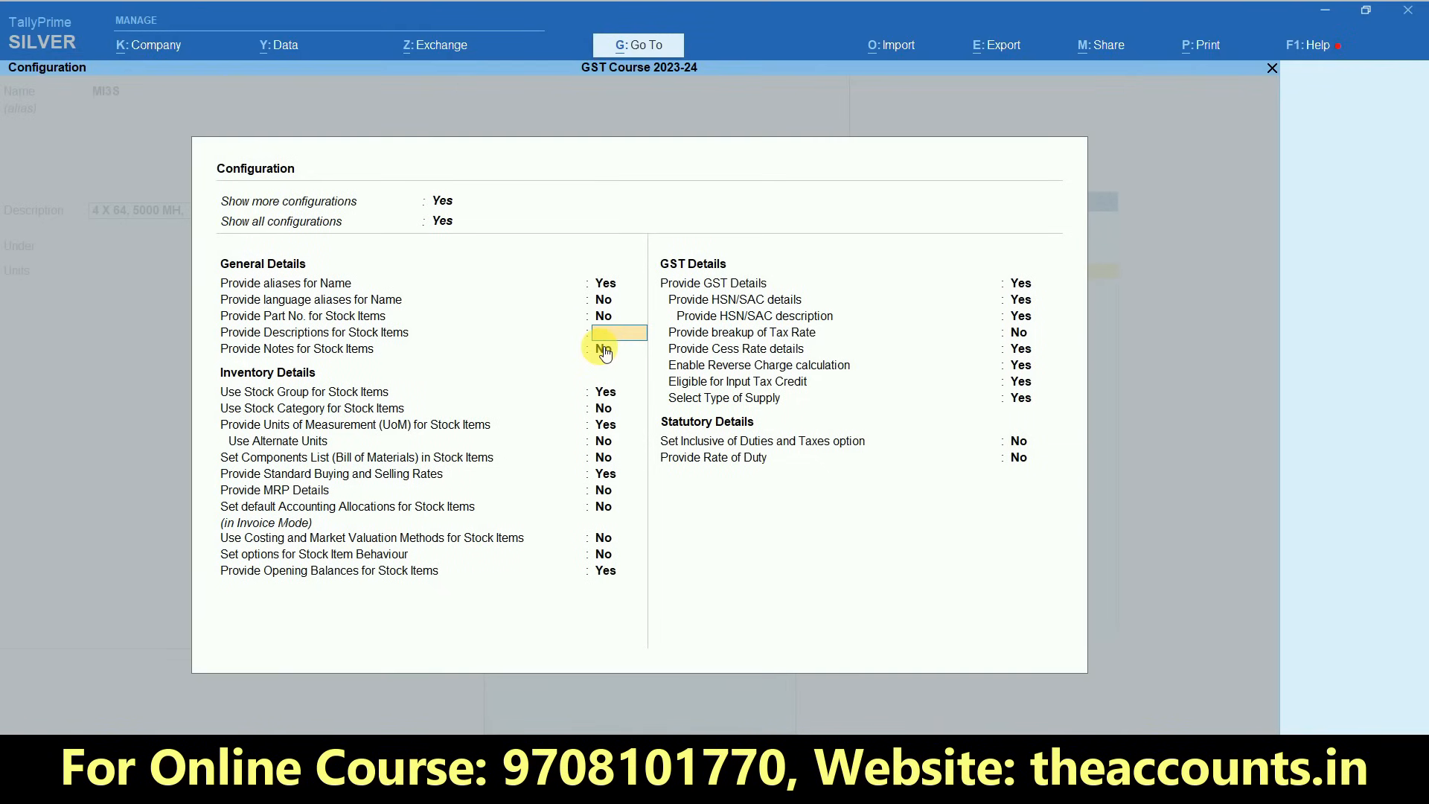
pyautogui.hotkey('ctrl', 'a')
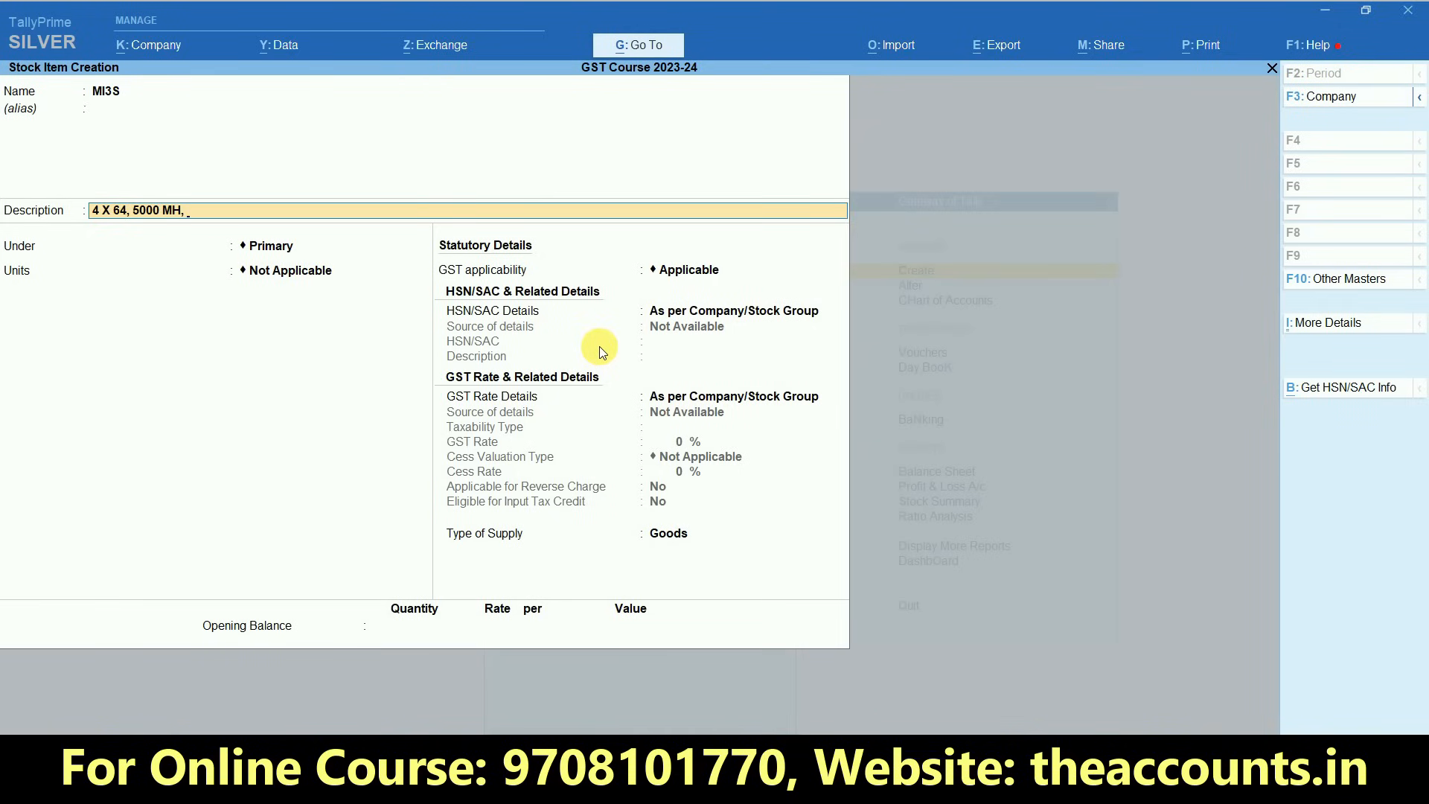
# - Place the item under the MI group with unit UNT, keeping standard rates at No and GST applicability at Applicable
pyautogui.press('Return')
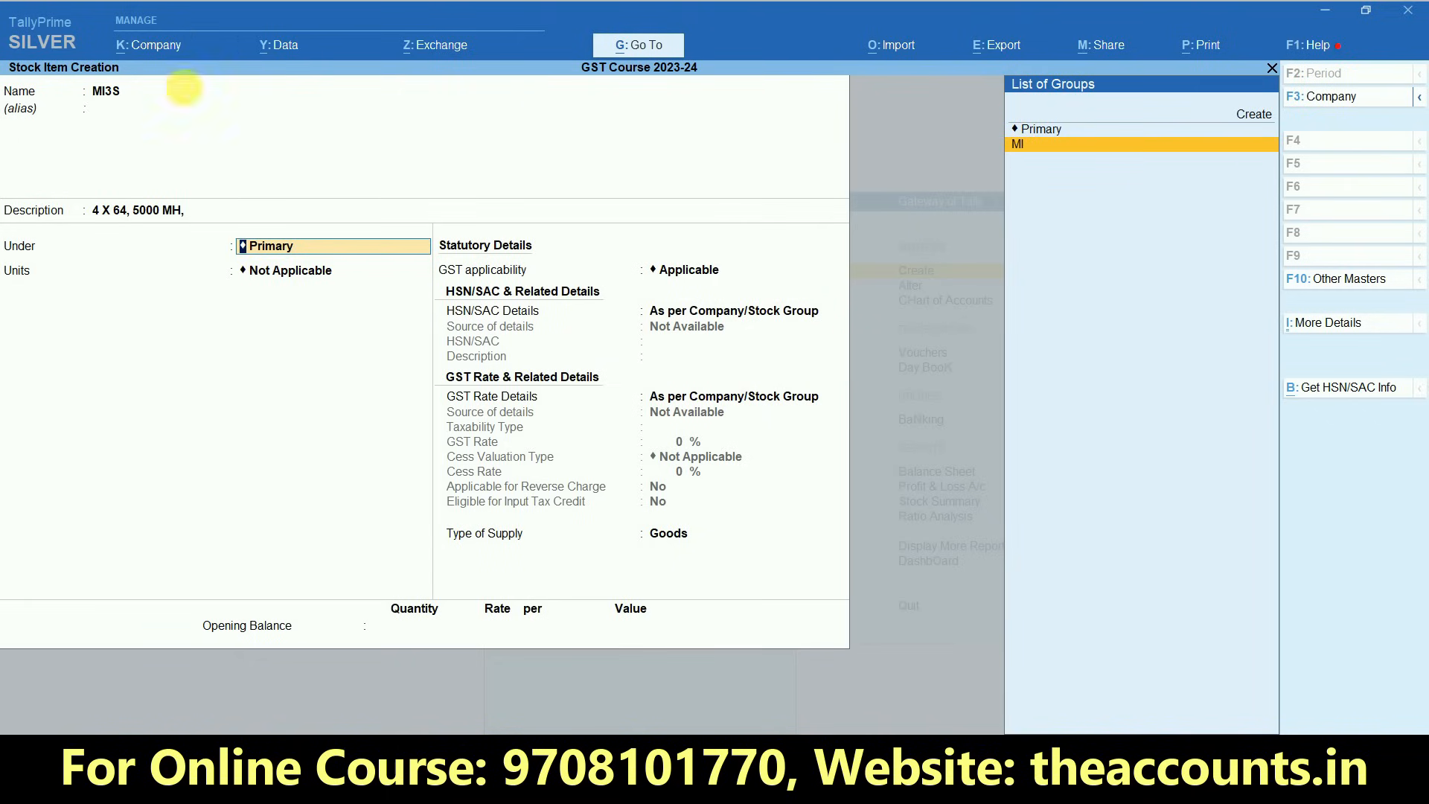
pyautogui.click(1061, 156)
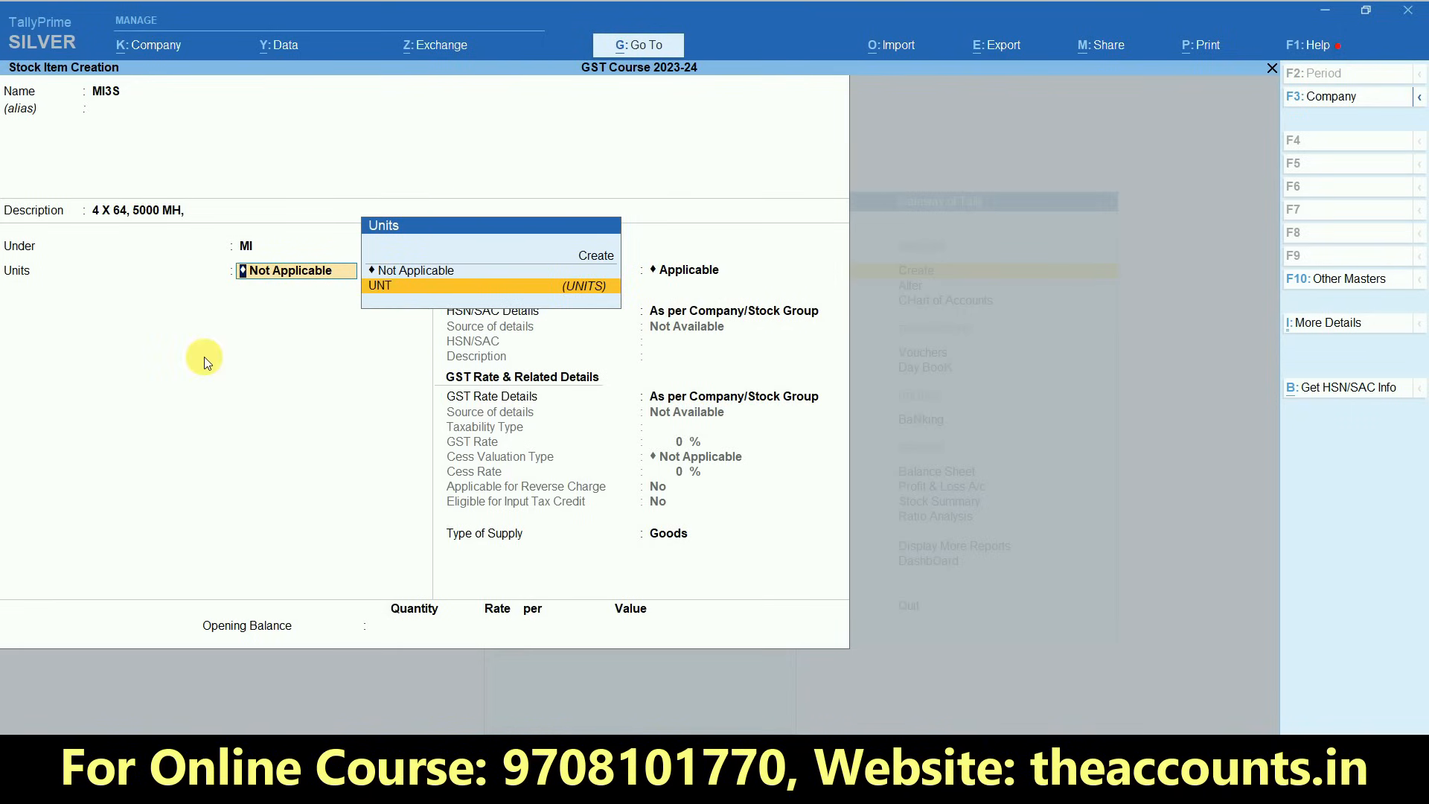
pyautogui.hotkey('alt', 'c')
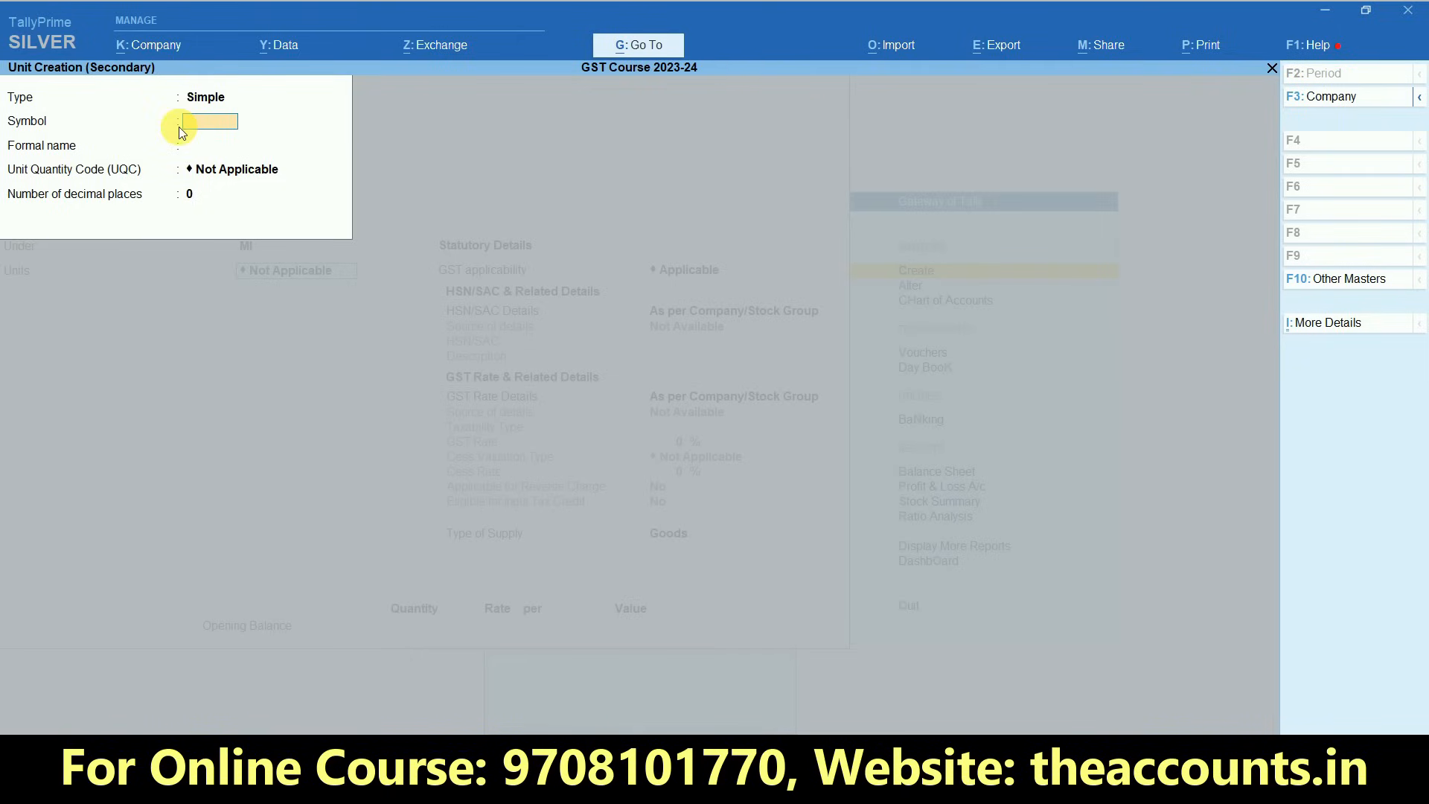
pyautogui.press('Escape')
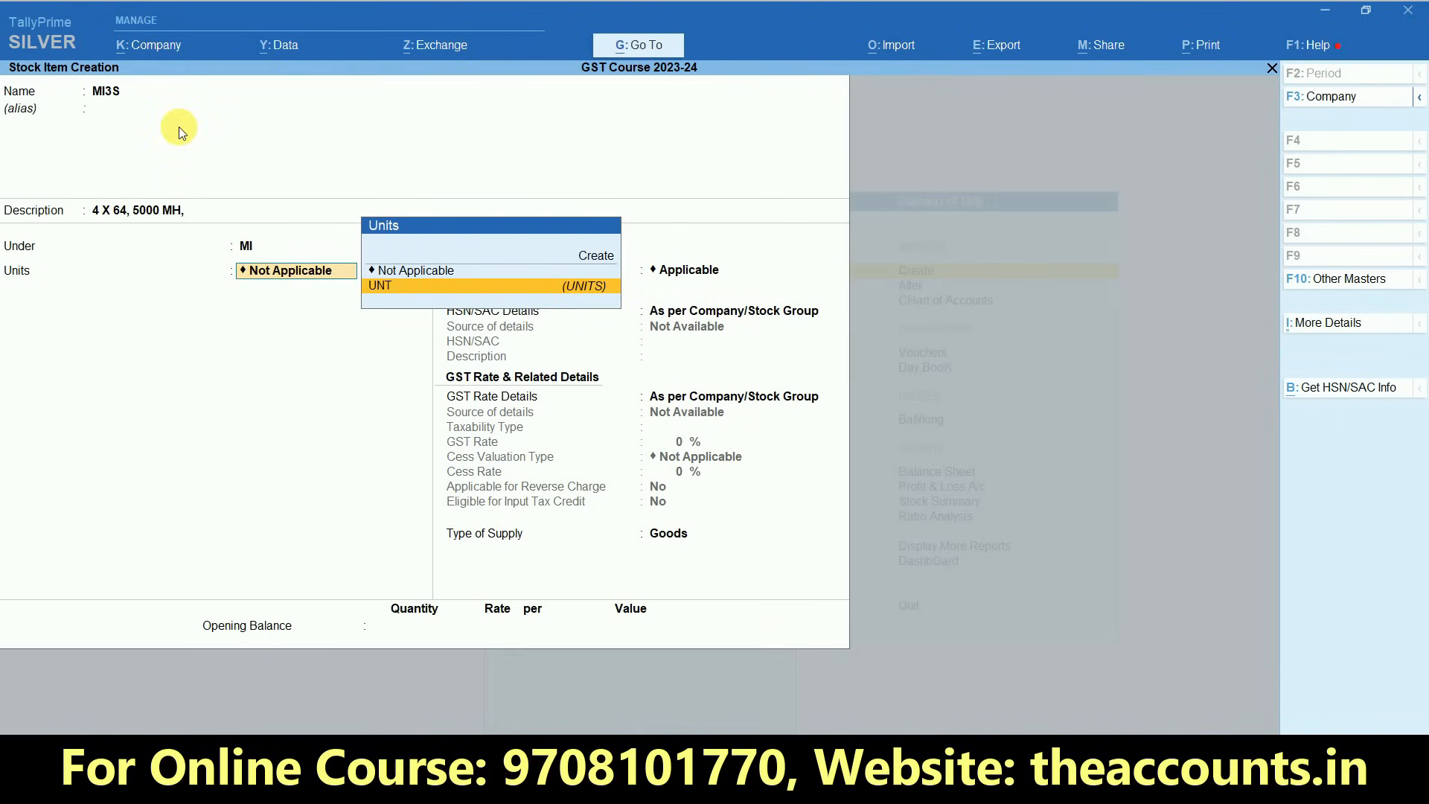
pyautogui.press('Return')
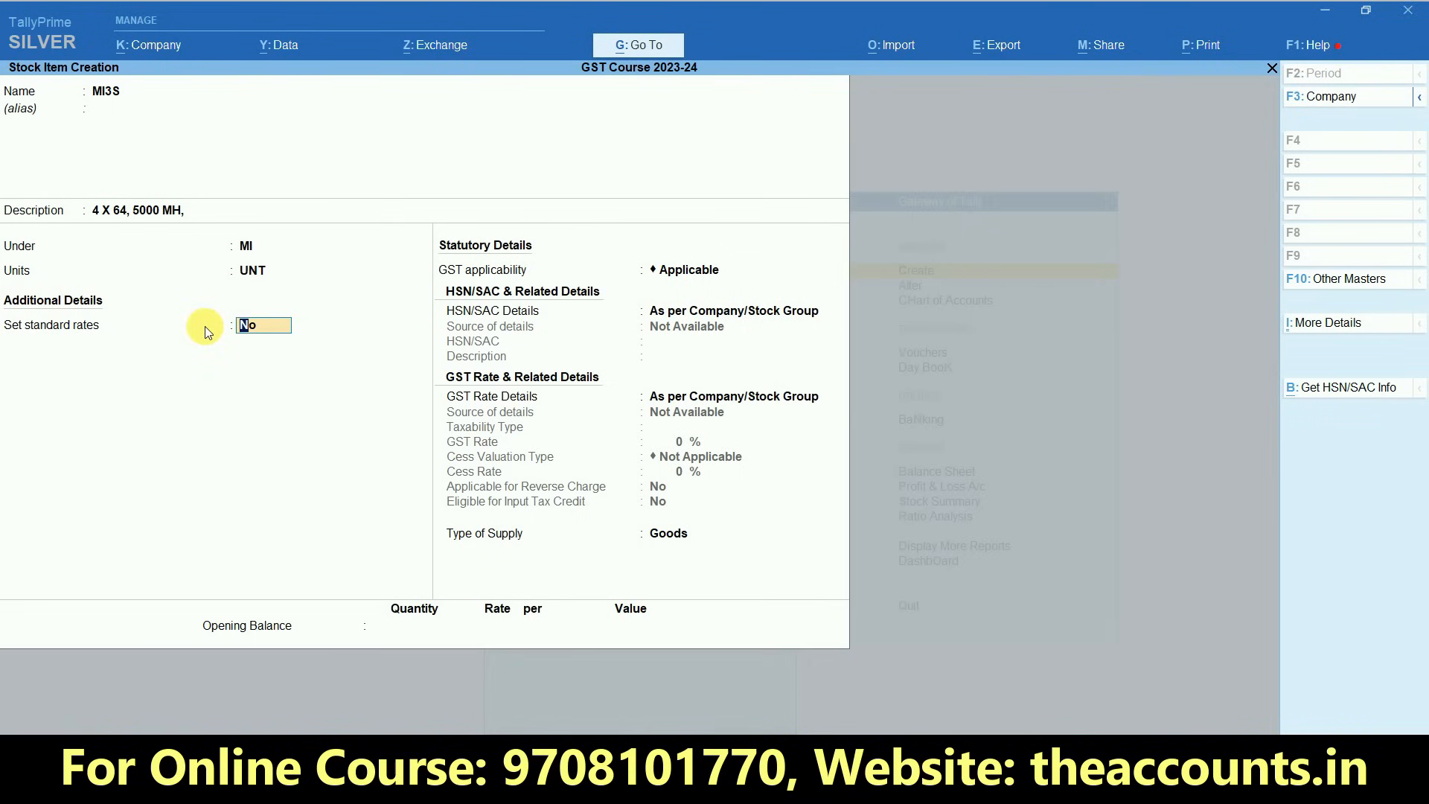
pyautogui.press('Return')
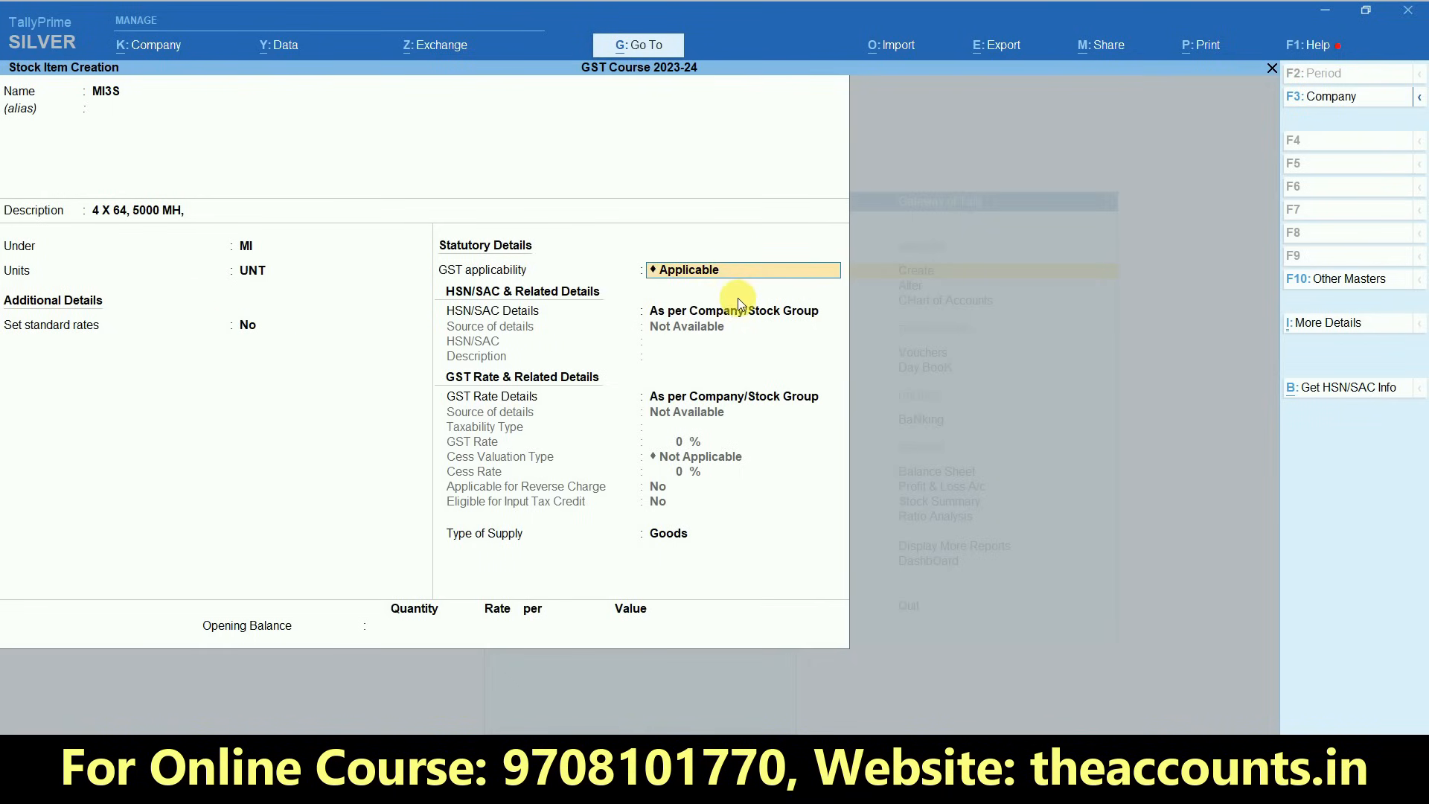
pyautogui.press('Return')
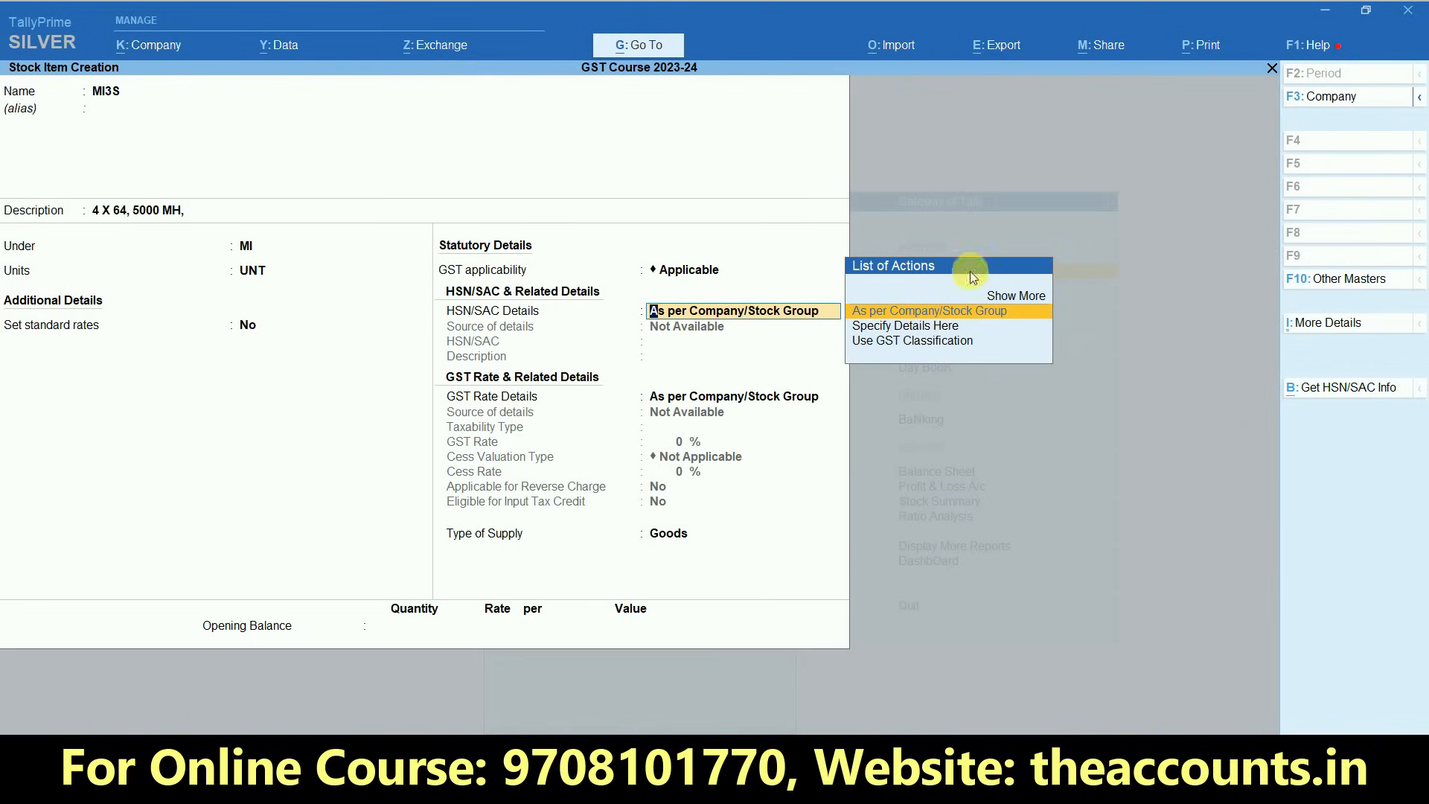
pyautogui.hotkey('ctrl', '1')
pyautogui.click(968, 325)
pyautogui.moveTo(1064, 302)
pyautogui.mouseDown()
pyautogui.moveTo(901, 236)
pyautogui.moveTo(688, 350)
pyautogui.moveTo(1094, 391)
pyautogui.moveTo(1068, 286)
pyautogui.mouseUp()
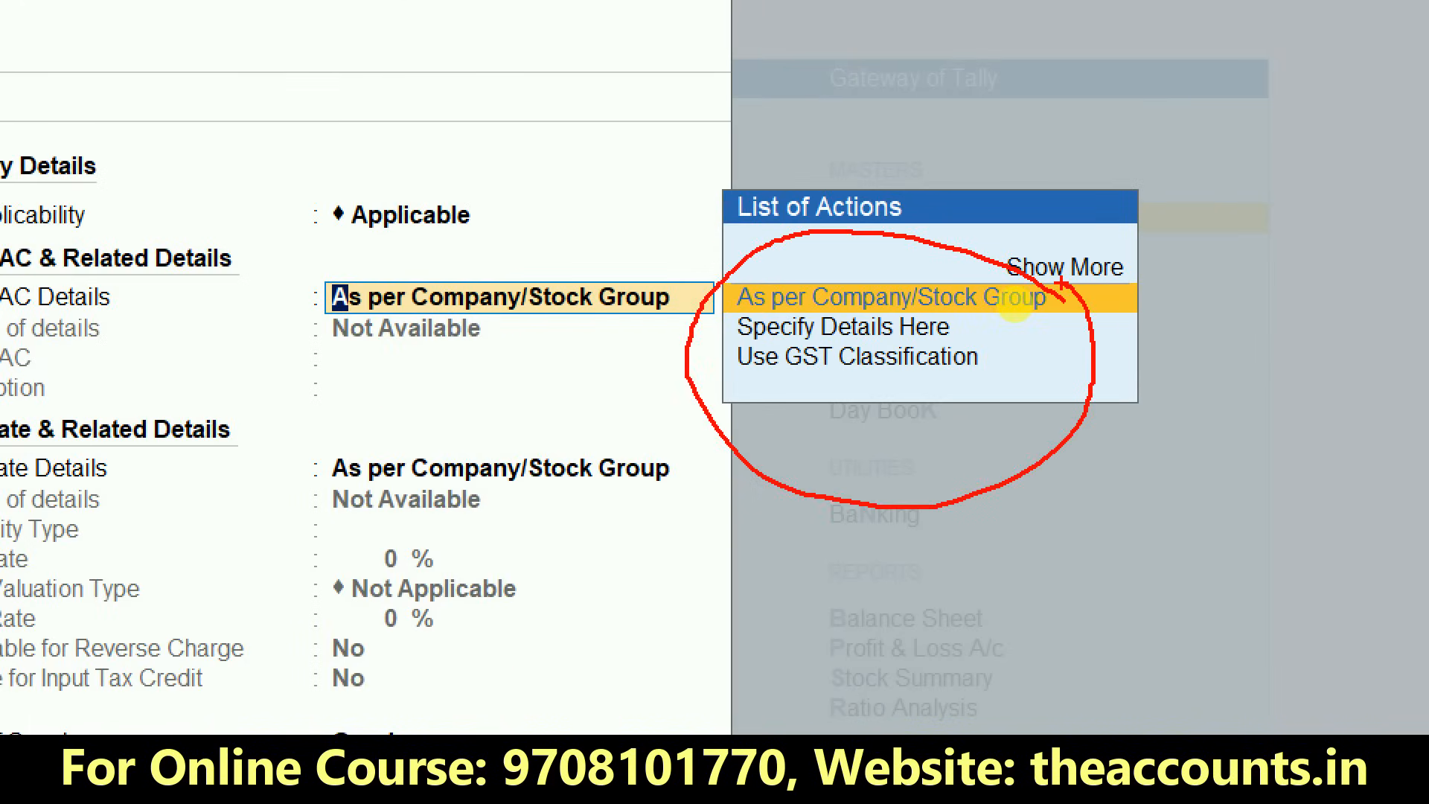
pyautogui.moveTo(700, 285)
pyautogui.mouseDown()
pyautogui.moveTo(710, 300)
pyautogui.moveTo(865, 233)
pyautogui.mouseUp()
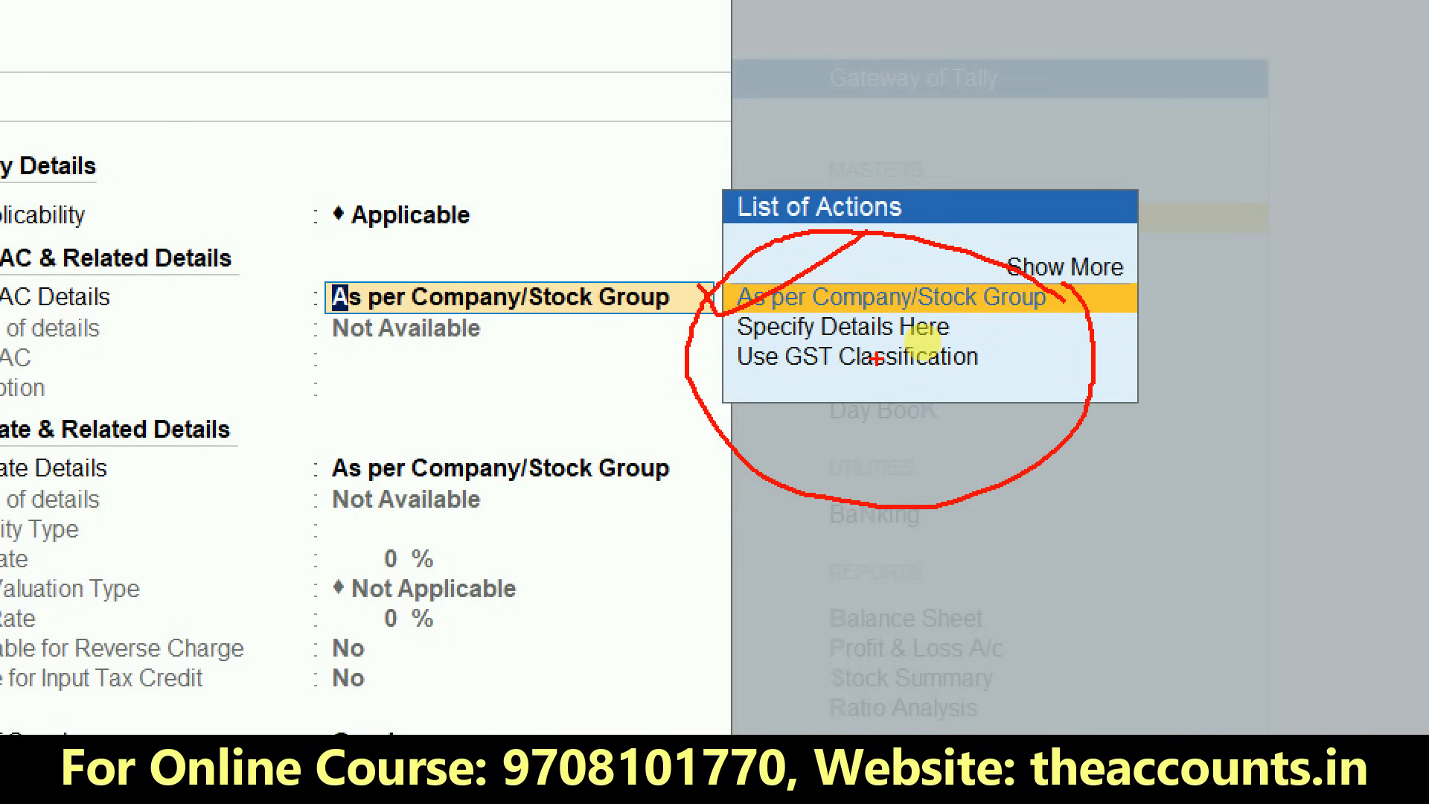
pyautogui.moveTo(967, 325); pyautogui.dragTo(1062, 312)
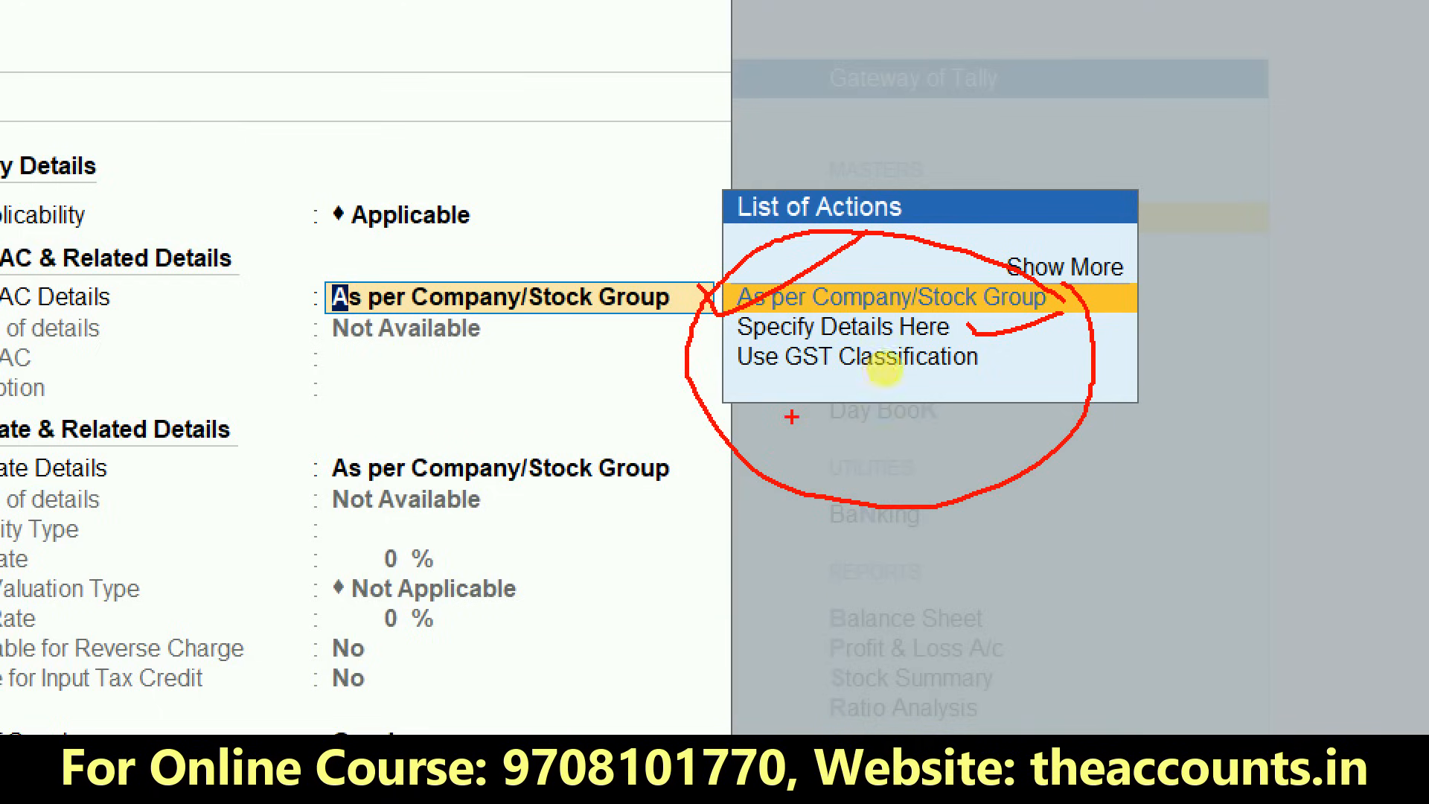
pyautogui.moveTo(745, 378)
pyautogui.mouseDown()
pyautogui.moveTo(976, 377)
pyautogui.moveTo(1010, 353)
pyautogui.moveTo(790, 342)
pyautogui.moveTo(714, 367)
pyautogui.moveTo(777, 378)
pyautogui.mouseUp()
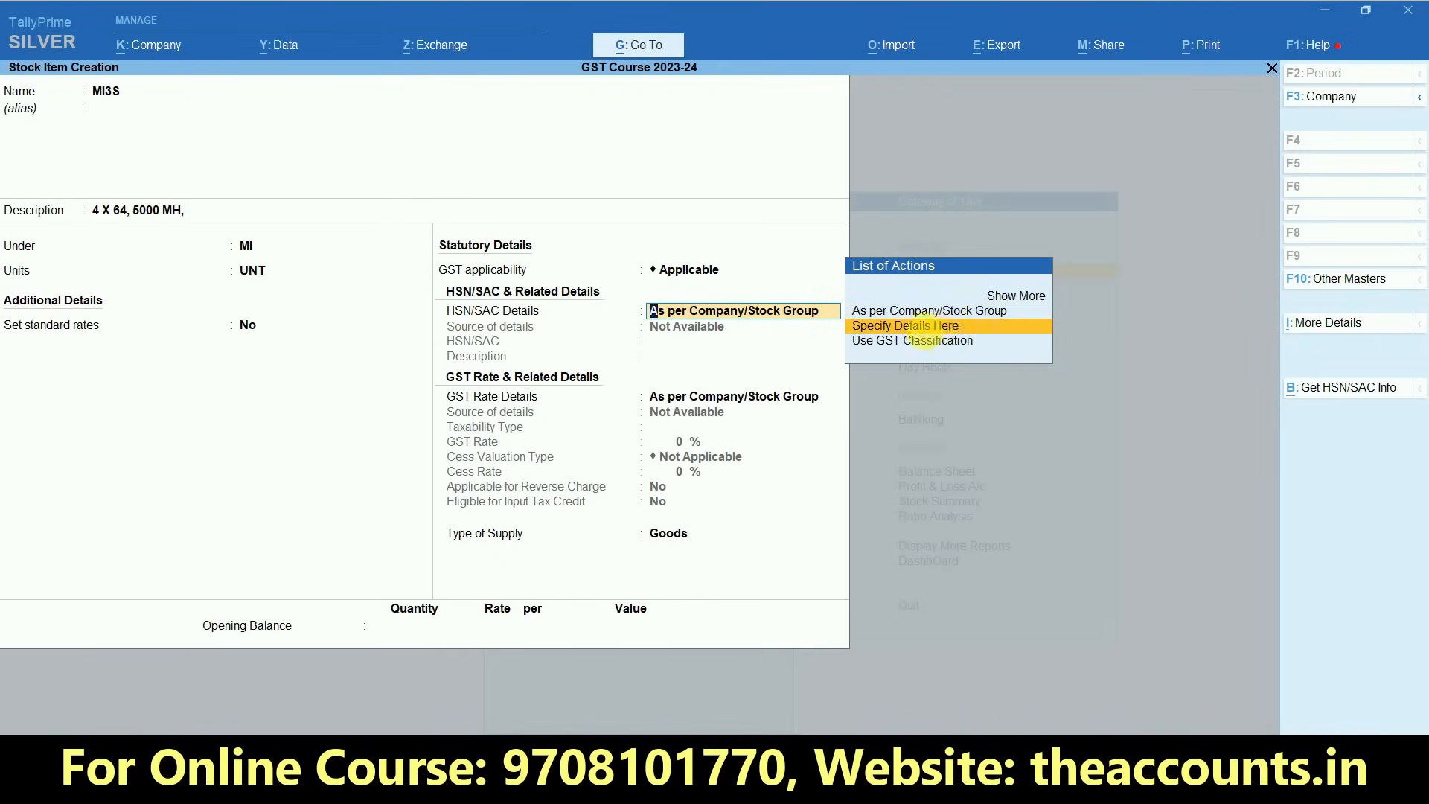
# - Set HSN/SAC Details to Specify Details Here and copy HSN code 8517 from the MI3S row of the Excel purchase sheet
pyautogui.click(935, 332)
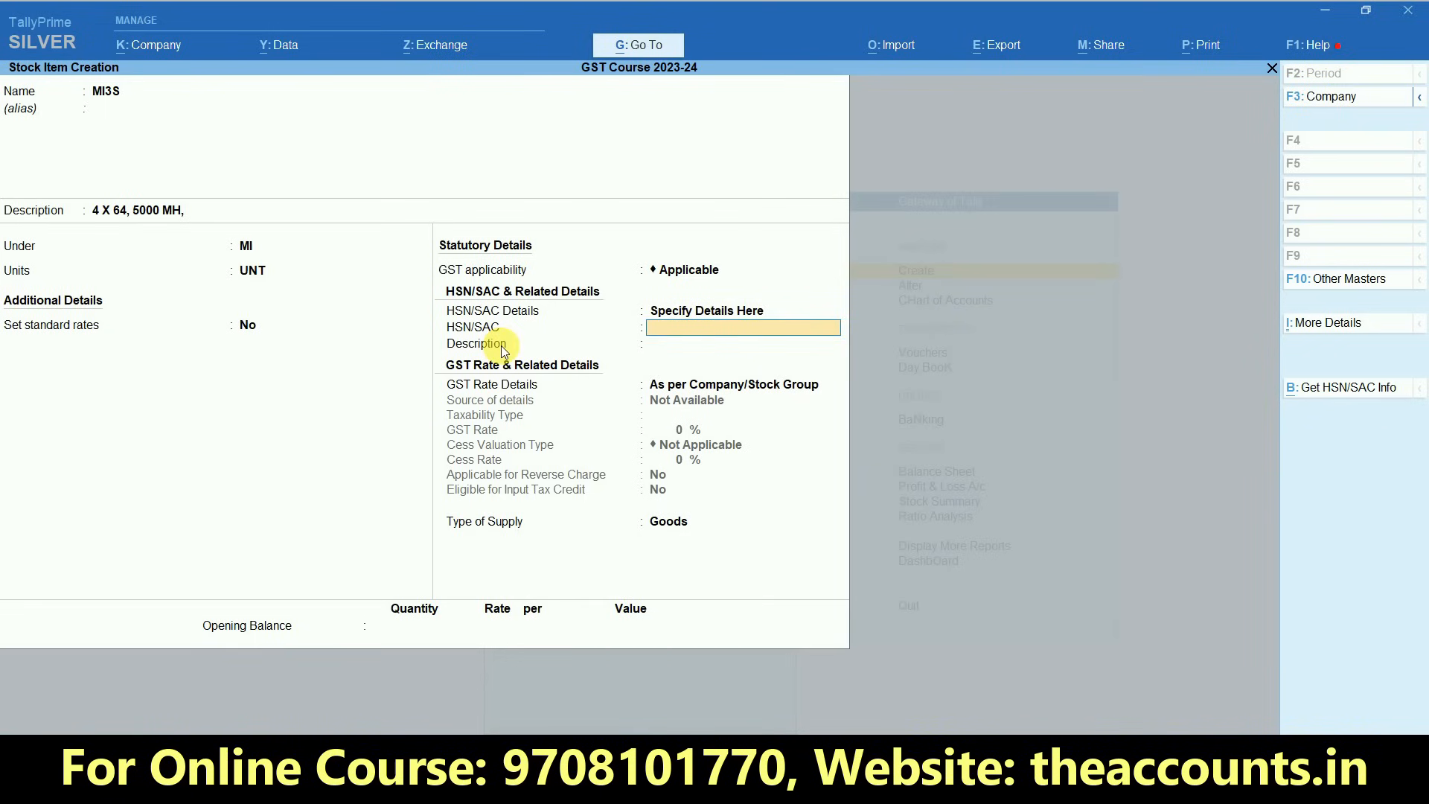
pyautogui.hotkey('alt', 'Tab')
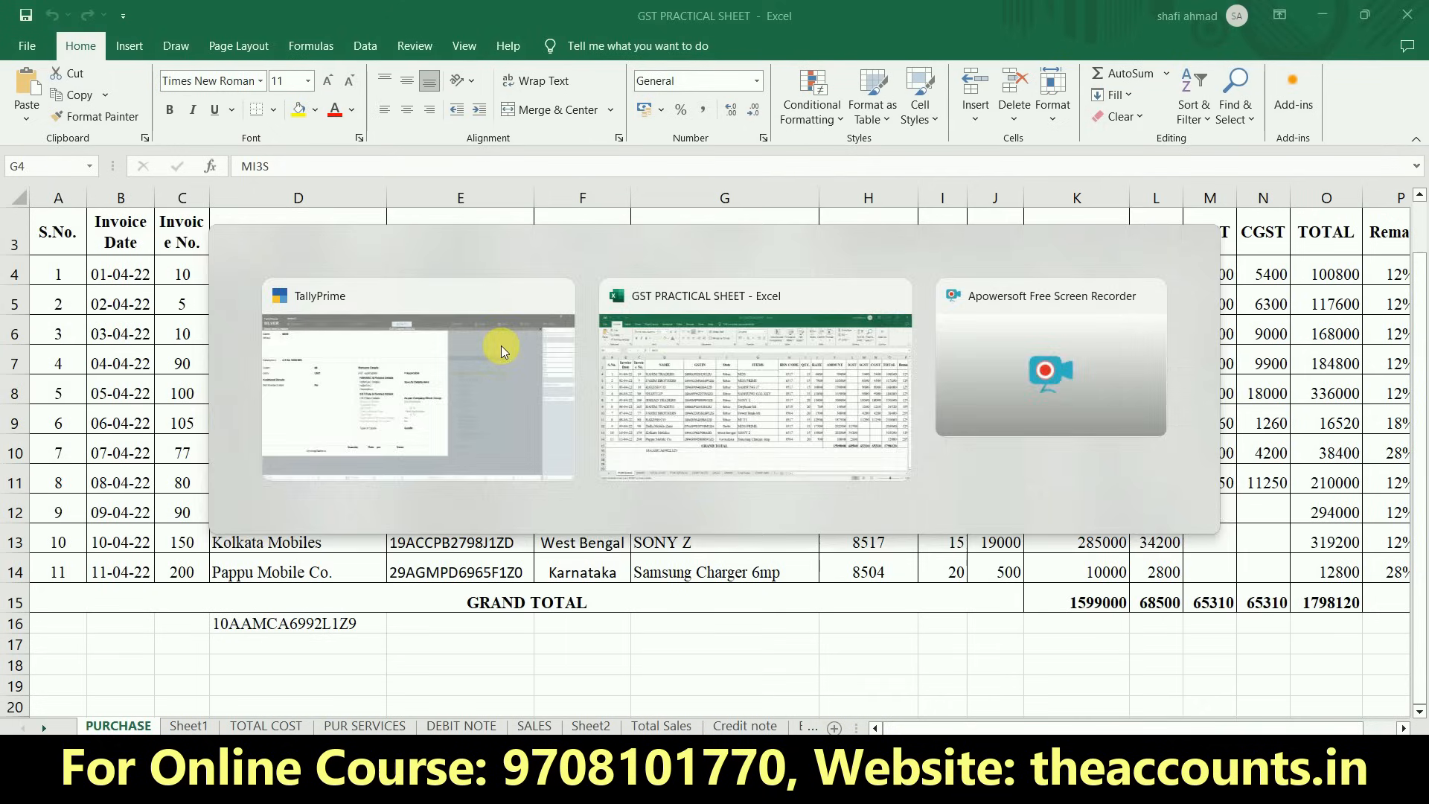
pyautogui.press('Right')
pyautogui.hotkey('ctrl', 'c')
pyautogui.hotkey('alt', 'Tab')
pyautogui.hotkey('ctrl', 'v')
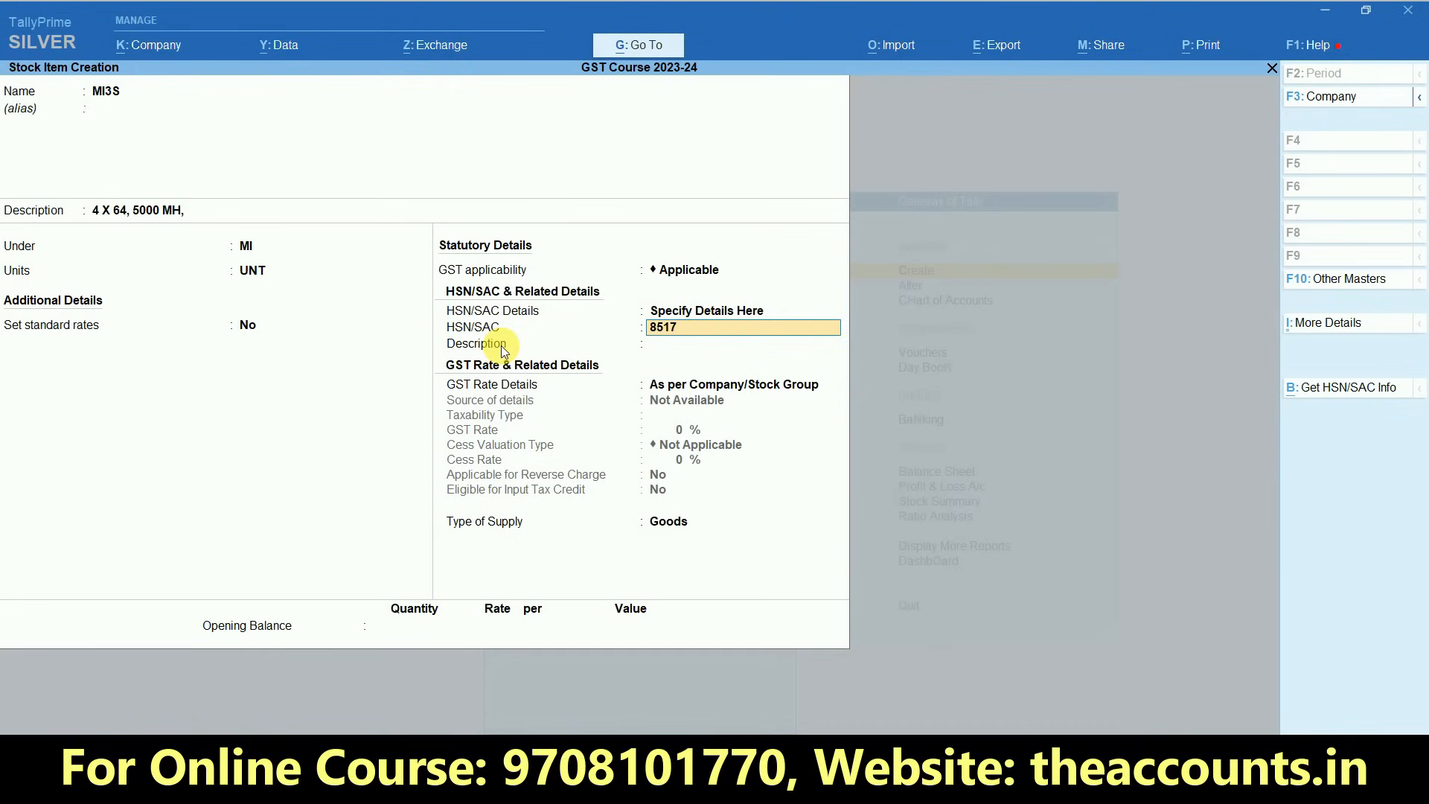
pyautogui.press('Return')
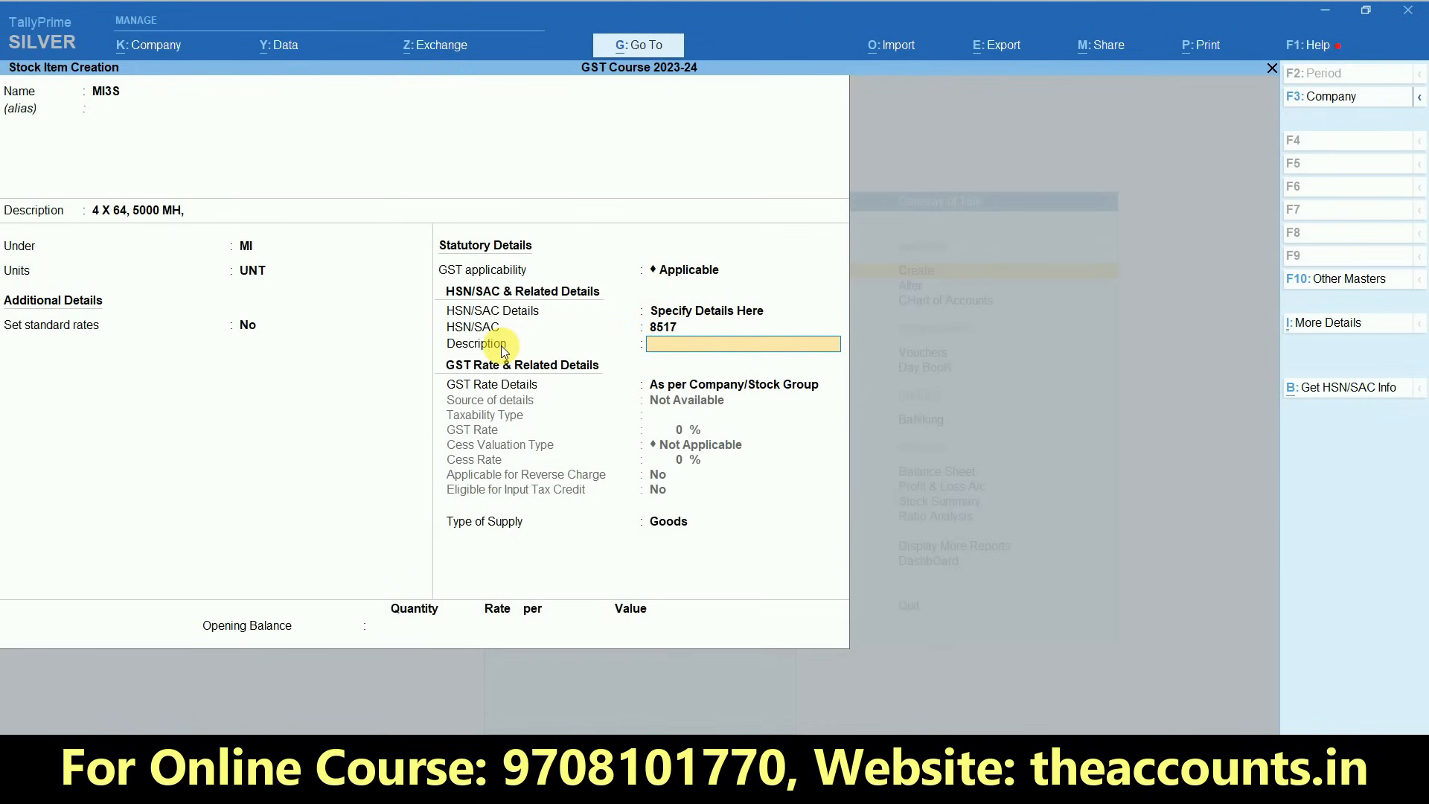
# - Leave the HSN description blank and set GST Rate Details to Specify Details Here
pyautogui.press('Return')
pyautogui.press('Down')
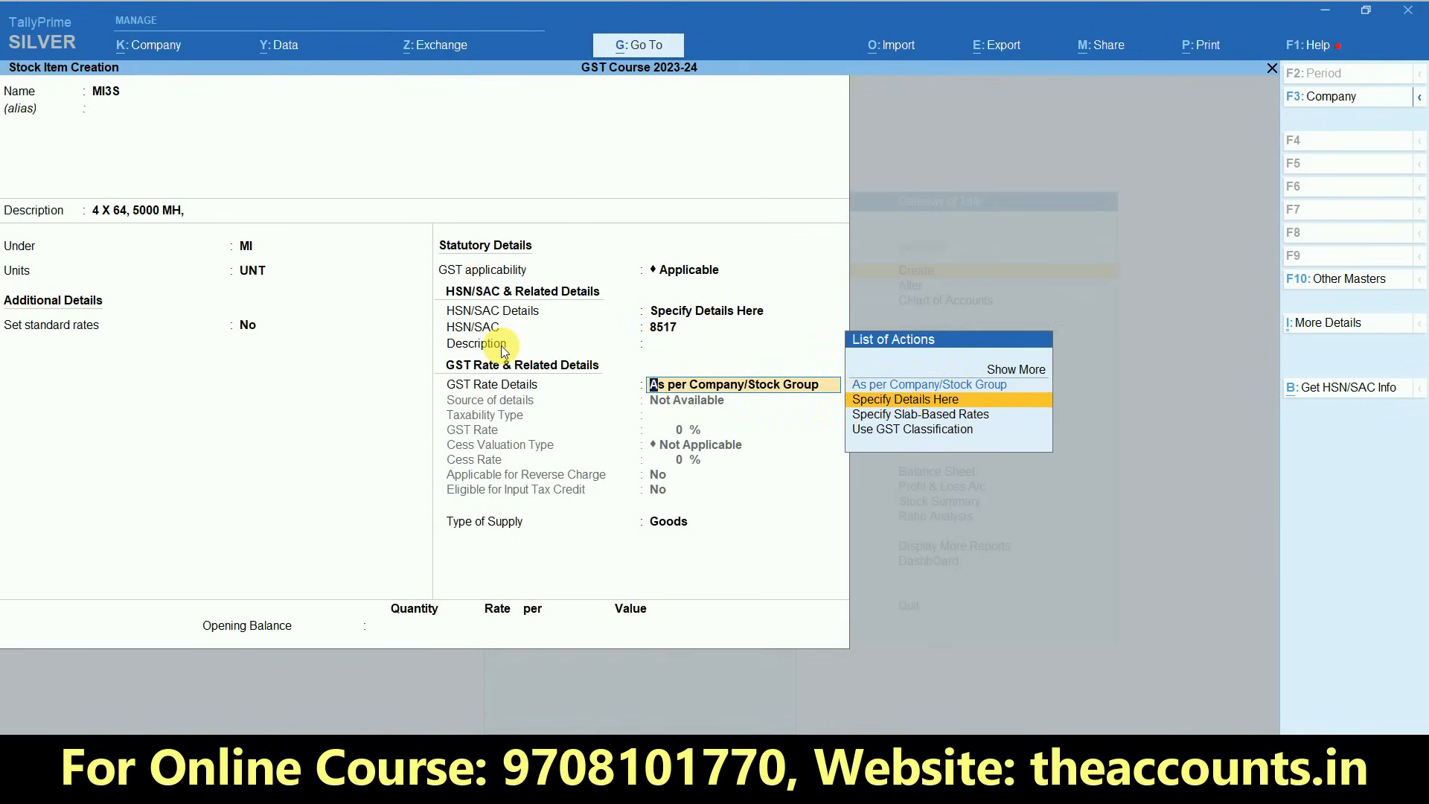
pyautogui.press('Return')
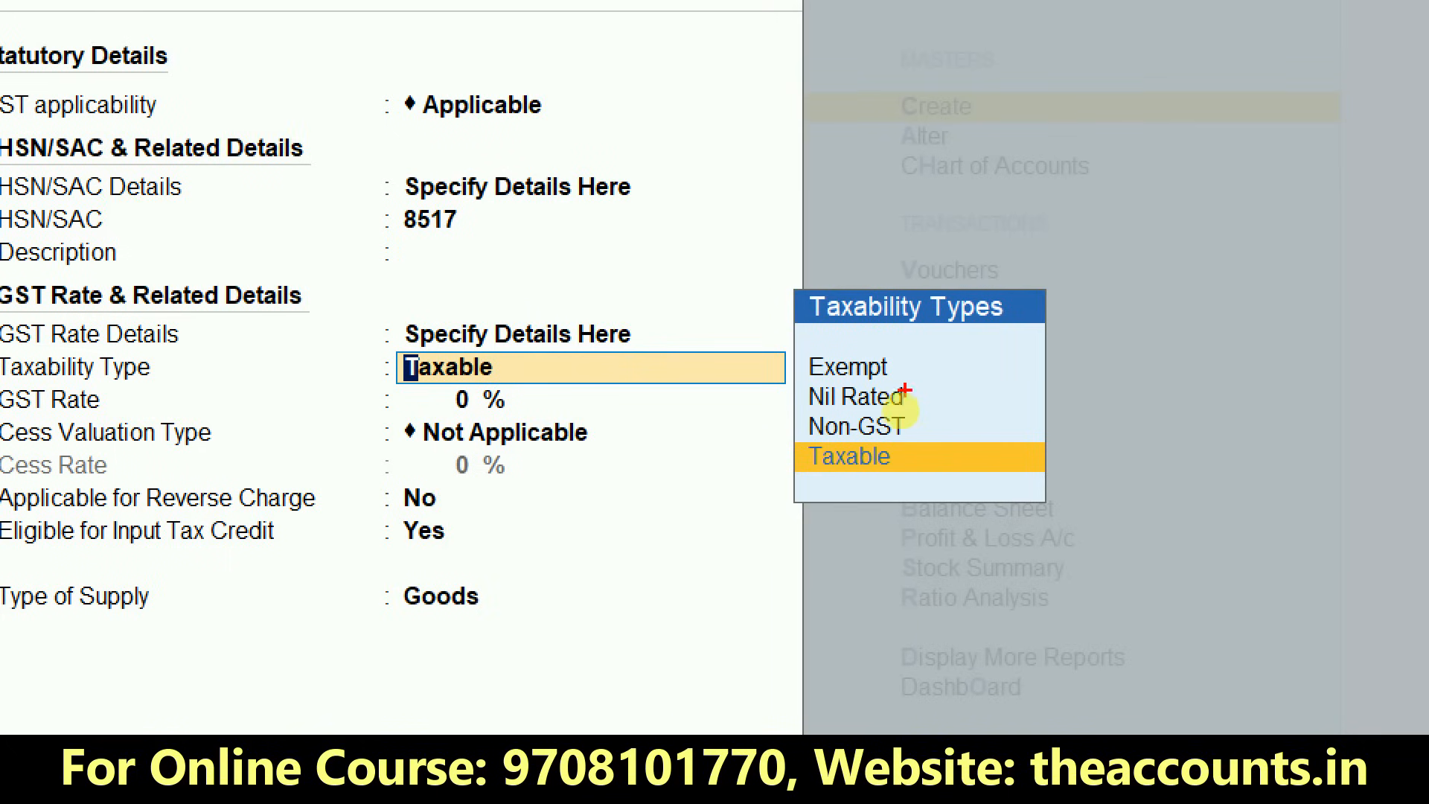
pyautogui.moveTo(898, 359); pyautogui.dragTo(1079, 296)
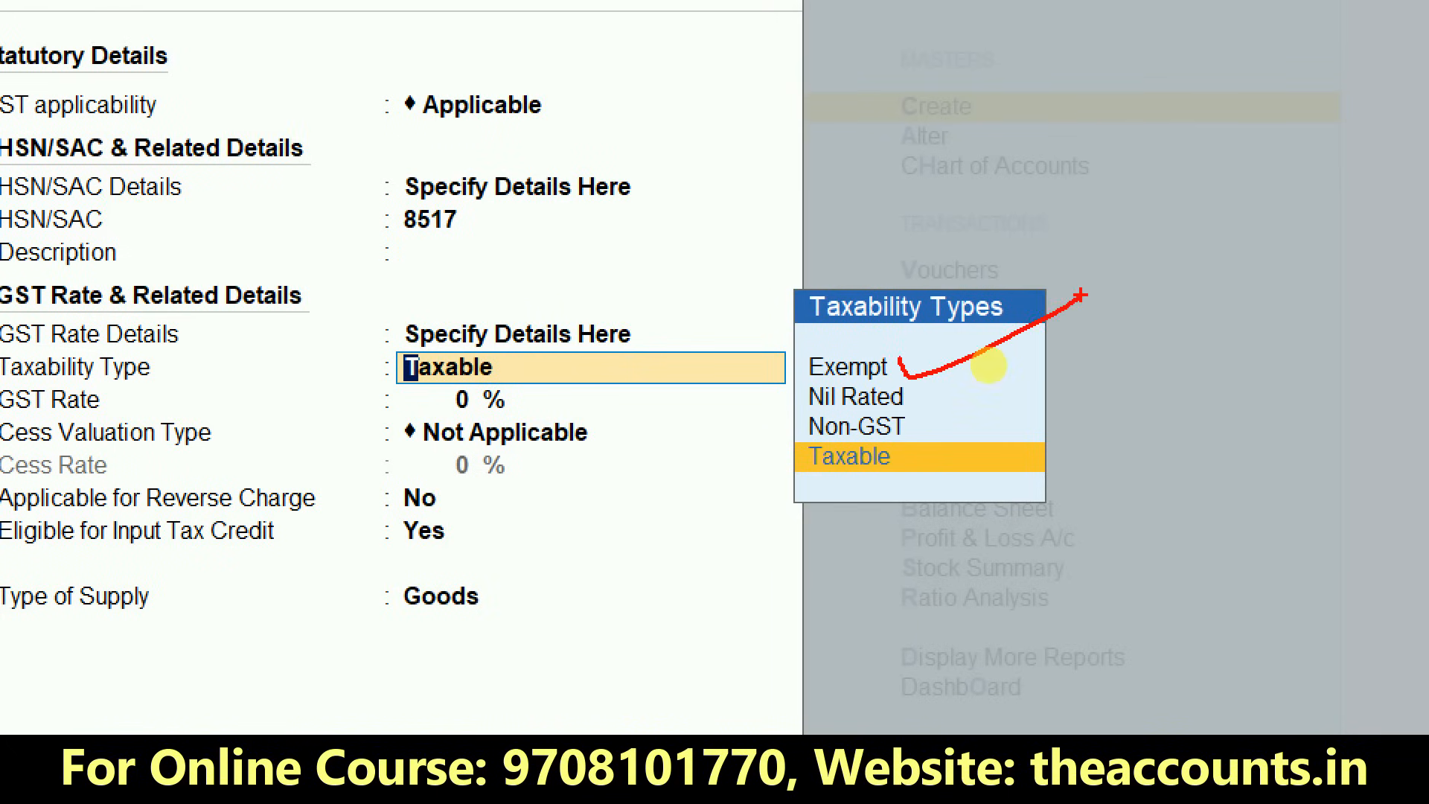
# - Check the GST rate of MI3S in the Remarks column of the Excel purchase sheet and return to the stock item
pyautogui.hotkey('alt', 'Tab')
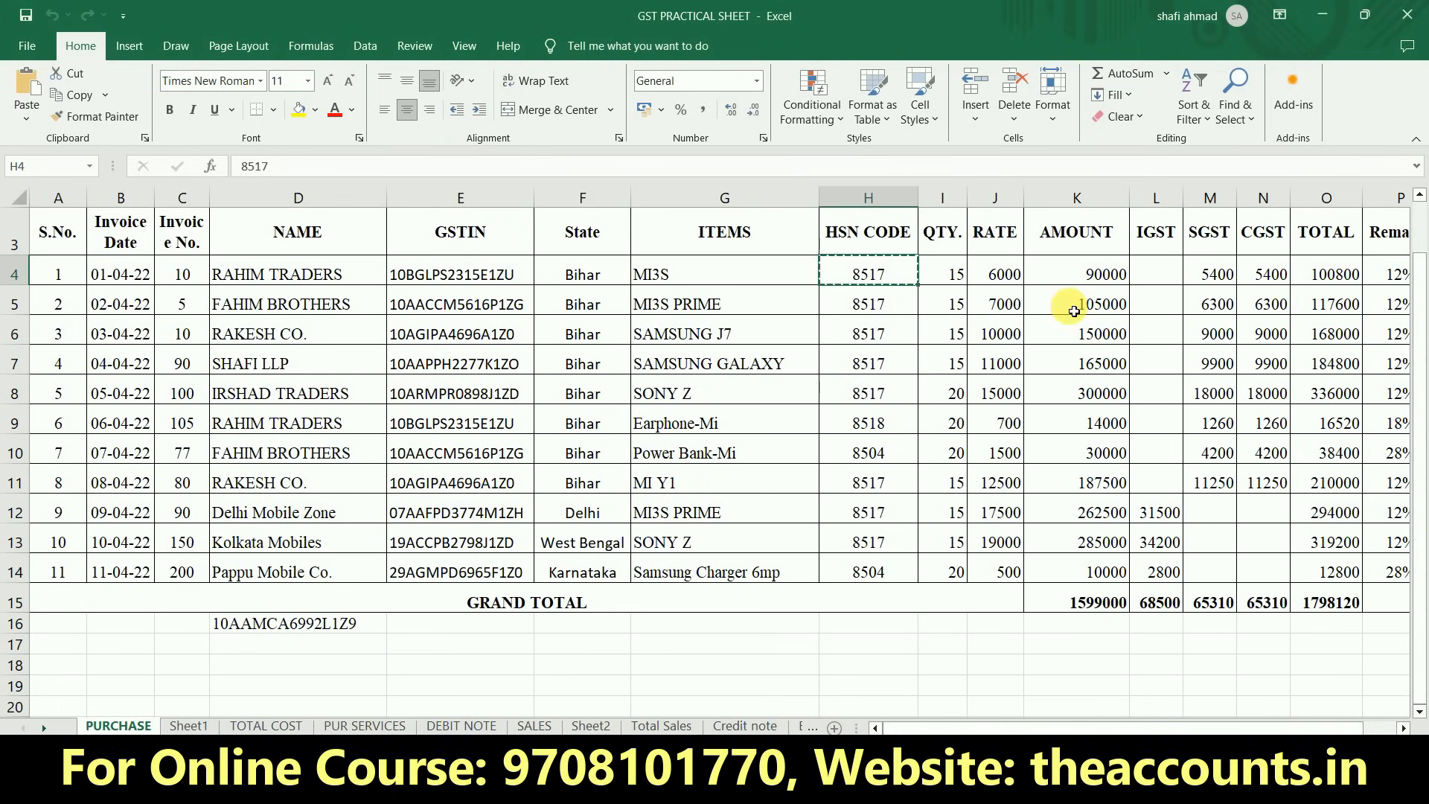
pyautogui.click(1218, 279)
pyautogui.press('Right')
pyautogui.press('Right')
pyautogui.press('Right')
pyautogui.press('Right')
pyautogui.press('Right')
pyautogui.press('Left')
pyautogui.press('Left')
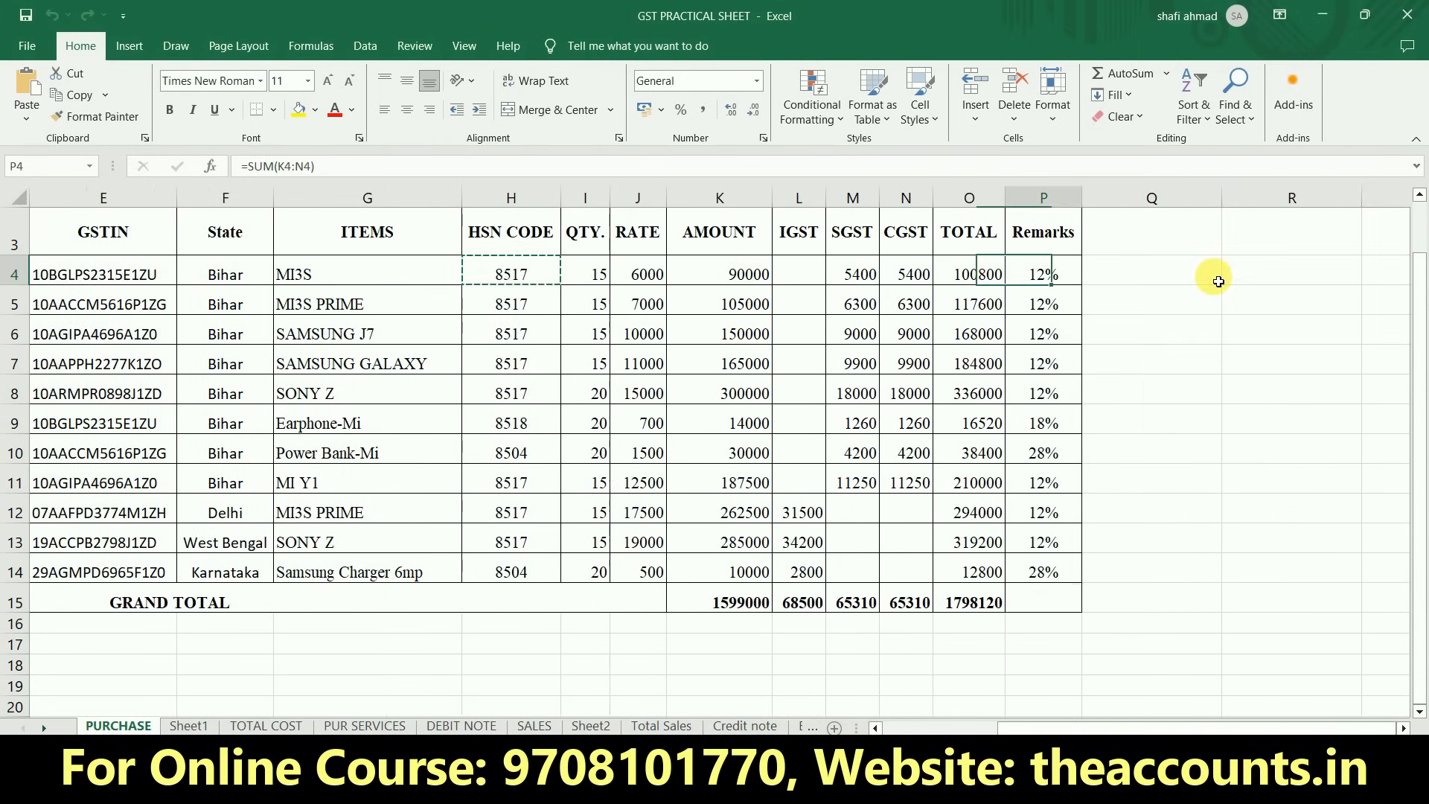
pyautogui.hotkey('alt', 'Tab')
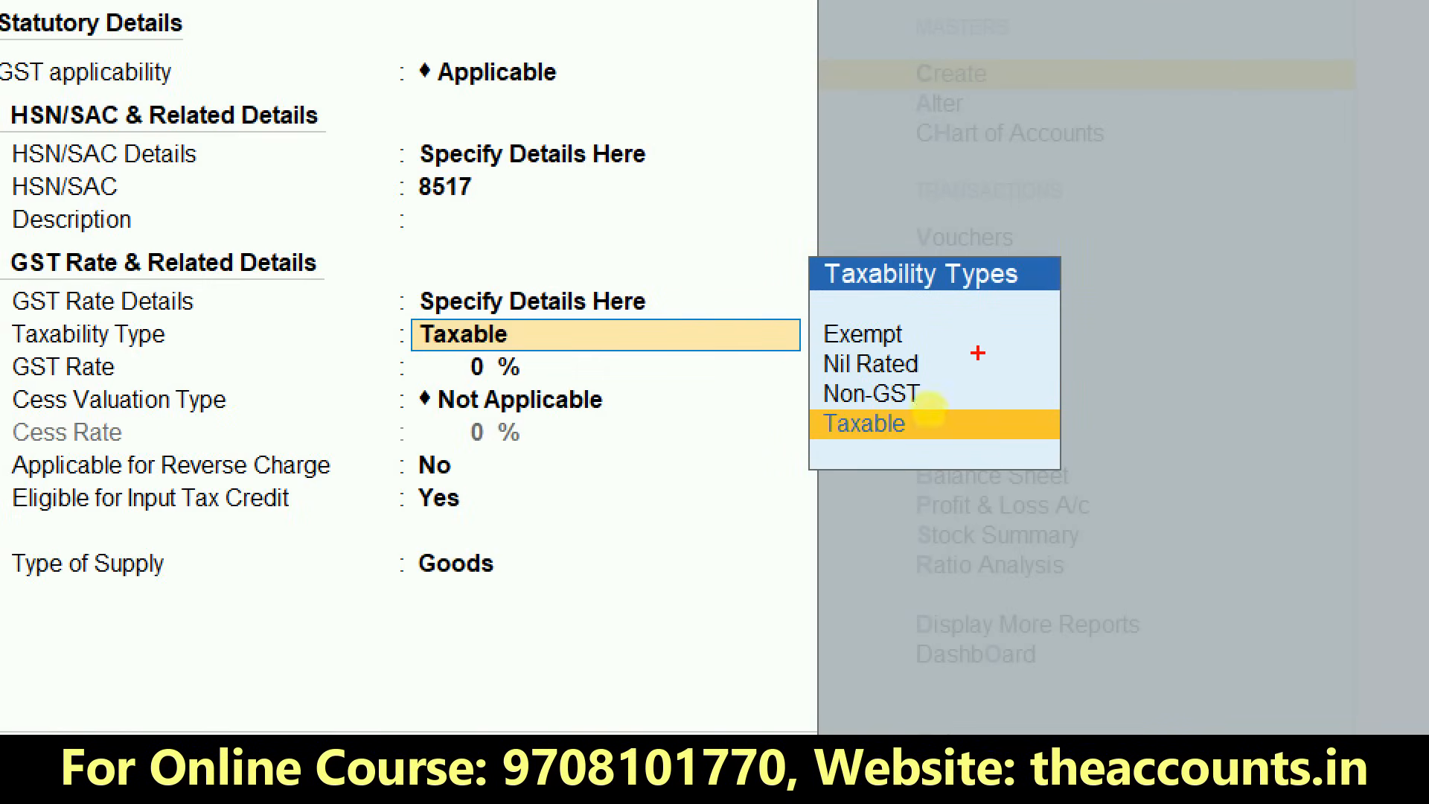
pyautogui.moveTo(914, 318); pyautogui.dragTo(1024, 306)
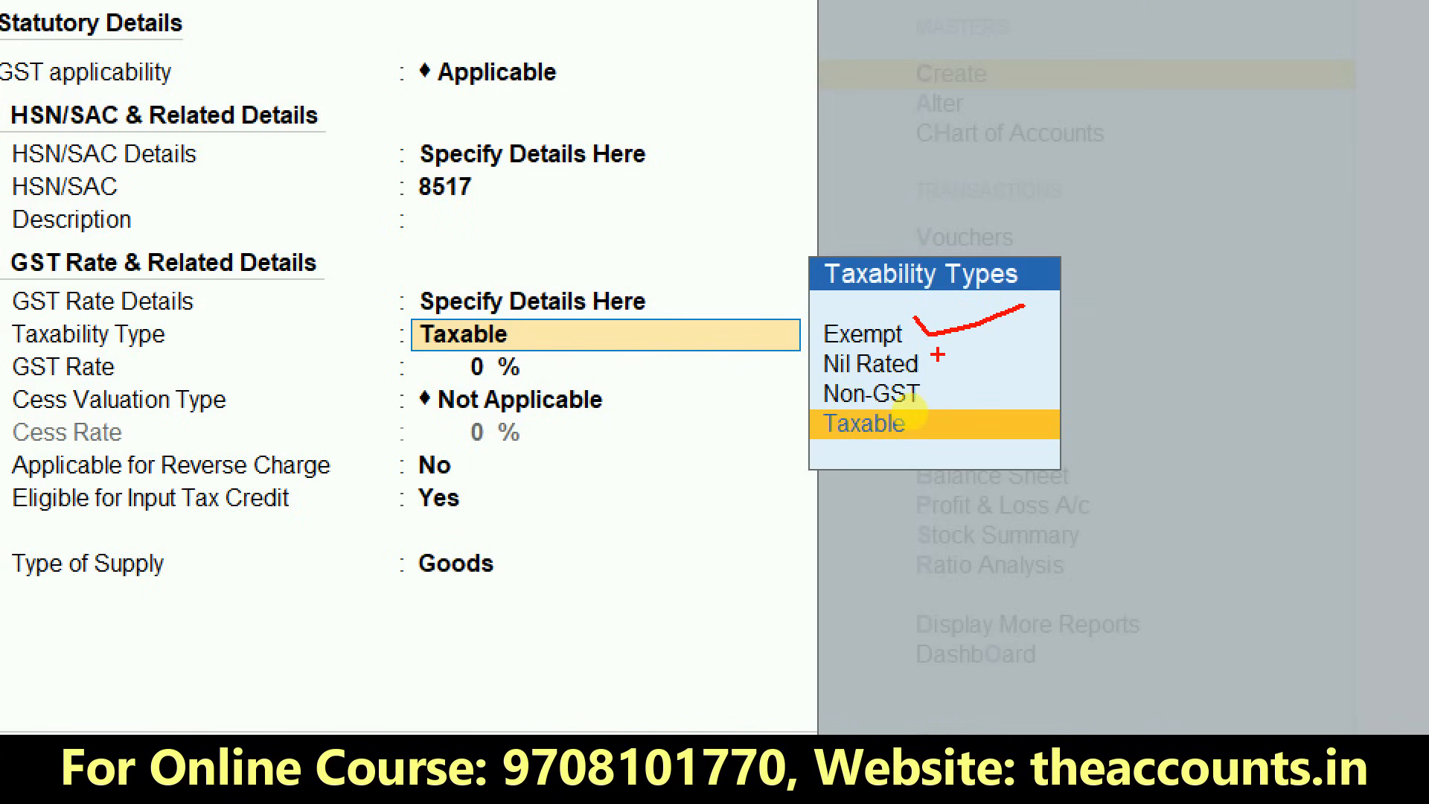
pyautogui.moveTo(936, 355); pyautogui.dragTo(1039, 342)
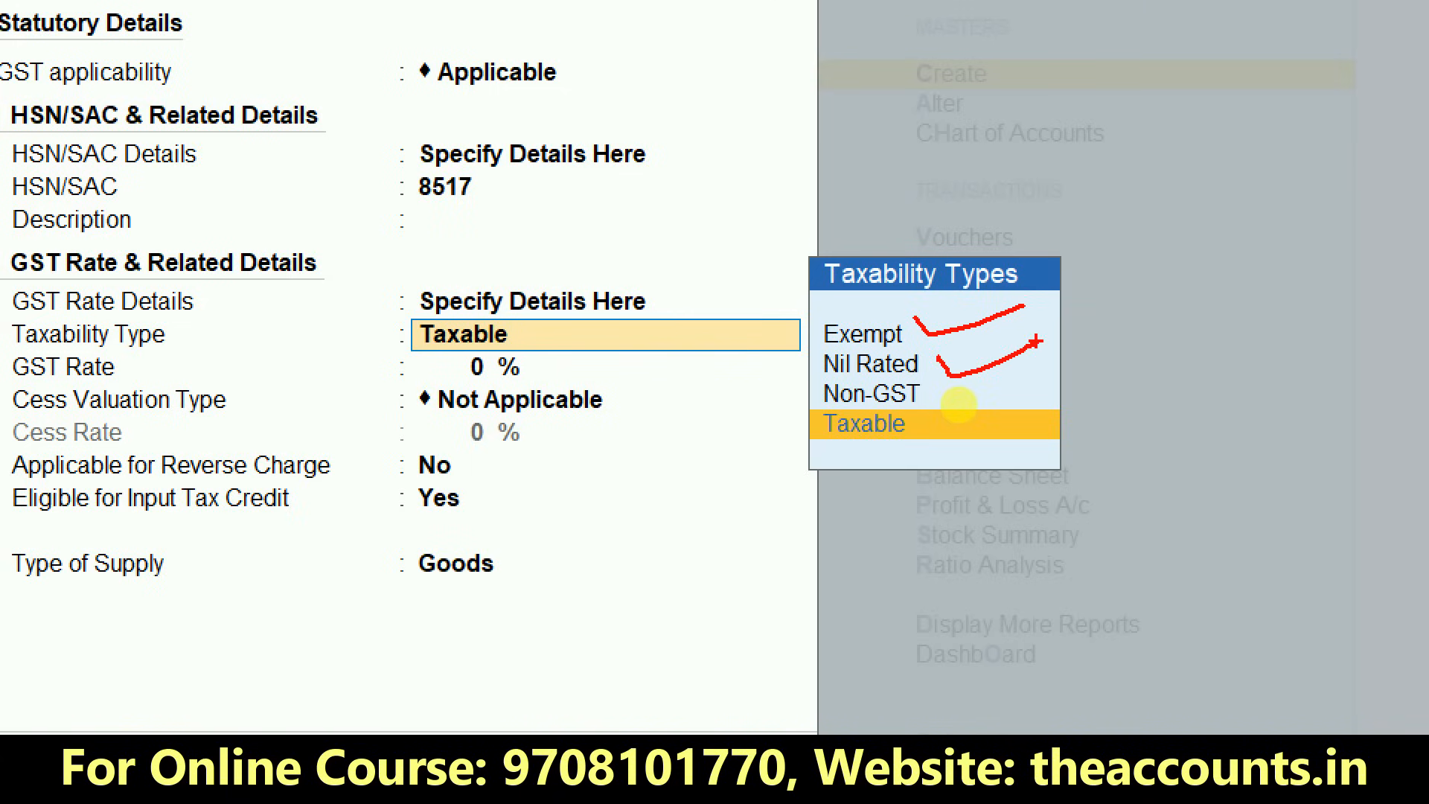
pyautogui.moveTo(938, 395)
pyautogui.mouseDown()
pyautogui.moveTo(960, 426)
pyautogui.moveTo(1106, 337)
pyautogui.mouseUp()
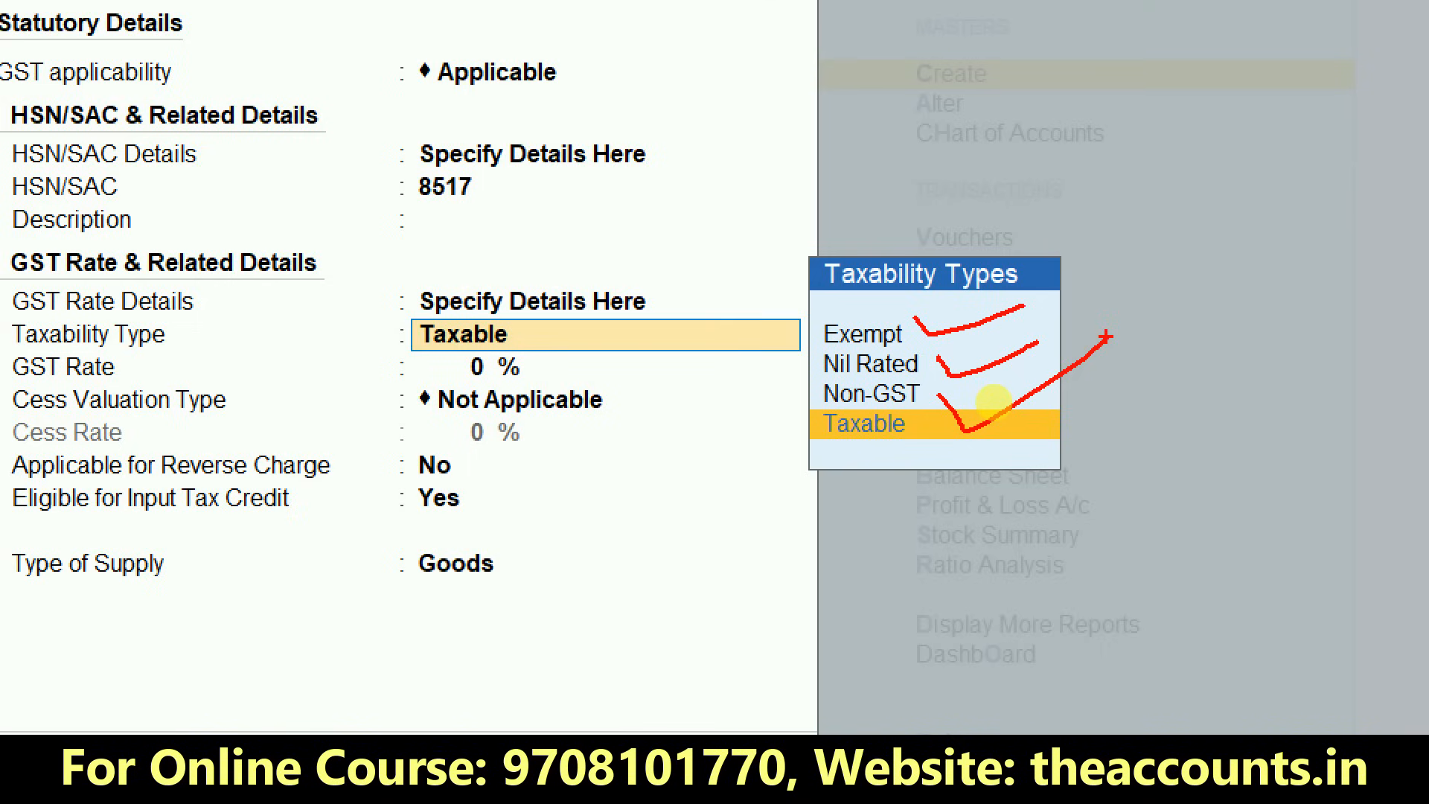
pyautogui.moveTo(933, 428); pyautogui.dragTo(1081, 443)
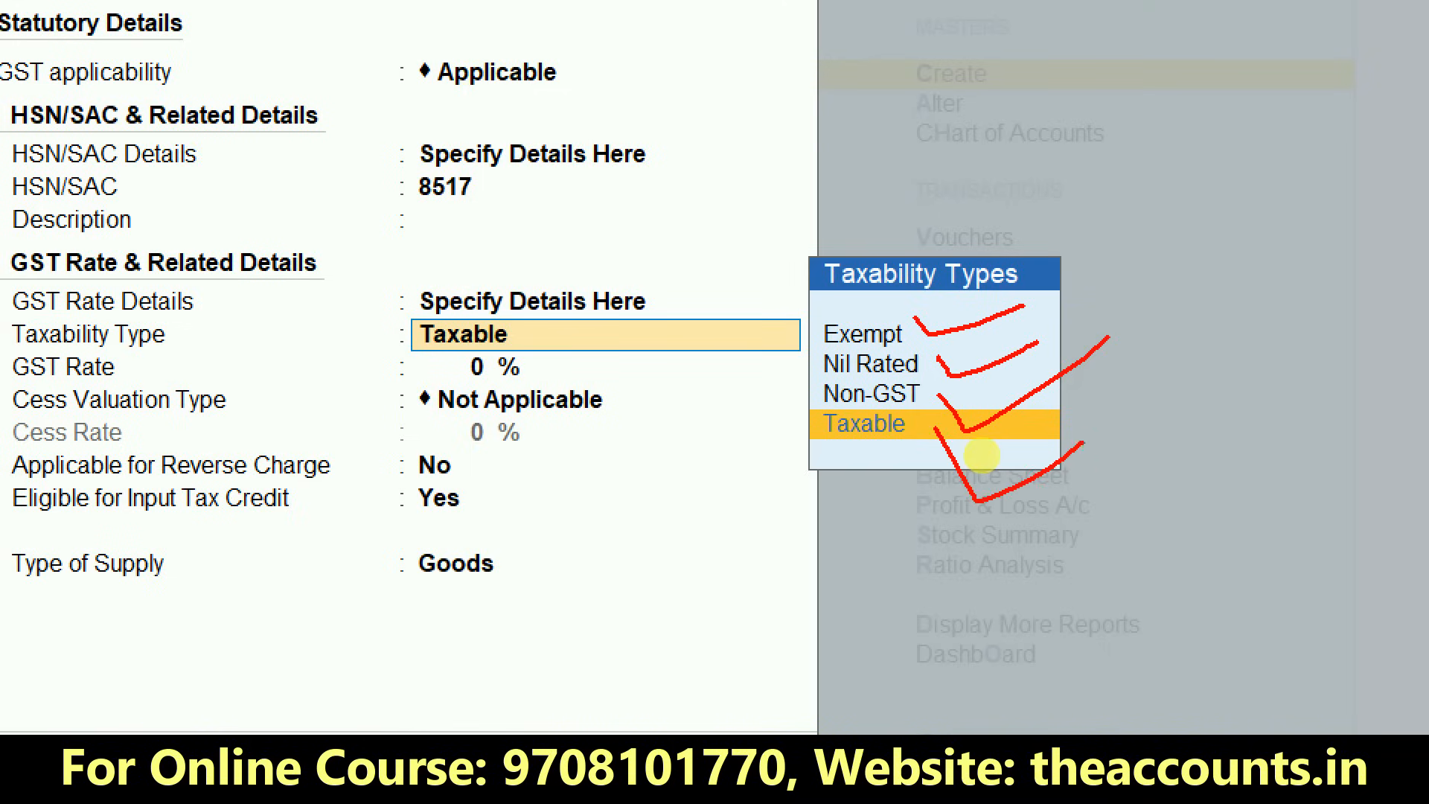
pyautogui.press('Escape')
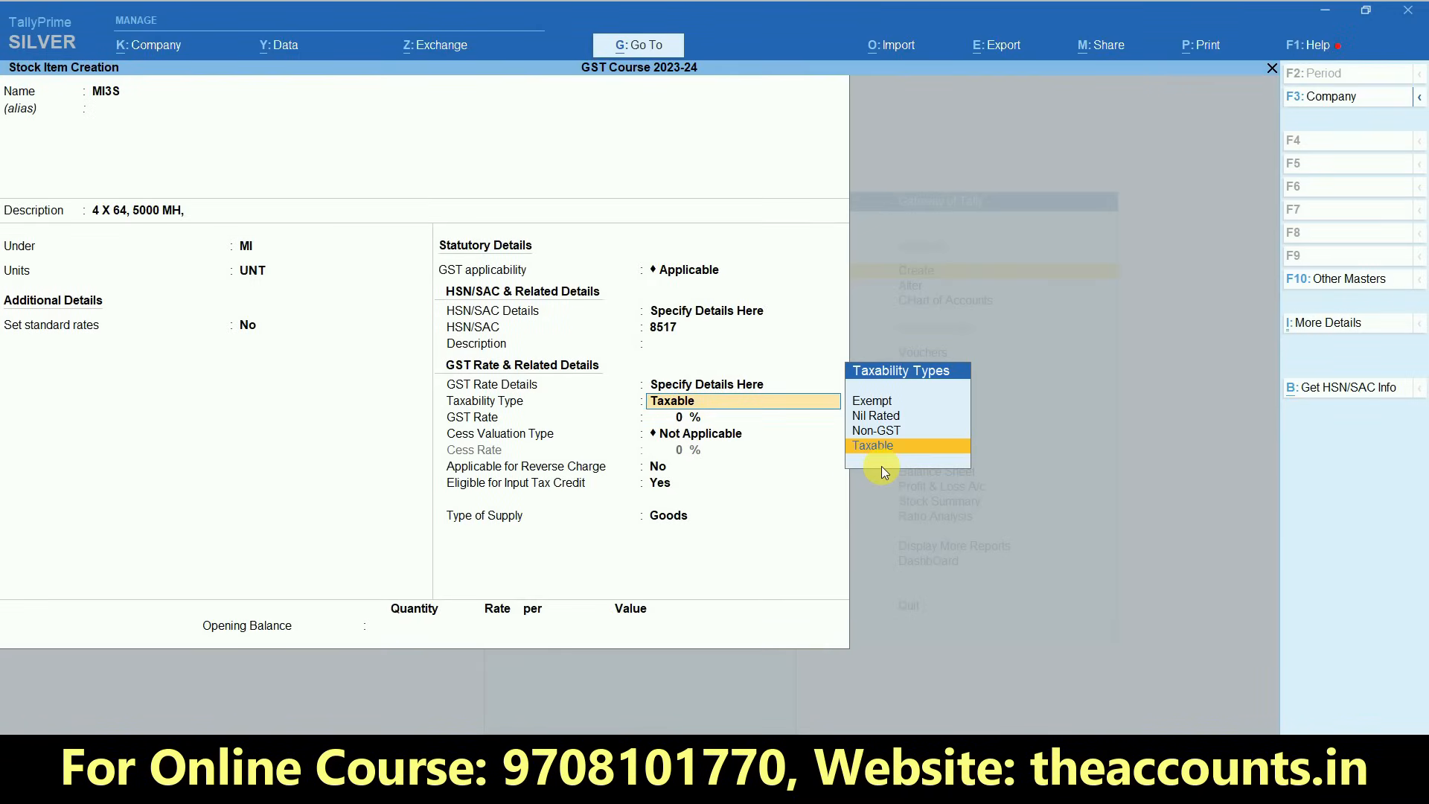
# - Keep the item Taxable with a 12% GST rate, and return the Excel sheet's selection to the start of the MI3S row
pyautogui.press('Return')
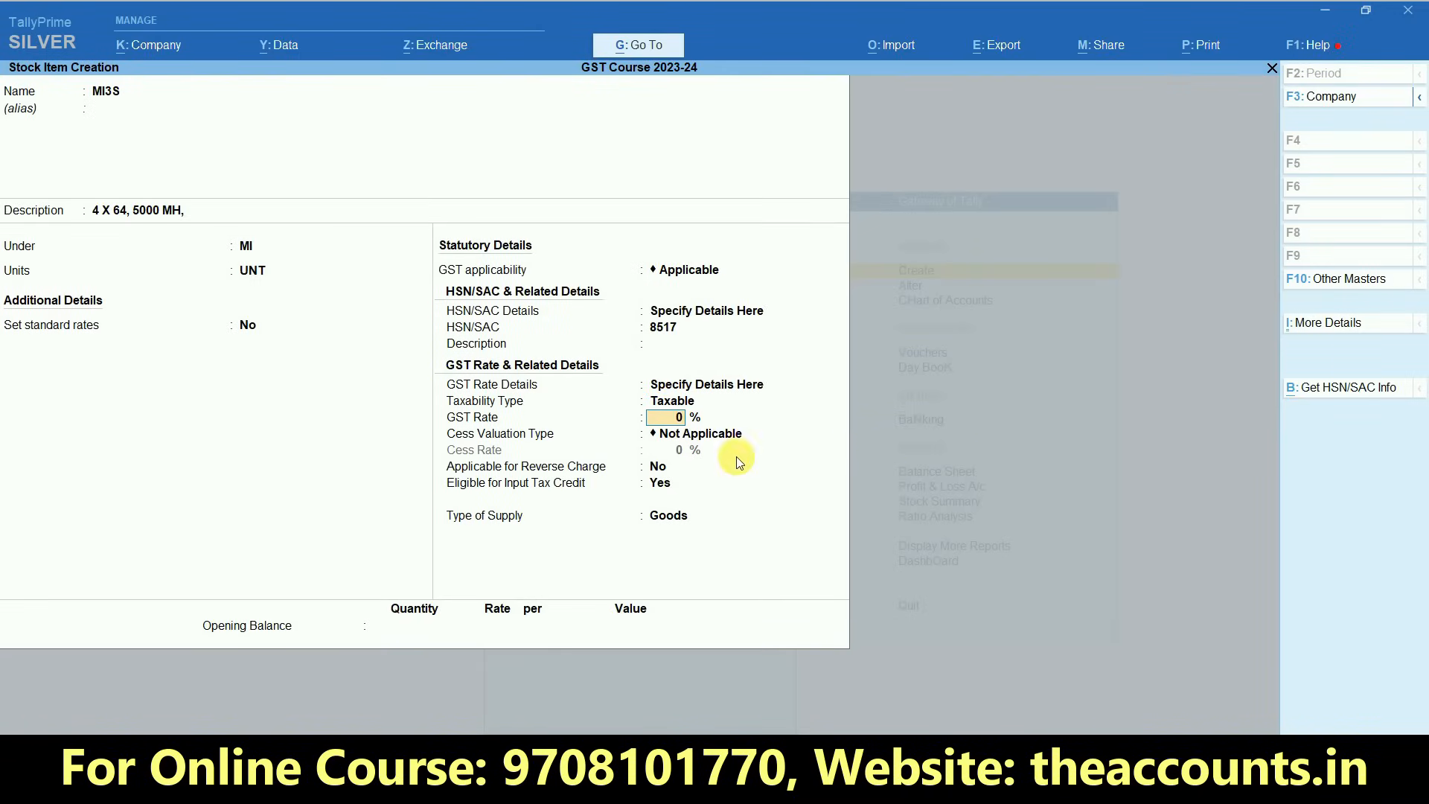
pyautogui.write('12')
pyautogui.press('Return')
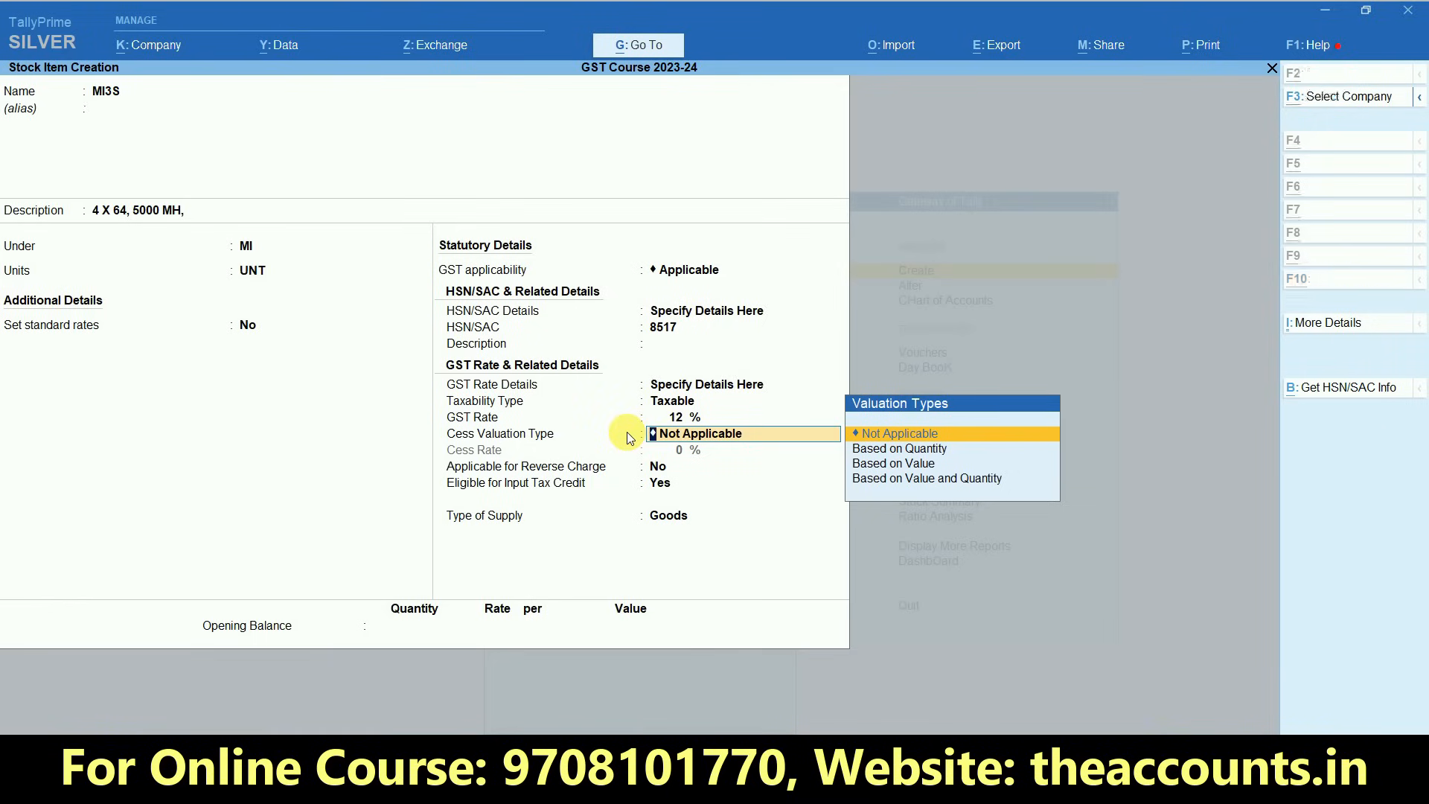
pyautogui.hotkey('alt', 'Tab')
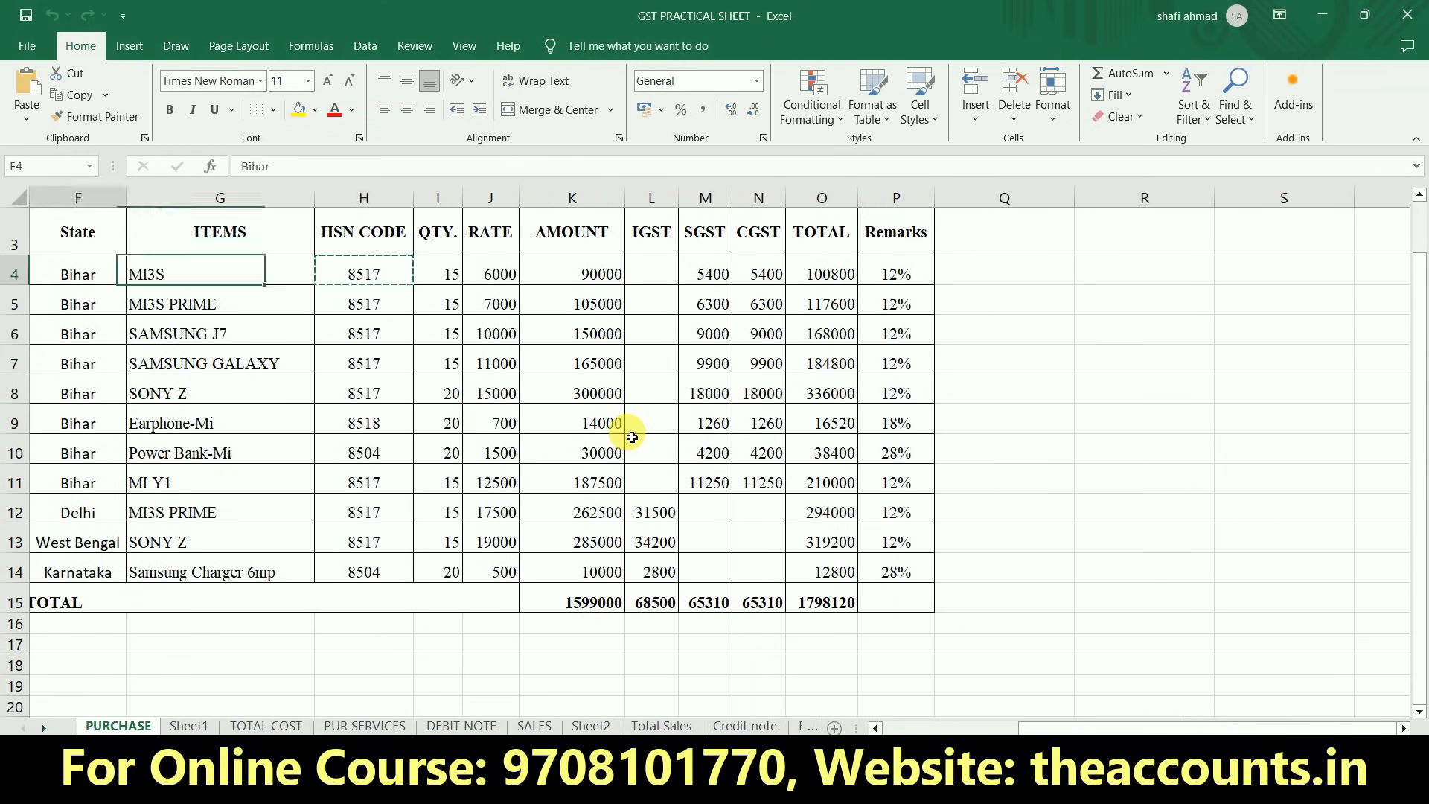
pyautogui.press('Home')
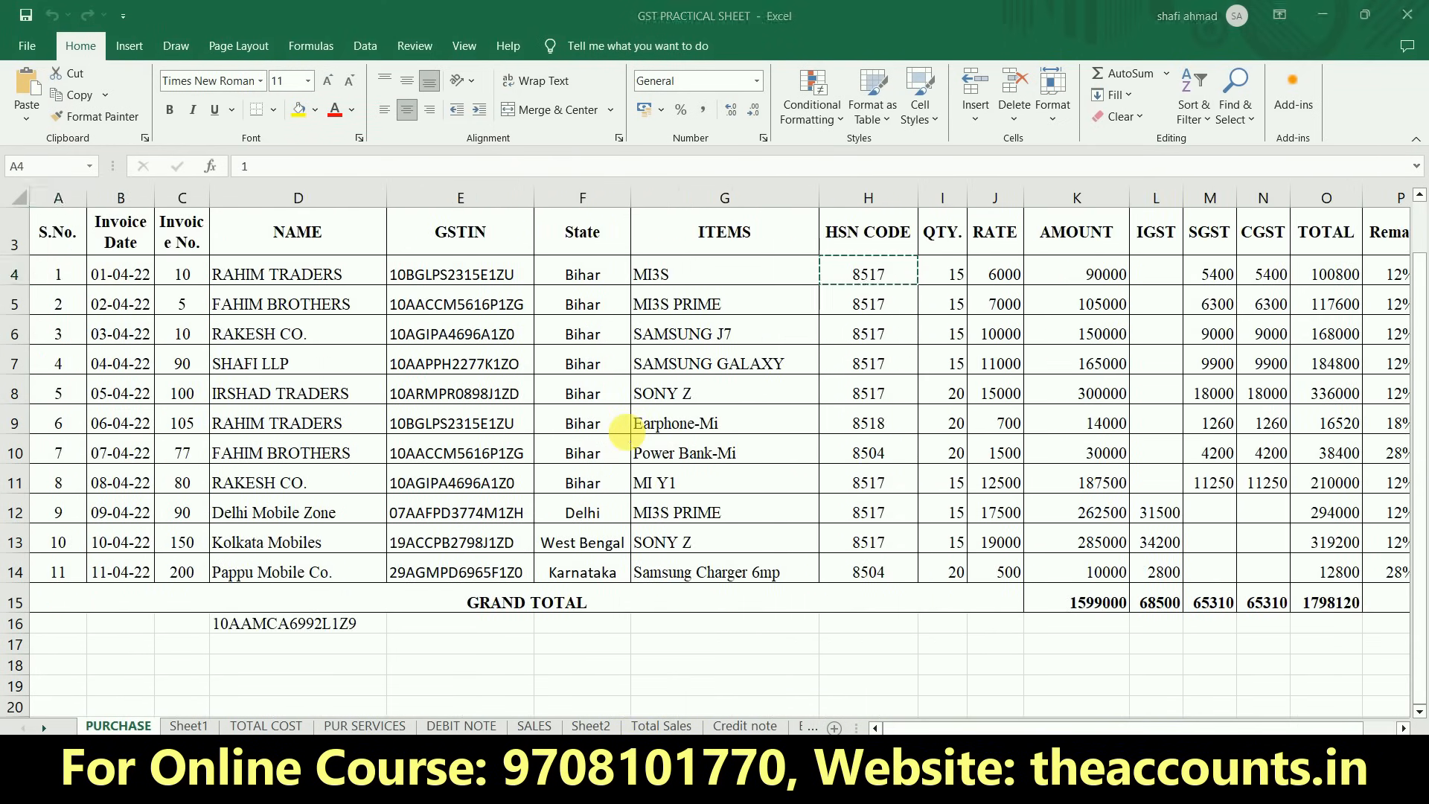
pyautogui.hotkey('alt', 'Tab')
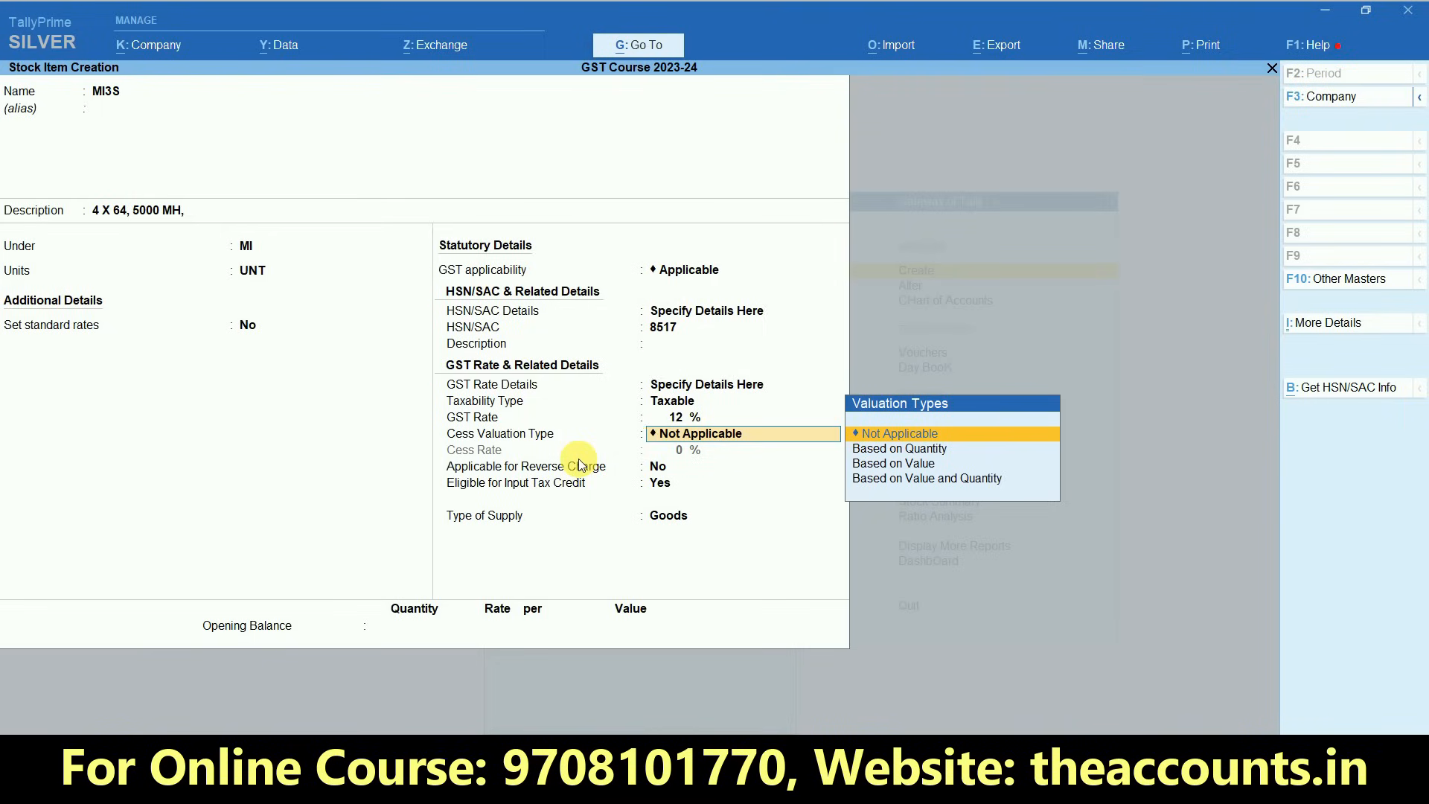
# - Keep cess valuation at Not Applicable, reverse charge at No and input tax credit at Yes, with Goods as the type of supply
pyautogui.press('Return')
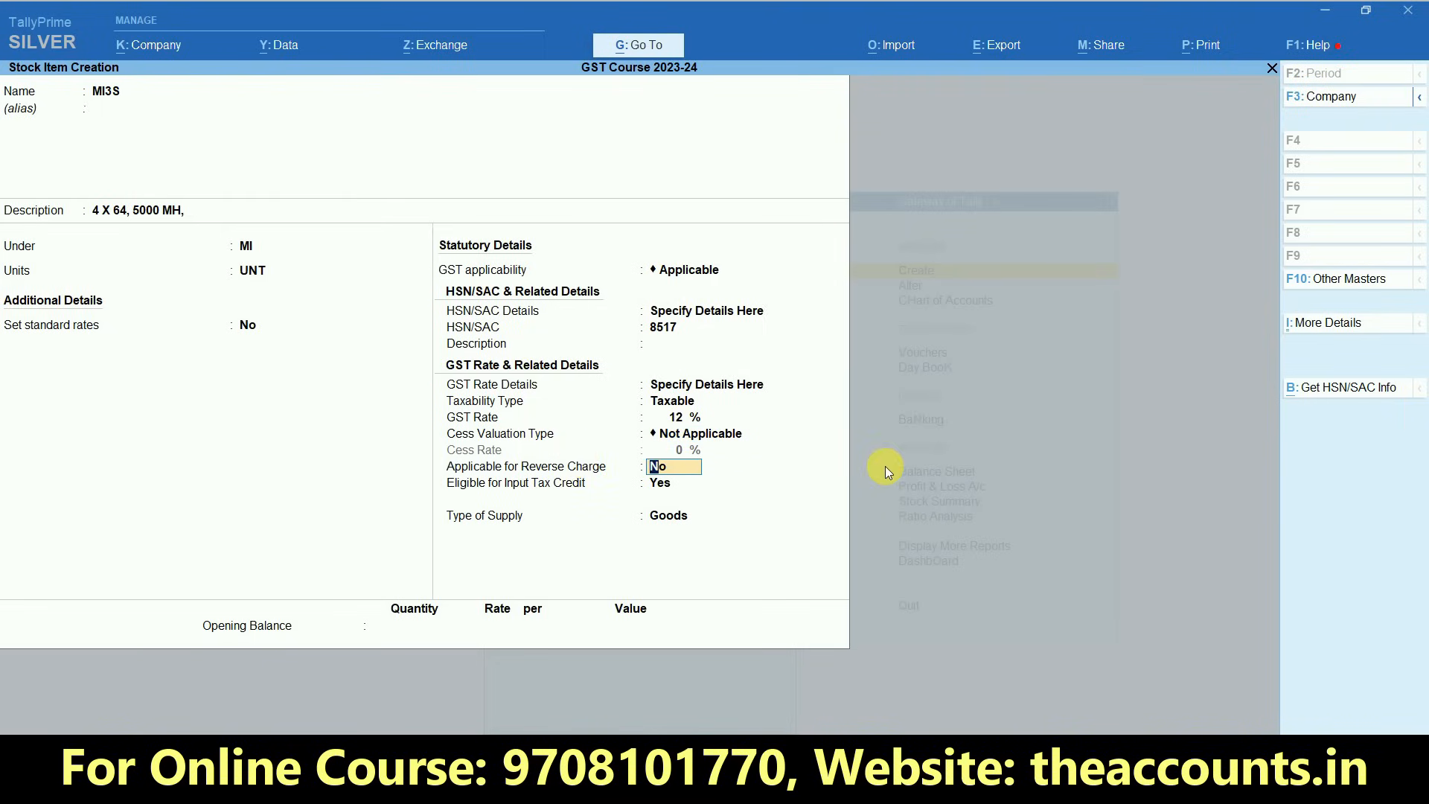
pyautogui.press('ctrl')
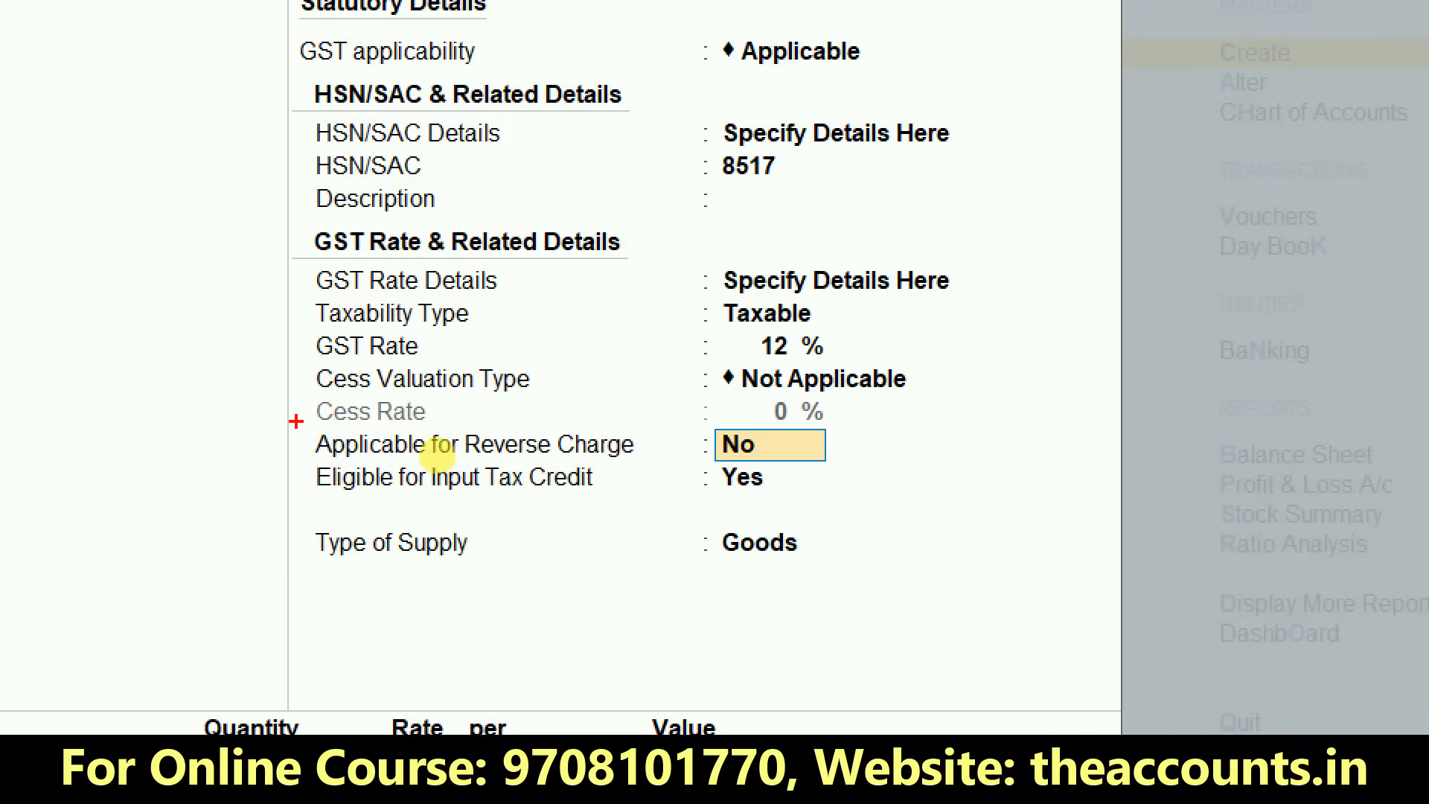
pyautogui.moveTo(295, 421); pyautogui.dragTo(828, 461)
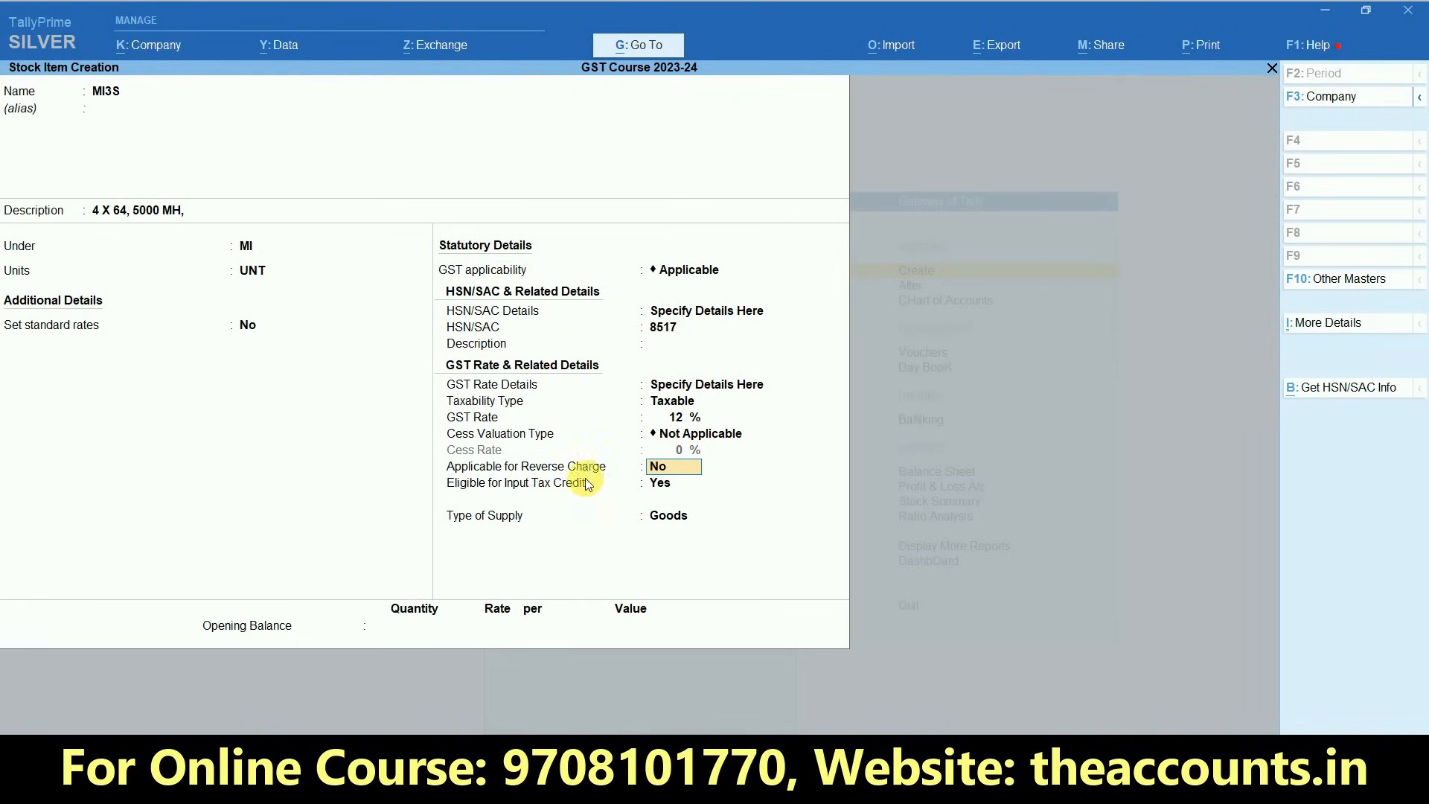
pyautogui.click(659, 487)
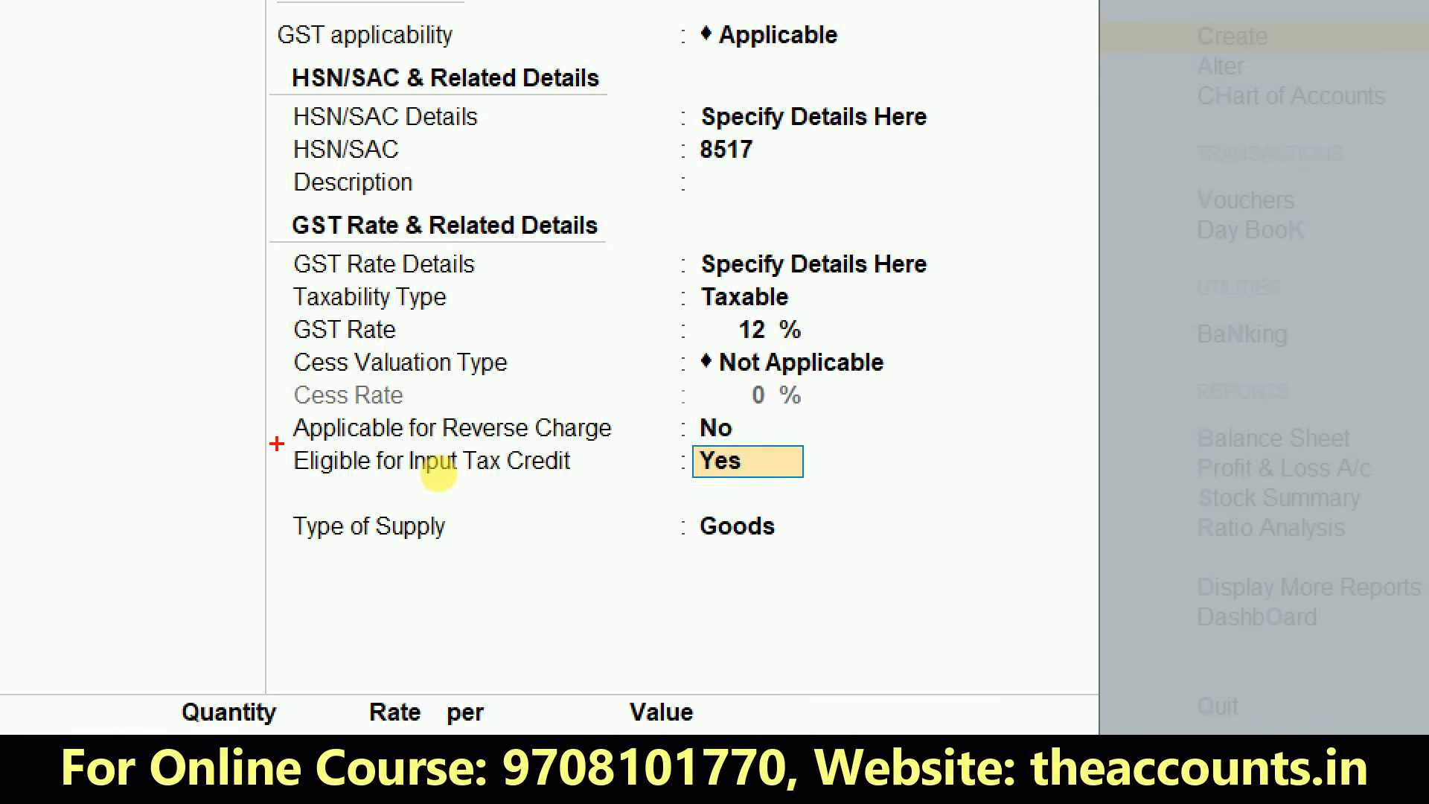
pyautogui.moveTo(274, 436)
pyautogui.mouseDown()
pyautogui.moveTo(521, 487)
pyautogui.moveTo(766, 513)
pyautogui.moveTo(788, 495)
pyautogui.mouseUp()
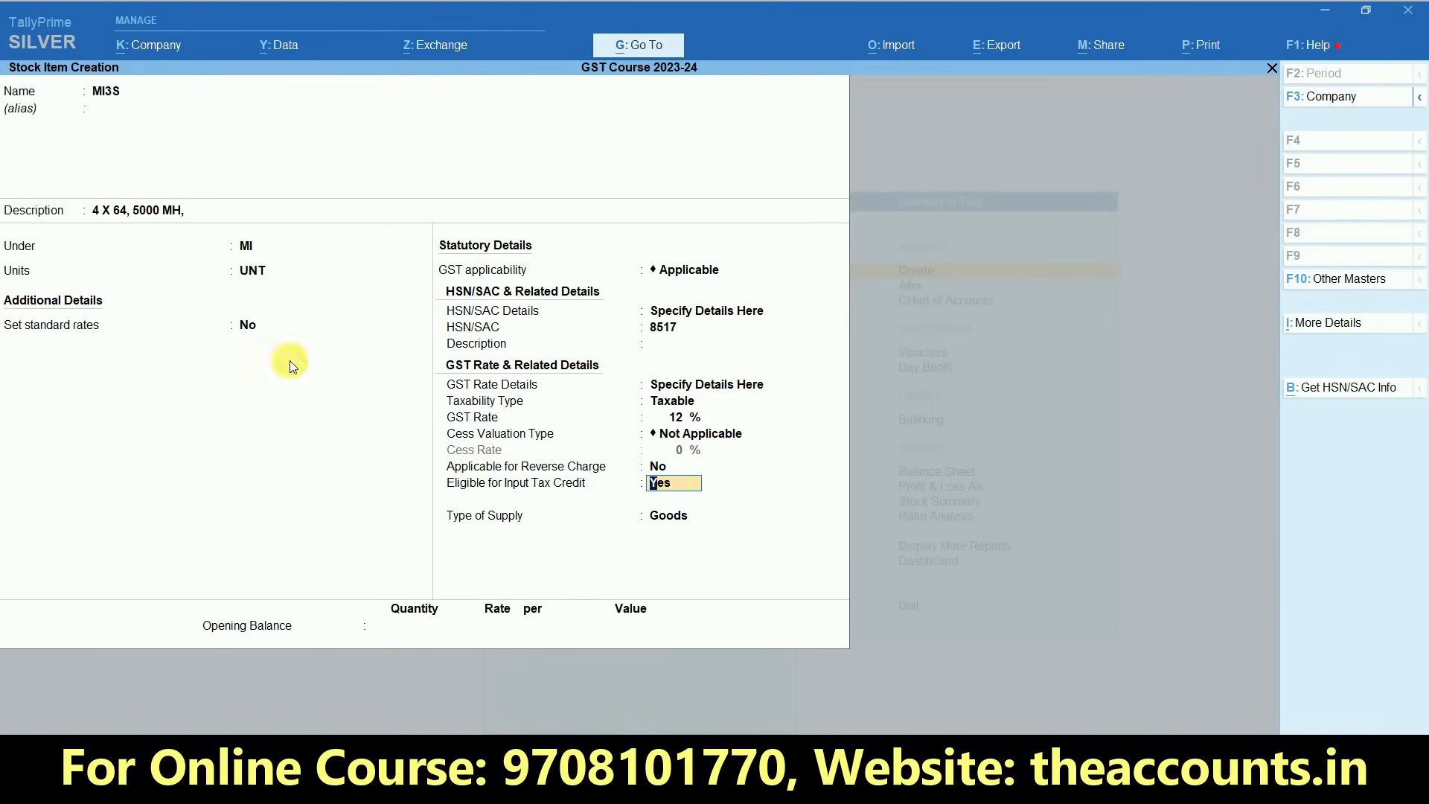
pyautogui.click(668, 515)
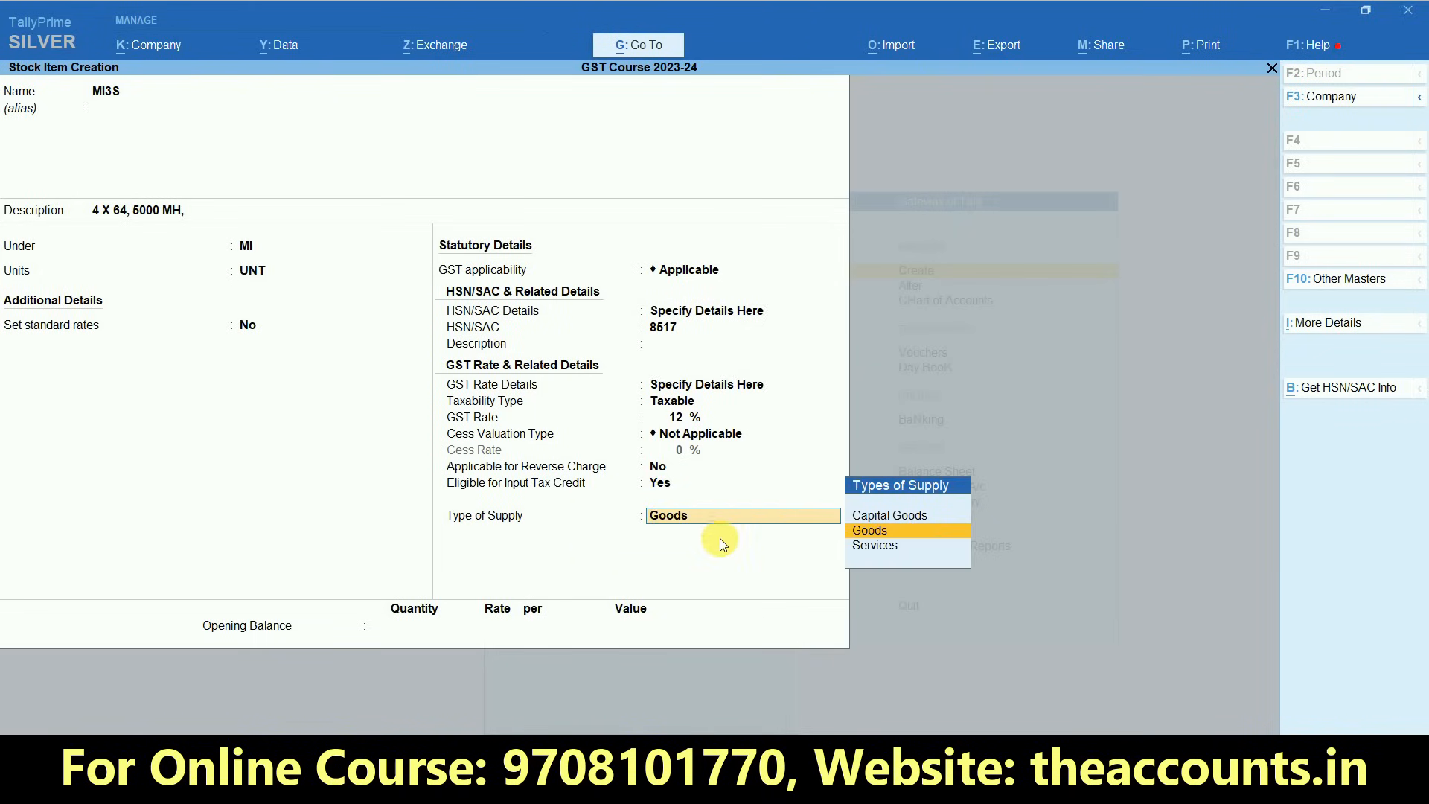
pyautogui.click(876, 533)
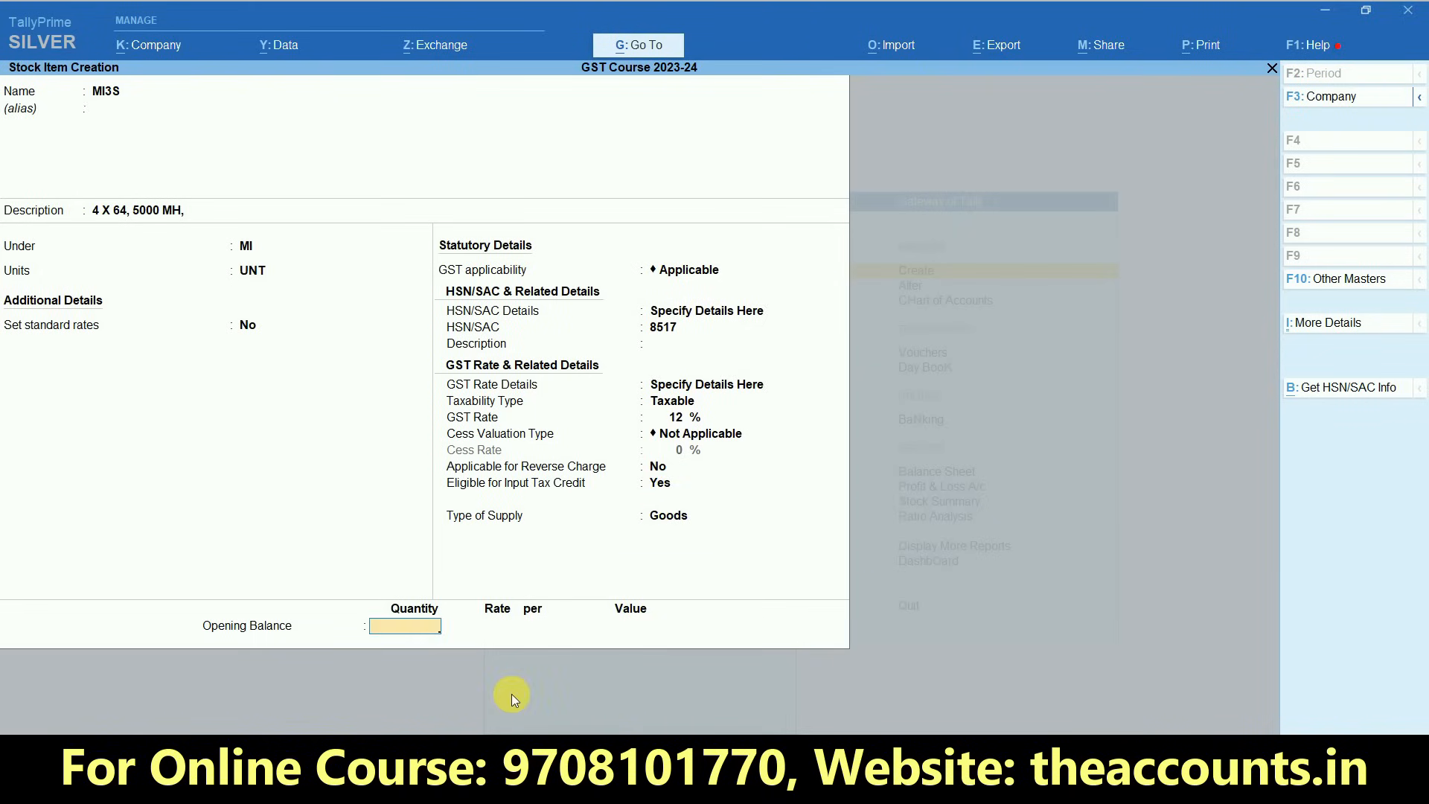
# - Enter an opening balance of 10 UNT at a rate of 5000 per UNT and save the stock item
pyautogui.write('10')
pyautogui.press('Return')
pyautogui.write('5000')
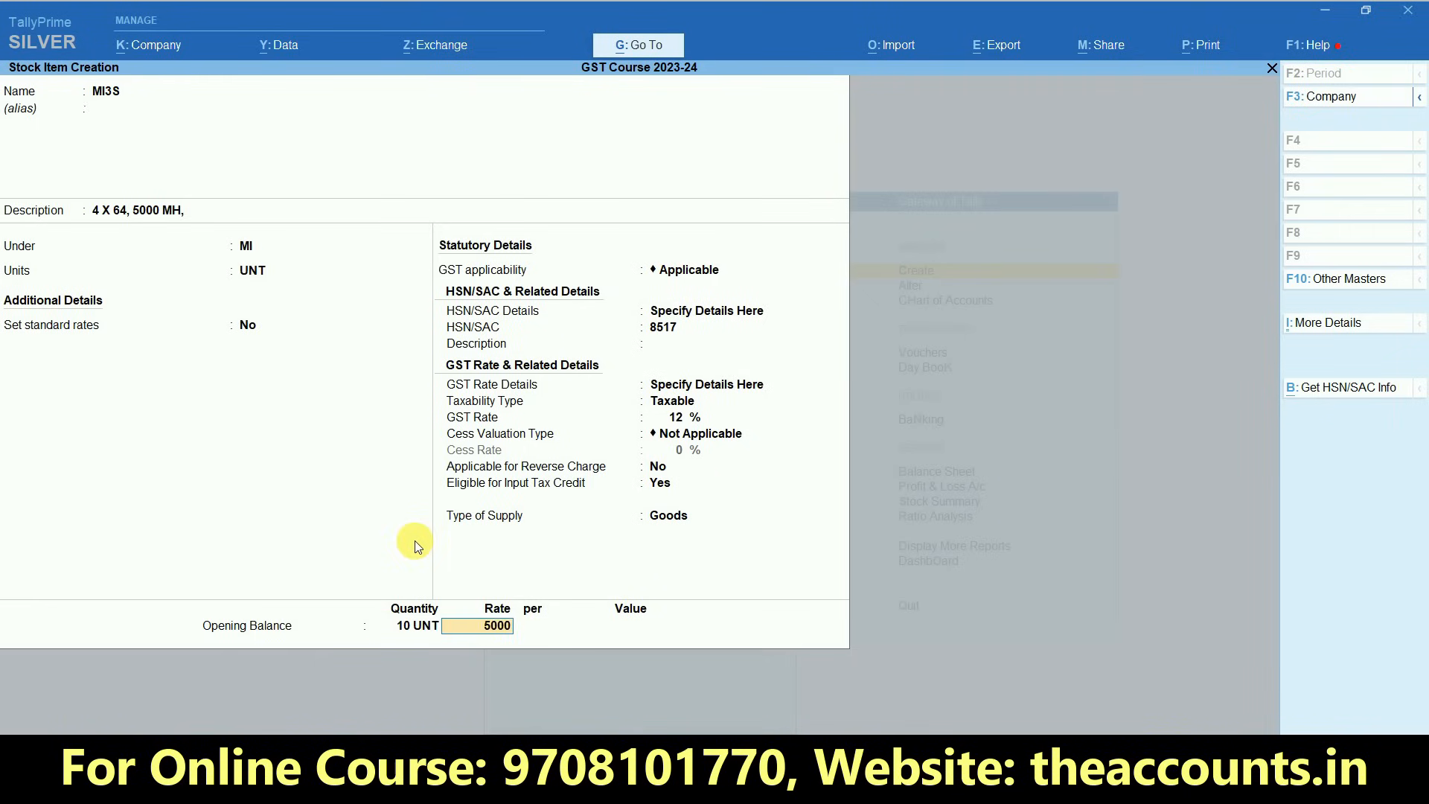
pyautogui.press('Return')
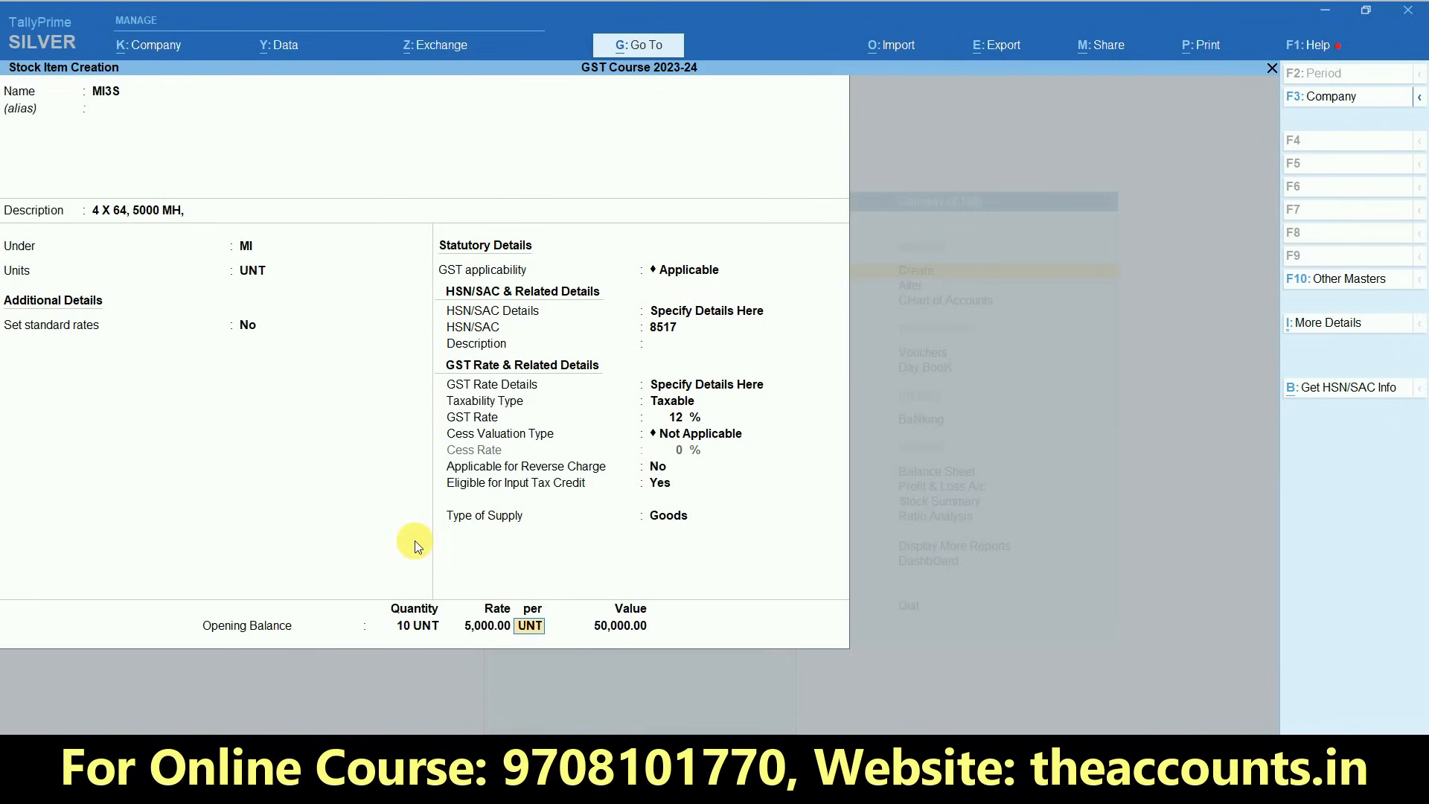
pyautogui.press('Return')
pyautogui.press('Return')
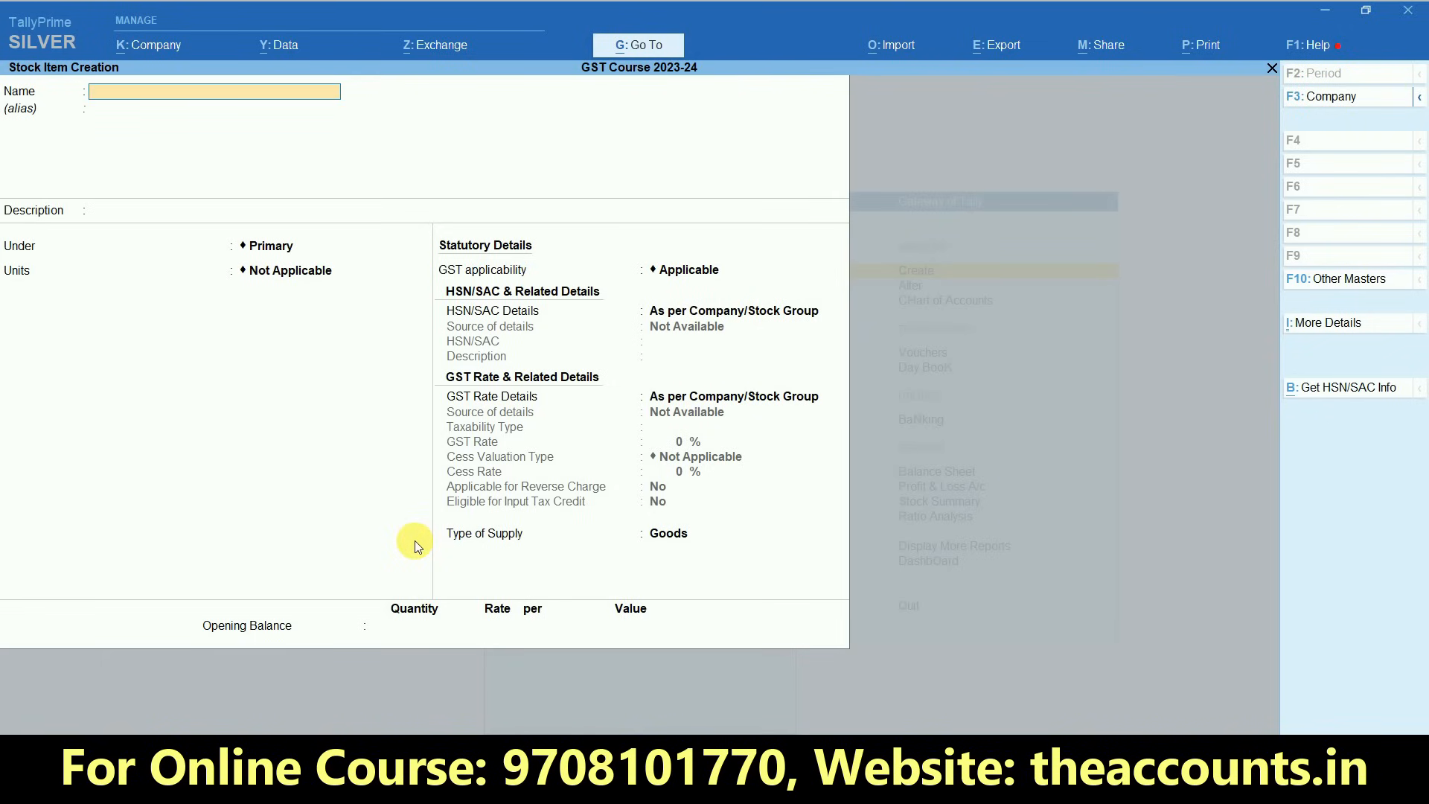
pyautogui.hotkey('alt', 'Tab')
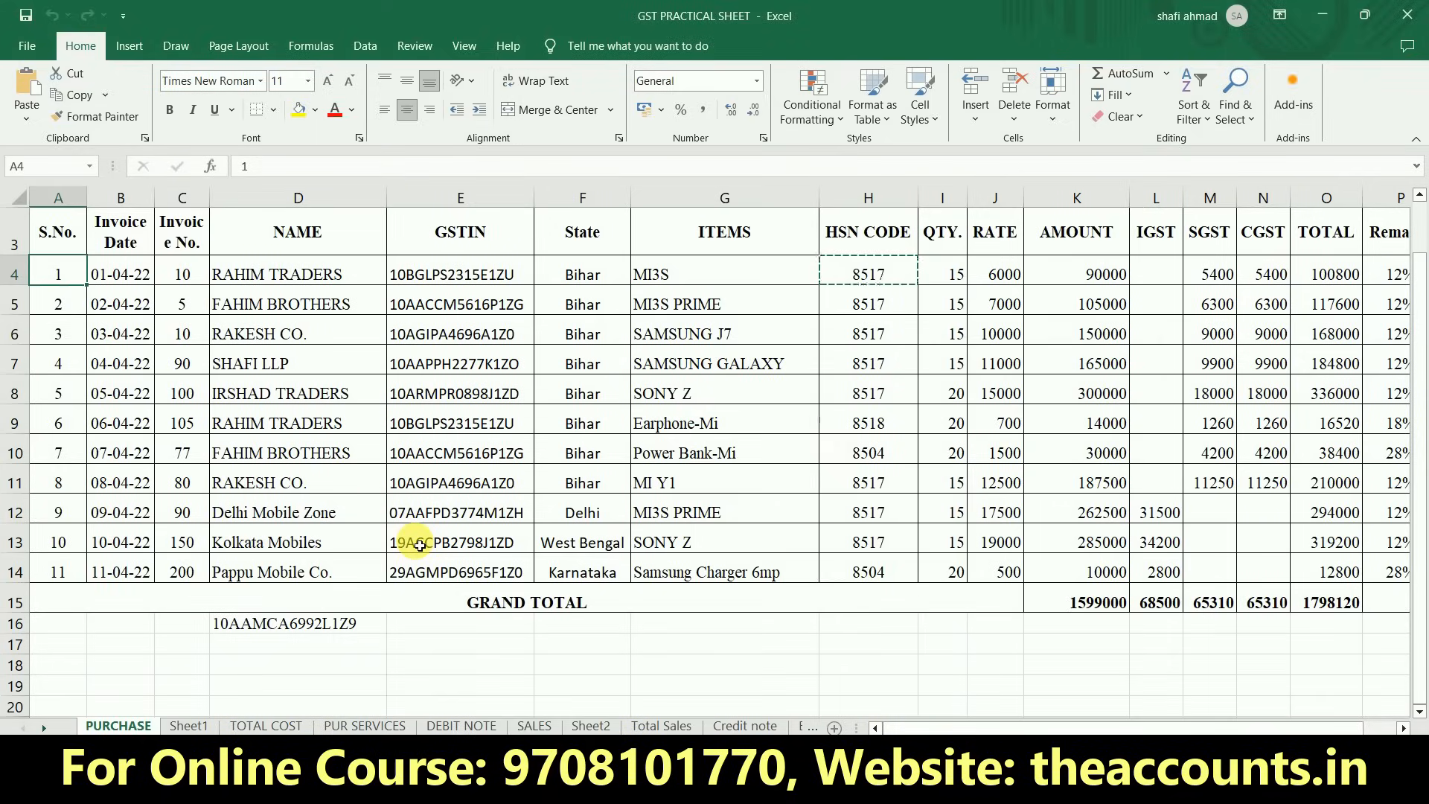
pyautogui.hotkey('alt', 'Tab')
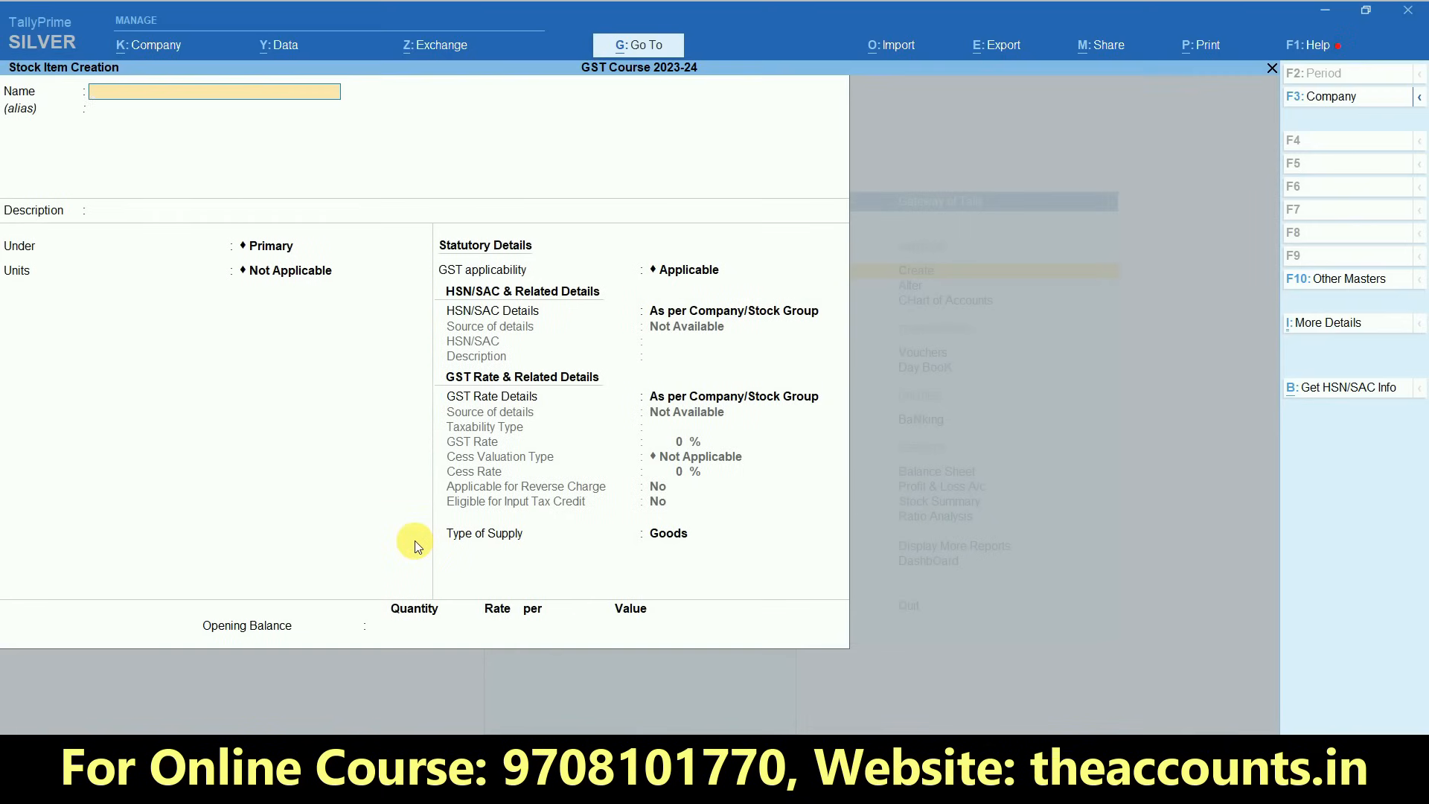
# - Leave stock item creation, start a purchase voucher and set the voucher date to 22-12-2023
pyautogui.press('Escape')
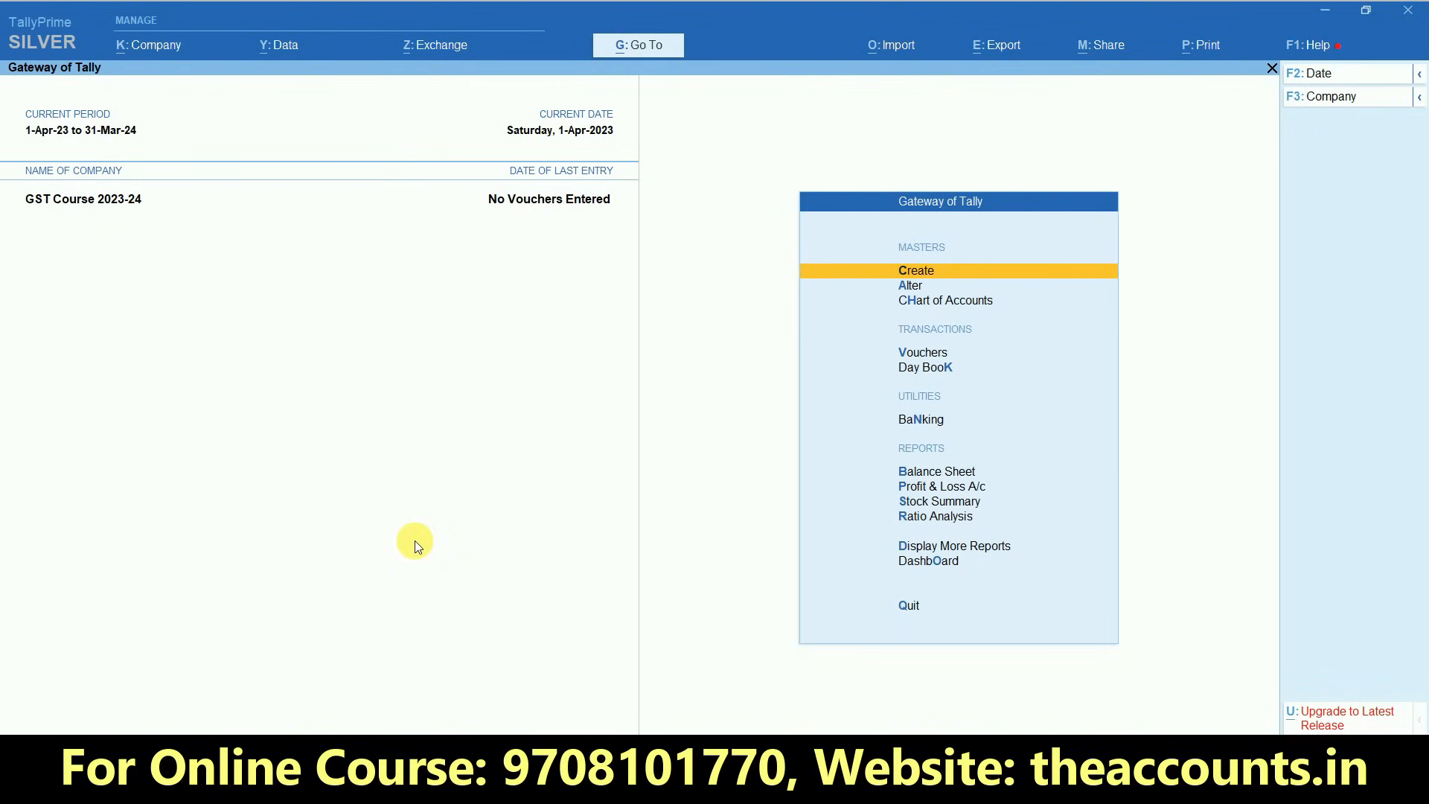
pyautogui.click(921, 360)
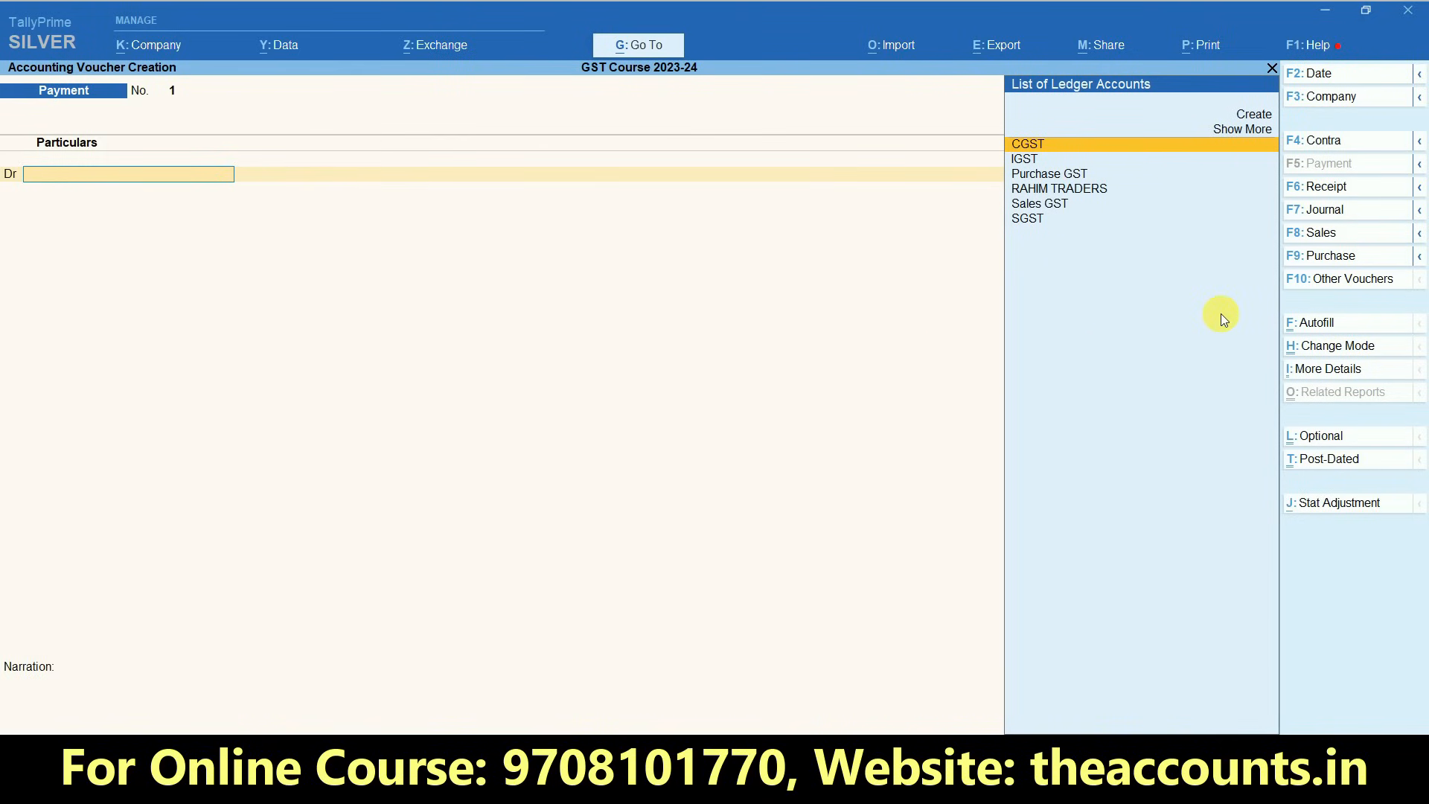
pyautogui.click(1320, 257)
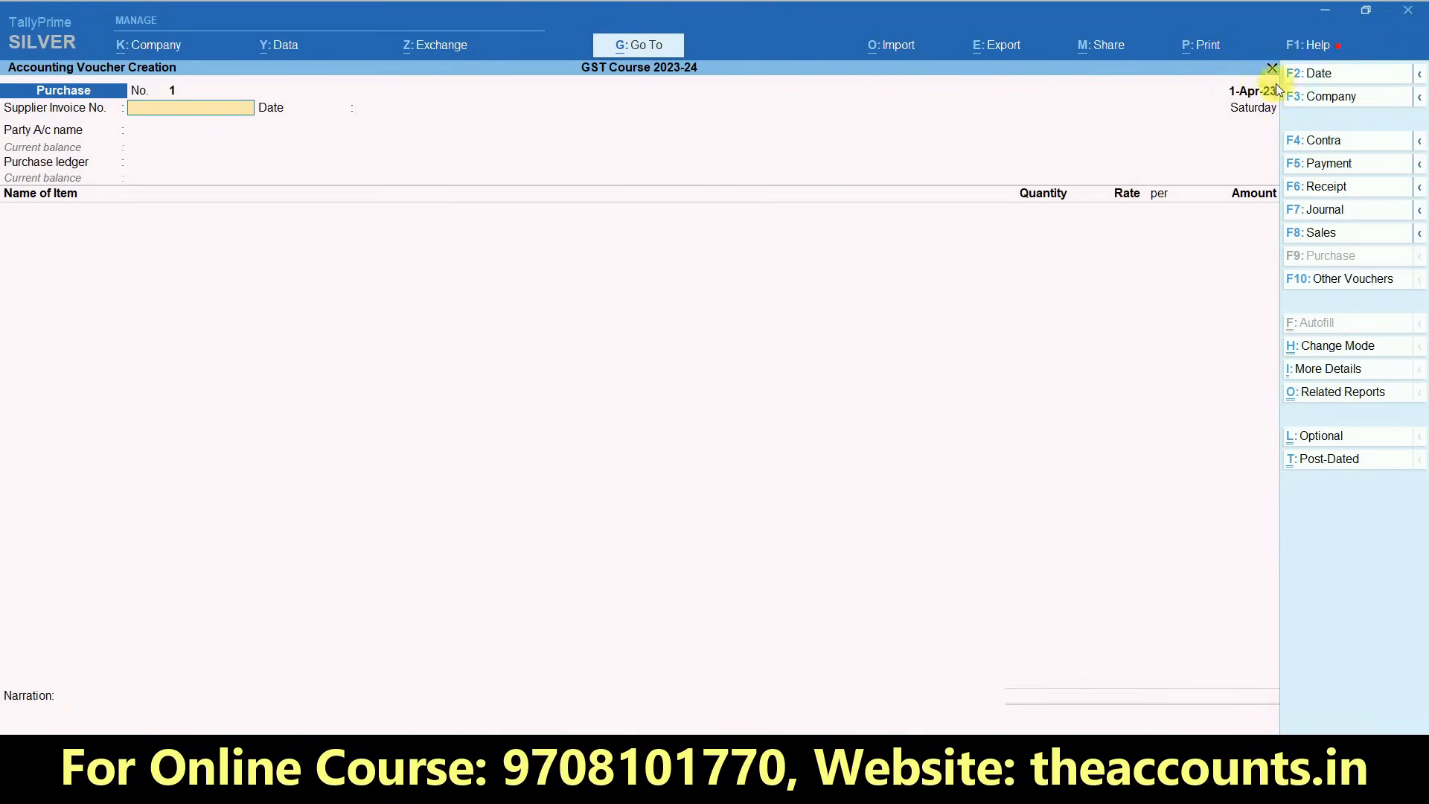
pyautogui.click(1317, 73)
pyautogui.write('22-12')
pyautogui.press('Return')
pyautogui.click(1319, 74)
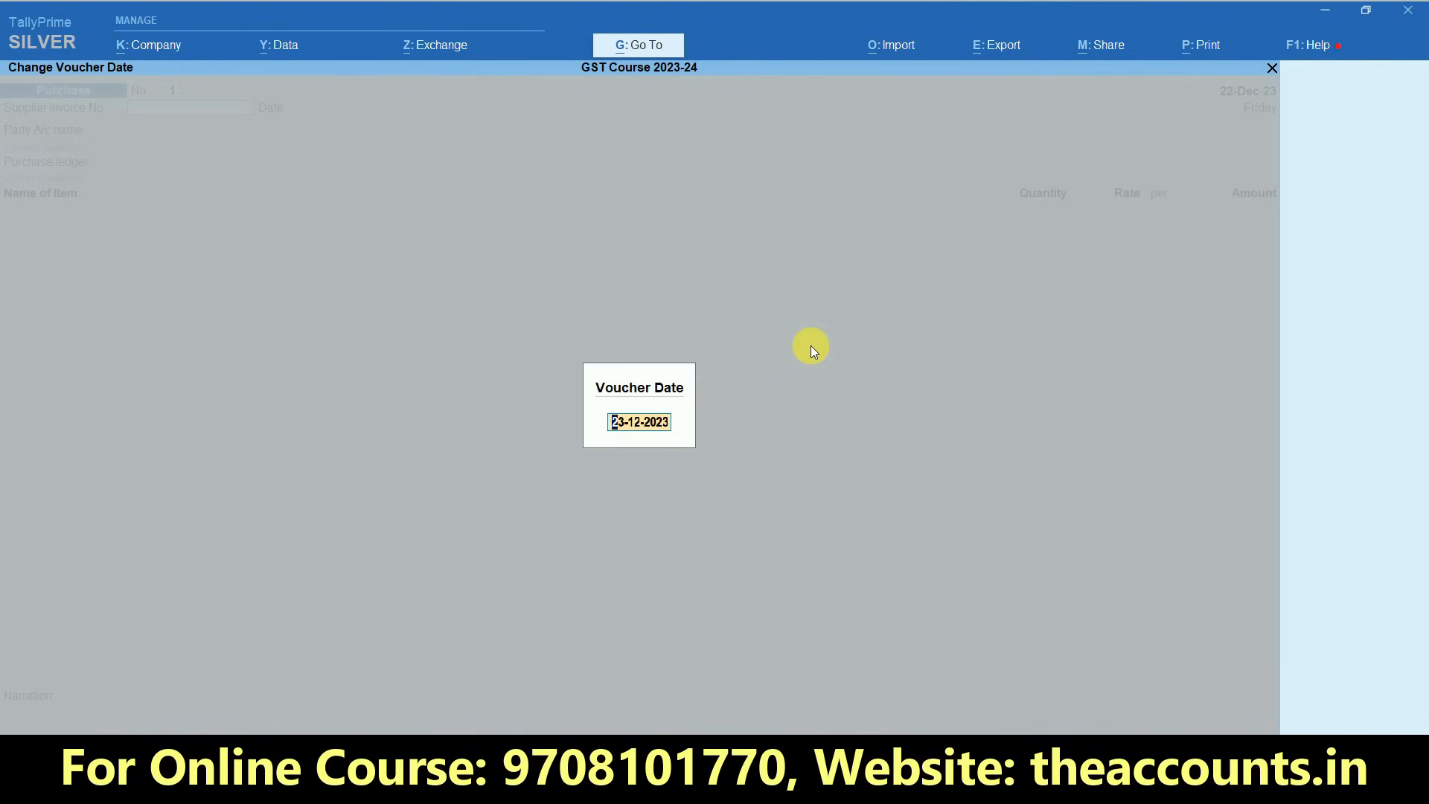
pyautogui.press('BackSpace')
pyautogui.press('Escape')
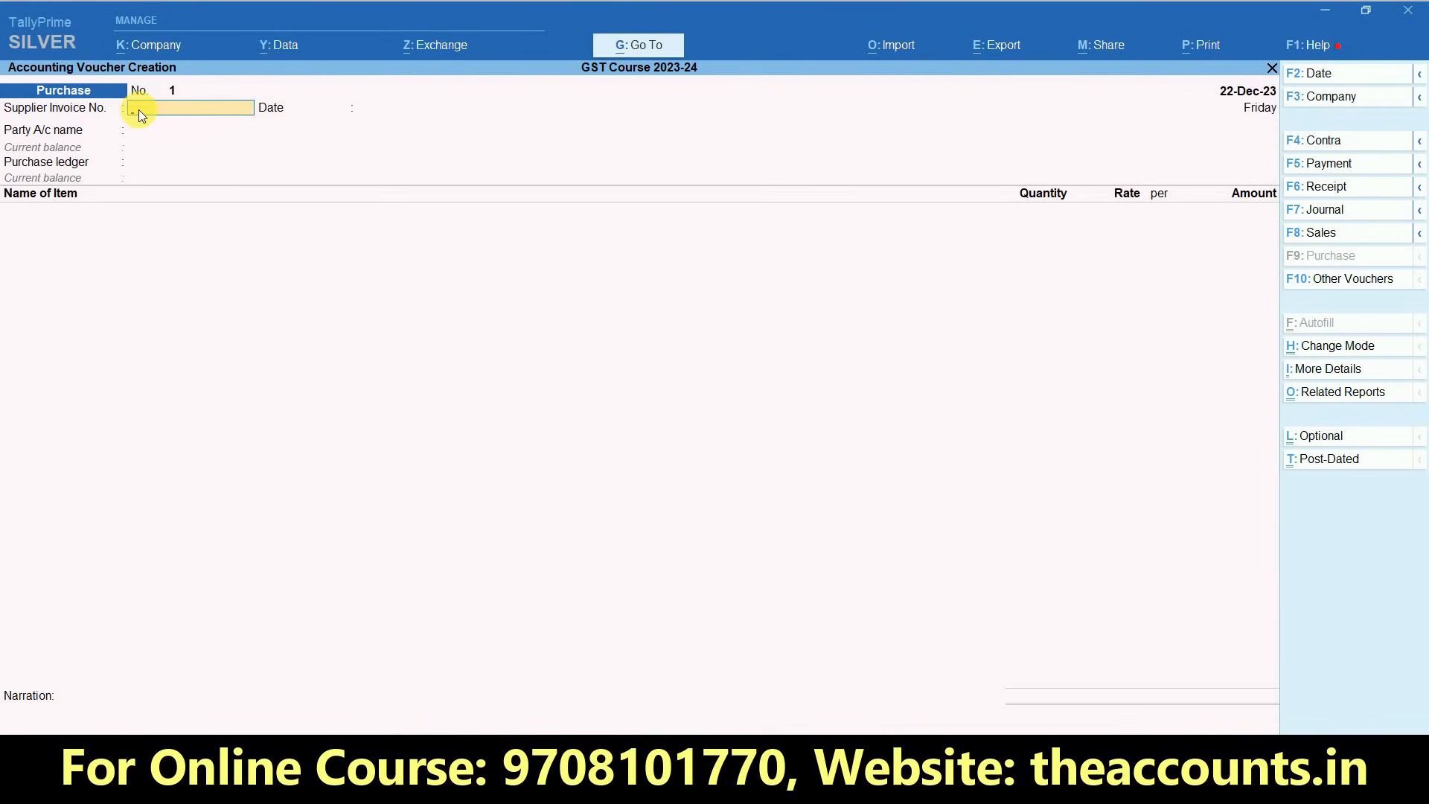
# - Enter supplier invoice number 150 with the invoice date 20-Dec-23
pyautogui.write('150')
pyautogui.press('Return')
pyautogui.write('20.12')
pyautogui.press('Return')
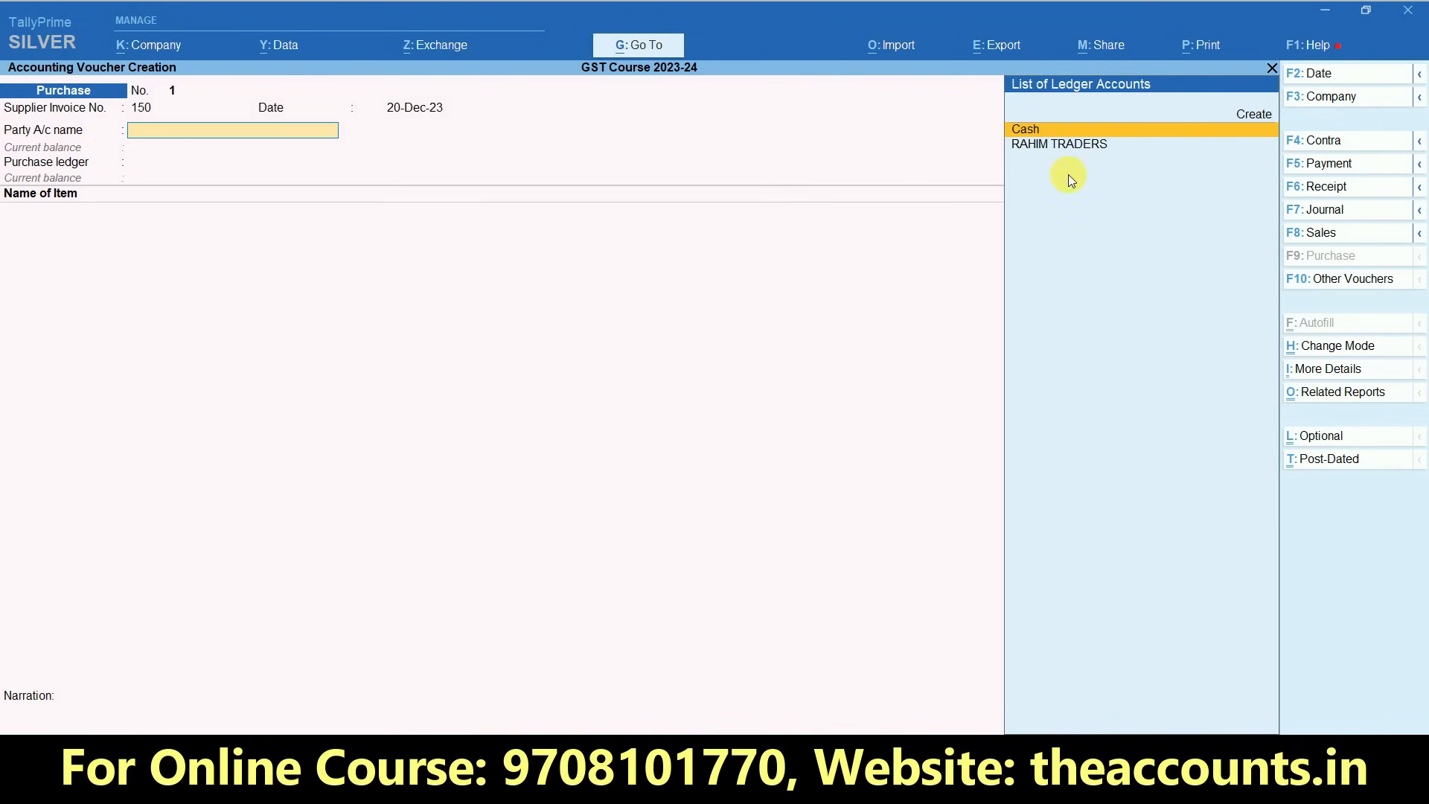
# - Choose RAHIM TRADERS as the party account and accept the receipt, order and import details left blank
pyautogui.click(1073, 145)
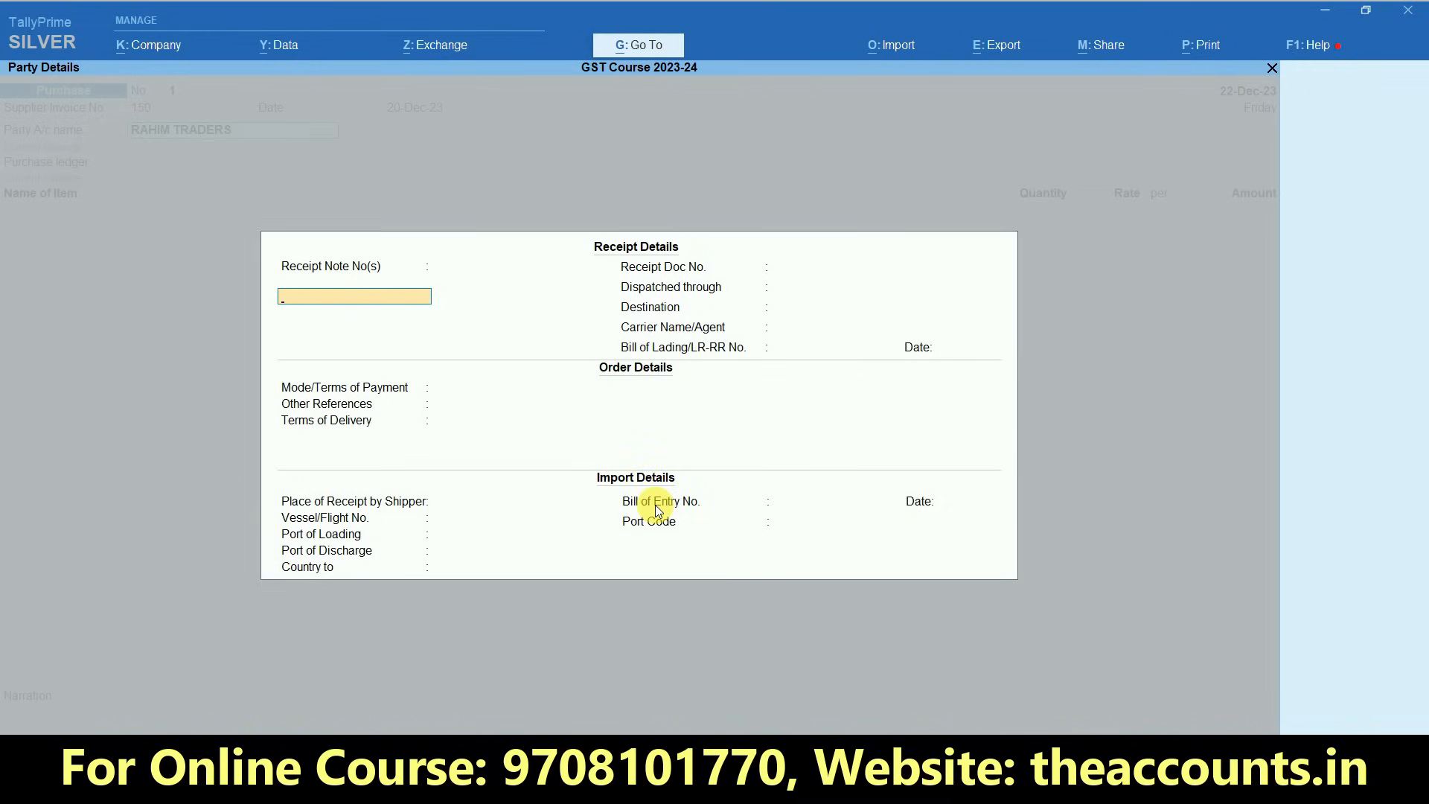
pyautogui.press('Return')
pyautogui.press('Return')
pyautogui.press('Return')
pyautogui.press('Return')
pyautogui.press('Return')
pyautogui.press('Return')
pyautogui.press('Return')
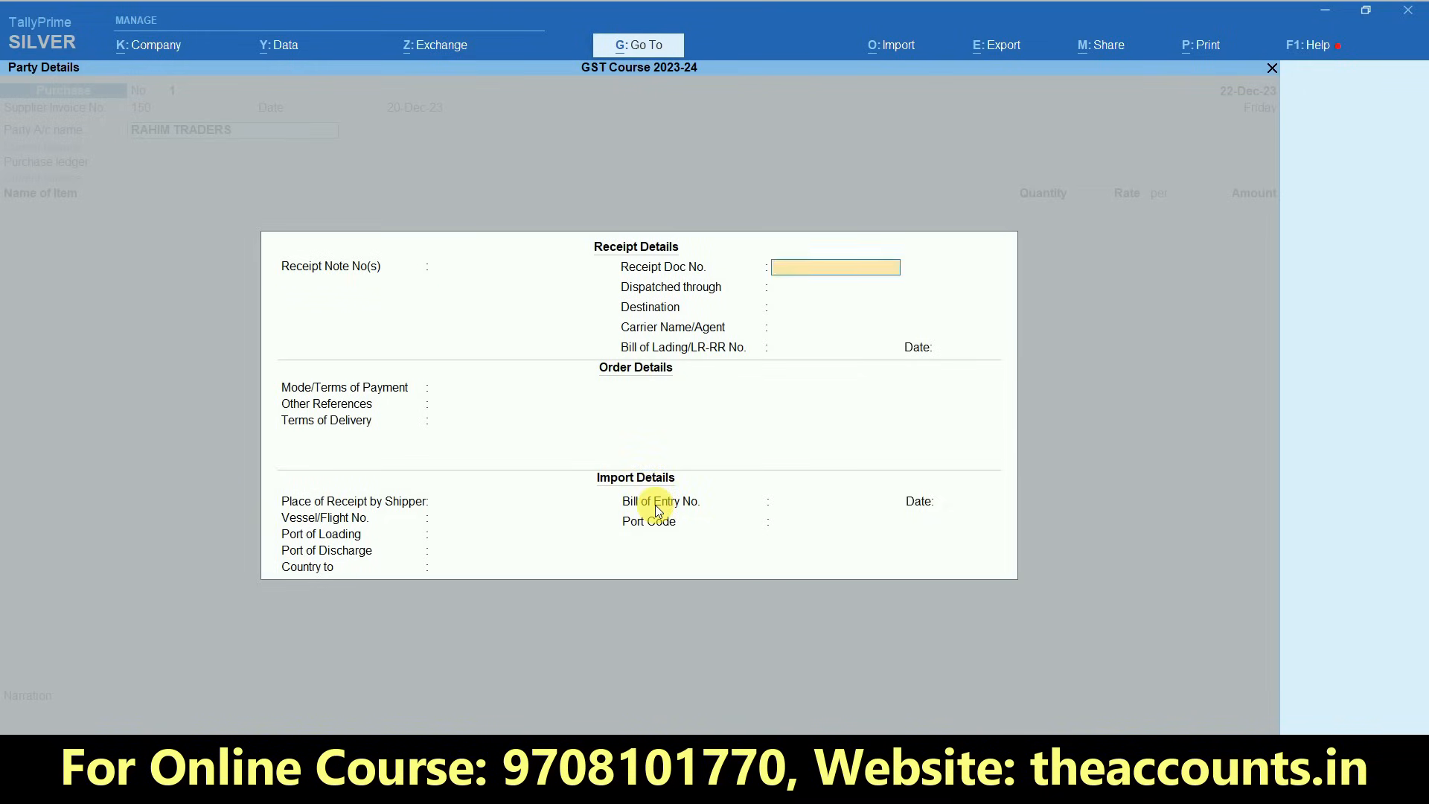
pyautogui.press('Return')
pyautogui.press('Return')
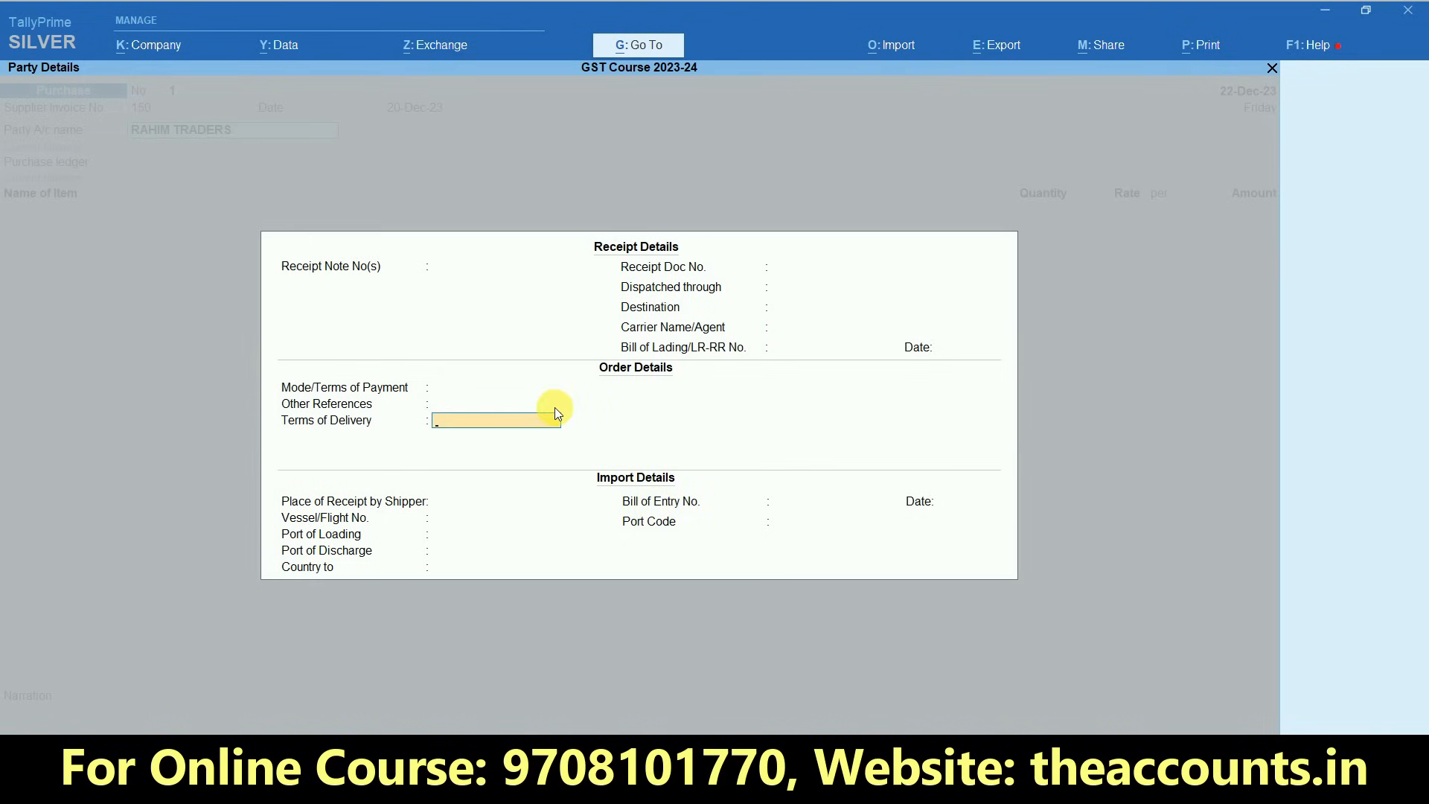
pyautogui.press('ctrl')
pyautogui.press('Escape')
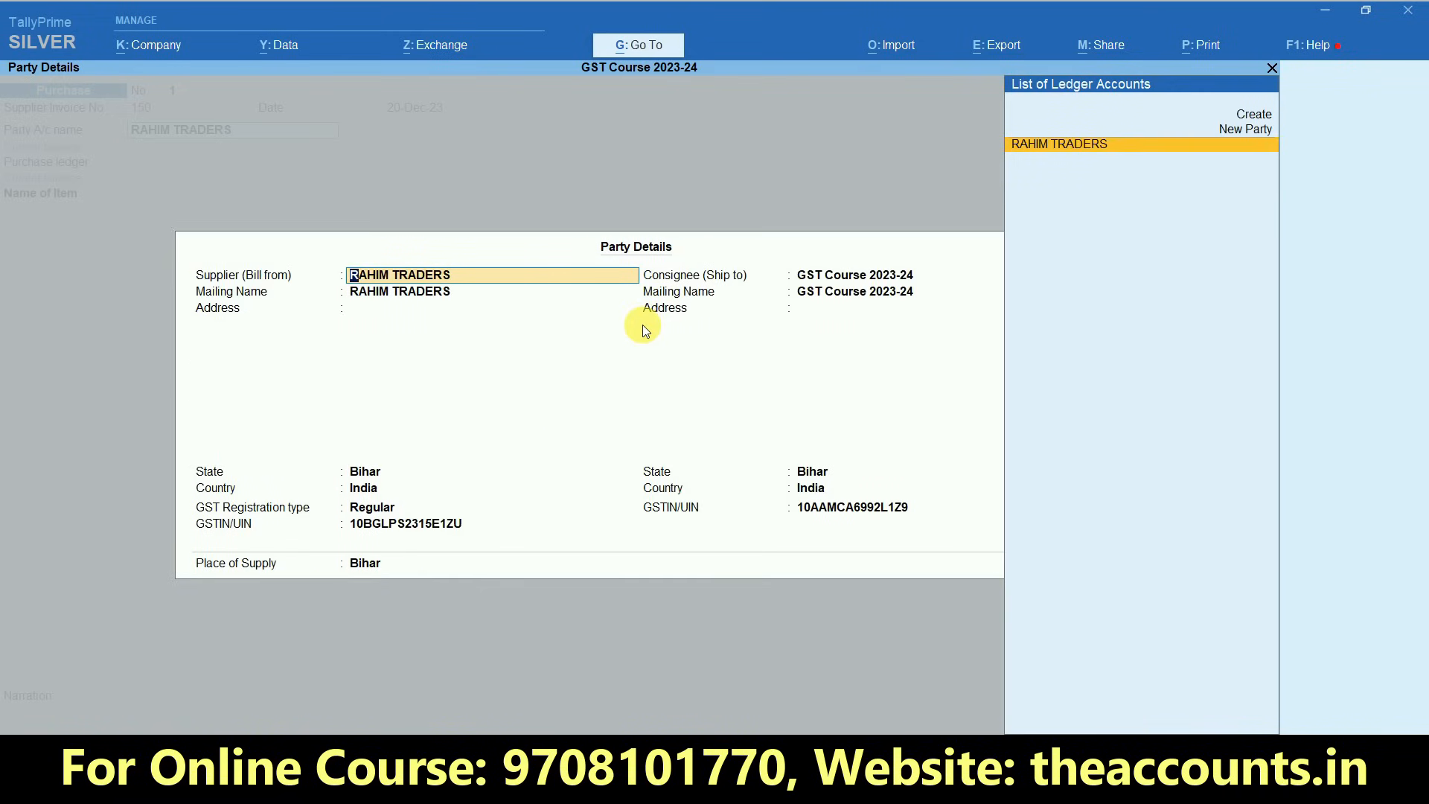
# - Accept the supplier and consignee party details with their existing values
pyautogui.press('Return')
pyautogui.press('Return')
pyautogui.press('Return')
pyautogui.press('Return')
pyautogui.press('Return')
pyautogui.press('Return')
pyautogui.press('Return')
pyautogui.press('Return')
pyautogui.press('Return')
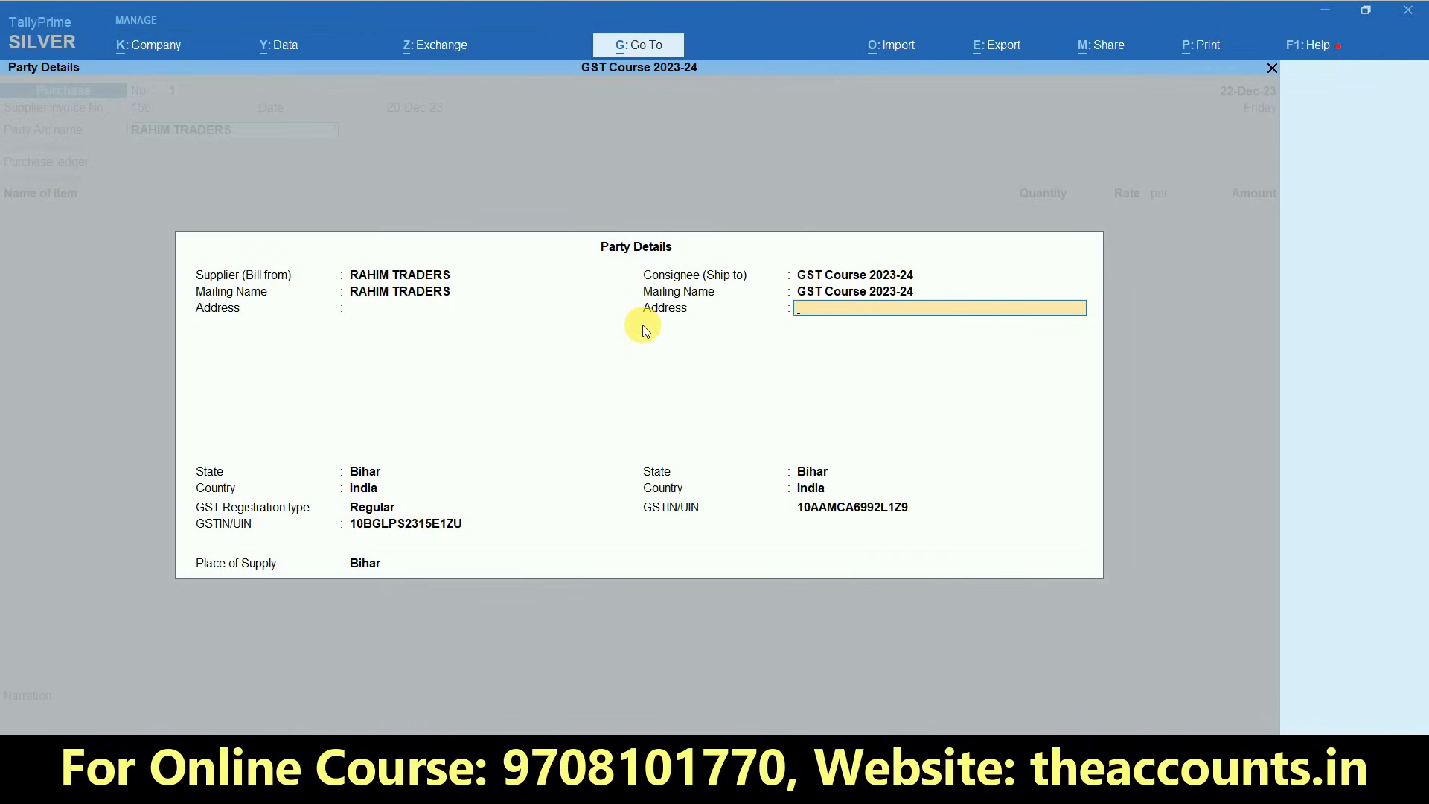
pyautogui.press('ctrl')
pyautogui.hotkey('ctrl', 'a')
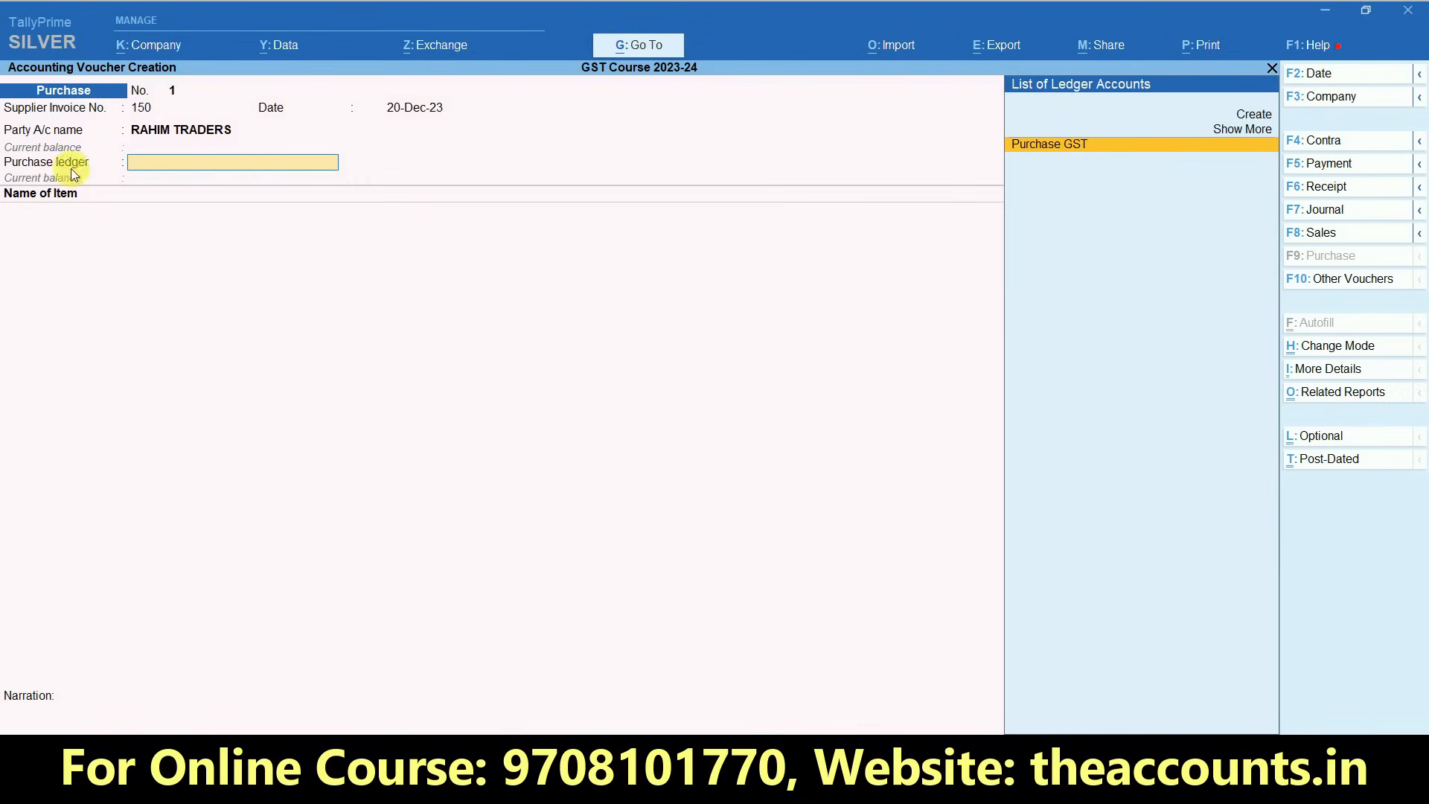
# - Choose Purchase GST as the purchase ledger and add the item MI3S, keeping its existing description
pyautogui.click(1065, 149)
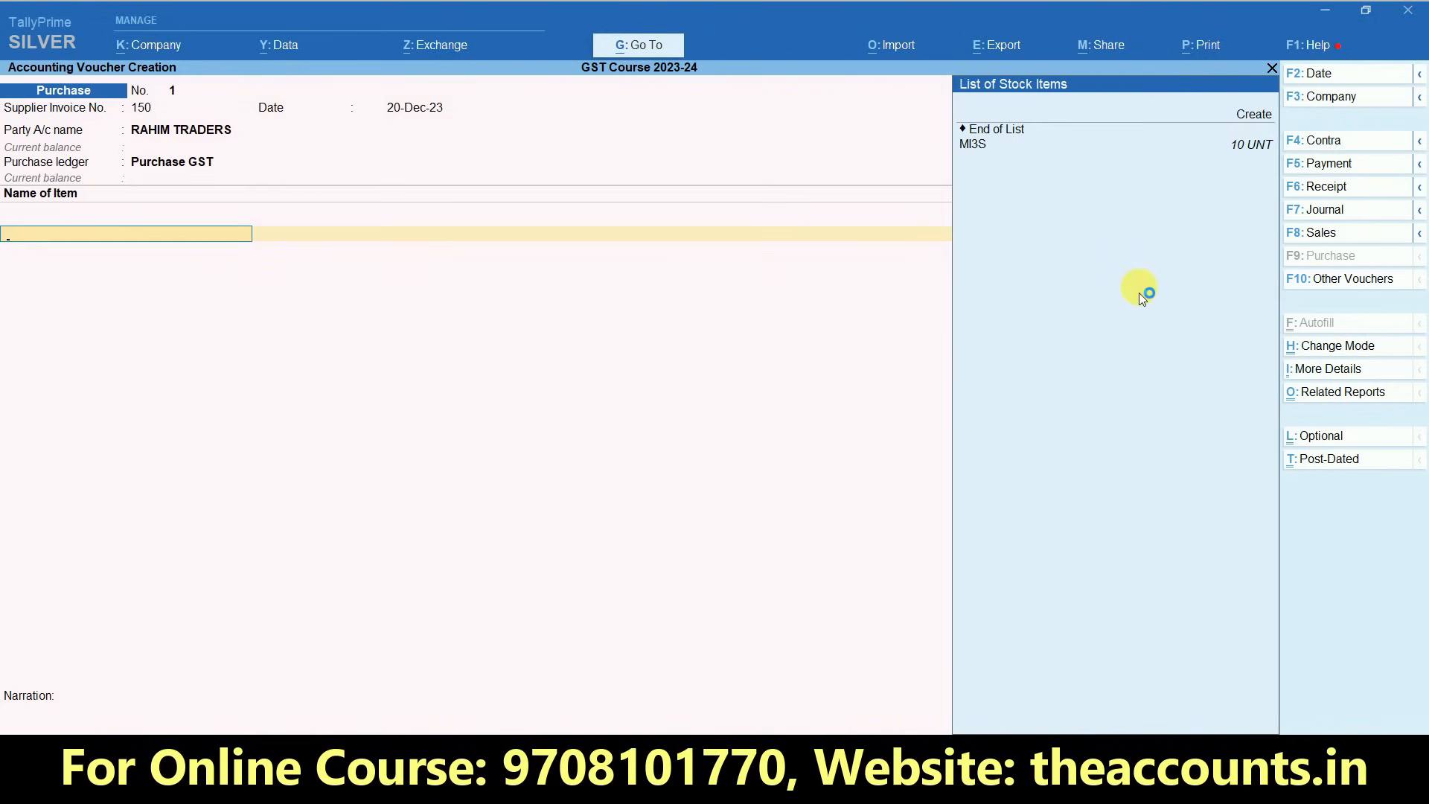
pyautogui.click(981, 146)
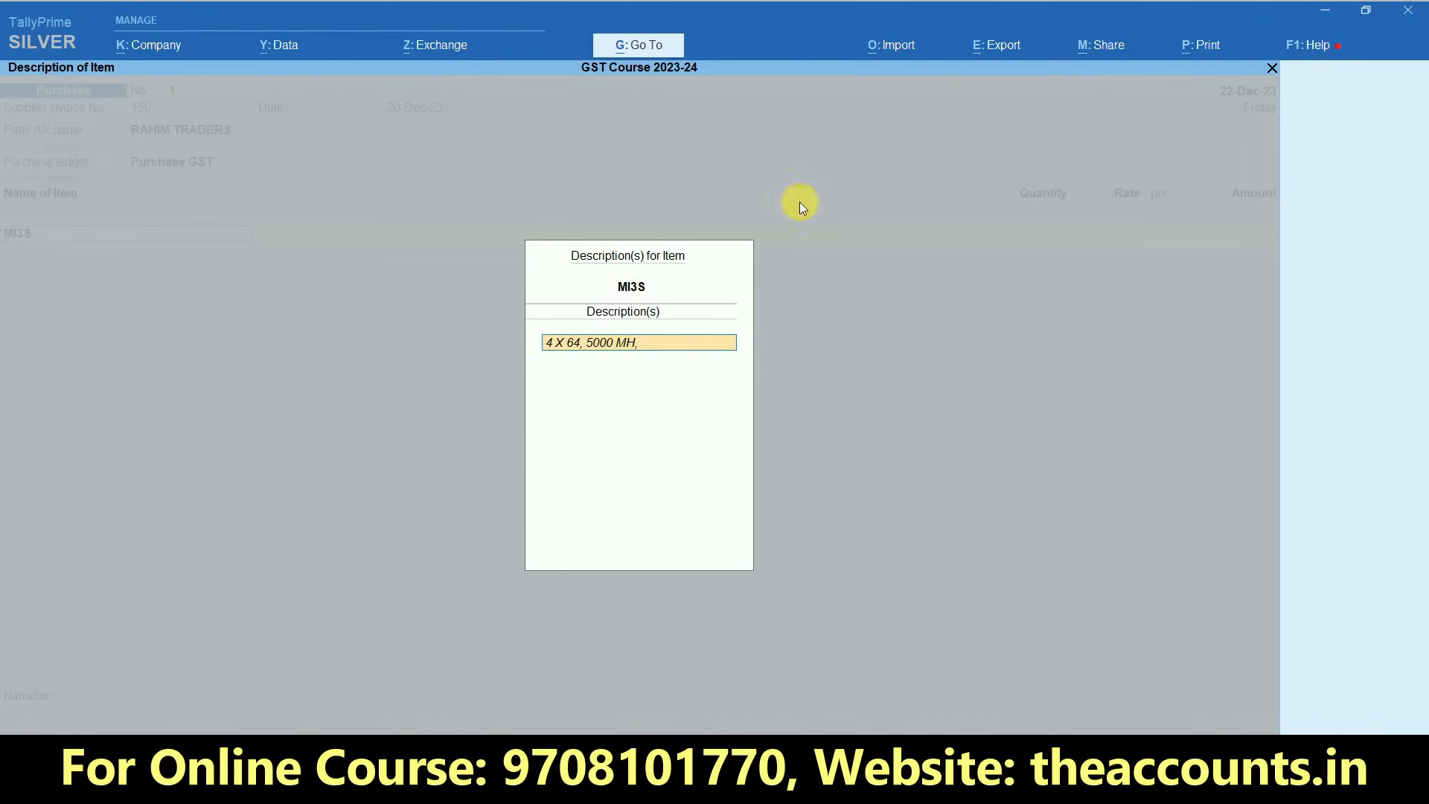
pyautogui.press('Return')
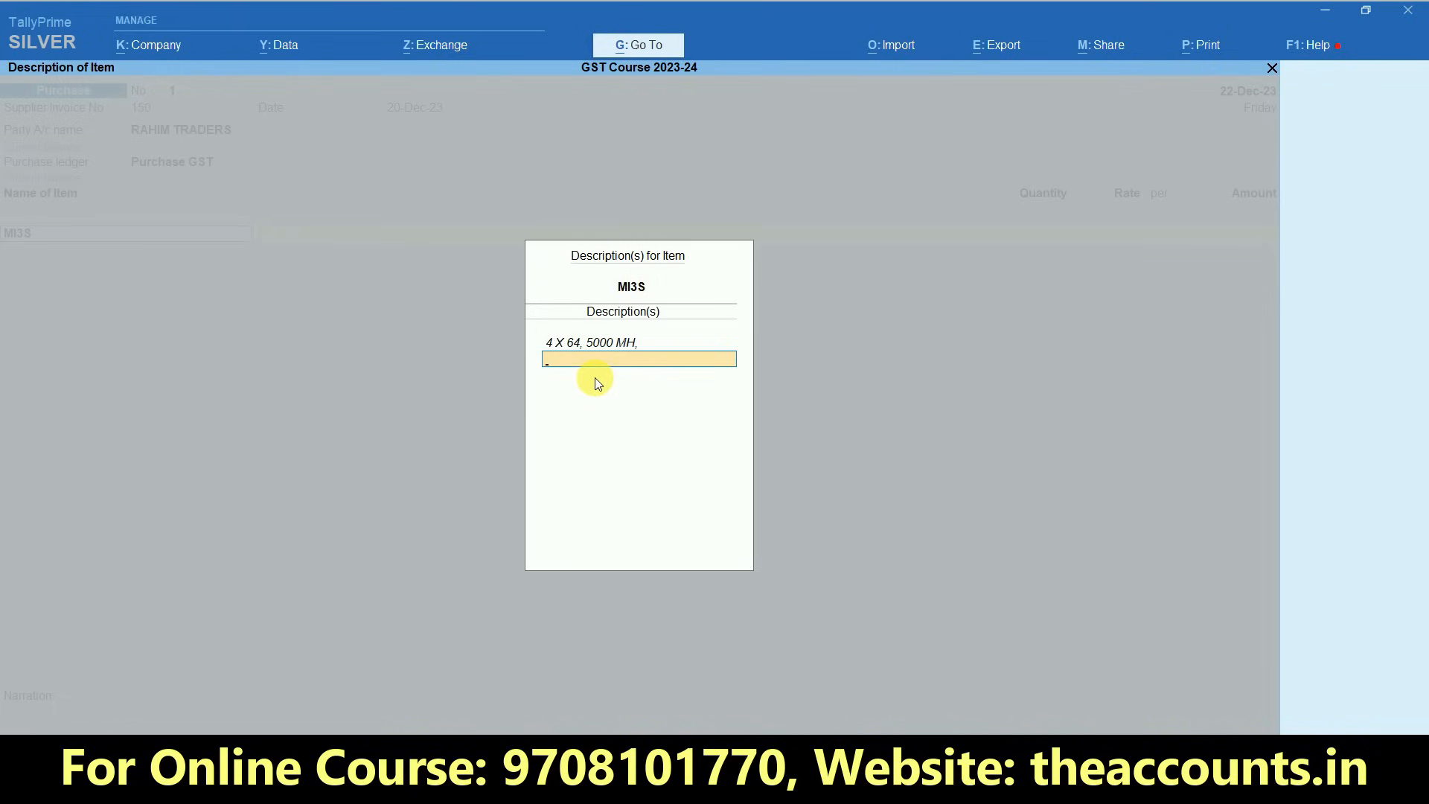
pyautogui.press('Return')
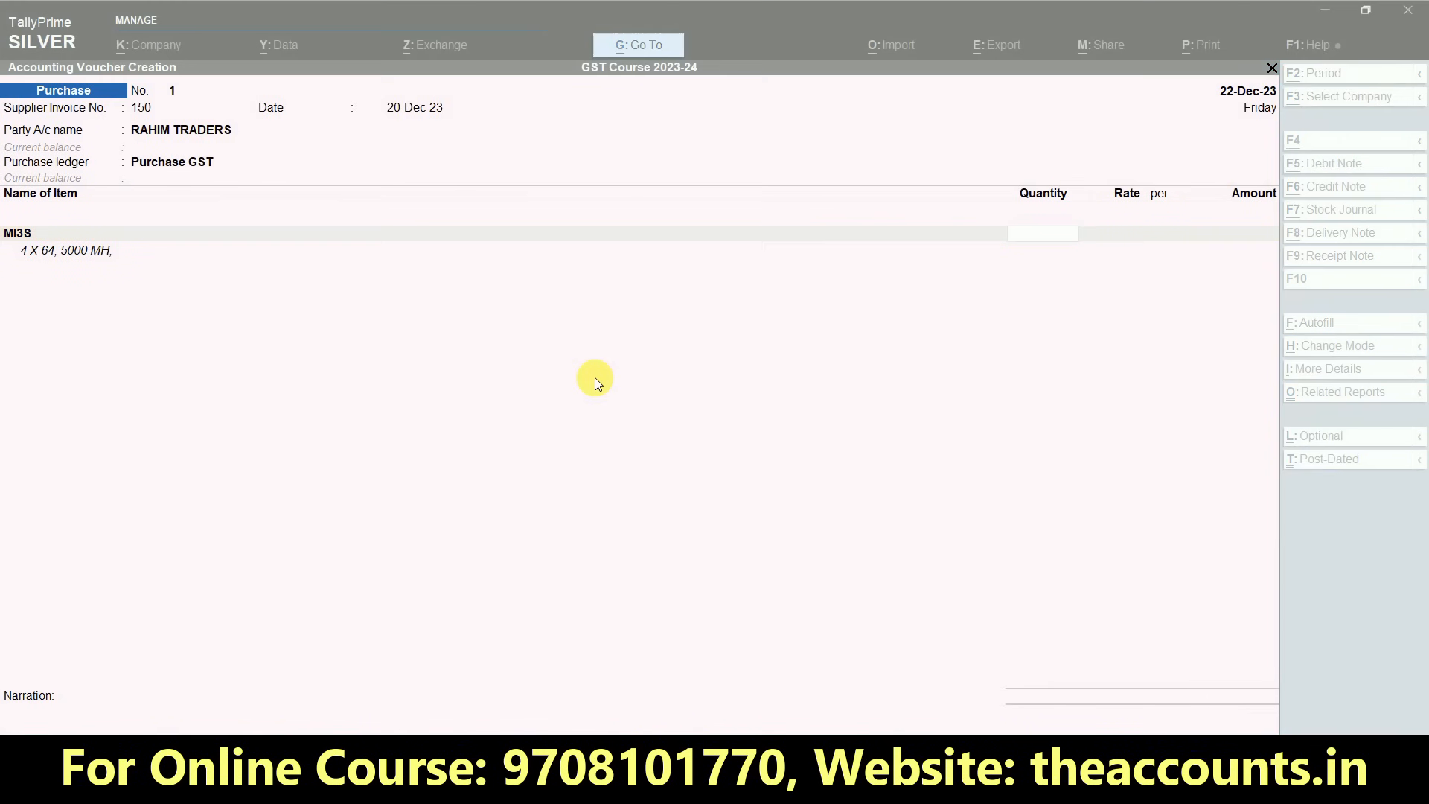
# - Look up the MI3S quantity in the Excel purchase sheet and enter 15 UNT for the item
pyautogui.hotkey('alt', 'Tab')
pyautogui.press('Right')
pyautogui.press('Right')
pyautogui.press('Right')
pyautogui.press('Right')
pyautogui.press('Right')
pyautogui.press('Right')
pyautogui.press('Right')
pyautogui.press('Right')
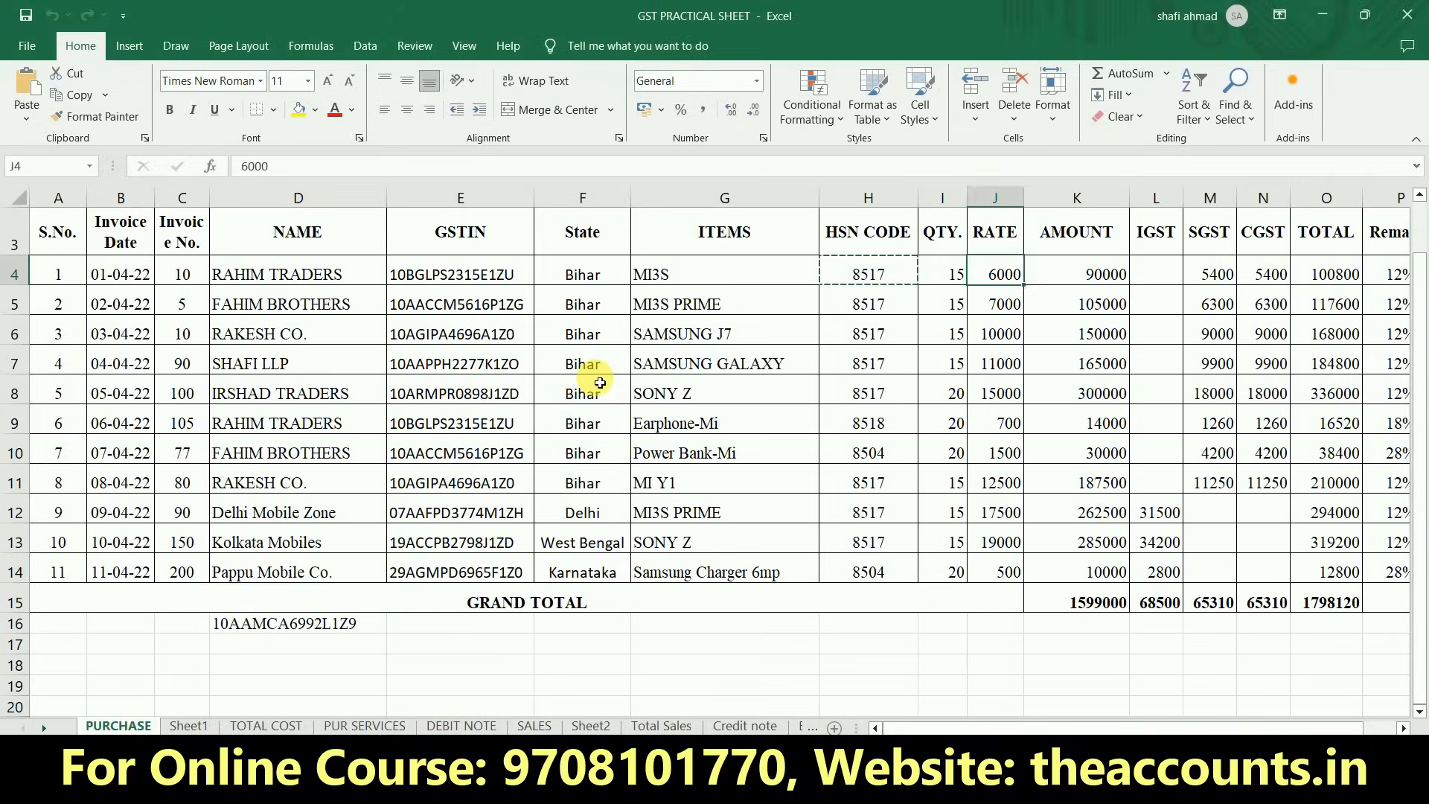
pyautogui.hotkey('alt', 'Tab')
pyautogui.write('15')
pyautogui.press('Return')
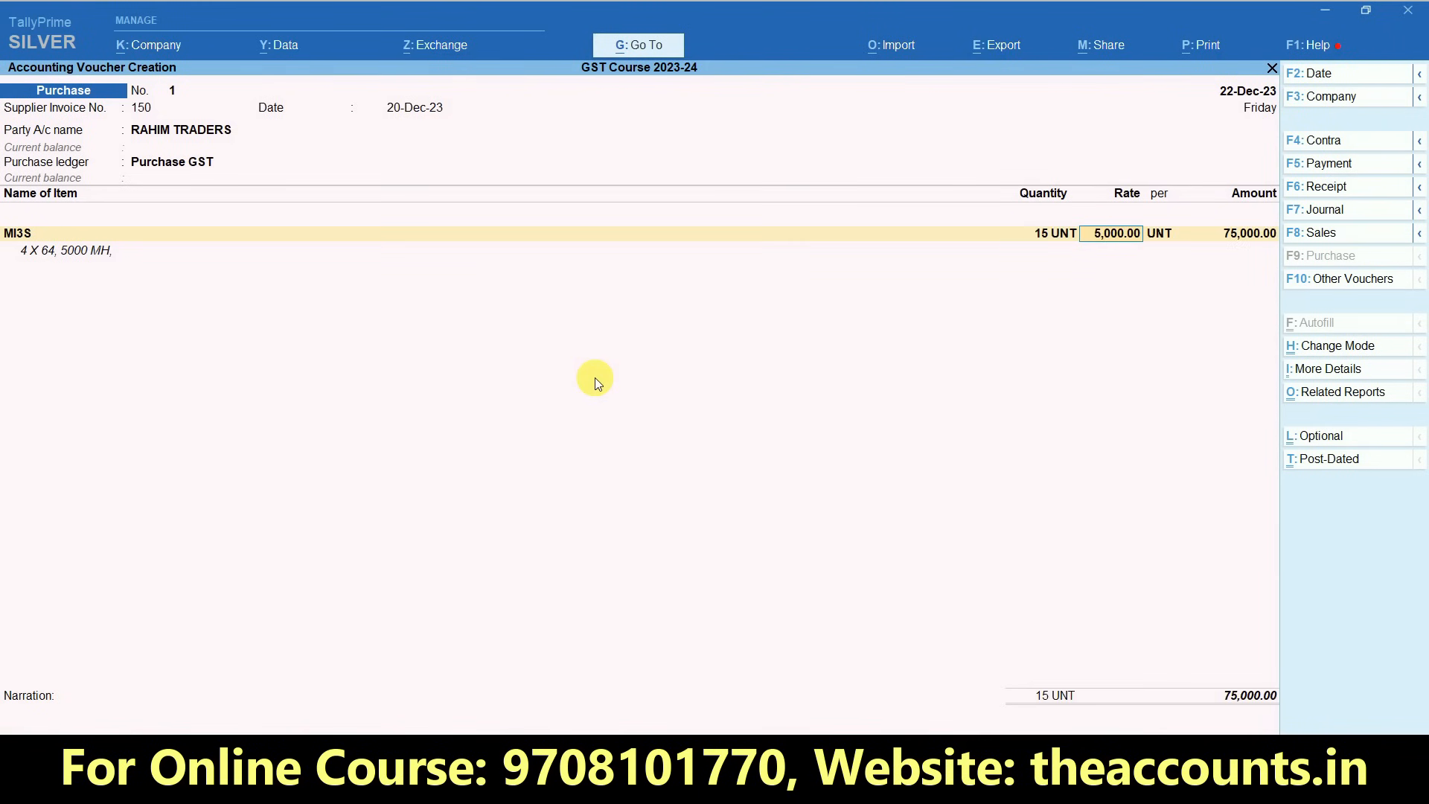
# - Look up the MI3S rate in the Excel sheet and enter 6000 per UNT, accepting the calculated amount
pyautogui.hotkey('alt', 'Tab')
pyautogui.press('Right')
pyautogui.press('Right')
pyautogui.press('Left')
pyautogui.hotkey('alt', 'Tab')
pyautogui.write('6000')
pyautogui.press('Return')
pyautogui.press('Return')
pyautogui.press('Return')
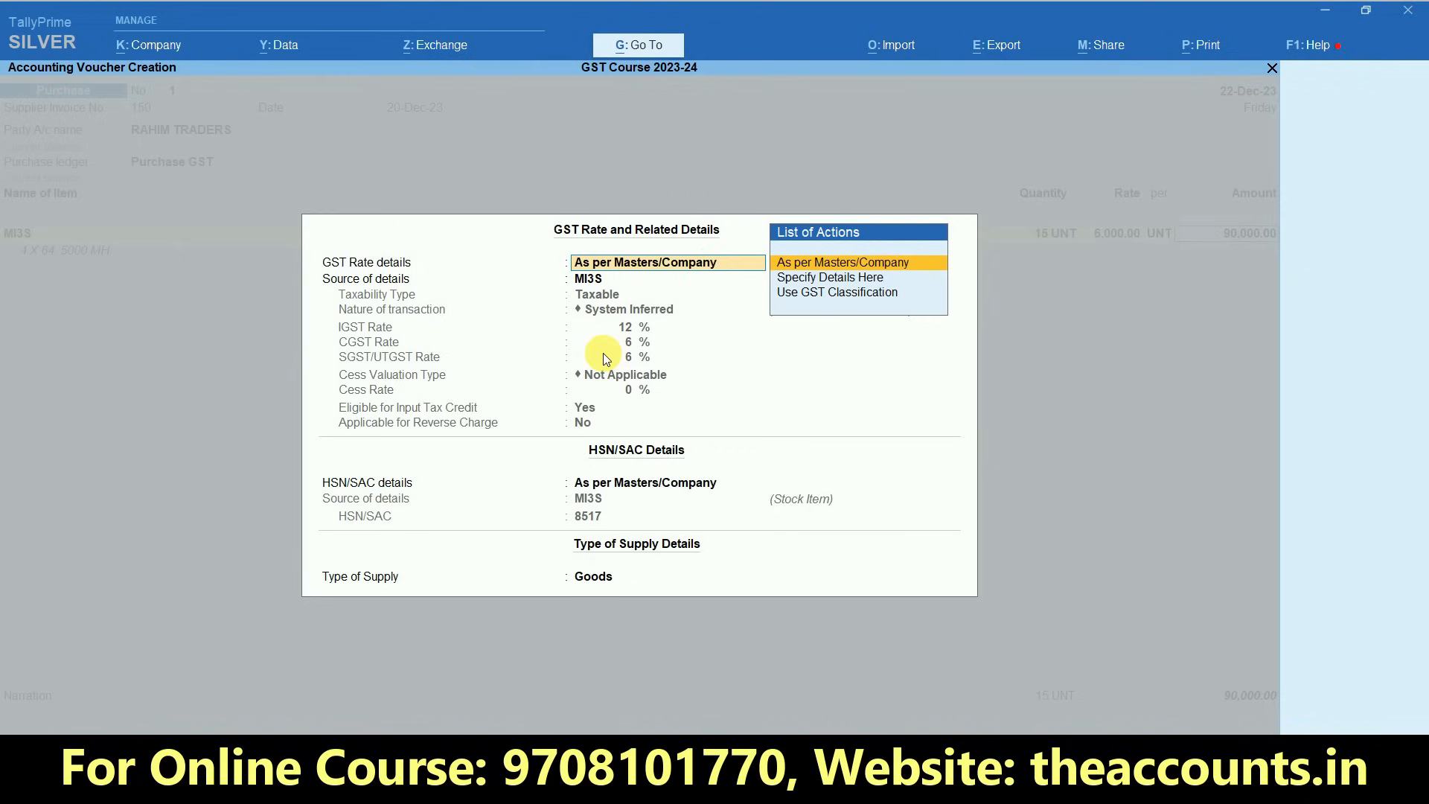
# - Set the GST rate details to Specify Details Here, keep the remaining GST values and finish the MI3S line with its description
pyautogui.click(823, 283)
pyautogui.press('Return')
pyautogui.press('Return')
pyautogui.press('Return')
pyautogui.press('Return')
pyautogui.press('Return')
pyautogui.press('Return')
pyautogui.press('Return')
pyautogui.press('Return')
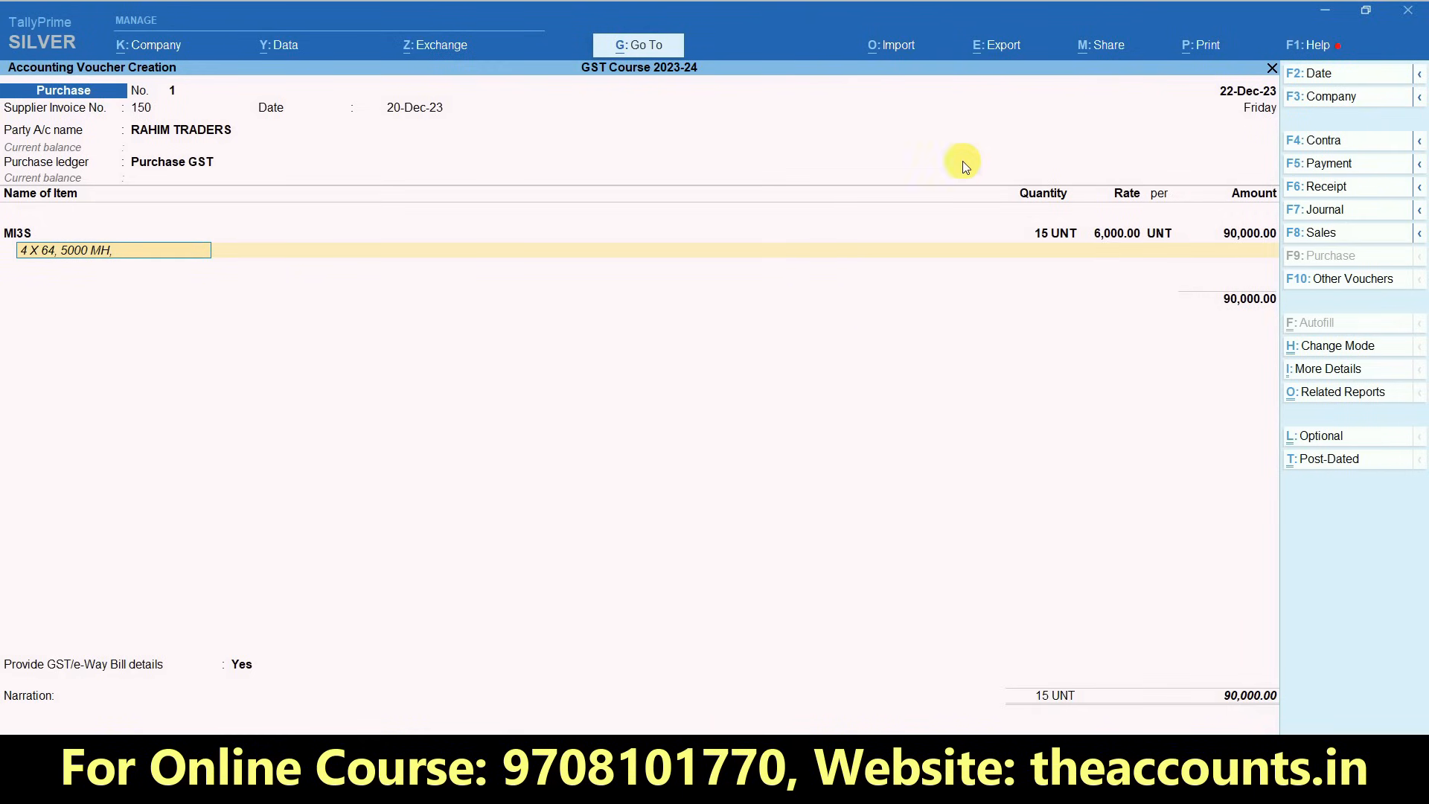
pyautogui.press('Return')
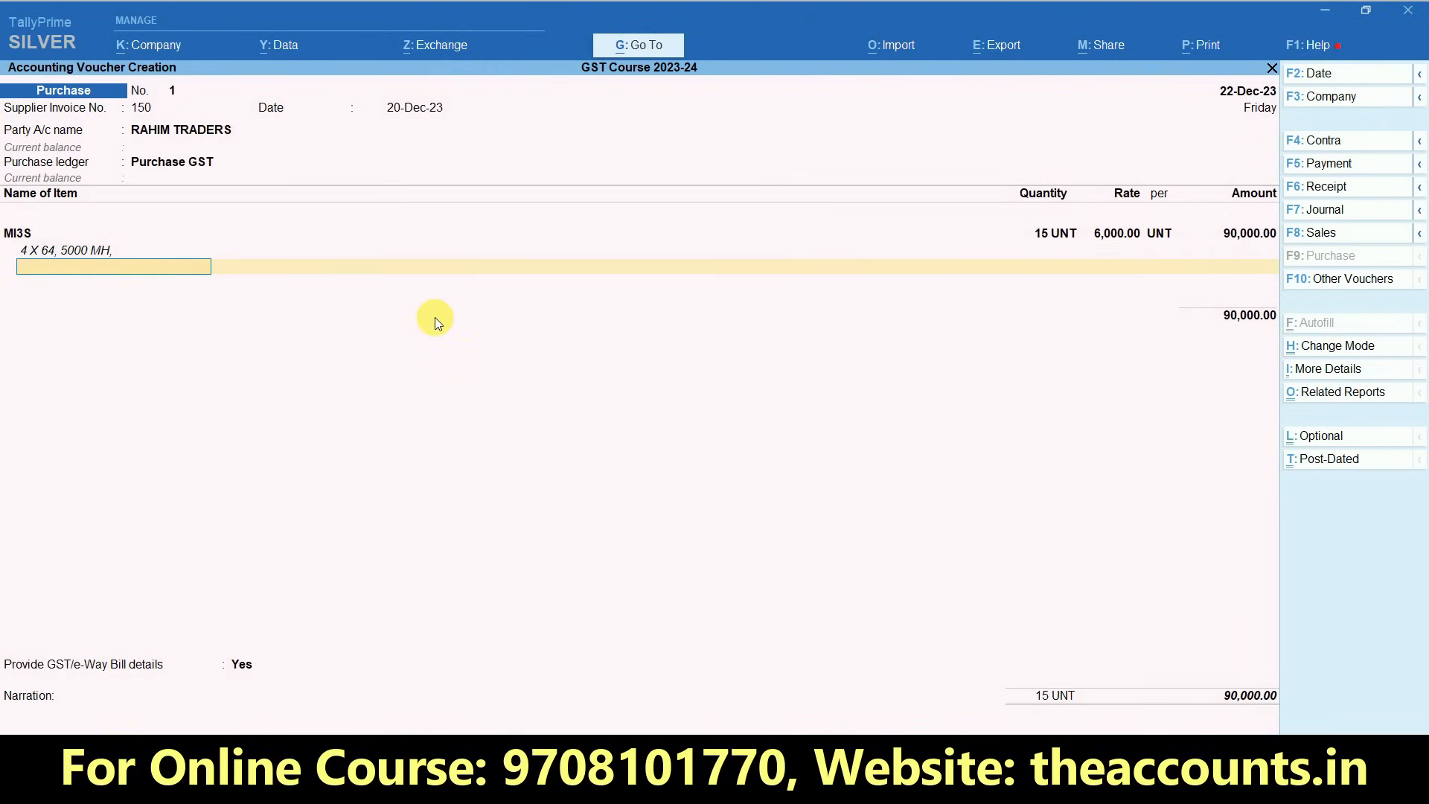
pyautogui.press('Return')
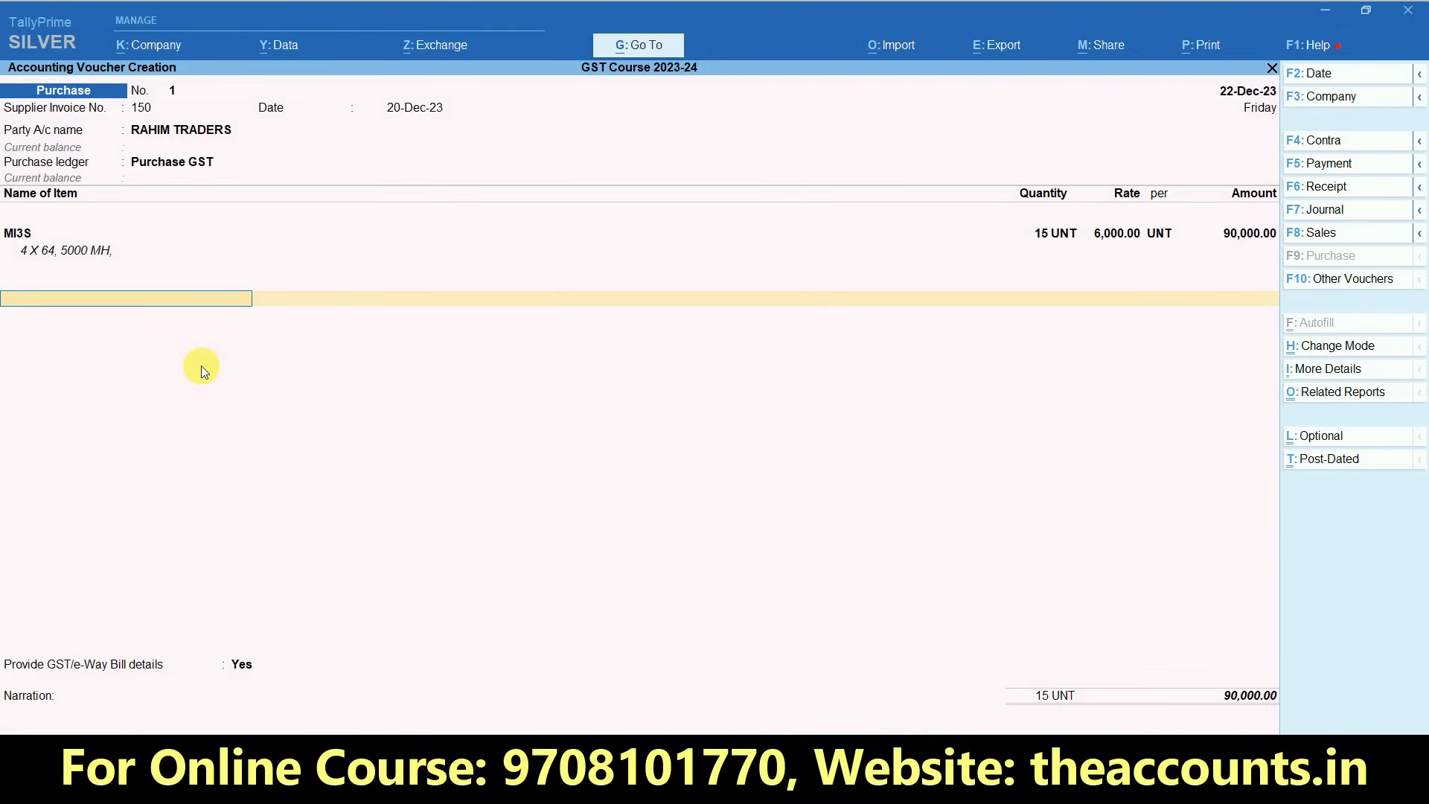
# - Check the SGST, CGST and total amounts of the MI3S row in the Excel sheet and return to the voucher
pyautogui.hotkey('alt', 'Tab')
pyautogui.press('Right')
pyautogui.press('Right')
pyautogui.press('Right')
pyautogui.press('Right')
pyautogui.press('Right')
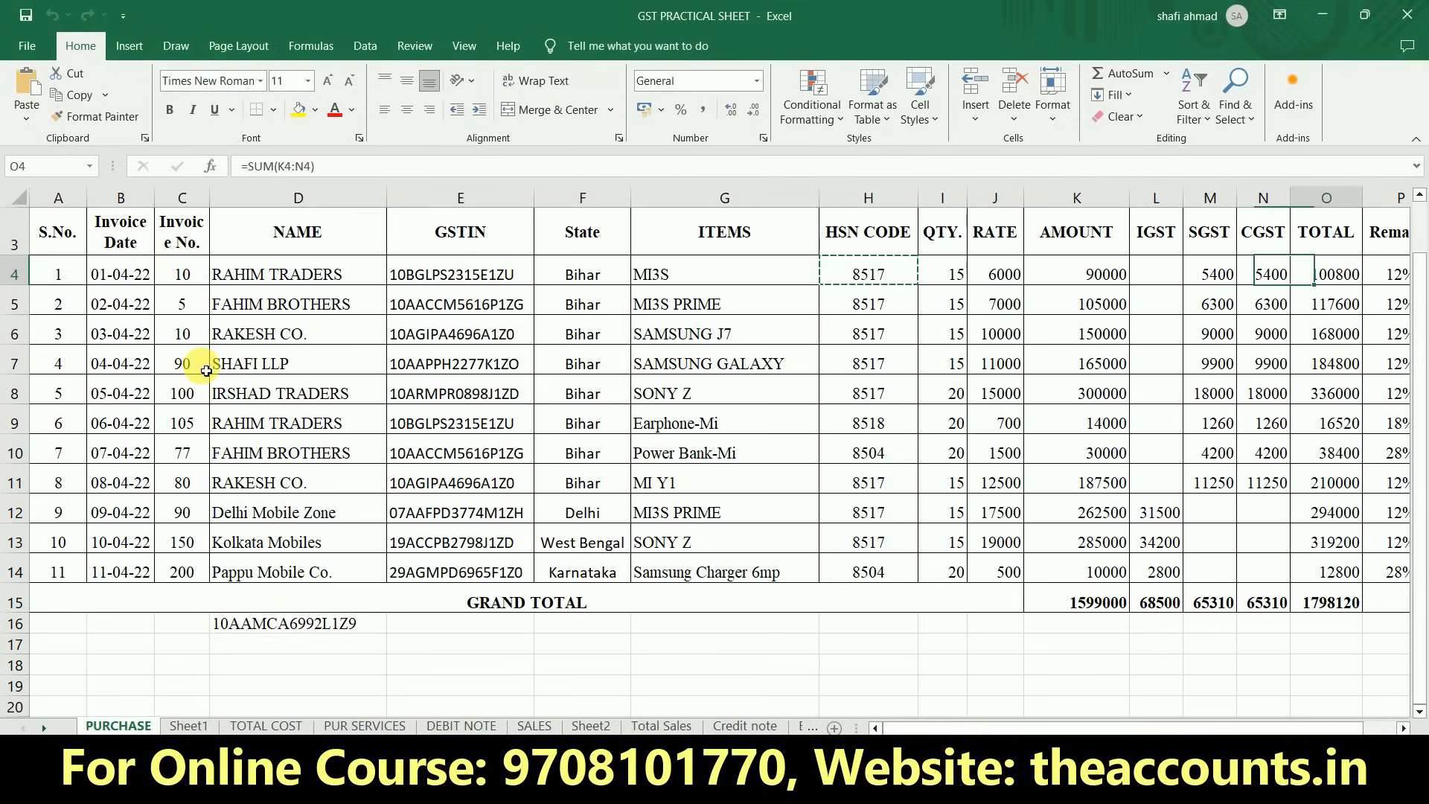
pyautogui.press('Right')
pyautogui.press('Left')
pyautogui.press('Left')
pyautogui.press('Left')
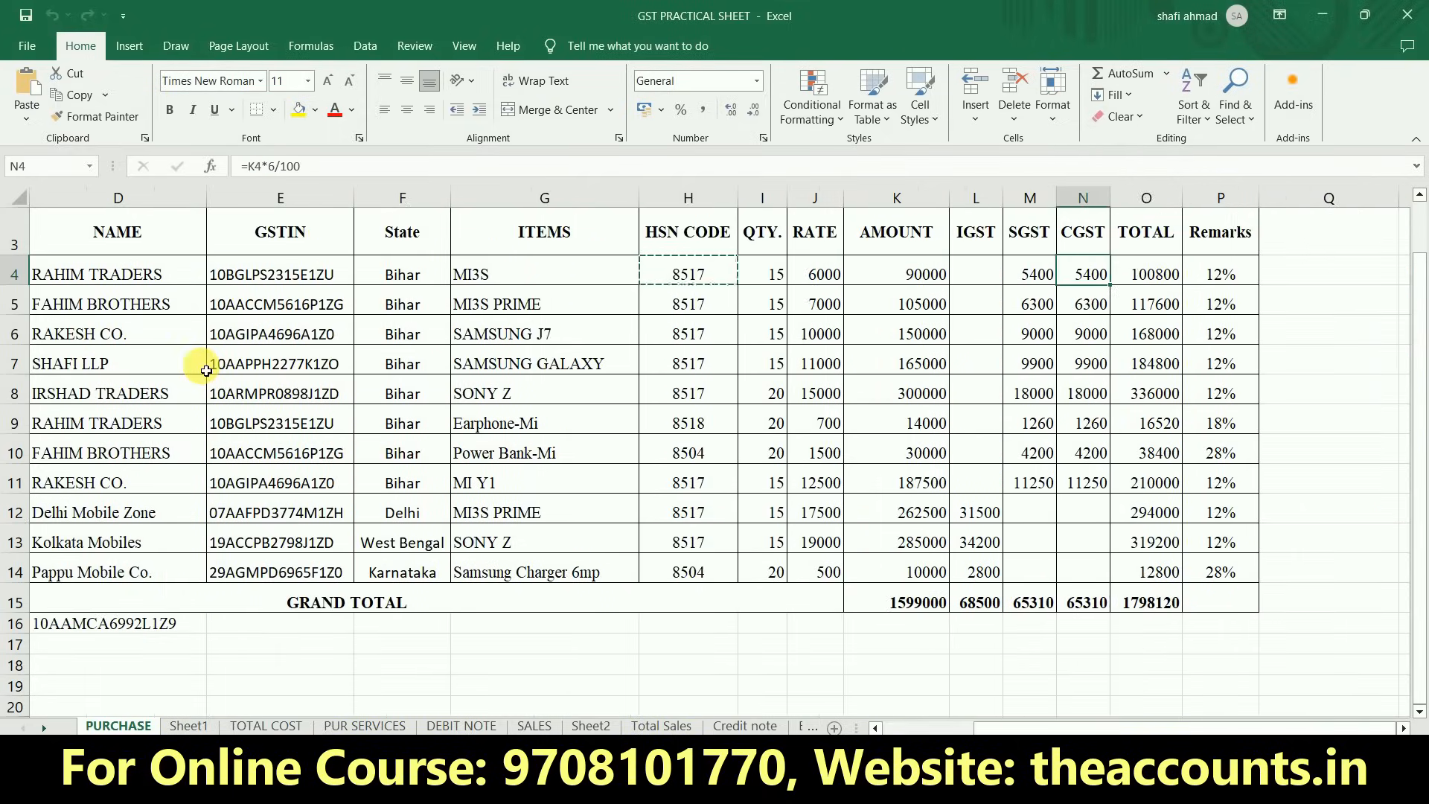
pyautogui.hotkey('alt', 'Tab')
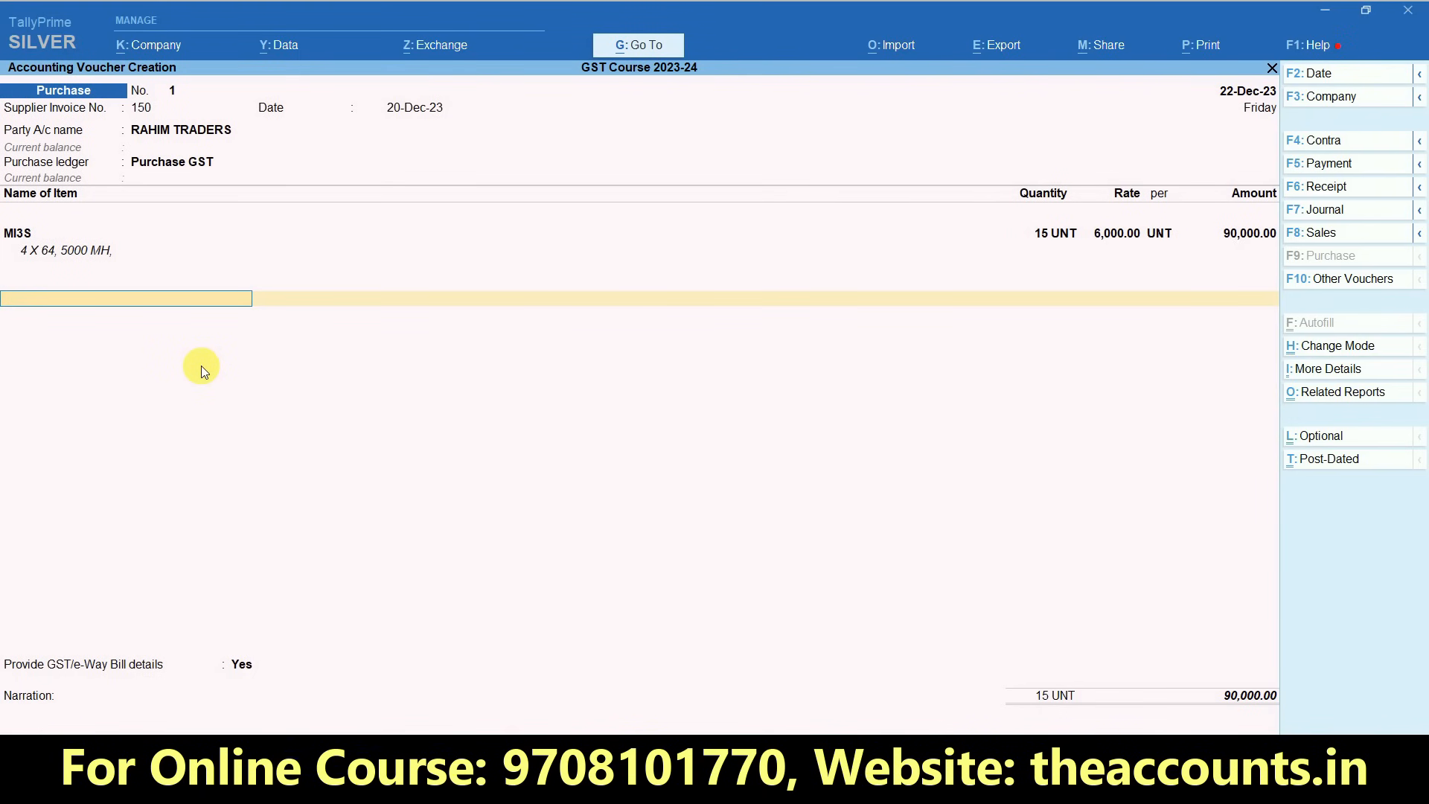
# - Add the SGST and CGST ledgers below the MI3S item, using the automatically calculated tax amounts
pyautogui.write('SGST')
pyautogui.press('Return')
pyautogui.press('Return')
pyautogui.write('CGST')
pyautogui.press('Return')
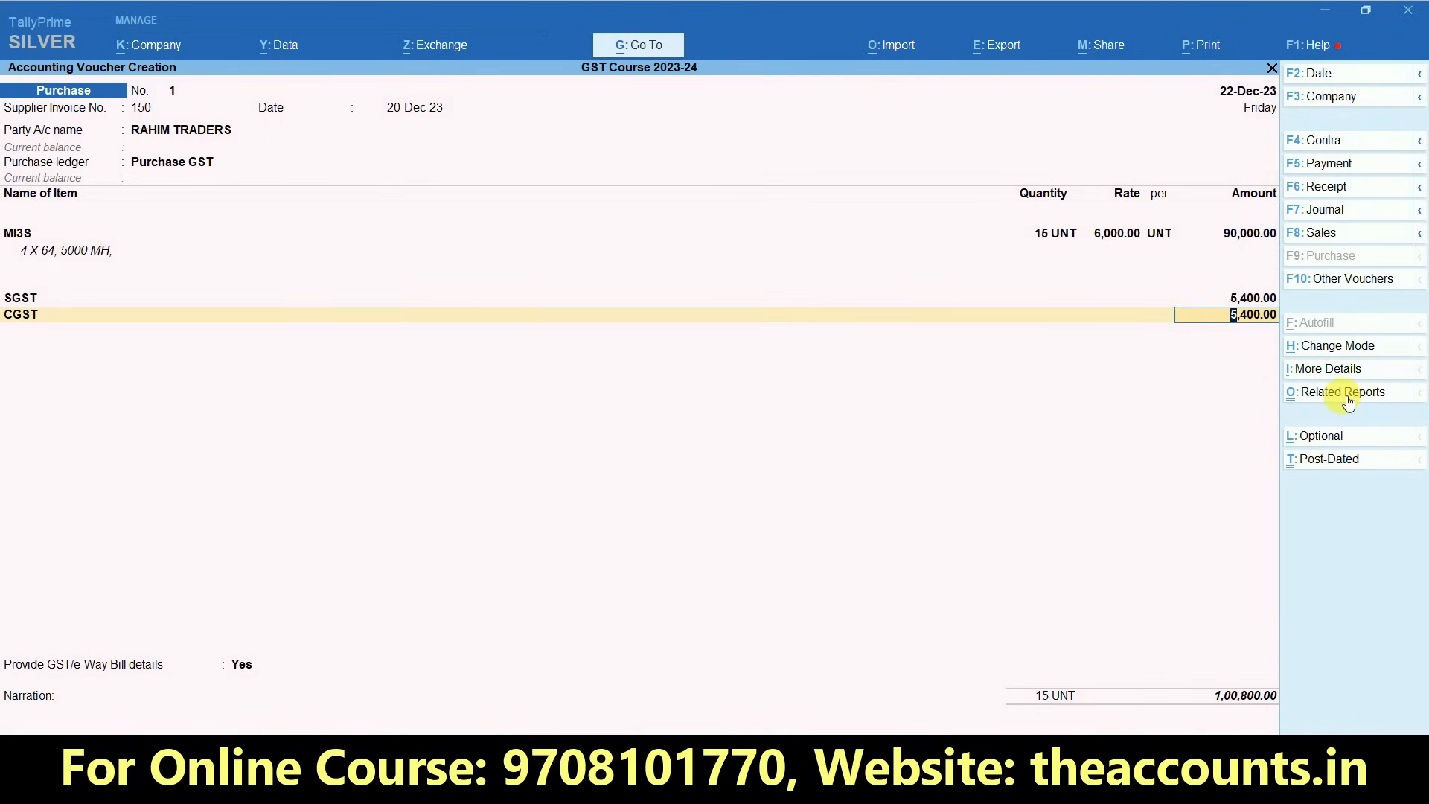
# - Examine the voucher's GST - Tax Analysis in detailed view, including item value, CGST and SGST rates and tax values
pyautogui.press('ctrl')
pyautogui.click(1371, 401)
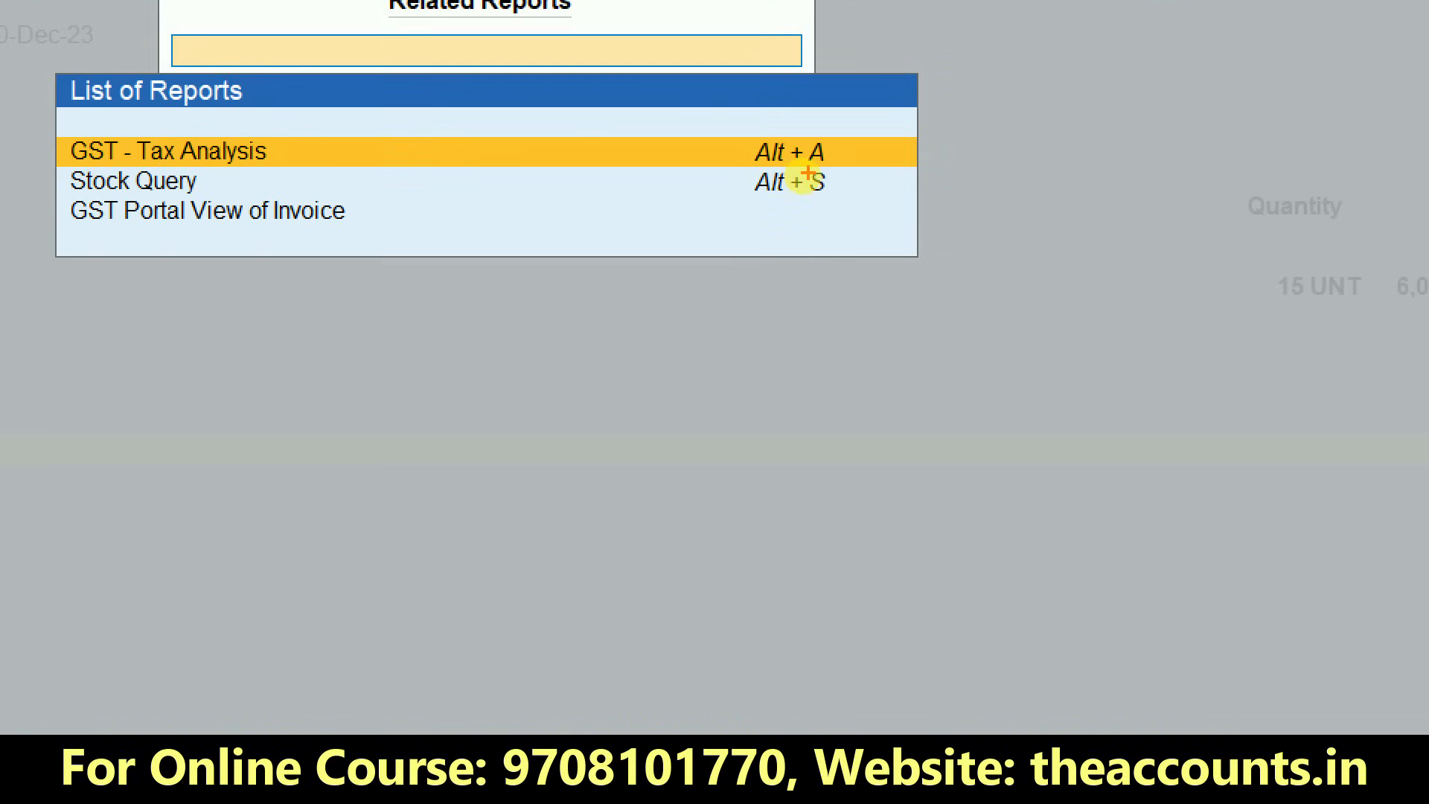
pyautogui.moveTo(834, 128)
pyautogui.mouseDown()
pyautogui.moveTo(721, 149)
pyautogui.moveTo(826, 168)
pyautogui.moveTo(833, 126)
pyautogui.mouseUp()
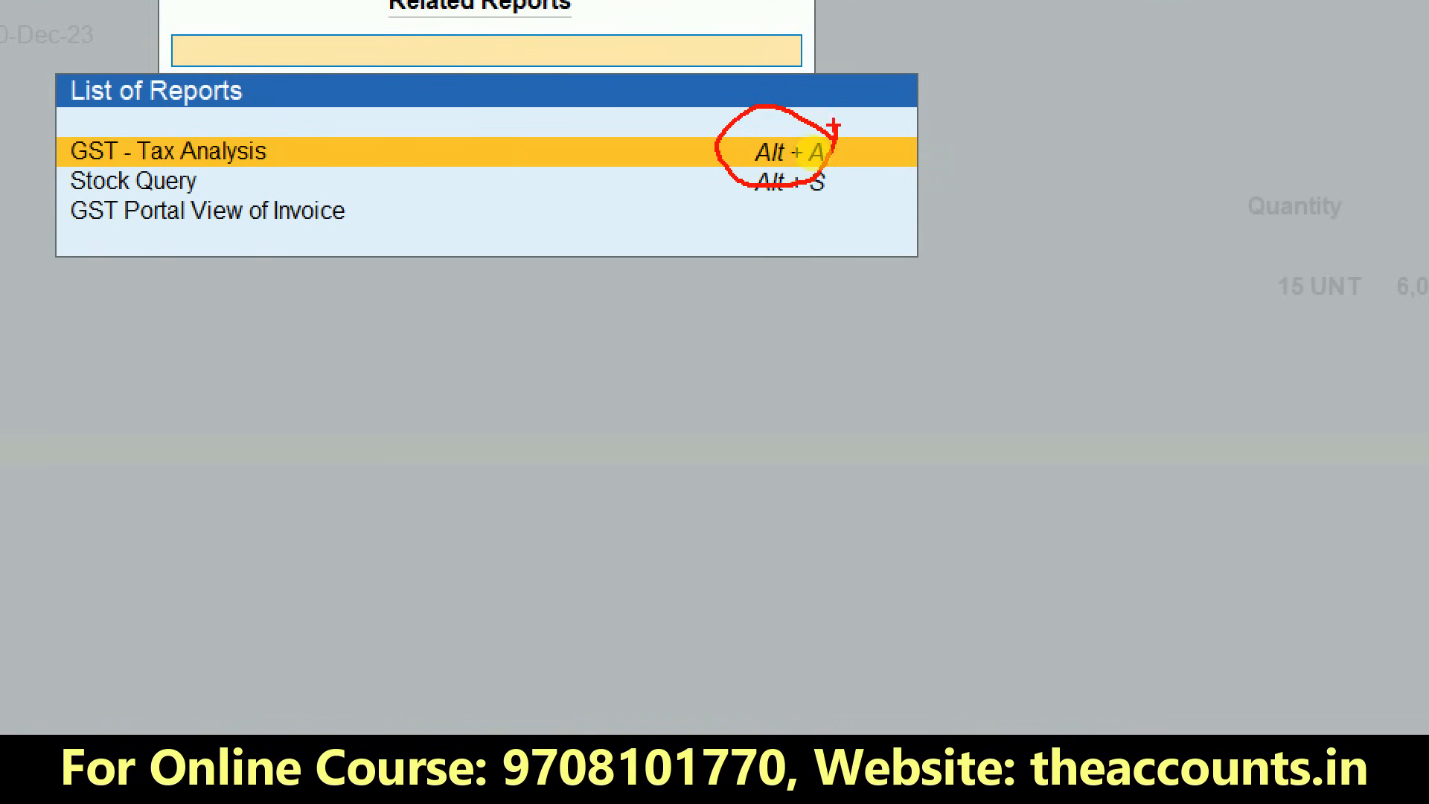
pyautogui.click(704, 163)
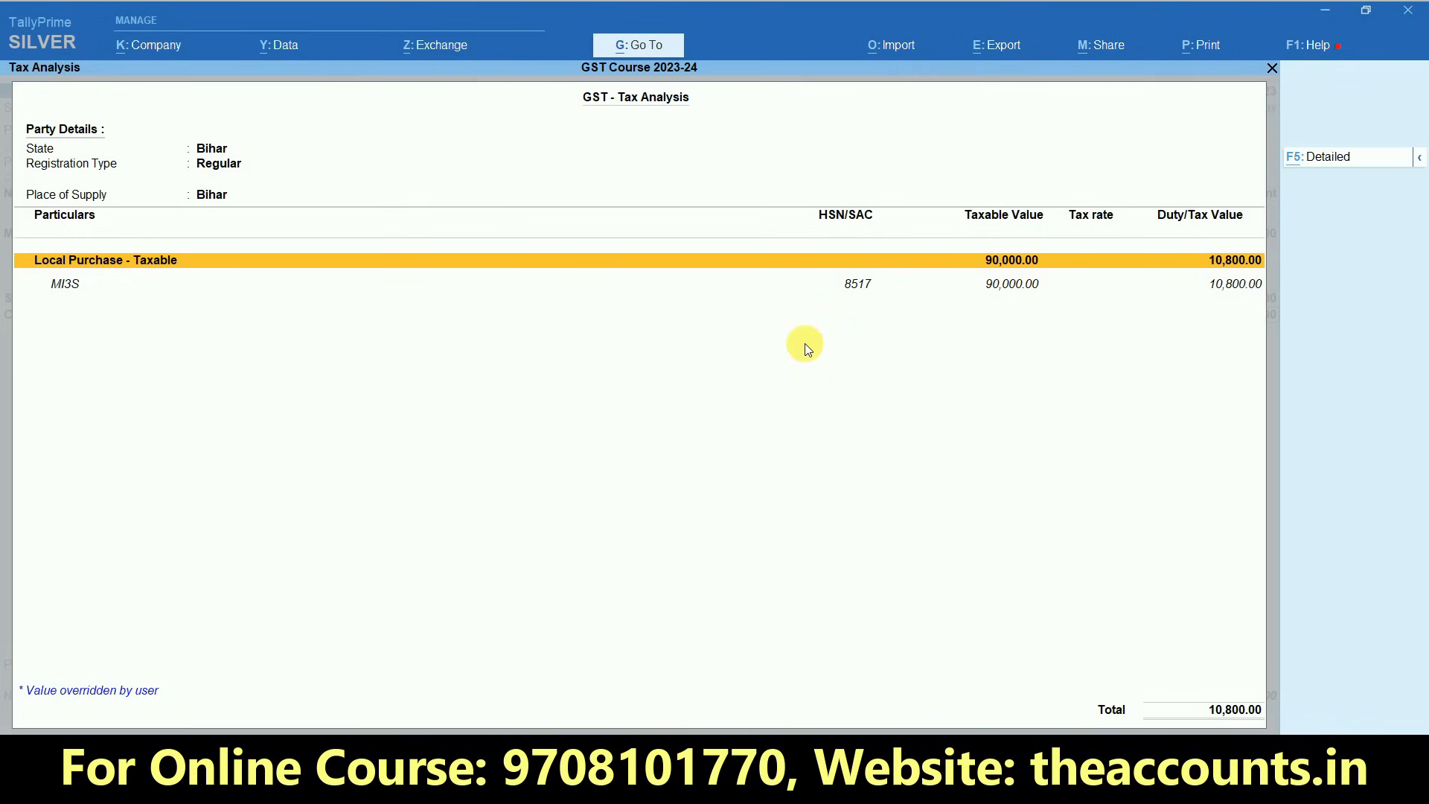
pyautogui.hotkey('alt', 'F5')
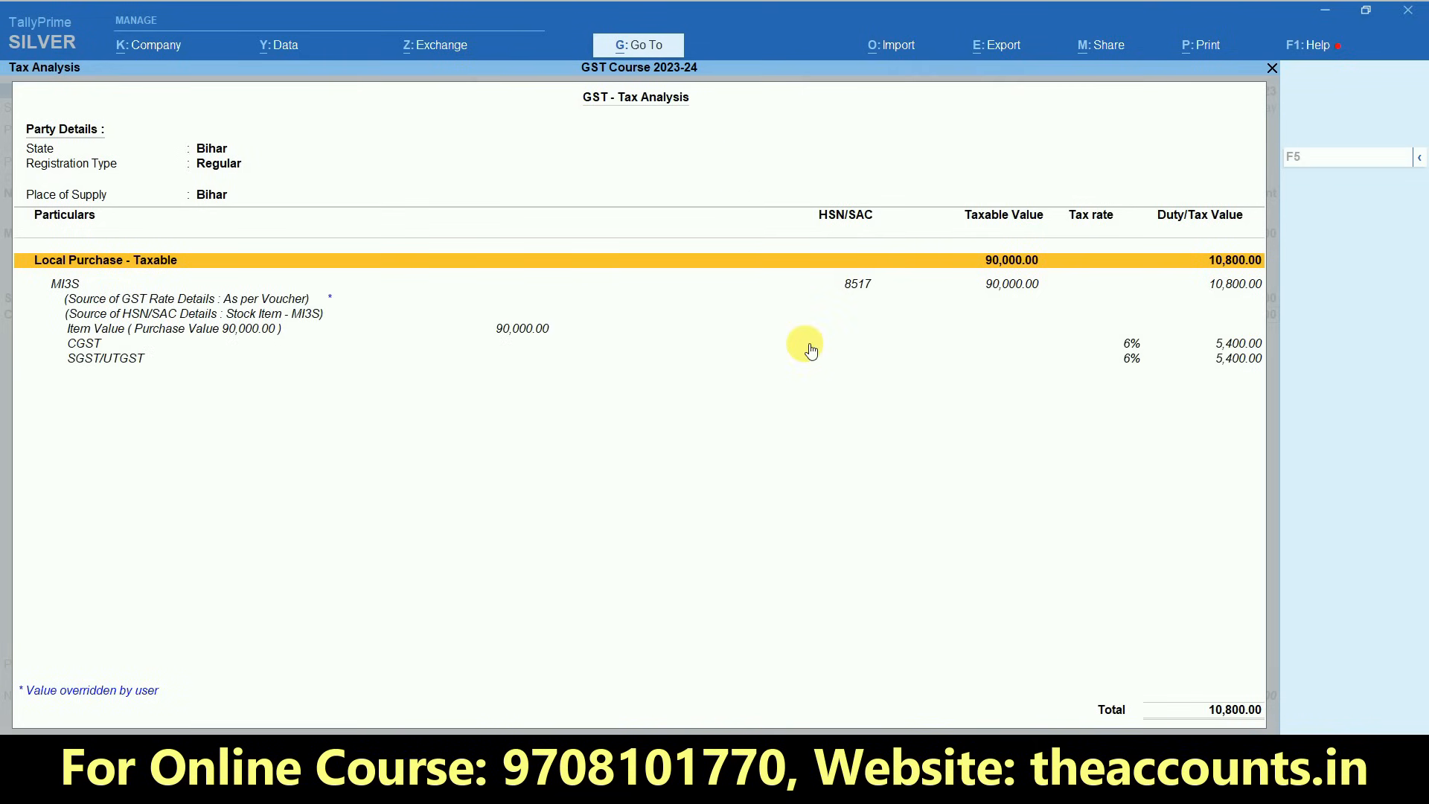
pyautogui.click(534, 336)
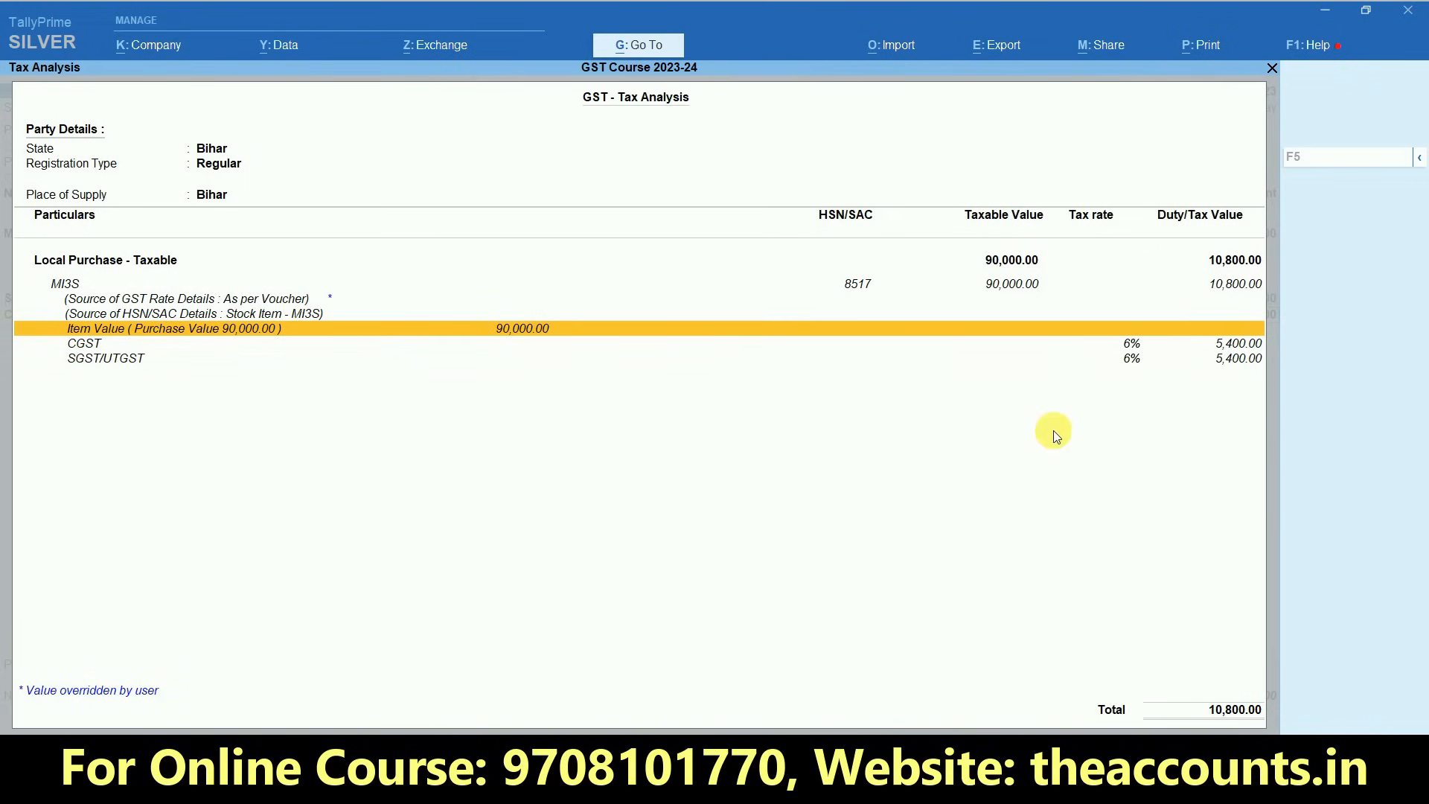
pyautogui.click(1131, 344)
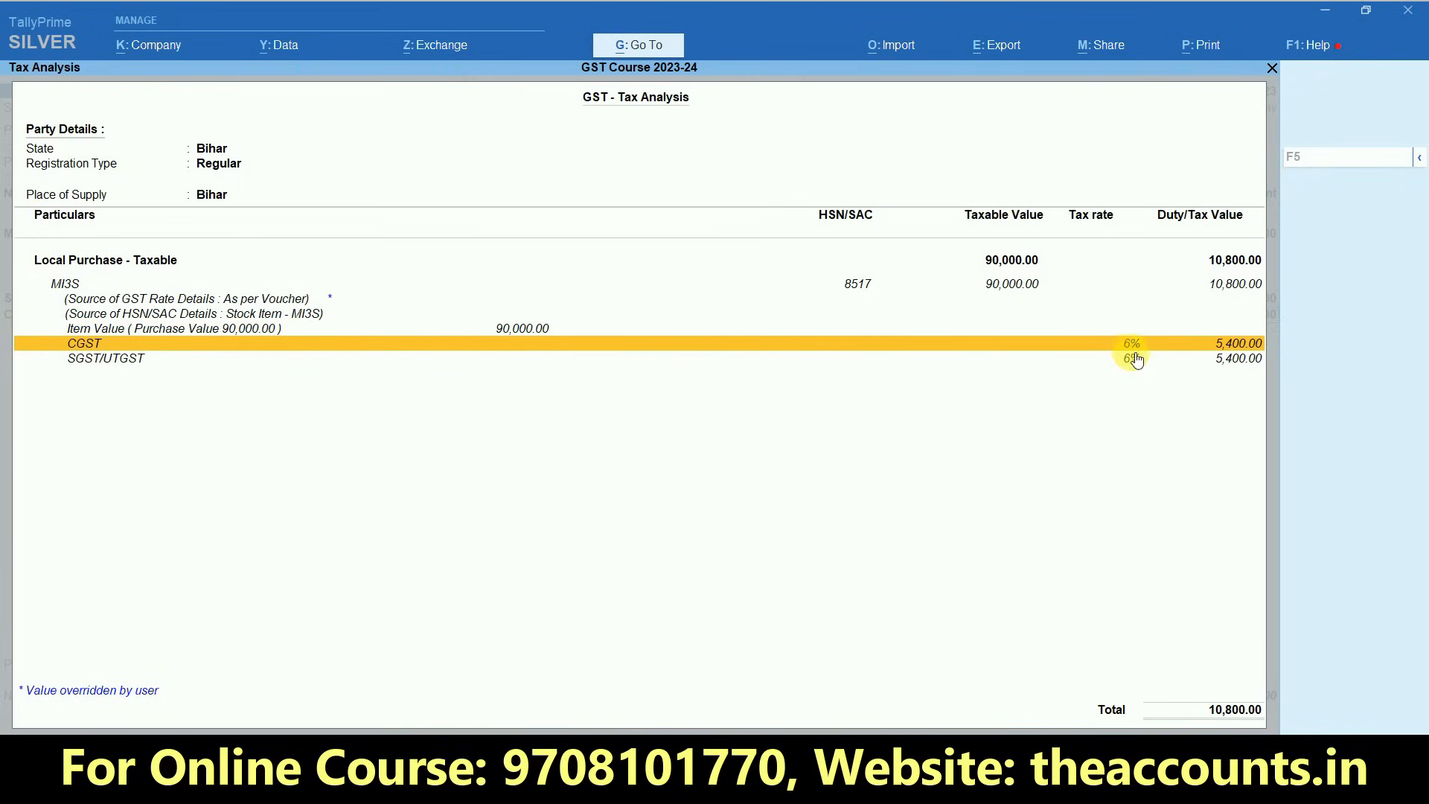
pyautogui.click(1132, 360)
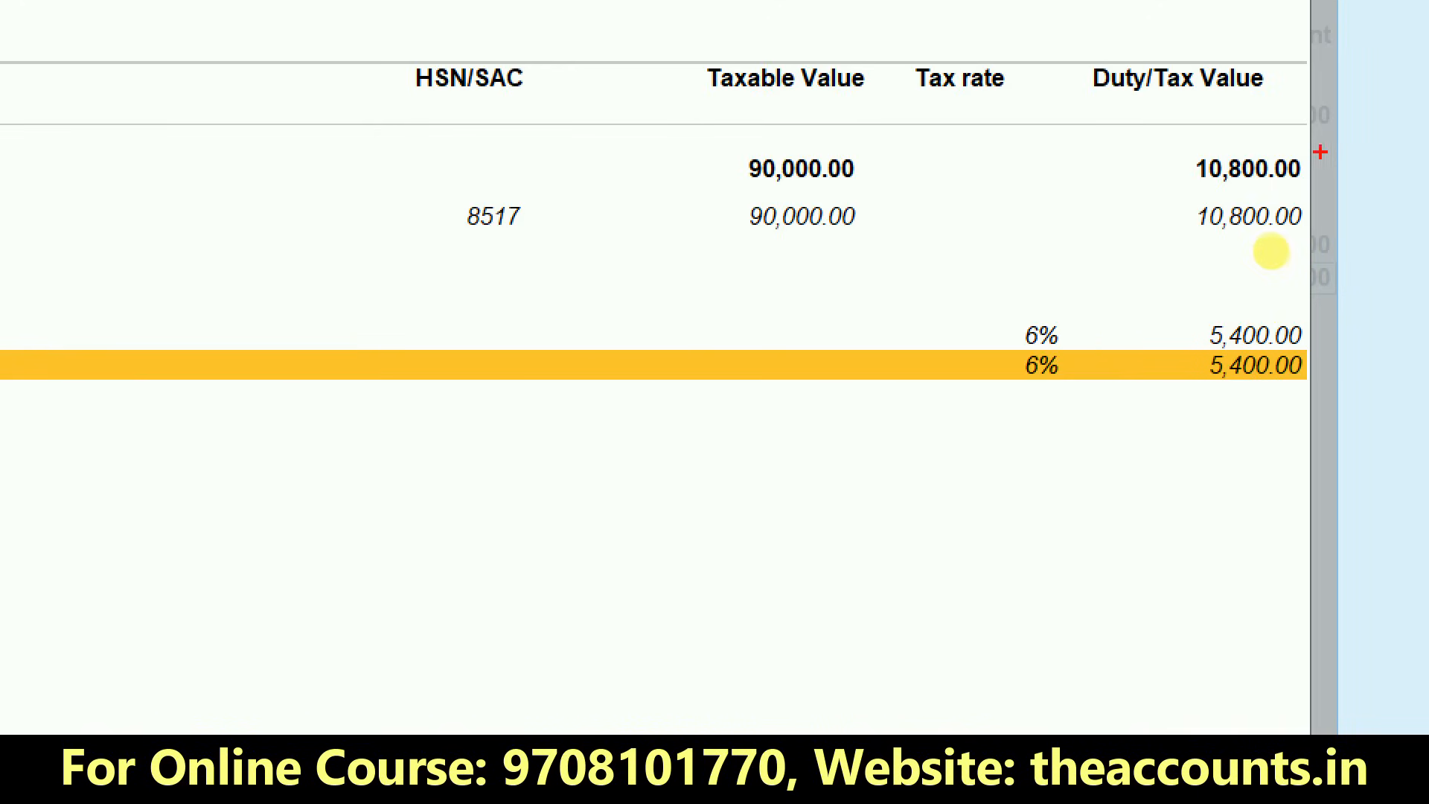
pyautogui.moveTo(1310, 138)
pyautogui.mouseDown()
pyautogui.moveTo(1190, 216)
pyautogui.moveTo(1328, 160)
pyautogui.moveTo(1307, 139)
pyautogui.mouseUp()
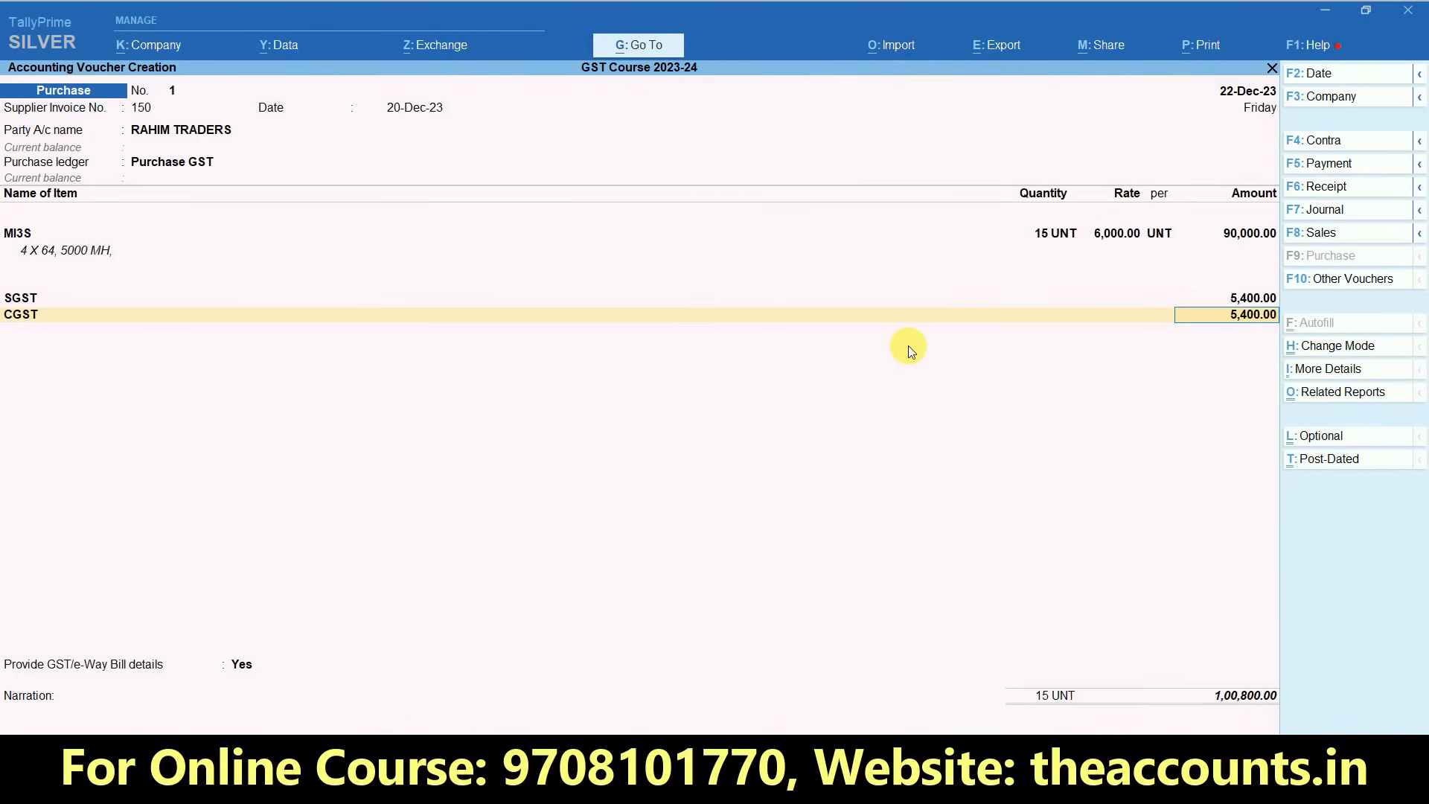
# - Return to the voucher and end the tax ledger list, moving on to the GST/e-Way Bill details option
pyautogui.press('Return')
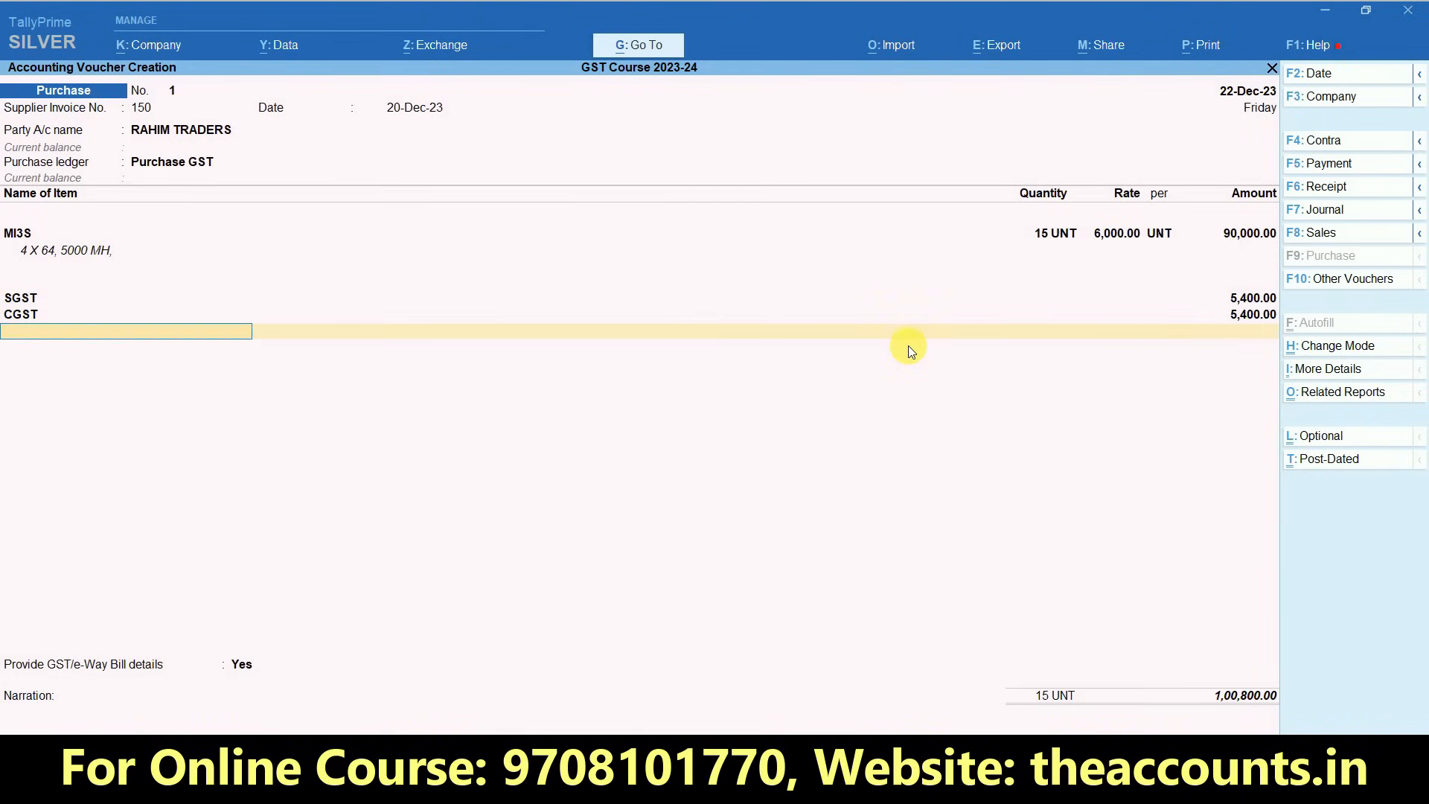
pyautogui.press('Return')
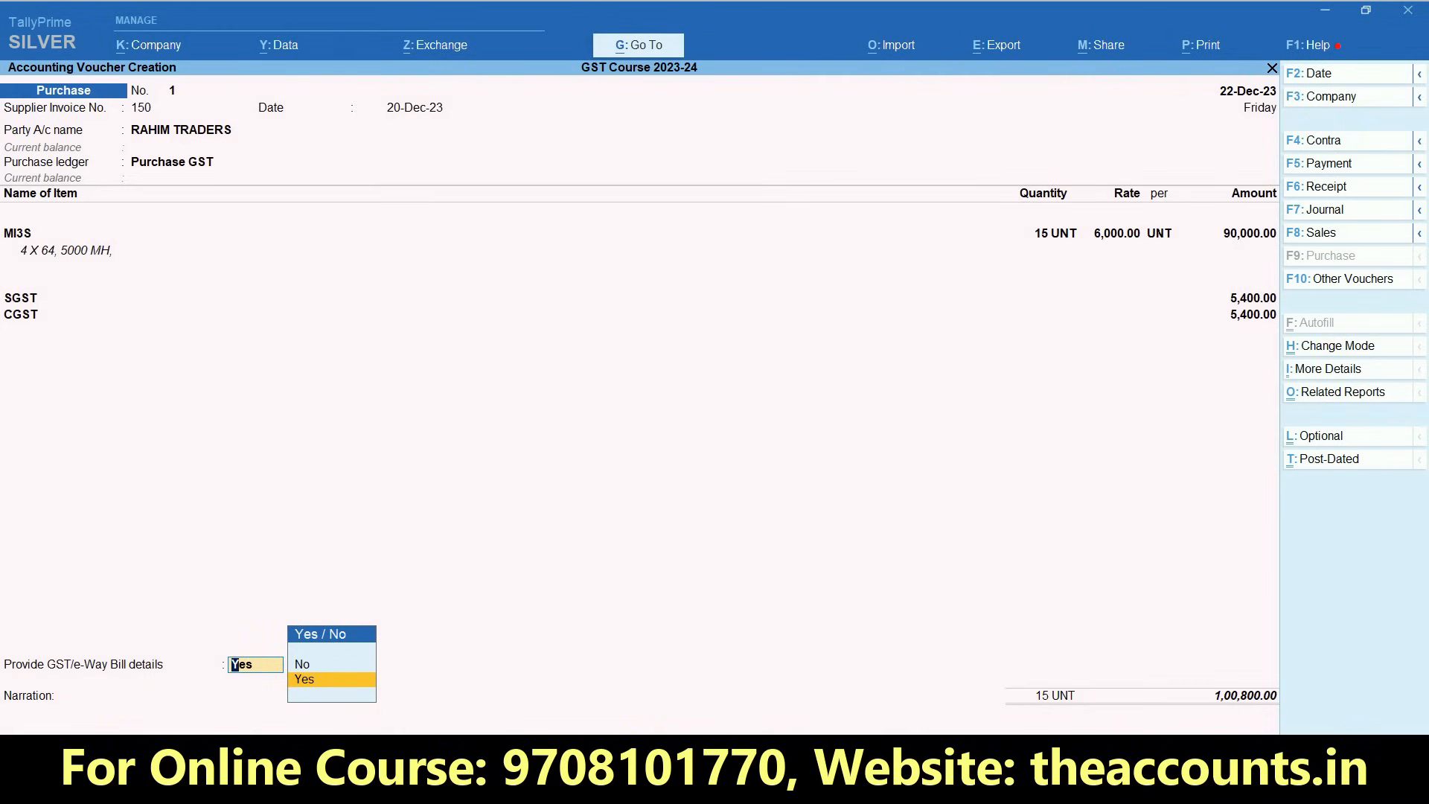
# - Set the GST/e-Way Bill details option to No, enter the narration BILL NO and save the purchase voucher
pyautogui.press('Up')
pyautogui.press('Return')
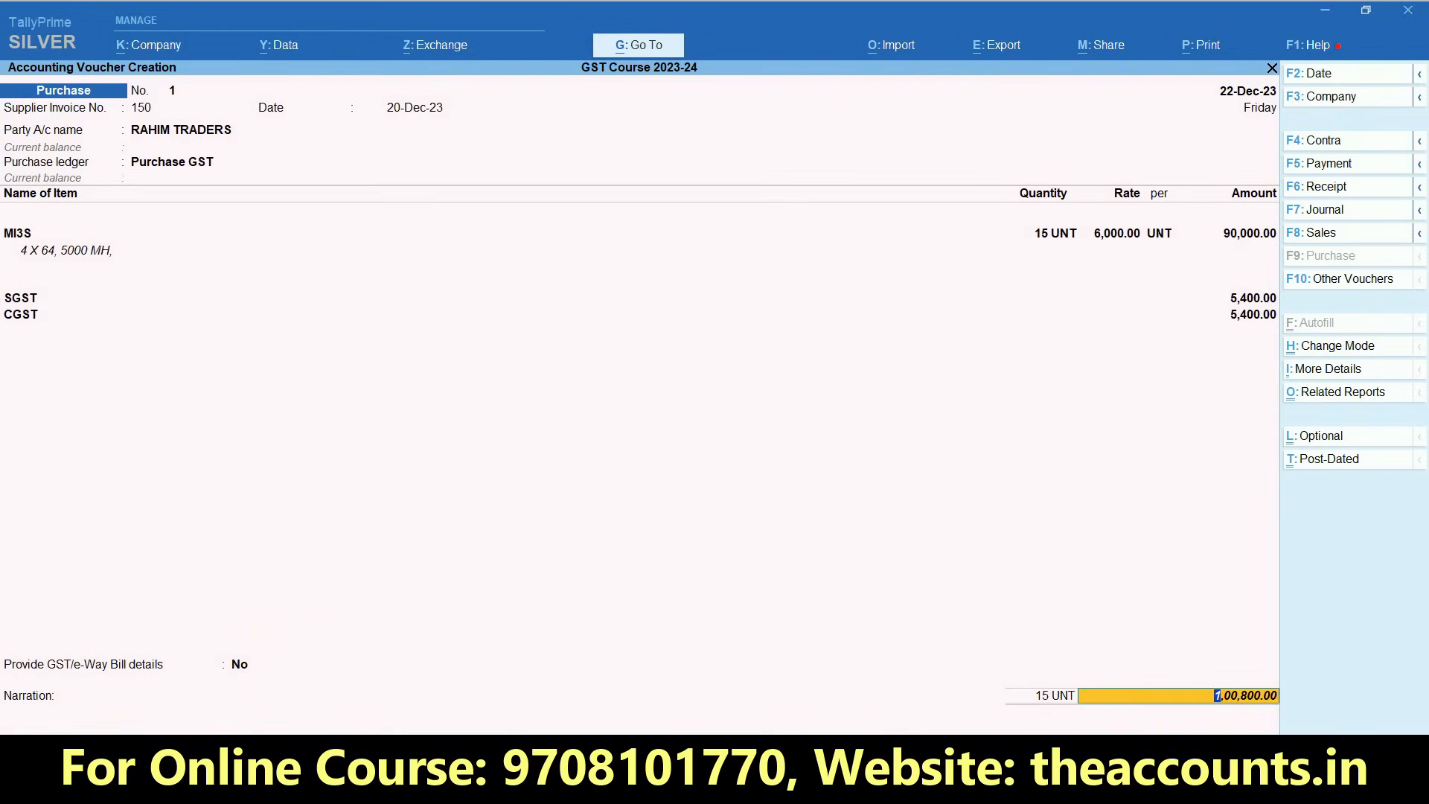
pyautogui.press('Return')
pyautogui.press('Return')
pyautogui.press('Return')
pyautogui.press('Return')
pyautogui.press('Return')
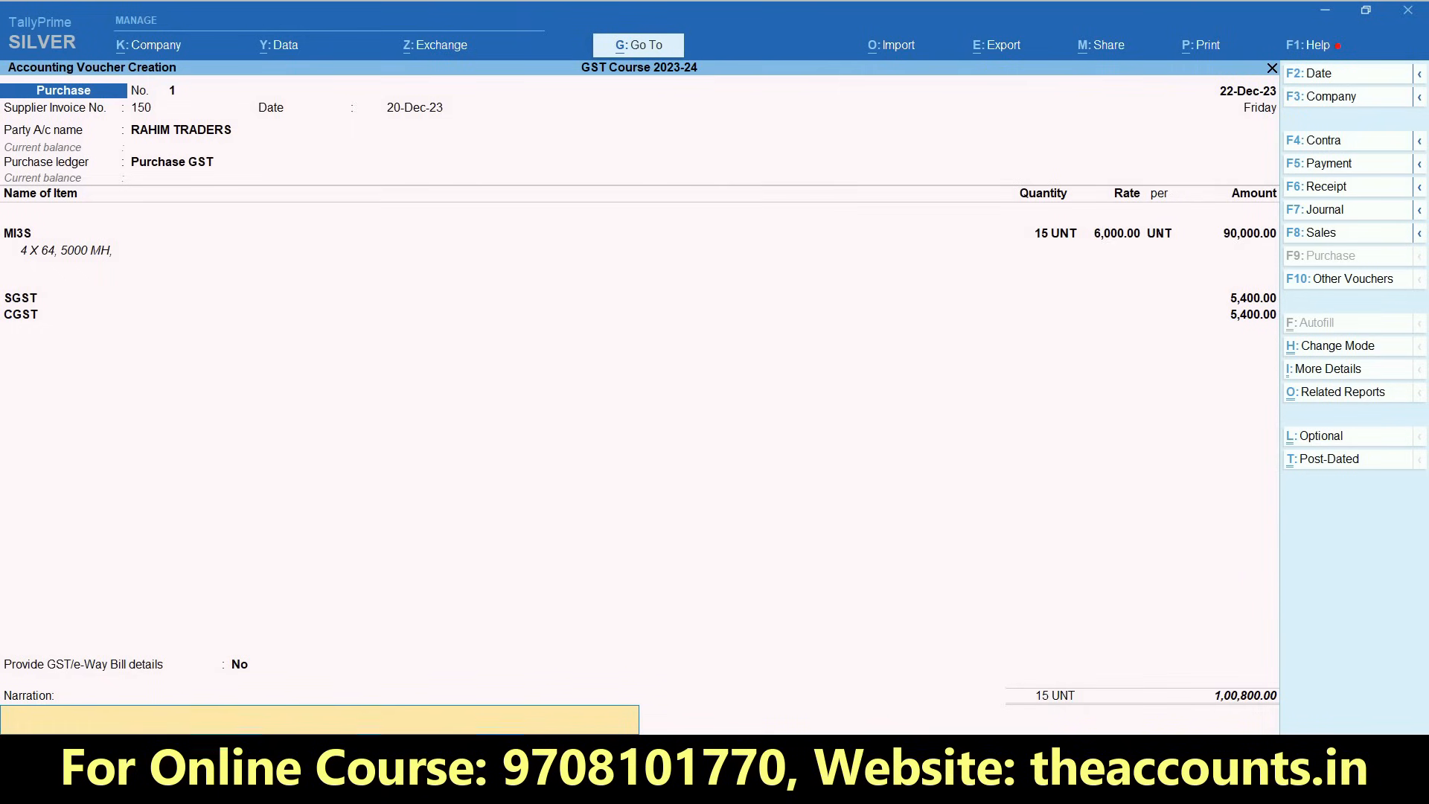
pyautogui.write('BILL NO. 150')
pyautogui.press('Return')
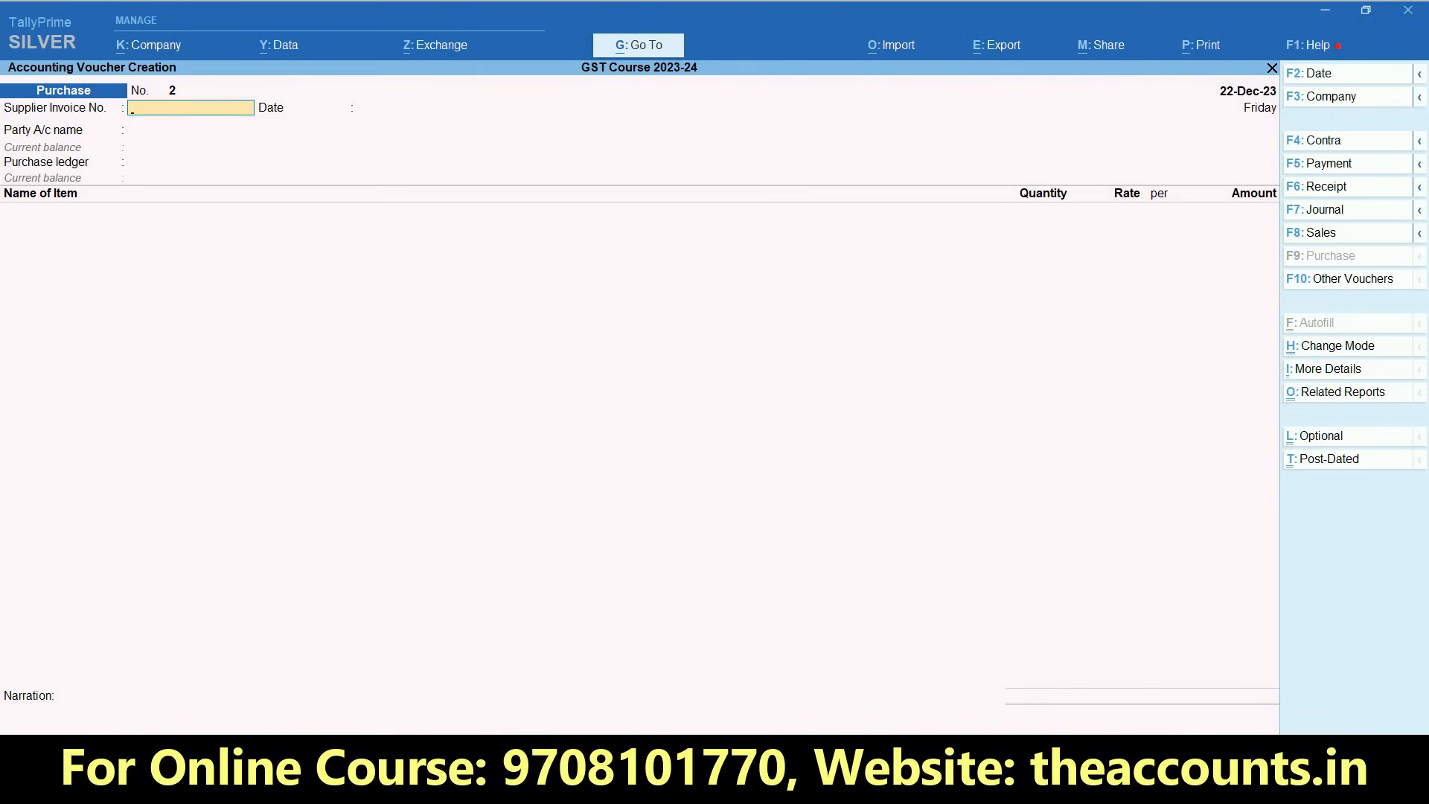
# - Leave voucher entry and open the GSTR-2A Reconciliation report for the period 1-Dec-23 to 31-Dec-23
pyautogui.press('Escape')
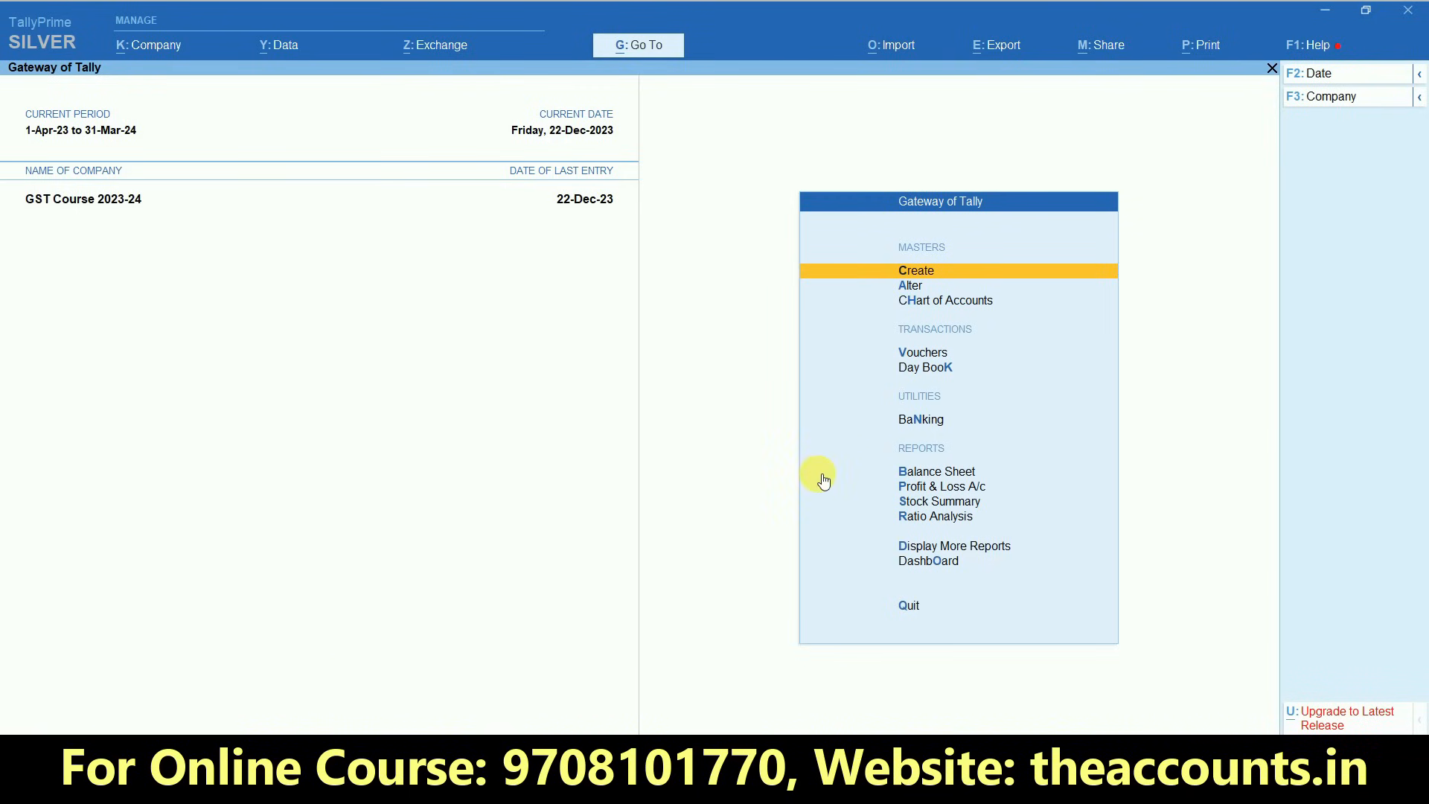
pyautogui.press('d')
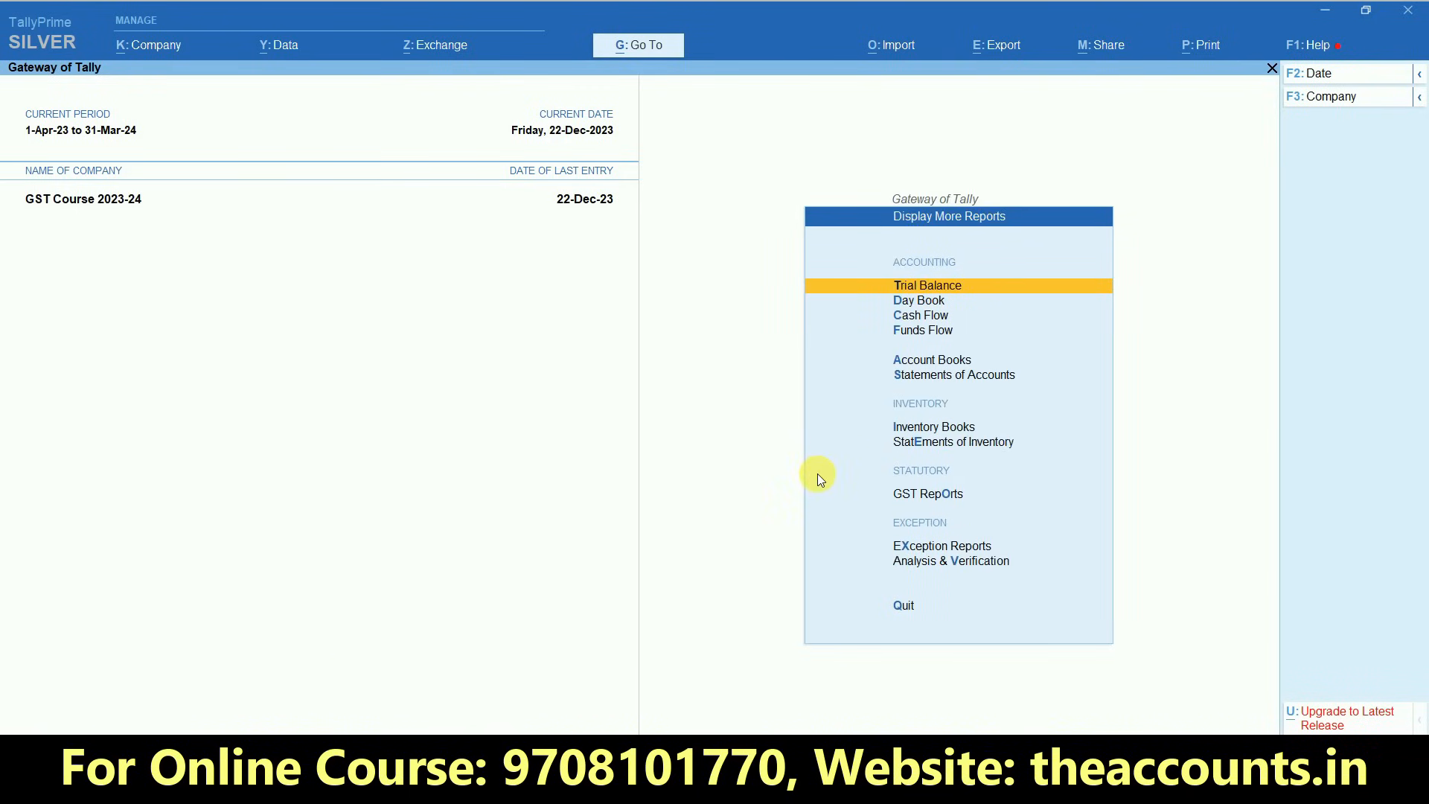
pyautogui.click(956, 497)
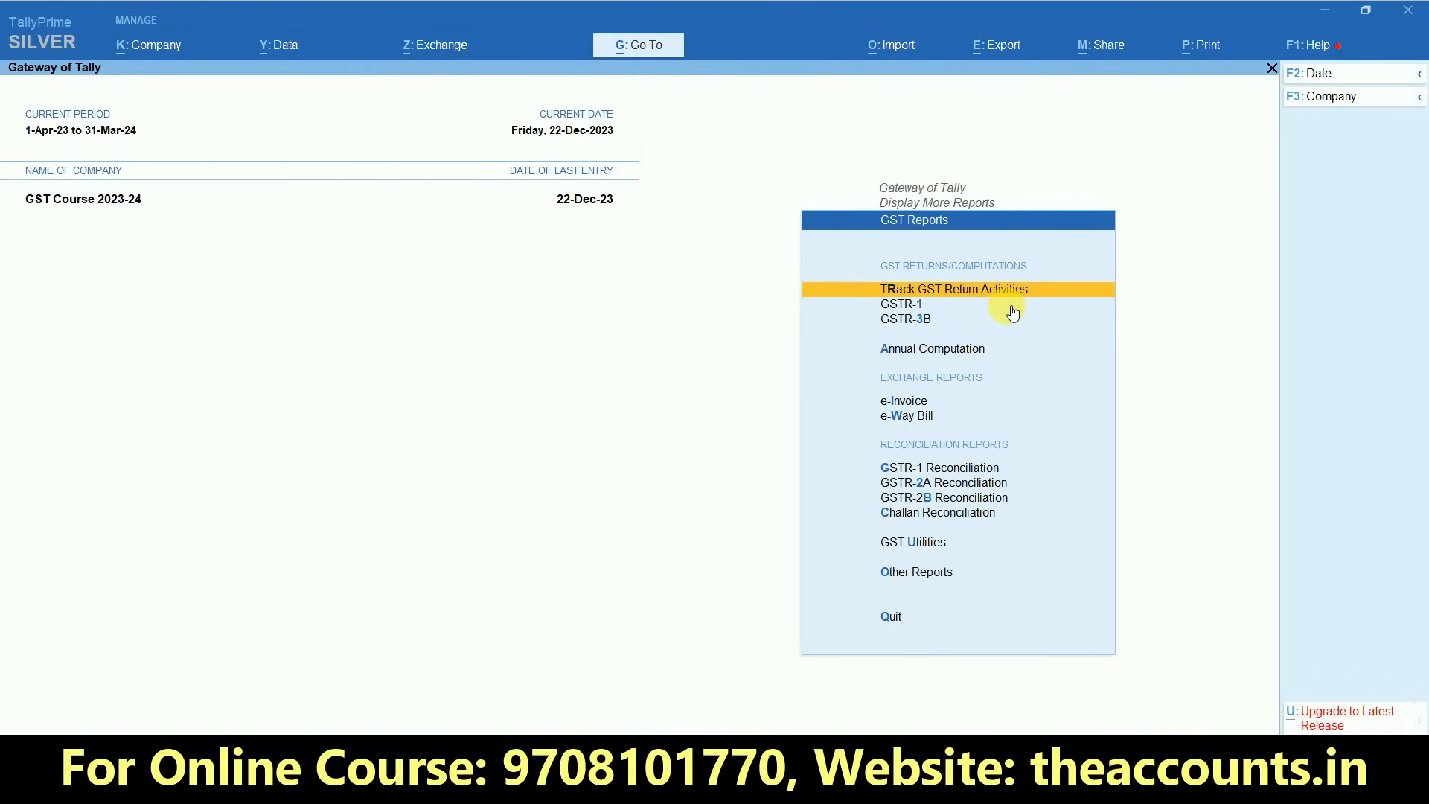
pyautogui.click(939, 485)
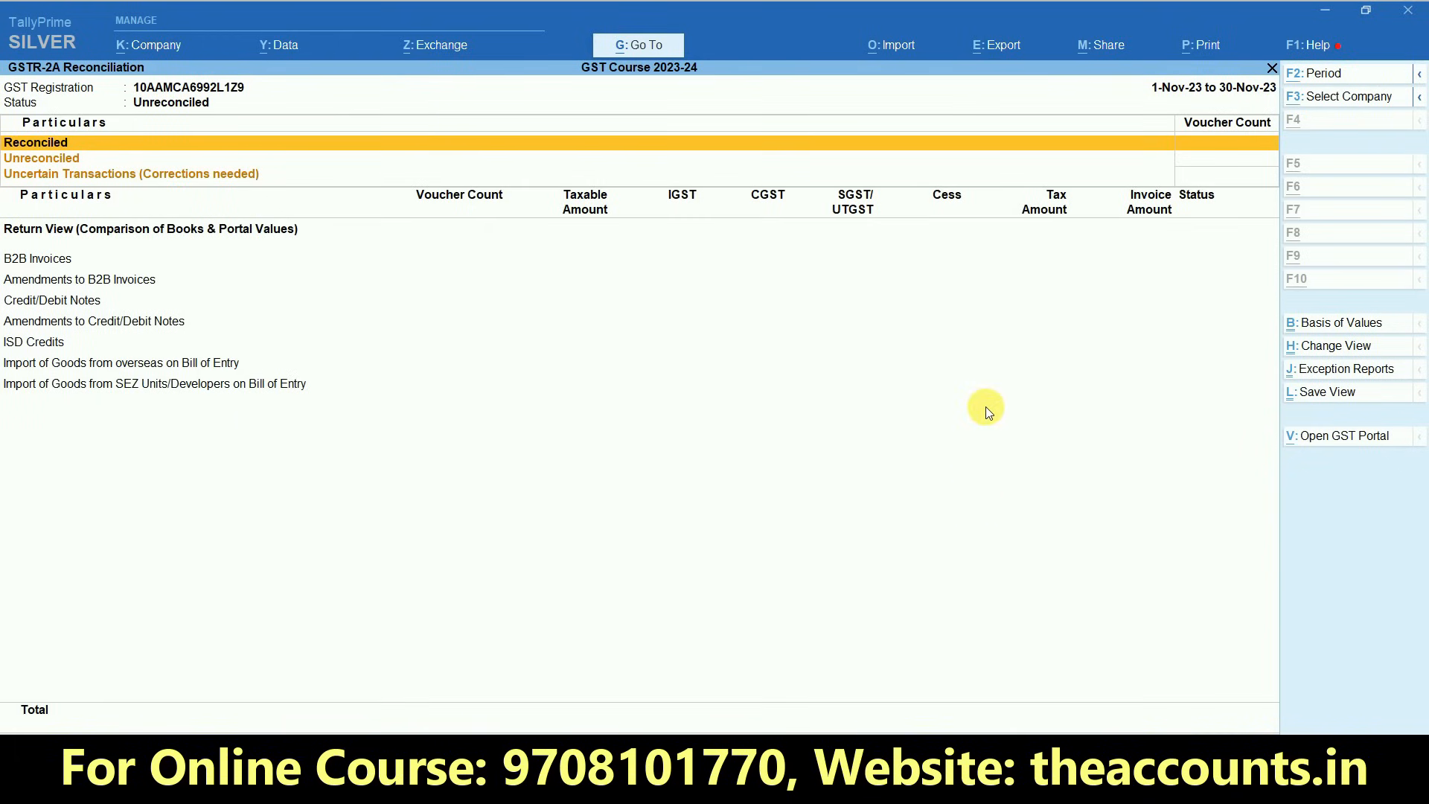
pyautogui.press('F2')
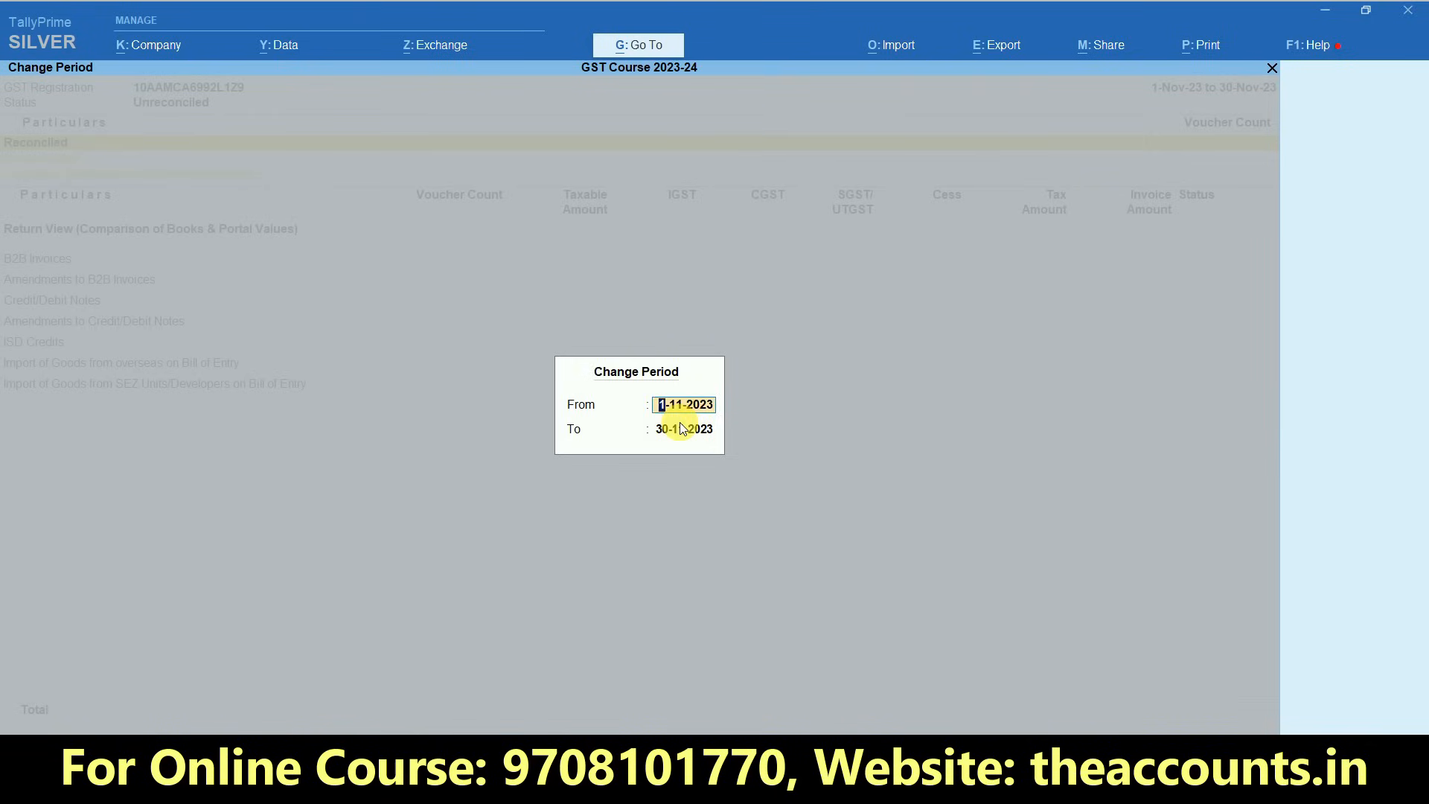
pyautogui.press('Return')
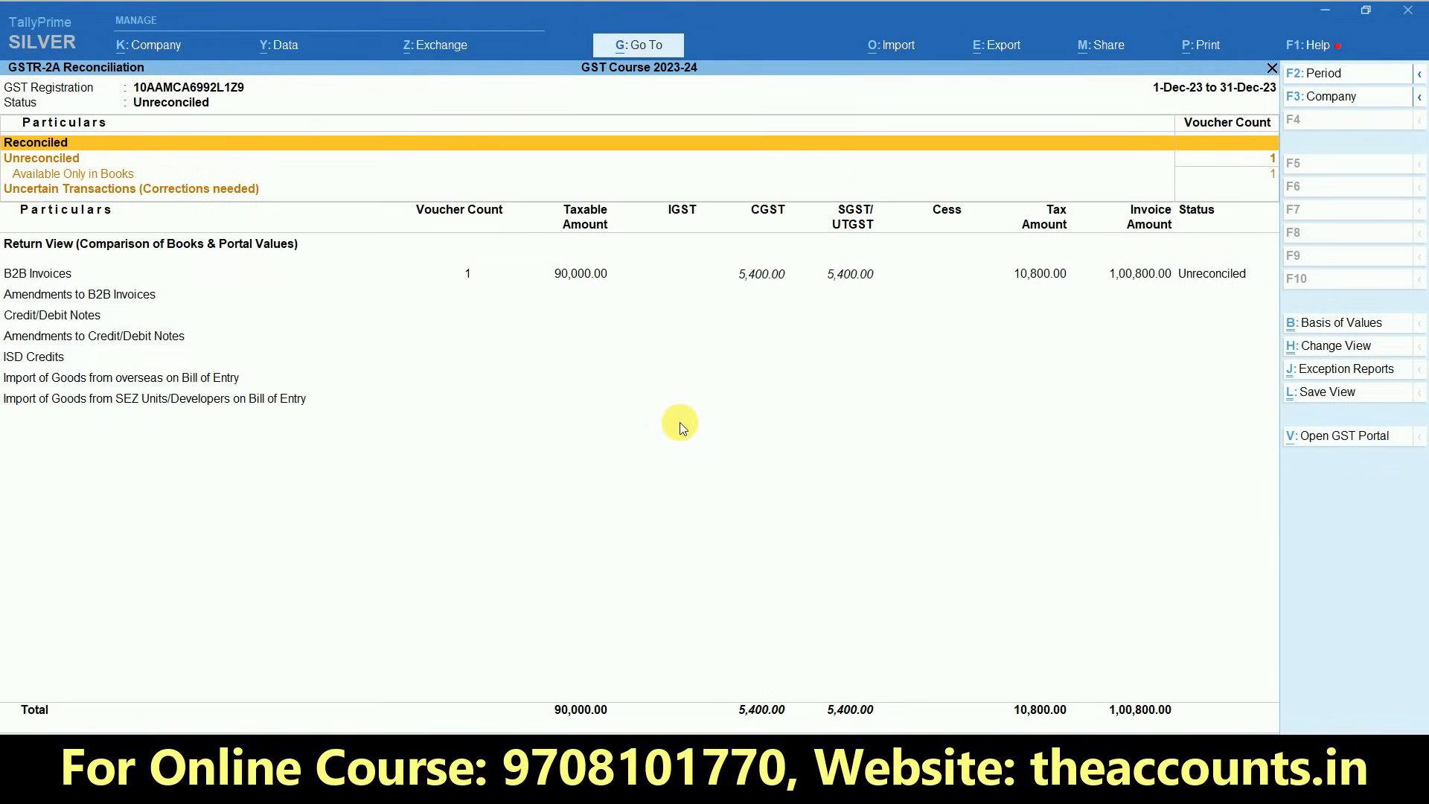
# - Check the Uncertain Transactions and B2B Invoices rows in GSTR-2A Reconciliation, and take a brief look at the GSTR-2B Reconciliation report
pyautogui.press('Down')
pyautogui.press('Down')
pyautogui.press('Down')
pyautogui.press('Up')
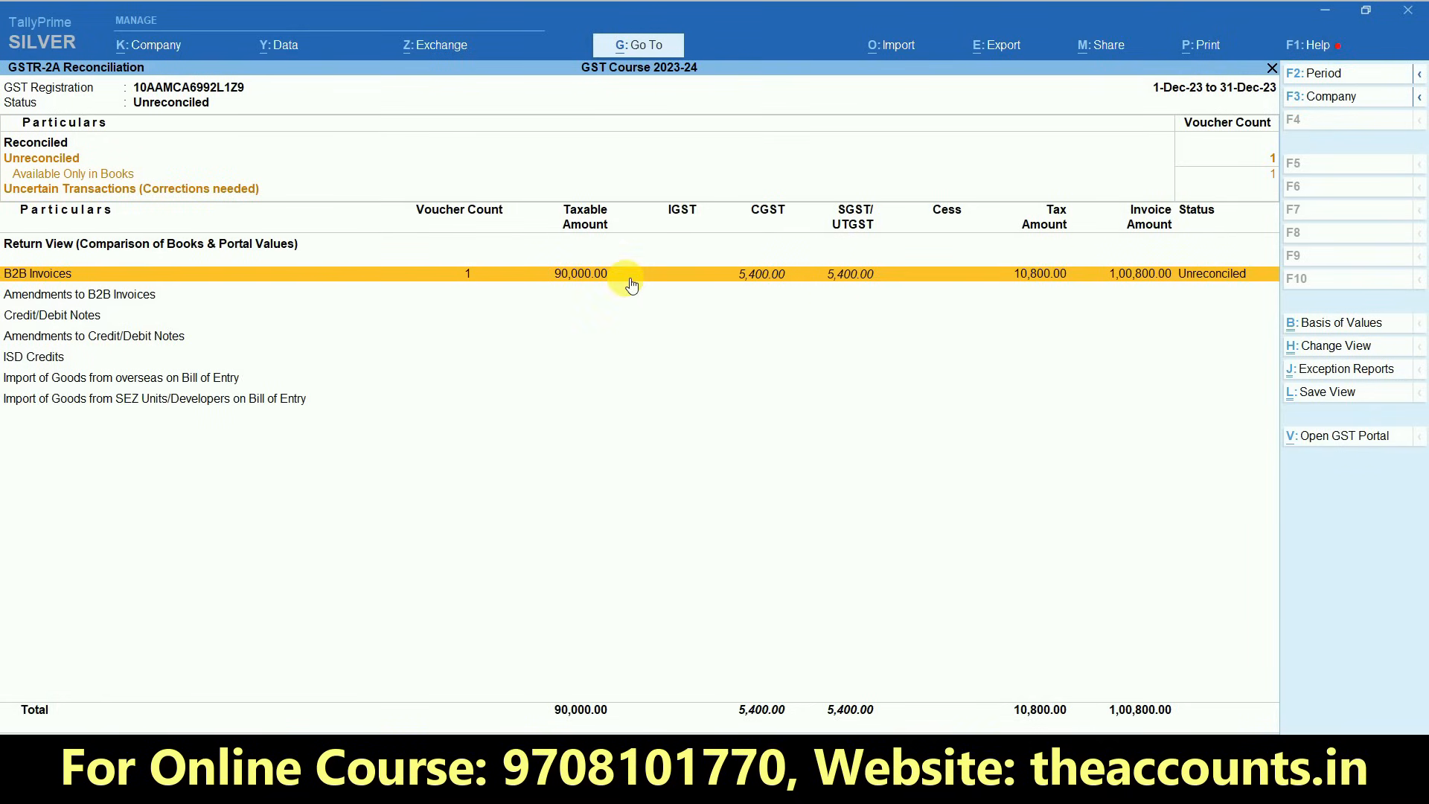
pyautogui.click(83, 192)
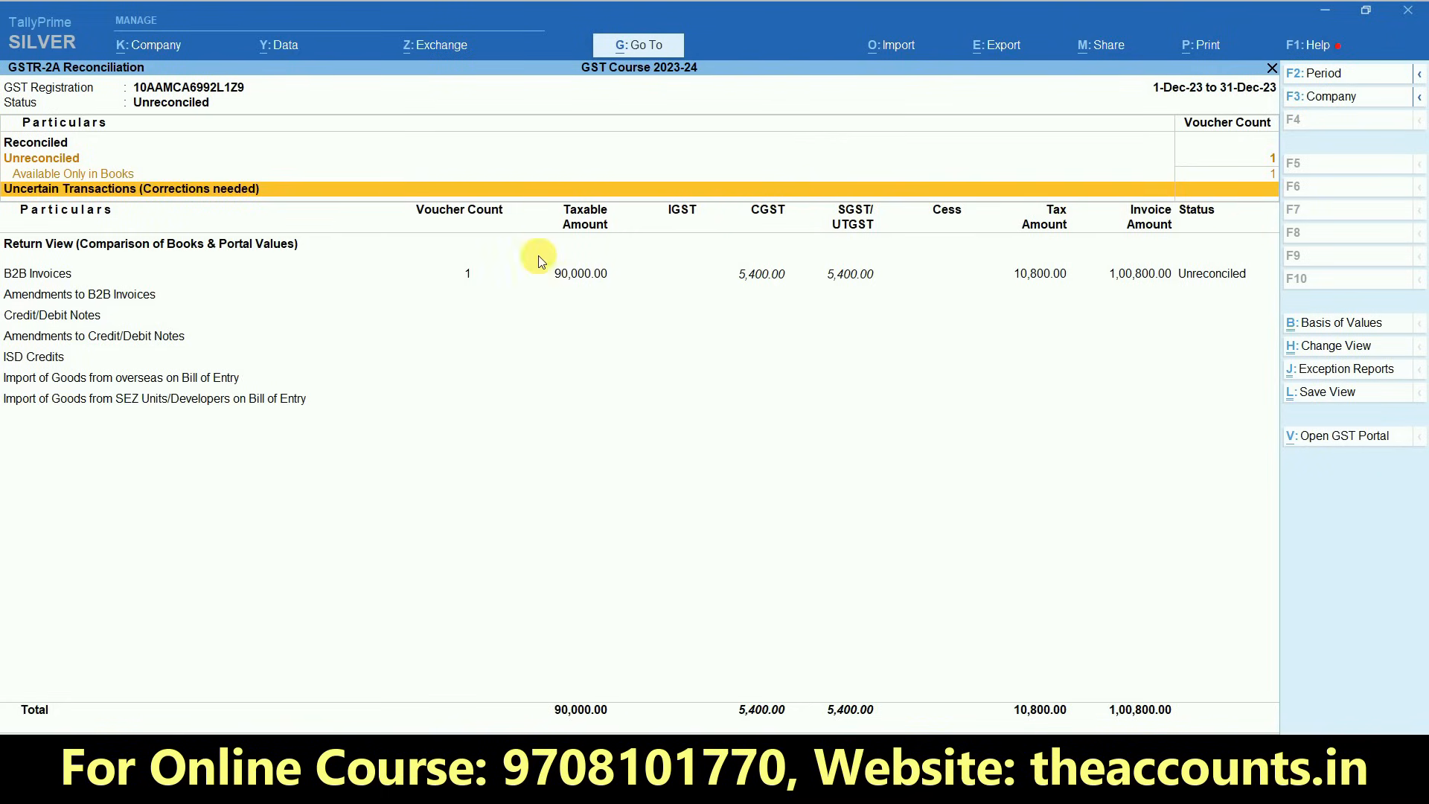
pyautogui.click(469, 277)
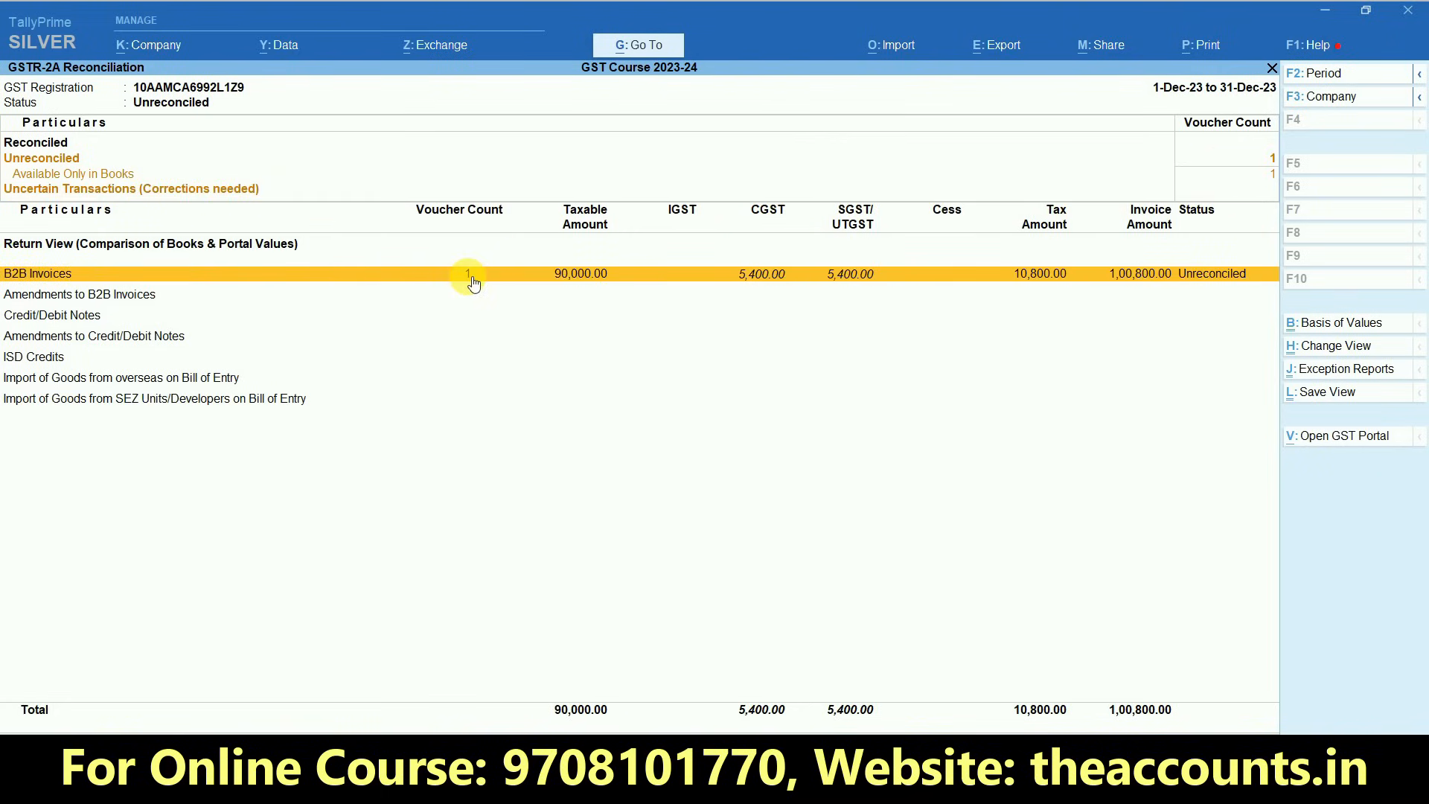
pyautogui.press('Escape')
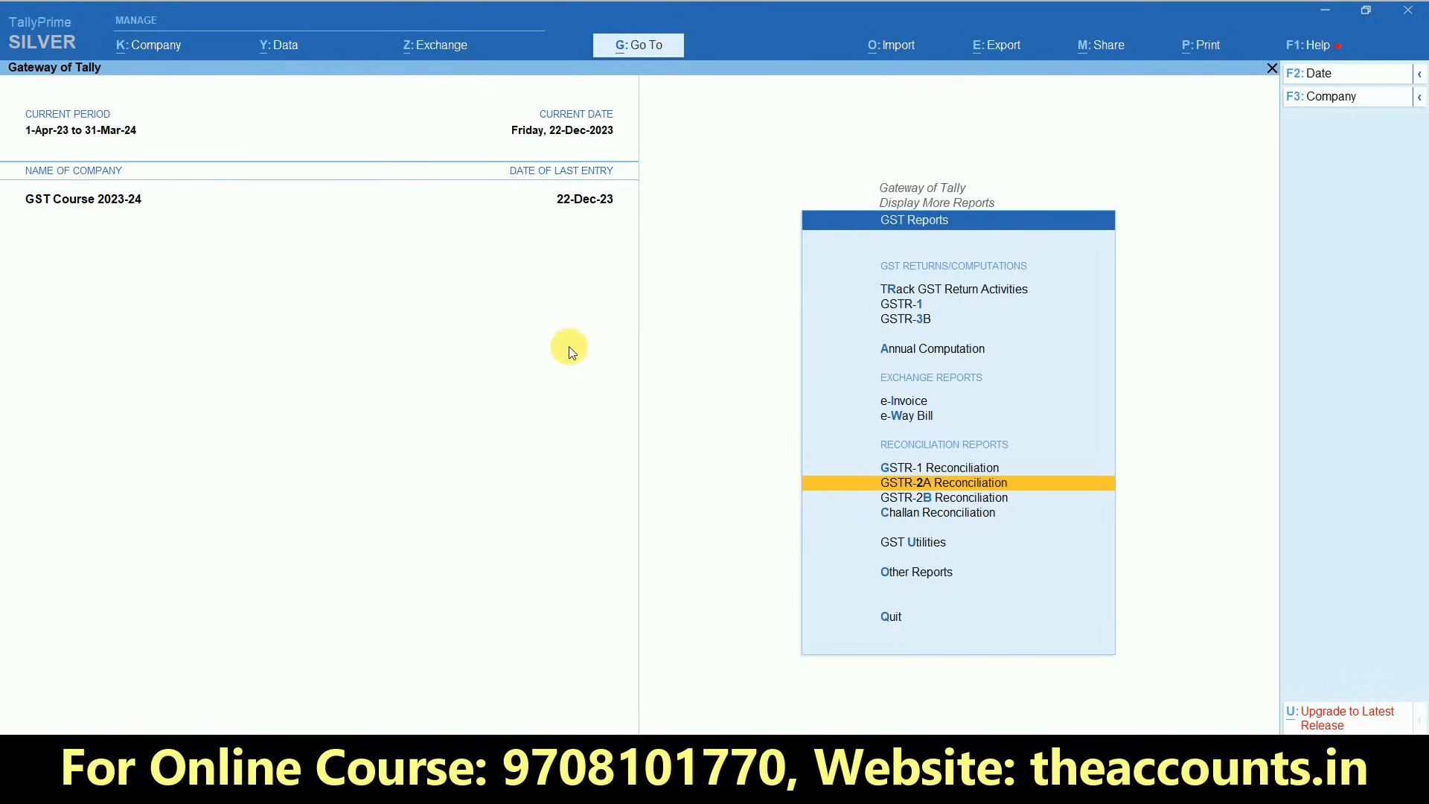
pyautogui.click(923, 498)
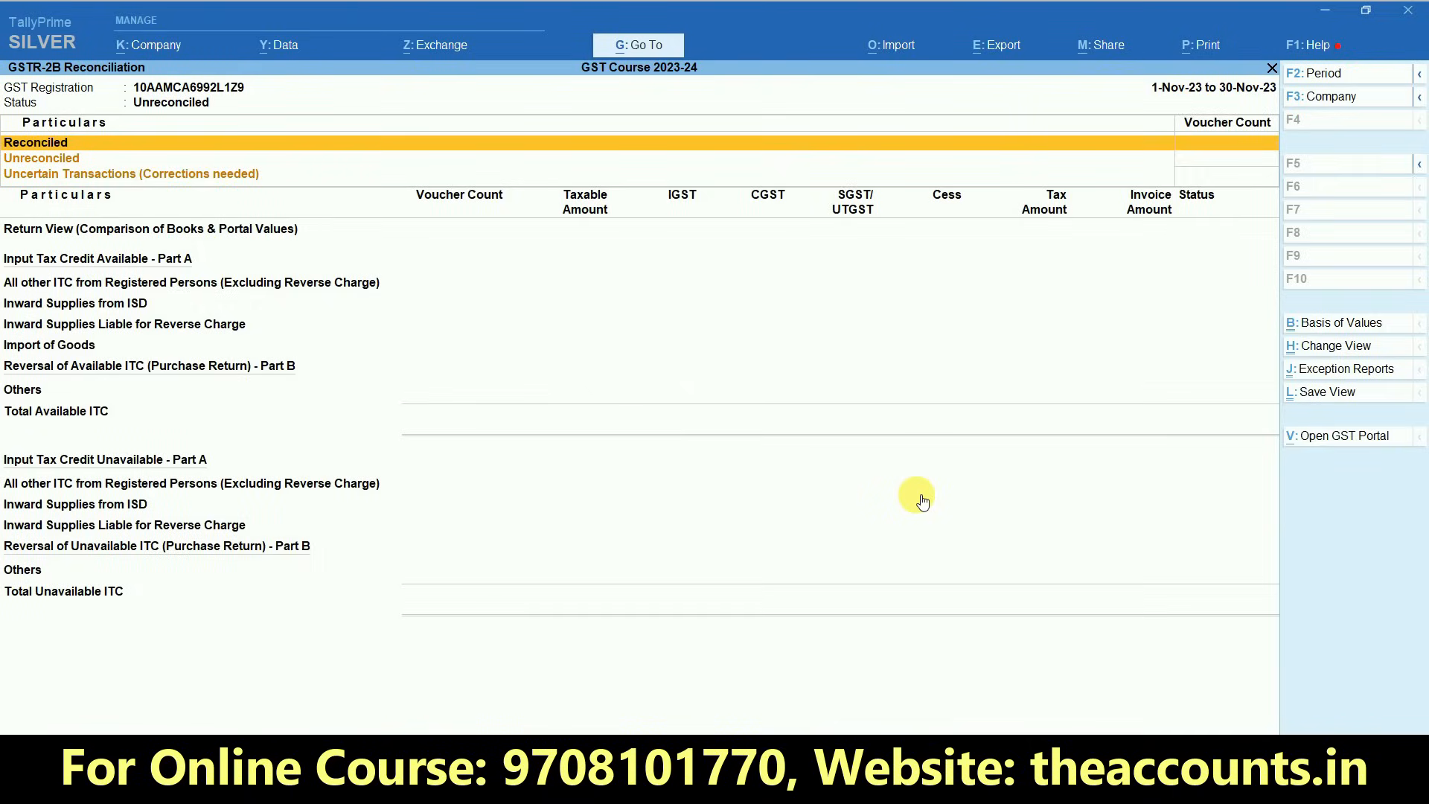
pyautogui.press('Escape')
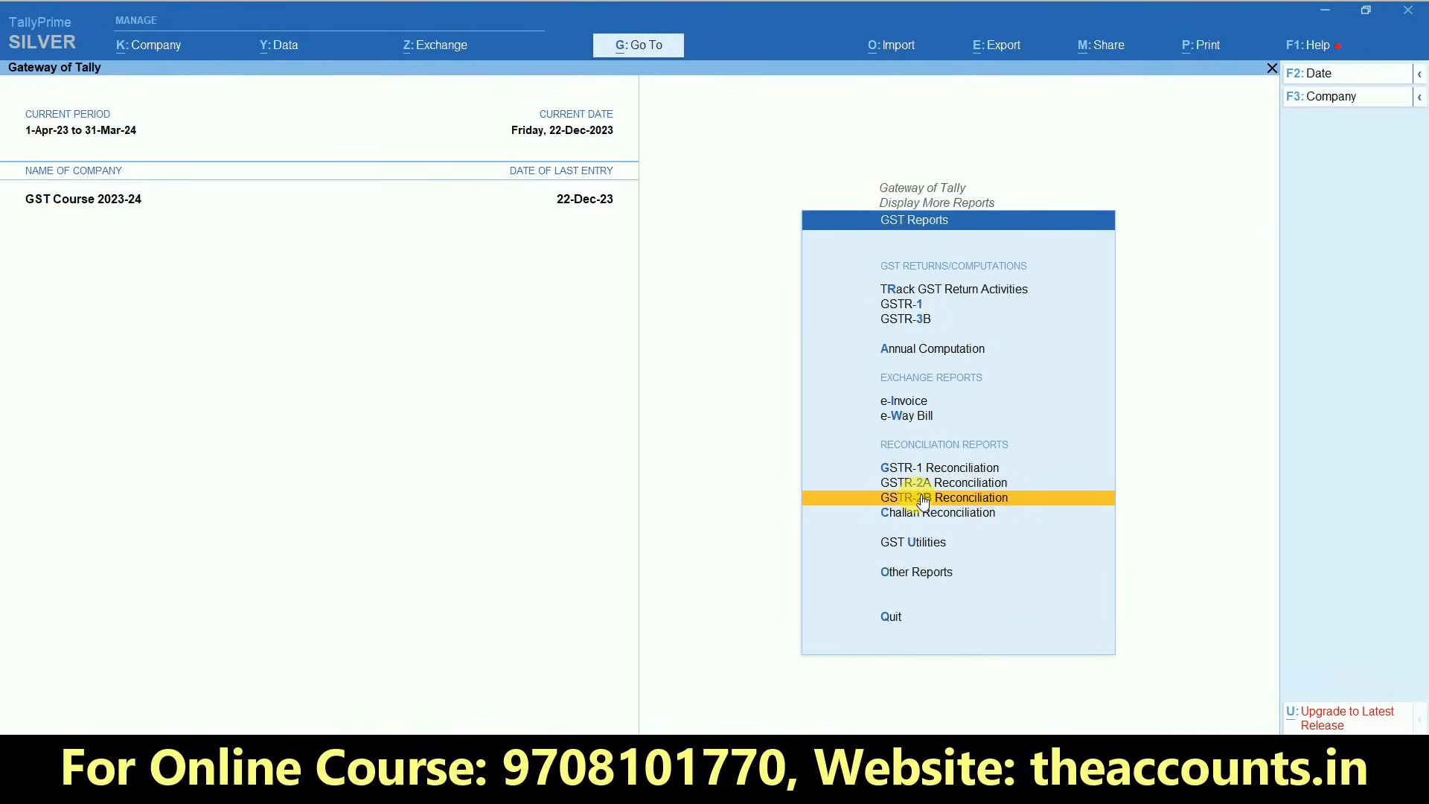
# - Open the GSTR-3B report and set its period to 1-12-2023 through 31-12-2023
pyautogui.click(917, 323)
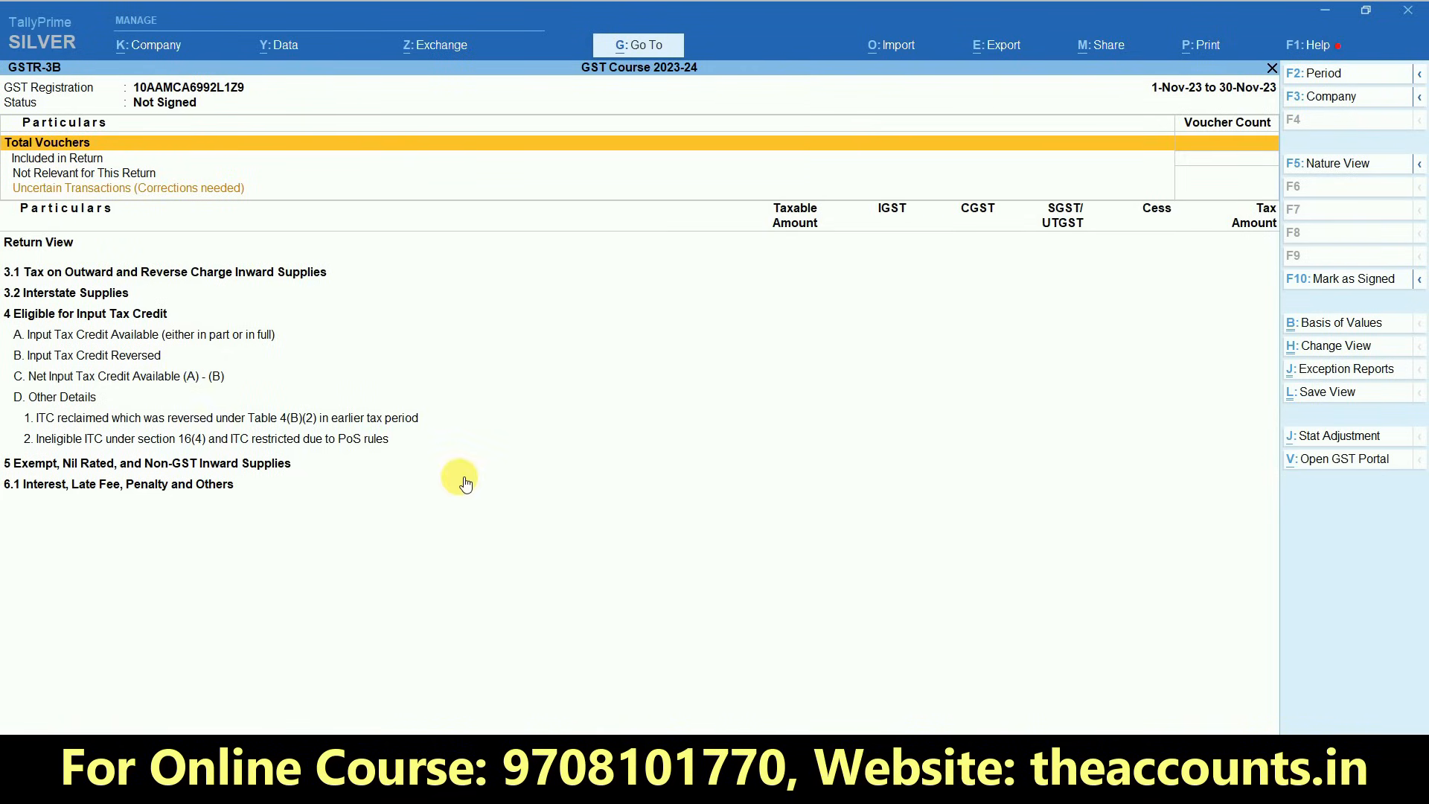
pyautogui.hotkey('alt', 'F2')
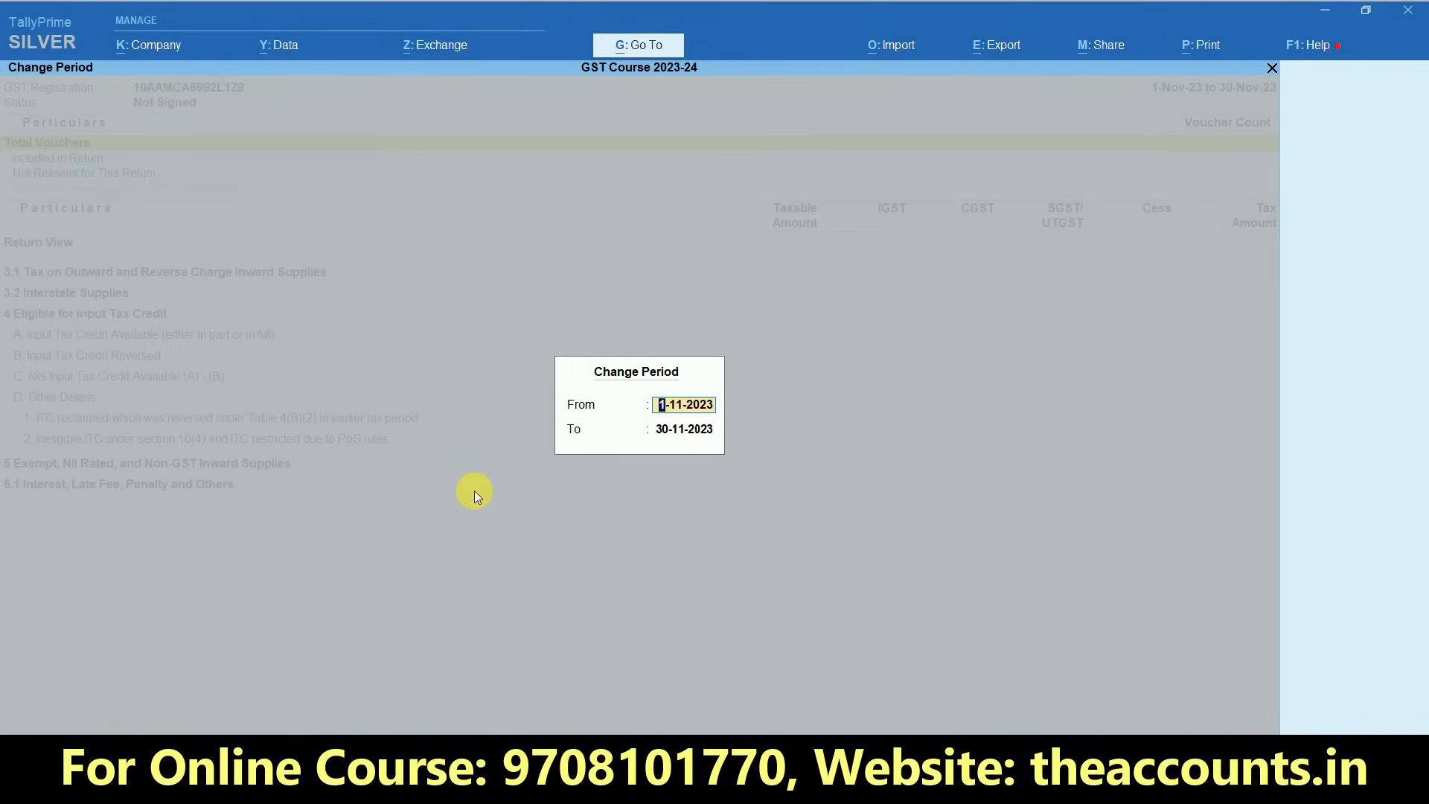
pyautogui.write('1-12')
pyautogui.press('Return')
pyautogui.write('31.12')
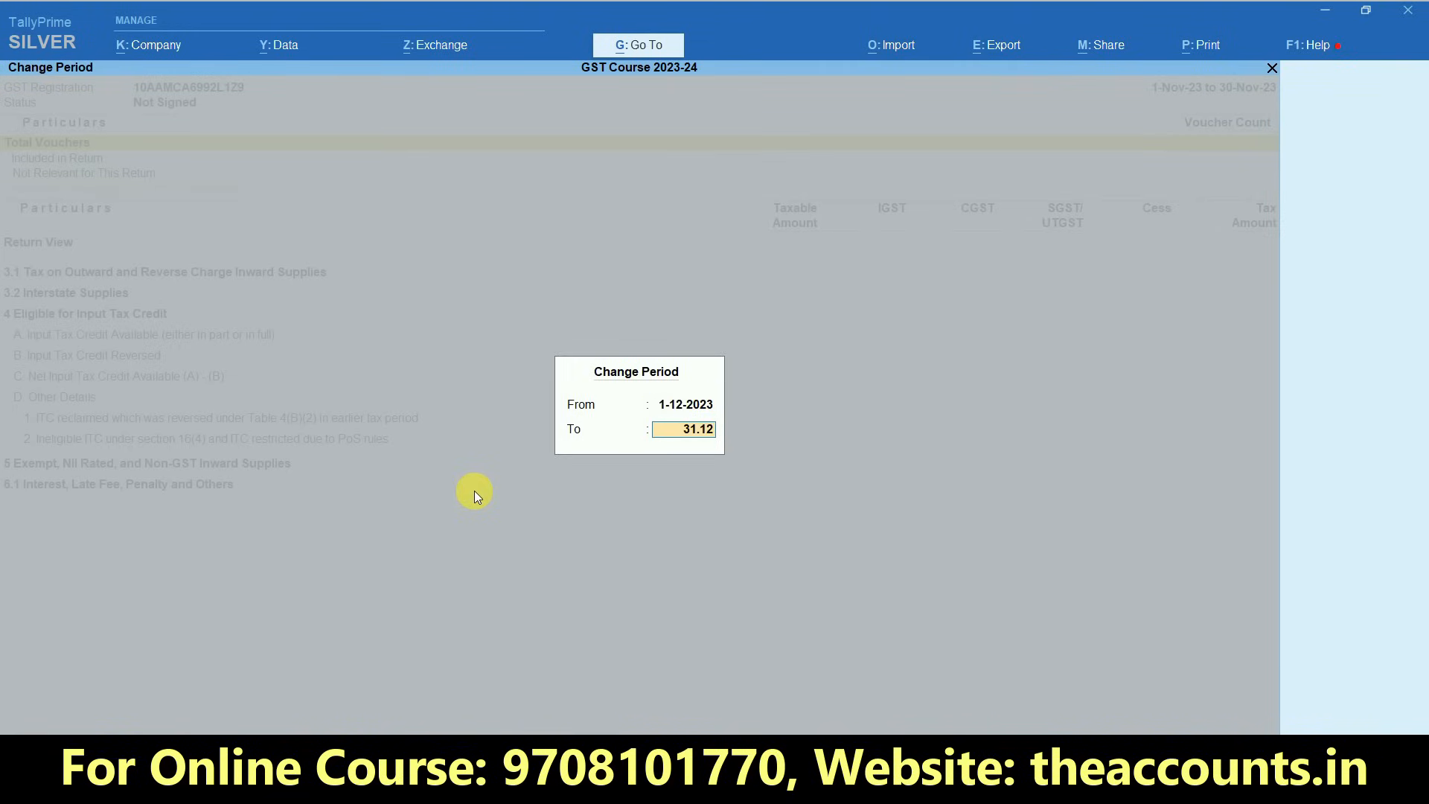
pyautogui.press('Return')
# - Examine the Eligible for Input Tax Credit section of GSTR-3B in detailed view, down to All other Input Tax Credit
pyautogui.press('Down')
pyautogui.press('Down')
pyautogui.press('Down')
pyautogui.press('Down')
pyautogui.press('Down')
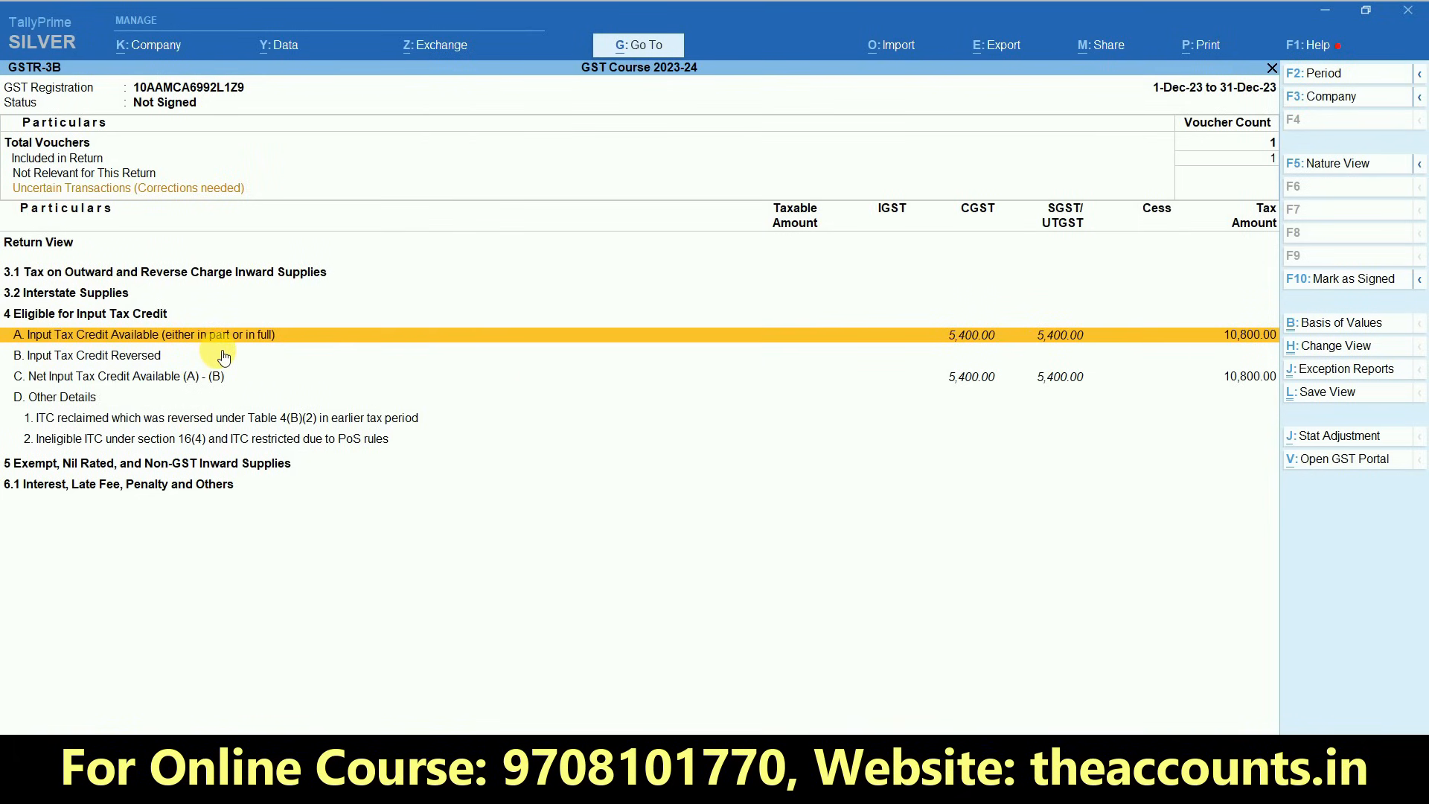
pyautogui.hotkey('alt', 'F5')
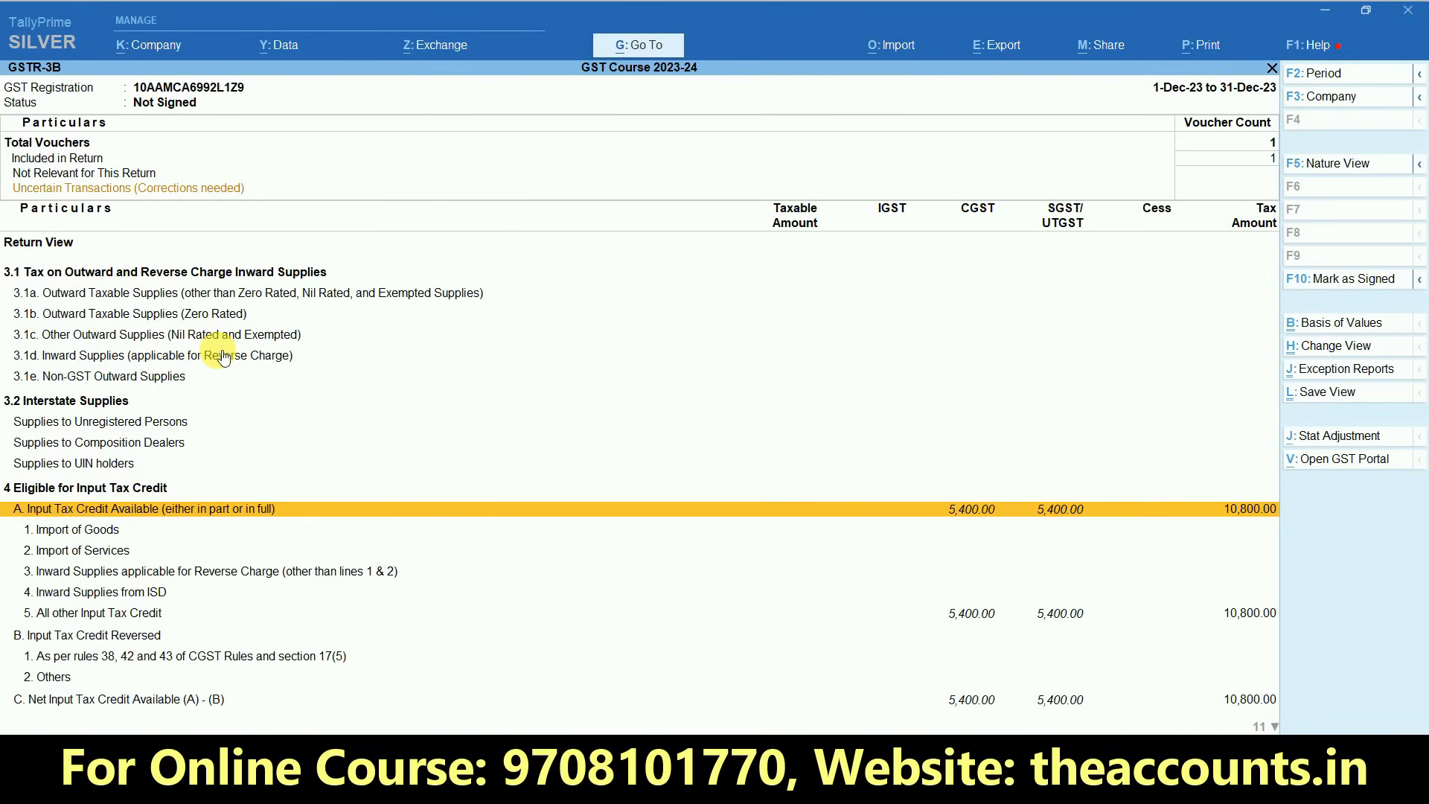
pyautogui.press('Down')
pyautogui.press('Down')
pyautogui.press('Down')
pyautogui.press('Down')
pyautogui.press('Down')
pyautogui.press('Down')
pyautogui.press('Down')
pyautogui.press('Down')
pyautogui.press('Down')
pyautogui.press('Down')
pyautogui.press('Down')
pyautogui.press('Down')
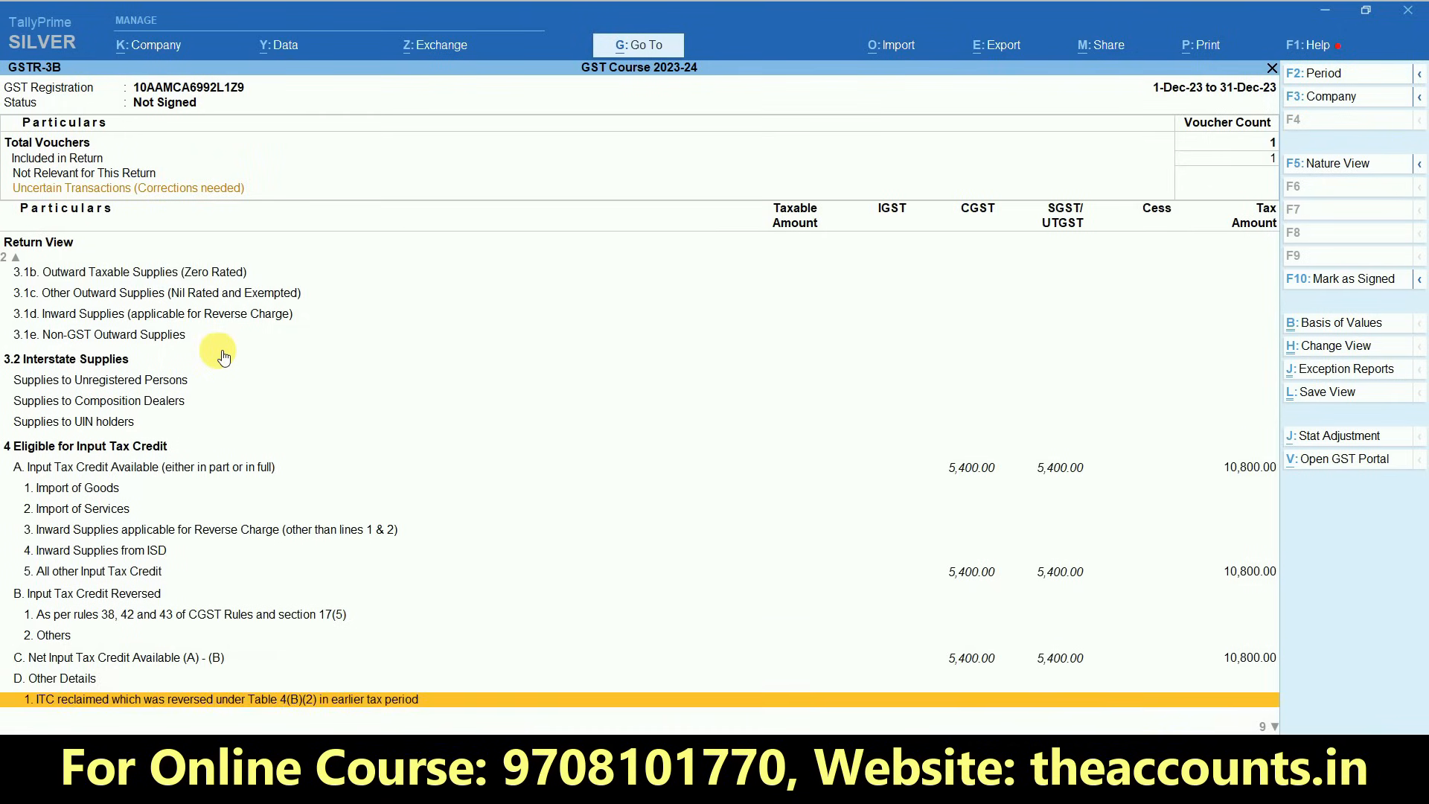
pyautogui.press('Up')
pyautogui.press('Up')
pyautogui.press('Up')
pyautogui.press('Up')
pyautogui.press('Up')
pyautogui.press('Up')
pyautogui.press('Up')
pyautogui.press('Down')
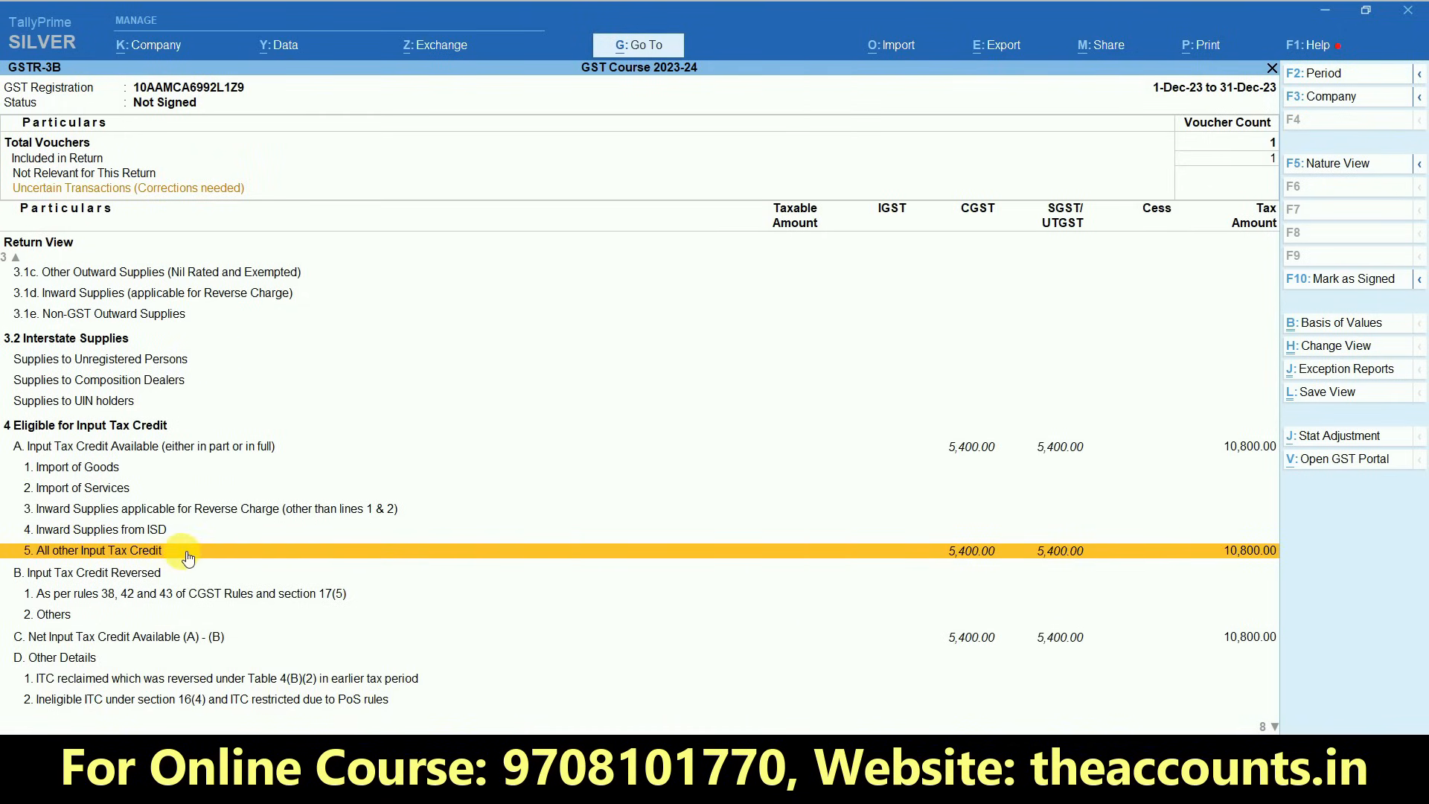
# - View the voucher register behind All other Input Tax Credit and return to the Gateway of Tally
pyautogui.click(976, 551)
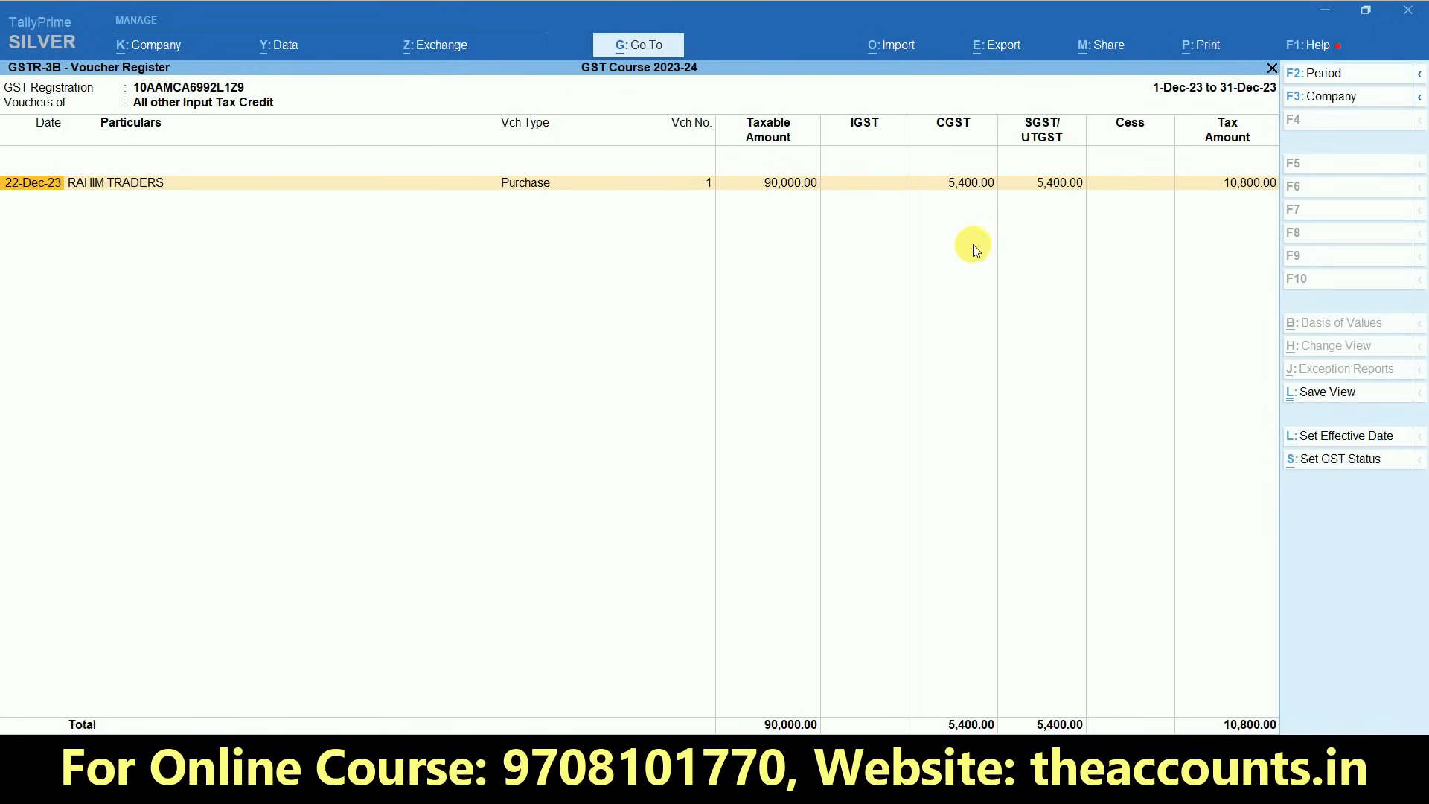
pyautogui.press('Escape')
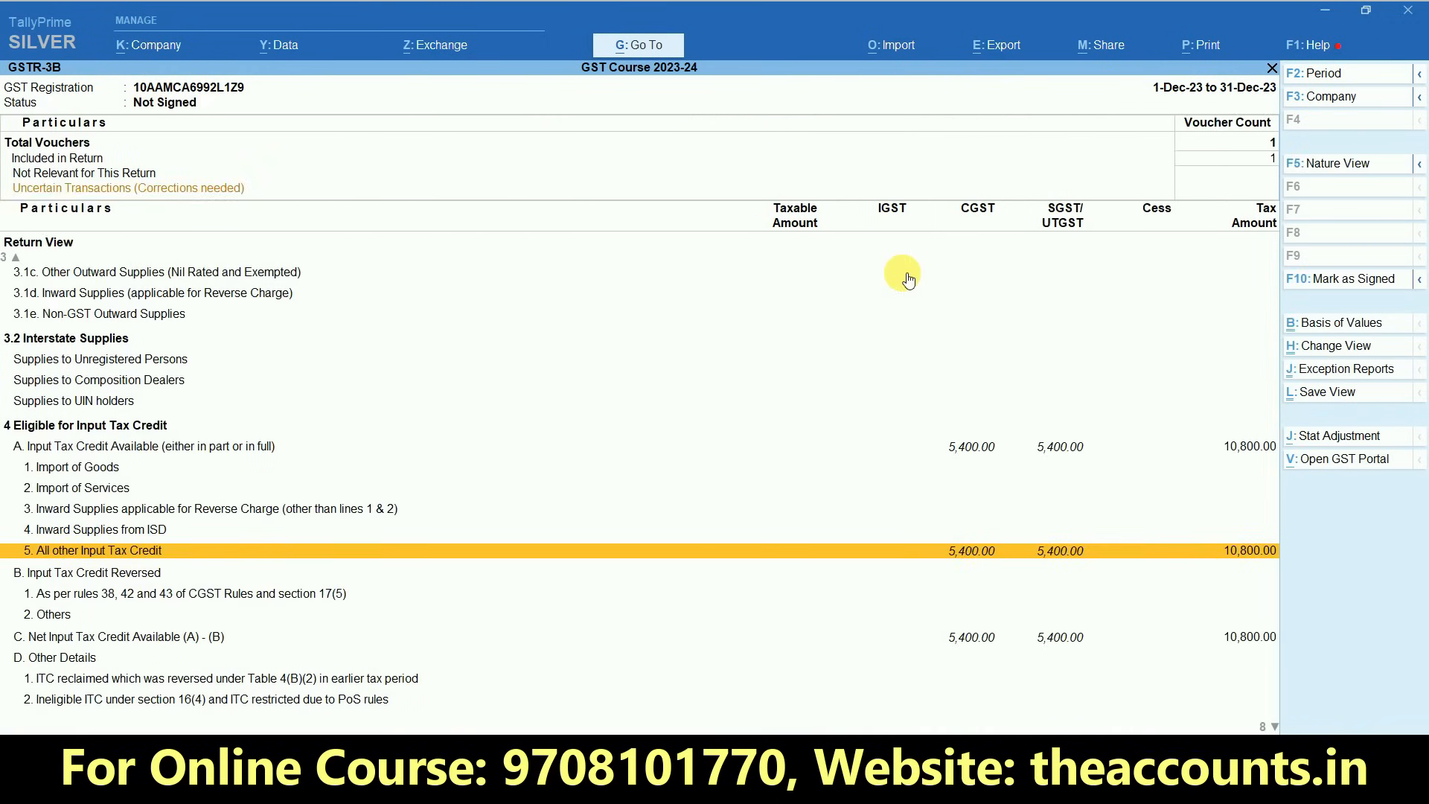
pyautogui.press('Escape')
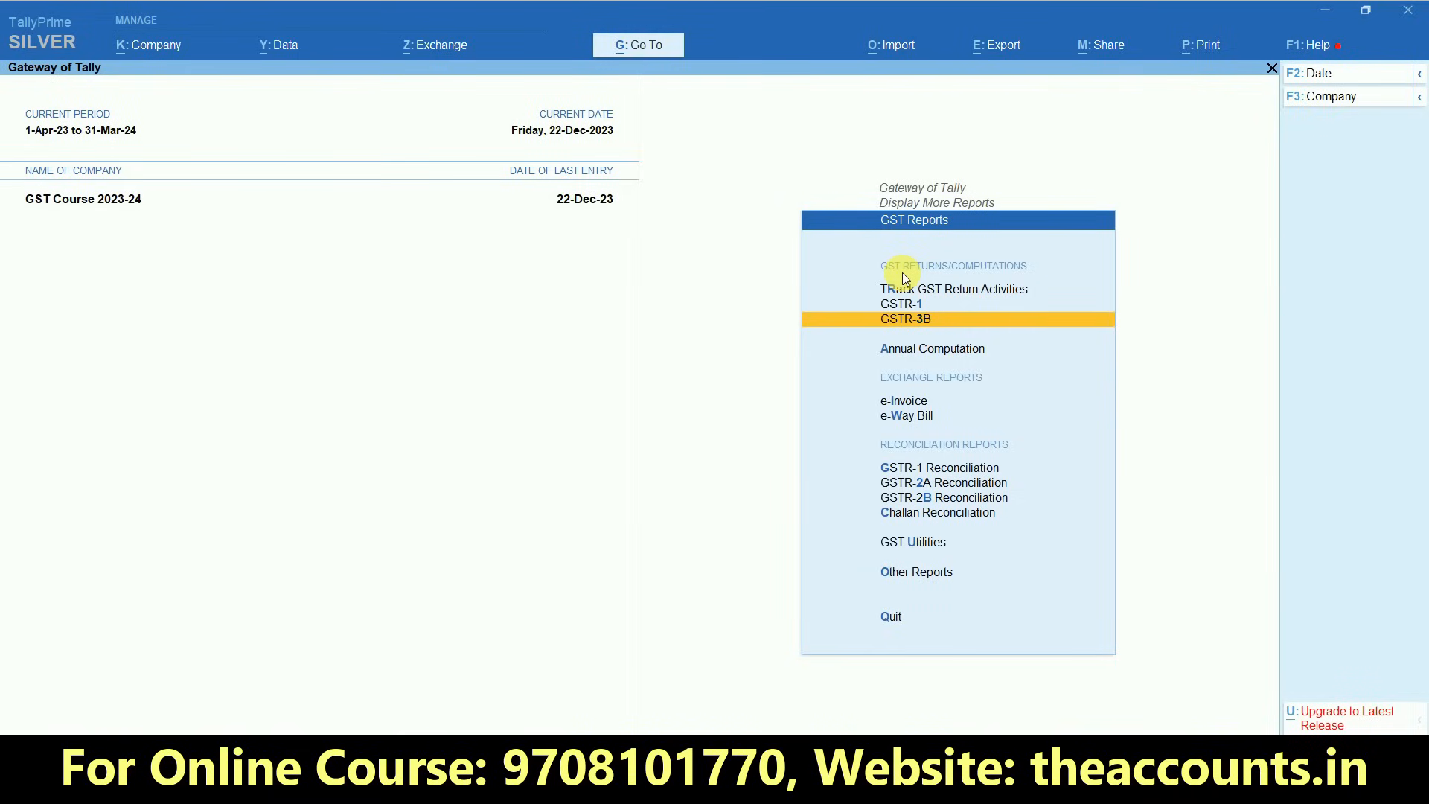
pyautogui.press('Escape')
pyautogui.press('Escape')
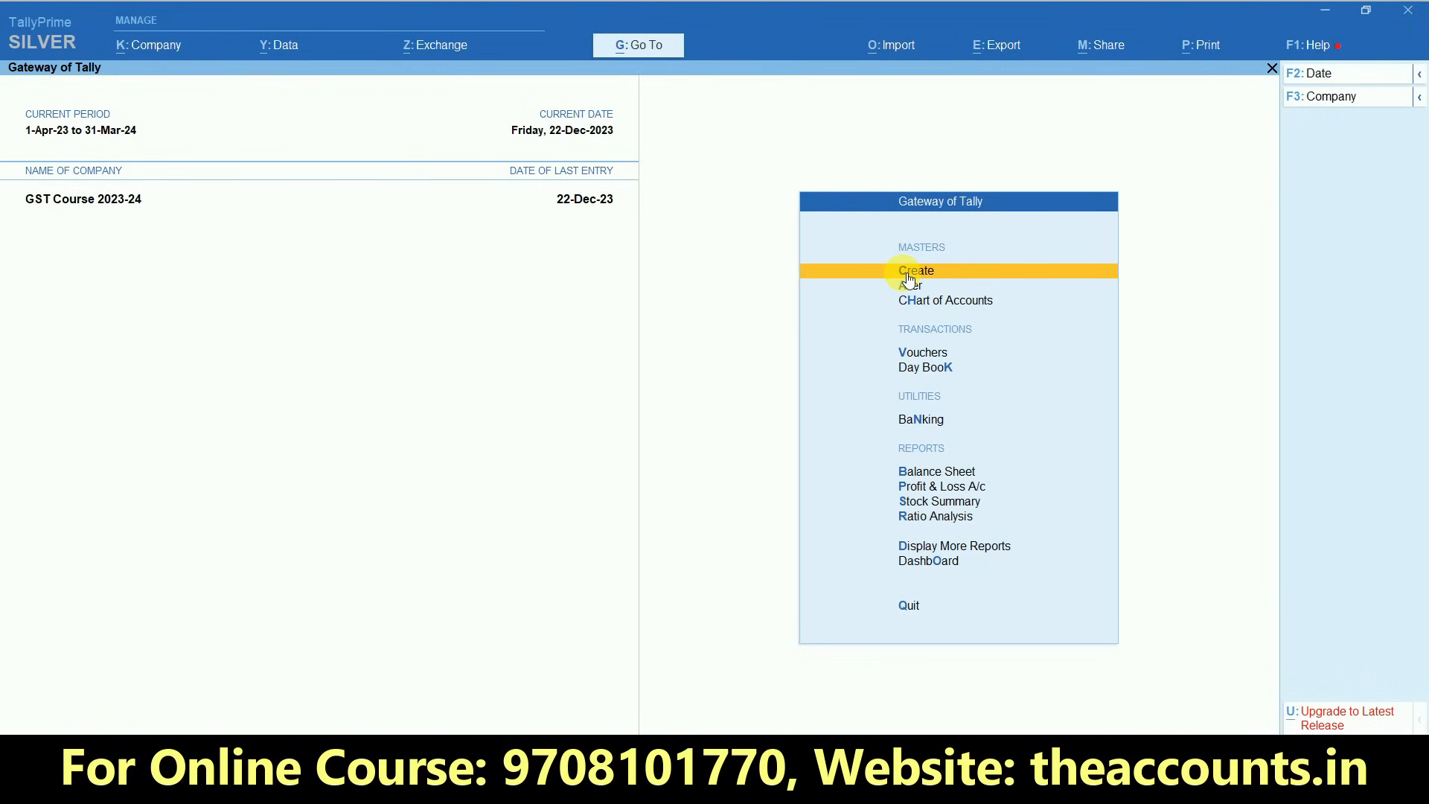
# - Examine the CGST and SGST balances under Duties & Taxes in the Balance Sheet and return to the Gateway of Tally
pyautogui.press('b')
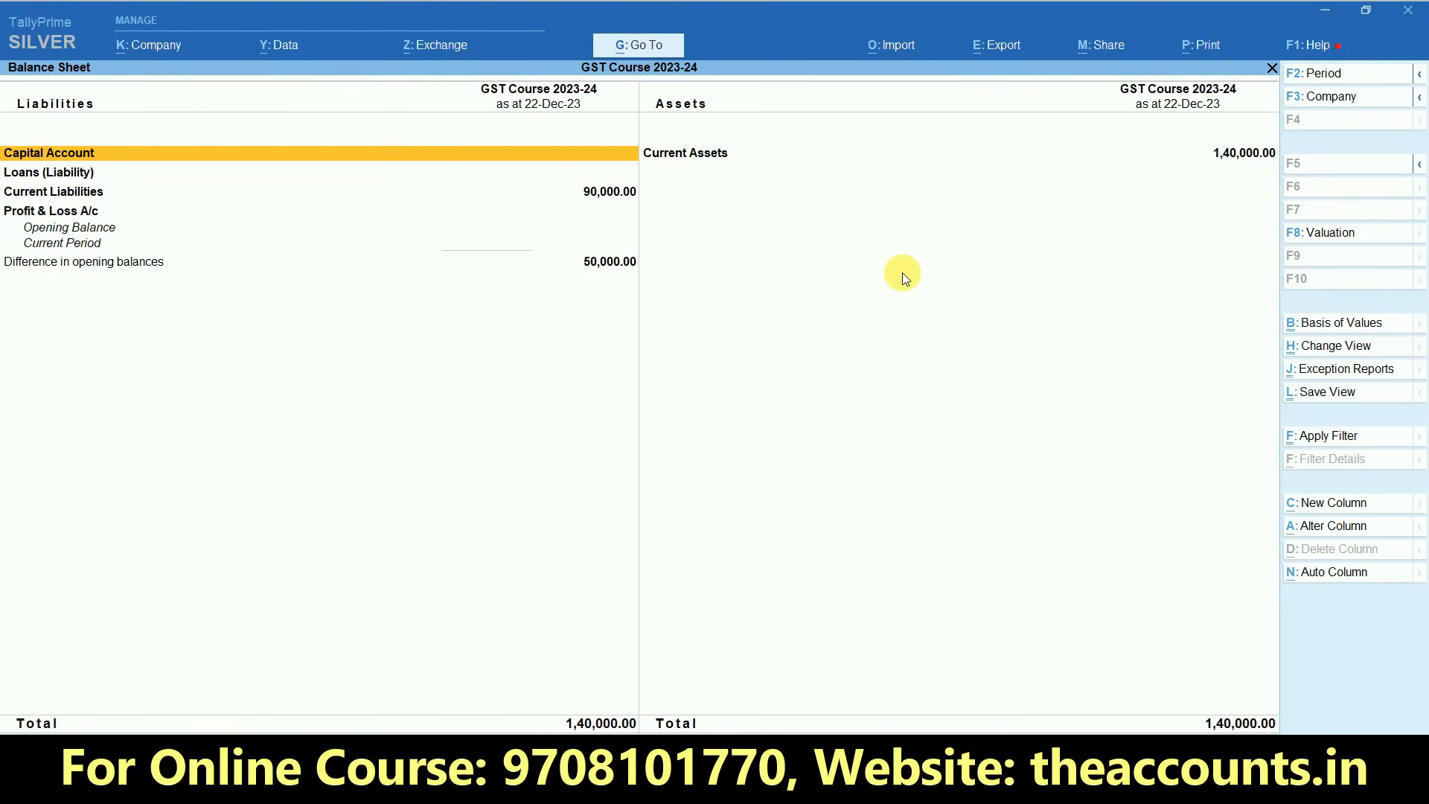
pyautogui.press('Down')
pyautogui.press('Down')
pyautogui.press('Down')
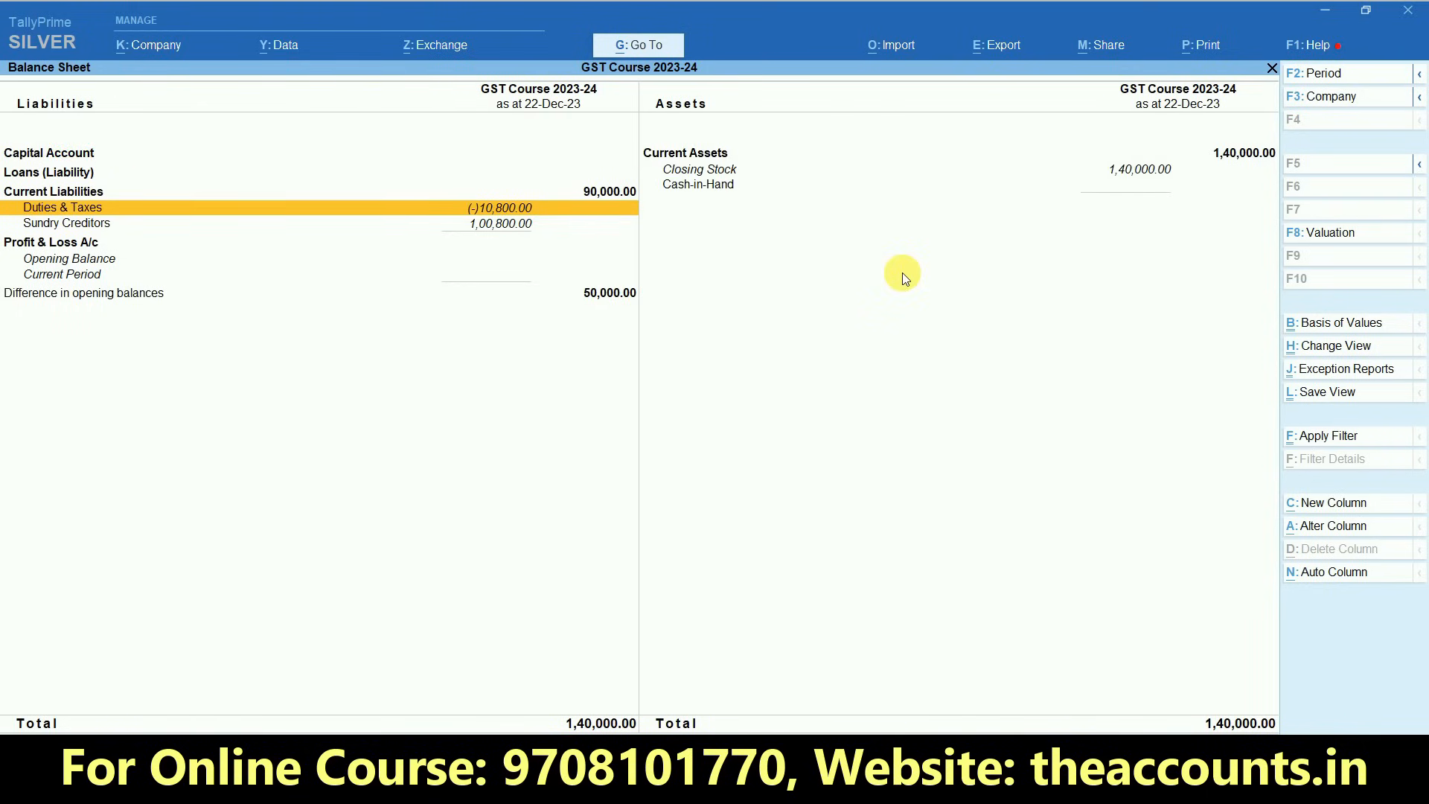
pyautogui.press('Return')
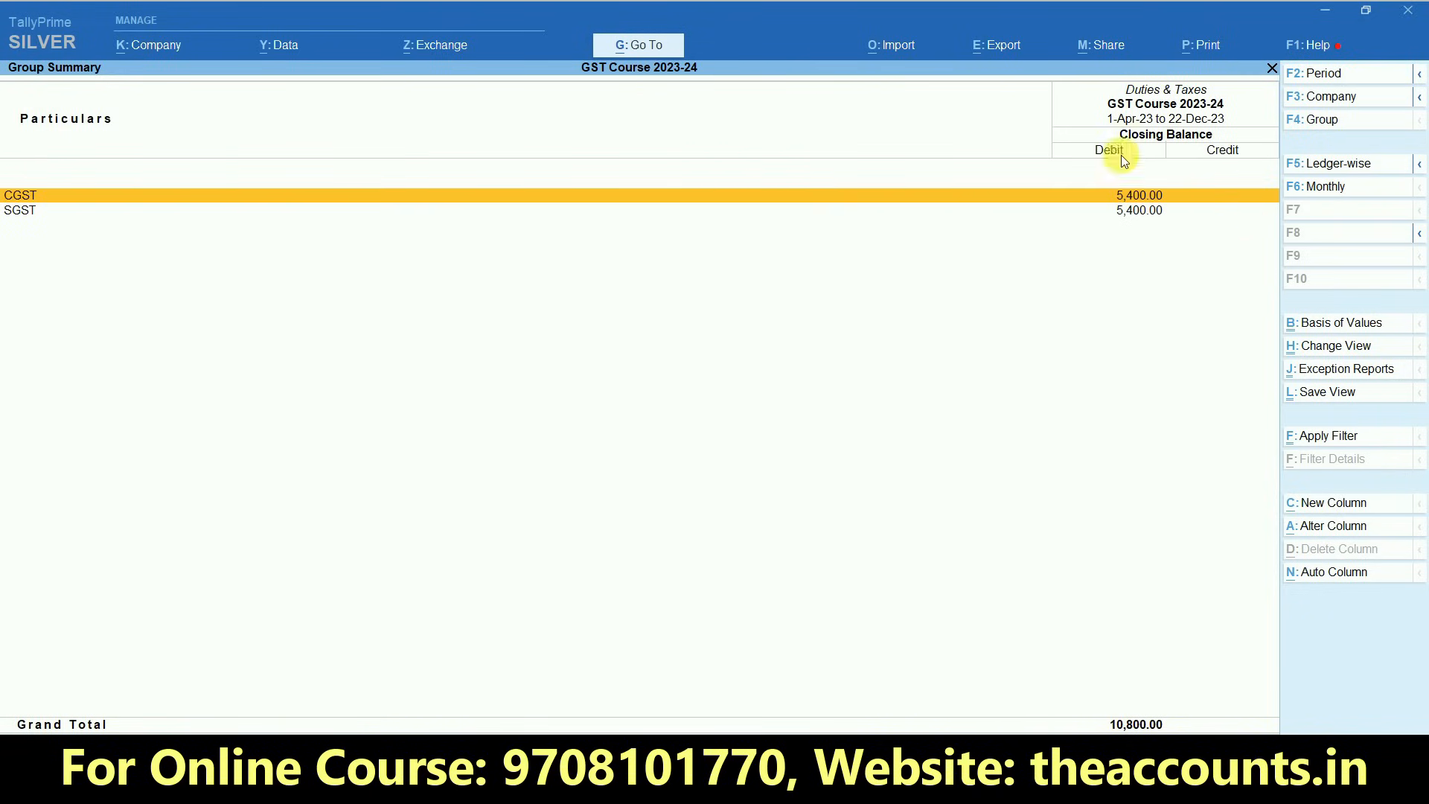
pyautogui.press('Escape')
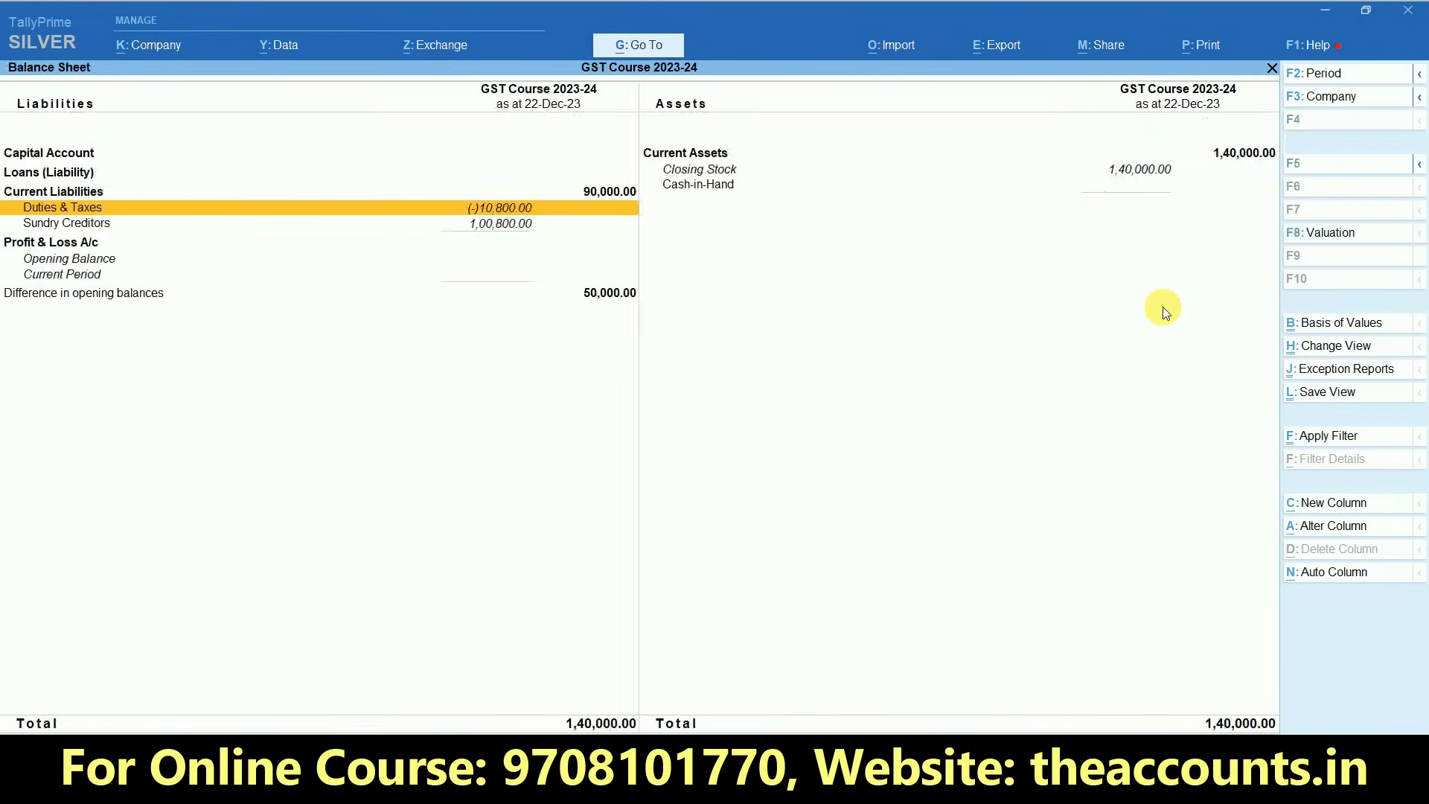
pyautogui.press('Escape')
pyautogui.press('Home')
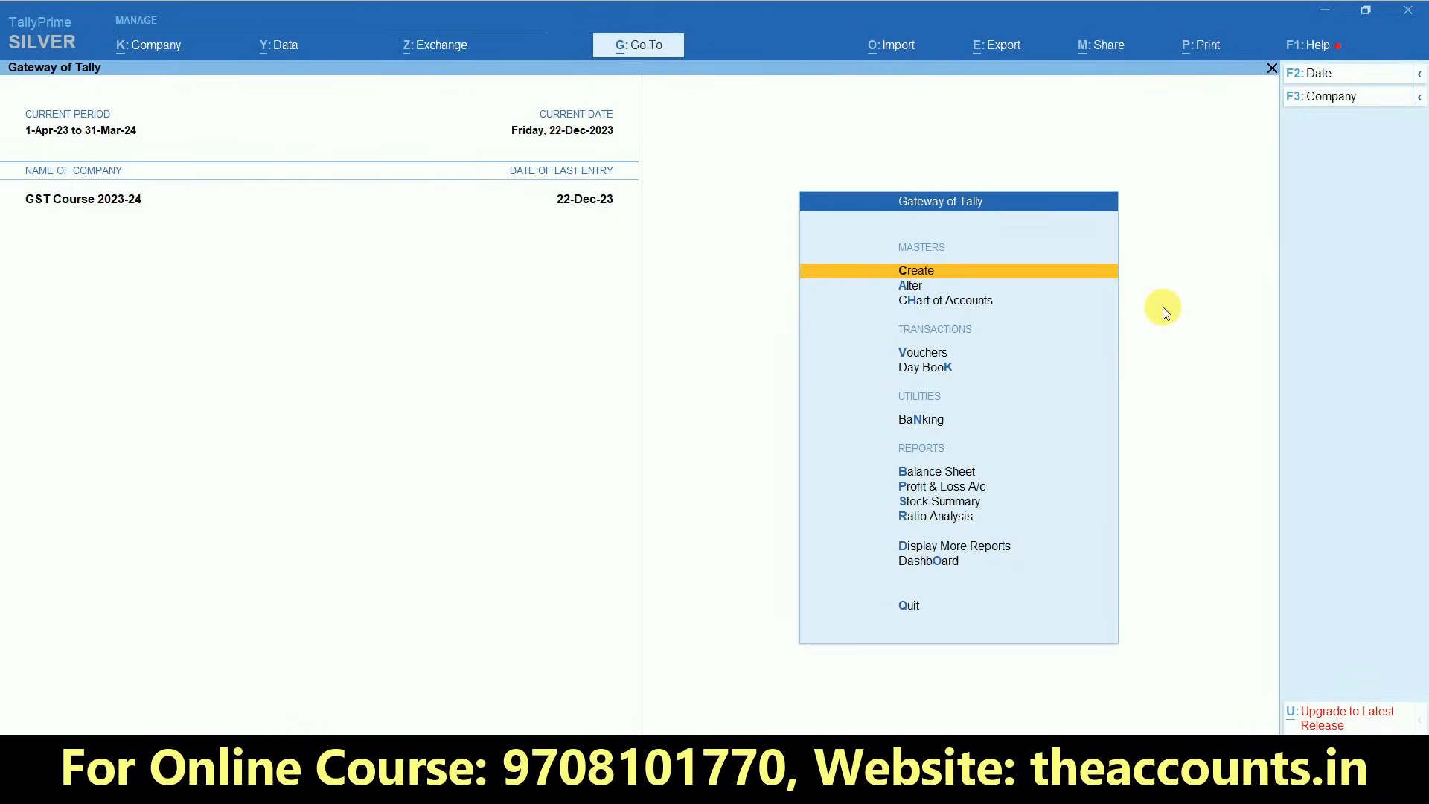
# - Start a new purchase voucher with supplier invoice number 2510 dated 22-Dec-23
pyautogui.press('v')
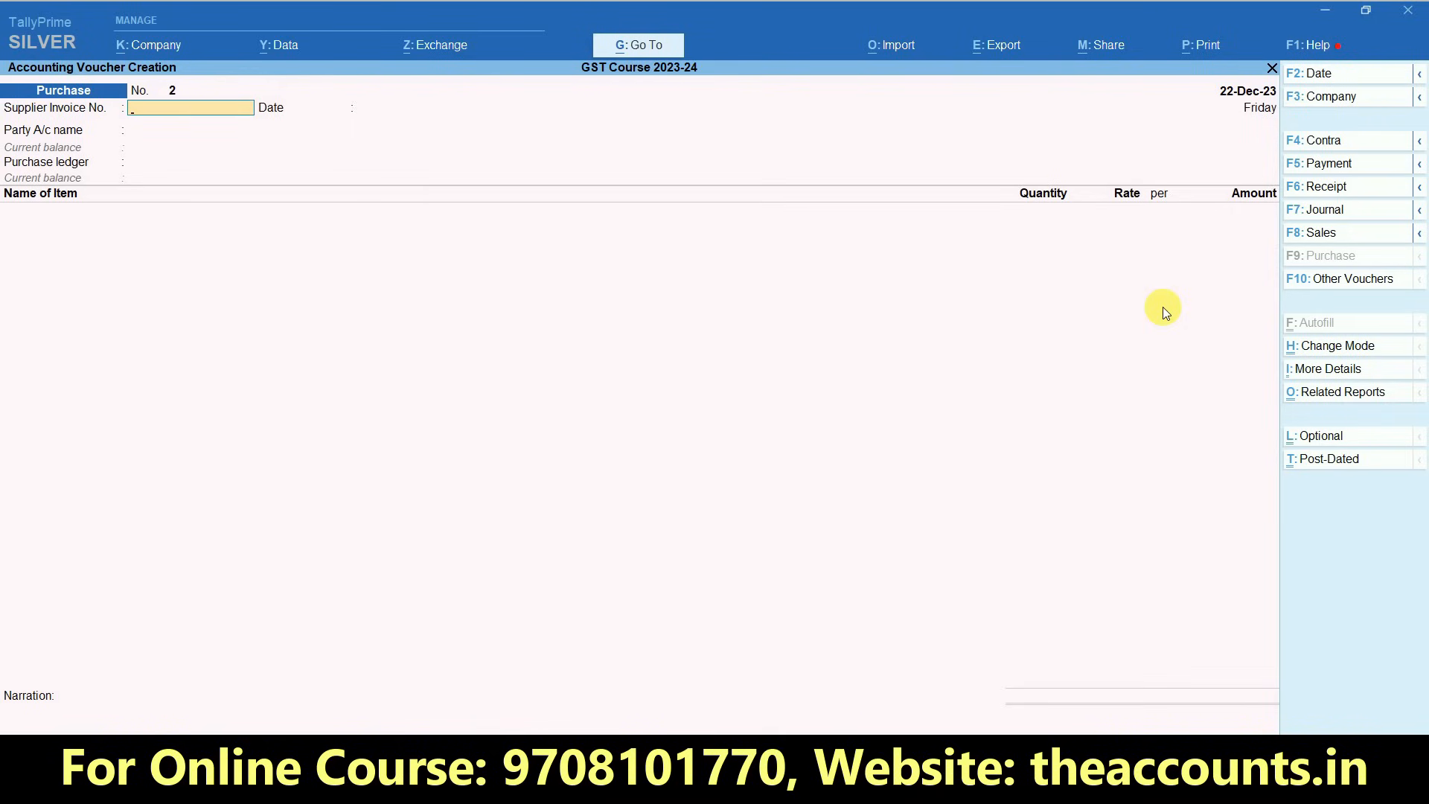
pyautogui.write('2510')
pyautogui.press('Return')
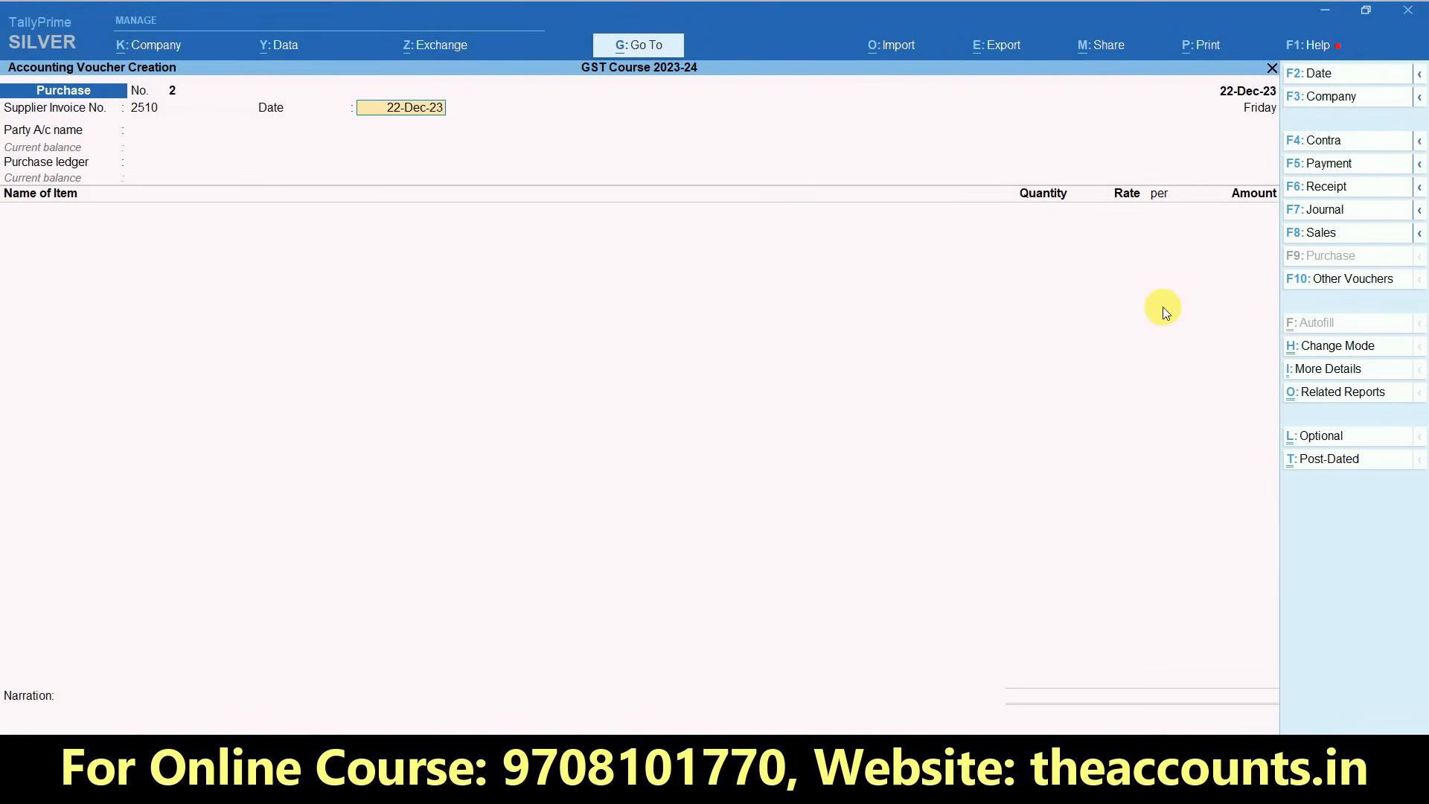
pyautogui.press('Return')
# - Copy the supplier name Delhi Mobile Zone from the PURCHASE sheet in Excel and switch back to TallyPrime
pyautogui.hotkey('alt', 'Tab')
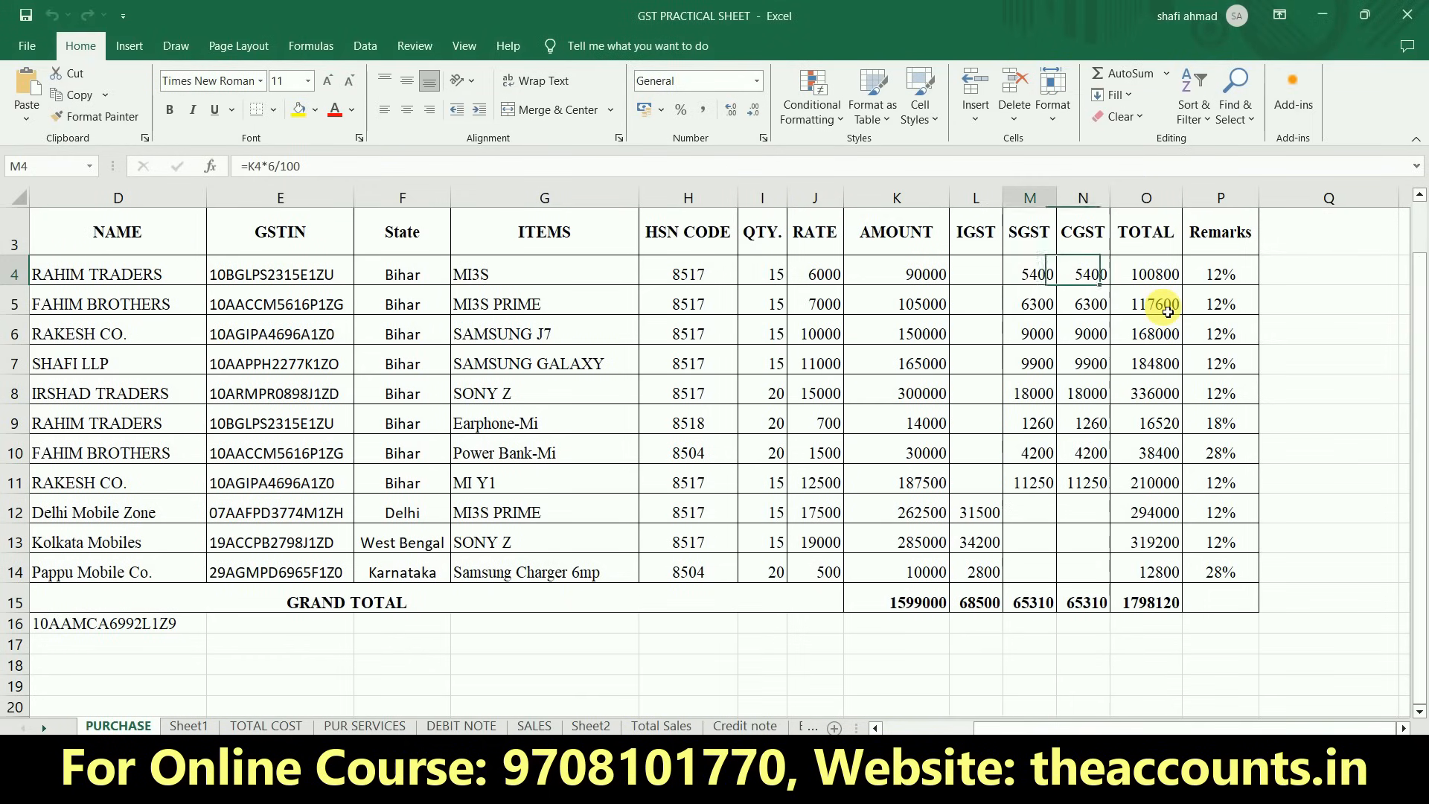
pyautogui.press('Down')
pyautogui.press('Down')
pyautogui.press('Down')
pyautogui.press('Down')
pyautogui.press('Down')
pyautogui.press('Down')
pyautogui.press('Down')
pyautogui.press('Down')
pyautogui.press('Right')
pyautogui.press('Right')
pyautogui.press('Right')
pyautogui.press('Right')
pyautogui.press('Right')
pyautogui.press('Right')
pyautogui.press('Right')
pyautogui.press('Left')
pyautogui.press('Left')
pyautogui.press('Left')
pyautogui.press('Left')
pyautogui.press('Left')
pyautogui.press('Right')
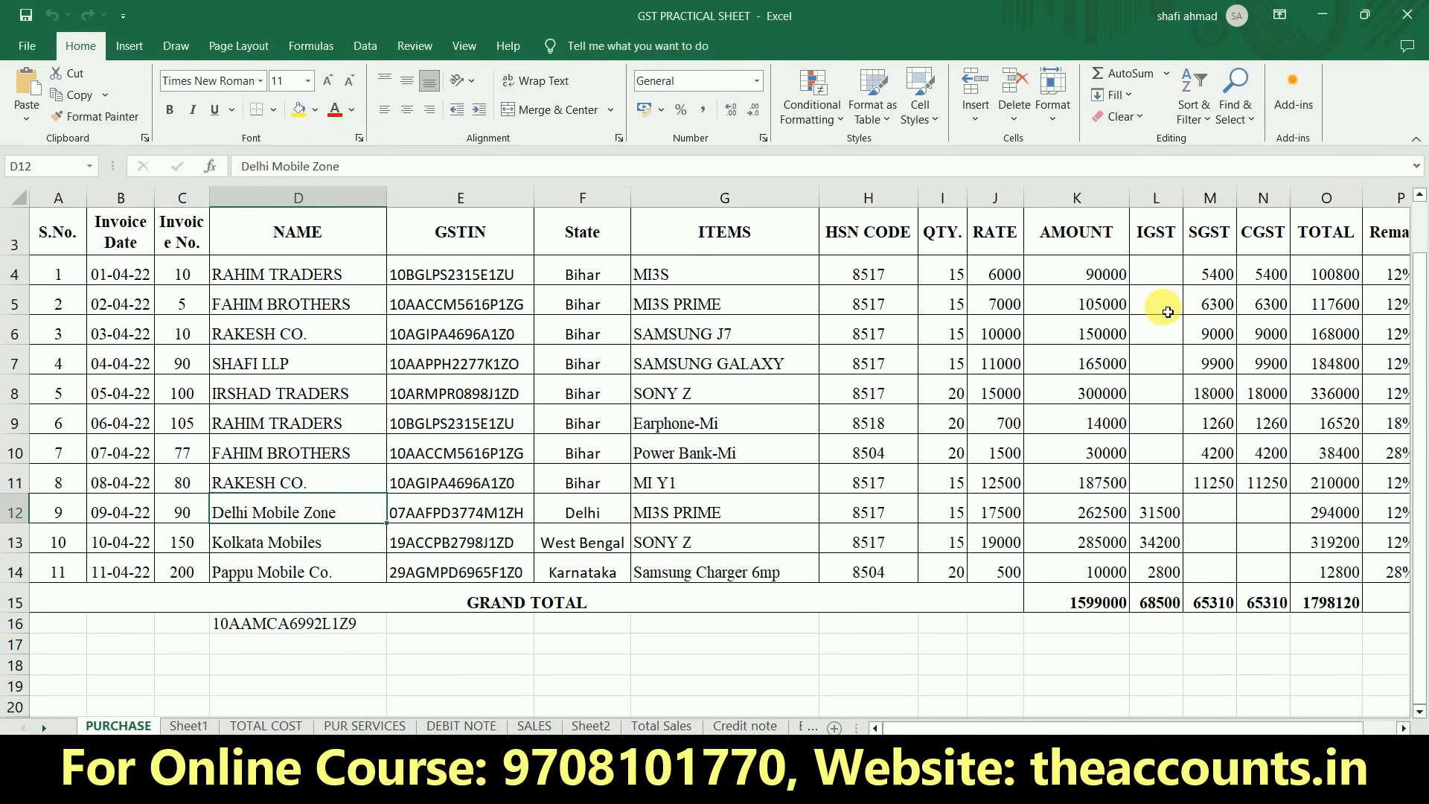
pyautogui.hotkey('ctrl', 'c')
pyautogui.hotkey('alt', 'Tab')
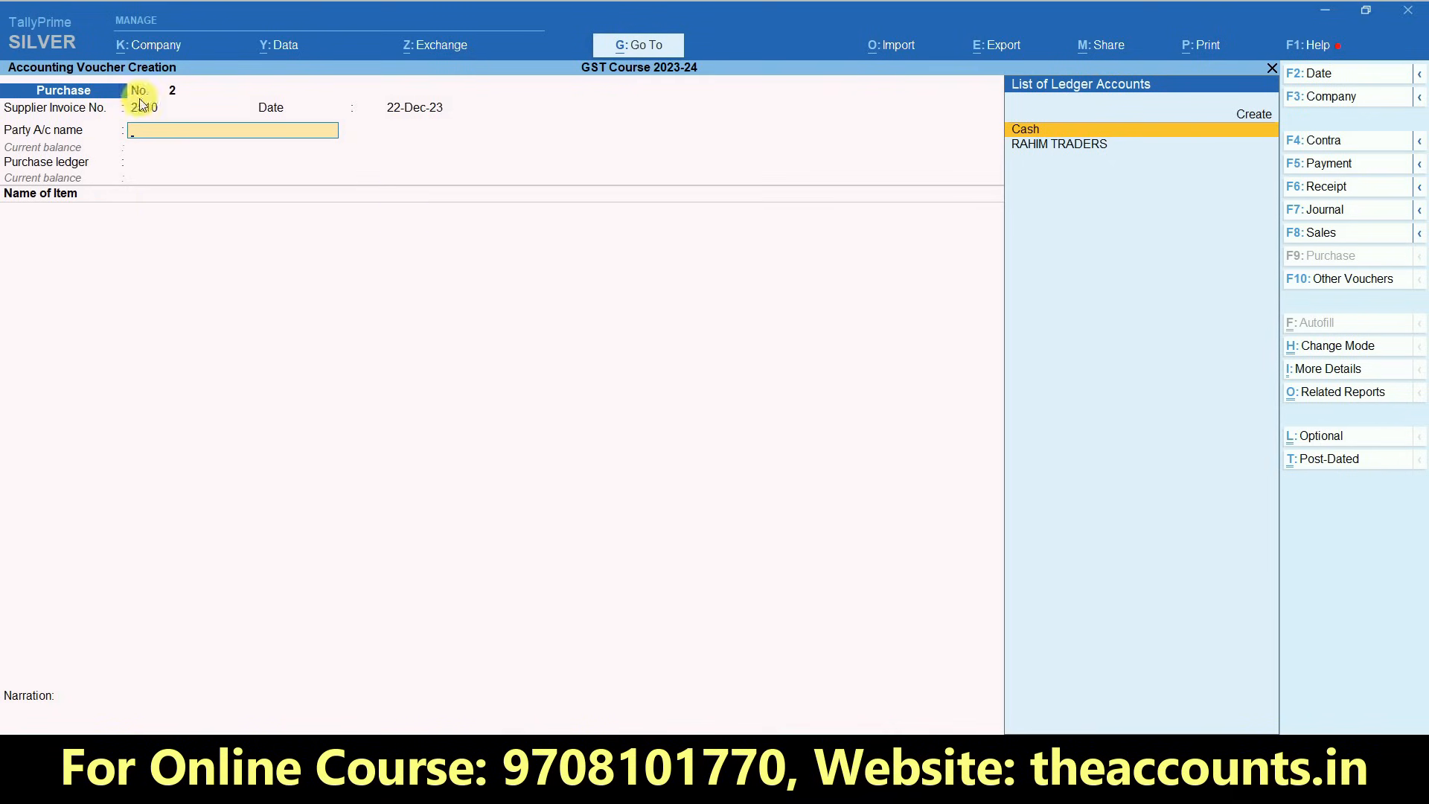
# - Create a party ledger named Delhi Mobile Zone under Sundry Creditors with bill-by-bill balances, leaving the address blank
pyautogui.hotkey('alt', 'c')
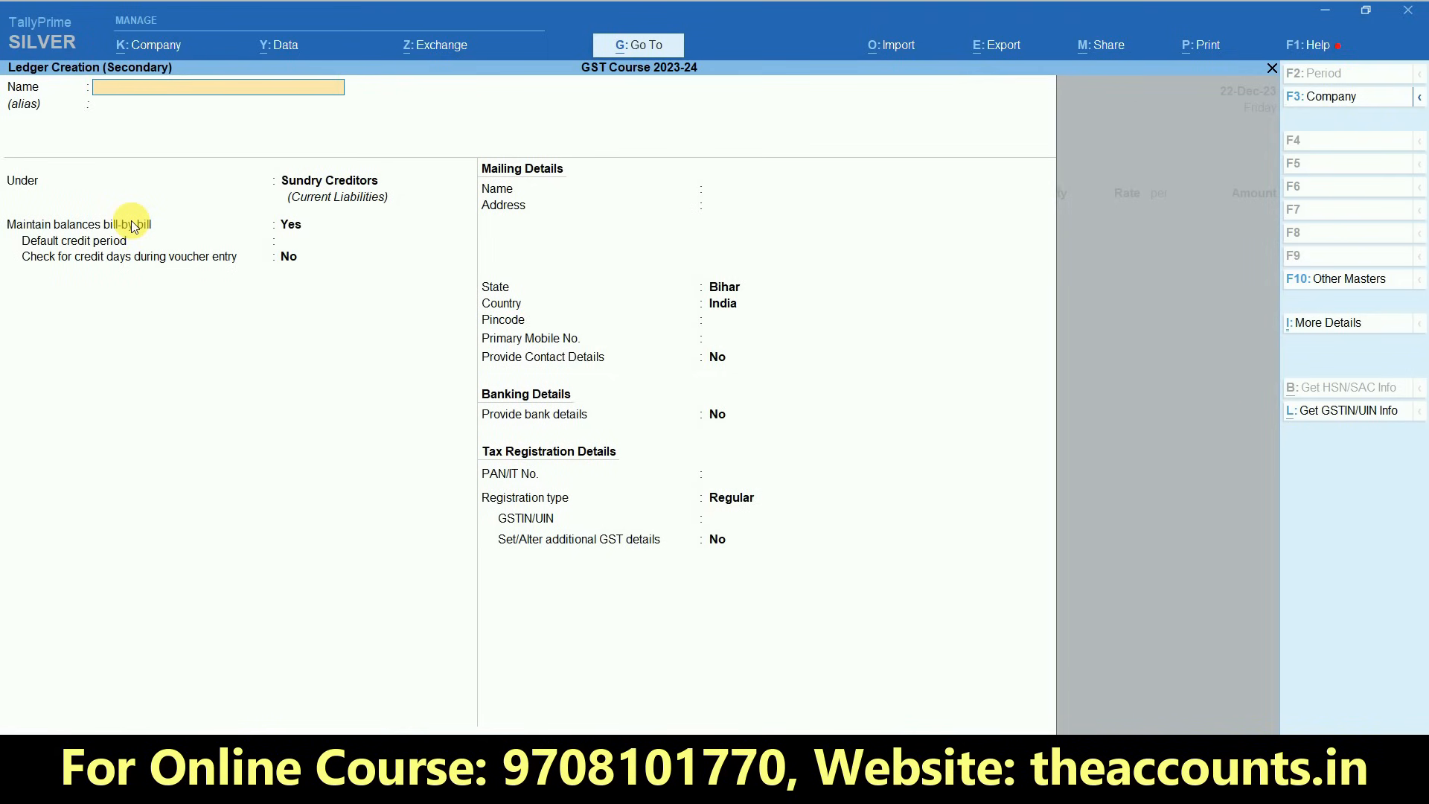
pyautogui.write('Delhi Mobile Zone')
pyautogui.press('Return')
pyautogui.press('Return')
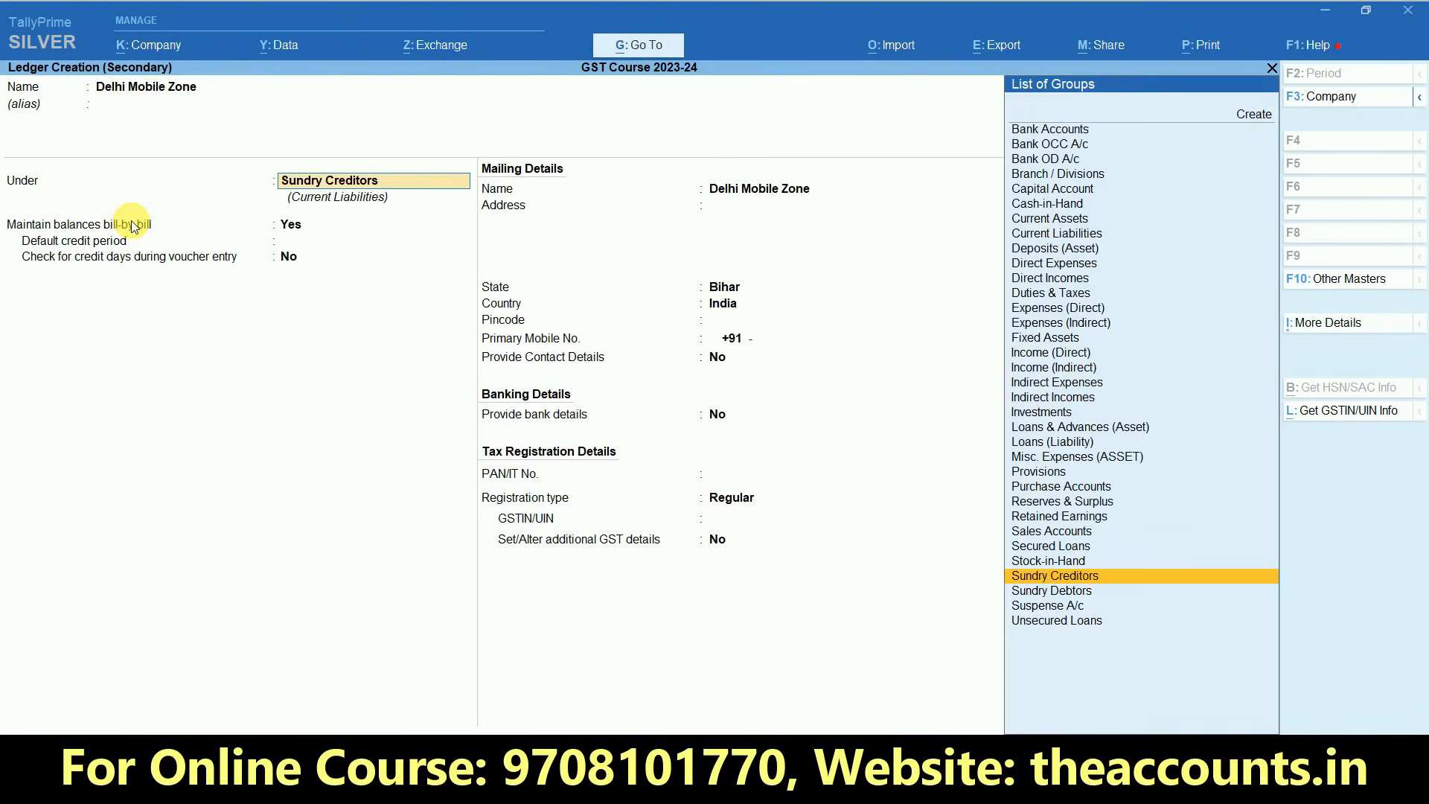
pyautogui.press('Return')
pyautogui.press('Return')
pyautogui.press('Return')
pyautogui.press('Return')
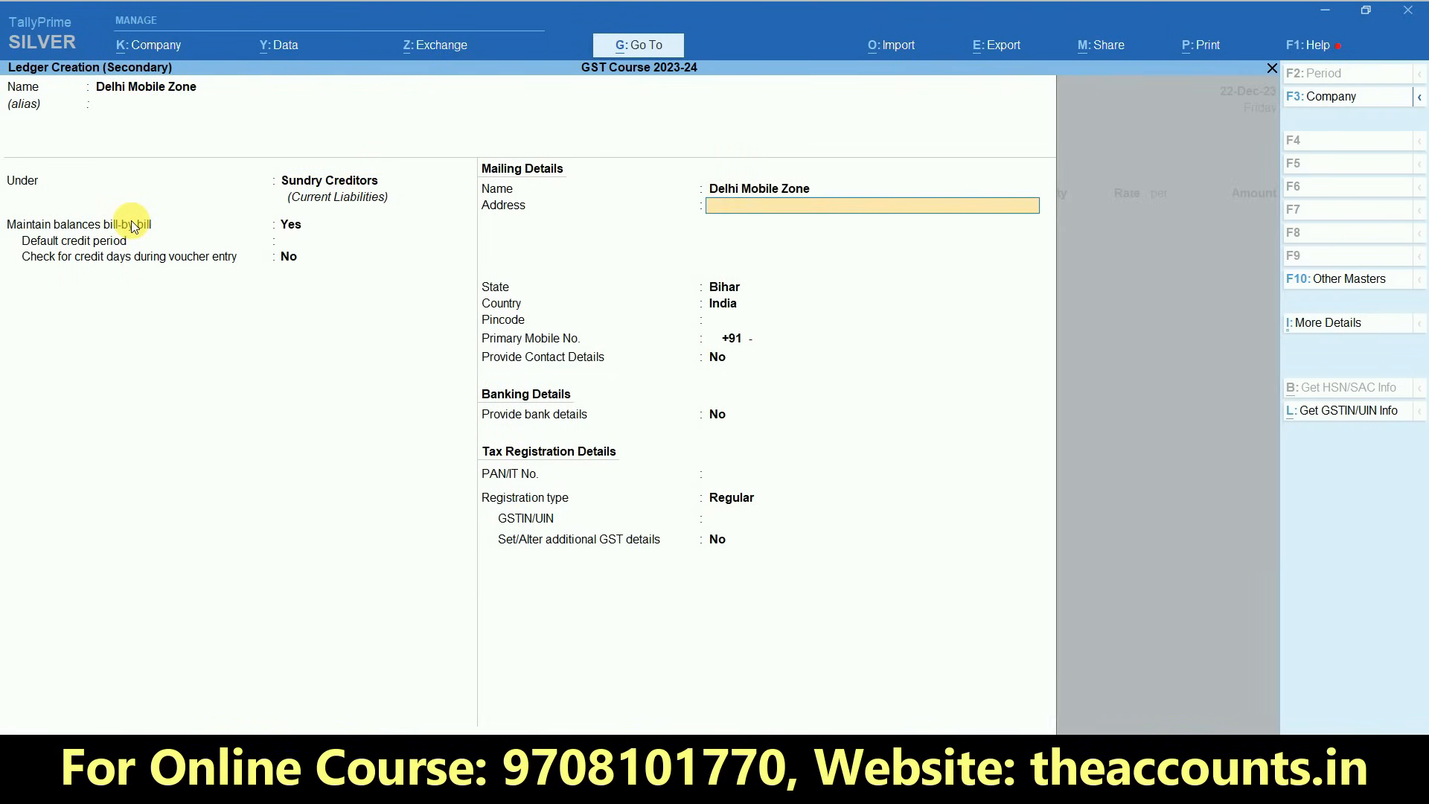
# - Set the ledger's state to Delhi and keep Regular as its GST registration type
pyautogui.press('Return')
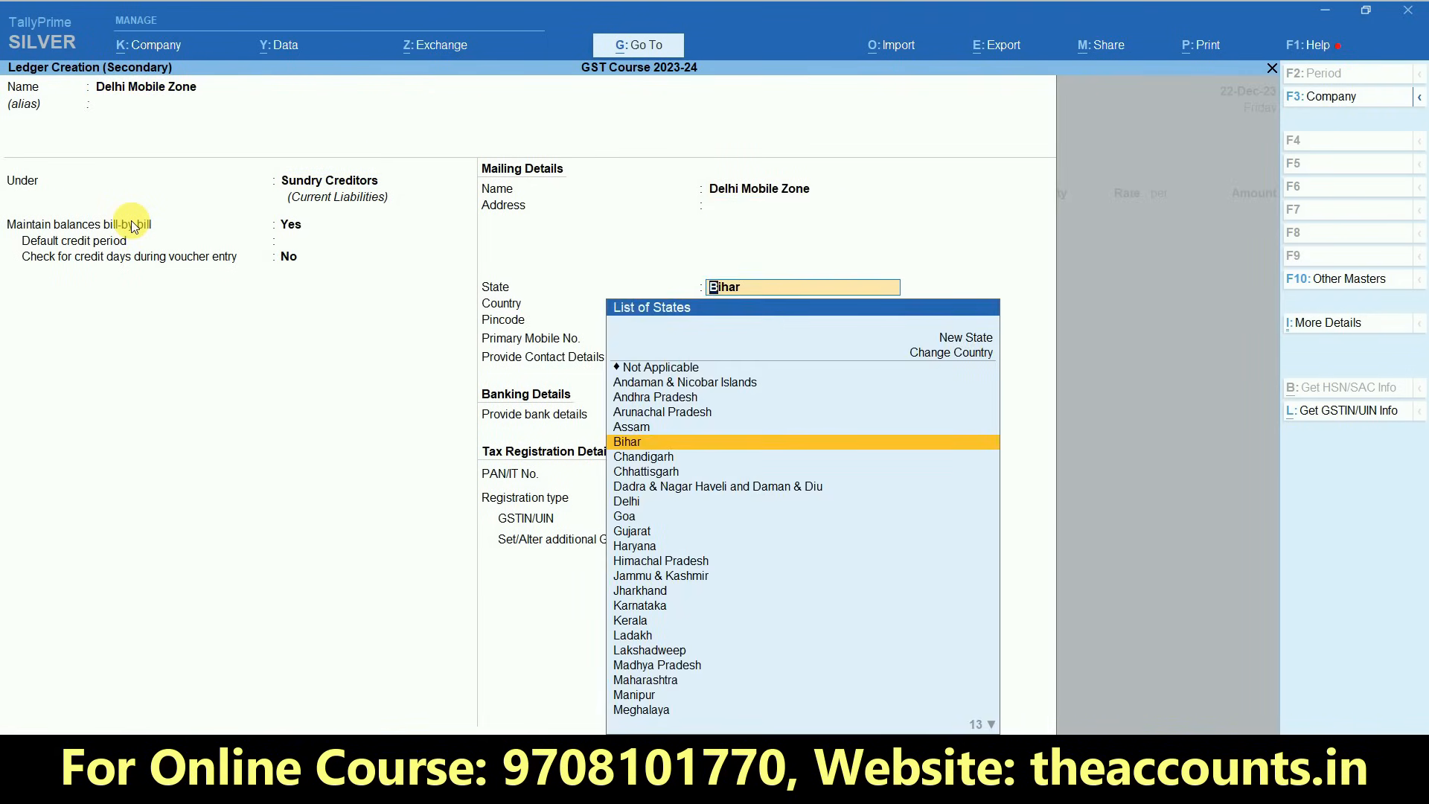
pyautogui.write('del')
pyautogui.press('Return')
pyautogui.press('Return')
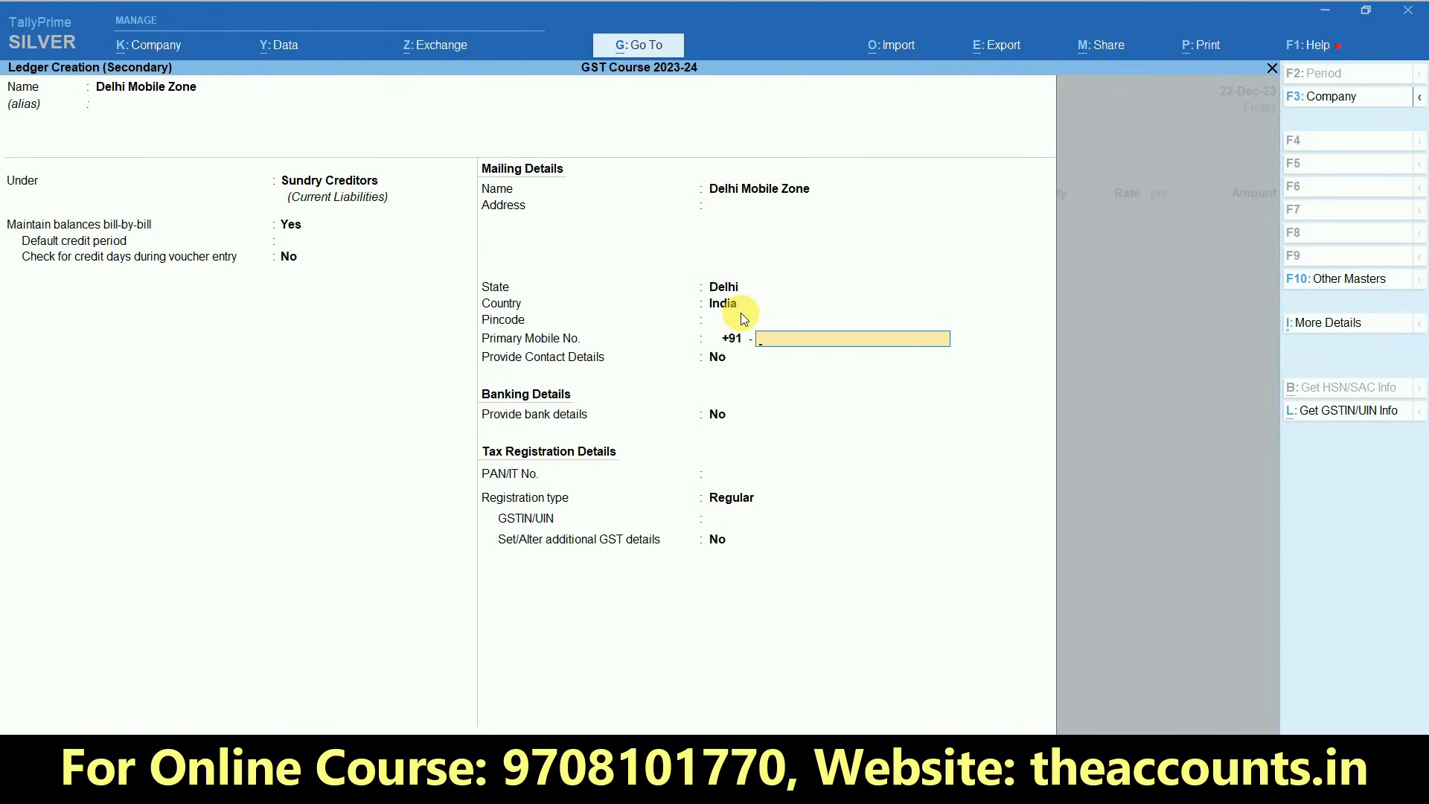
pyautogui.press('Return')
pyautogui.press('Return')
pyautogui.press('Return')
pyautogui.press('Return')
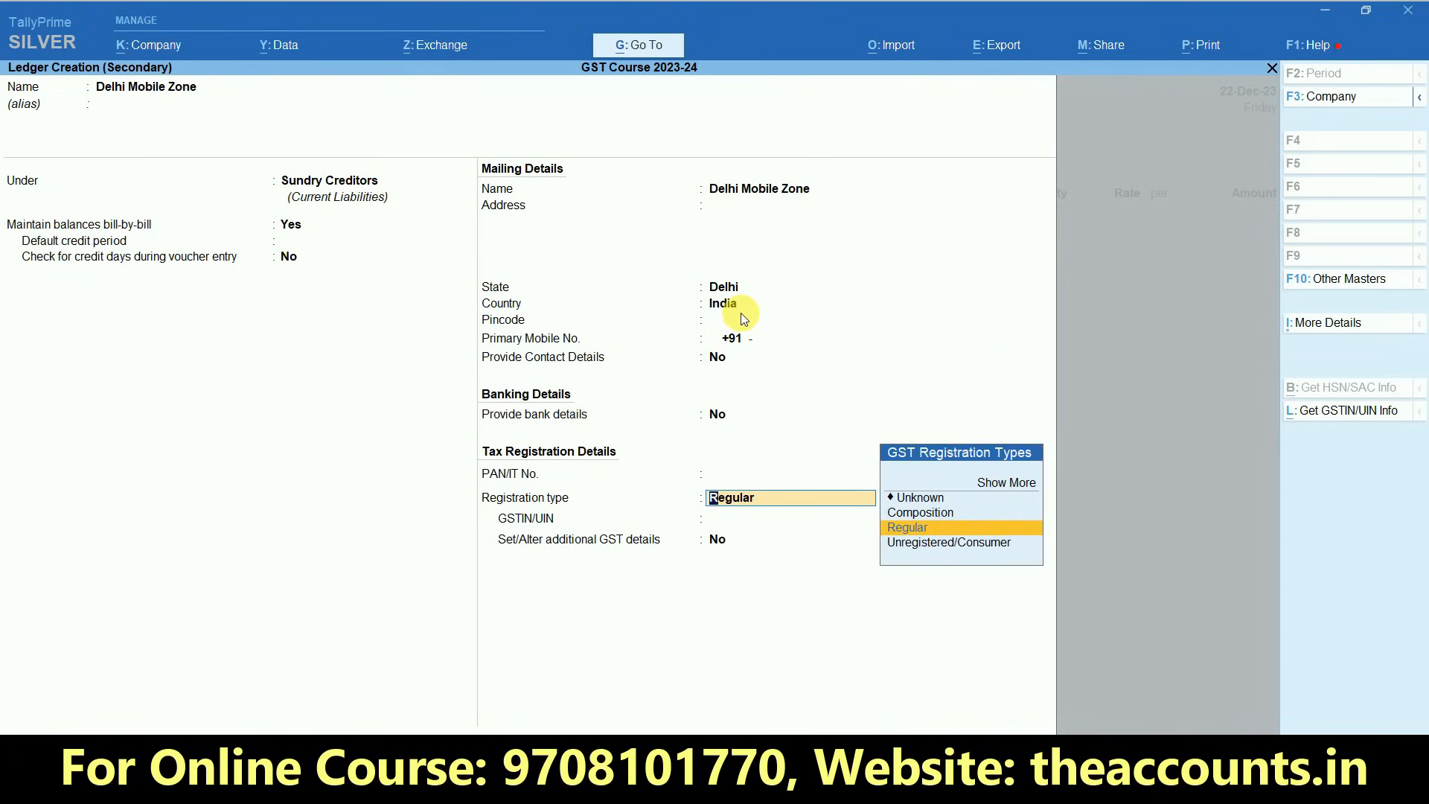
pyautogui.press('Return')
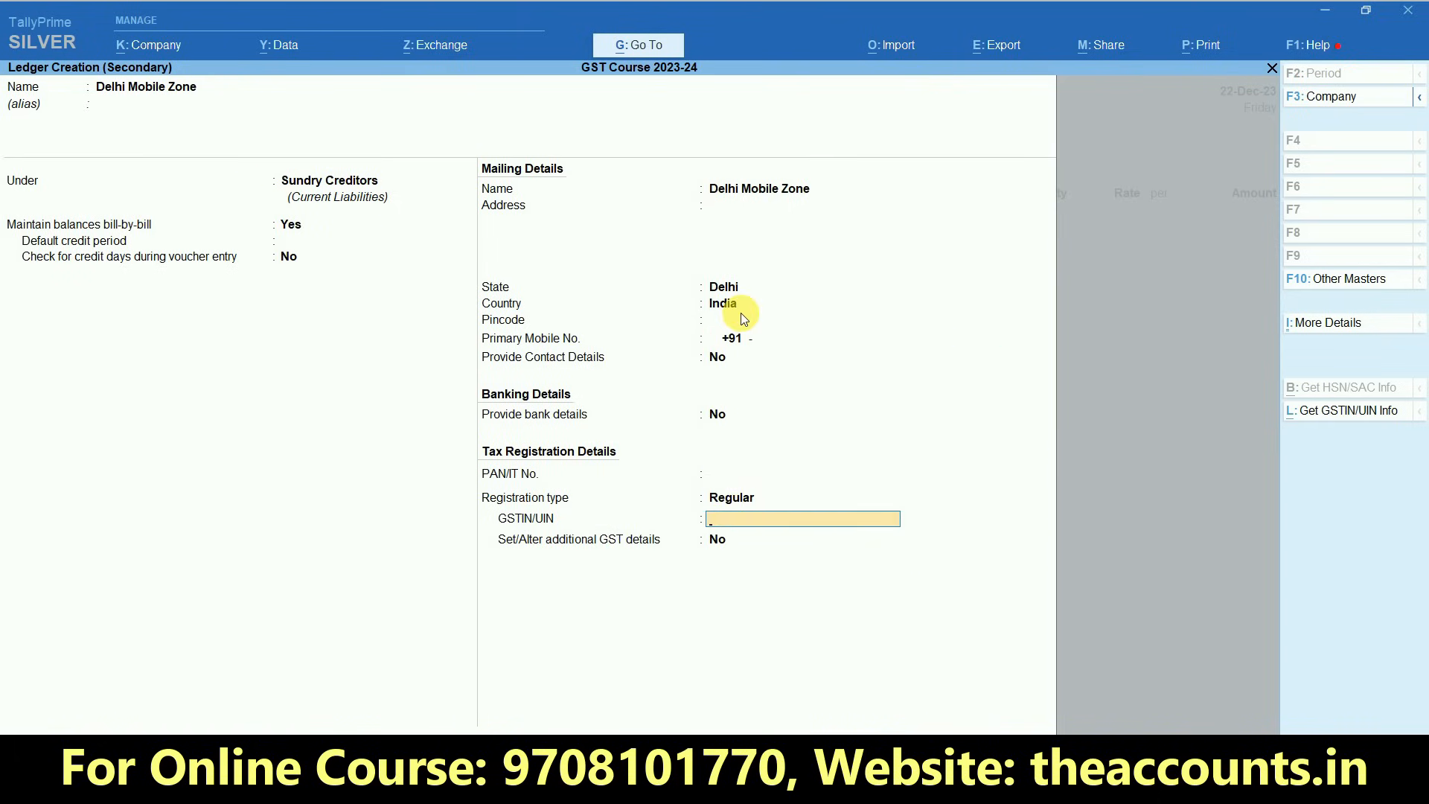
# - Copy the supplier's GSTIN from the Excel sheet into the ledger's tax registration details and save the ledger
pyautogui.hotkey('alt', 'Tab')
pyautogui.press('Right')
pyautogui.hotkey('ctrl', 'c')
pyautogui.hotkey('alt', 'Tab')
pyautogui.hotkey('ctrl', 'alt', 'v')
pyautogui.press('Return')
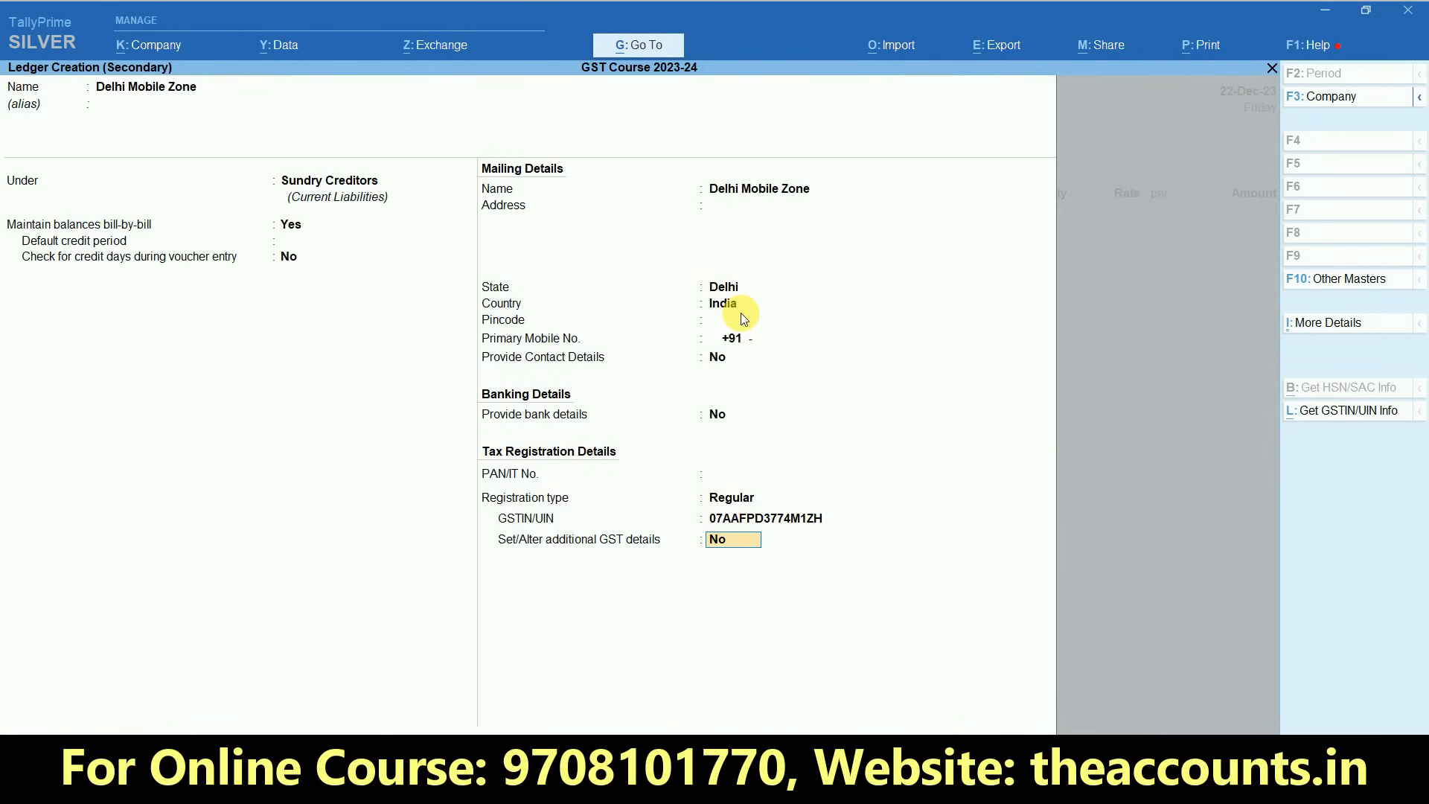
pyautogui.press('Return')
pyautogui.press('Return')
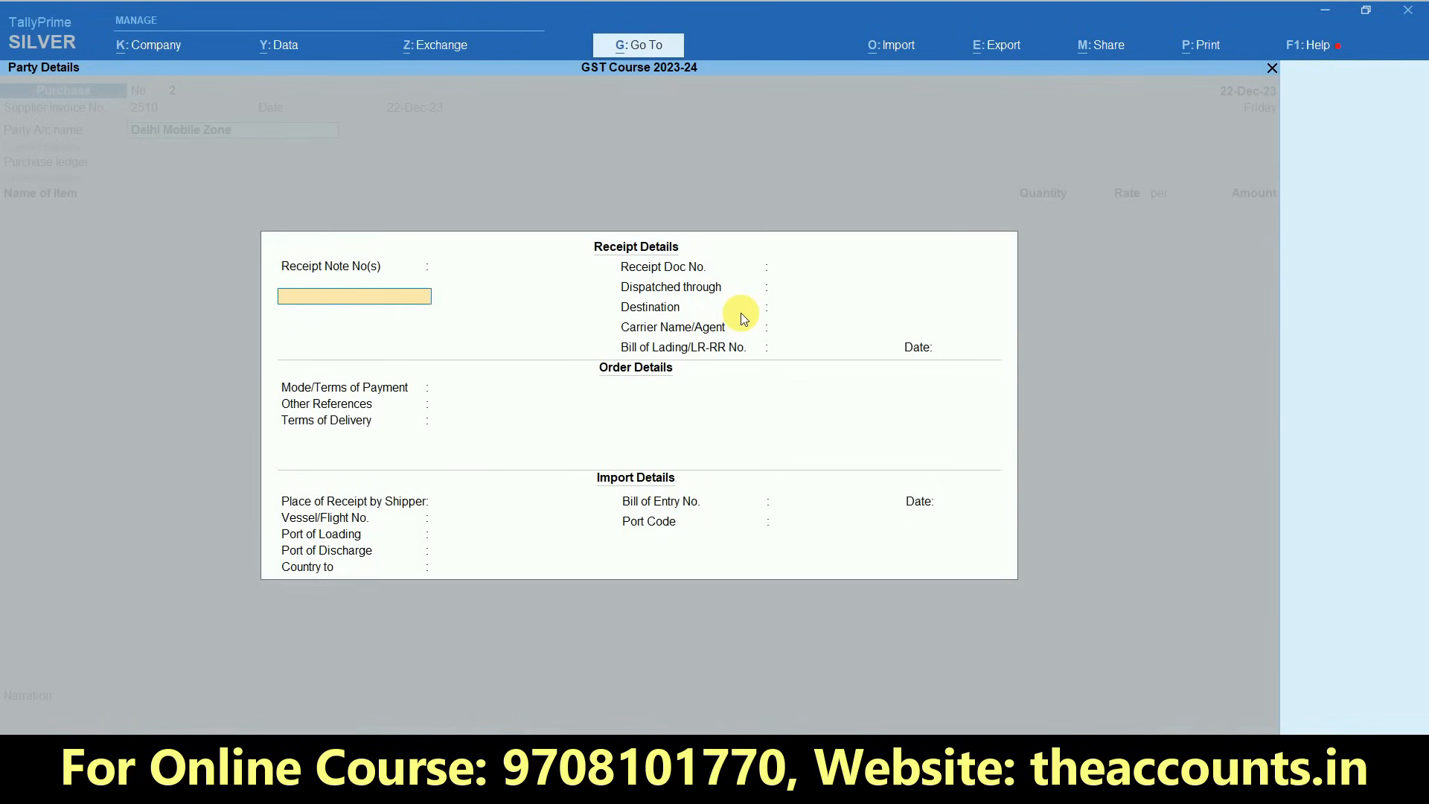
# - Accept the receipt and party details and choose Purchase GST as the purchase ledger
pyautogui.hotkey('ctrl', 'a')
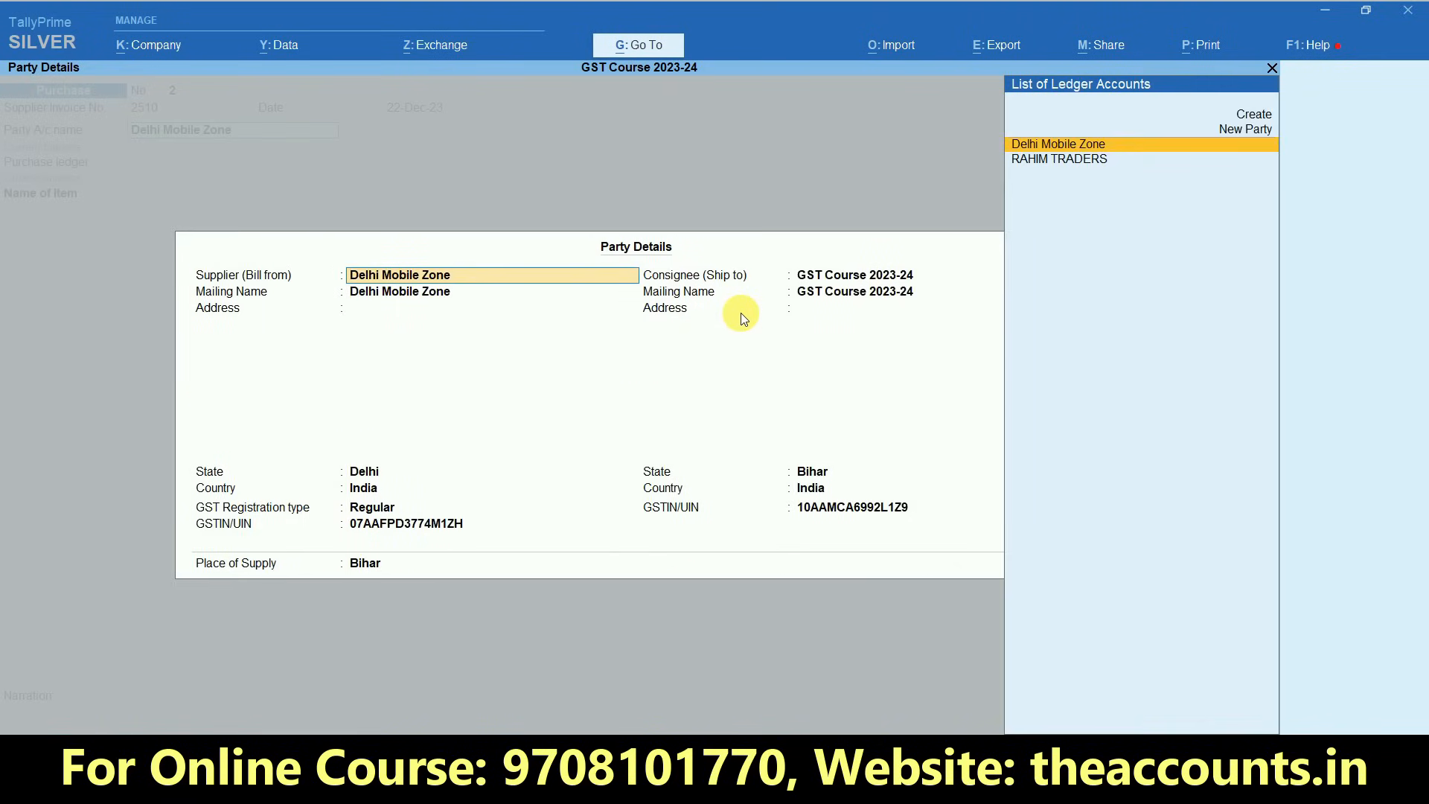
pyautogui.hotkey('ctrl', 'a')
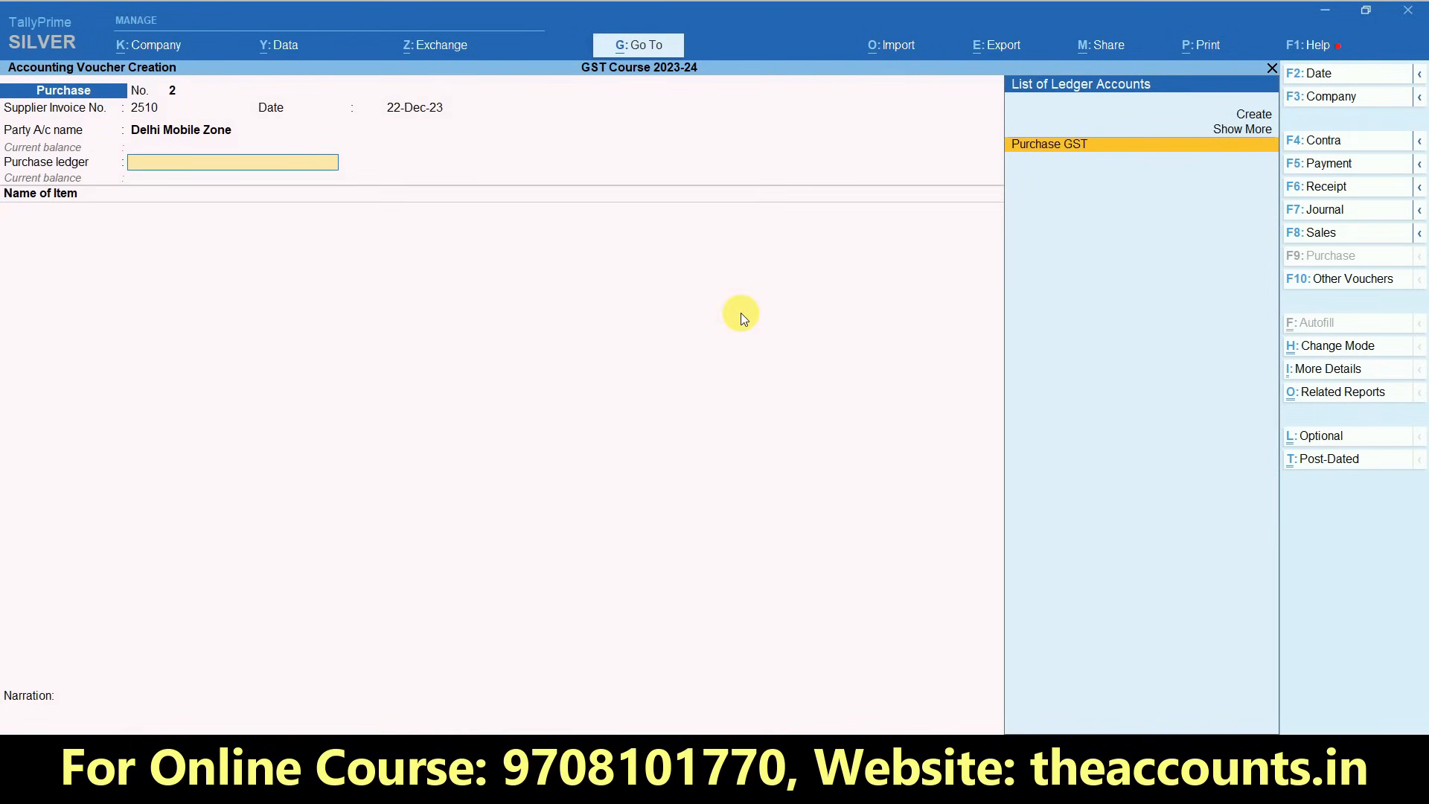
pyautogui.click(1047, 132)
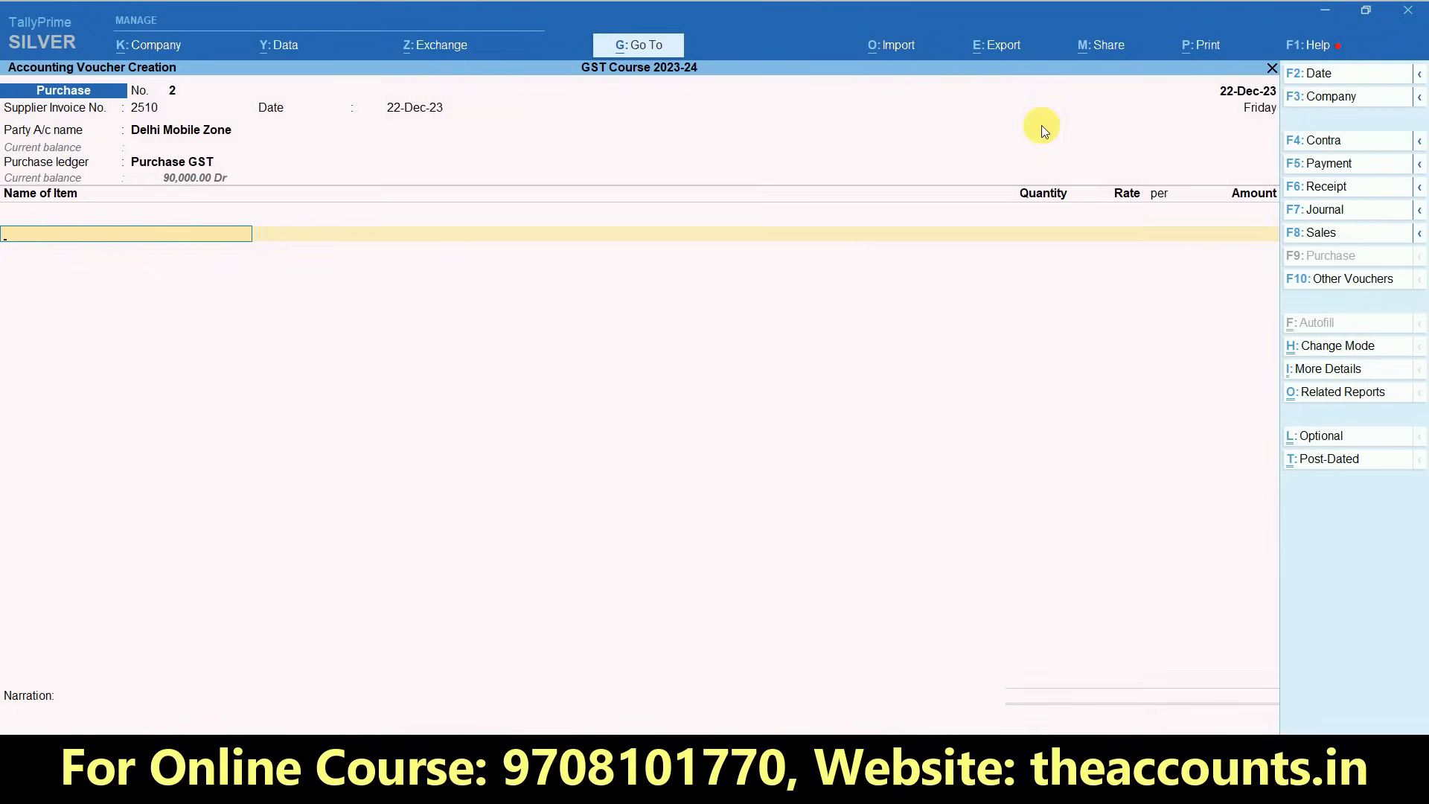
# - Add the stock item MI3S to the voucher with a quantity of 15 UNT at a rate of 6,000
pyautogui.press('Down')
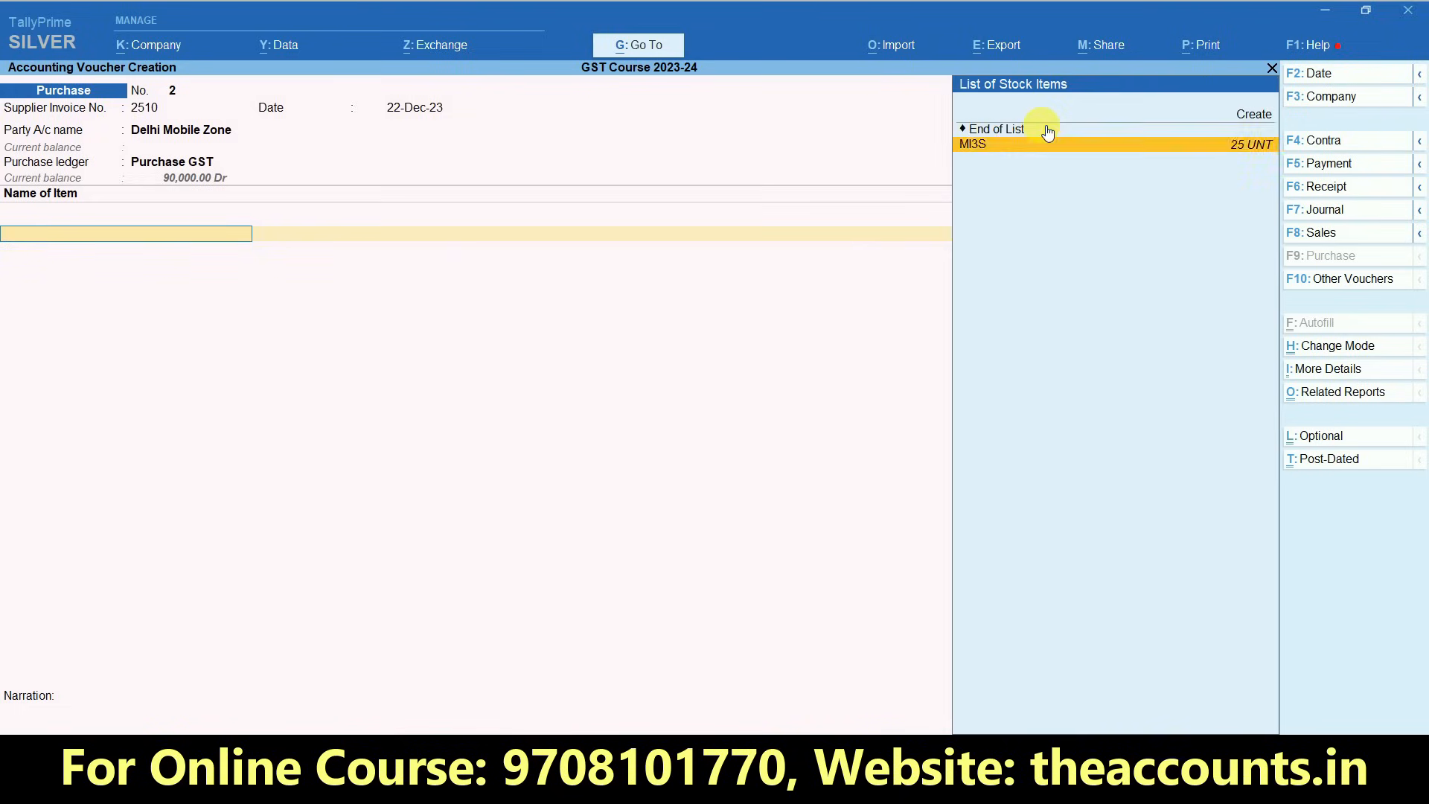
pyautogui.press('Return')
pyautogui.press('Return')
pyautogui.press('Return')
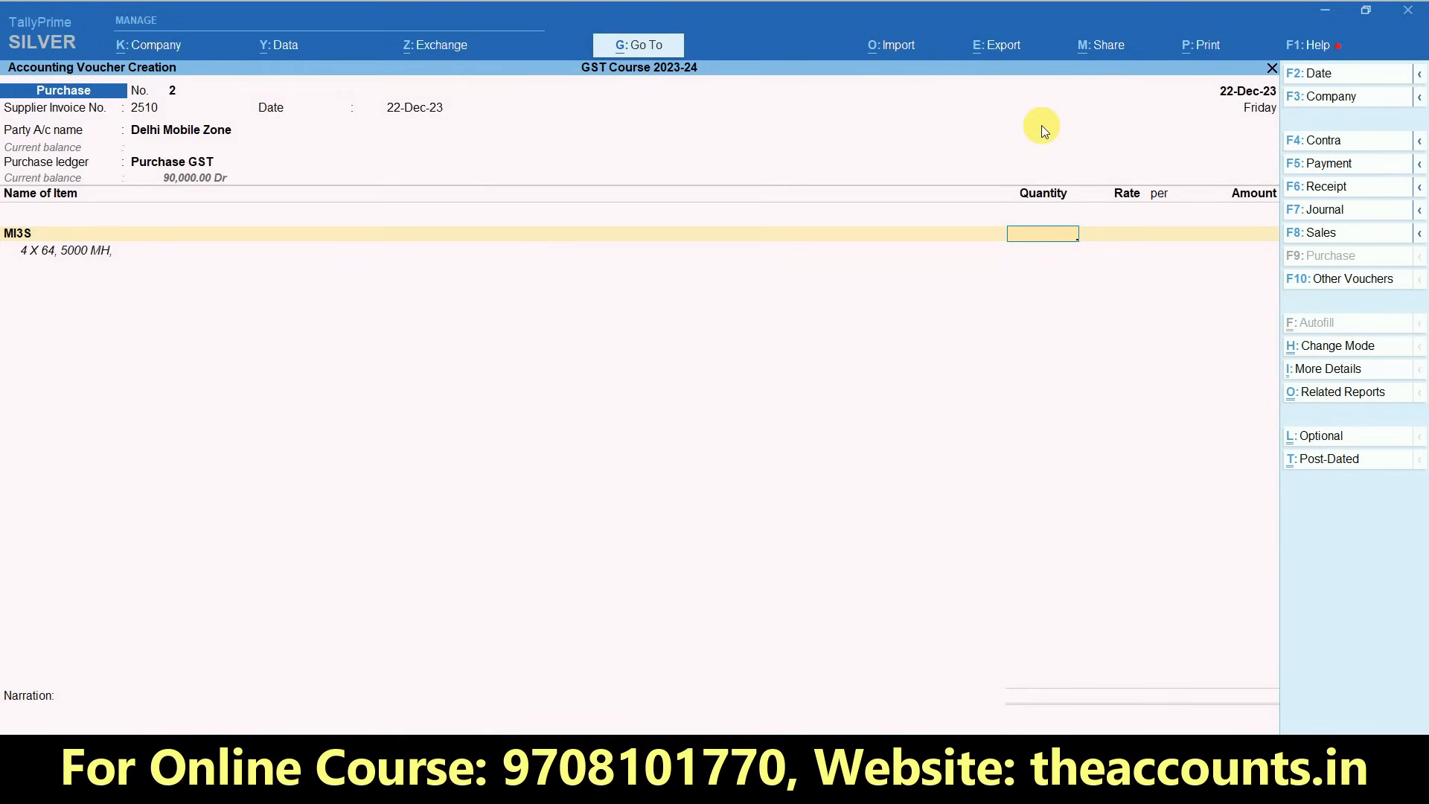
pyautogui.write('15')
pyautogui.press('Return')
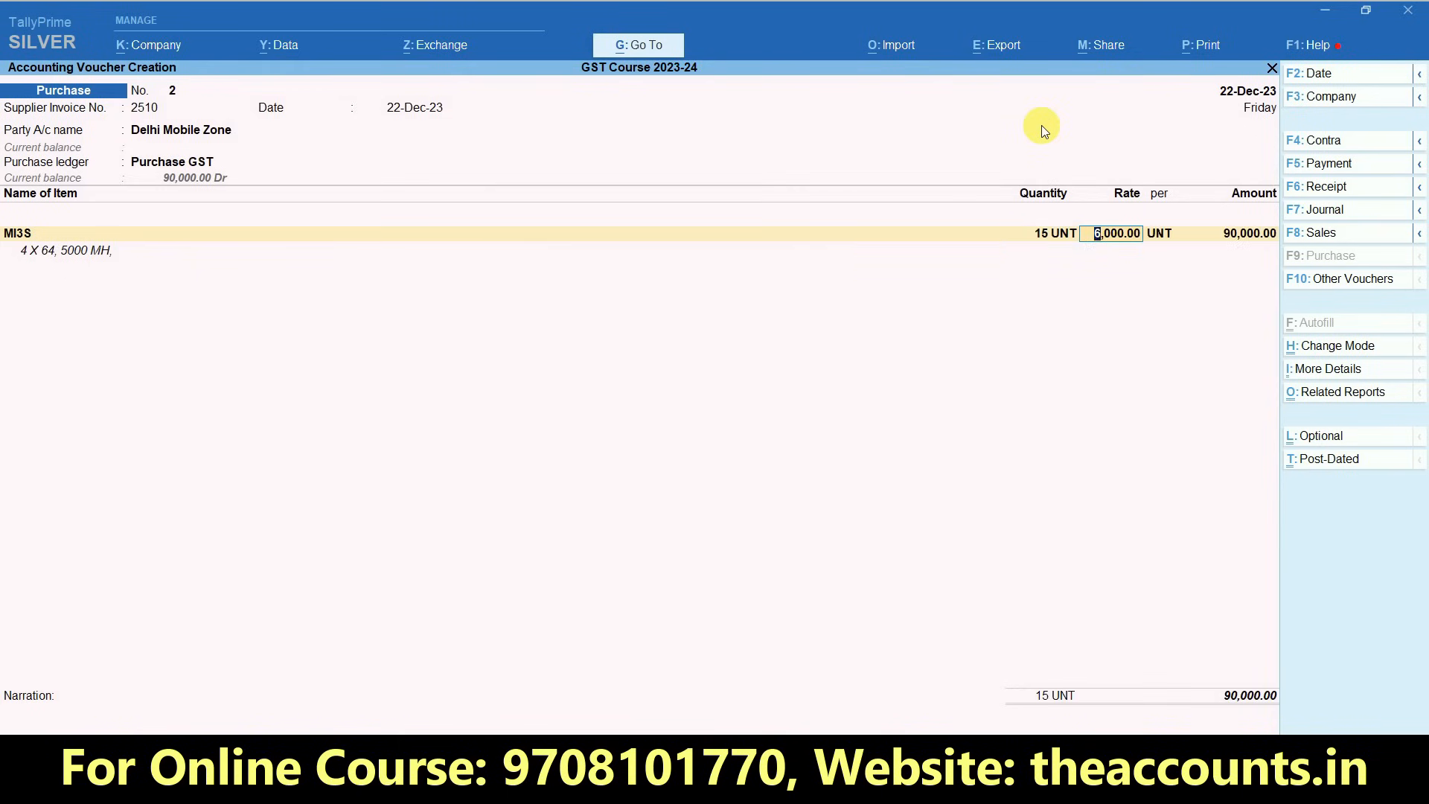
# - Accept the GST rate, HSN/SAC and type of supply details for MI3S and end the item list
pyautogui.press('Return')
pyautogui.press('Return')
pyautogui.press('Return')
pyautogui.press('Return')
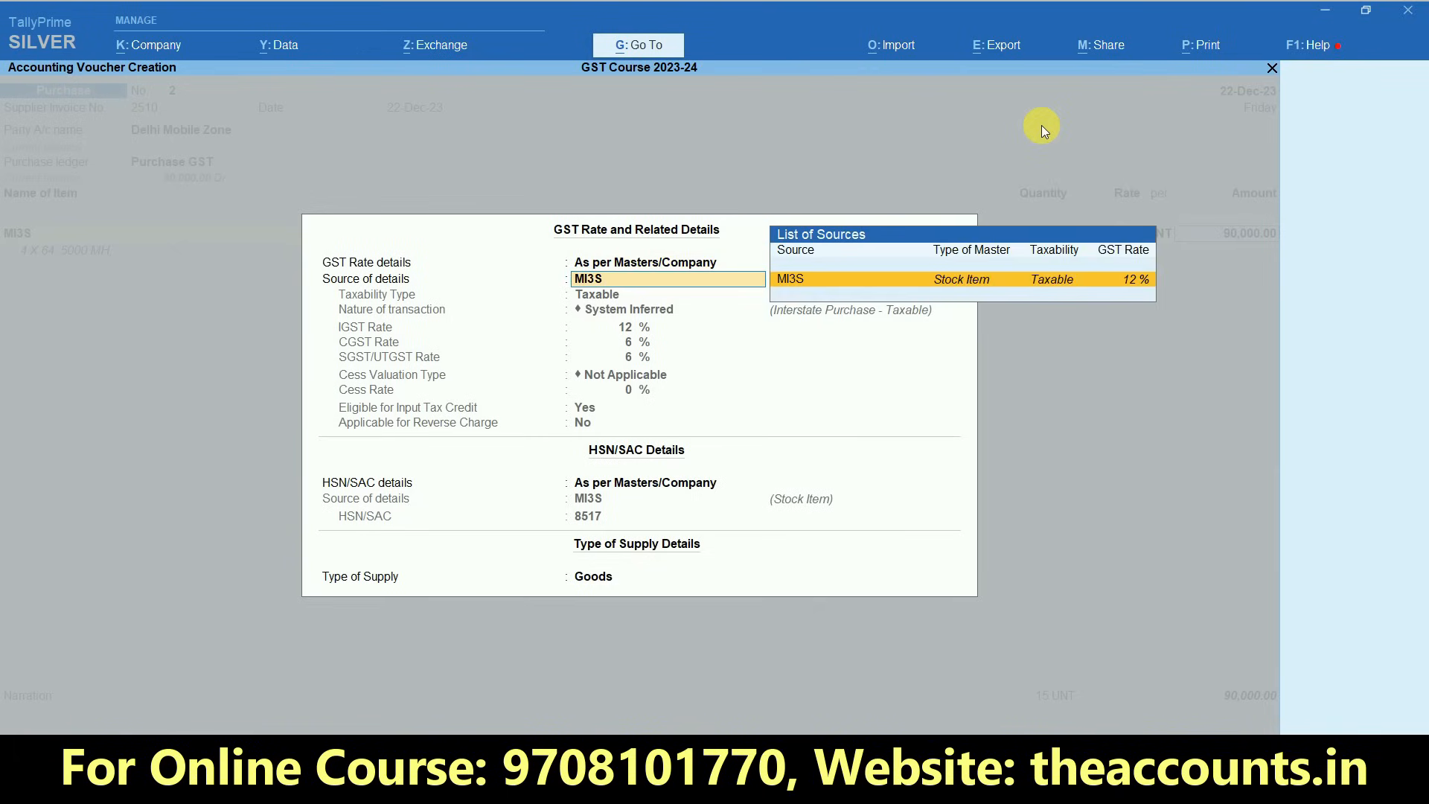
pyautogui.press('Return')
pyautogui.press('Return')
pyautogui.press('Return')
pyautogui.press('Return')
pyautogui.press('Return')
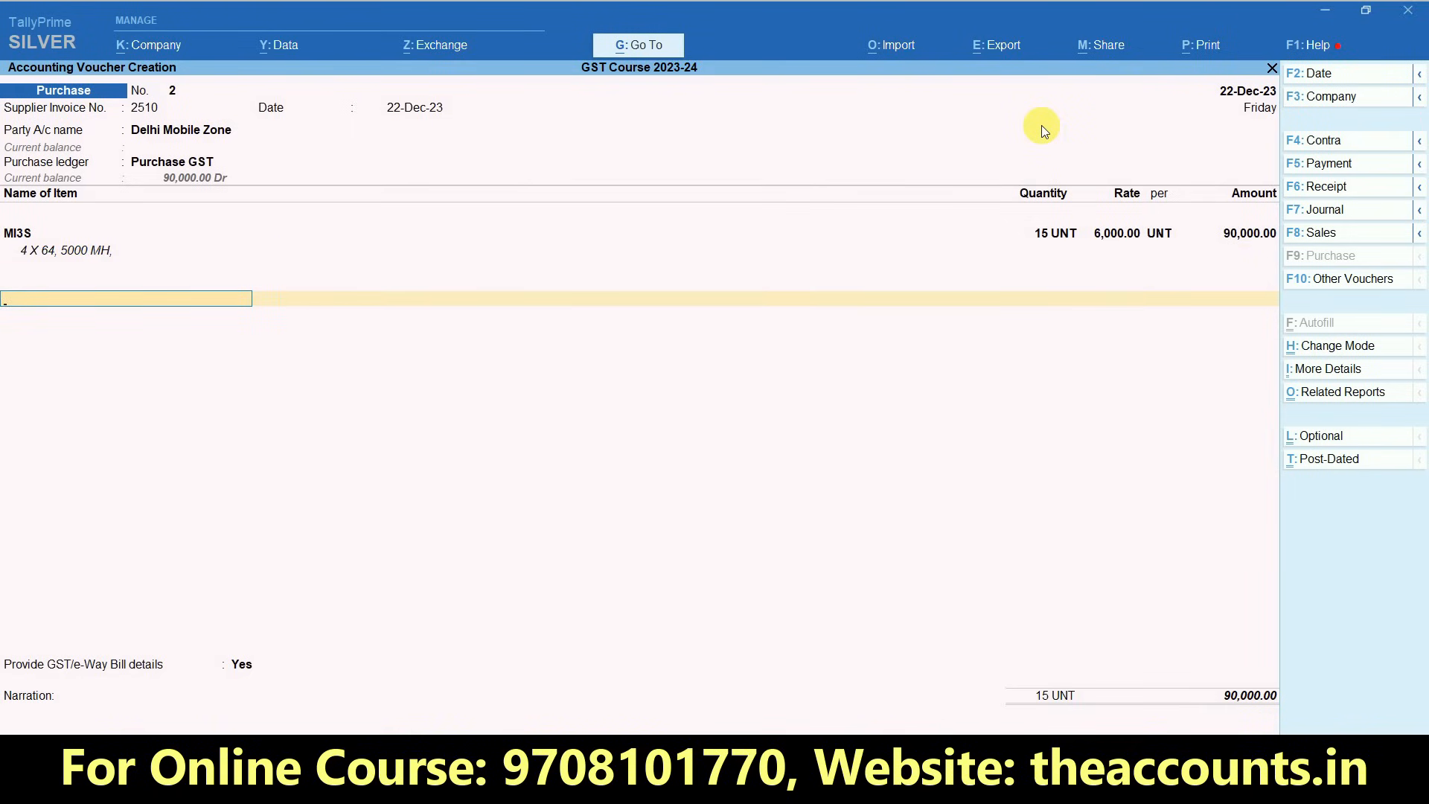
# - Add the IGST ledger to the voucher and accept its calculated tax amount
pyautogui.write('IGS')
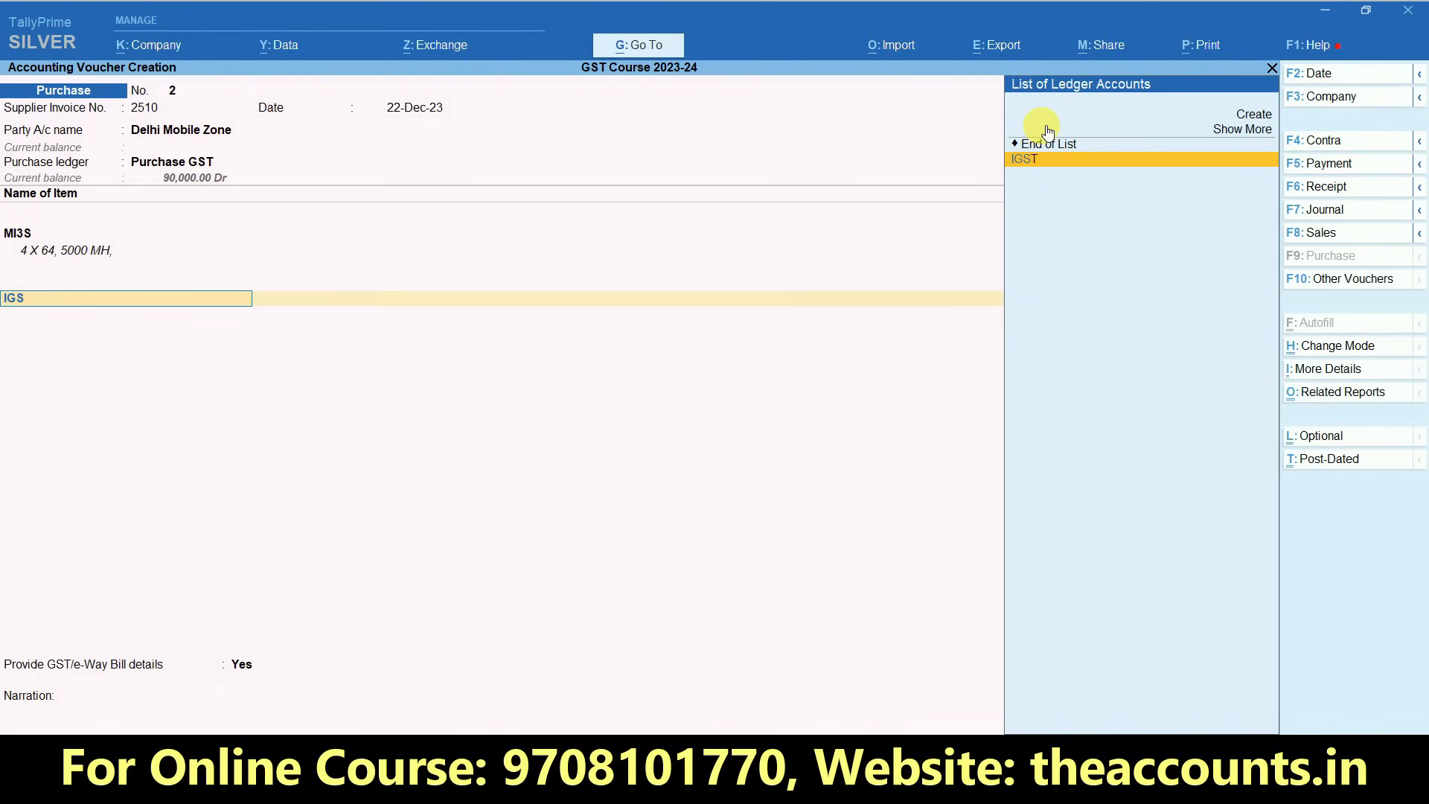
pyautogui.press('Return')
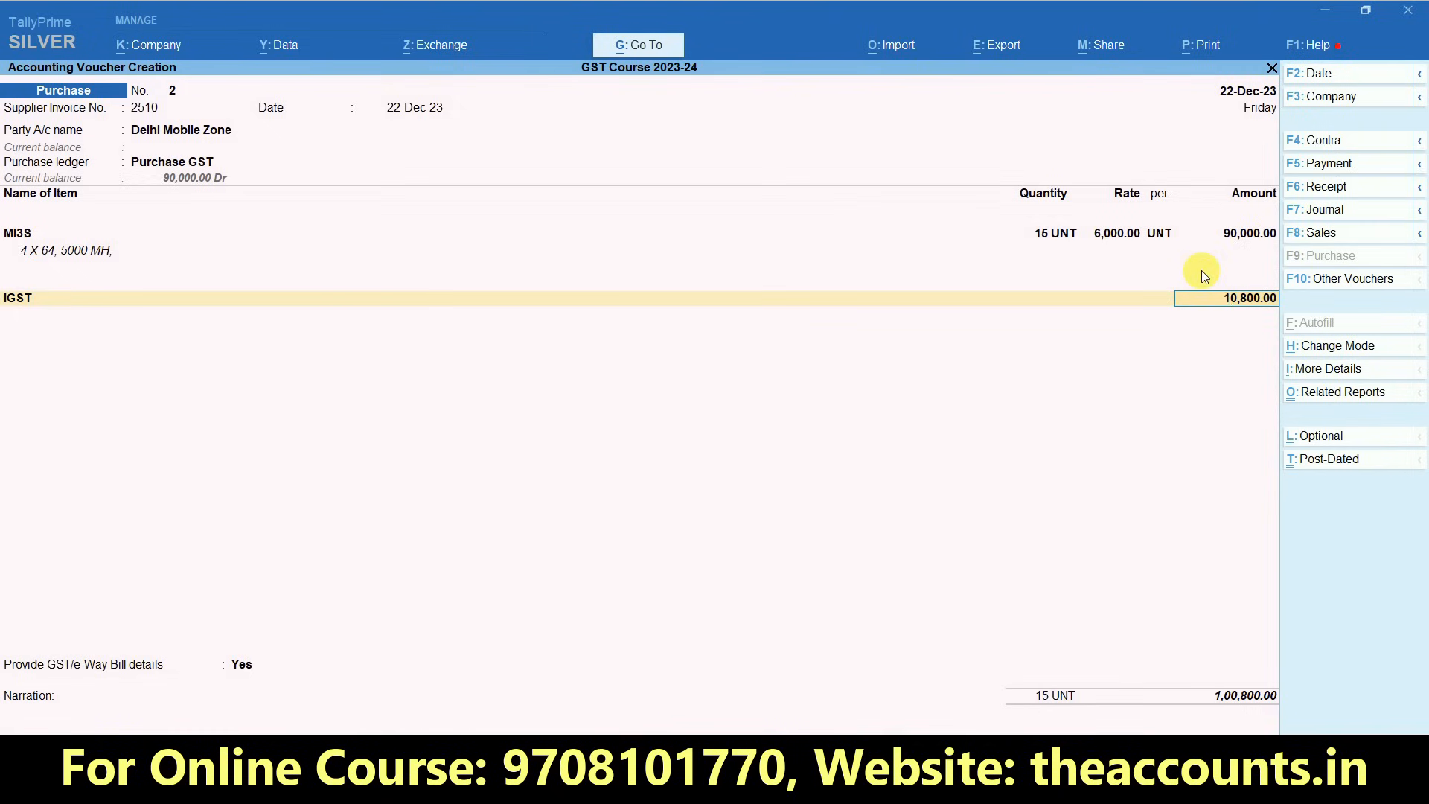
pyautogui.press('Return')
pyautogui.press('Return')
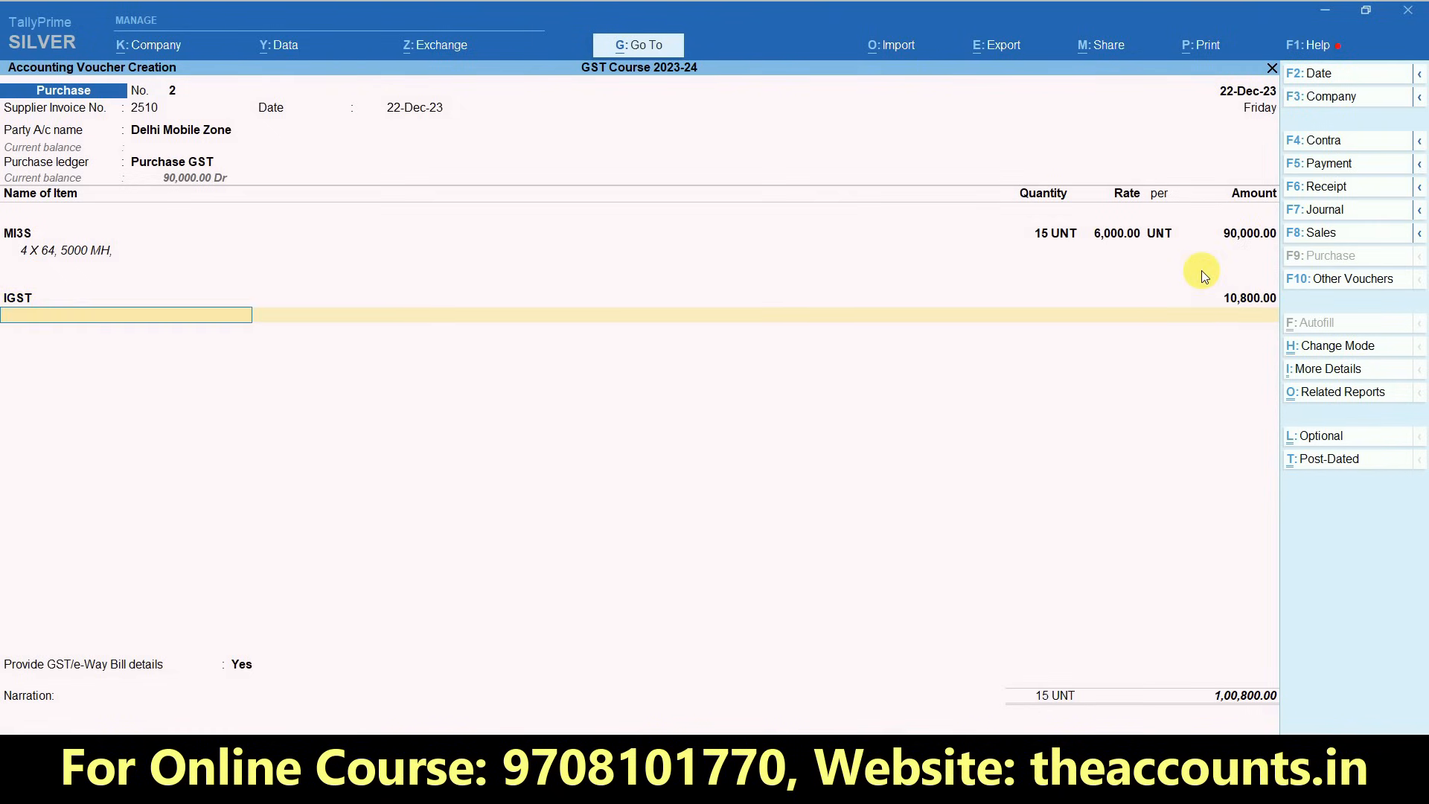
# - Set Provide GST/e-Way Bill details to No and save the purchase voucher without a narration
pyautogui.press('Up')
pyautogui.press('Return')
pyautogui.press('Return')
pyautogui.press('Return')
pyautogui.press('Return')
pyautogui.press('Return')
pyautogui.press('Return')
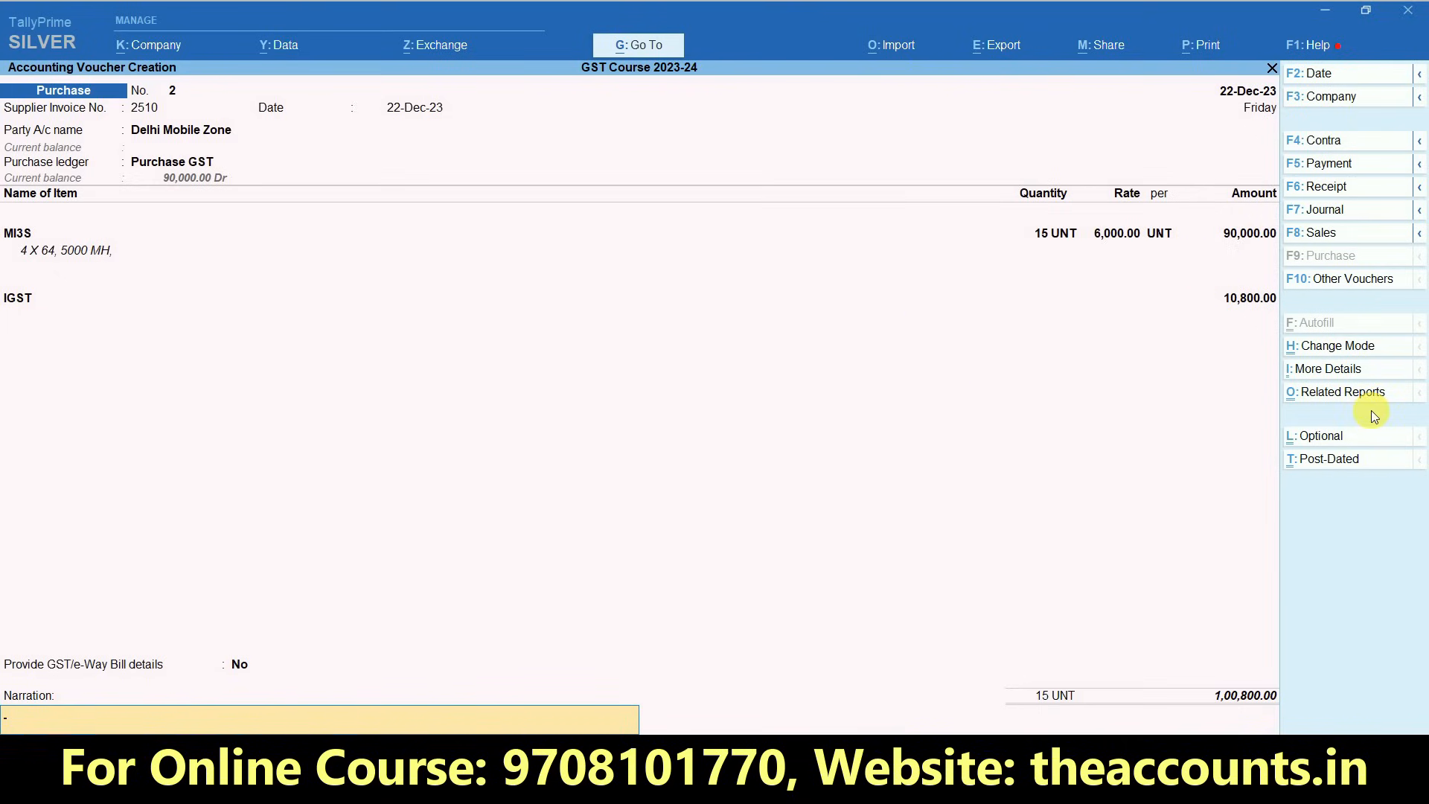
pyautogui.press('Return')
pyautogui.press('Return')
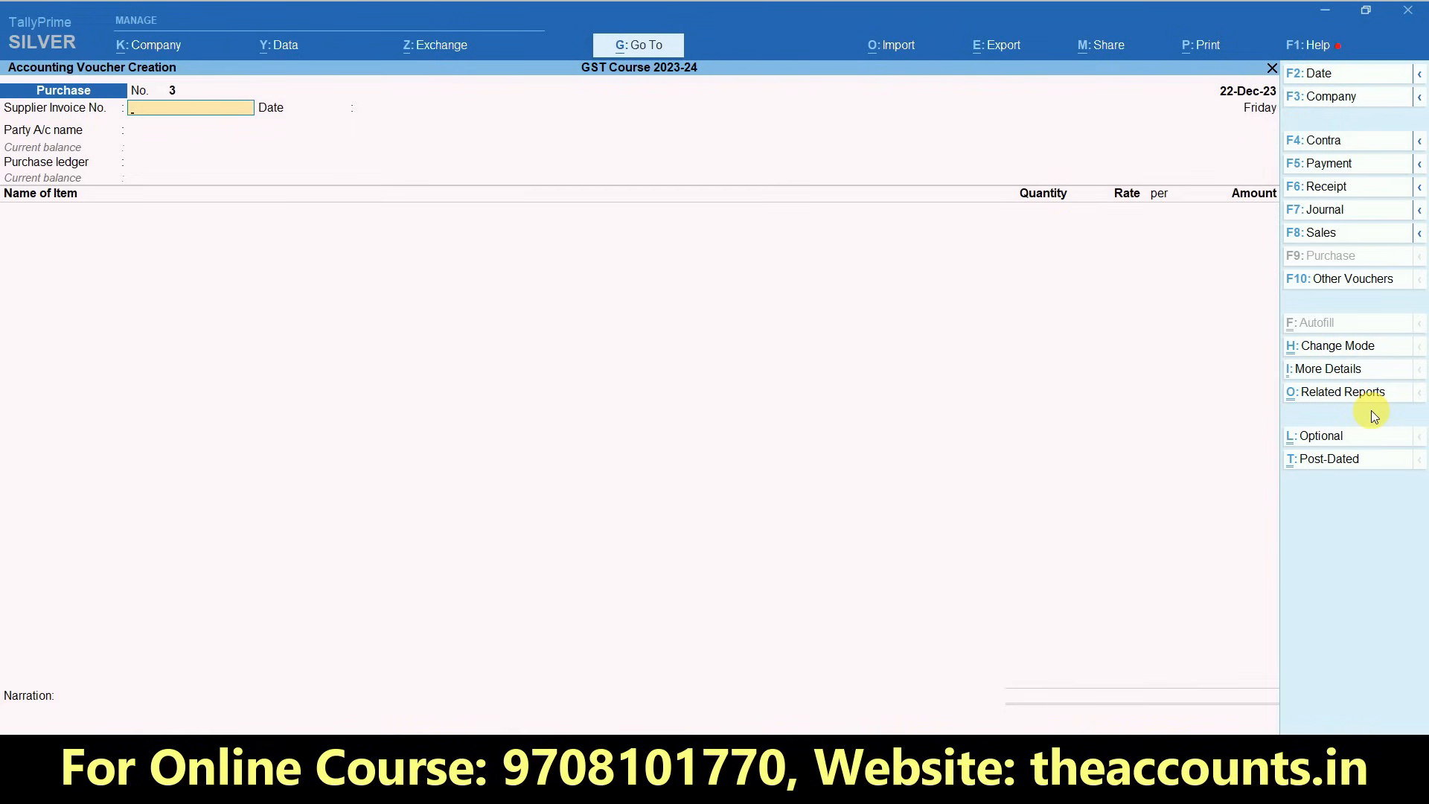
# - Leave voucher entry and open the GSTR-2A Reconciliation report from the GST reports
pyautogui.press('Escape')
pyautogui.press('Up')
pyautogui.press('Up')
pyautogui.press('Up')
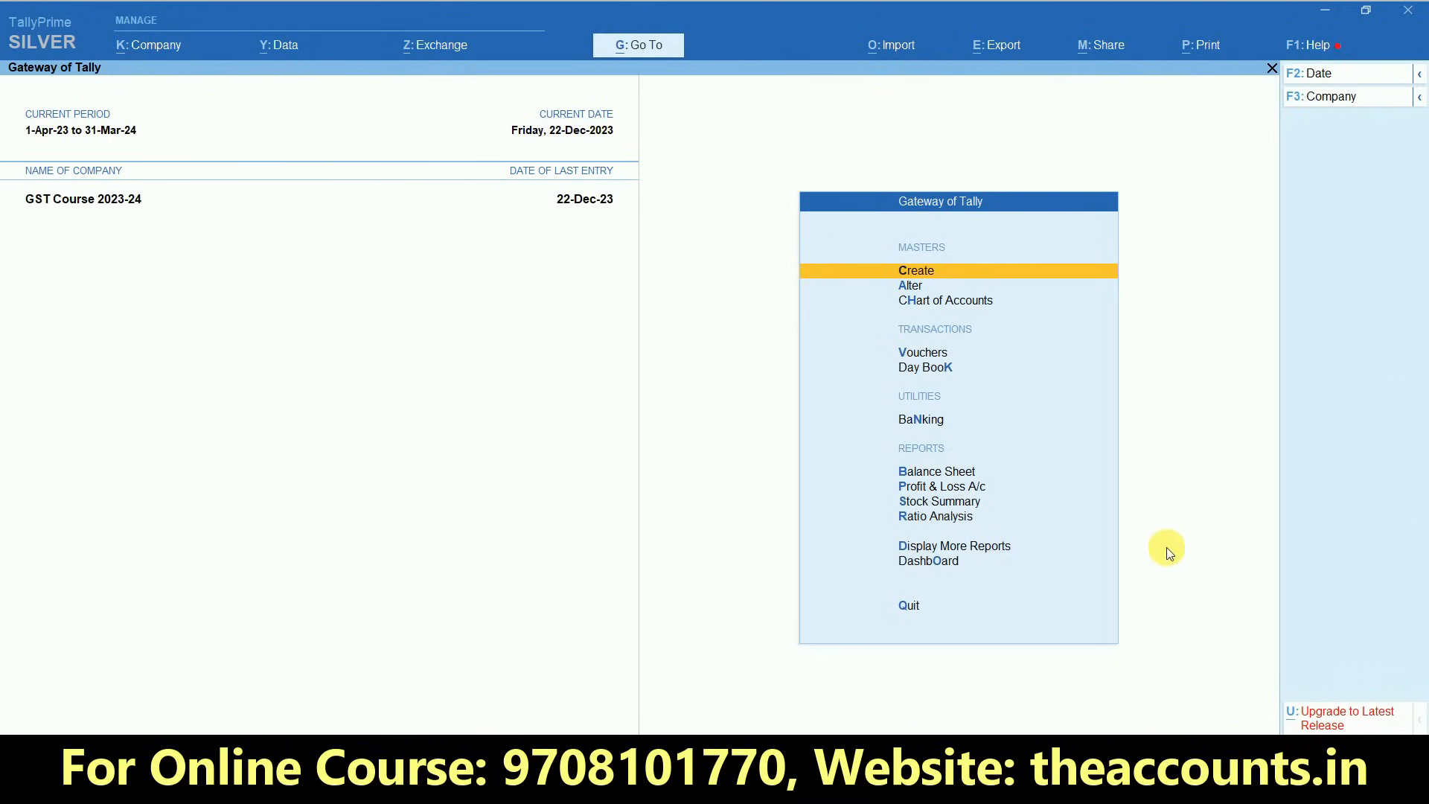
pyautogui.click(953, 547)
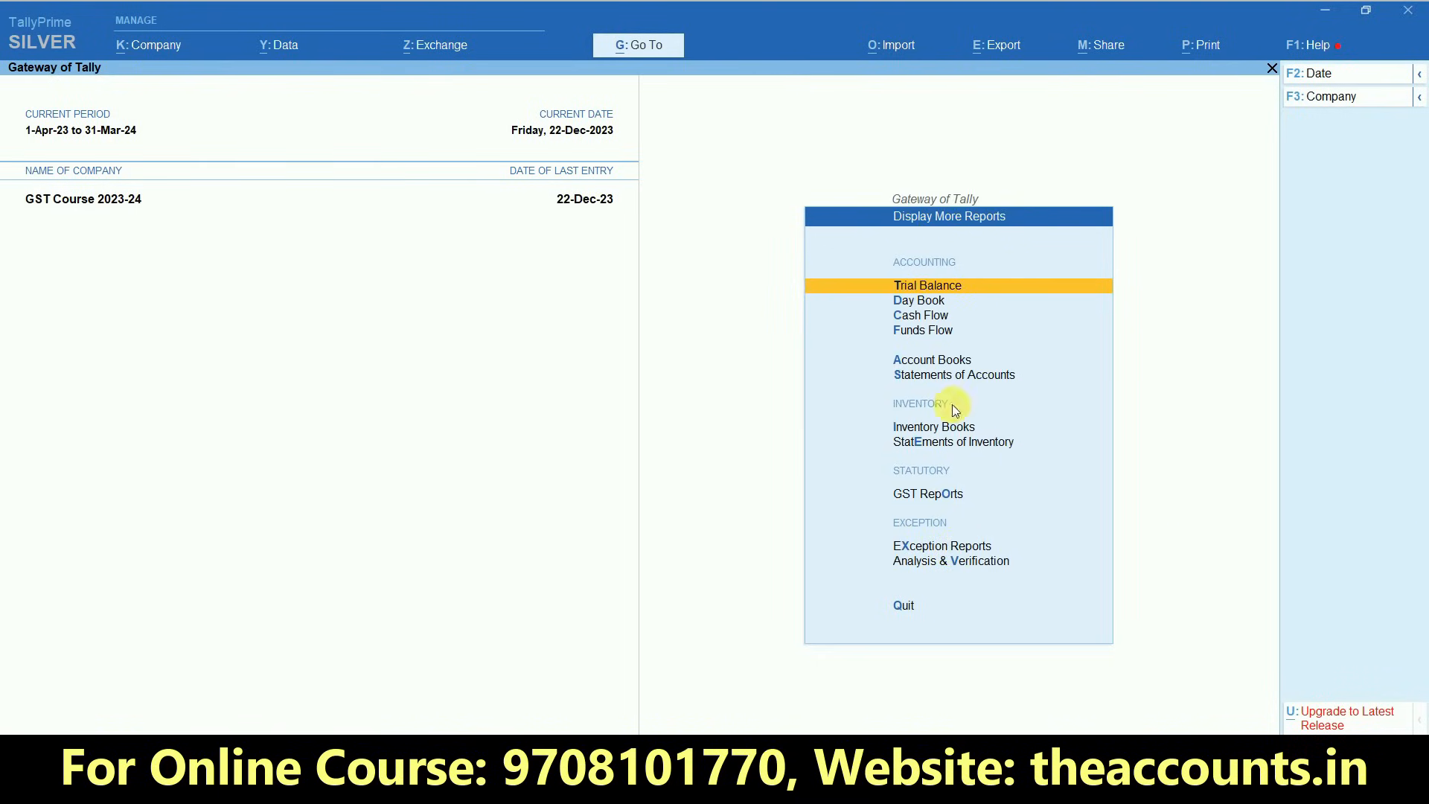
pyautogui.click(917, 497)
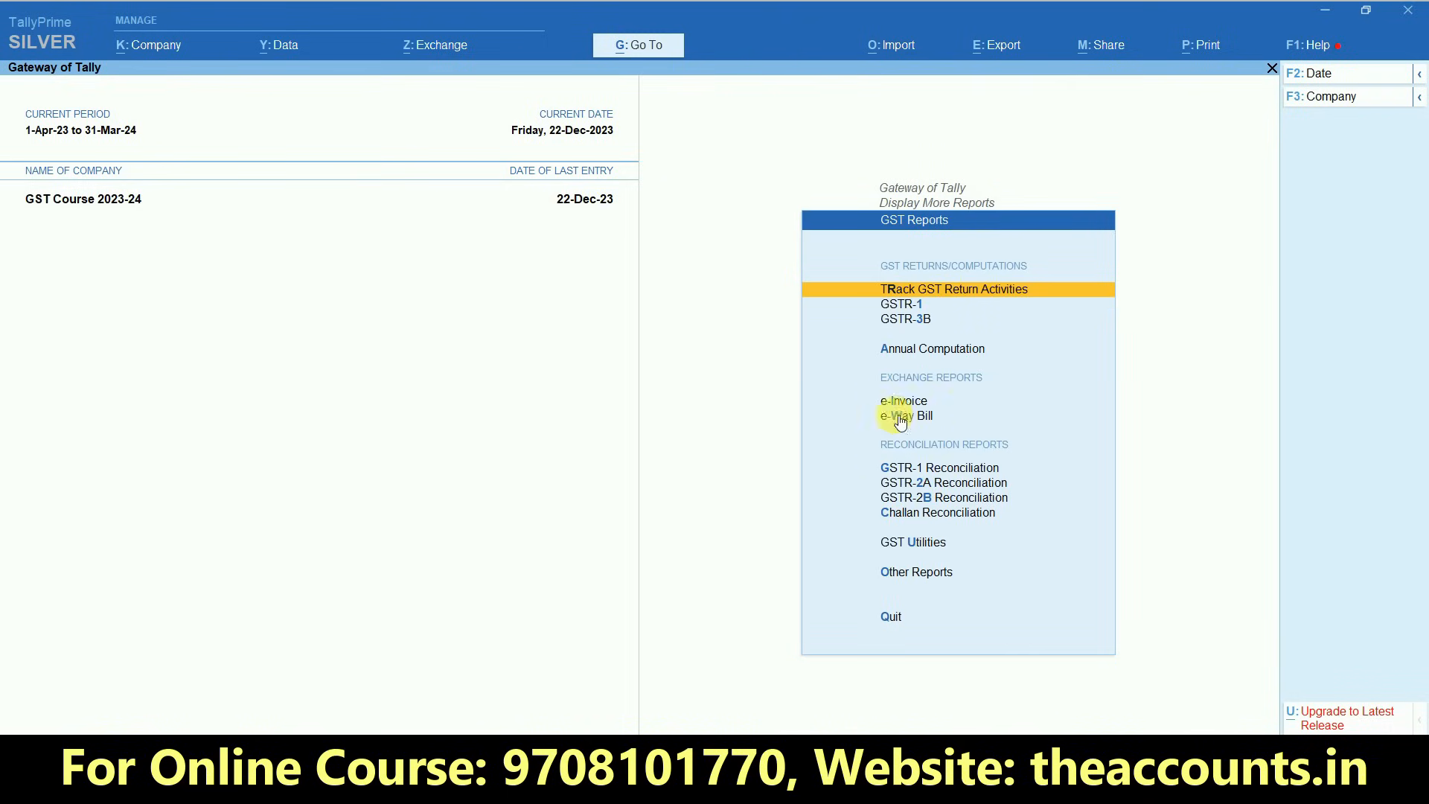
pyautogui.click(957, 484)
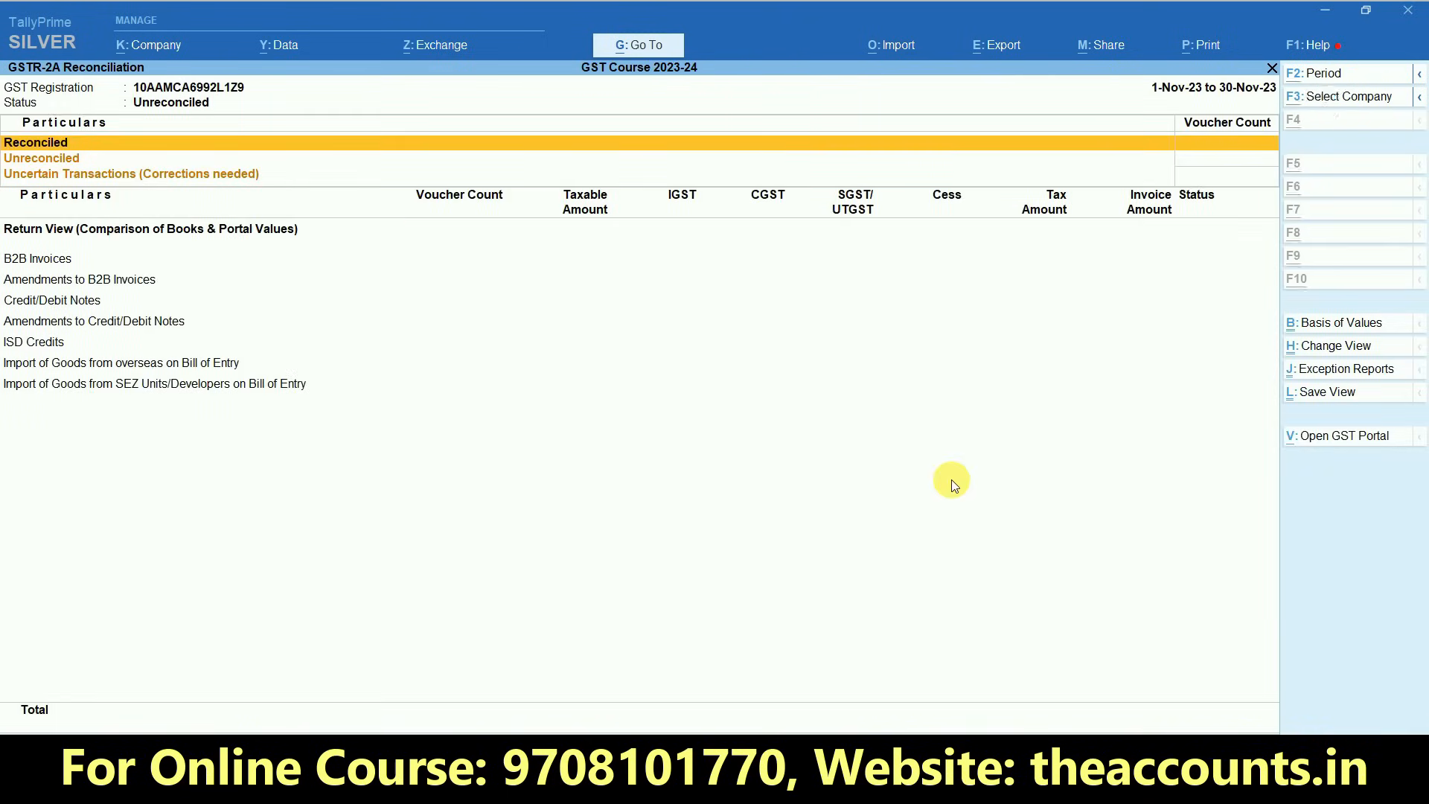
# - Set the GSTR-2A Reconciliation period to 1-Dec-23 to 31-Dec-23
pyautogui.hotkey('alt', 'F2')
pyautogui.write('1-12-2023')
pyautogui.press('Return')
pyautogui.write('31-12')
pyautogui.press('Return')
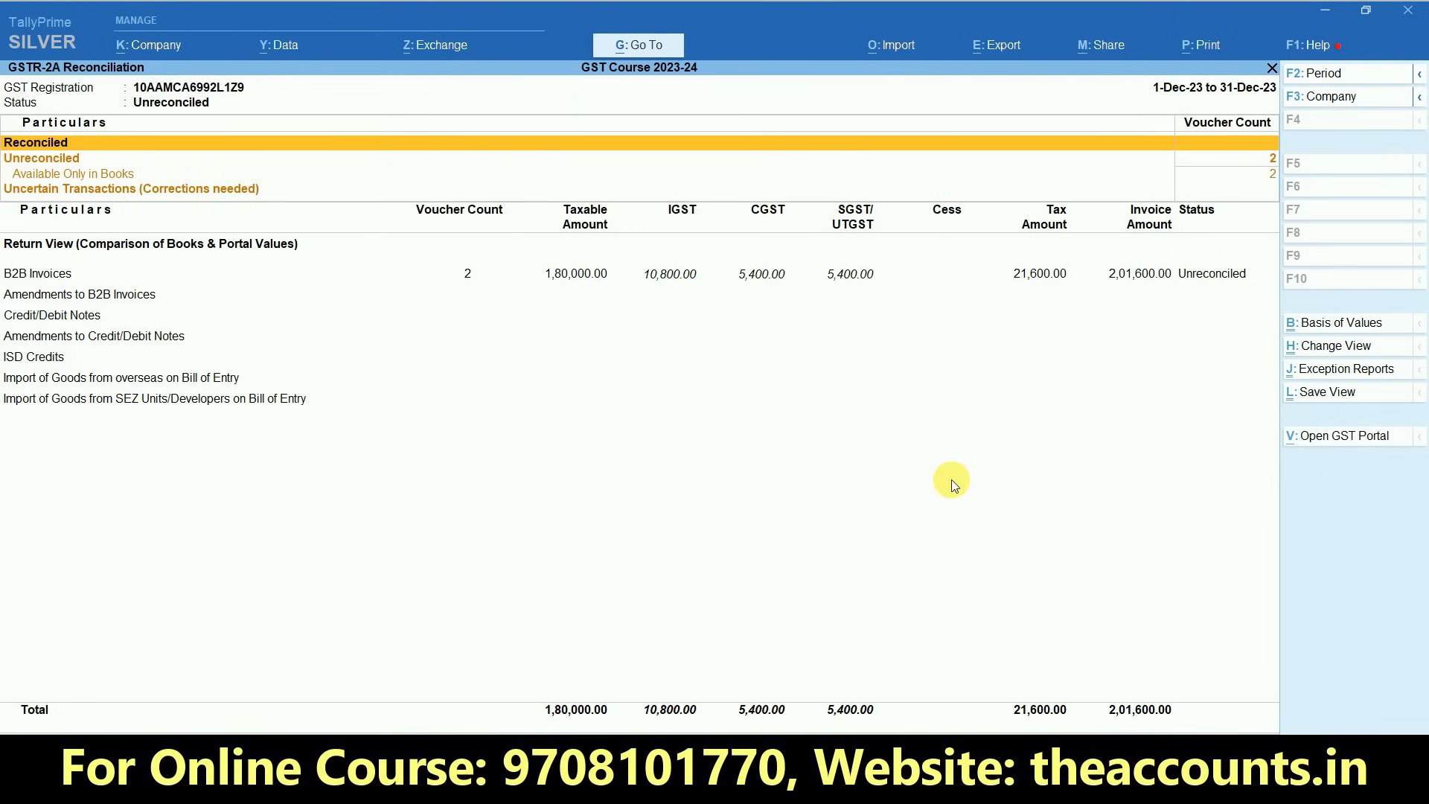
# - Examine the tax amounts of B2B Invoices in GSTR-2A Reconciliation and return to the Gateway of Tally
pyautogui.press('Down')
pyautogui.press('Down')
pyautogui.press('Down')
pyautogui.press('Down')
pyautogui.press('Up')
pyautogui.press('Up')
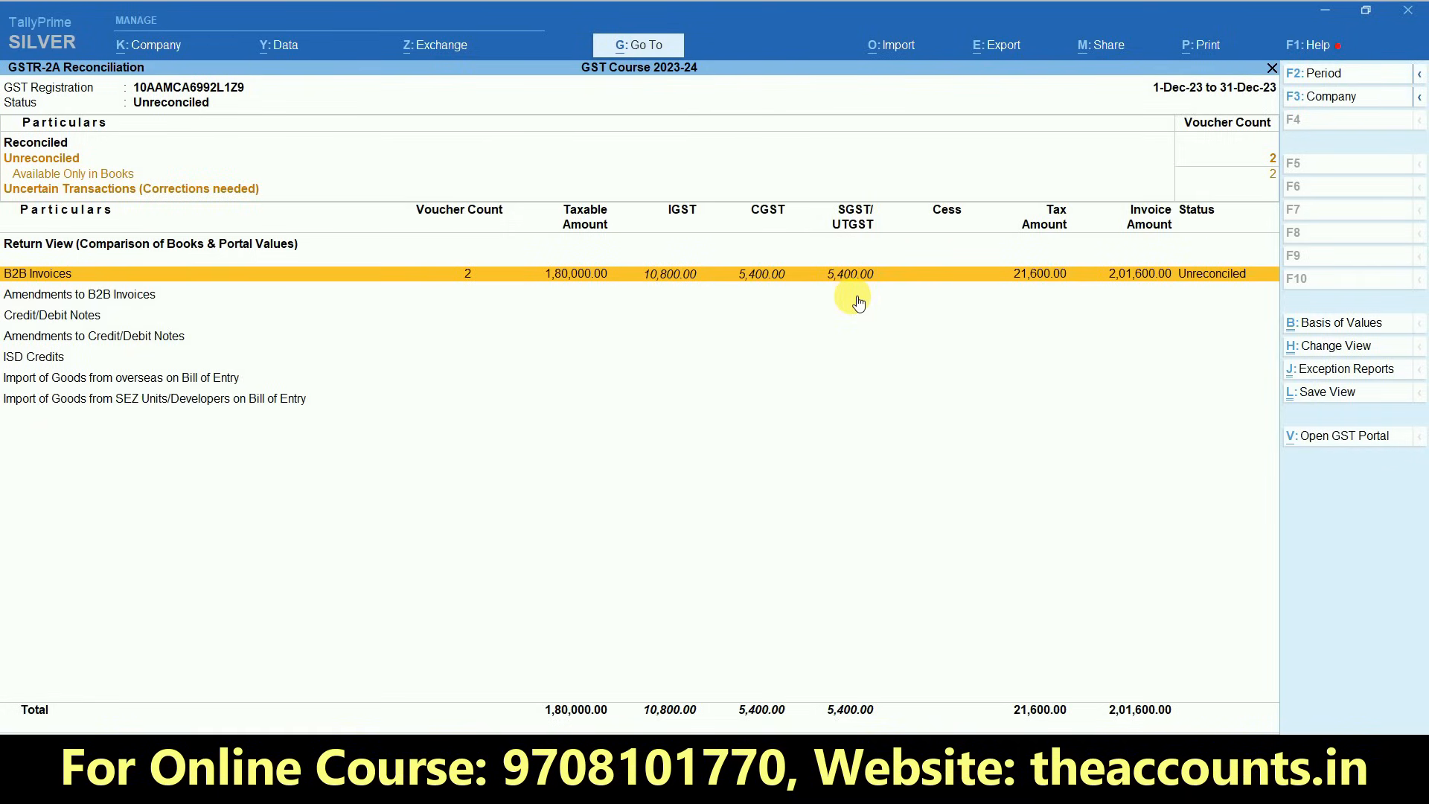
pyautogui.press('Escape')
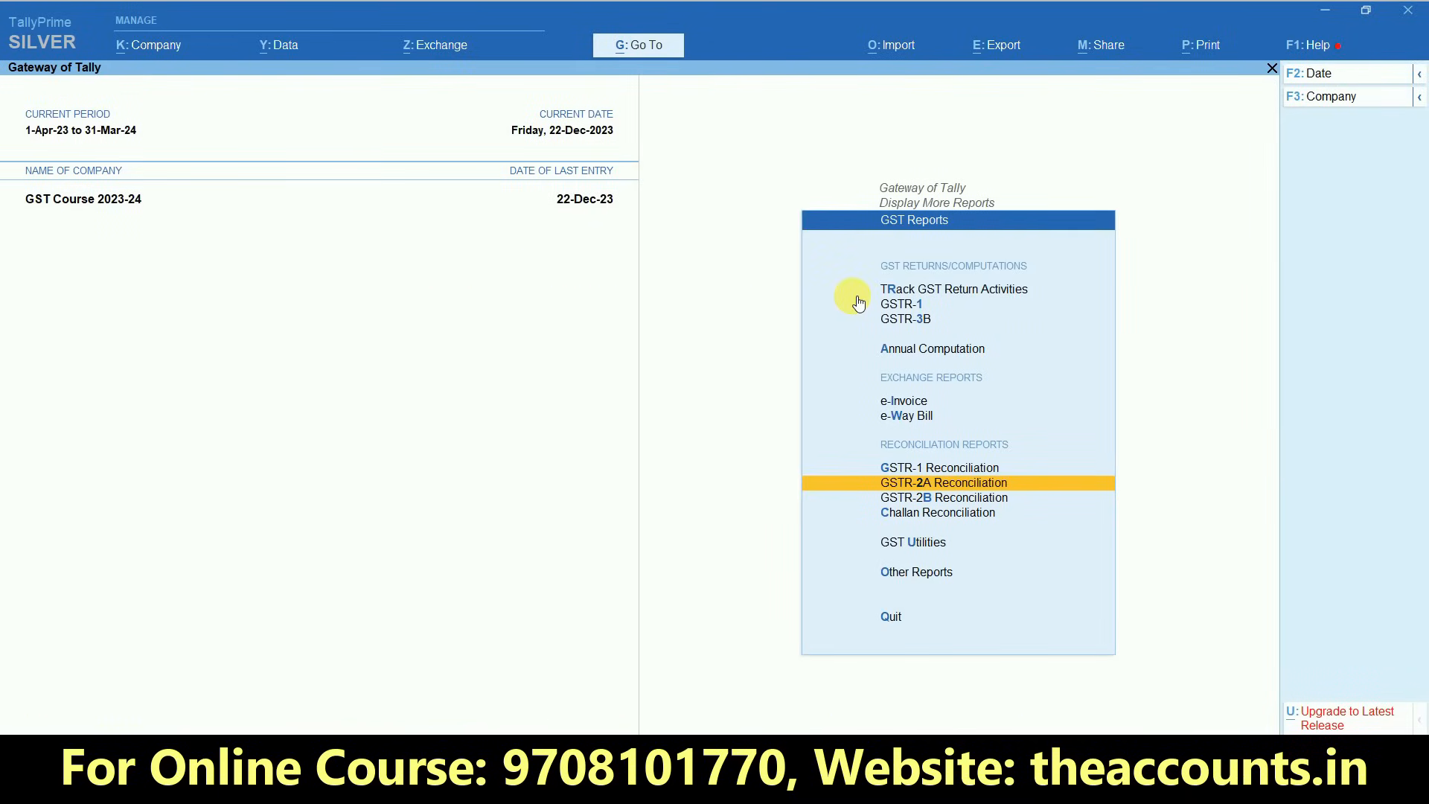
pyautogui.press('Escape')
pyautogui.press('Escape')
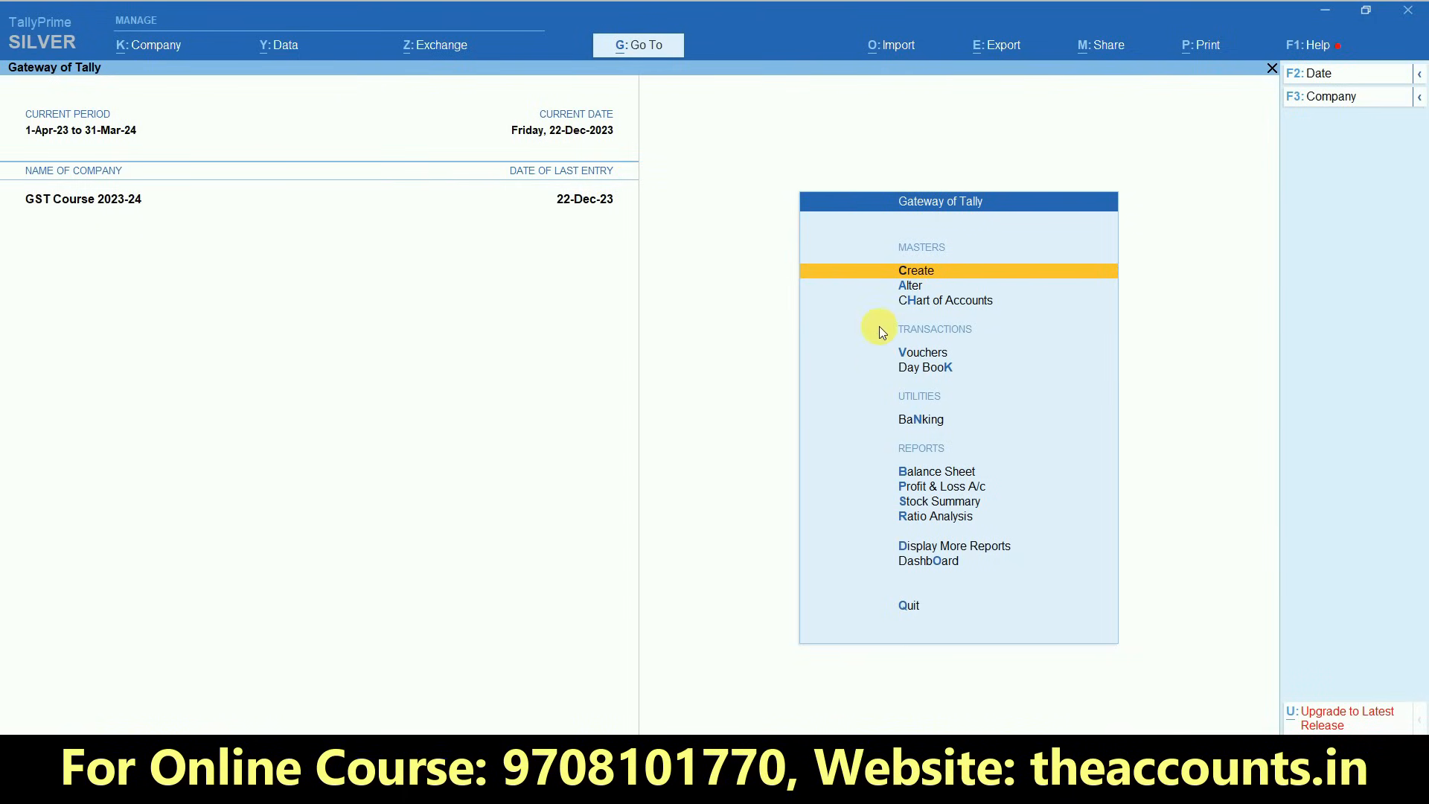
# - Open voucher entry and change the voucher type from Purchase to Debit Note
pyautogui.click(915, 354)
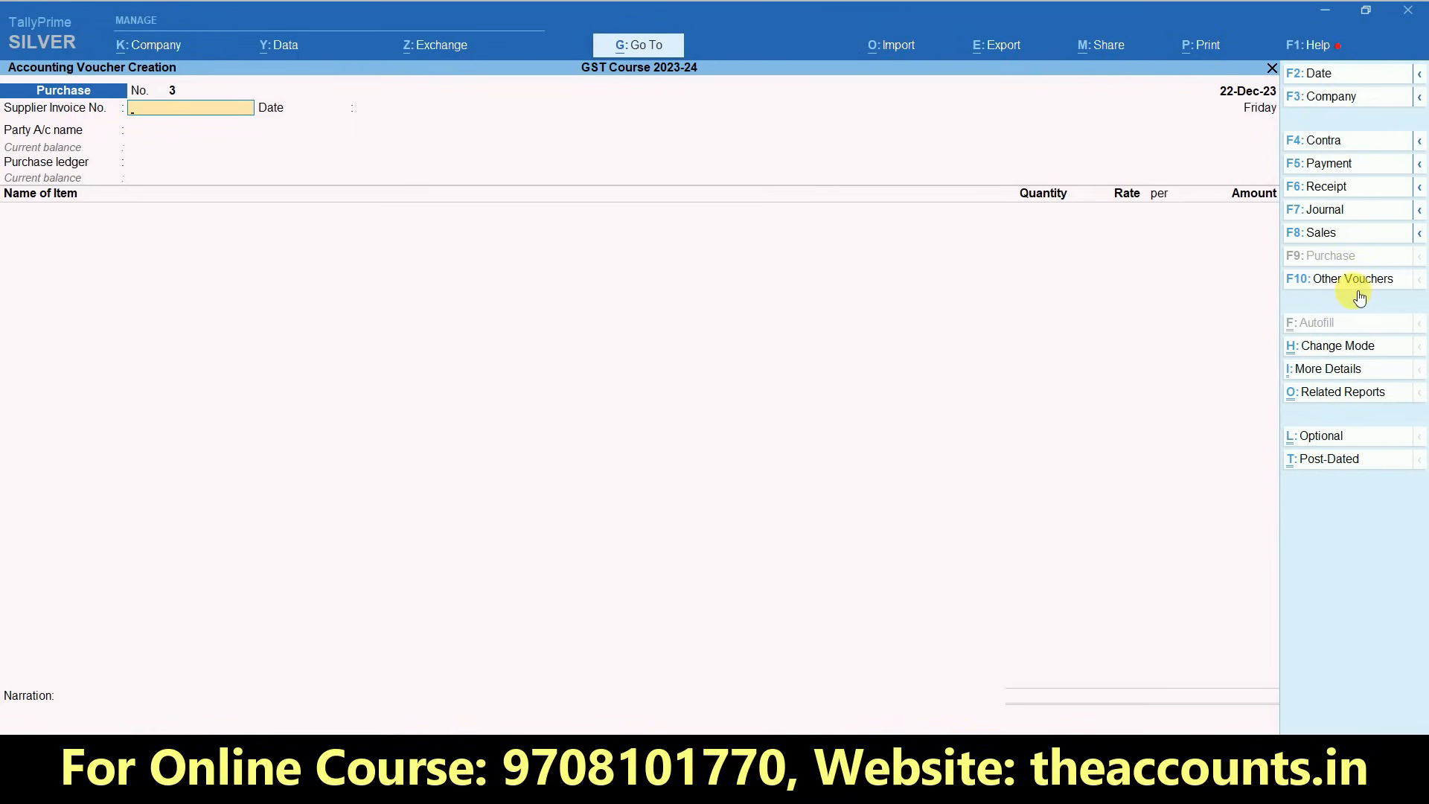
pyautogui.press('ctrl')
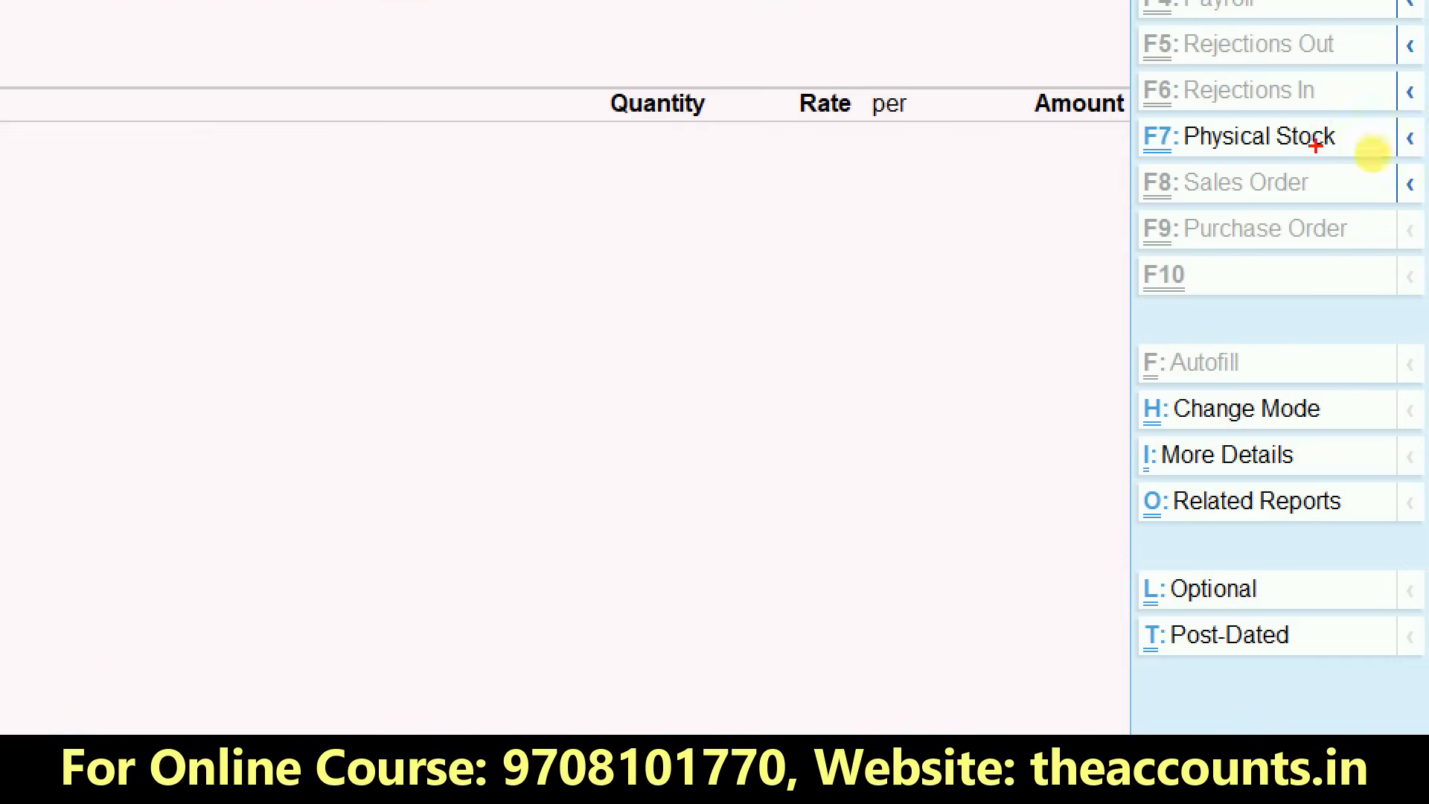
pyautogui.click(1325, 281)
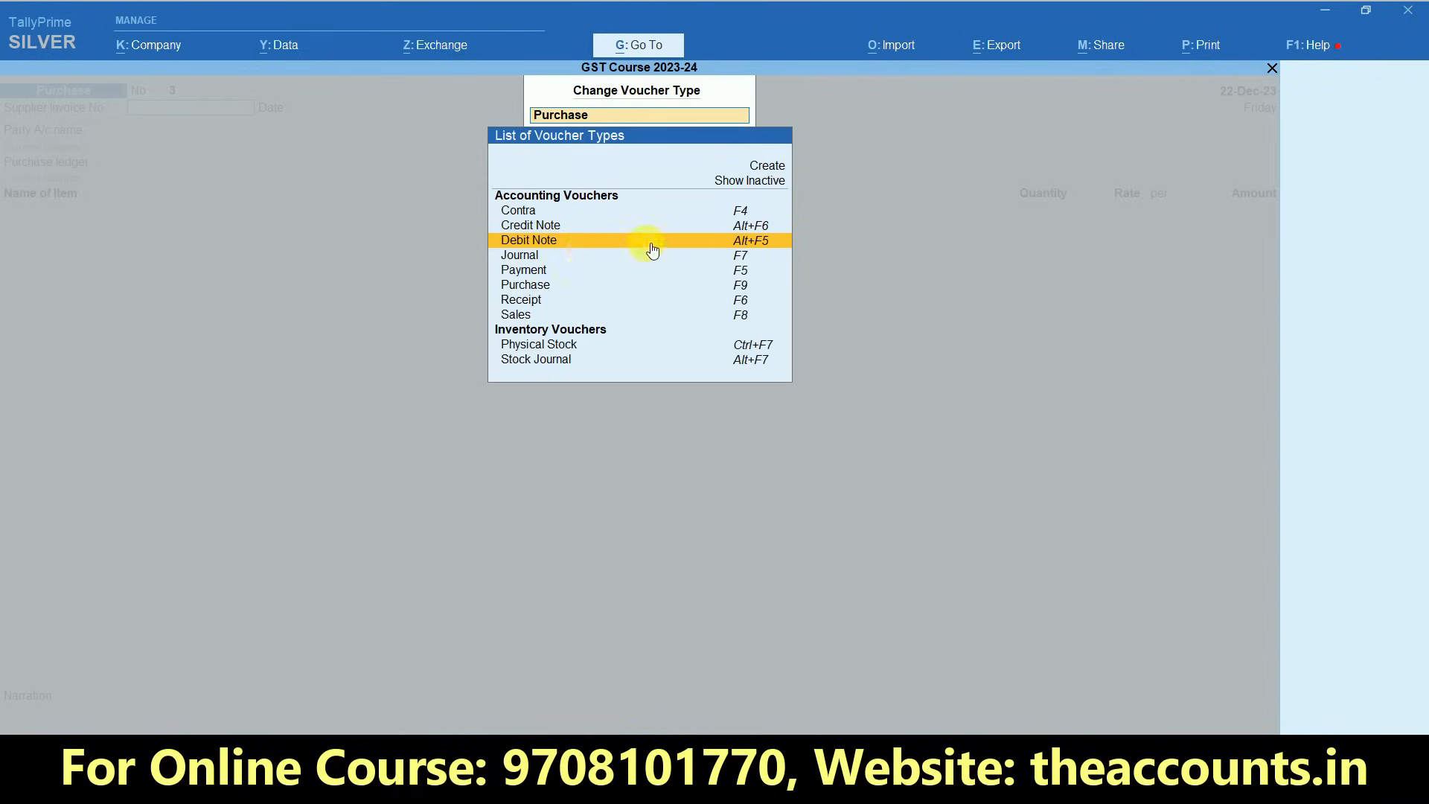
pyautogui.click(581, 244)
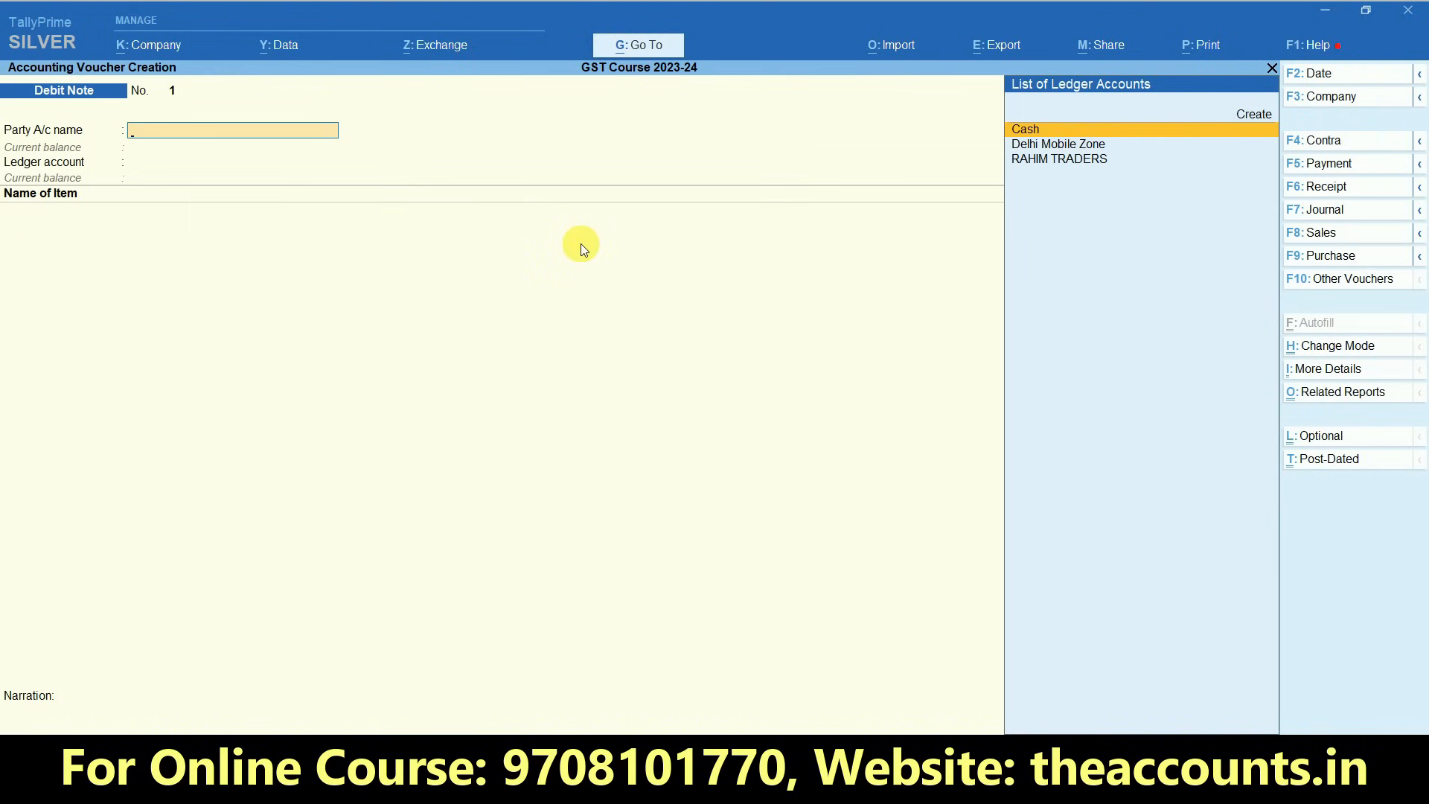
pyautogui.click(1356, 78)
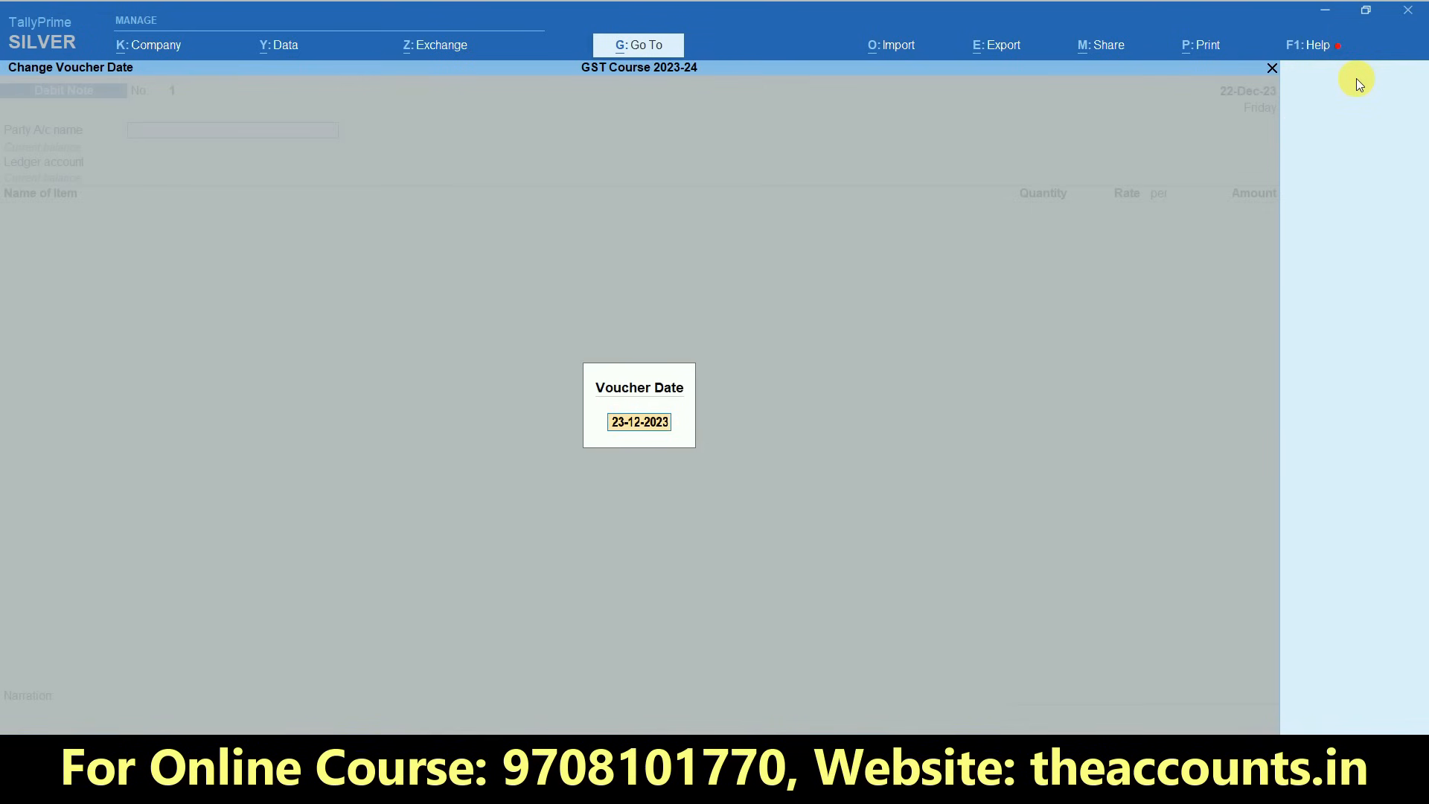
pyautogui.press('Escape')
pyautogui.press('Escape')
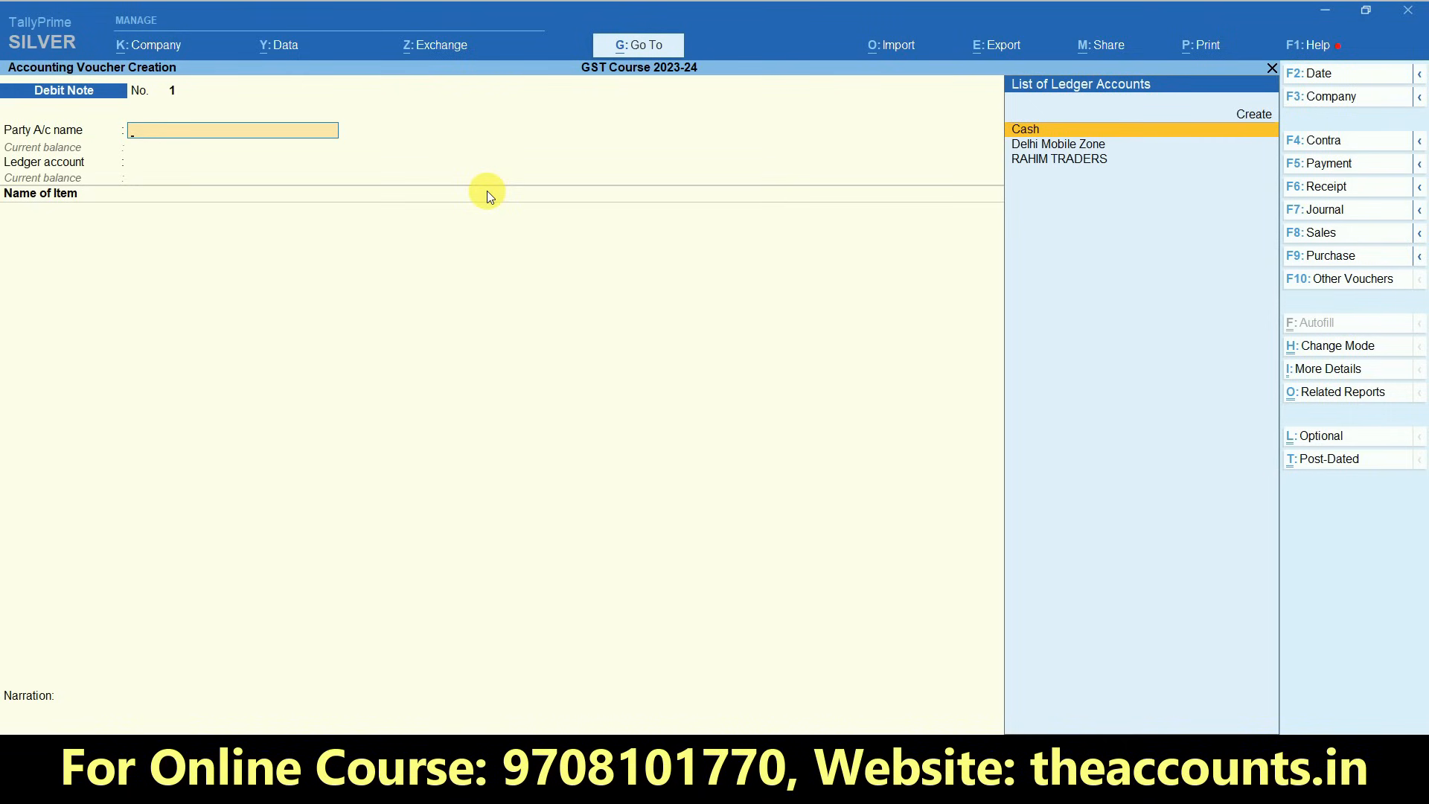
# - Select Delhi Mobile Zone as the debit note's party and accept its dispatch and party details without entries
pyautogui.press('Down')
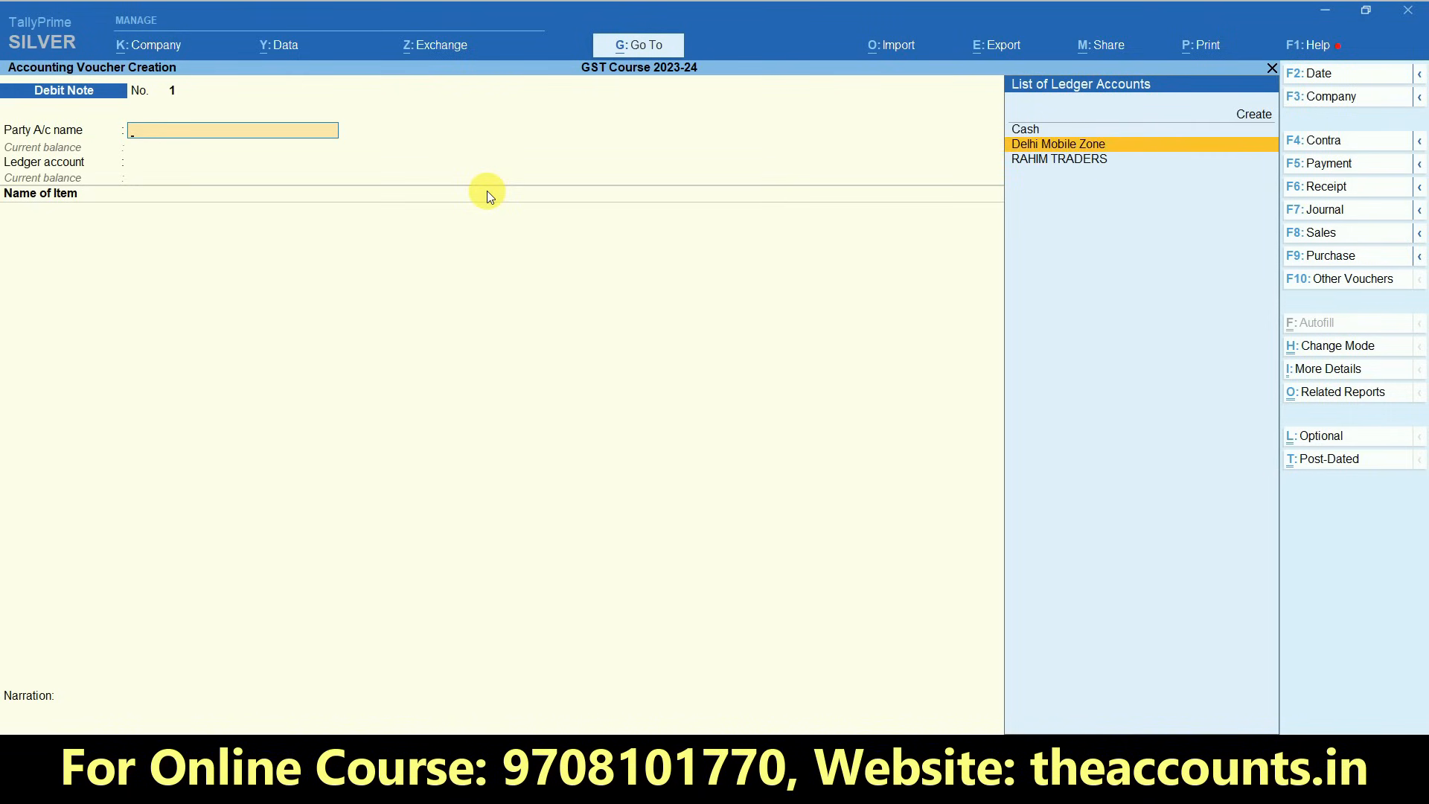
pyautogui.press('Return')
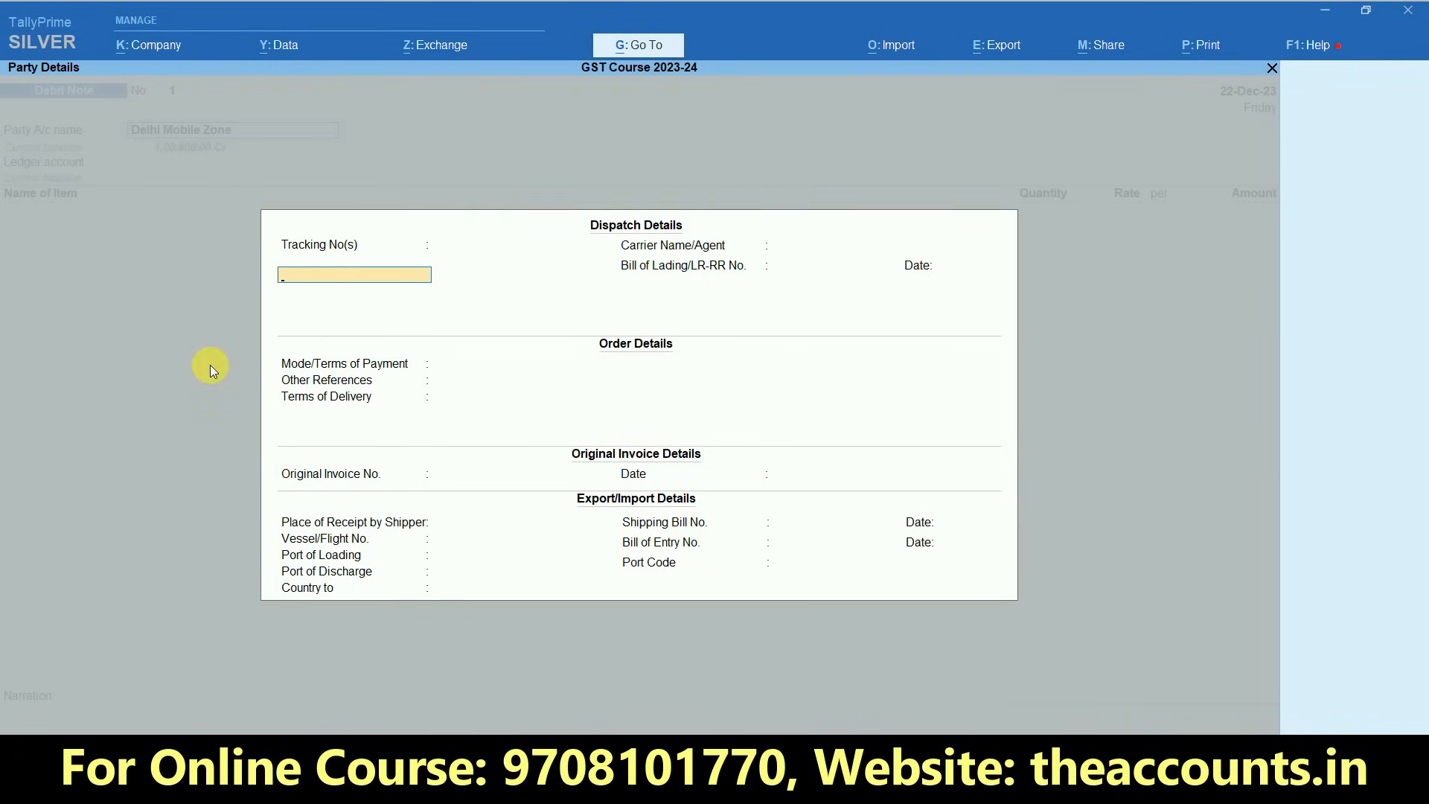
pyautogui.hotkey('ctrl', 'a')
pyautogui.hotkey('ctrl', 'a')
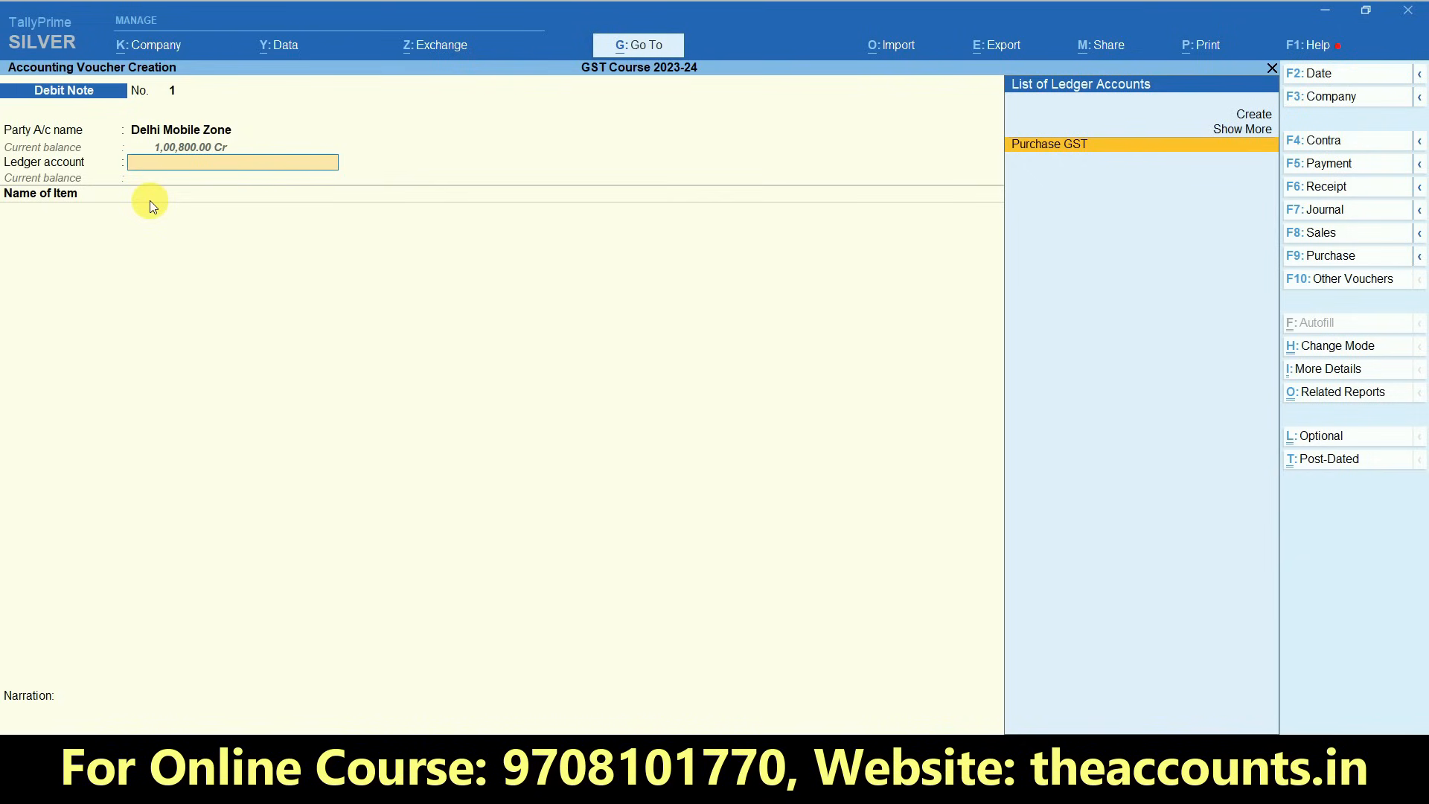
# - Start a new ledger named Purchse Return for the debit note and place it under Purchase Accounts
pyautogui.hotkey('alt', 'c')
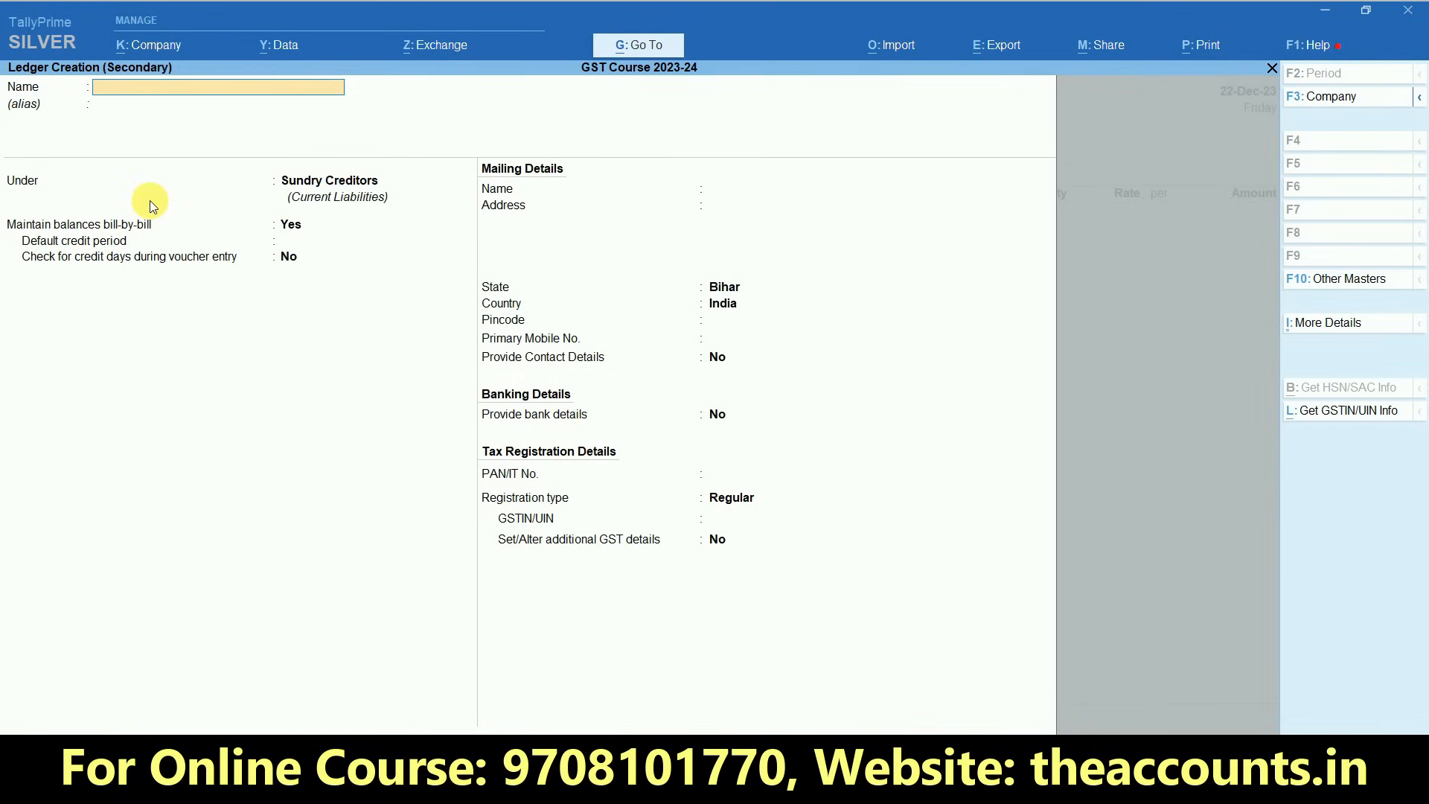
pyautogui.write('Purchse Return')
pyautogui.press('Return')
pyautogui.press('Return')
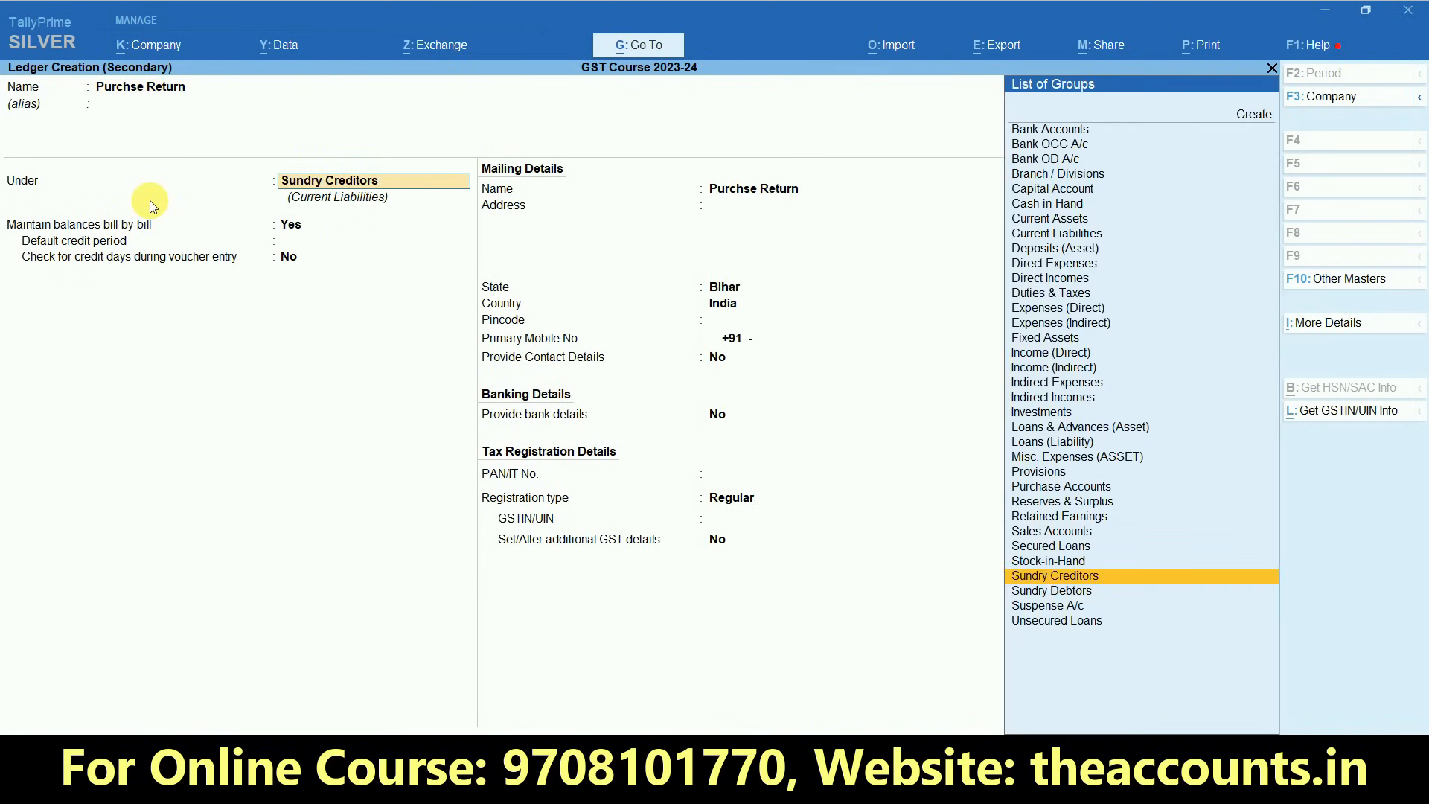
pyautogui.write('Pur')
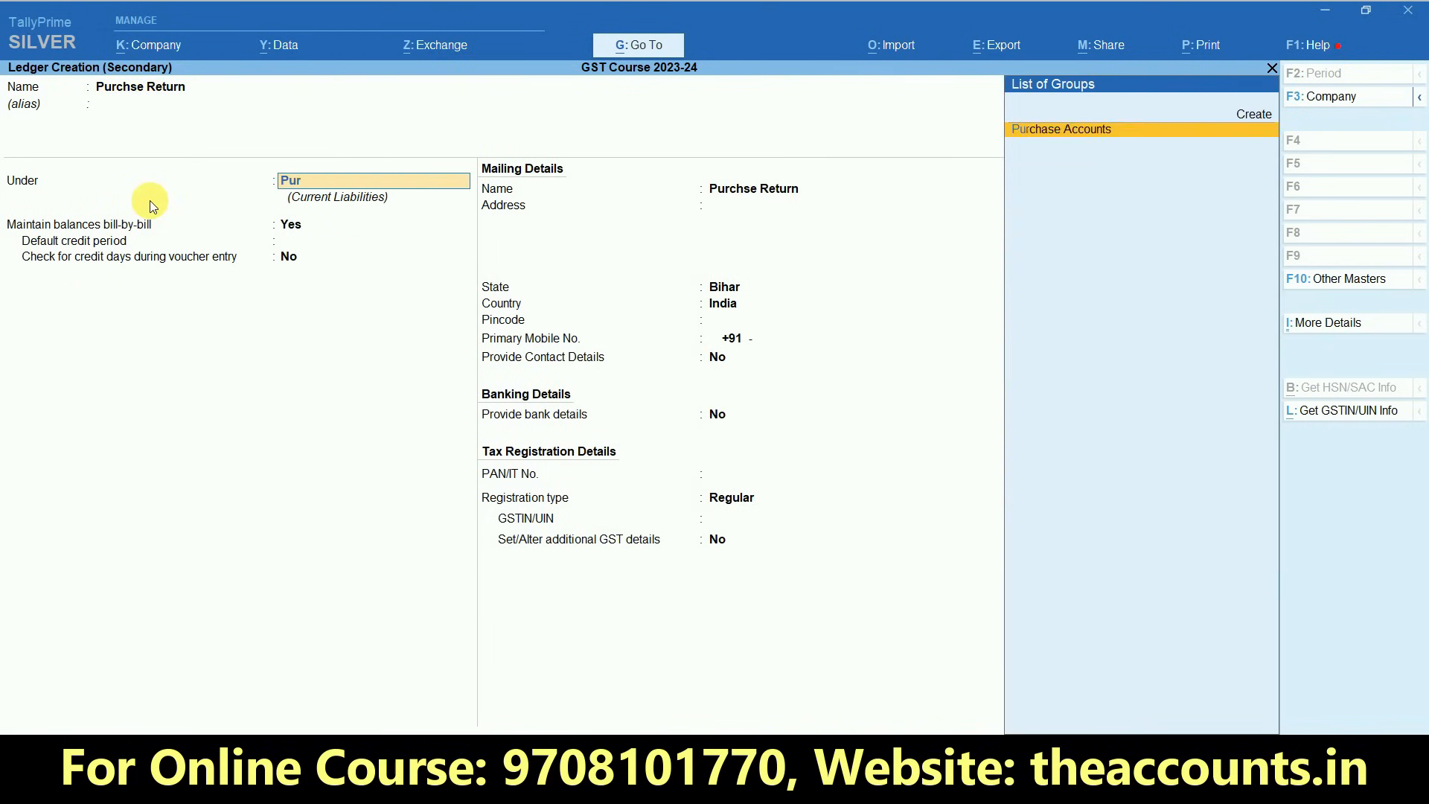
pyautogui.press('Return')
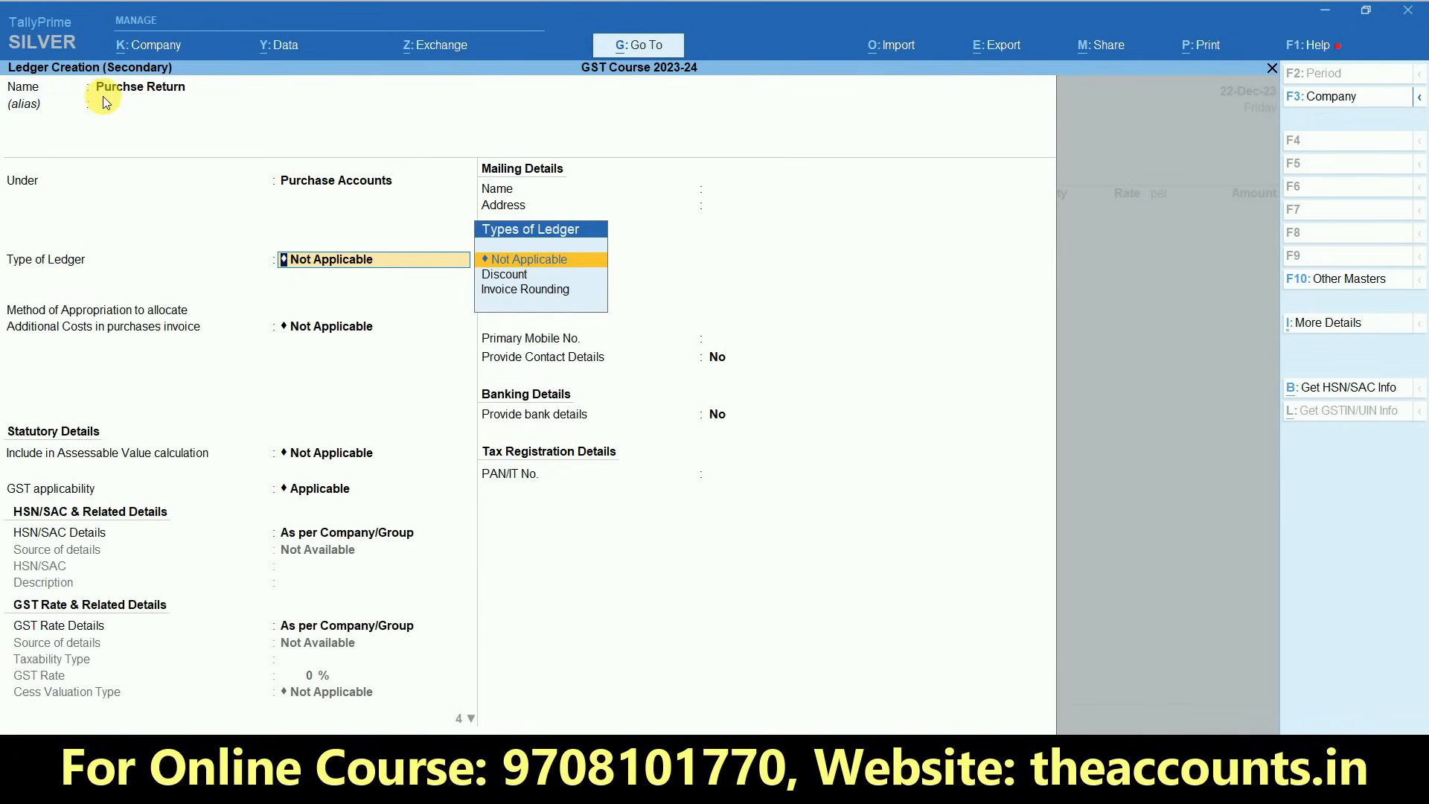
# - Save the ledger with GST applicability Applicable and HSN/SAC details As per Company/Group, and use it as the debit note's ledger account
pyautogui.press('Return')
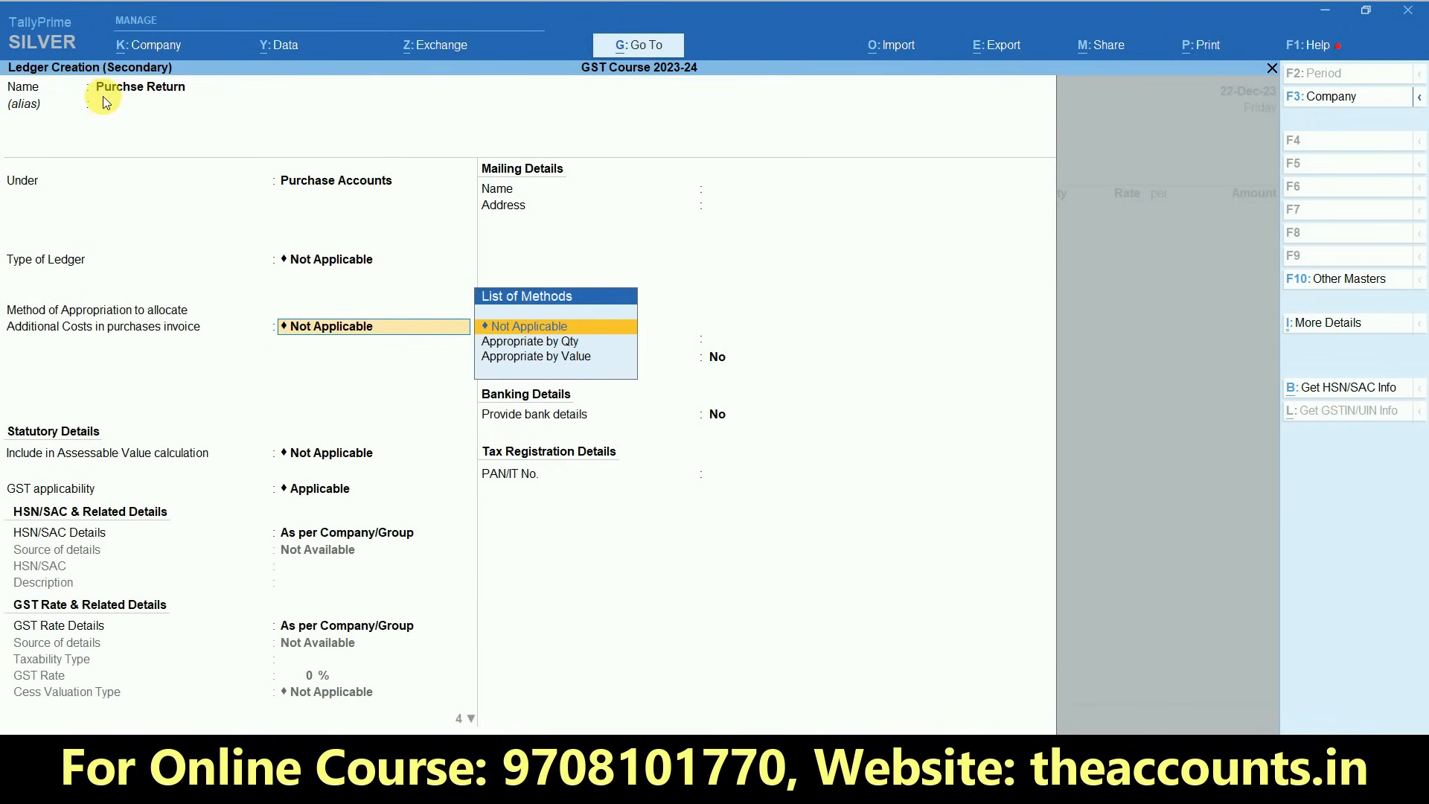
pyautogui.press('Return')
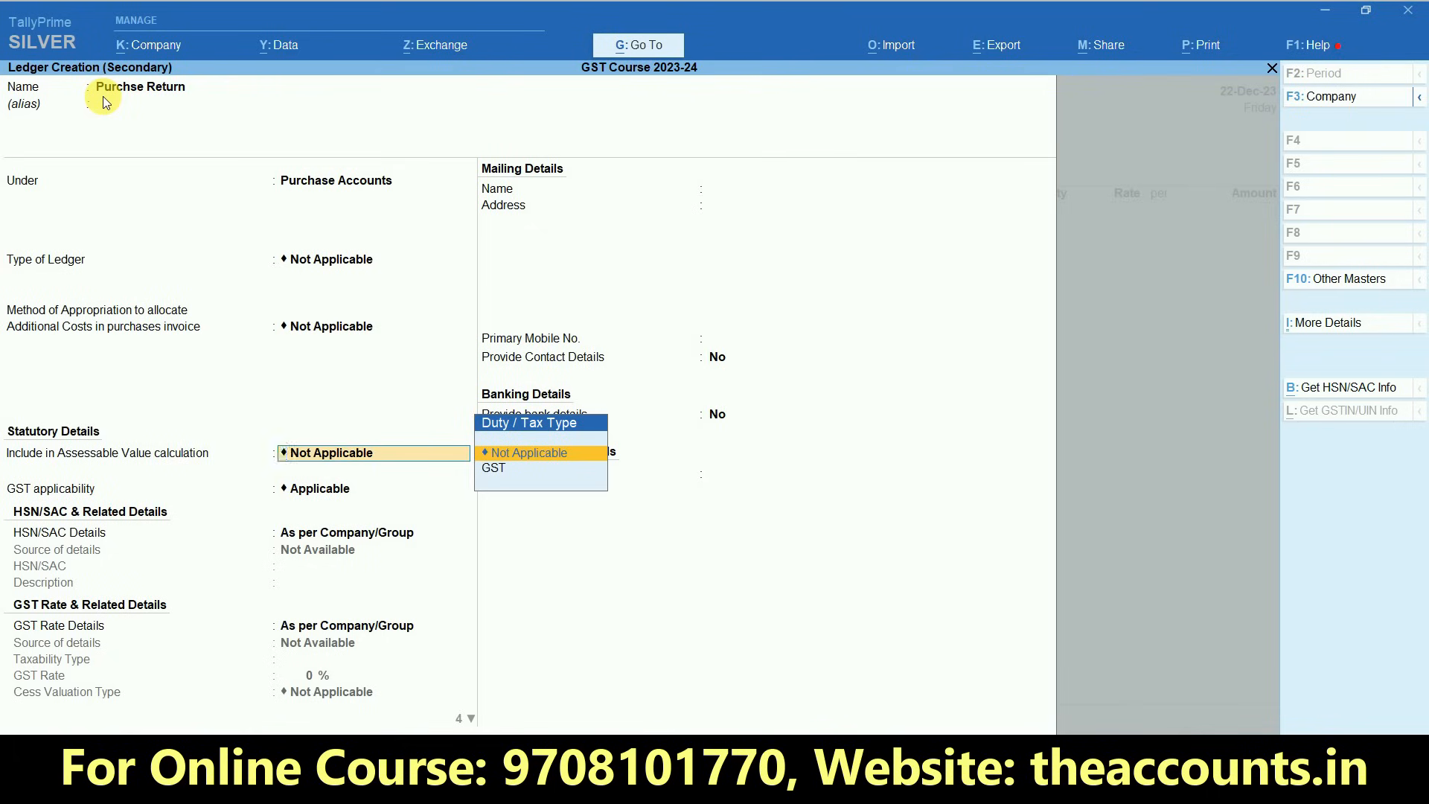
pyautogui.press('Return')
pyautogui.press('Return')
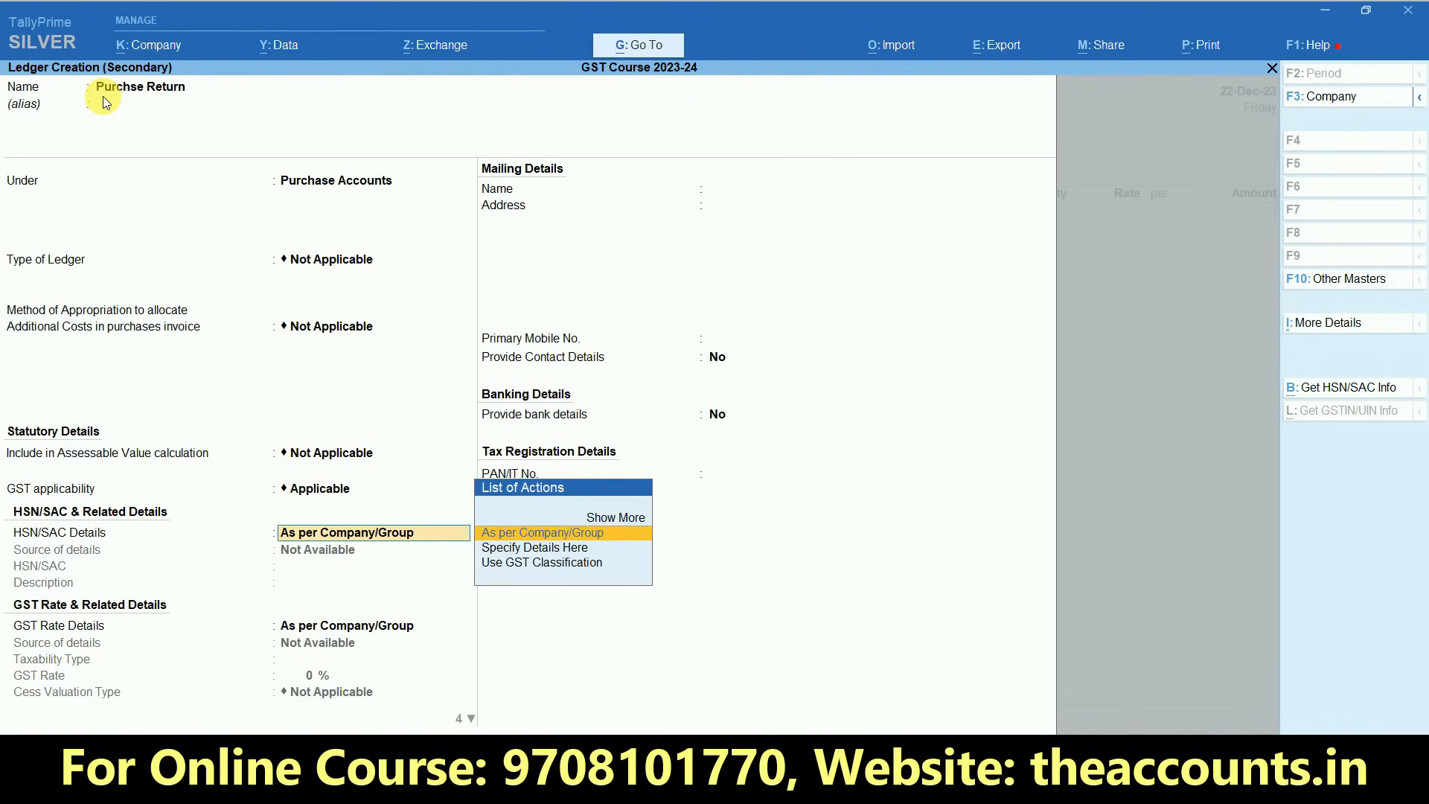
pyautogui.press('Return')
pyautogui.press('Return')
pyautogui.press('Up')
pyautogui.press('Return')
pyautogui.press('Return')
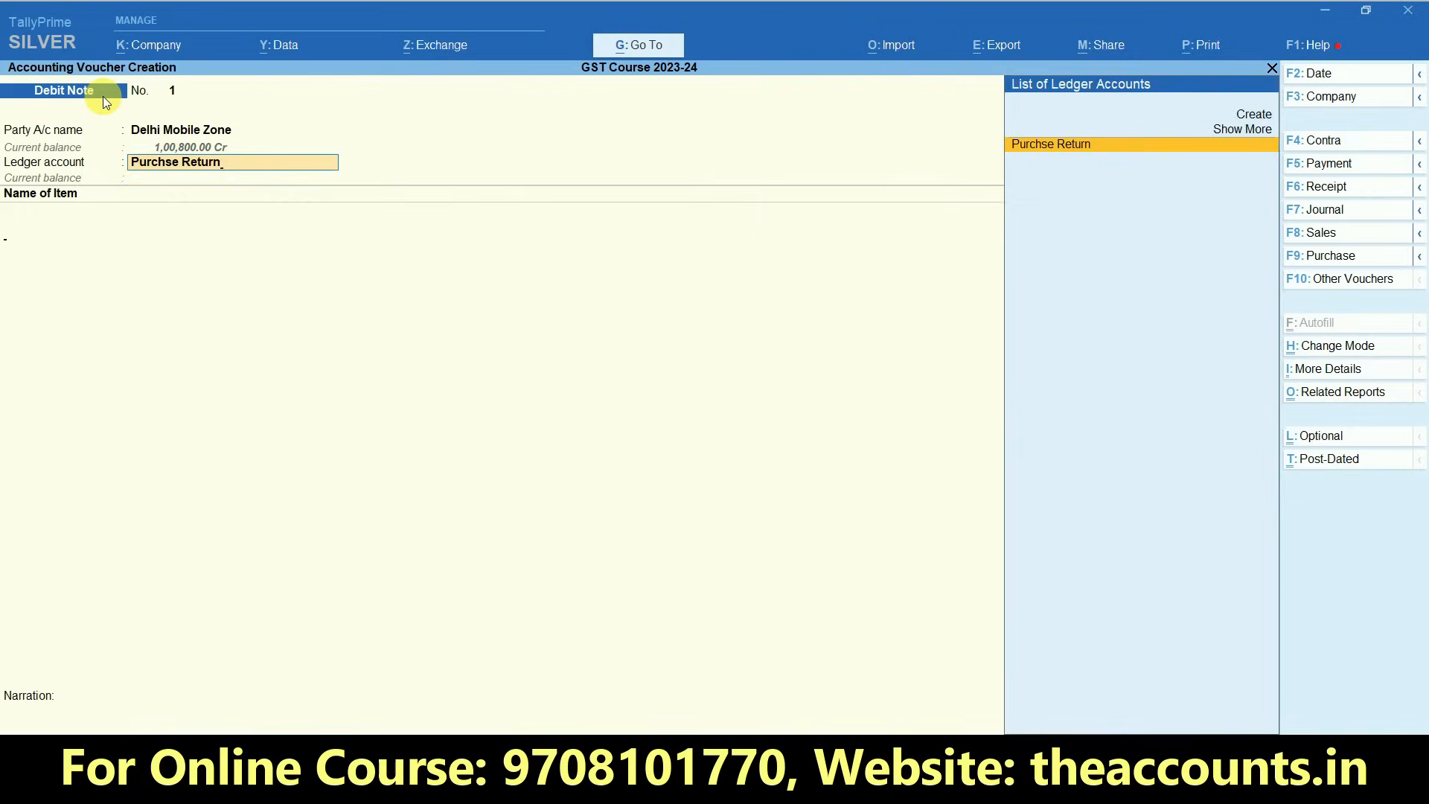
pyautogui.press('Return')
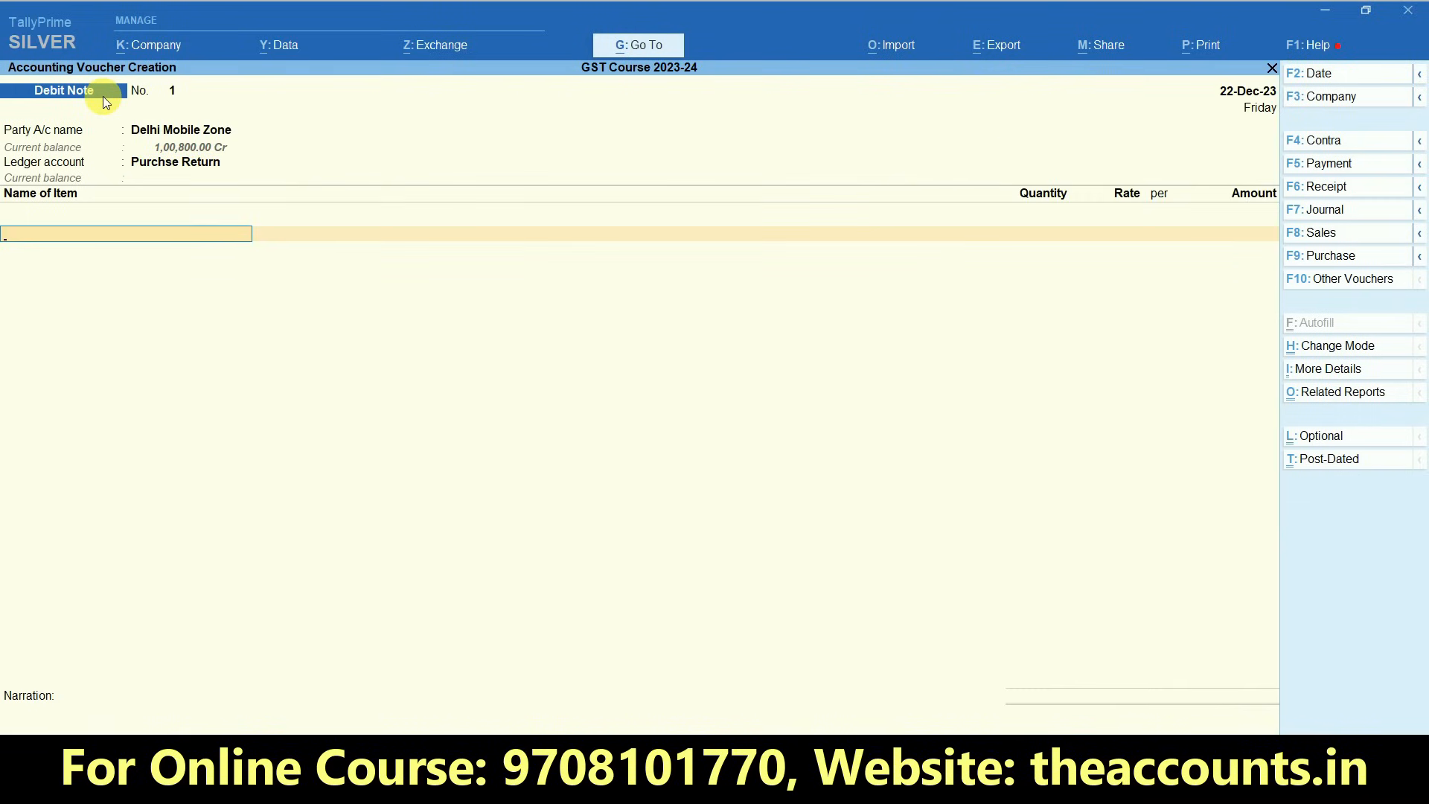
# - Add stock item MI3S to the debit note with quantity 1 UNT at the rate of 6,000.00
pyautogui.press('Down')
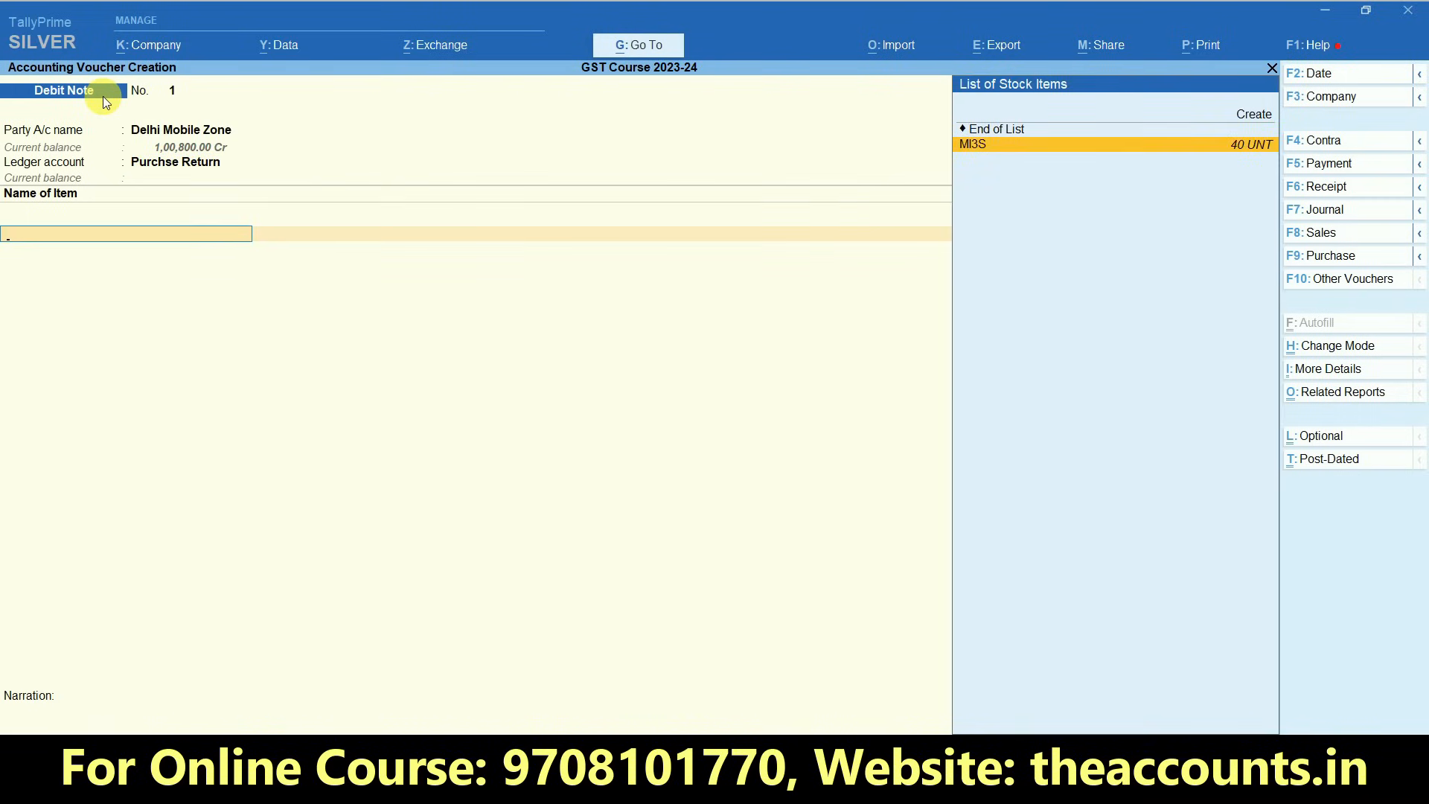
pyautogui.press('Return')
pyautogui.press('Return')
pyautogui.press('Return')
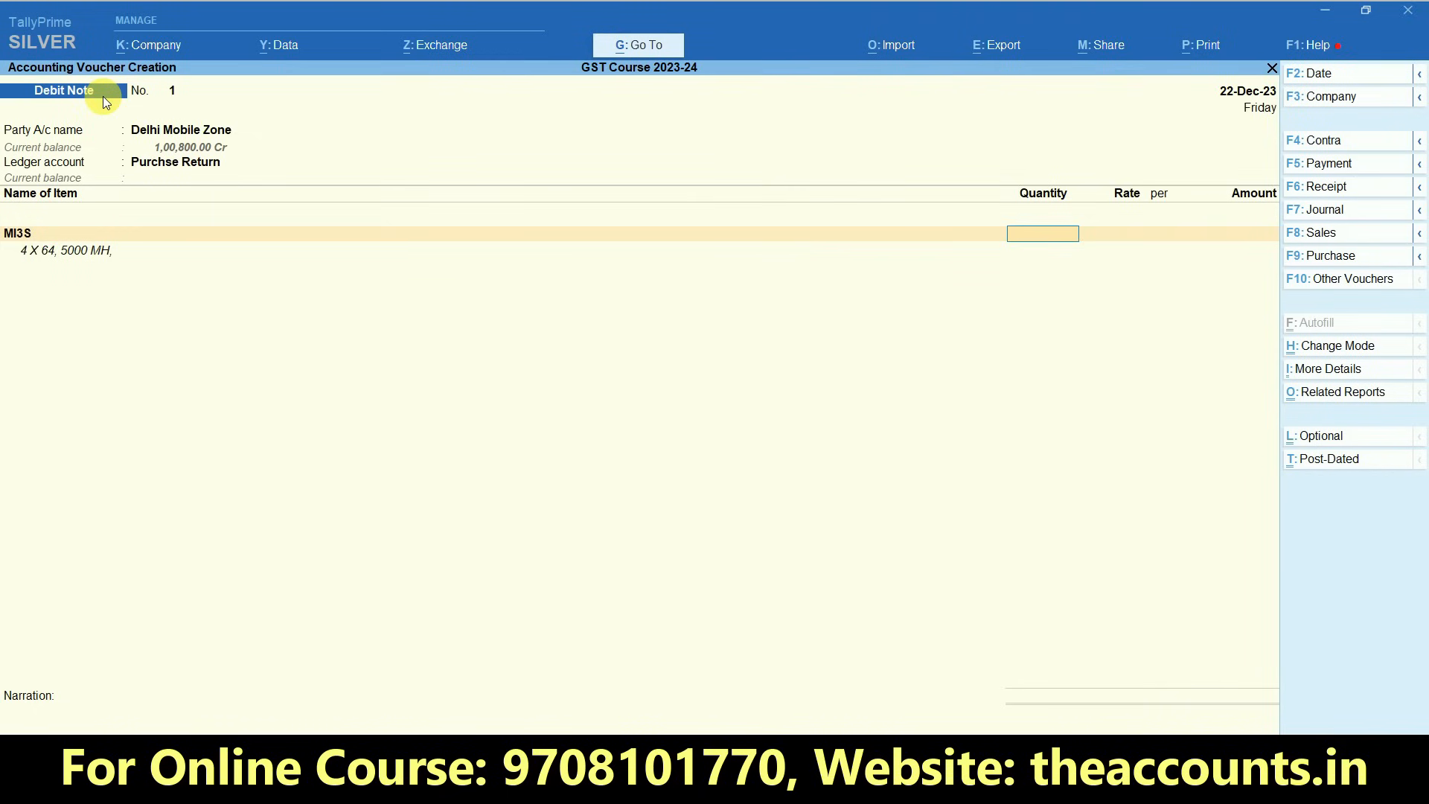
pyautogui.write('1')
pyautogui.press('Return')
# - Accept MI3S's GST rate and HSN/SAC details As per Masters/Company and finish the item entry
pyautogui.press('Return')
pyautogui.press('Return')
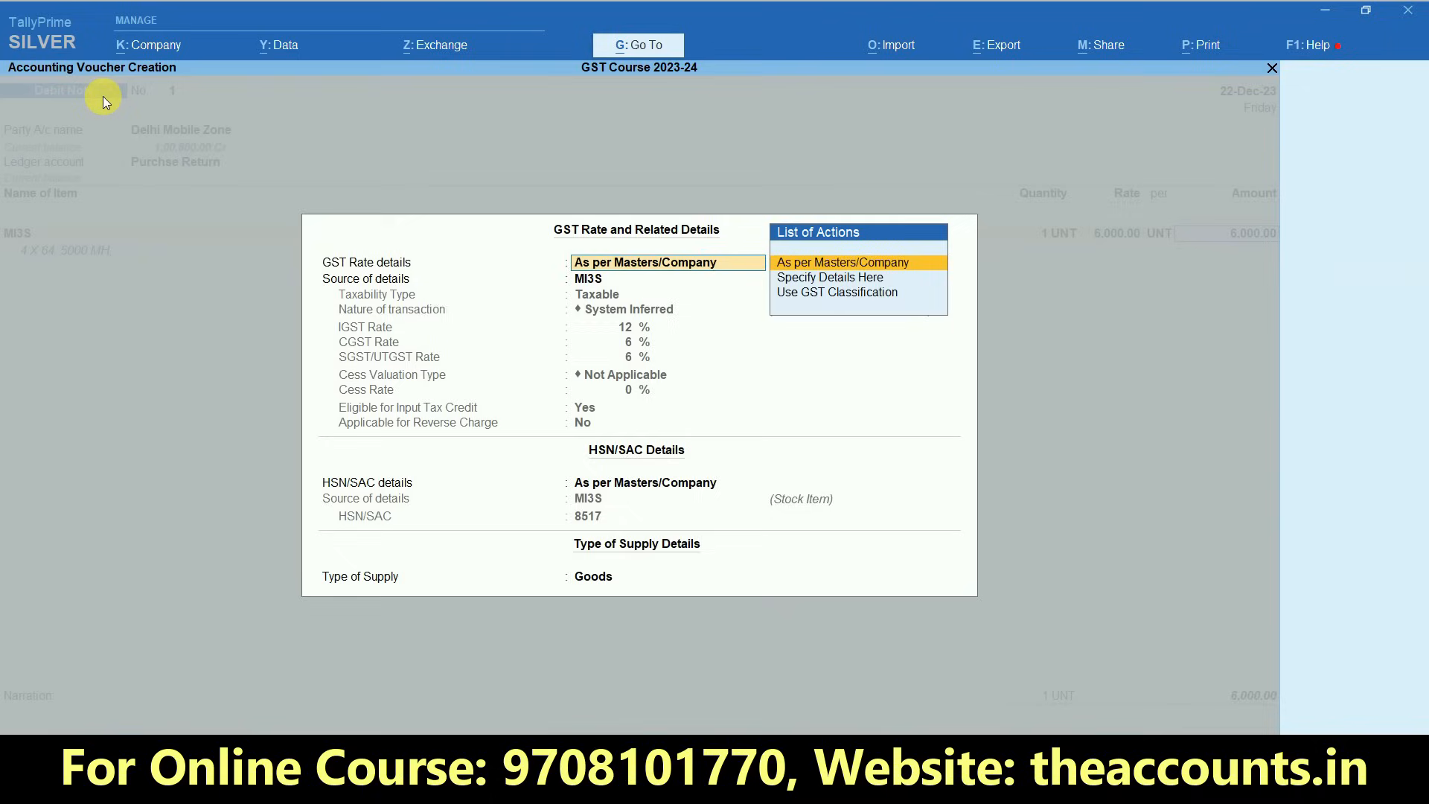
pyautogui.press('Return')
pyautogui.press('Return')
pyautogui.press('Return')
pyautogui.press('Return')
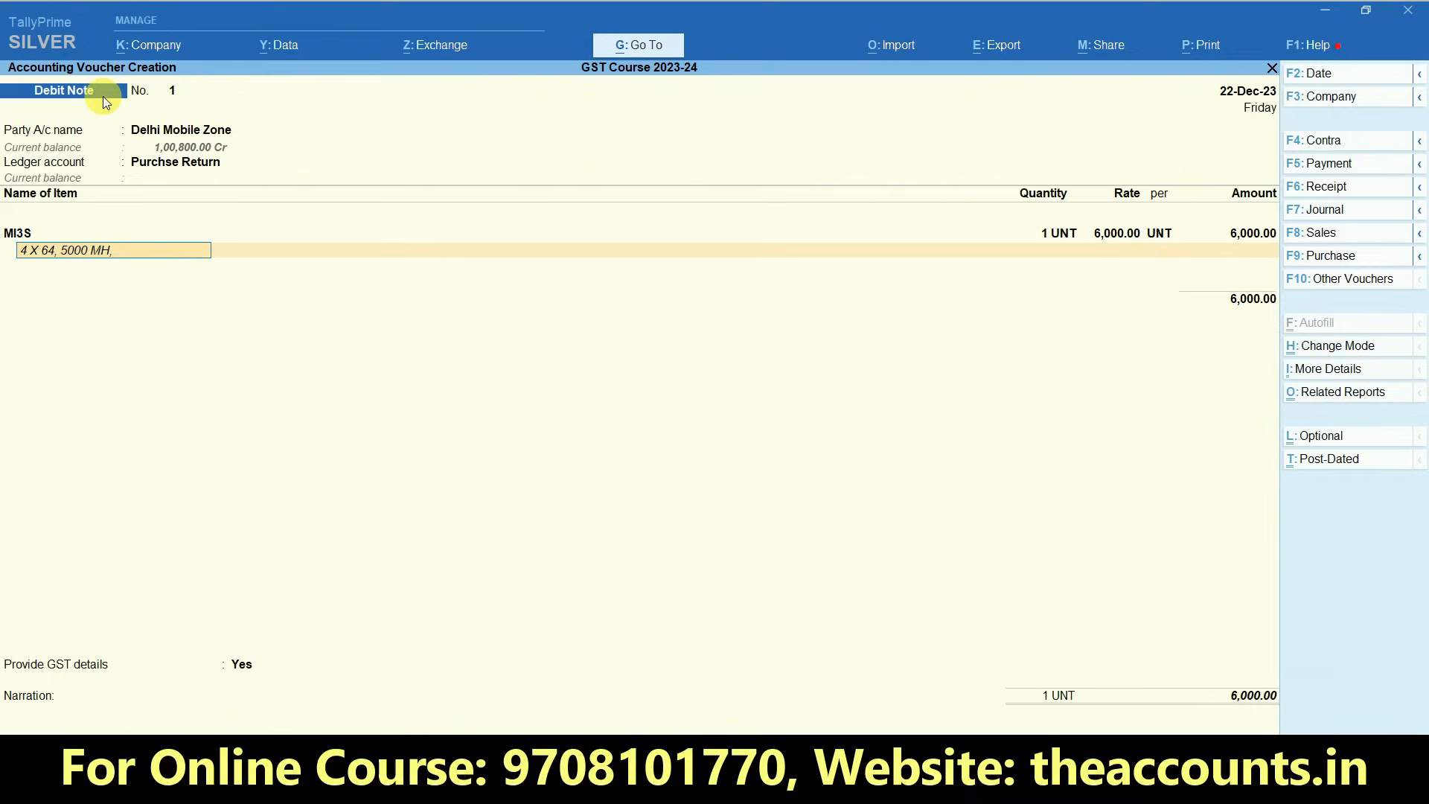
pyautogui.press('Return')
pyautogui.press('Return')
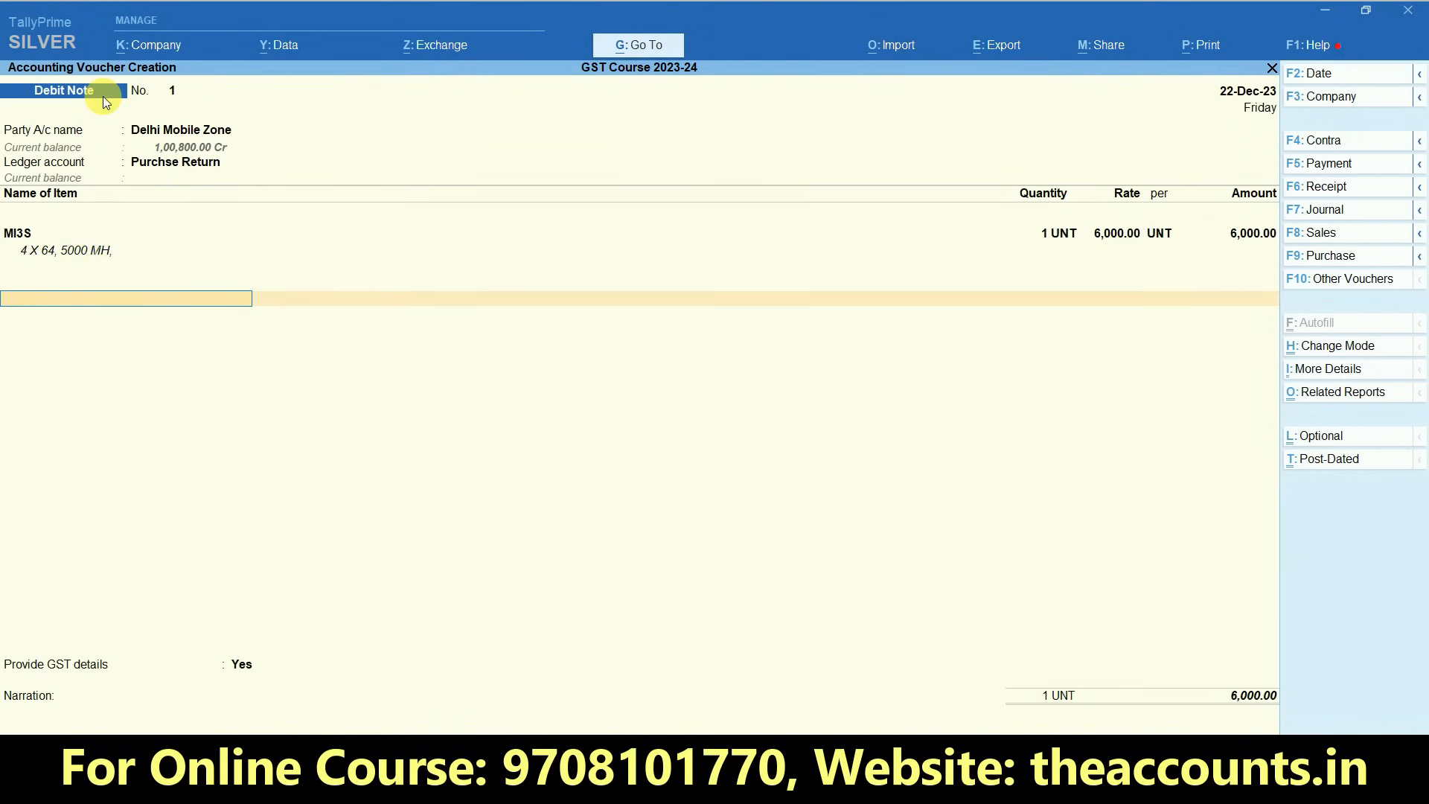
# - Add the IGST ledger to the debit note and accept its calculated tax amount
pyautogui.write('igst')
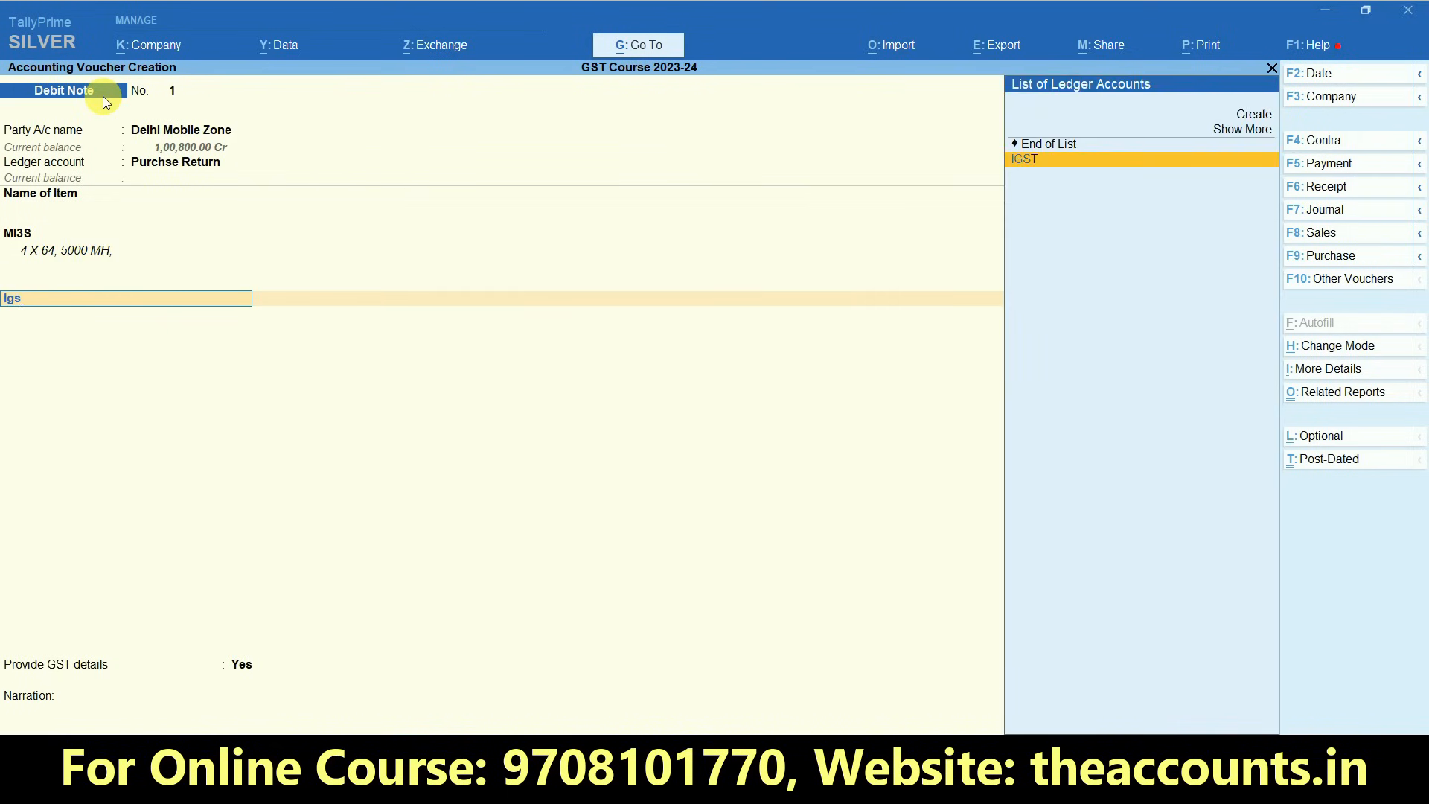
pyautogui.press('Return')
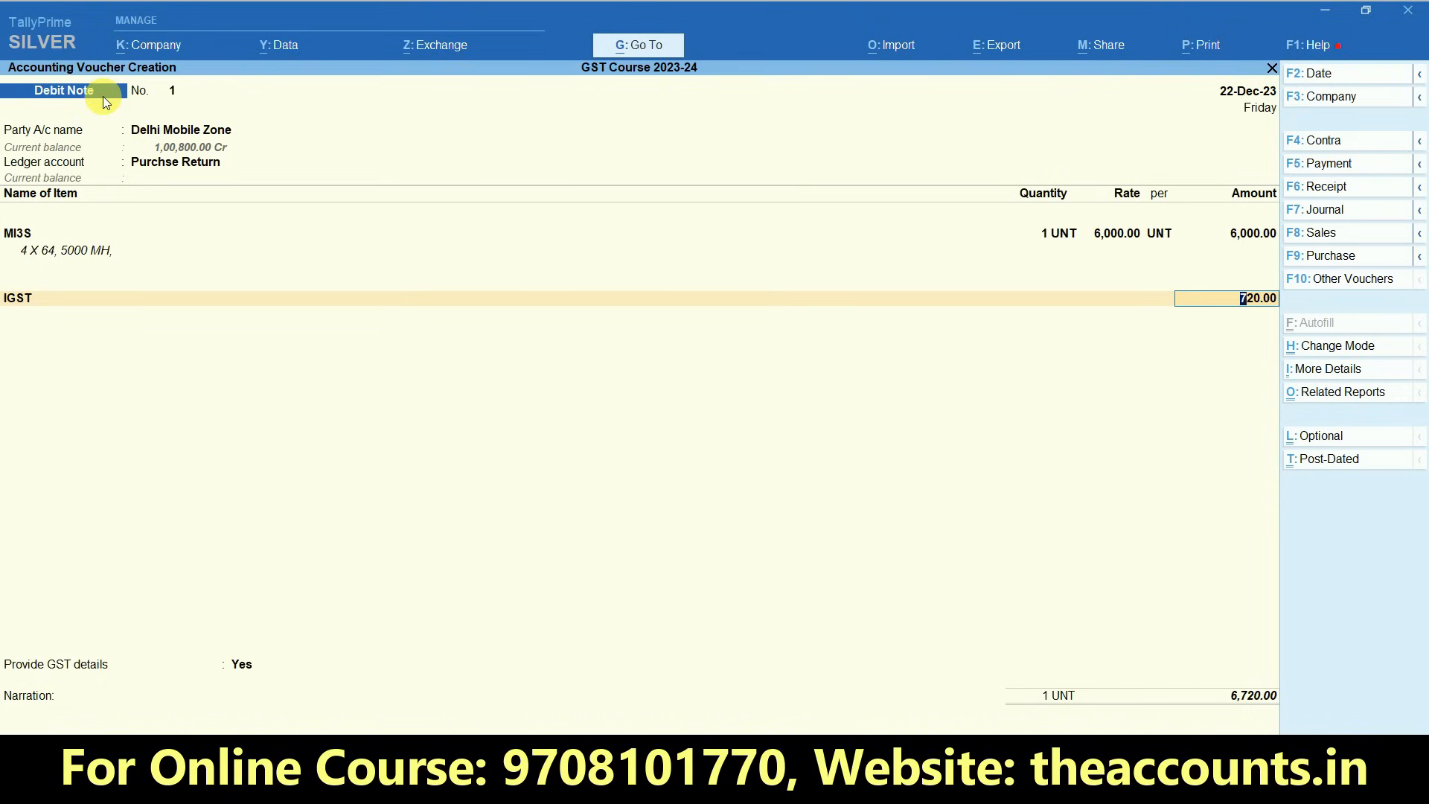
pyautogui.press('Return')
pyautogui.press('Return')
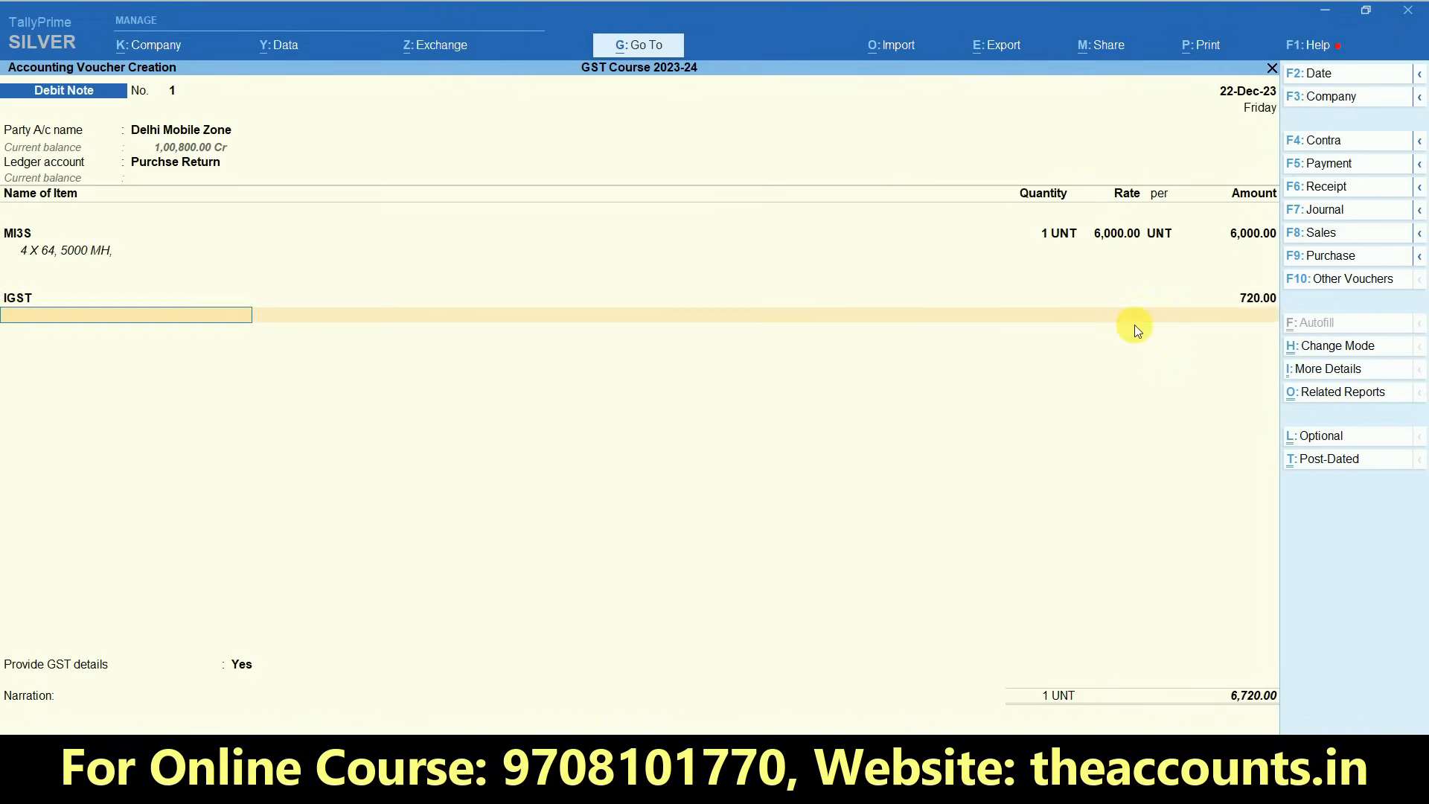
# - Provide GST details for the debit note: reason 01-Sales Return, supplier's note number 1, dated 22-12
pyautogui.press('n')
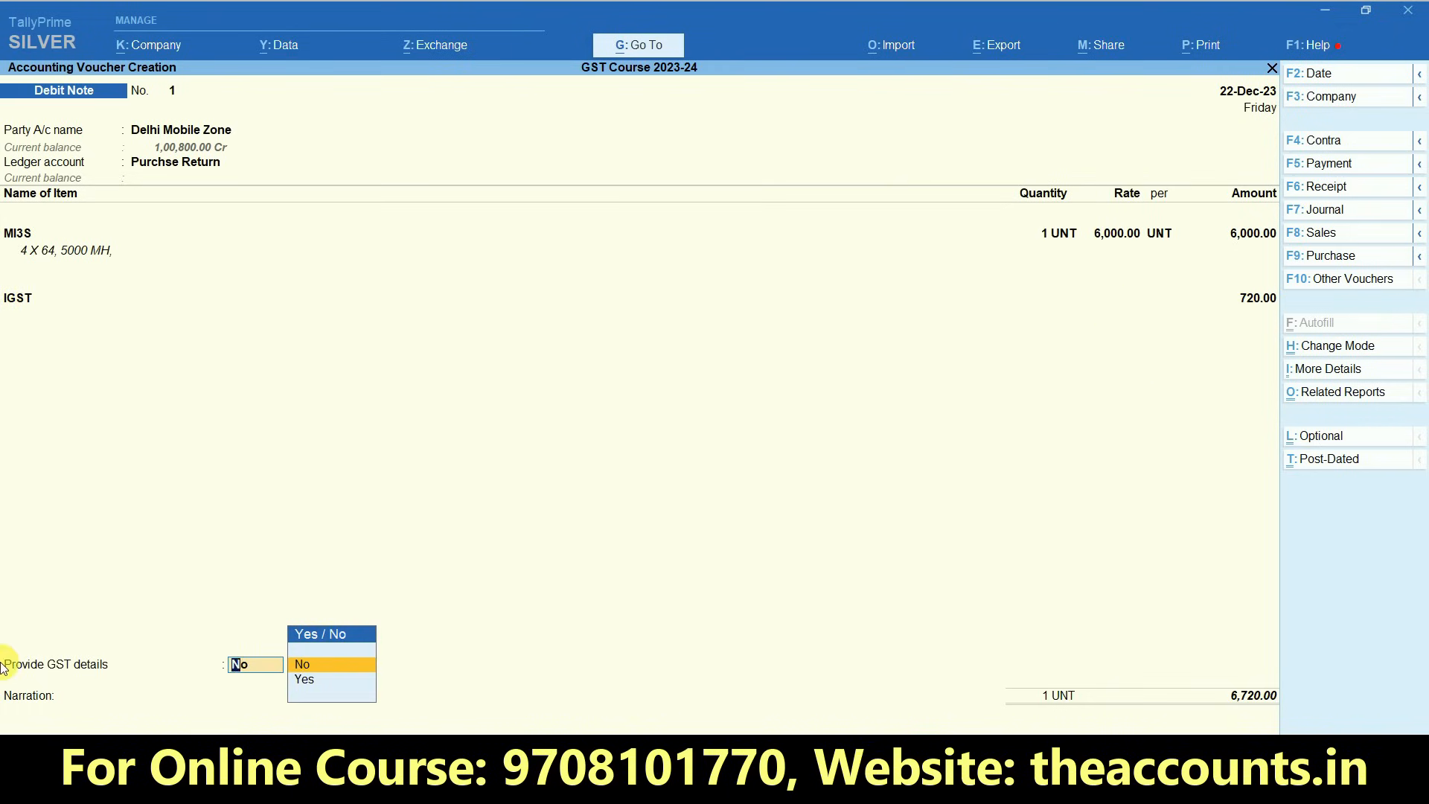
pyautogui.press('y')
pyautogui.press('Return')
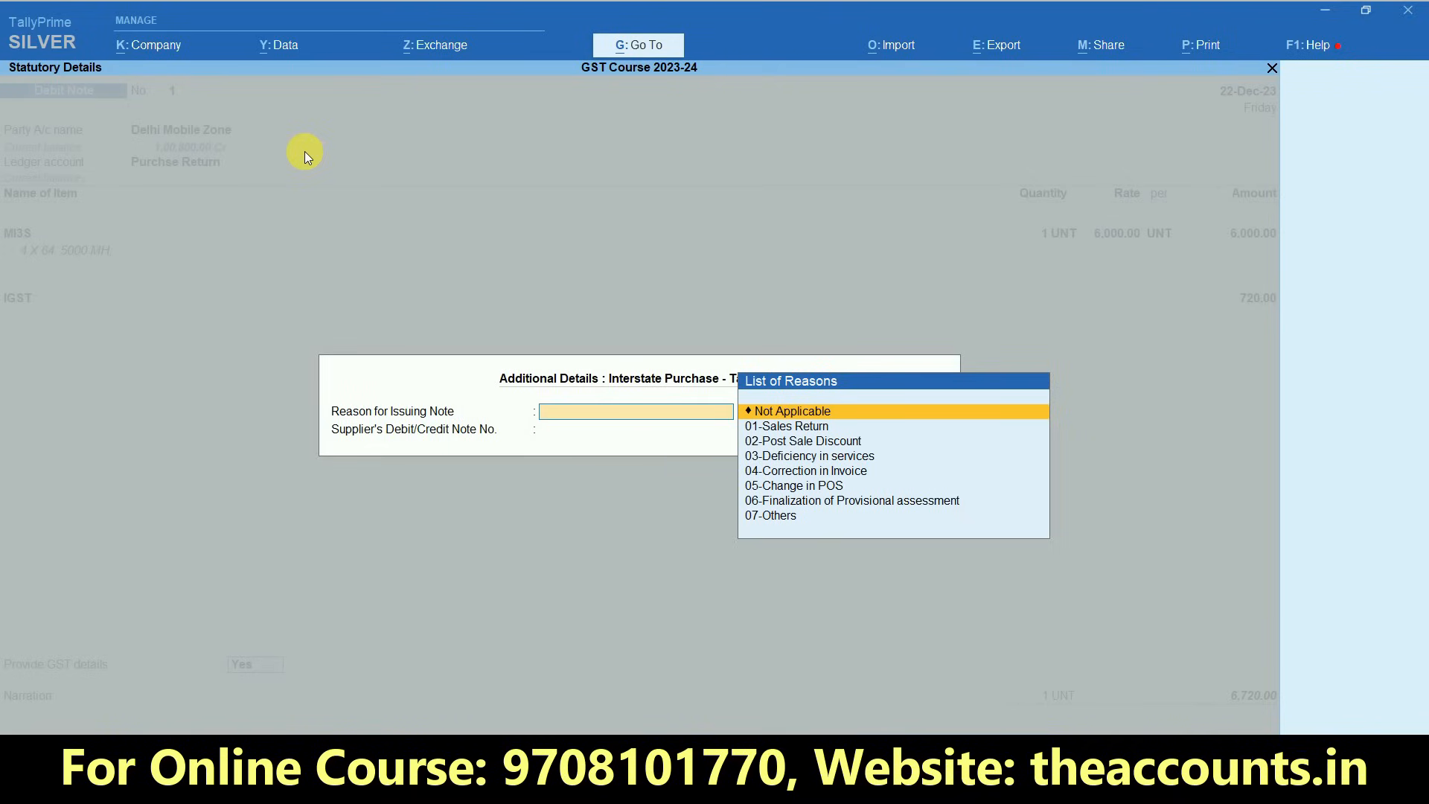
pyautogui.press('Down')
pyautogui.press('Return')
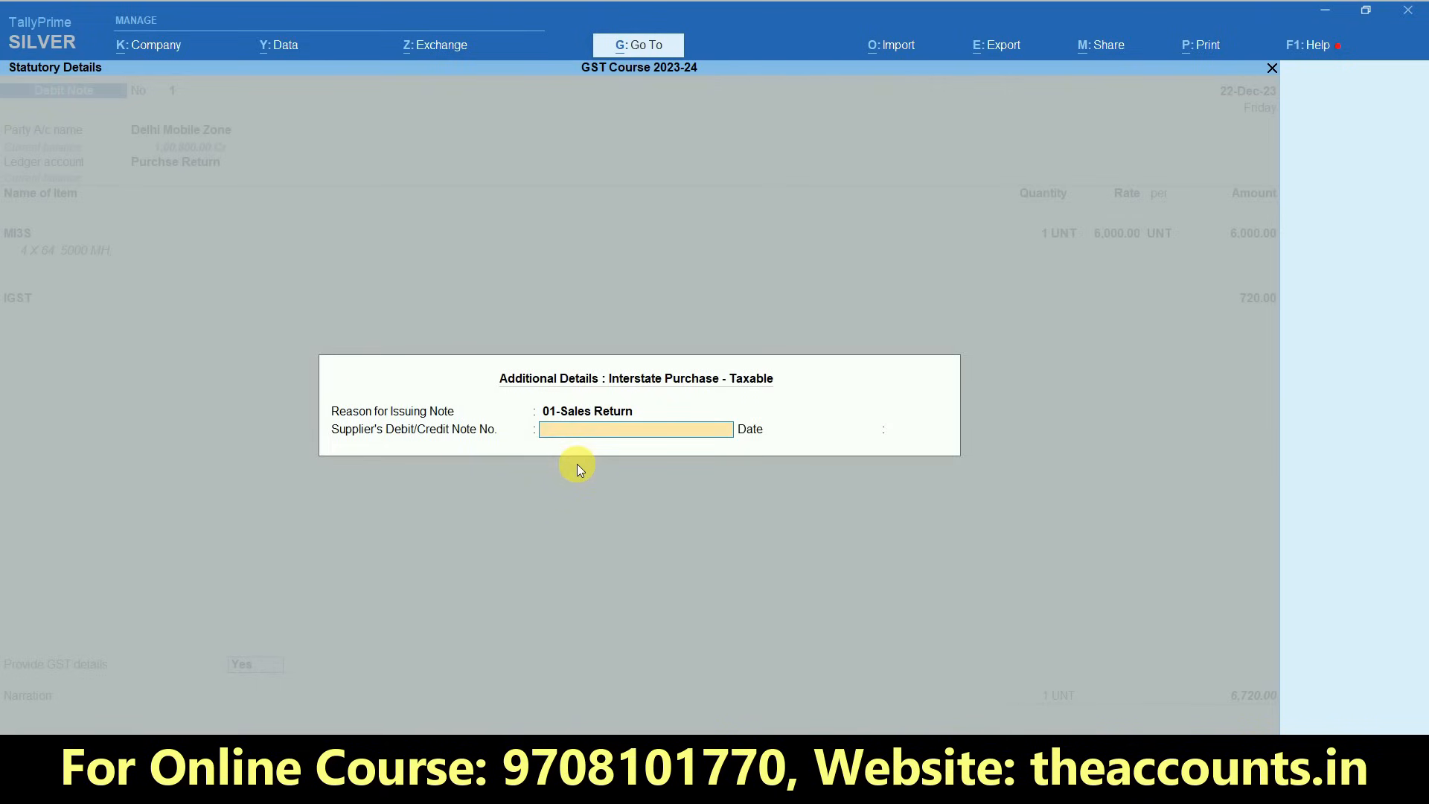
pyautogui.press('Return')
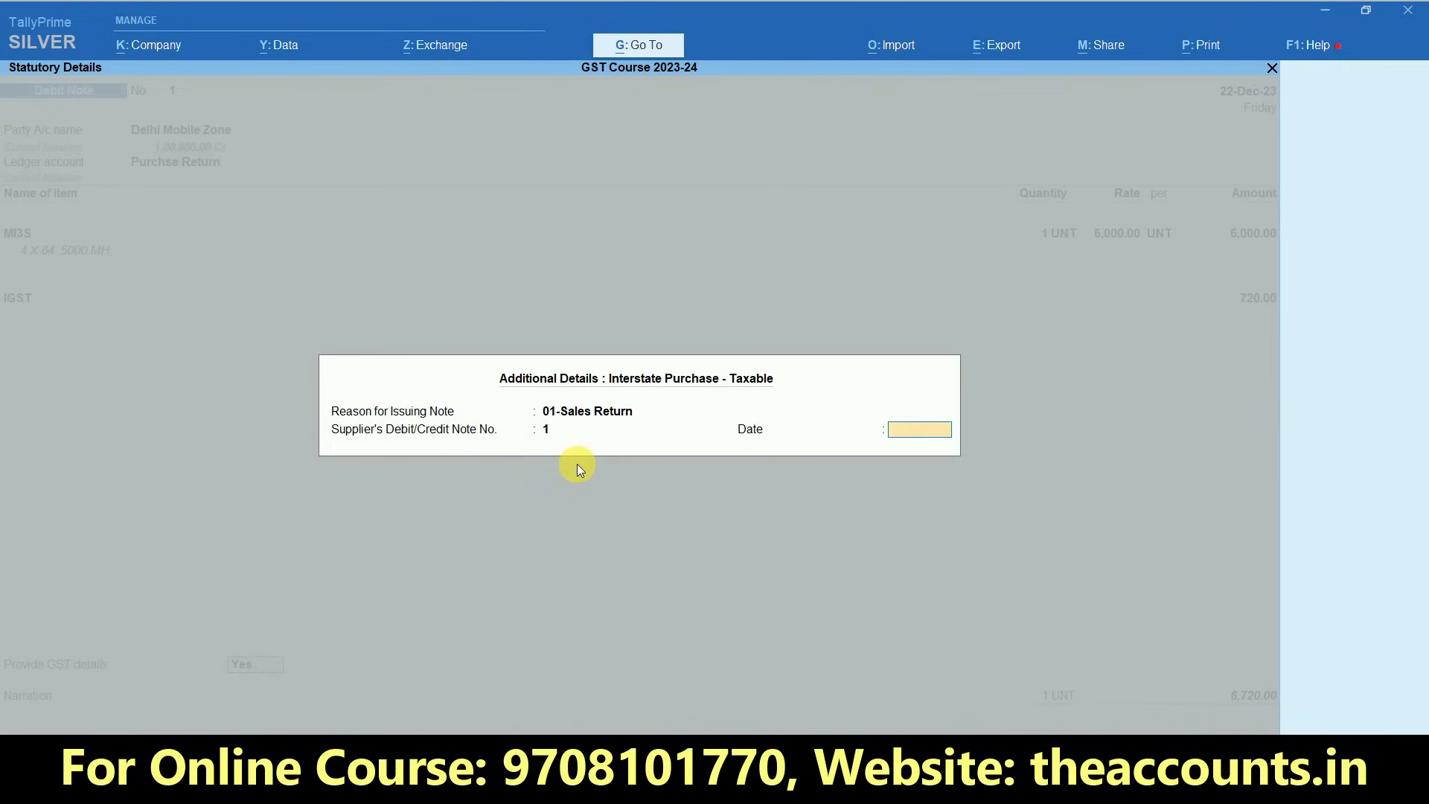
pyautogui.write('22-12')
pyautogui.press('Return')
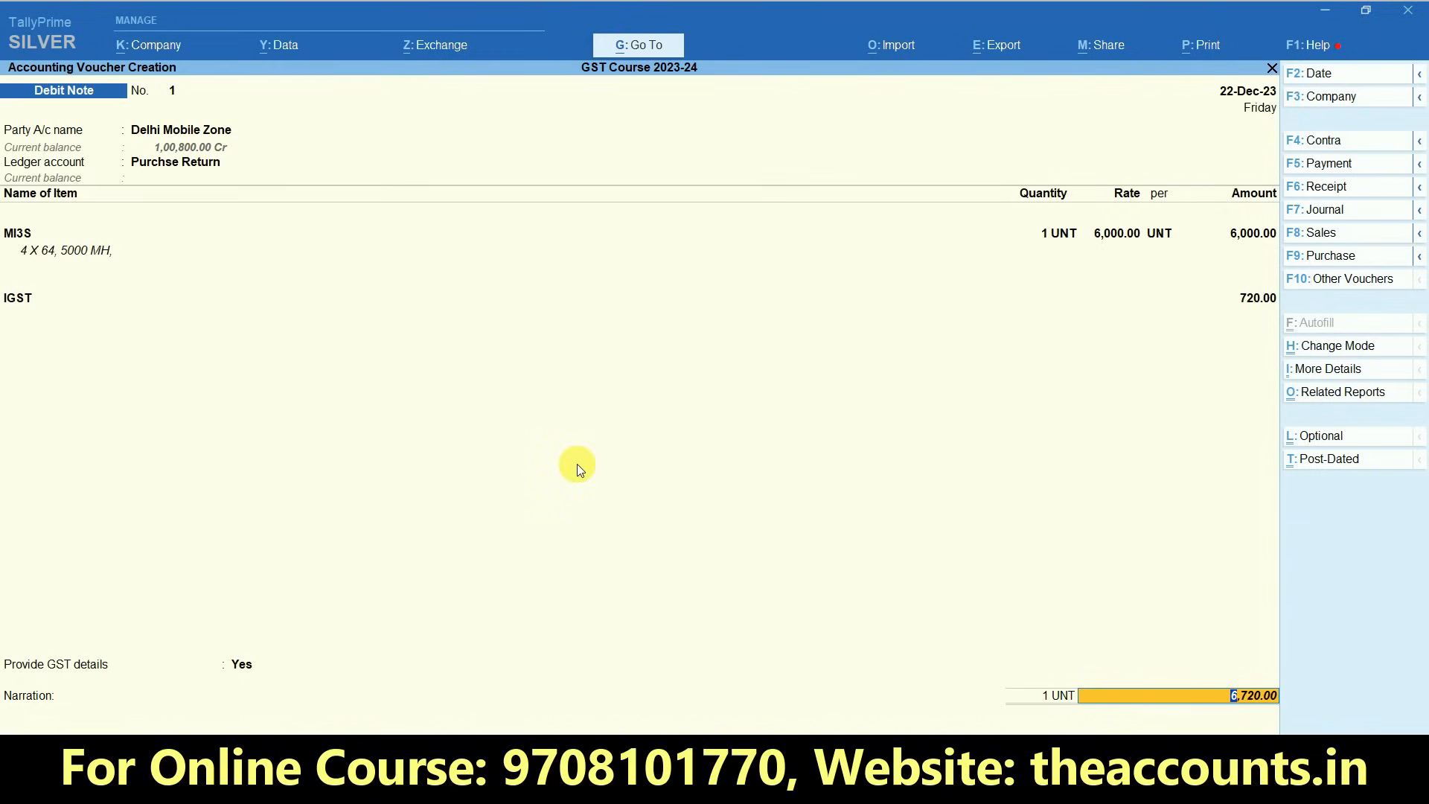
# - Adjust the debit note by Agst Ref against pending bill 2510 and save the voucher
pyautogui.press('Return')
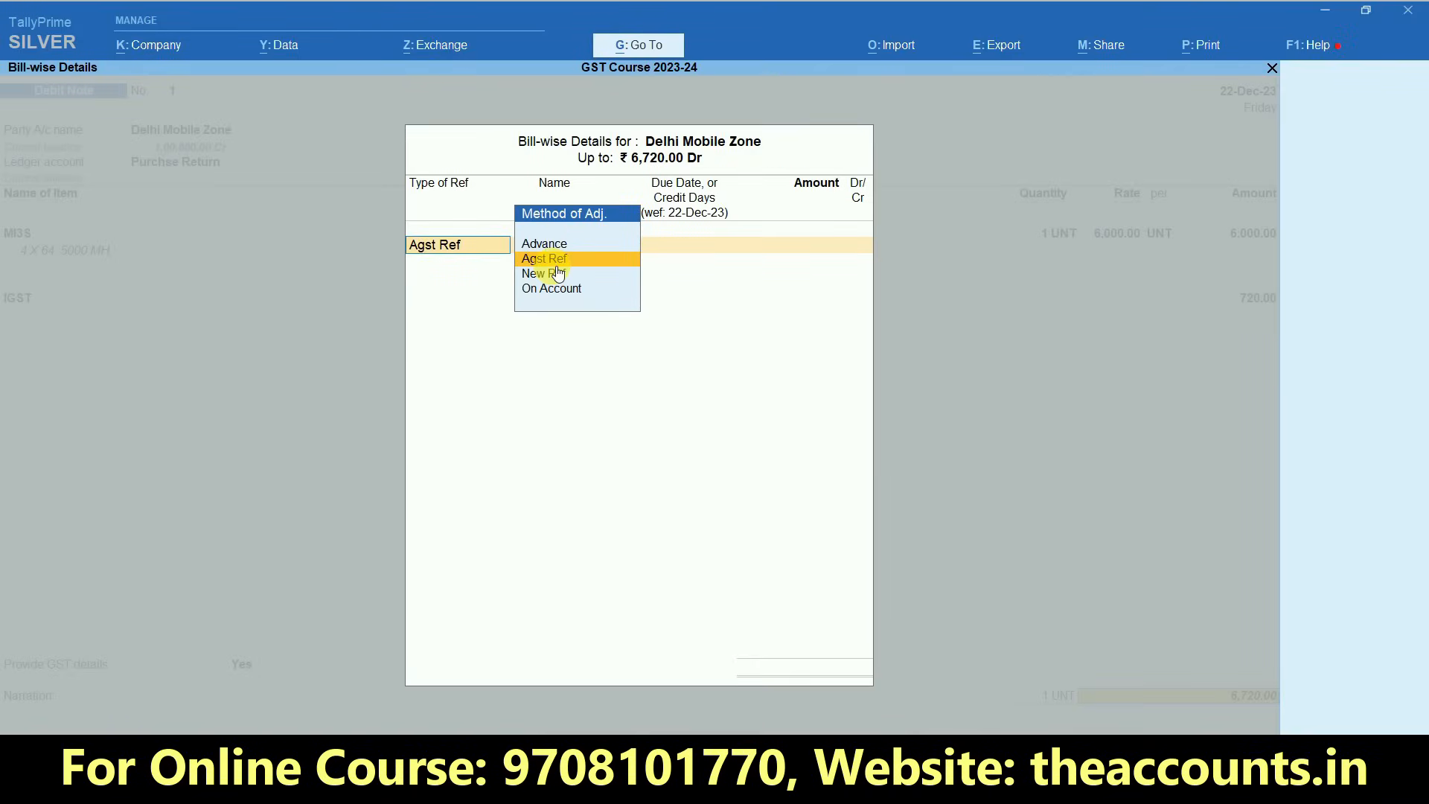
pyautogui.press('Return')
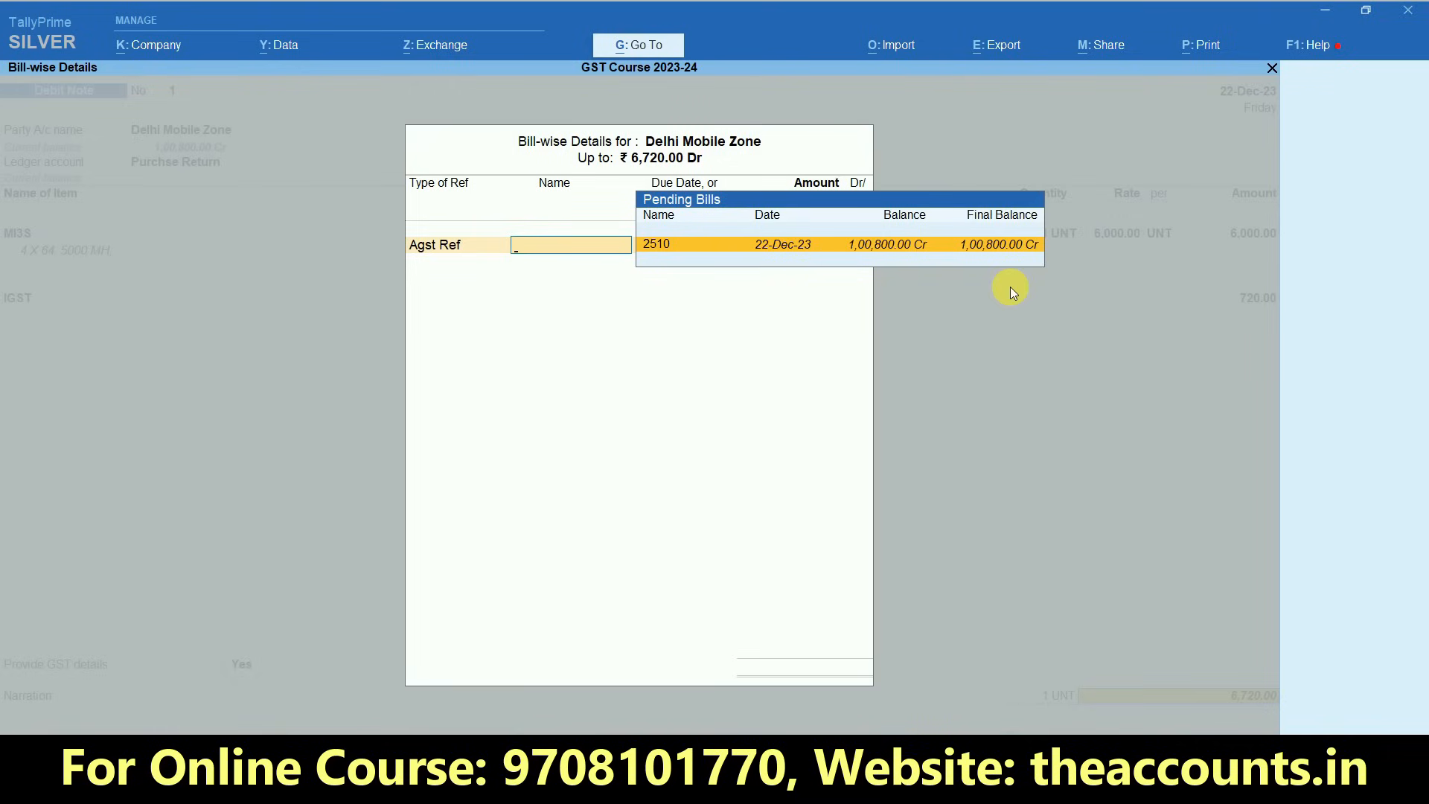
pyautogui.press('Return')
pyautogui.press('Return')
pyautogui.press('Return')
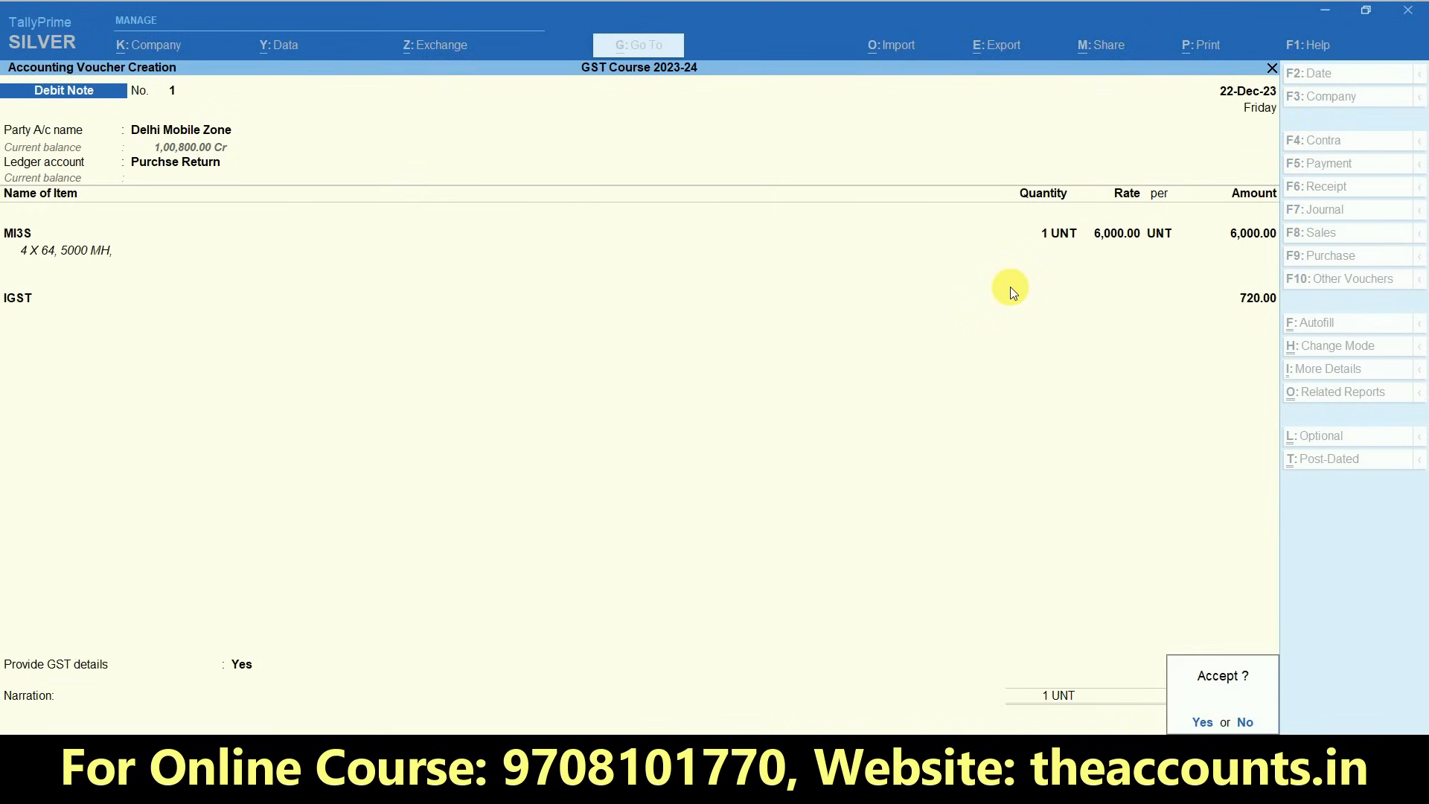
pyautogui.press('Return')
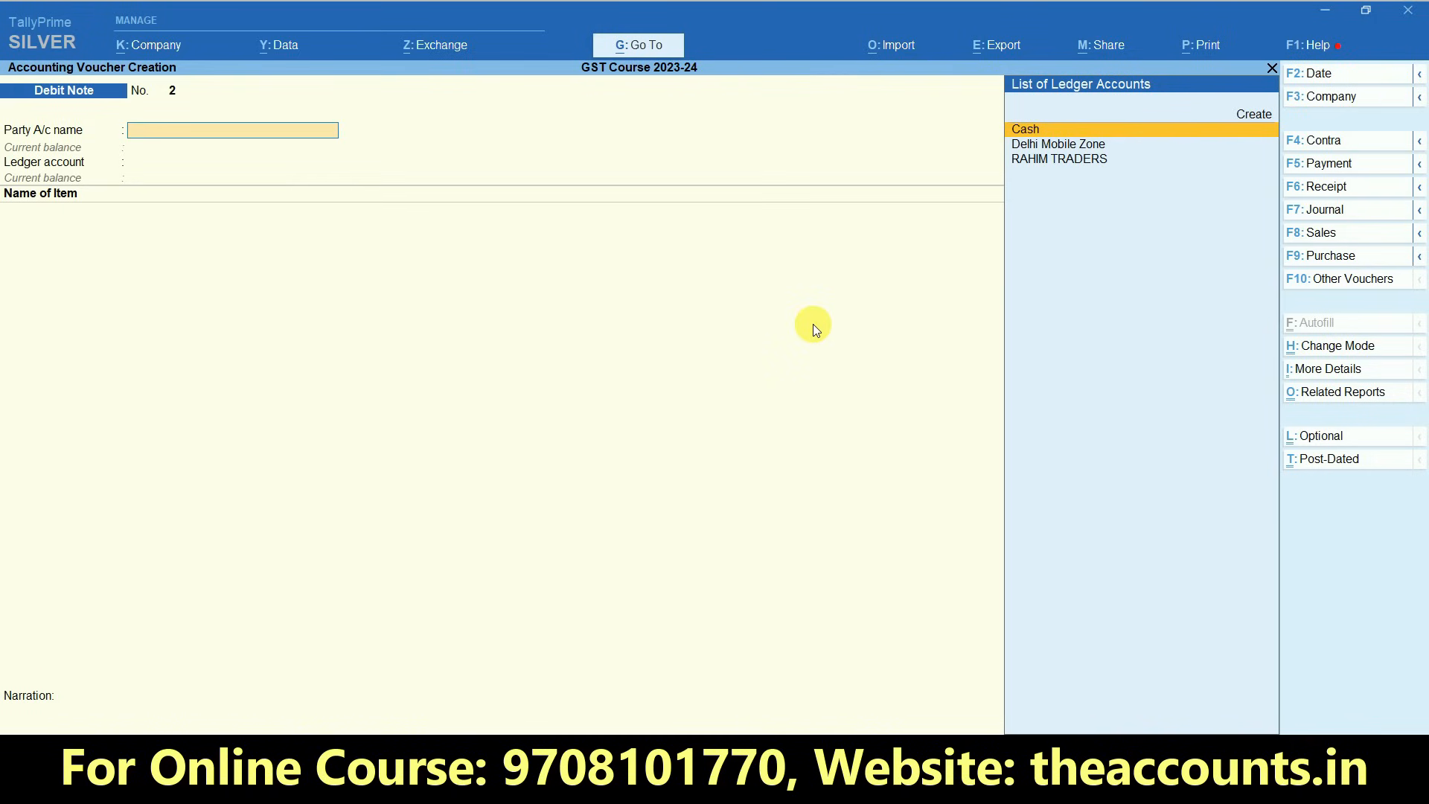
# - Reopen the last saved debit note, examine its full print preview up close, and return to the Gateway of Tally
pyautogui.press('pageup')
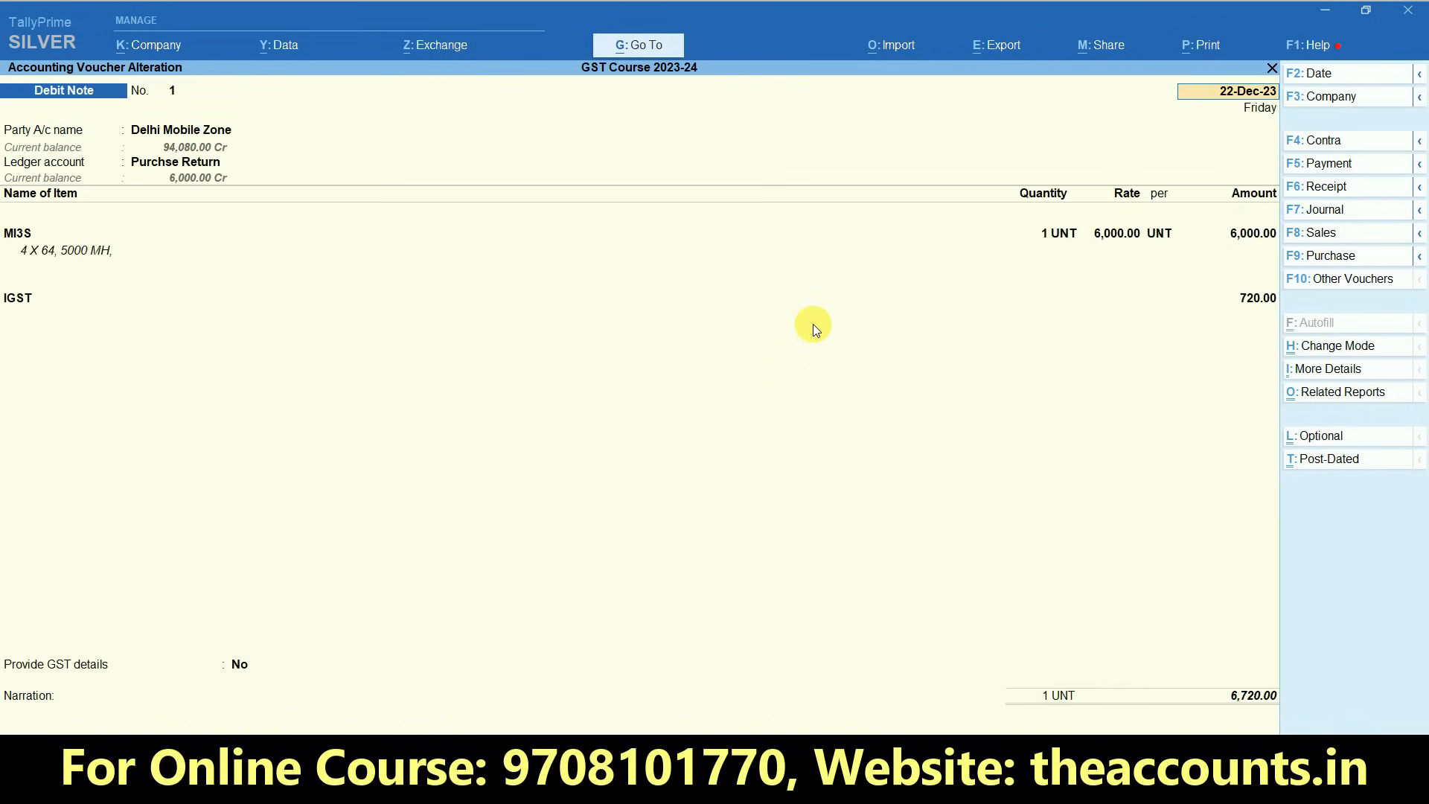
pyautogui.click(1202, 47)
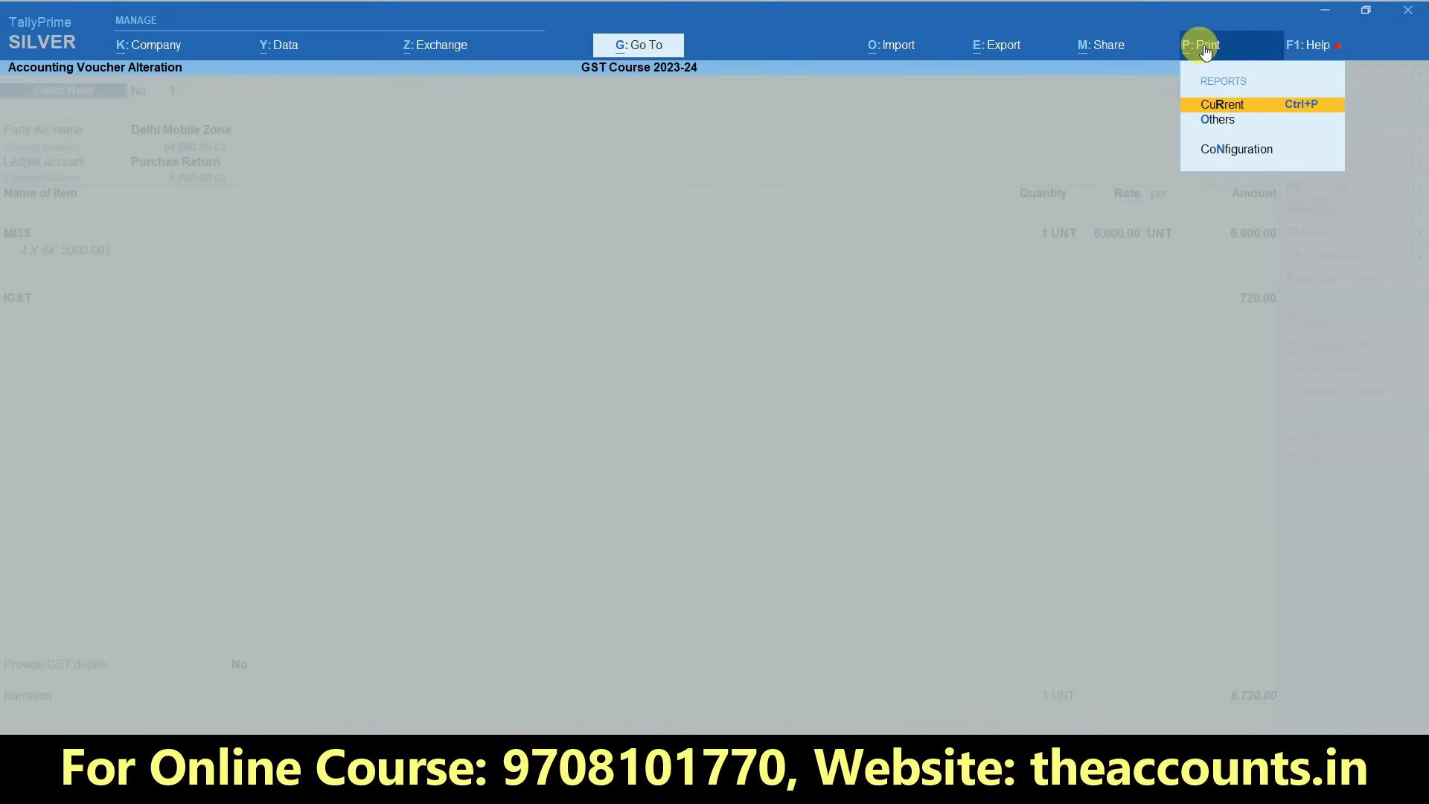
pyautogui.click(1241, 105)
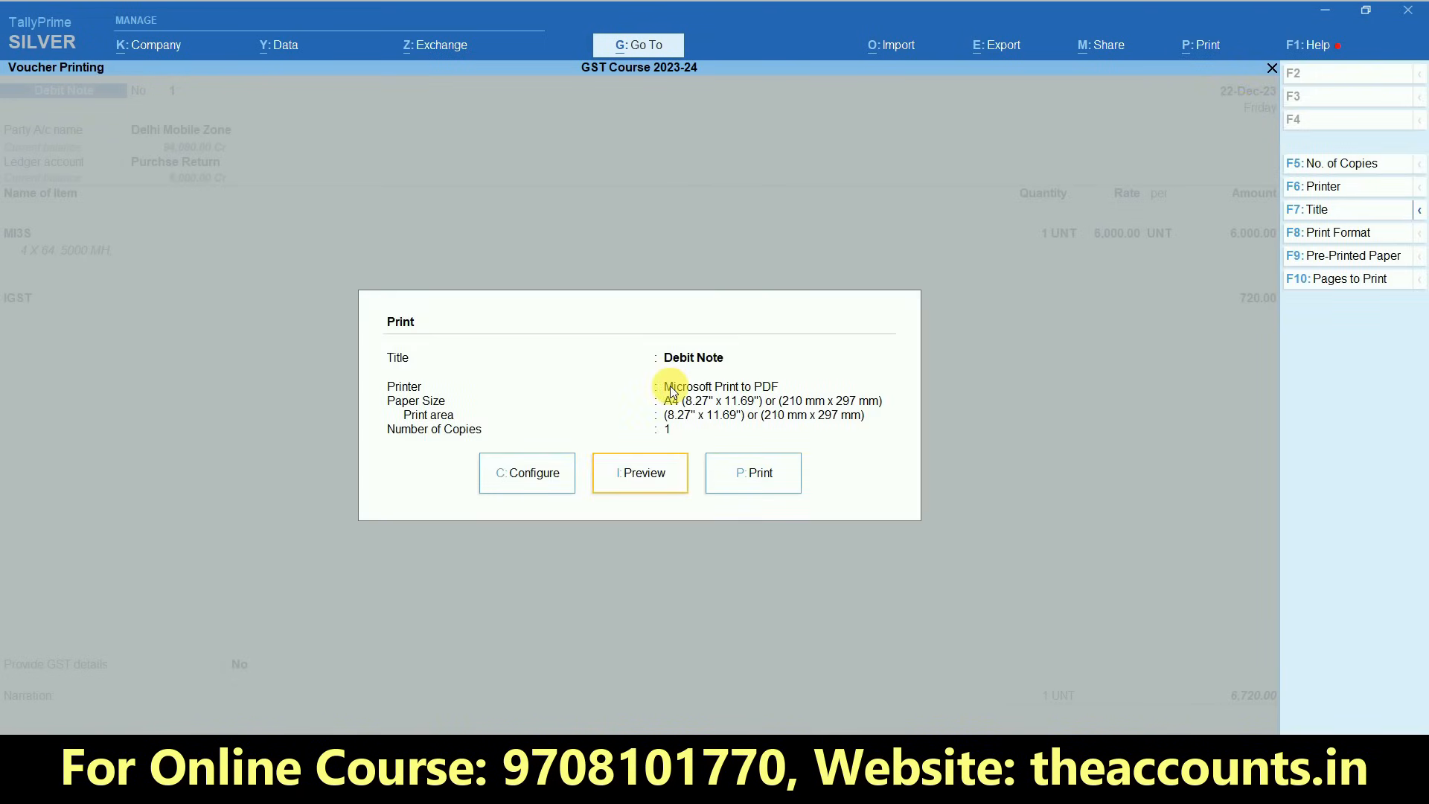
pyautogui.click(638, 476)
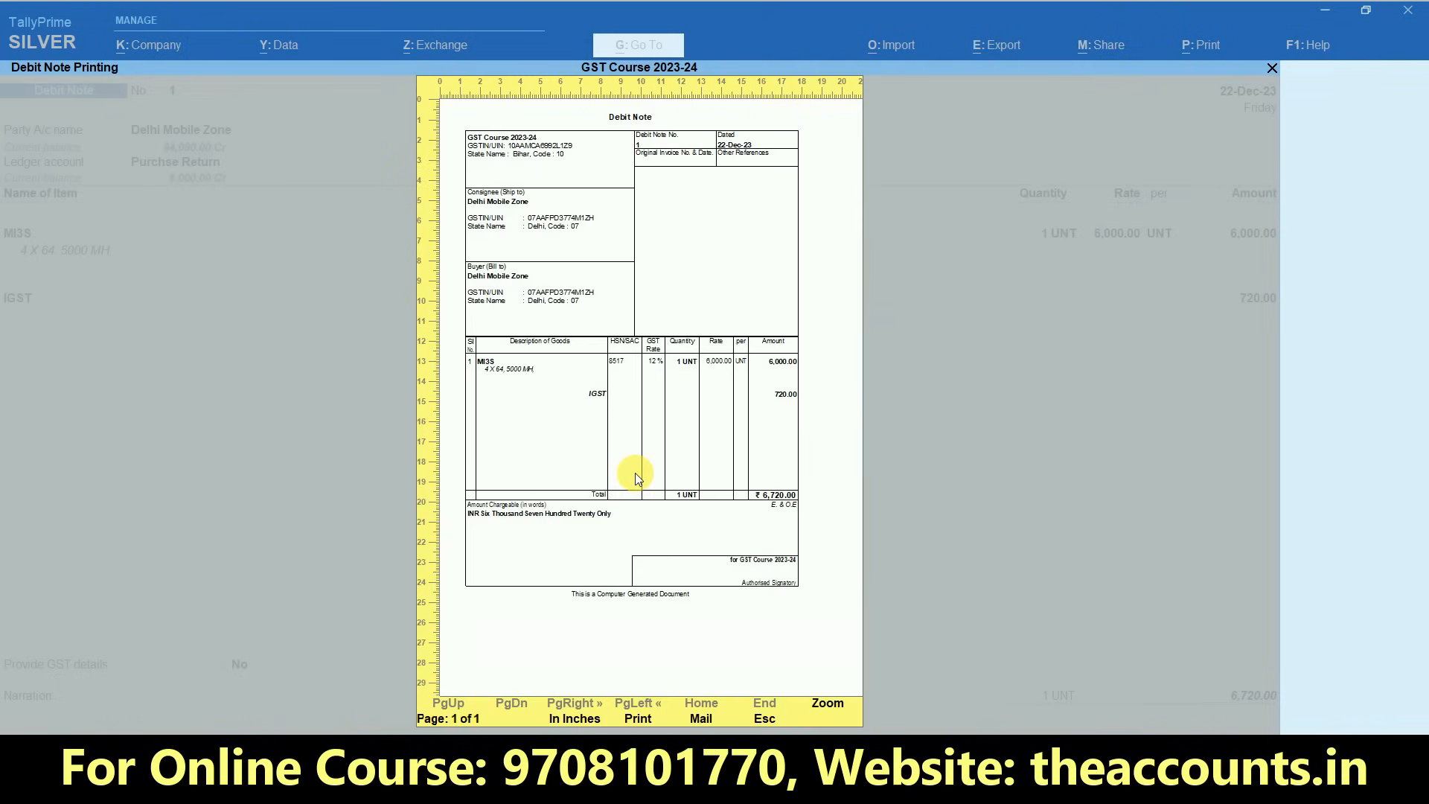
pyautogui.click(826, 707)
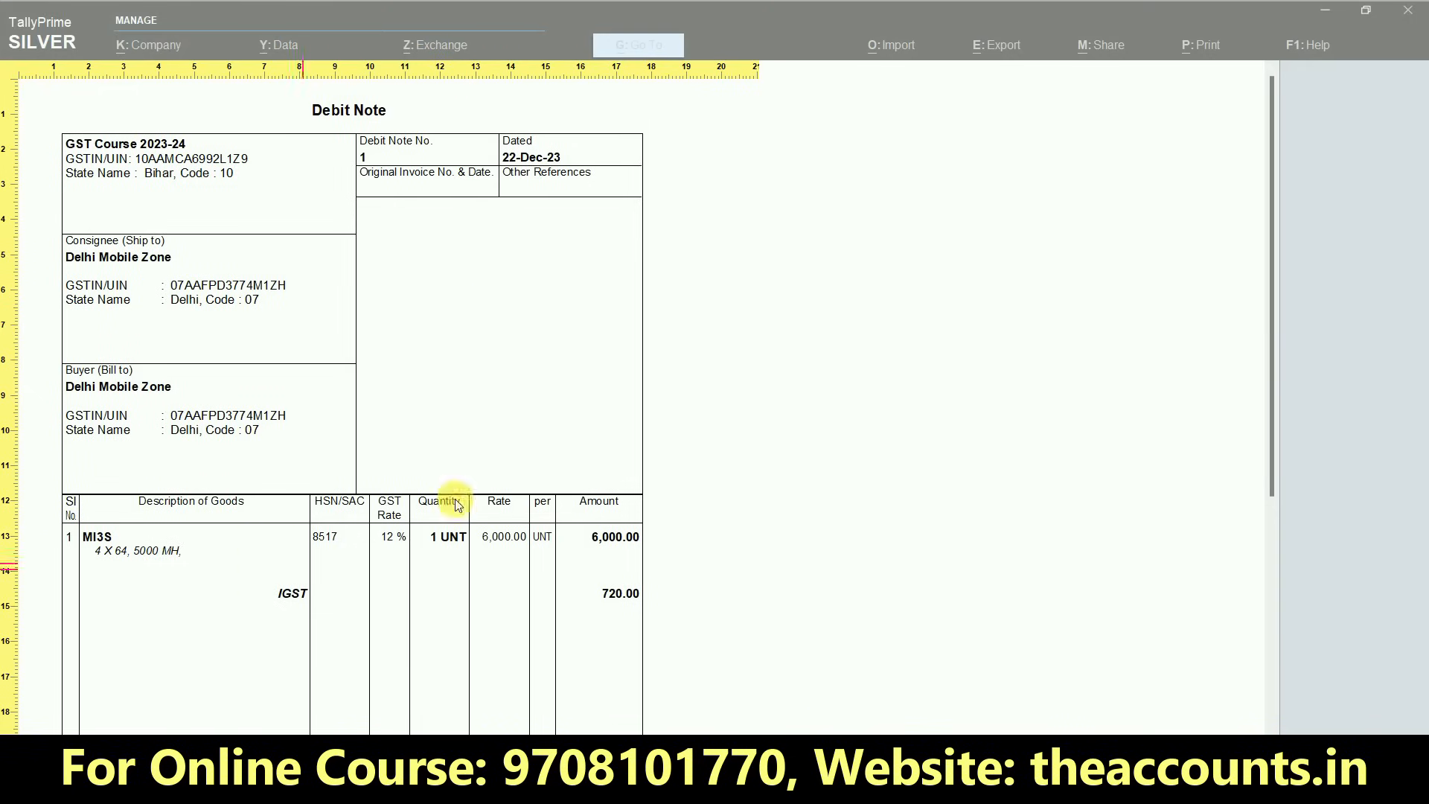
pyautogui.moveTo(1271, 423); pyautogui.dragTo(1278, 594)
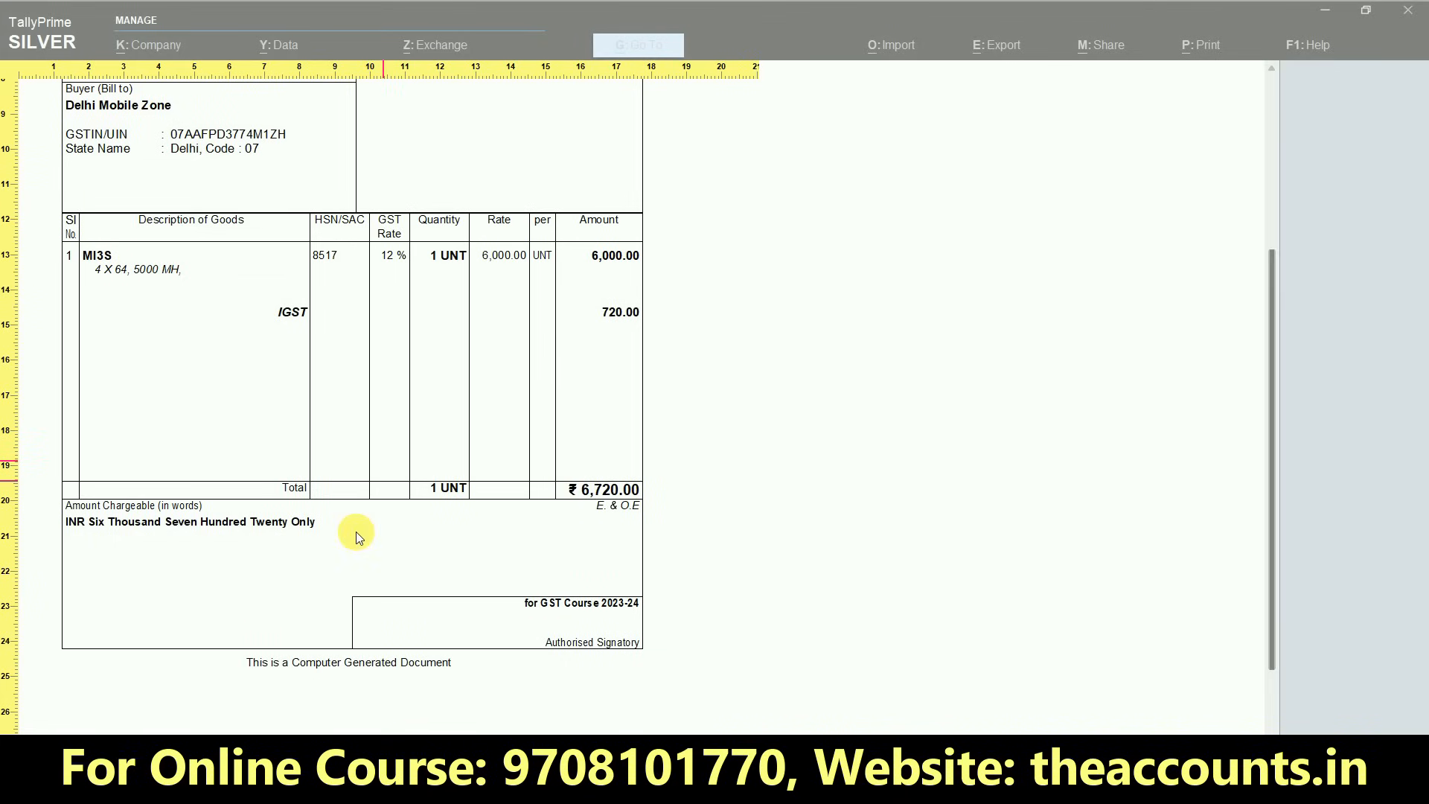
pyautogui.click(636, 532)
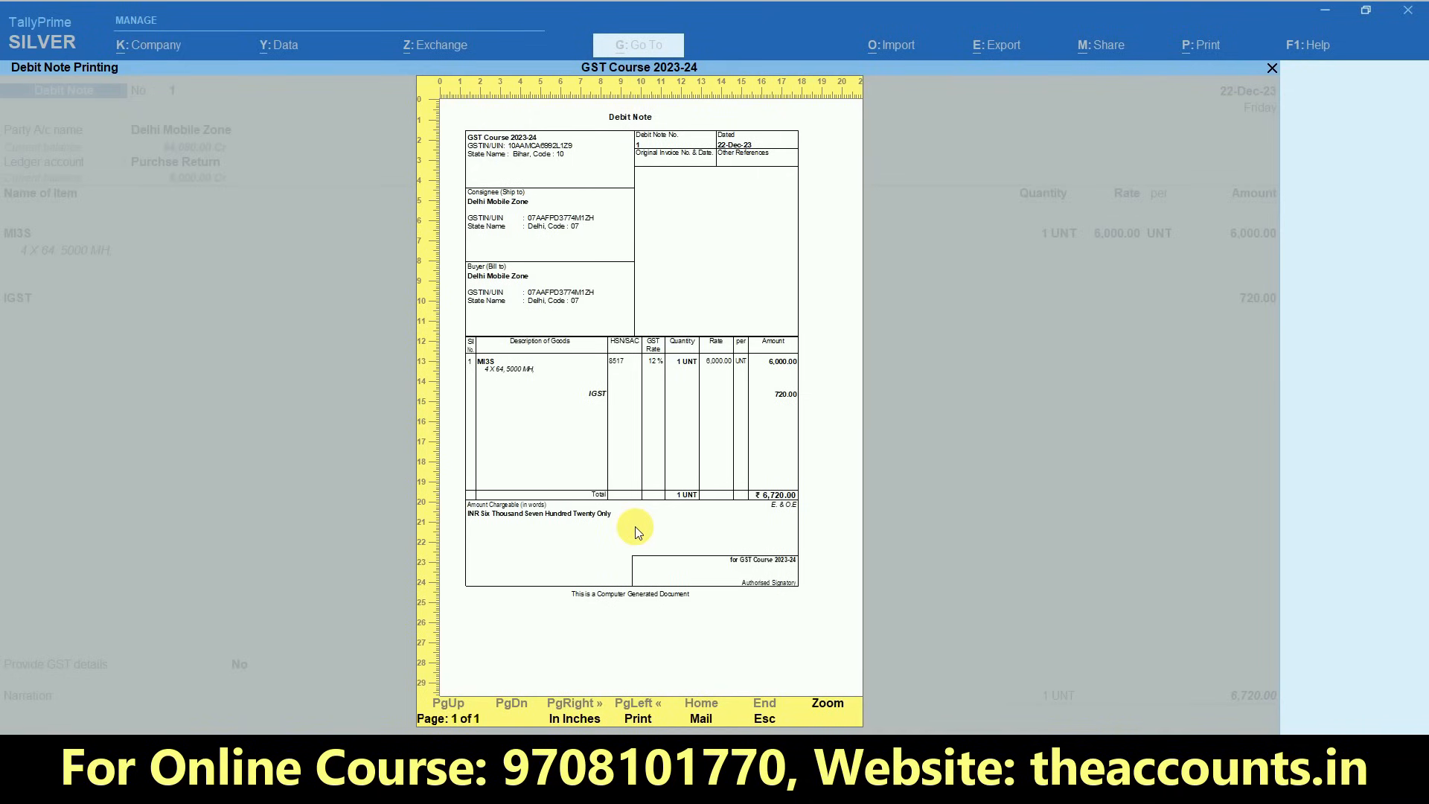
pyautogui.press('Escape')
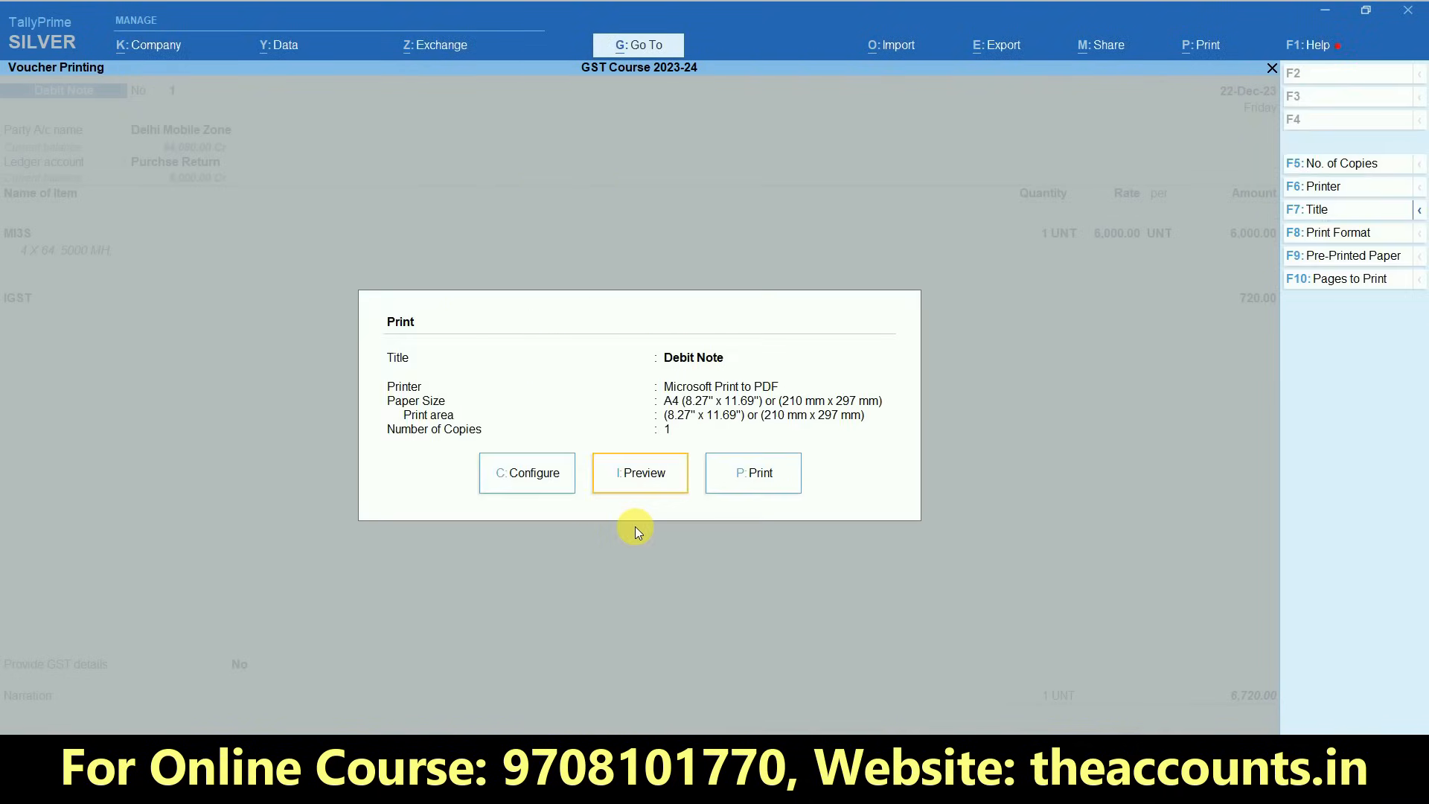
pyautogui.press('Escape')
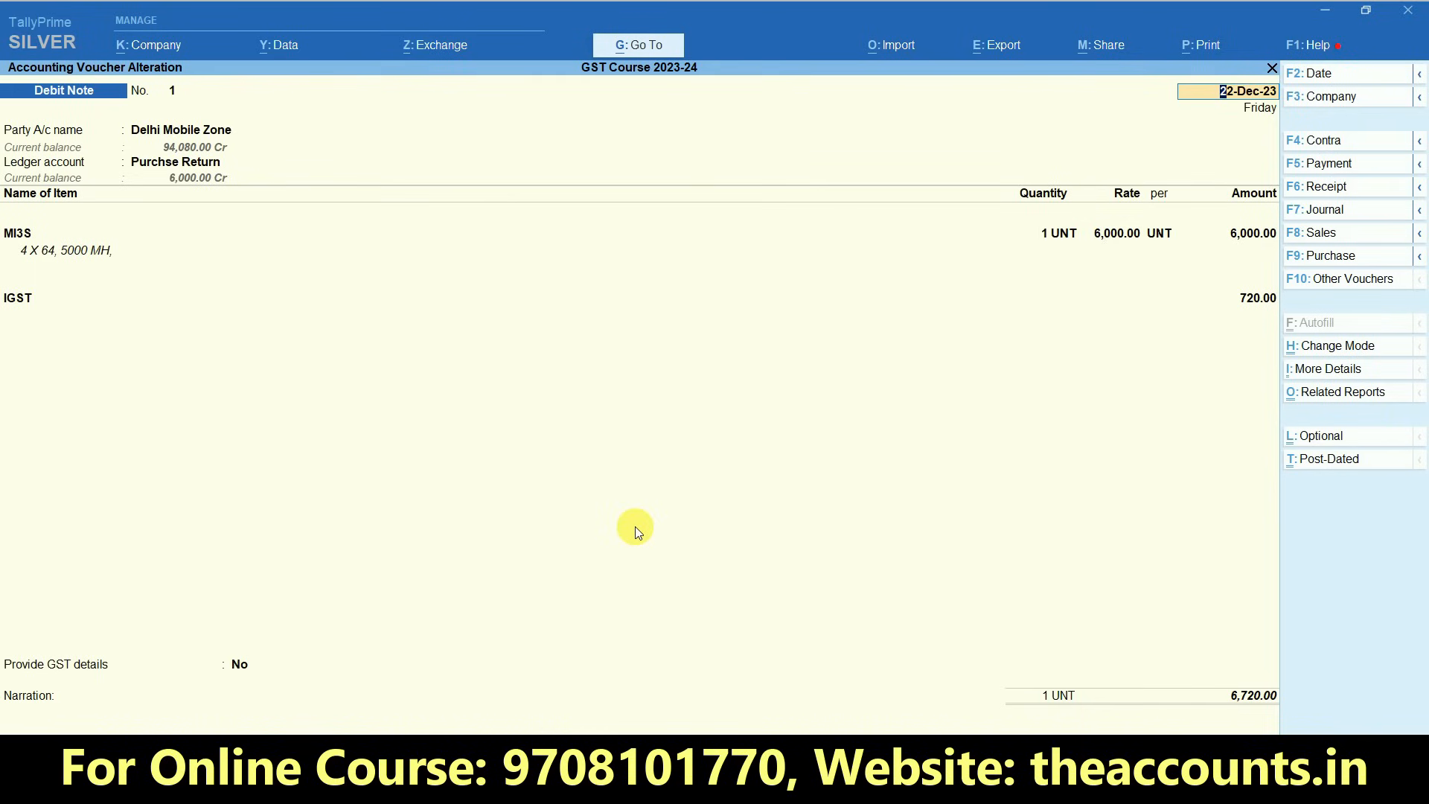
pyautogui.press('BackSpace')
pyautogui.press('Escape')
pyautogui.press('Return')
pyautogui.press('Escape')
pyautogui.press('Escape')
pyautogui.press('Escape')
pyautogui.press('Escape')
pyautogui.press('Escape')
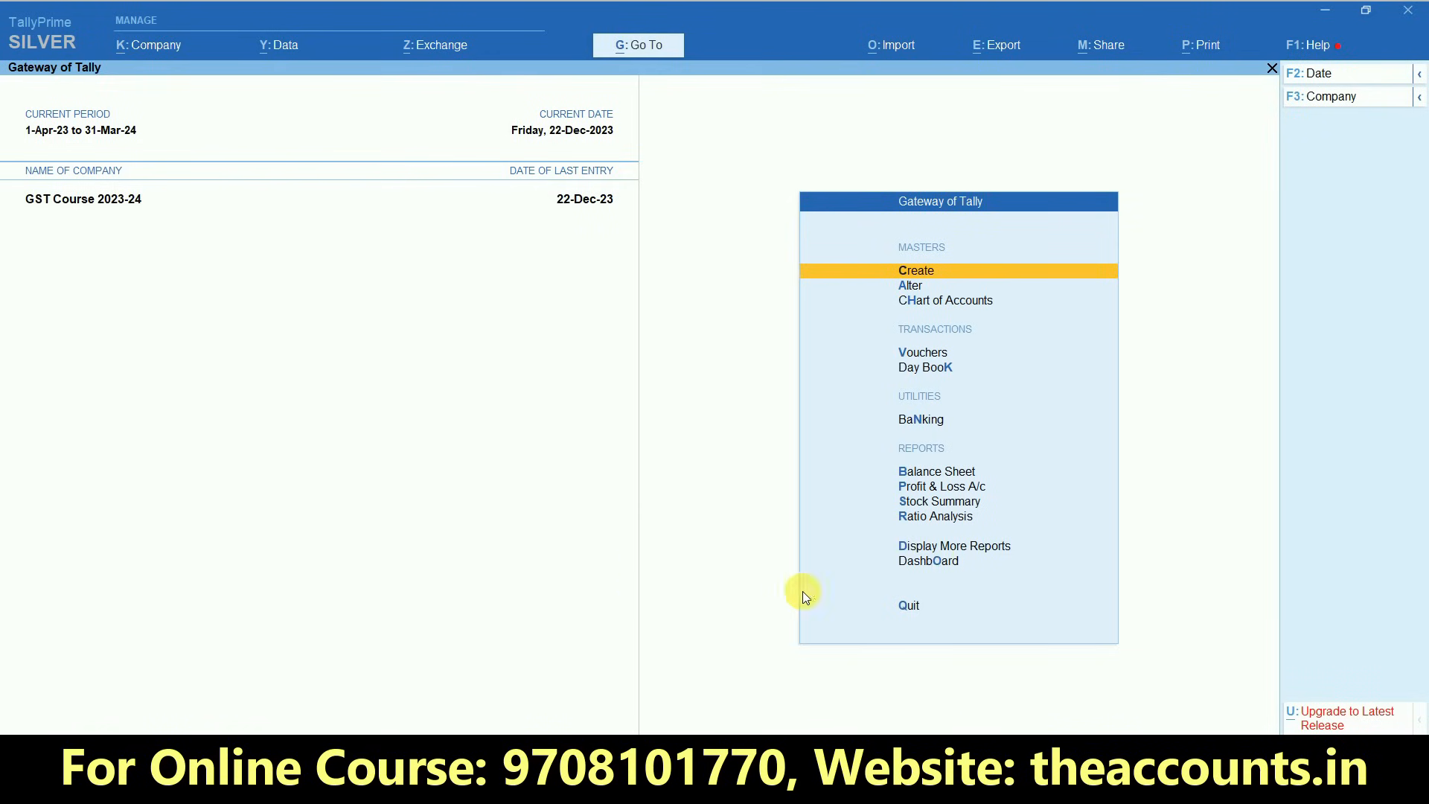
# - Open the GSTR-3B report for the period 1-12-2023 to 31-12-2023
pyautogui.click(962, 551)
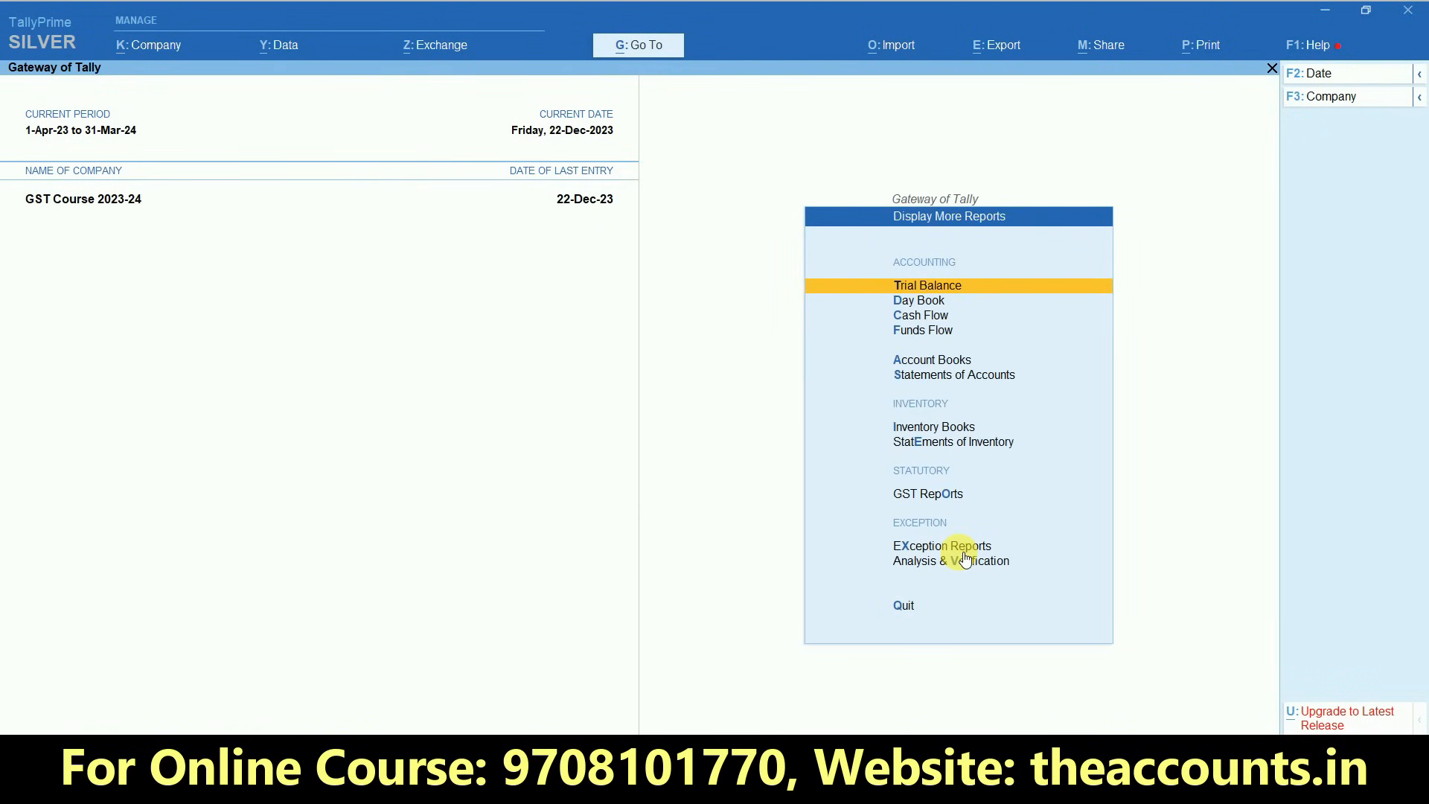
pyautogui.click(945, 495)
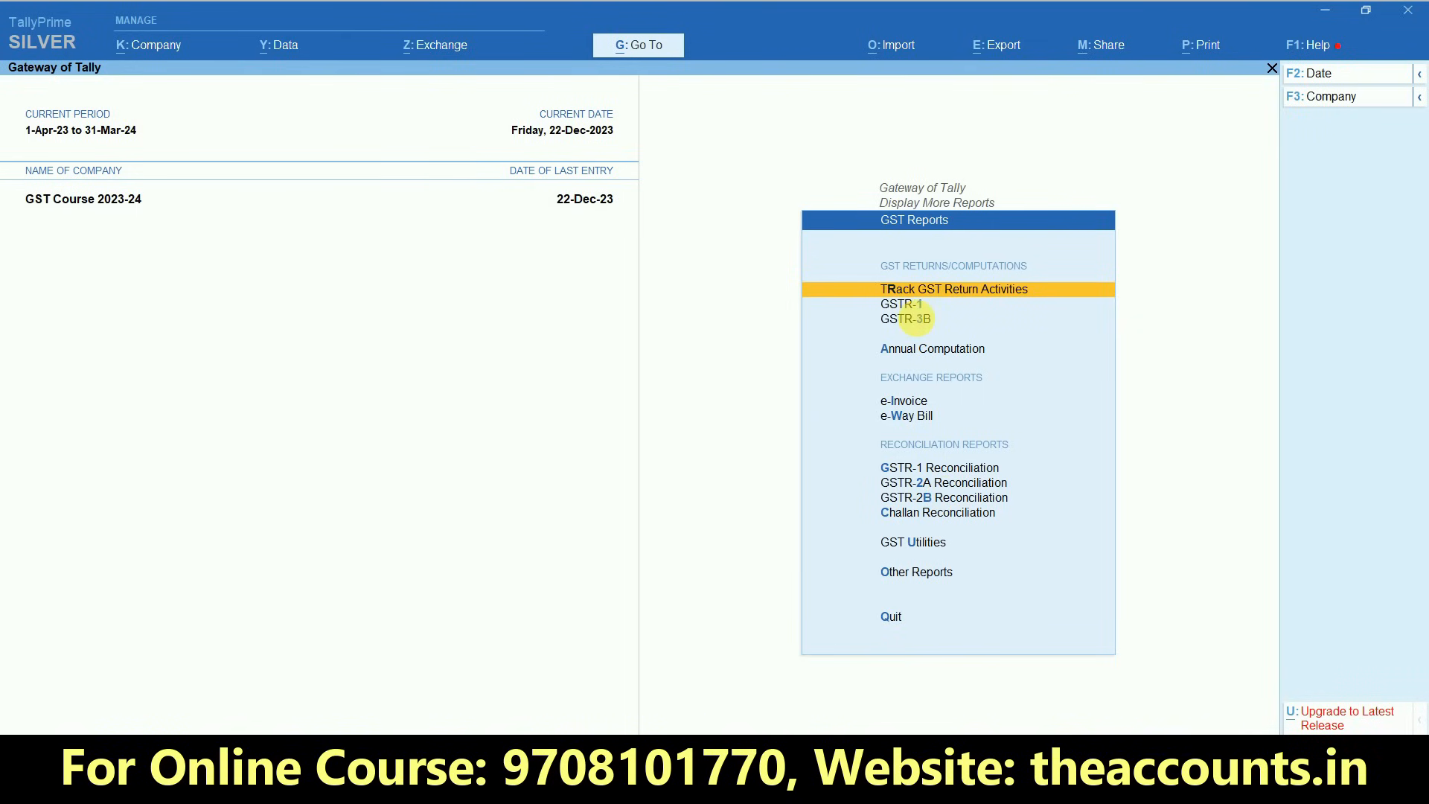
pyautogui.click(917, 320)
pyautogui.press('F2')
pyautogui.write('1.12')
pyautogui.press('Return')
pyautogui.write('31.12')
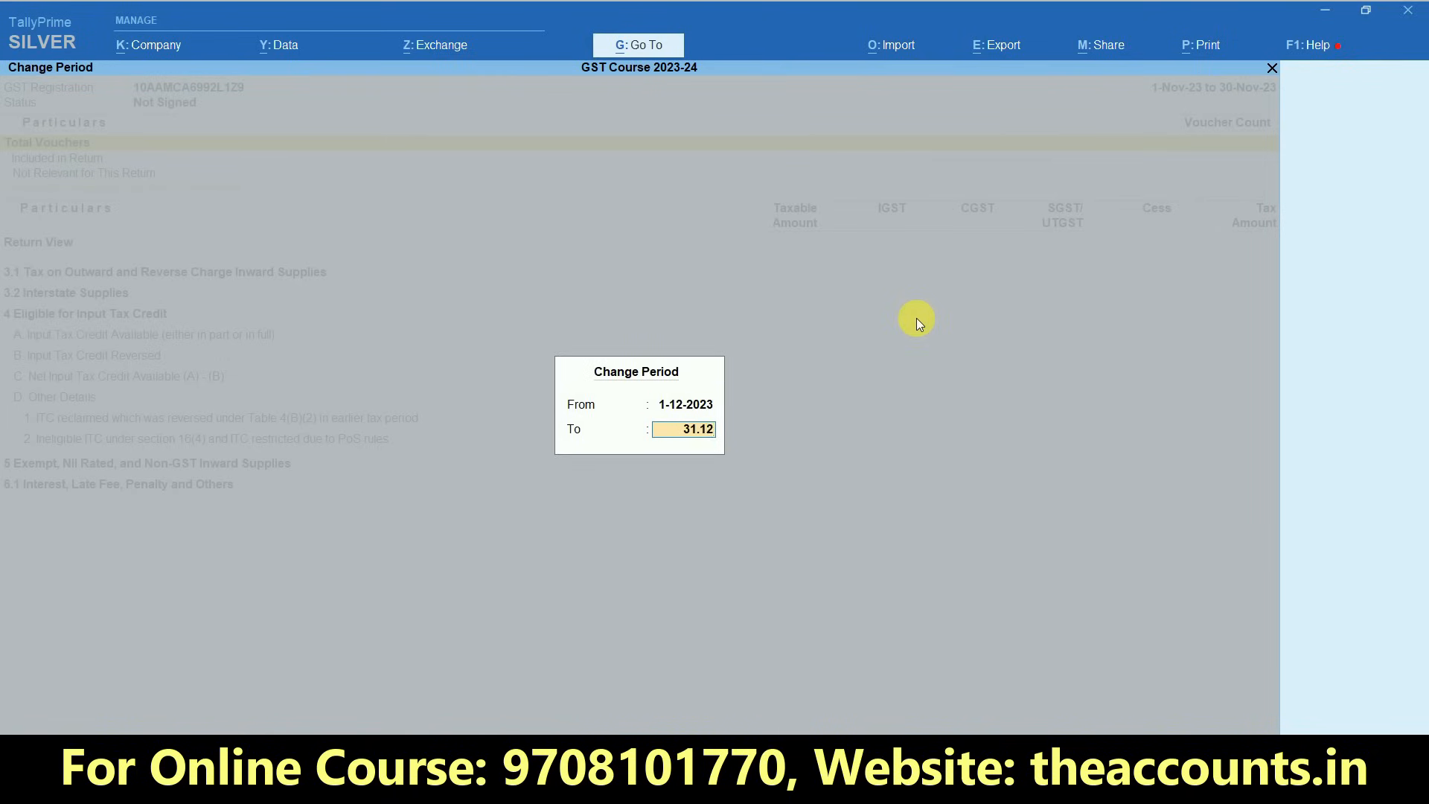
pyautogui.press('Return')
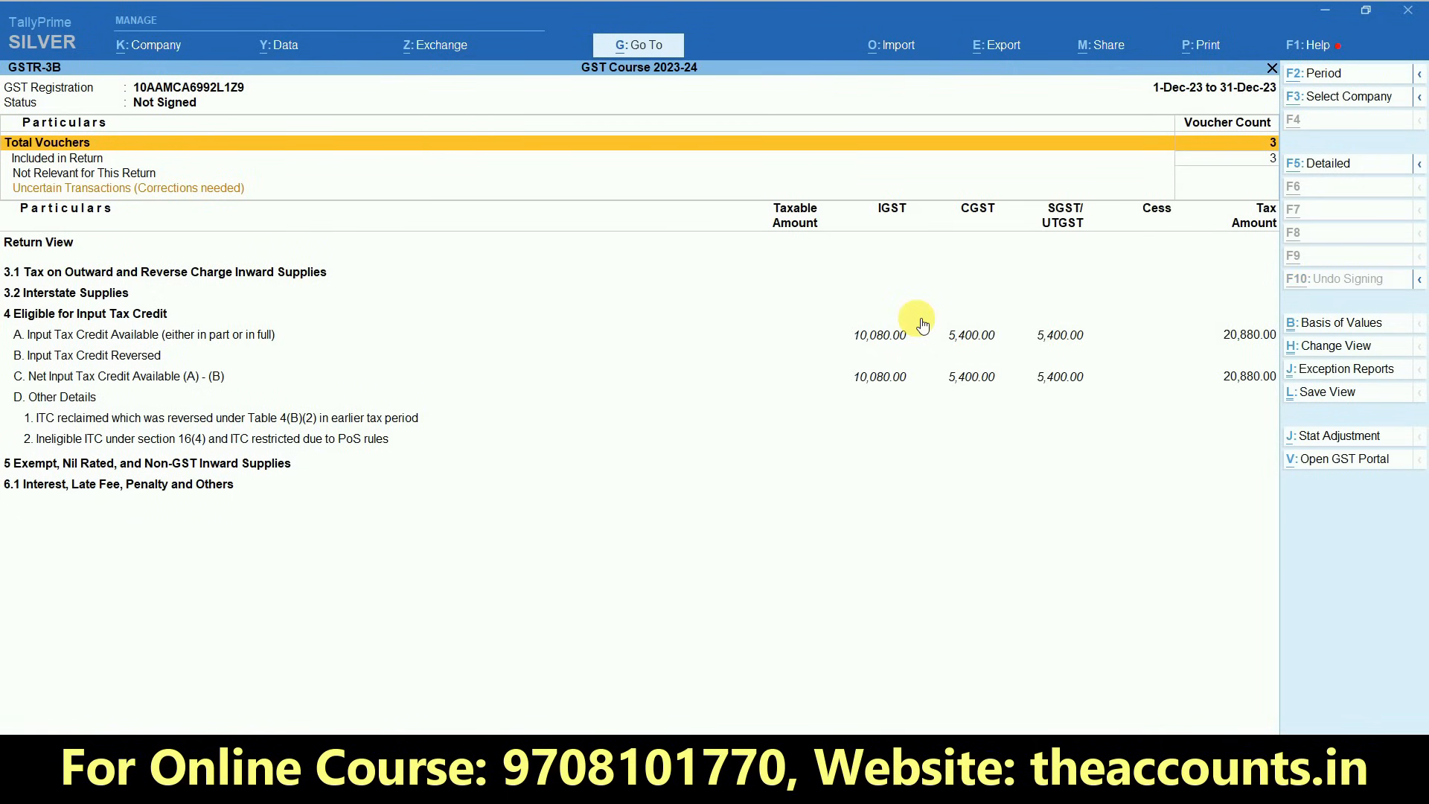
# - Expand GSTR-3B to its detailed view and examine the vouchers behind All other Input Tax Credit
pyautogui.hotkey('alt', 'F5')
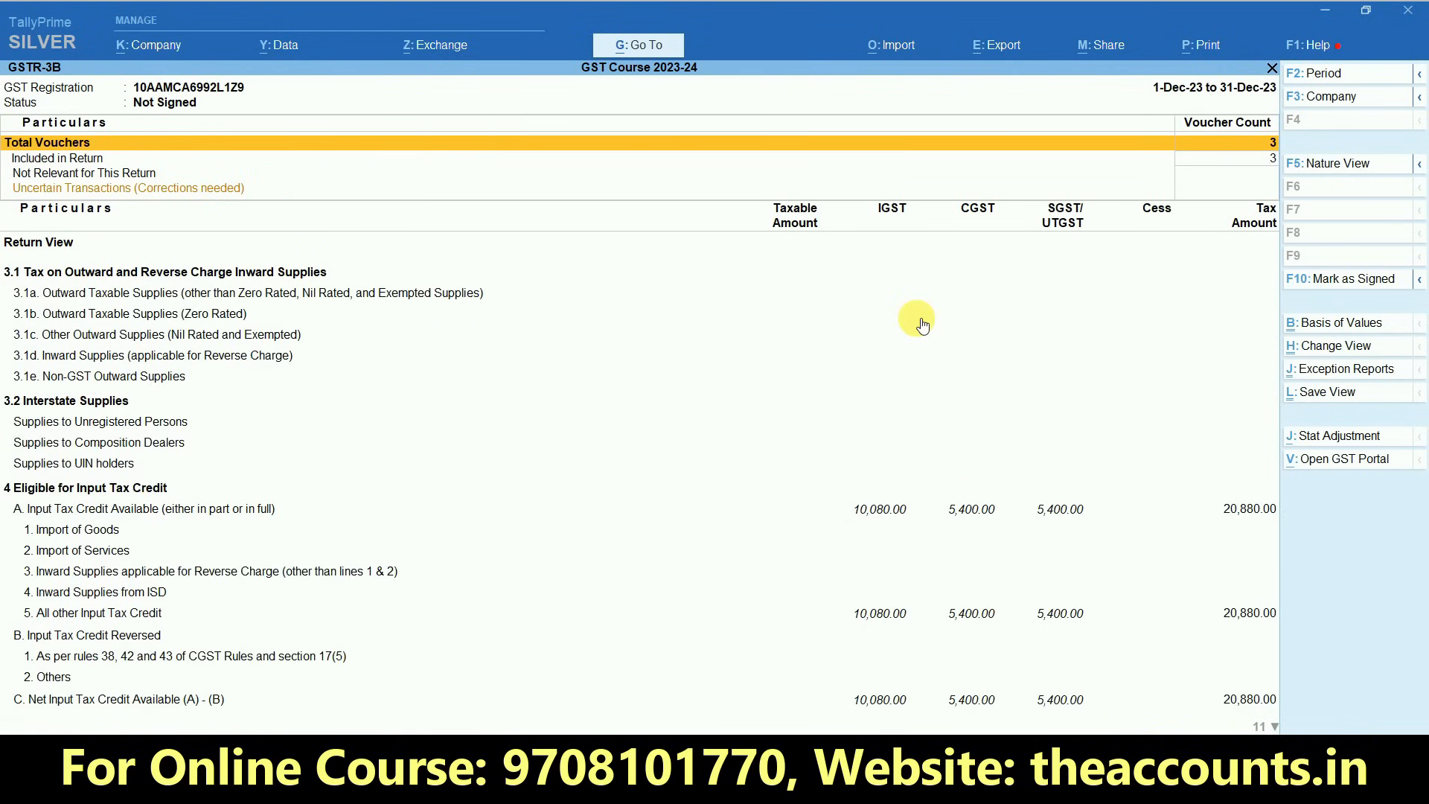
pyautogui.press('Down')
pyautogui.press('Down')
pyautogui.press('Down')
pyautogui.press('Down')
pyautogui.press('Down')
pyautogui.press('Down')
pyautogui.press('Down')
pyautogui.press('Down')
pyautogui.press('Down')
pyautogui.press('Down')
pyautogui.press('Down')
pyautogui.press('Down')
pyautogui.press('Down')
pyautogui.press('Down')
pyautogui.press('Down')
pyautogui.press('Down')
pyautogui.press('Down')
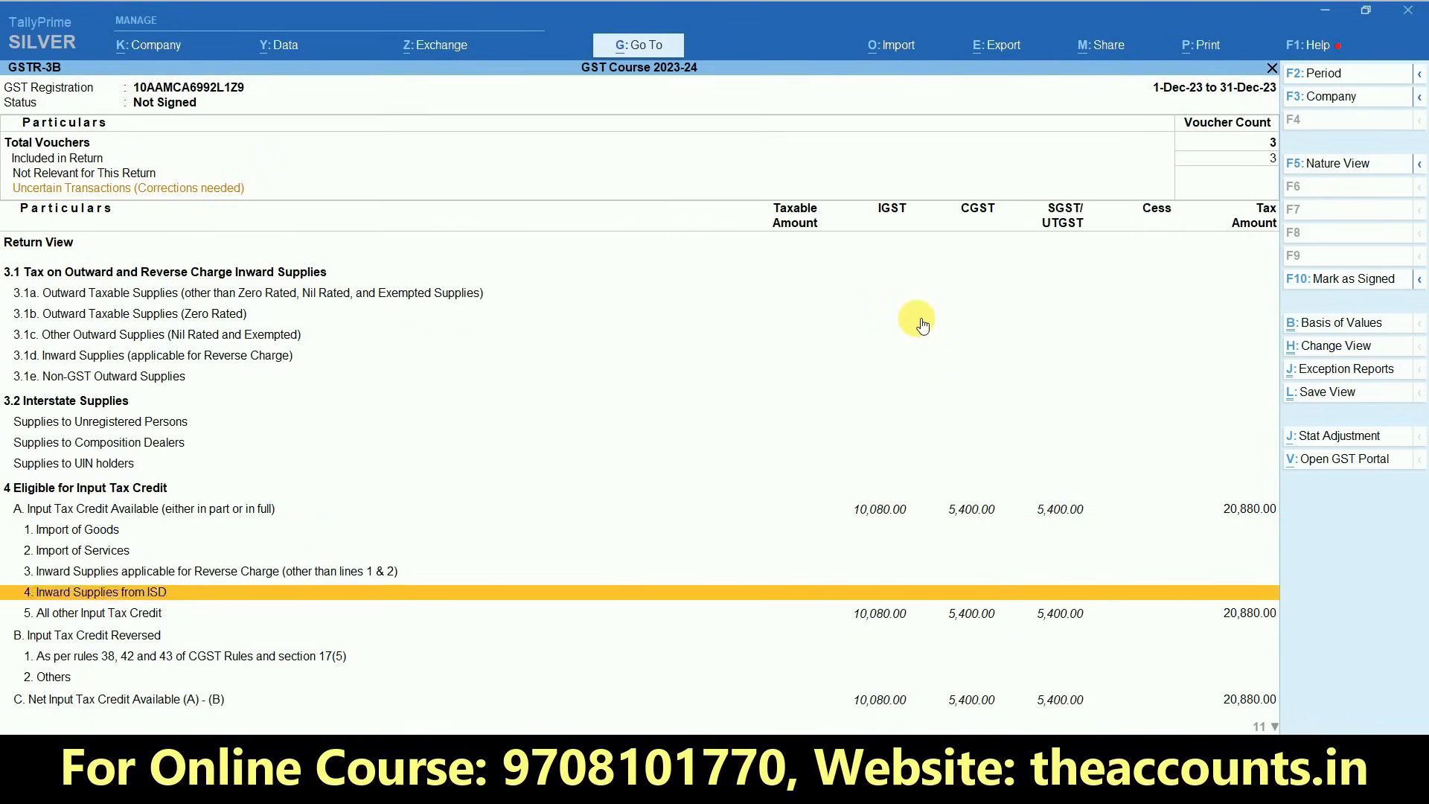
pyautogui.click(887, 624)
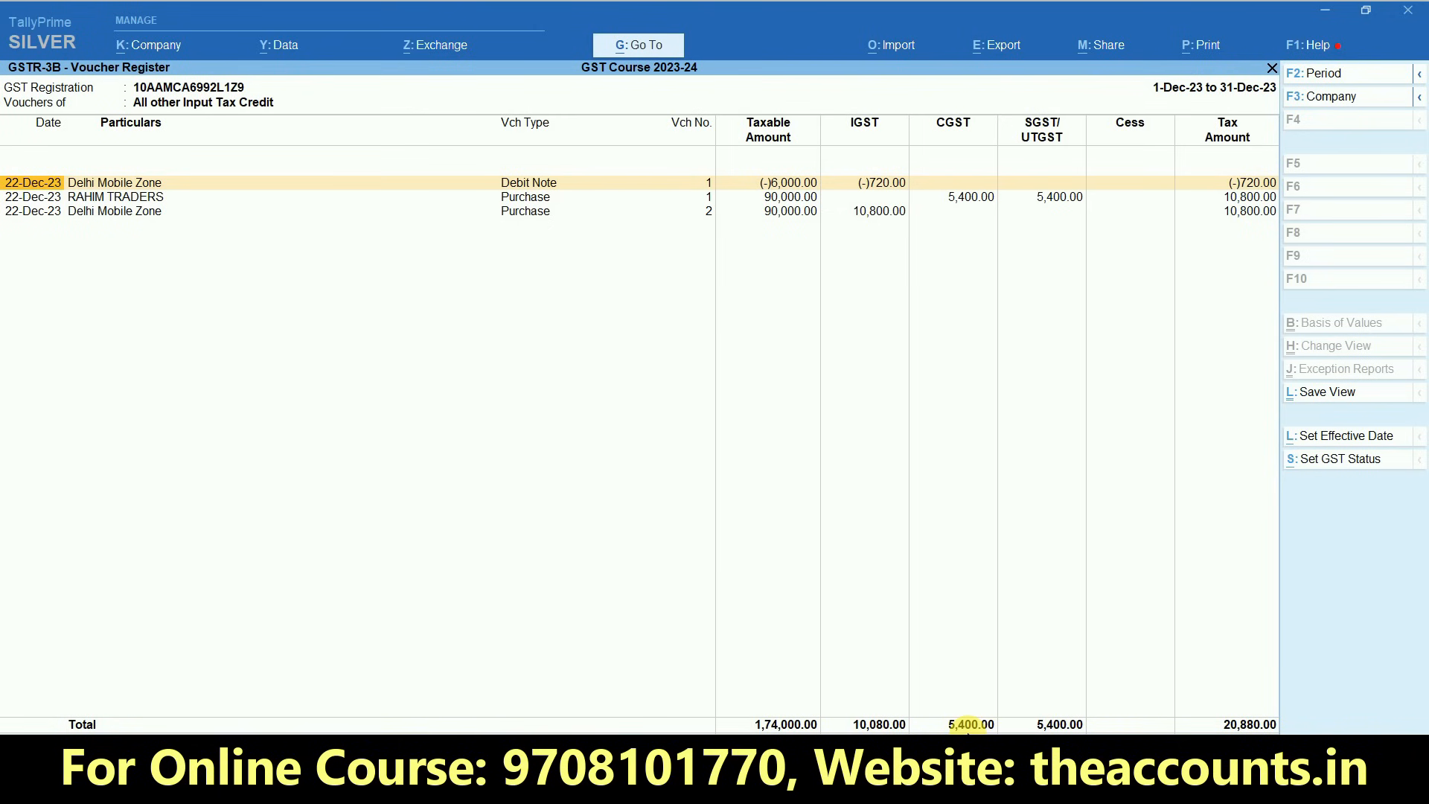
pyautogui.press('Escape')
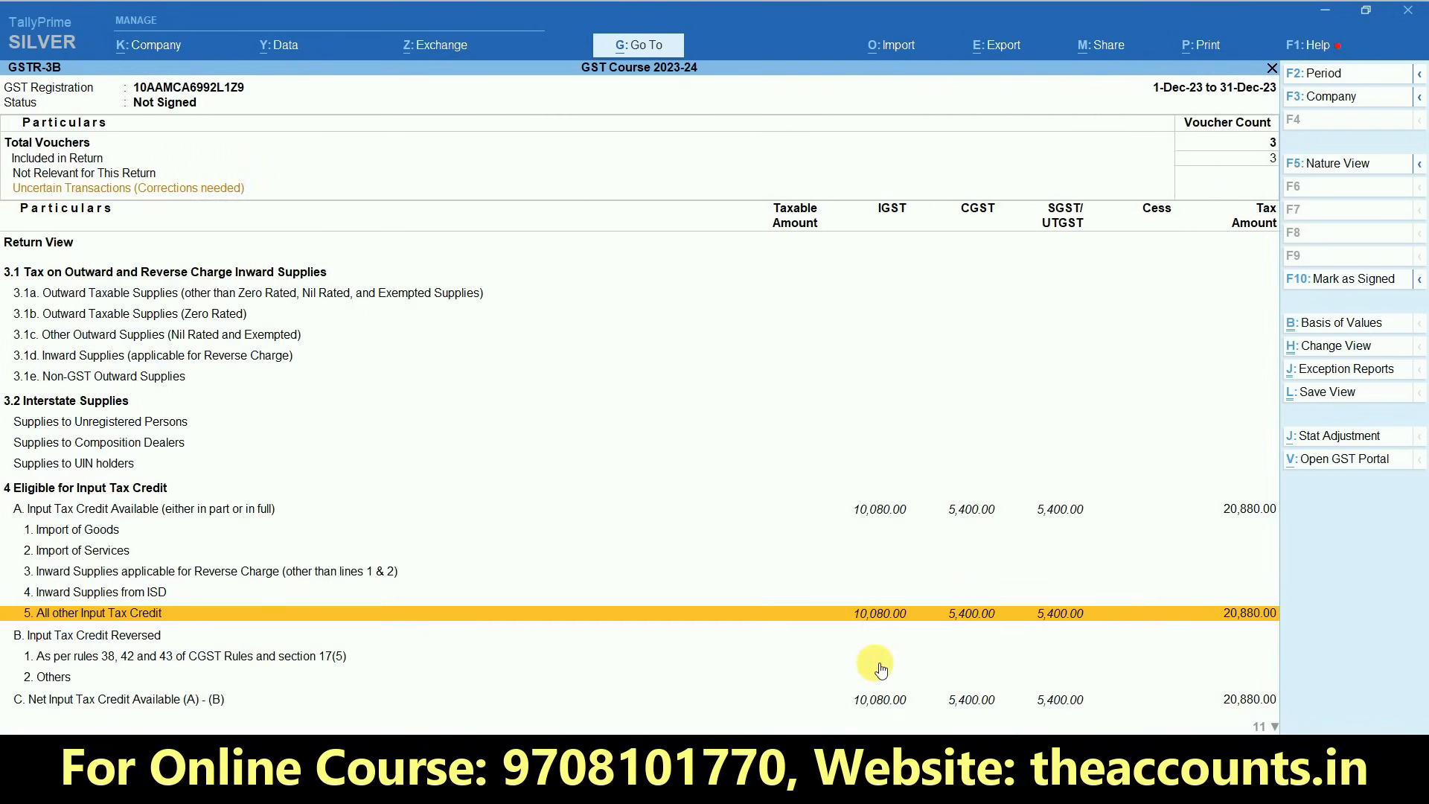
pyautogui.press('Escape')
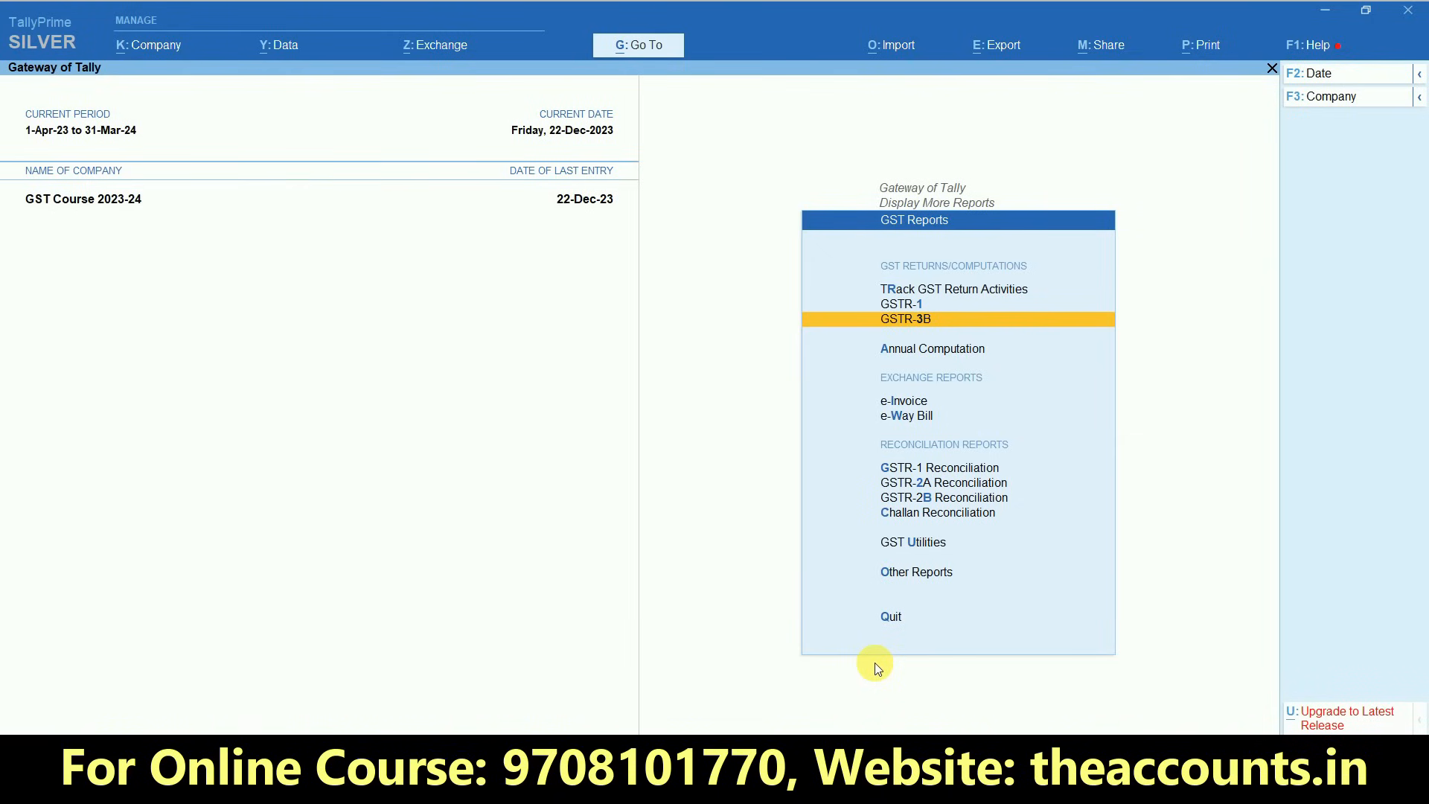
# - Open the GSTR-2A Reconciliation report for the period 1-12-2023 to 31-12-2023
pyautogui.press('Down')
pyautogui.press('Down')
pyautogui.press('Down')
pyautogui.press('Down')
pyautogui.press('Down')
pyautogui.press('Return')
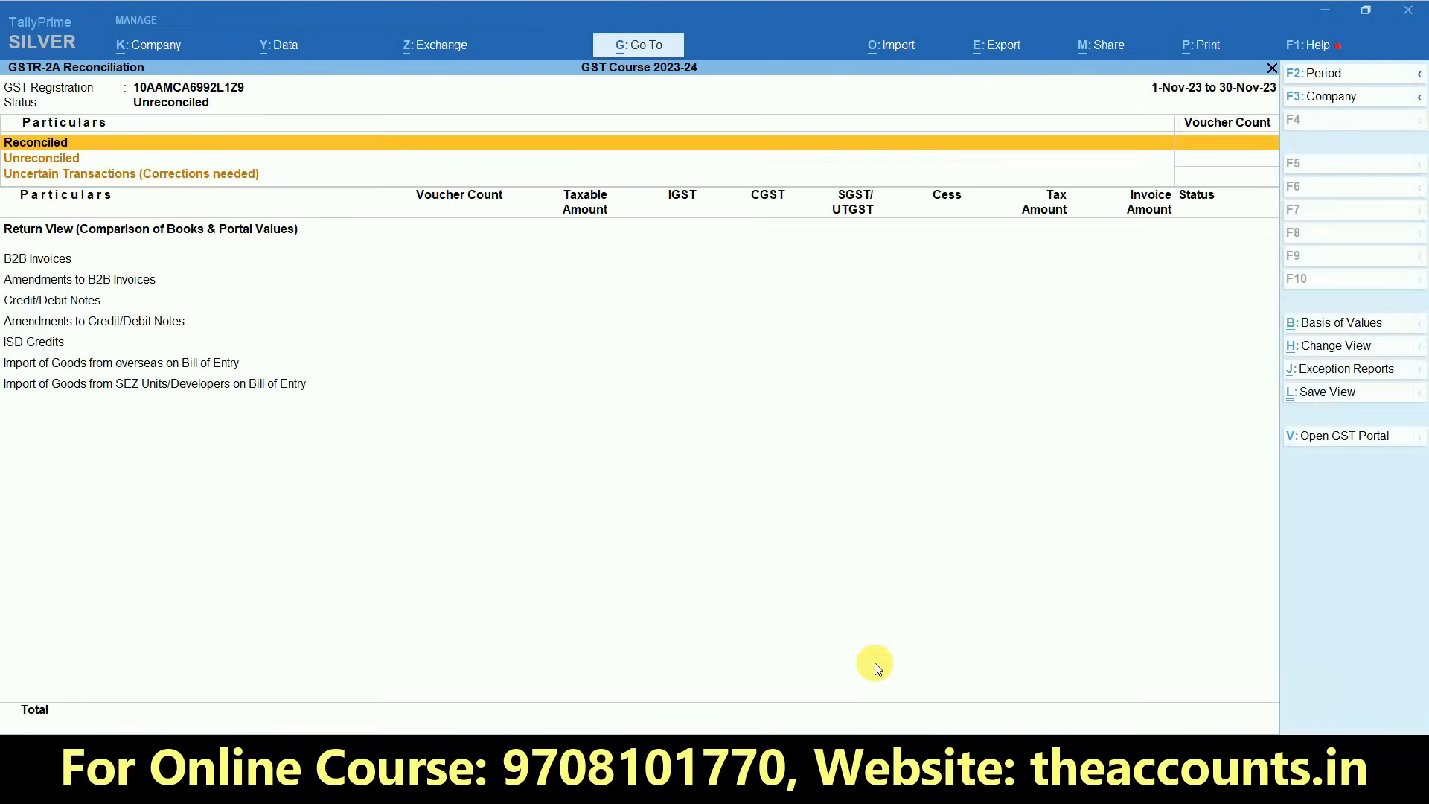
pyautogui.press('F2')
pyautogui.write('1-12')
pyautogui.press('Return')
pyautogui.write('31-12')
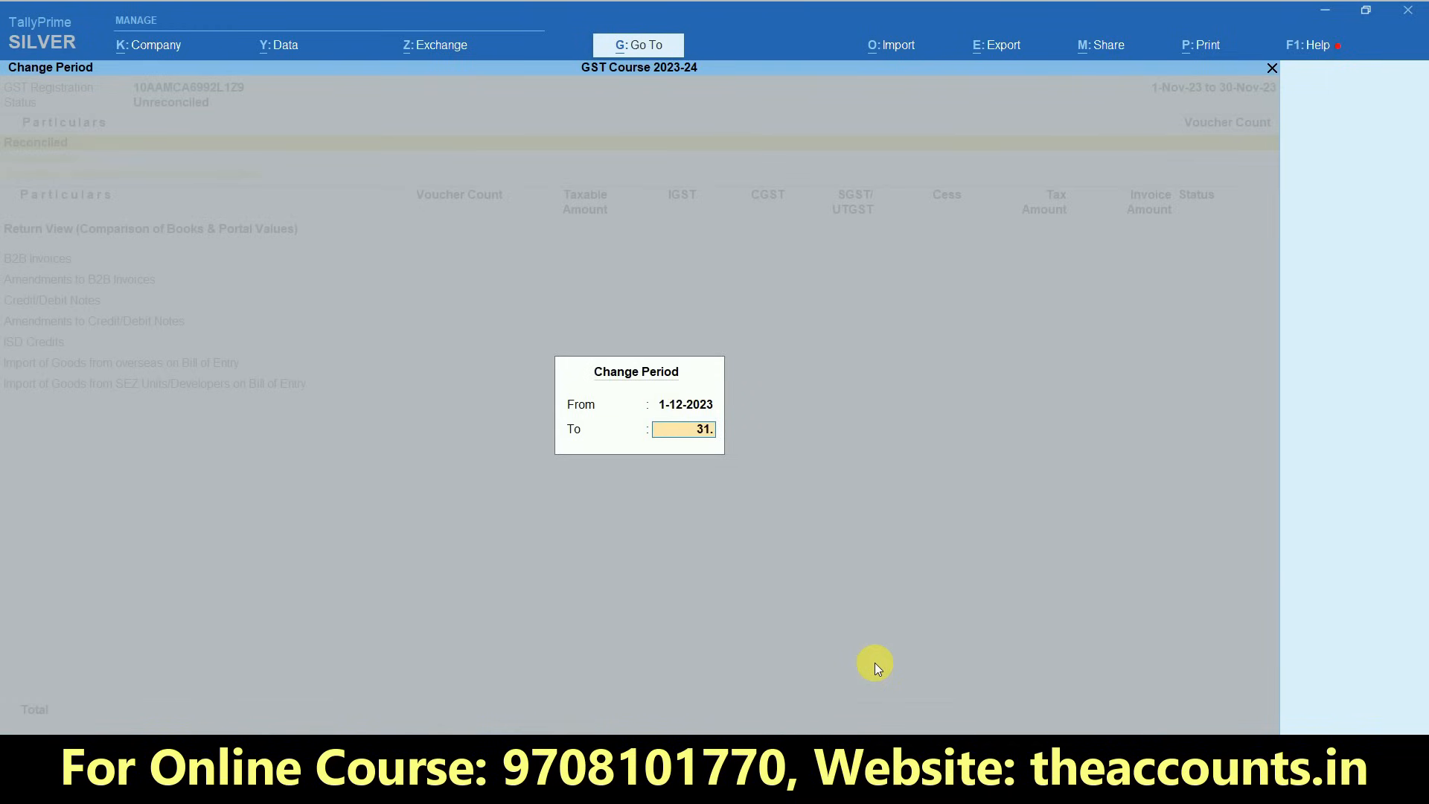
pyautogui.press('Return')
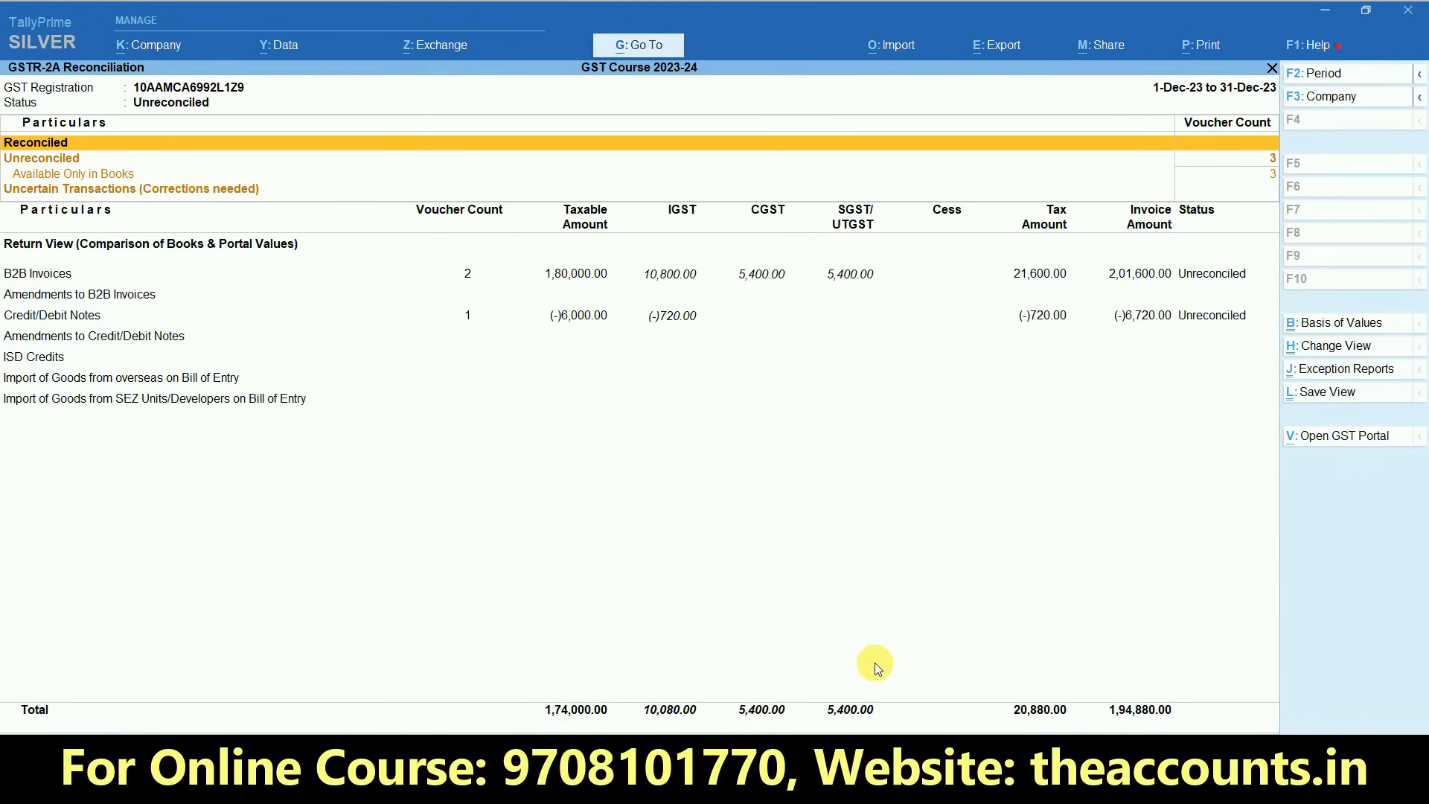
# - Examine the party-wise B2B Invoices and the Credit/Debit Notes line in GSTR-2A Reconciliation, then return to the Gateway of Tally
pyautogui.press('Down')
pyautogui.press('Down')
pyautogui.press('Down')
pyautogui.press('Up')
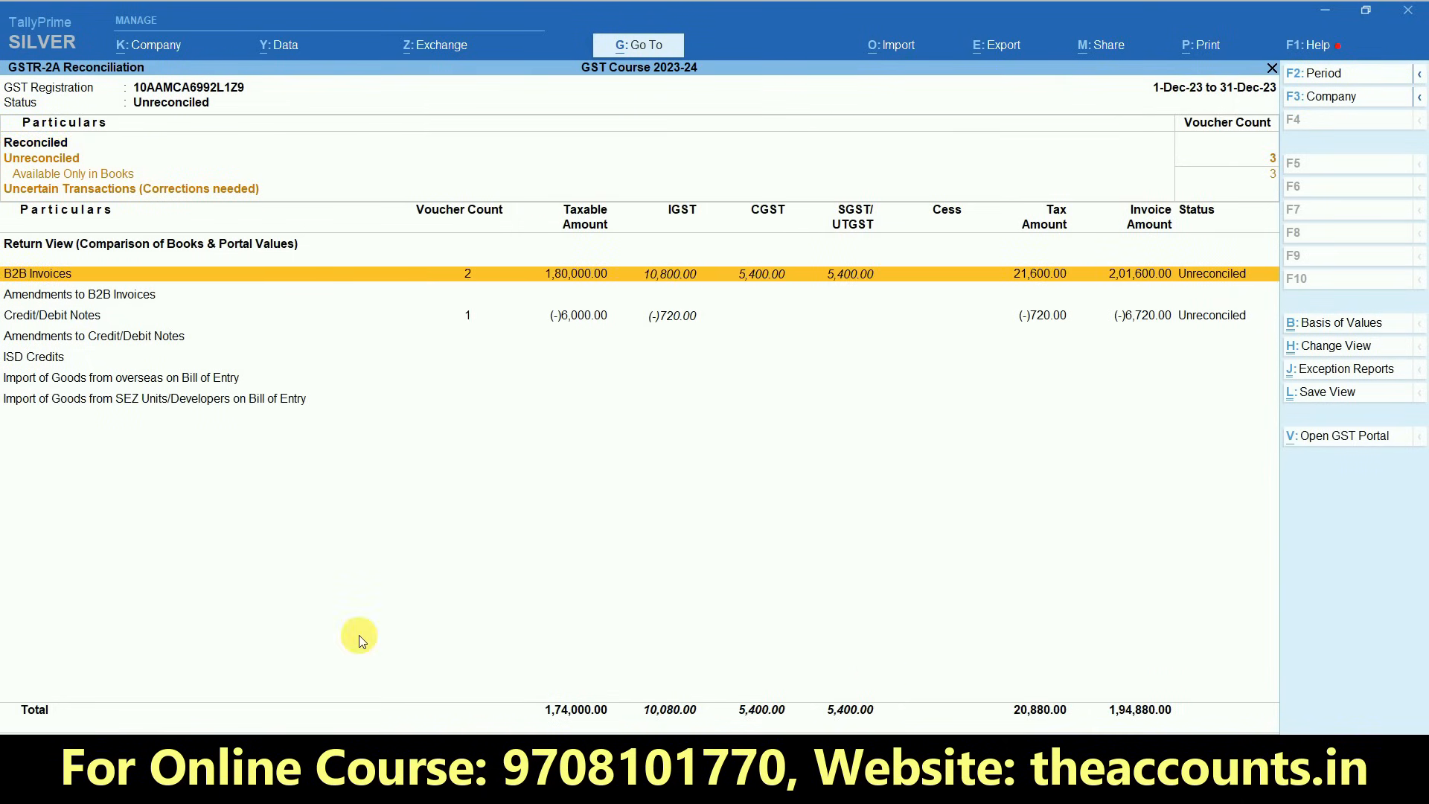
pyautogui.click(477, 280)
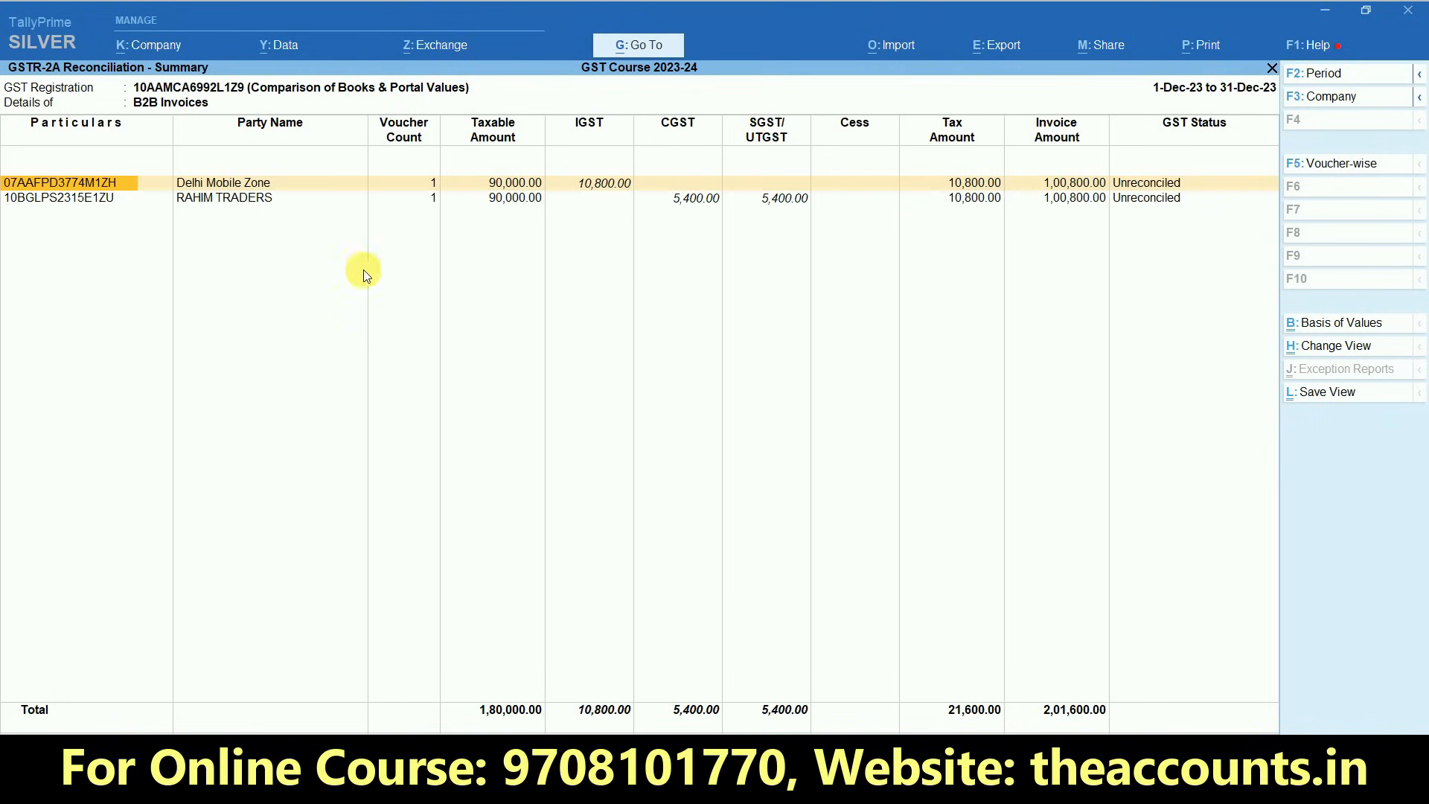
pyautogui.press('Escape')
pyautogui.press('Down')
pyautogui.press('Down')
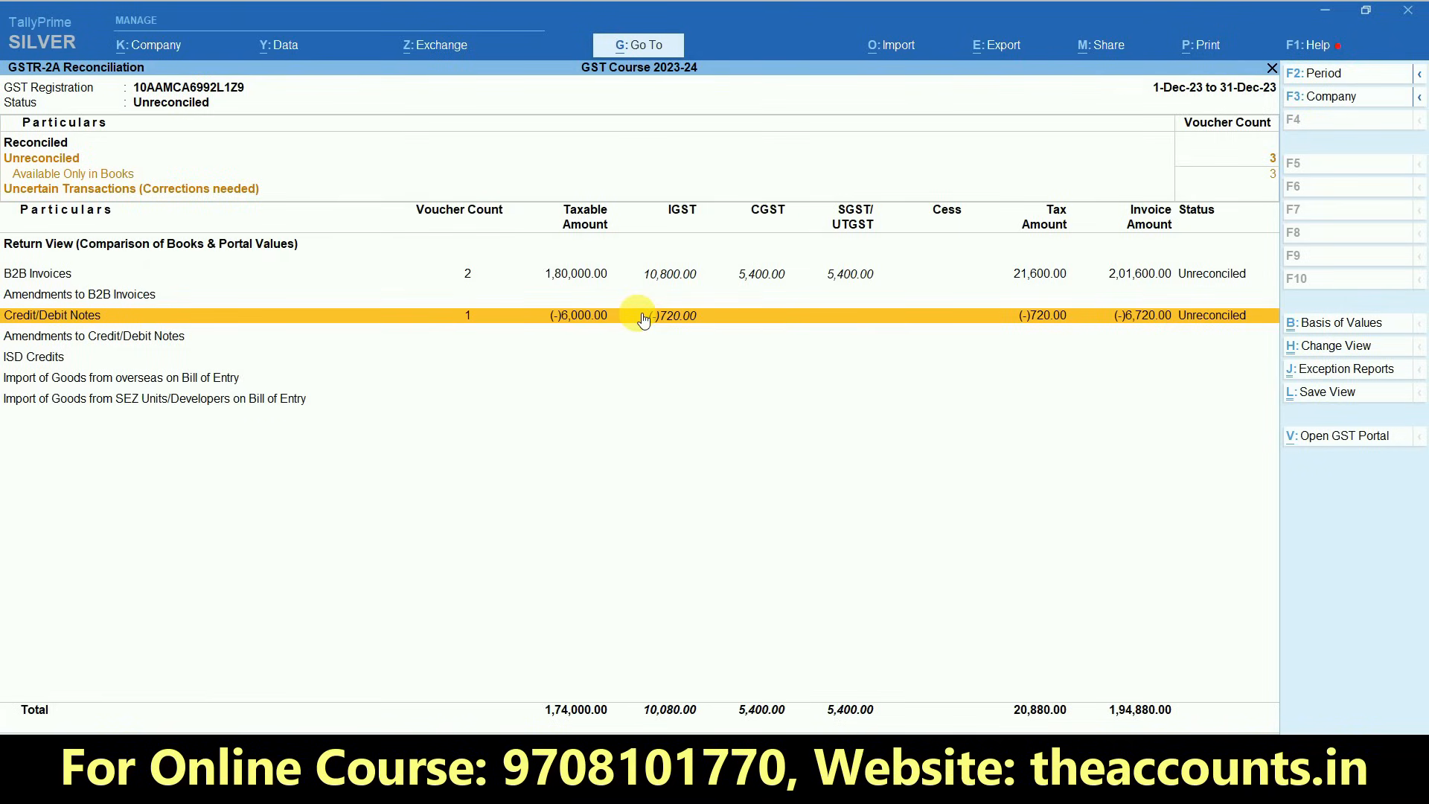
pyautogui.press('Escape')
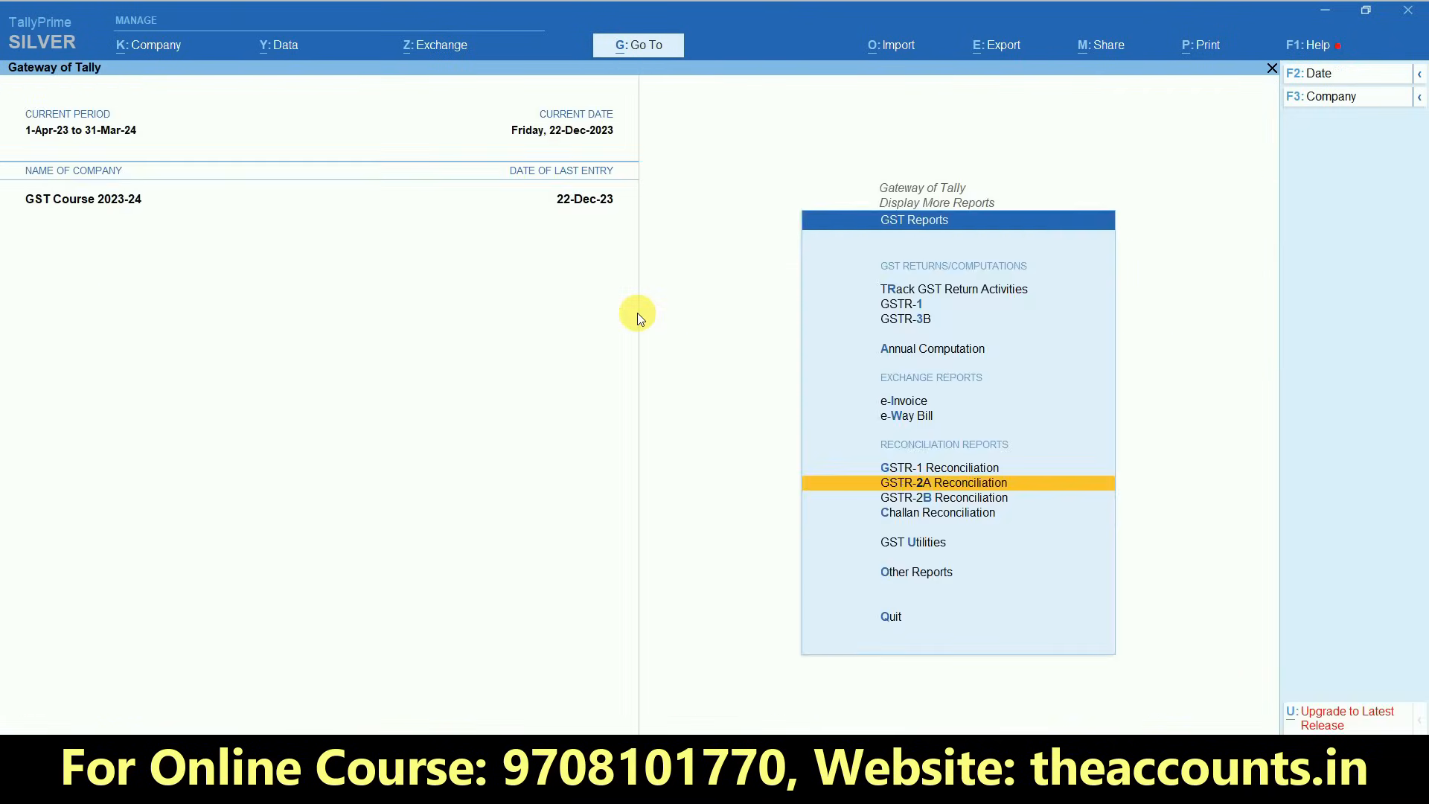
pyautogui.press('Escape')
pyautogui.press('Home')
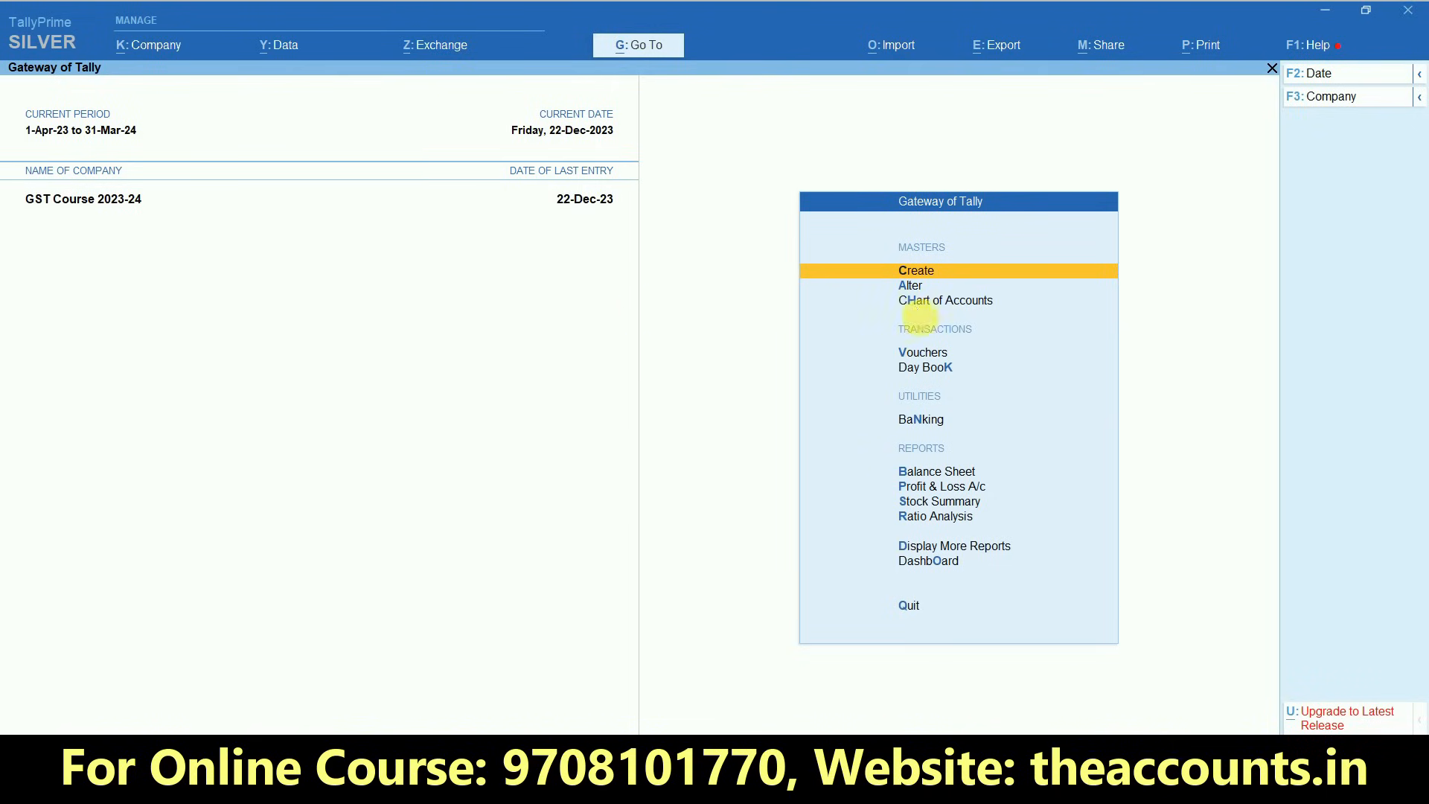
# - Start a new purchase voucher and change its mode to Accounting Invoice
pyautogui.click(921, 356)
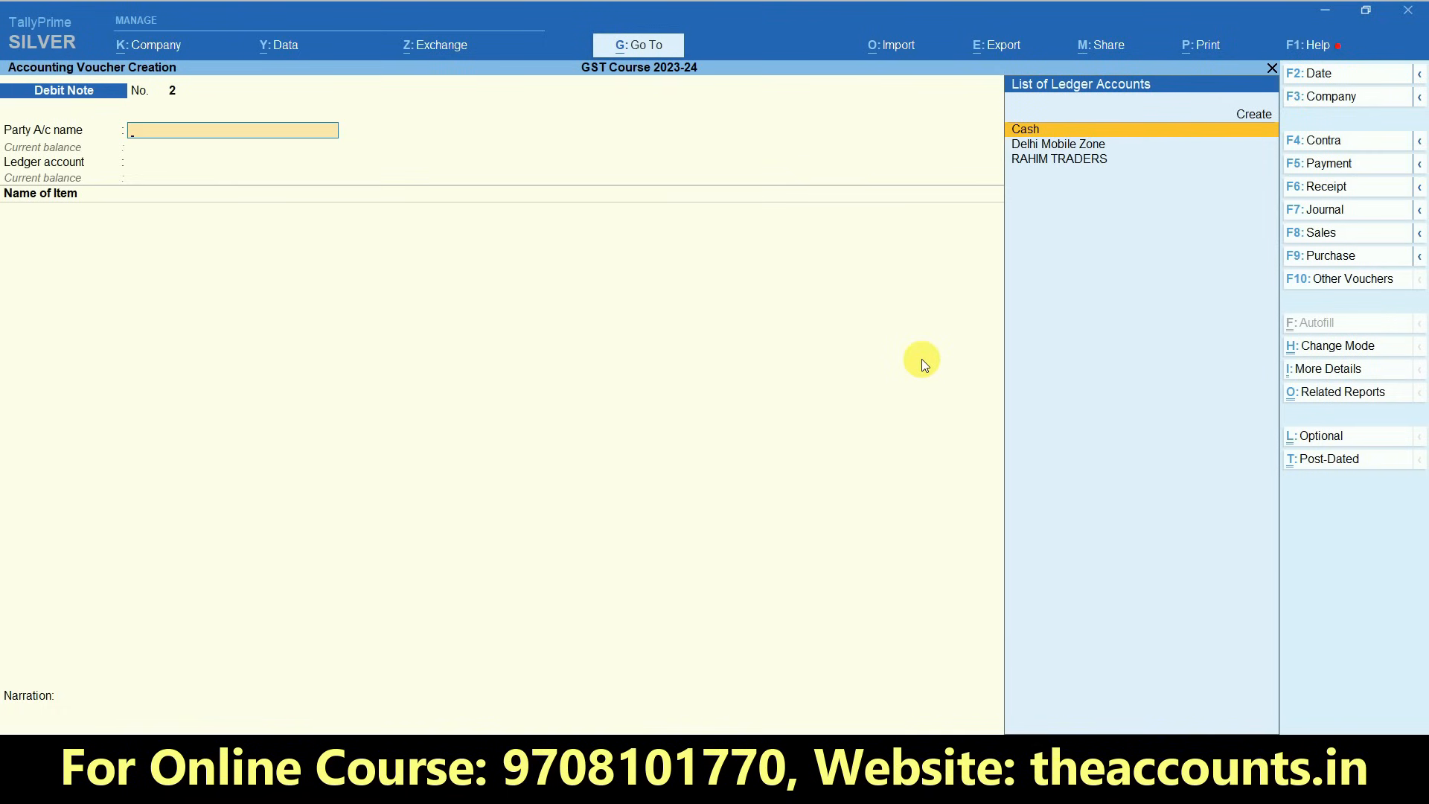
pyautogui.click(1331, 258)
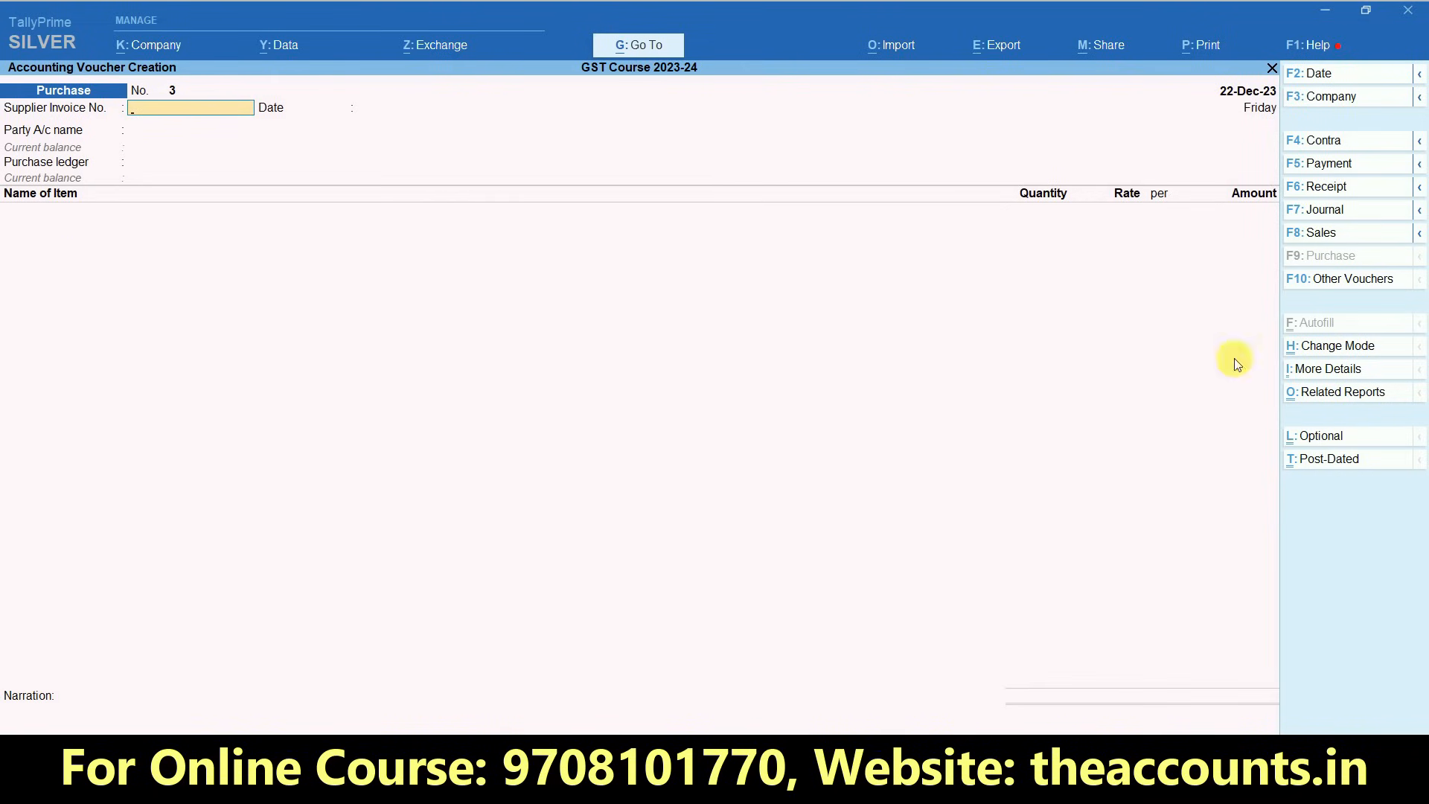
pyautogui.click(1337, 352)
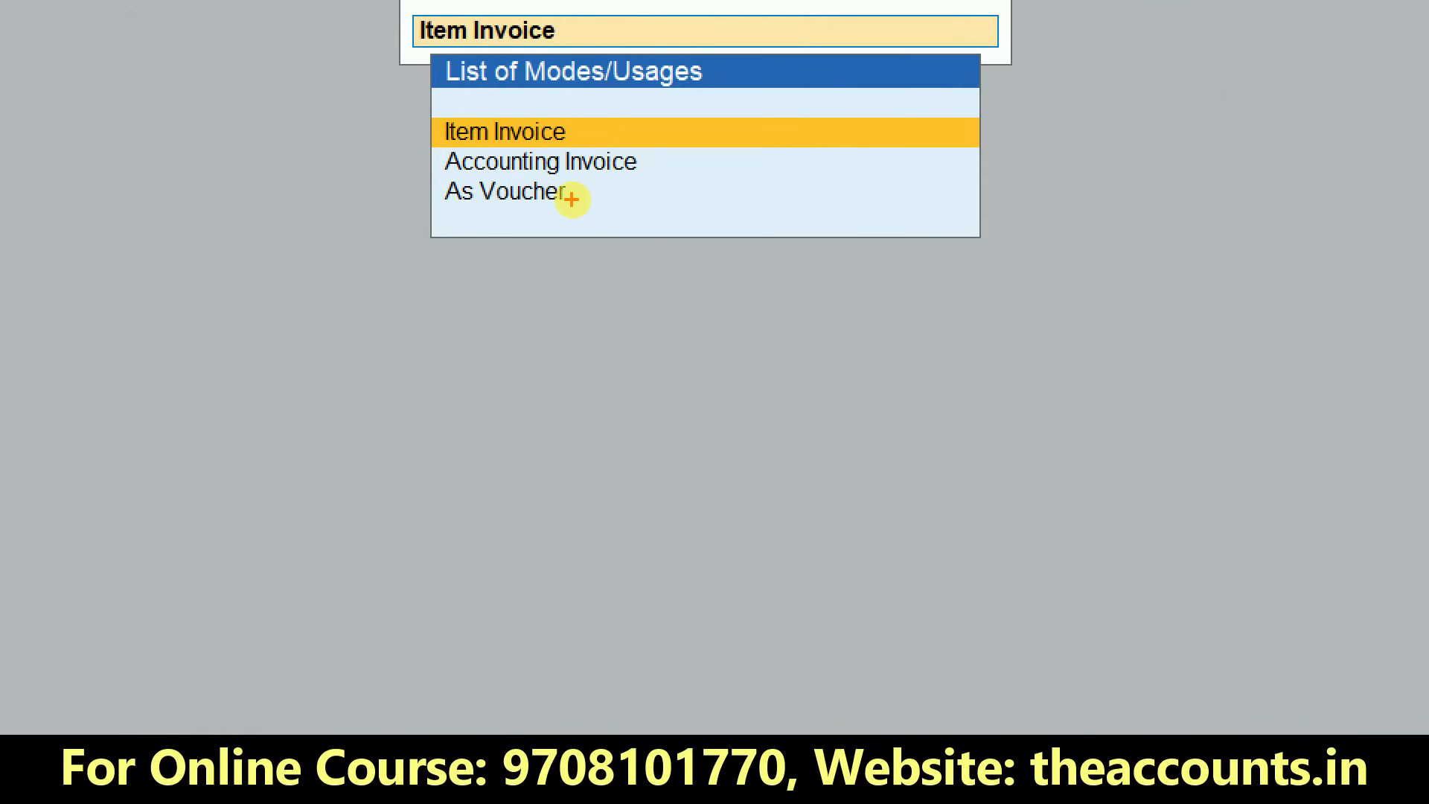
pyautogui.moveTo(571, 199)
pyautogui.mouseDown()
pyautogui.moveTo(440, 184)
pyautogui.moveTo(587, 220)
pyautogui.mouseUp()
pyautogui.moveTo(644, 159); pyautogui.dragTo(873, 70)
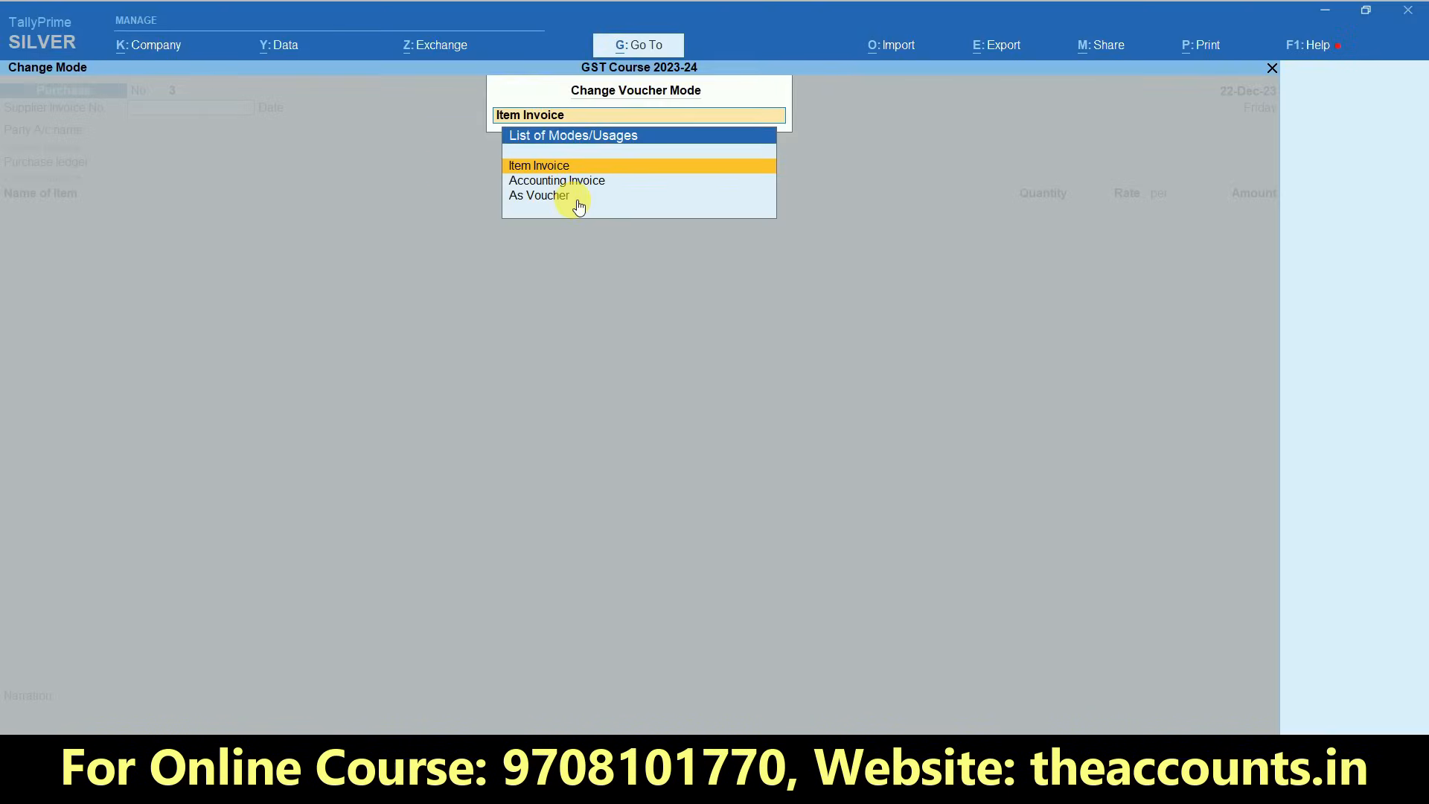
pyautogui.press('Down')
pyautogui.press('Return')
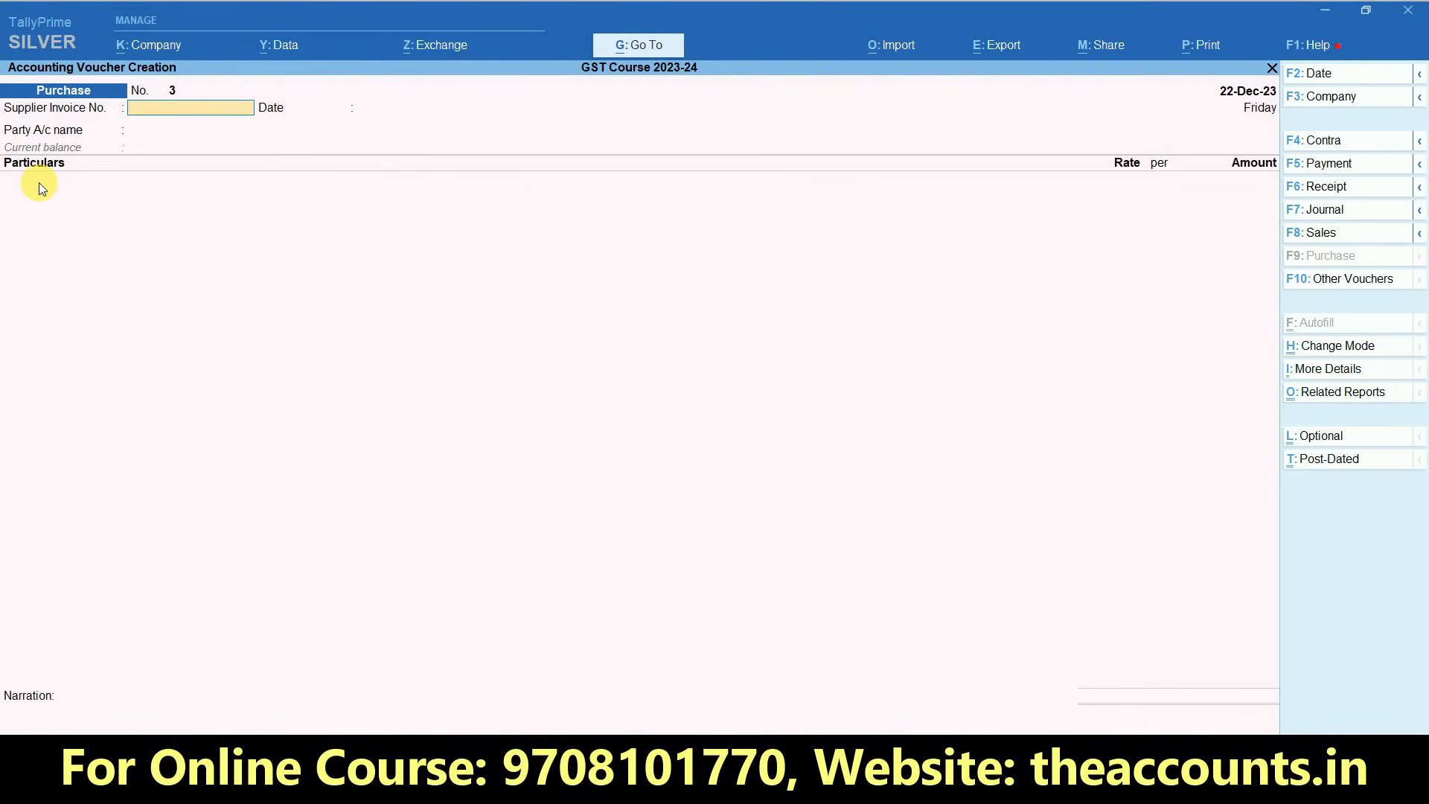
# - Enter supplier invoice number 265 in the purchase voucher and accept 22-Dec-23 as its date
pyautogui.write('265')
pyautogui.press('Return')
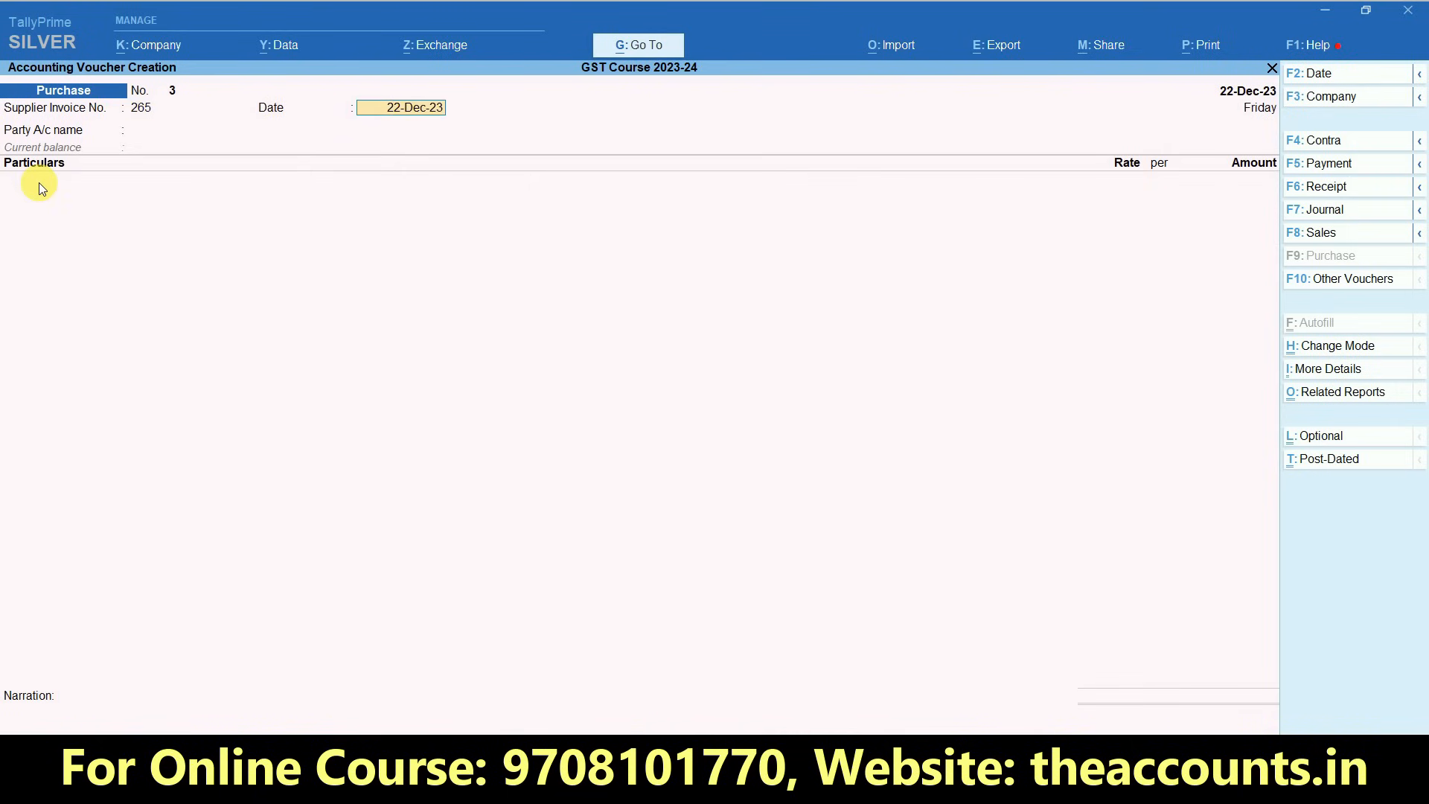
pyautogui.press('Return')
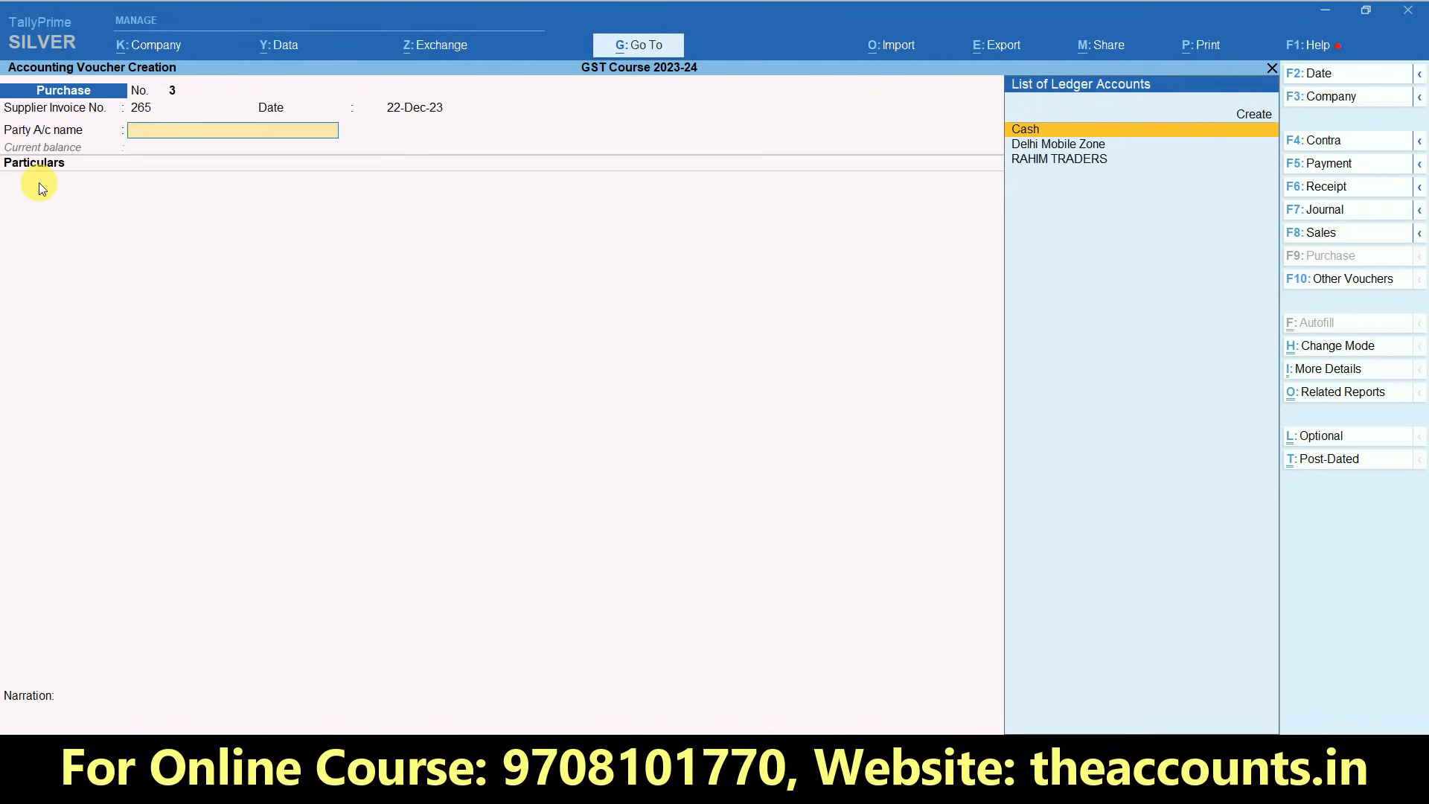
# - Switch to the GST PRACTICAL SHEET workbook in Excel and look up the service purchases on the PUR SERVICES sheet
pyautogui.hotkey('alt', 'Tab')
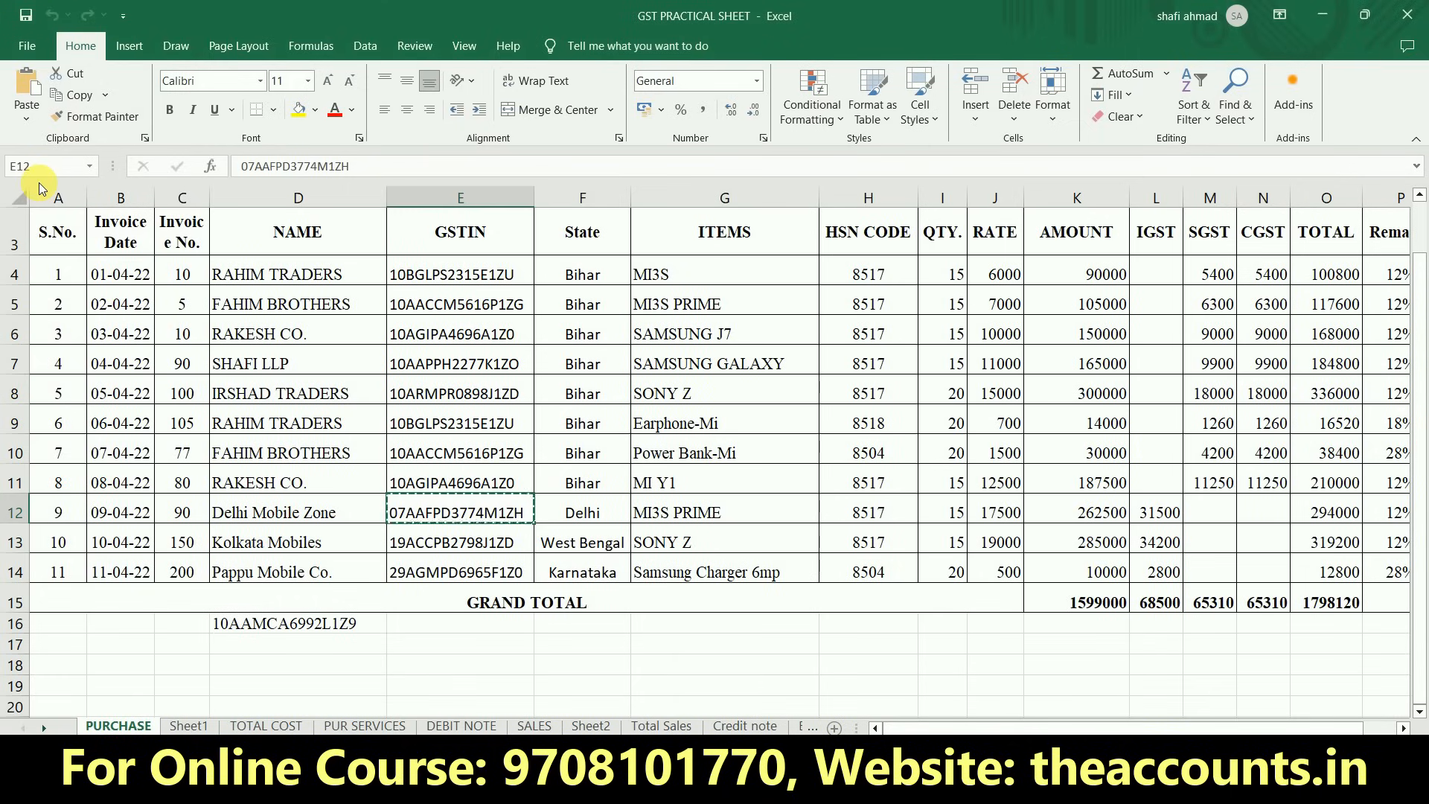
pyautogui.click(351, 725)
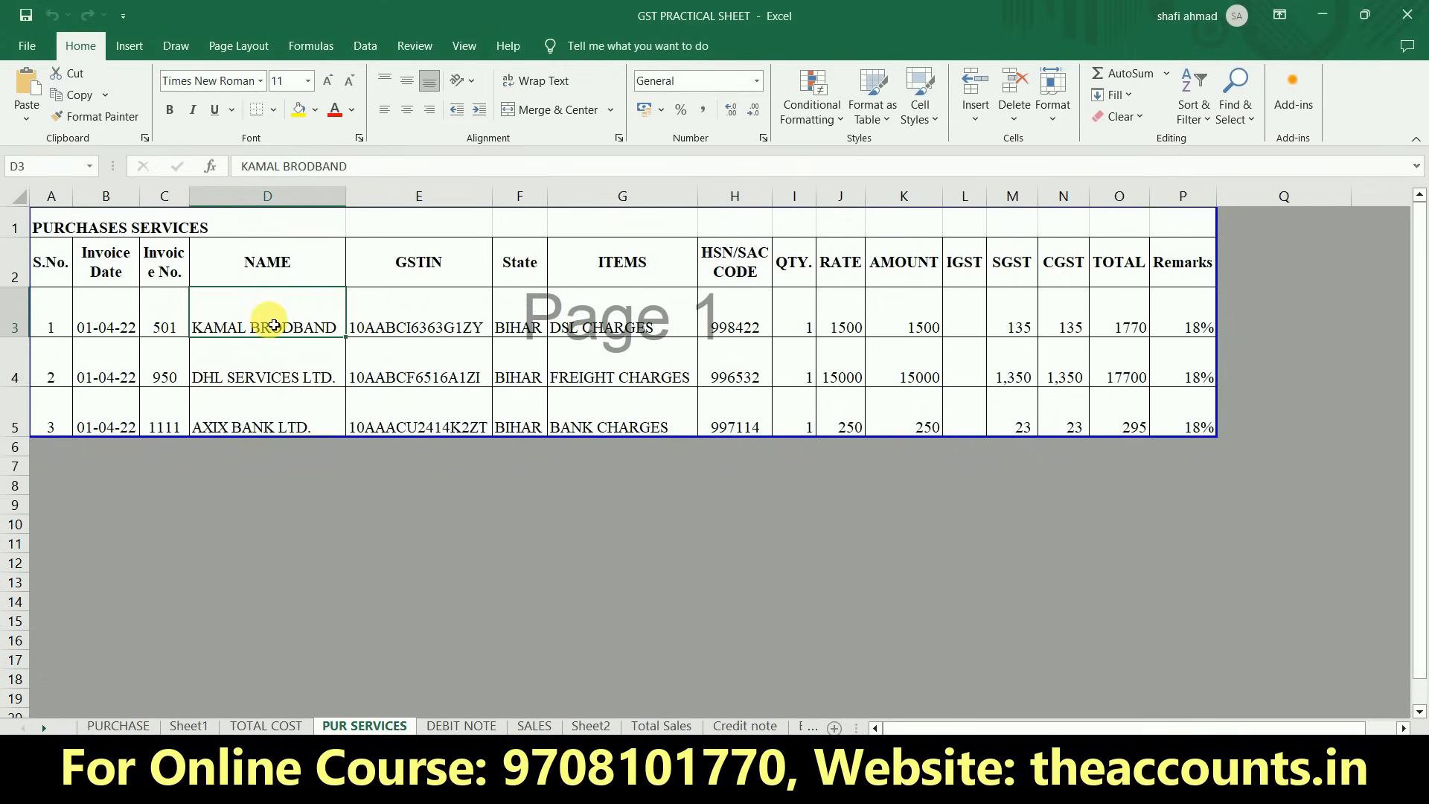
# - Return to TallyPrime and create the party ledger KAMAL BRODBAND under Sundry Creditors, with state Bihar and registration type Regular
pyautogui.hotkey('alt', 'Tab')
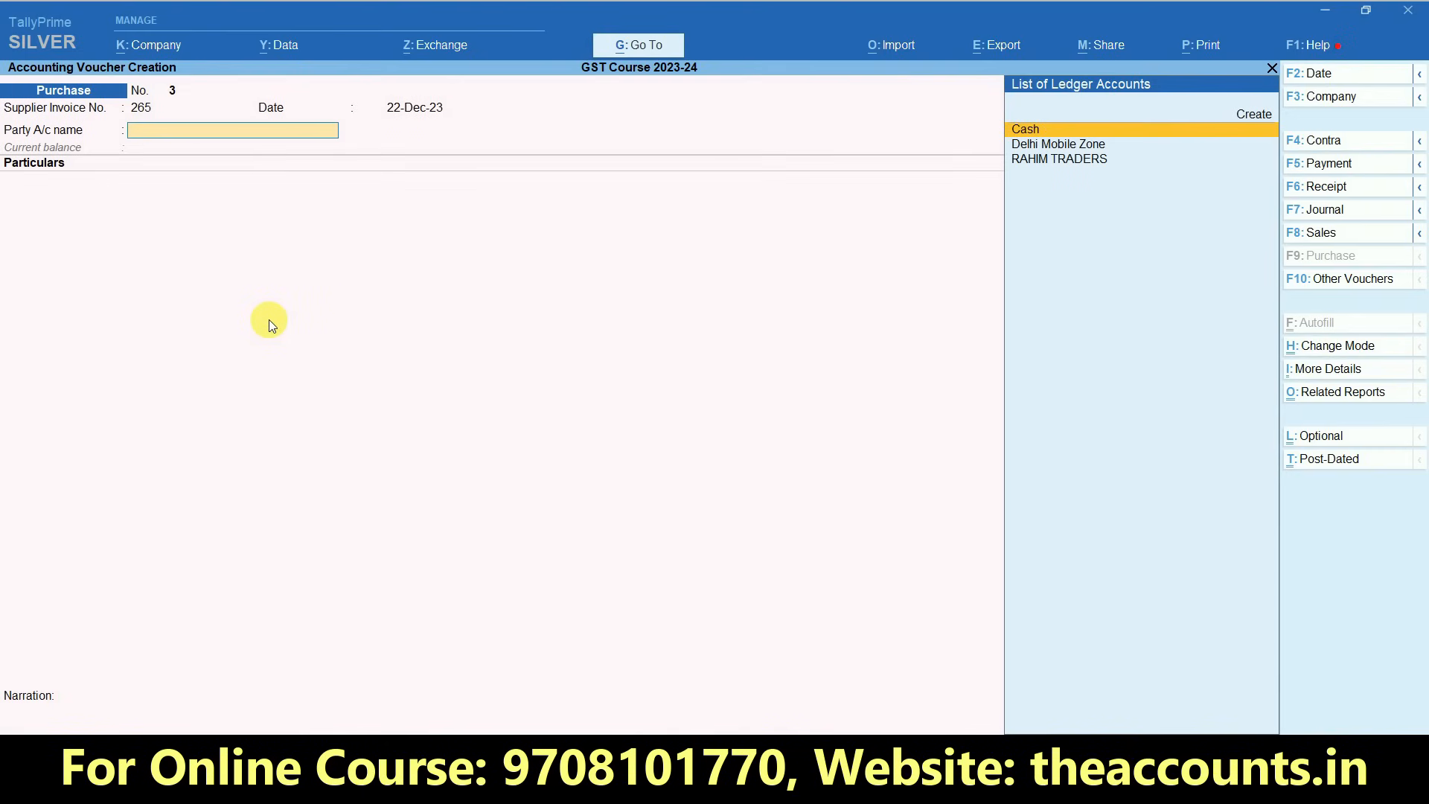
pyautogui.hotkey('alt', 'c')
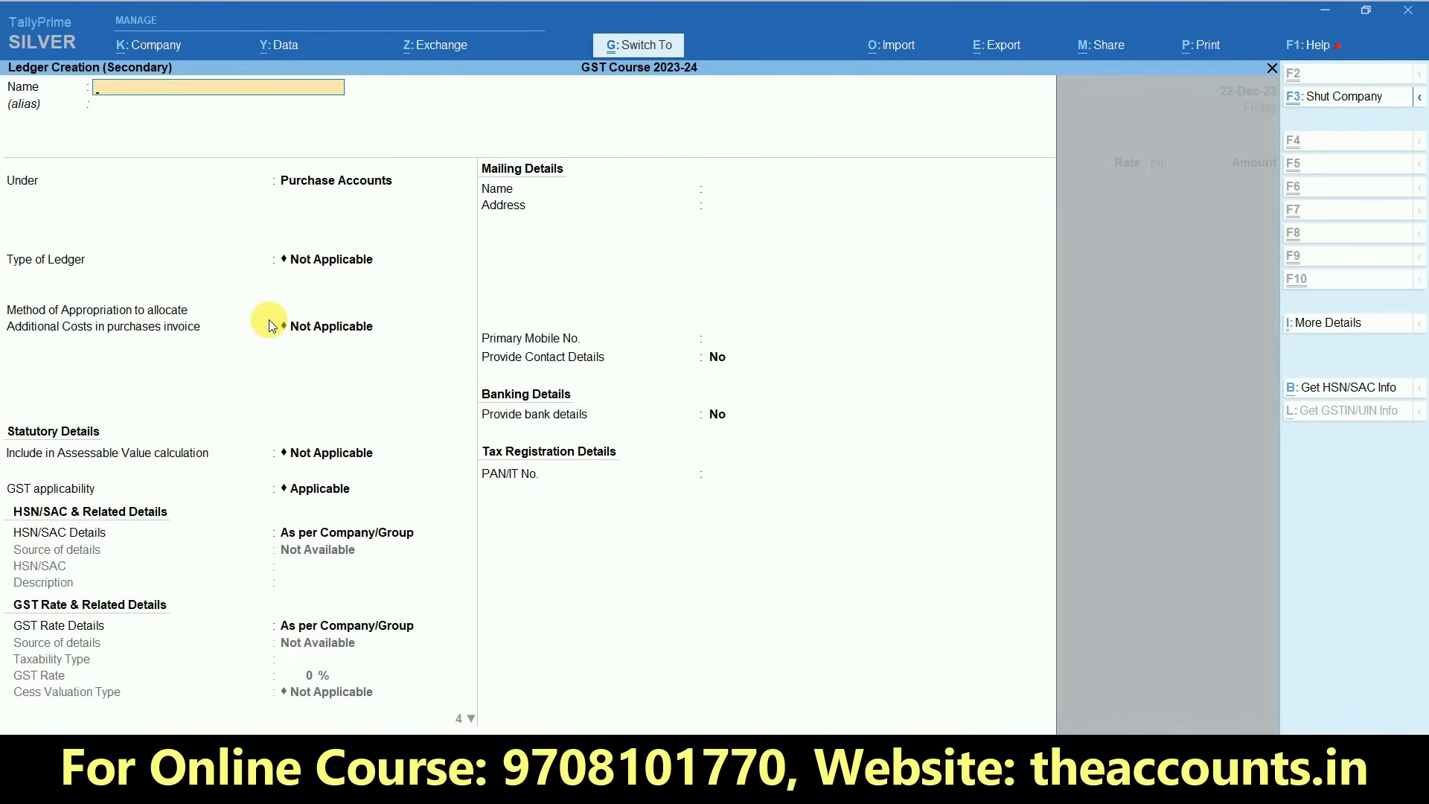
pyautogui.hotkey('ctrl', 'alt', 'v')
pyautogui.press('Return')
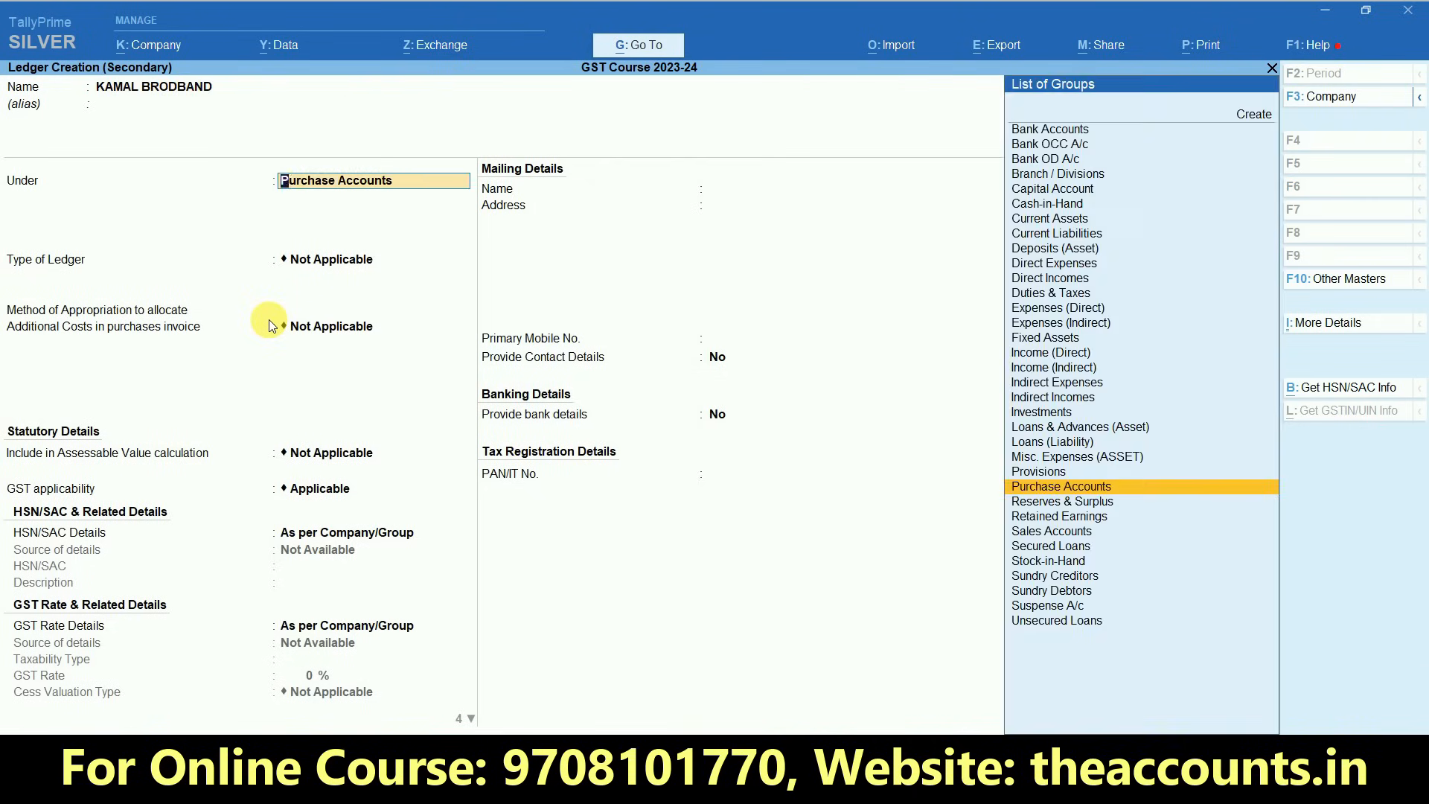
pyautogui.write('Sund')
pyautogui.press('Return')
pyautogui.press('Return')
pyautogui.press('Return')
pyautogui.press('Return')
pyautogui.press('Return')
pyautogui.press('Return')
pyautogui.press('Return')
pyautogui.press('Return')
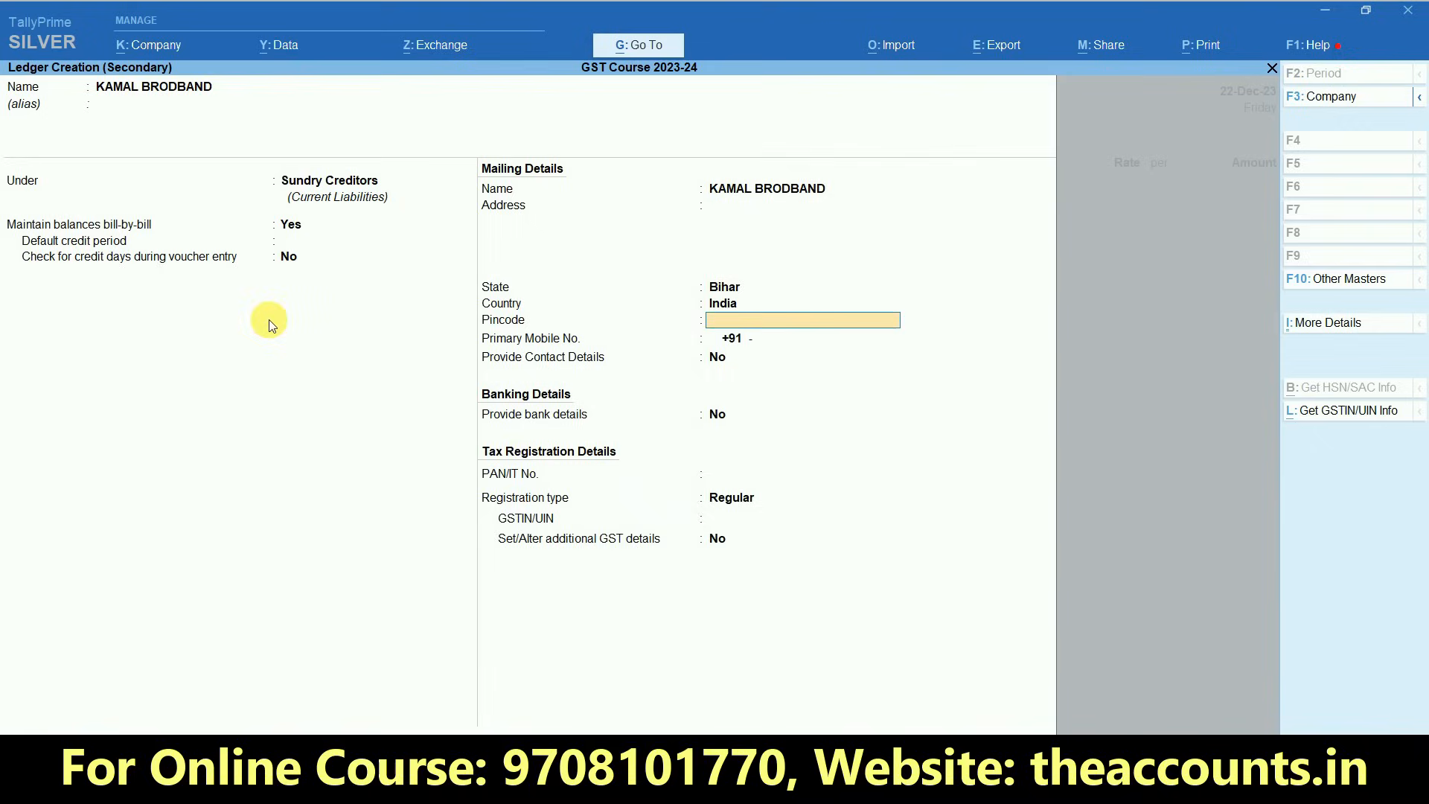
pyautogui.press('Return')
pyautogui.press('Return')
pyautogui.press('Return')
pyautogui.press('Return')
pyautogui.press('Return')
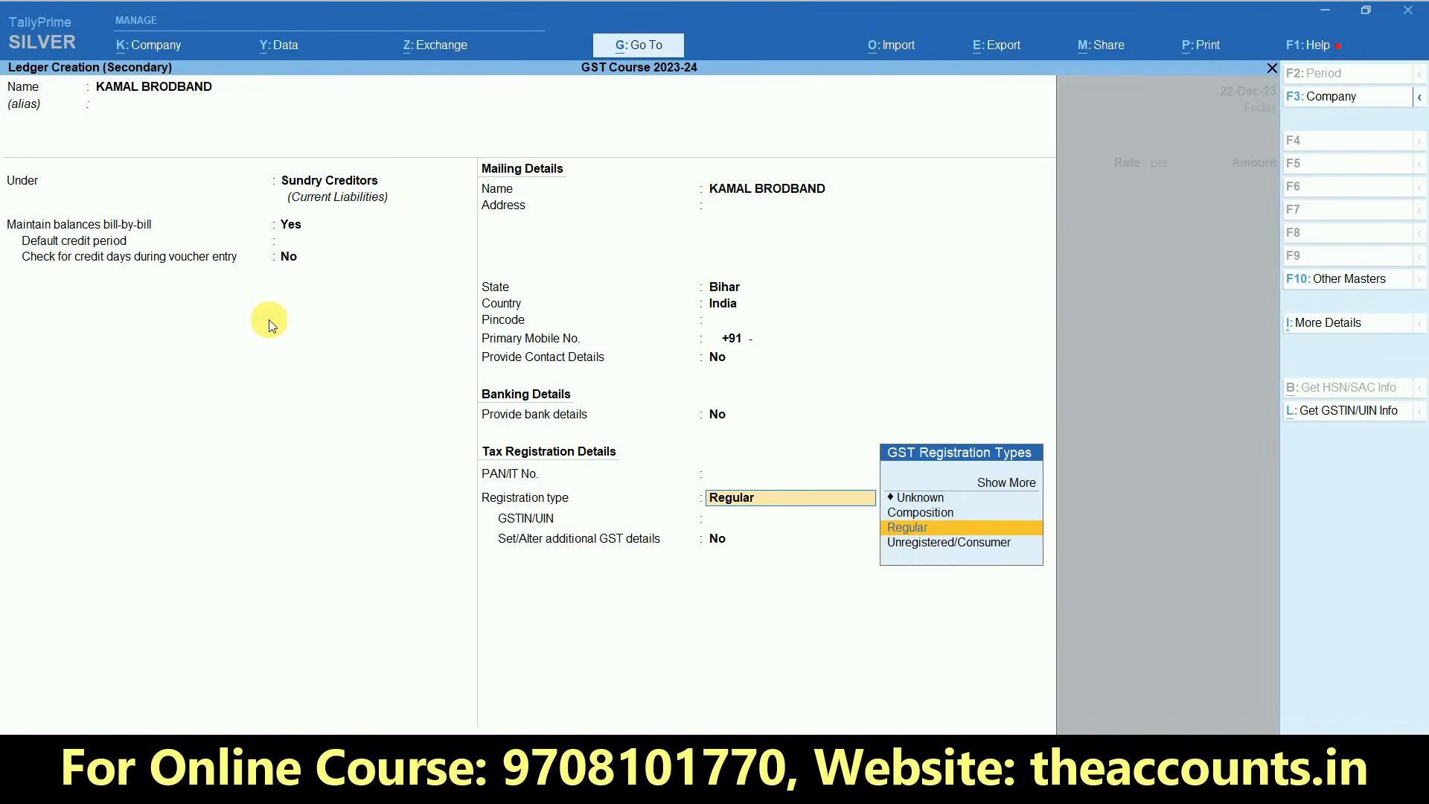
pyautogui.press('Return')
# - Copy the supplier's GSTIN from the Excel sheet into the ledger, save it and accept the party details in the purchase voucher
pyautogui.hotkey('alt', 'Tab')
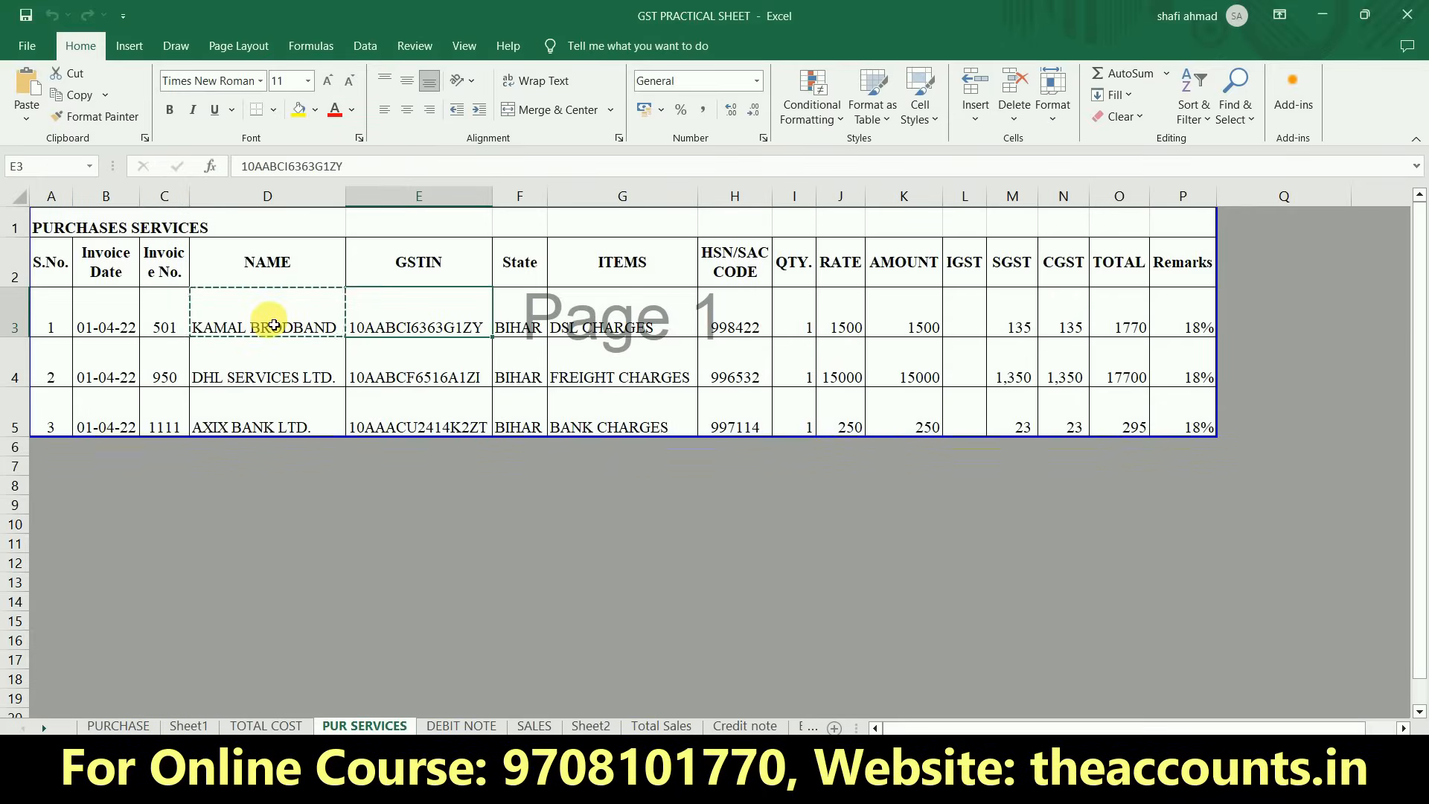
pyautogui.hotkey('ctrl', 'c')
pyautogui.hotkey('alt', 'Tab')
pyautogui.hotkey('ctrl', 'alt', 'v')
pyautogui.press('Return')
pyautogui.press('Return')
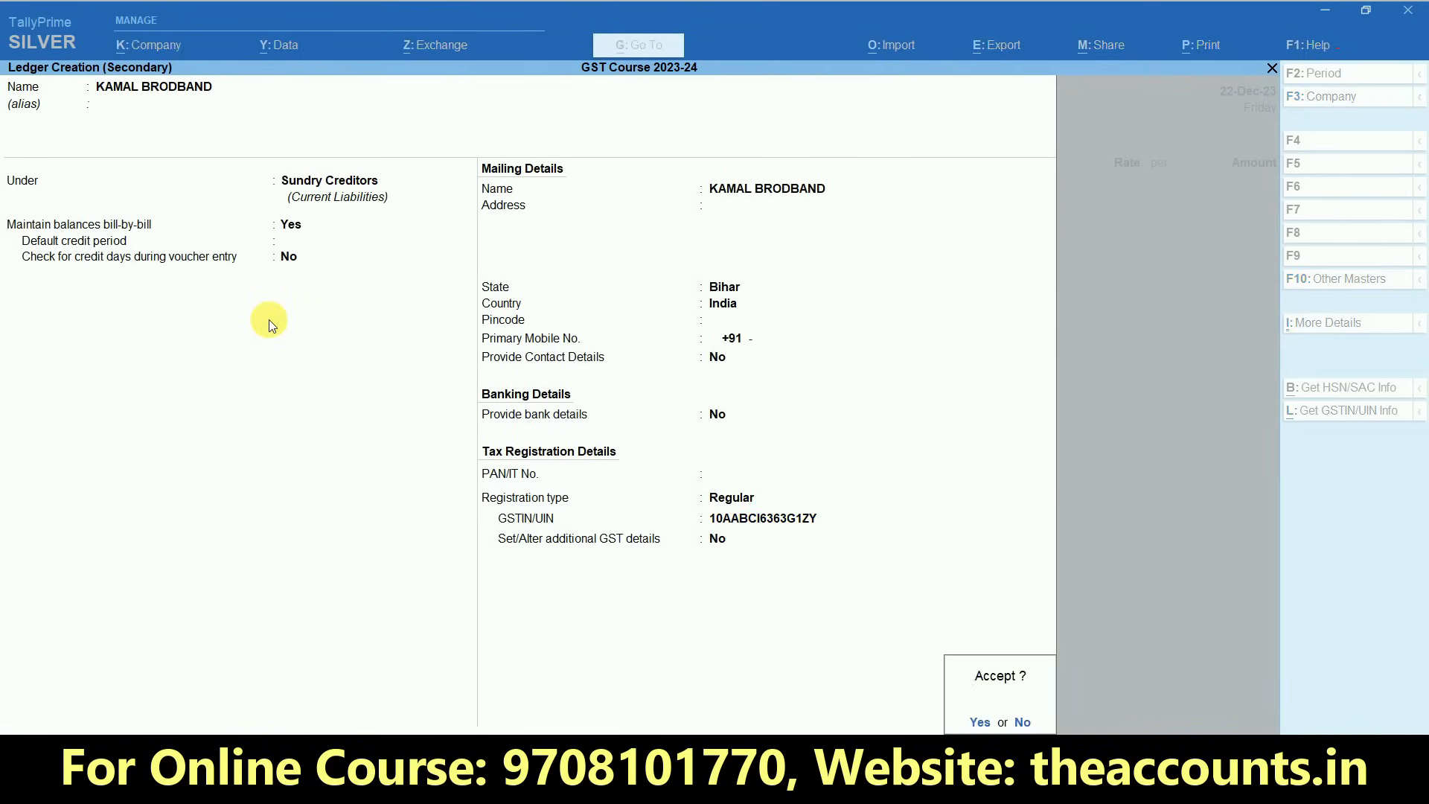
pyautogui.press('Return')
pyautogui.hotkey('ctrl', 'a')
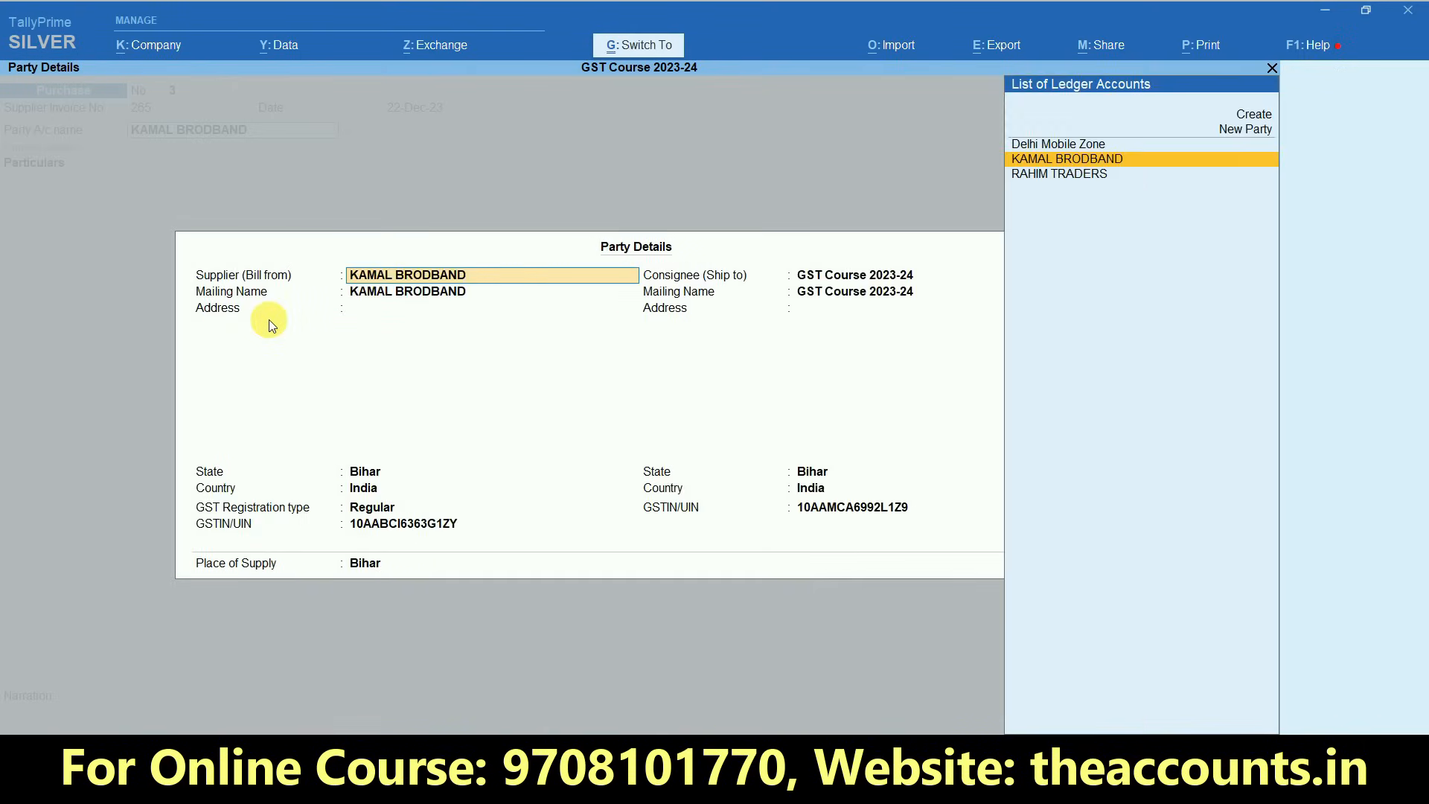
pyautogui.hotkey('ctrl', 'a')
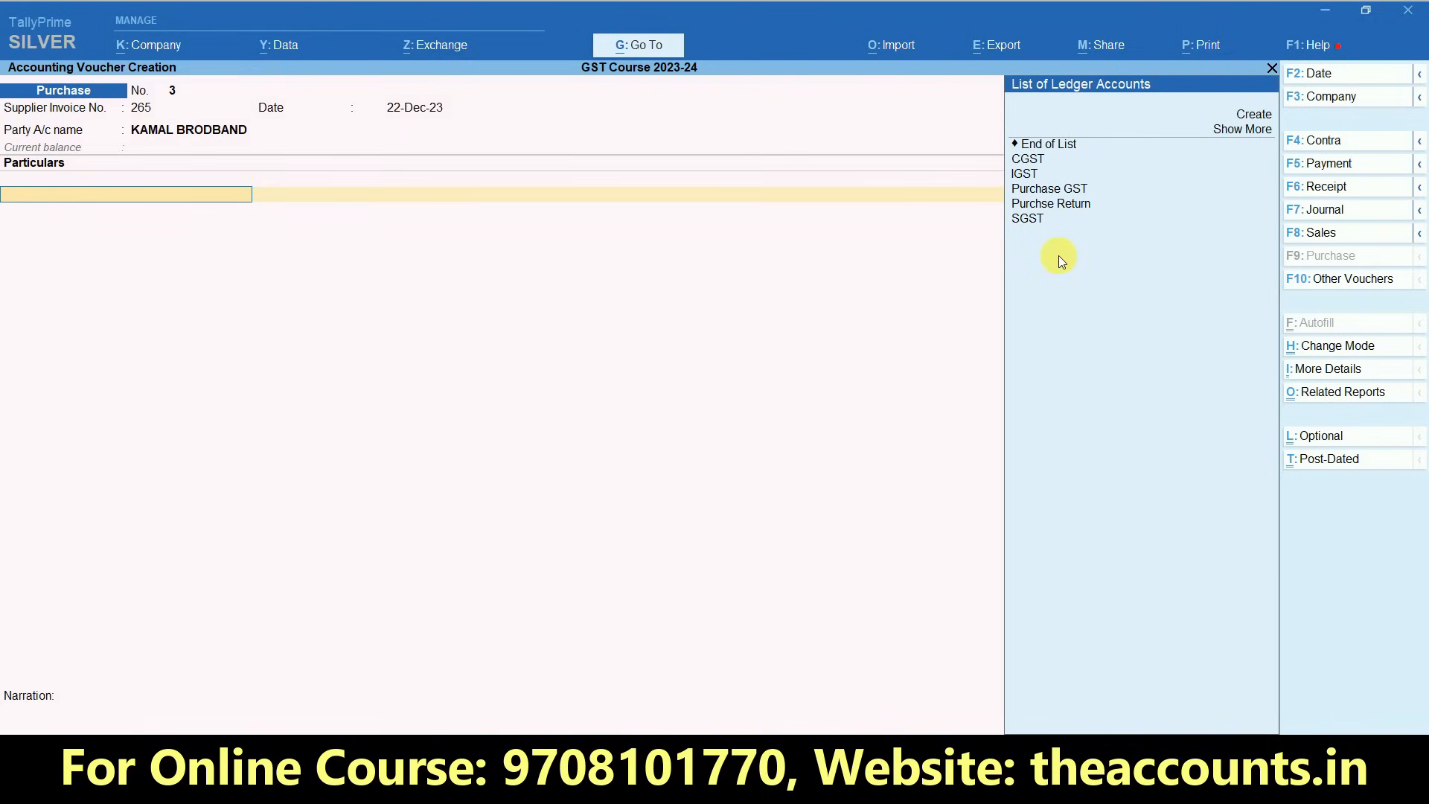
# - Look up KAMAL BRODBAND's service item in the Excel sheet and create an Internet Charges ledger in TallyPrime under Indirect Expenses
pyautogui.hotkey('alt', 'Tab')
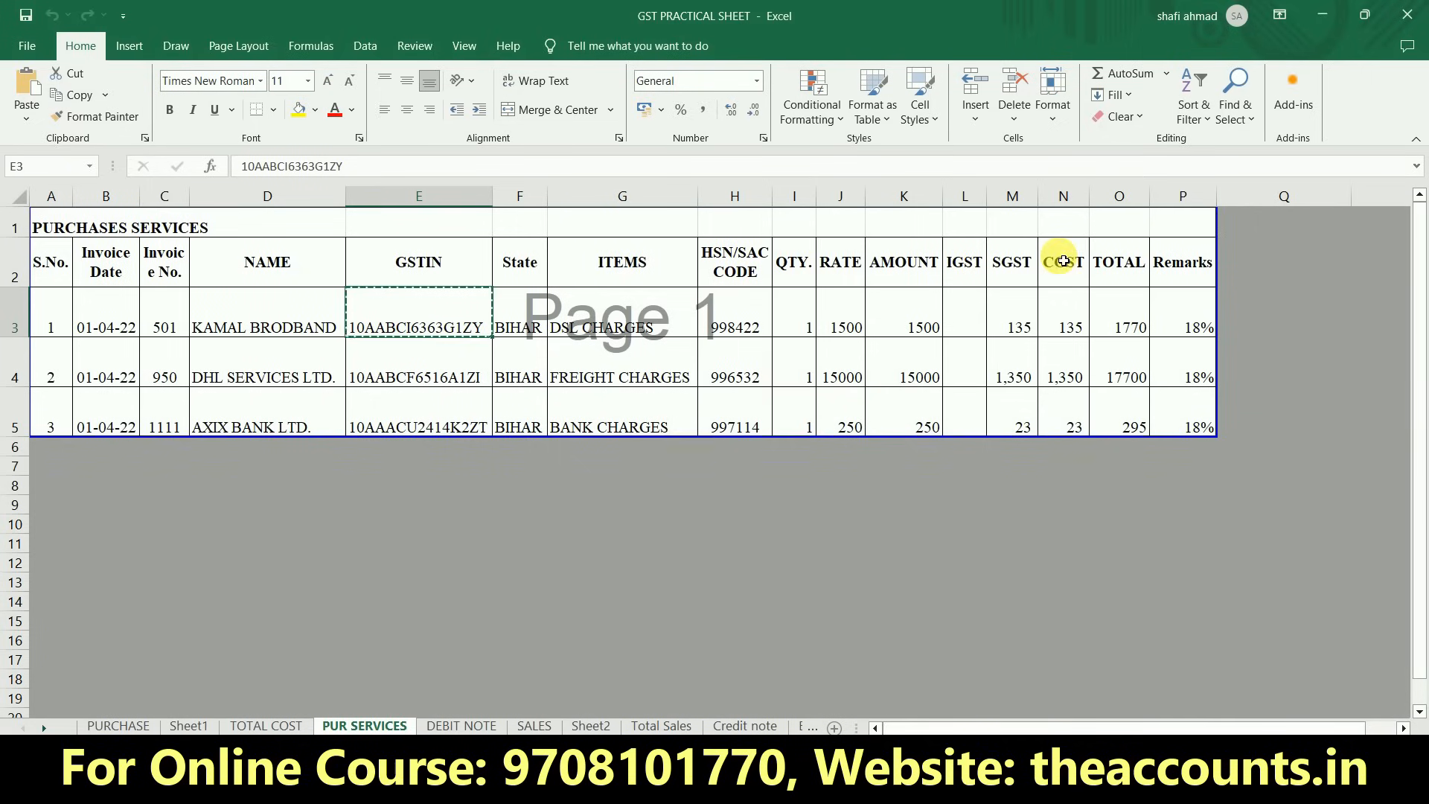
pyautogui.click(602, 311)
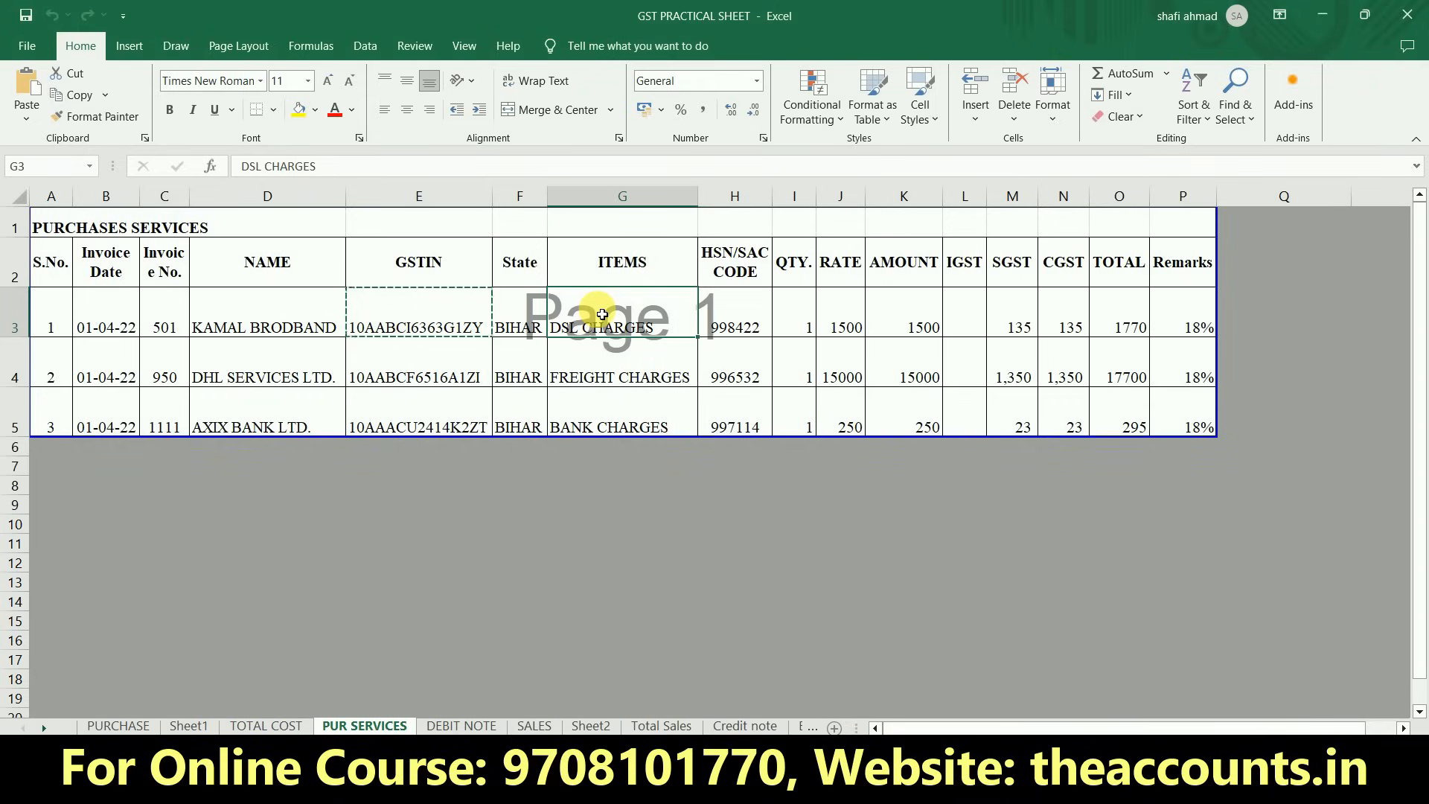
pyautogui.hotkey('alt', 'Tab')
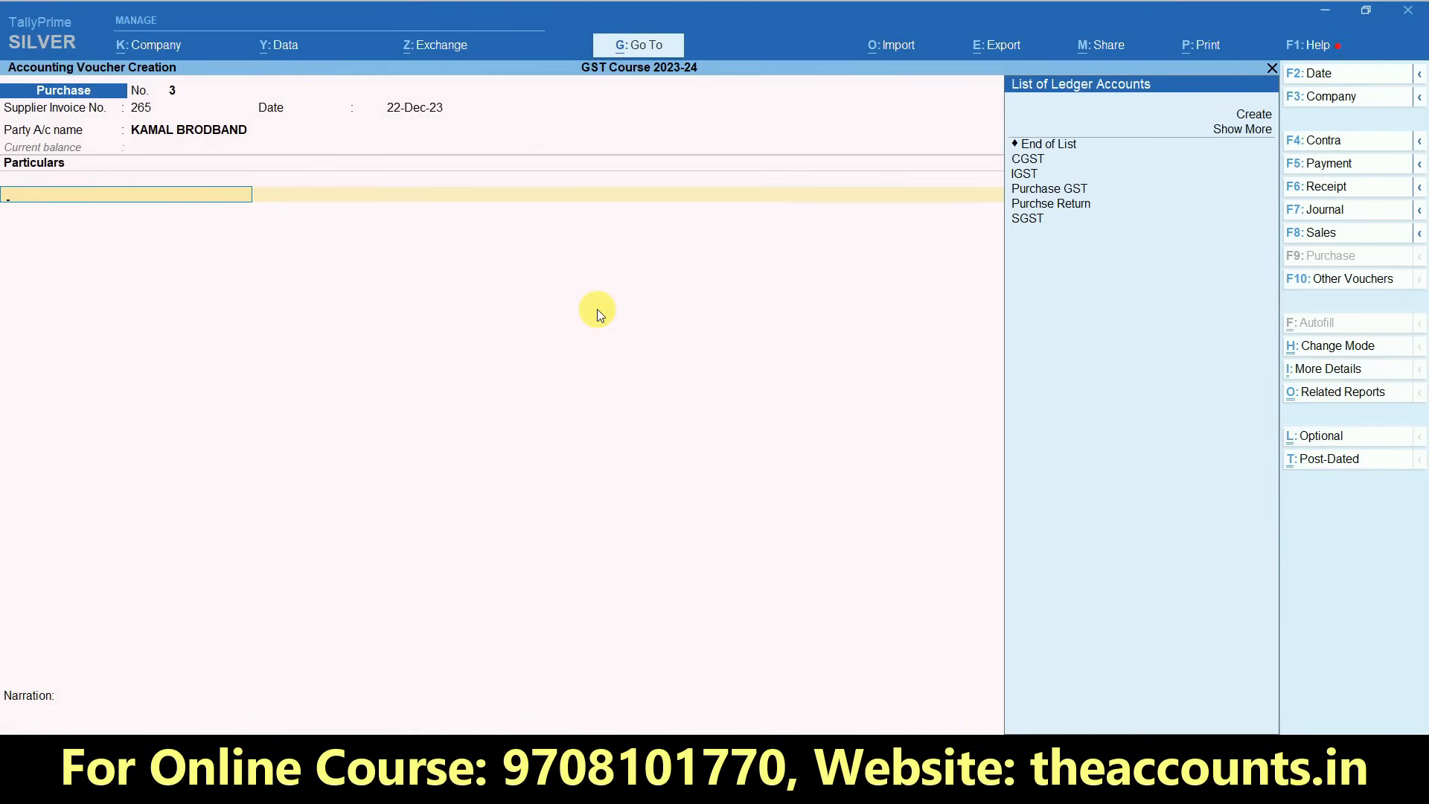
pyautogui.hotkey('alt', 'c')
pyautogui.write('Internet Charges')
pyautogui.press('Return')
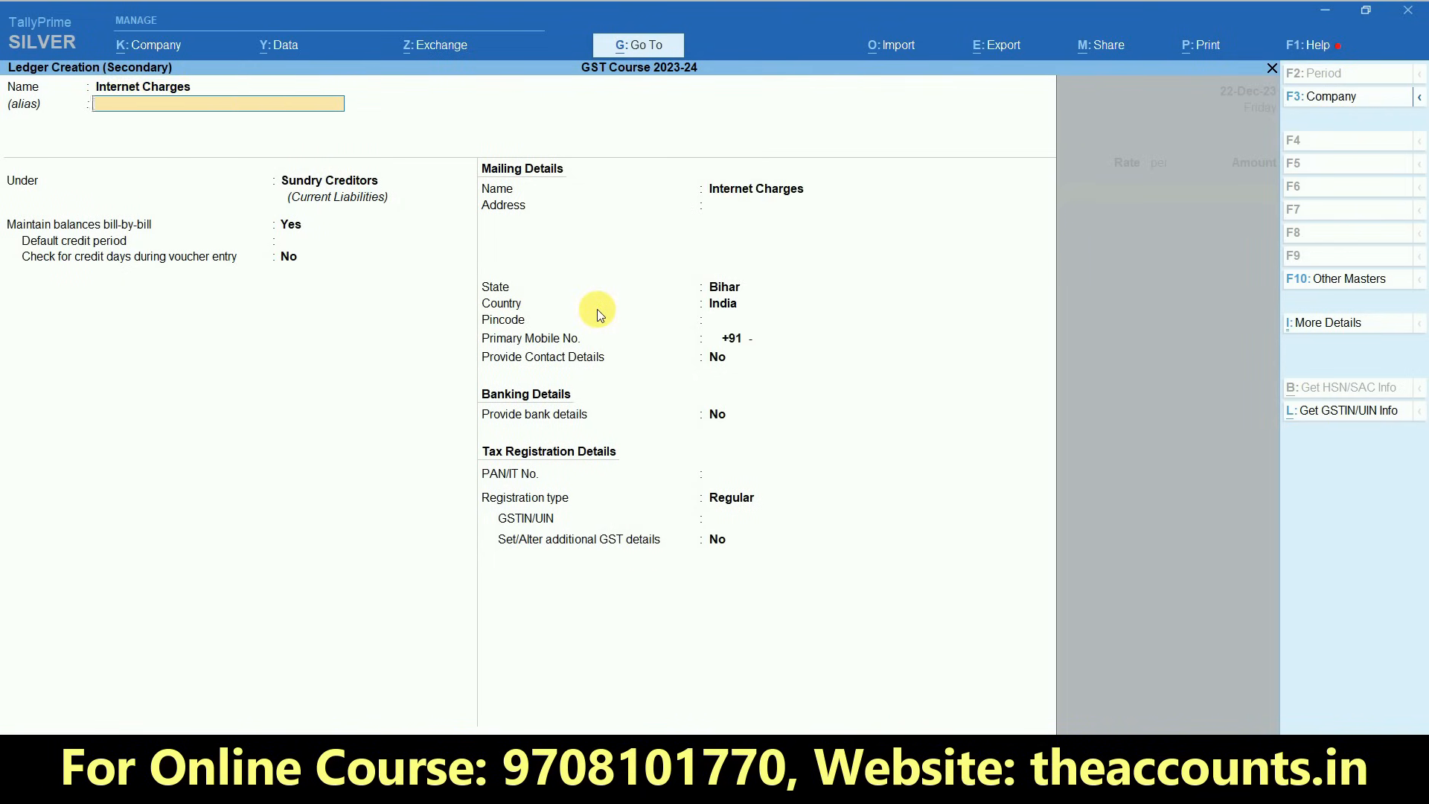
pyautogui.write('Ind')
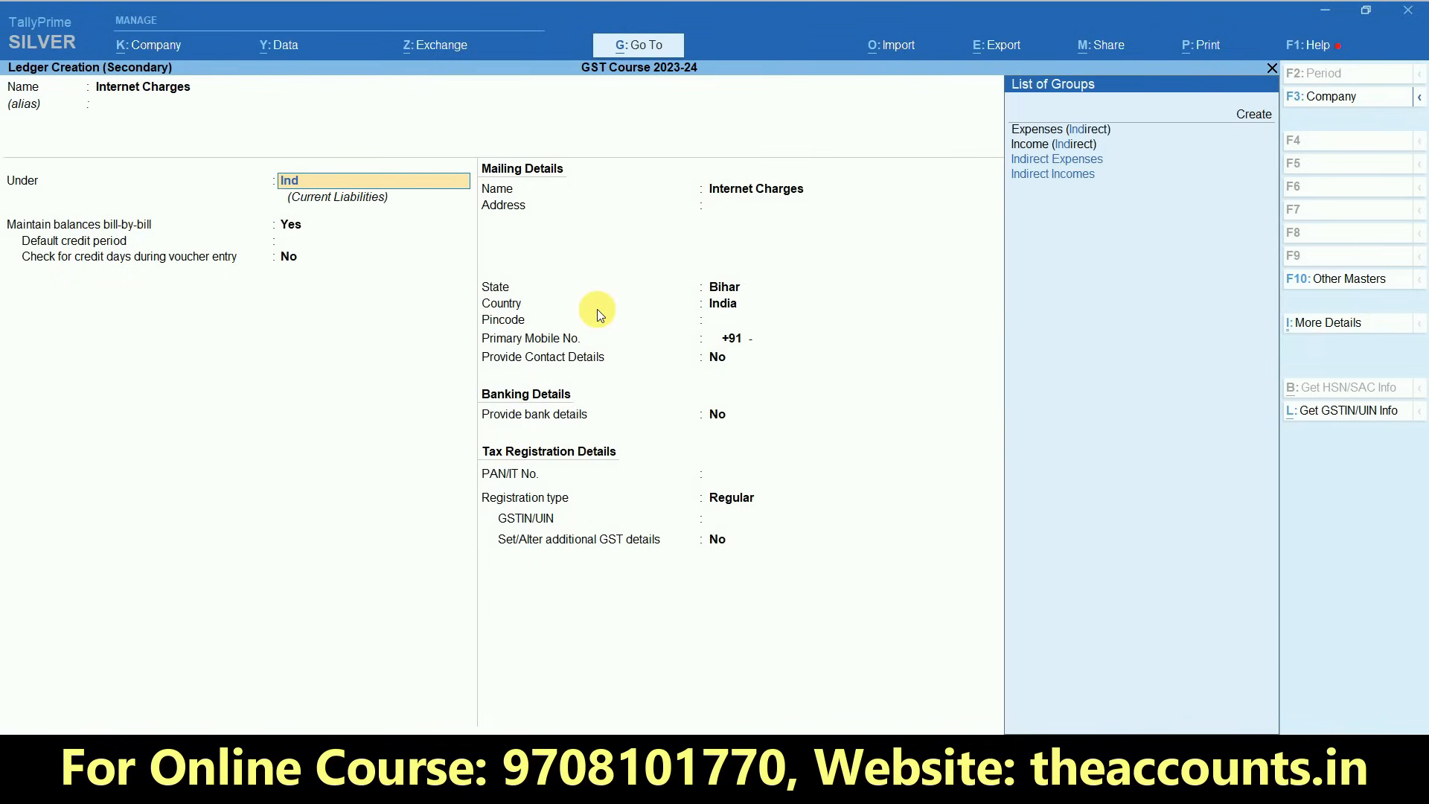
pyautogui.press('Down')
pyautogui.press('Up')
pyautogui.press('Return')
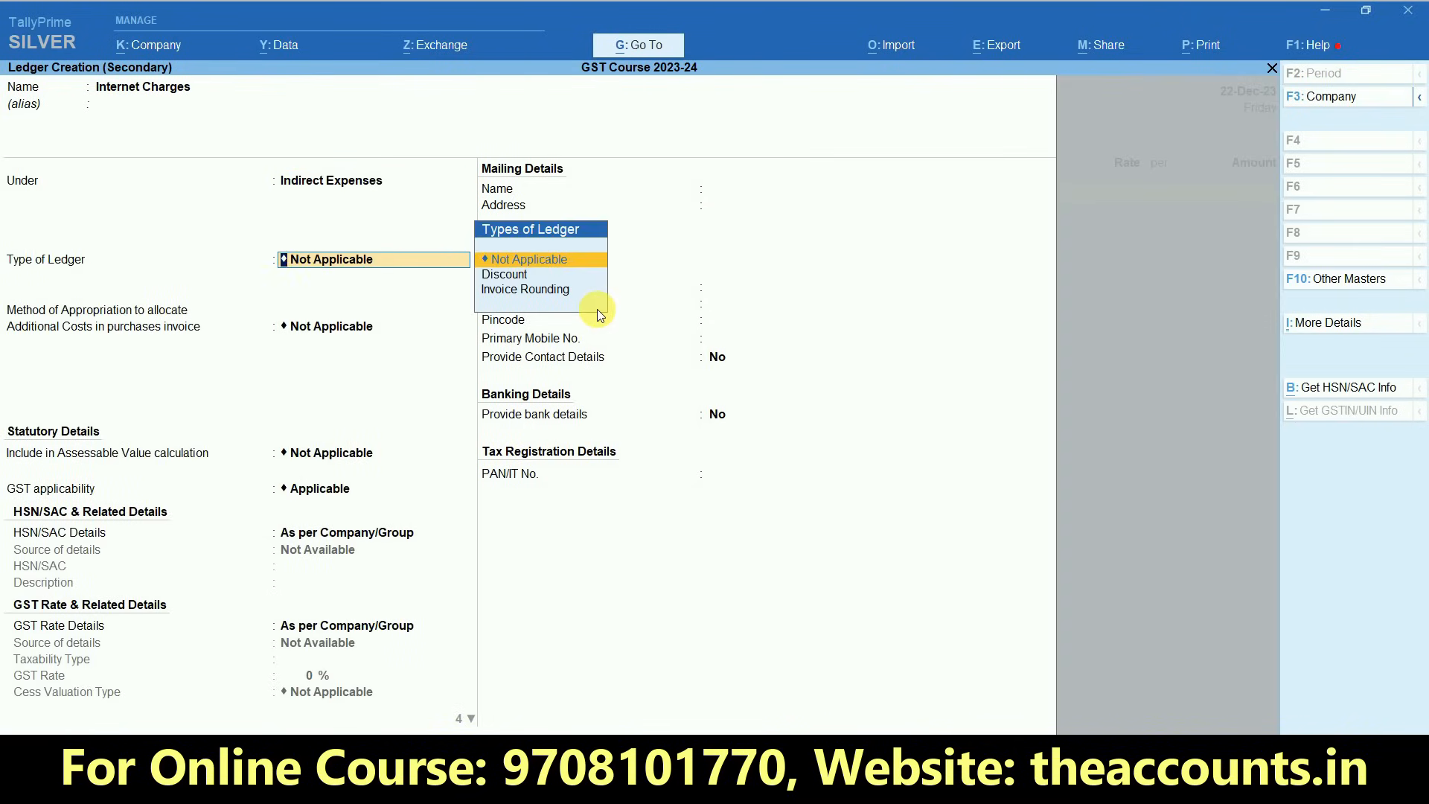
# - Keep ledger type, cost appropriation and assessable value as Not Applicable, GST as Applicable, and set HSN/SAC Details to Specify Details Here
pyautogui.press('Return')
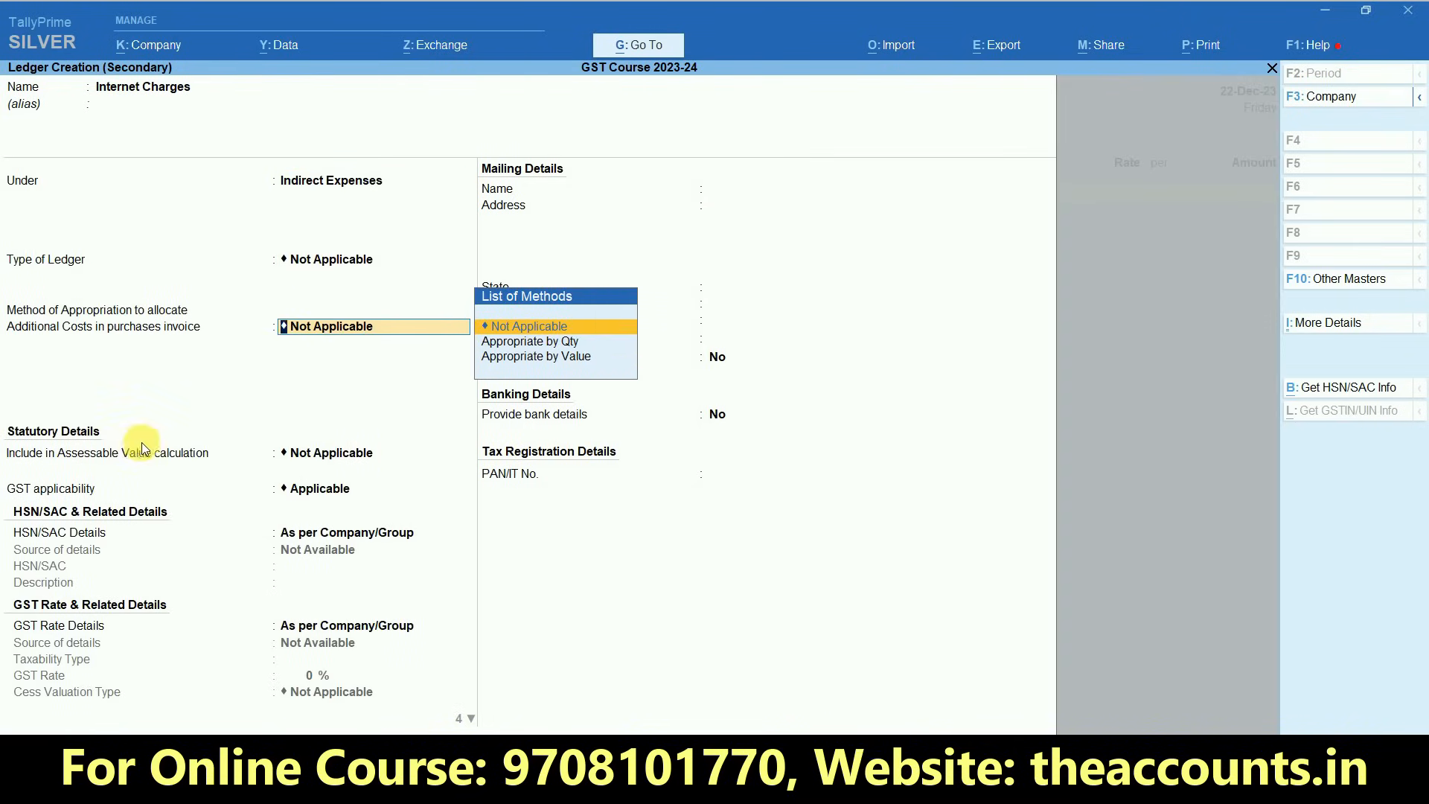
pyautogui.press('Return')
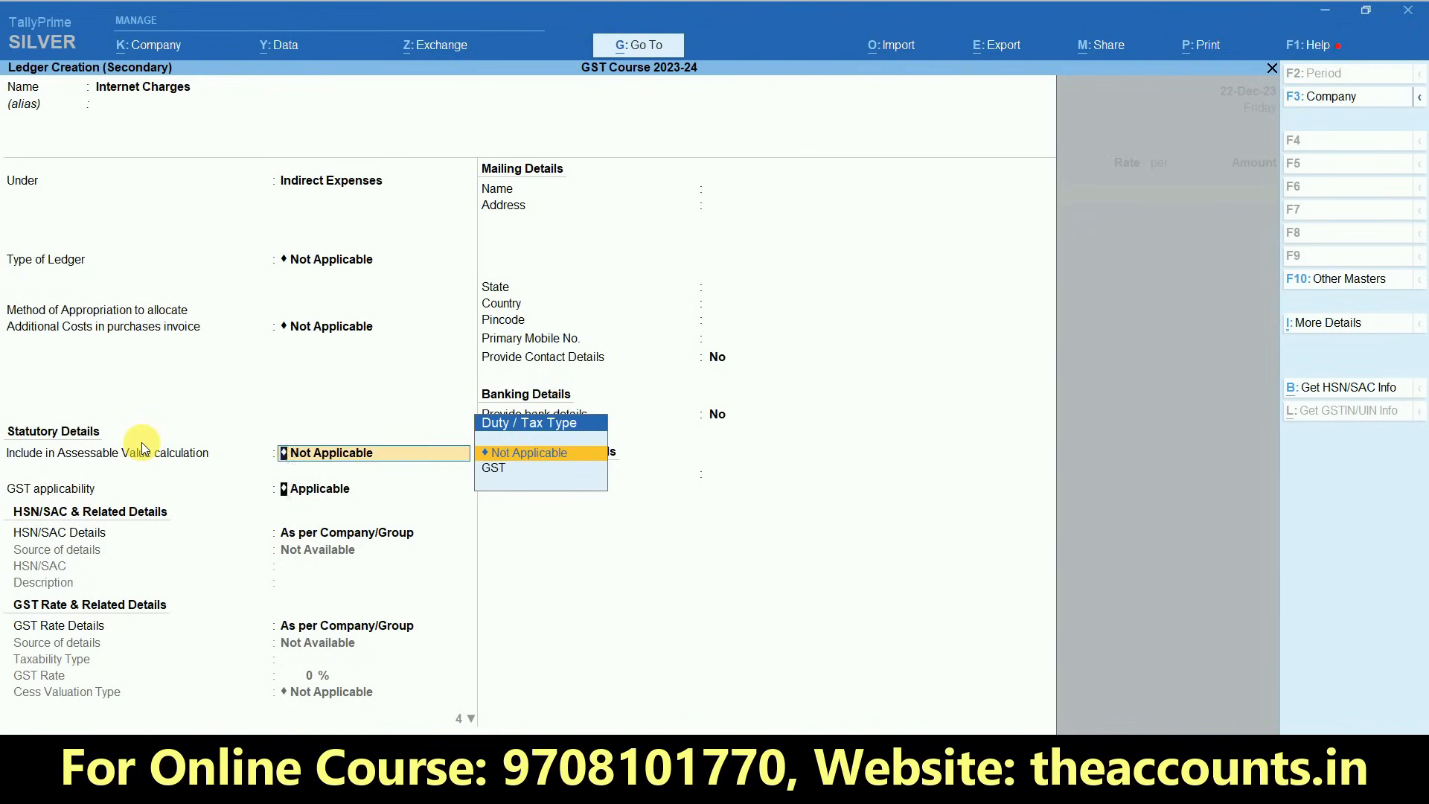
pyautogui.press('Return')
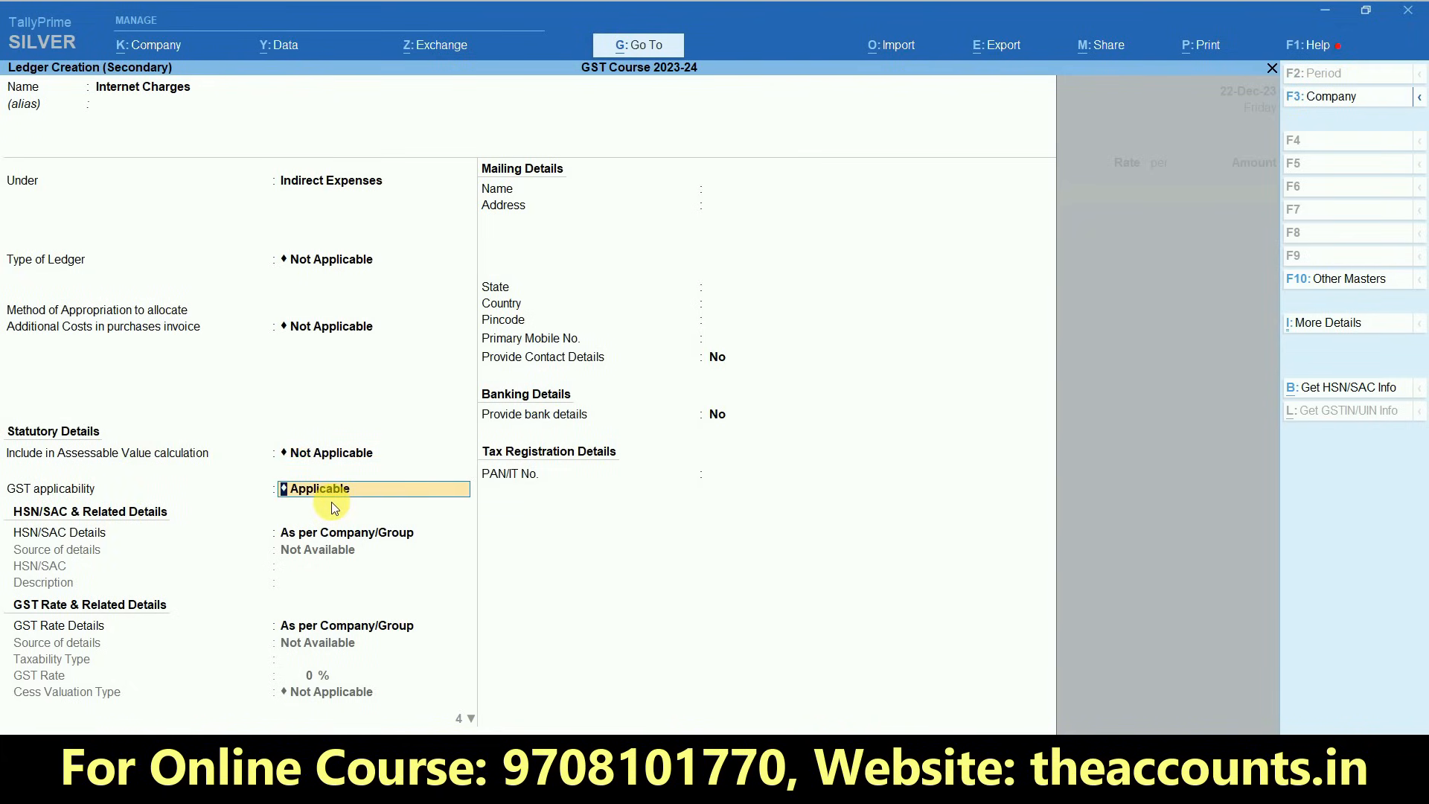
pyautogui.press('Return')
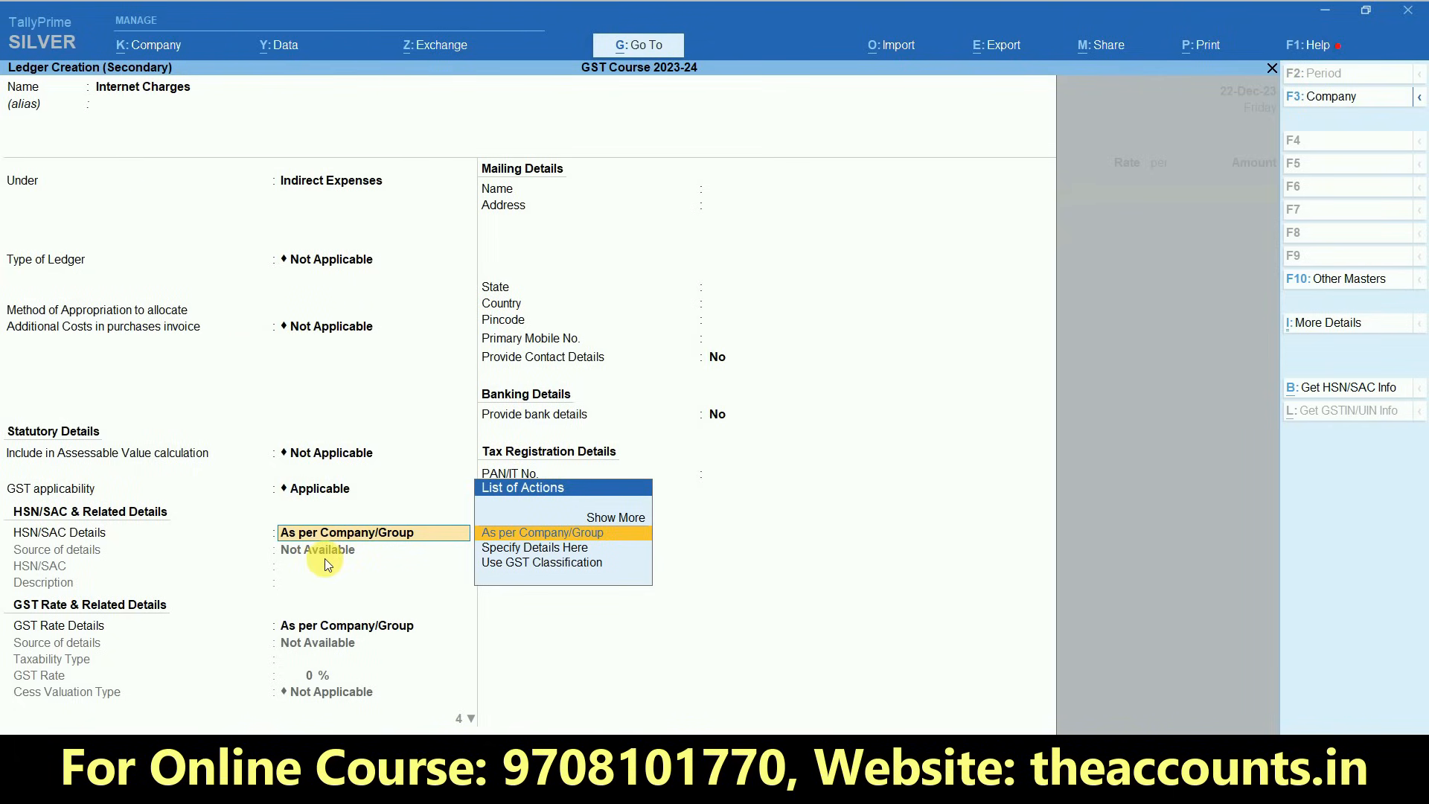
pyautogui.press('Down')
pyautogui.press('Return')
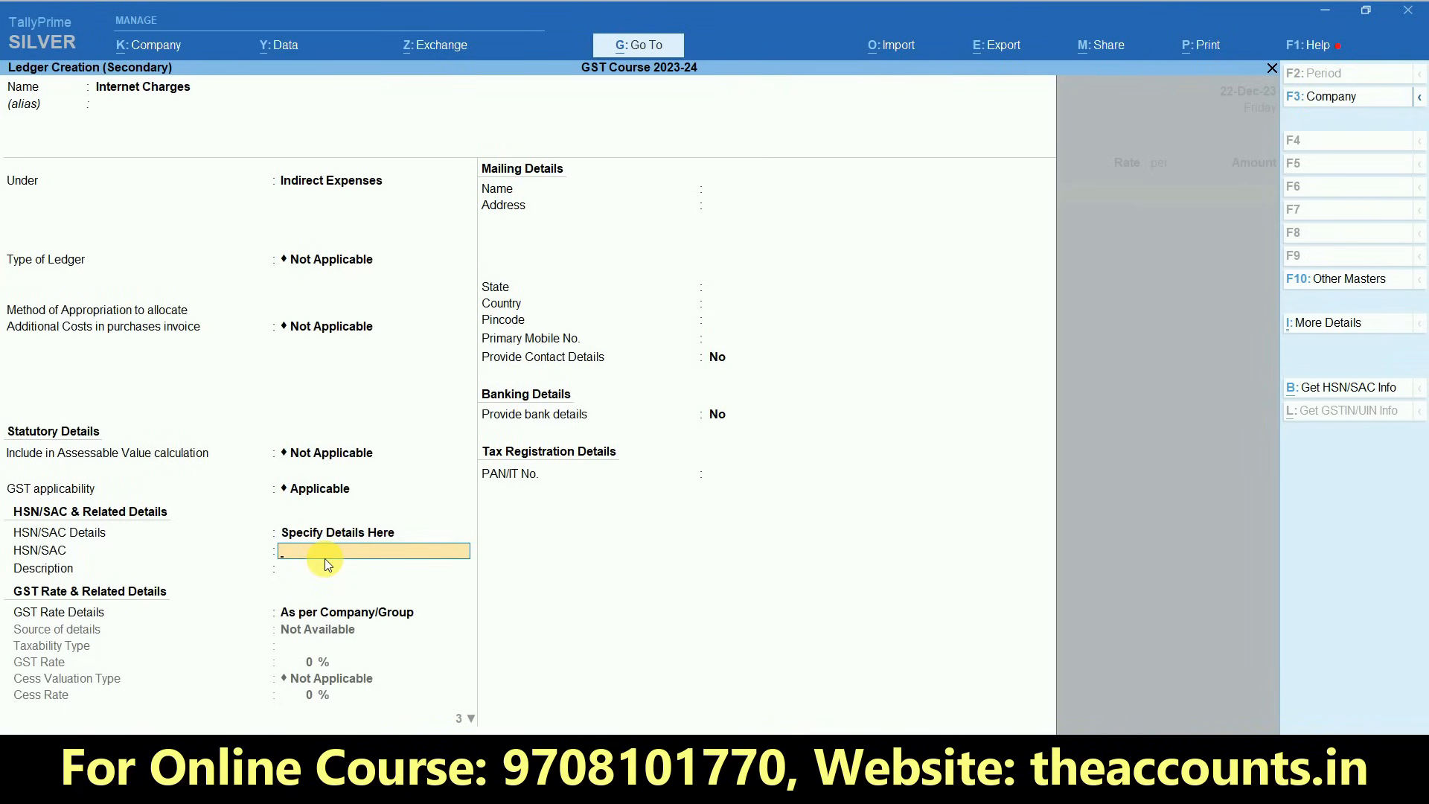
pyautogui.hotkey('ctrl', '1')
pyautogui.click(2, 566)
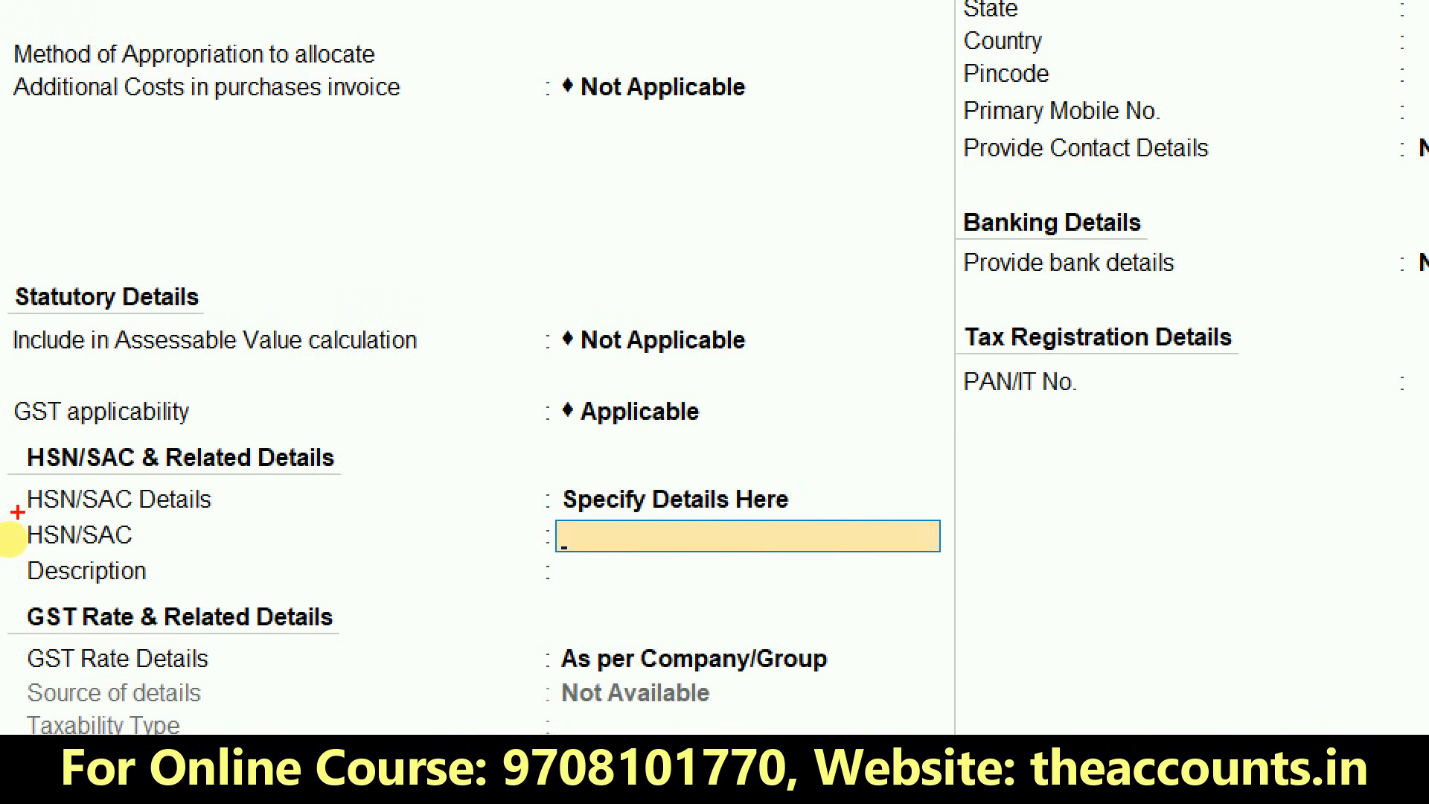
pyautogui.moveTo(17, 512); pyautogui.dragTo(151, 554)
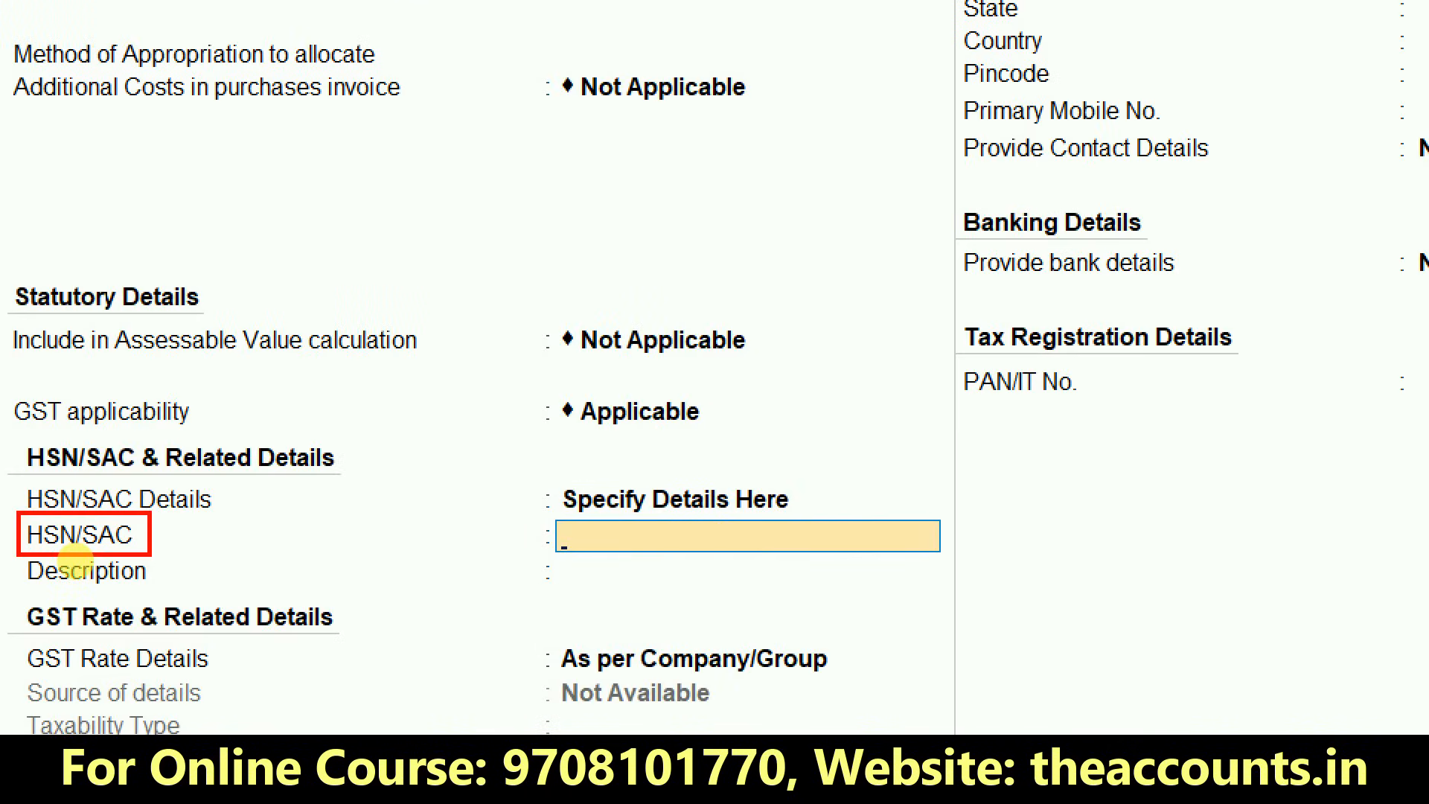
pyautogui.press('Escape')
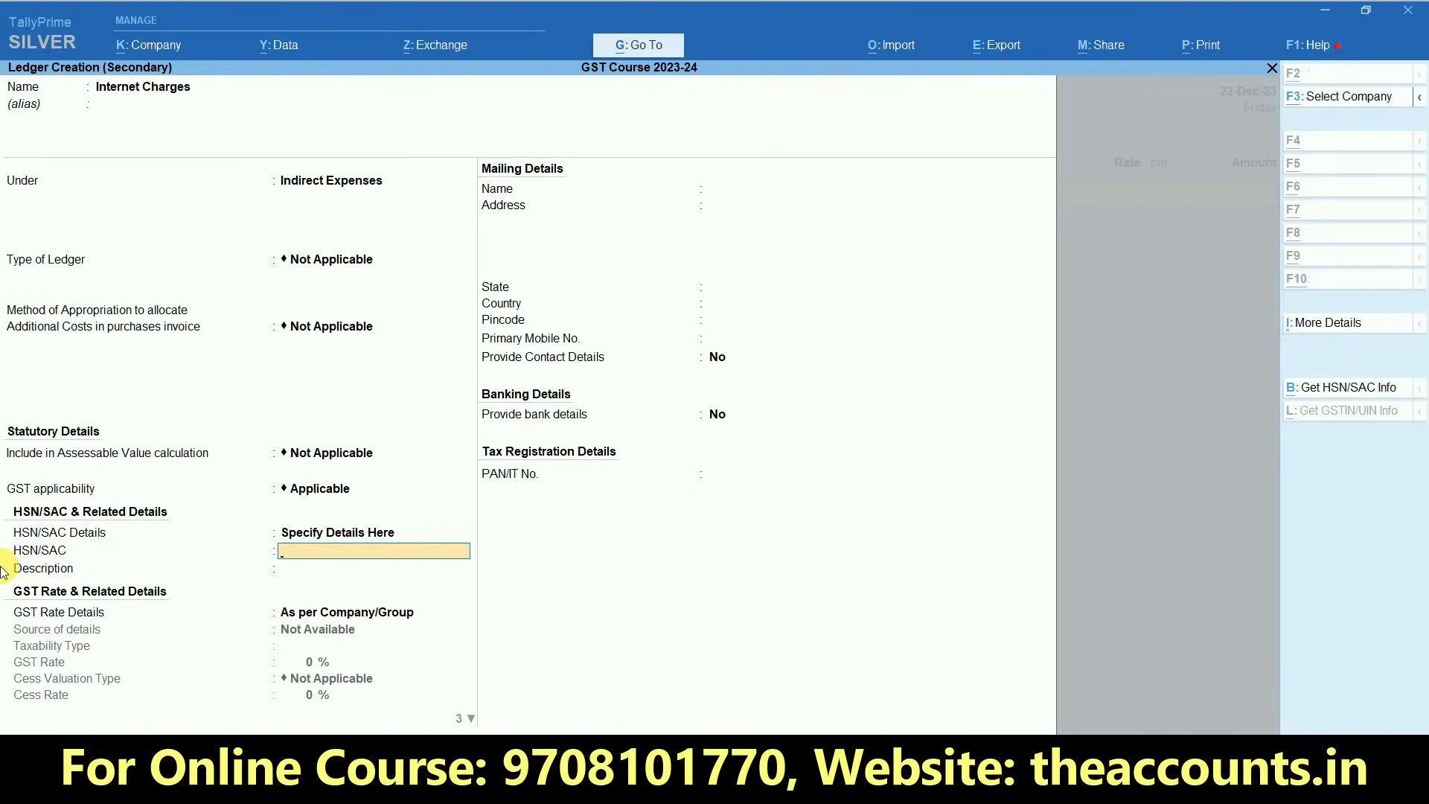
# - Copy HSN/SAC code 998422 from the Excel sheet into the Internet Charges ledger and leave the description blank
pyautogui.hotkey('alt', 'Tab')
pyautogui.press('Right')
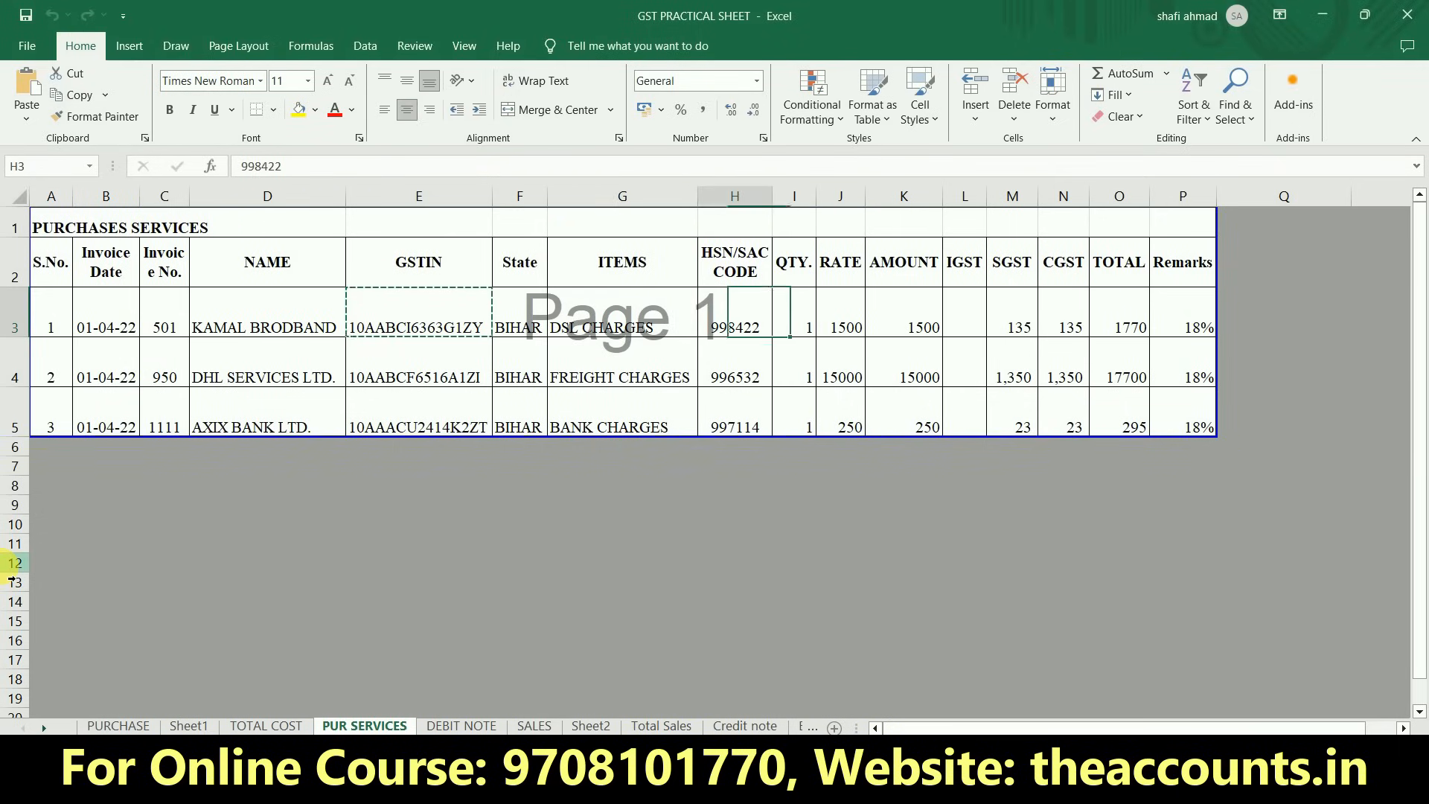
pyautogui.press('Escape')
pyautogui.hotkey('ctrl', 'c')
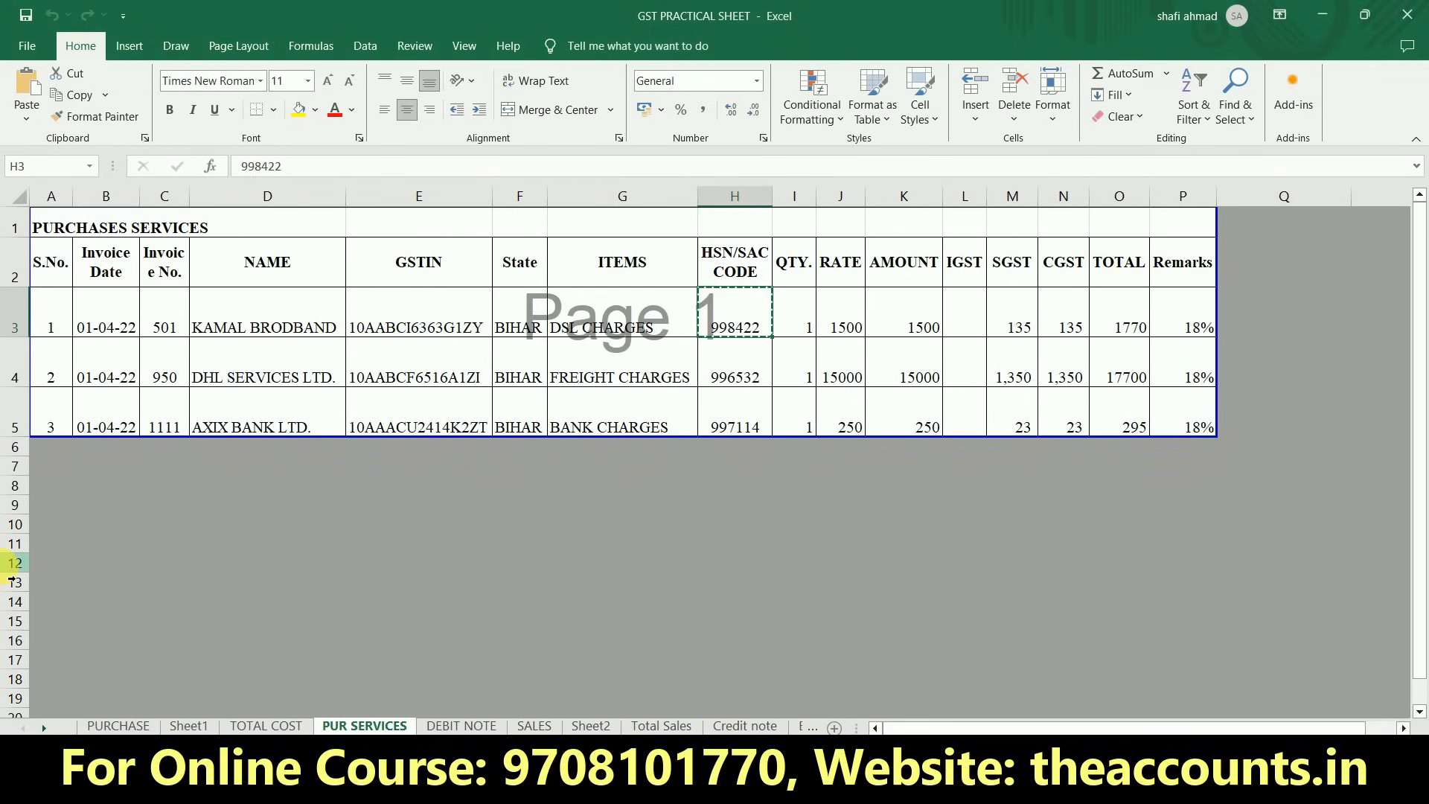
pyautogui.hotkey('alt', 'Tab')
pyautogui.hotkey('ctrl', 'alt', 'v')
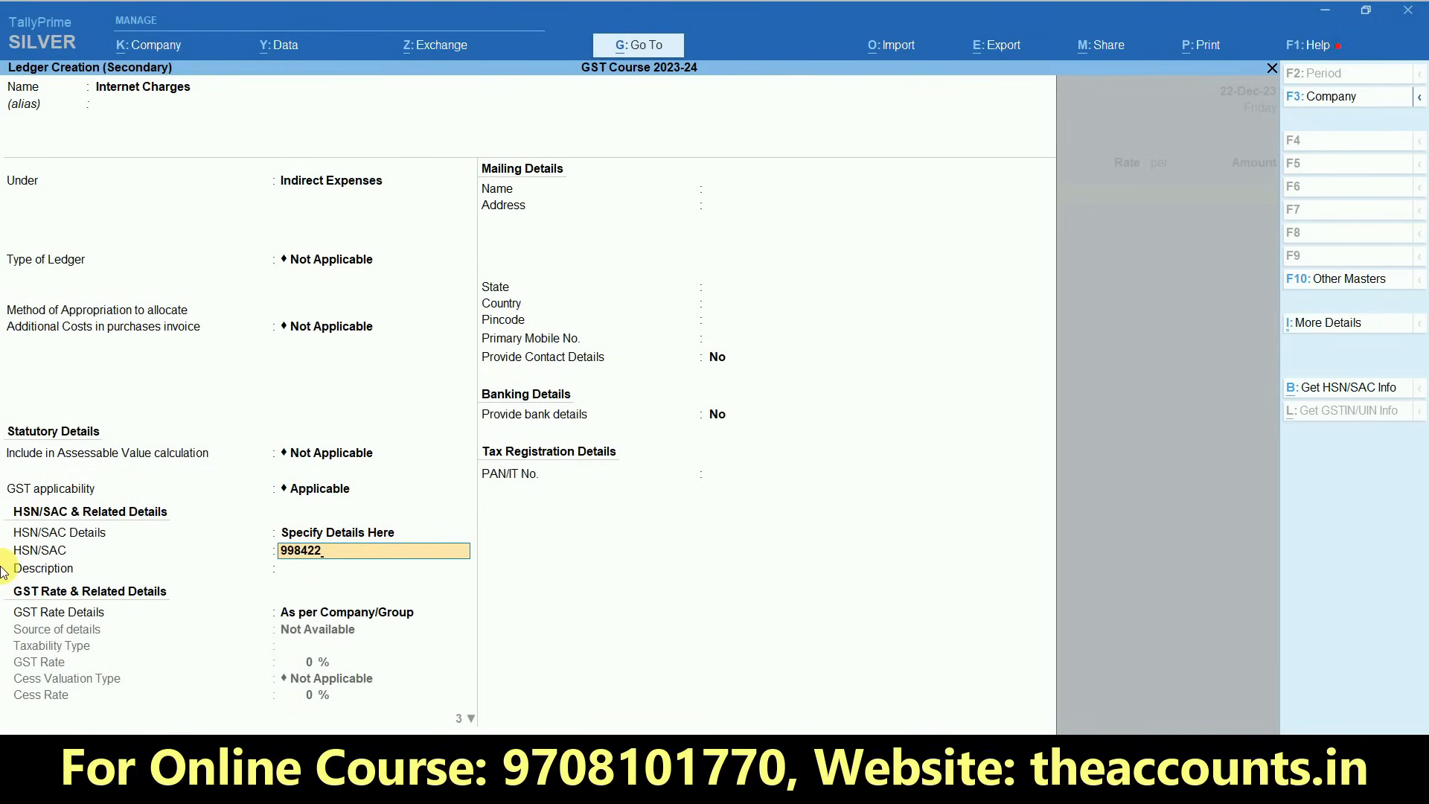
pyautogui.press('Return')
pyautogui.press('Return')
# - Set GST Rate Details to Specify Details Here, with taxability Taxable, GST rate 18% and cess valuation Not Applicable
pyautogui.press('Down')
pyautogui.press('Down')
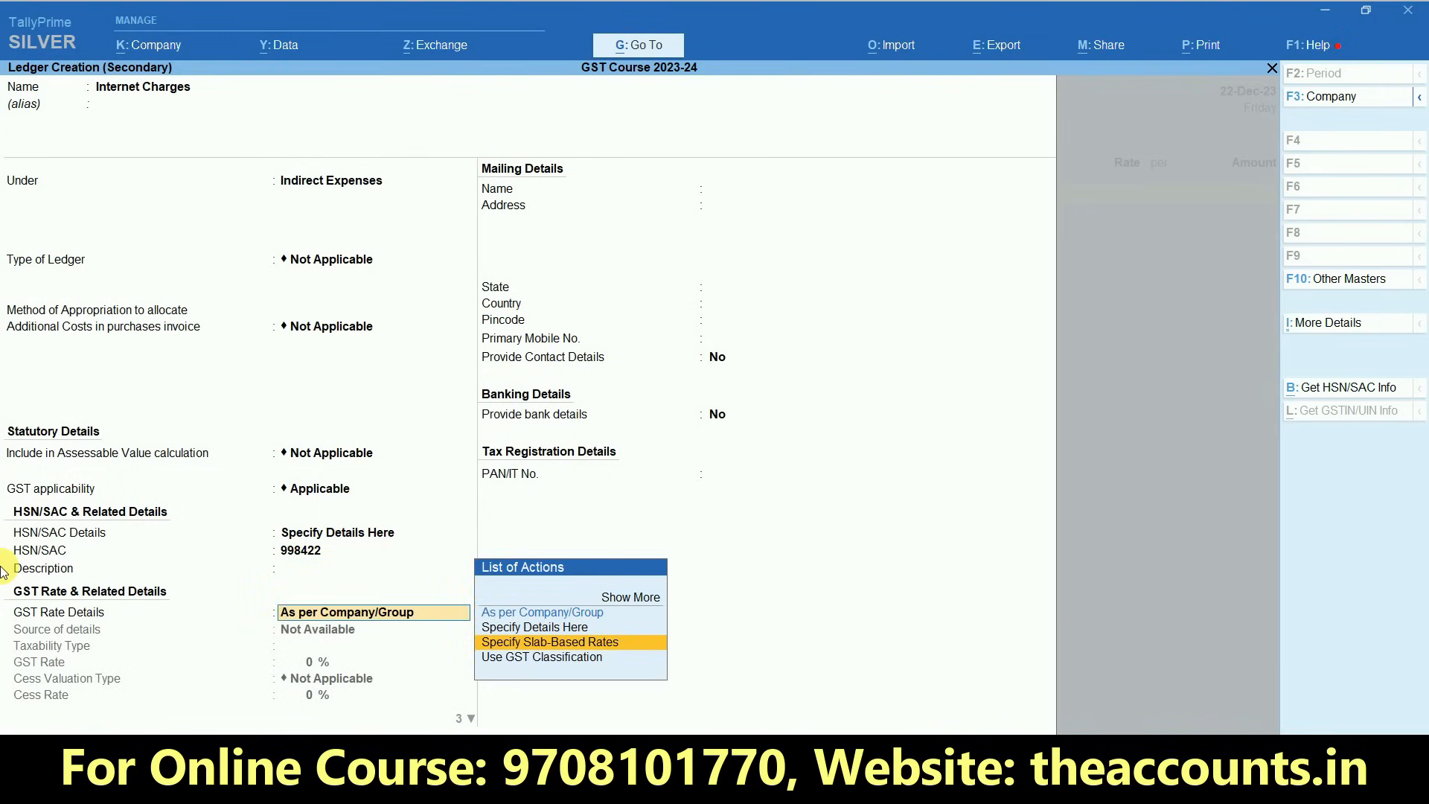
pyautogui.press('Up')
pyautogui.press('Return')
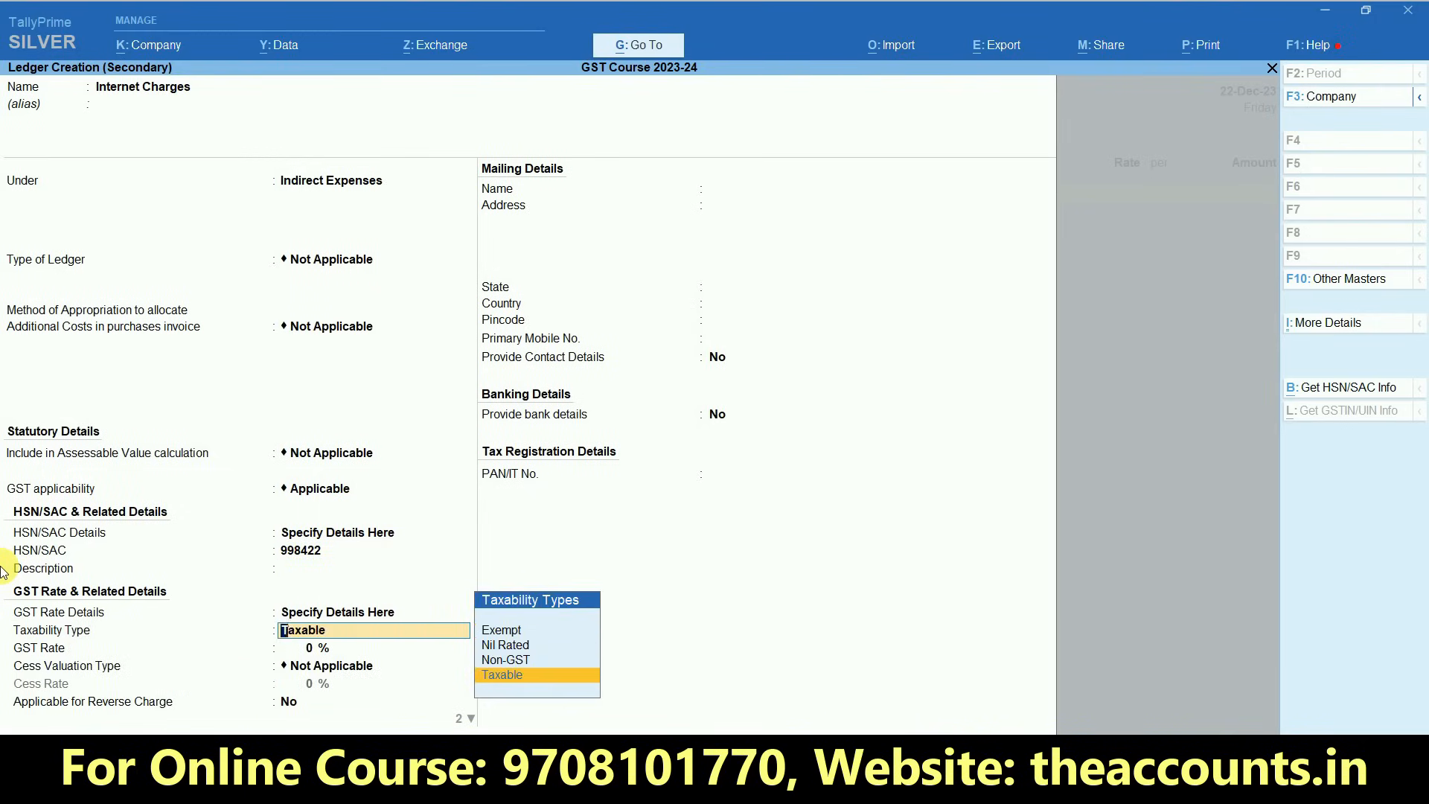
pyautogui.press('Return')
pyautogui.write('18')
pyautogui.press('Return')
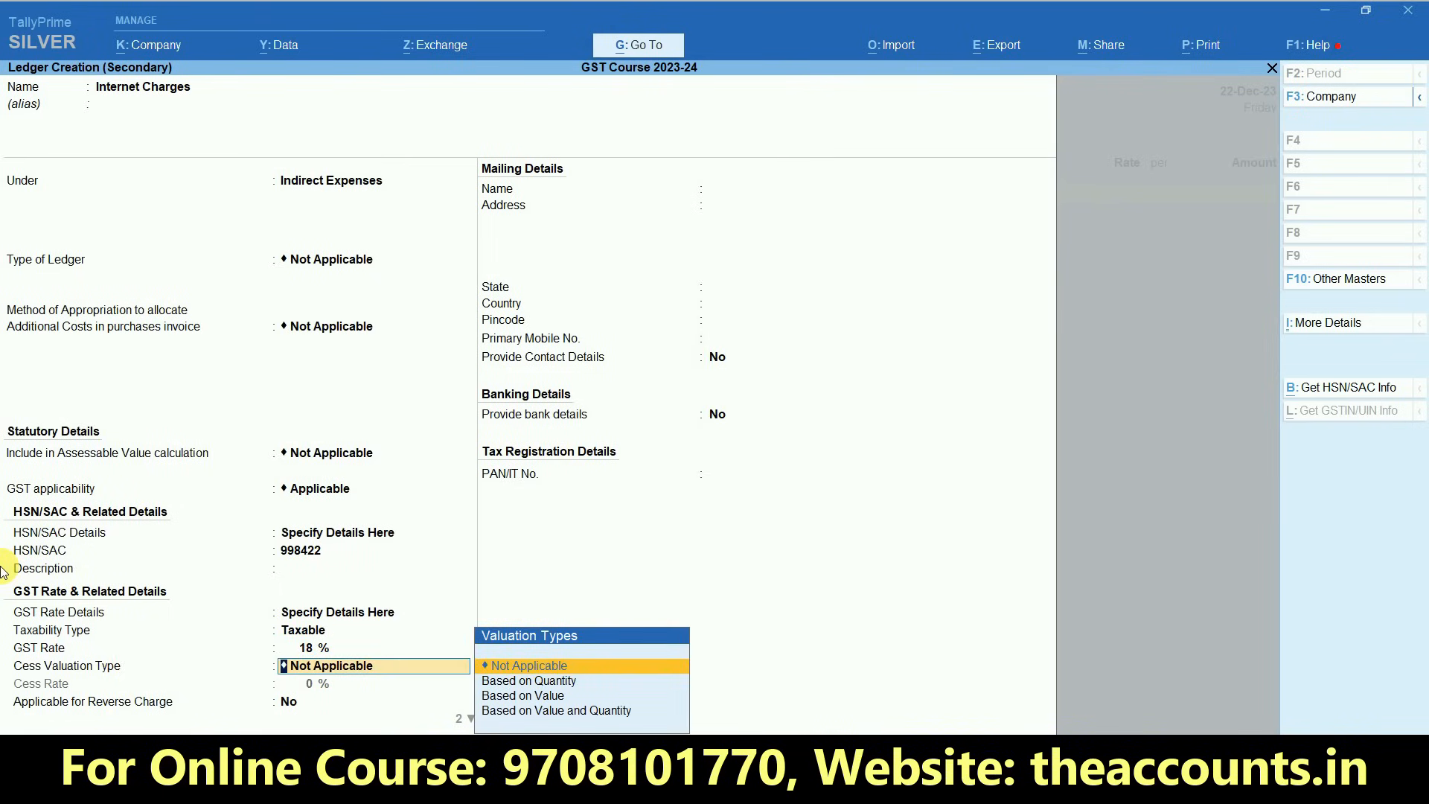
pyautogui.press('Return')
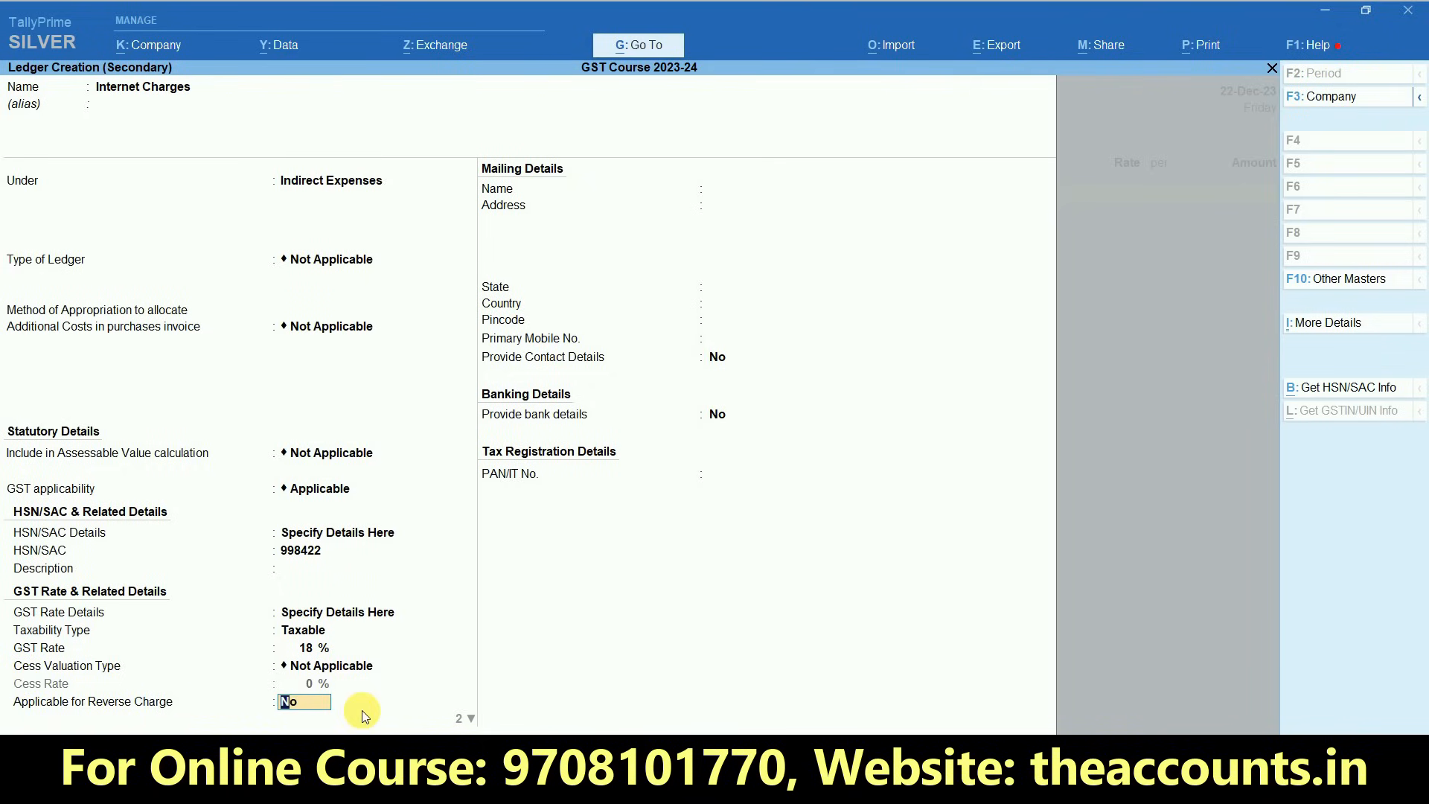
# - Accept No for reverse charge, Yes for input tax credit and Services as supply type, and save the Internet Charges ledger
pyautogui.press('Return')
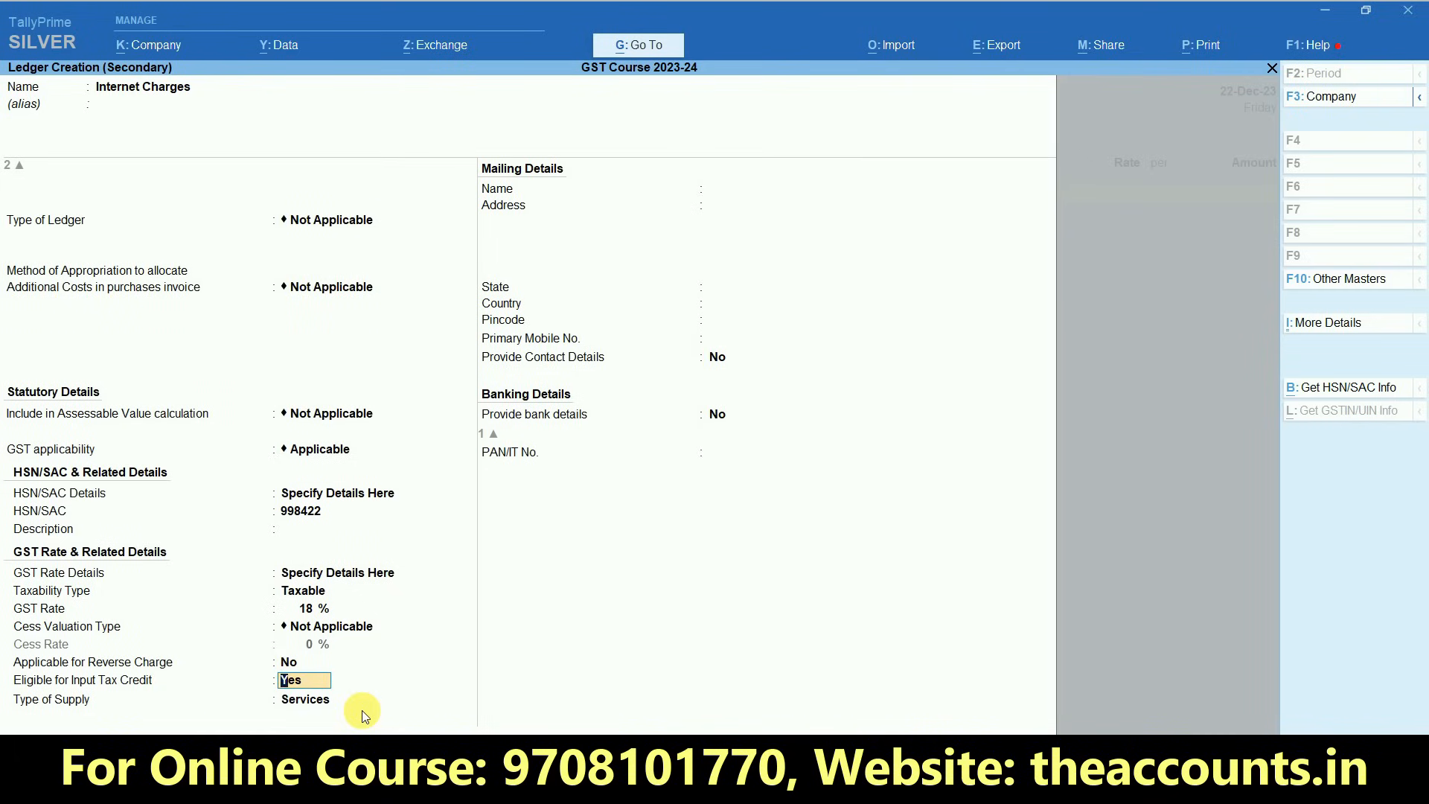
pyautogui.press('Return')
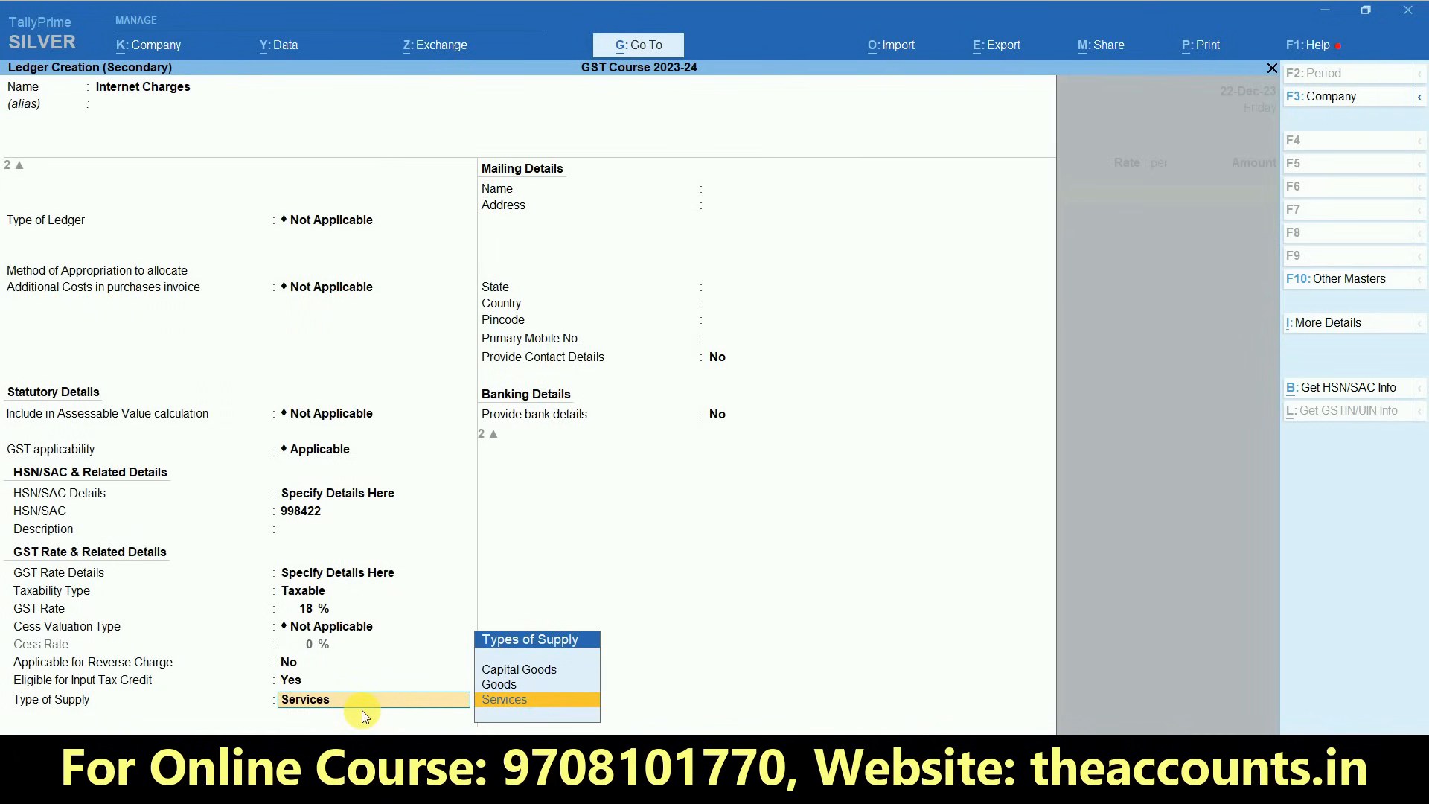
pyautogui.press('Return')
pyautogui.press('Return')
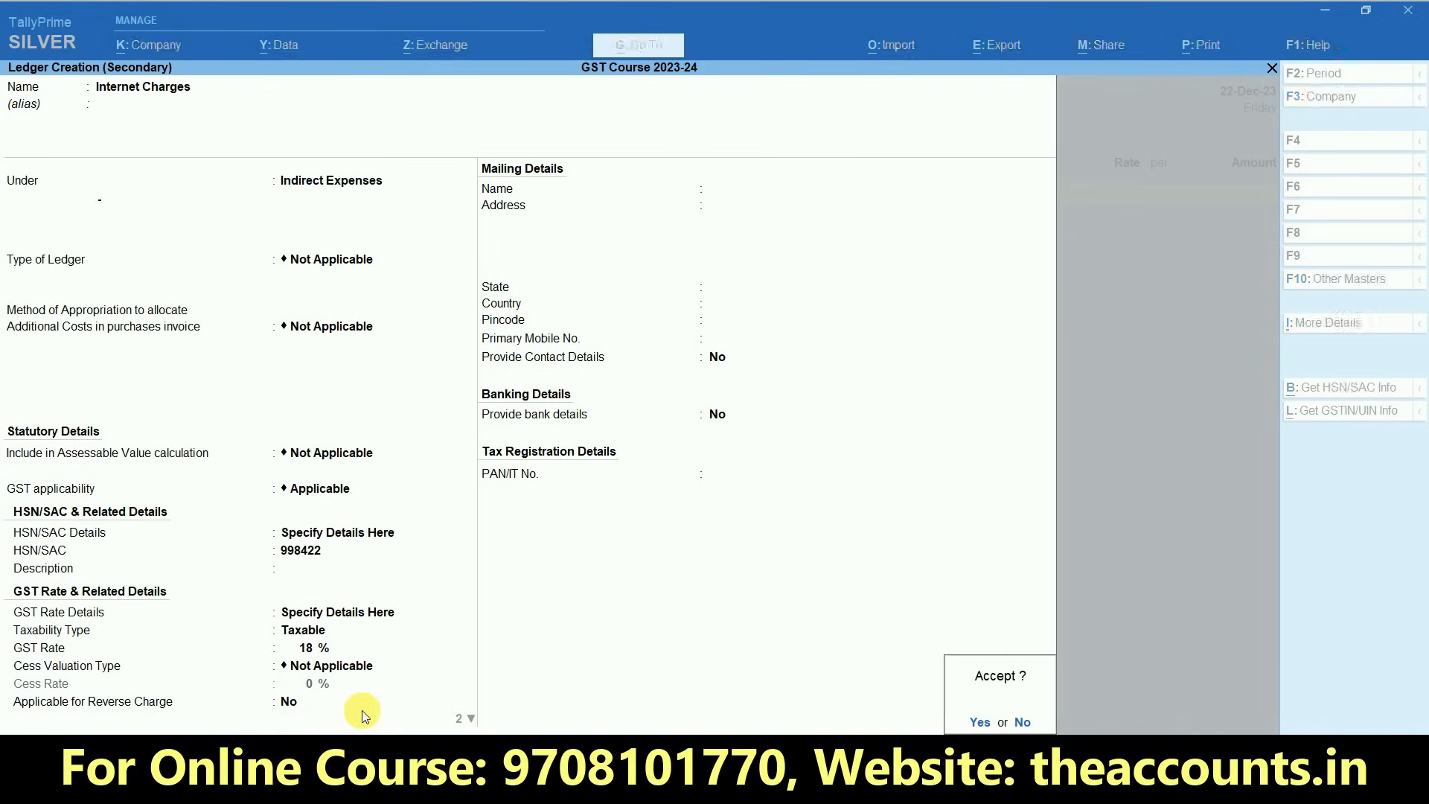
pyautogui.press('Return')
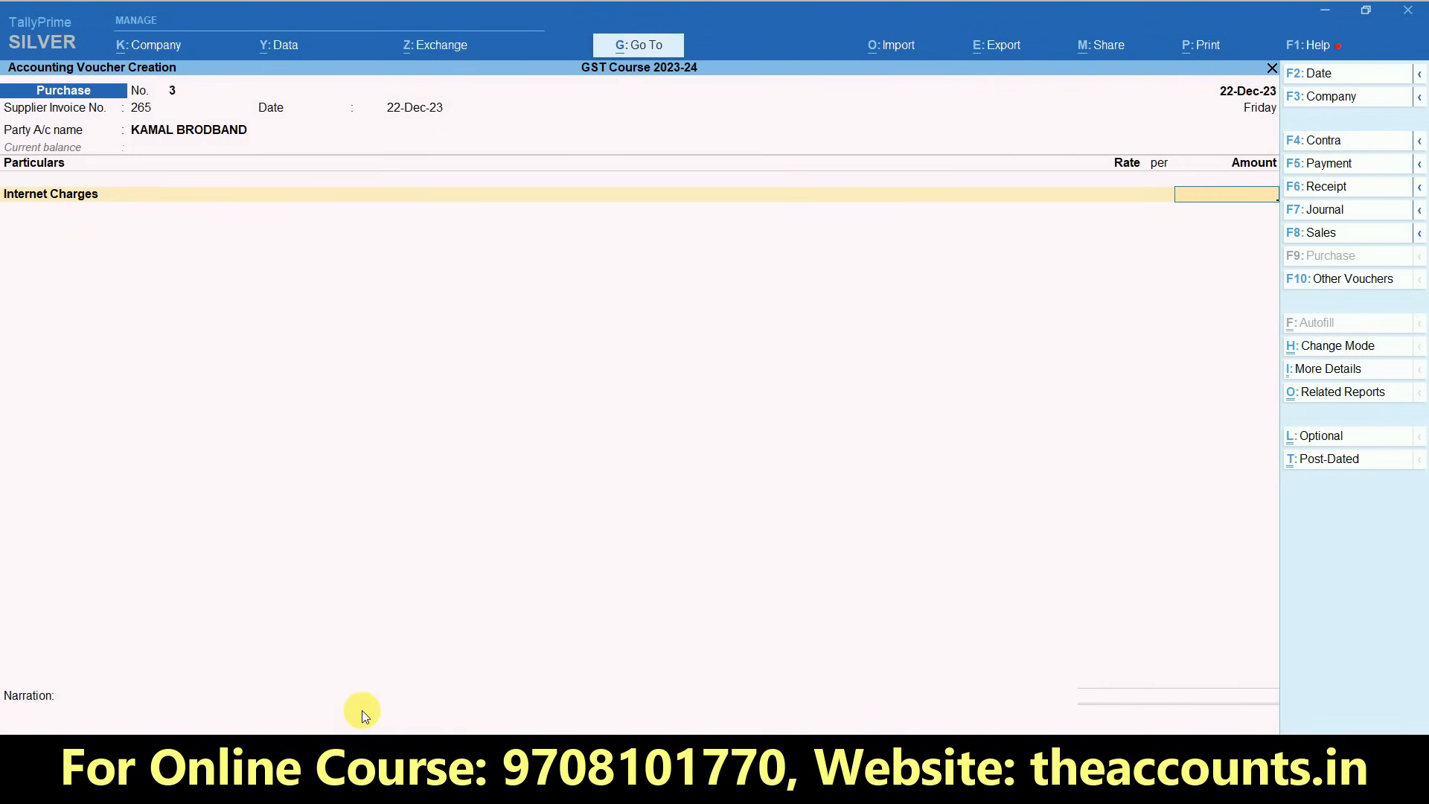
# - Look up the Kamal Brodband rate in the Excel services sheet and enter 1500 as the Internet Charges amount
pyautogui.hotkey('alt', 'Tab')
pyautogui.press('Right')
pyautogui.press('Right')
pyautogui.press('Left')
pyautogui.press('Right')
pyautogui.press('Right')
pyautogui.press('Right')
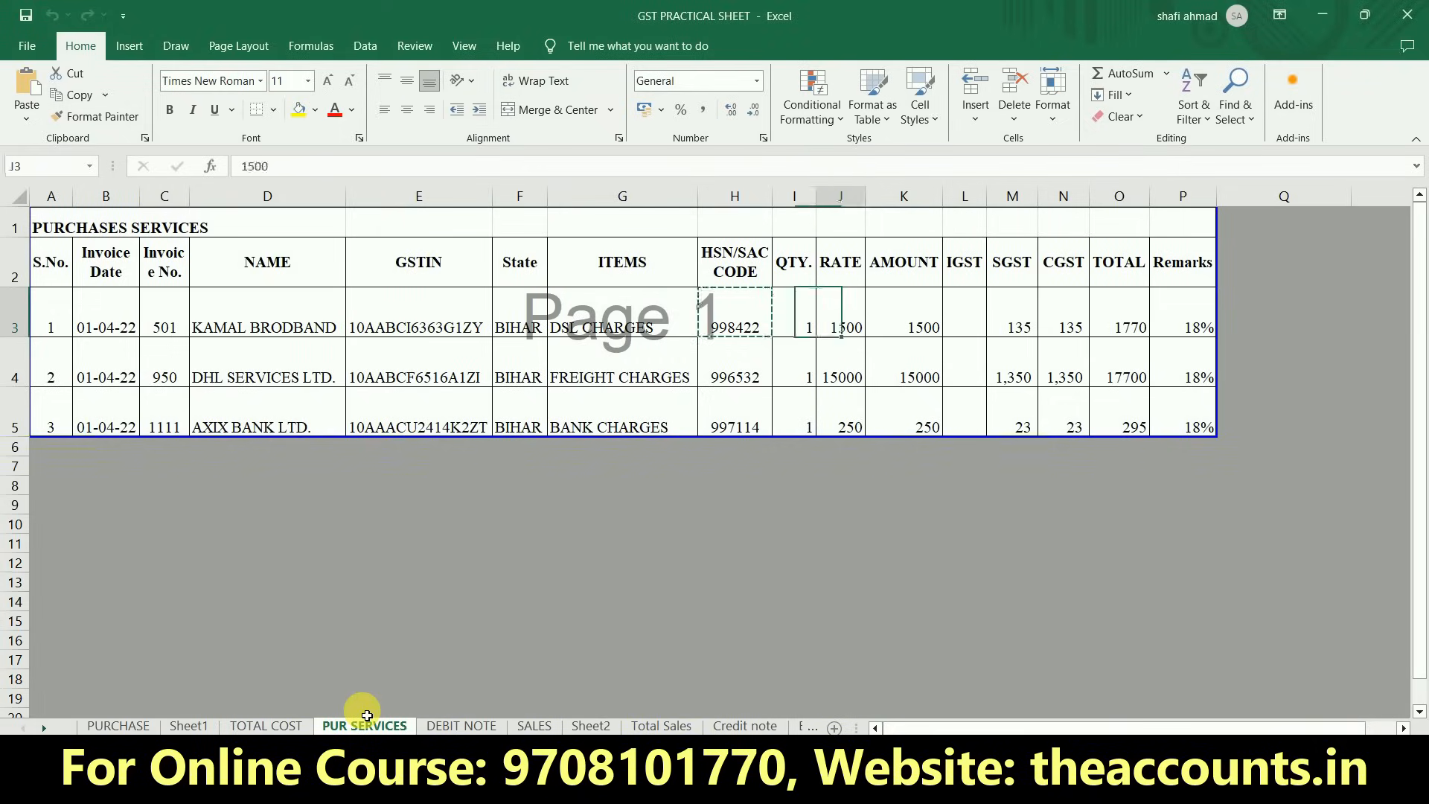
pyautogui.press('Left')
pyautogui.hotkey('alt', 'Tab')
pyautogui.write('1500')
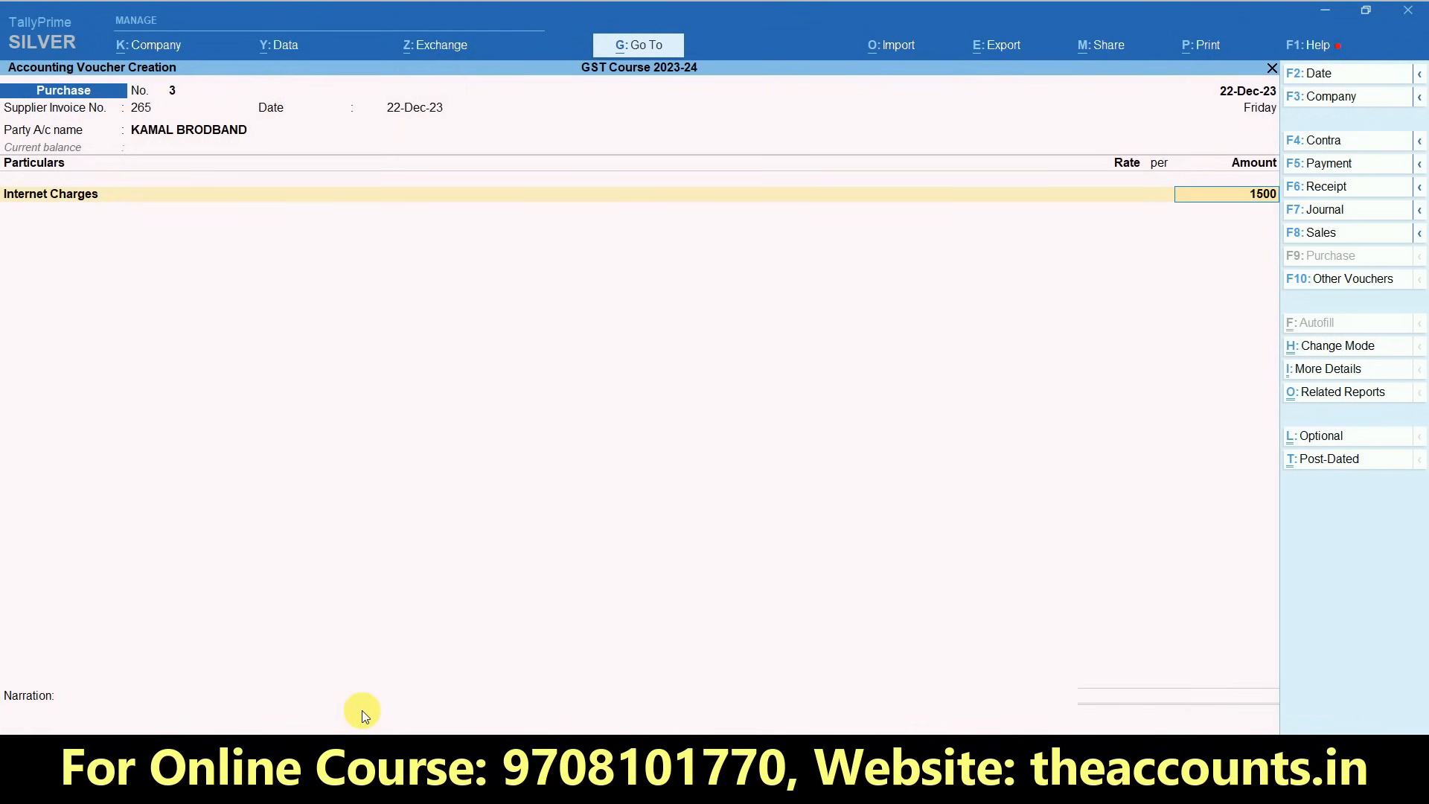
pyautogui.press('Return')
pyautogui.press('Return')
pyautogui.press('Return')
pyautogui.press('Return')
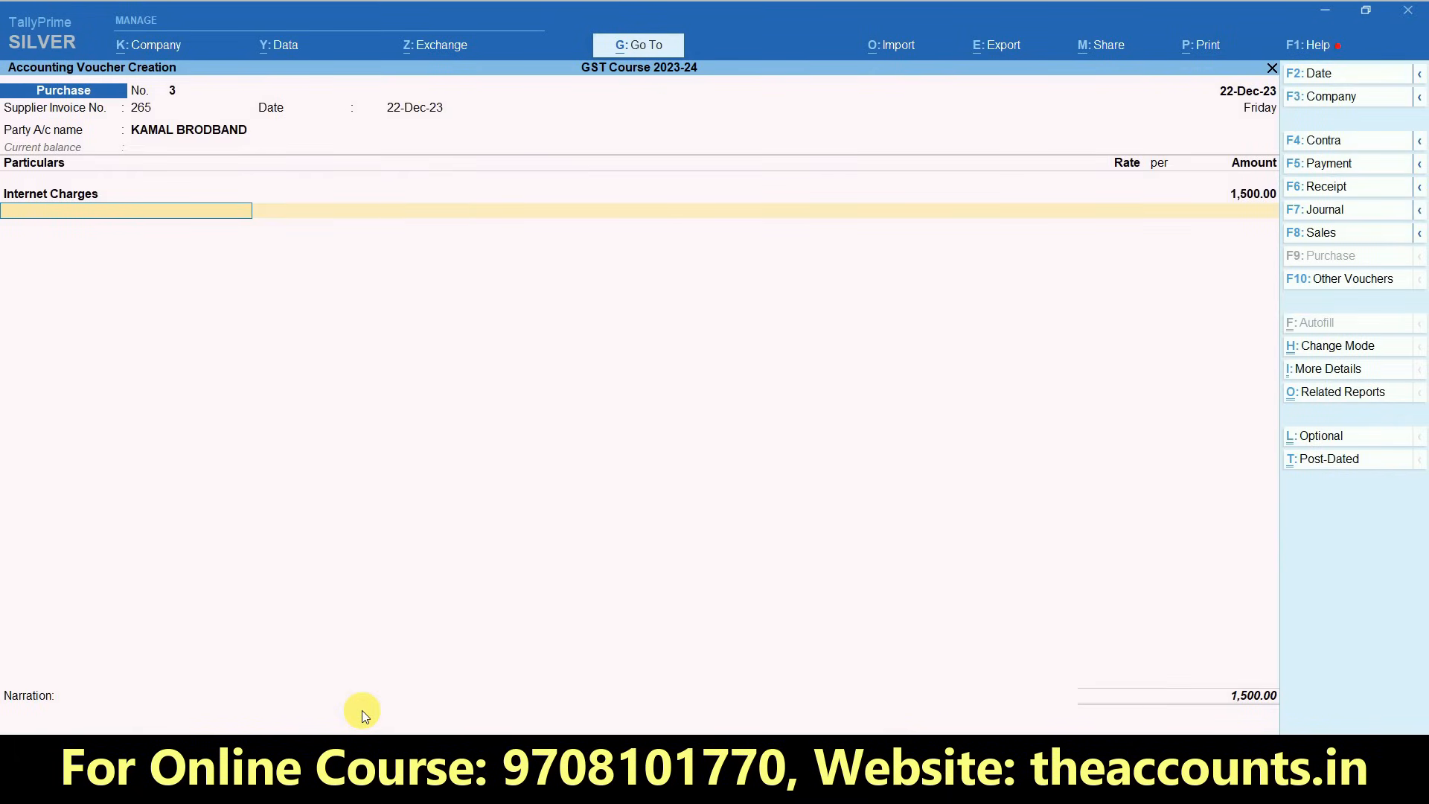
# - Add the SGST and CGST ledgers to the purchase voucher and compare its total with the Excel sheet
pyautogui.write('Sgst')
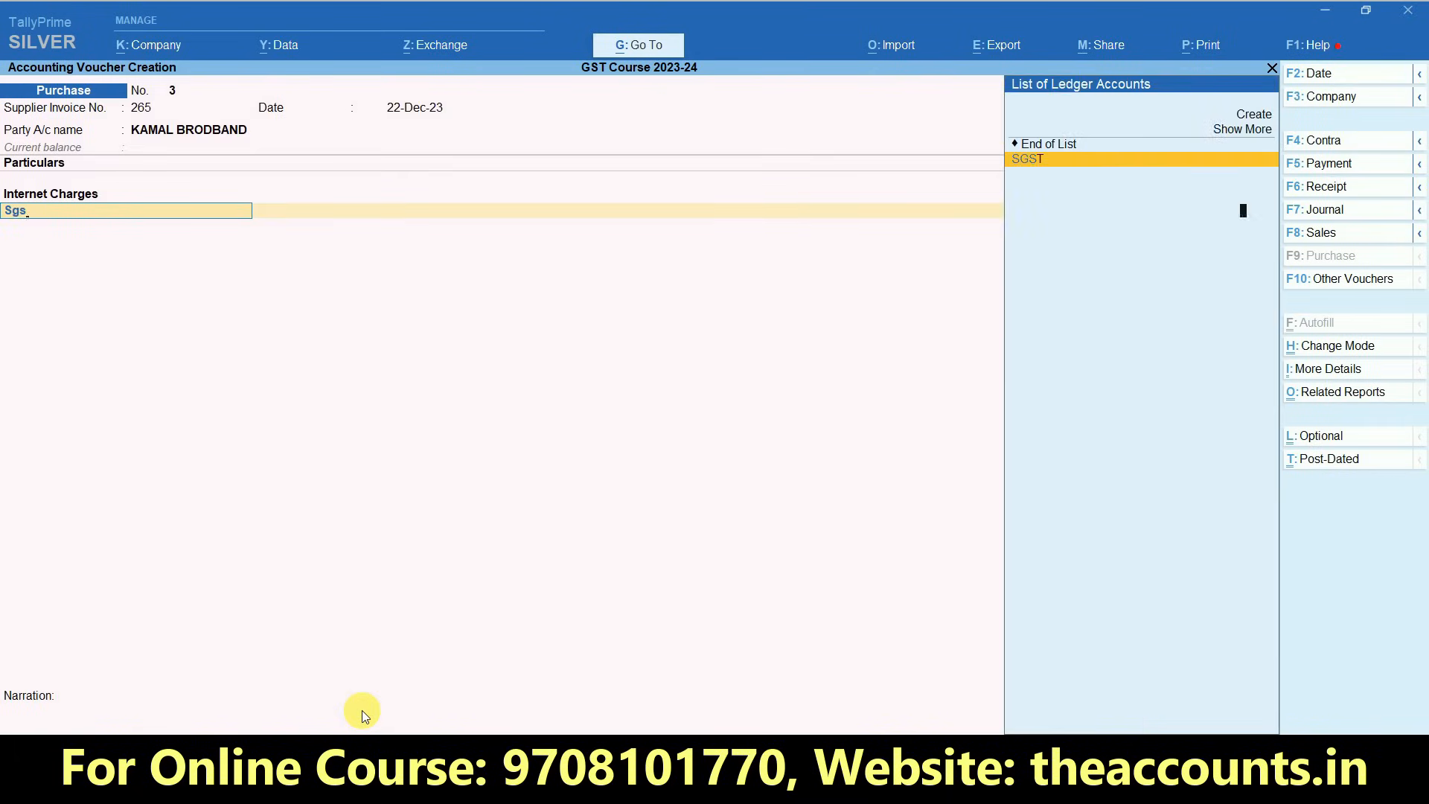
pyautogui.press('Return')
pyautogui.write('Cgst')
pyautogui.press('Return')
pyautogui.press('Return')
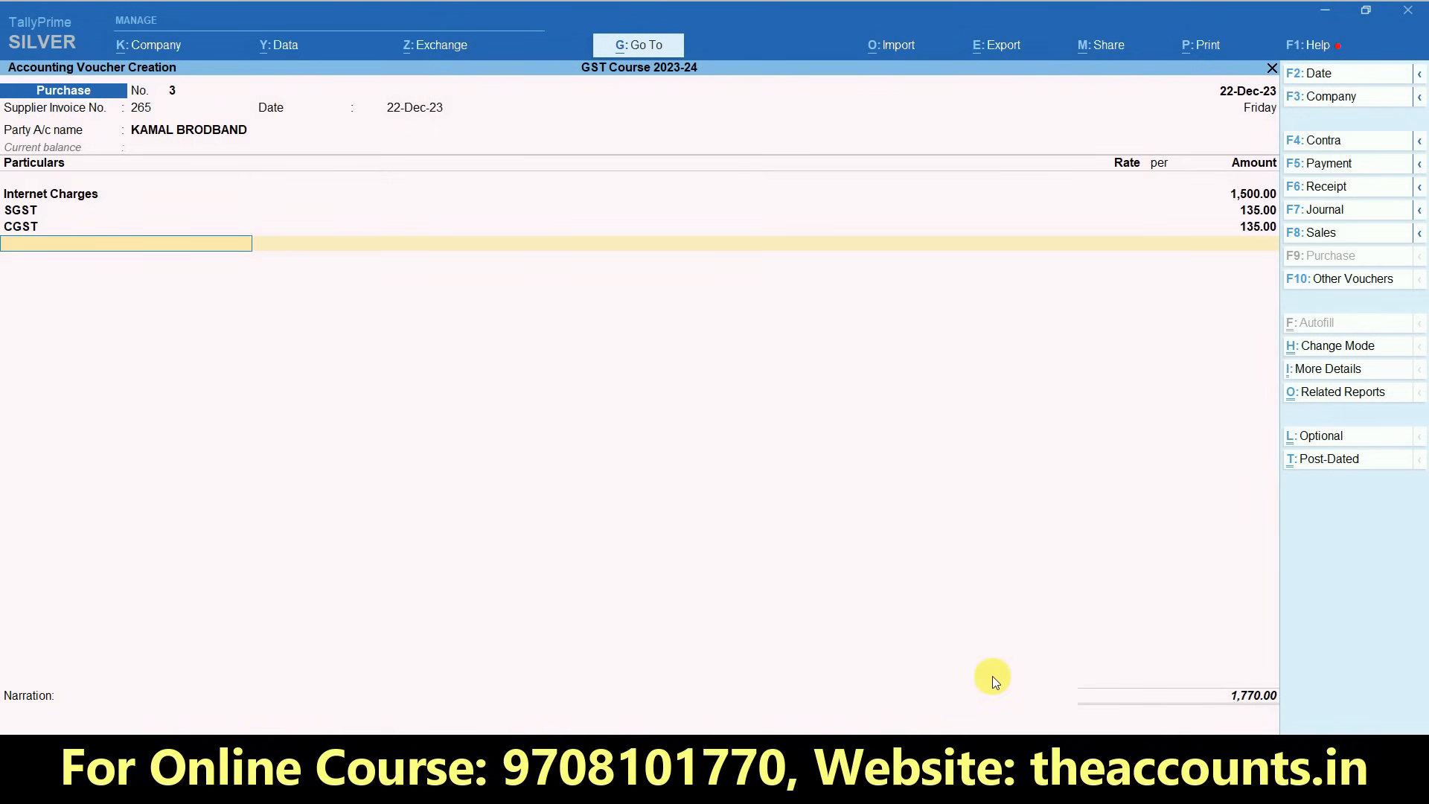
pyautogui.hotkey('alt', 'Tab')
pyautogui.press('Right')
pyautogui.press('Right')
pyautogui.press('Right')
pyautogui.press('Right')
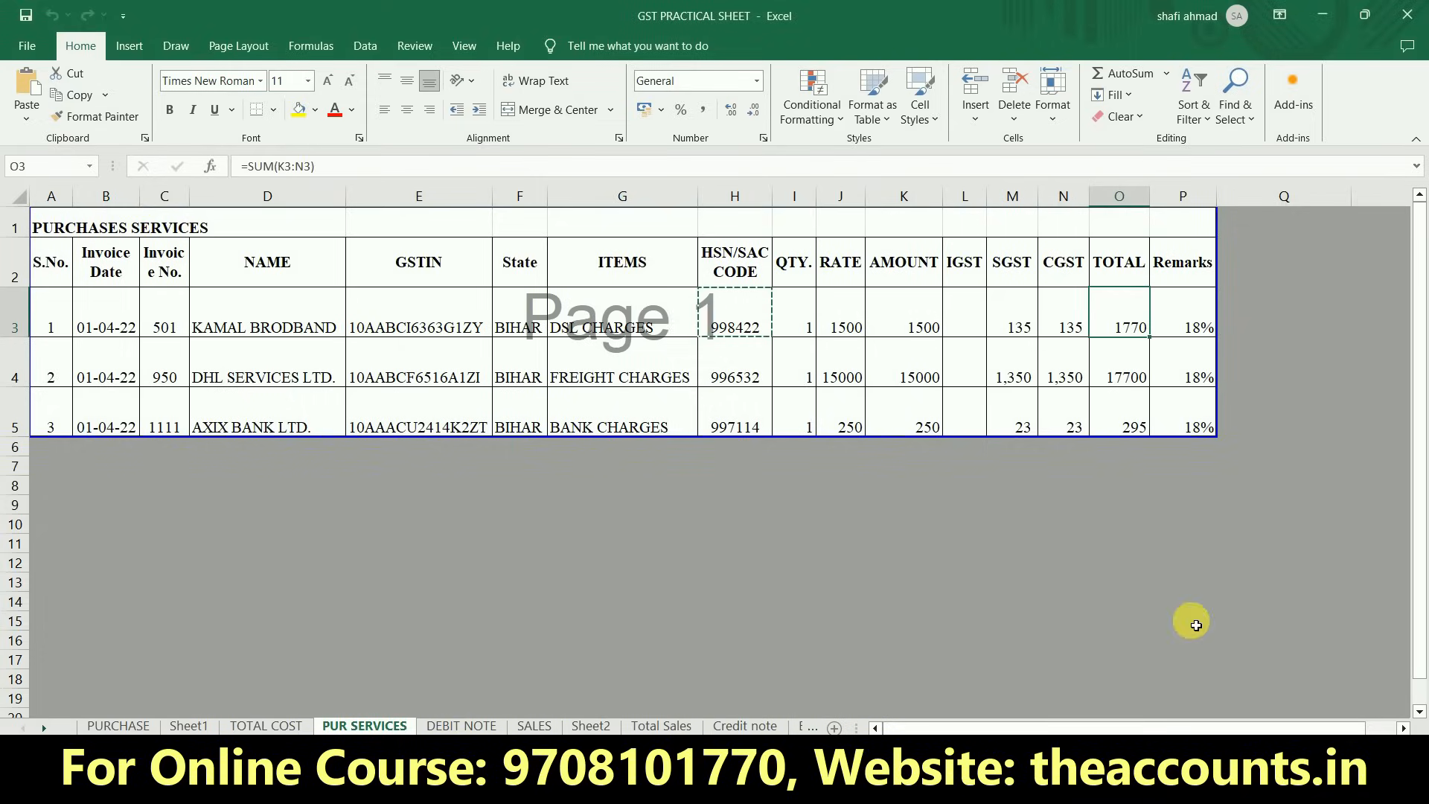
pyautogui.hotkey('alt', 'Tab')
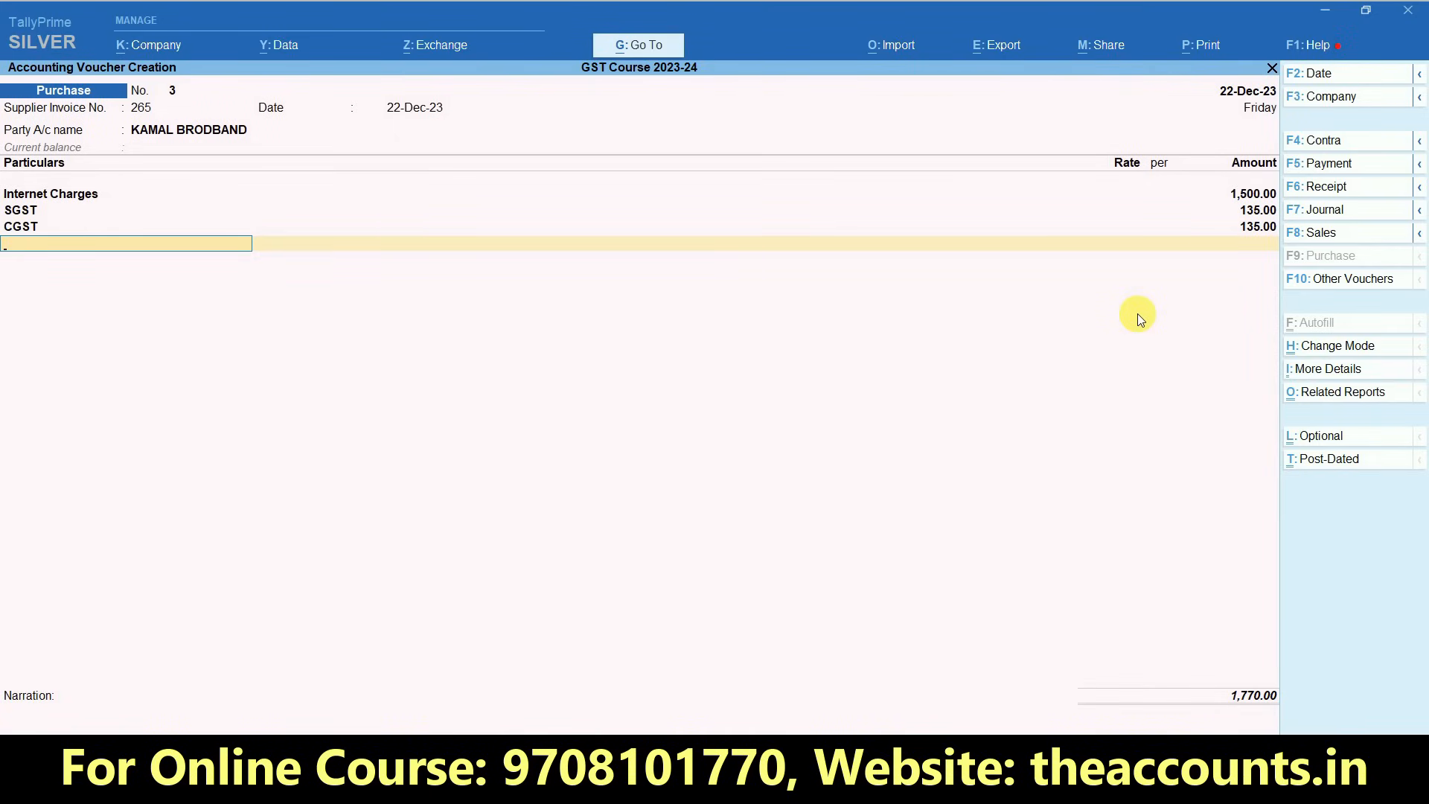
# - Accept the New Ref bill-wise details for Kamal Brodband and save the purchase voucher with a blank narration
pyautogui.press('Return')
pyautogui.press('Return')
pyautogui.press('Return')
pyautogui.press('Return')
pyautogui.press('Return')
pyautogui.press('Return')
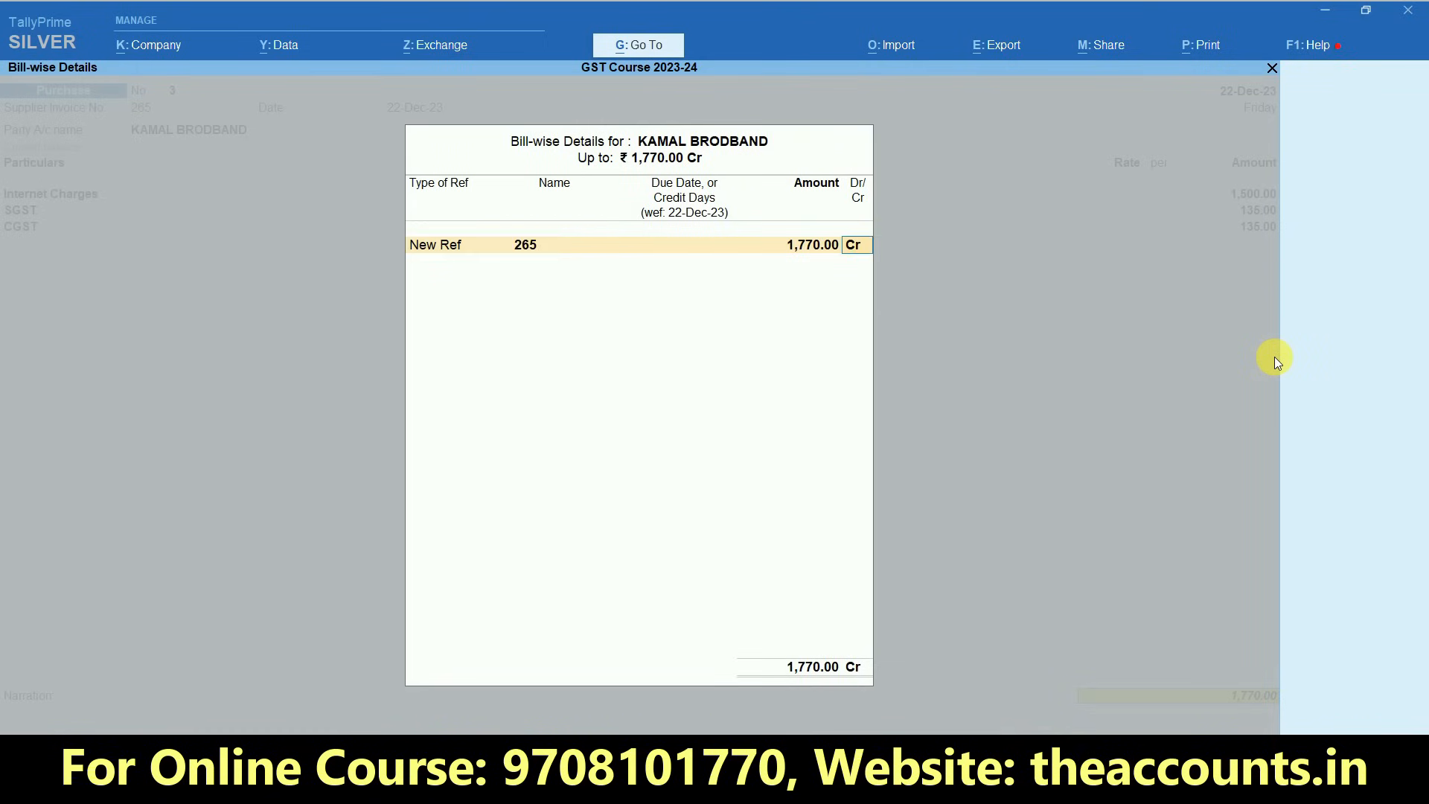
pyautogui.press('Return')
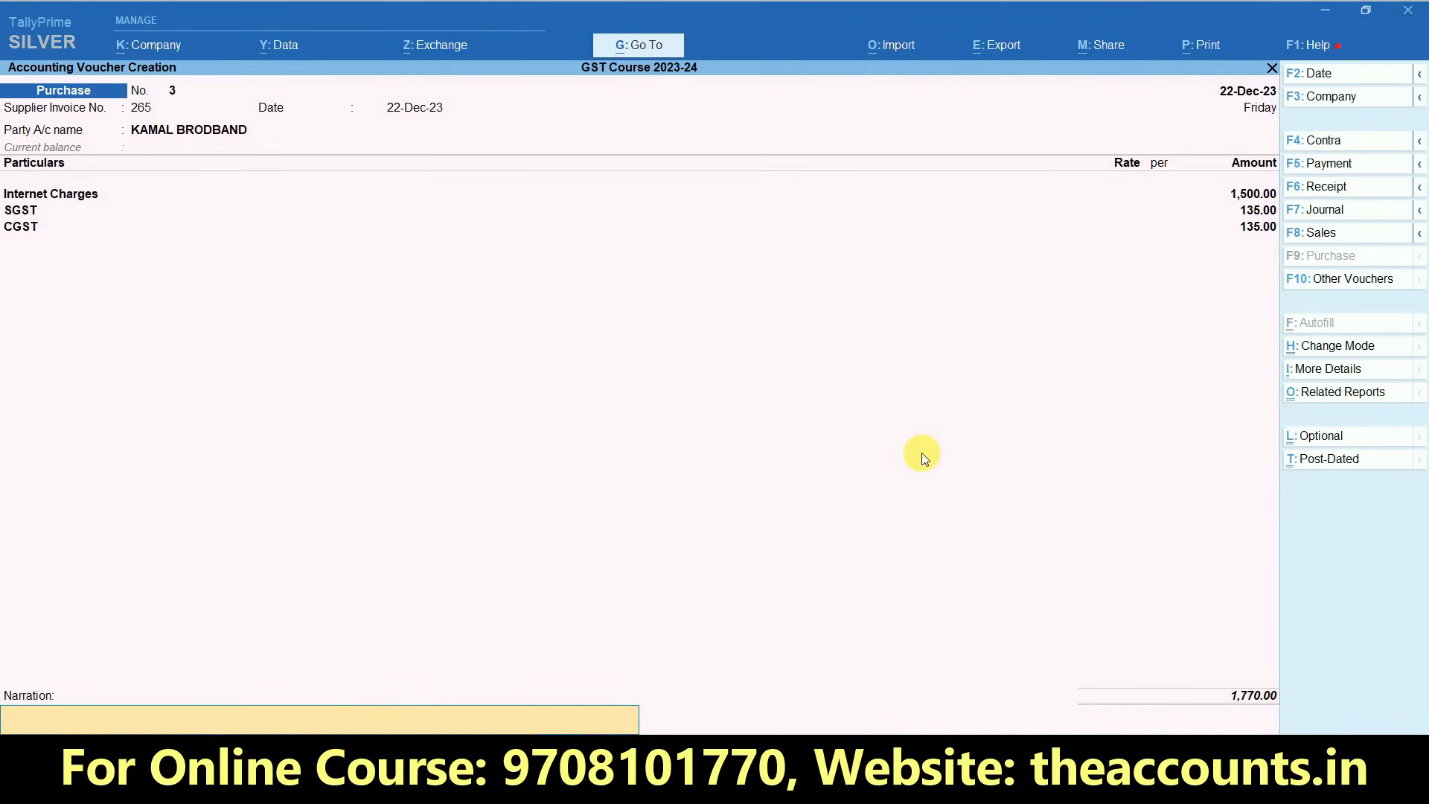
pyautogui.press('Return')
pyautogui.press('Return')
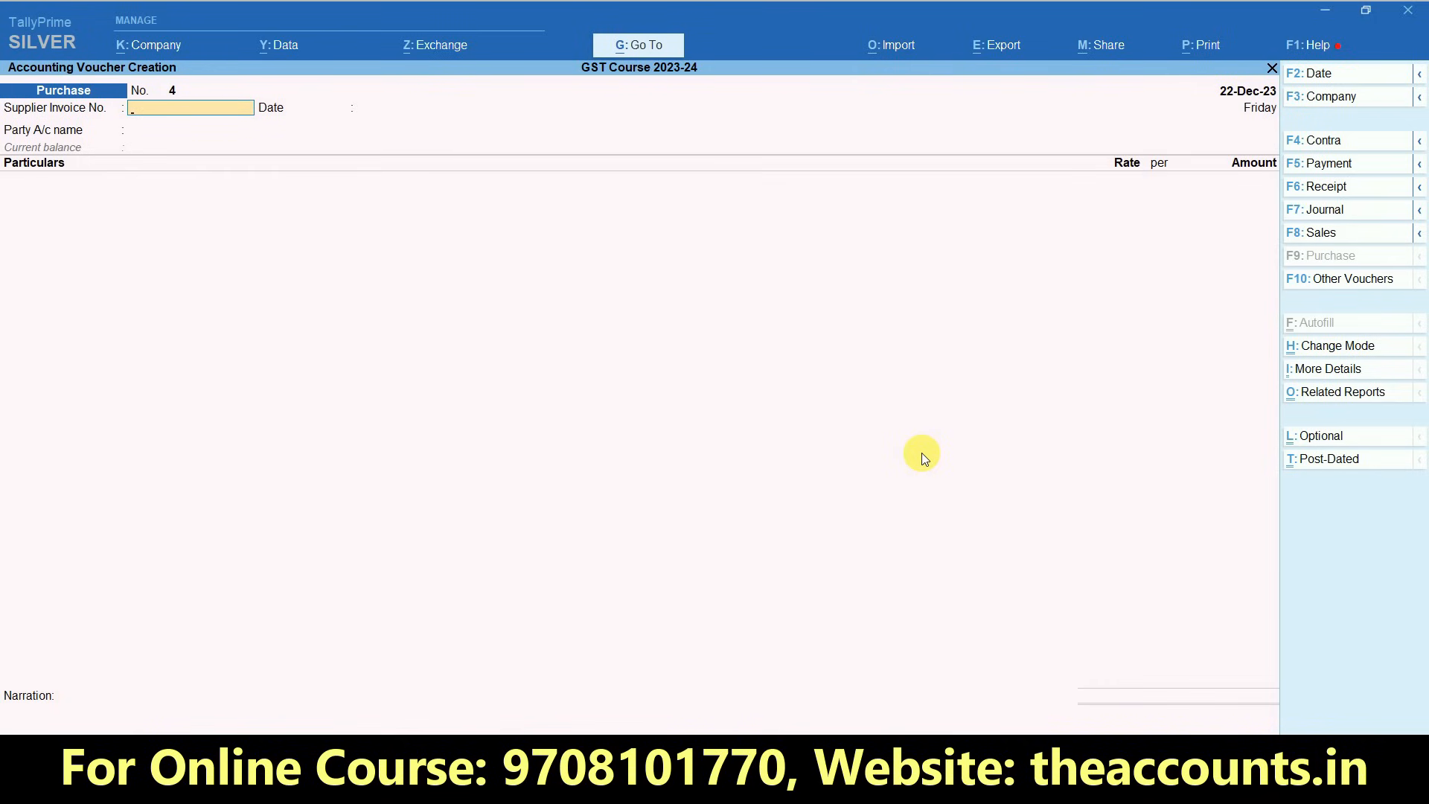
# - Open a sales voucher and change its mode to Item Invoice
pyautogui.press('Escape')
pyautogui.press('Return')
pyautogui.click(931, 356)
pyautogui.click(1320, 234)
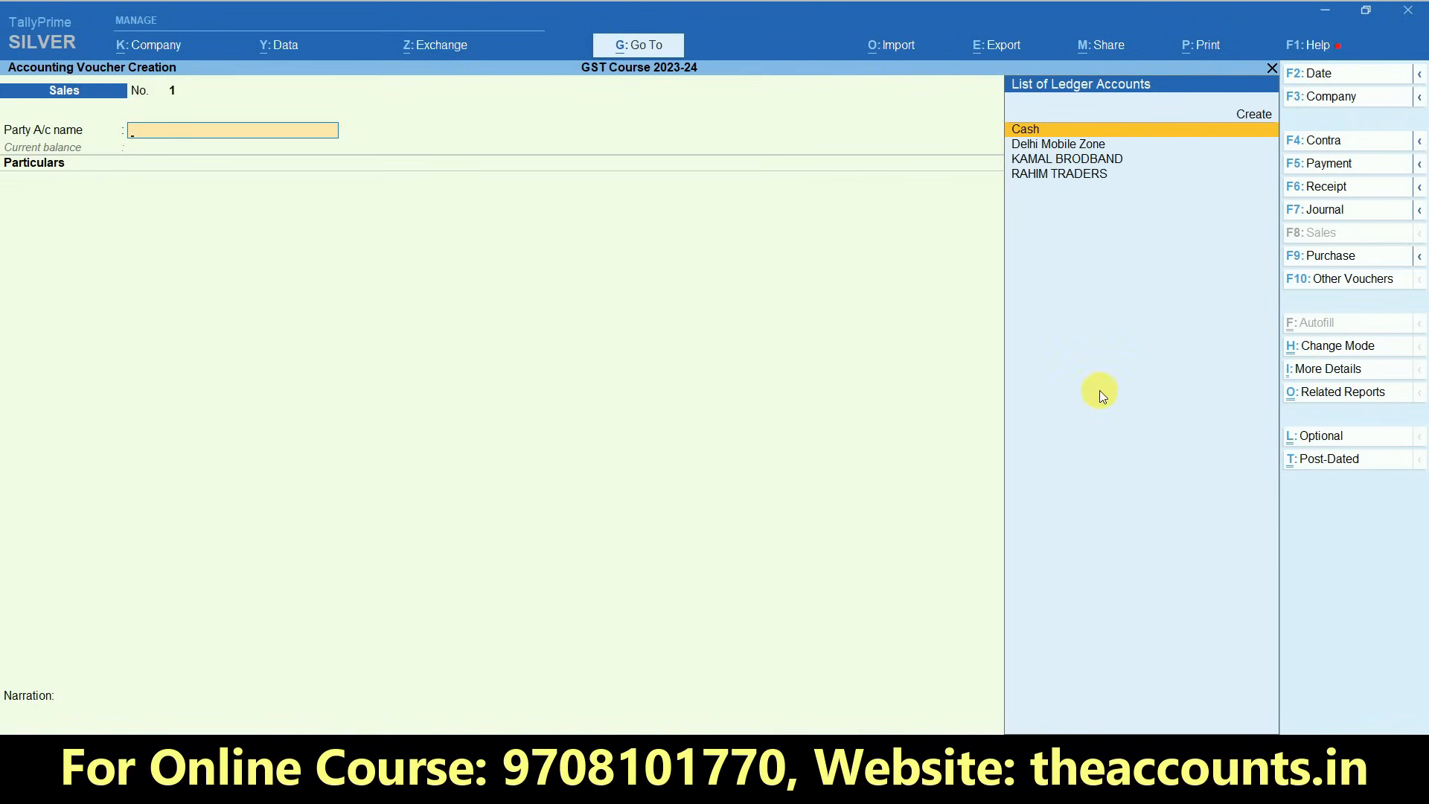
pyautogui.click(1350, 345)
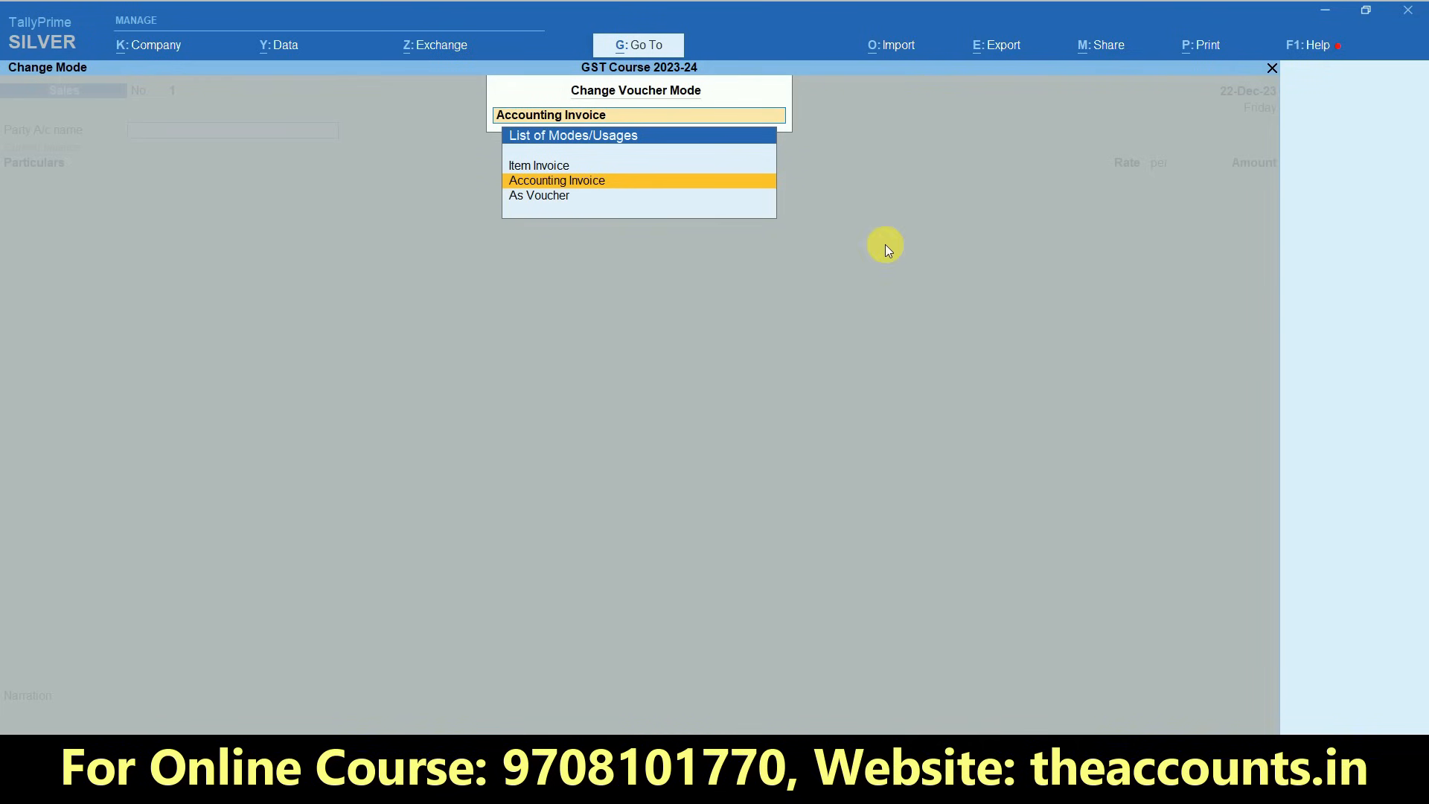
pyautogui.click(533, 168)
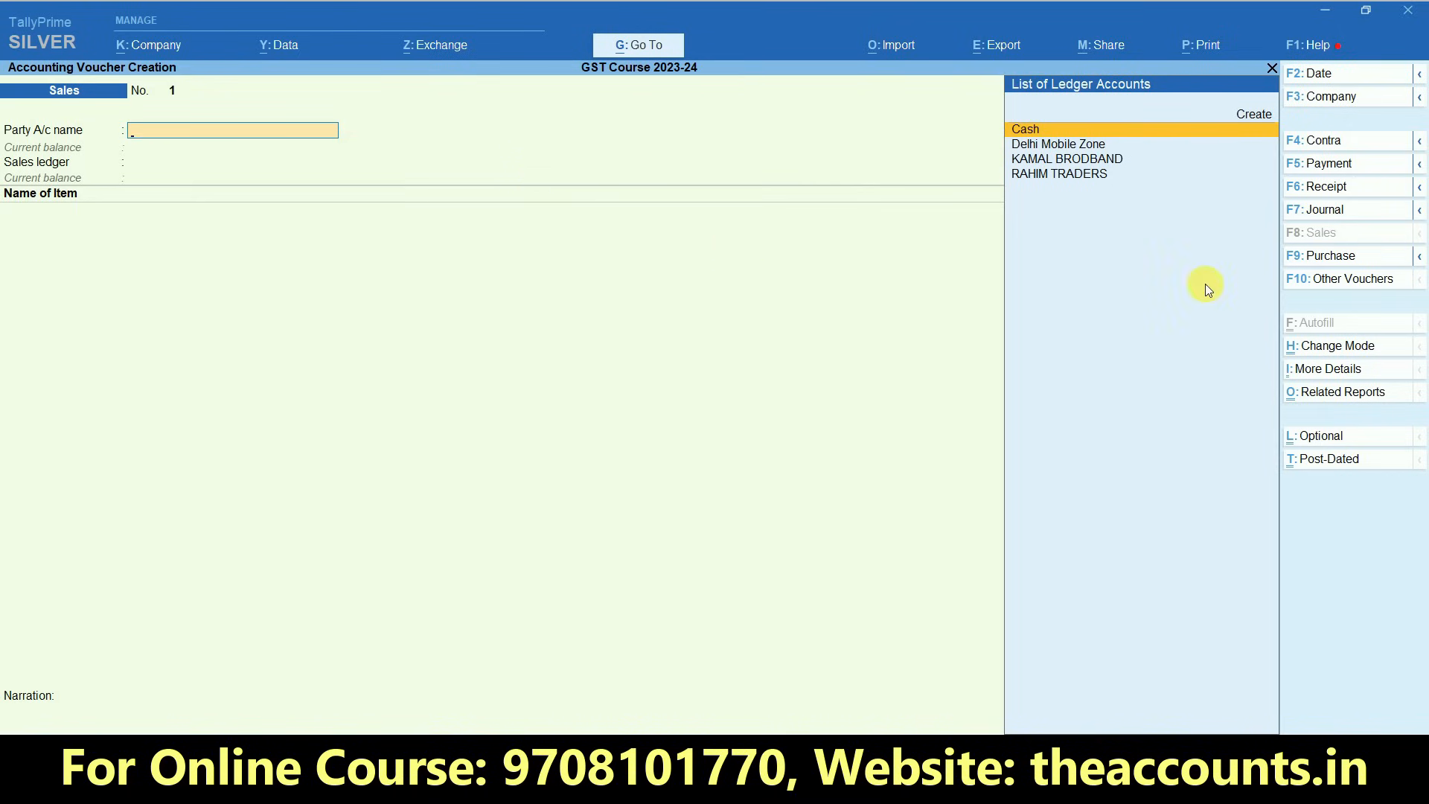
pyautogui.click(1349, 253)
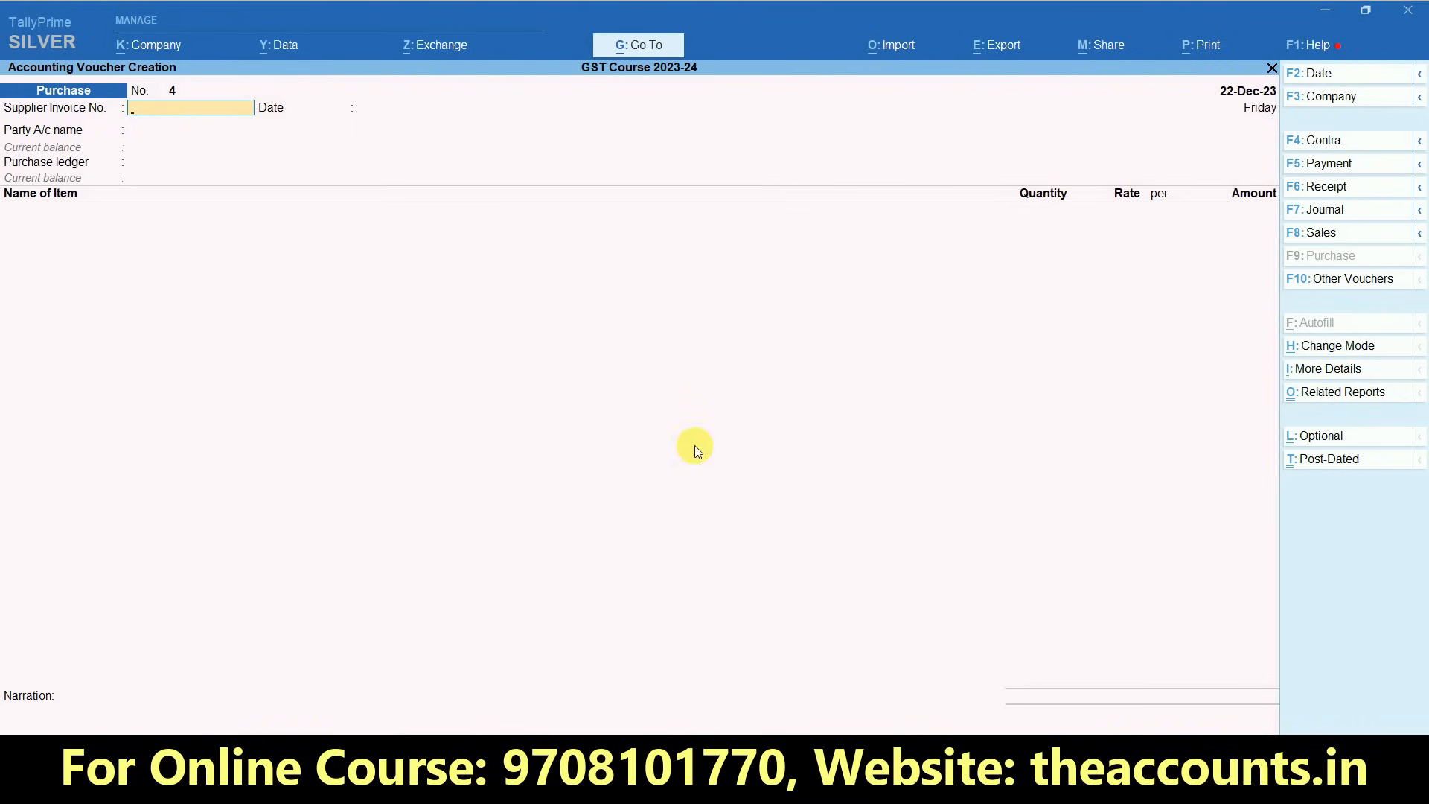
pyautogui.click(1318, 232)
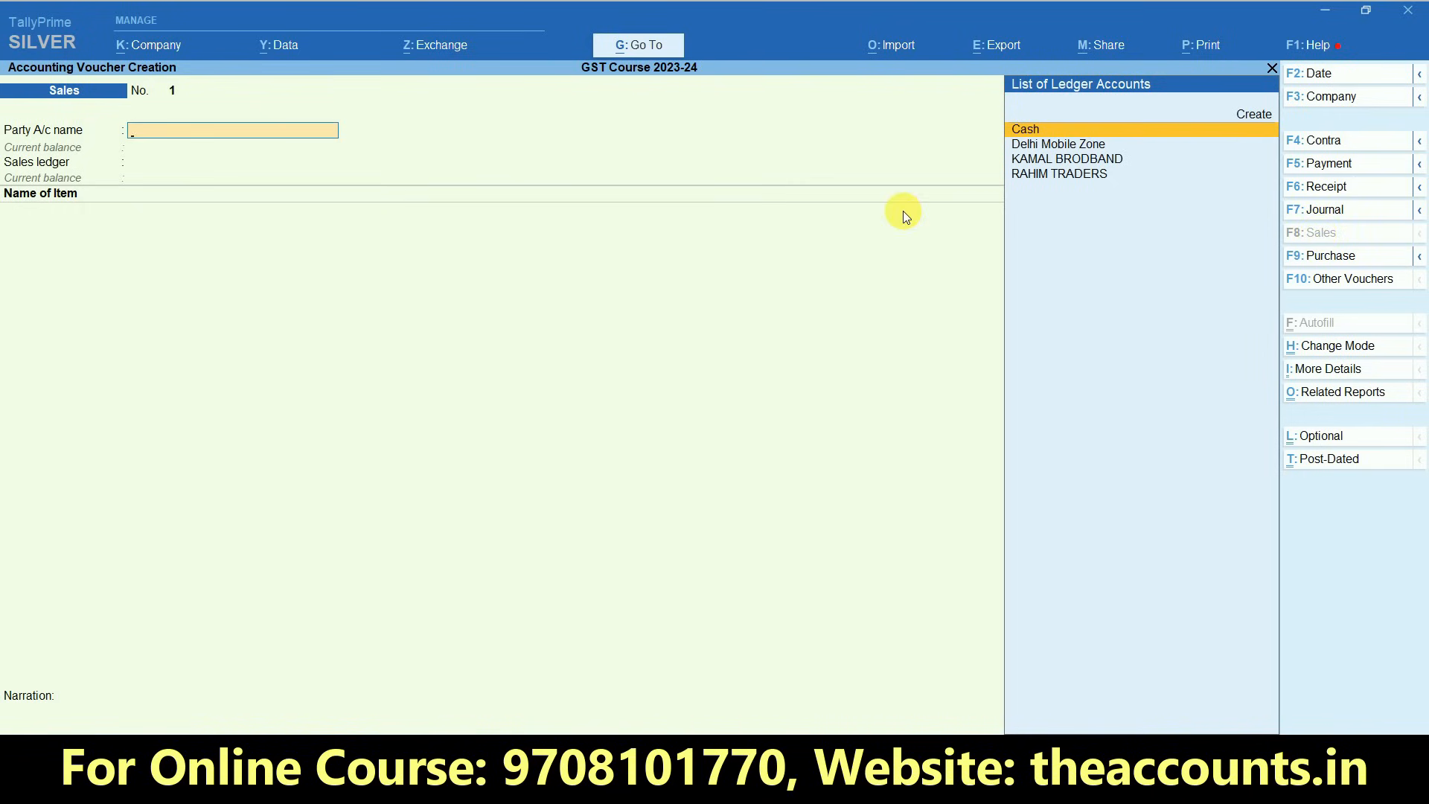
# - Choose Cash as the party with its default party details and Sales GST as the sales ledger
pyautogui.press('Return')
pyautogui.hotkey('ctrl', 'a')
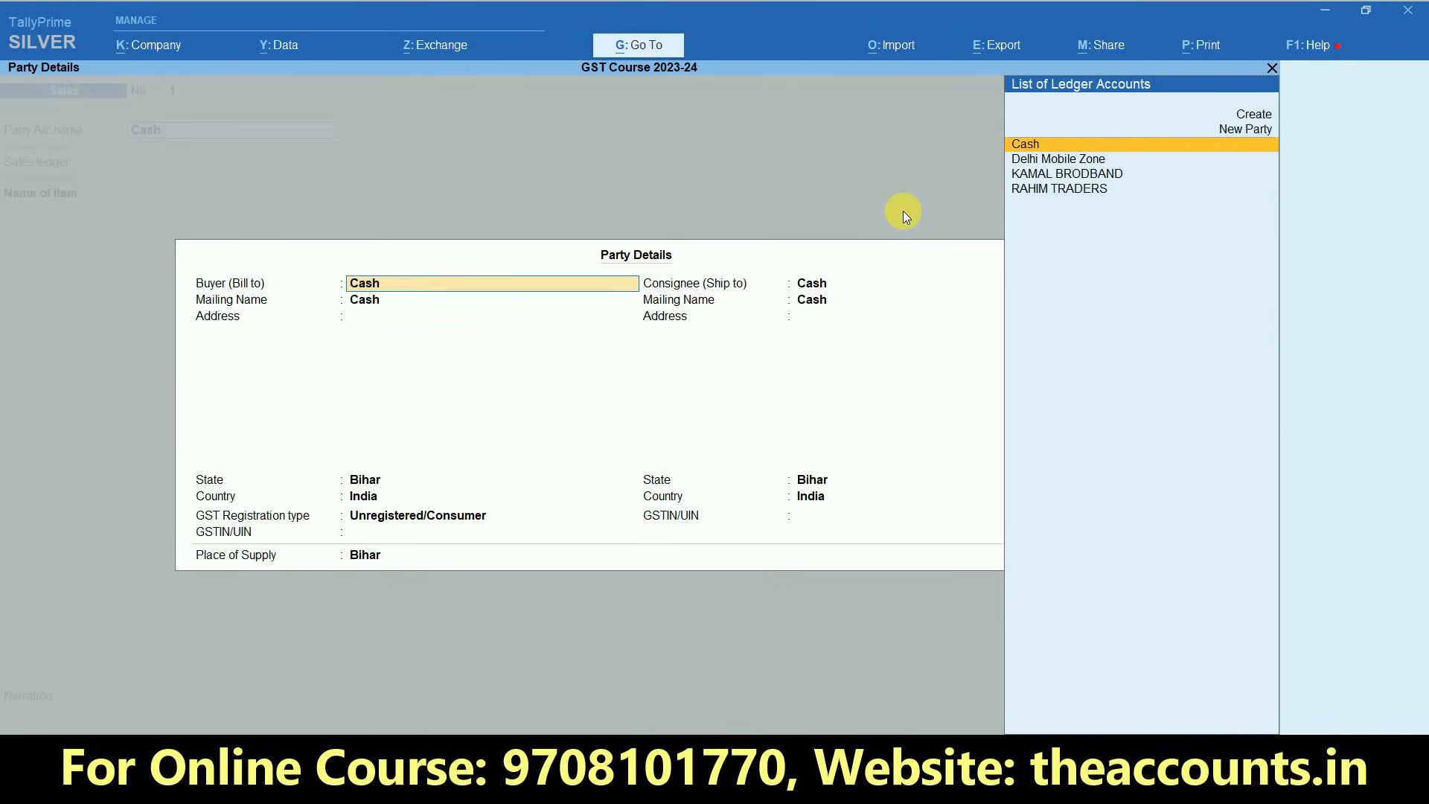
pyautogui.hotkey('ctrl', 'a')
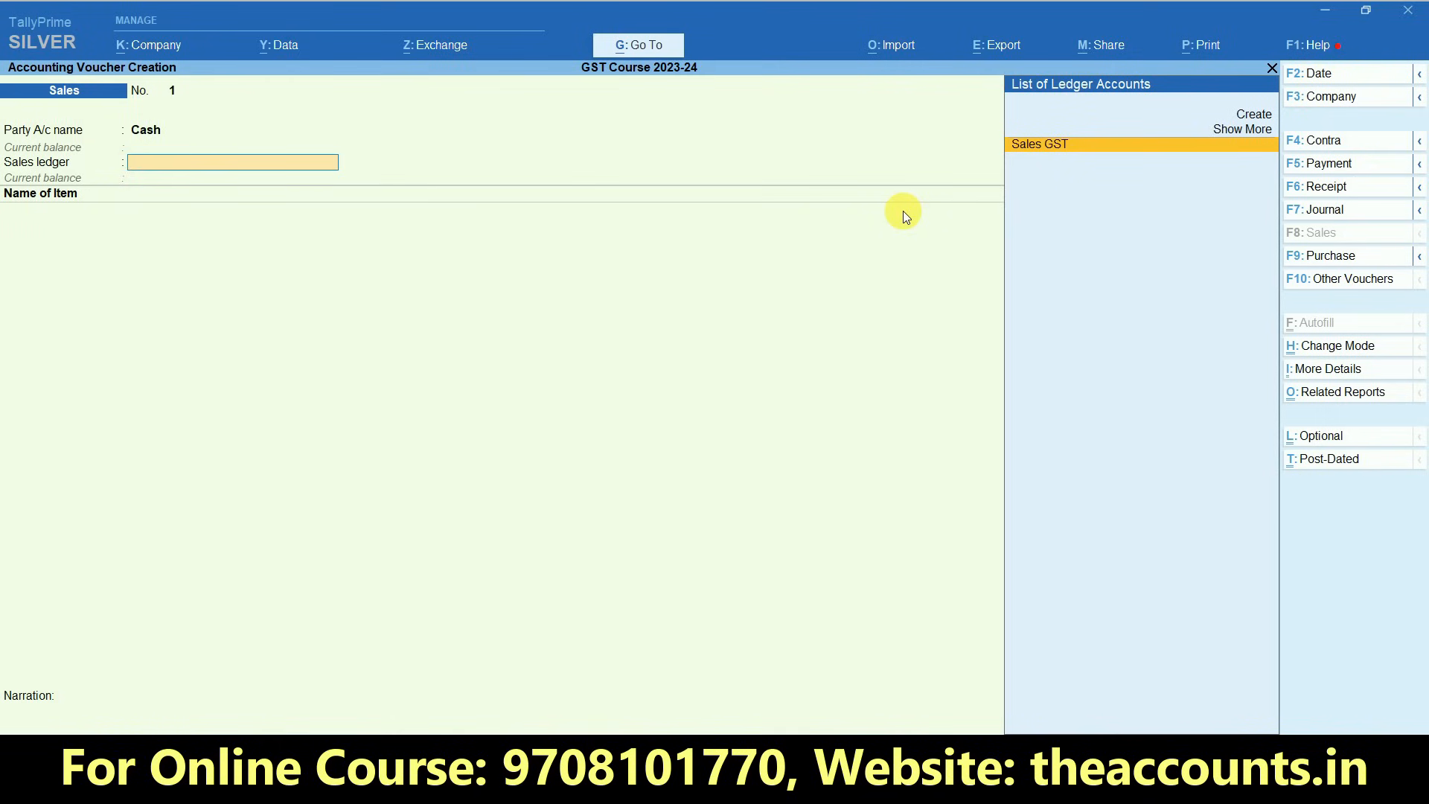
pyautogui.press('Return')
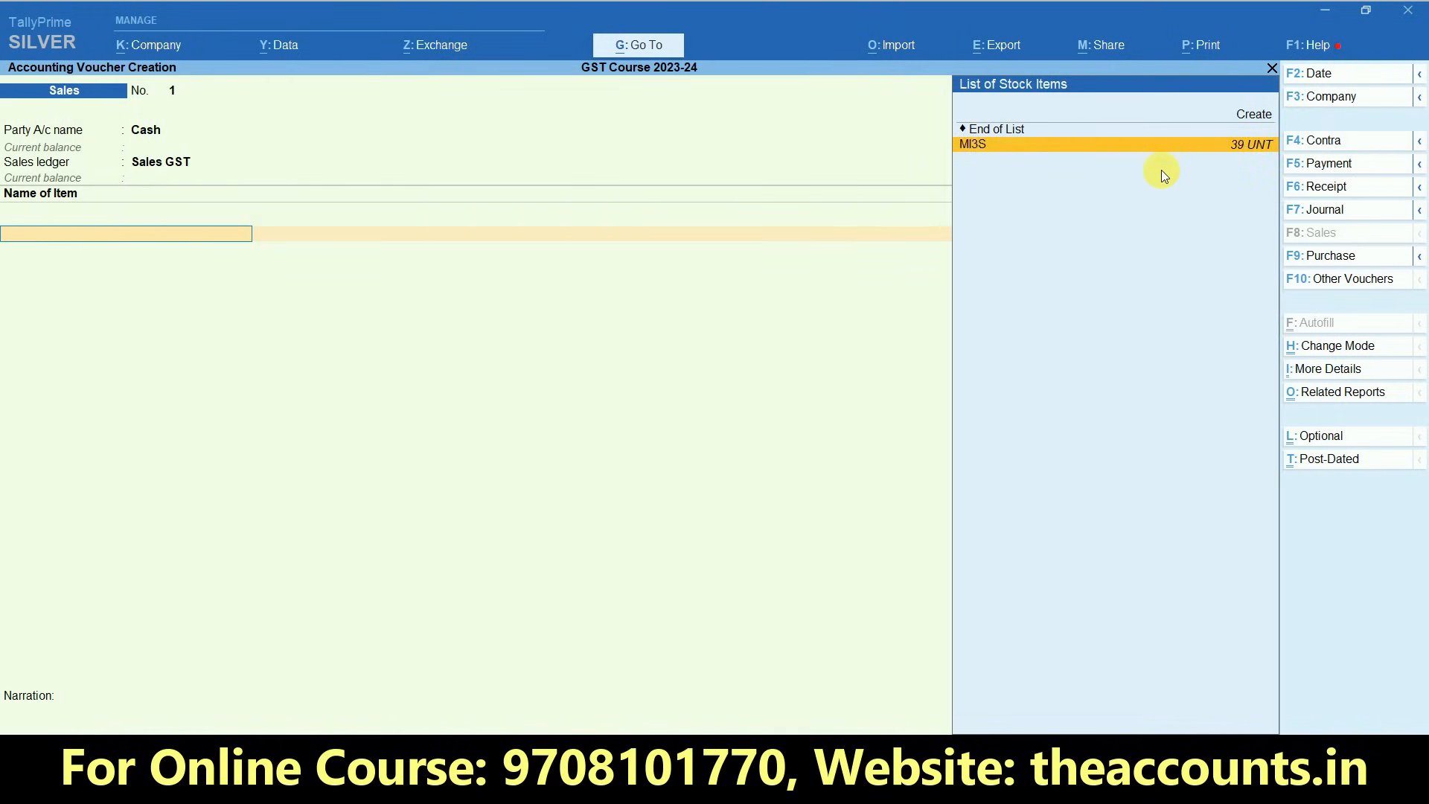
# - Add stock item MI3S with its existing description, quantity 1 UNT and rate 7000, and end the item list
pyautogui.press('Return')
pyautogui.press('Return')
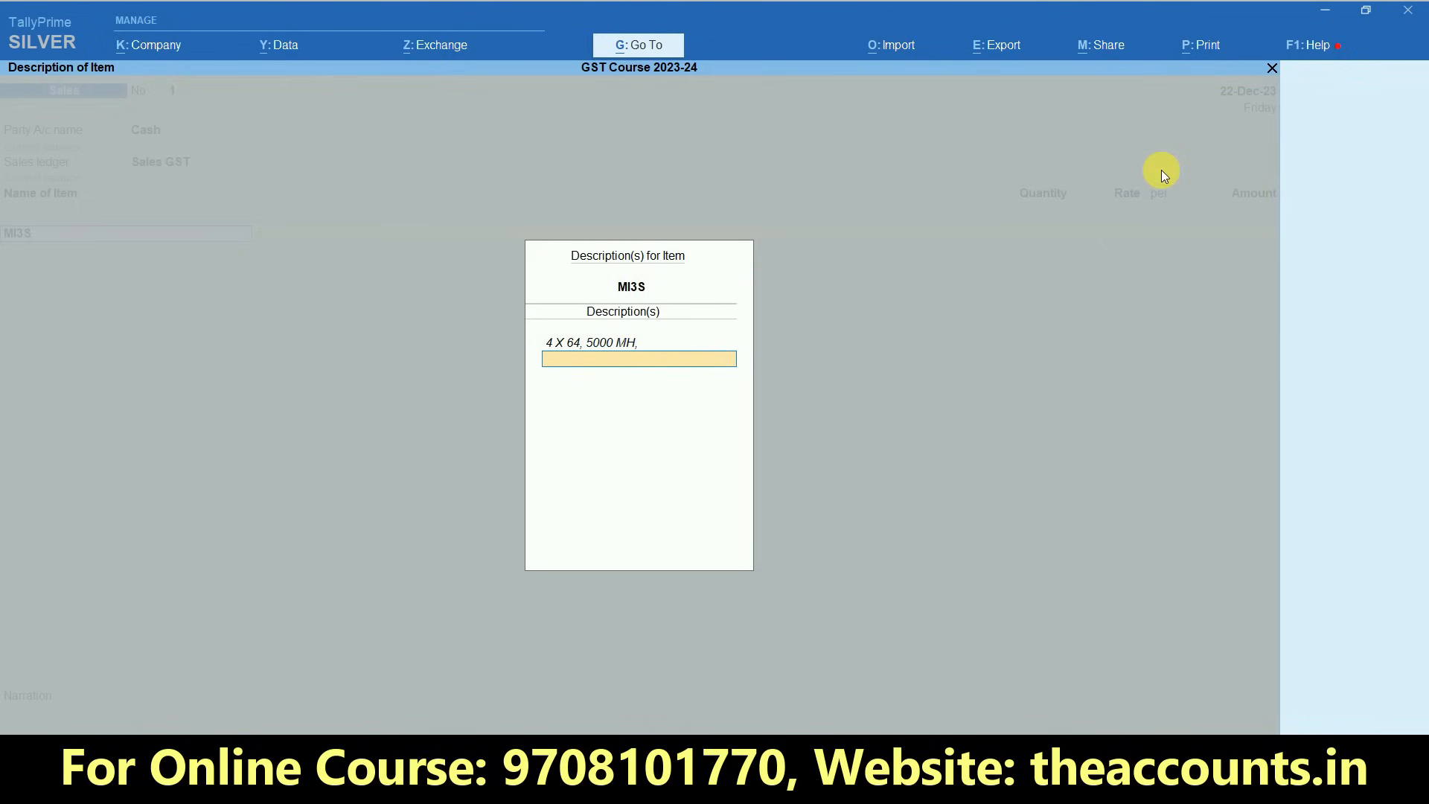
pyautogui.press('Return')
pyautogui.write('1')
pyautogui.press('Return')
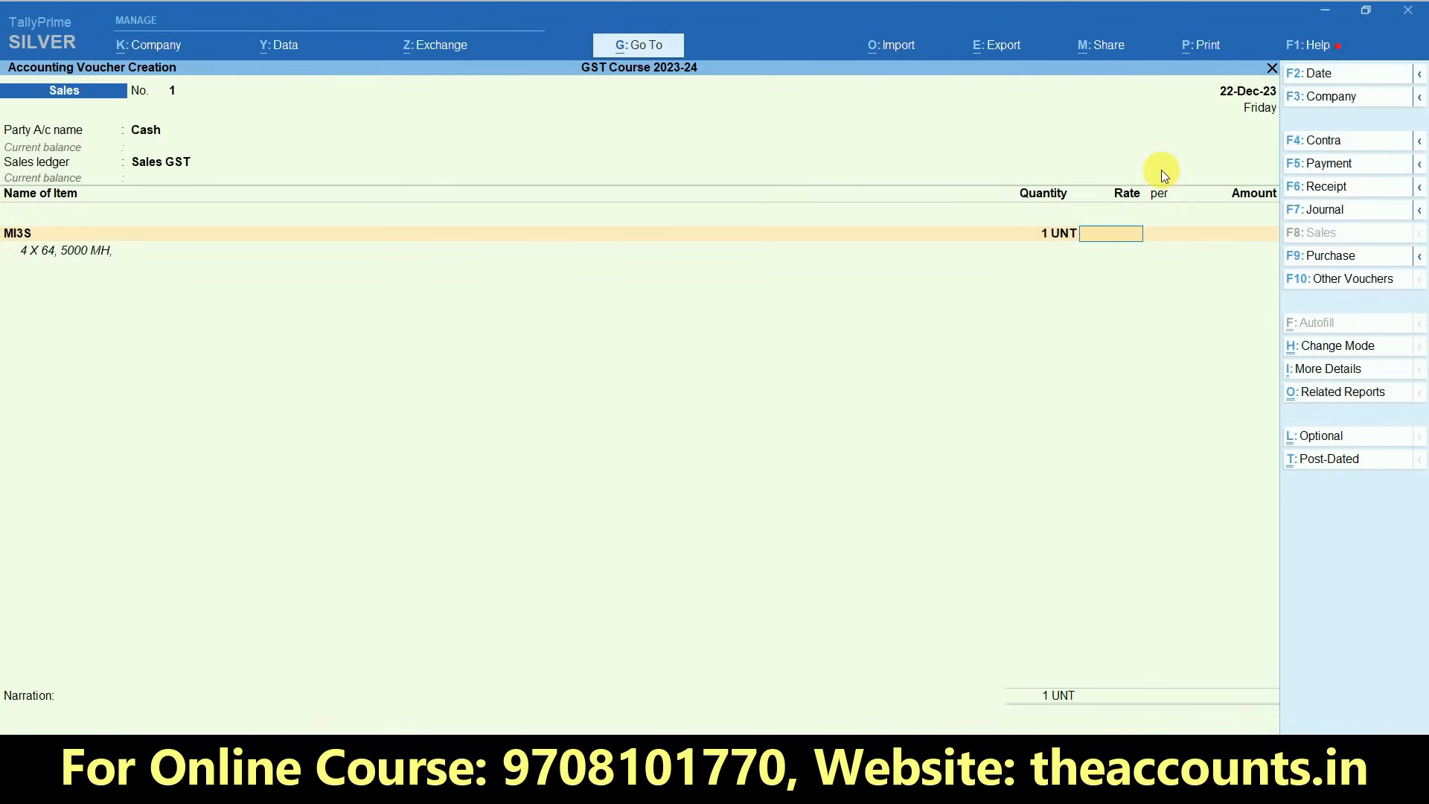
pyautogui.write('7000')
pyautogui.press('Return')
pyautogui.press('Return')
pyautogui.press('Return')
pyautogui.press('Return')
pyautogui.press('Return')
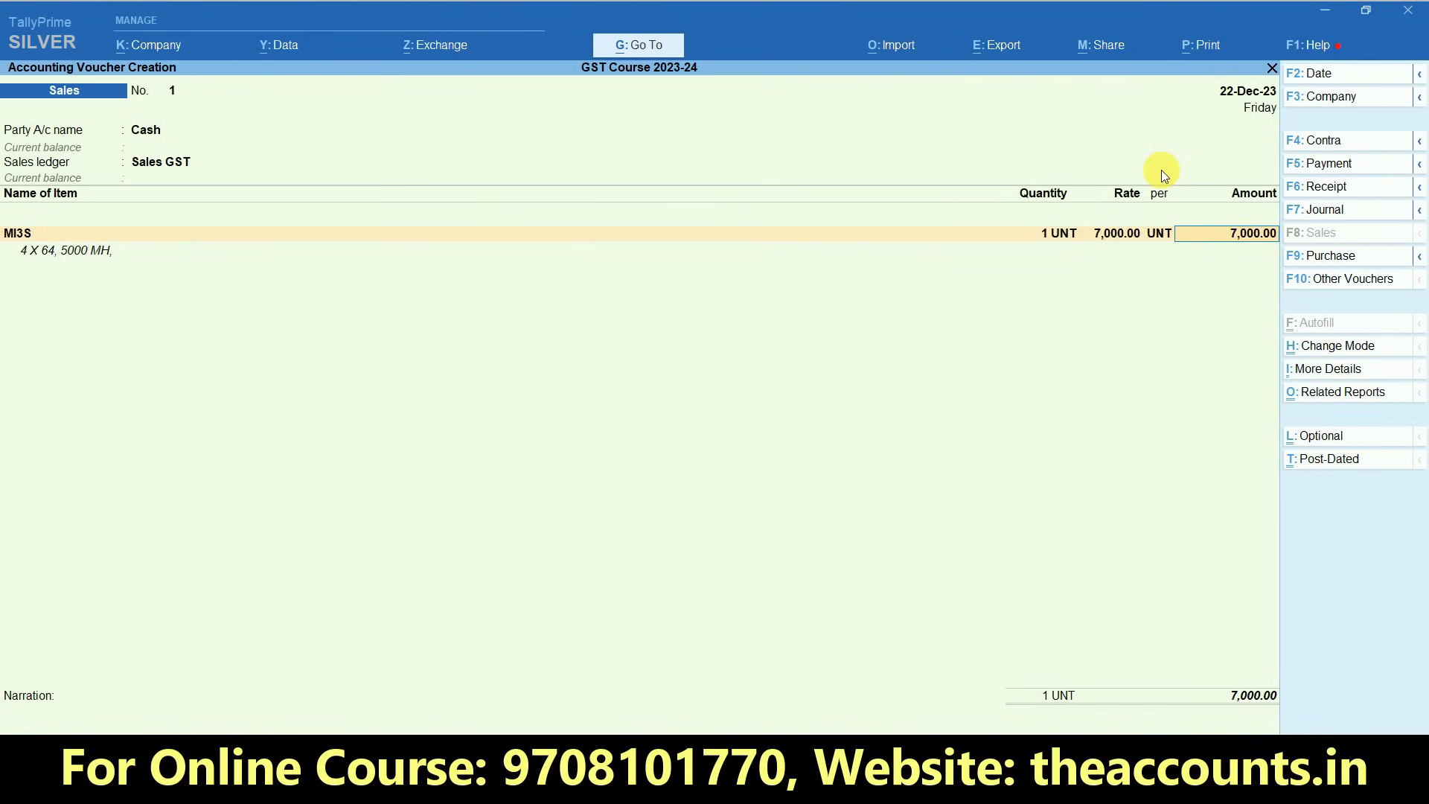
pyautogui.press('Return')
pyautogui.press('Return')
pyautogui.press('Return')
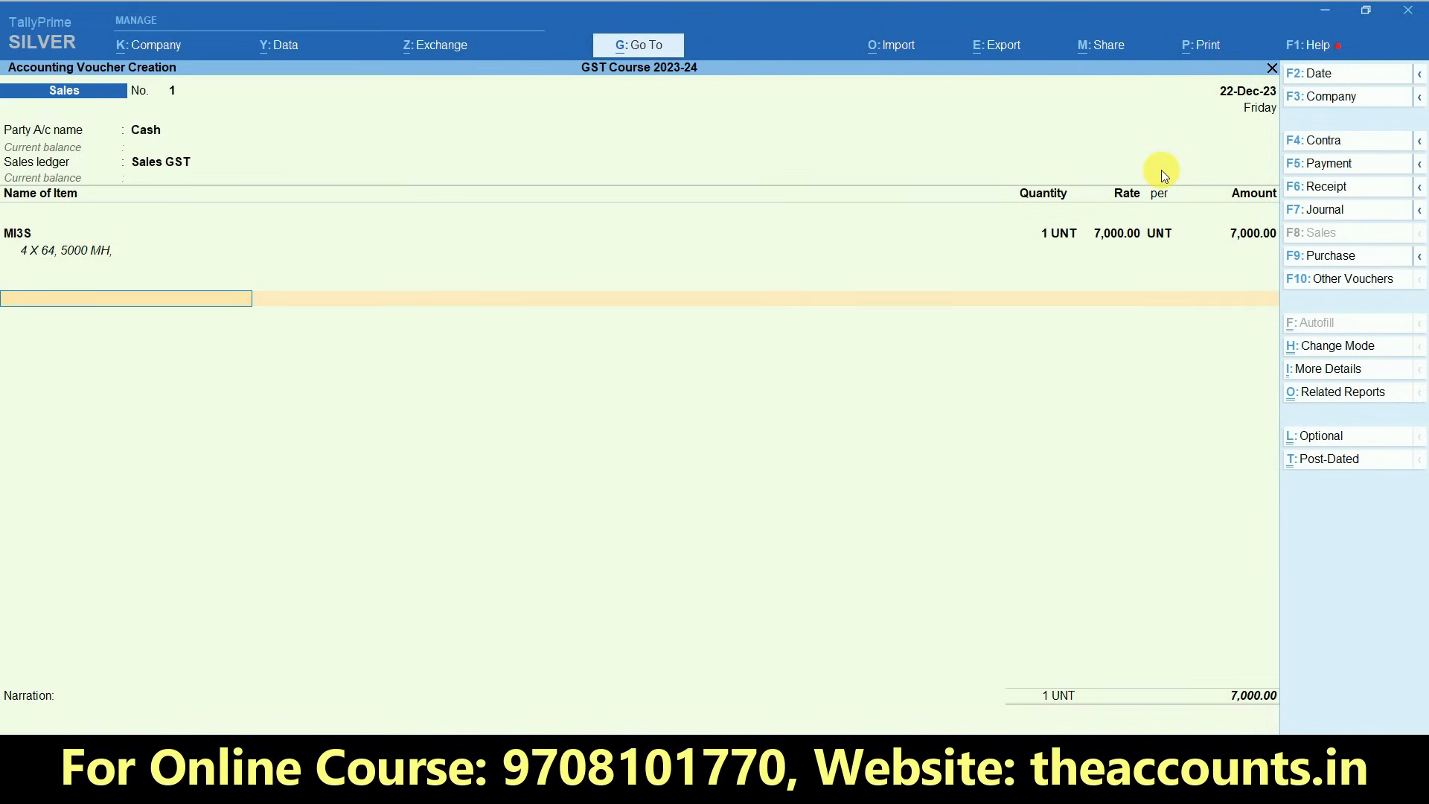
# - Add the SGST and CGST ledgers to the cash sale and save the voucher with a blank narration
pyautogui.write('Sgst')
pyautogui.press('Return')
pyautogui.write('Cgst')
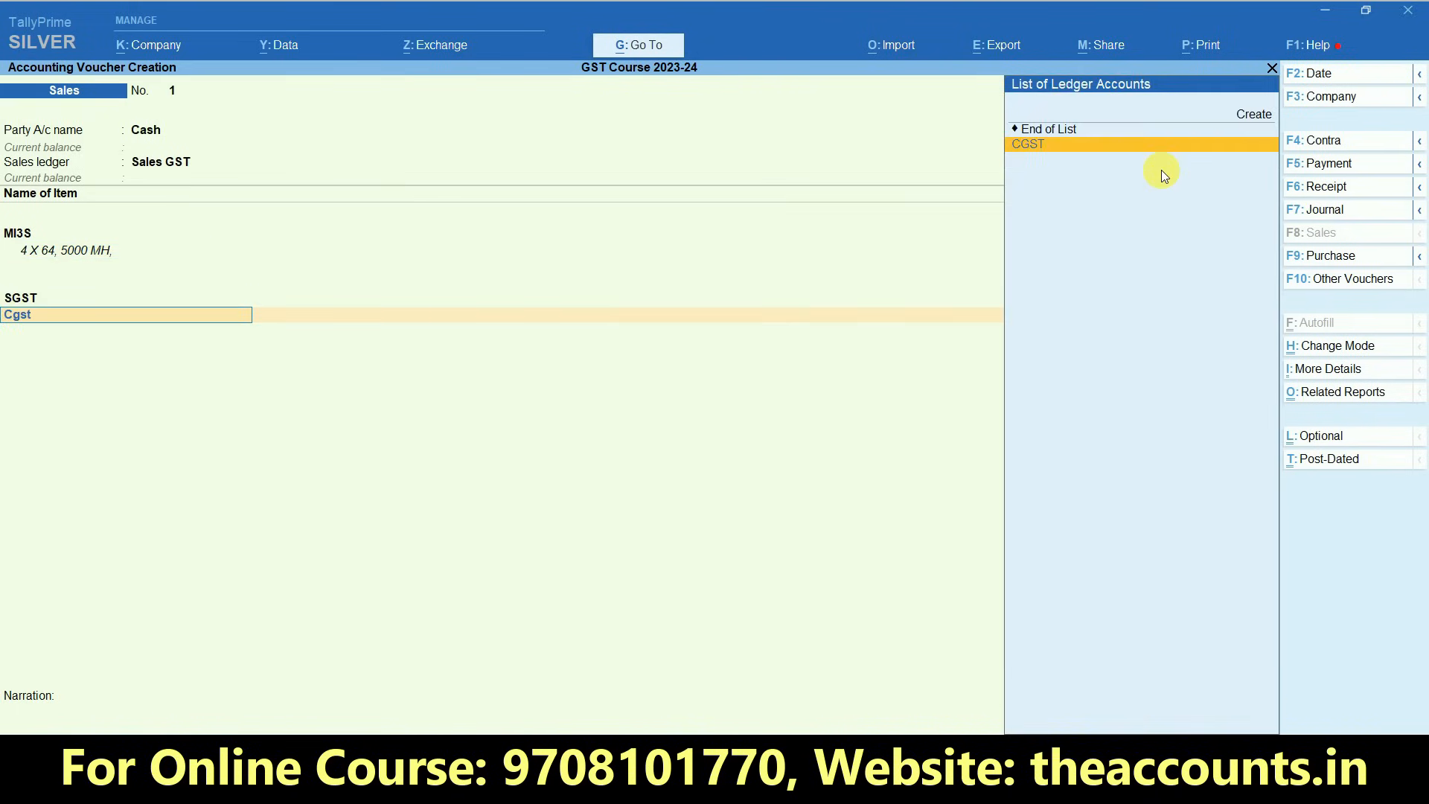
pyautogui.press('Return')
pyautogui.press('Return')
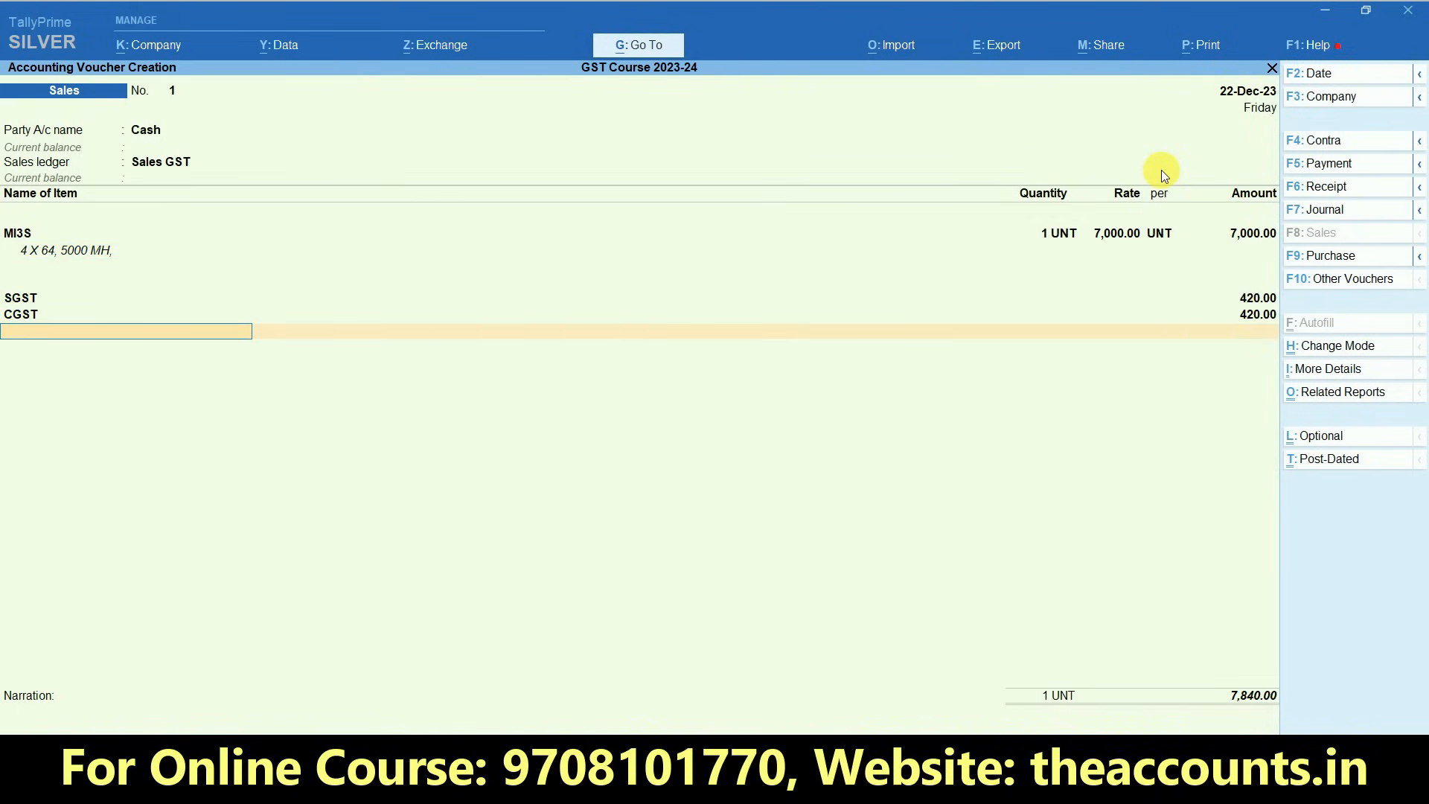
pyautogui.press('Return')
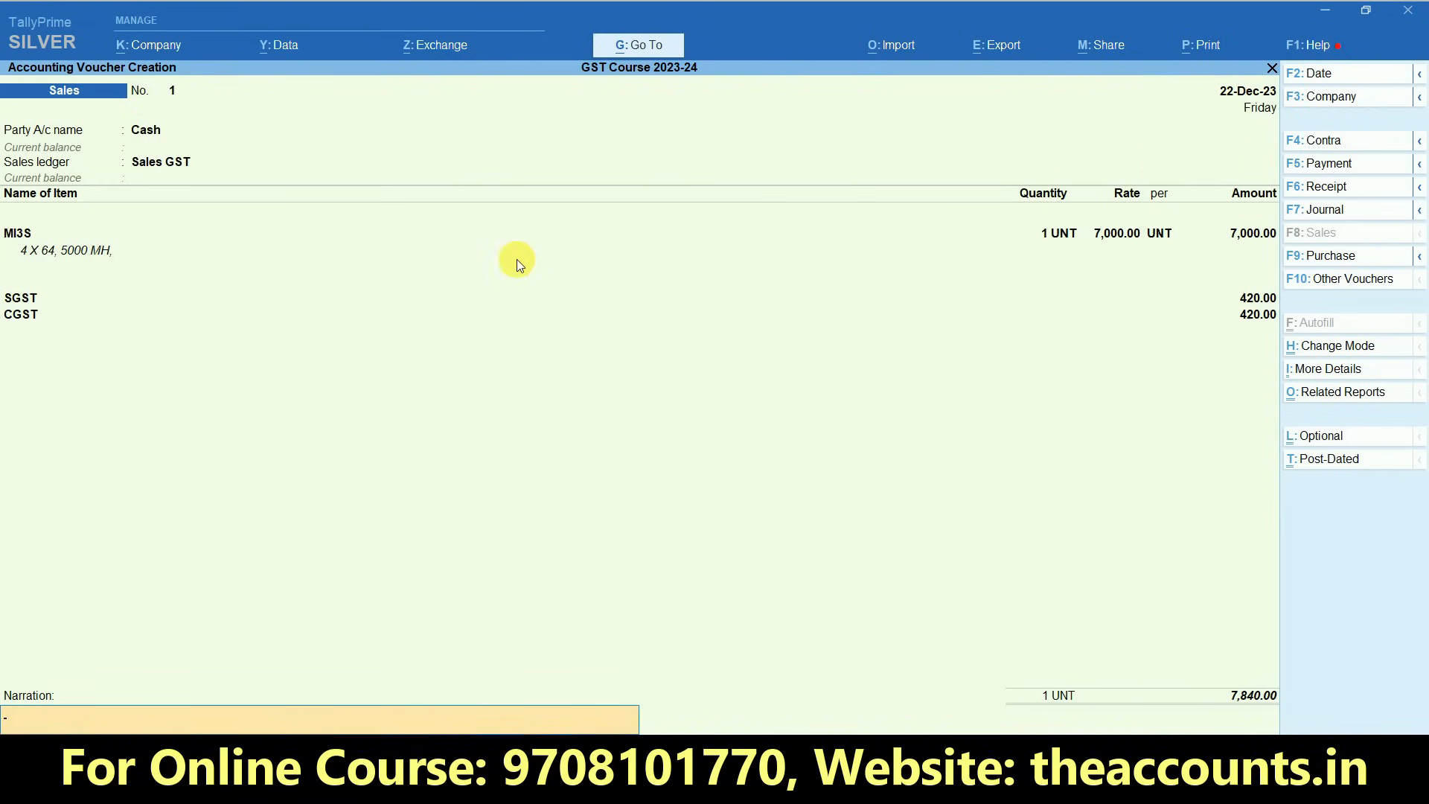
pyautogui.press('Return')
pyautogui.press('Return')
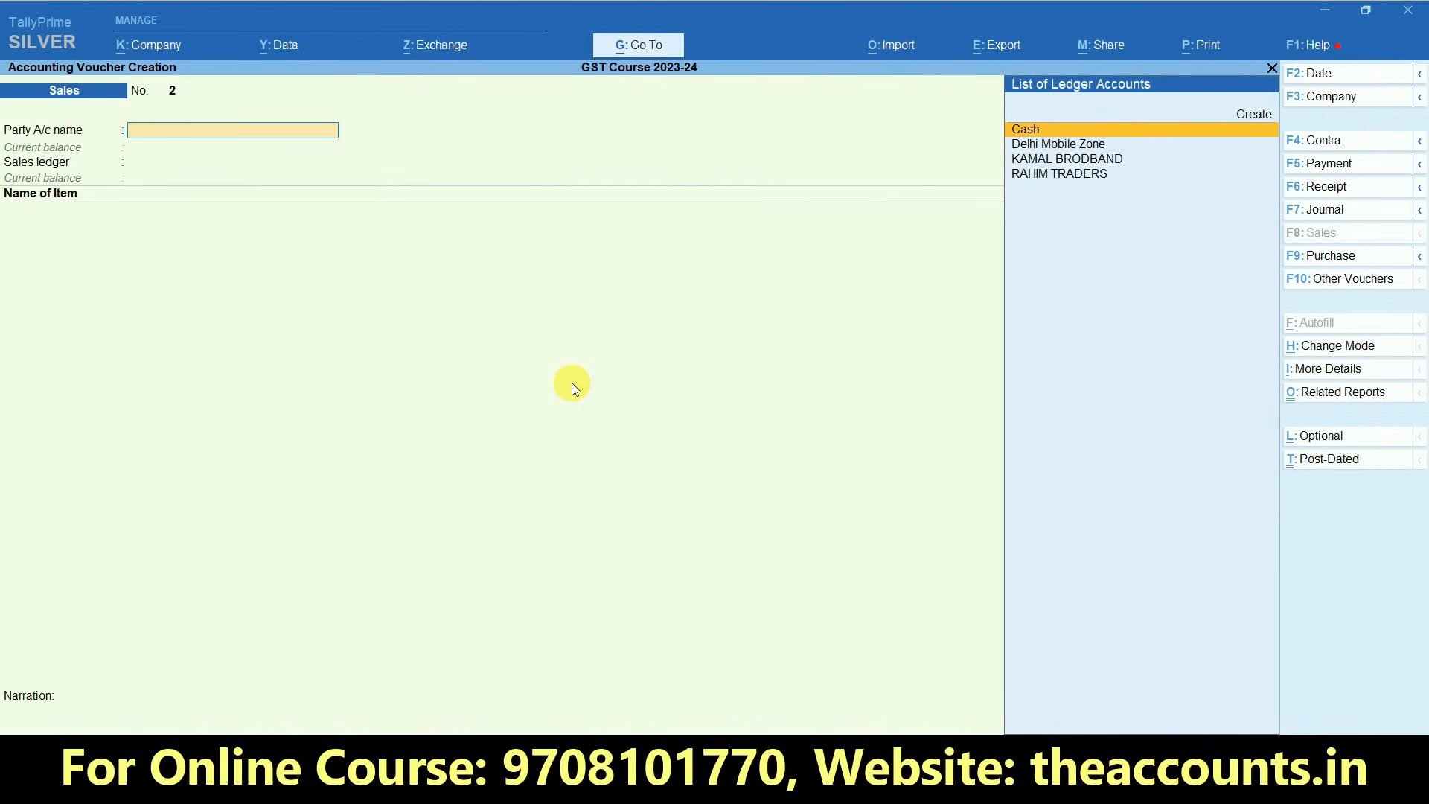
# - Copy the party name Murarka Co. from the Excel sales register into a new ledger created from the second sales voucher
pyautogui.hotkey('alt', 'Tab')
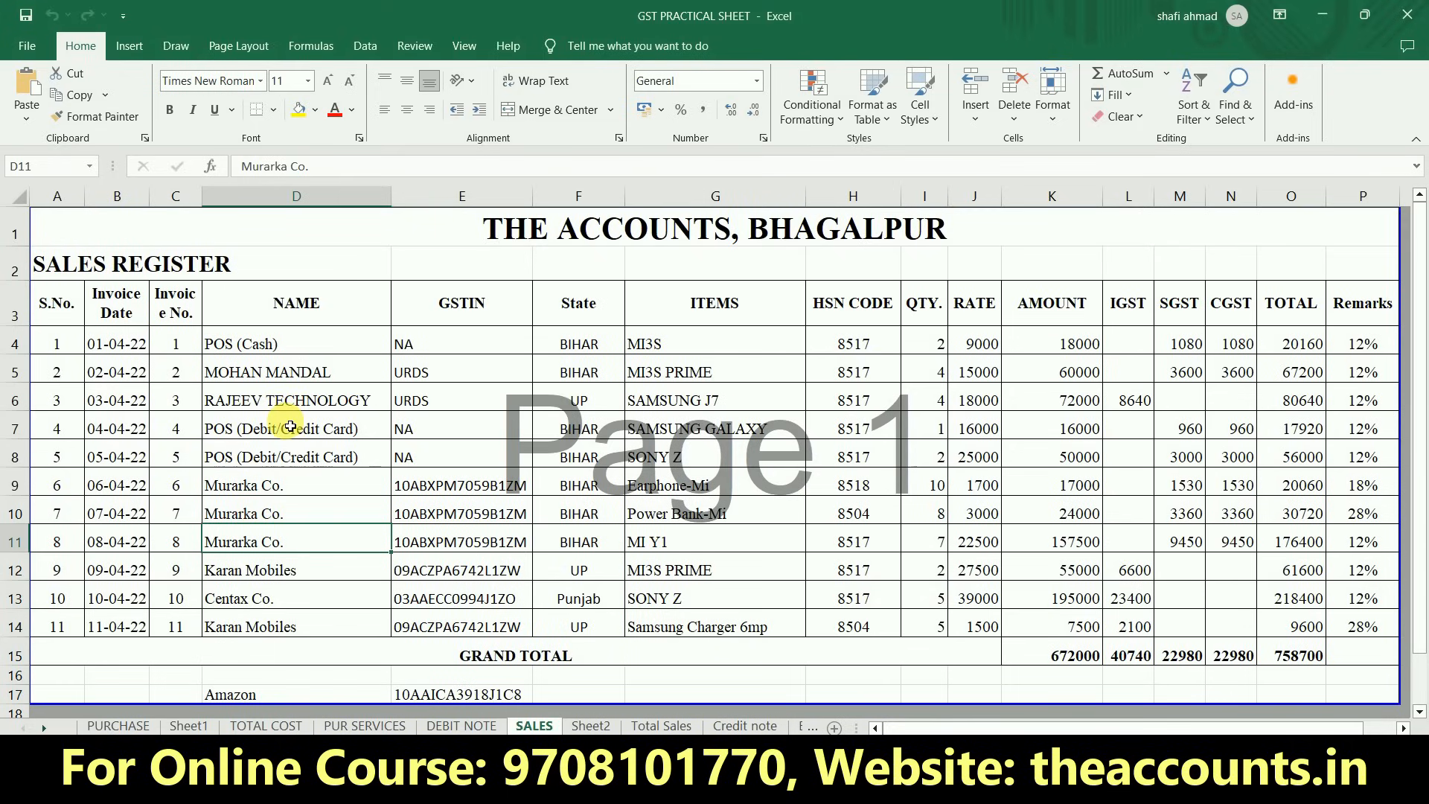
pyautogui.click(297, 487)
pyautogui.press('Left')
pyautogui.press('Left')
pyautogui.press('Right')
pyautogui.press('Right')
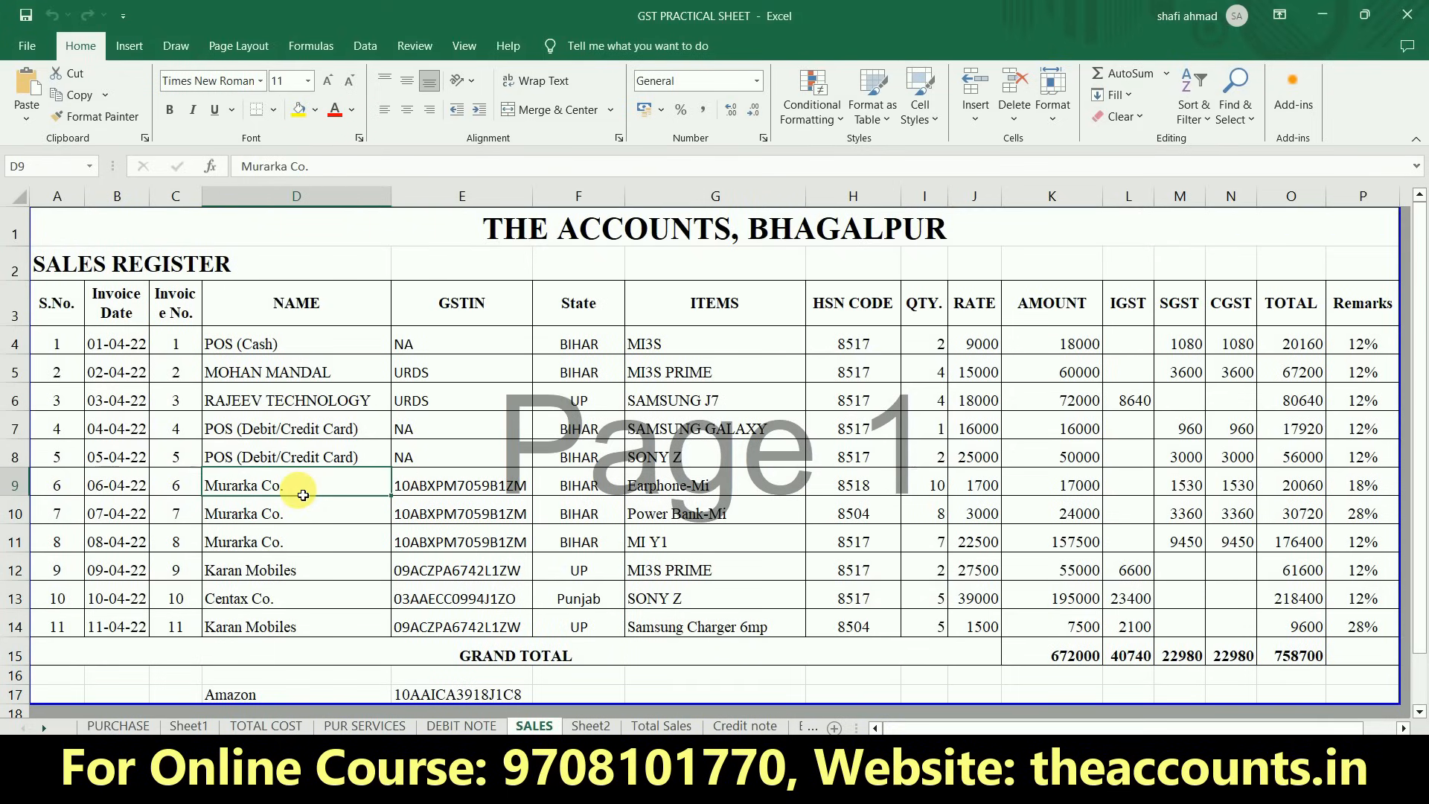
pyautogui.hotkey('alt', 'Tab')
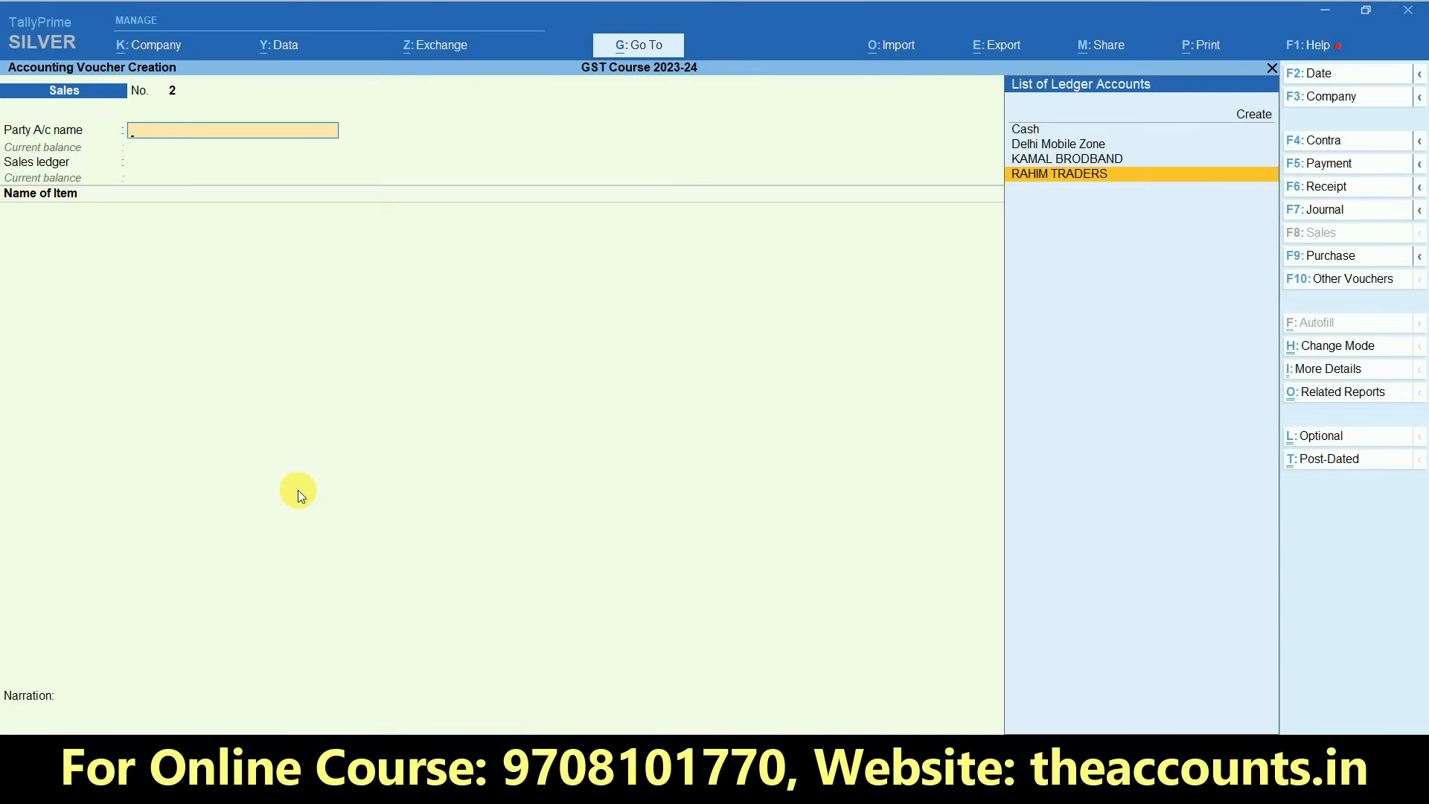
pyautogui.hotkey('alt', 'c')
pyautogui.write('Murarka Co.')
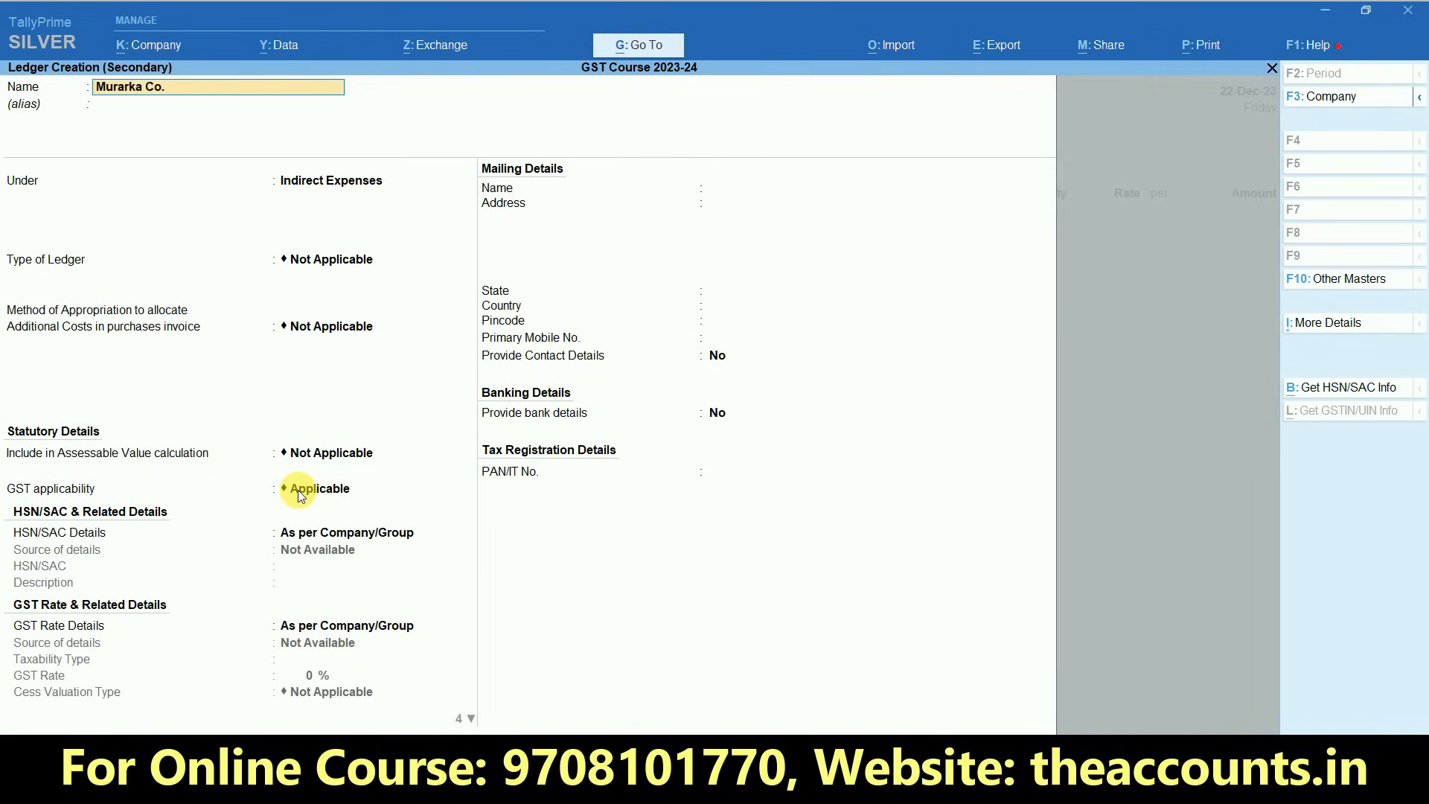
# - Place the Murarka Co. ledger under Sundry Debtors, keeping bill-by-bill balances Yes, state Bihar, country India and registration type Regular
pyautogui.press('Return')
pyautogui.press('Return')
pyautogui.write('Sund')
pyautogui.press('Down')
pyautogui.press('Return')
pyautogui.press('Return')
pyautogui.press('Return')
pyautogui.press('Return')
pyautogui.press('Return')
pyautogui.press('Return')
pyautogui.press('Return')
pyautogui.press('Return')
pyautogui.press('Return')
pyautogui.press('Return')
pyautogui.press('Return')
pyautogui.press('Return')
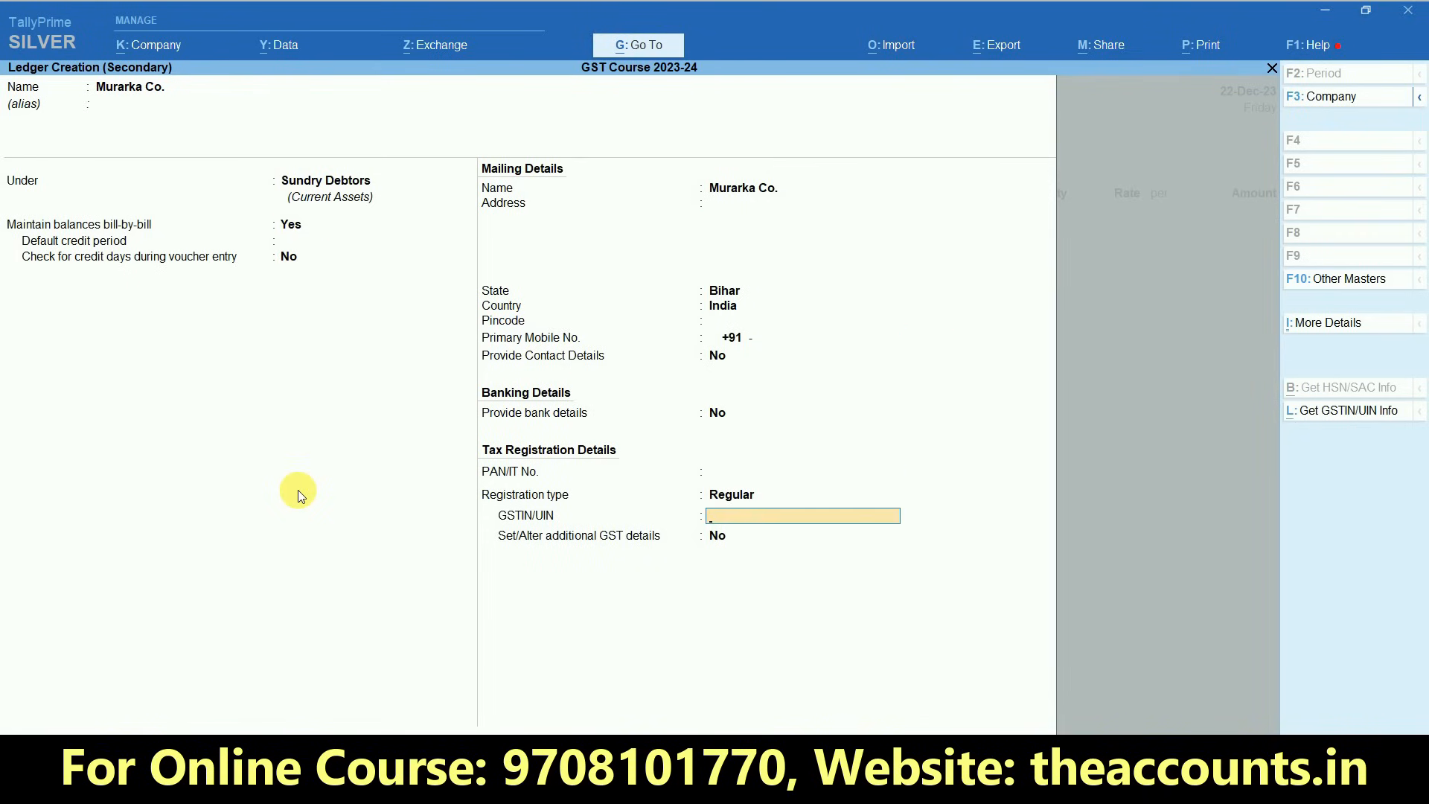
# - Copy Murarka Co.'s GSTIN from the Excel sheet into the ledger, save it and accept the voucher's default party details
pyautogui.hotkey('alt', 'Tab')
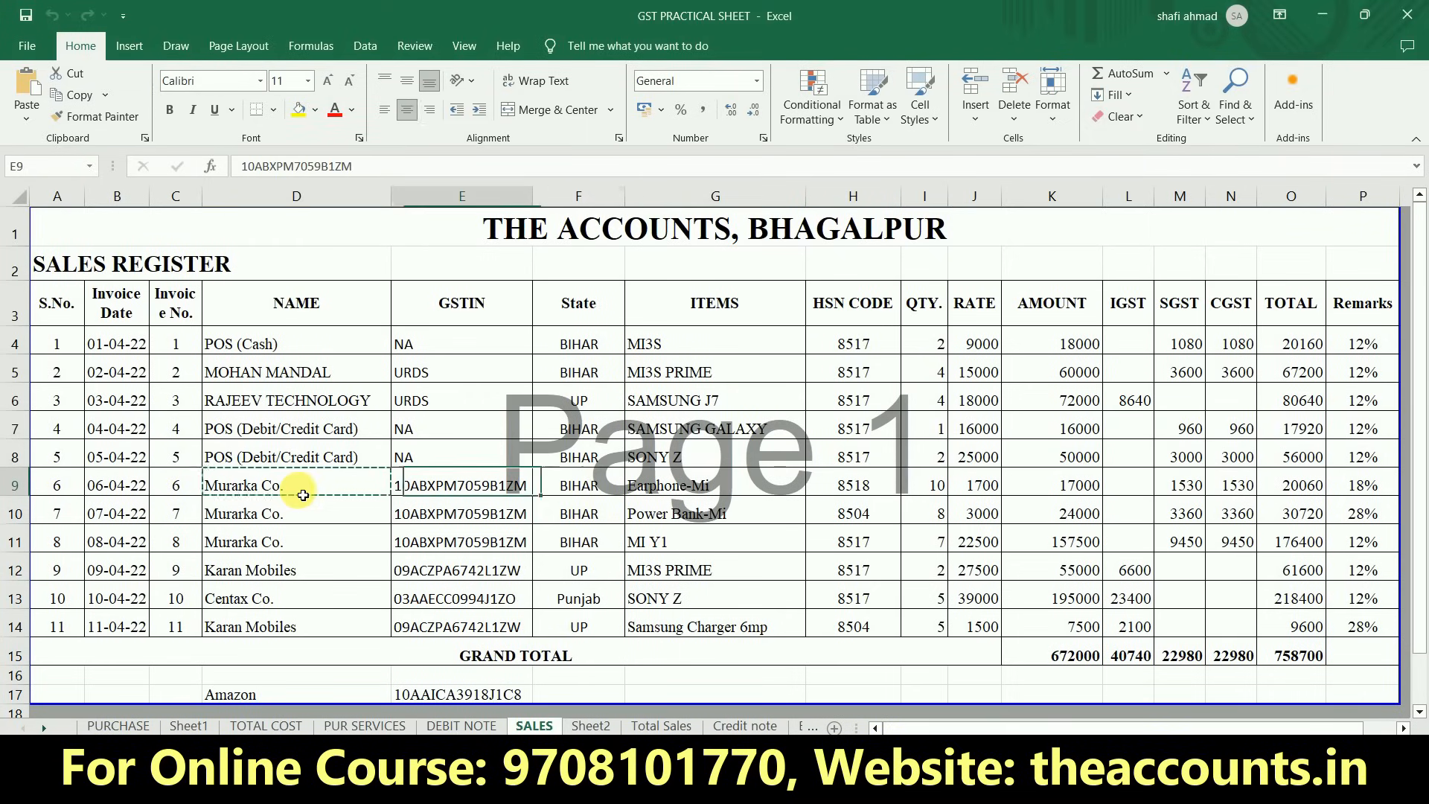
pyautogui.hotkey('alt', 'Tab')
pyautogui.hotkey('ctrl', 'alt', 'v')
pyautogui.press('Return')
pyautogui.press('Return')
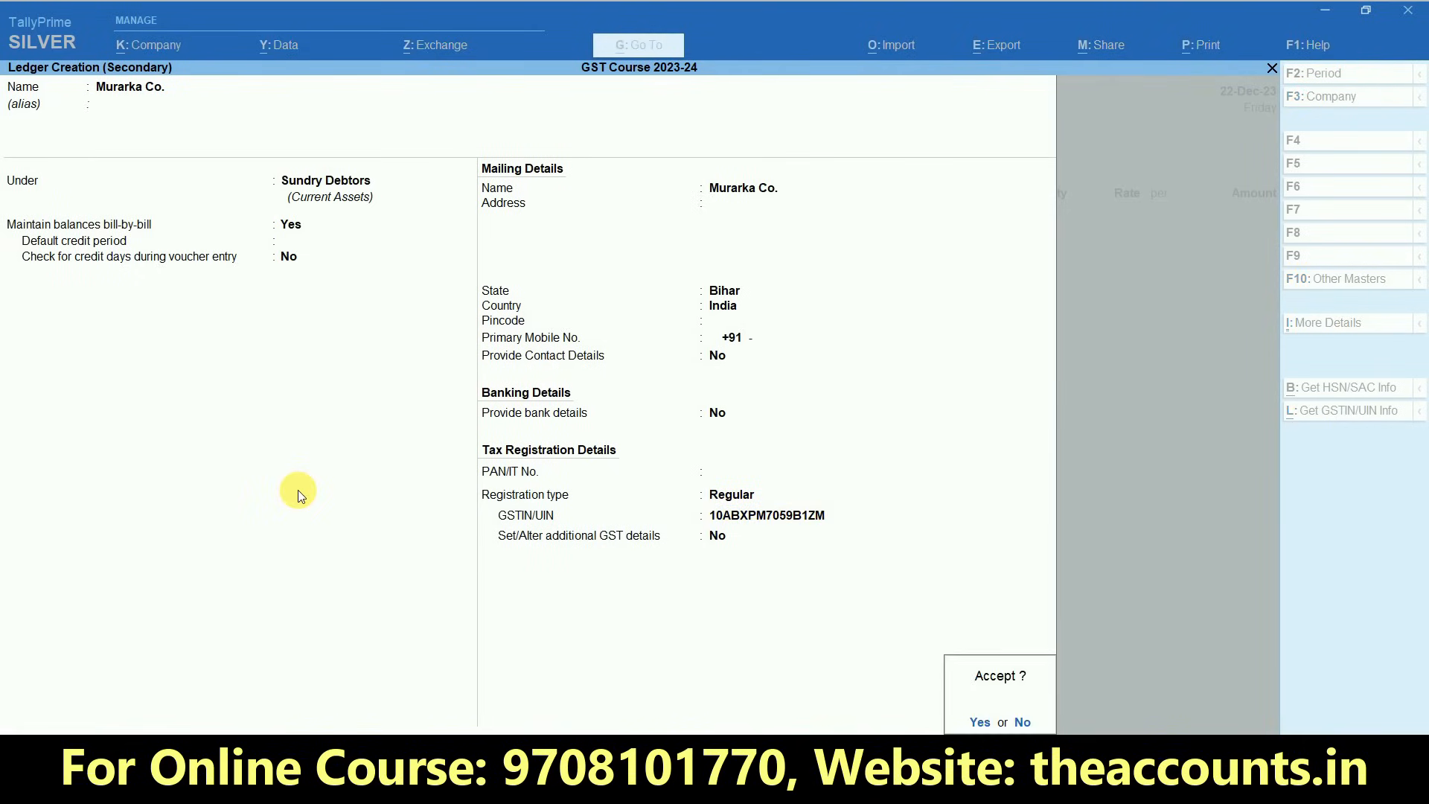
pyautogui.press('Return')
pyautogui.hotkey('ctrl', 'a')
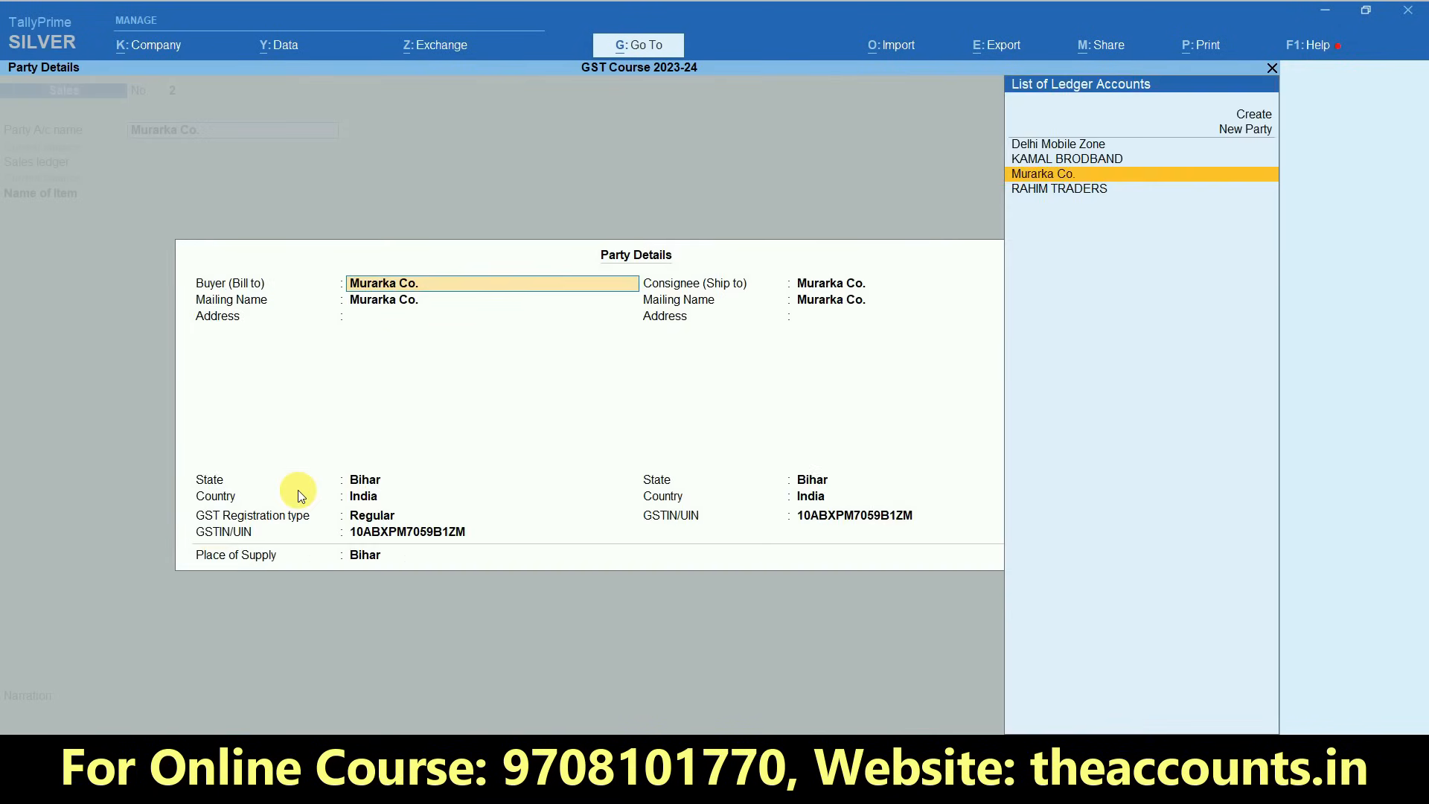
pyautogui.hotkey('ctrl', 'a')
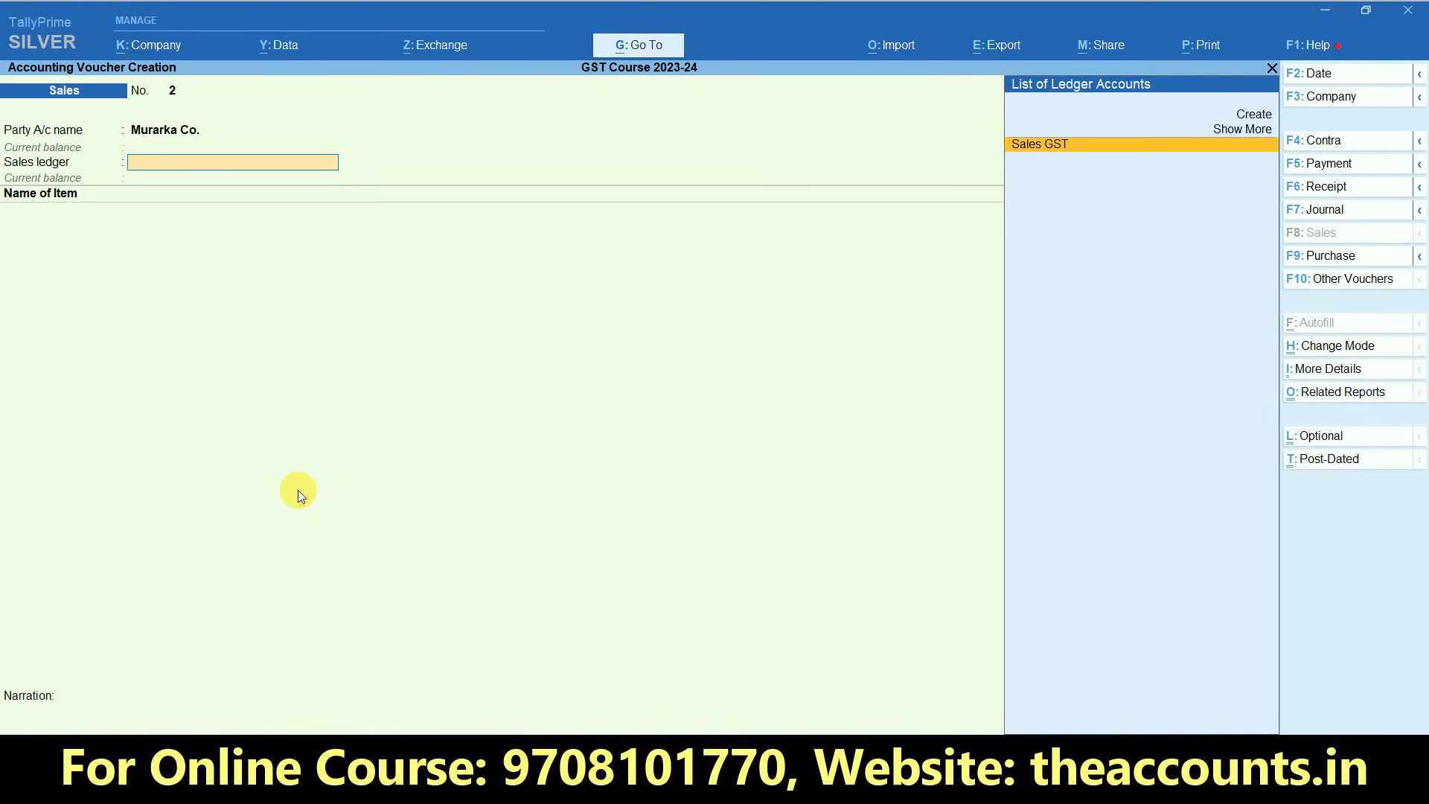
# - Choose the Sales GST ledger and add 5 UNT of item MI3S at 7,000.00 each, accepting its default GST rate details
pyautogui.press('Return')
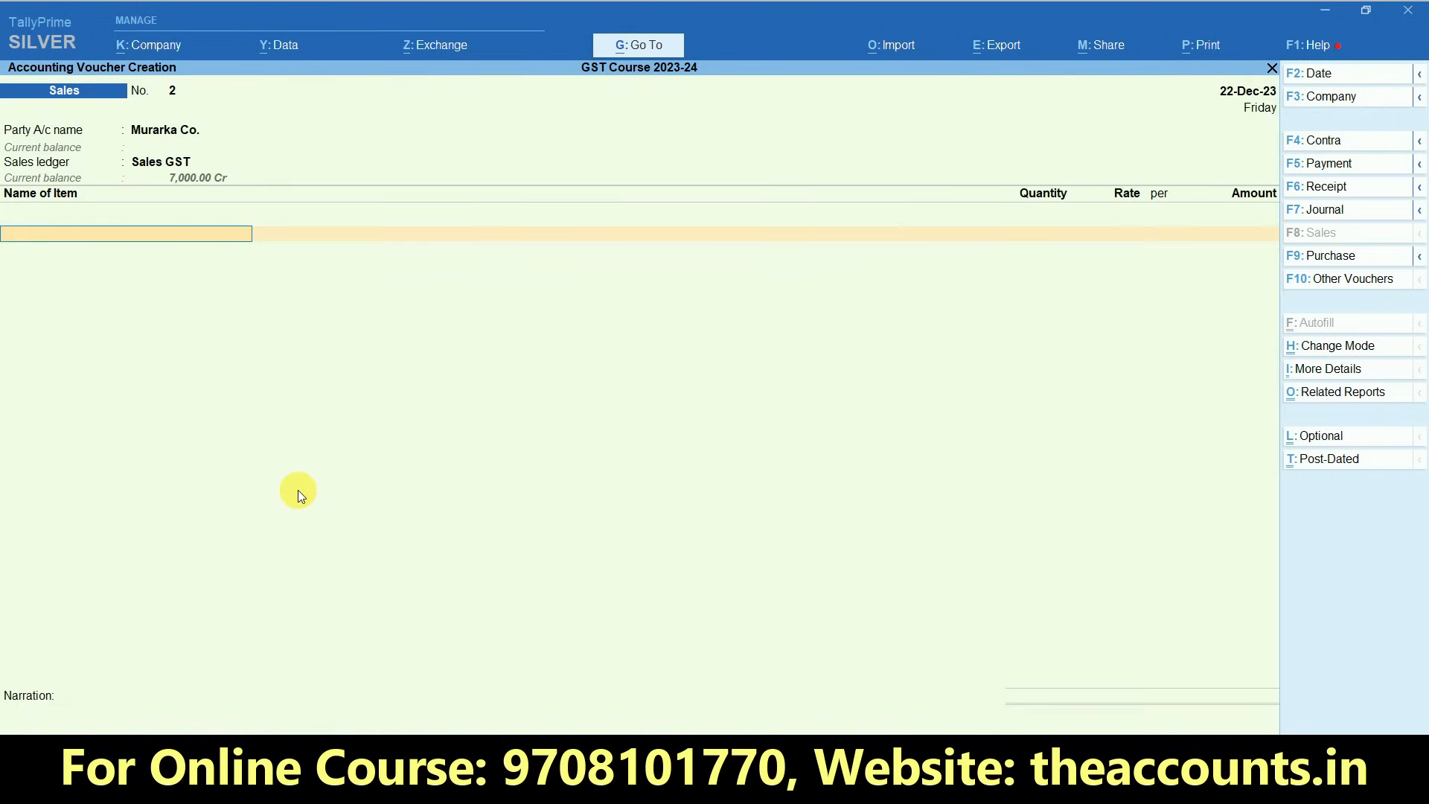
pyautogui.press('Down')
pyautogui.press('Return')
pyautogui.press('Return')
pyautogui.press('Return')
pyautogui.write('5')
pyautogui.press('Return')
pyautogui.press('Return')
pyautogui.press('Return')
pyautogui.press('Return')
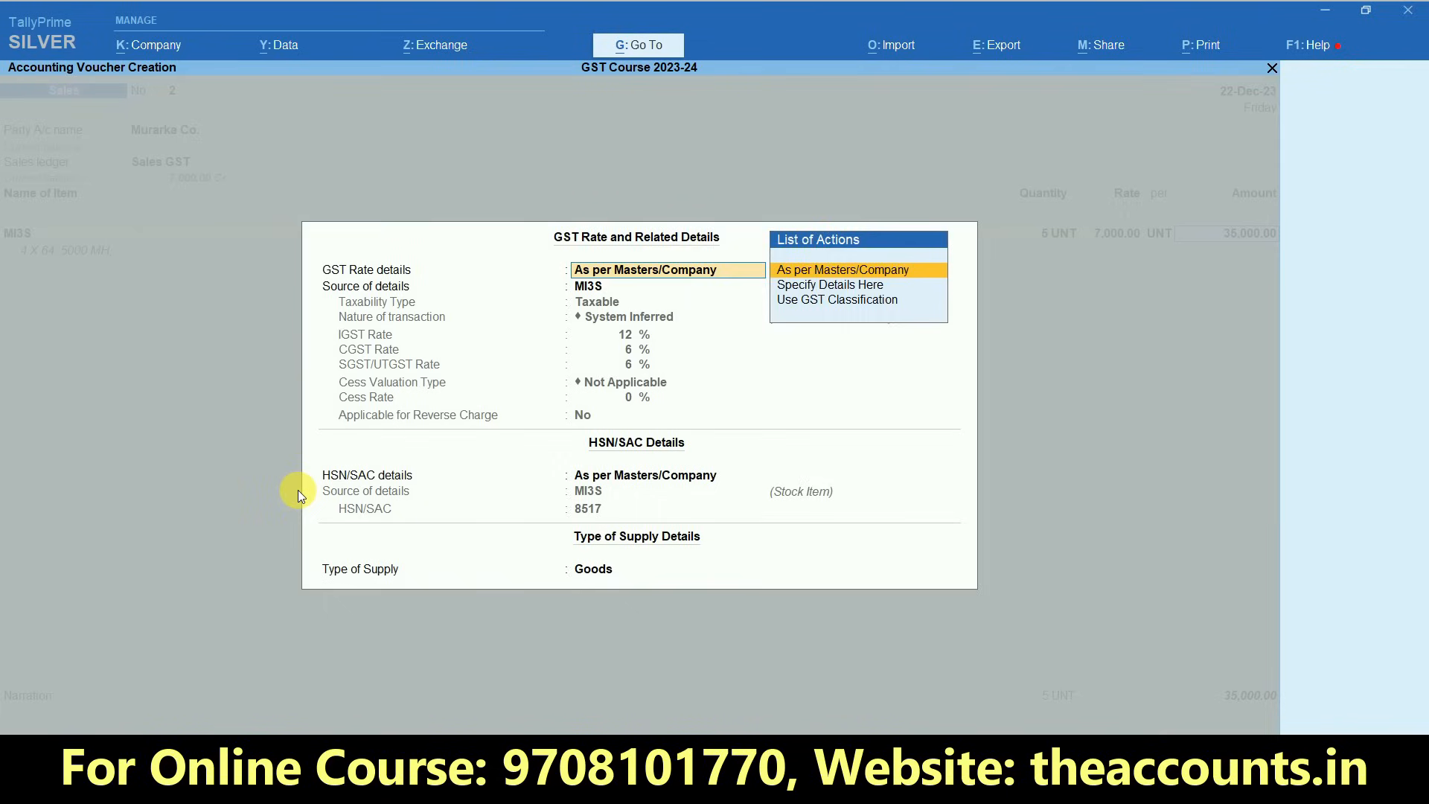
pyautogui.press('Return')
# - Add the SGST and CGST ledgers with their calculated amounts to the Murarka Co. sales voucher
pyautogui.press('Return')
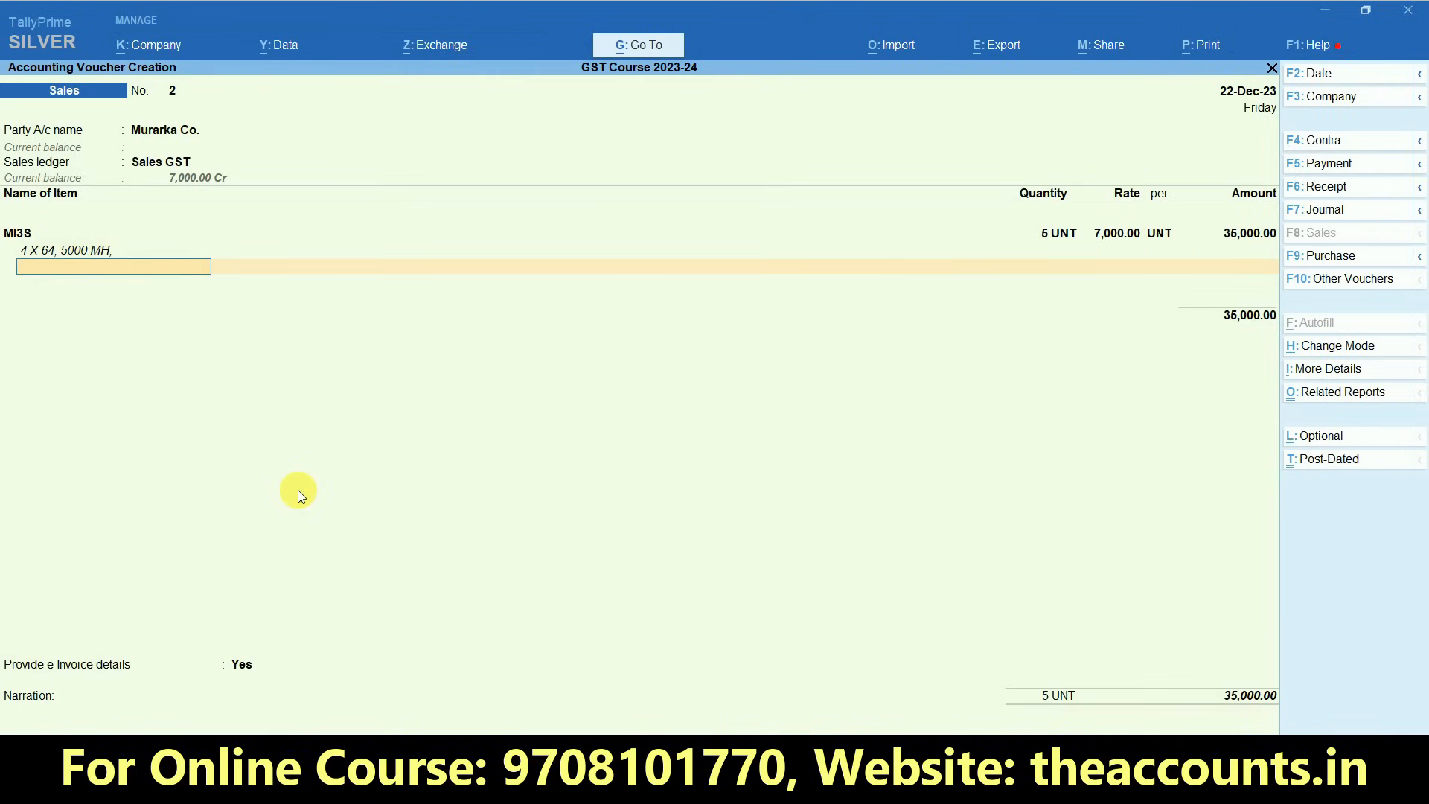
pyautogui.press('Return')
pyautogui.write('Sgst')
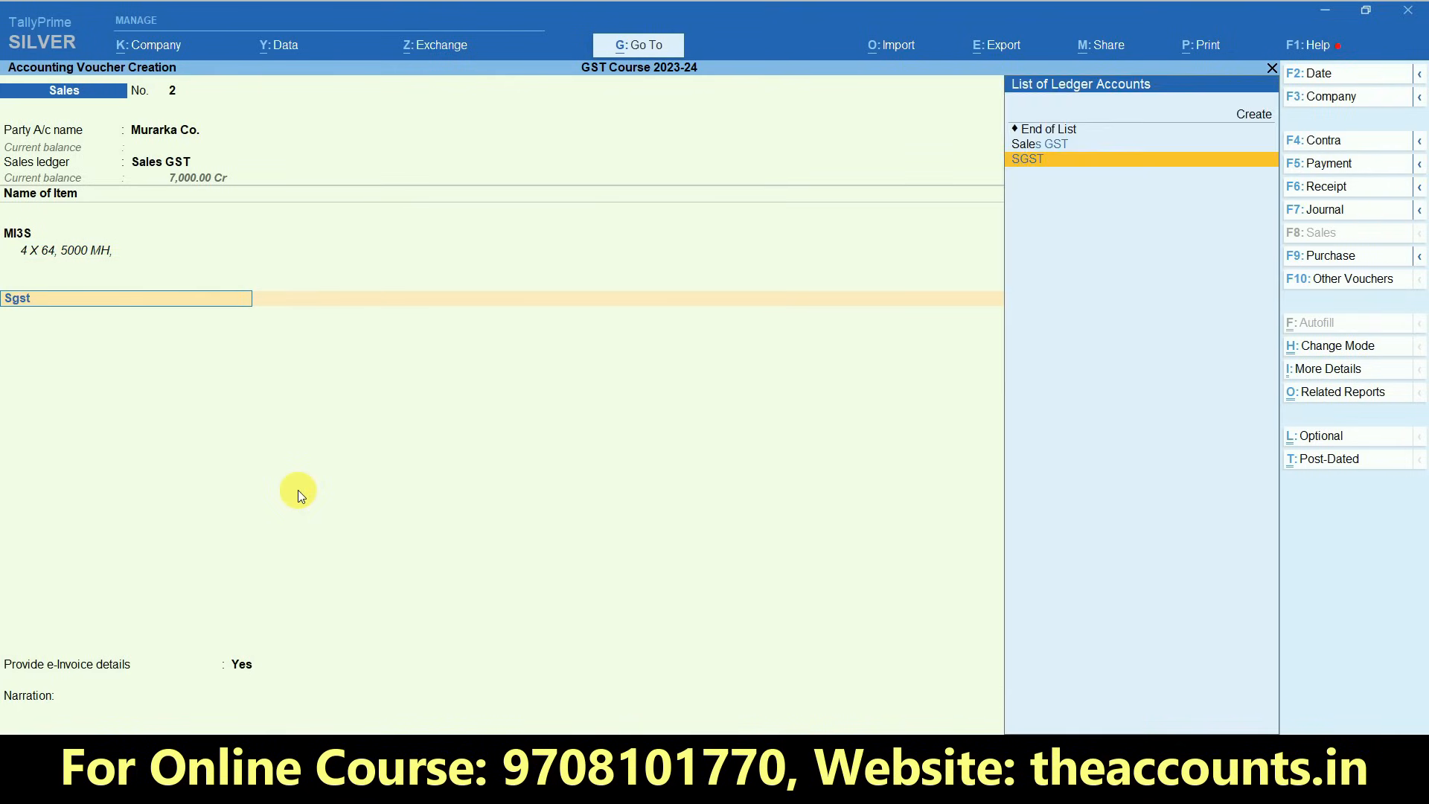
pyautogui.press('Return')
pyautogui.press('Return')
pyautogui.write('Cgst')
pyautogui.press('Return')
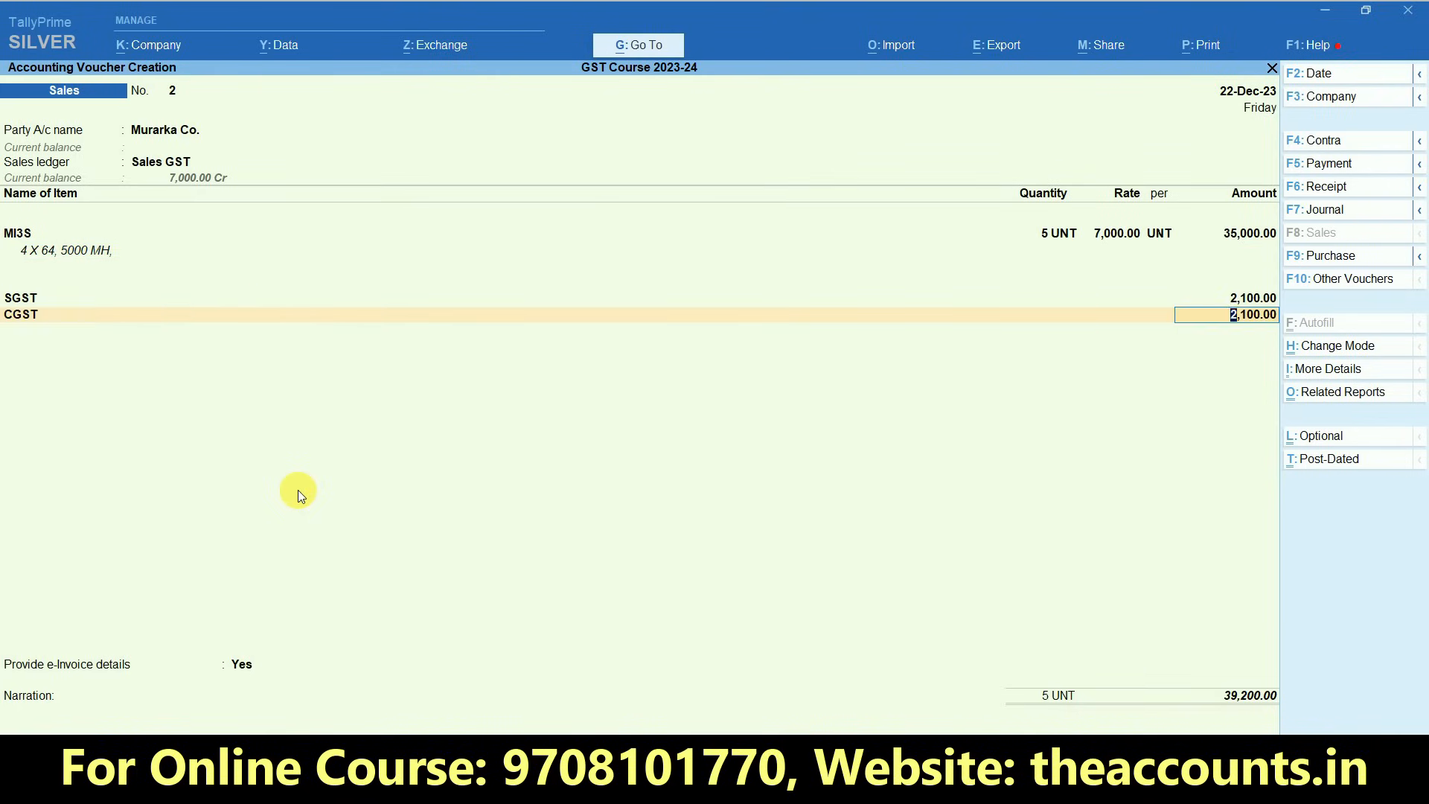
pyautogui.press('Return')
# - Set e-Invoice details to No, accept the New Ref bill-wise entry for Murarka Co. and save the voucher with a blank narration
pyautogui.press('Return')
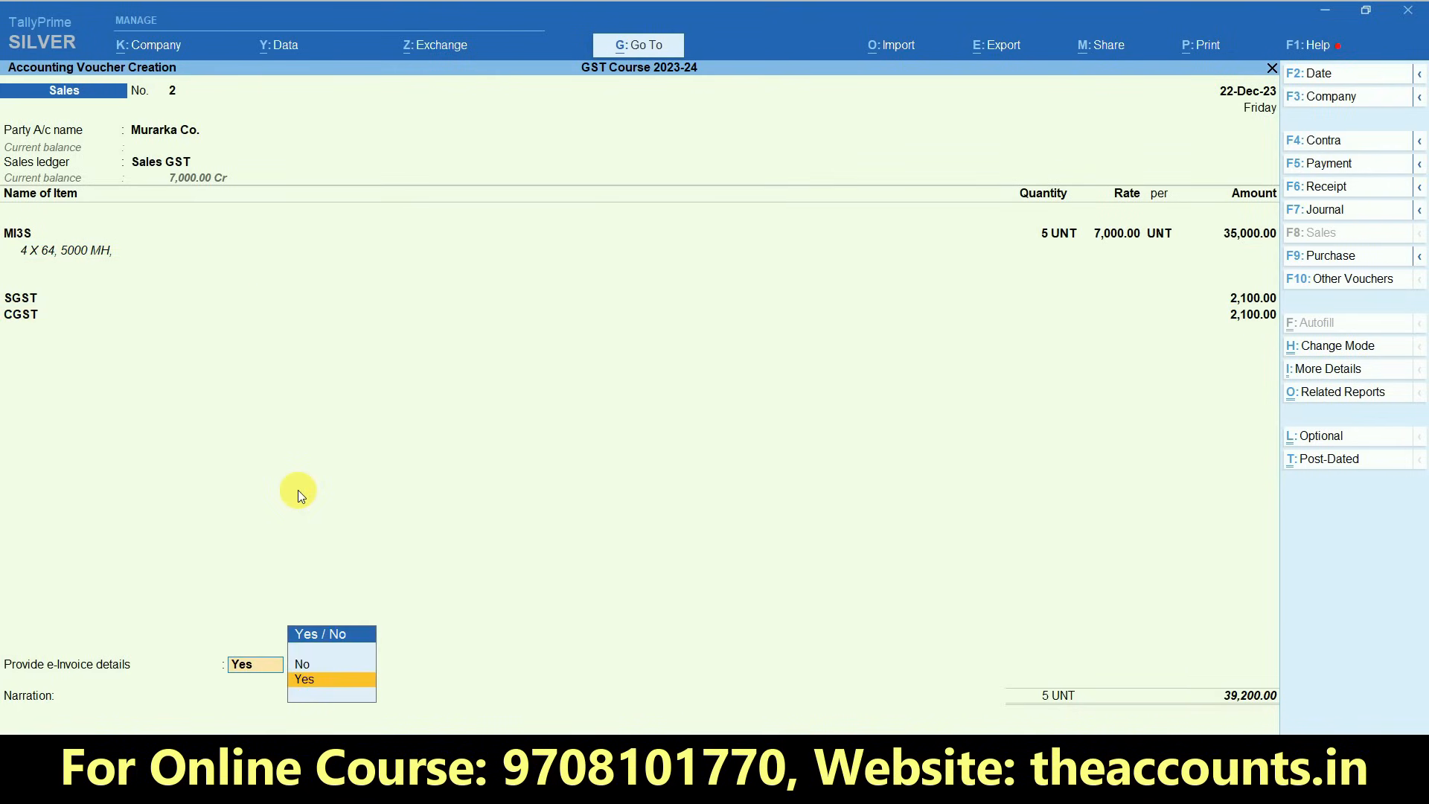
pyautogui.write('n')
pyautogui.press('Return')
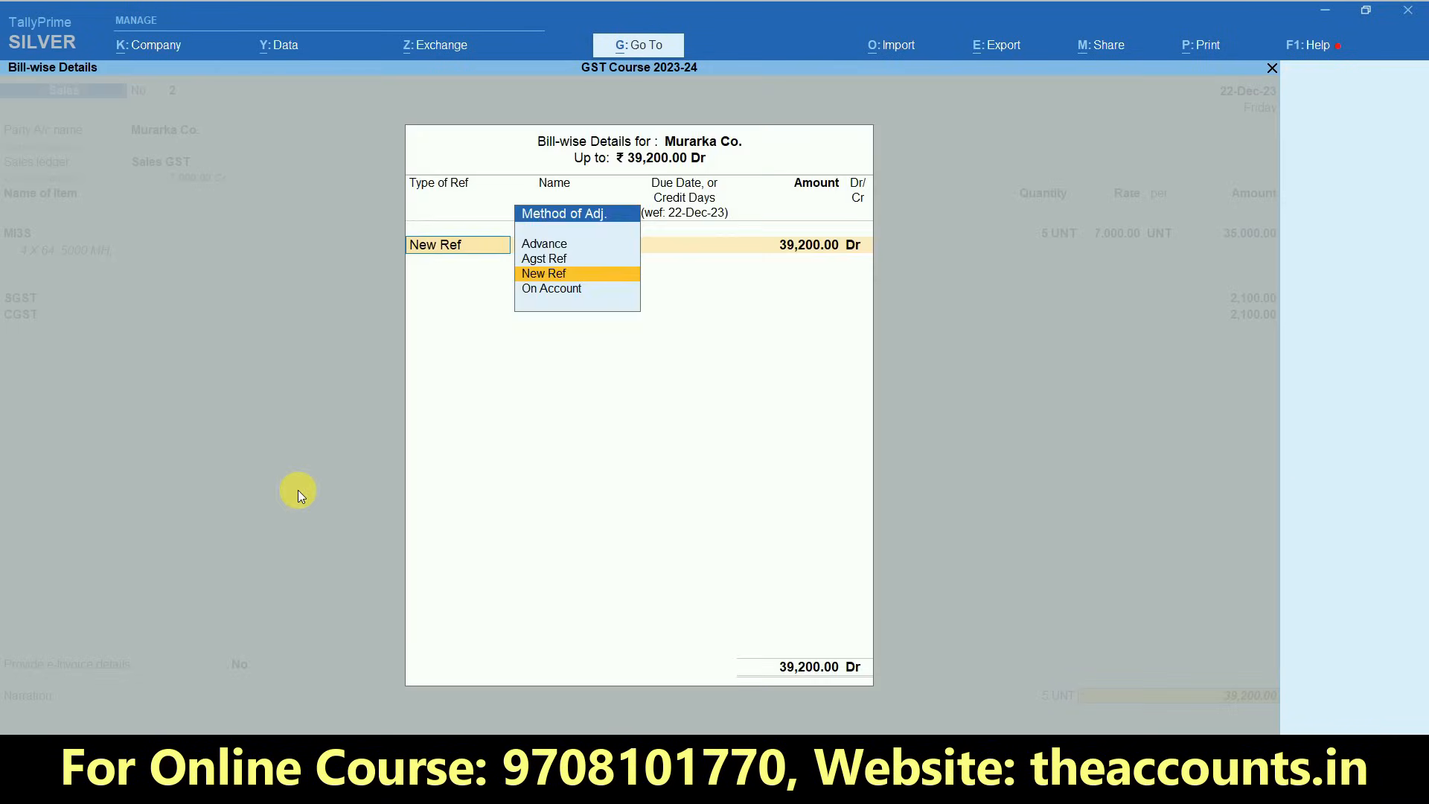
pyautogui.press('Return')
pyautogui.press('Return')
pyautogui.press('Return')
pyautogui.press('Return')
pyautogui.press('Return')
pyautogui.press('Return')
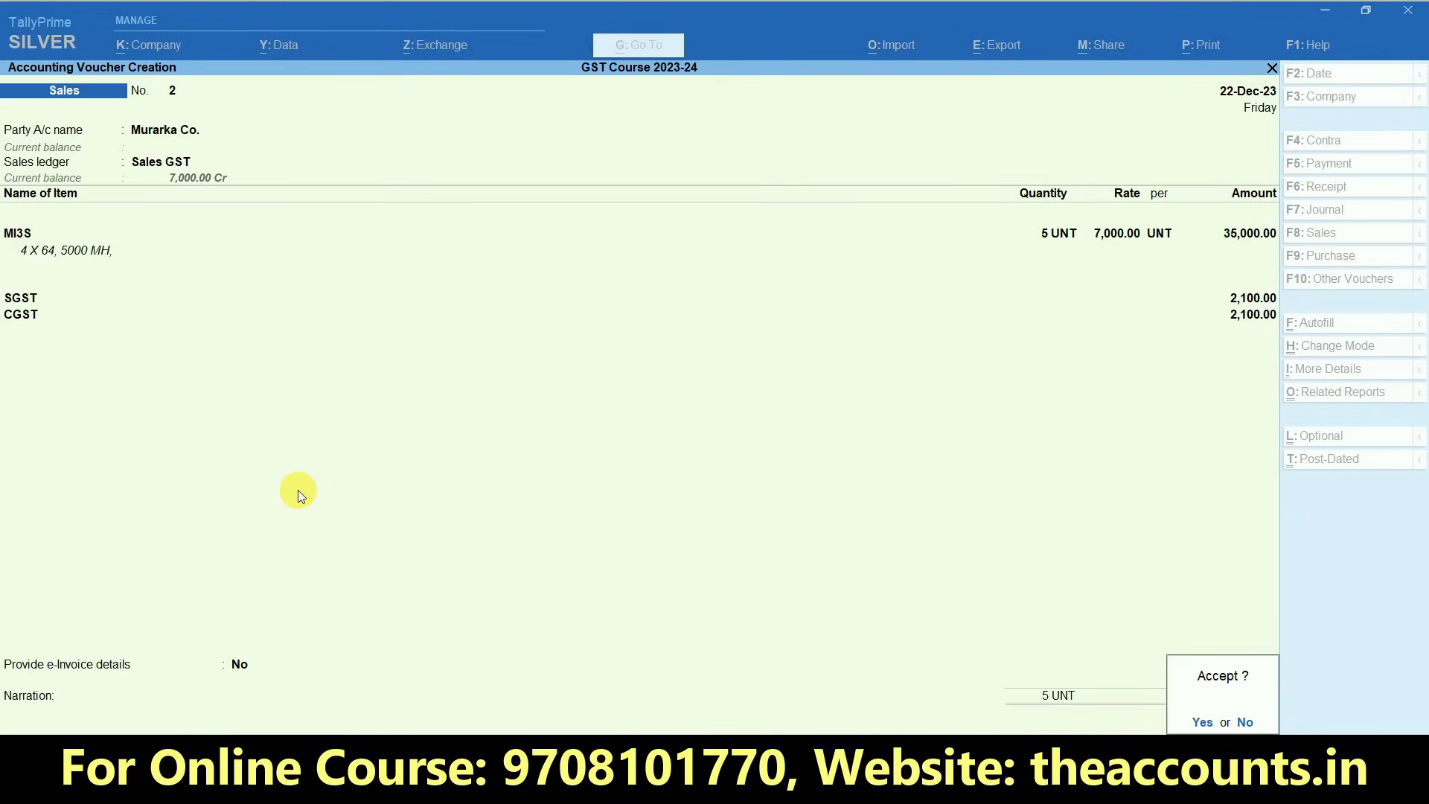
pyautogui.press('Return')
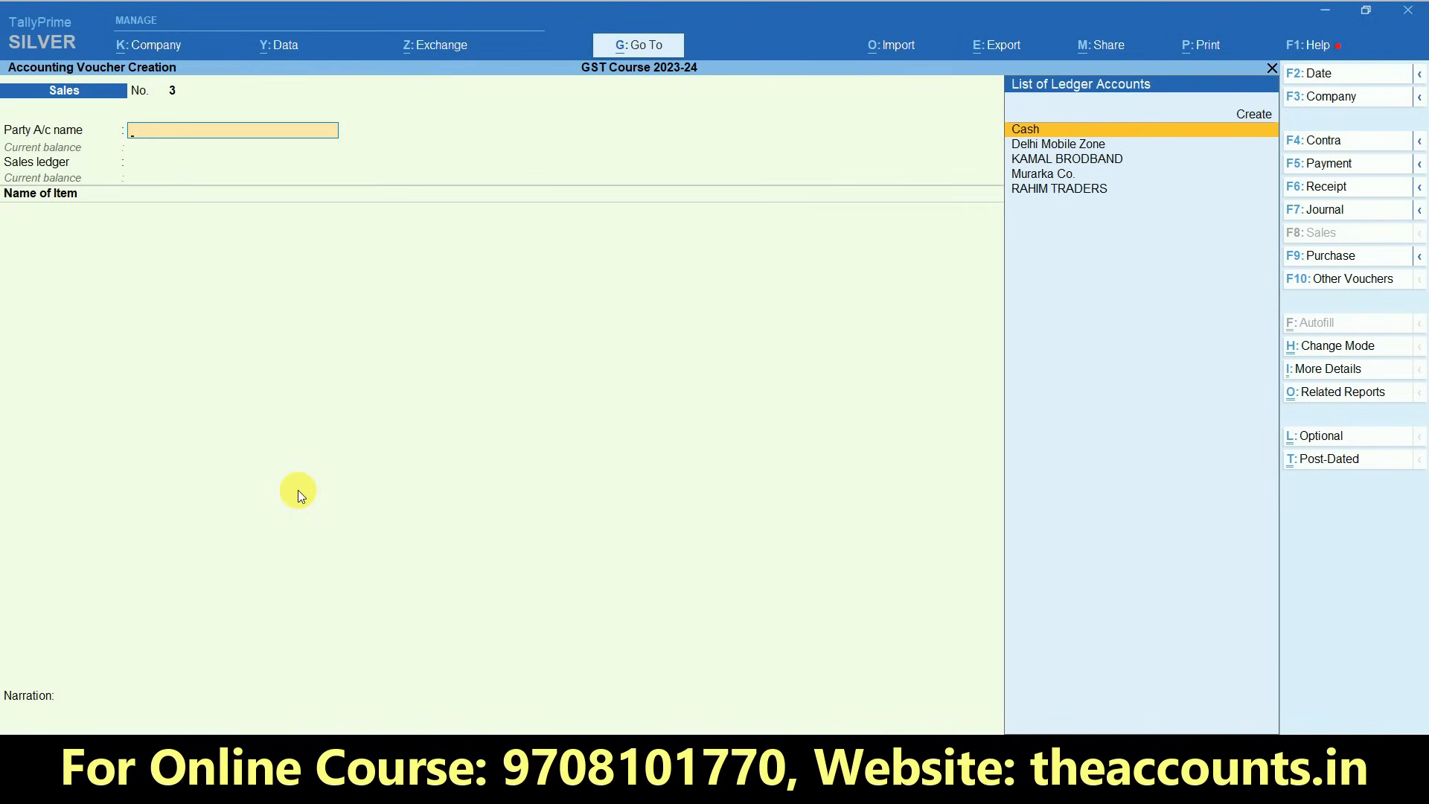
# - Leave sales voucher entry and open the GSTR-1 report
pyautogui.press('Escape')
pyautogui.press('Escape')
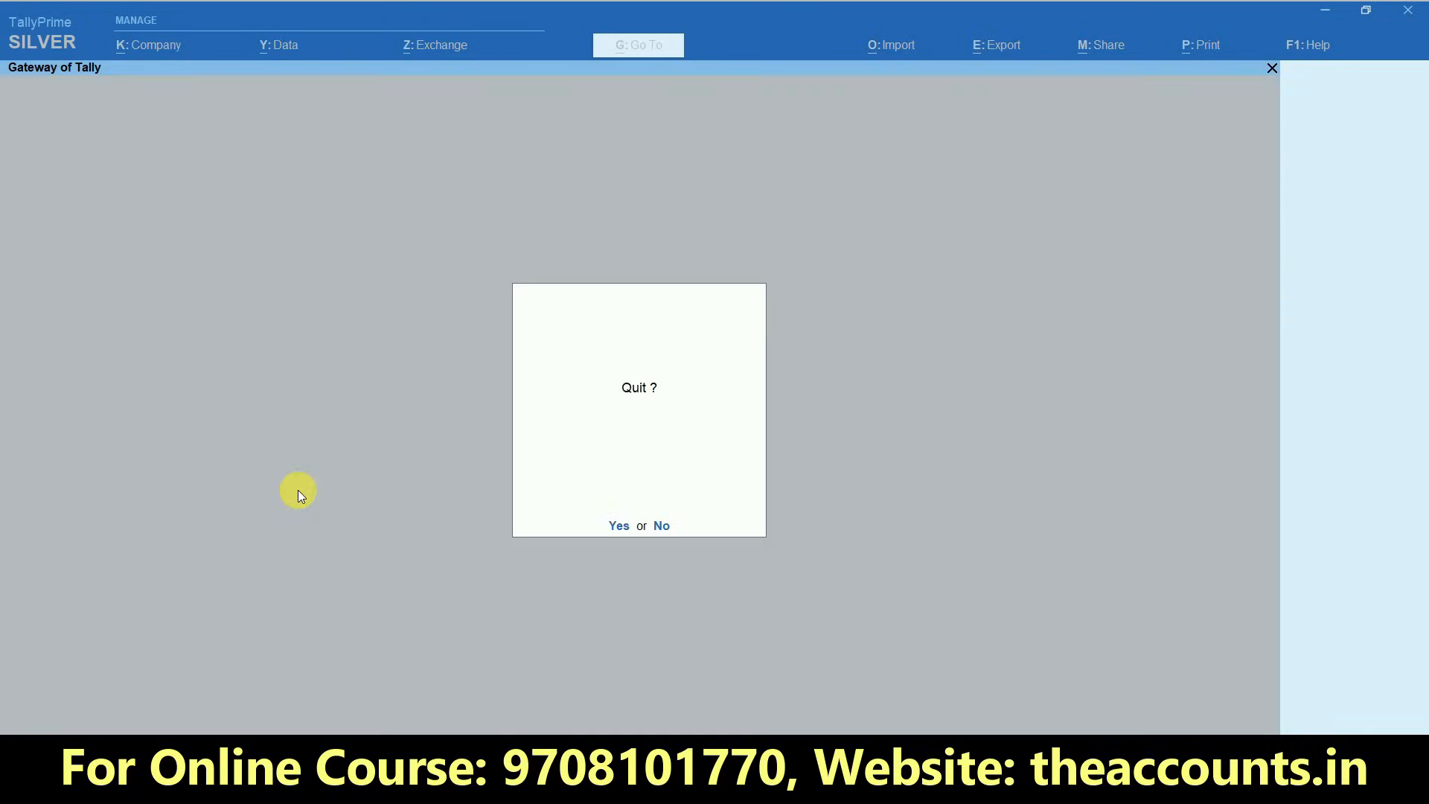
pyautogui.press('n')
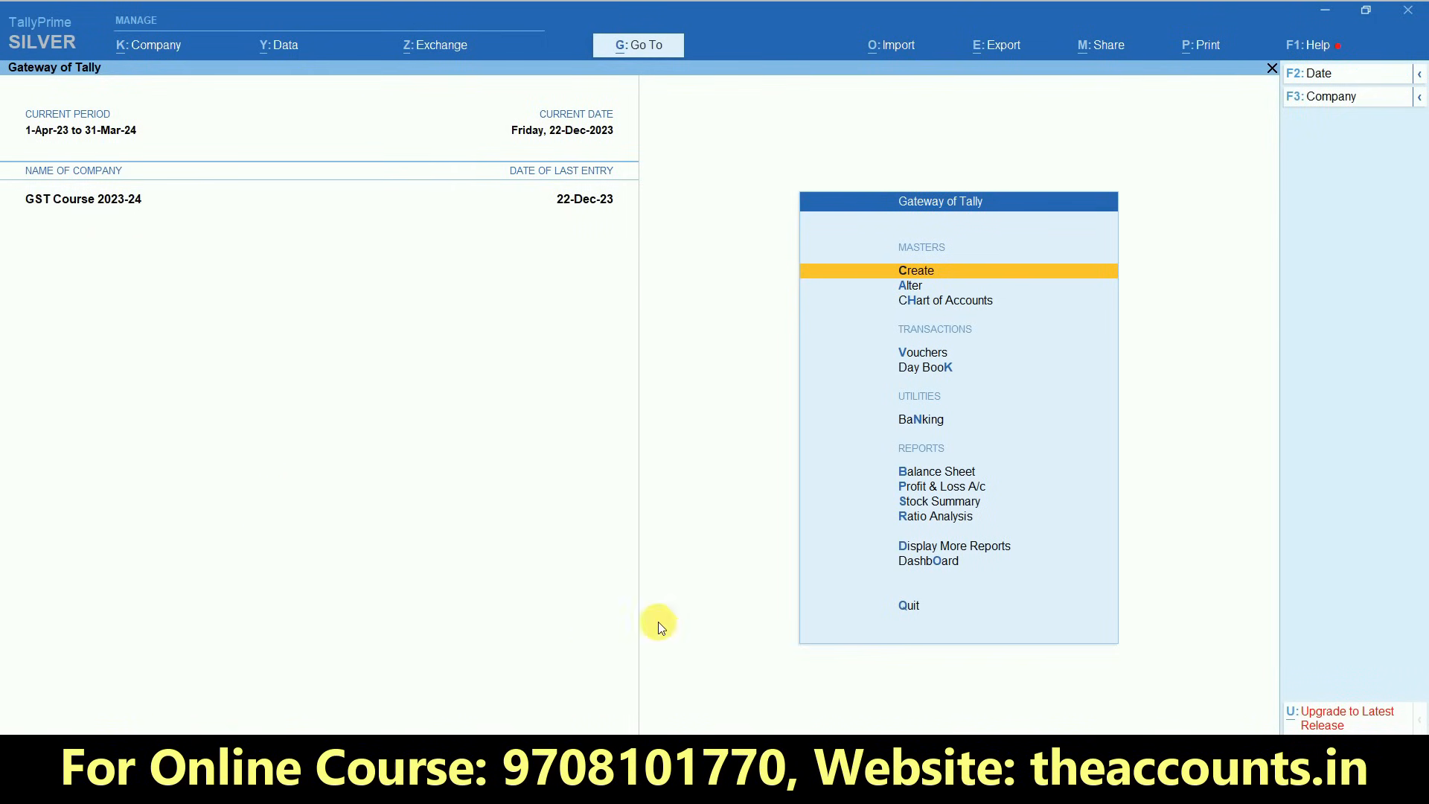
pyautogui.click(989, 548)
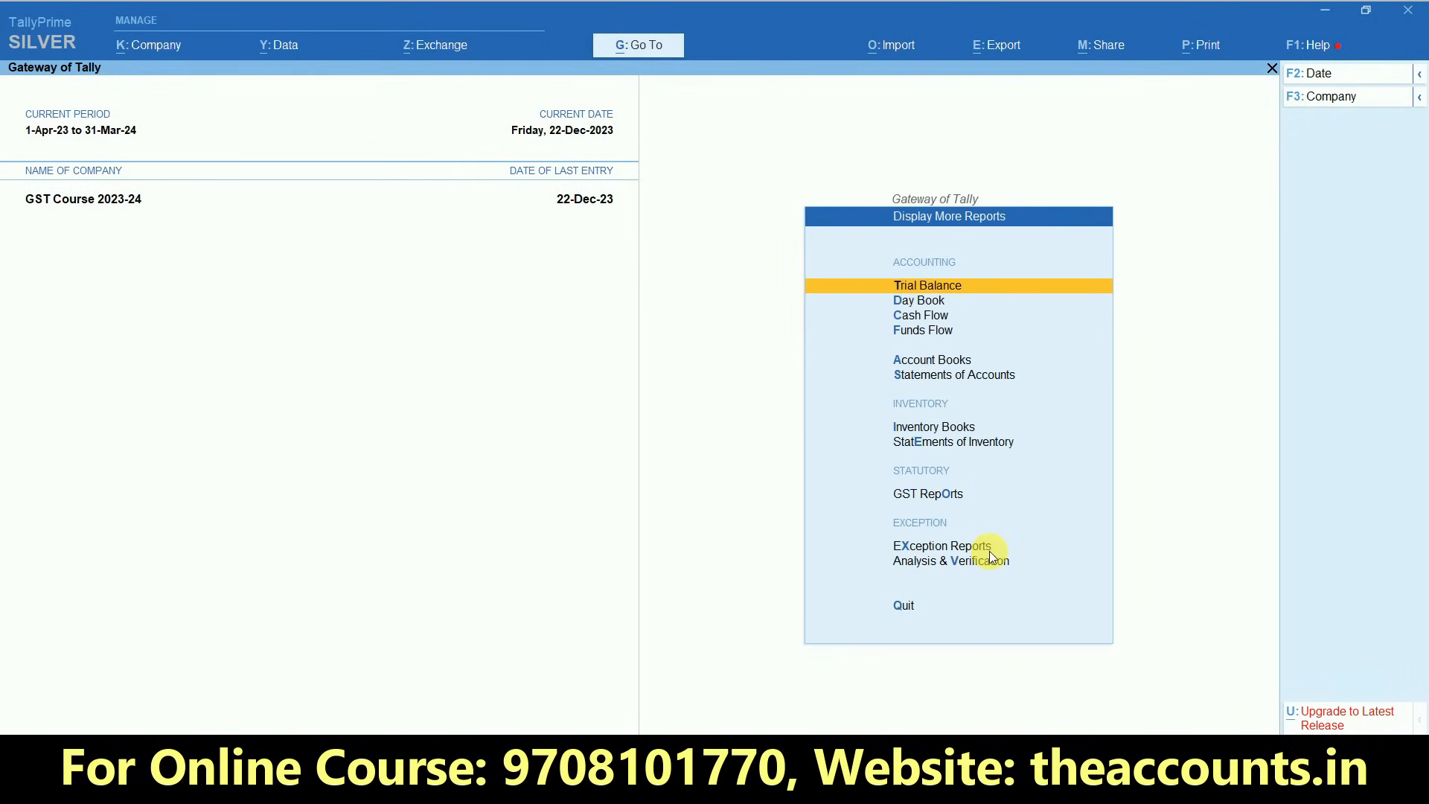
pyautogui.click(925, 496)
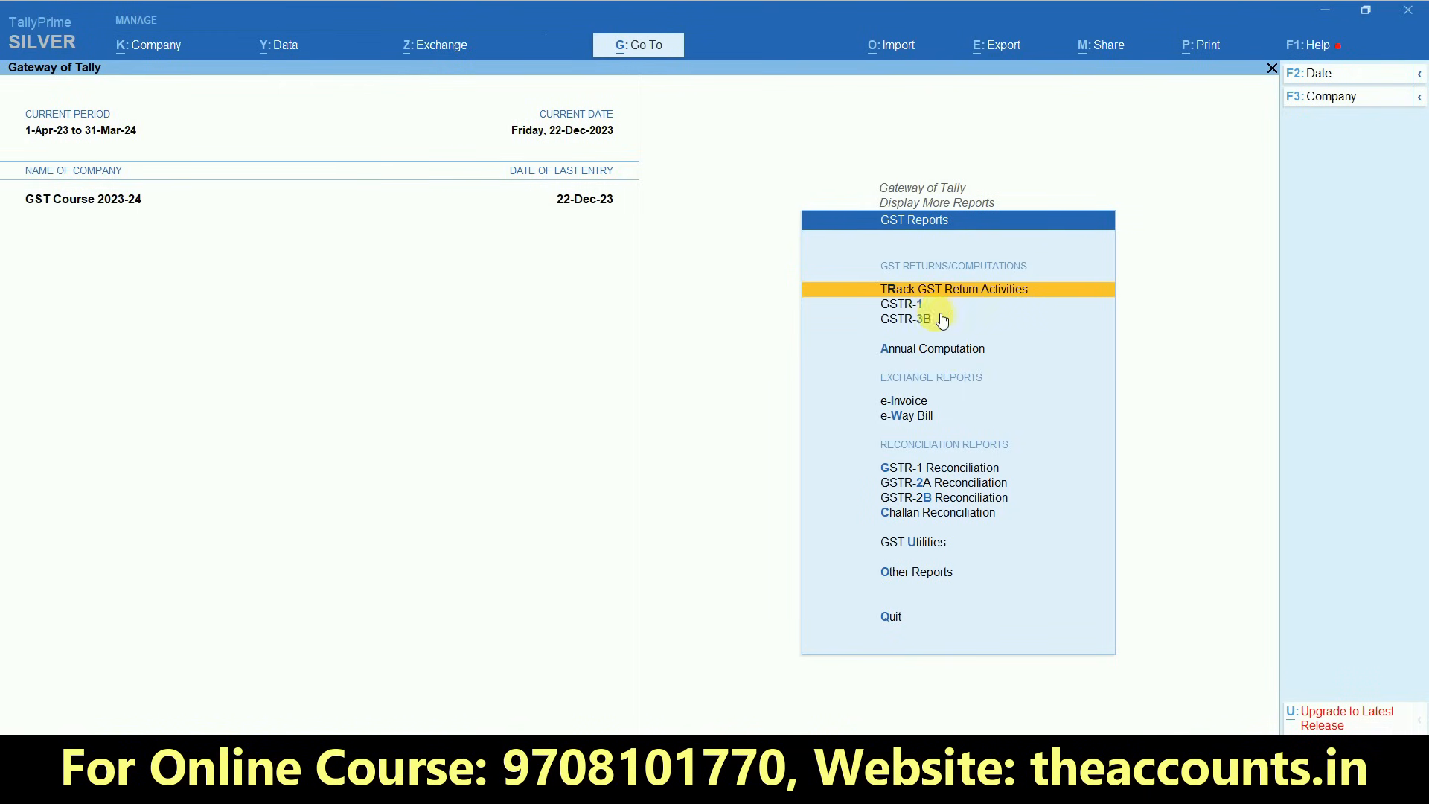
pyautogui.click(912, 305)
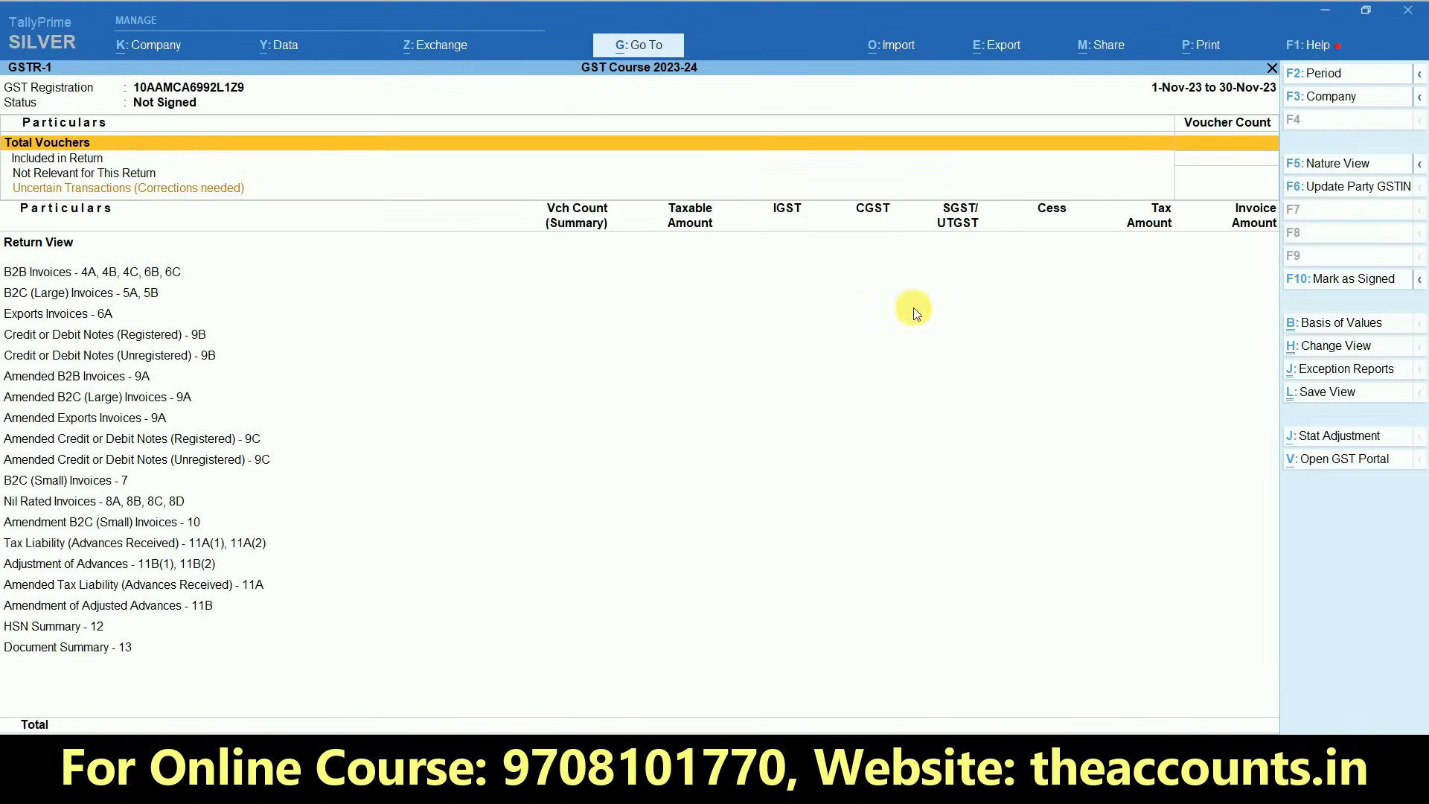
# - Set the GSTR-1 report period from 1-12-2023 to 31-12-2023
pyautogui.hotkey('alt', 'F2')
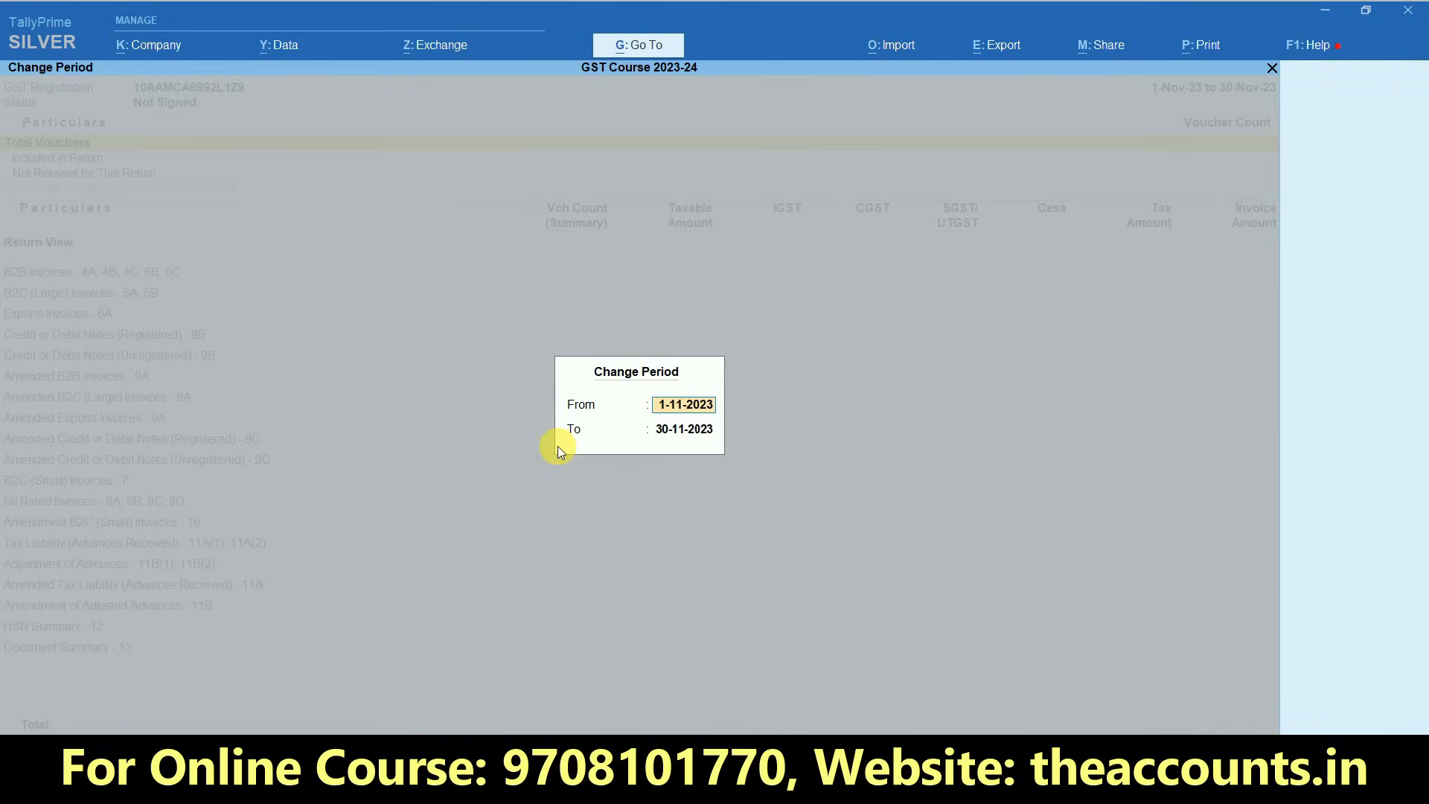
pyautogui.write('1-12')
pyautogui.press('Return')
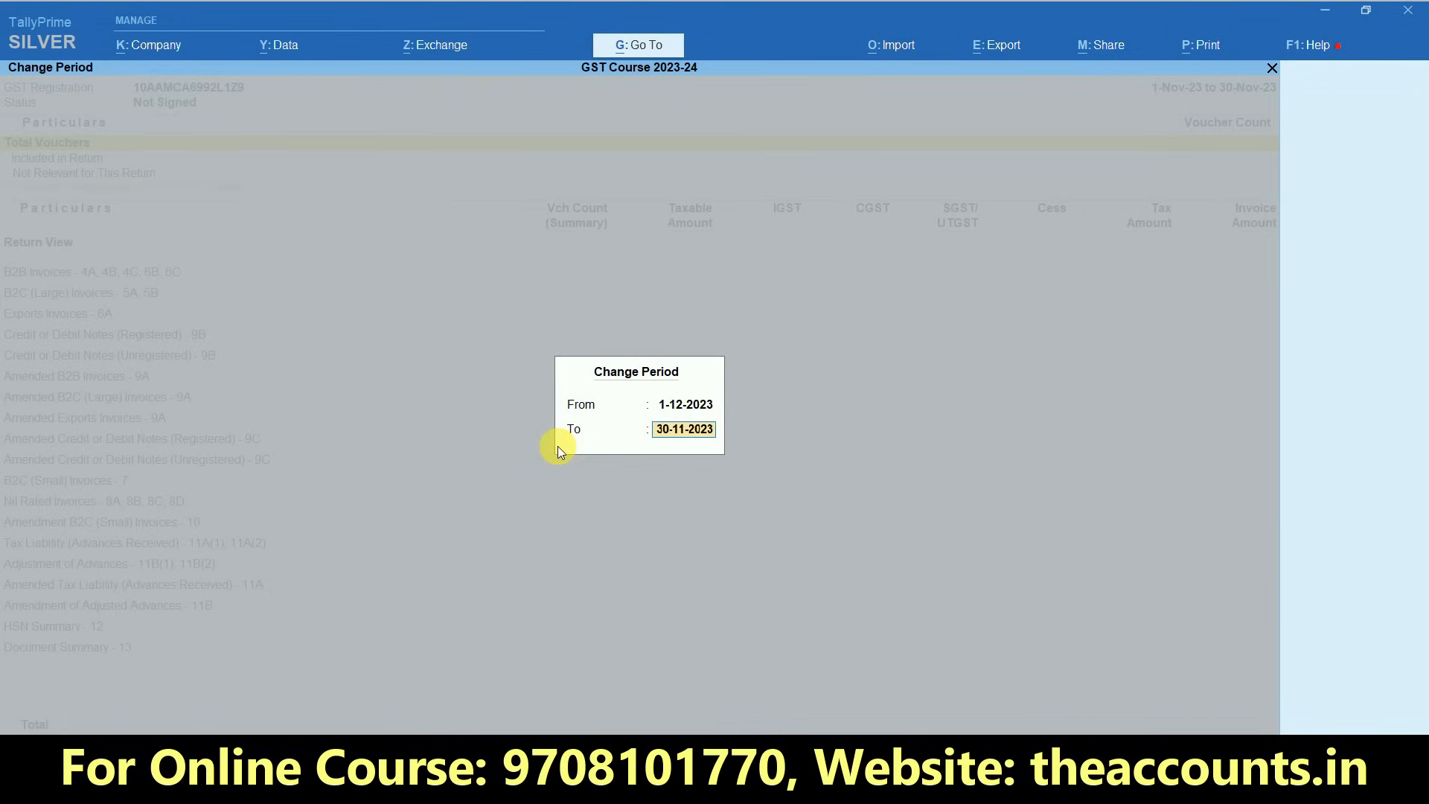
pyautogui.write('31.12')
pyautogui.press('Return')
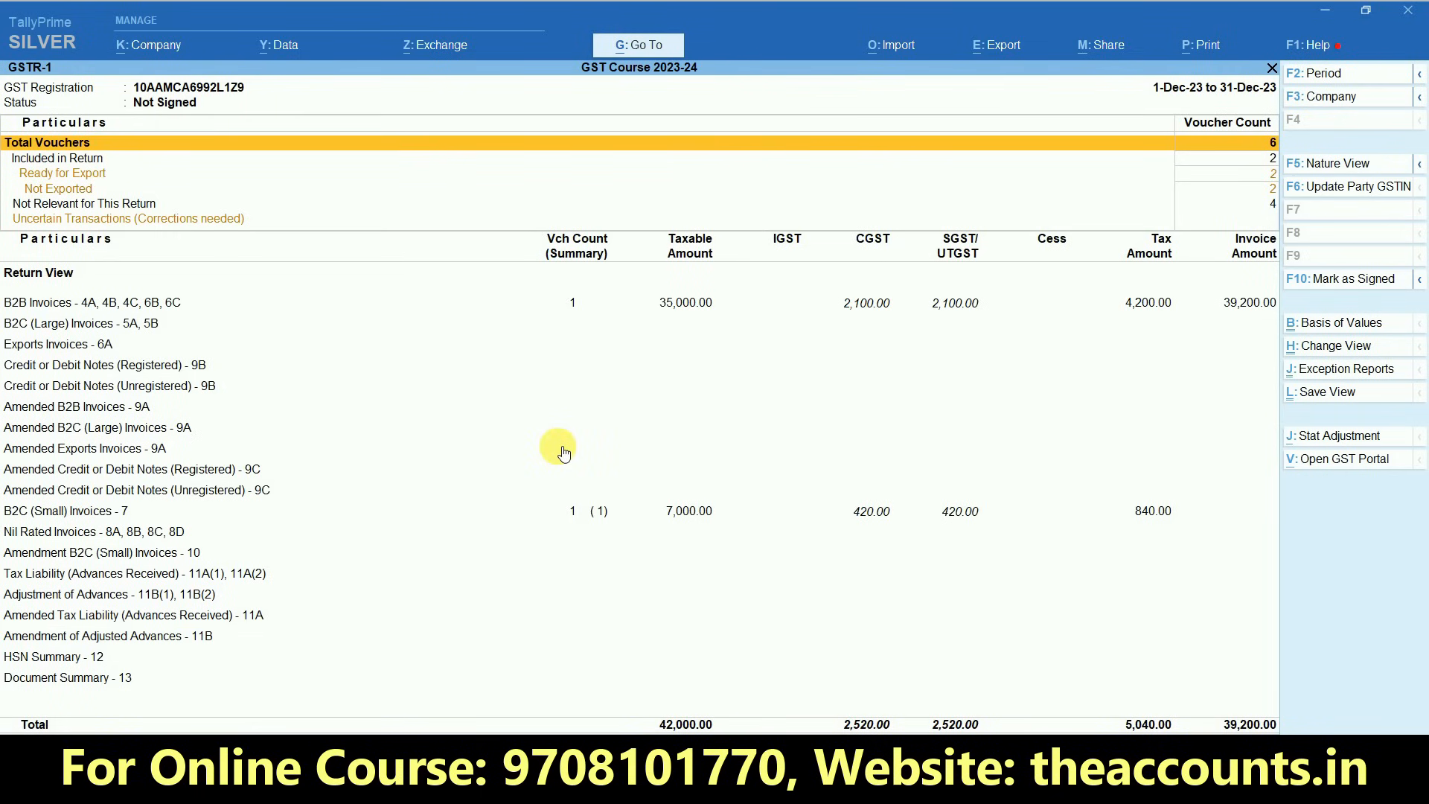
# - Examine the B2B Invoices and B2C (Small) Invoices rows of GSTR-1 for the two recorded sales
pyautogui.press('Down')
pyautogui.press('Down')
pyautogui.press('Down')
pyautogui.press('Down')
pyautogui.press('Down')
pyautogui.press('Up')
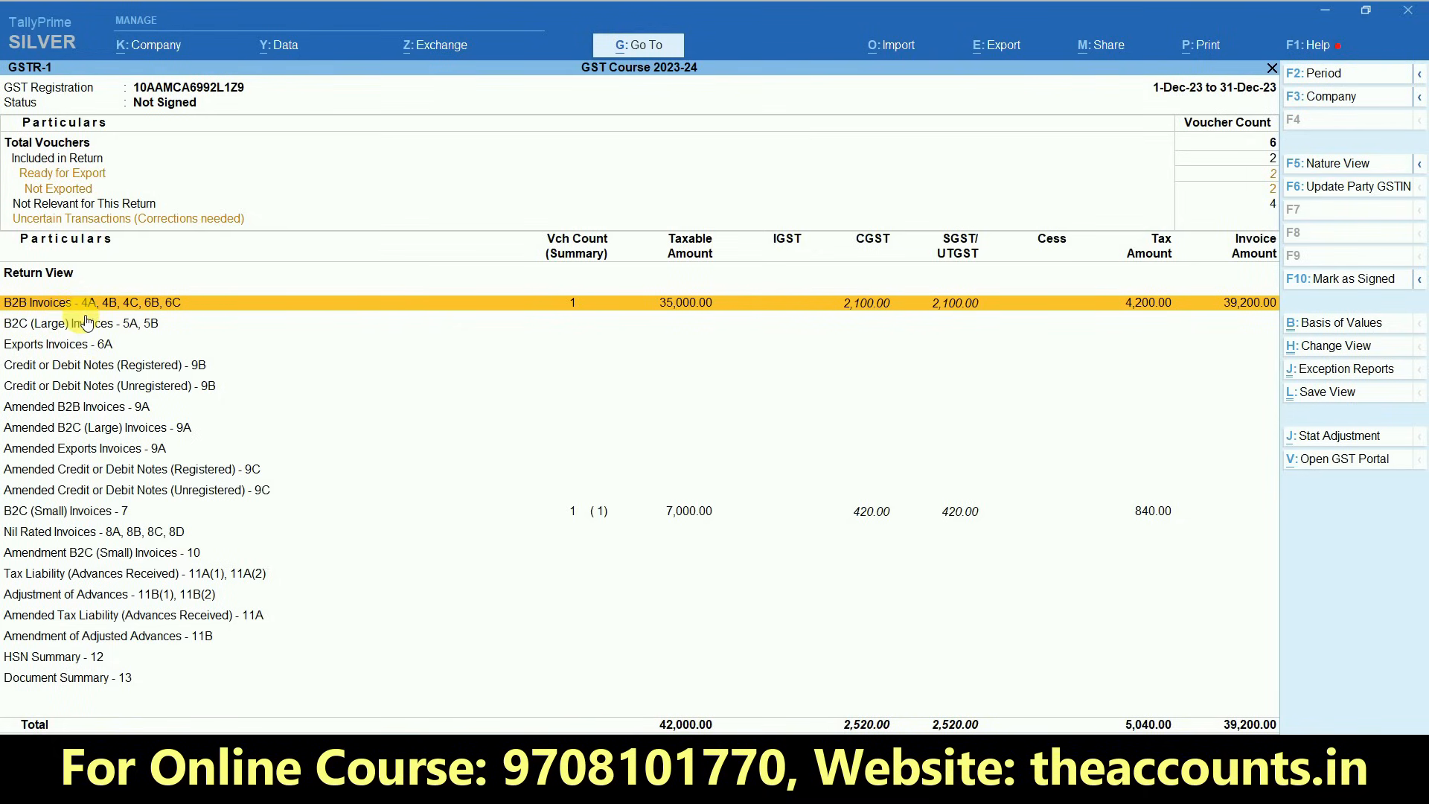
pyautogui.click(700, 520)
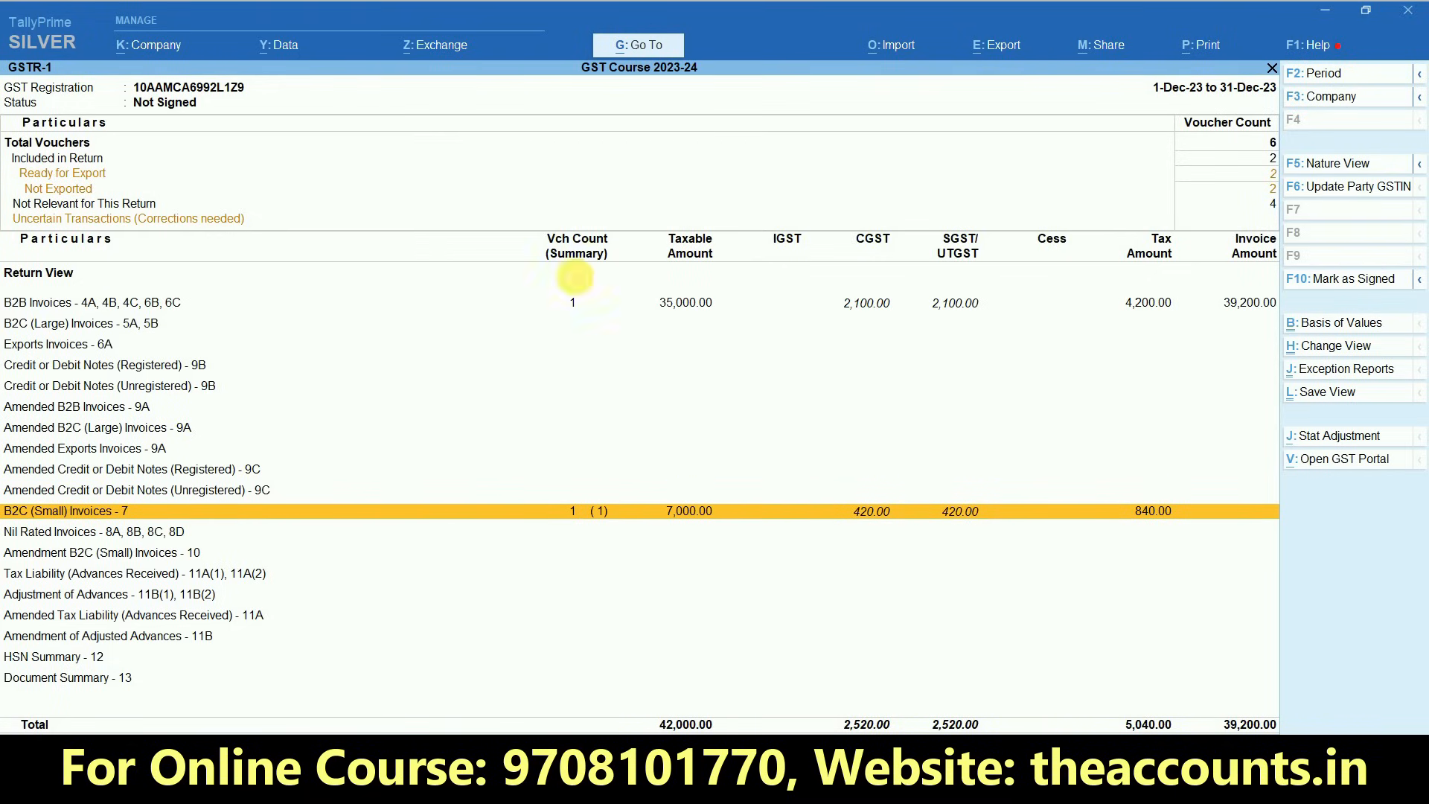
# - Check the Uncertain Transactions row of GSTR-1, switch to the GSTR-3B report and set its period from 1-12-2023 to 31-12-2023
pyautogui.click(87, 220)
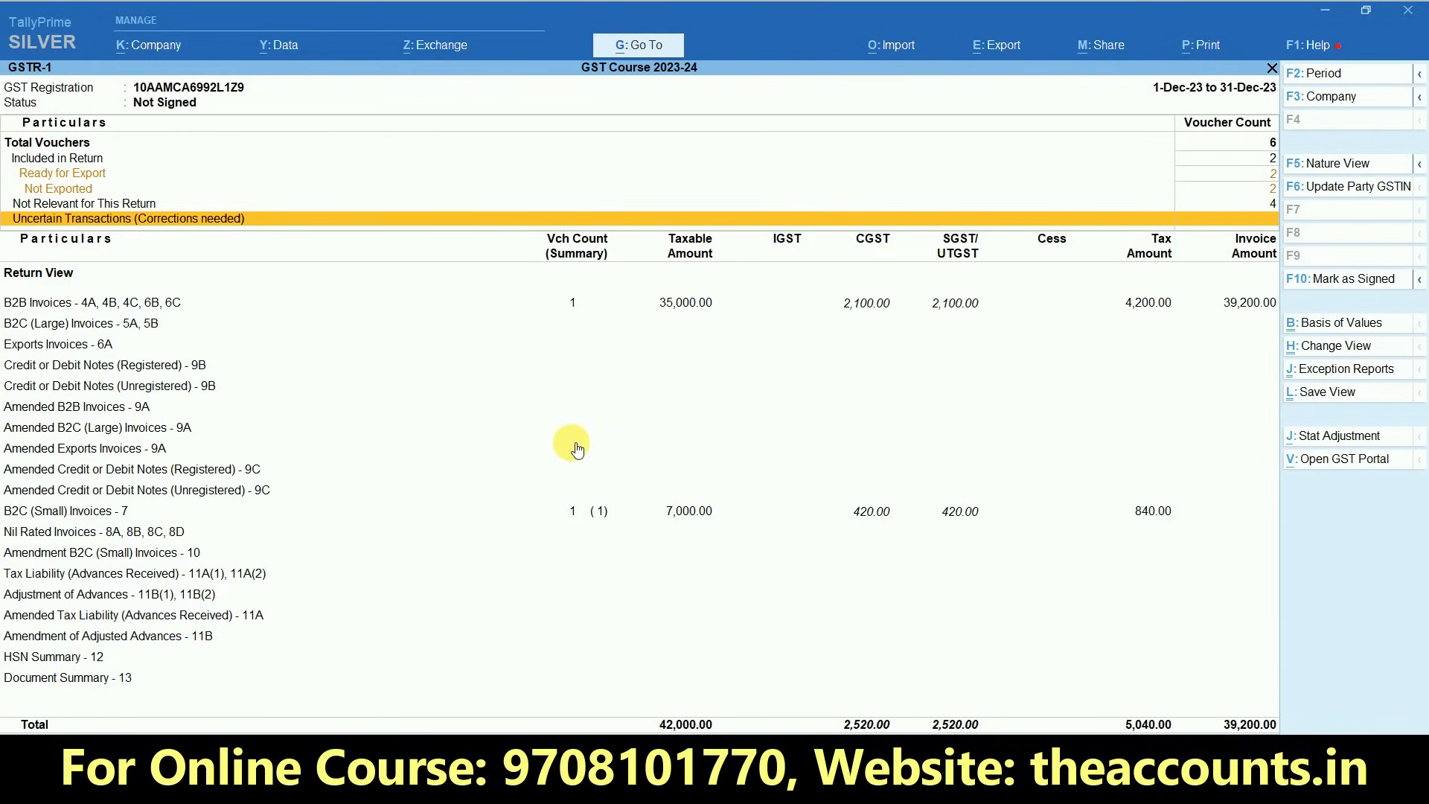
pyautogui.press('Escape')
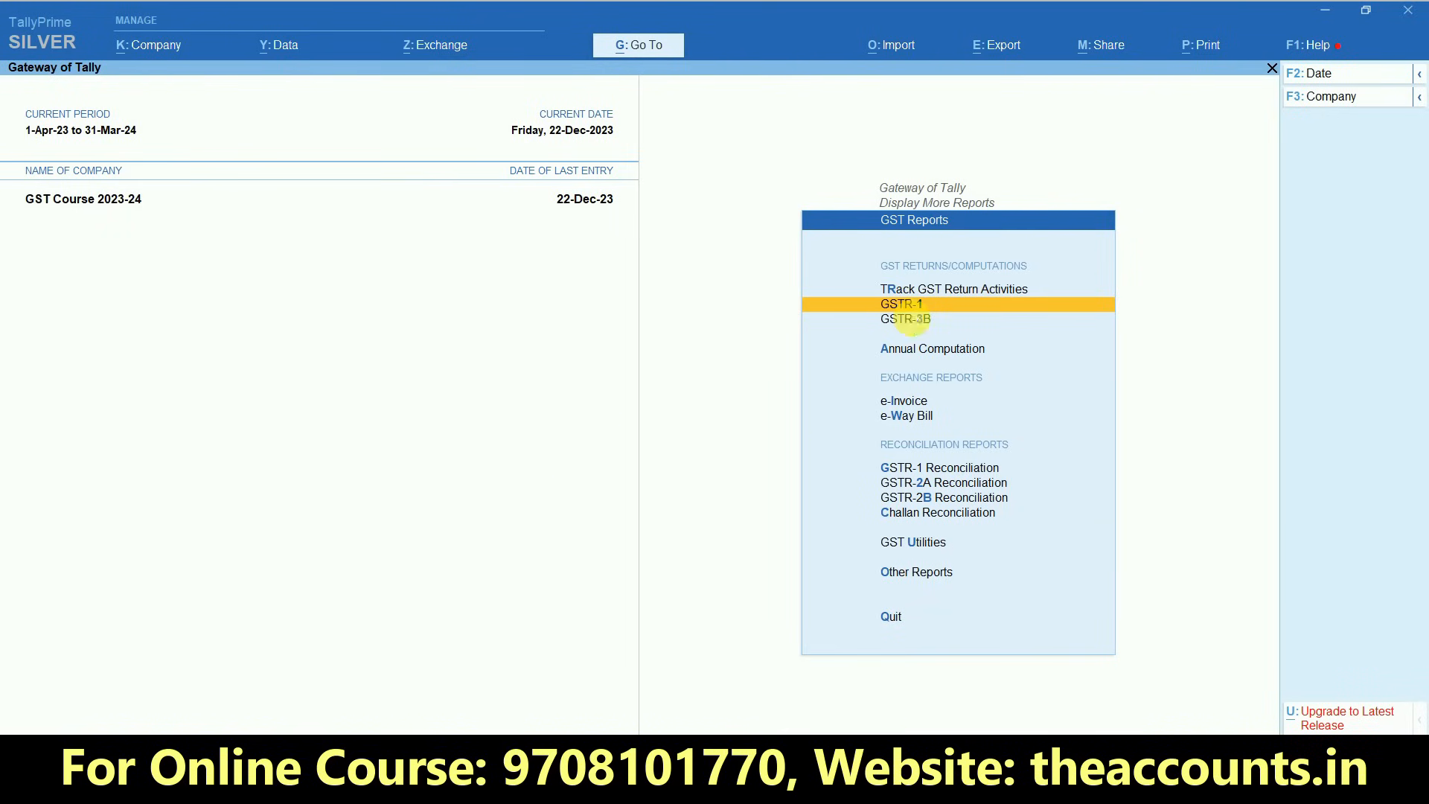
pyautogui.click(913, 321)
pyautogui.press('F2')
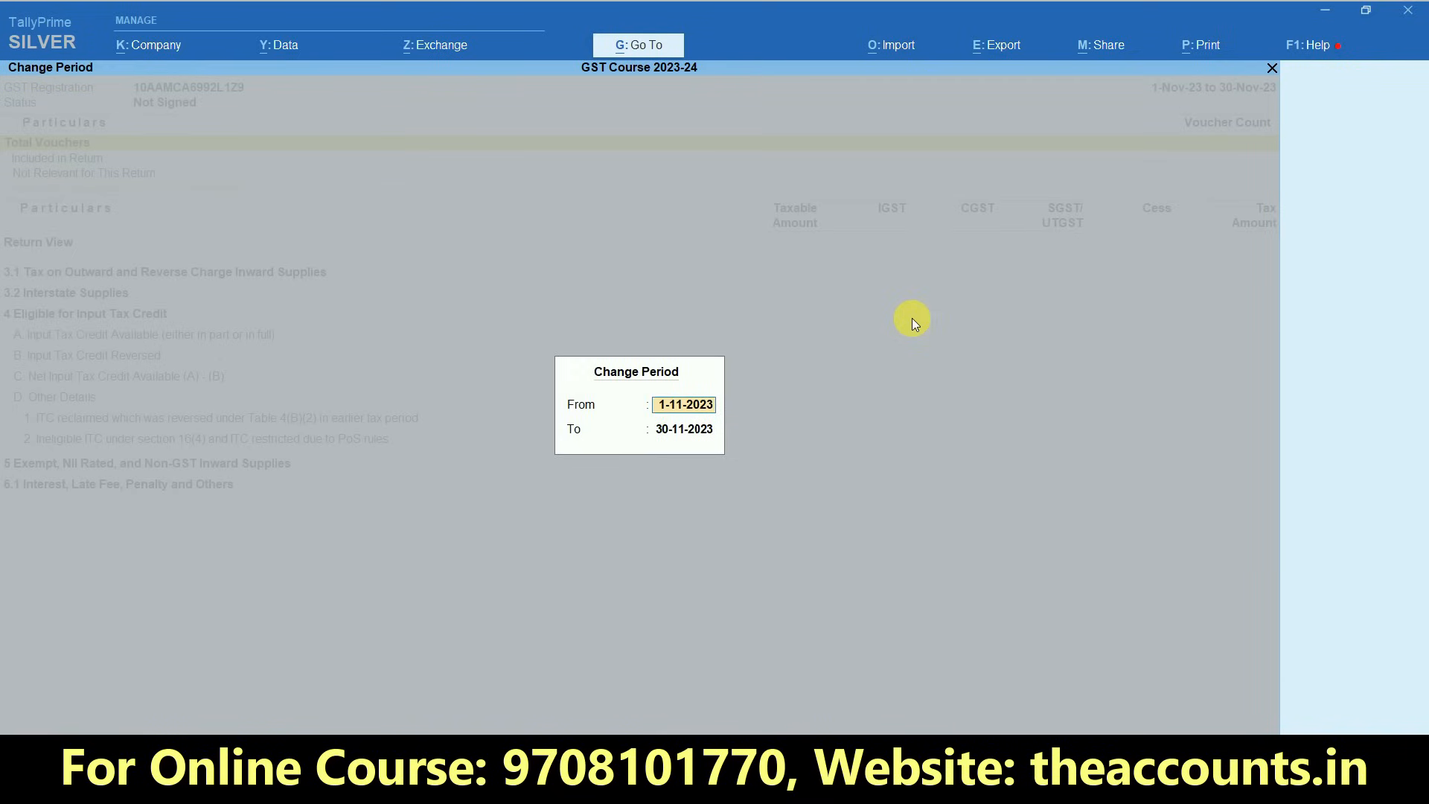
pyautogui.write('1.12')
pyautogui.press('Return')
pyautogui.write('31.12')
pyautogui.press('Return')
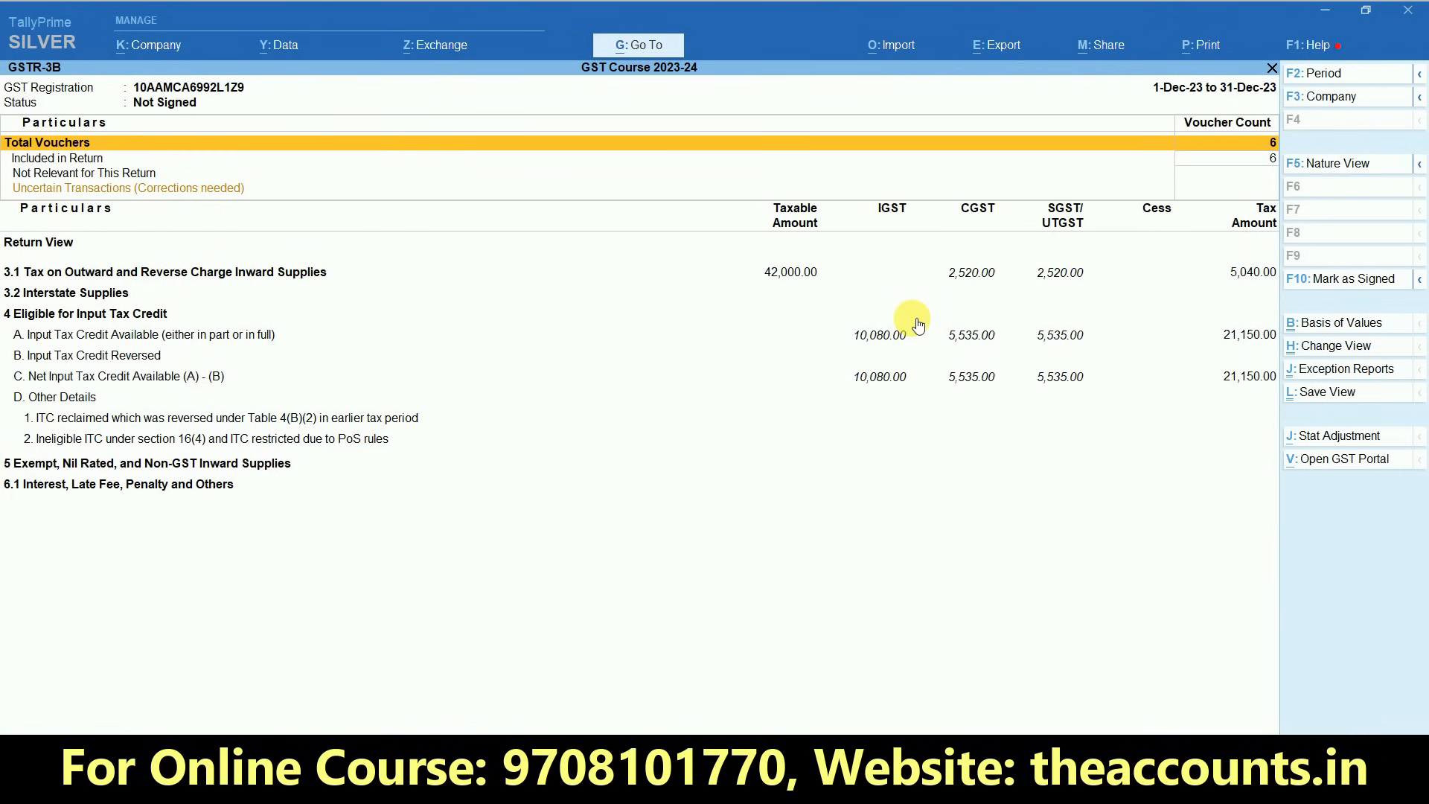
# - Expand GSTR-3B to its detailed view and examine the outward supplies, interstate supplies and input tax credit sections
pyautogui.hotkey('alt', 'F5')
pyautogui.press('Down')
pyautogui.press('Down')
pyautogui.press('Down')
pyautogui.press('Down')
pyautogui.press('Down')
pyautogui.press('Up')
pyautogui.press('Up')
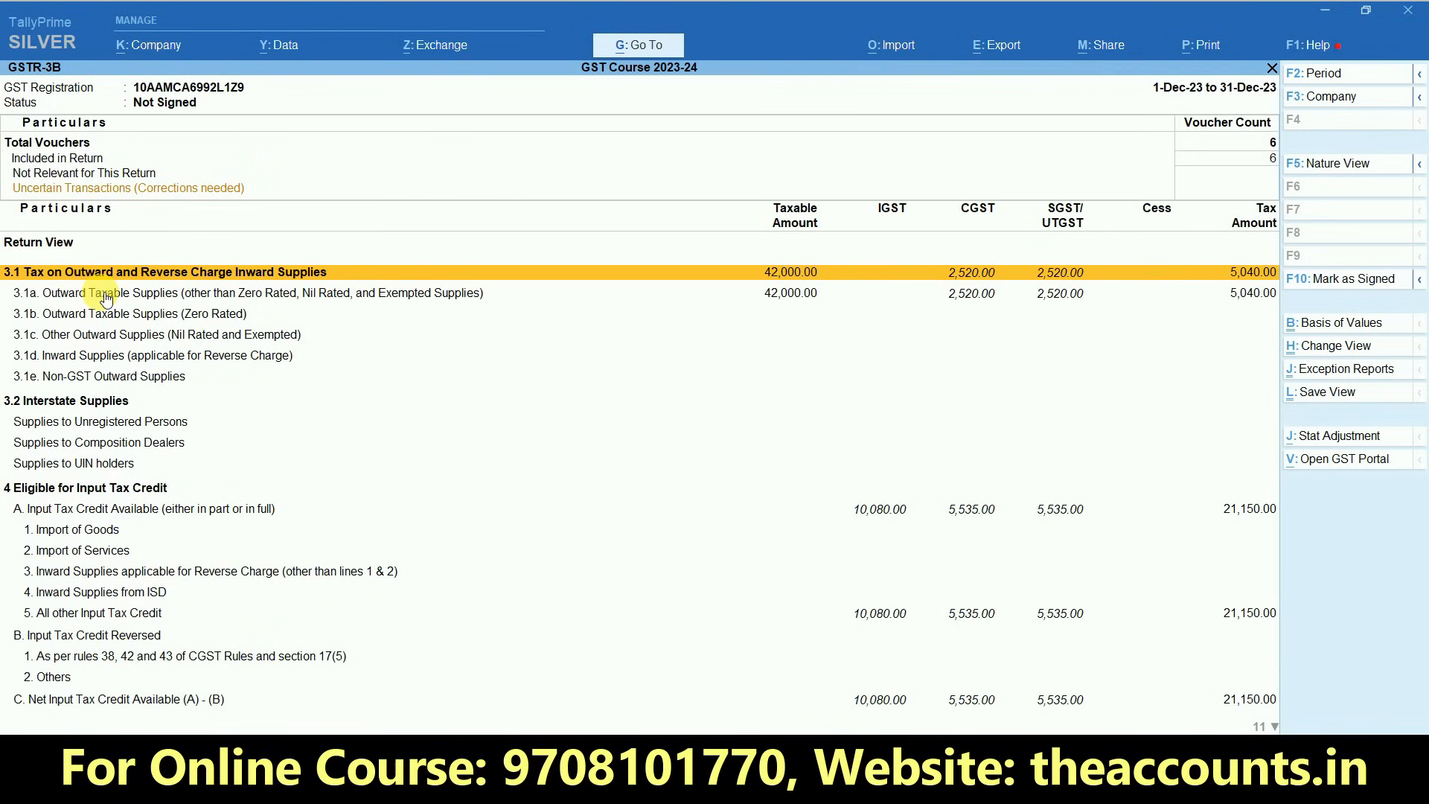
pyautogui.press('Down')
pyautogui.press('Down')
pyautogui.press('Down')
pyautogui.press('Down')
pyautogui.press('Down')
pyautogui.press('Down')
pyautogui.press('Down')
pyautogui.press('Down')
pyautogui.press('Down')
pyautogui.press('Down')
pyautogui.press('Down')
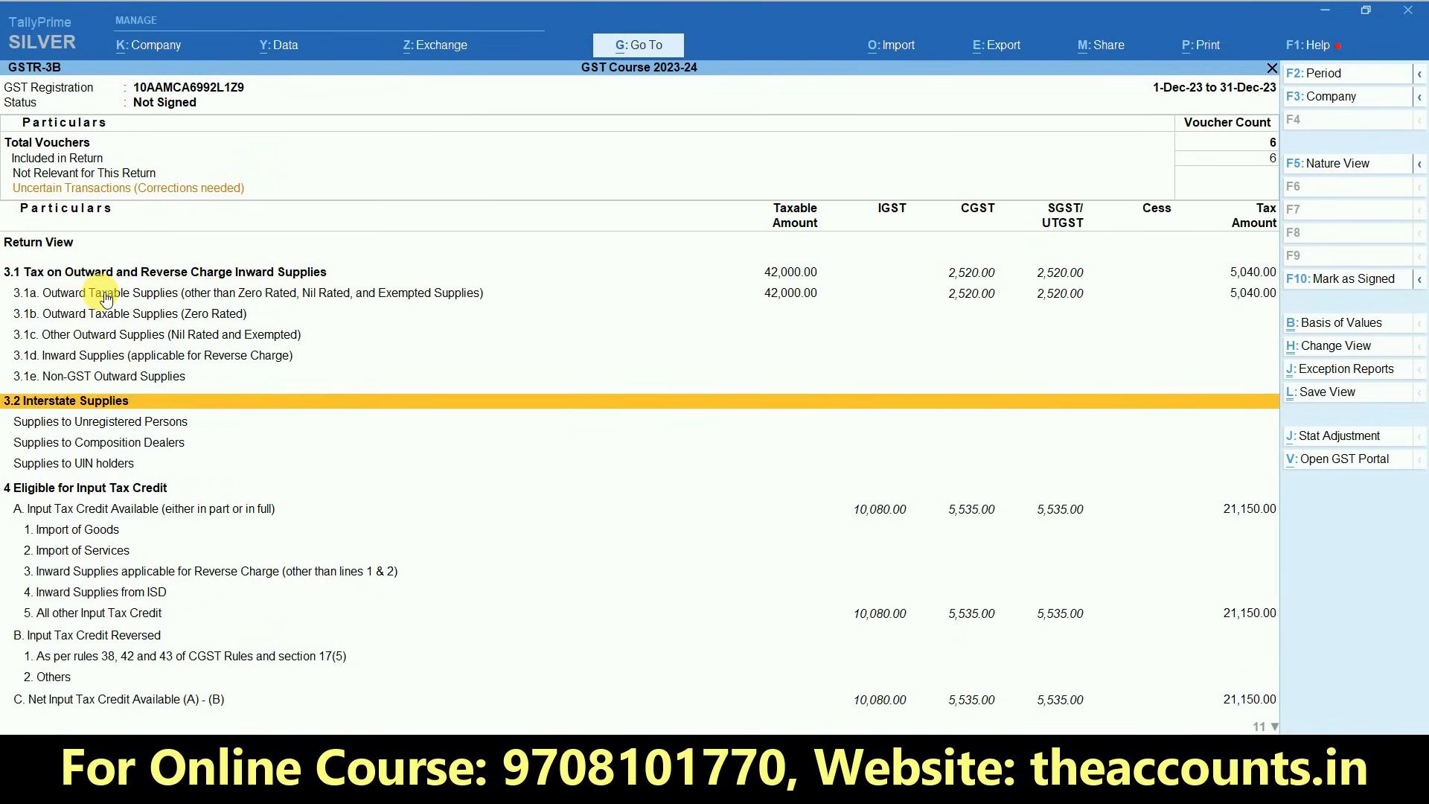
pyautogui.press('Up')
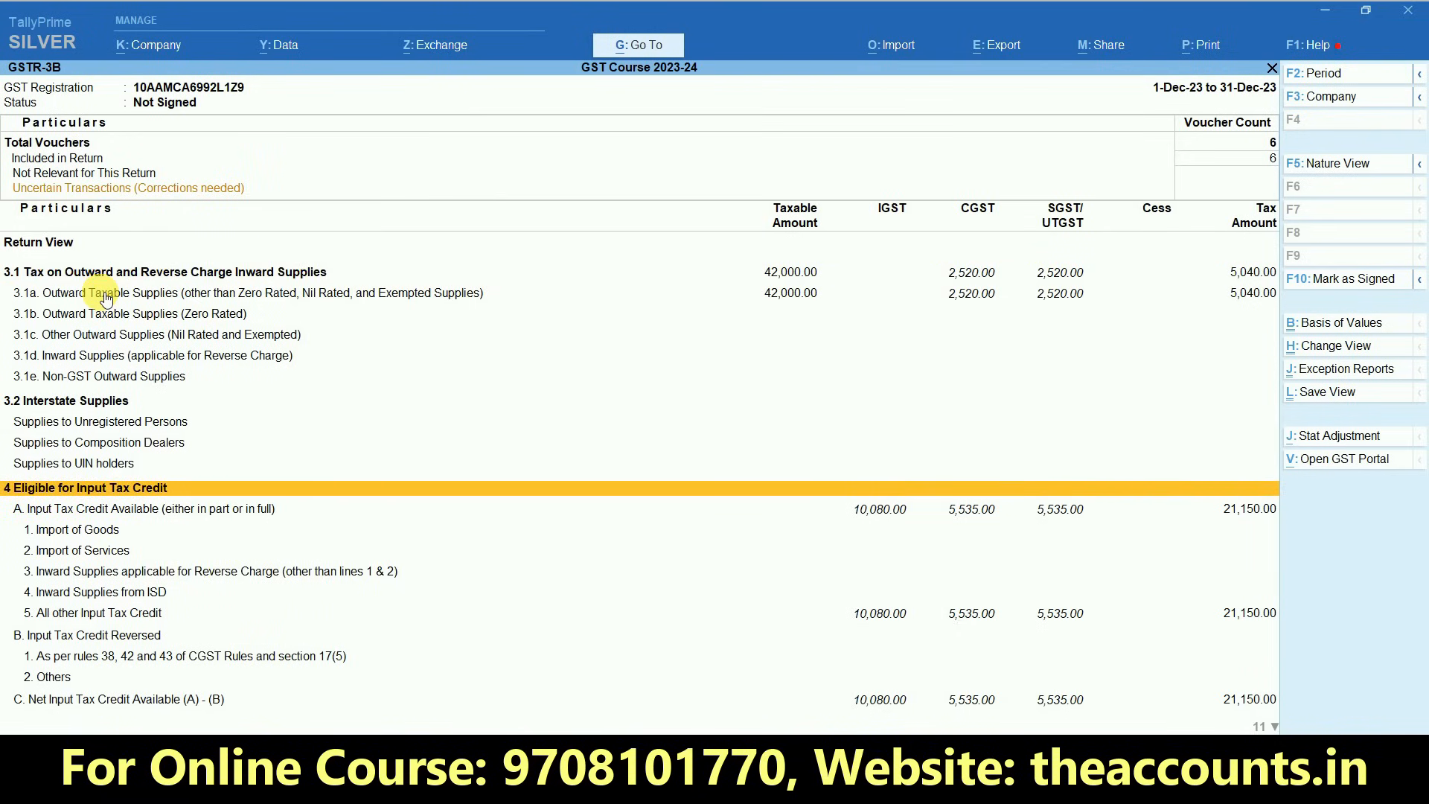
pyautogui.press('Up')
pyautogui.press('Up')
pyautogui.press('Up')
pyautogui.press('Up')
pyautogui.press('Up')
pyautogui.press('Up')
pyautogui.press('Up')
pyautogui.press('Up')
pyautogui.press('Up')
pyautogui.press('Up')
pyautogui.press('Up')
pyautogui.press('Down')
pyautogui.press('Down')
pyautogui.press('Down')
pyautogui.press('Up')
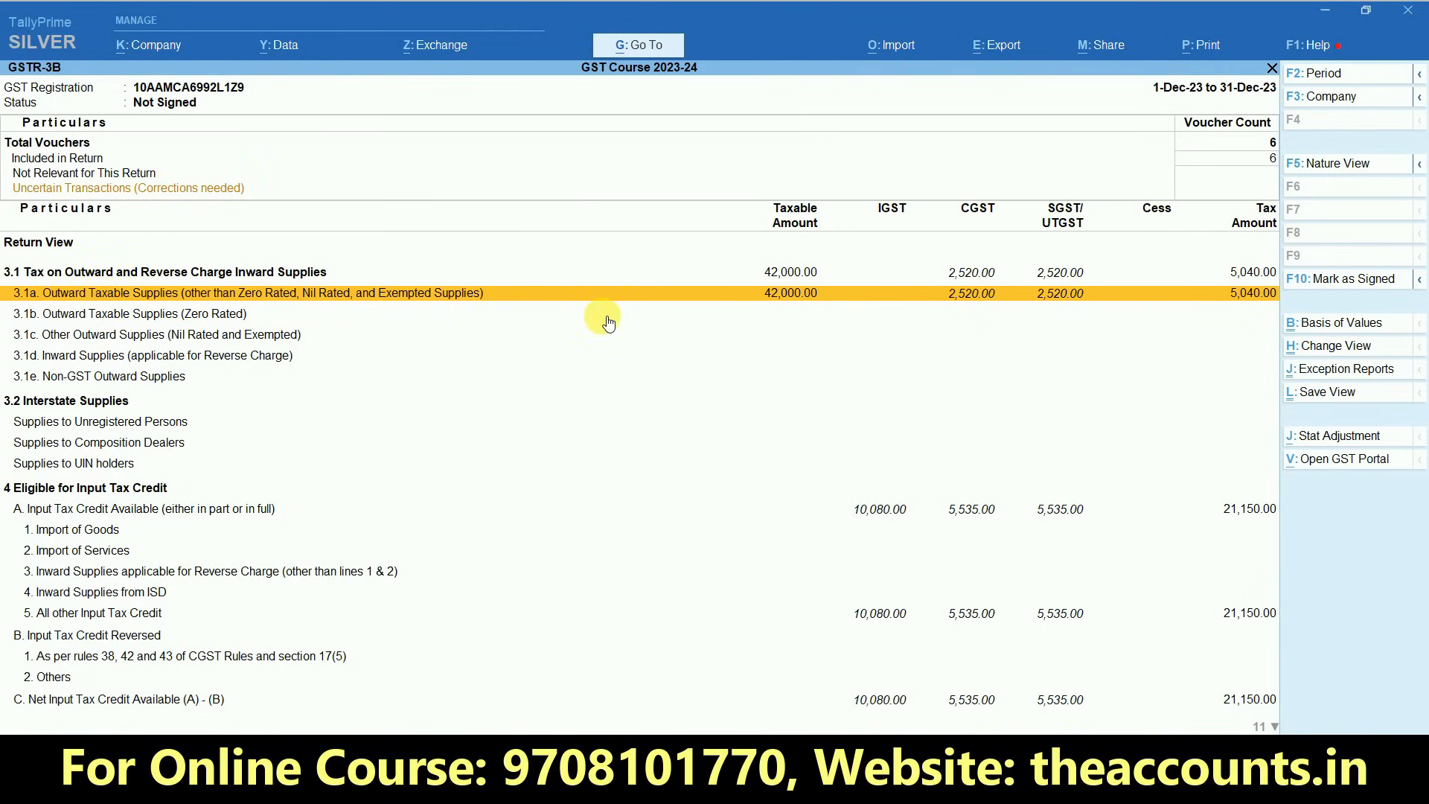
# - Review the sales vouchers behind row 3.1a Outward Taxable Supplies and return GSTR-3B to its condensed view
pyautogui.click(796, 309)
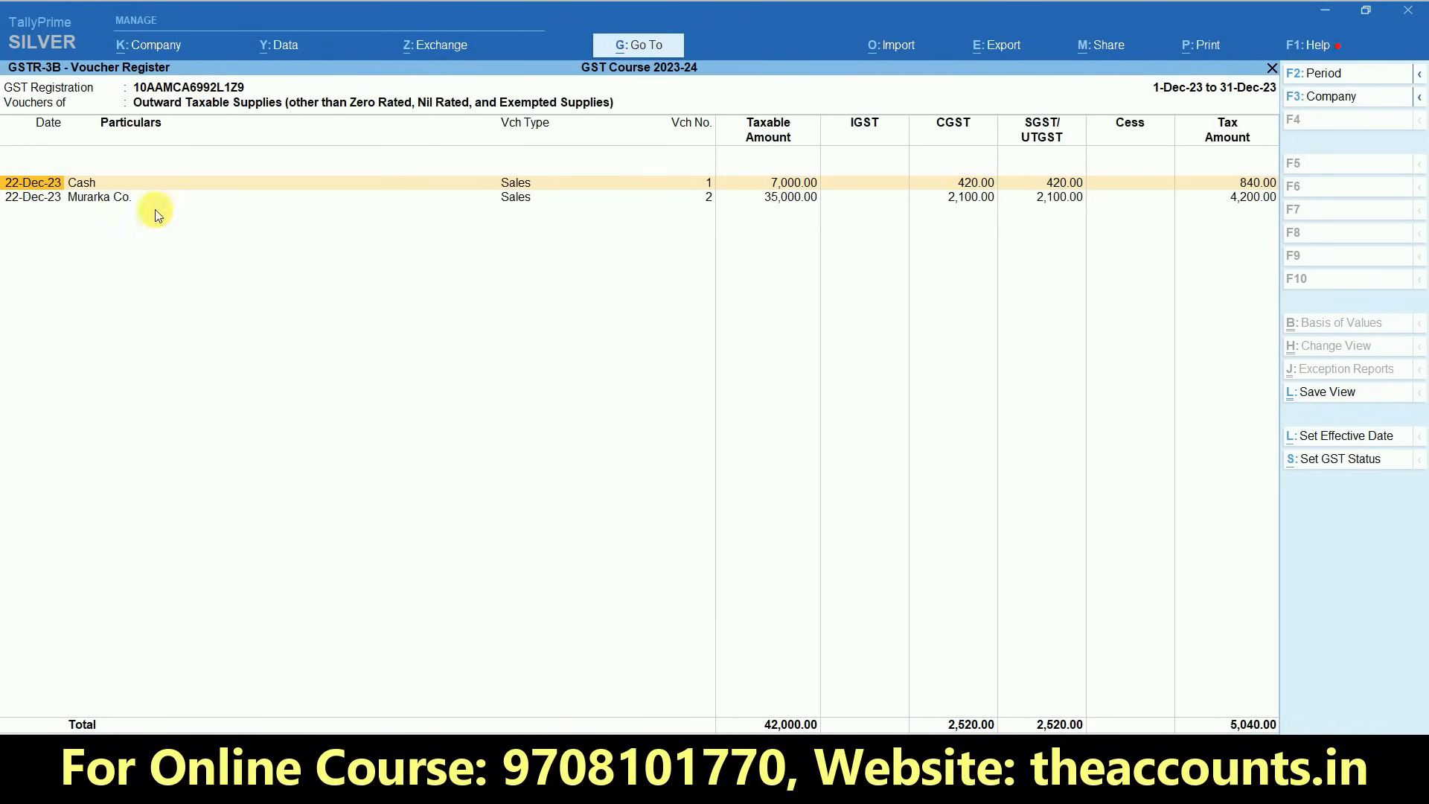
pyautogui.click(104, 198)
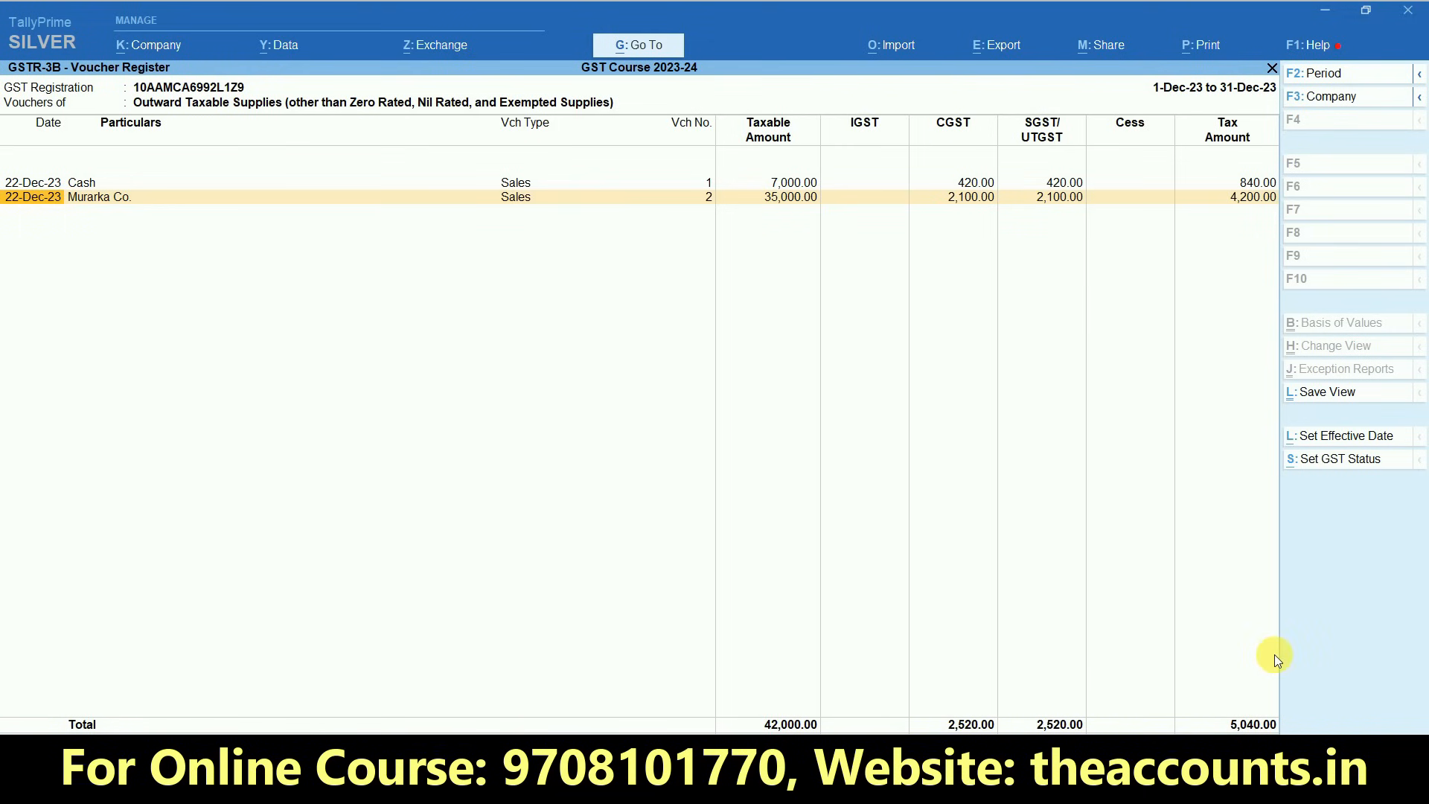
pyautogui.press('Escape')
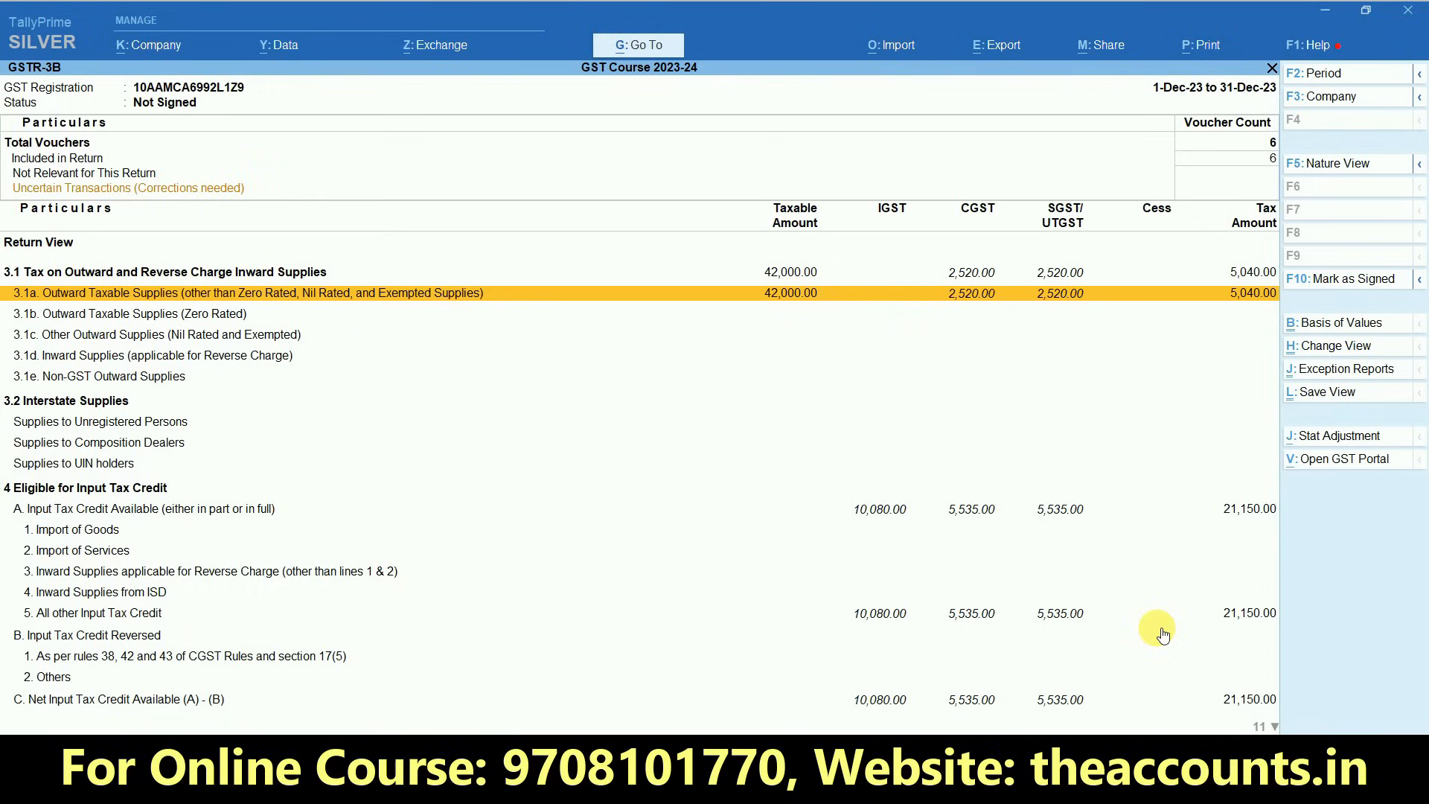
pyautogui.hotkey('alt', 'F5')
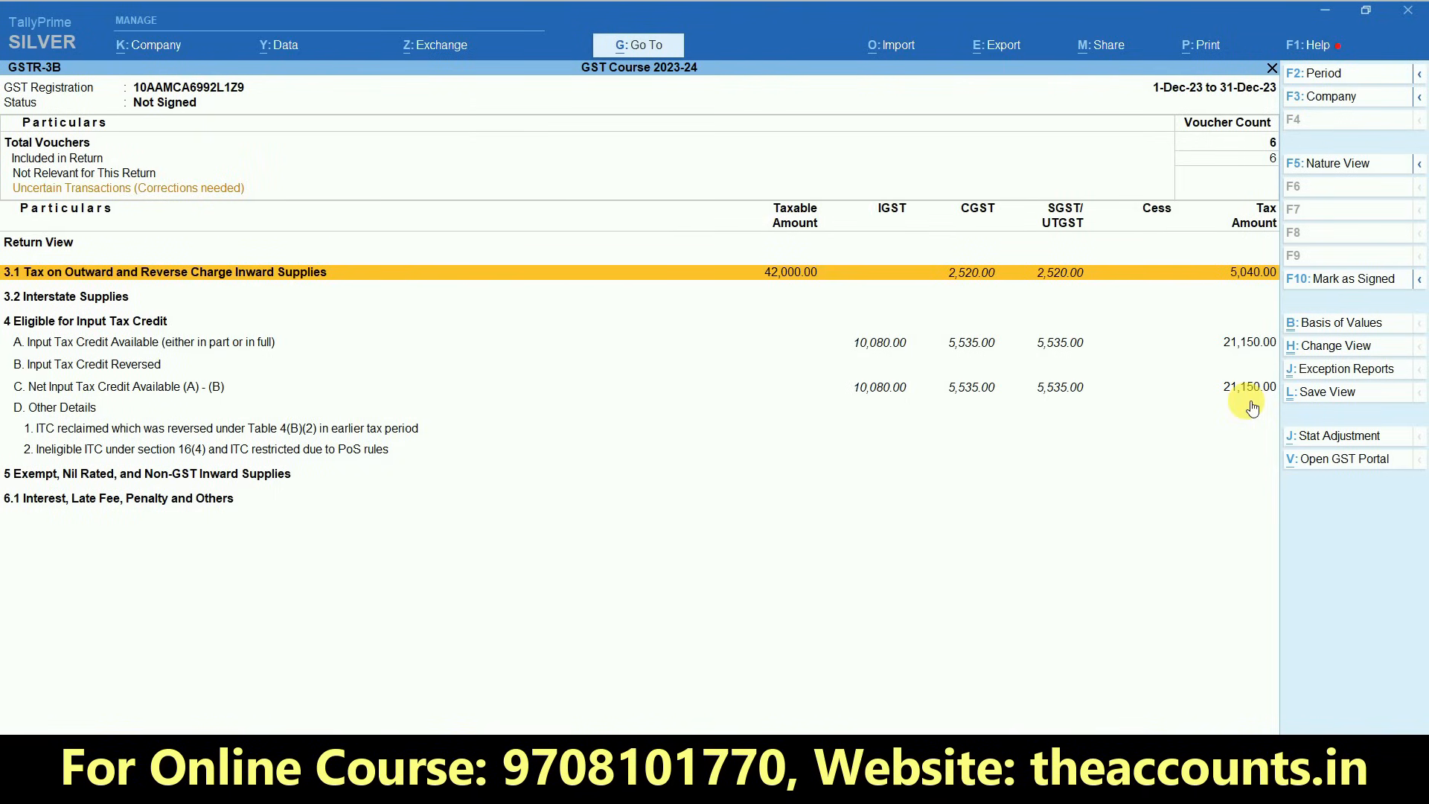
# - Leave the GST reports, open the Balance Sheet in detailed view and drill into Duties & Taxes under Current Liabilities
pyautogui.press('Escape')
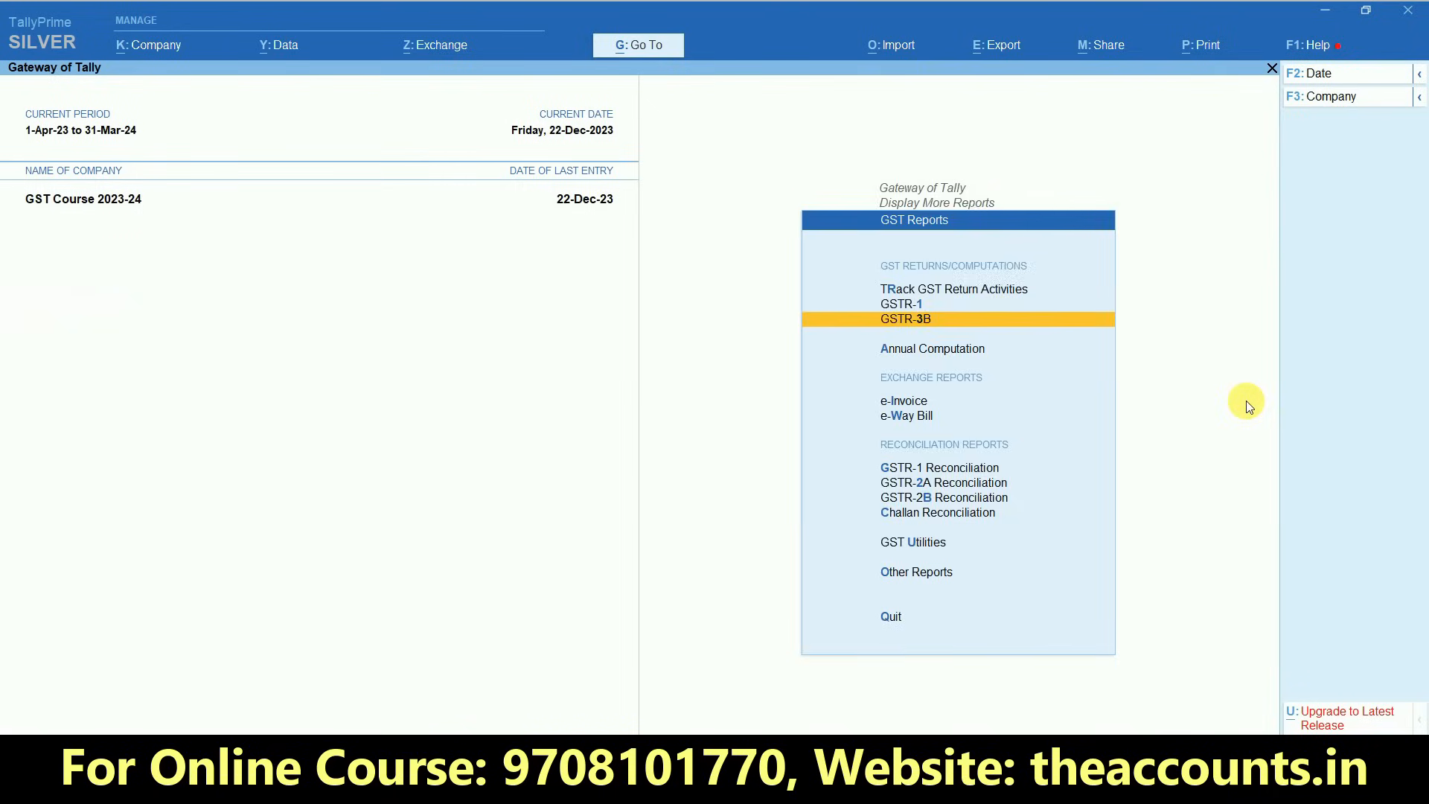
pyautogui.press('Escape')
pyautogui.press('Escape')
pyautogui.press('b')
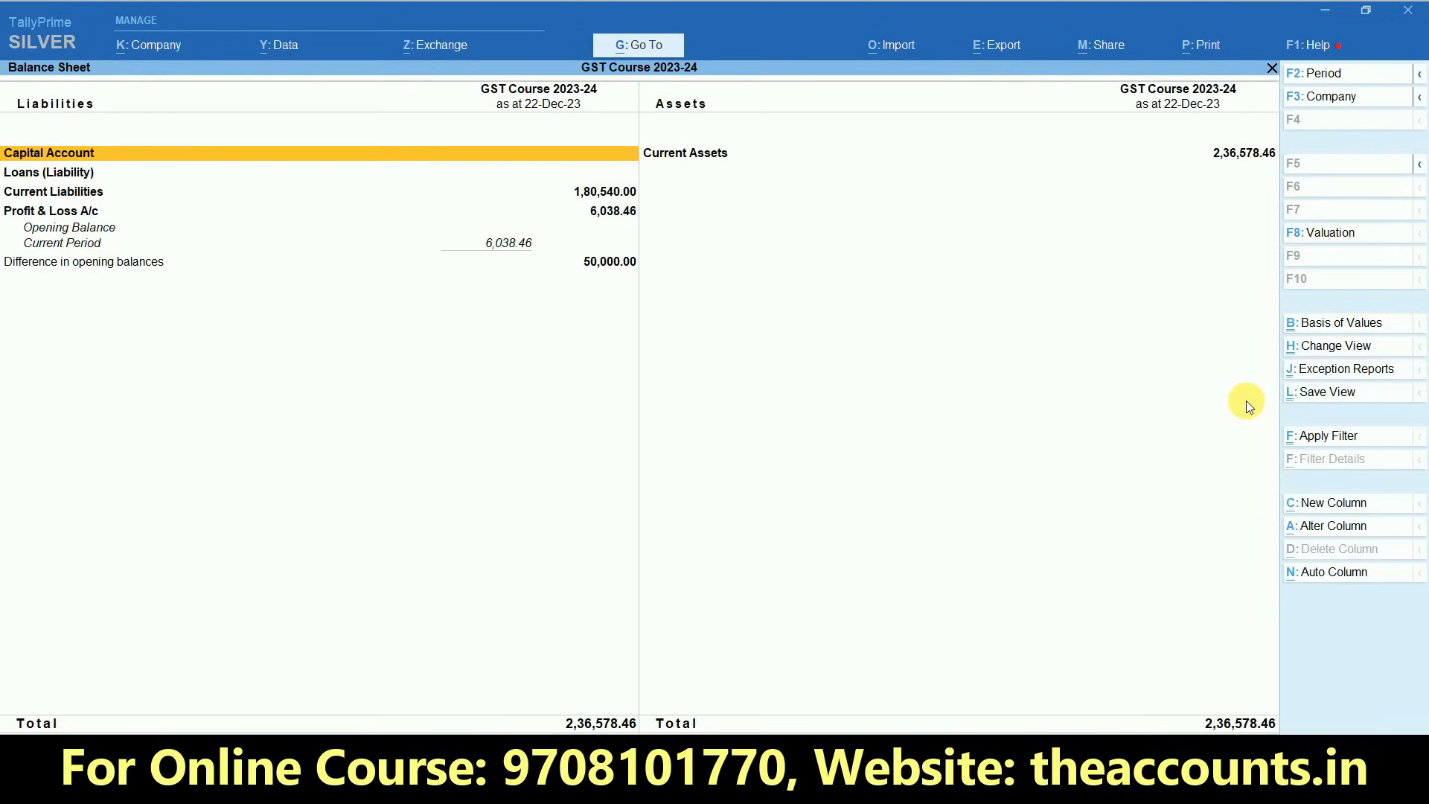
pyautogui.hotkey('alt', 'F5')
pyautogui.press('Down')
pyautogui.press('Down')
pyautogui.press('Down')
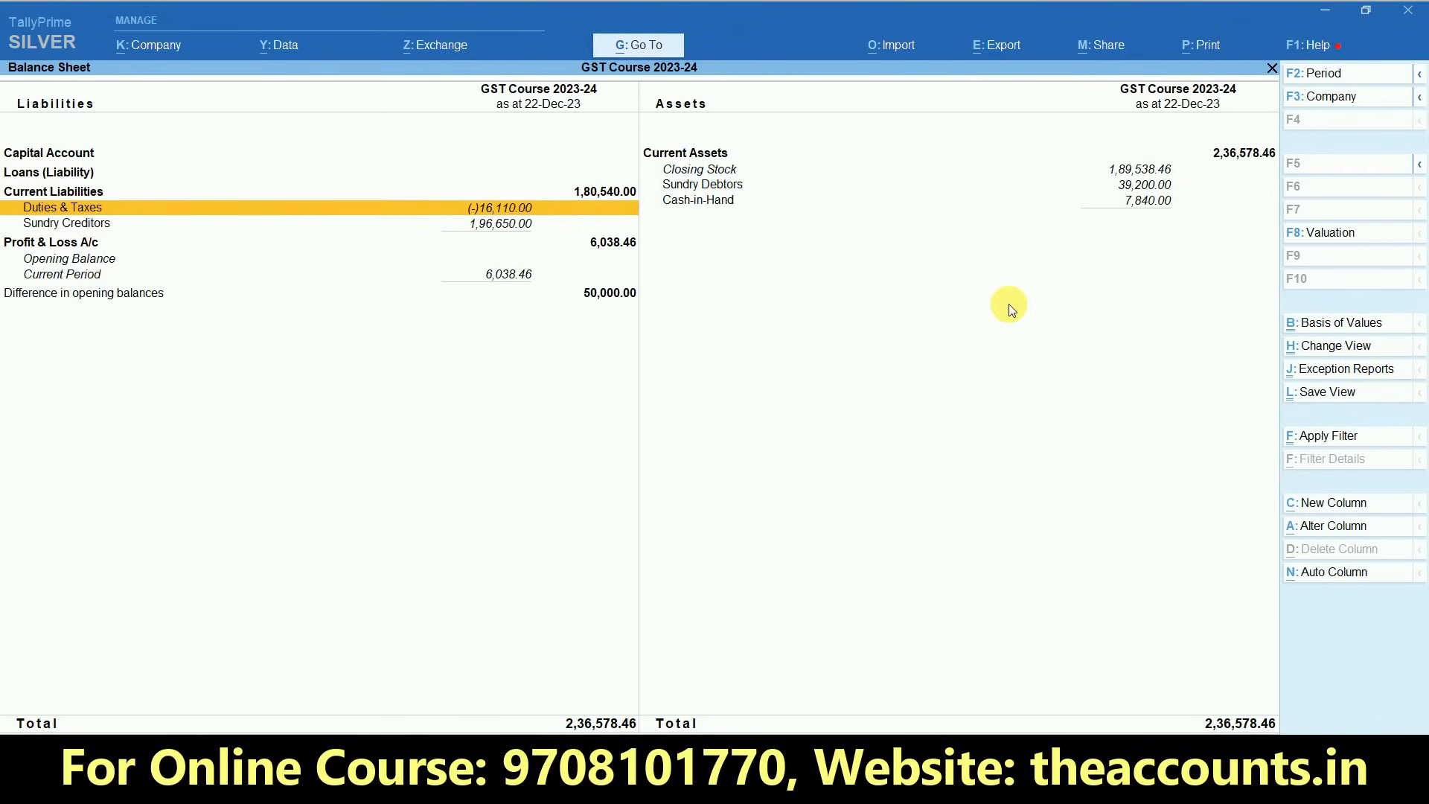
pyautogui.press('Return')
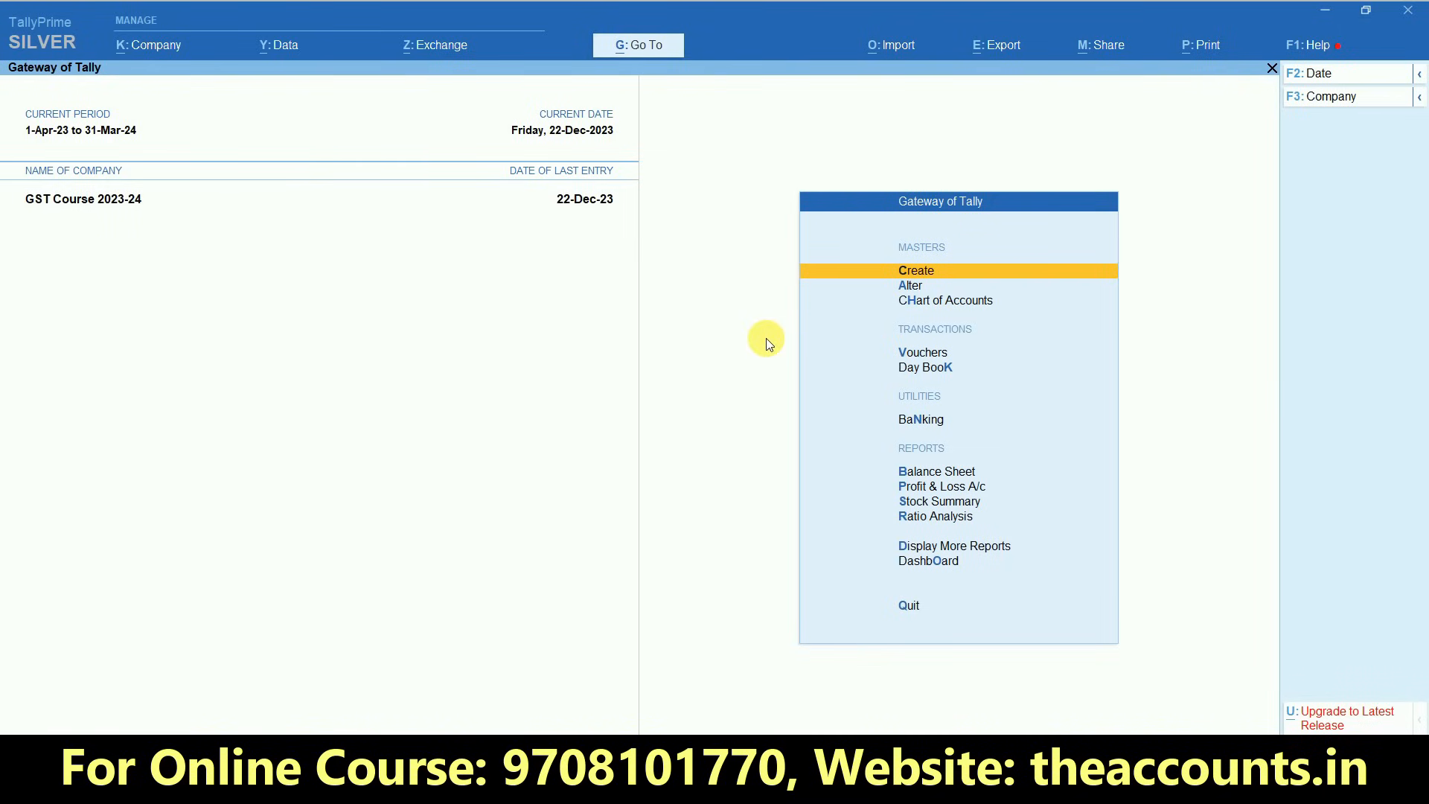
# - Start a new Credit Note voucher and accept 22-Dec-23 as its date
pyautogui.click(913, 355)
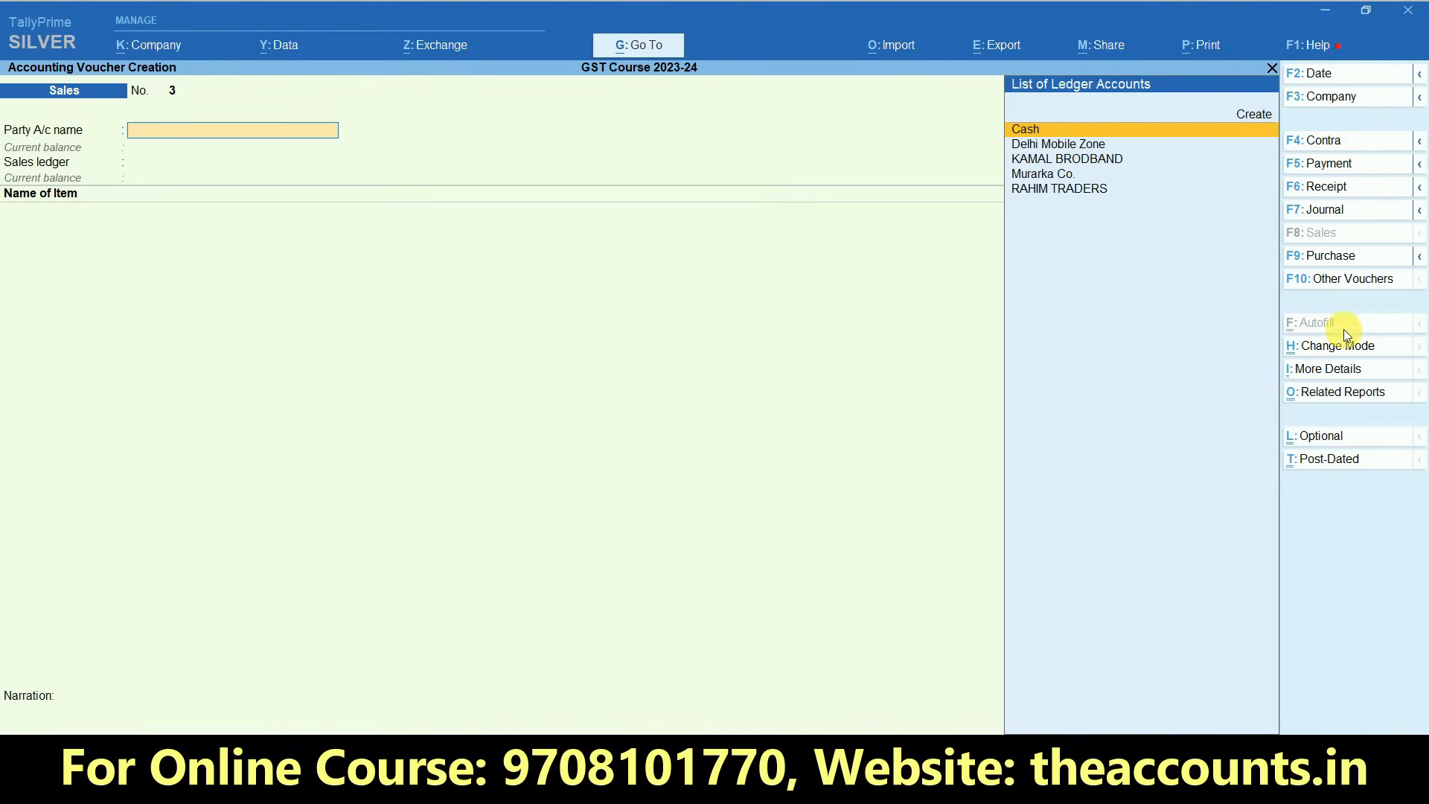
pyautogui.click(1356, 287)
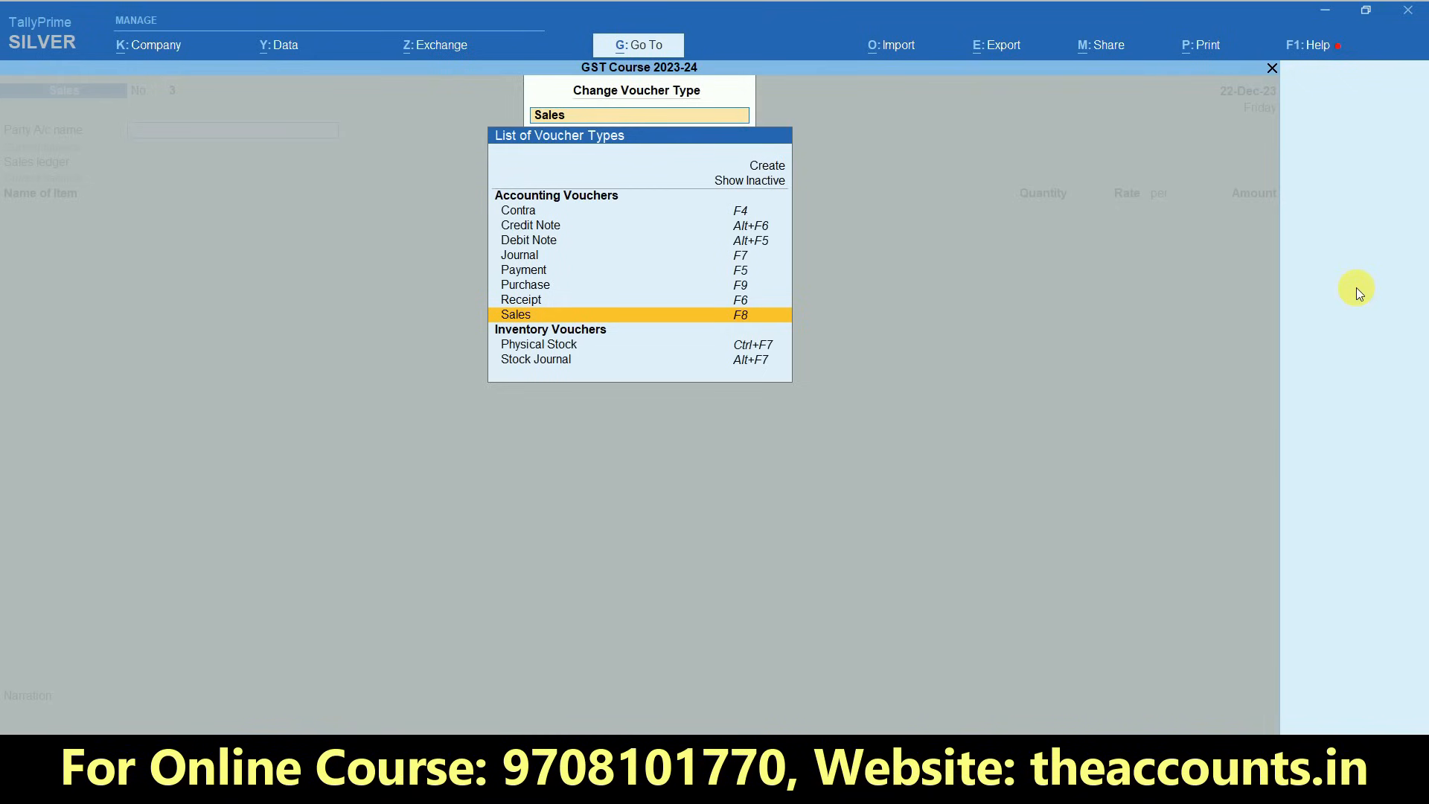
pyautogui.click(554, 233)
pyautogui.click(555, 233)
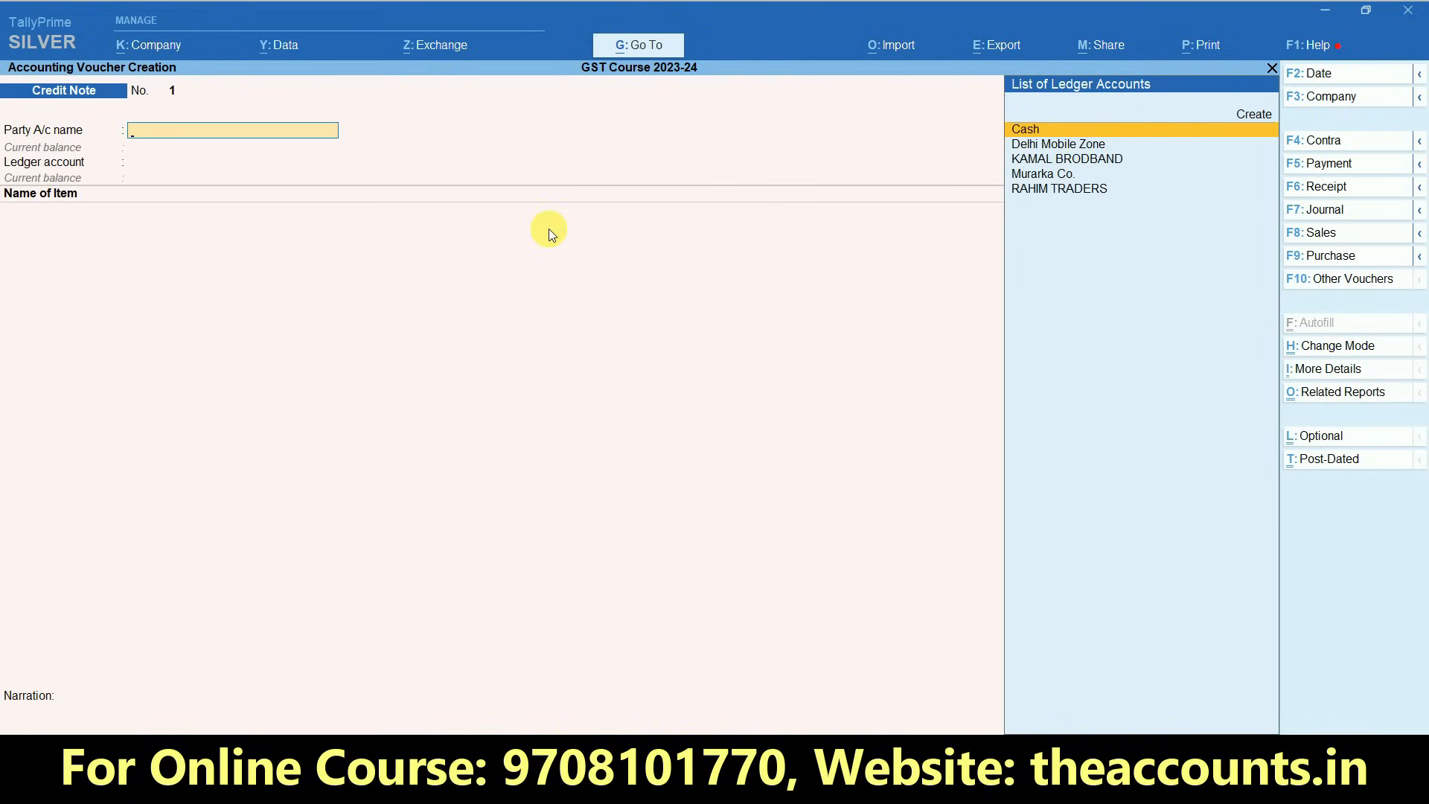
pyautogui.click(1307, 76)
pyautogui.press('BackSpace')
pyautogui.press('Return')
# - Choose Murarka Co. as the credit note's party account and accept its party details
pyautogui.press('Down')
pyautogui.press('Down')
pyautogui.press('Down')
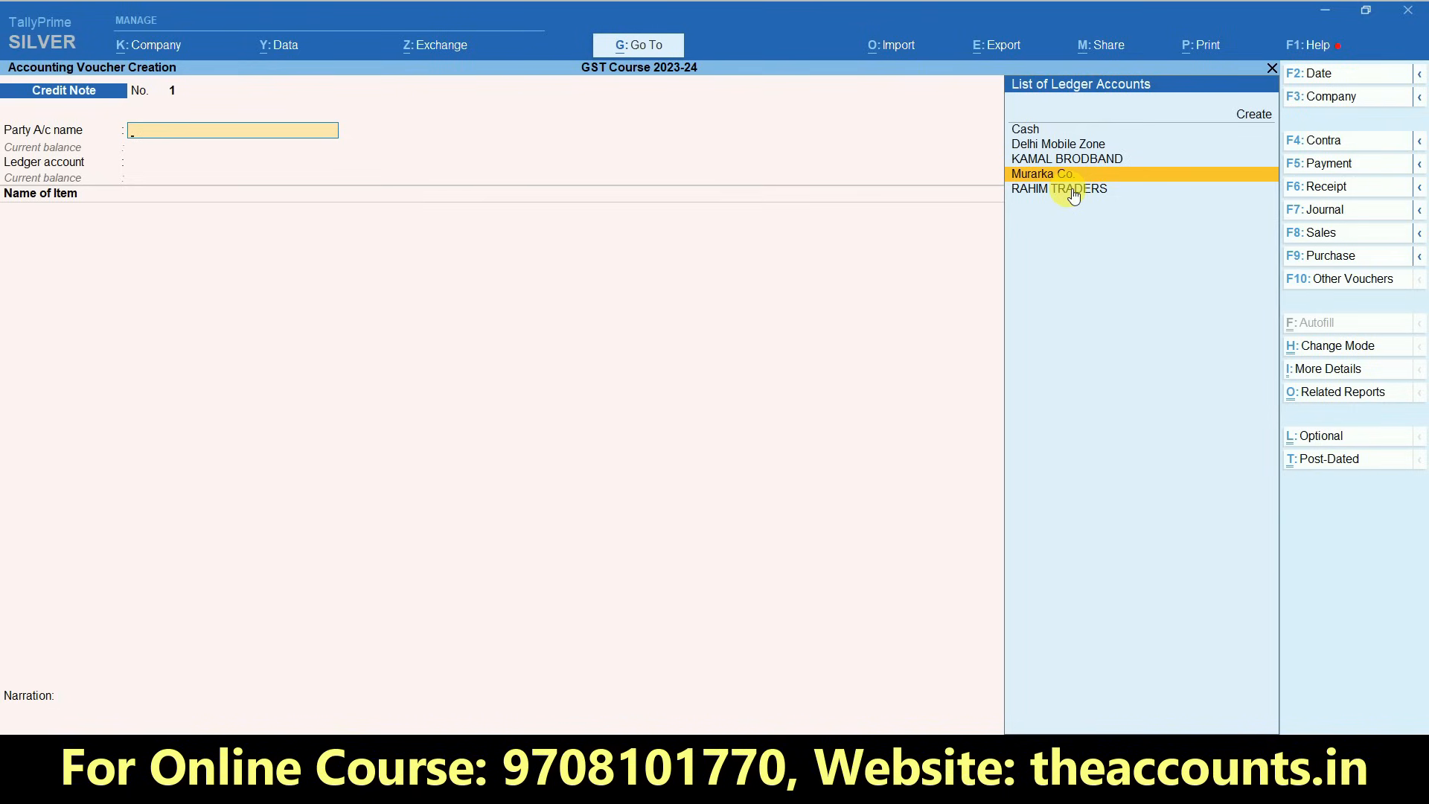
pyautogui.press('Return')
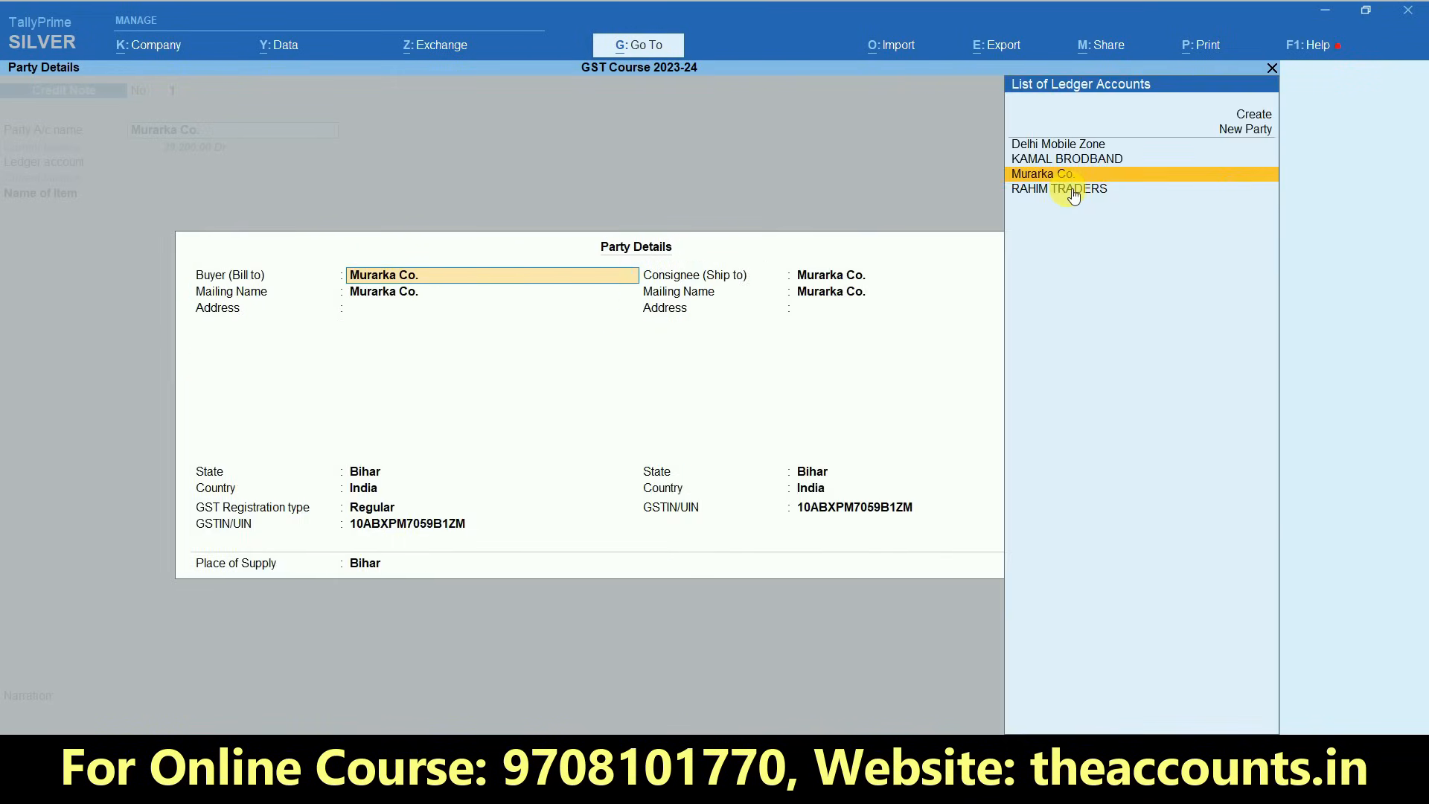
pyautogui.hotkey('ctrl', 'a')
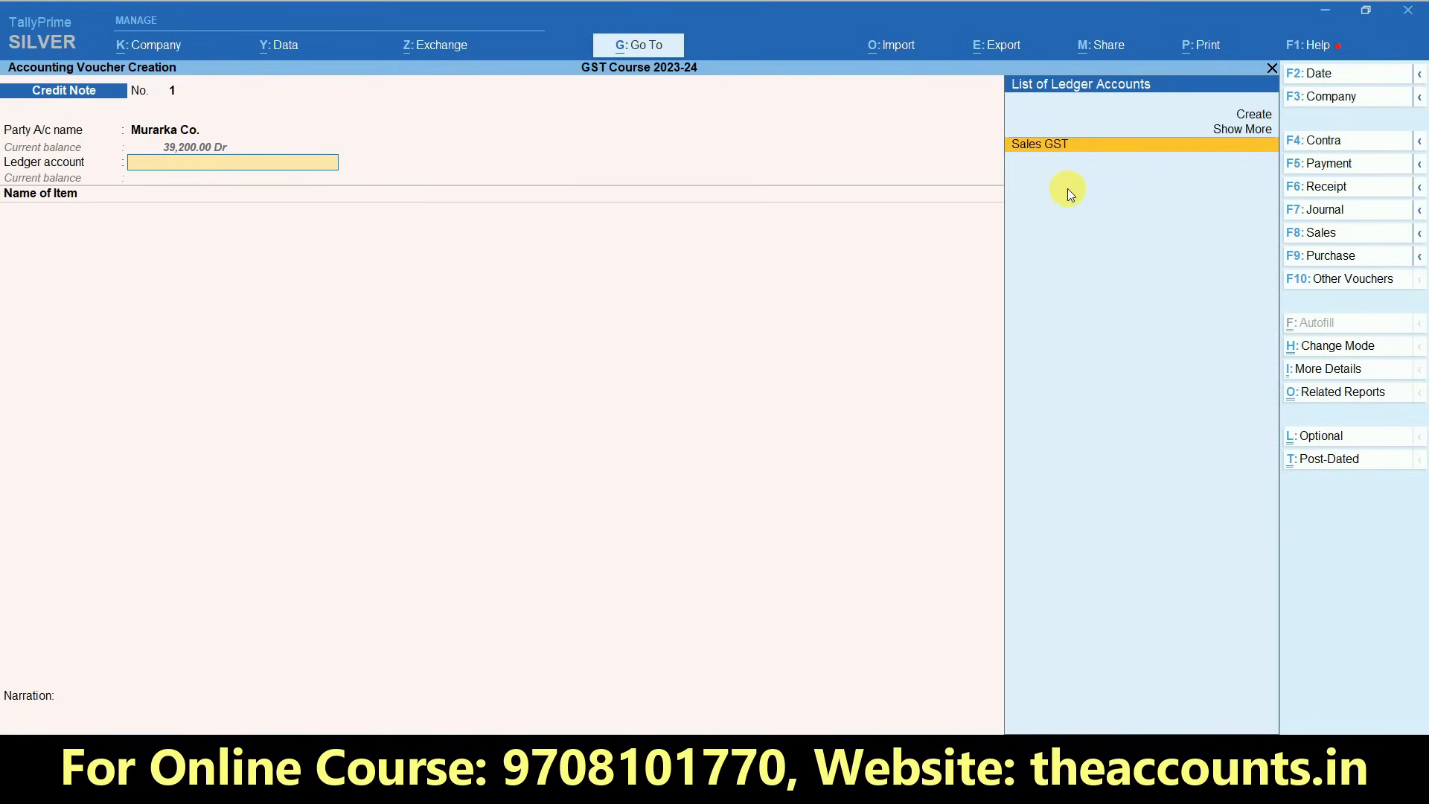
# - Create a ledger named Sales Return under Sales Accounts from the credit note's ledger account field
pyautogui.hotkey('alt', 'c')
pyautogui.write('S')
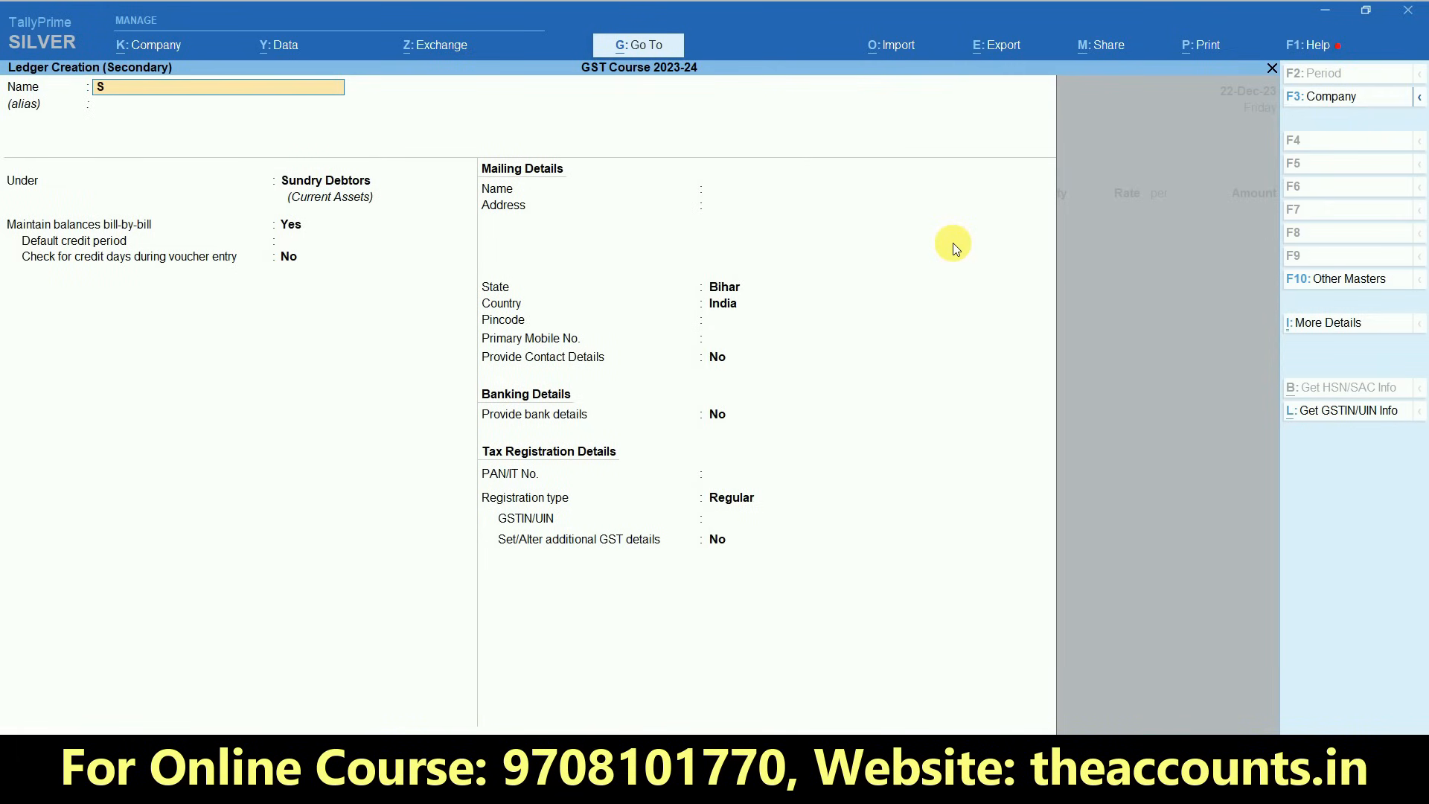
pyautogui.write('ales Return')
pyautogui.press('Return')
pyautogui.write('Sal')
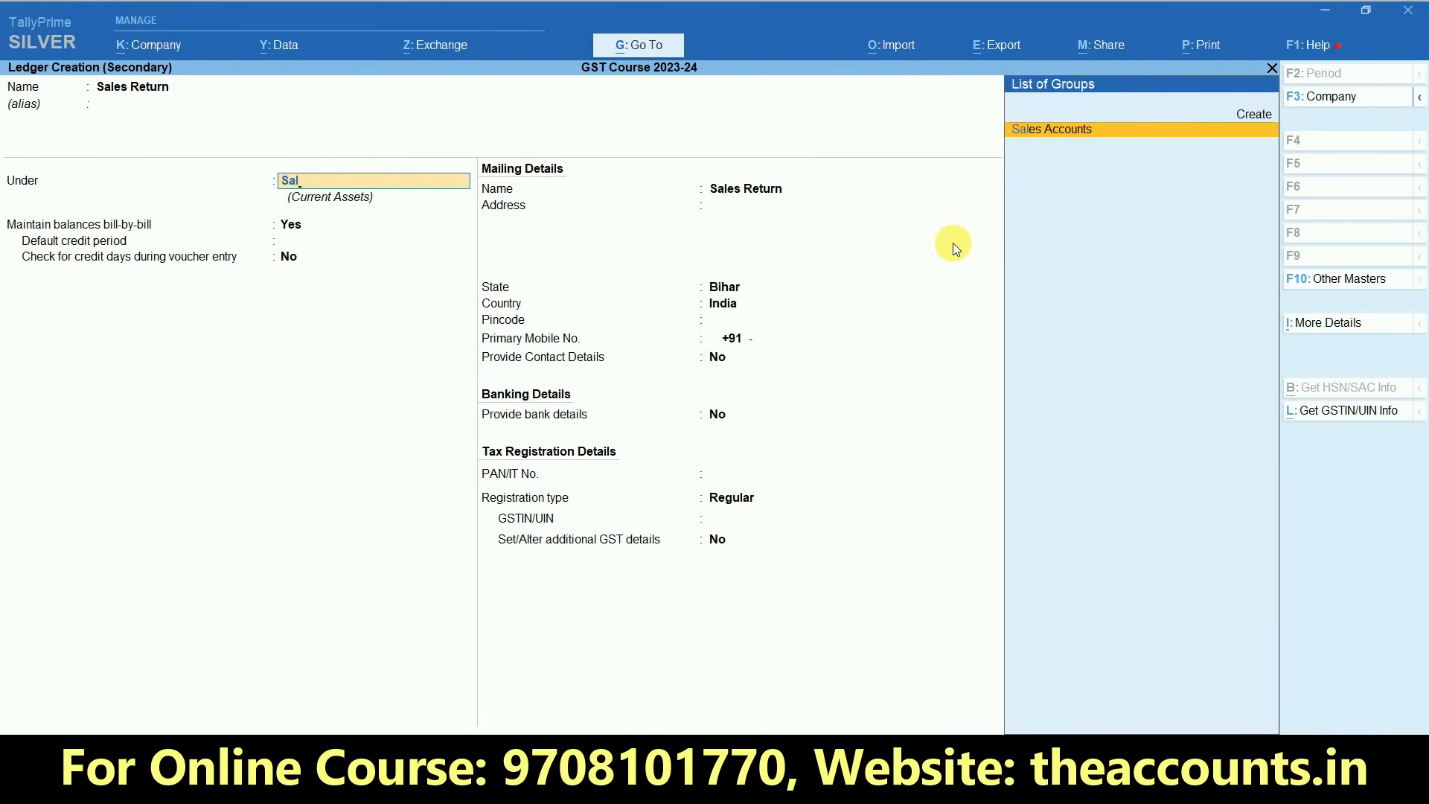
pyautogui.press('Return')
# - Keep GST applicability as Applicable, HSN and rate details As per Company/Group and type of supply Goods, and save the Sales Return ledger
pyautogui.press('Return')
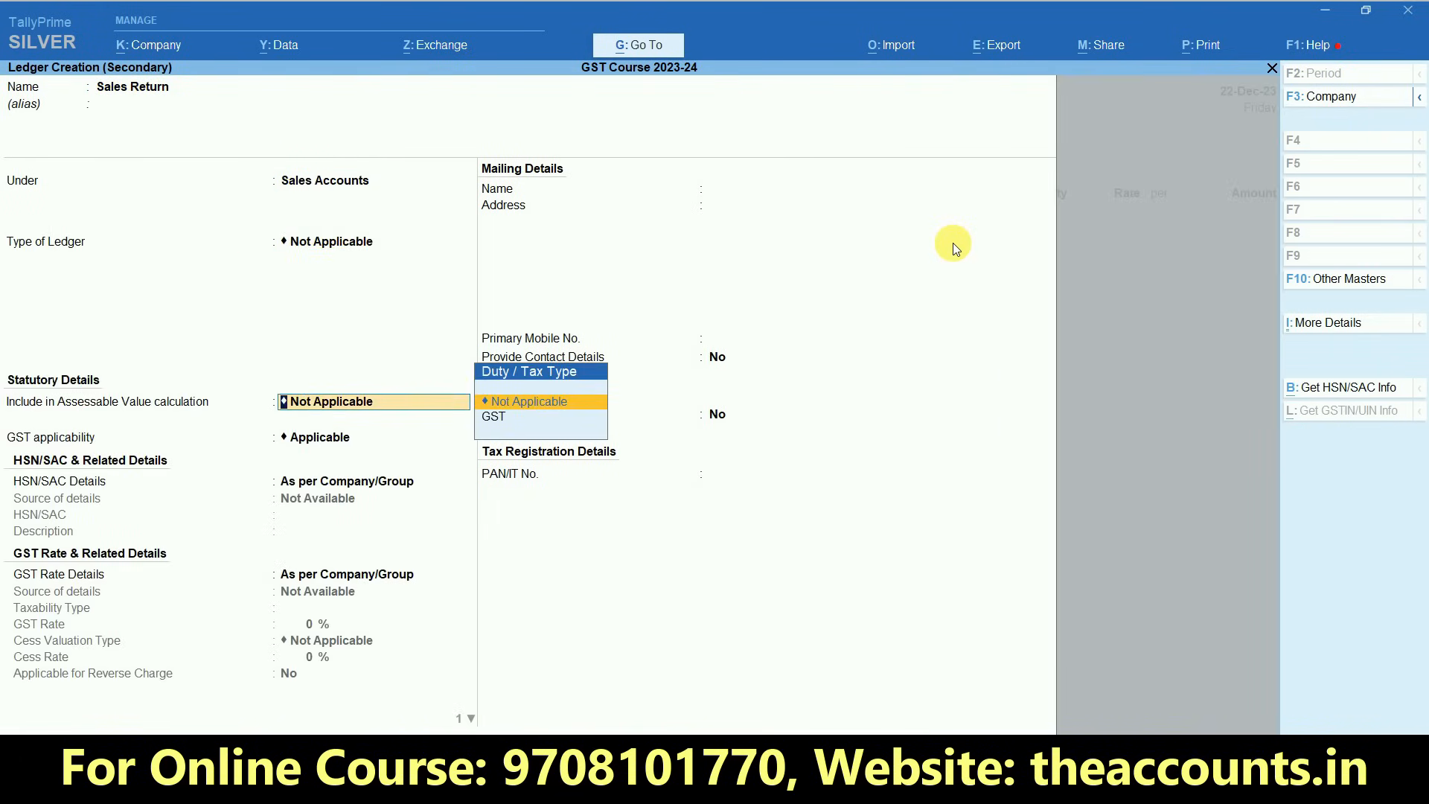
pyautogui.press('Return')
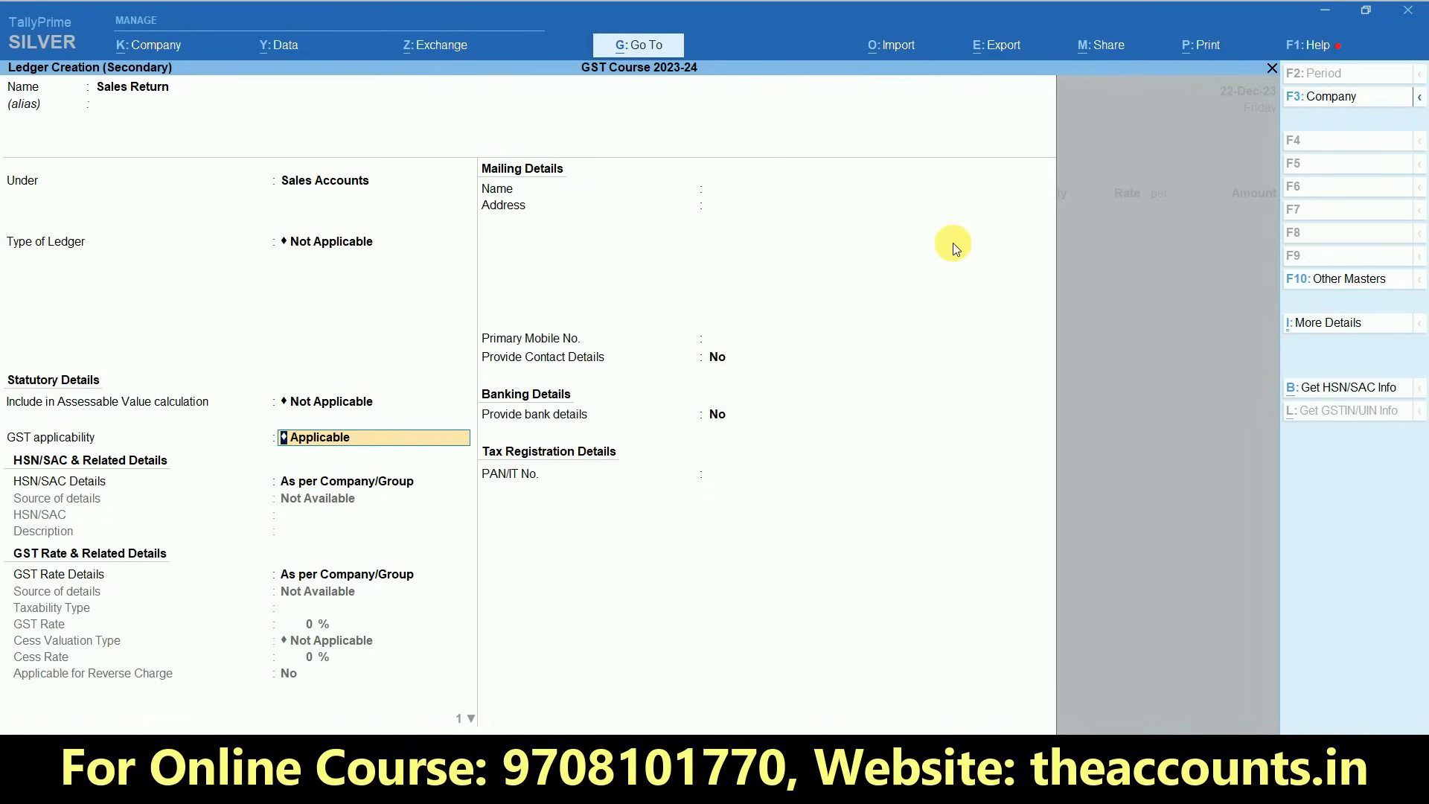
pyautogui.press('Return')
pyautogui.press('Return')
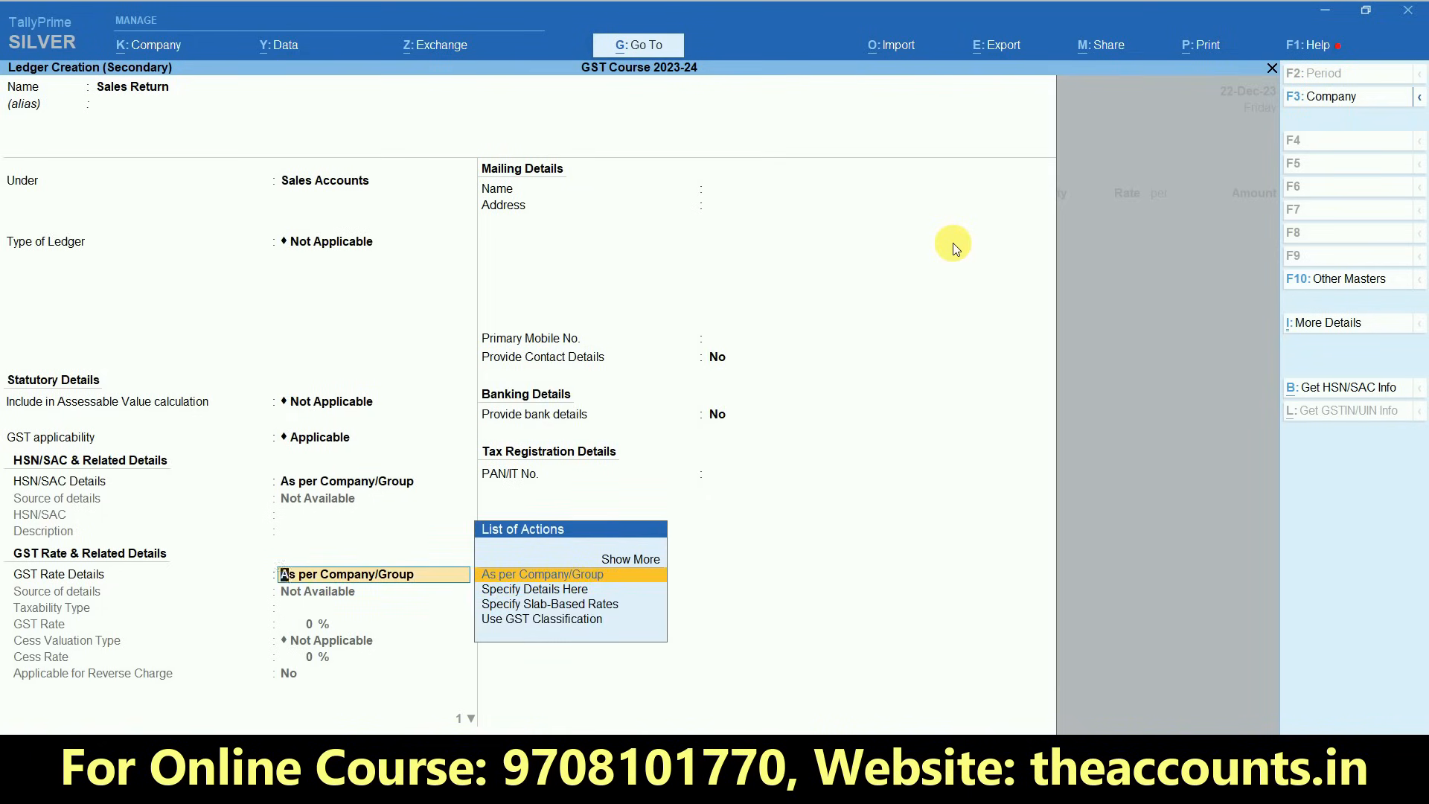
pyautogui.press('Return')
pyautogui.press('Up')
pyautogui.press('Return')
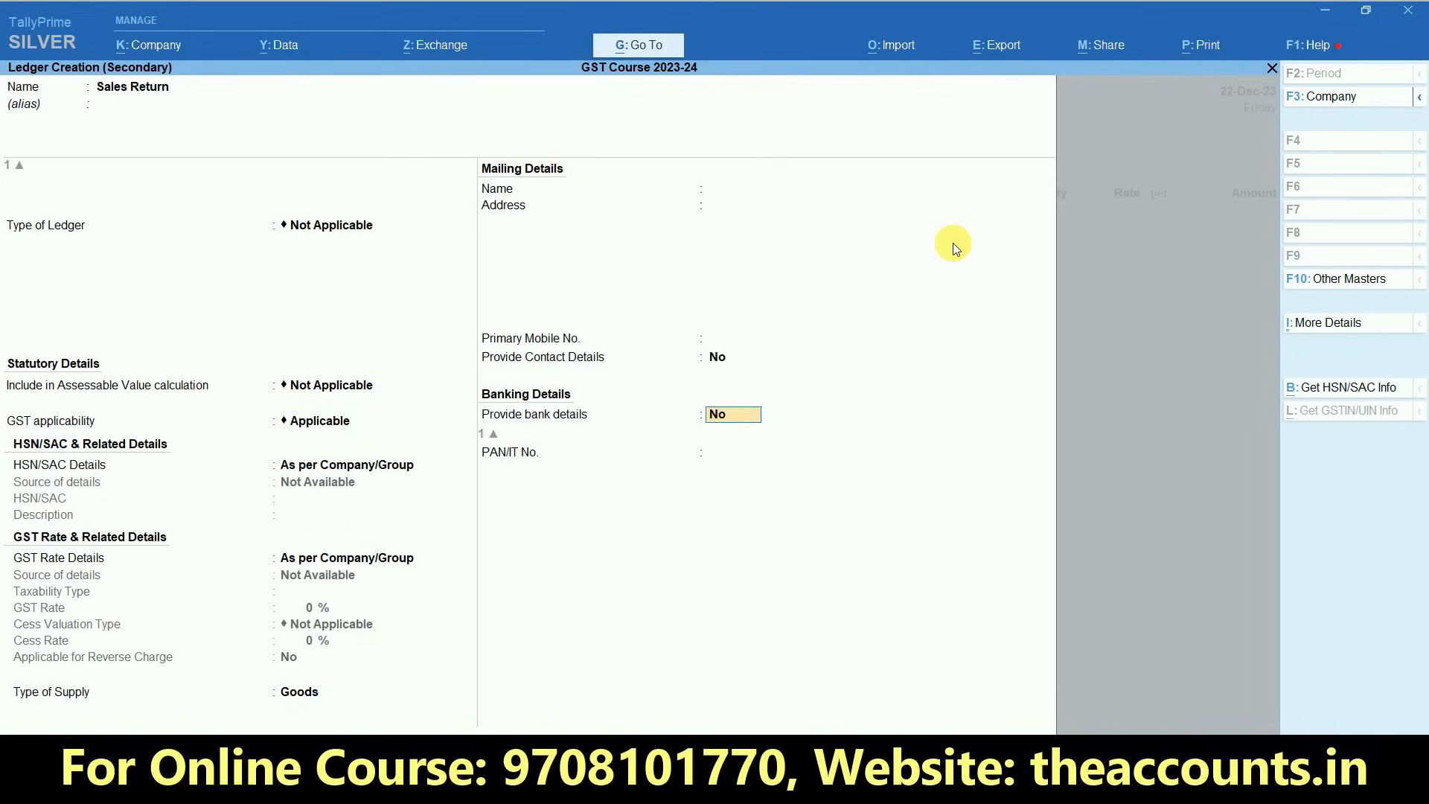
pyautogui.press('Return')
pyautogui.press('Return')
pyautogui.press('Return')
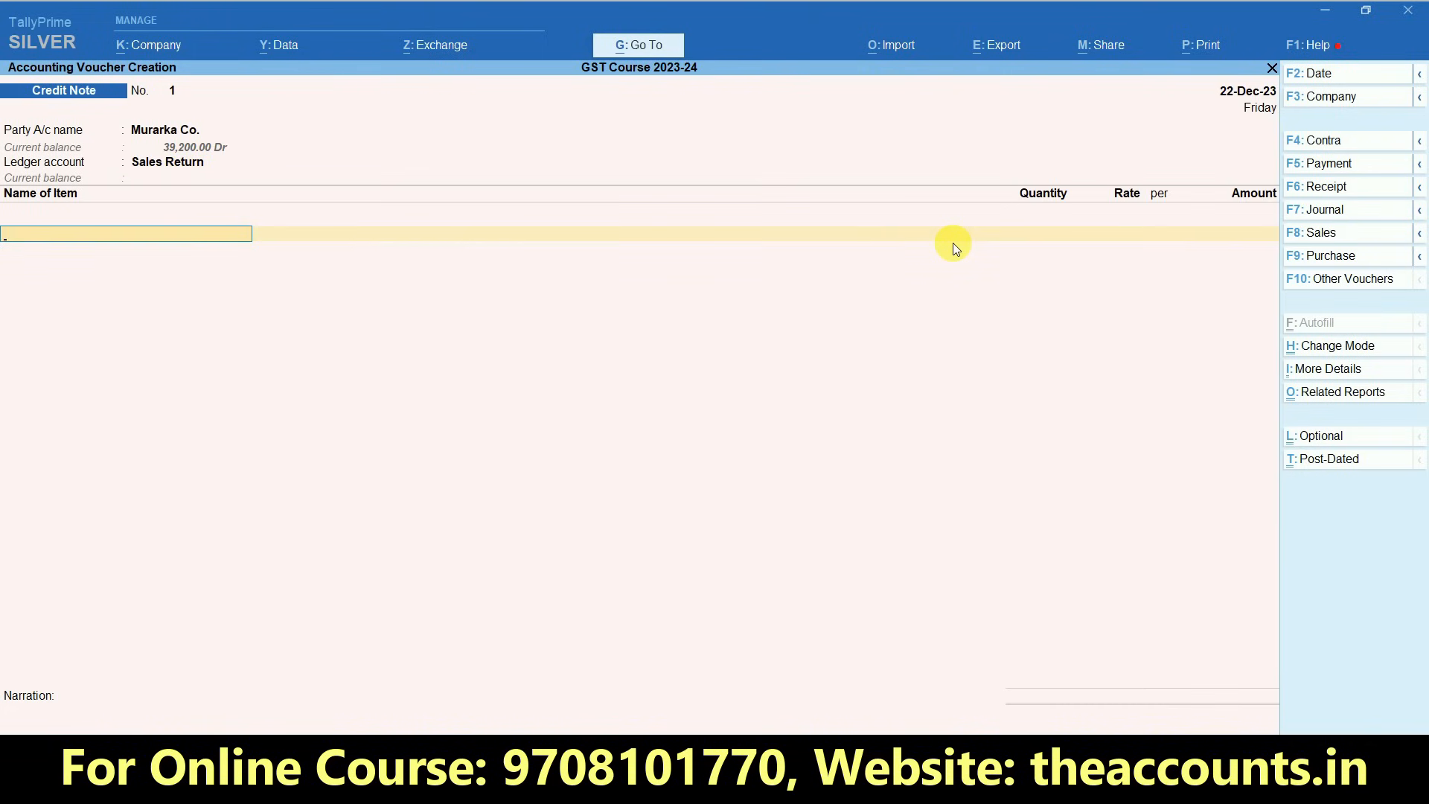
# - Add the returned item MI3S to the credit note with quantity 1 UNT at a rate of 7,000, and finish the item list
pyautogui.press('Down')
pyautogui.press('Return')
pyautogui.press('Return')
pyautogui.write('1')
pyautogui.press('Return')
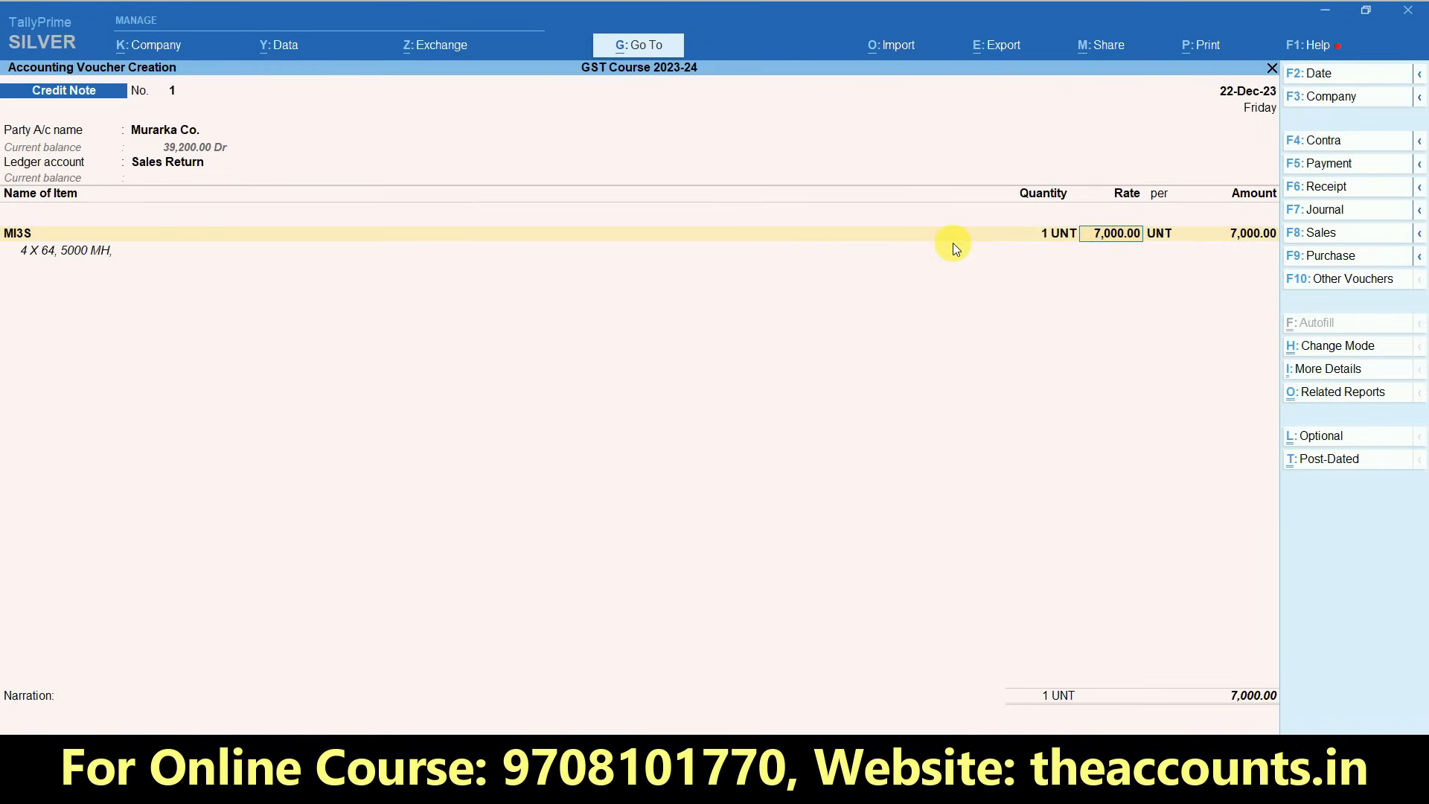
pyautogui.press('Return')
pyautogui.press('Return')
pyautogui.press('Return')
pyautogui.press('Return')
pyautogui.press('Return')
pyautogui.press('Return')
pyautogui.press('Return')
pyautogui.press('Return')
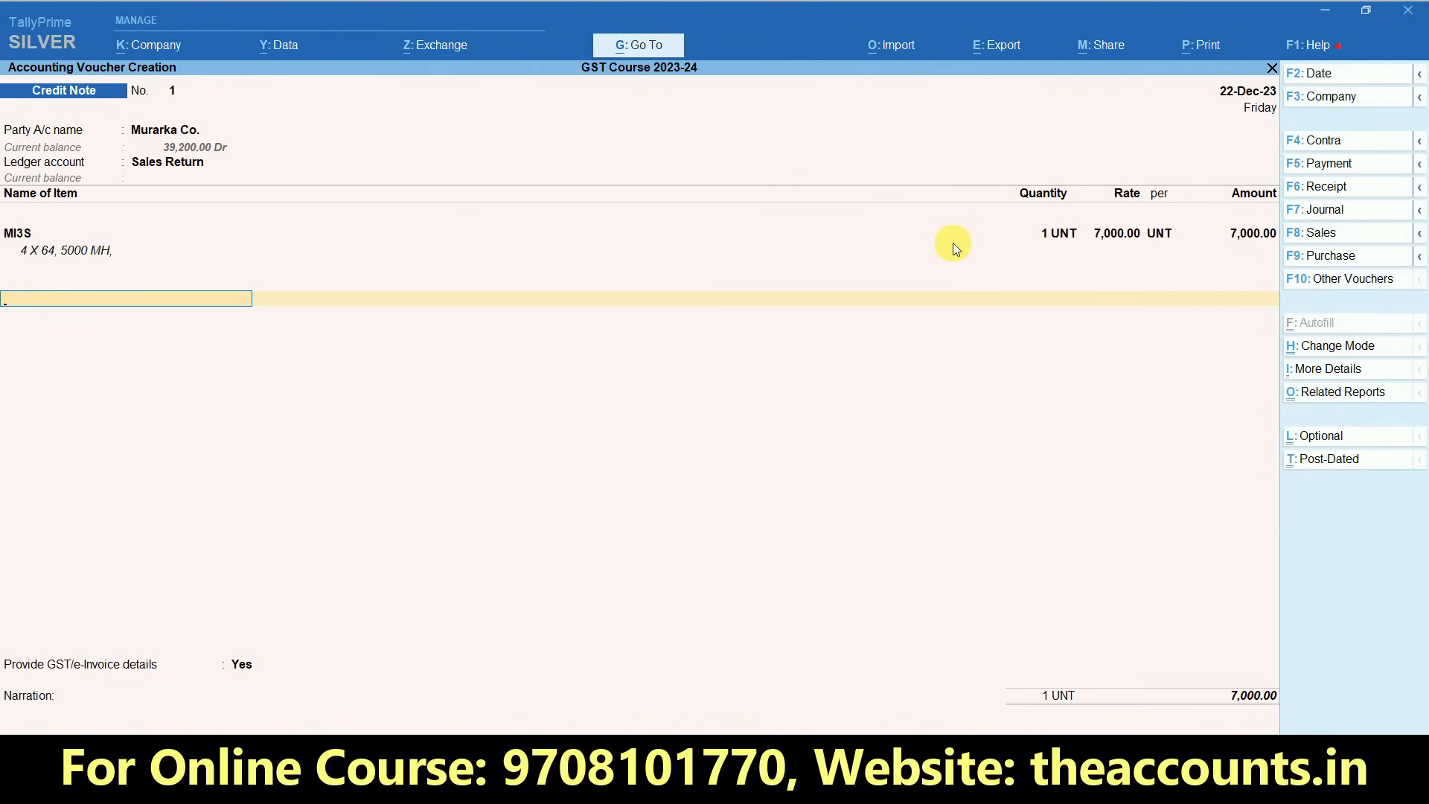
# - Add the SGST and CGST tax ledgers to the credit note with their calculated amounts
pyautogui.write('Sgs')
pyautogui.press('Return')
pyautogui.press('Return')
pyautogui.write('Cgst')
# - Provide GST details with reason 01-Sales Return and Buyer's Debit Note No. 10, entering 22 as the debit note's date
pyautogui.press('Return')
pyautogui.press('Return')
pyautogui.press('Return')
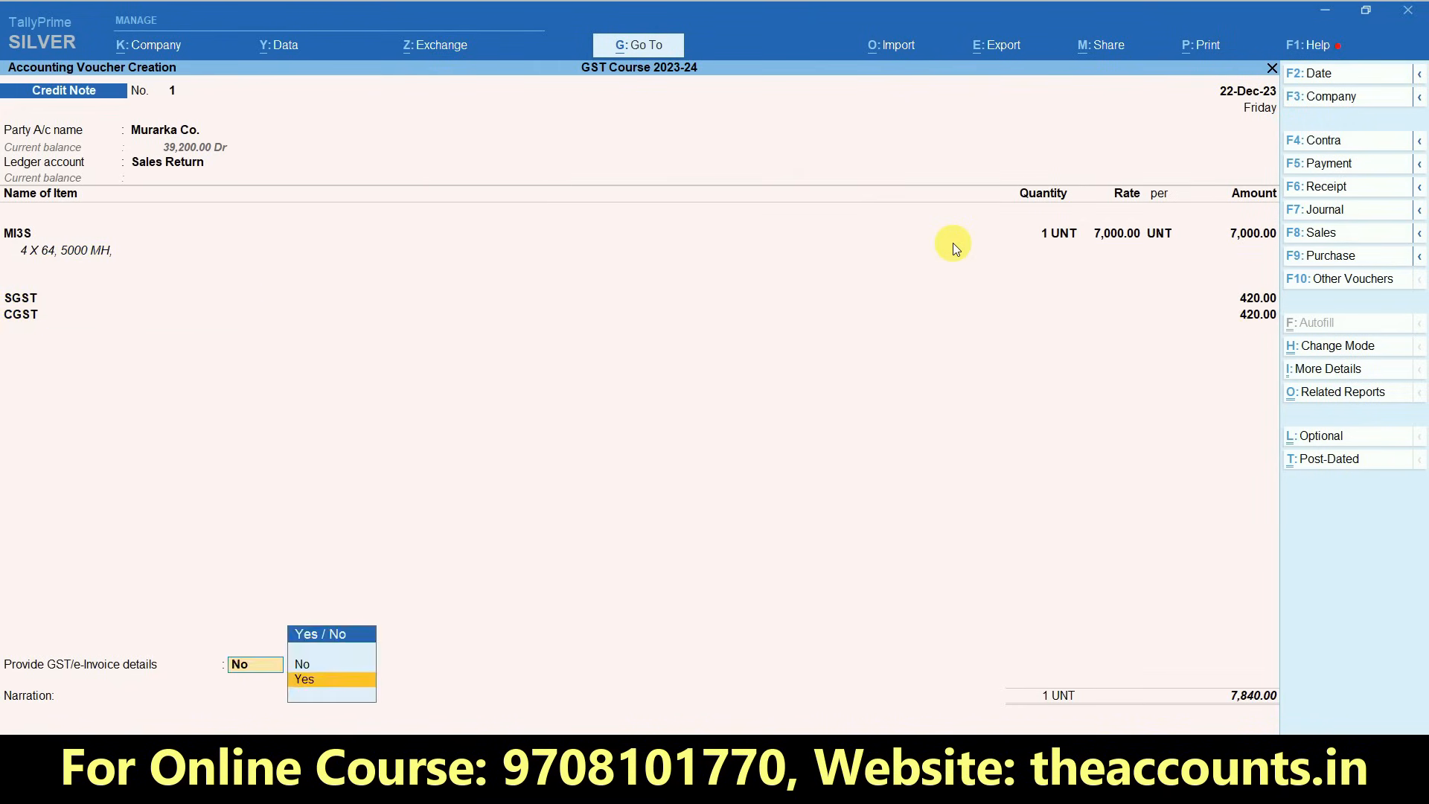
pyautogui.press('Return')
pyautogui.press('Down')
pyautogui.press('Return')
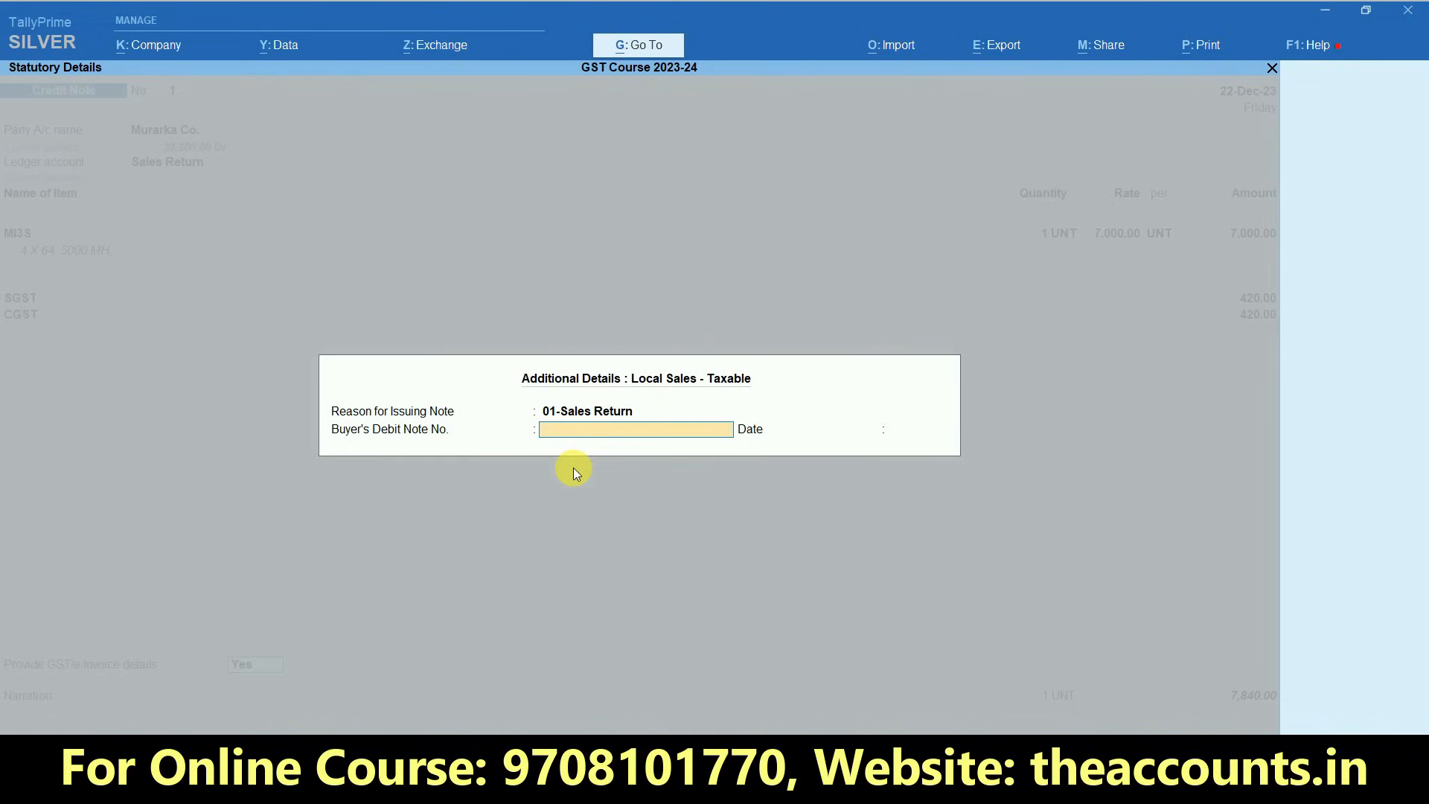
pyautogui.press('Return')
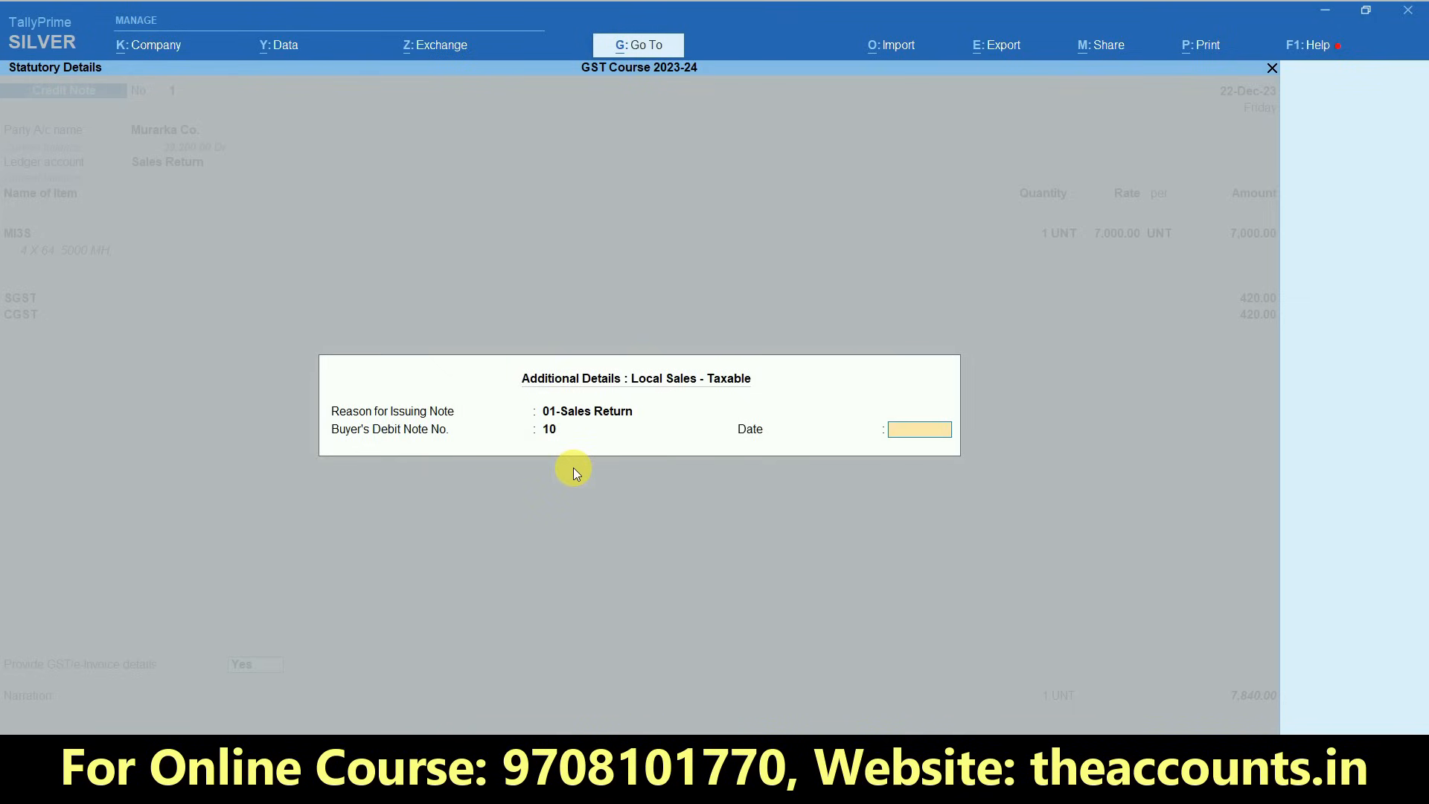
pyautogui.write('2.')
pyautogui.press('BackSpace')
pyautogui.press('BackSpace')
pyautogui.write('22.')
pyautogui.press('Return')
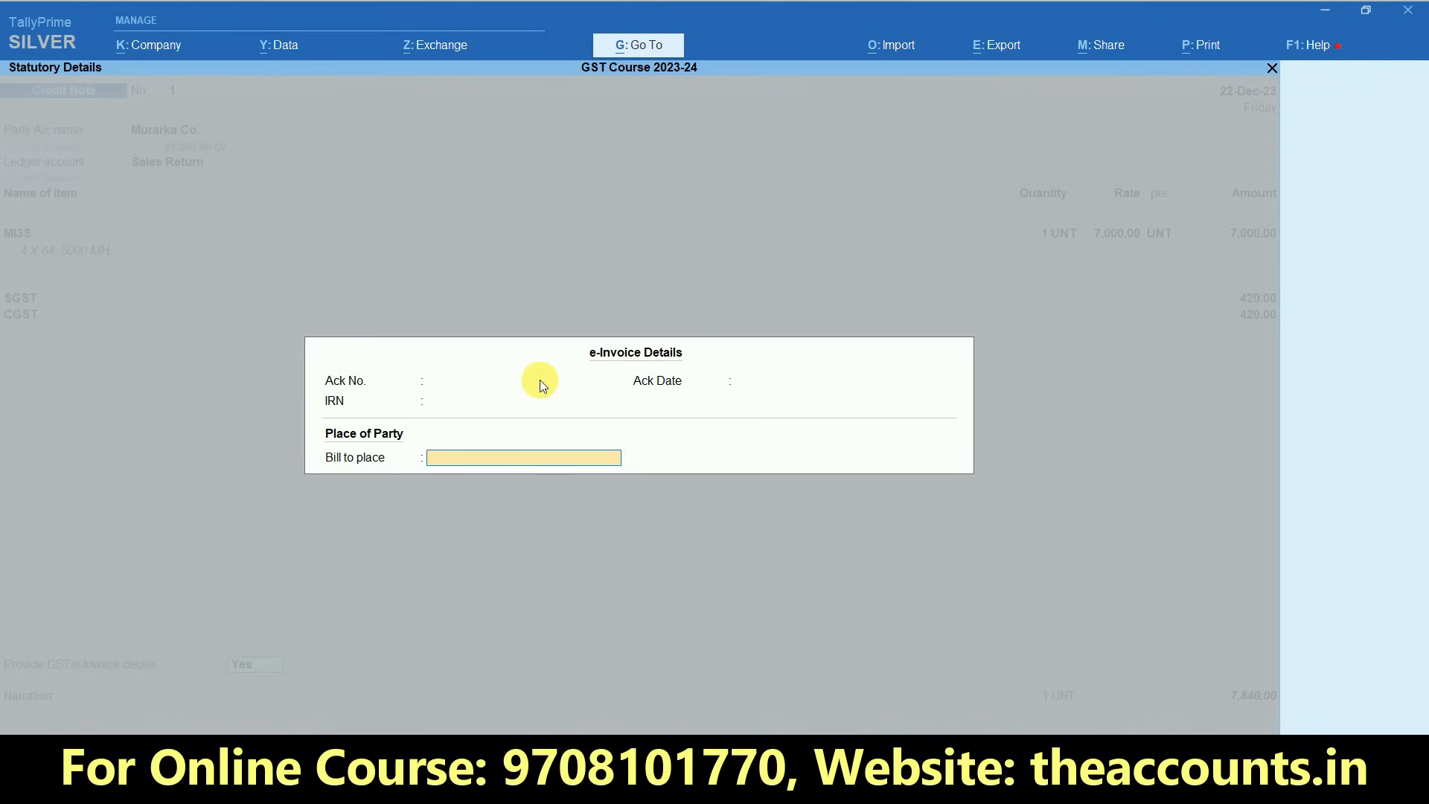
# - Adjust the credit note's 7,840 Cr against Murarka Co.'s pending bill 2, save the voucher and leave voucher entry
pyautogui.press('Return')
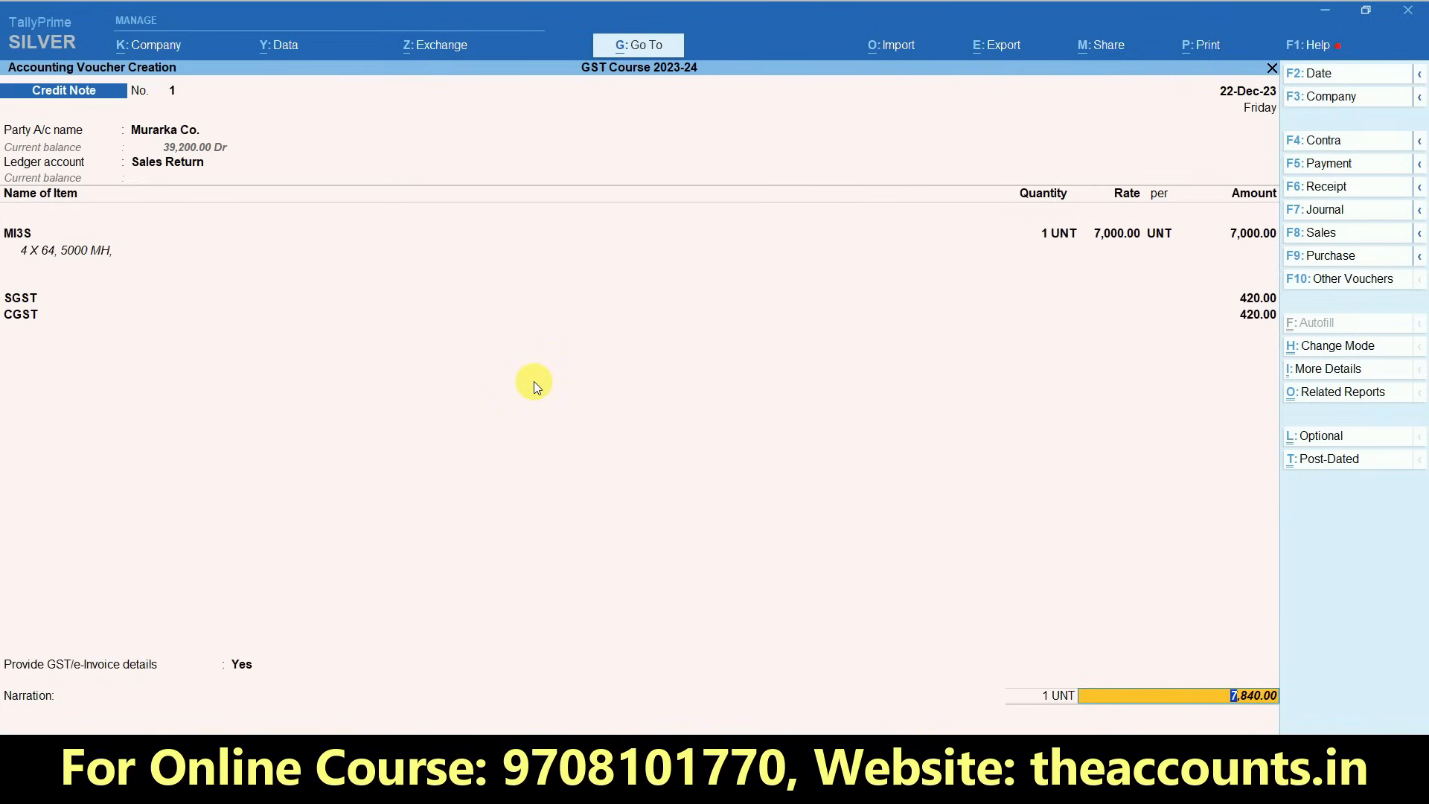
pyautogui.press('Return')
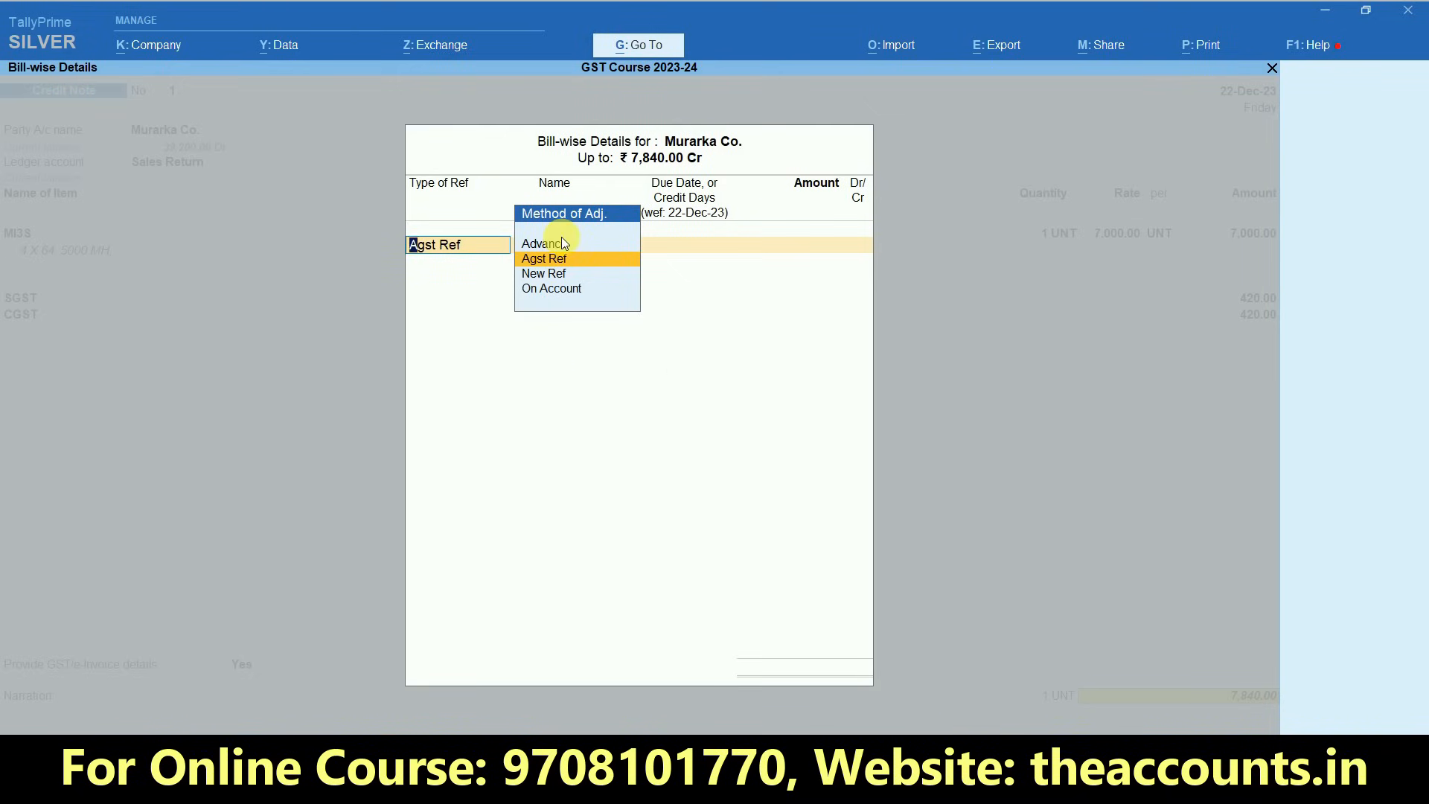
pyautogui.press('Return')
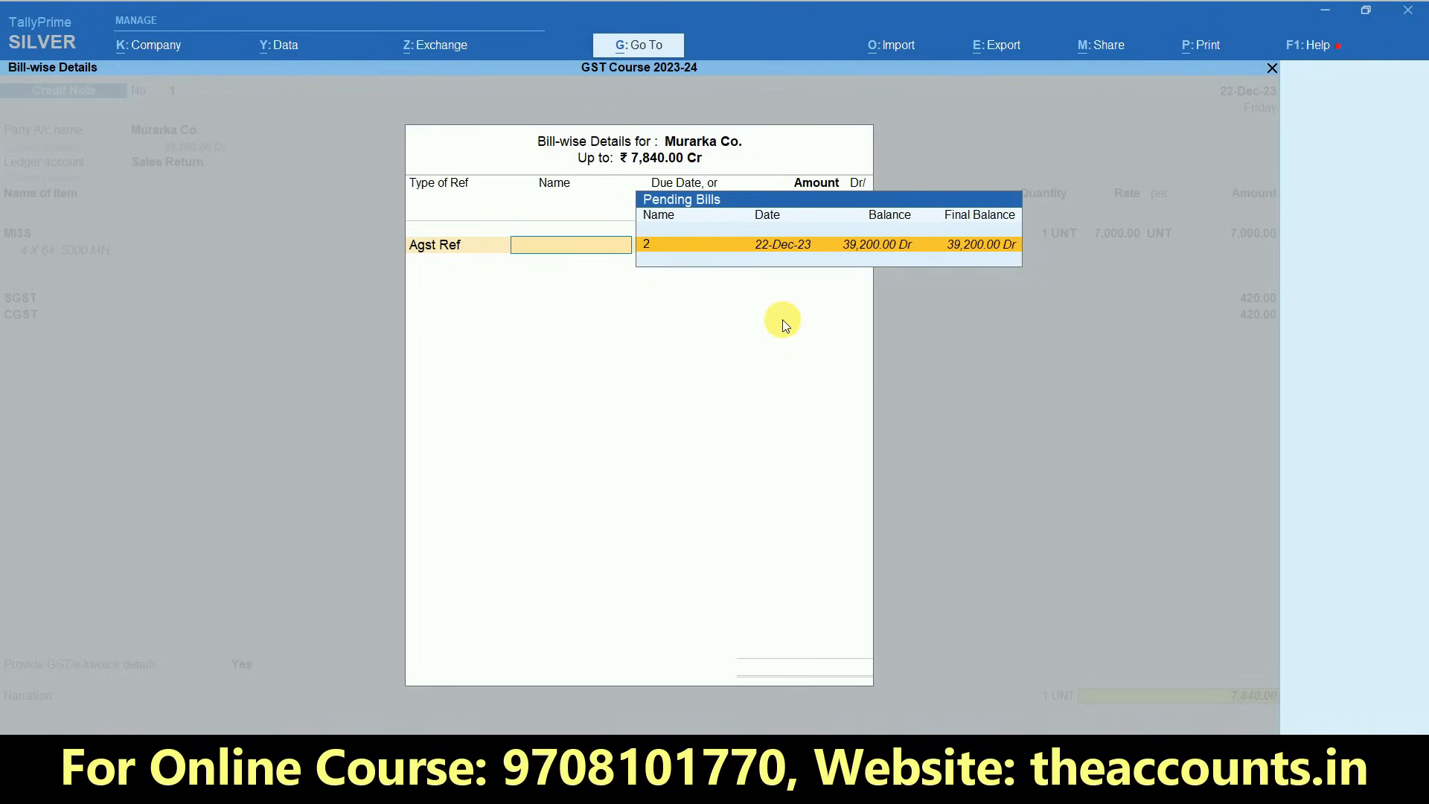
pyautogui.press('Return')
pyautogui.press('Return')
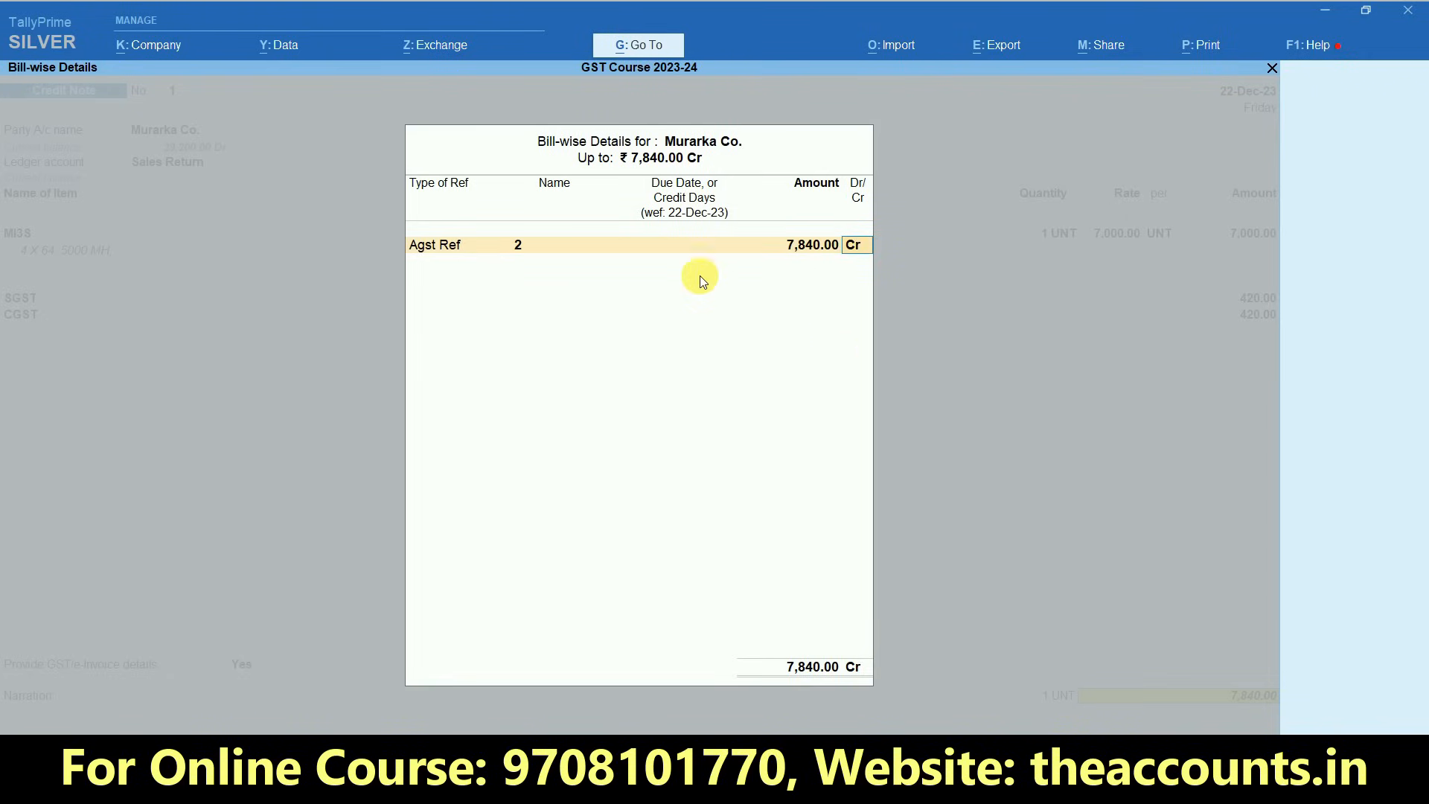
pyautogui.press('Return')
pyautogui.press('Return')
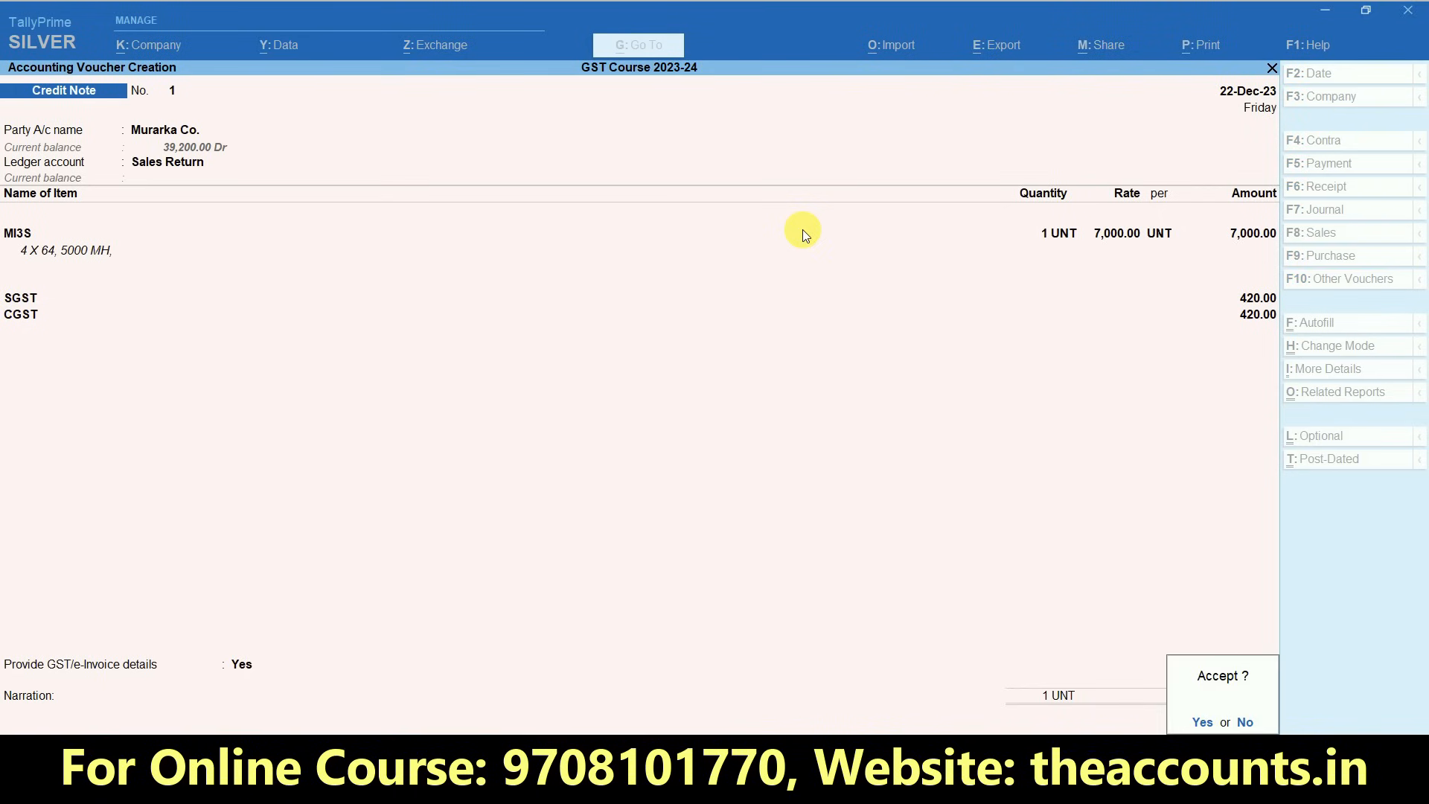
pyautogui.press('Return')
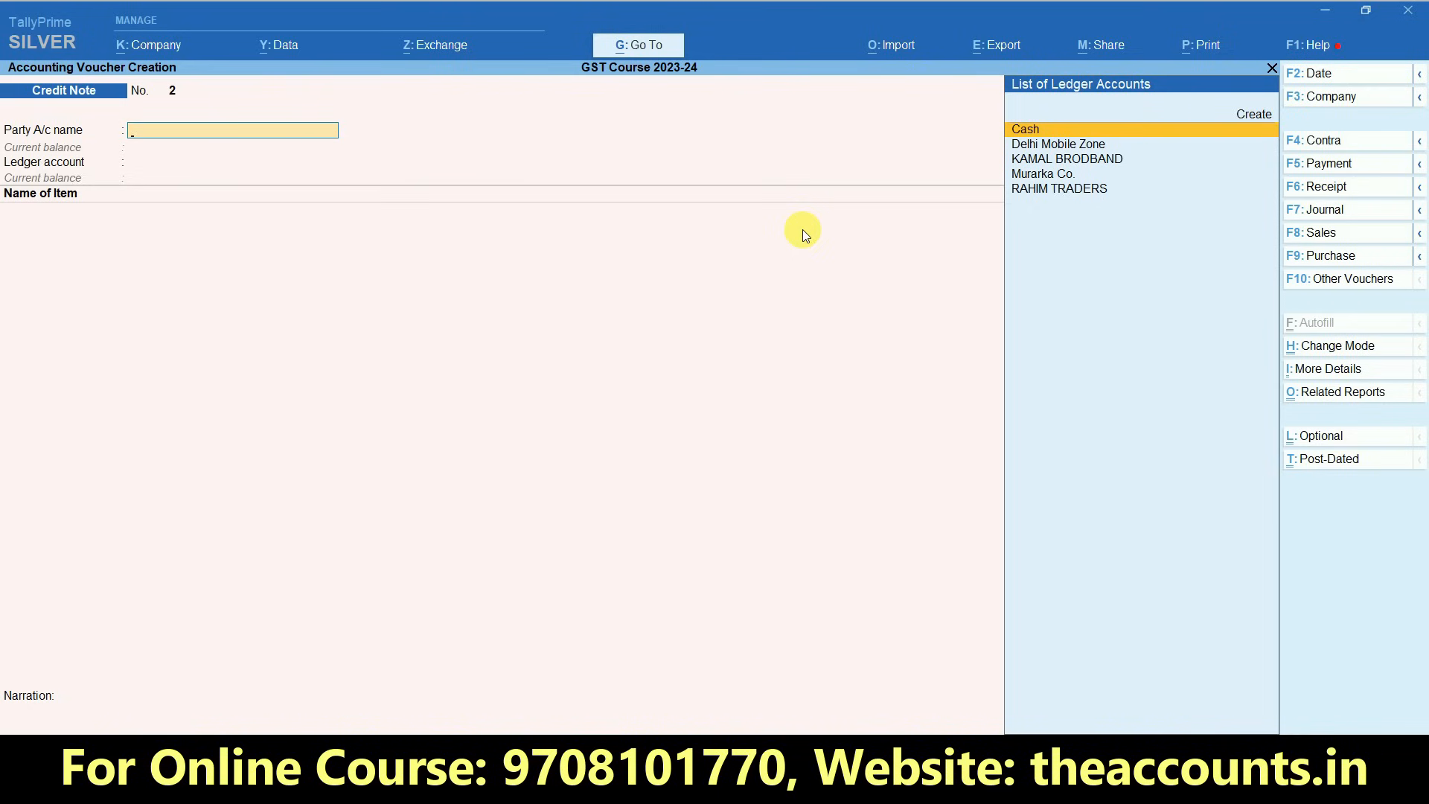
pyautogui.press('Escape')
pyautogui.press('y')
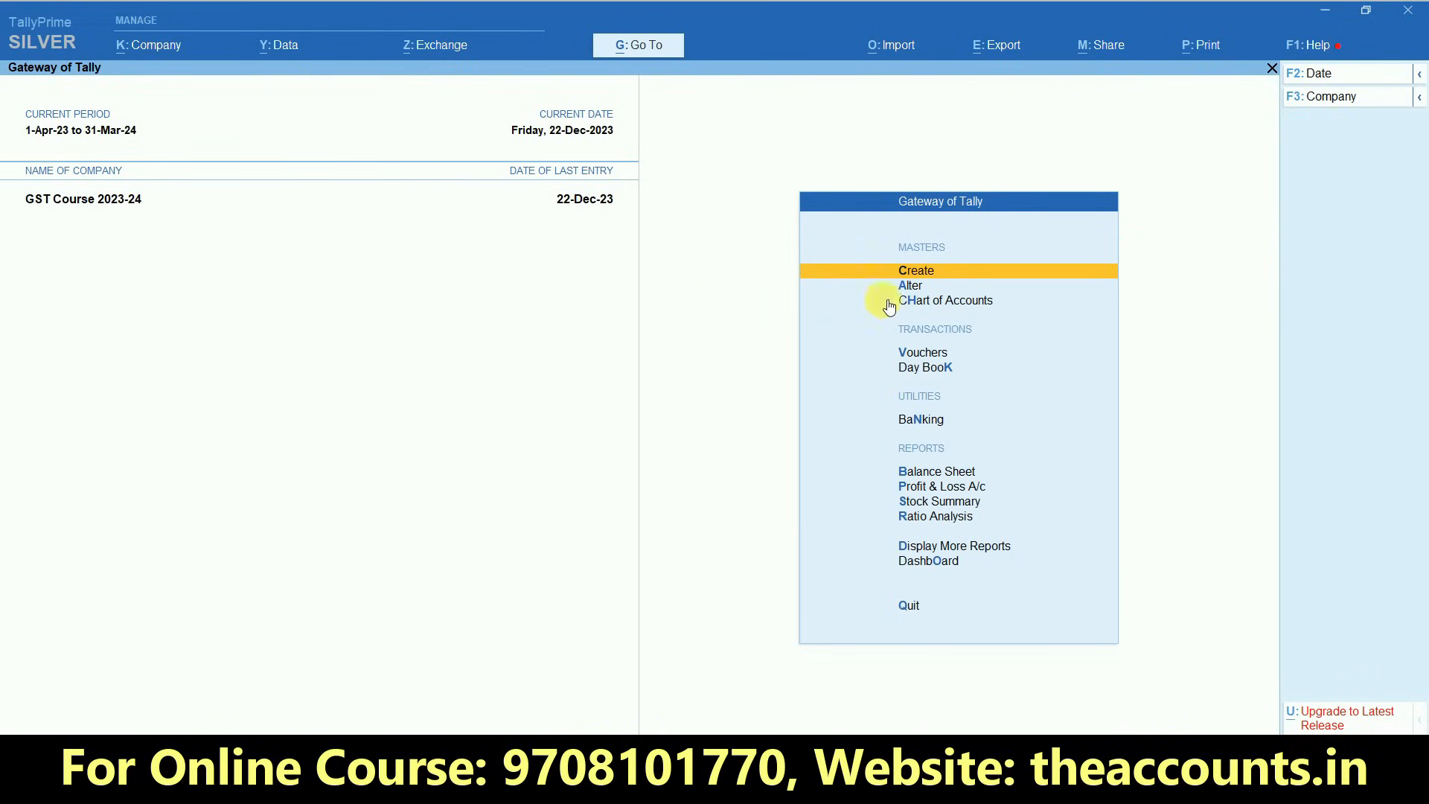
# - Open the Sales voucher type for alteration
pyautogui.click(916, 285)
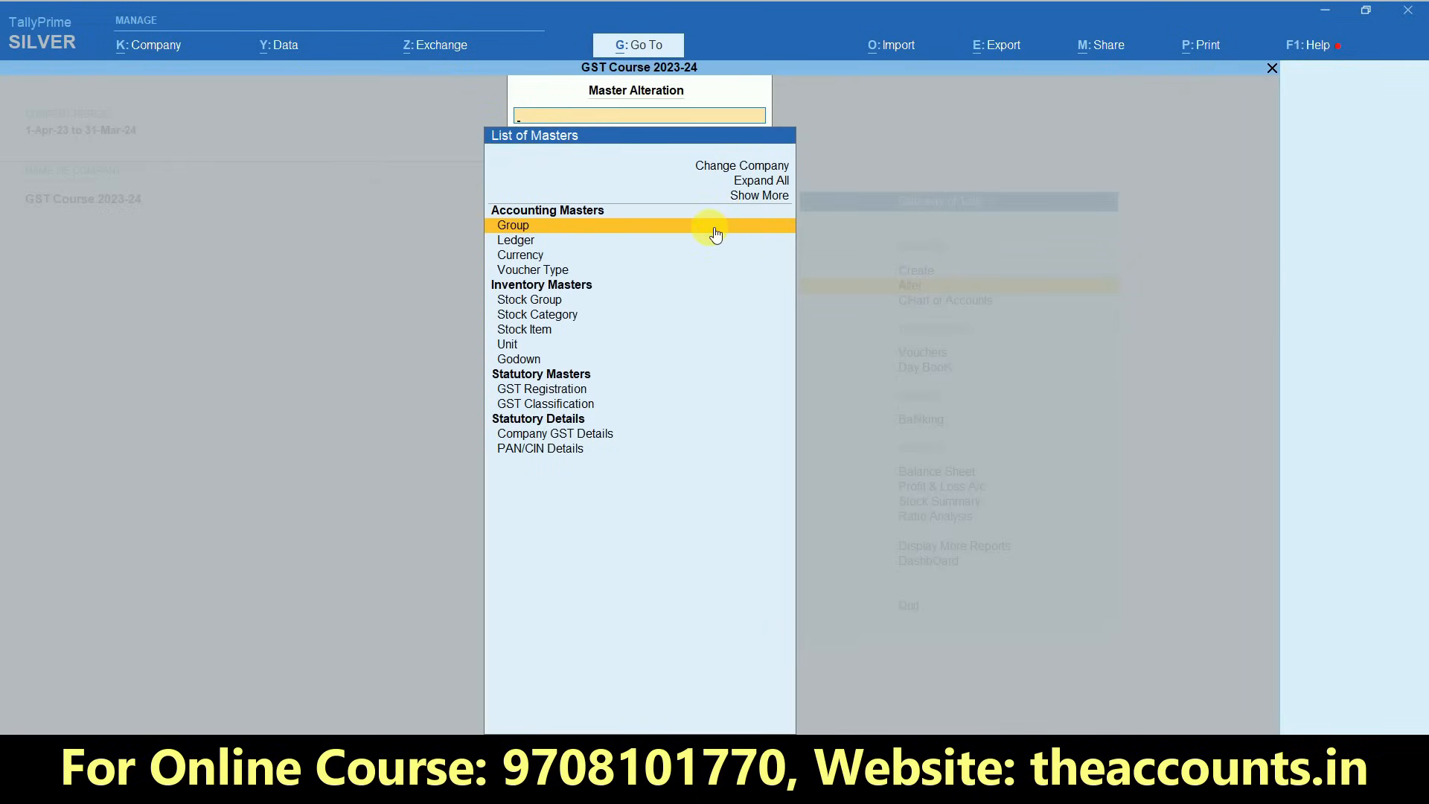
pyautogui.click(554, 271)
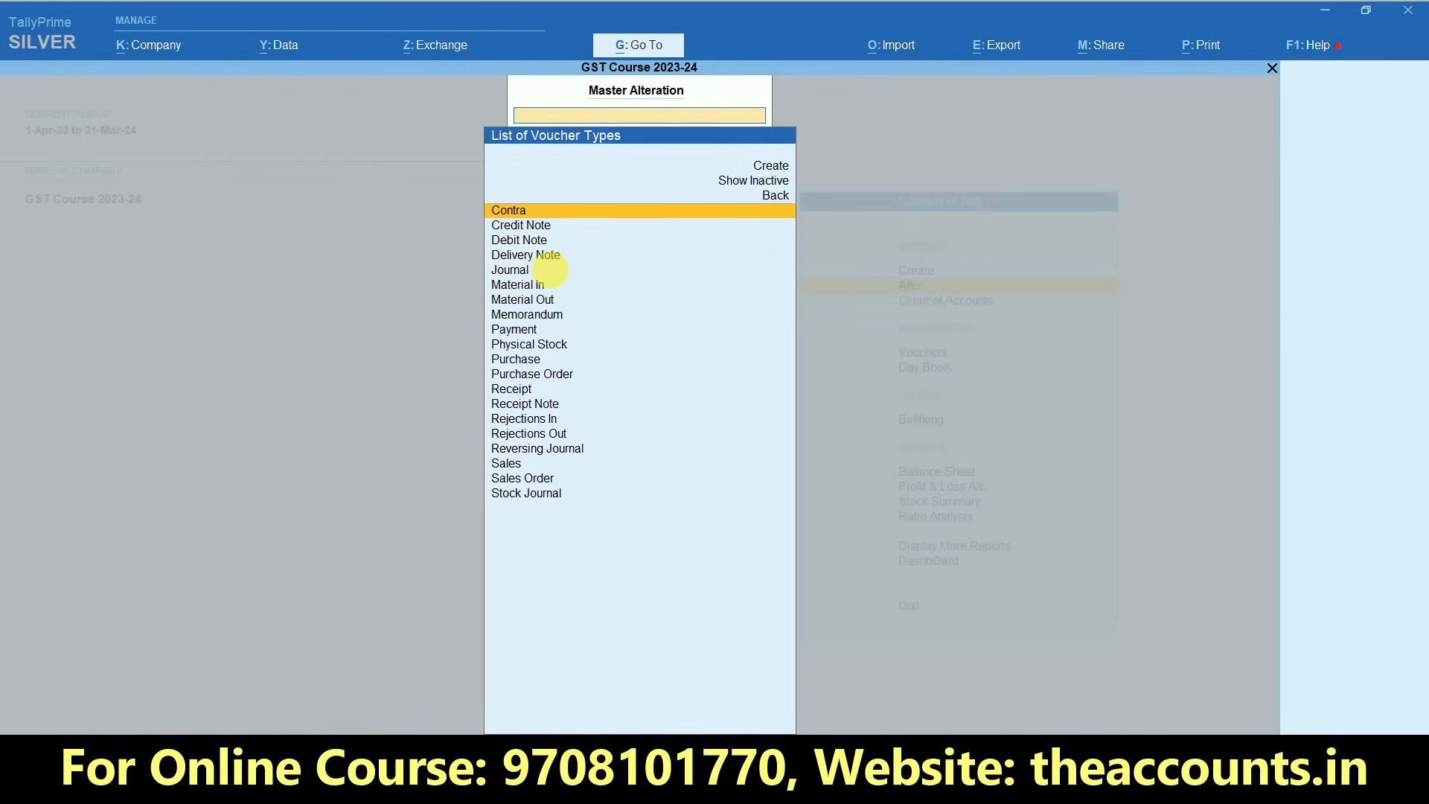
pyautogui.click(519, 468)
pyautogui.click(518, 469)
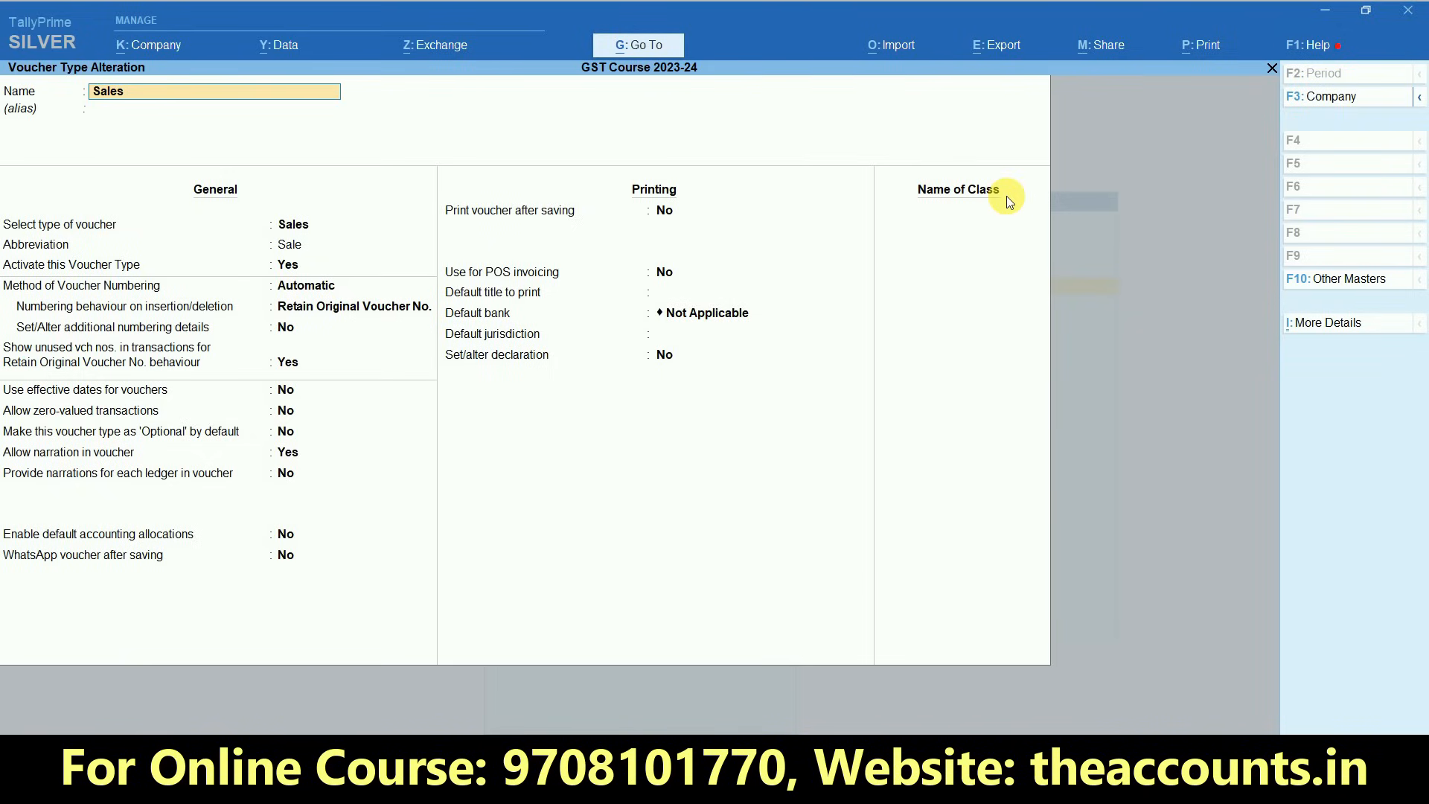
# - Keep the Sales voucher numbering method as Automatic with the Retain Original Voucher No. behaviour
pyautogui.press('Return')
pyautogui.press('Return')
pyautogui.press('Return')
pyautogui.press('Return')
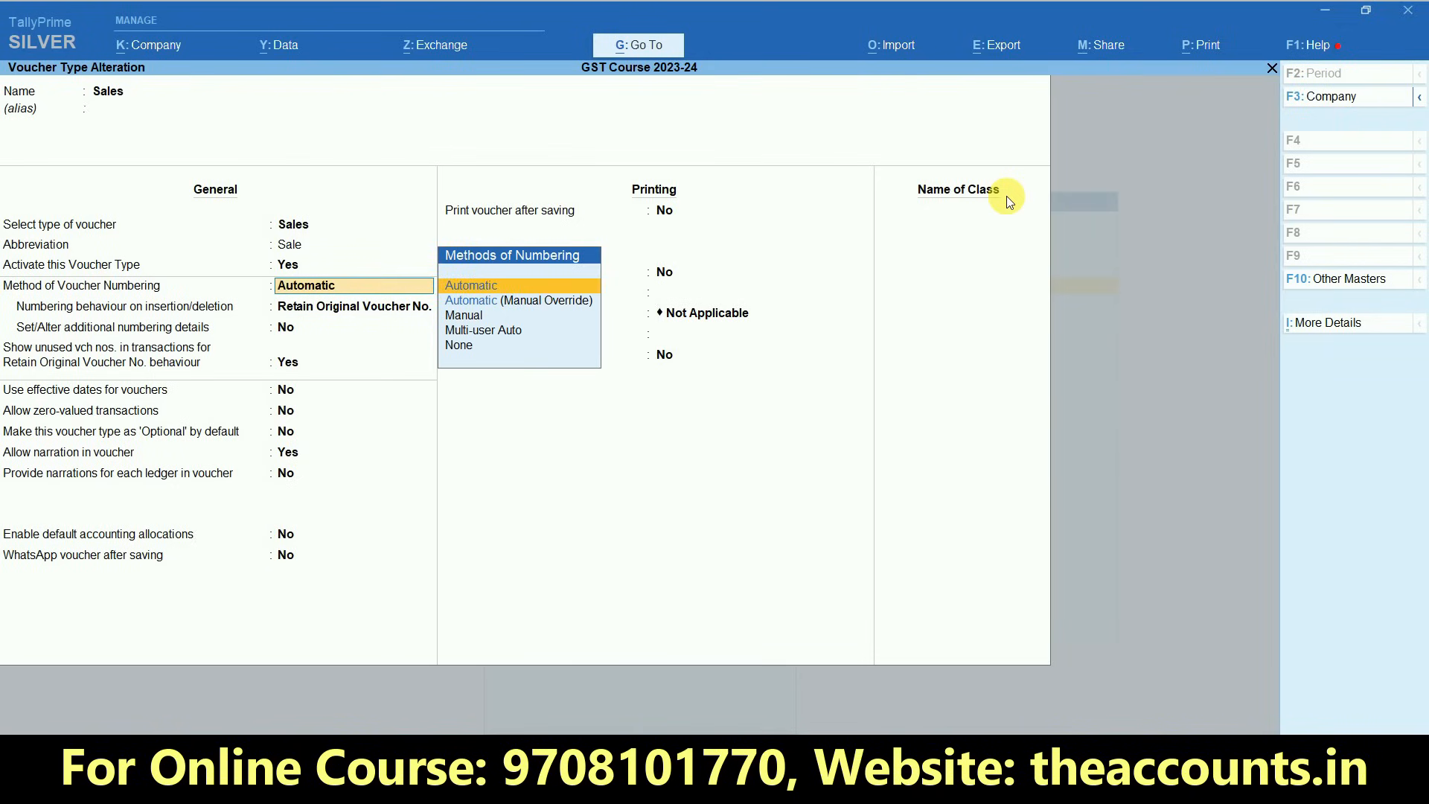
pyautogui.press('Return')
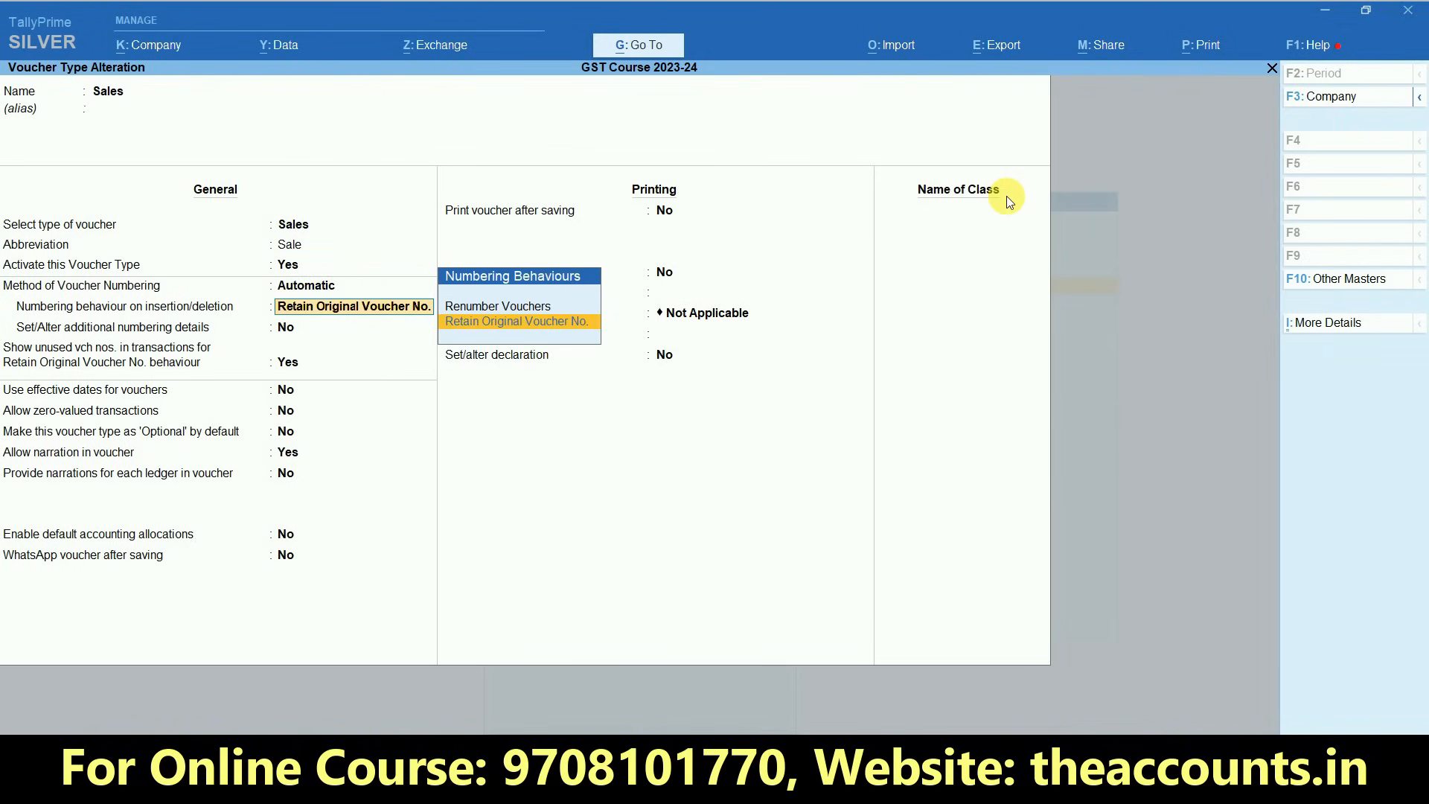
pyautogui.click(544, 321)
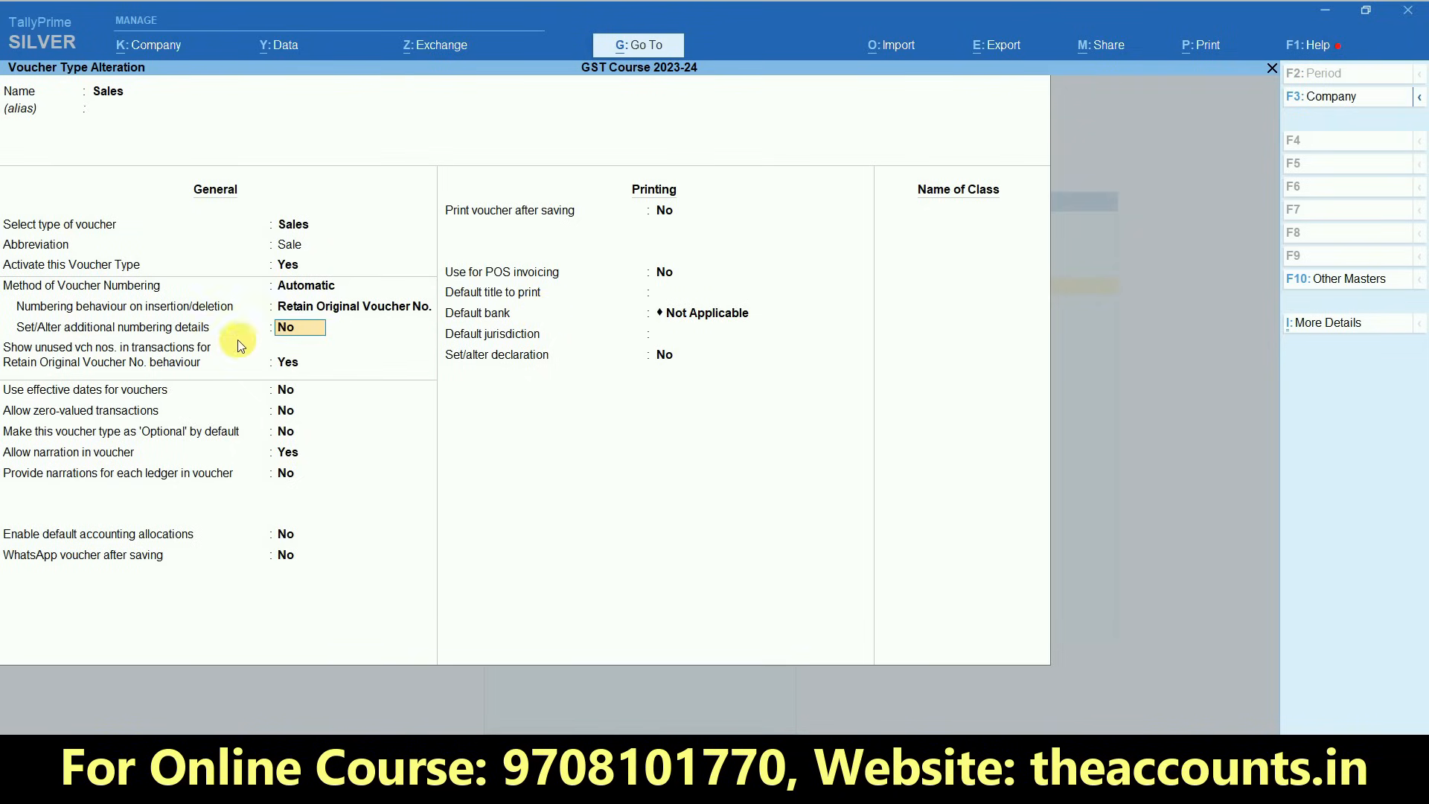
# - Enable additional numbering details with starting number 1, a numerical part width of 4 and zero prefilling
pyautogui.write('y')
pyautogui.press('Return')
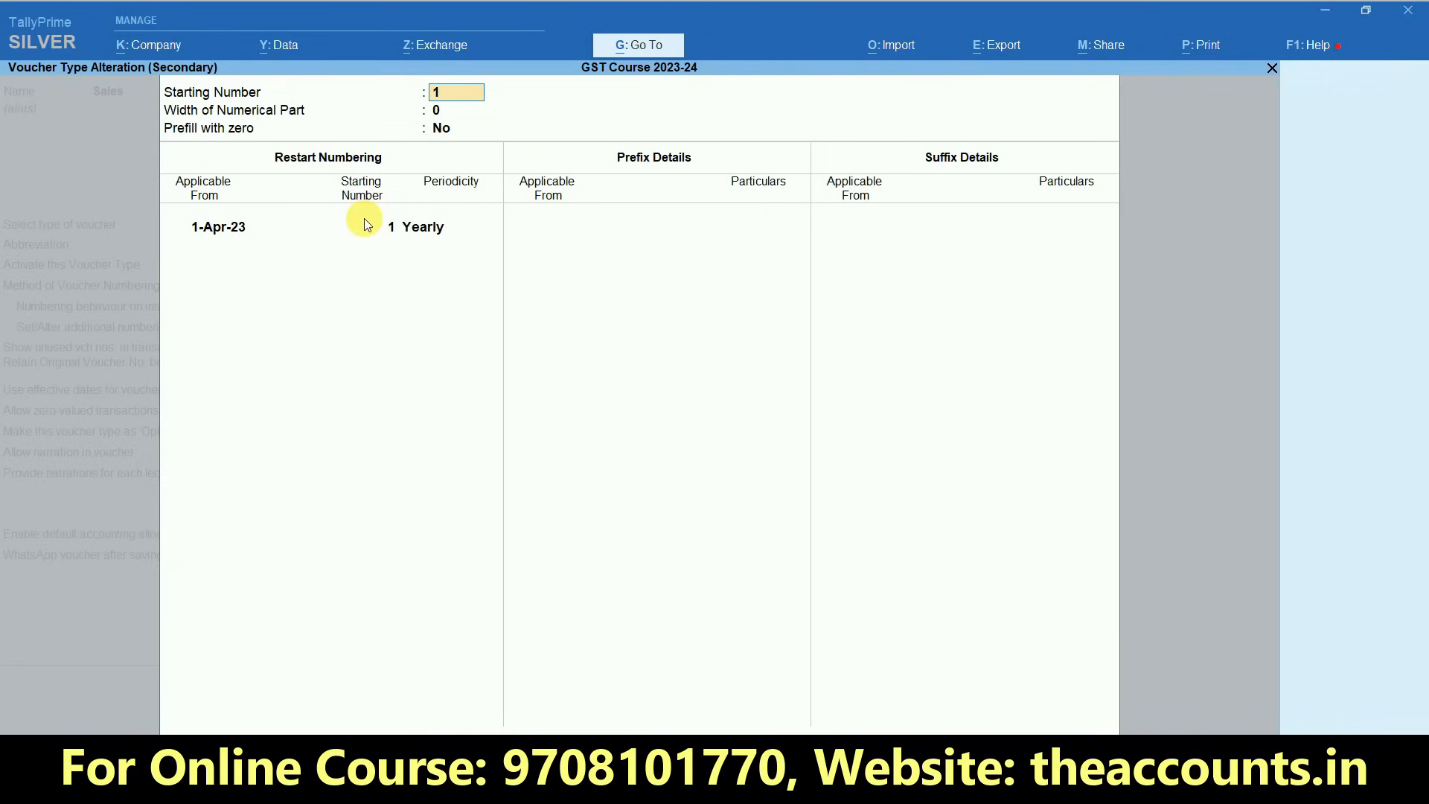
pyautogui.press('Return')
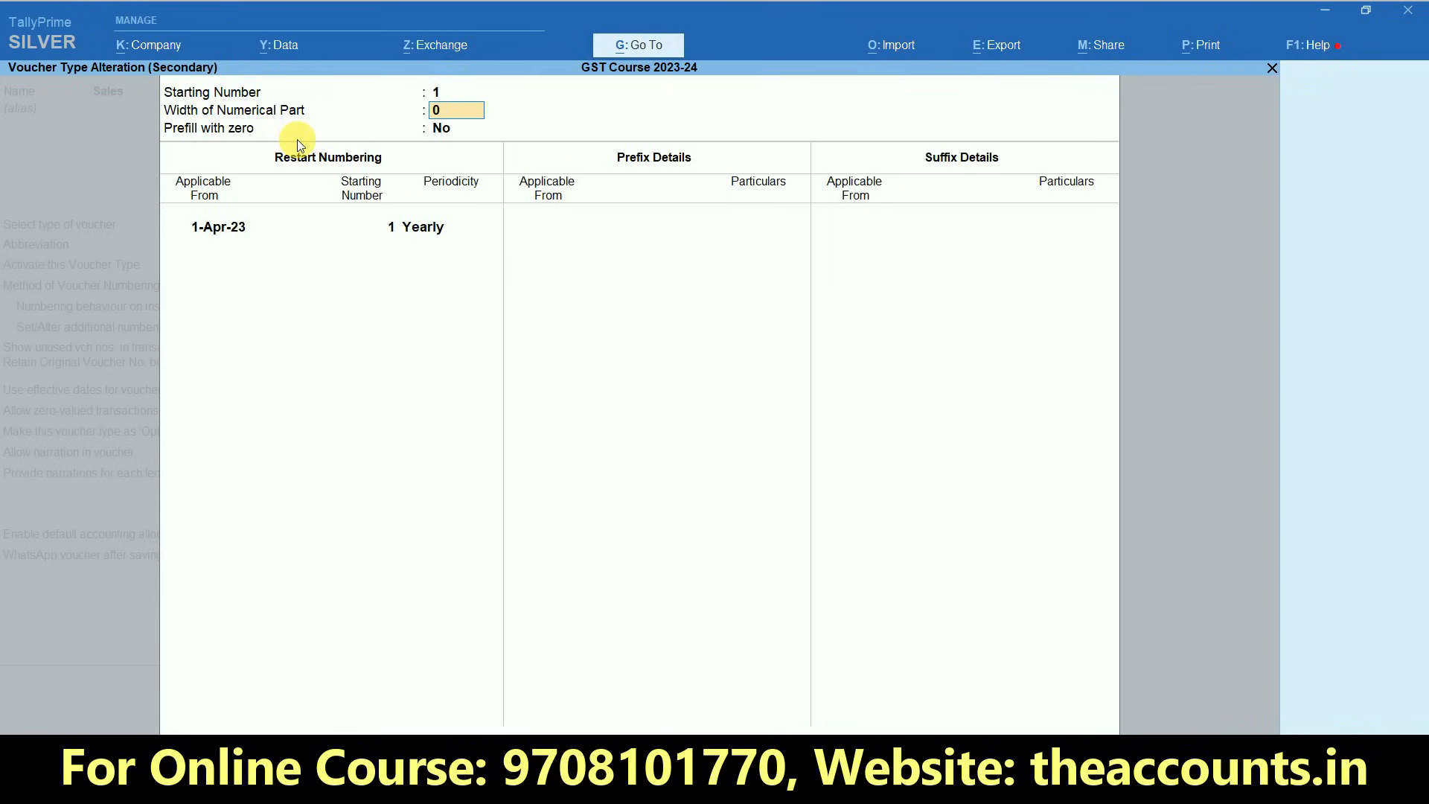
pyautogui.write('4')
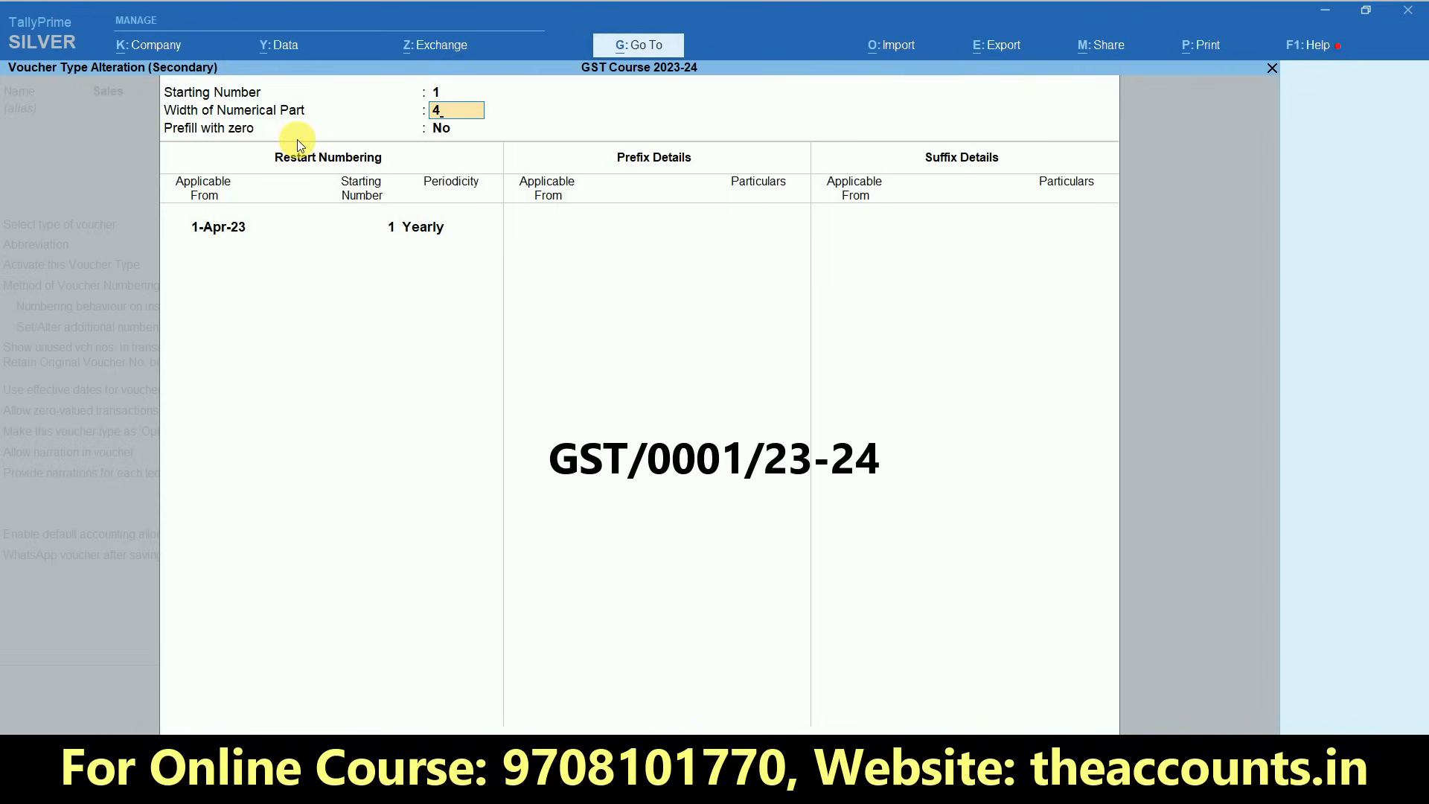
pyautogui.press('Return')
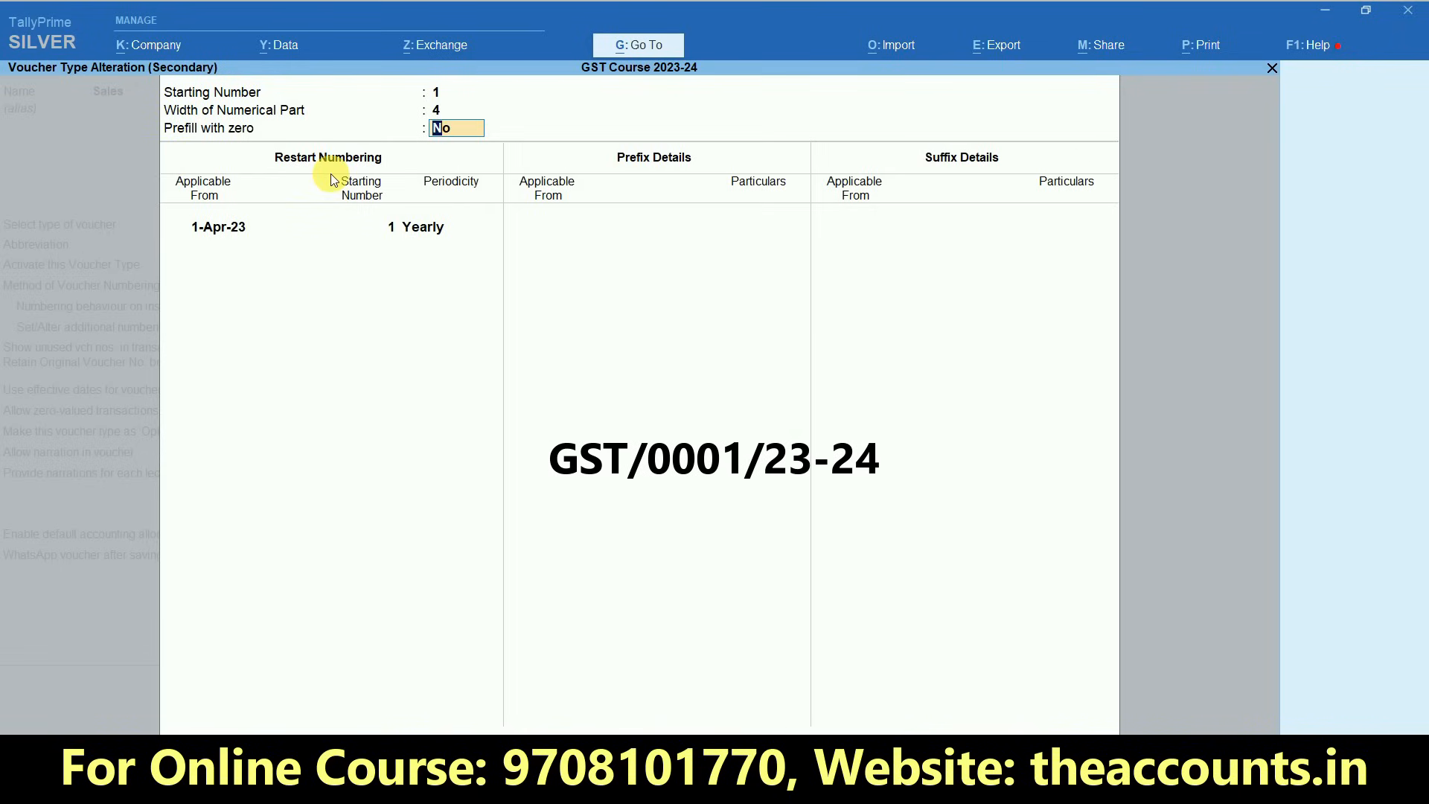
pyautogui.write('y')
pyautogui.press('Return')
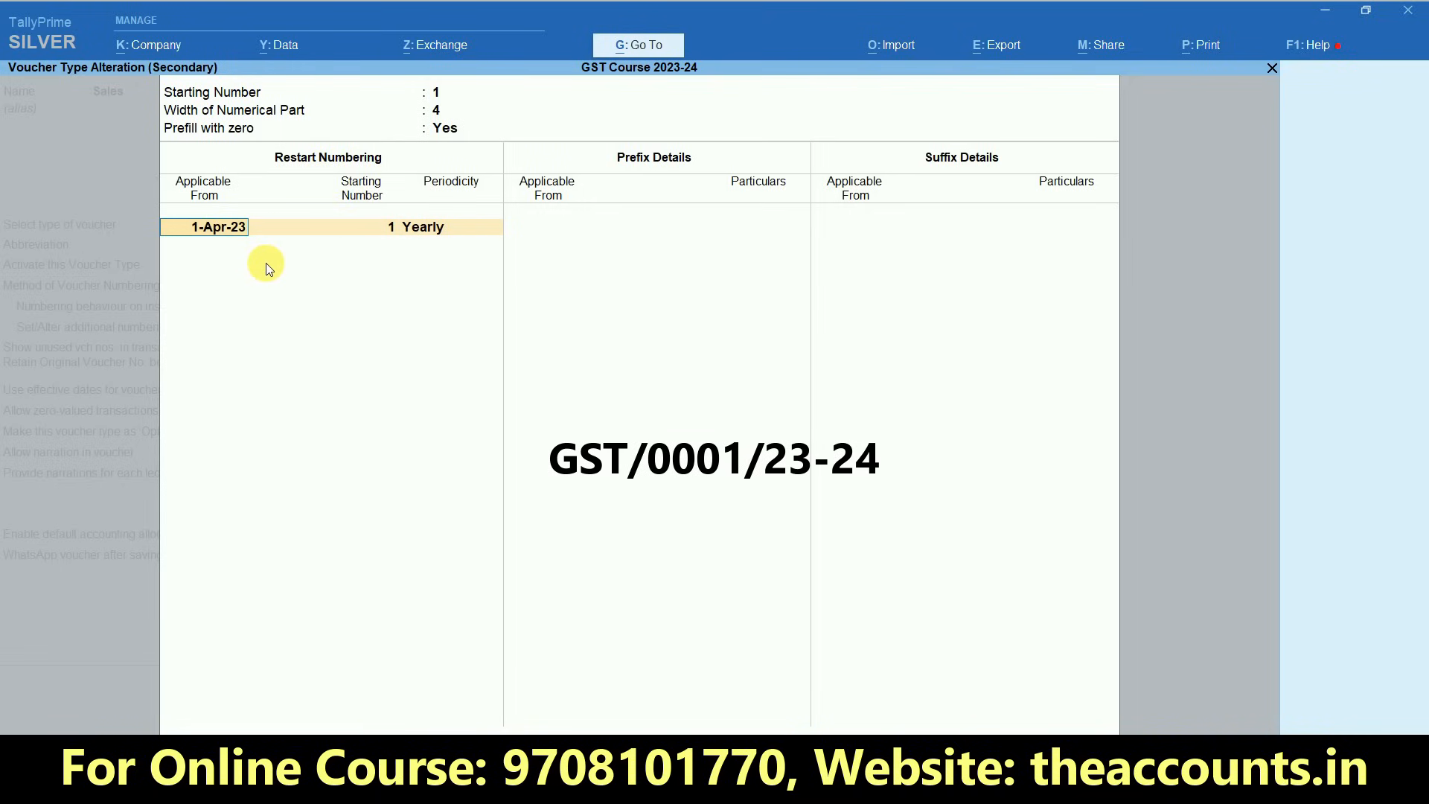
# - Keep restart numbering applicable from 1-Apr-23 with starting number 1 and Yearly periodicity
pyautogui.press('Return')
pyautogui.press('Return')
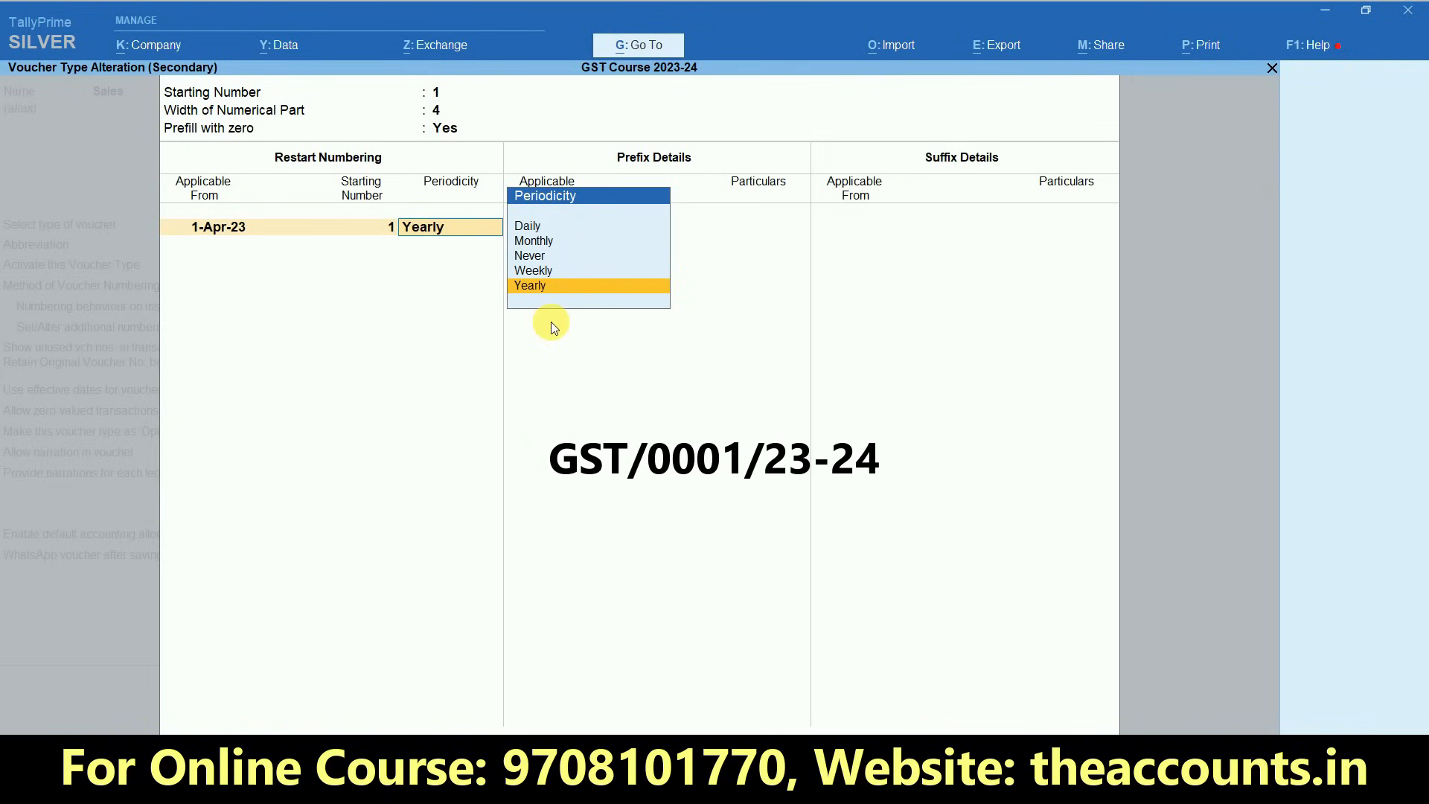
pyautogui.press('Return')
# - Add the voucher number prefix GST/ applicable from 1-Apr-23
pyautogui.press('Return')
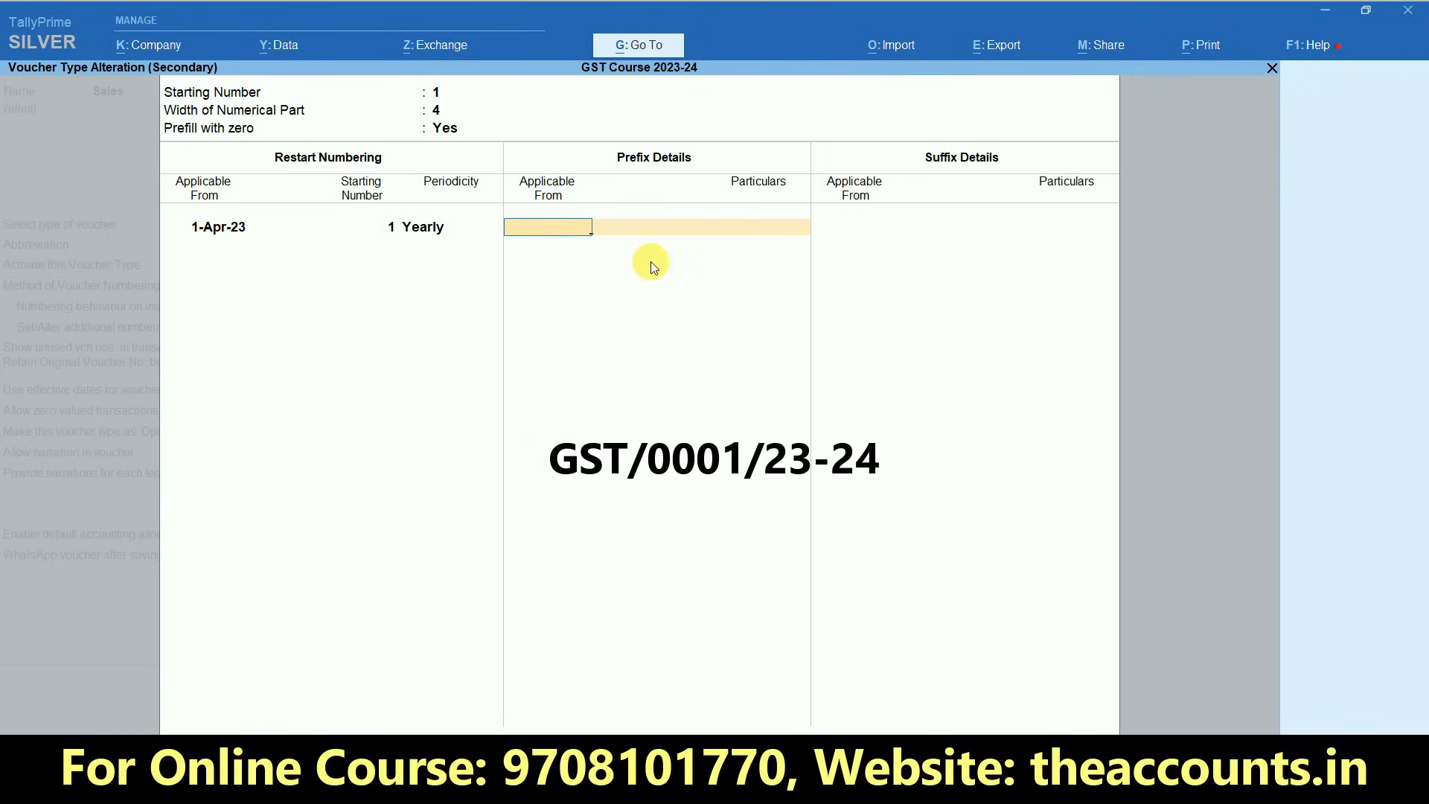
pyautogui.write('1-4')
pyautogui.press('Return')
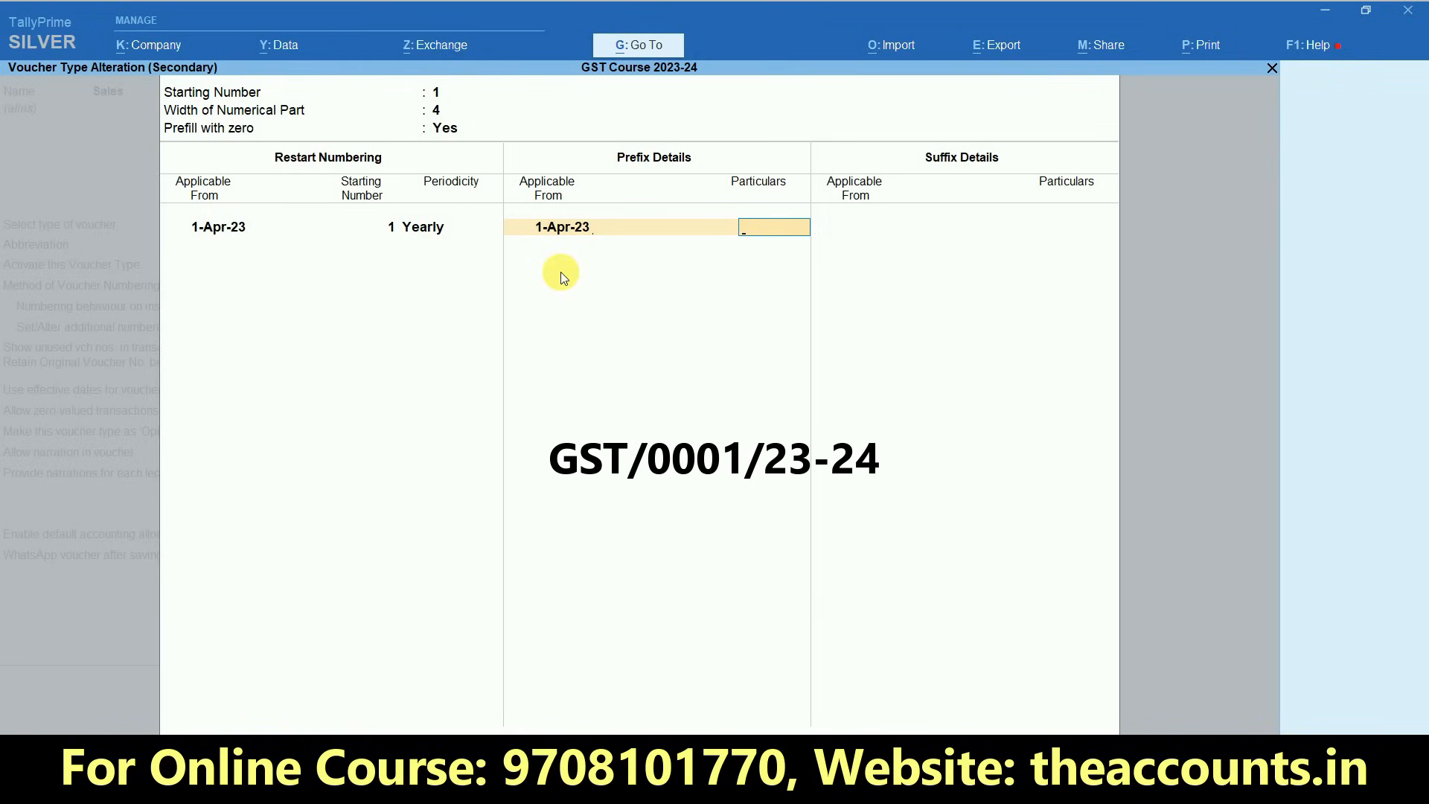
pyautogui.write('GST/')
pyautogui.press('Return')
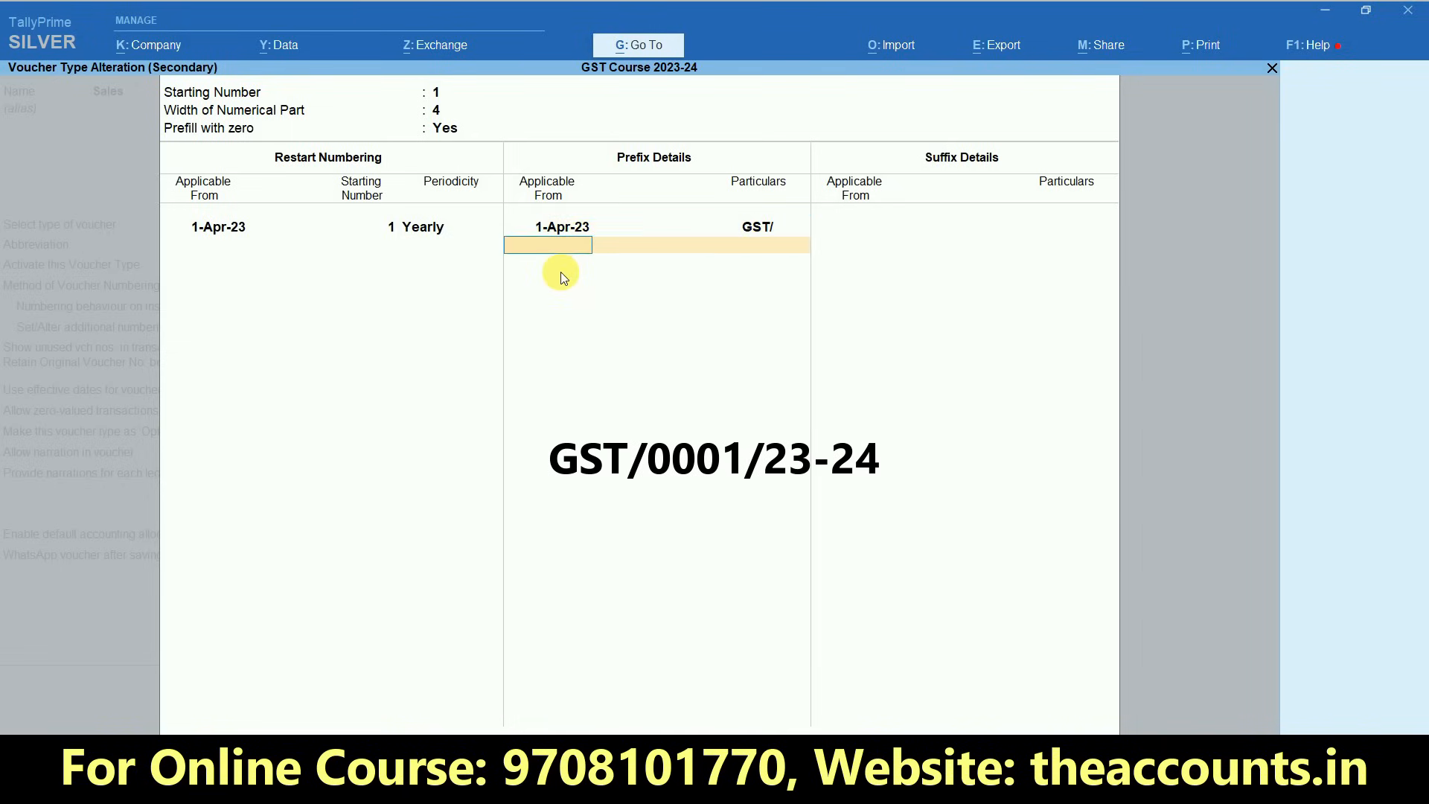
pyautogui.press('Return')
# - Add the voucher number suffix /23-24 applicable from 1-Apr-23 and finish the additional numbering details
pyautogui.write('1-4')
pyautogui.press('Return')
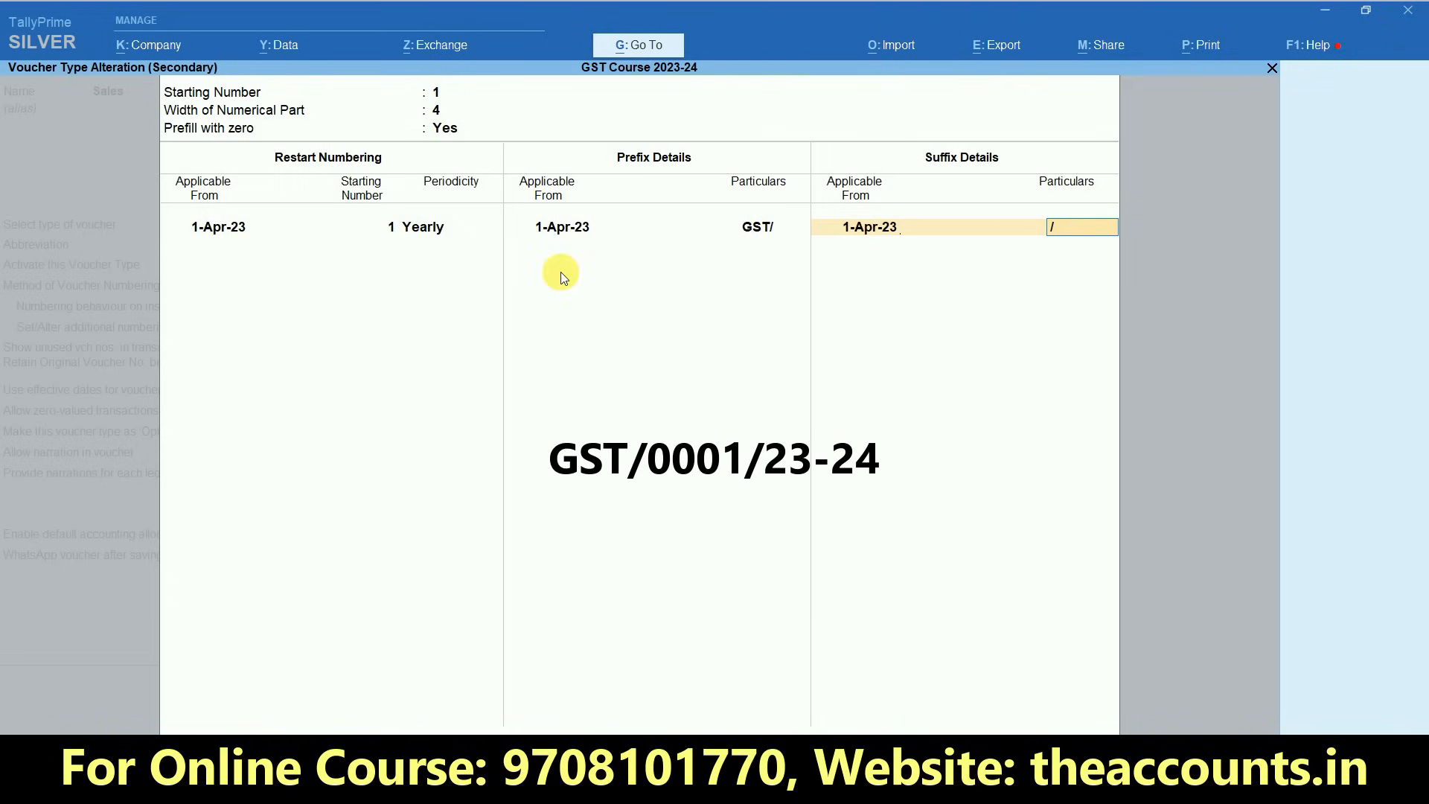
pyautogui.write('/23-24')
pyautogui.press('Return')
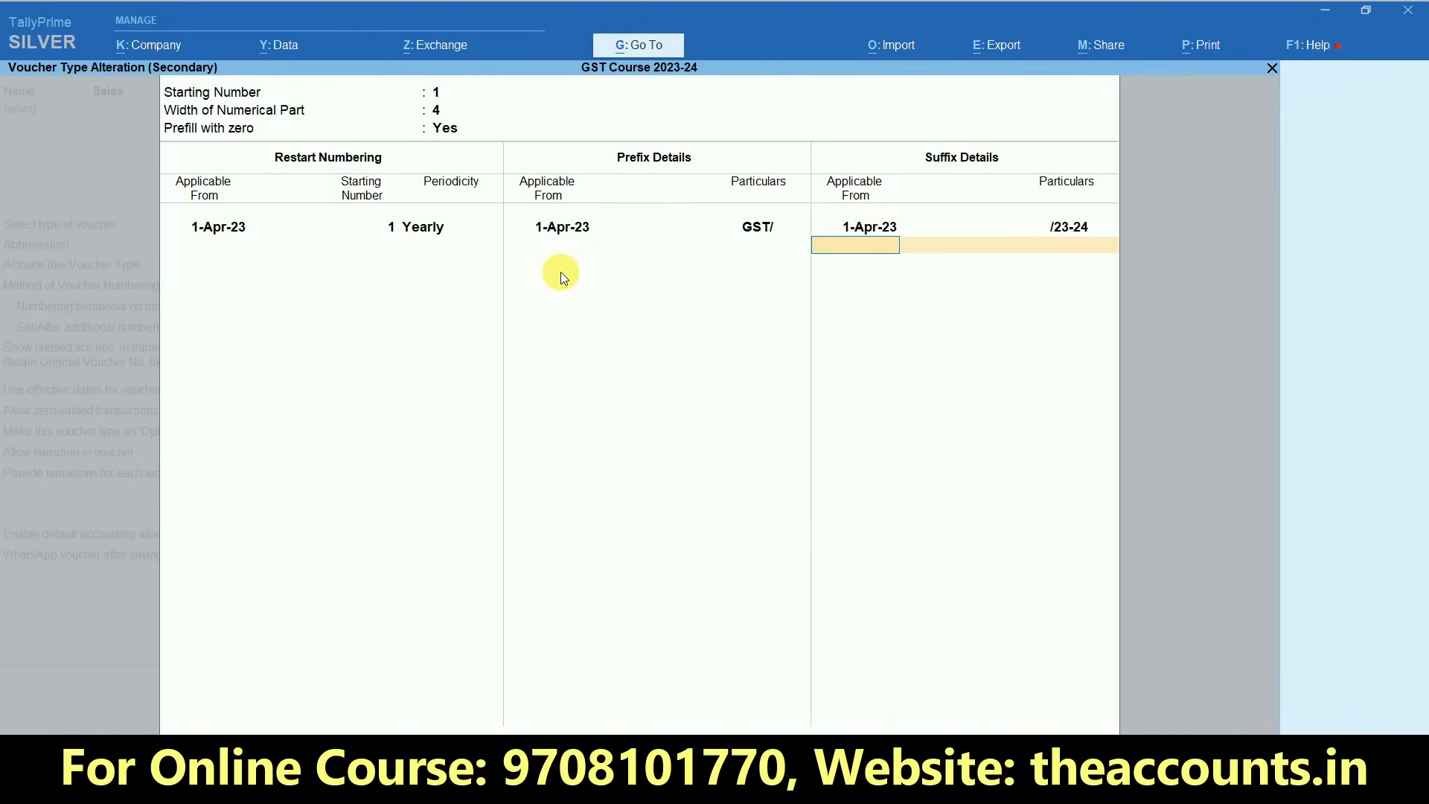
pyautogui.press('Return')
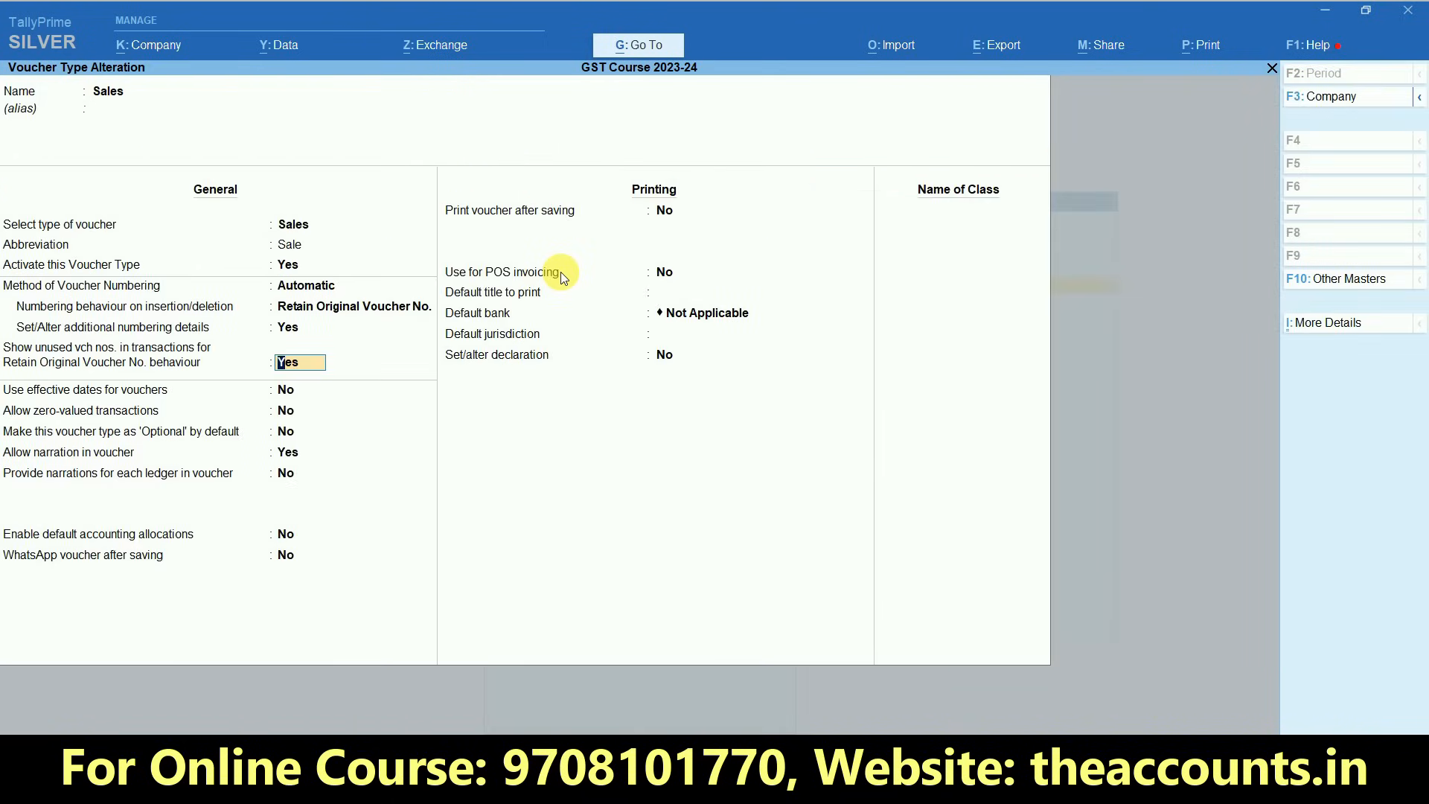
# - Allow zero-valued transactions for Sales vouchers, keeping default accounting allocations and WhatsApp voucher after saving set to No
pyautogui.press('Return')
pyautogui.press('Return')
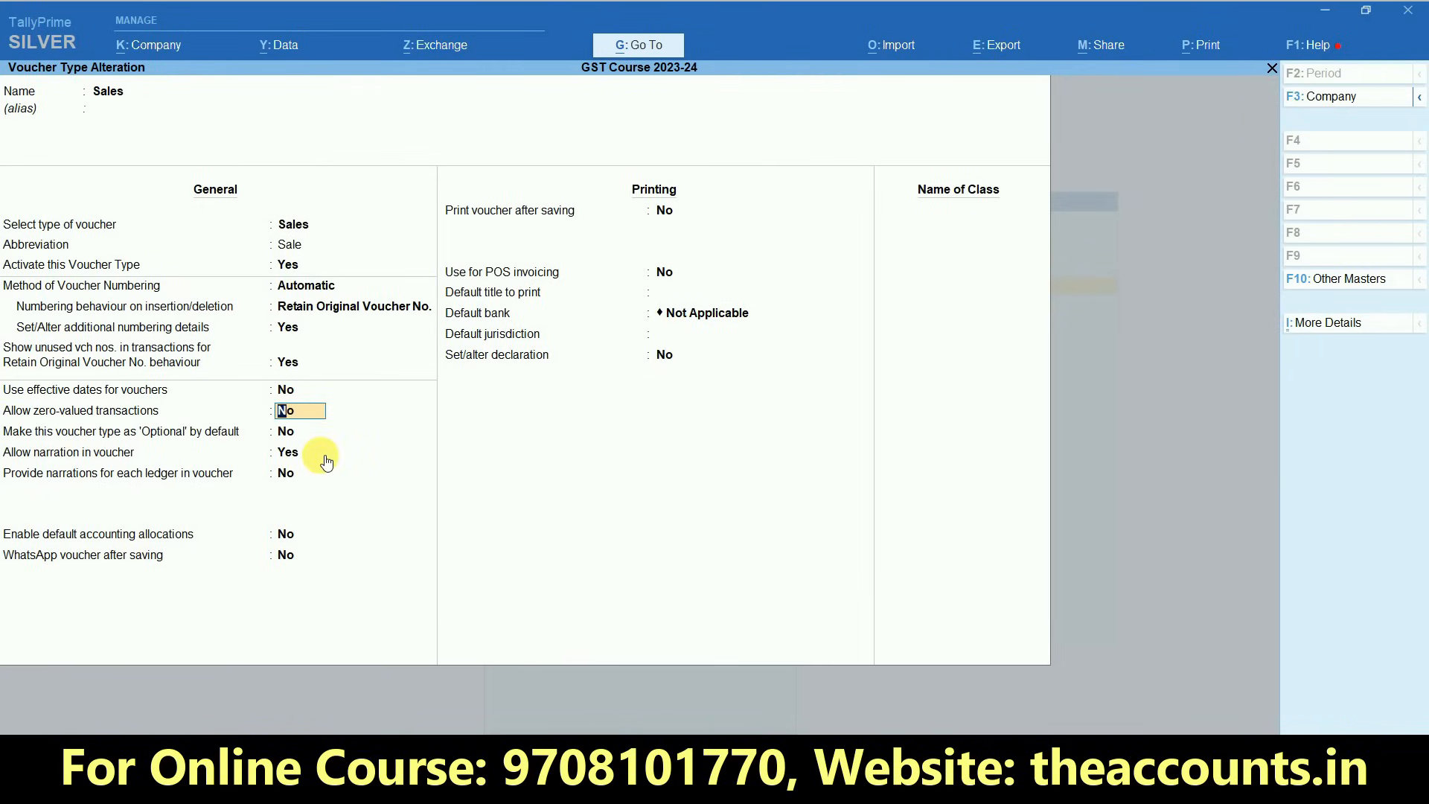
pyautogui.press('y')
pyautogui.press('Return')
pyautogui.press('Return')
pyautogui.press('Return')
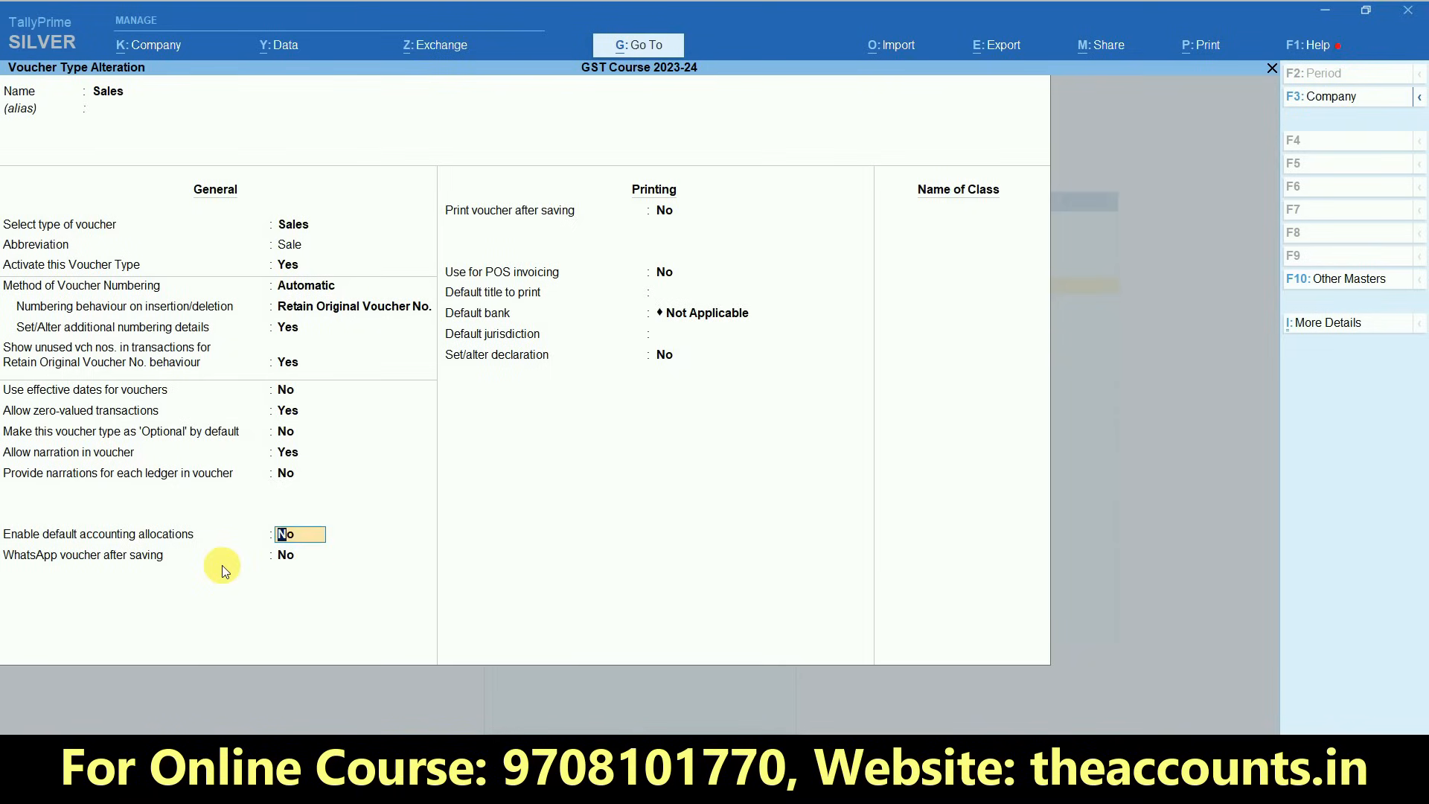
pyautogui.press('Return')
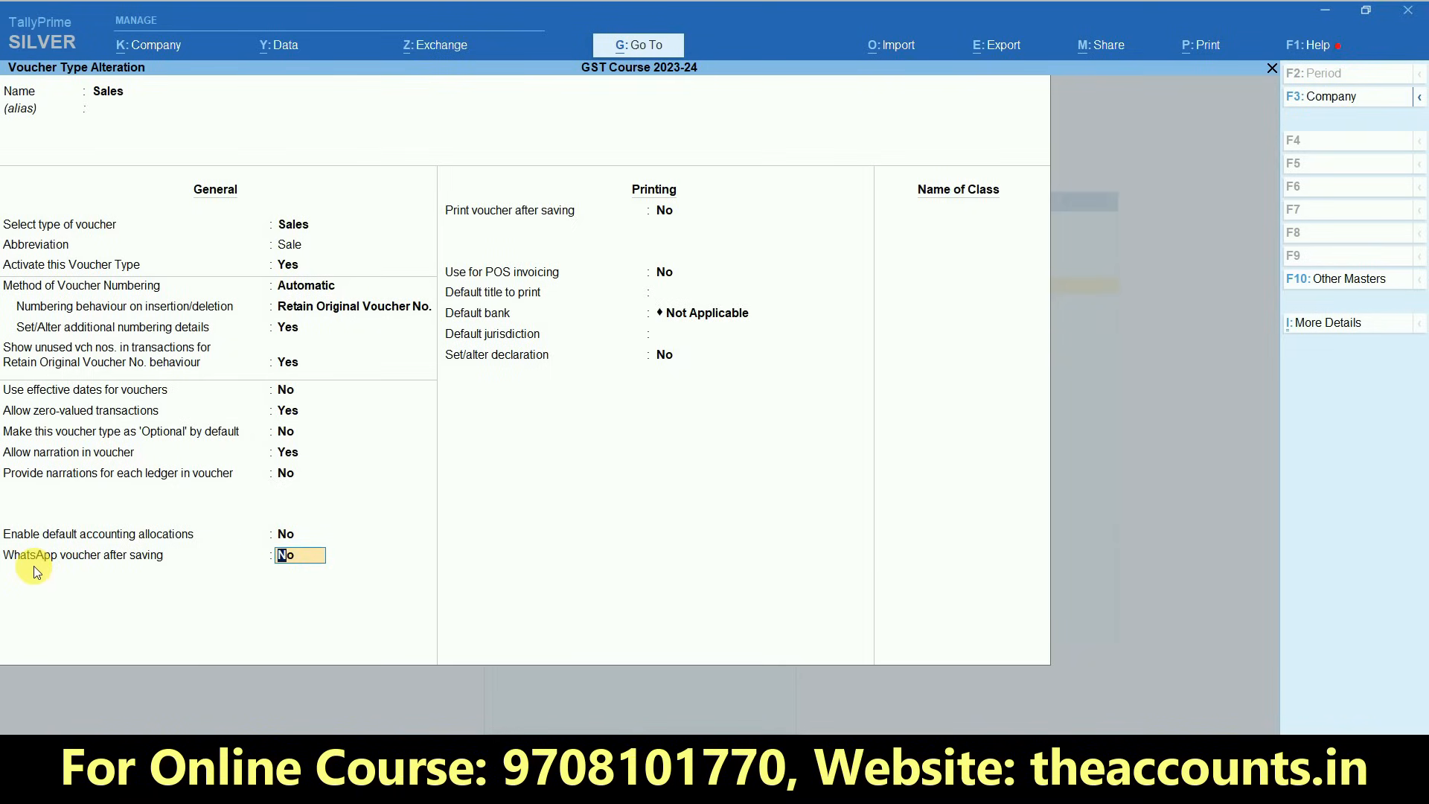
pyautogui.hotkey('ctrl', '1')
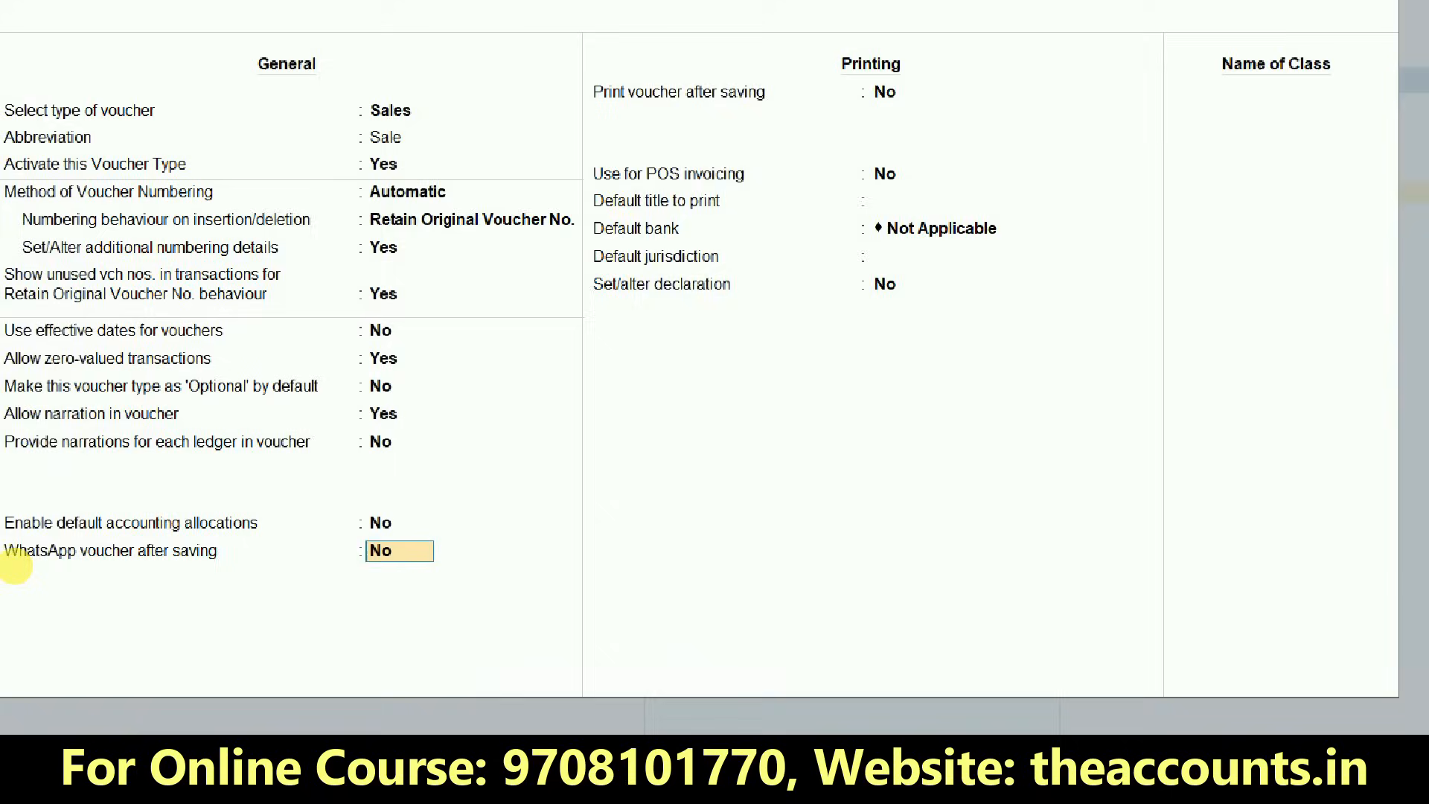
pyautogui.moveTo(2, 516)
pyautogui.mouseDown()
pyautogui.moveTo(244, 590)
pyautogui.moveTo(656, 607)
pyautogui.mouseUp()
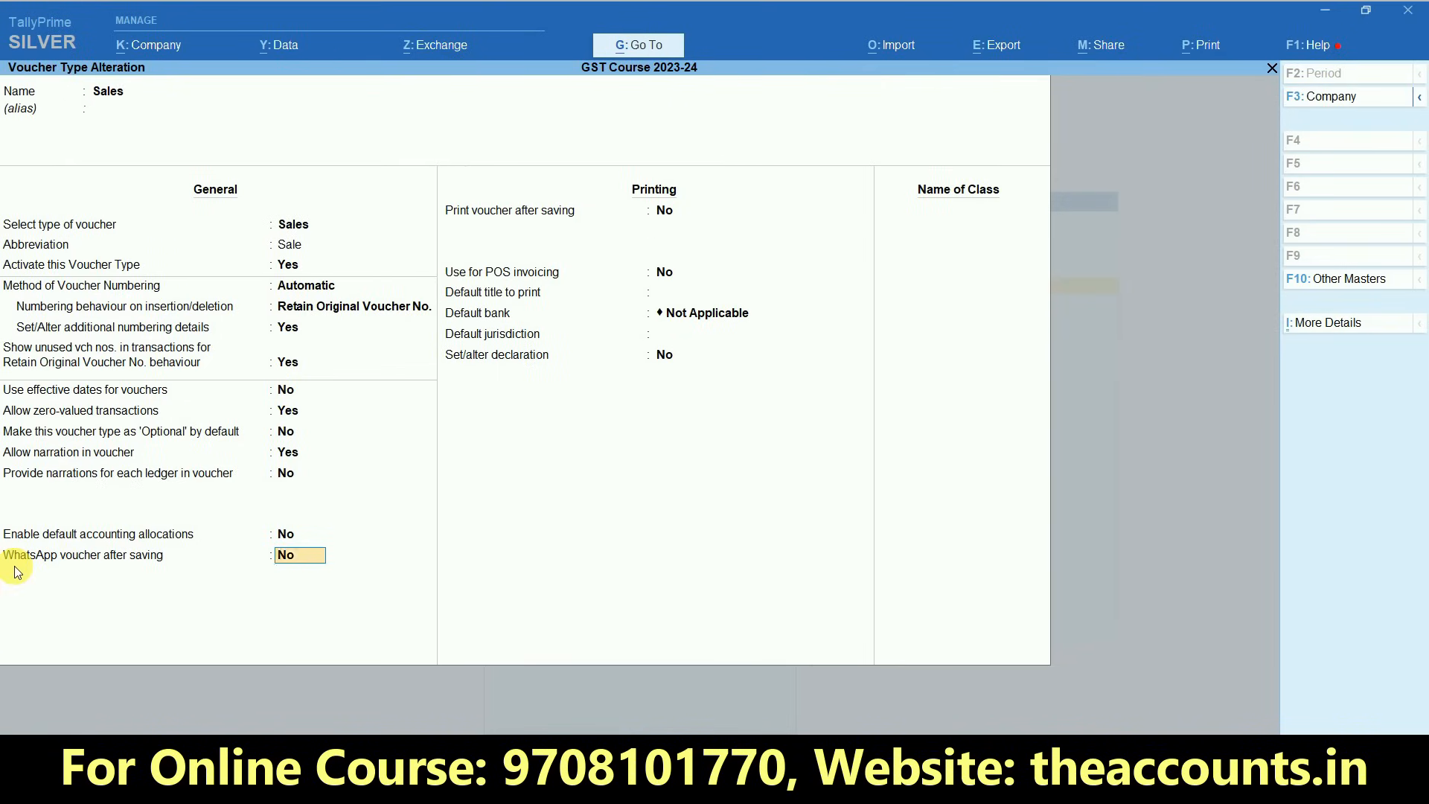
pyautogui.press('Return')
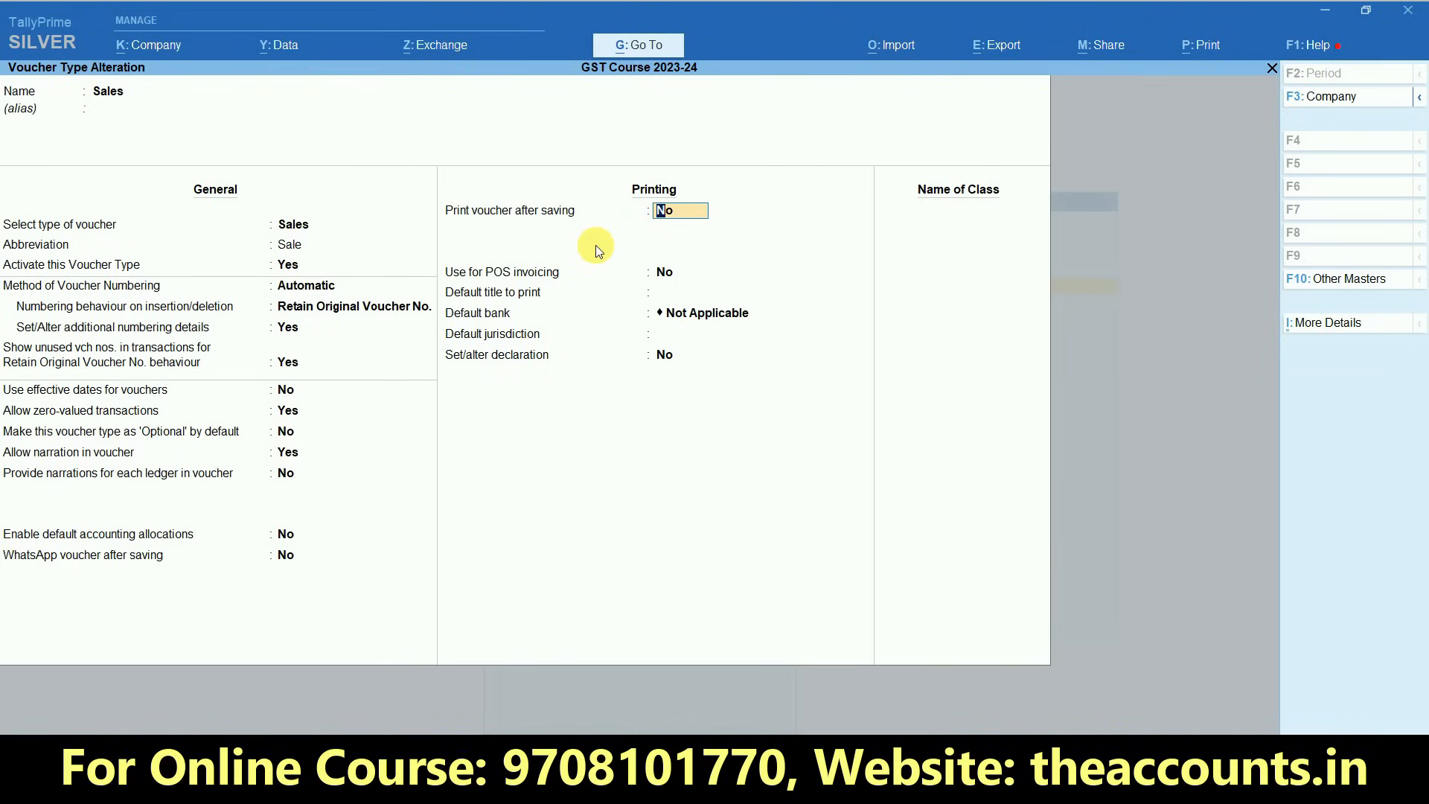
# - Enable printing the voucher after saving, keep the default bank Not Applicable and set the default jurisdiction to Bhagalpur
pyautogui.write('y')
pyautogui.press('Return')
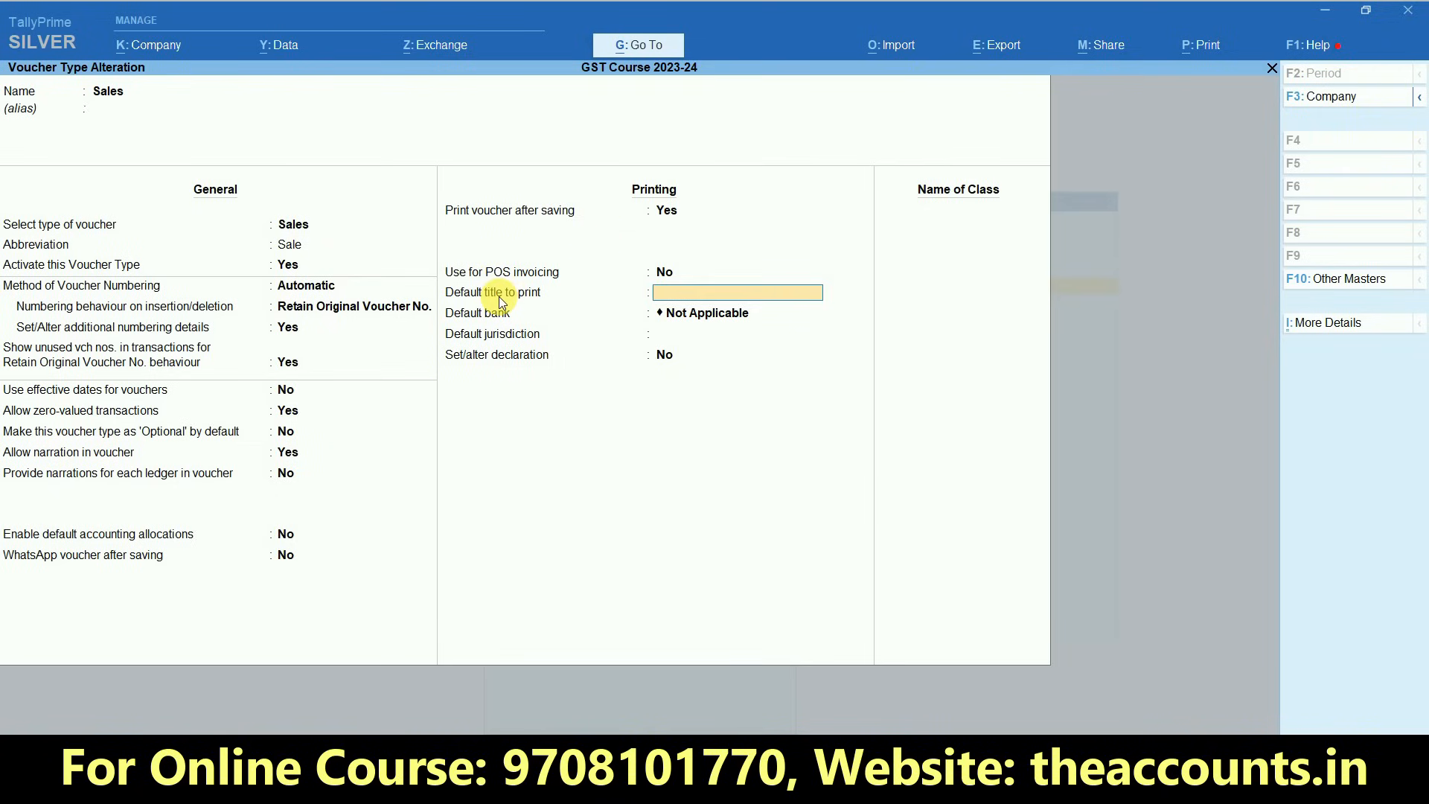
pyautogui.press('Return')
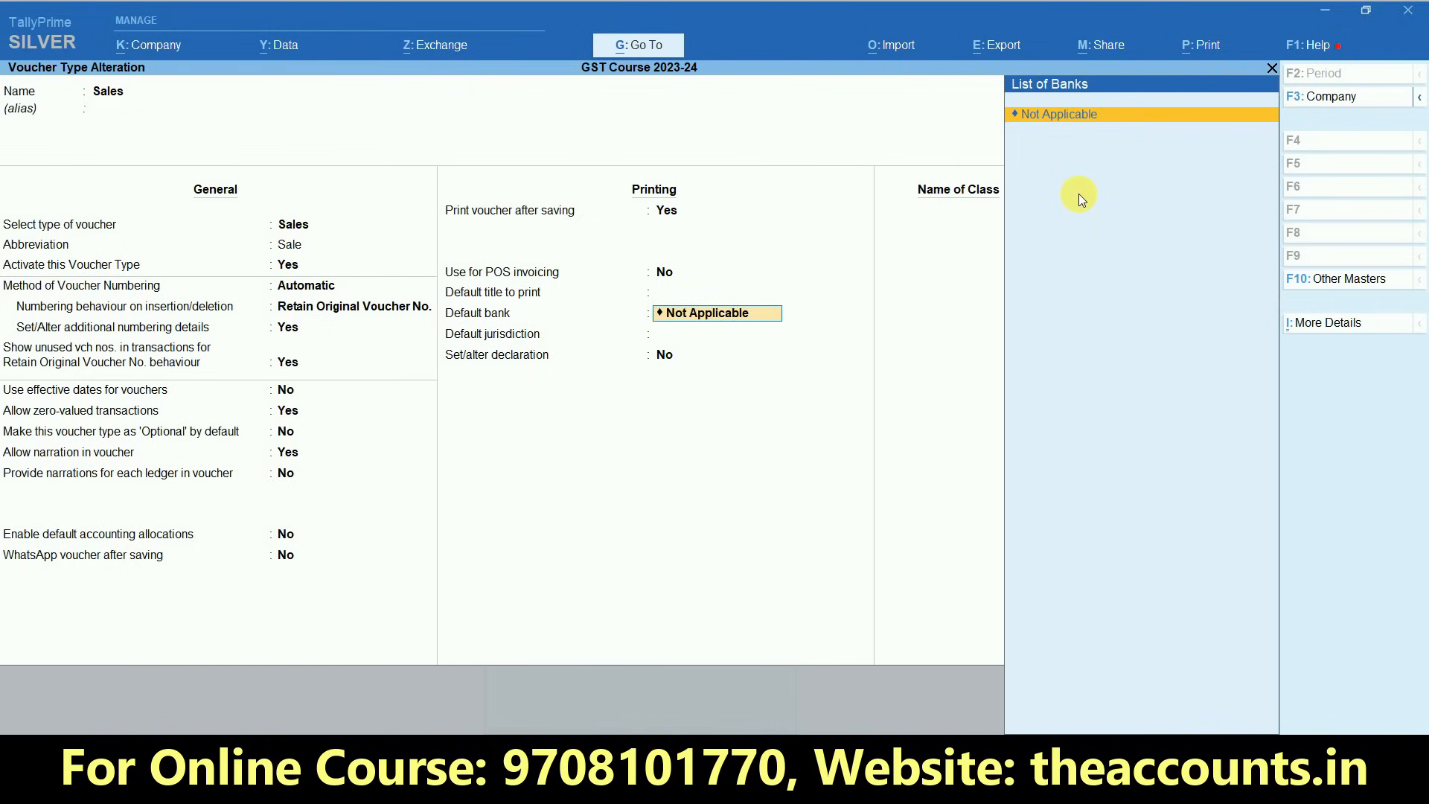
pyautogui.press('Return')
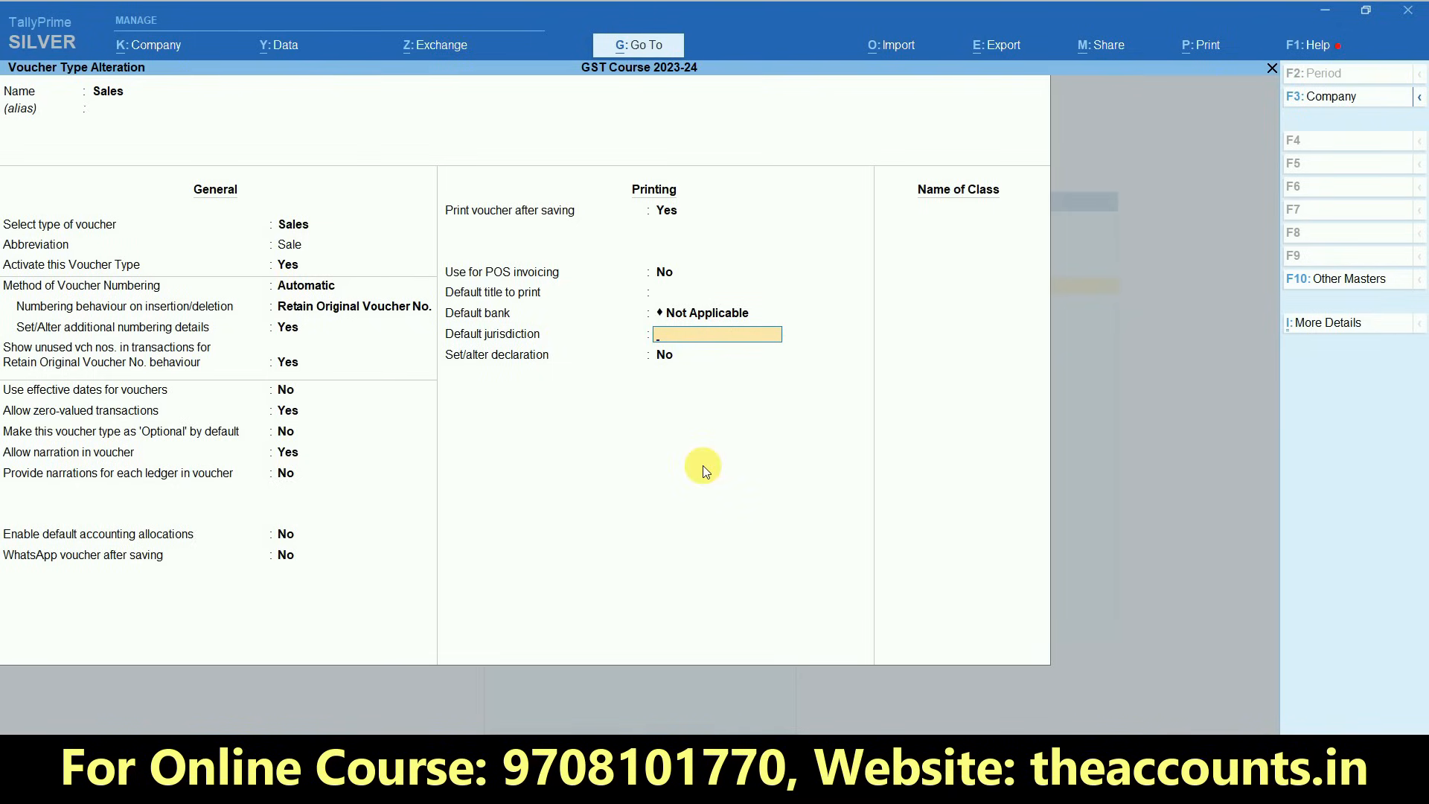
pyautogui.write('Bhagalpur')
pyautogui.press('Return')
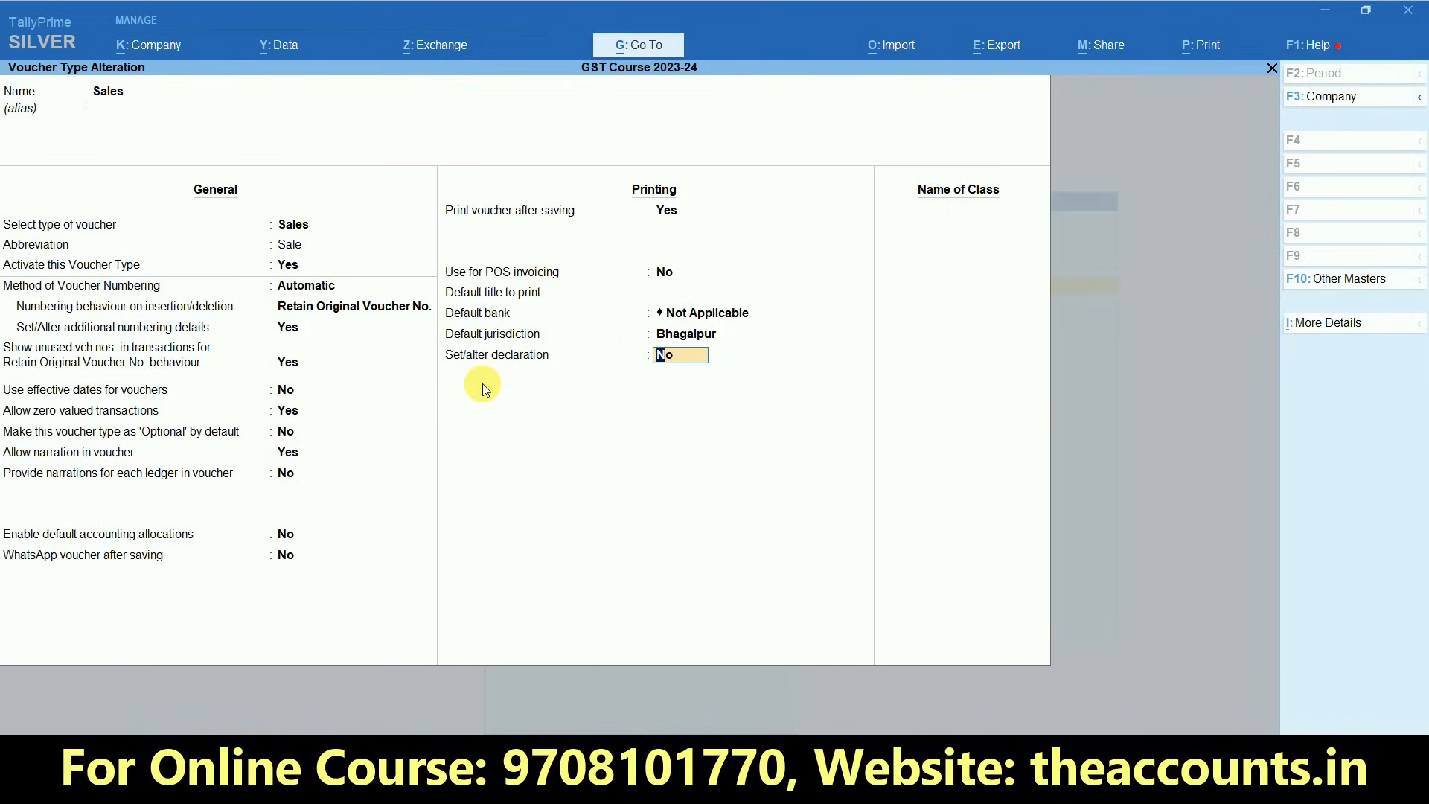
# - Enable the Sales voucher declaration and replace its text with "1. Goods once sold will not be taken back"
pyautogui.write('y')
pyautogui.press('Return')
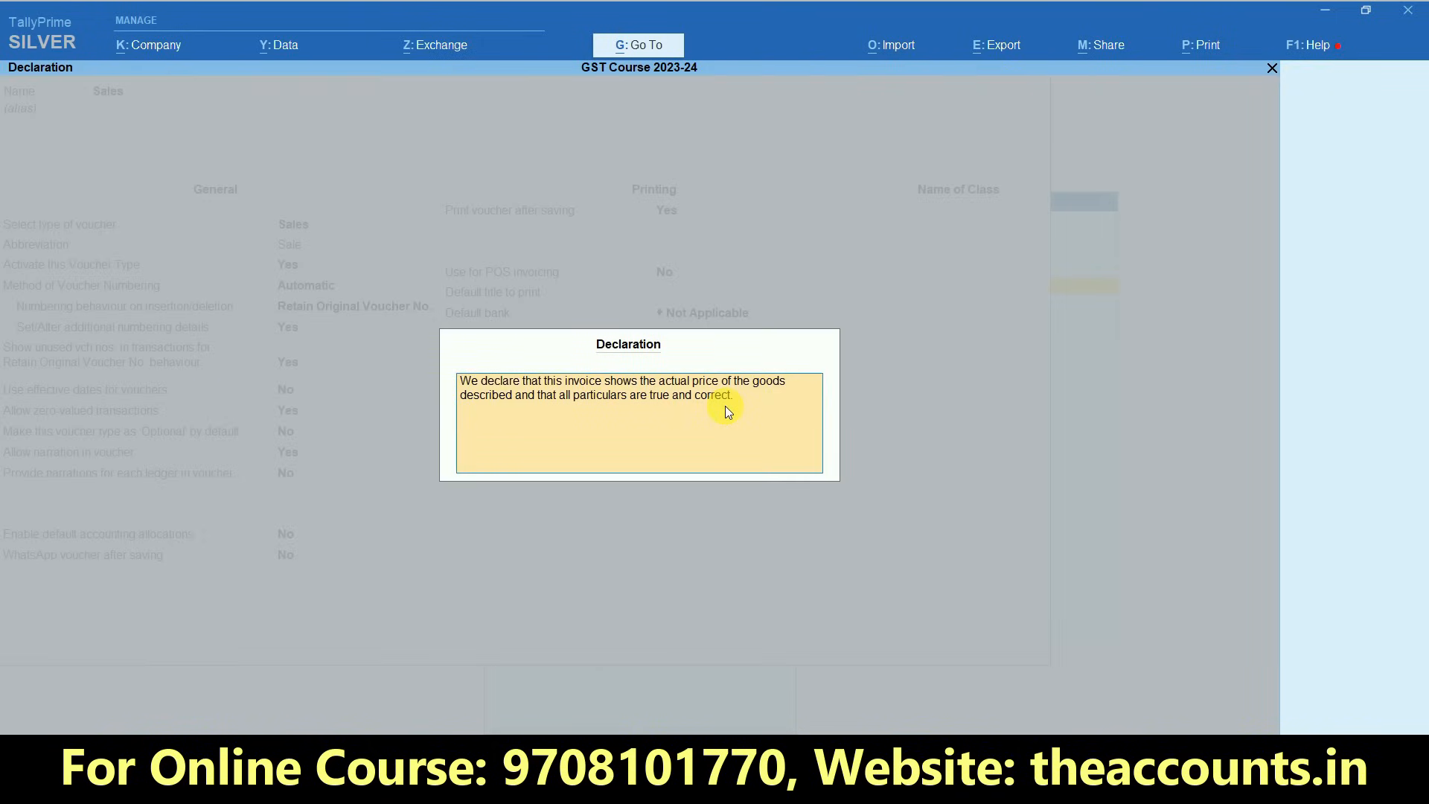
pyautogui.write('1.')
pyautogui.write(' ghoo')
pyautogui.press('BackSpace')
pyautogui.press('BackSpace')
pyautogui.press('BackSpace')
pyautogui.write('Goods')
pyautogui.write(' on')
pyautogui.write(',')
pyautogui.press('BackSpace')
pyautogui.write('ce sold wil')
pyautogui.write('l n')
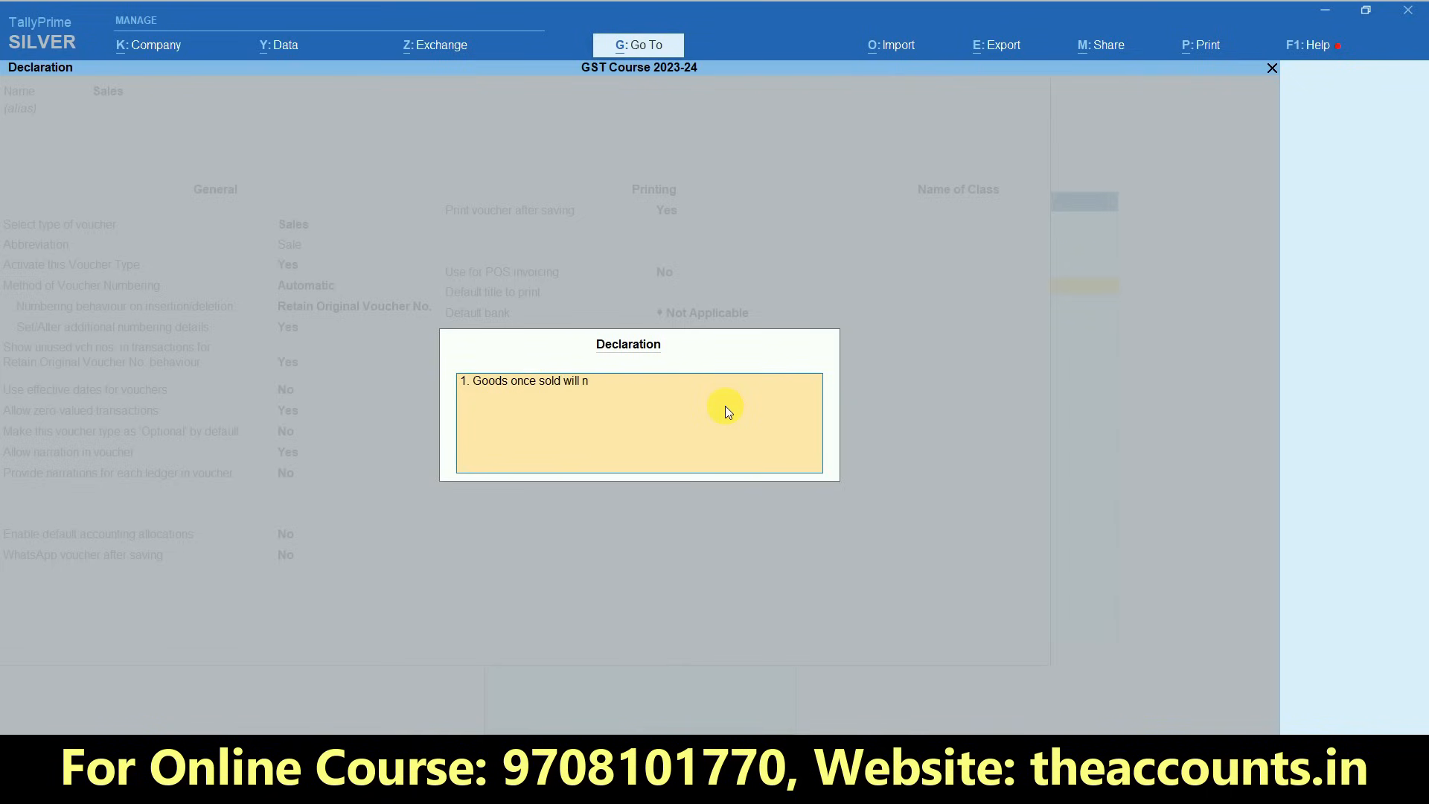
pyautogui.write('ot be taken back.')
# - Add a second declaration line reading "2. asjdkjaskdjk" and accept the declaration
pyautogui.press('Return')
pyautogui.write('2')
pyautogui.write('. asjdkjaskdjk')
pyautogui.hotkey('ctrl', 'a')
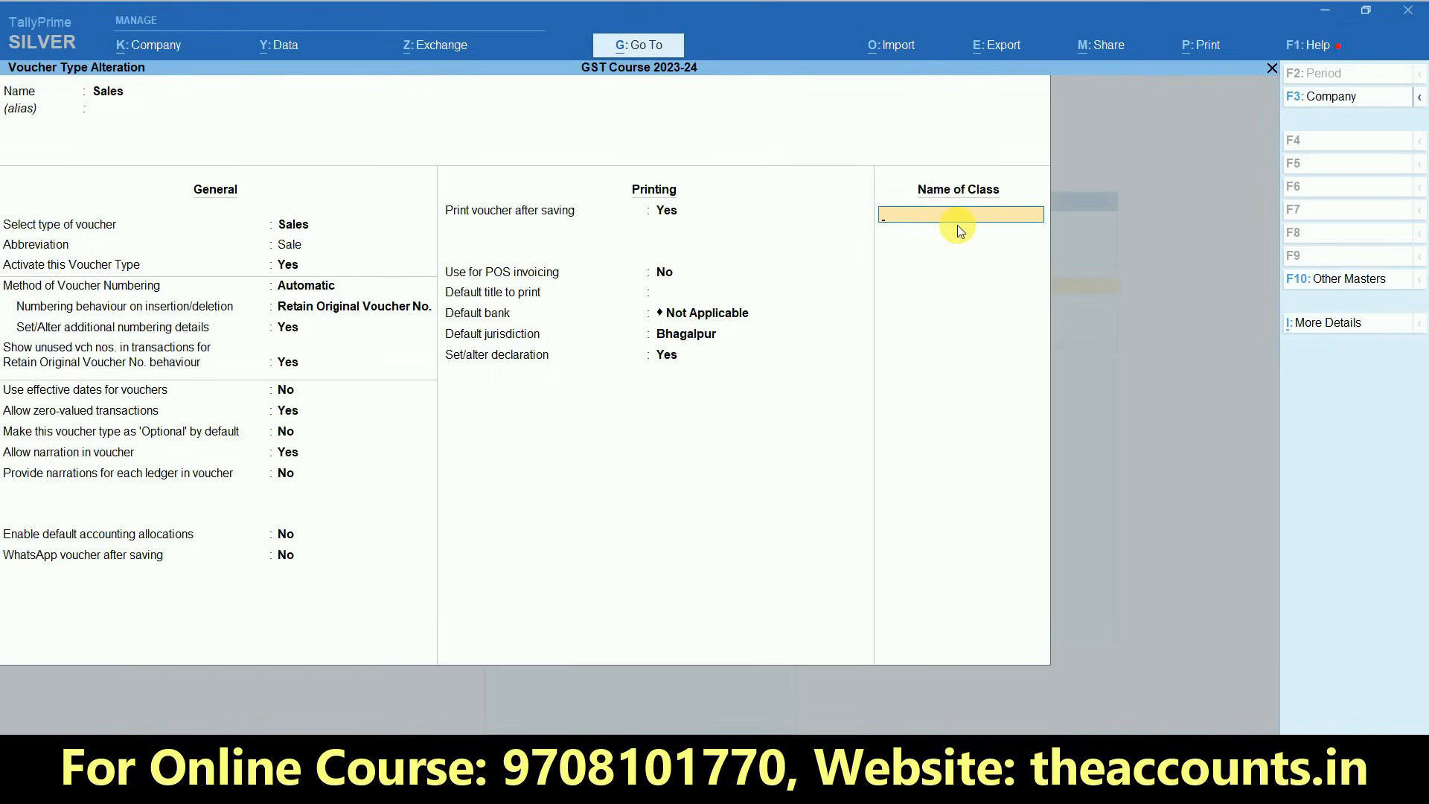
# - Create a Sales voucher class named GST and exclude the groups Bank OD A/c and Branch / Divisions
pyautogui.write('GST')
pyautogui.press('Return')
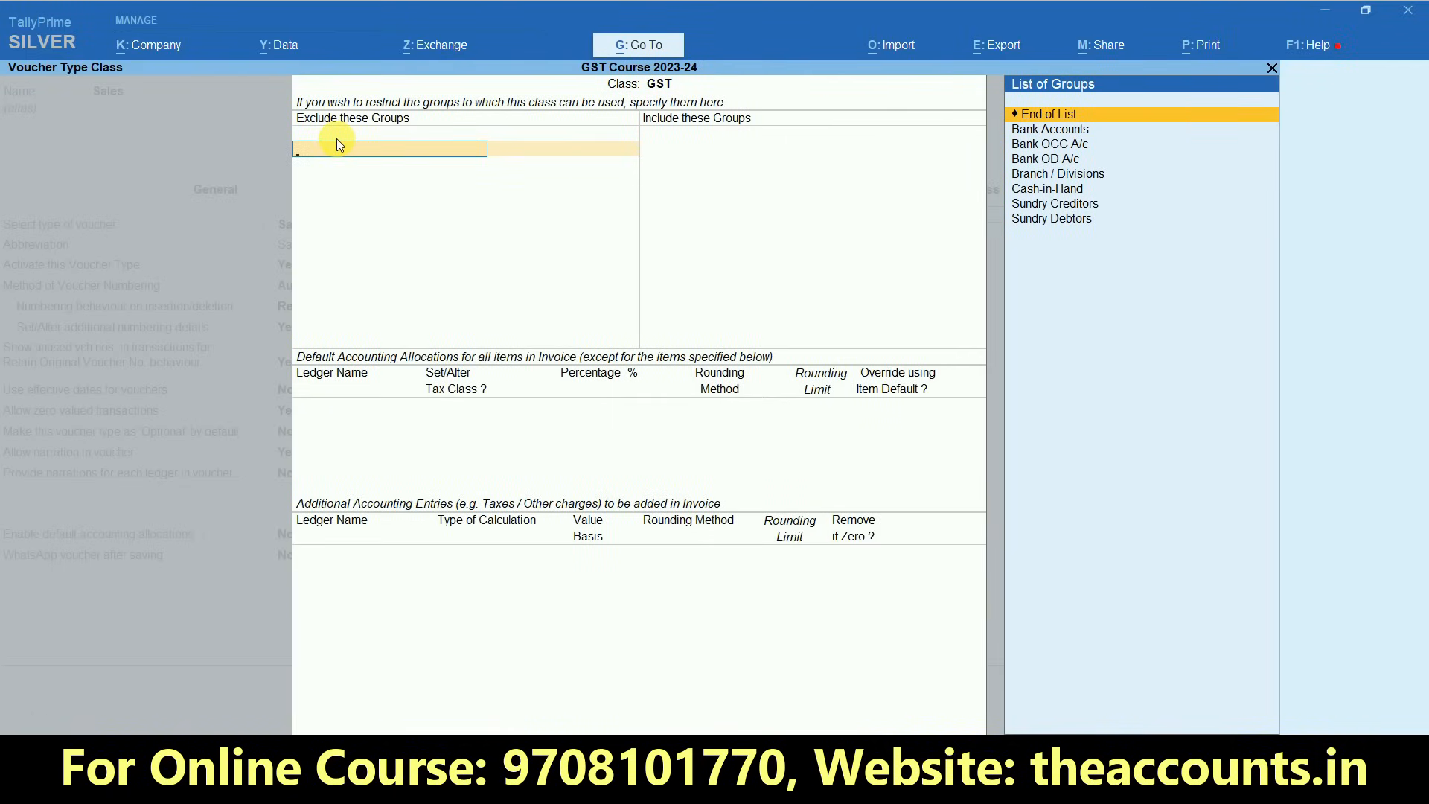
pyautogui.press('Down')
pyautogui.press('Down')
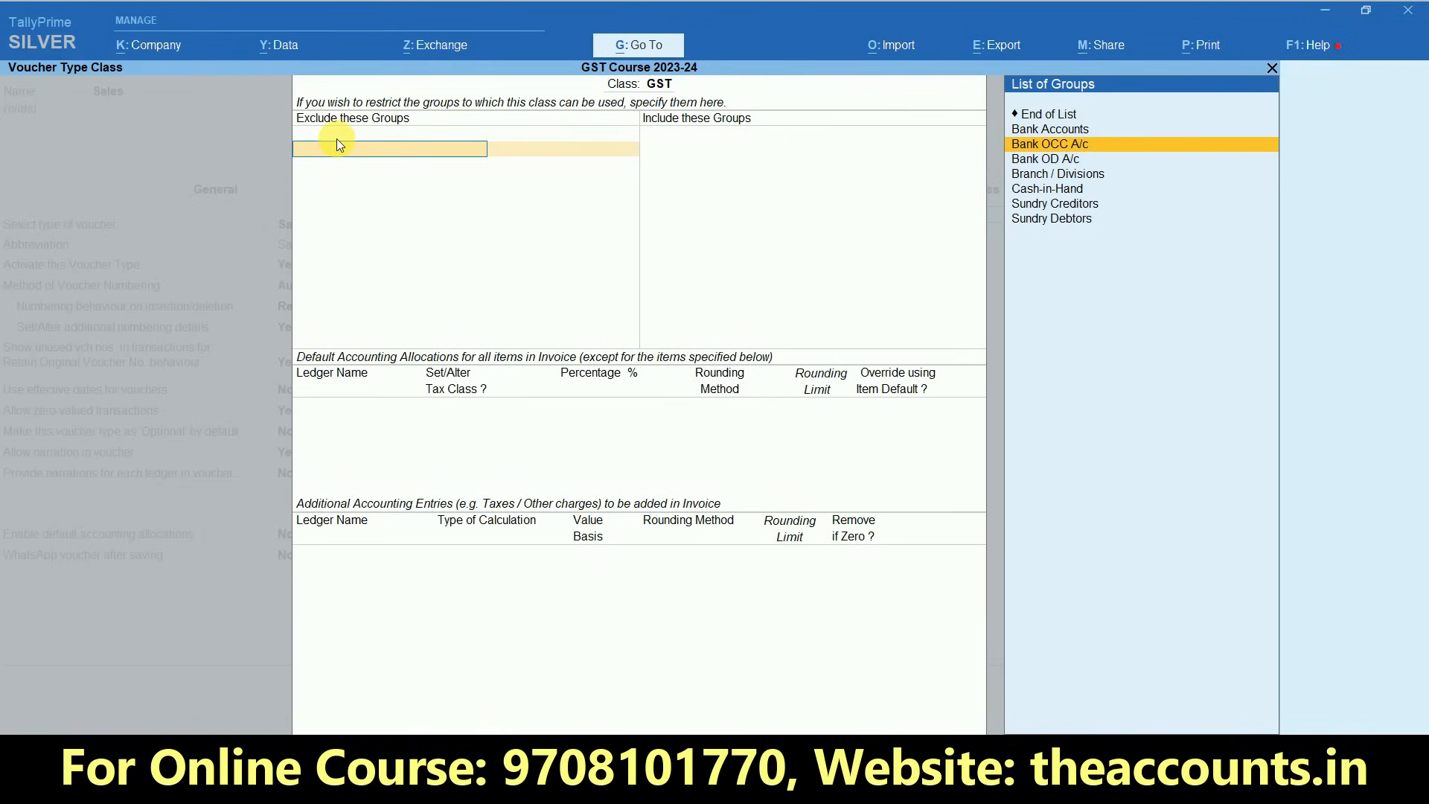
pyautogui.press('Return')
pyautogui.press('Down')
pyautogui.press('Down')
pyautogui.press('Down')
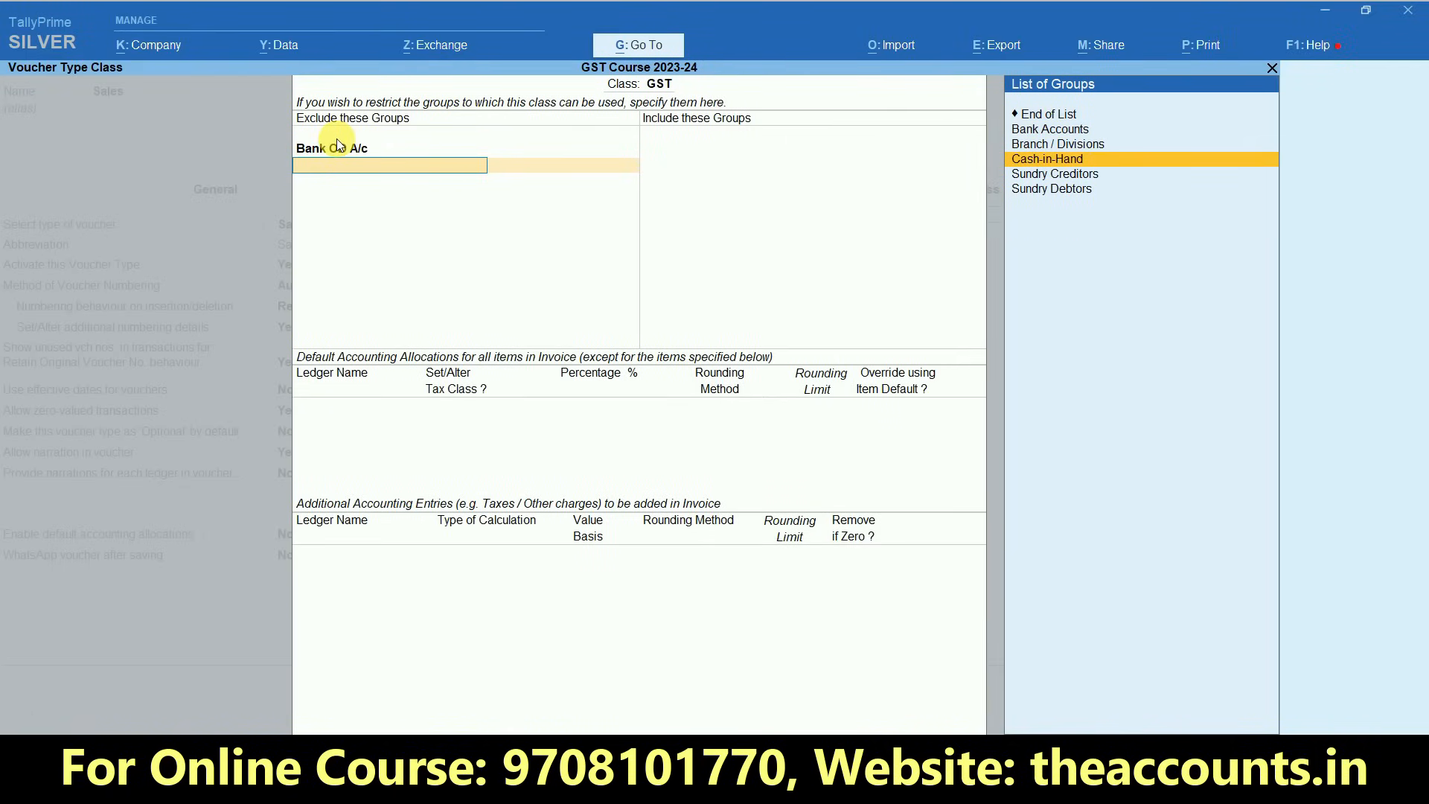
pyautogui.press('Up')
pyautogui.press('Return')
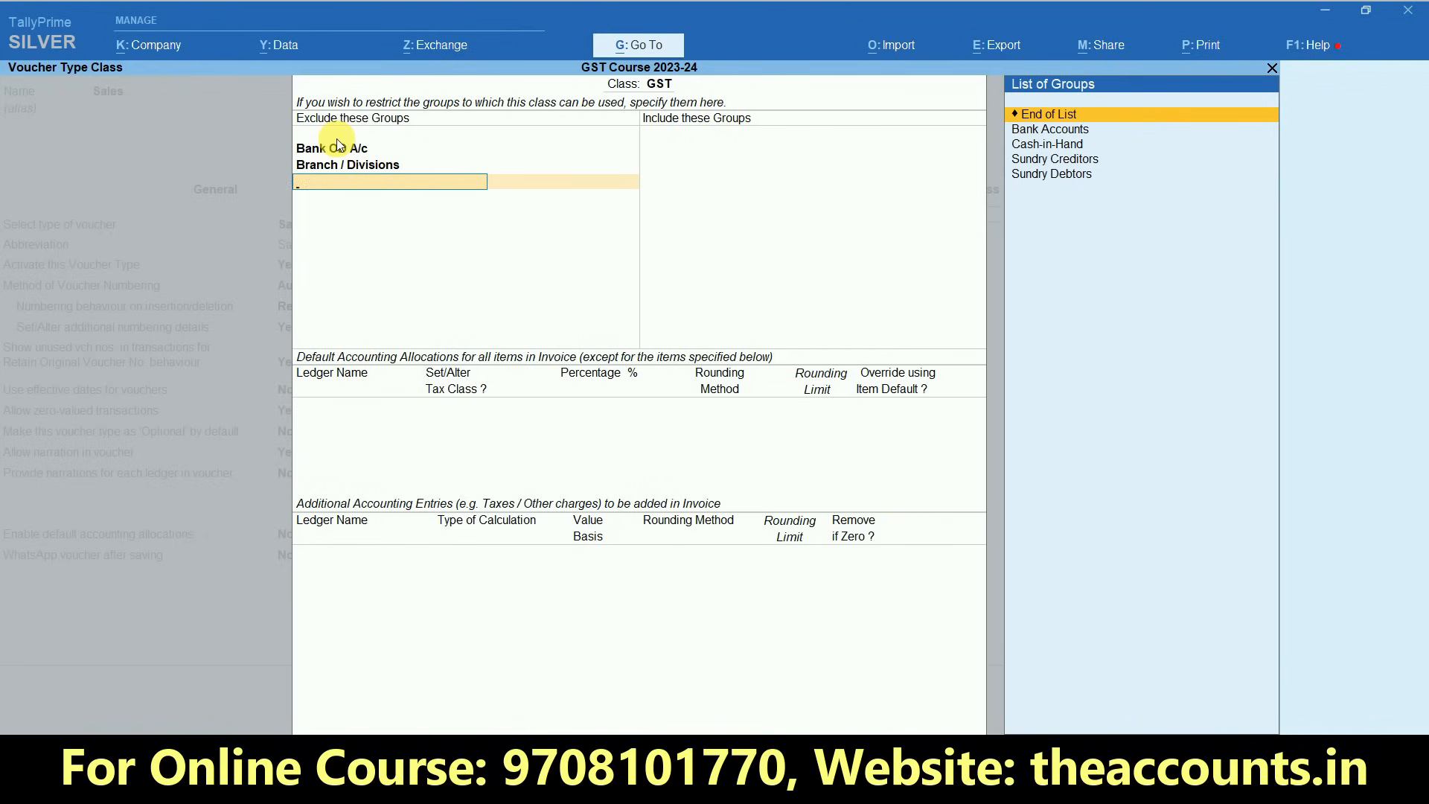
pyautogui.press('Return')
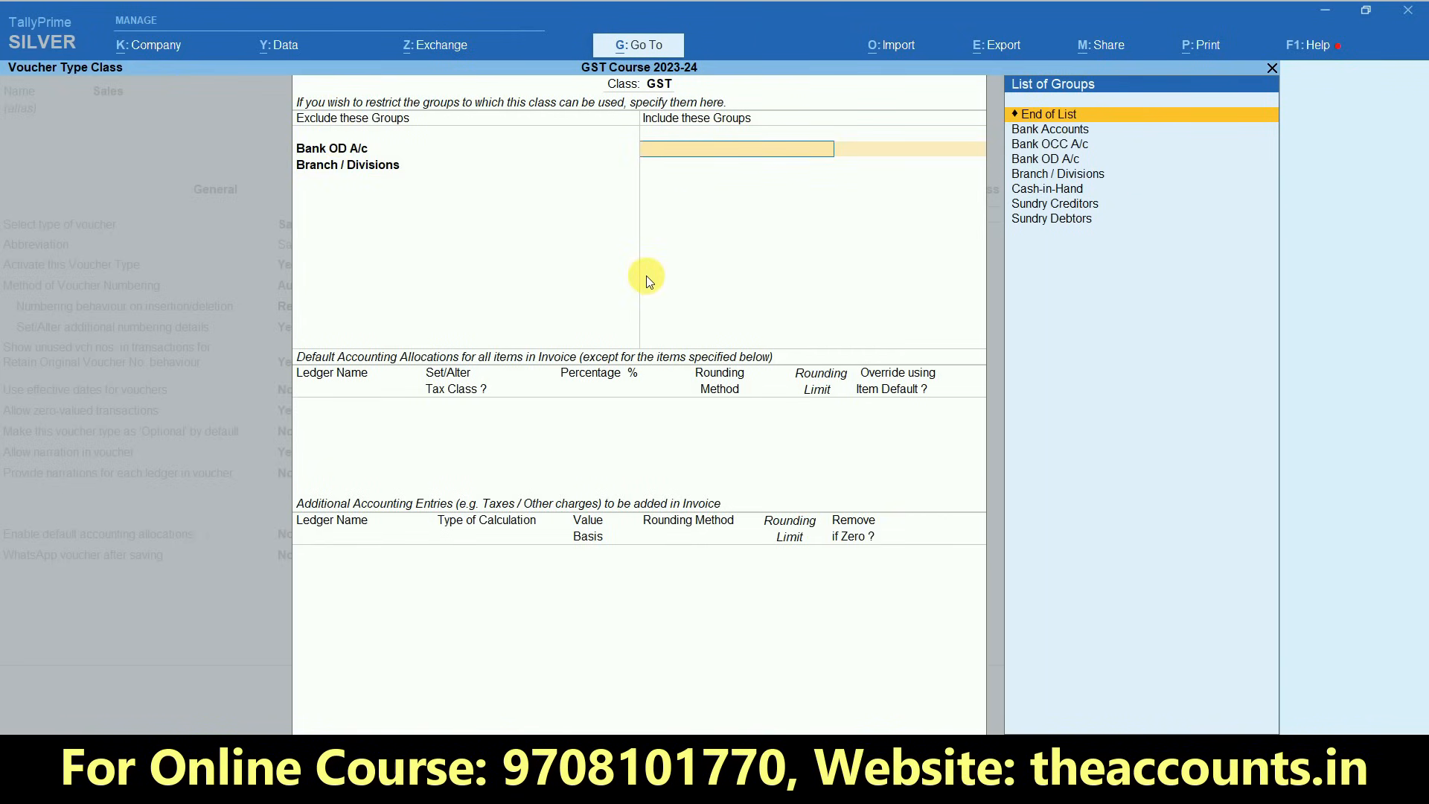
# - Include the groups Sundry Debtors, Sundry Creditors and Cash-in-Hand in the GST class
pyautogui.press('Down')
pyautogui.press('End')
pyautogui.press('Return')
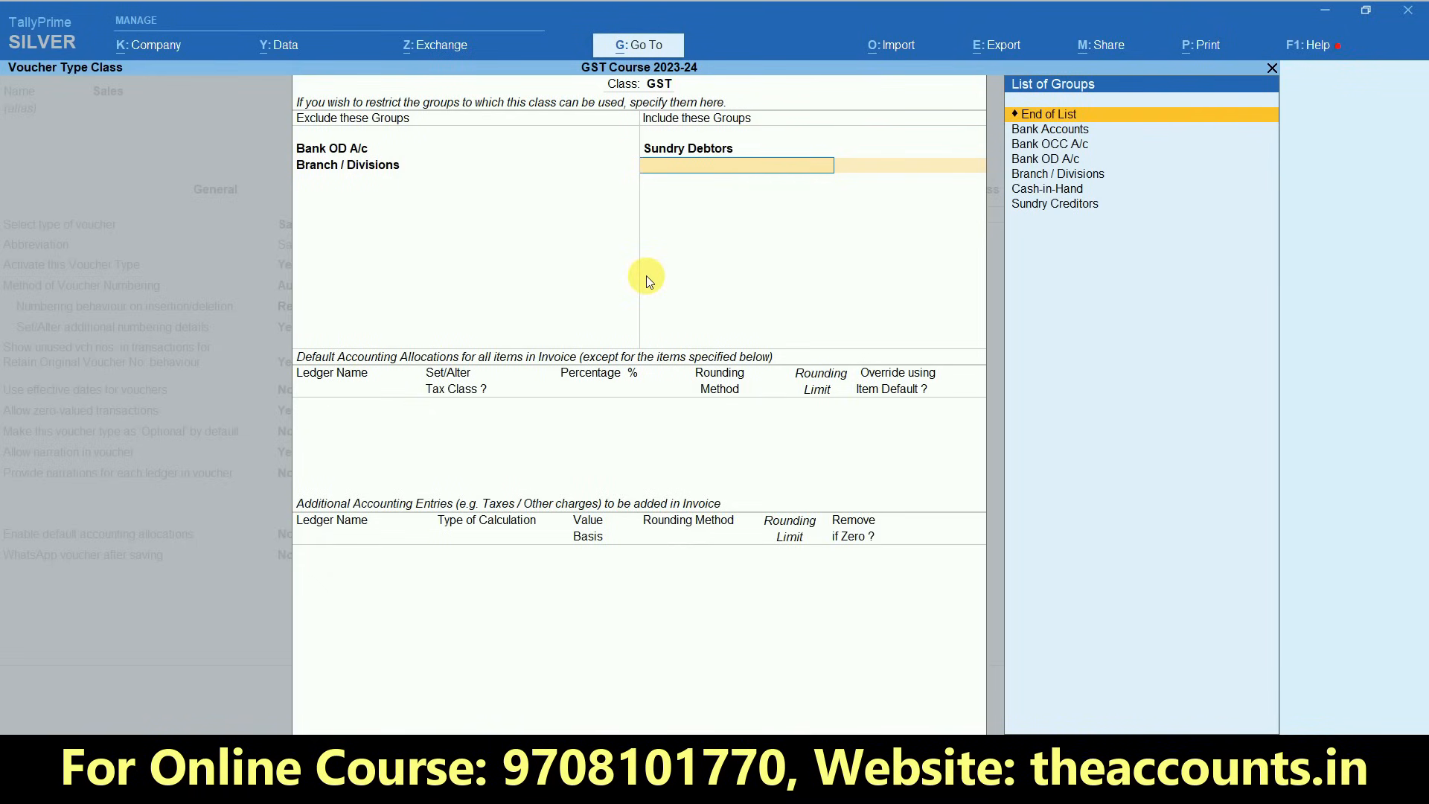
pyautogui.press('Down')
pyautogui.press('End')
pyautogui.press('Return')
pyautogui.press('Down')
pyautogui.press('Down')
pyautogui.press('Down')
pyautogui.press('Down')
pyautogui.press('Down')
pyautogui.press('Return')
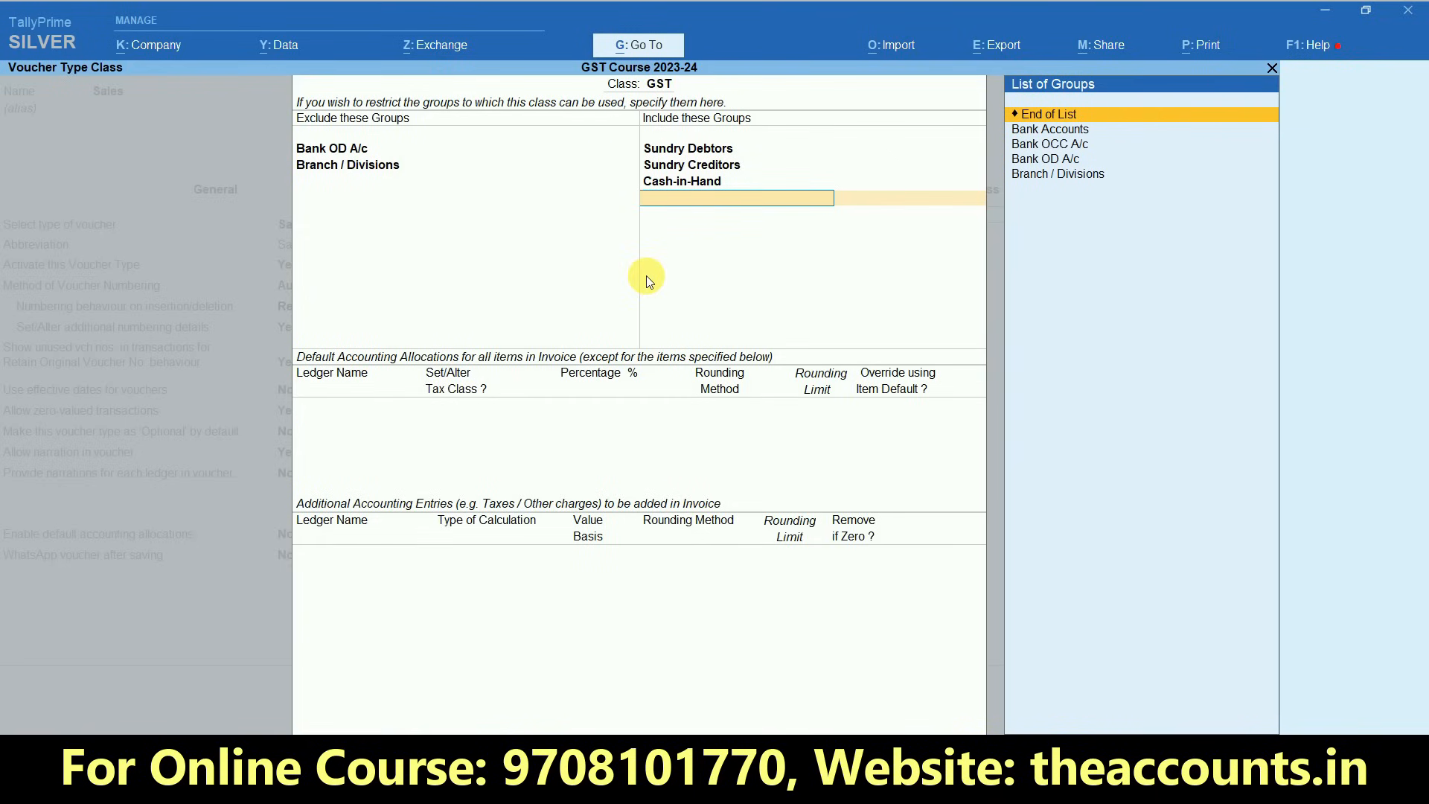
pyautogui.press('Down')
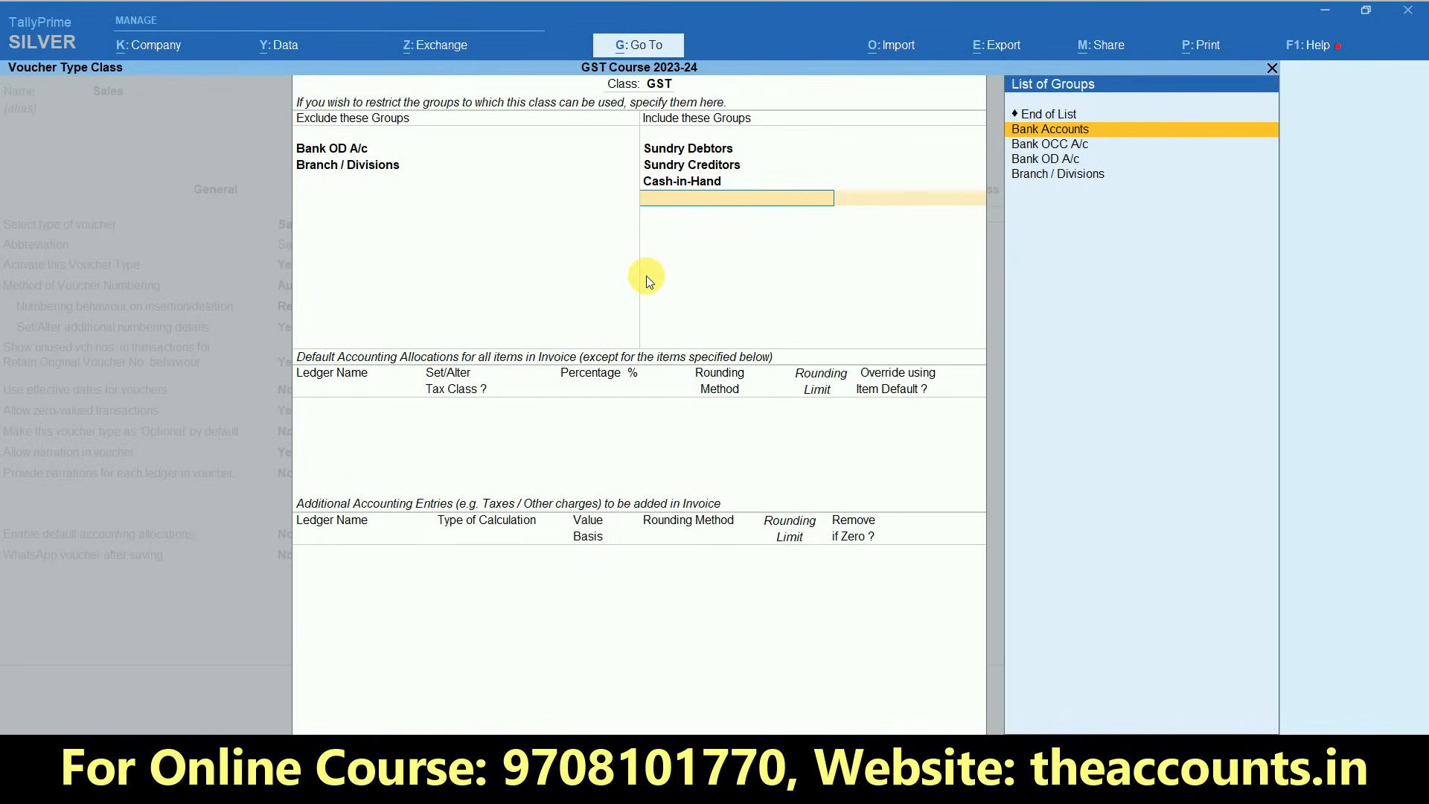
pyautogui.press('Up')
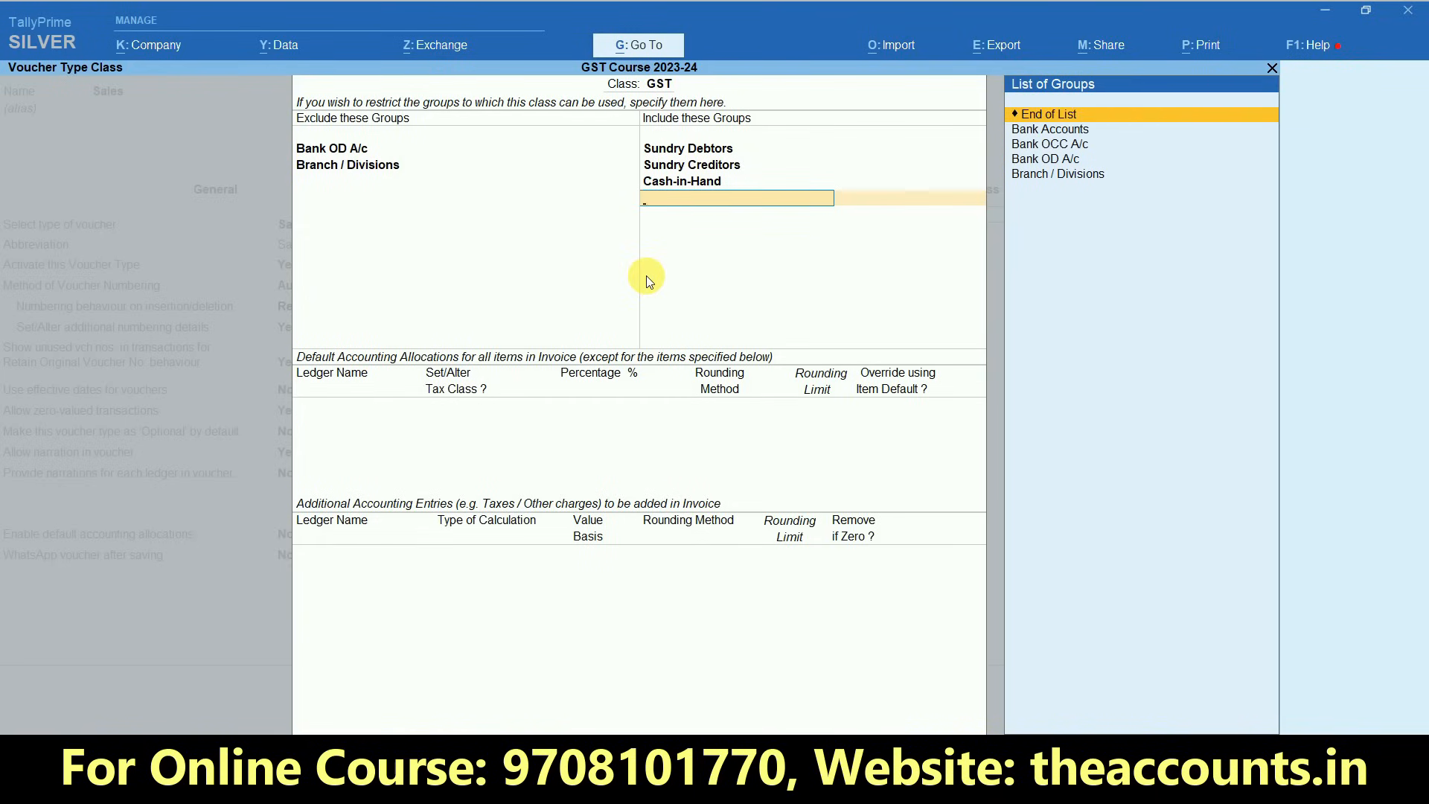
pyautogui.press('Return')
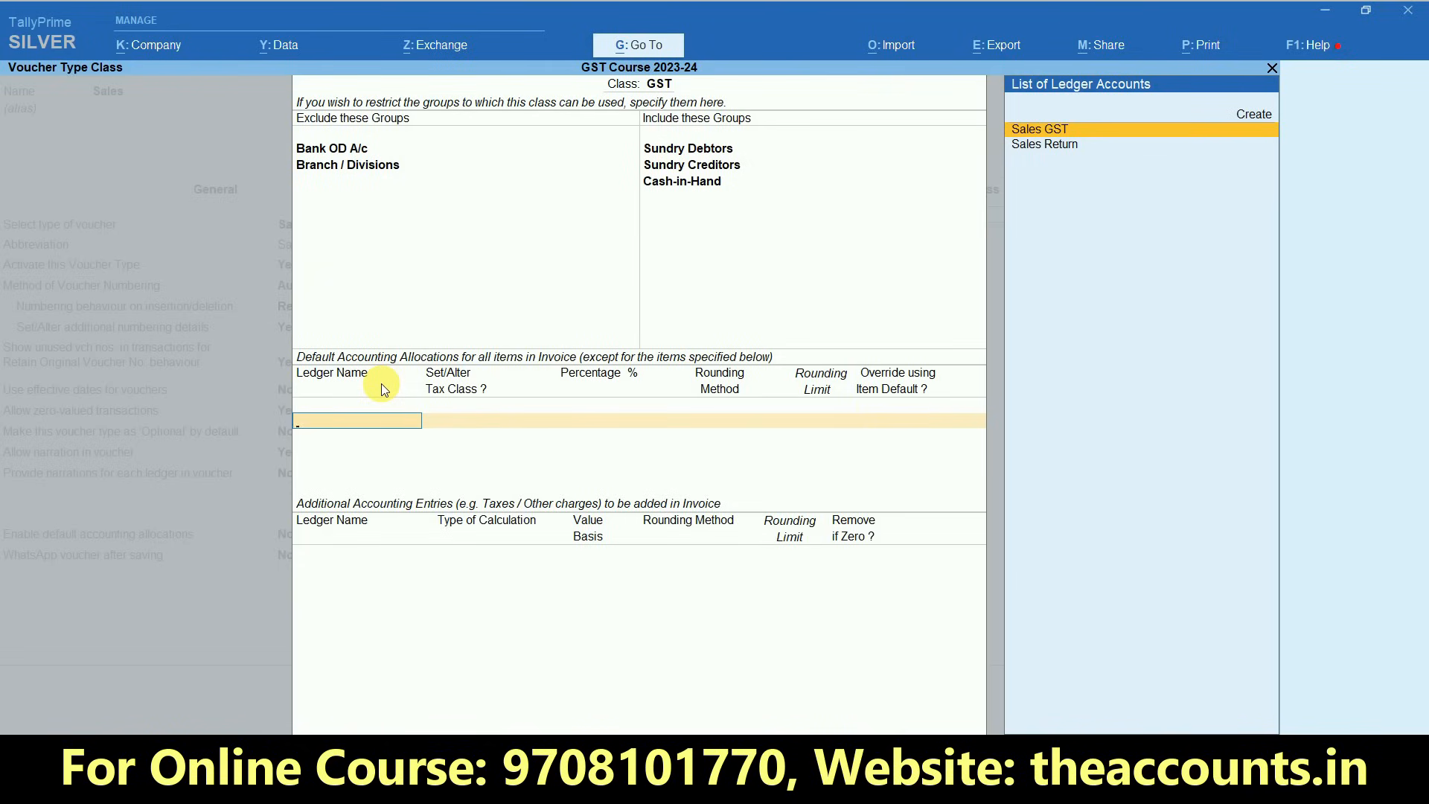
# - Set Sales GST as the default accounting allocation at 100%, keeping tax class alteration and item default override at No
pyautogui.click(1031, 131)
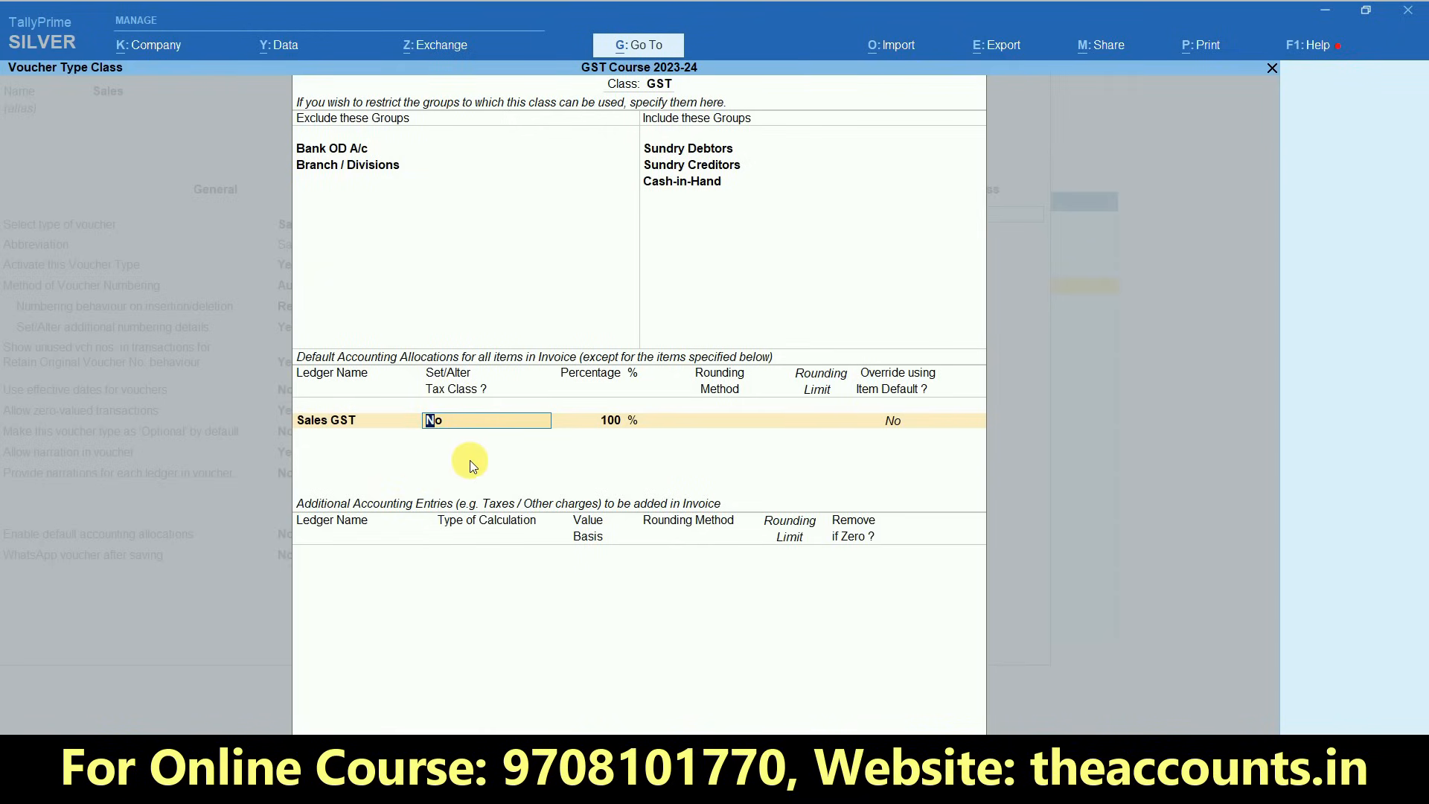
pyautogui.press('Return')
pyautogui.press('Return')
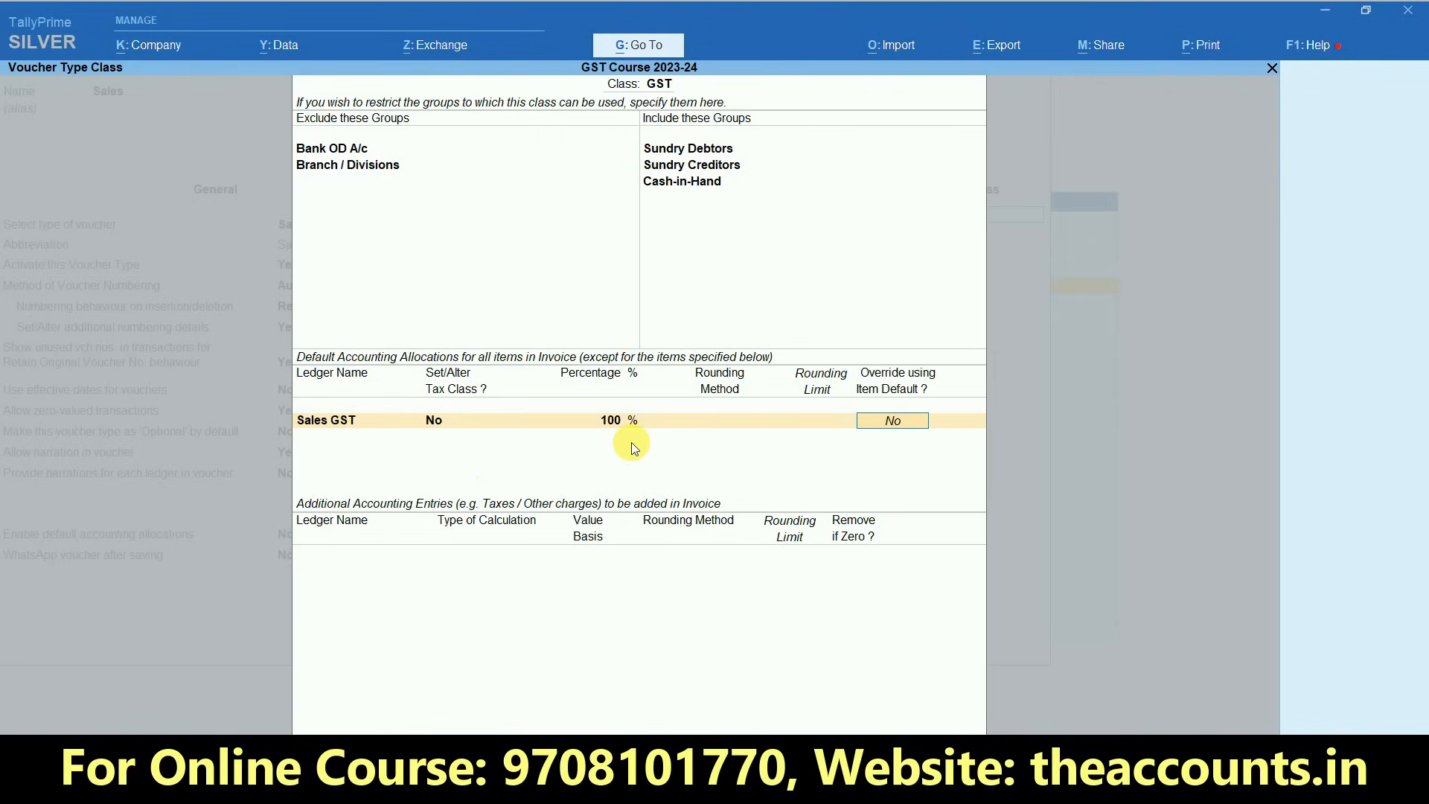
pyautogui.press('Return')
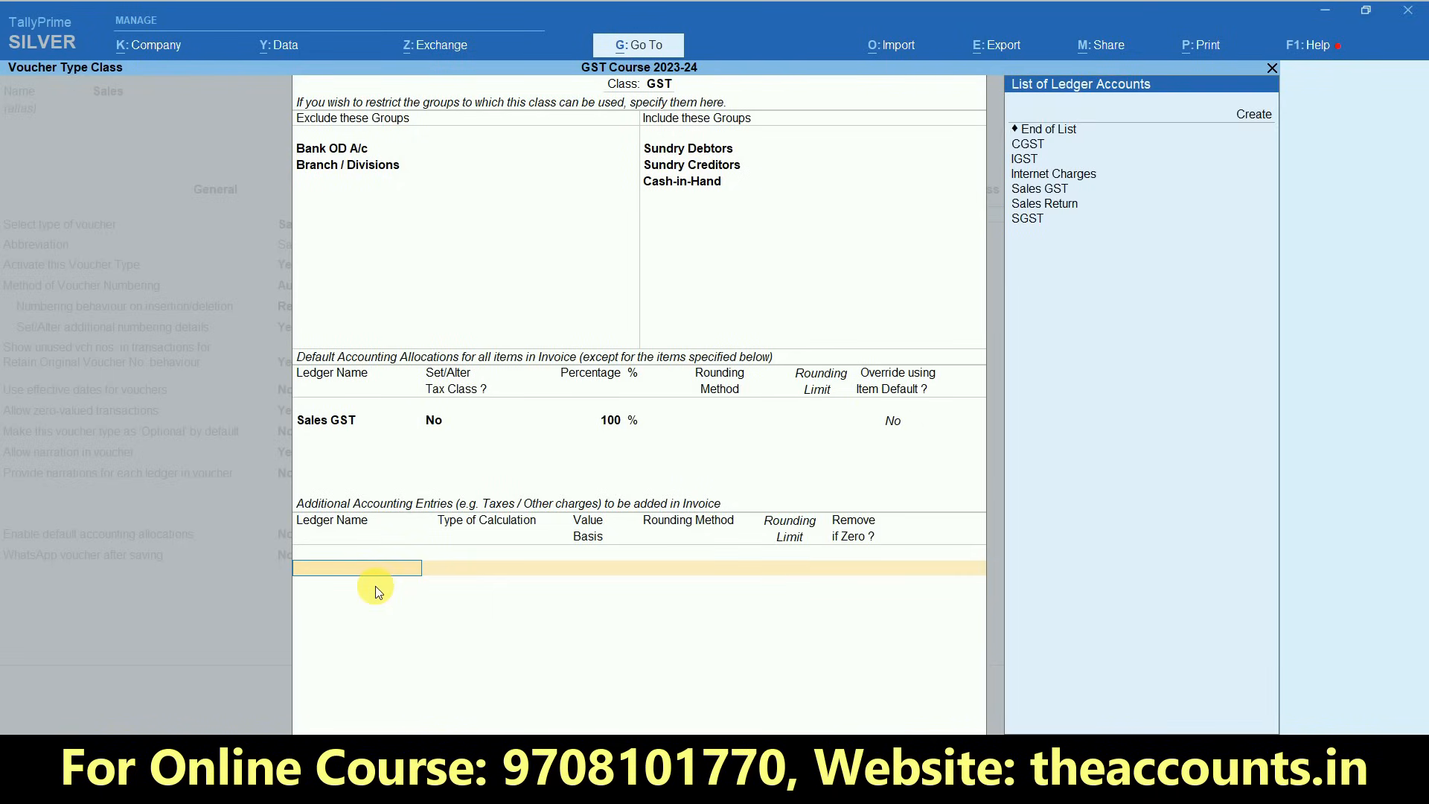
# - Add SGST, CGST and IGST as additional accounting entries, each with removal if zero set to Yes
pyautogui.write('s')
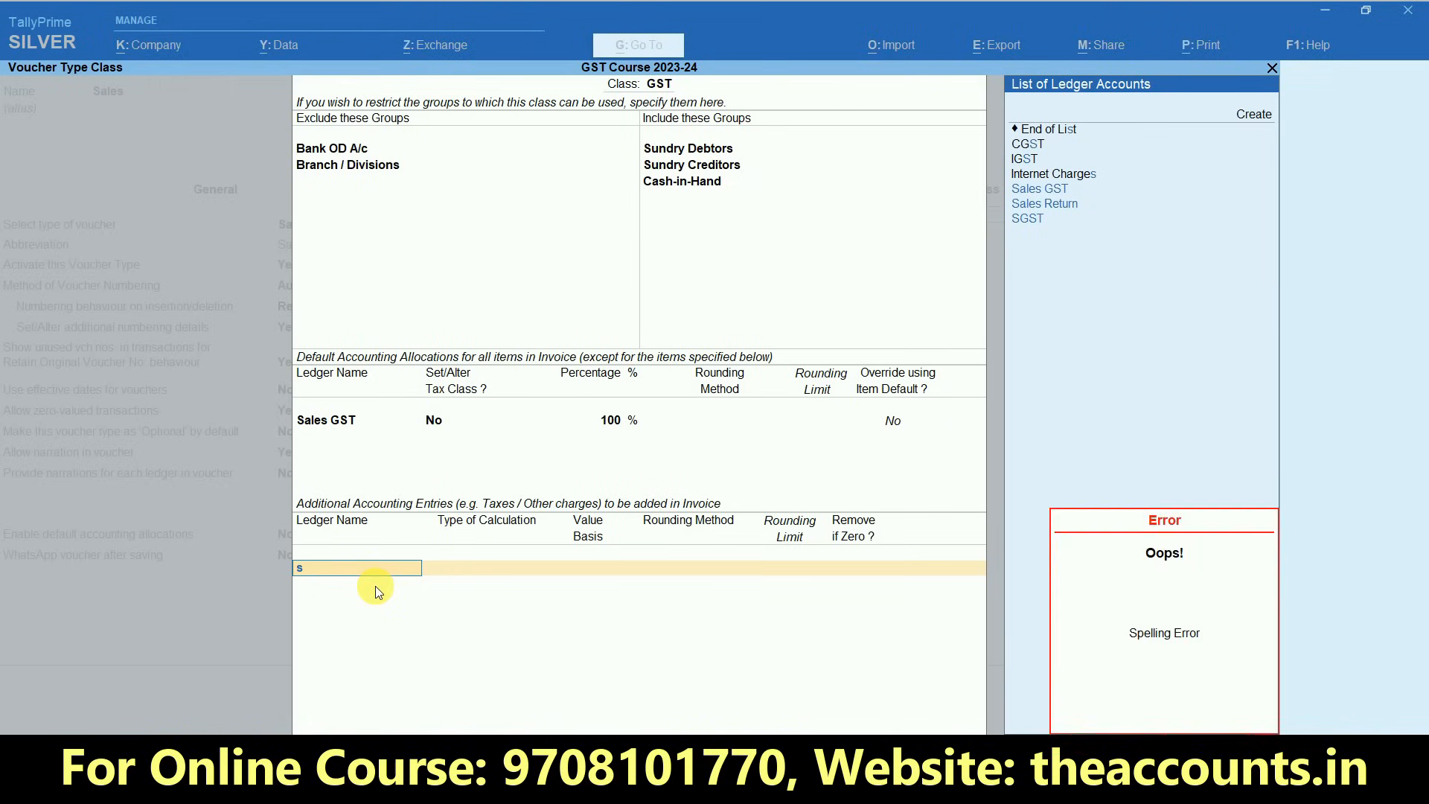
pyautogui.write('gs')
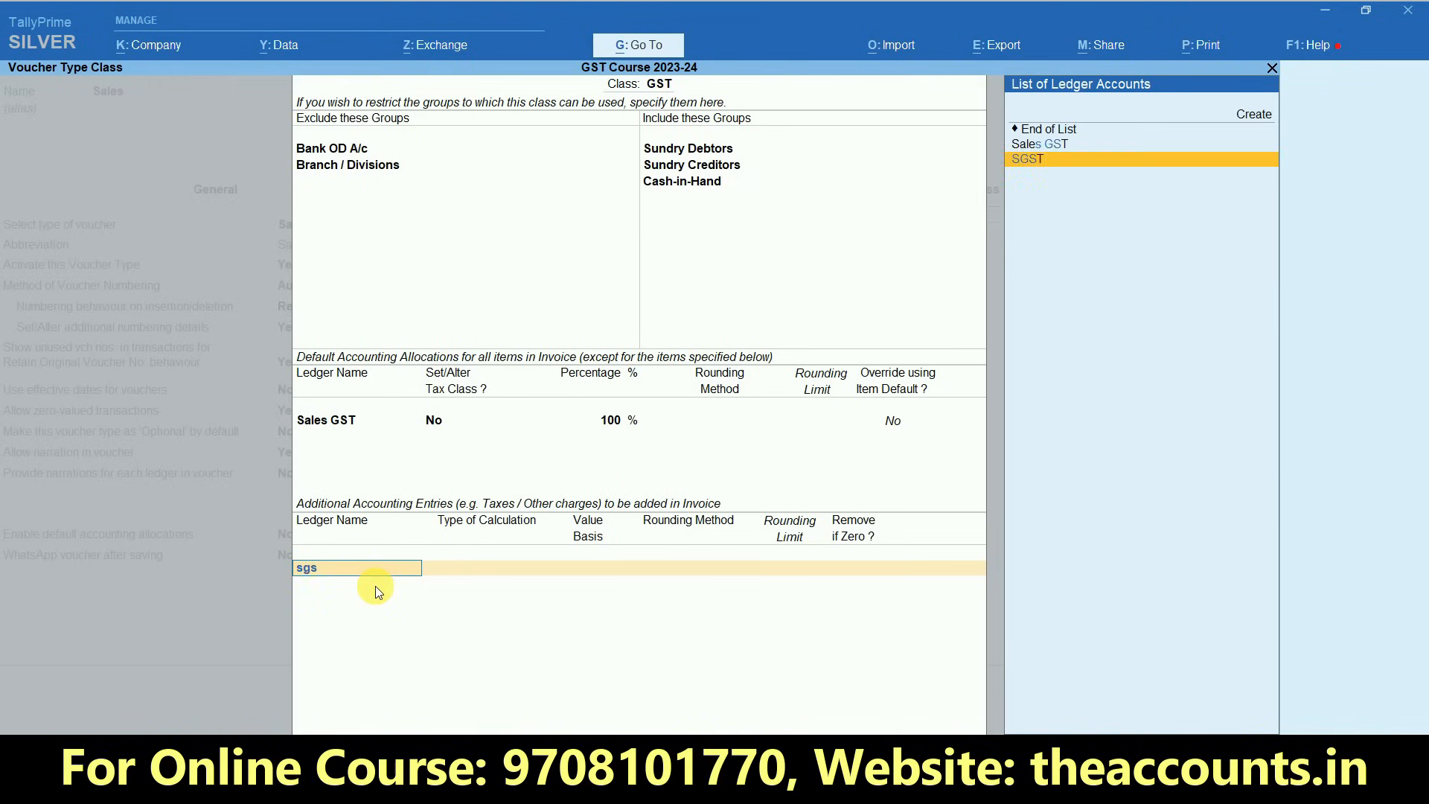
pyautogui.press('Return')
pyautogui.press('Return')
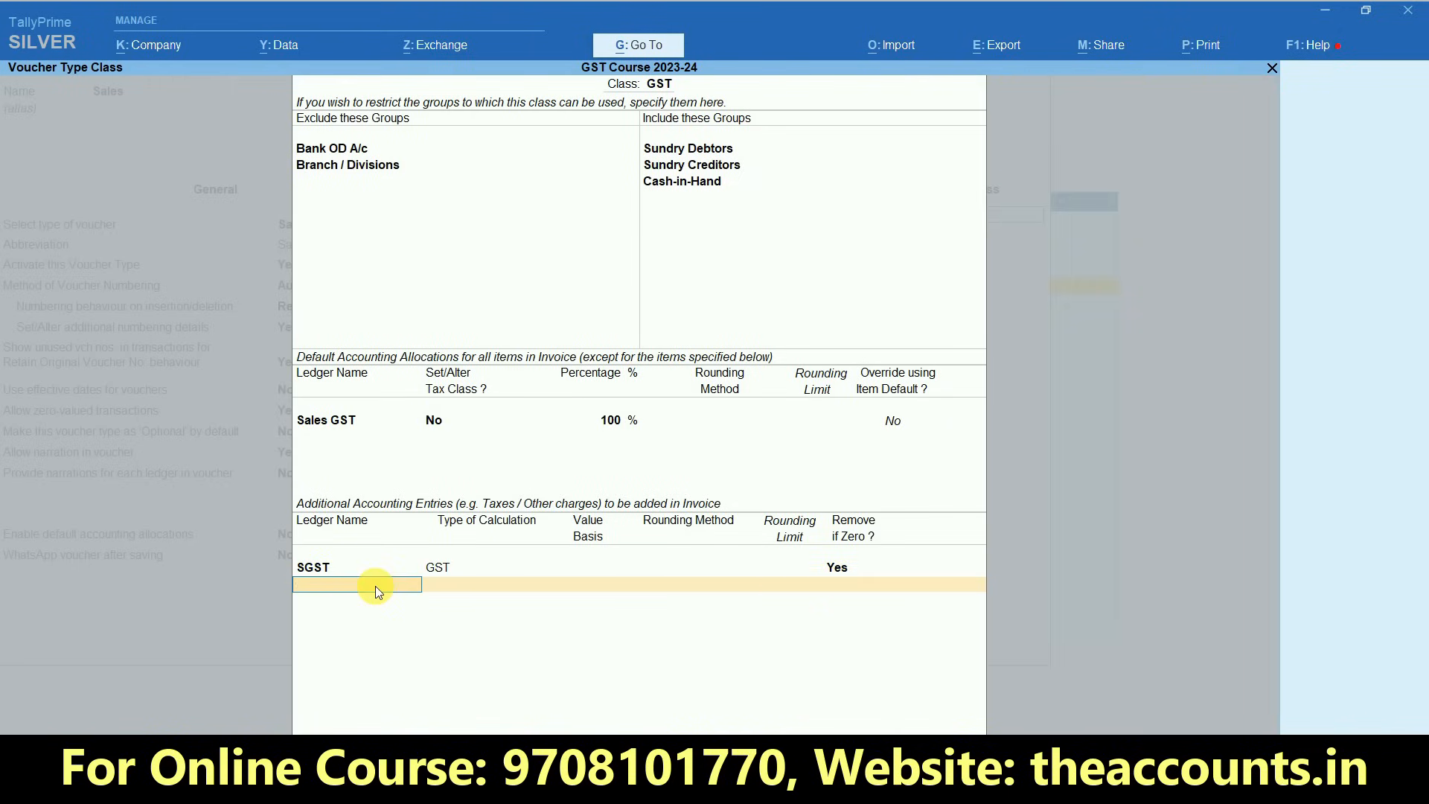
pyautogui.write('Cf')
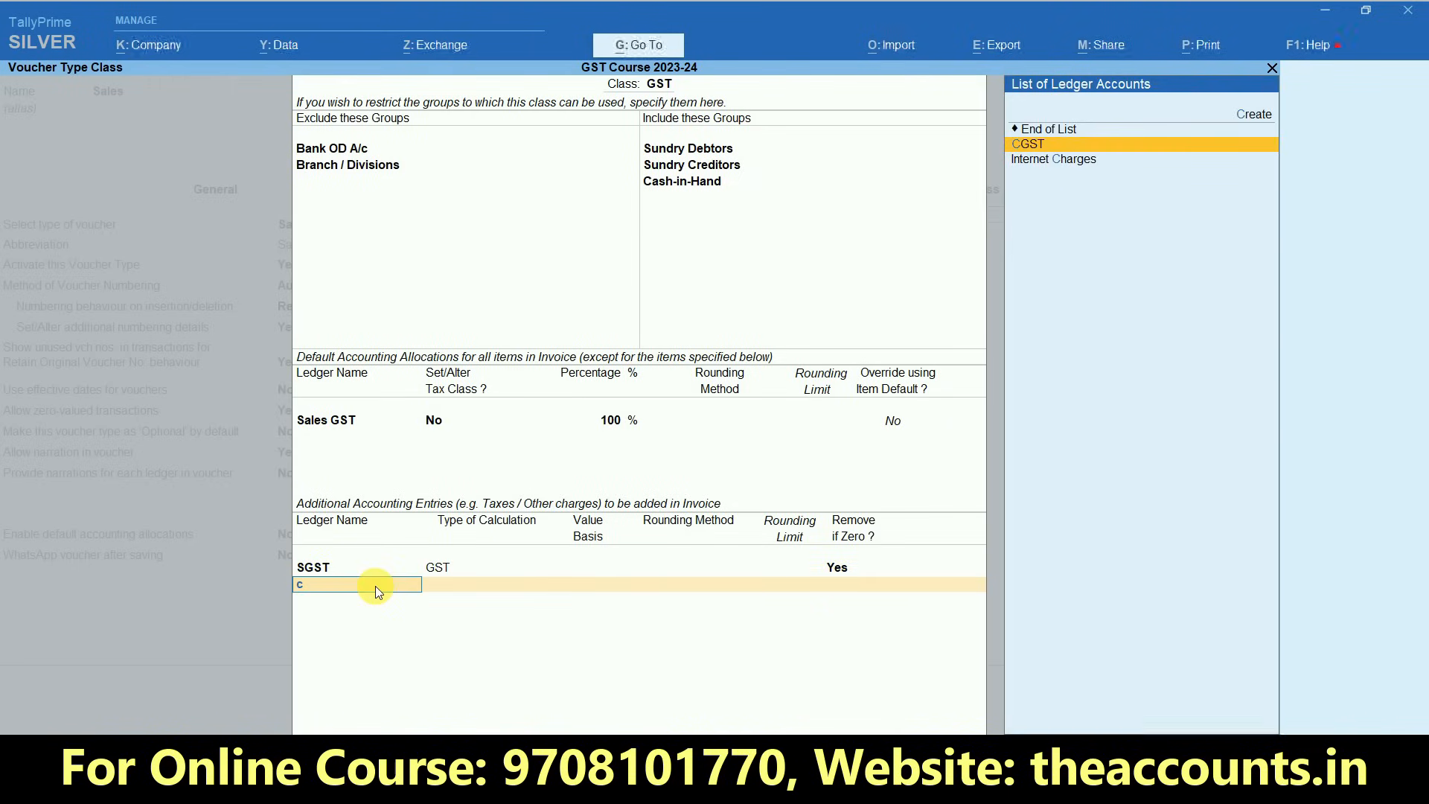
pyautogui.press('Return')
pyautogui.press('Return')
pyautogui.write('IG')
pyautogui.press('Return')
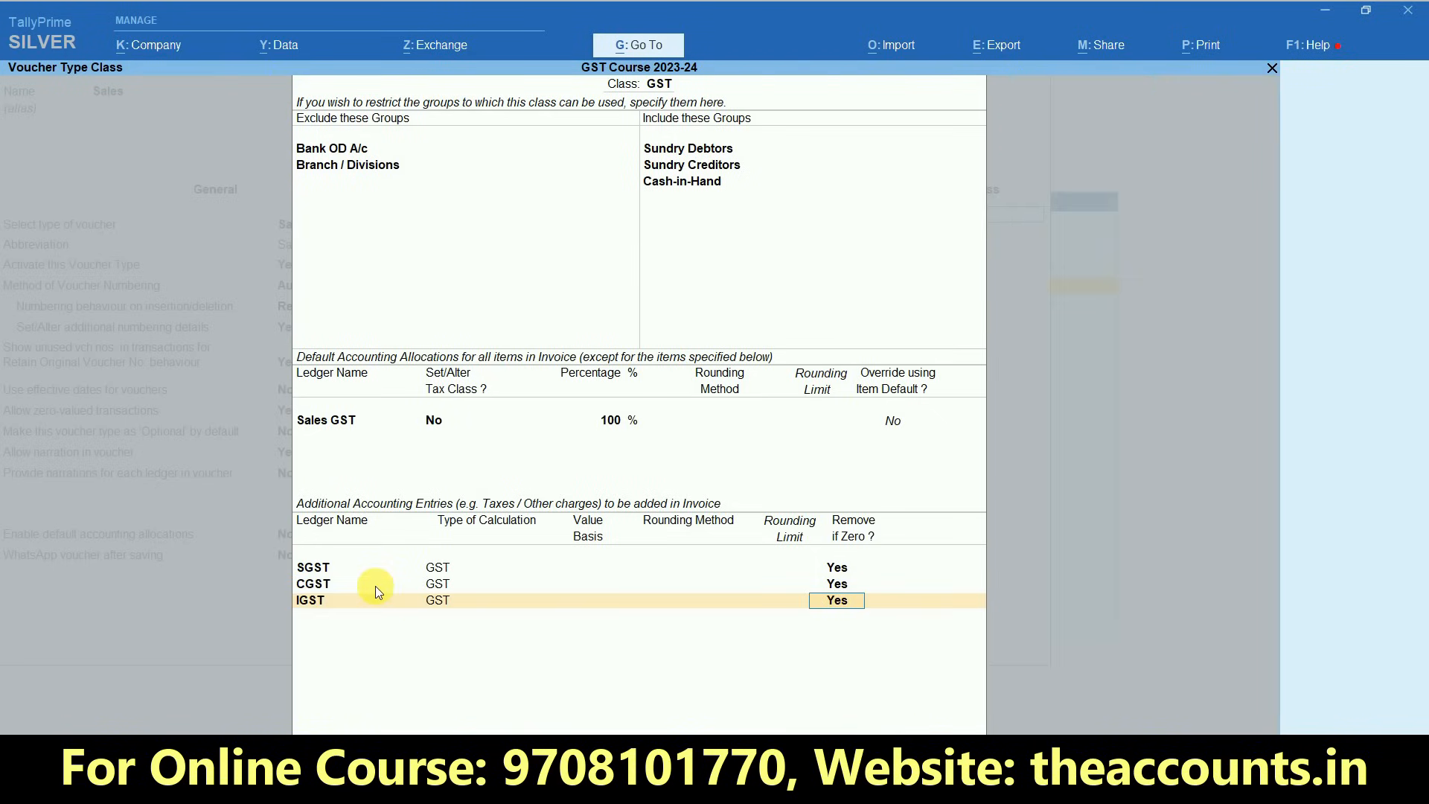
pyautogui.press('Return')
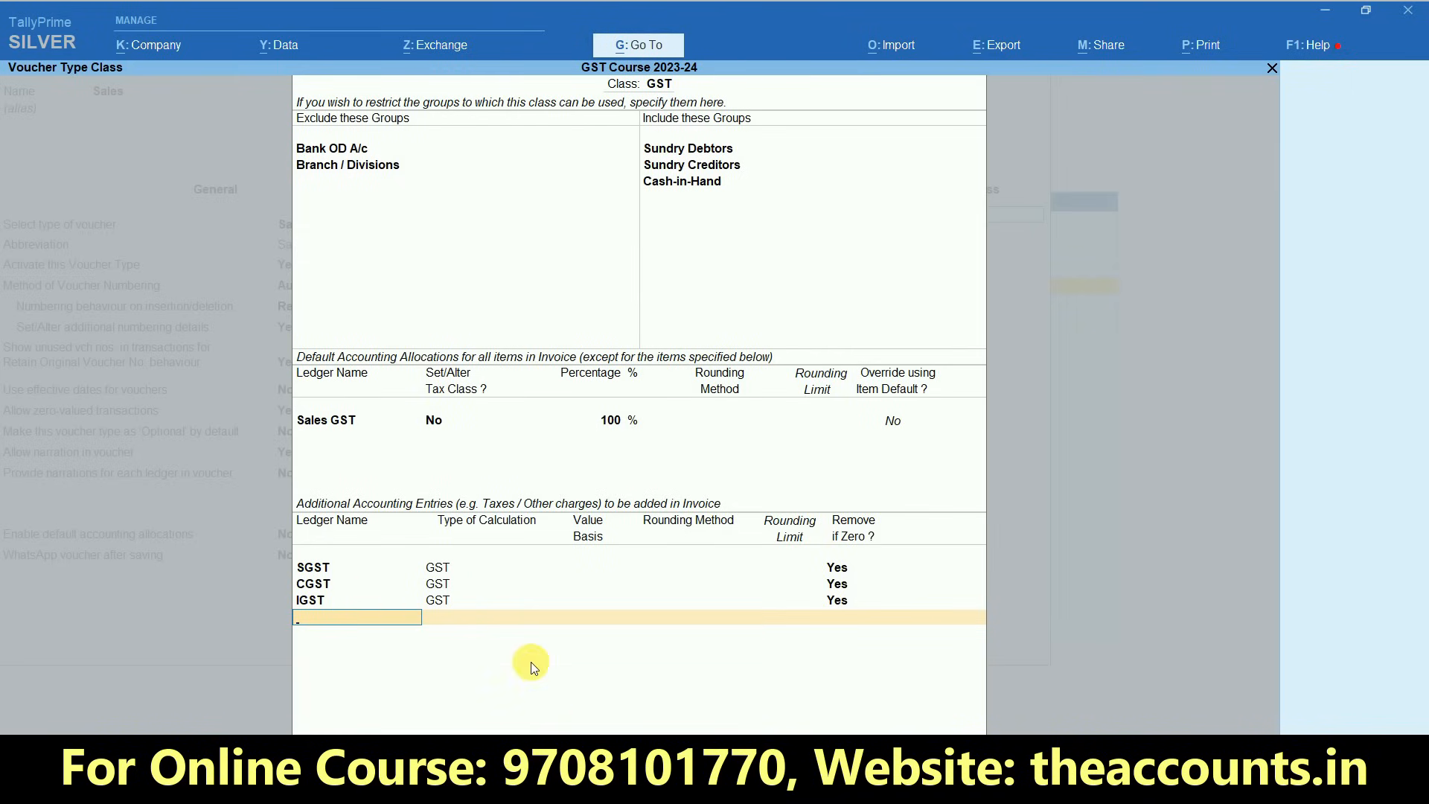
# - Create a Round Off ledger under Indirect Expenses with ledger type and GST applicability Not Applicable, as a further additional accounting entry
pyautogui.hotkey('alt', 'c')
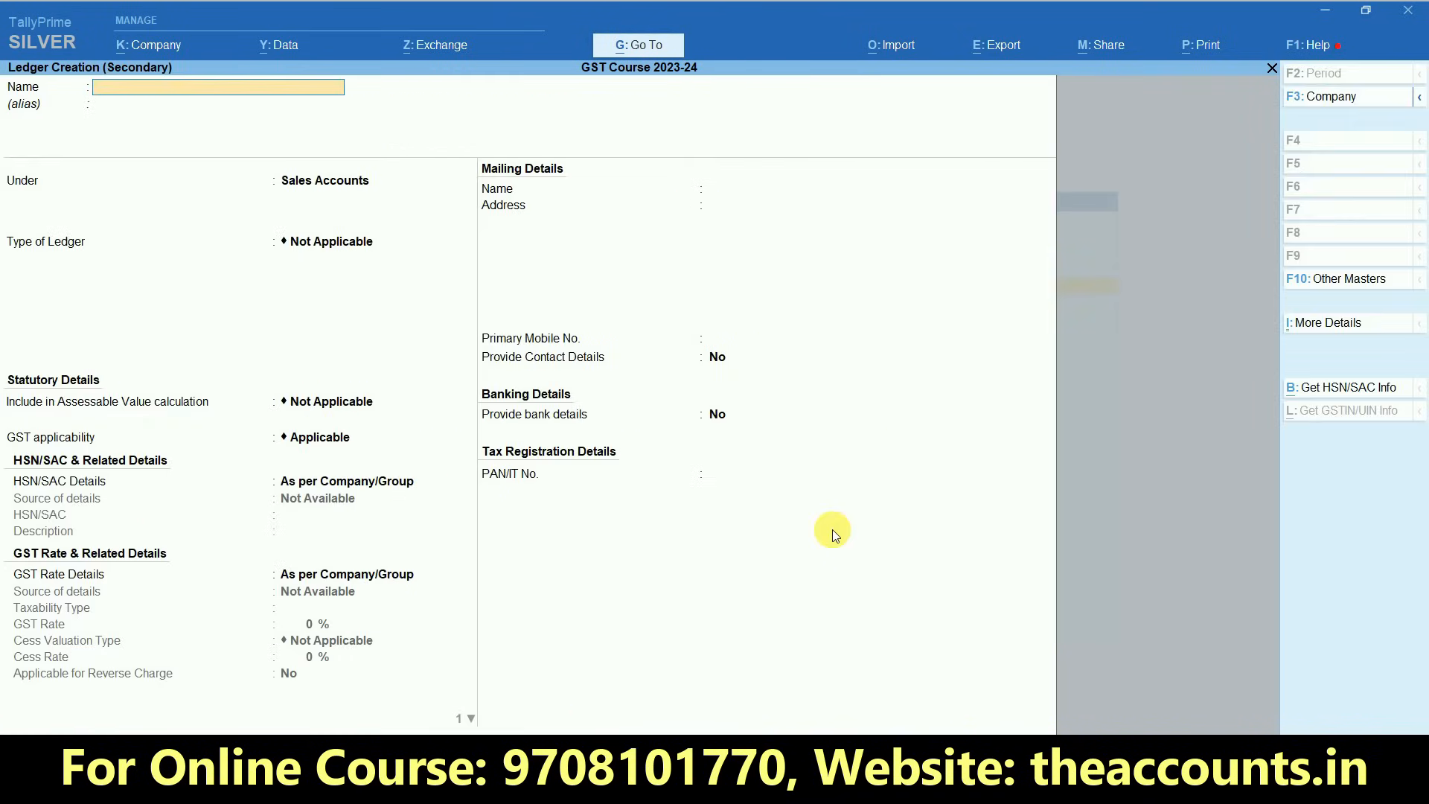
pyautogui.write('Round Off')
pyautogui.press('Return')
pyautogui.press('Return')
pyautogui.write('Ind')
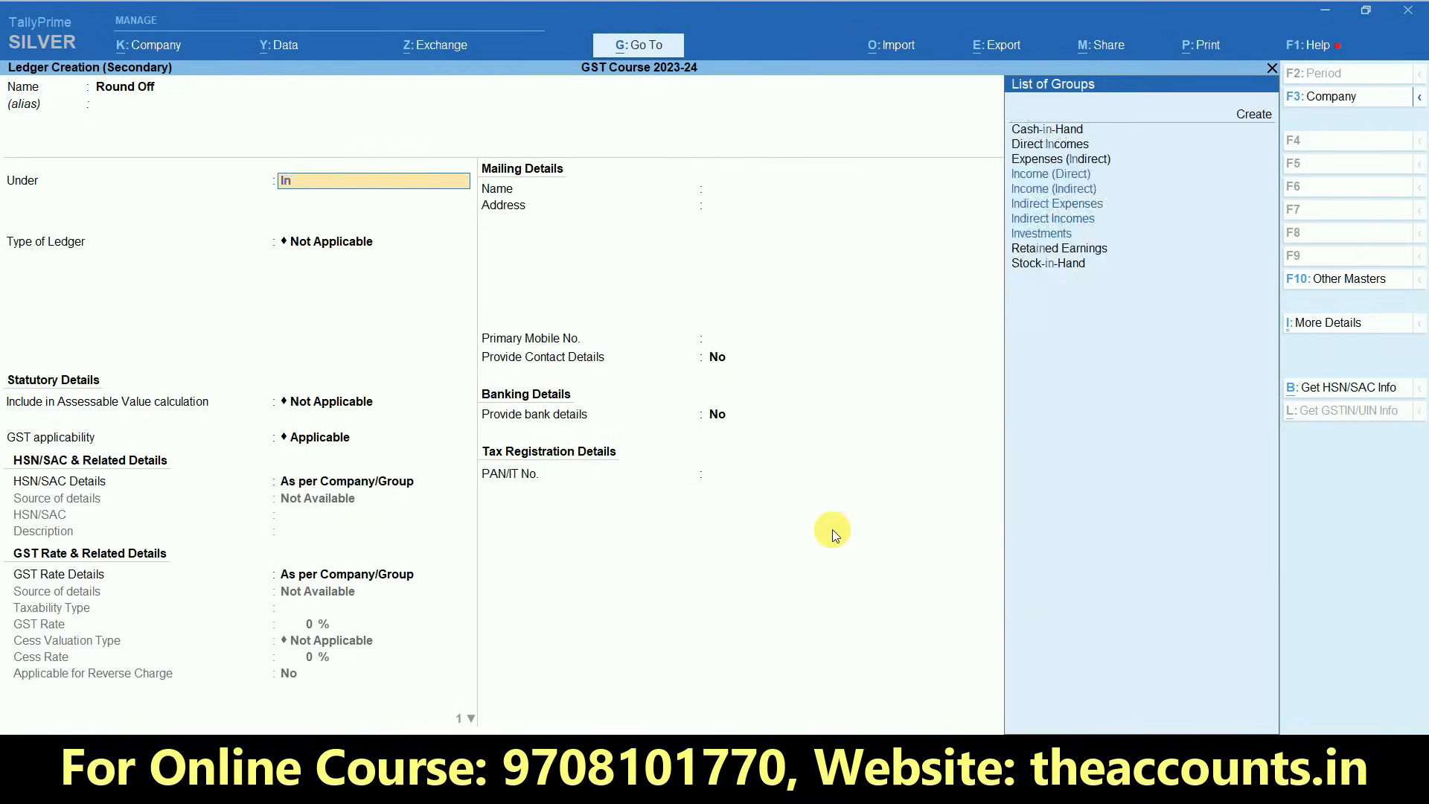
pyautogui.press('Down')
pyautogui.press('Return')
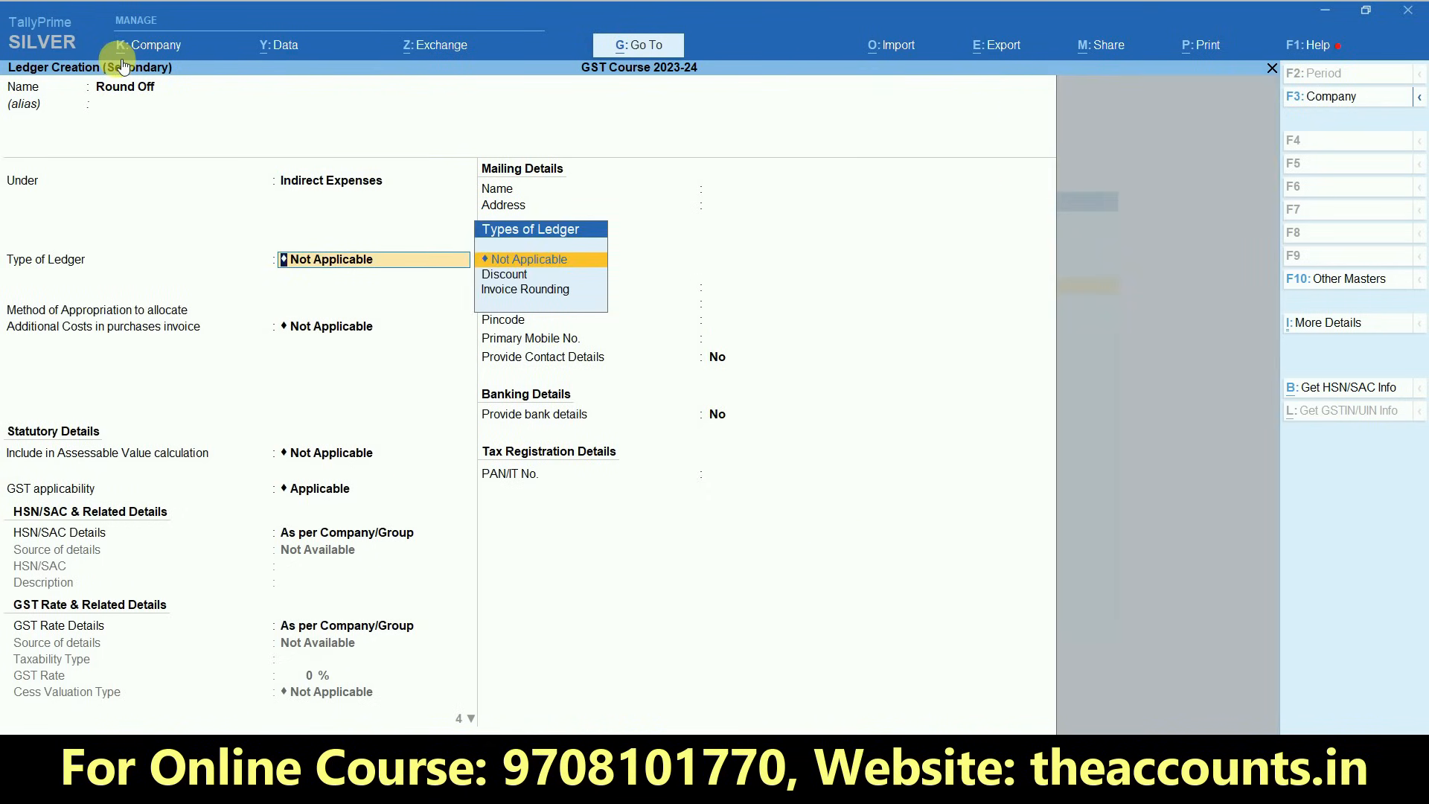
pyautogui.press('Return')
pyautogui.press('Return')
pyautogui.press('Return')
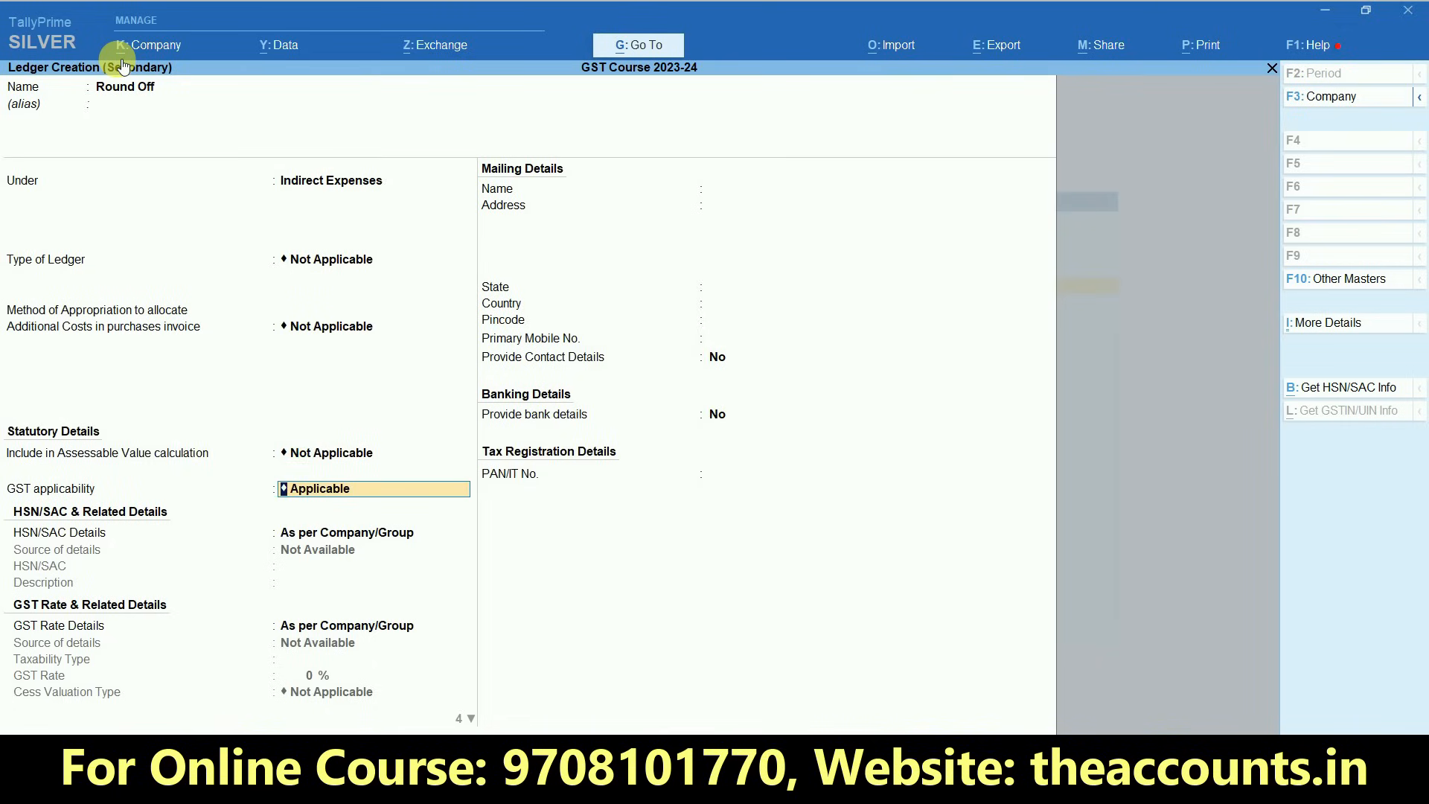
pyautogui.press('Down')
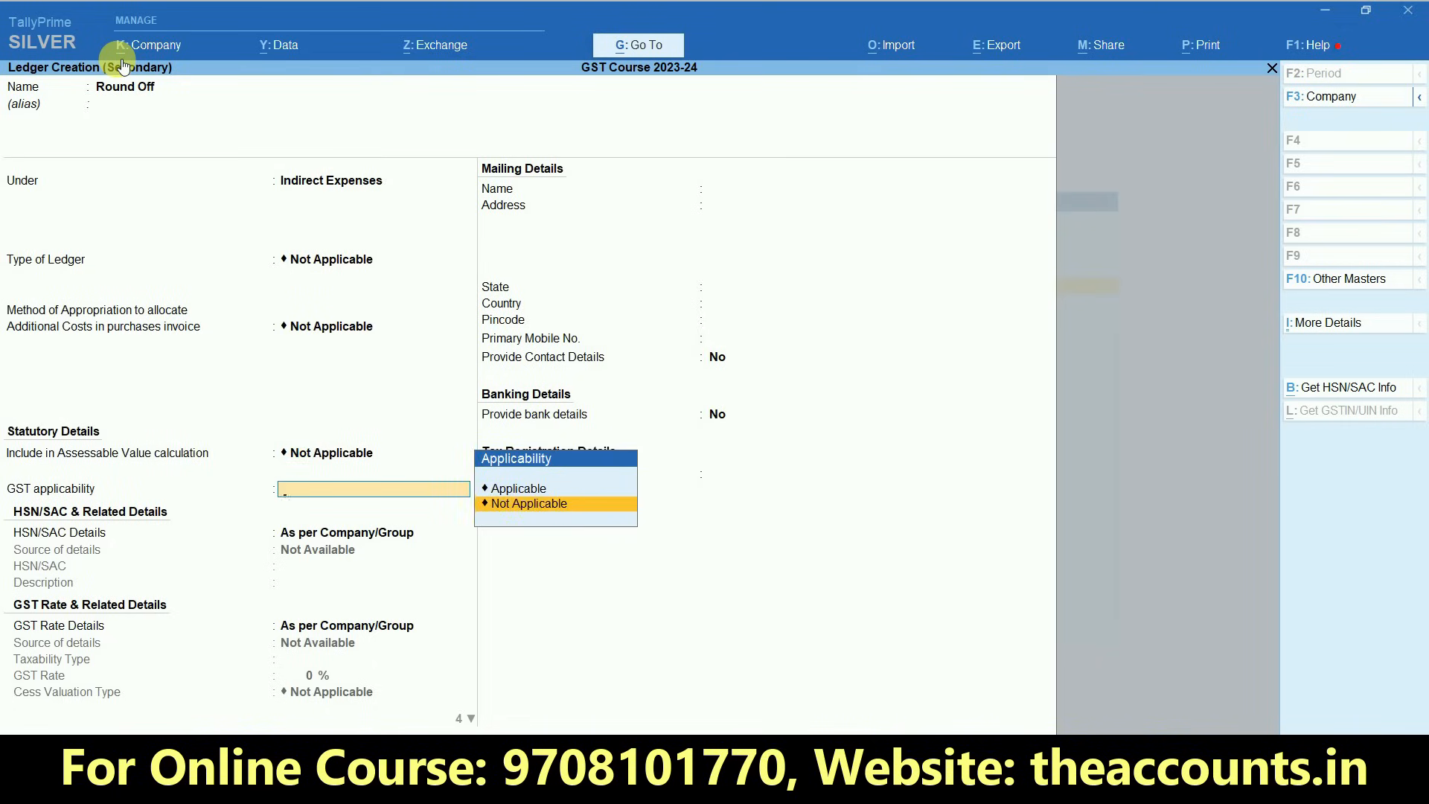
pyautogui.press('Return')
pyautogui.press('Return')
pyautogui.press('Return')
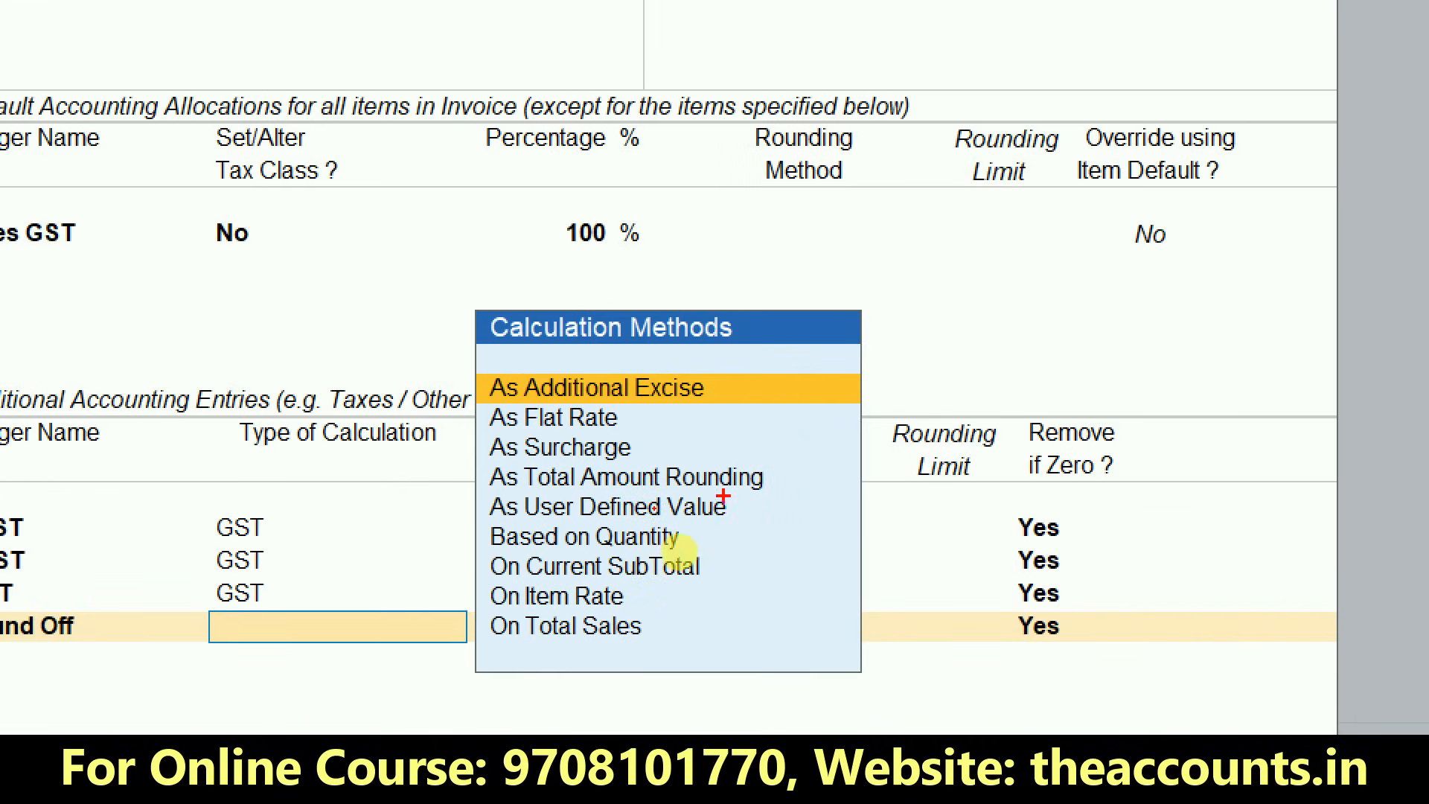
# - Set the Round Off entry's calculation type to As Total Amount Rounding with Normal Rounding
pyautogui.moveTo(782, 471)
pyautogui.mouseDown()
pyautogui.moveTo(792, 498)
pyautogui.moveTo(861, 464)
pyautogui.mouseUp()
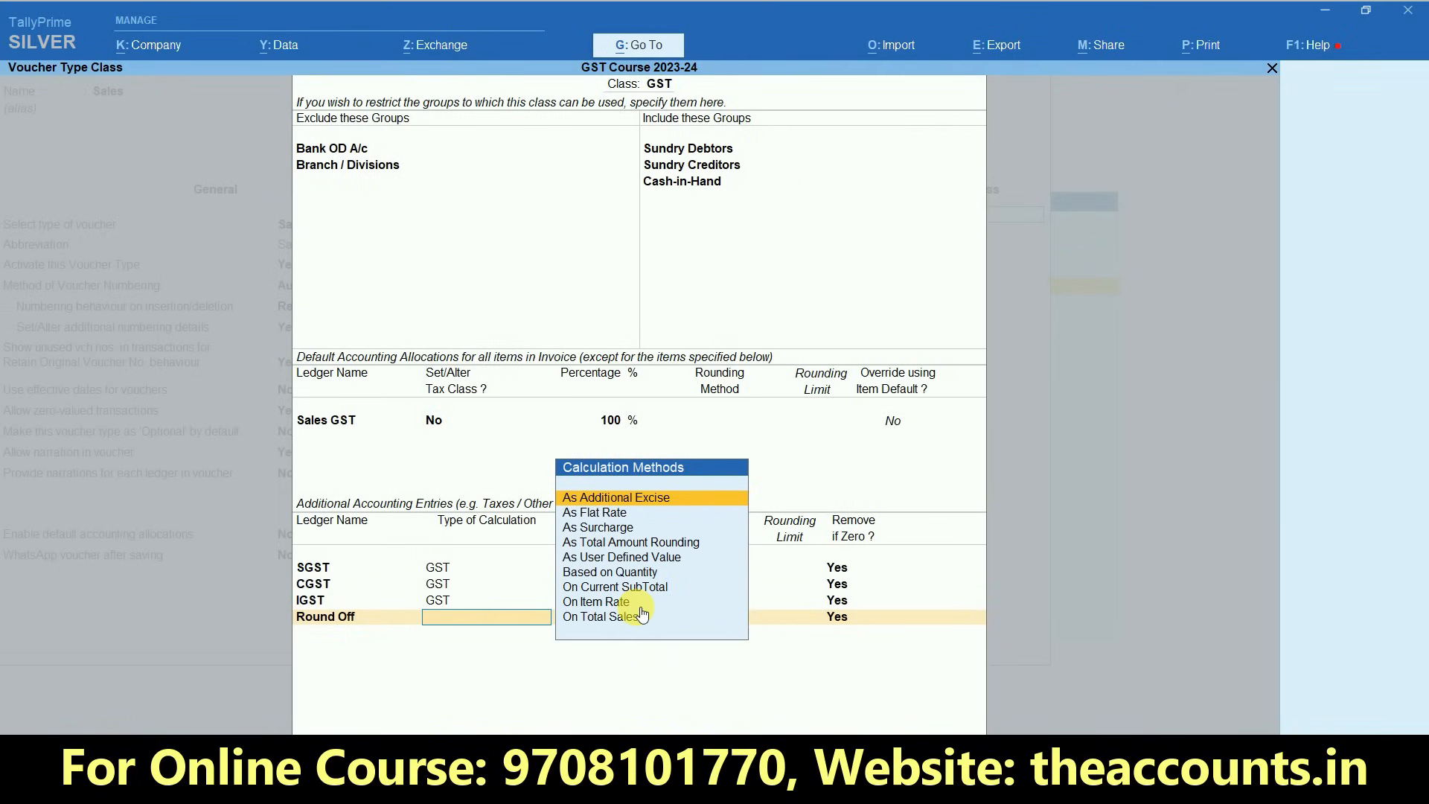
pyautogui.press('Down')
pyautogui.press('Down')
pyautogui.press('Down')
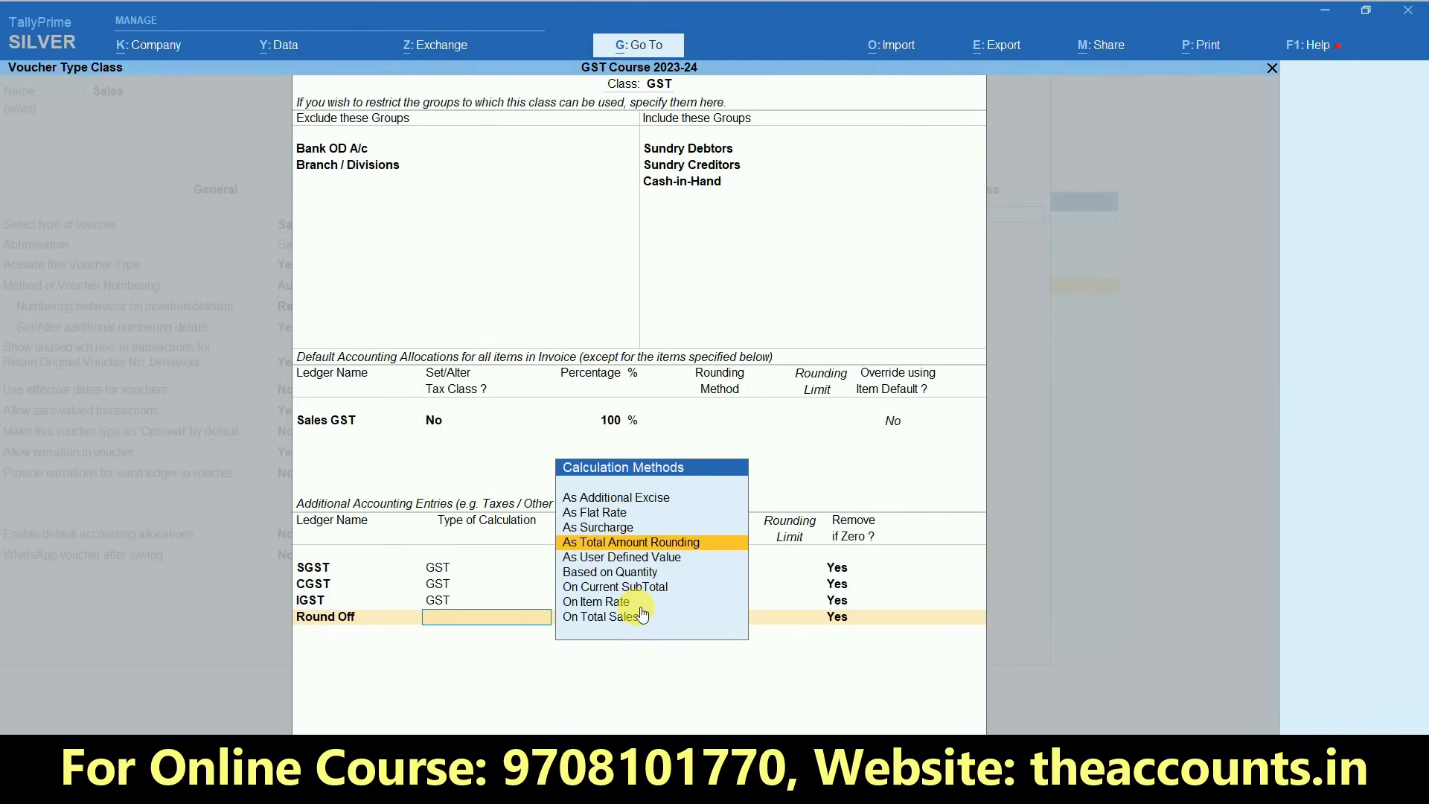
pyautogui.press('Return')
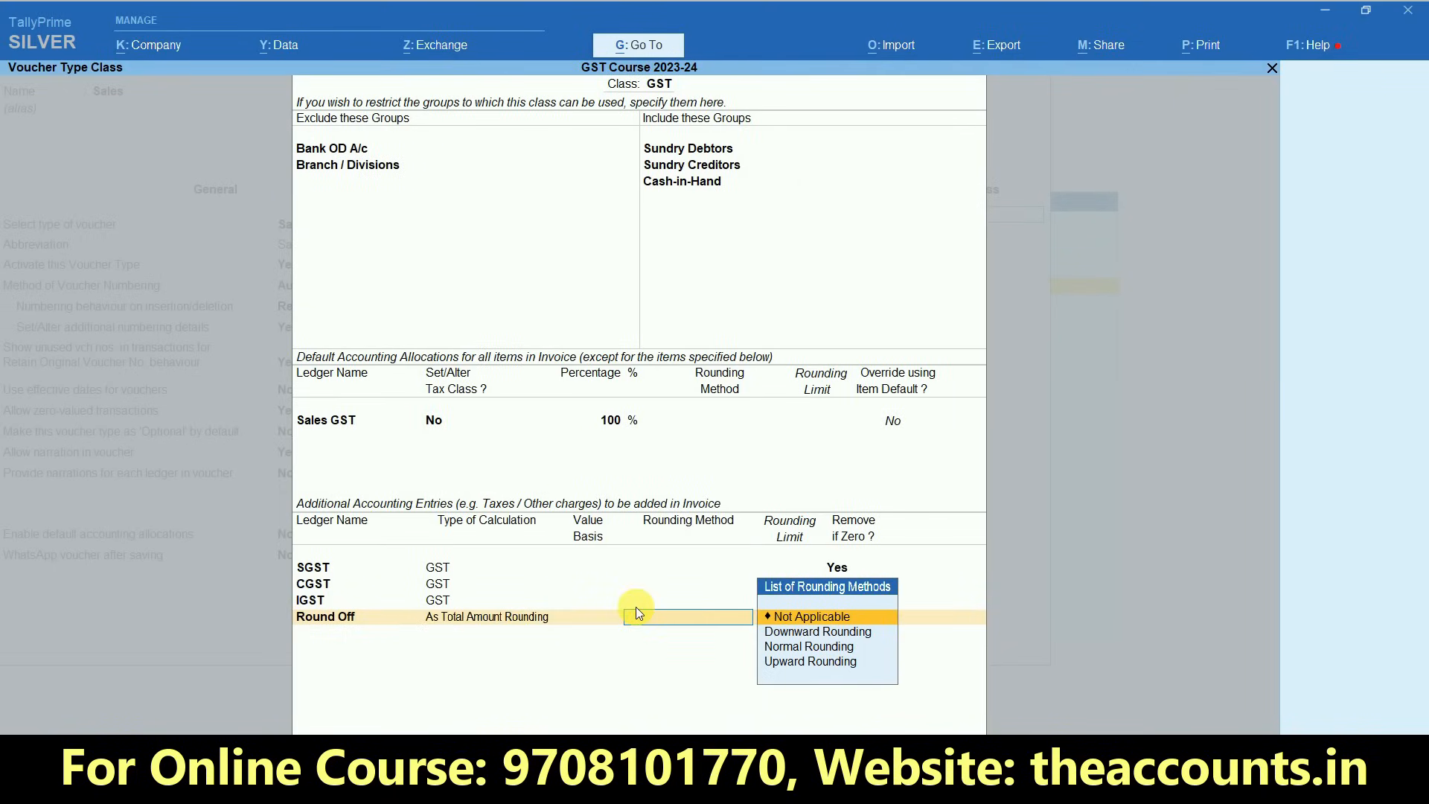
pyautogui.press('Down')
pyautogui.press('Down')
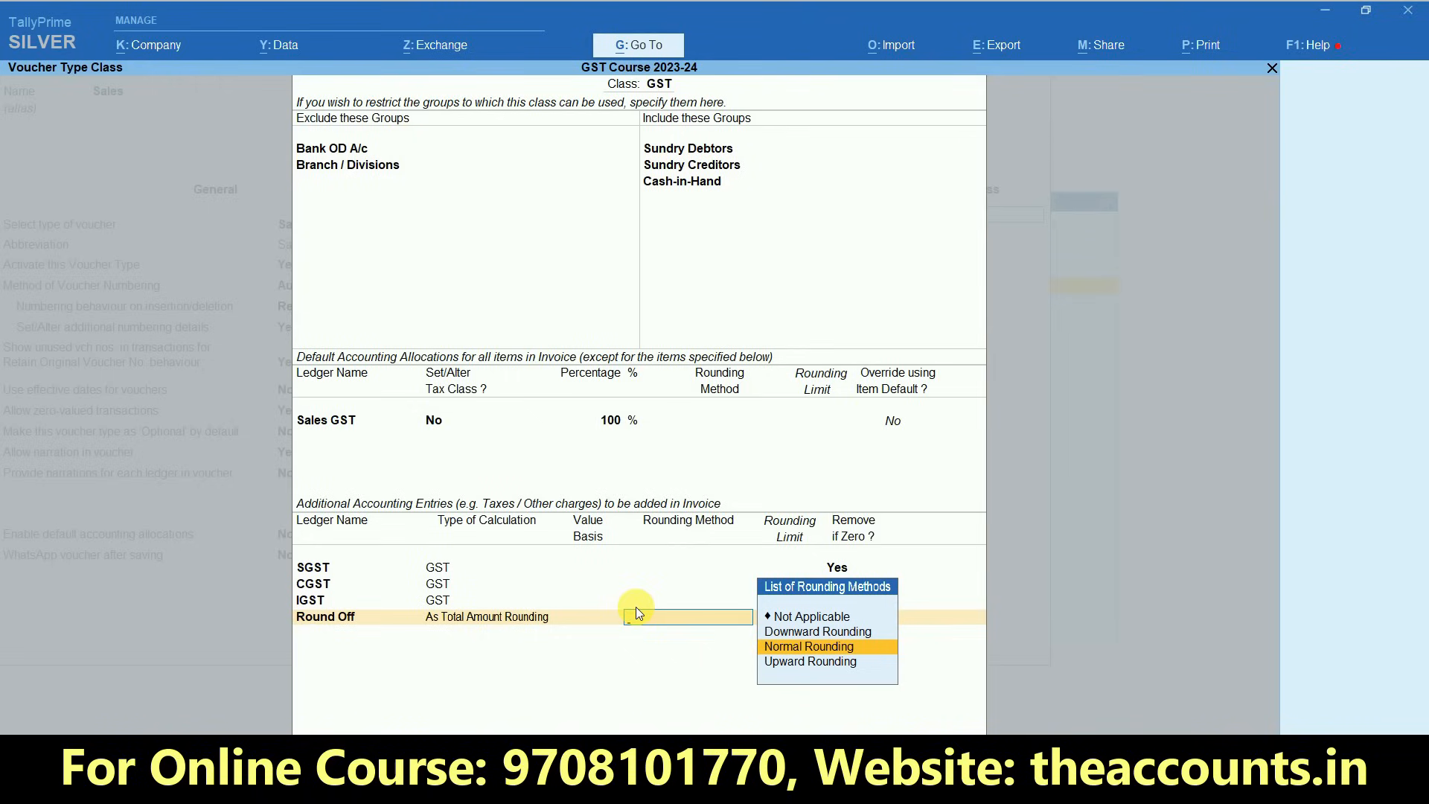
pyautogui.press('Return')
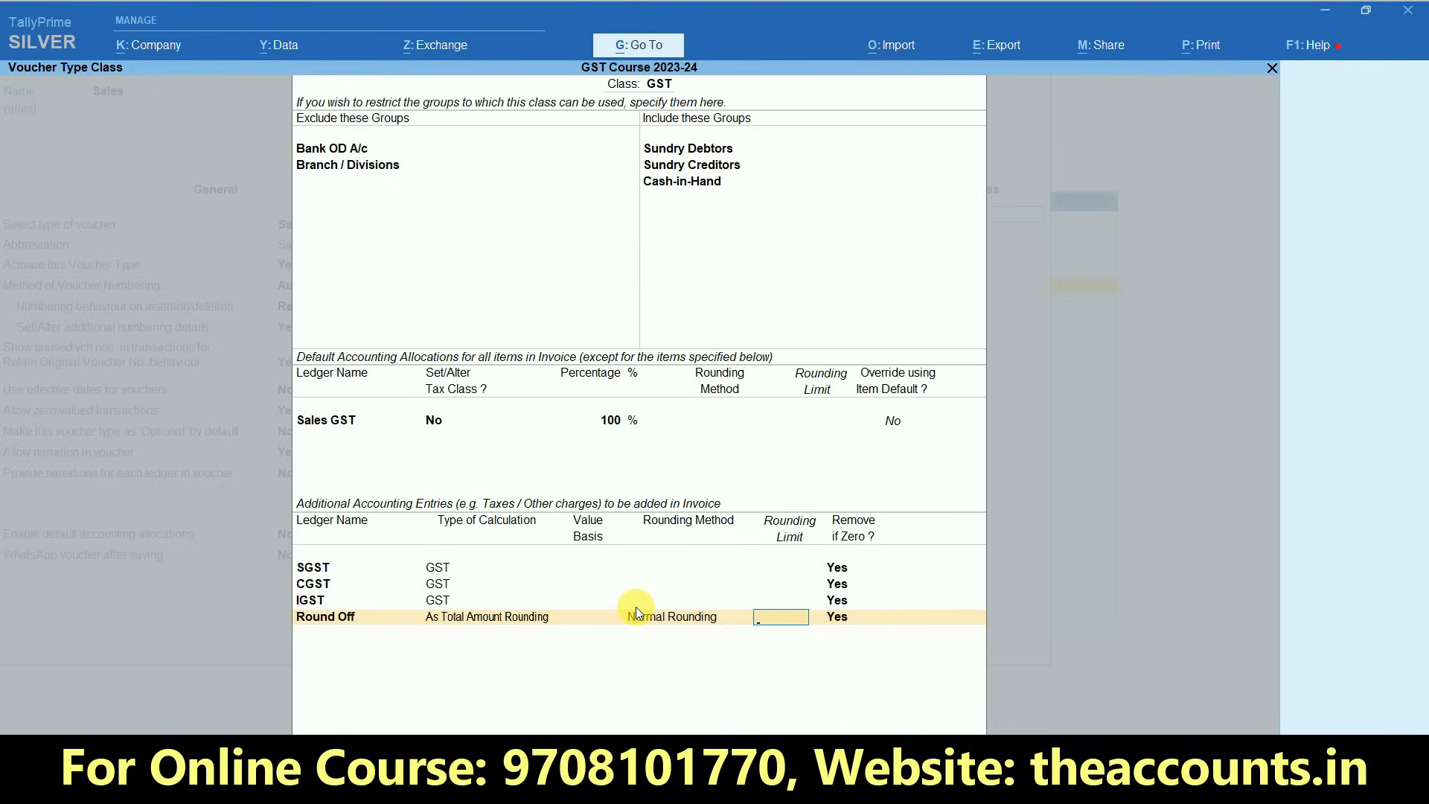
# - Set the Round Off rounding limit to 1 with removal if zero at Yes, and save the class and the Sales voucher type
pyautogui.press('Return')
pyautogui.press('Return')
pyautogui.press('Return')
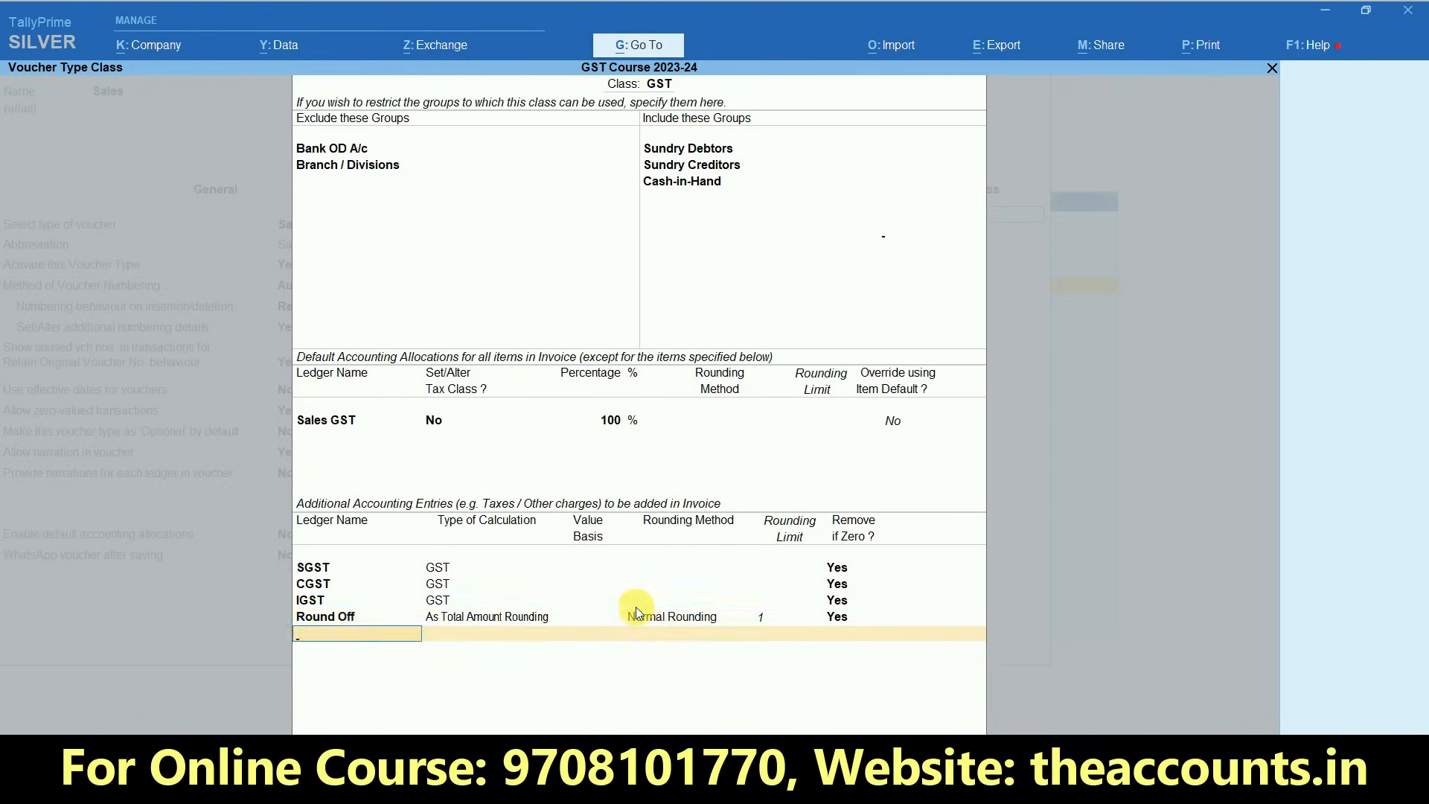
pyautogui.press('Return')
pyautogui.press('y')
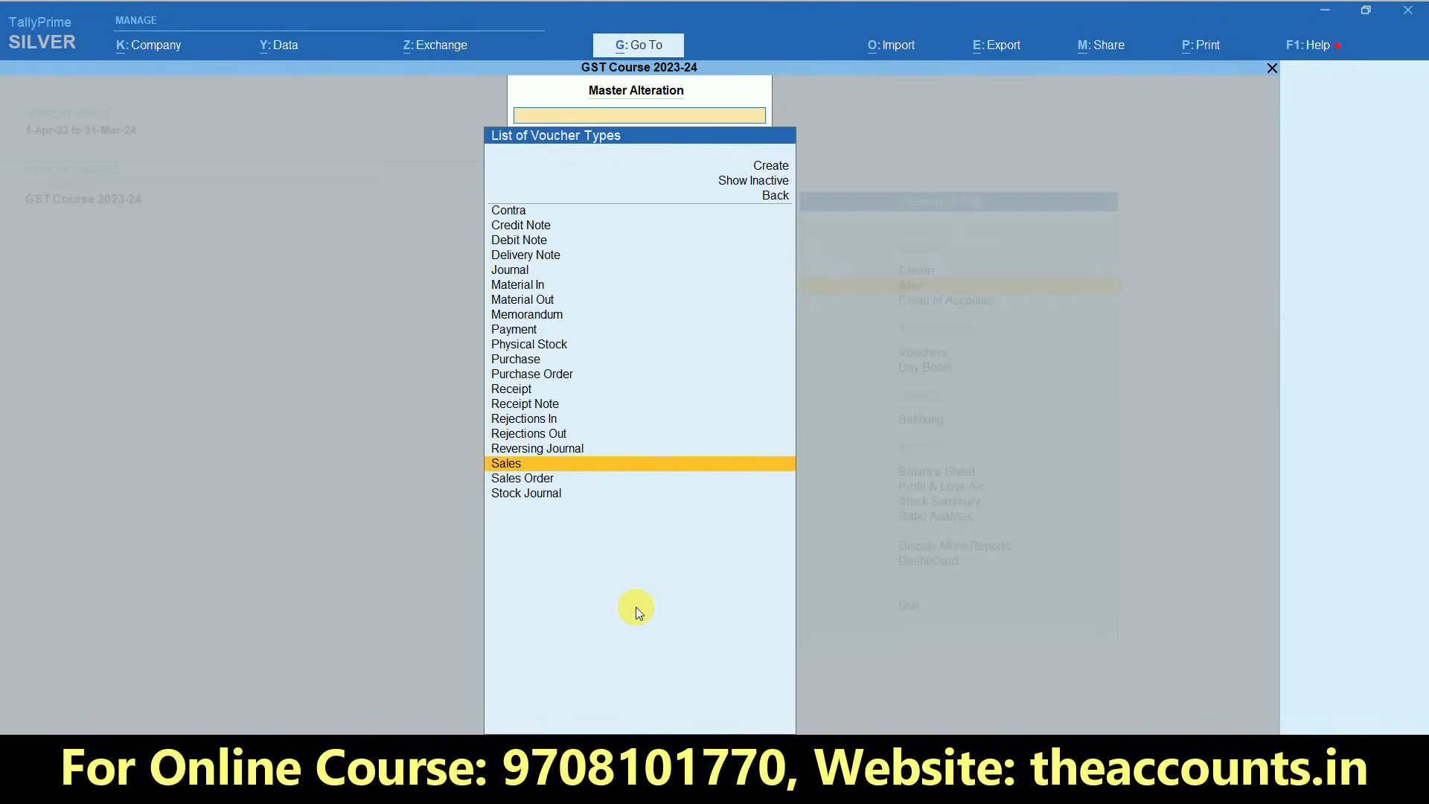
# - Start a Sales voucher with the GST voucher class, select Cash as the party and accept the default dispatch and party details
pyautogui.press('Escape')
pyautogui.press('Escape')
pyautogui.press('Escape')
pyautogui.press('Escape')
pyautogui.press('Escape')
pyautogui.press('Escape')
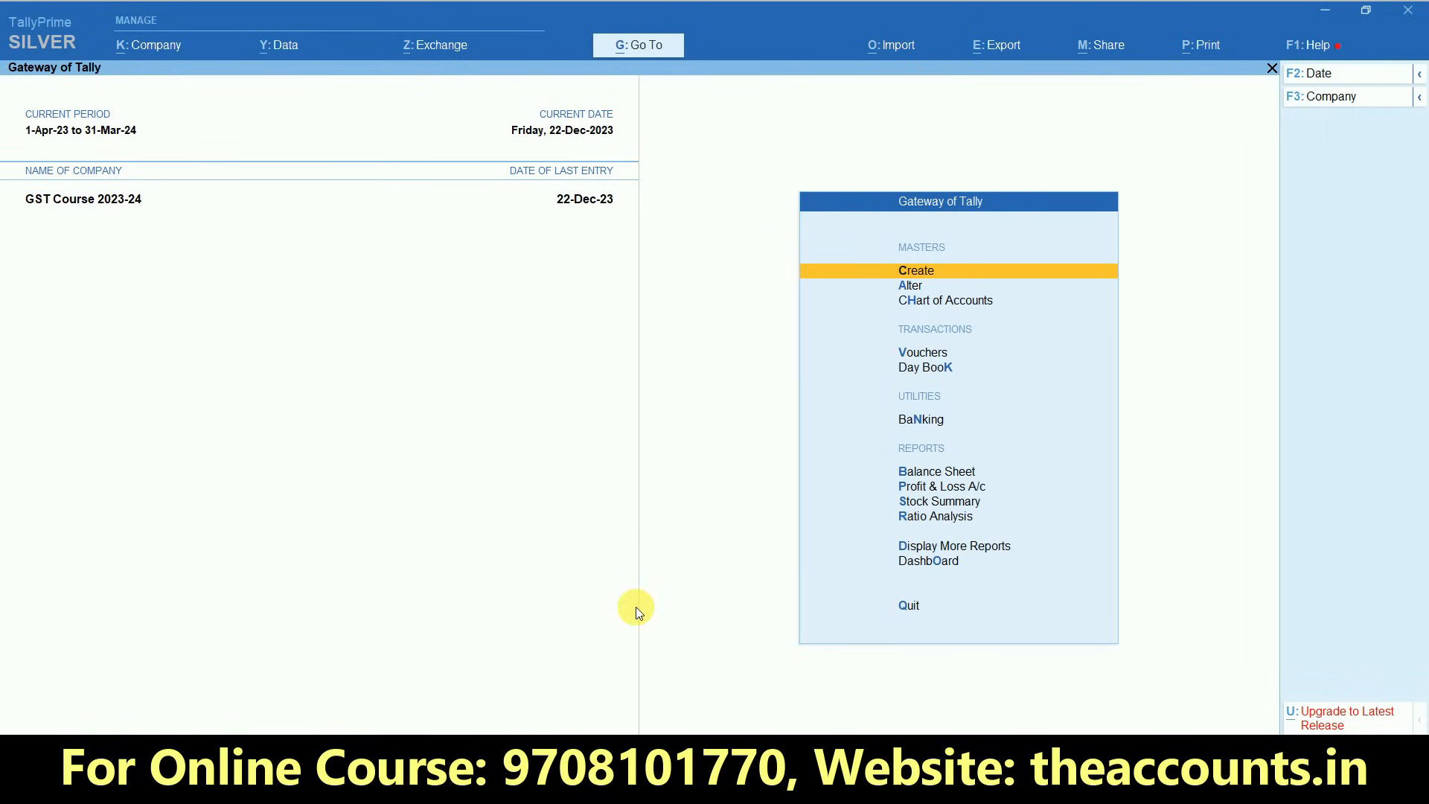
pyautogui.click(931, 349)
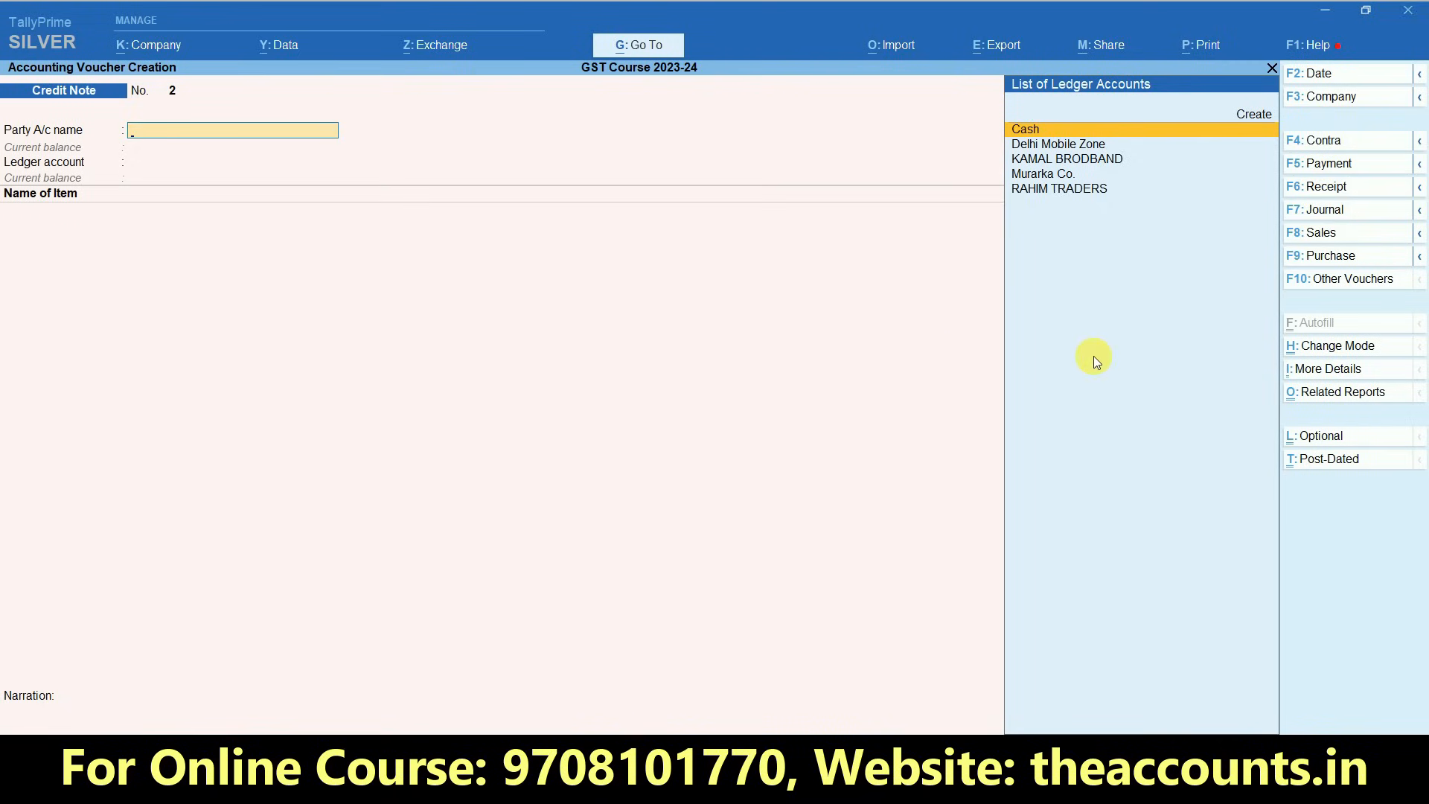
pyautogui.click(1320, 232)
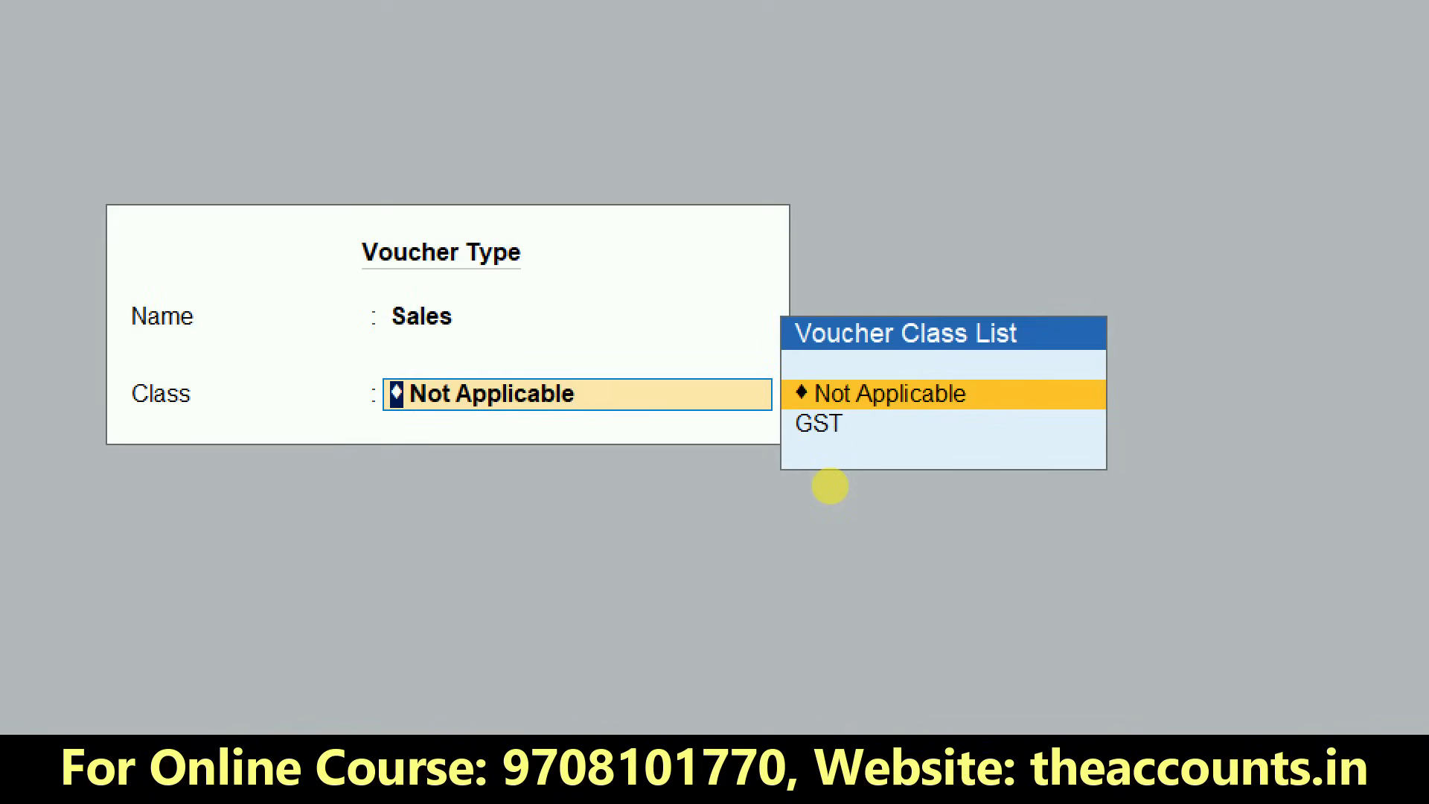
pyautogui.click(829, 485)
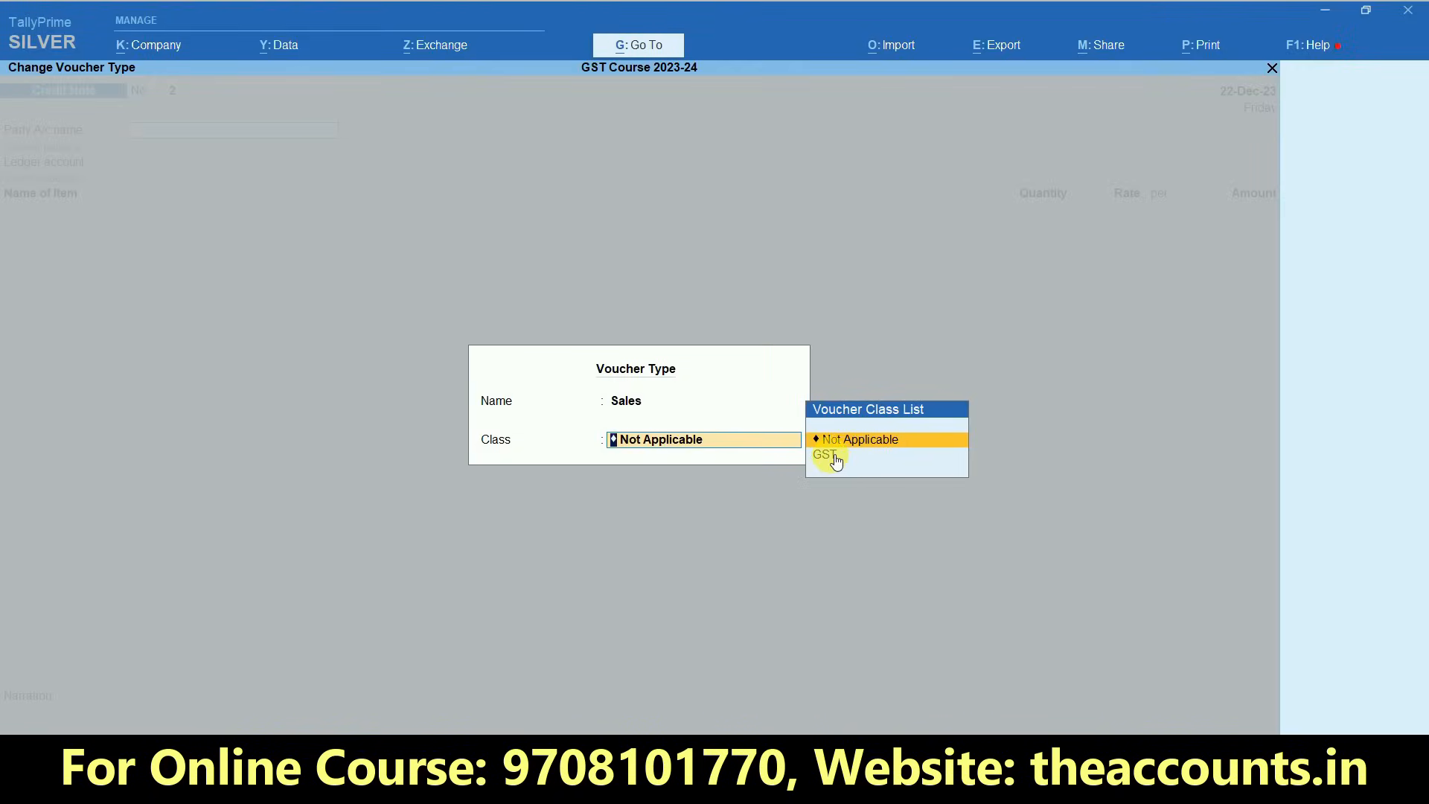
pyautogui.click(819, 423)
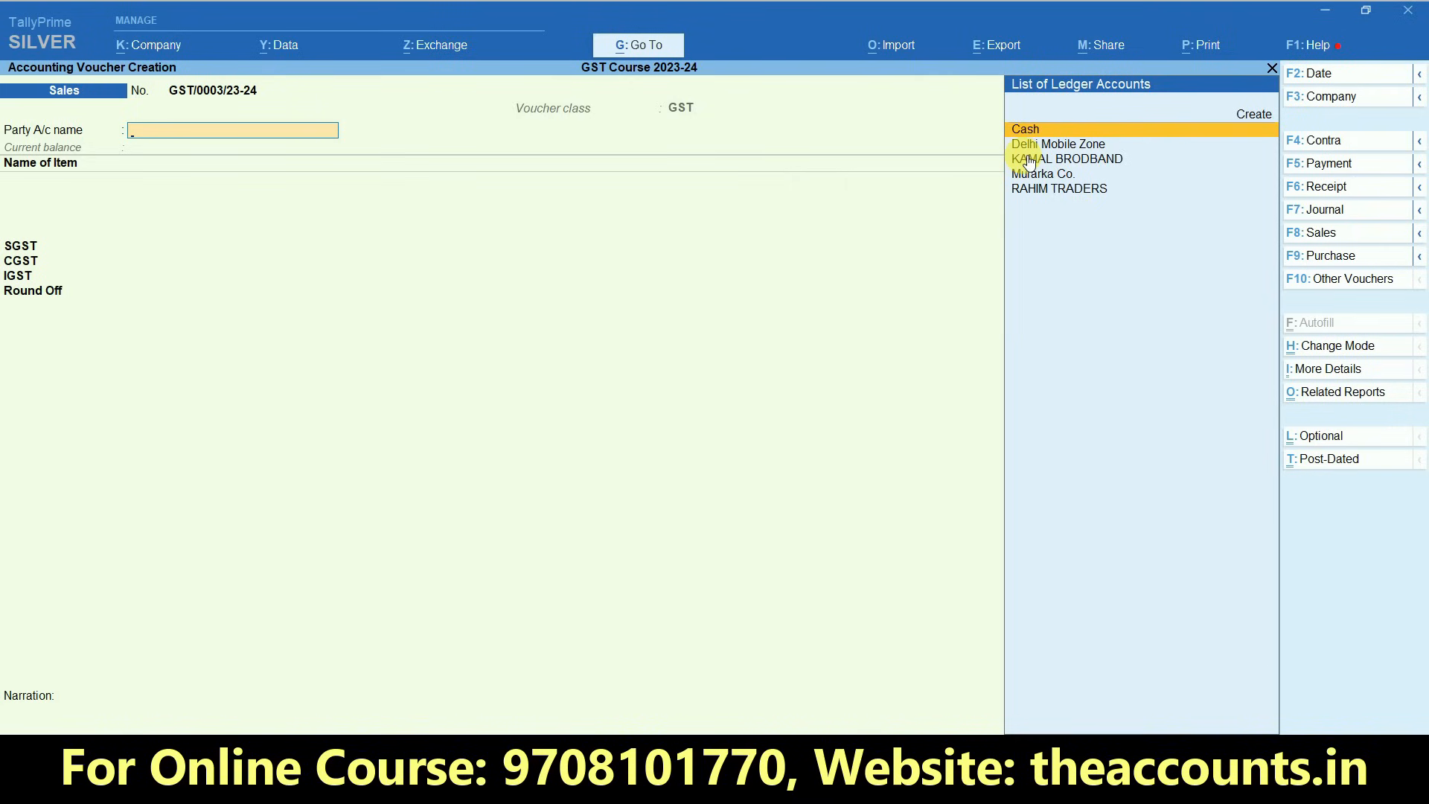
pyautogui.press('Return')
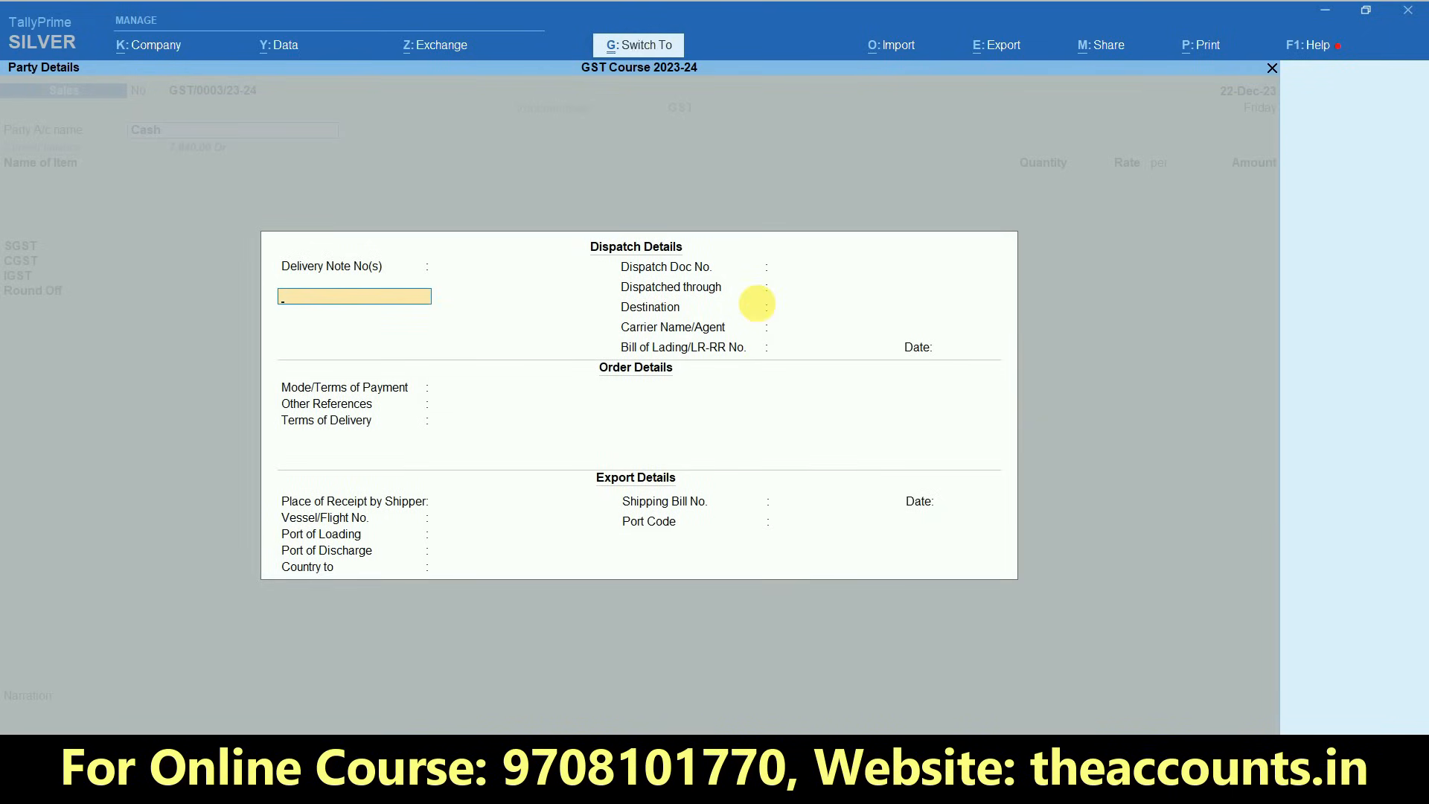
pyautogui.hotkey('ctrl', 'a')
pyautogui.hotkey('ctrl', 'a')
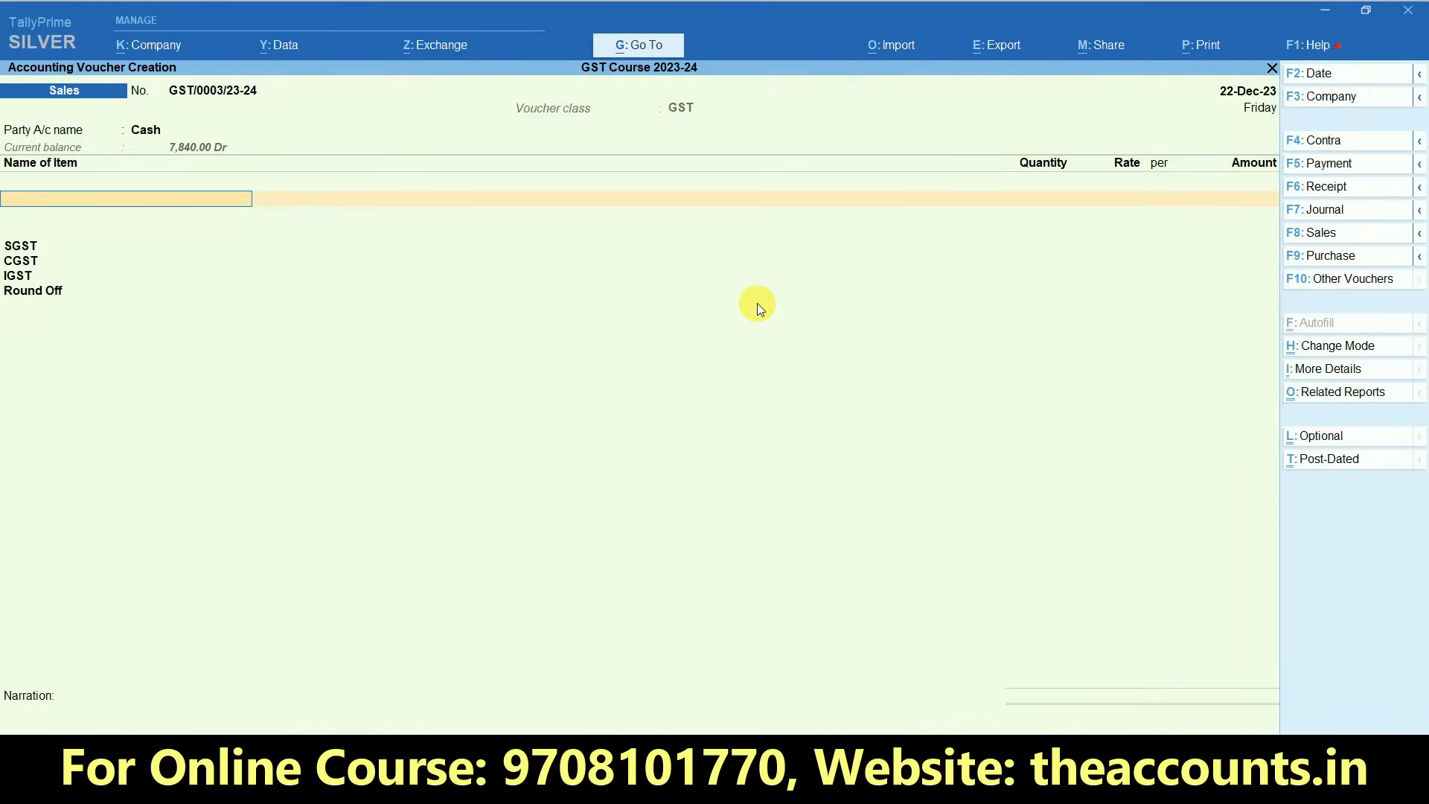
# - Add the stock item MI3S to the voucher with a quantity of 1 UNT at a rate of 6,999
pyautogui.press('Down')
pyautogui.press('Return')
pyautogui.press('Return')
pyautogui.press('Return')
pyautogui.write('1')
pyautogui.press('Return')
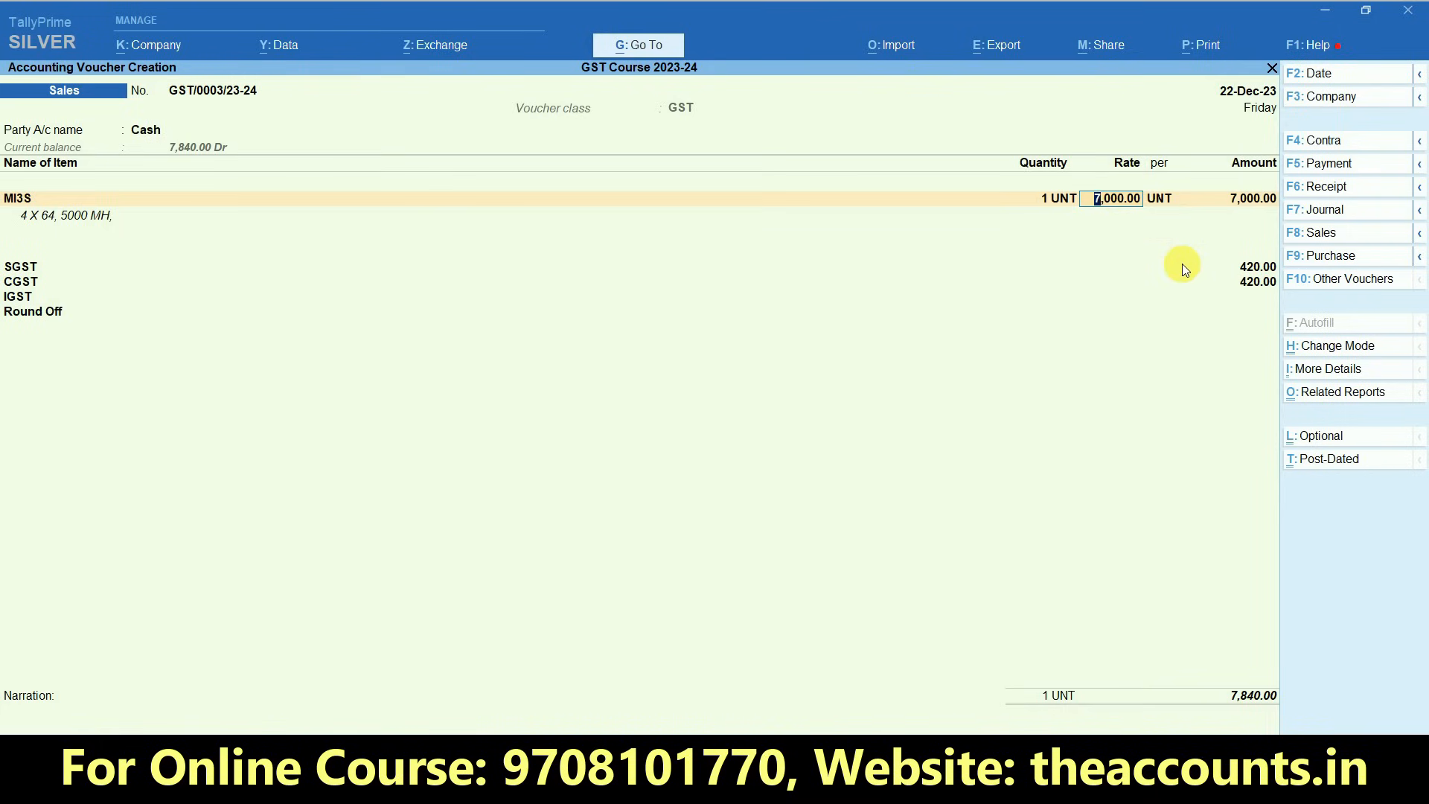
pyautogui.write('6999')
pyautogui.press('Return')
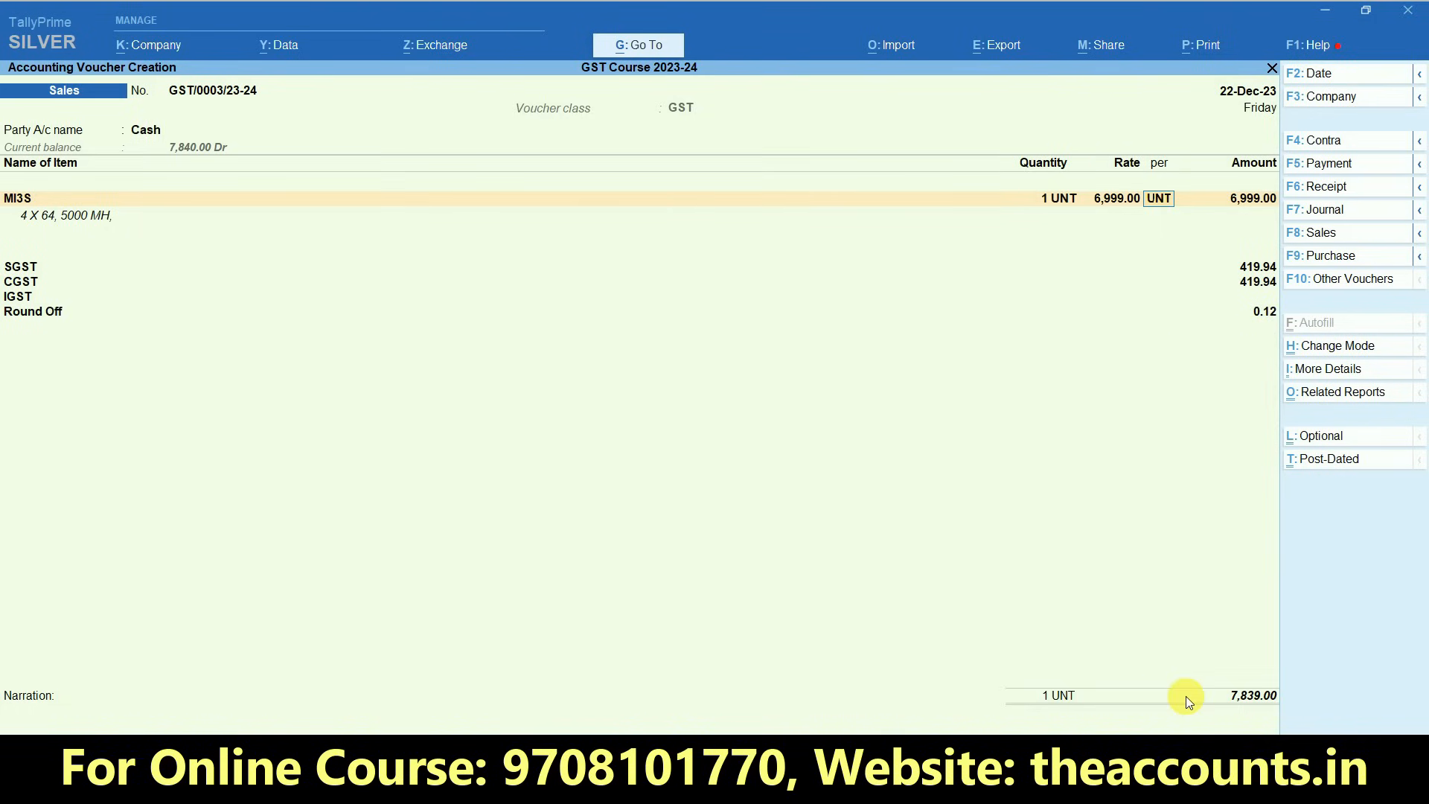
# - Keep UNT as the rate unit, end the item list, leave the narration empty and save the Sales voucher
pyautogui.press('Return')
pyautogui.press('Return')
pyautogui.press('Return')
pyautogui.press('Return')
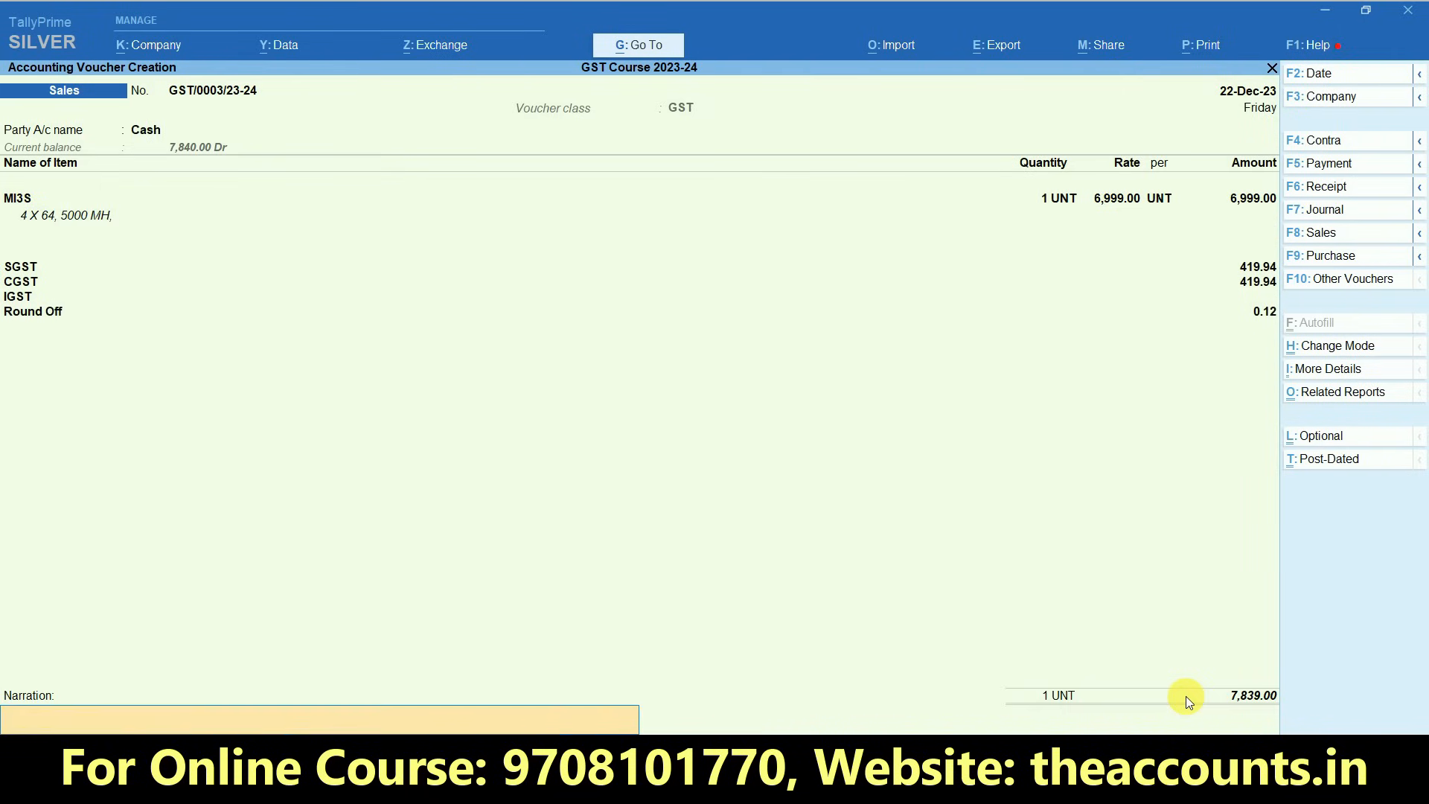
pyautogui.press('Return')
pyautogui.press('Return')
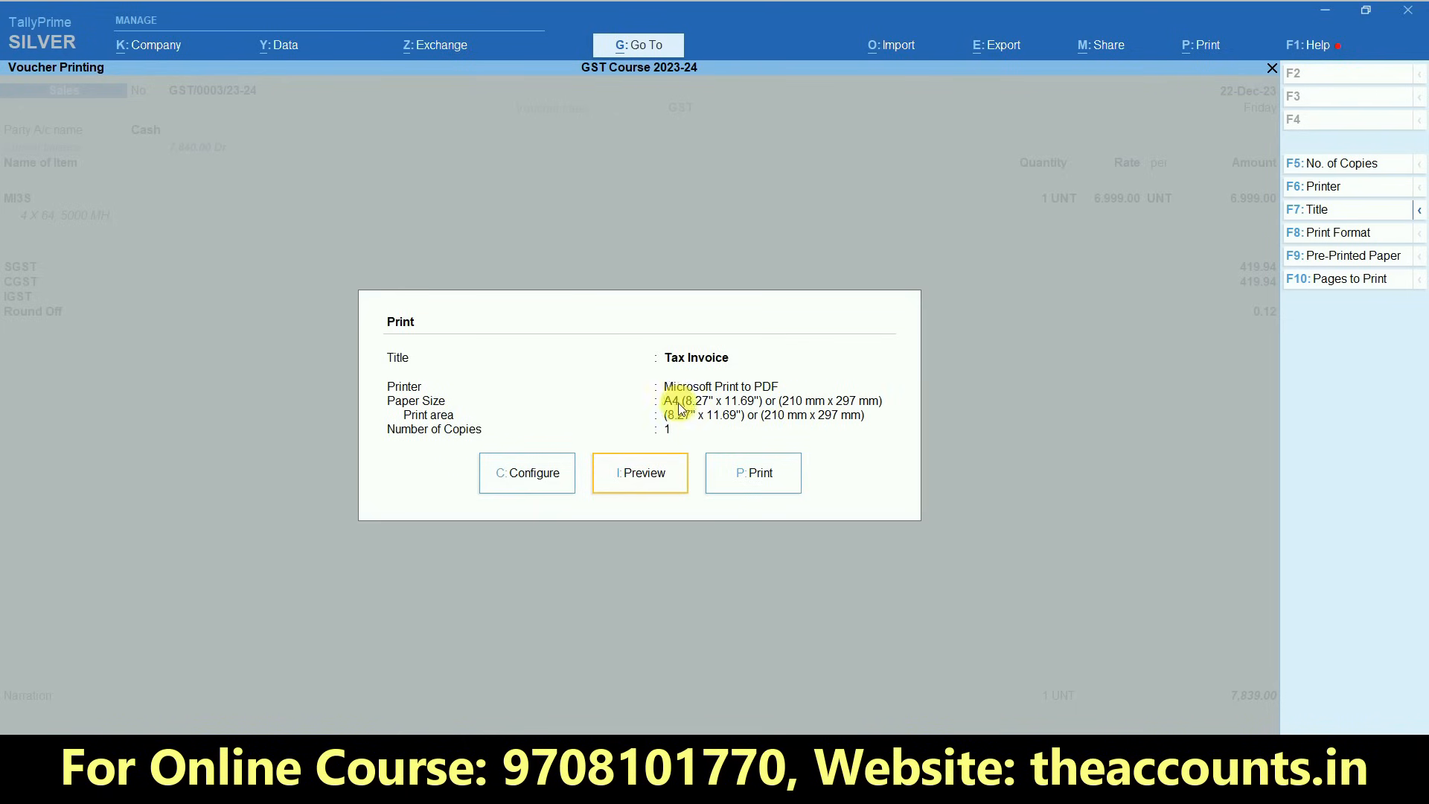
# - Set Show Rate to Yes in the print configuration of the Sales voucher
pyautogui.click(522, 484)
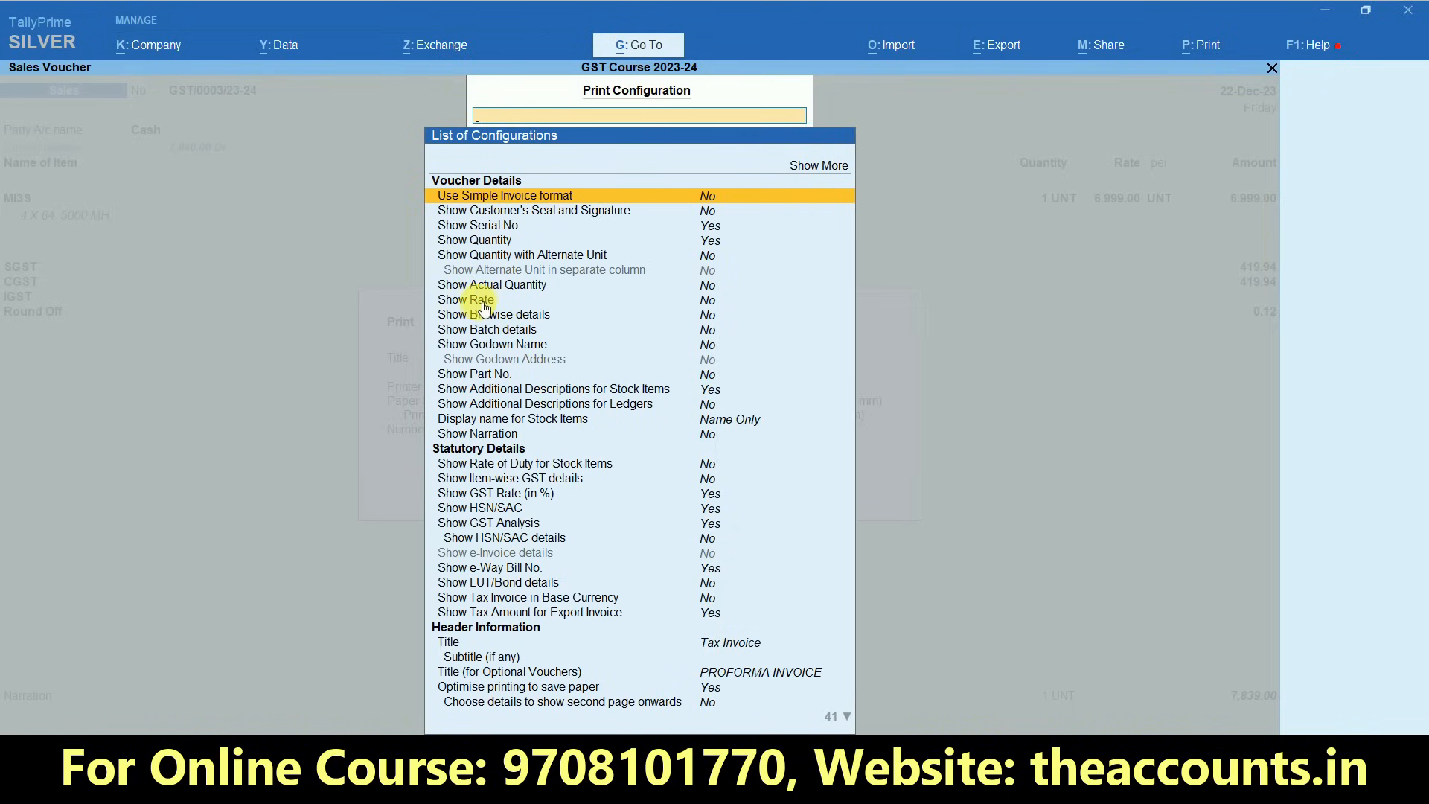
pyautogui.click(710, 303)
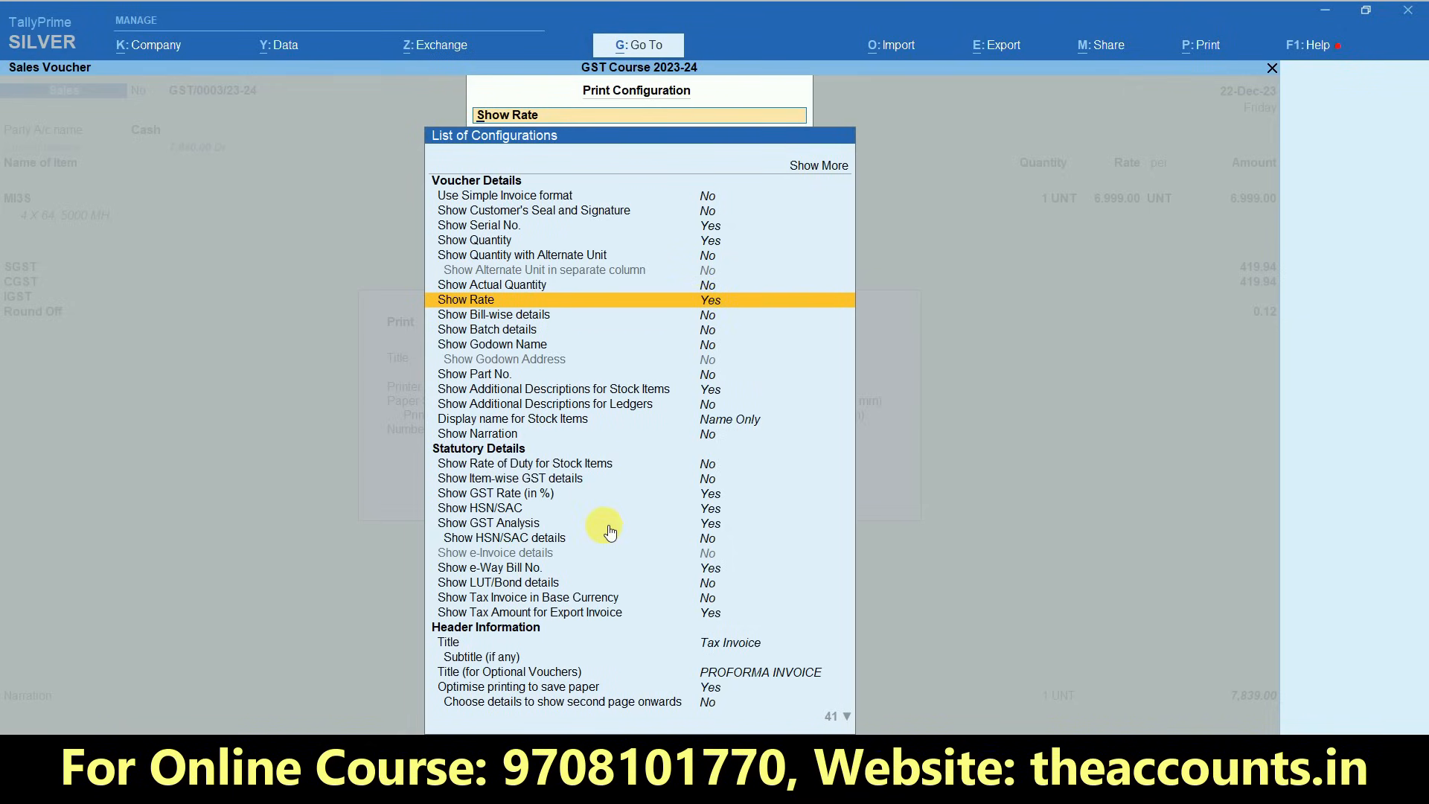
pyautogui.press('Escape')
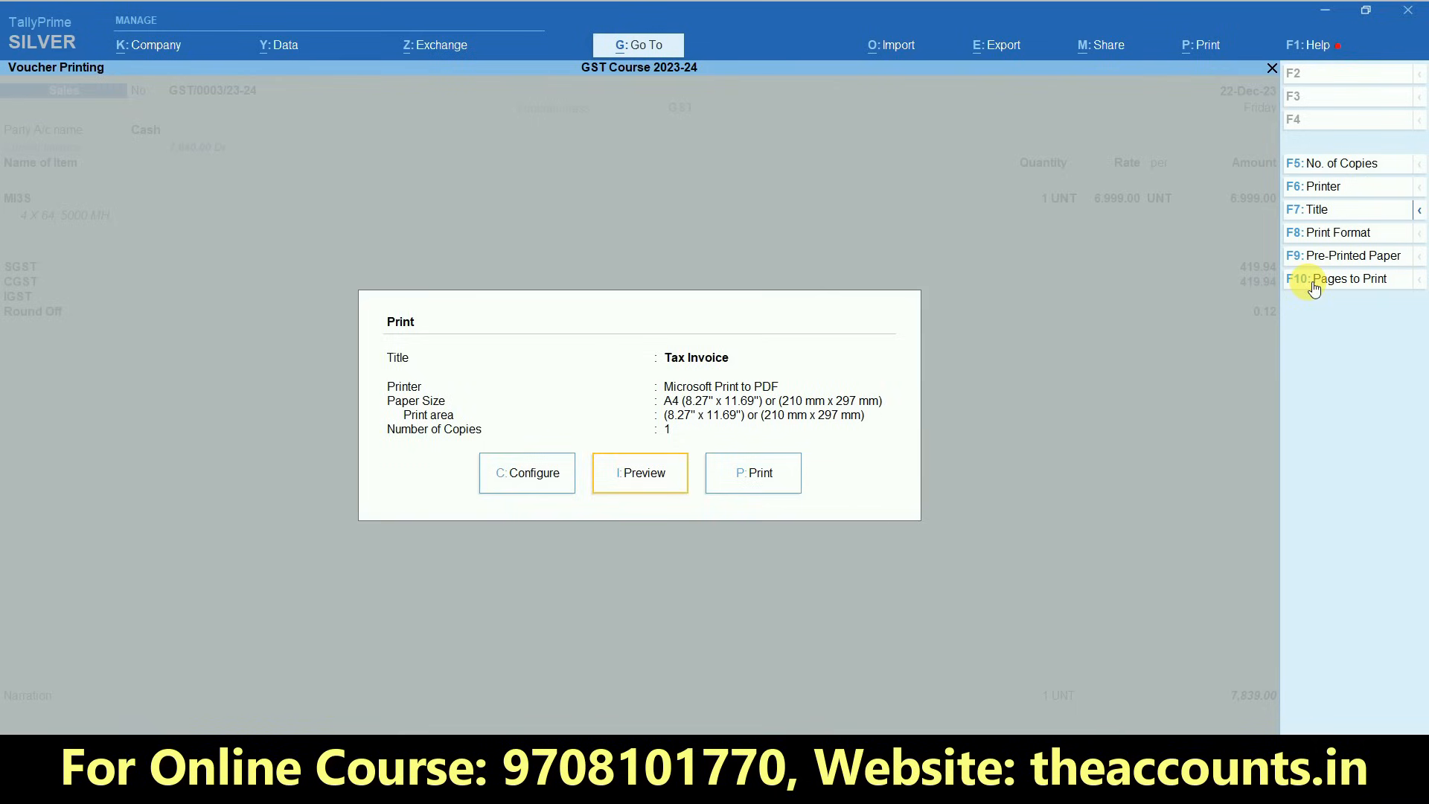
pyautogui.click(1344, 233)
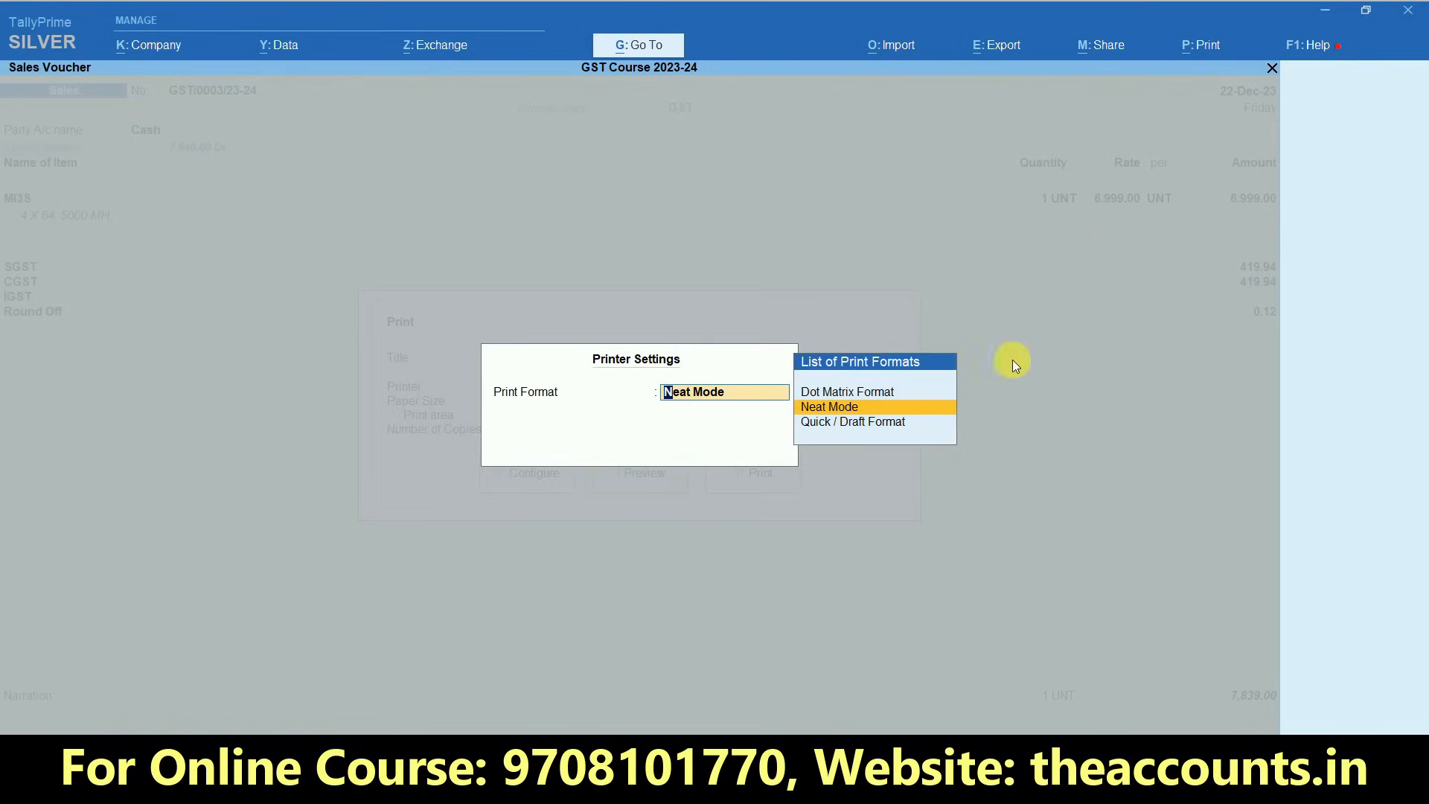
pyautogui.press('Escape')
pyautogui.press('Escape')
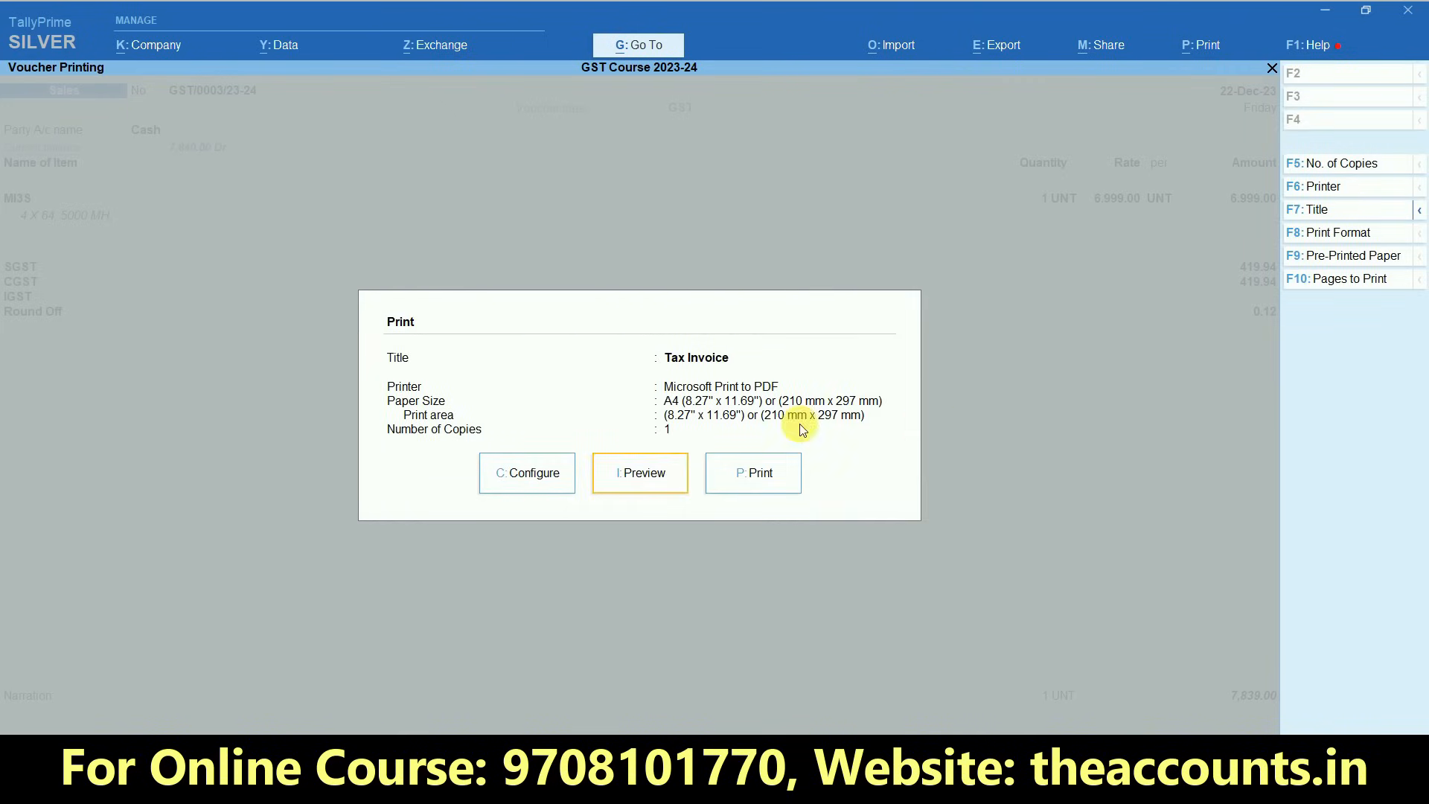
# - Preview the Tax Invoice at enlarged size and examine its item rate, tax lines, round off, total and declaration
pyautogui.click(653, 487)
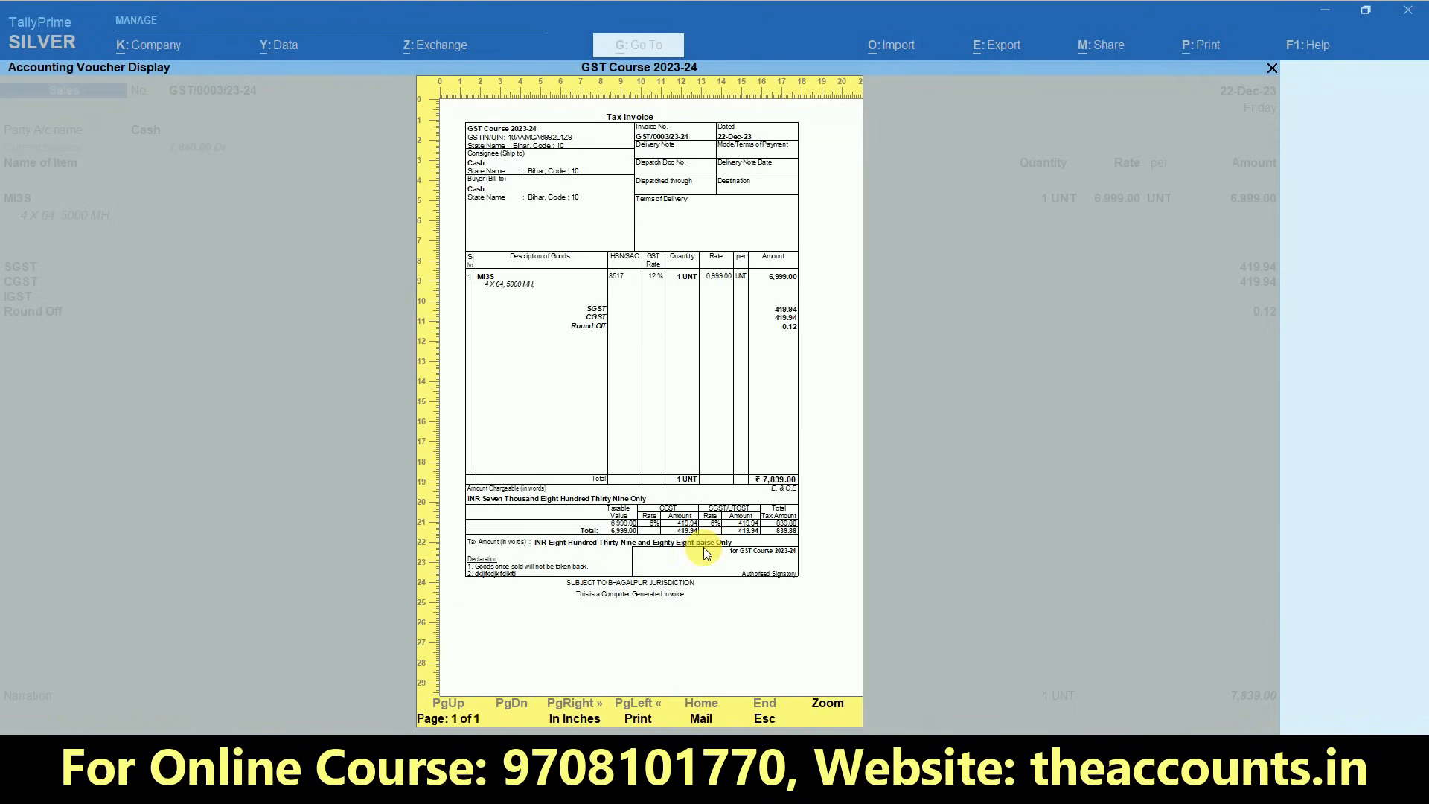
pyautogui.click(827, 703)
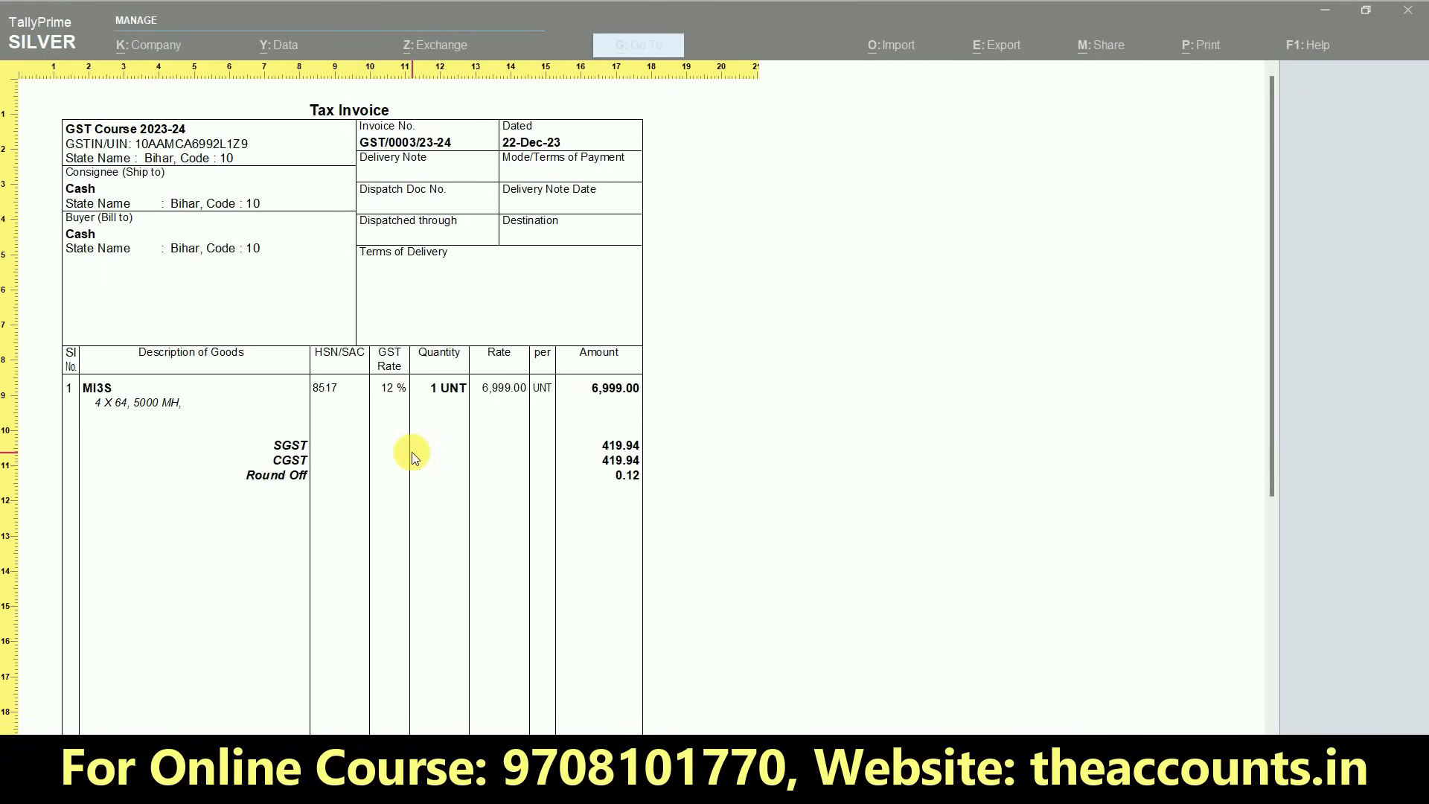
pyautogui.scroll(-1, 1272, 296)
pyautogui.moveTo(1273, 296); pyautogui.dragTo(1278, 542)
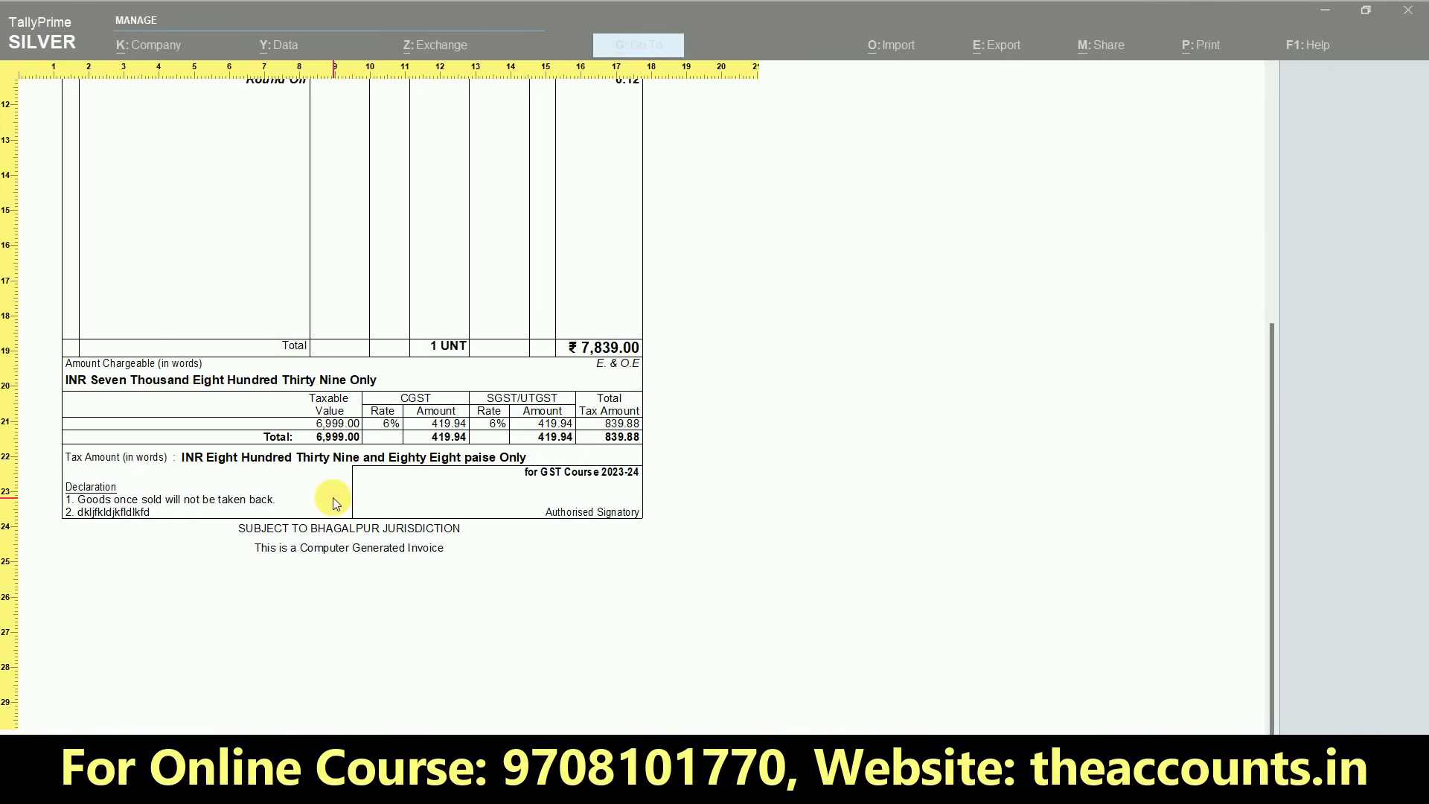
pyautogui.press('Escape')
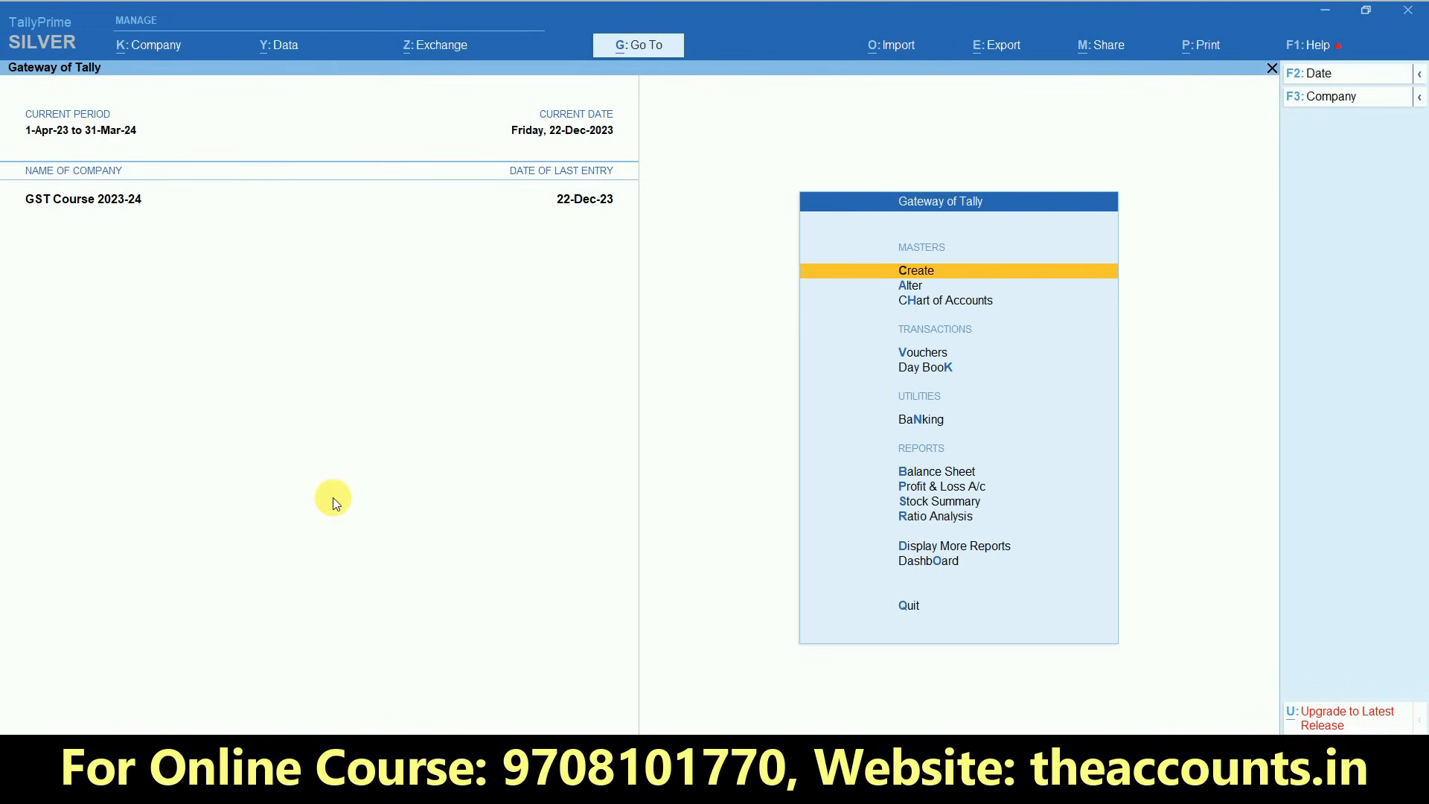
# - Create a ledger named State Bank of India under the Bank Accounts group
pyautogui.press('Return')
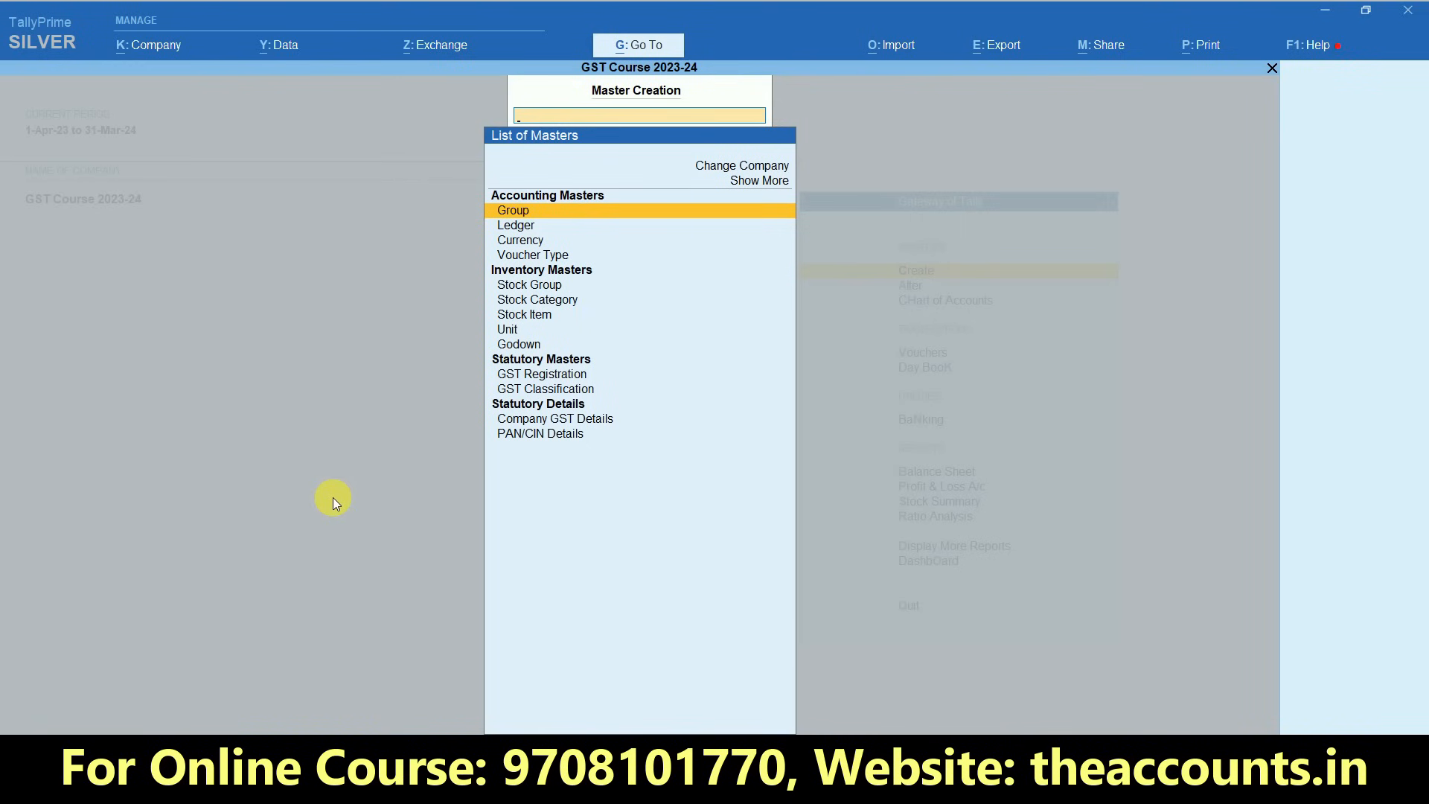
pyautogui.press('Down')
pyautogui.press('Return')
pyautogui.write('State Bank of india')
pyautogui.press('Return')
pyautogui.press('Return')
pyautogui.write('Bank')
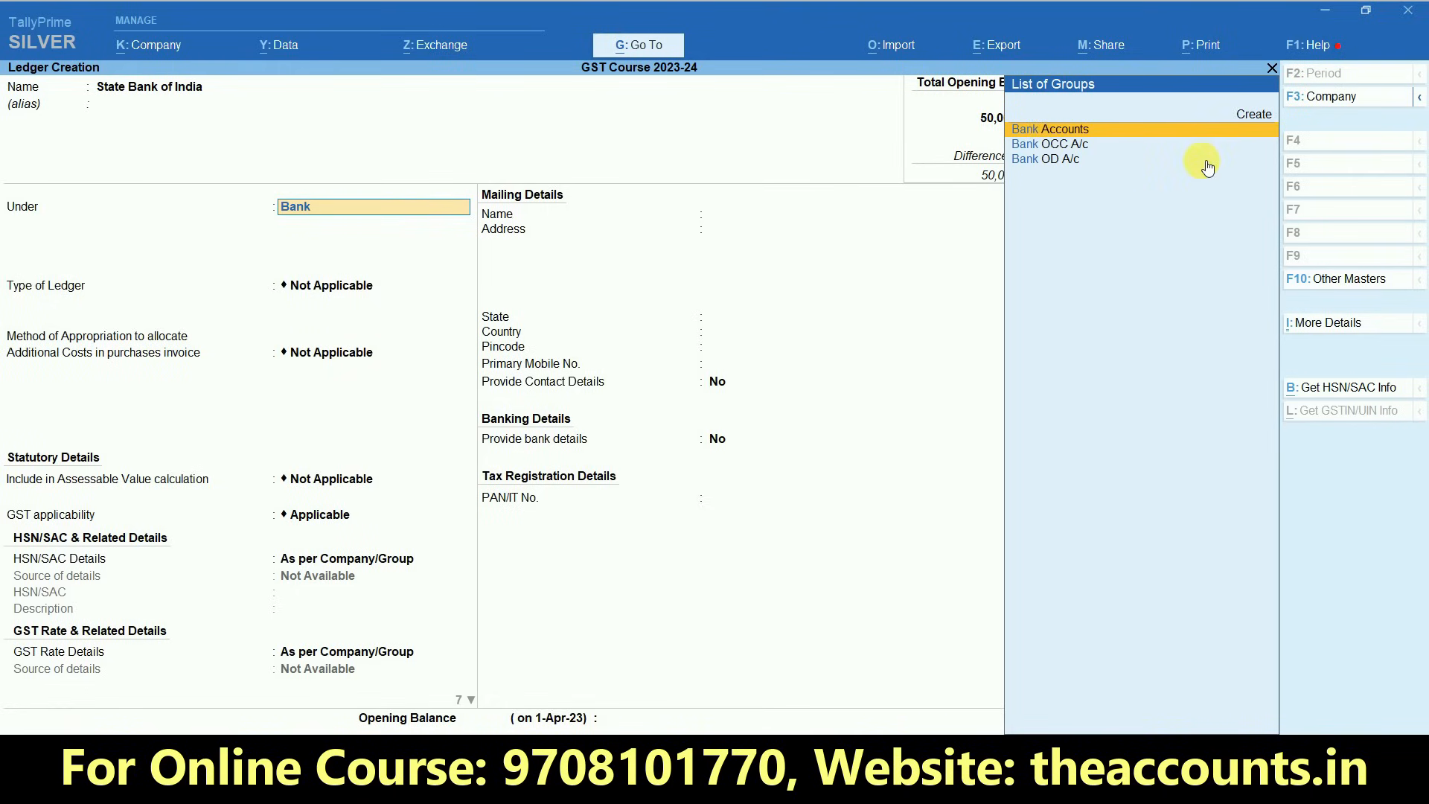
pyautogui.press('Return')
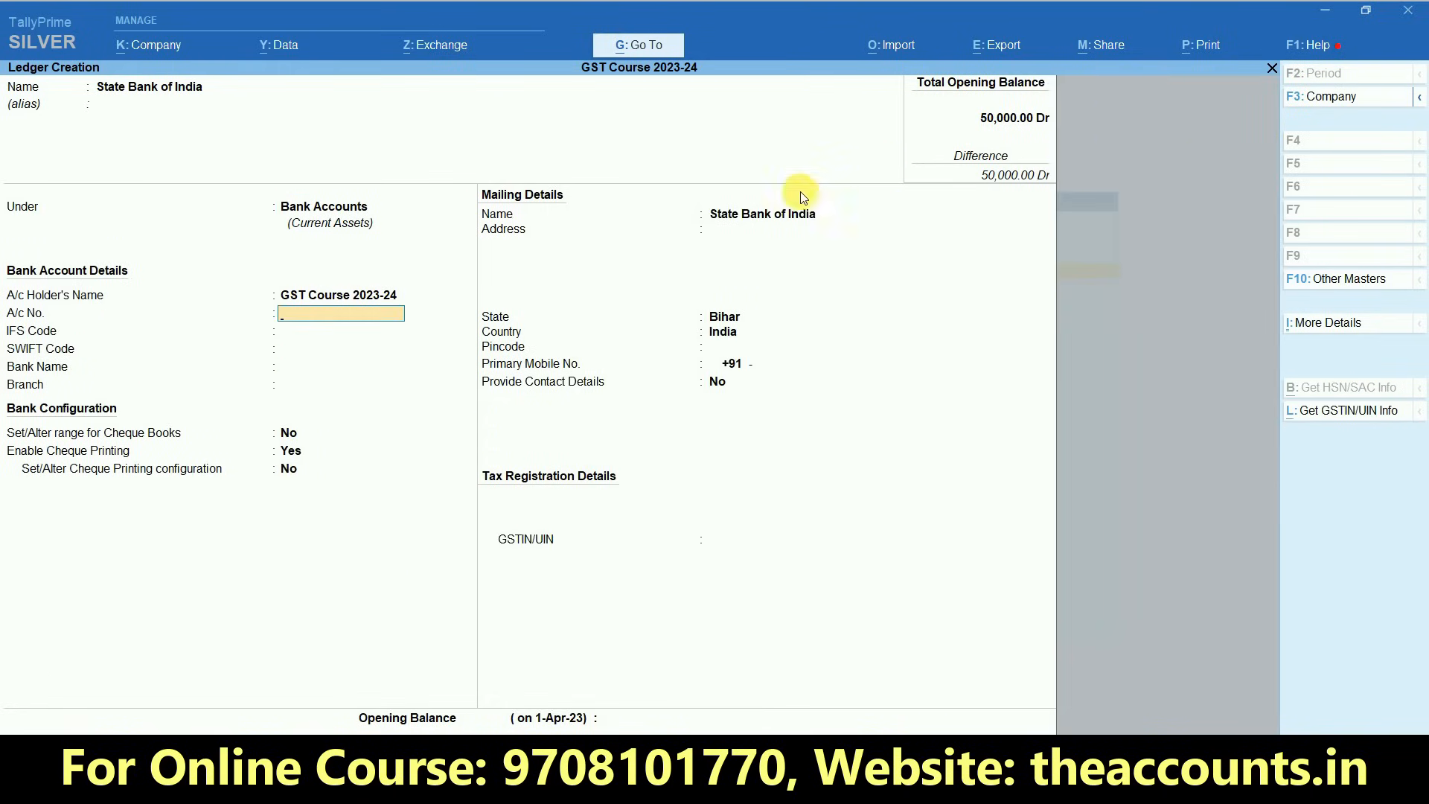
# - Enter the bank account number and the IFS code SBIN0007901 in the ledger's bank account details
pyautogui.press('Return')
pyautogui.write('SB')
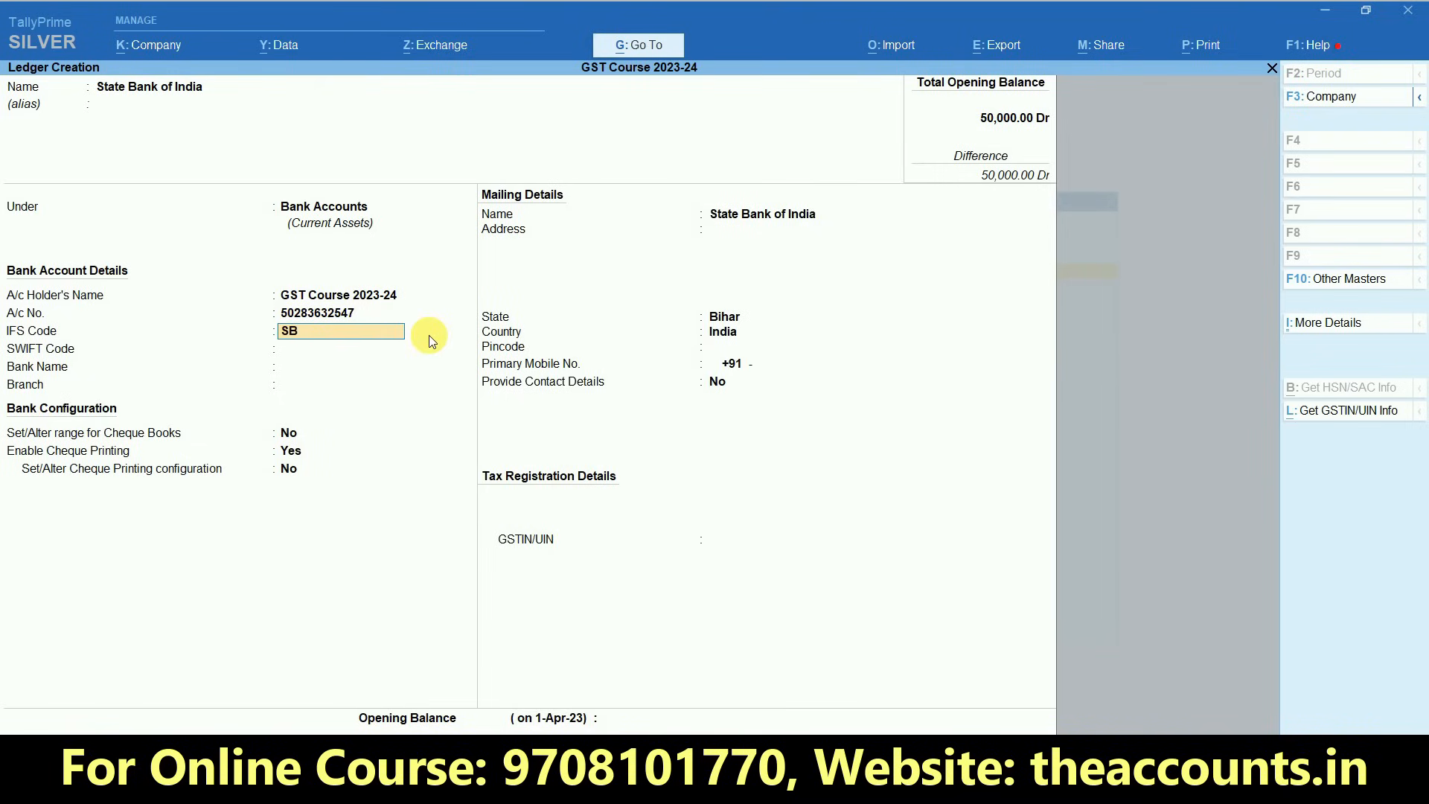
pyautogui.write('IN0007901')
pyautogui.press('Return')
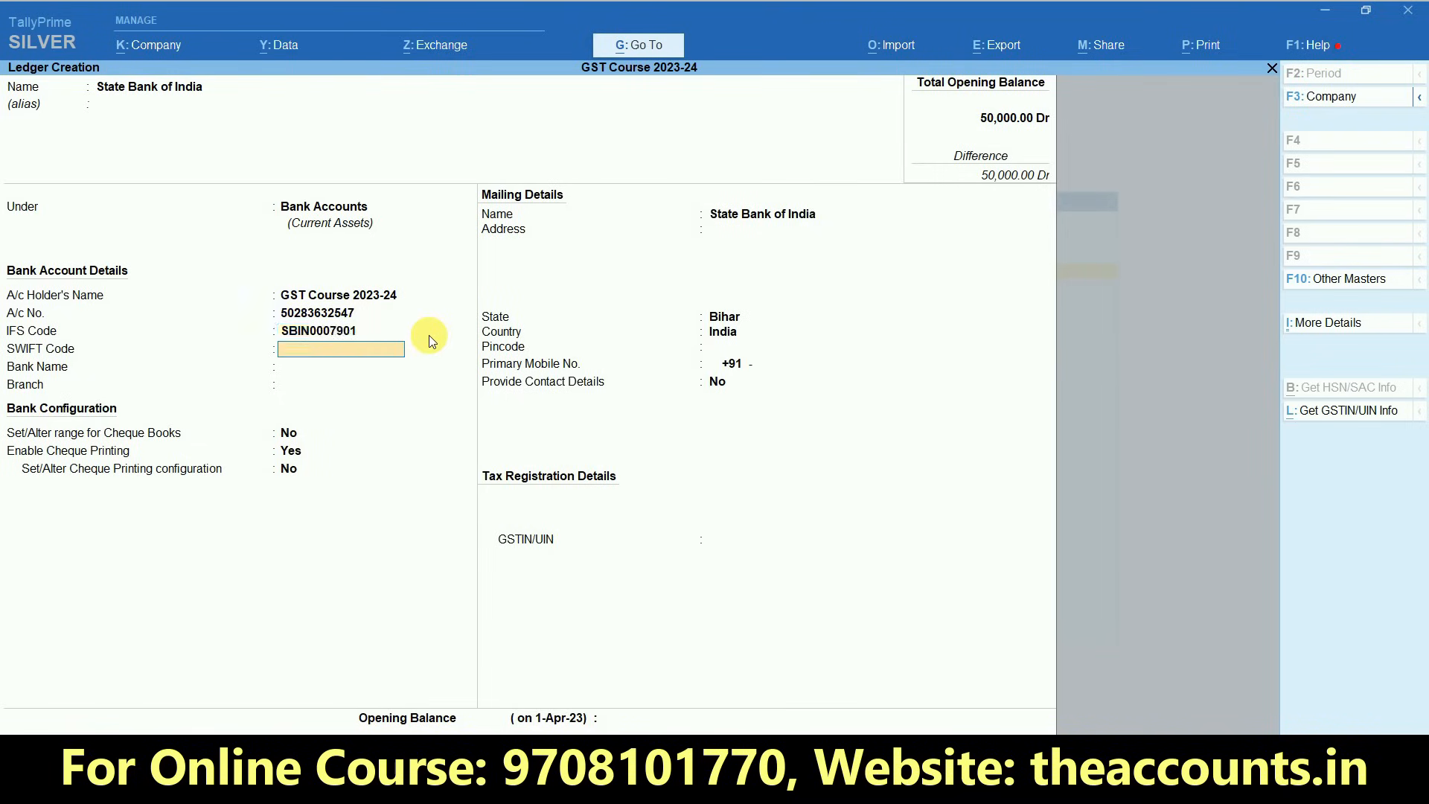
# - Leave the SWIFT code blank, set the bank name to State Bank of India (India) and the branch to Tatarpur
pyautogui.press('Return')
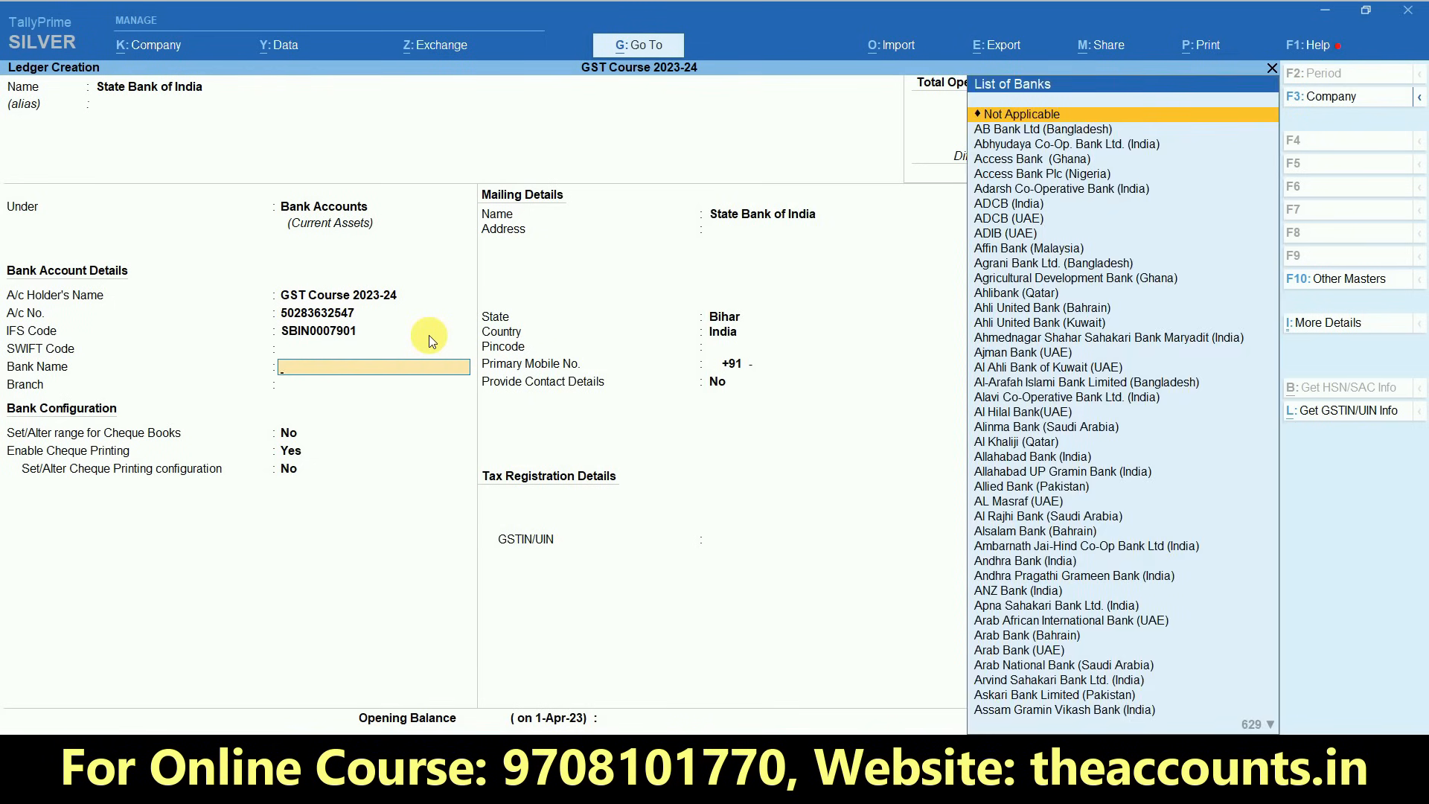
pyautogui.write('S')
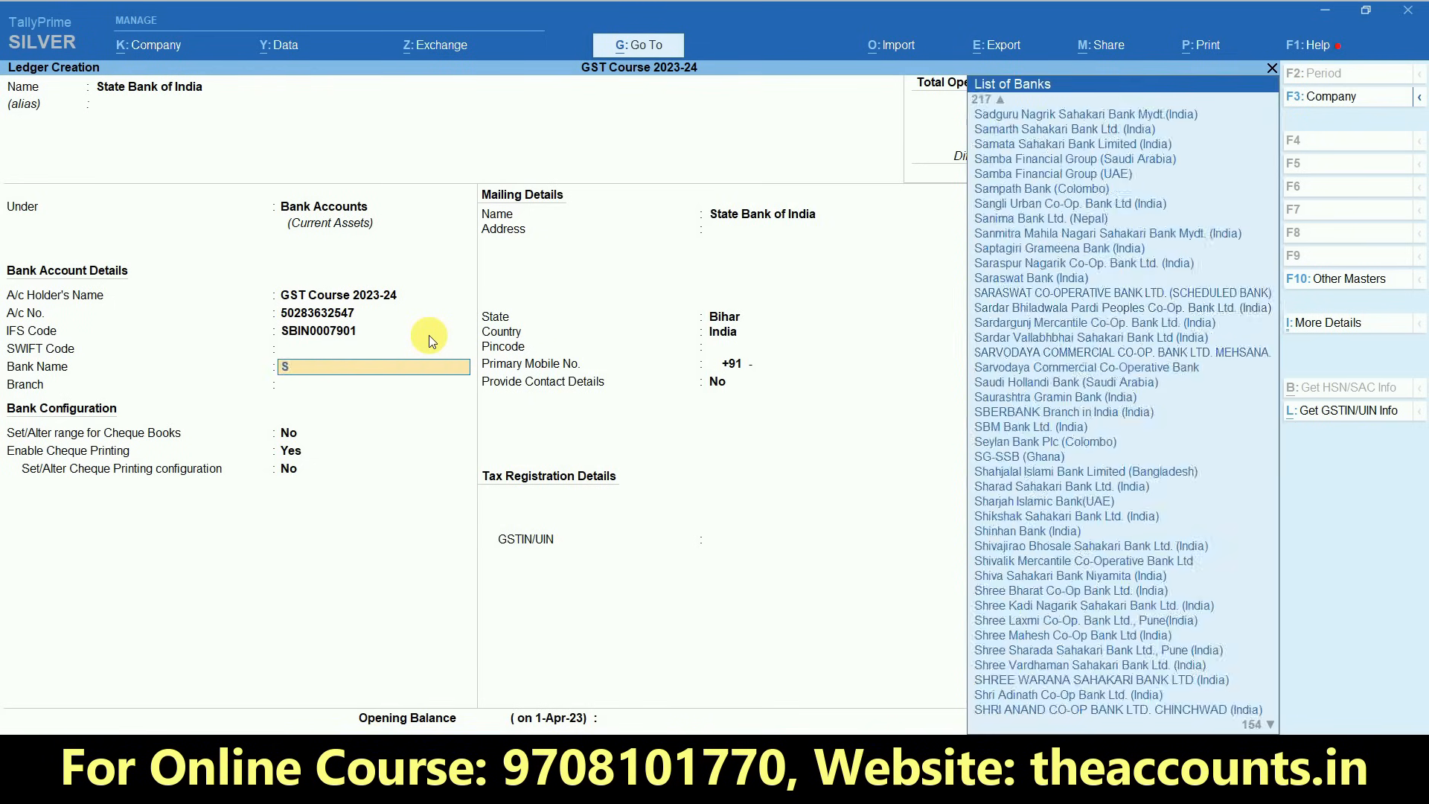
pyautogui.write('tate Ban')
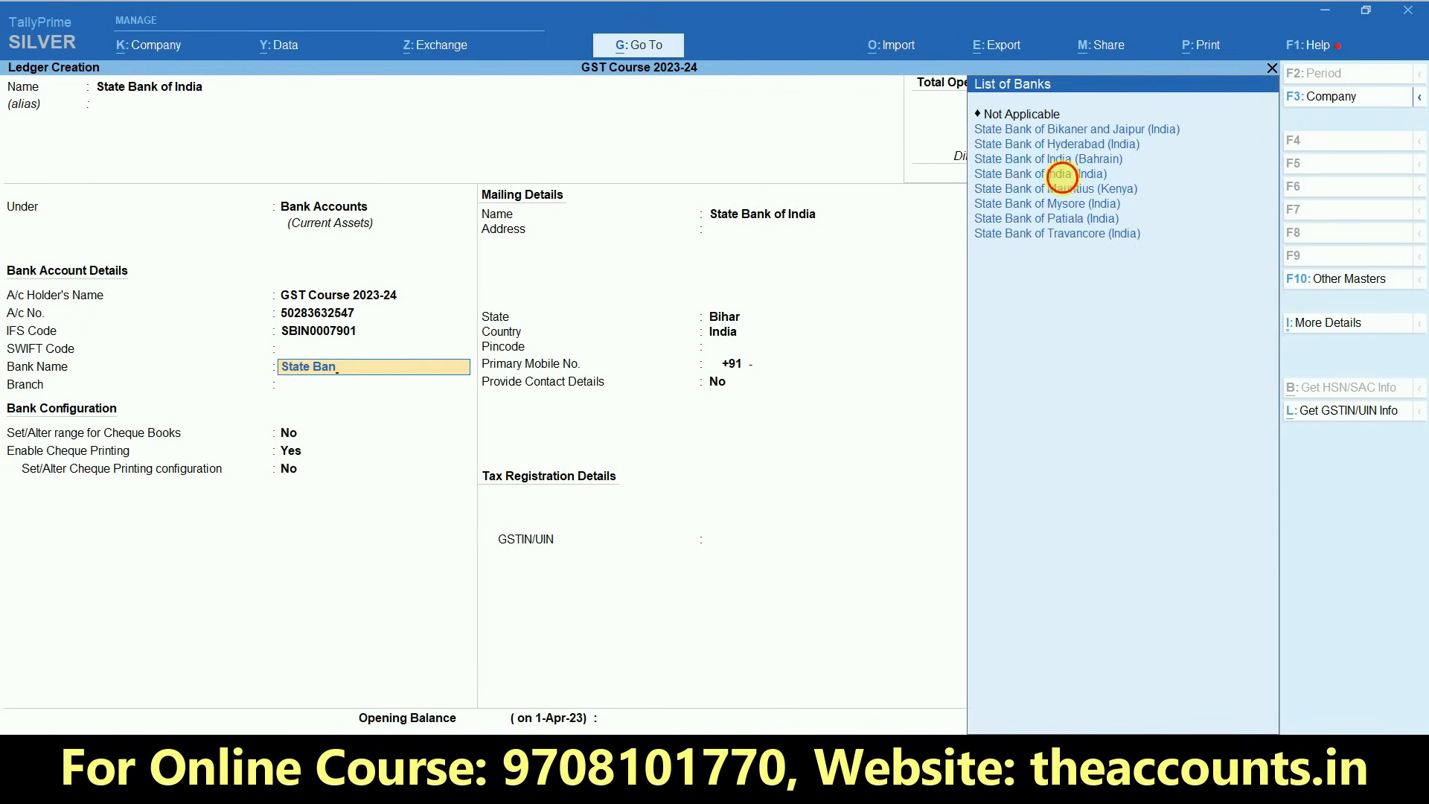
pyautogui.click(1061, 177)
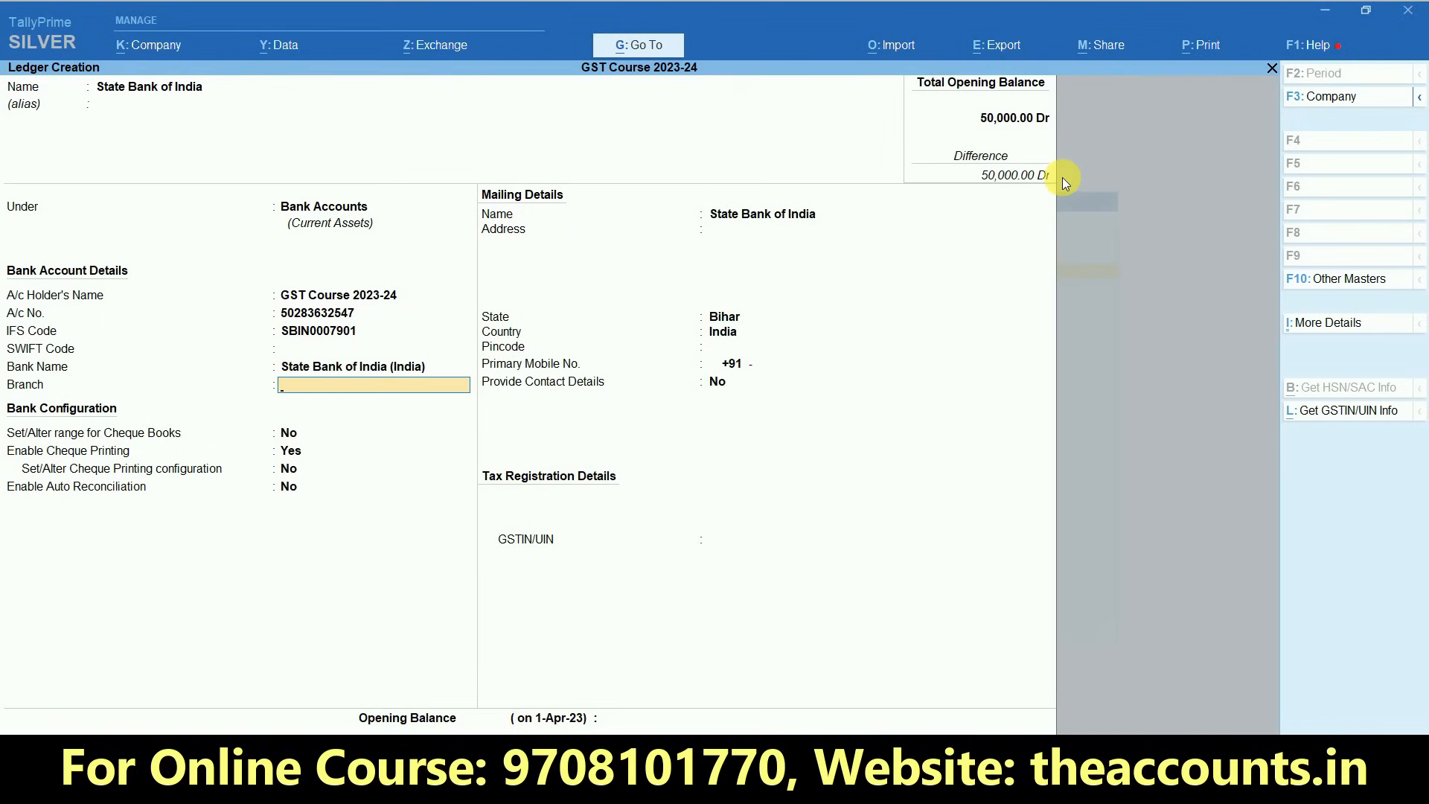
pyautogui.write('Tatarpur')
pyautogui.press('Return')
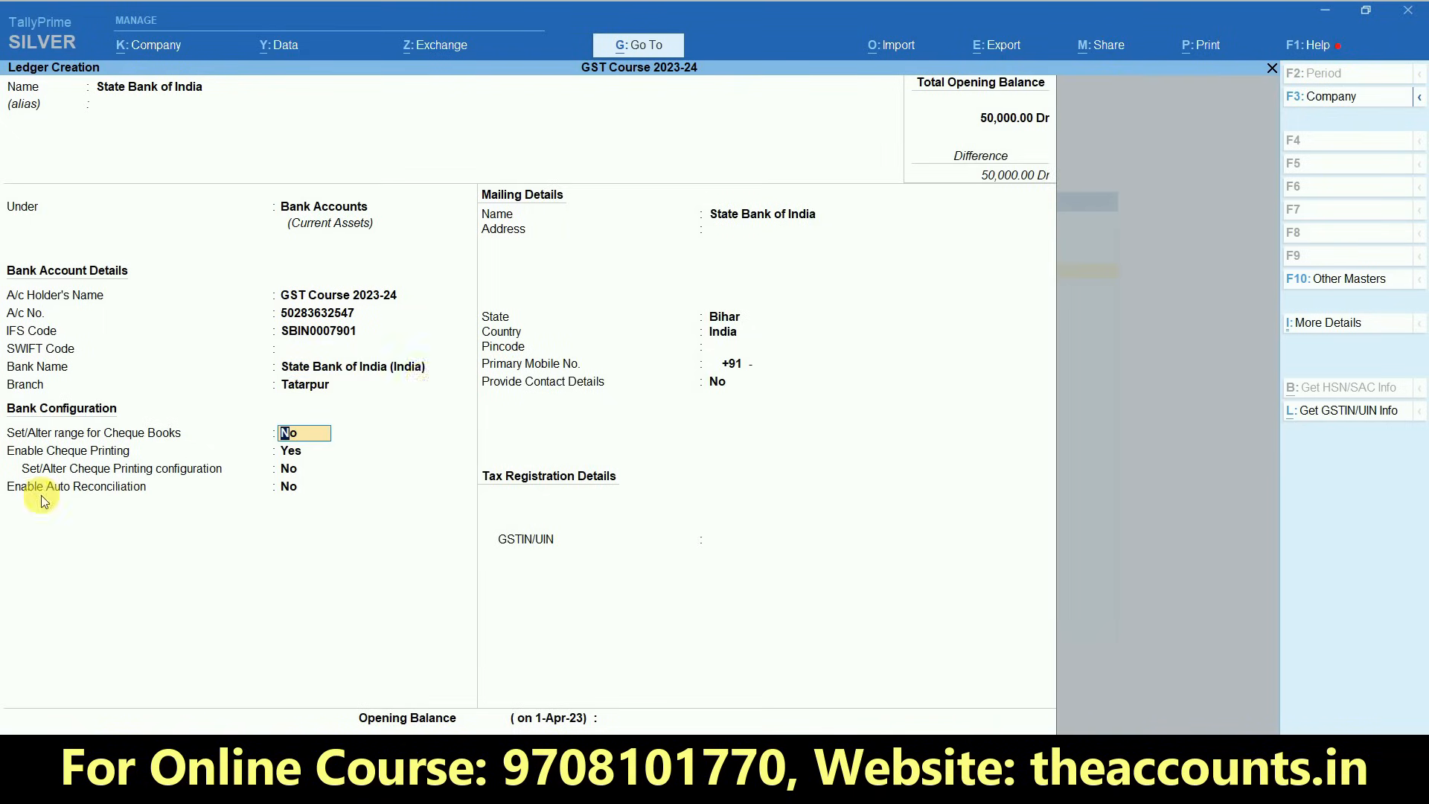
# - Keep the bank ledger's default settings for cheque books, cheque printing and auto reconciliation
pyautogui.press('Return')
pyautogui.press('Return')
pyautogui.press('Return')
pyautogui.press('Return')
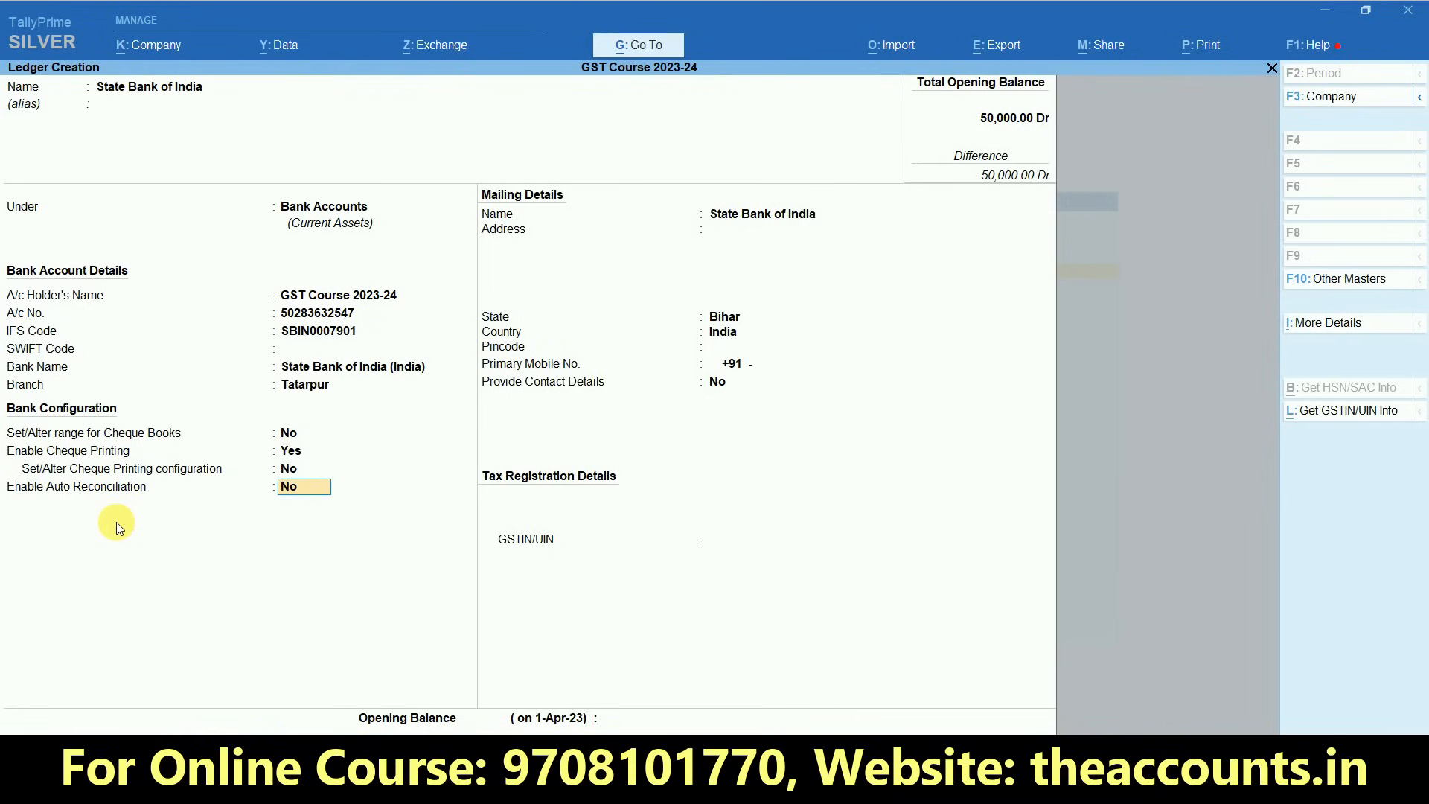
pyautogui.press('Return')
pyautogui.press('Return')
pyautogui.press('Return')
pyautogui.press('Return')
pyautogui.press('Return')
pyautogui.press('Return')
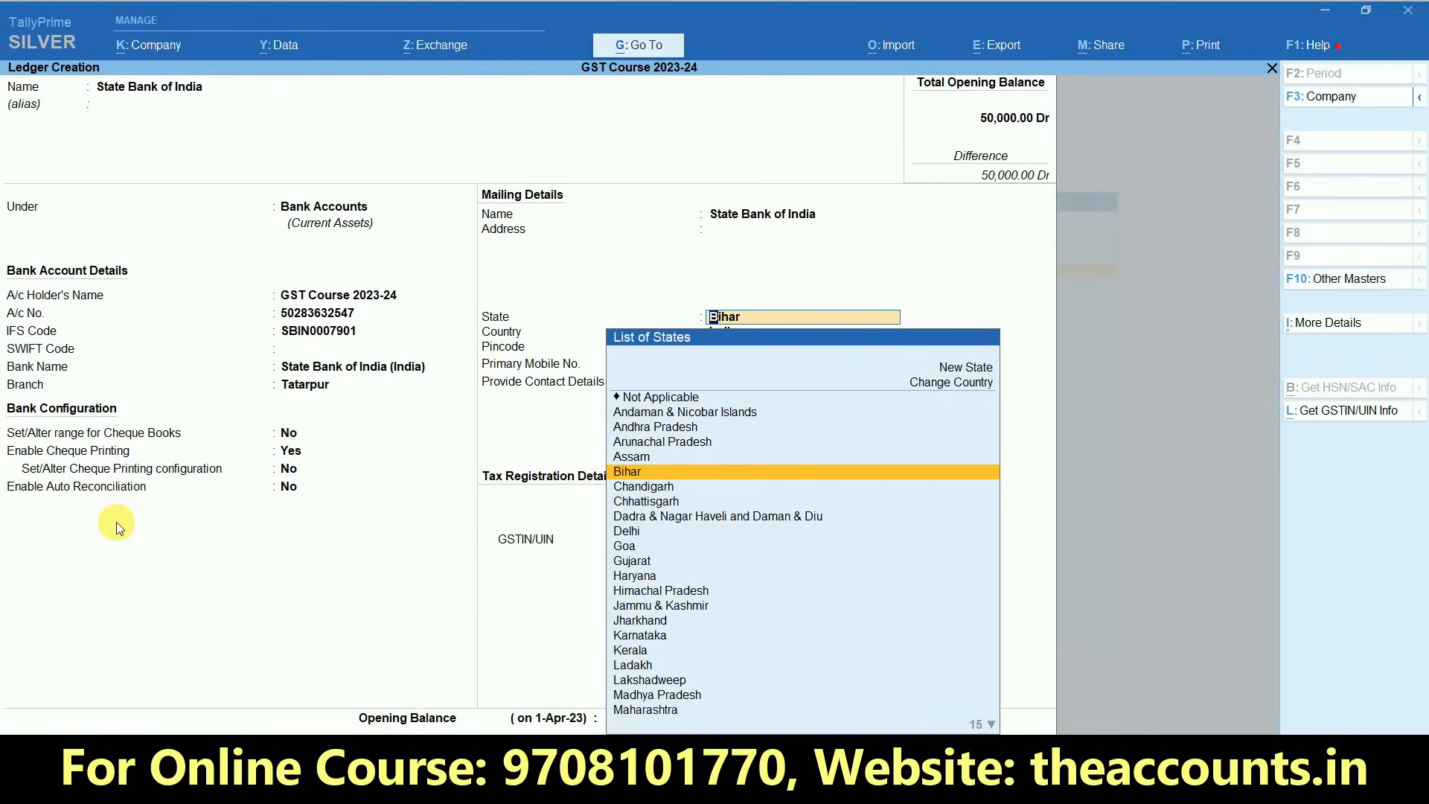
# - Keep Bihar as the ledger's state, leave the GSTIN/UIN blank, and save the State Bank of India ledger
pyautogui.press('Return')
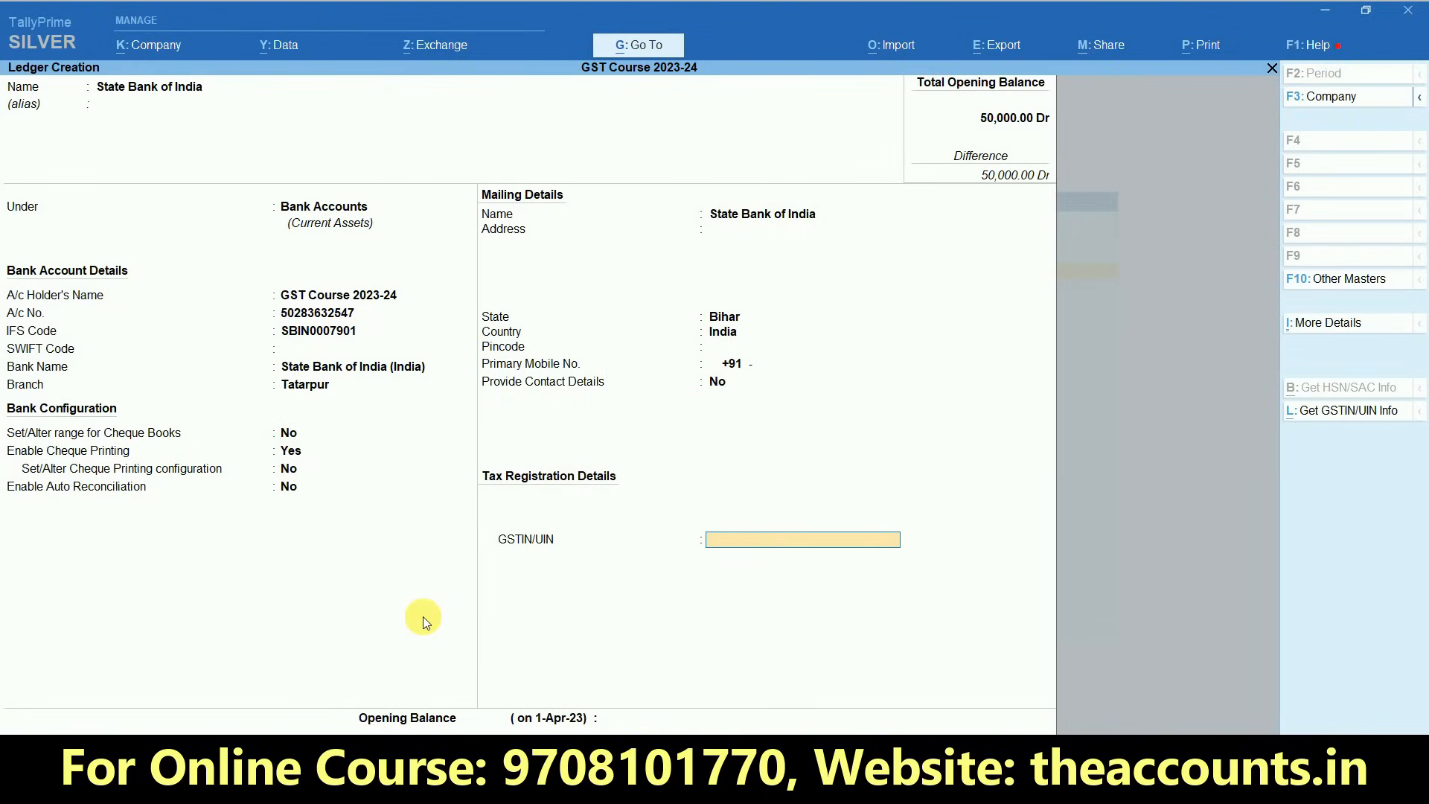
pyautogui.press('Return')
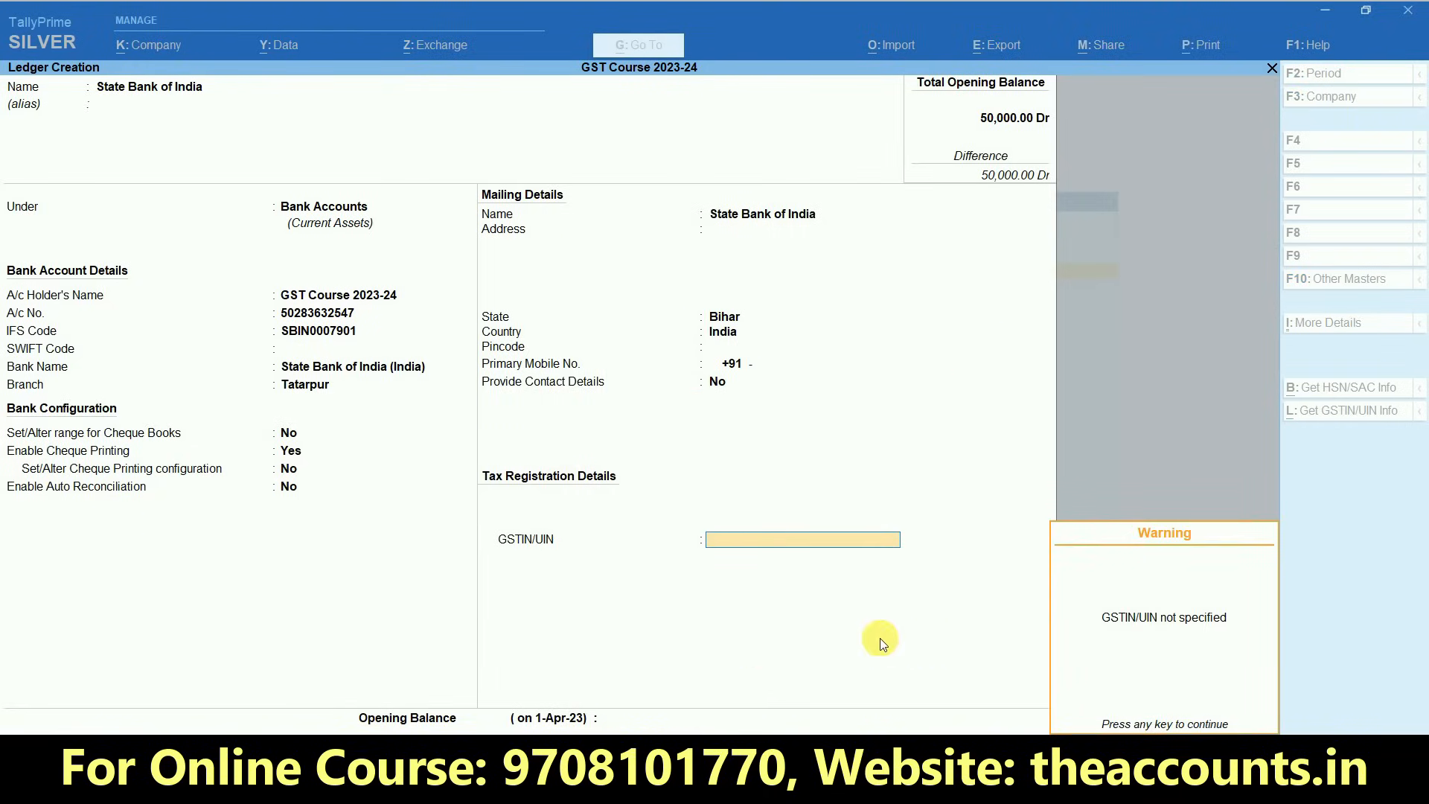
pyautogui.press('Return')
pyautogui.press('Return')
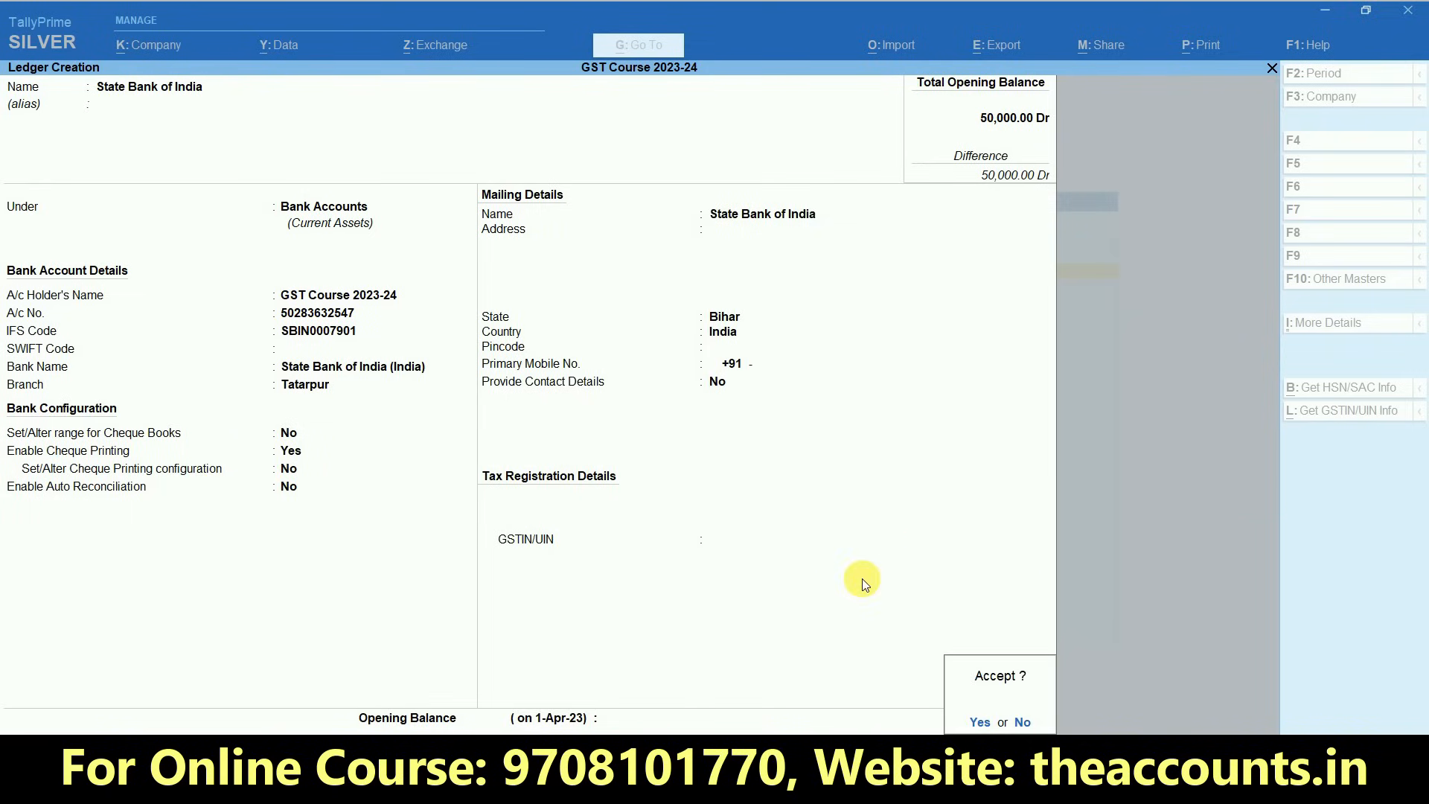
pyautogui.press('Return')
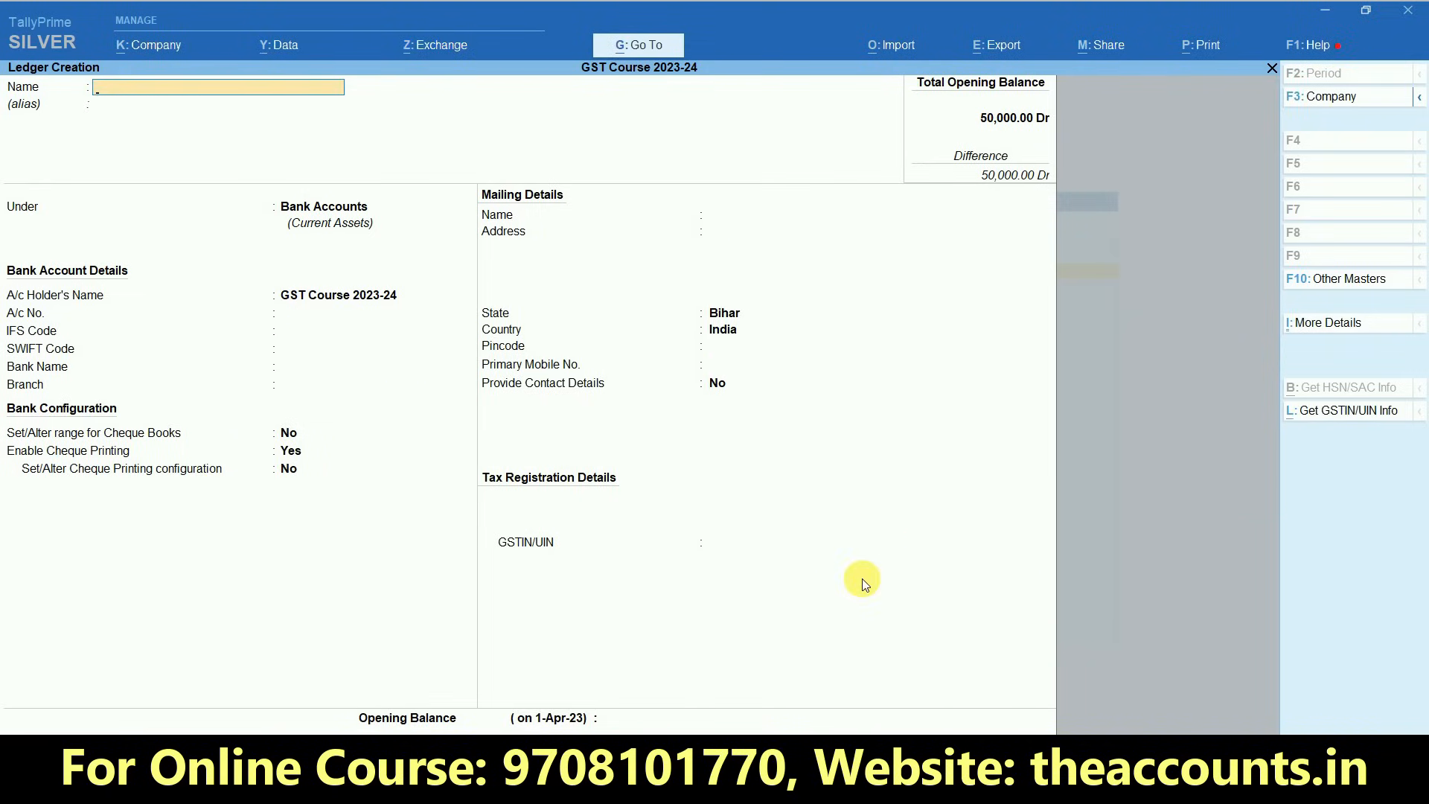
pyautogui.press('Escape')
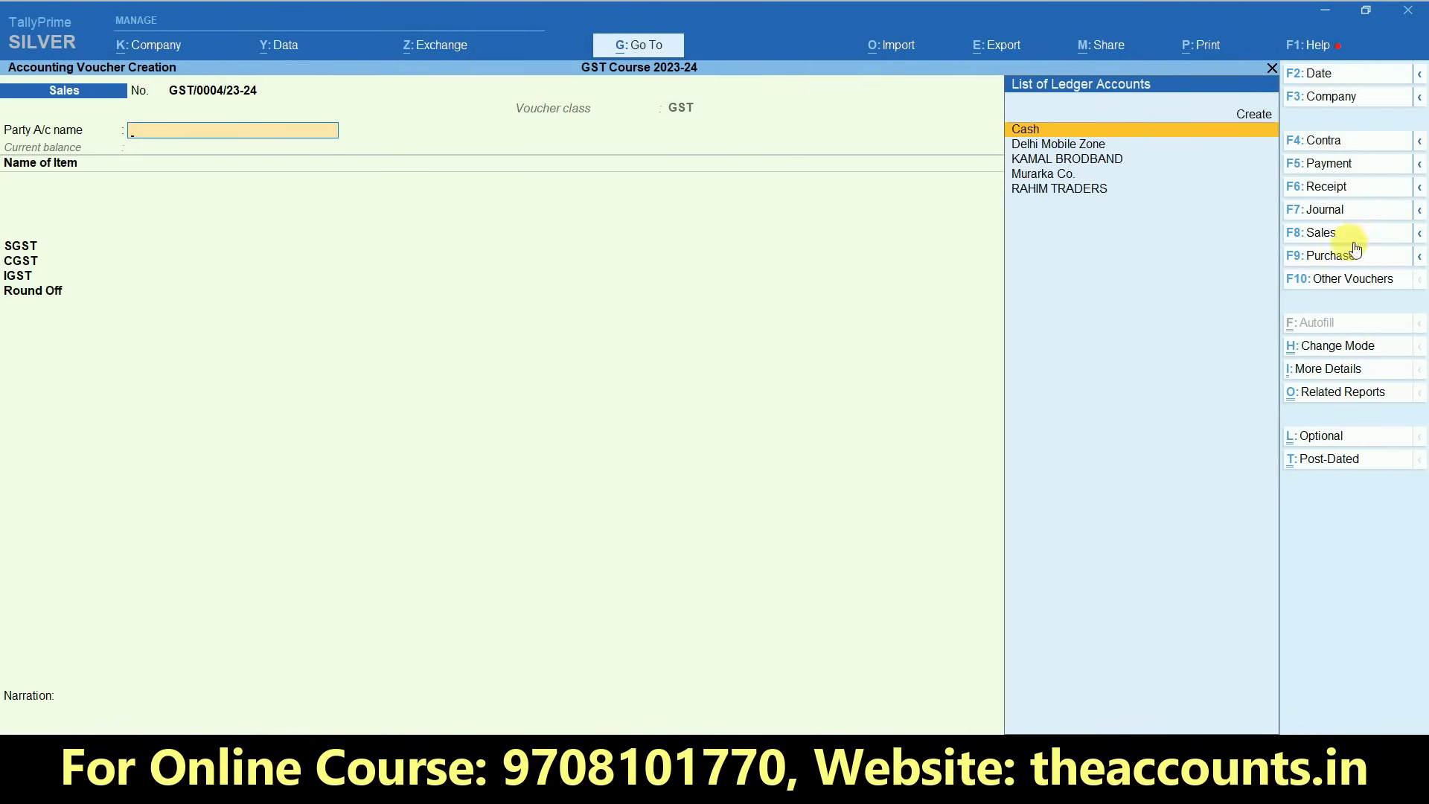
# - In the print configuration of sales voucher GST/0003/23-24, set the company's bank name to State Bank of India
pyautogui.press('pageup')
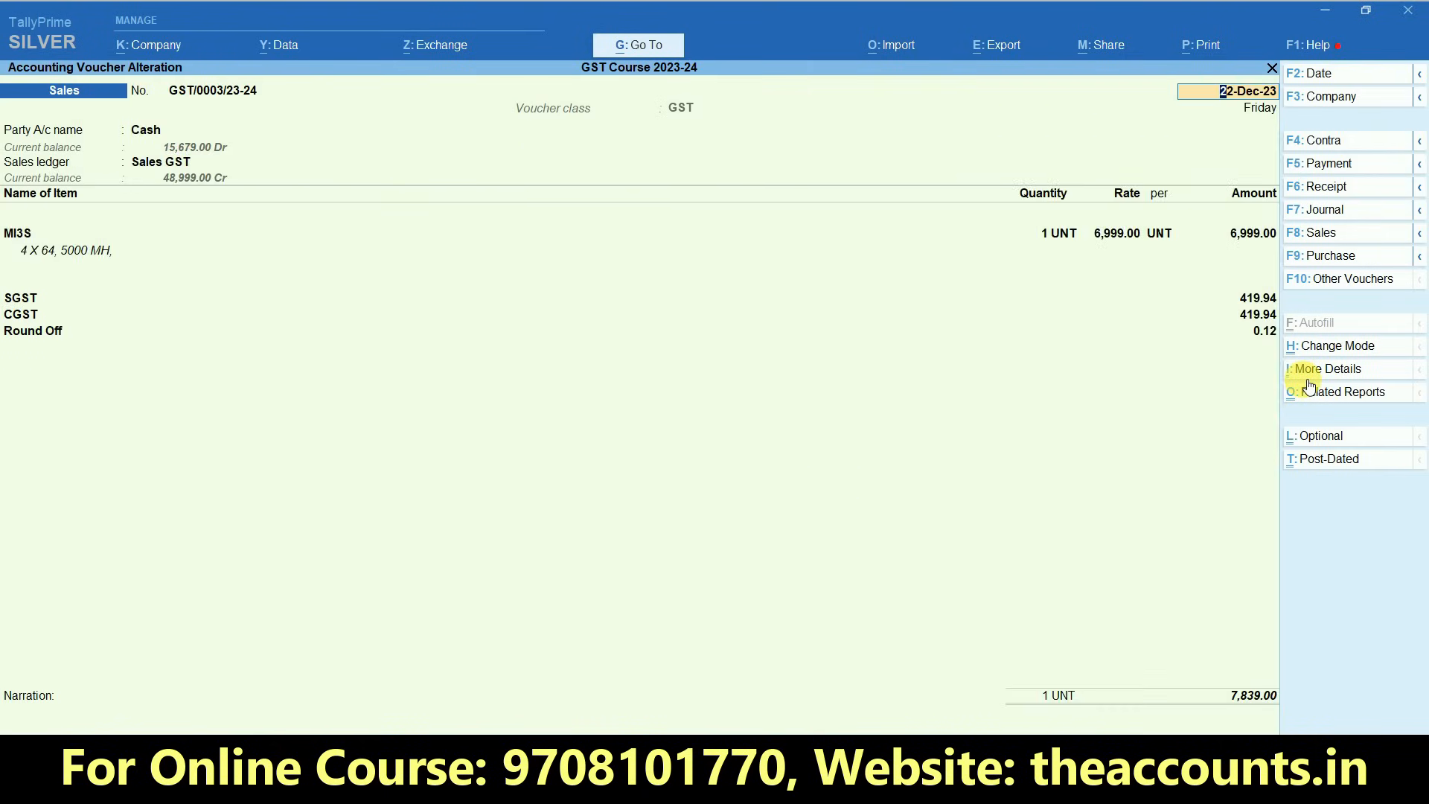
pyautogui.click(1189, 45)
pyautogui.click(1287, 108)
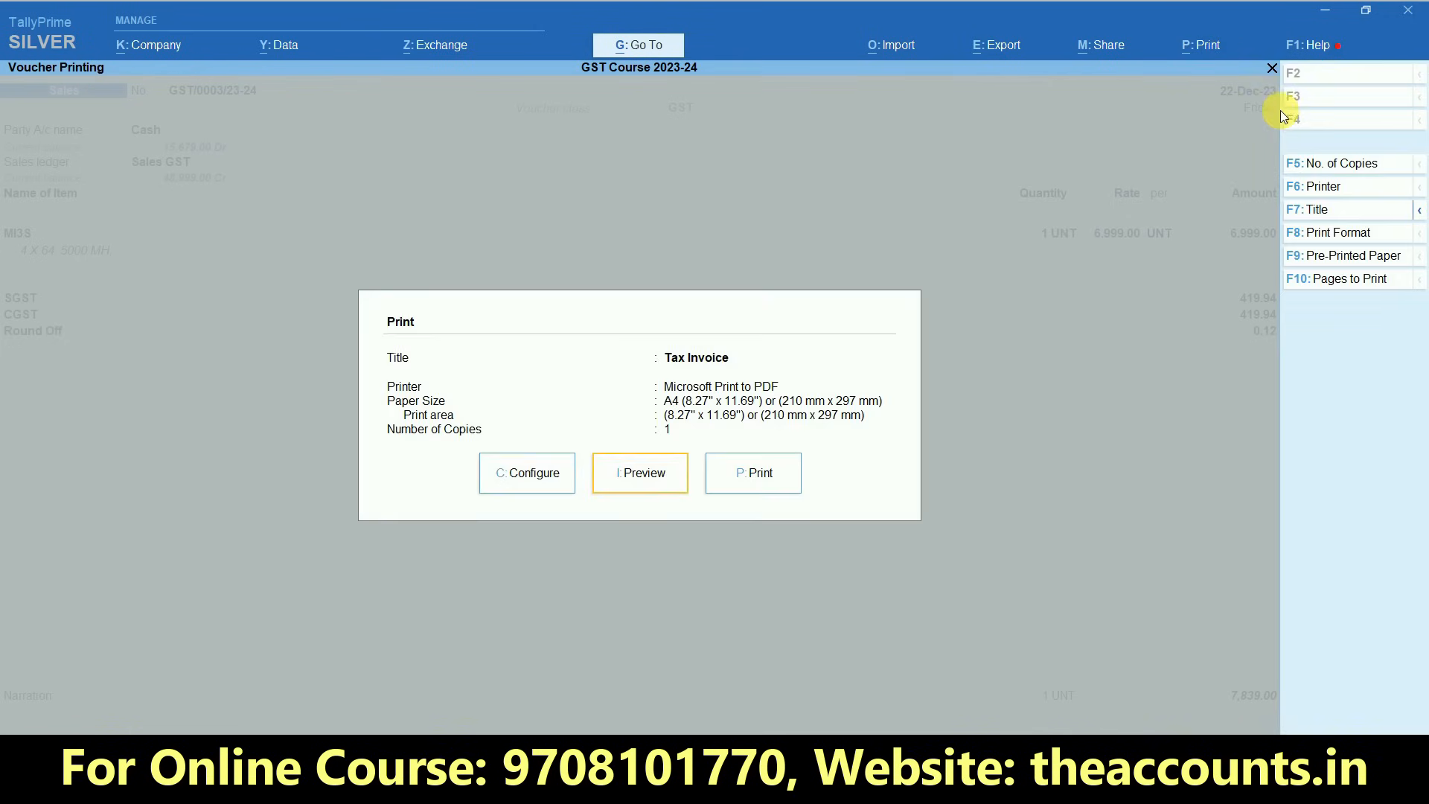
pyautogui.click(514, 473)
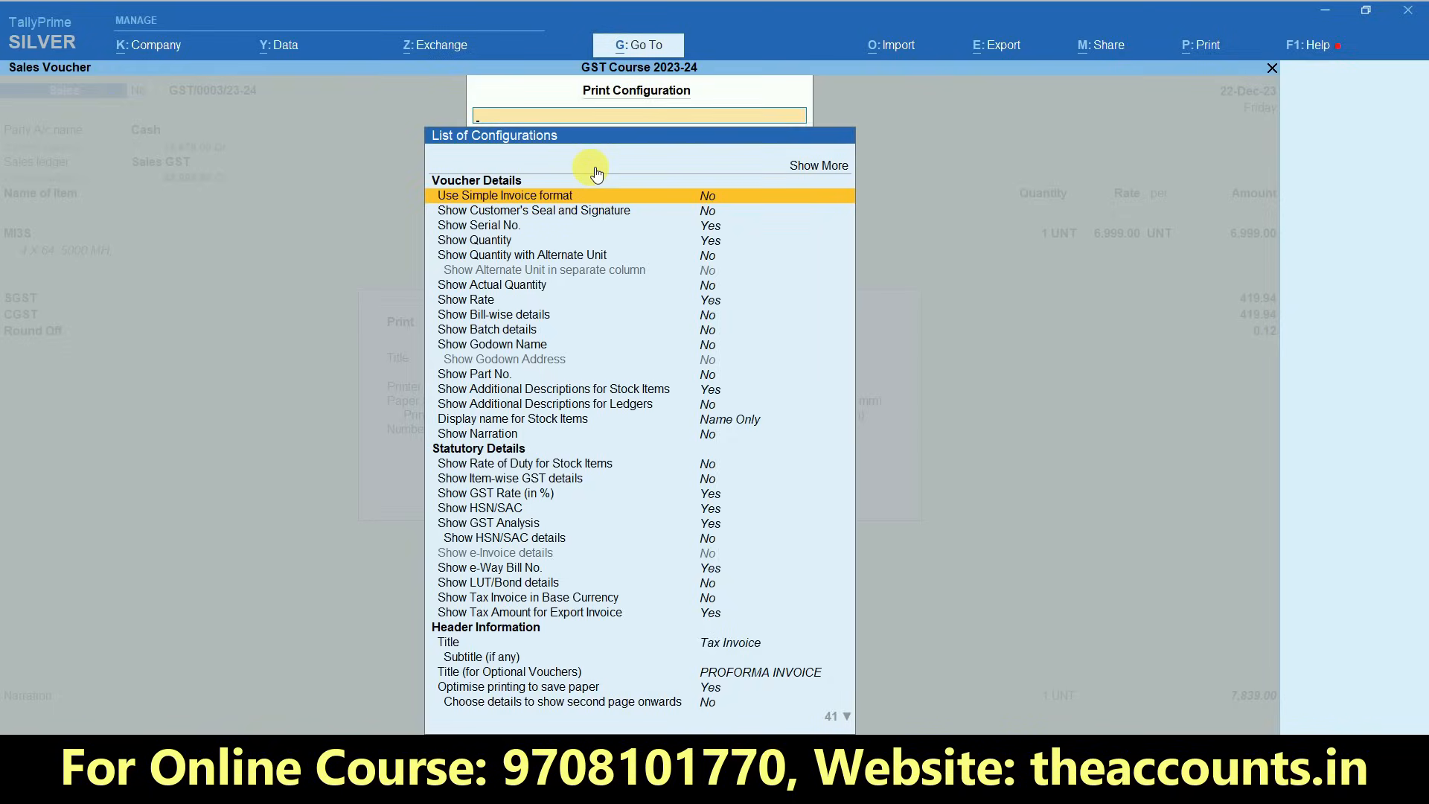
pyautogui.write('Bank')
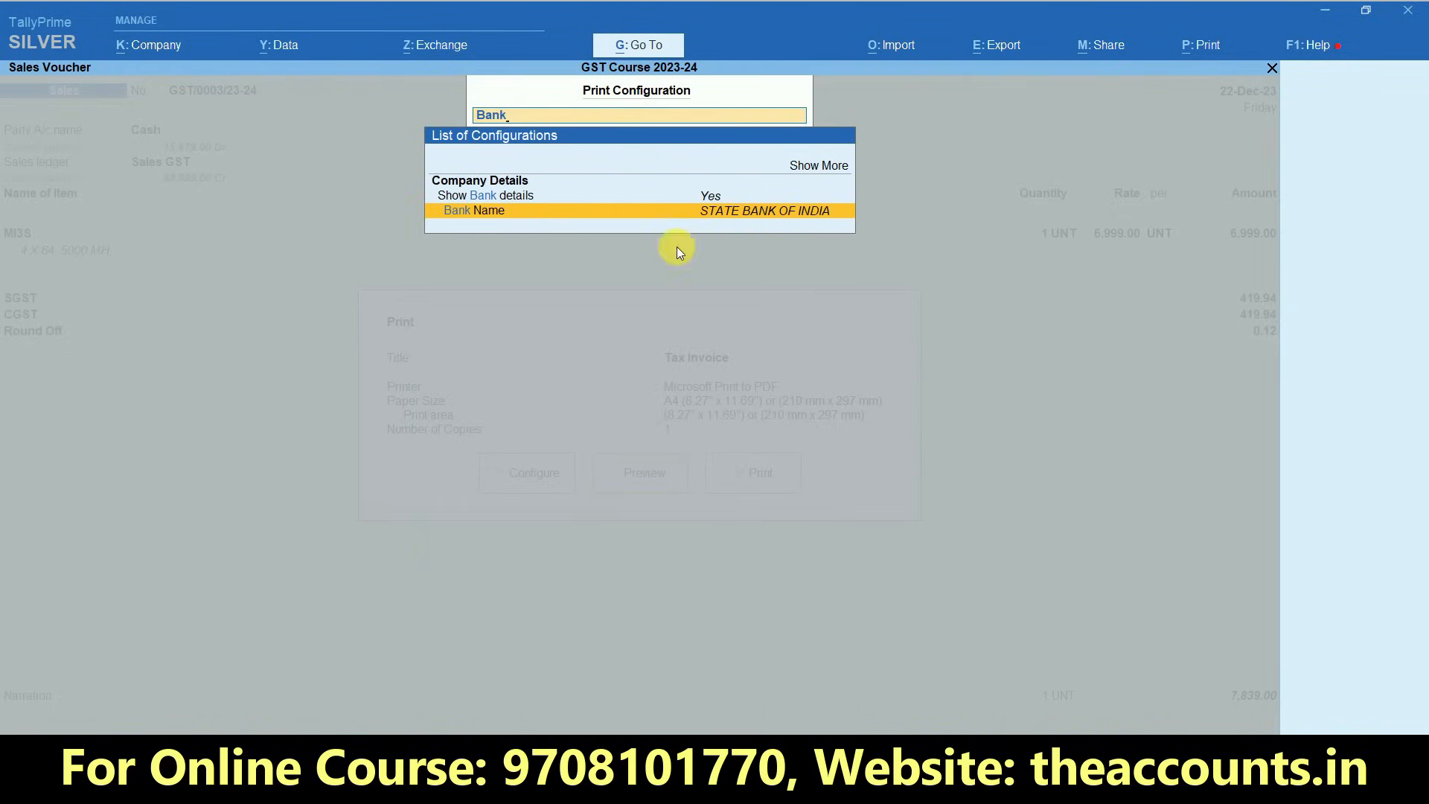
pyautogui.click(754, 212)
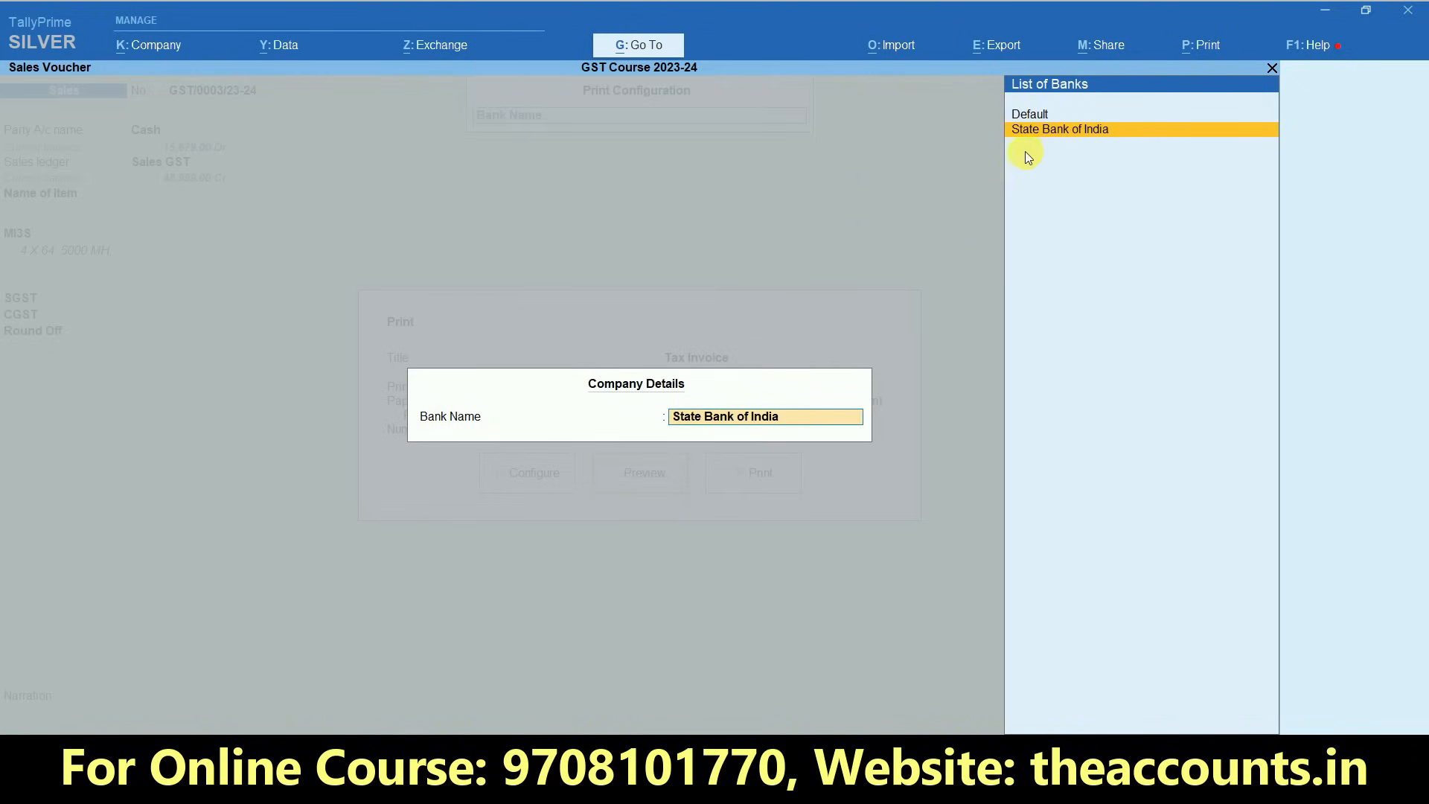
pyautogui.press('Return')
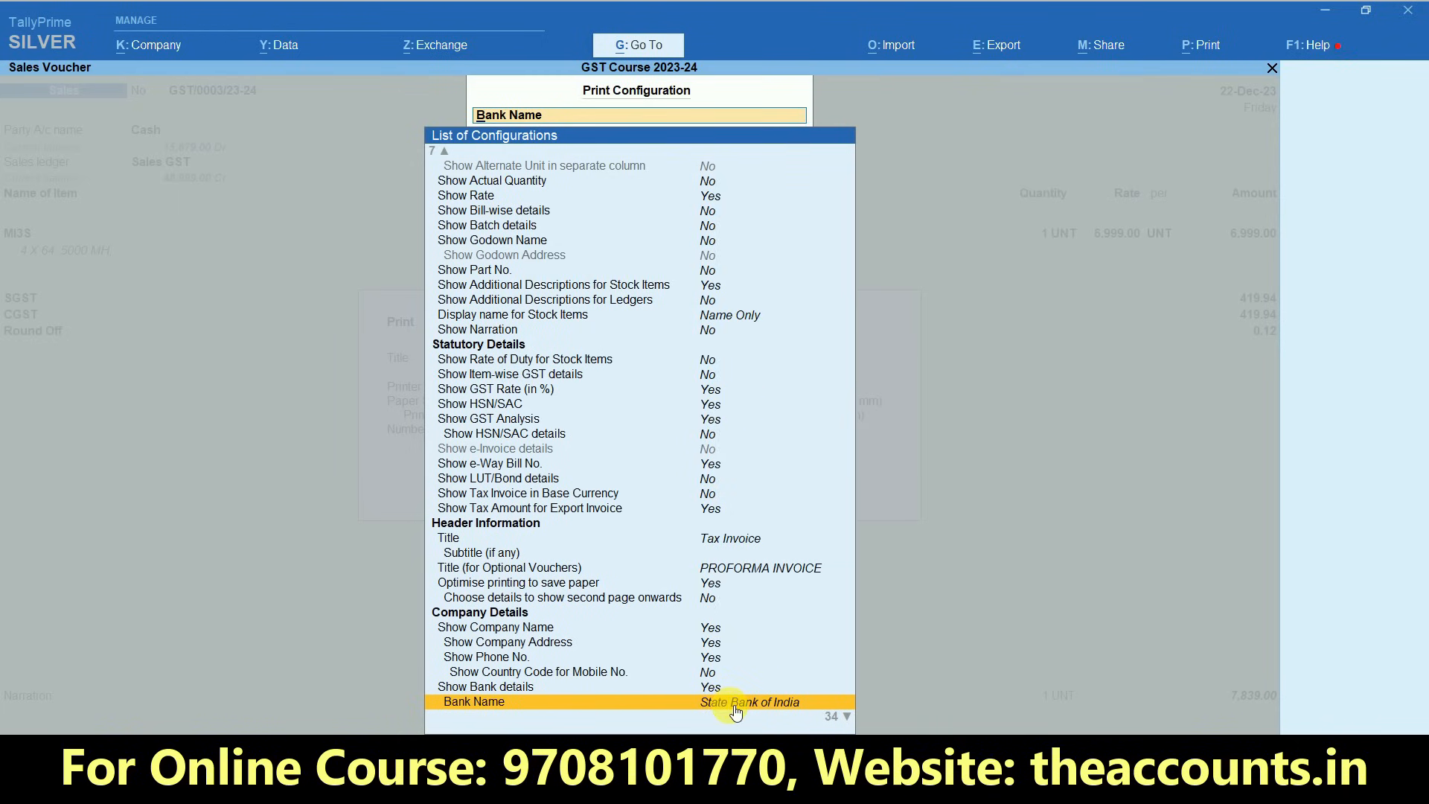
pyautogui.press('Escape')
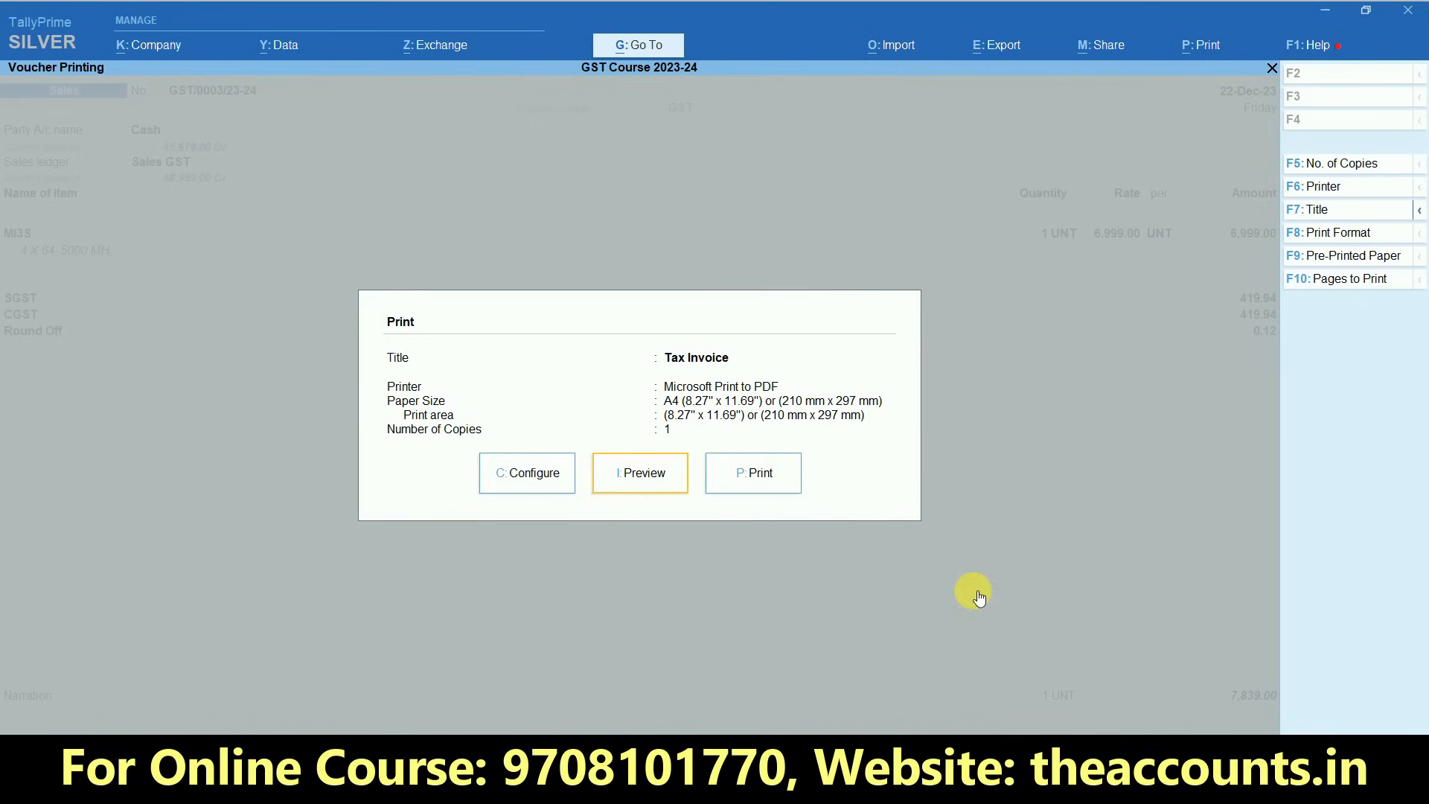
# - Preview the Tax Invoice at enlarged size, examine the company's bank details, and return to the Gateway of Tally
pyautogui.click(652, 488)
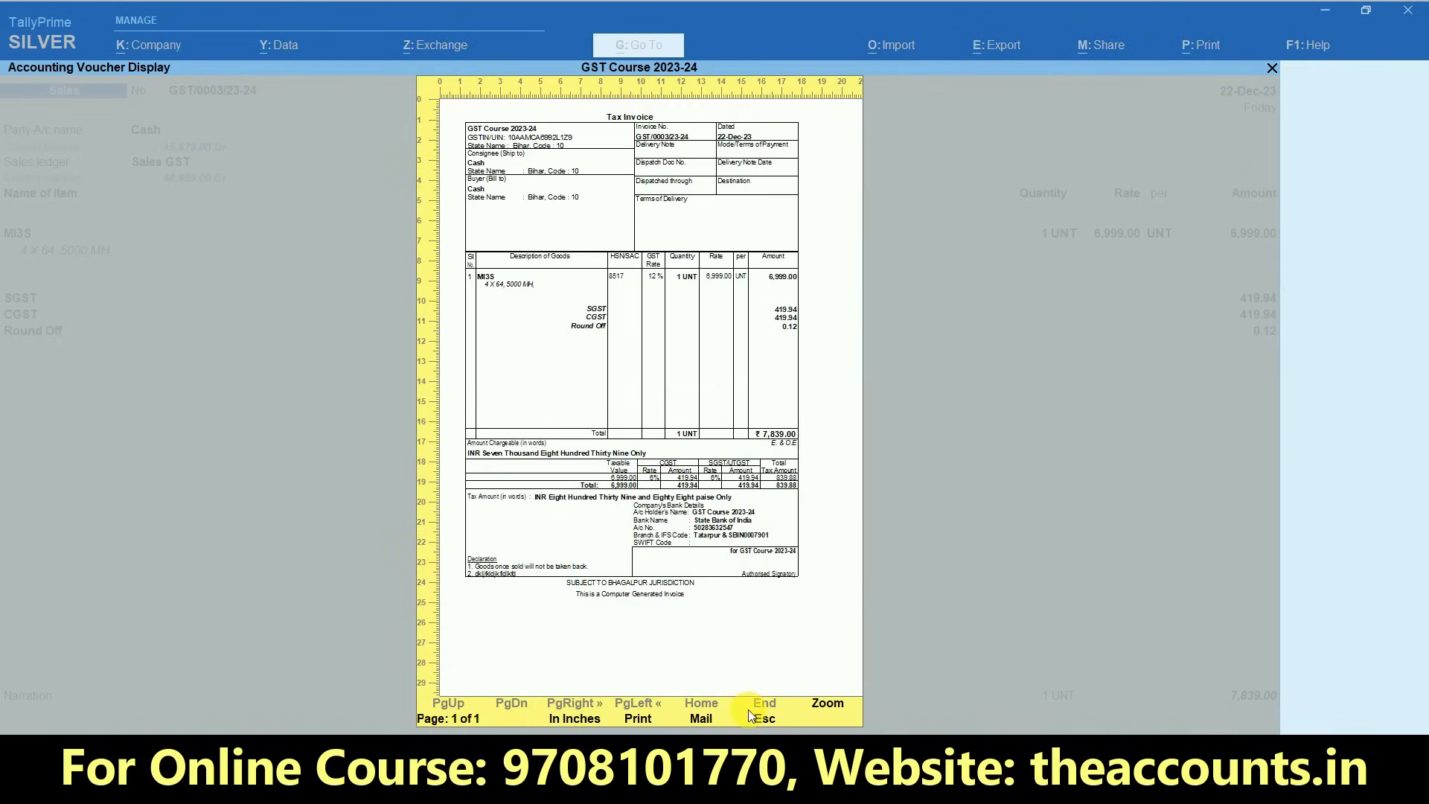
pyautogui.click(826, 703)
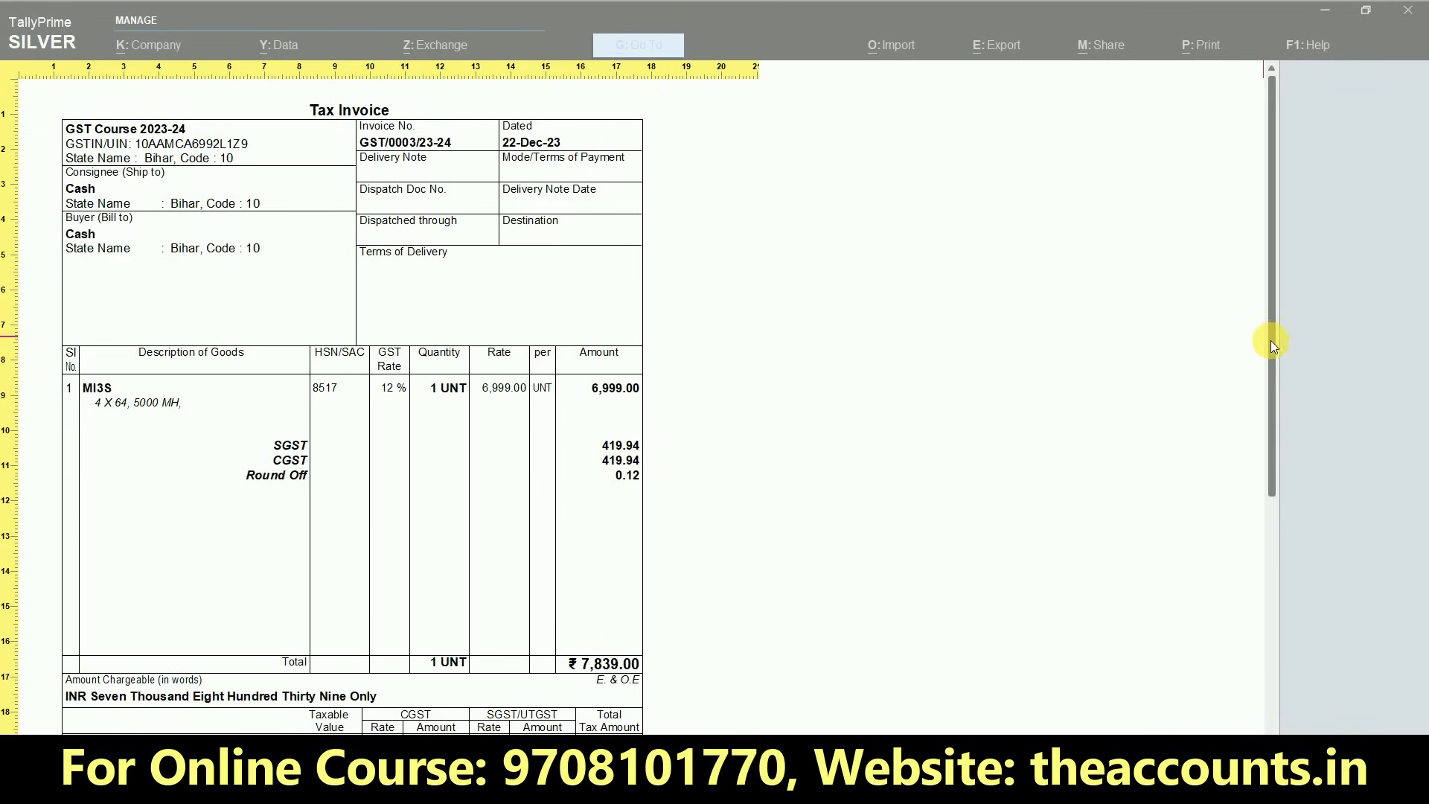
pyautogui.moveTo(1270, 341); pyautogui.dragTo(1270, 540)
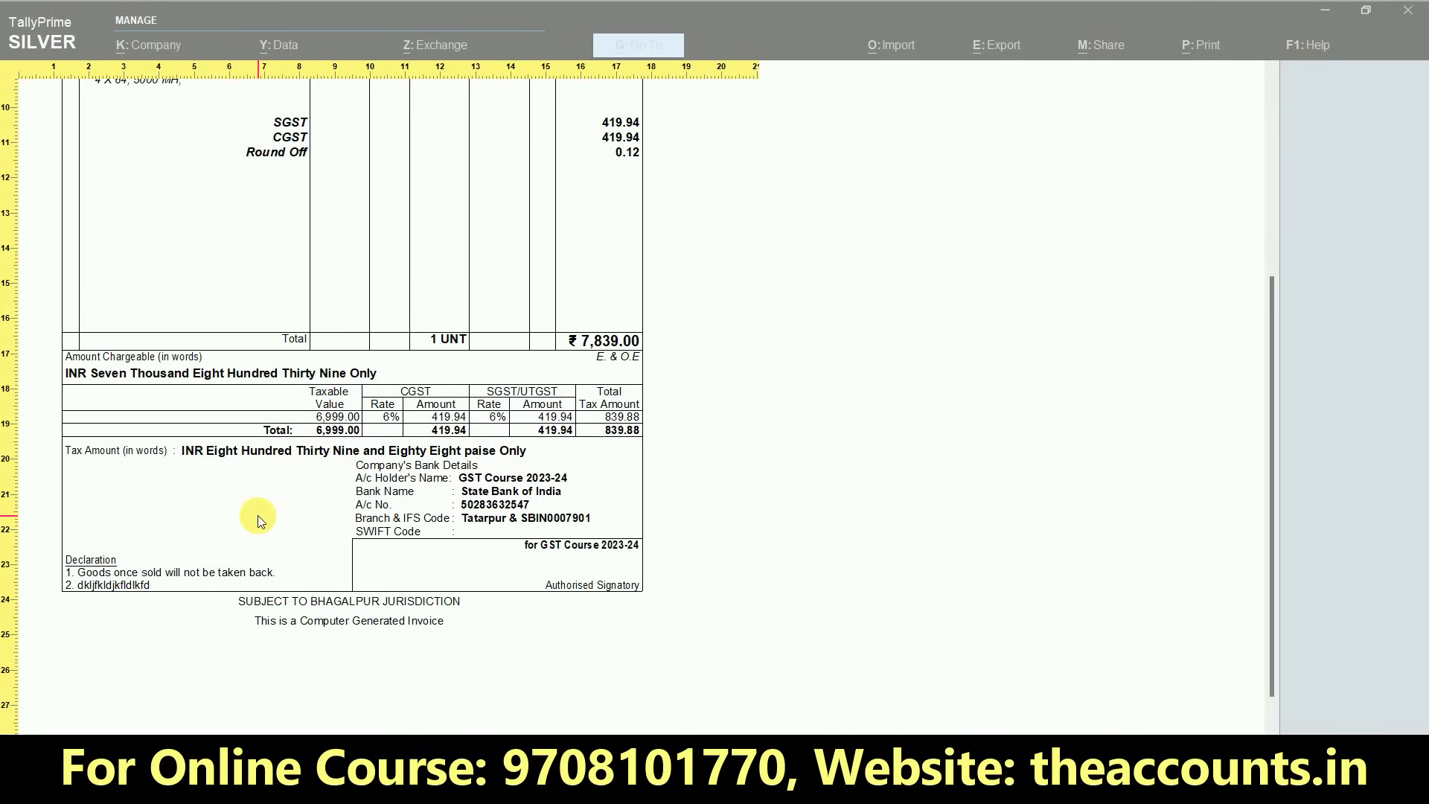
pyautogui.press('Escape')
pyautogui.press('Escape')
pyautogui.press('Escape')
pyautogui.press('Escape')
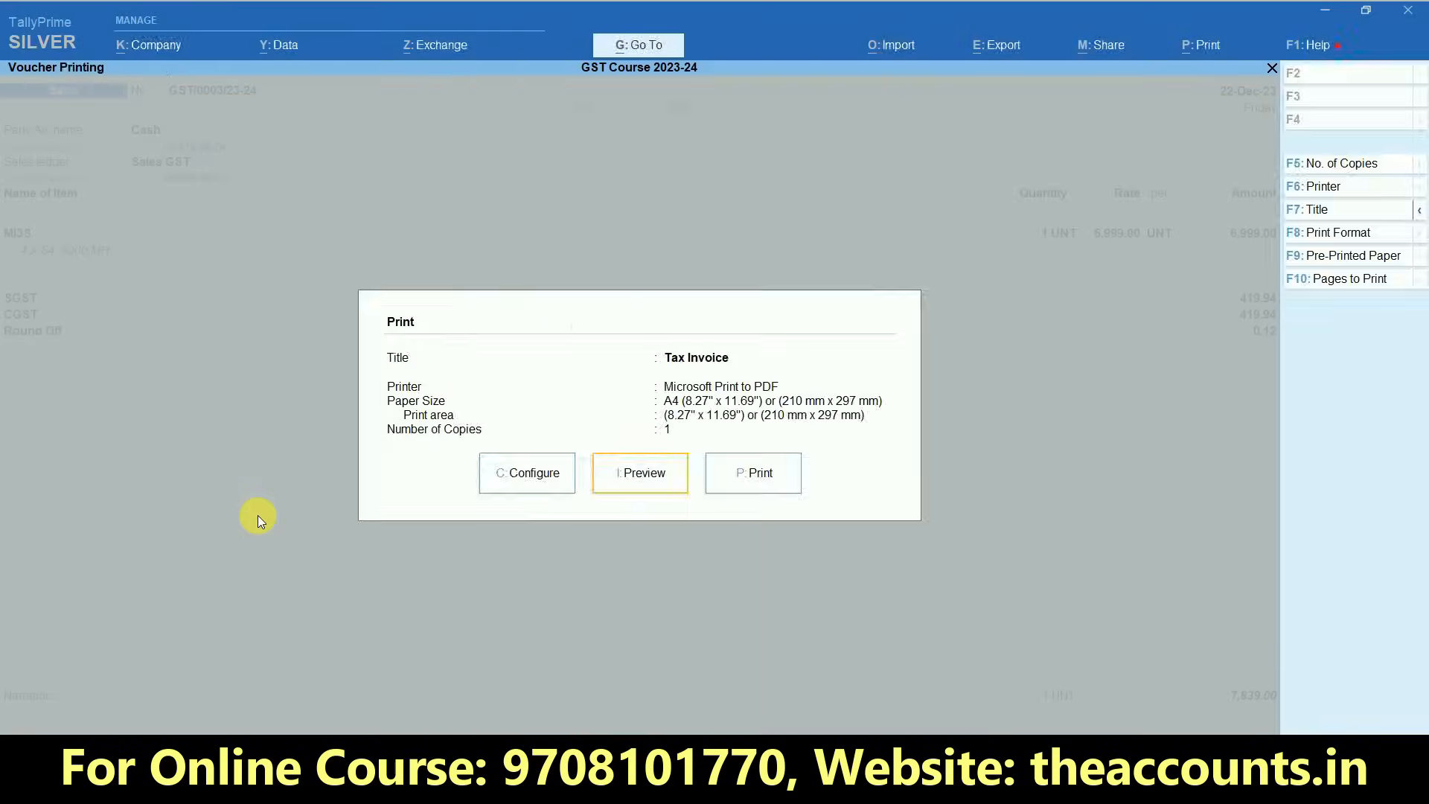
pyautogui.press('Escape')
pyautogui.press('Escape')
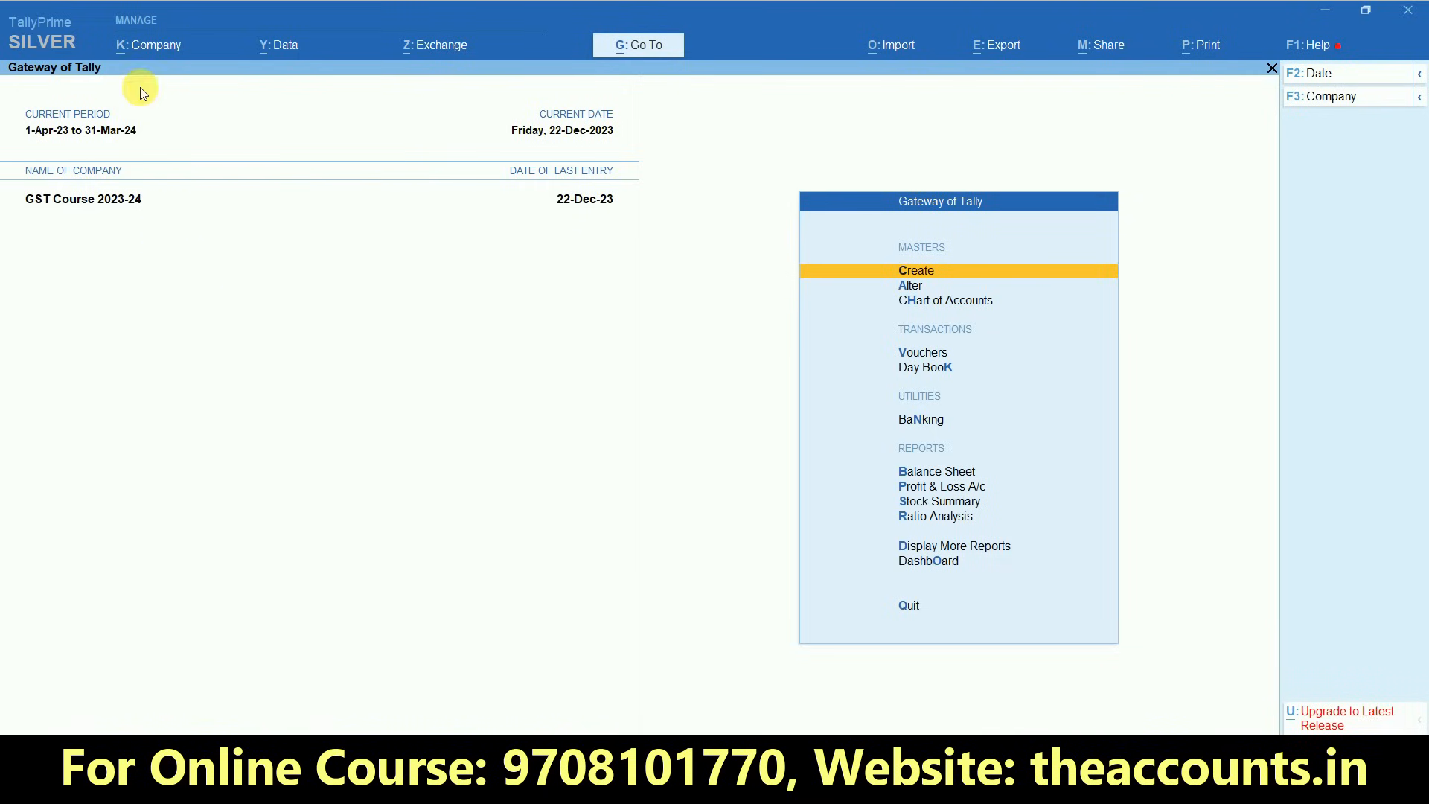
# - Enable Payment Request to share payment link/QR code in the company features
pyautogui.click(147, 46)
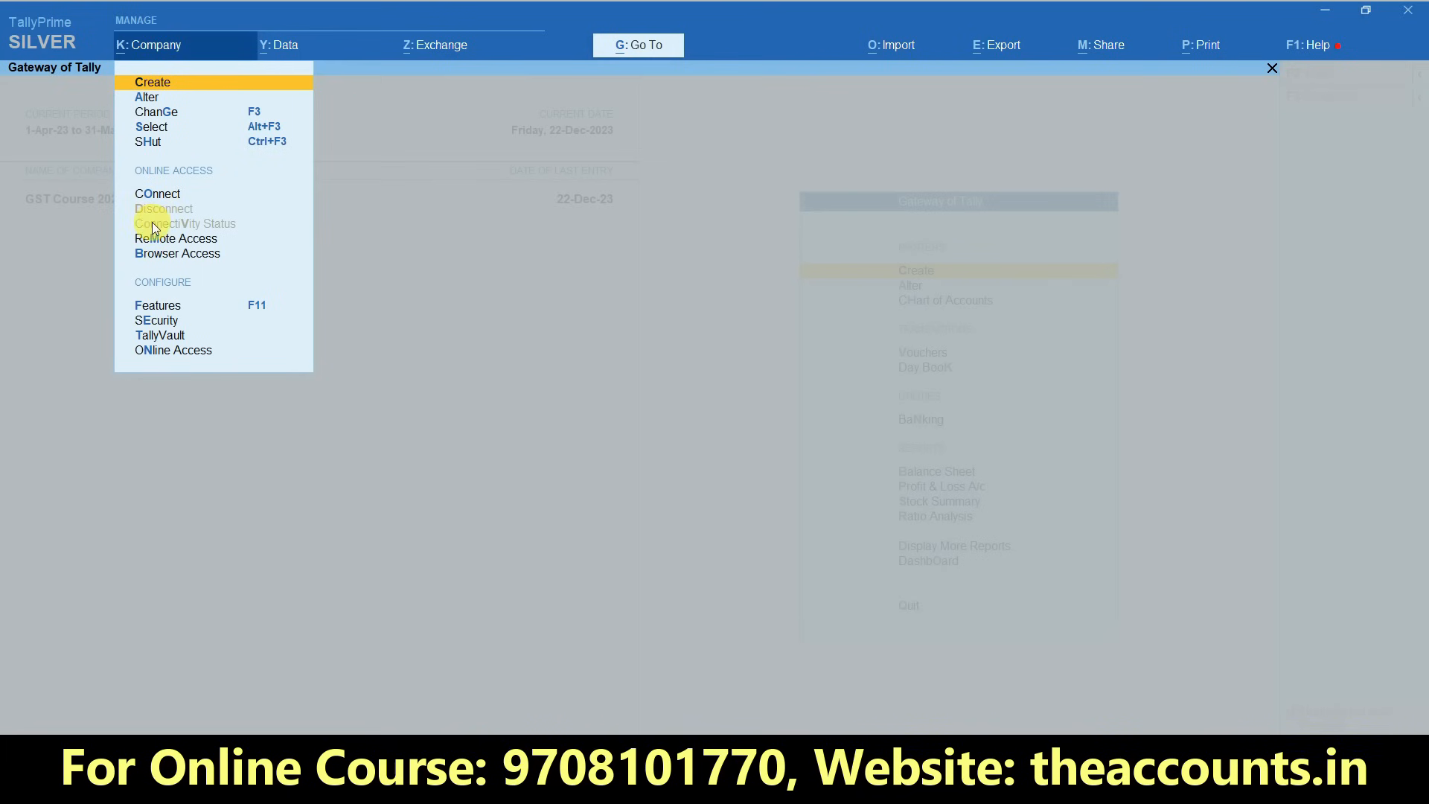
pyautogui.click(176, 308)
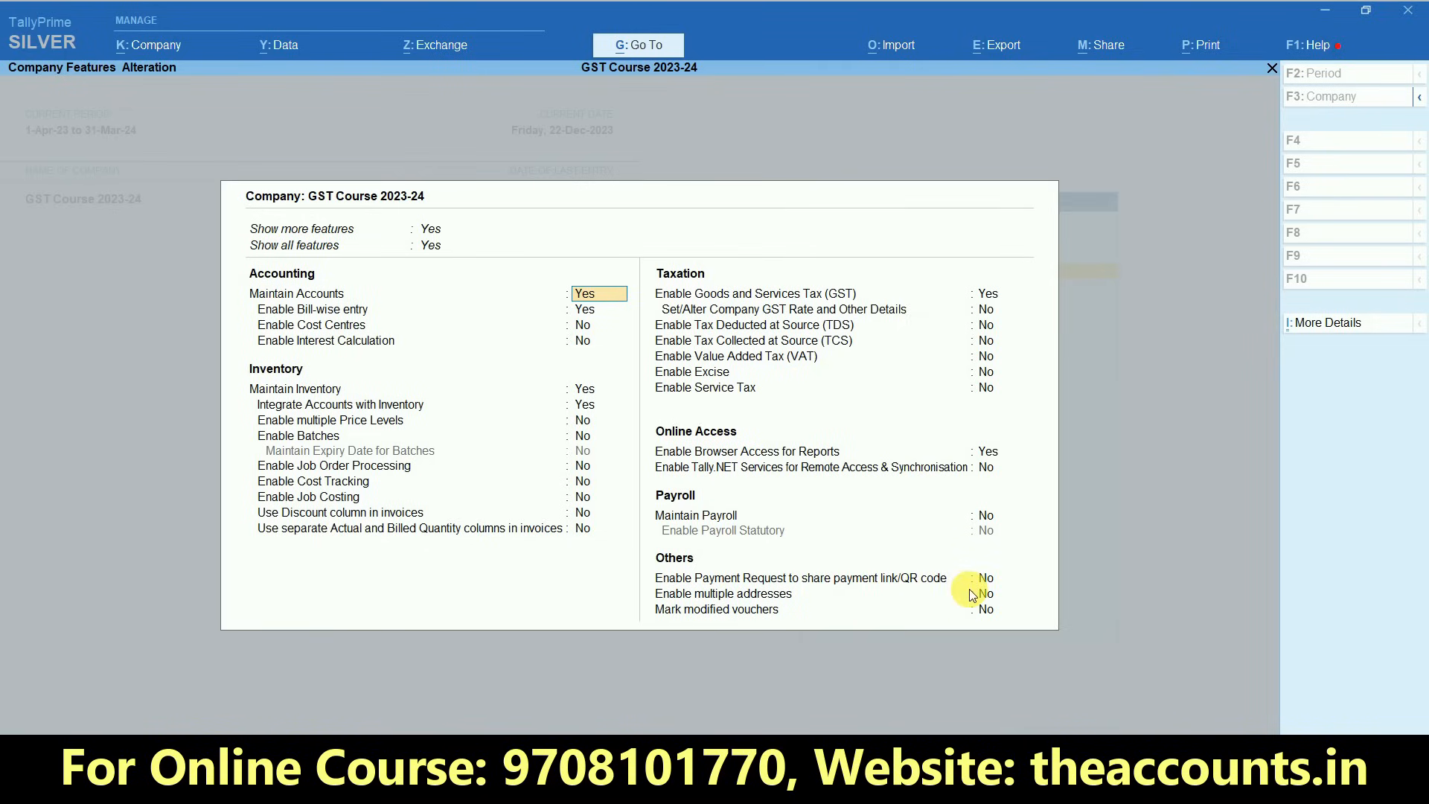
pyautogui.click(991, 581)
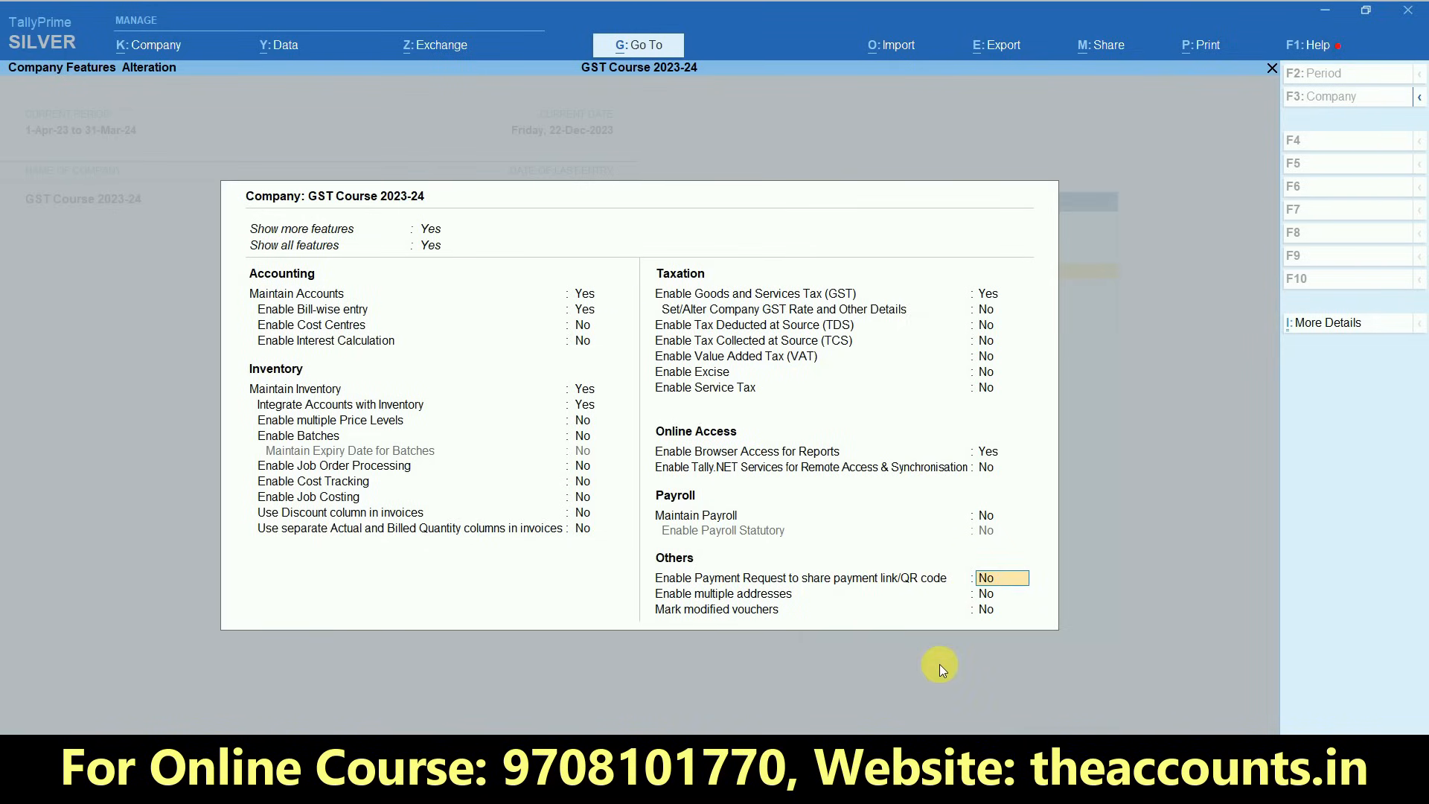
pyautogui.write('y')
pyautogui.press('Return')
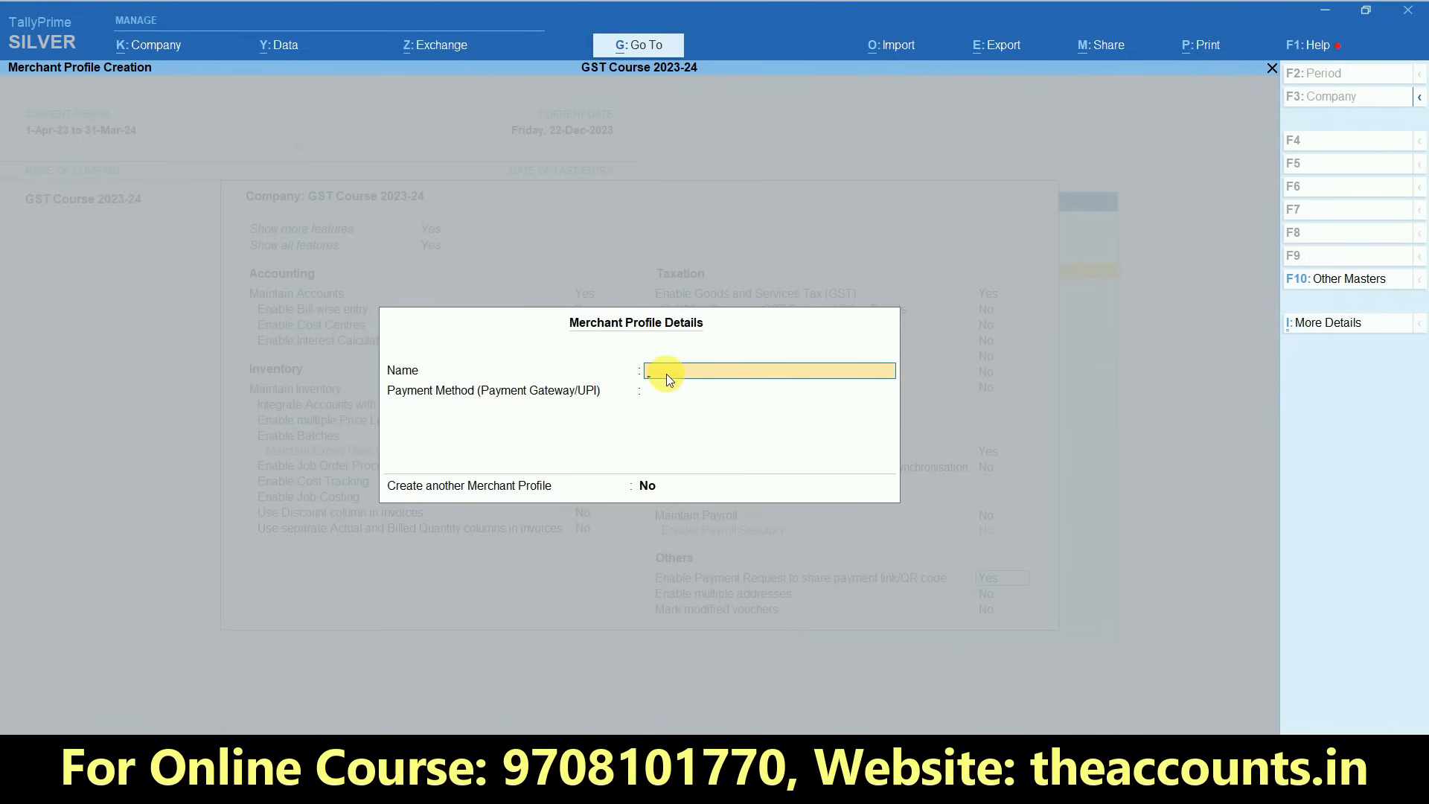
# - Enter the owner's name for the merchant profile, choose UPI as the payment method, and fill in the UPI ID
pyautogui.press('Return')
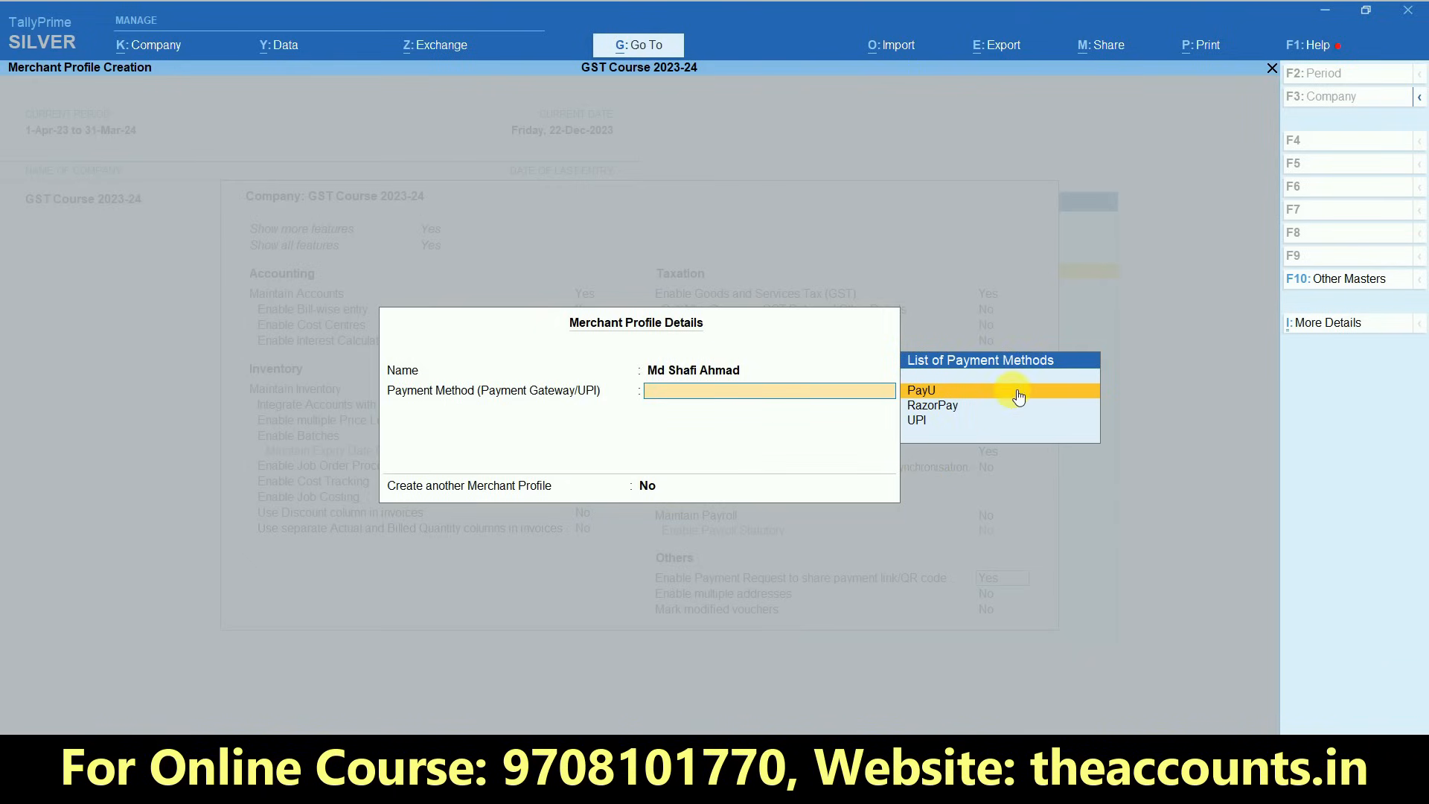
pyautogui.click(920, 429)
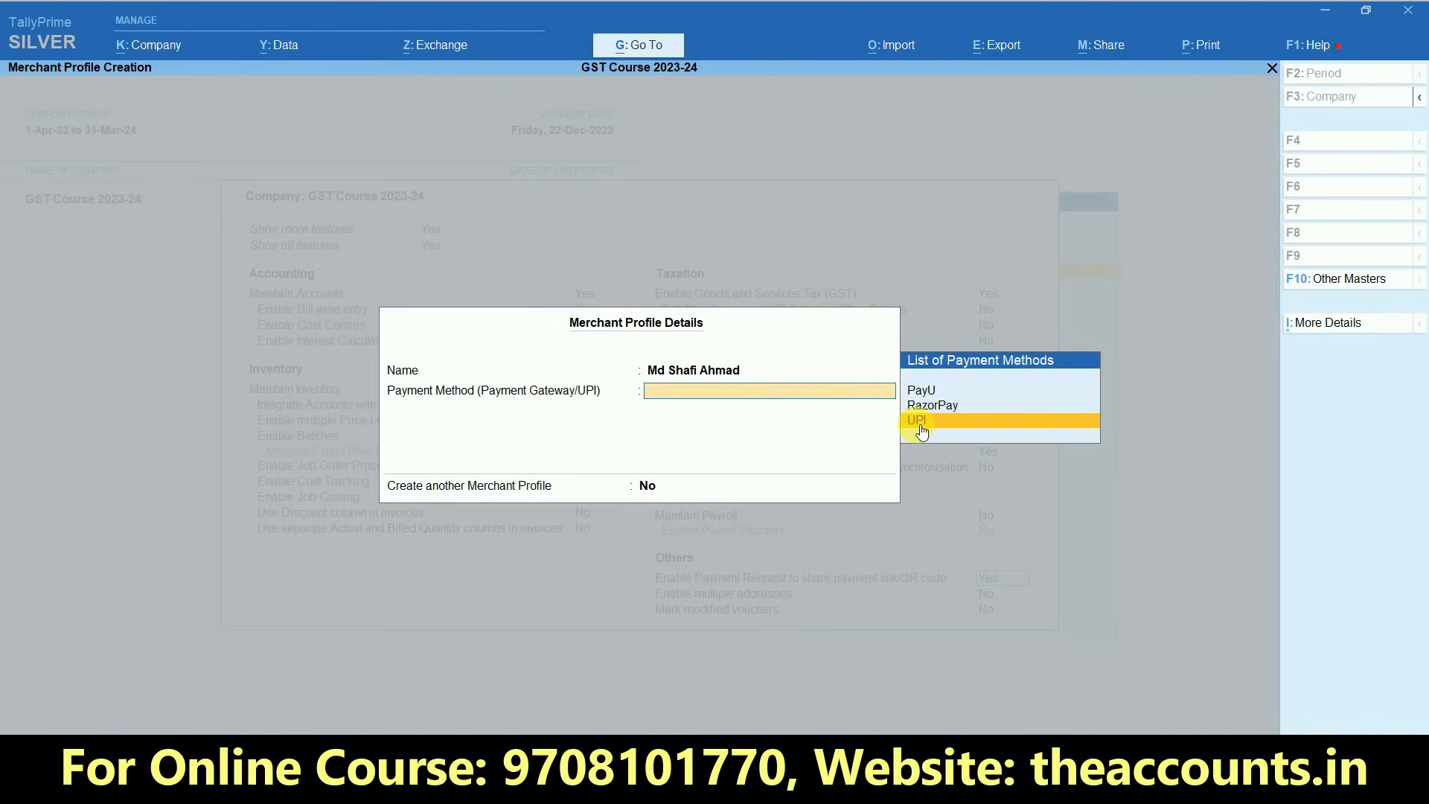
pyautogui.click(920, 430)
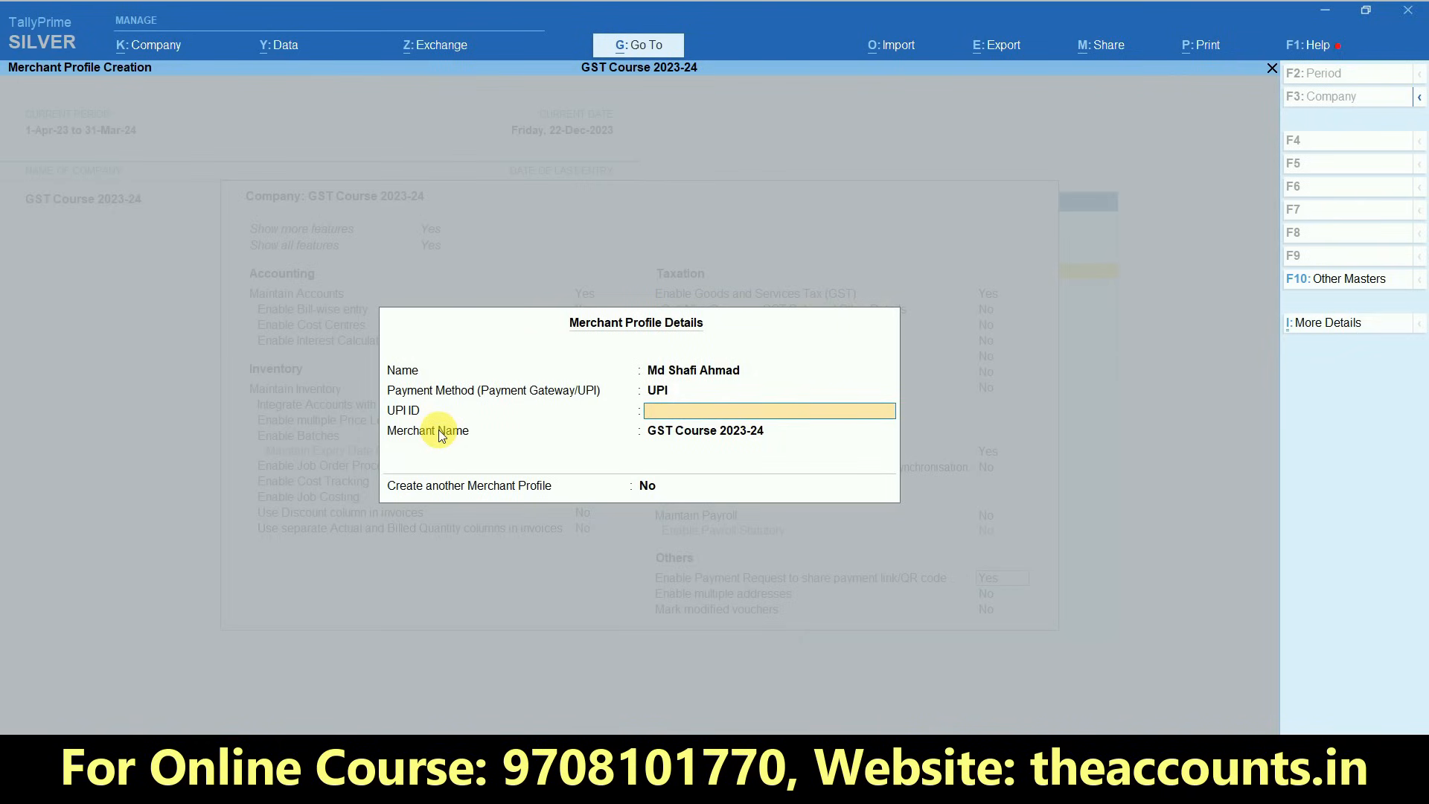
pyautogui.press('Return')
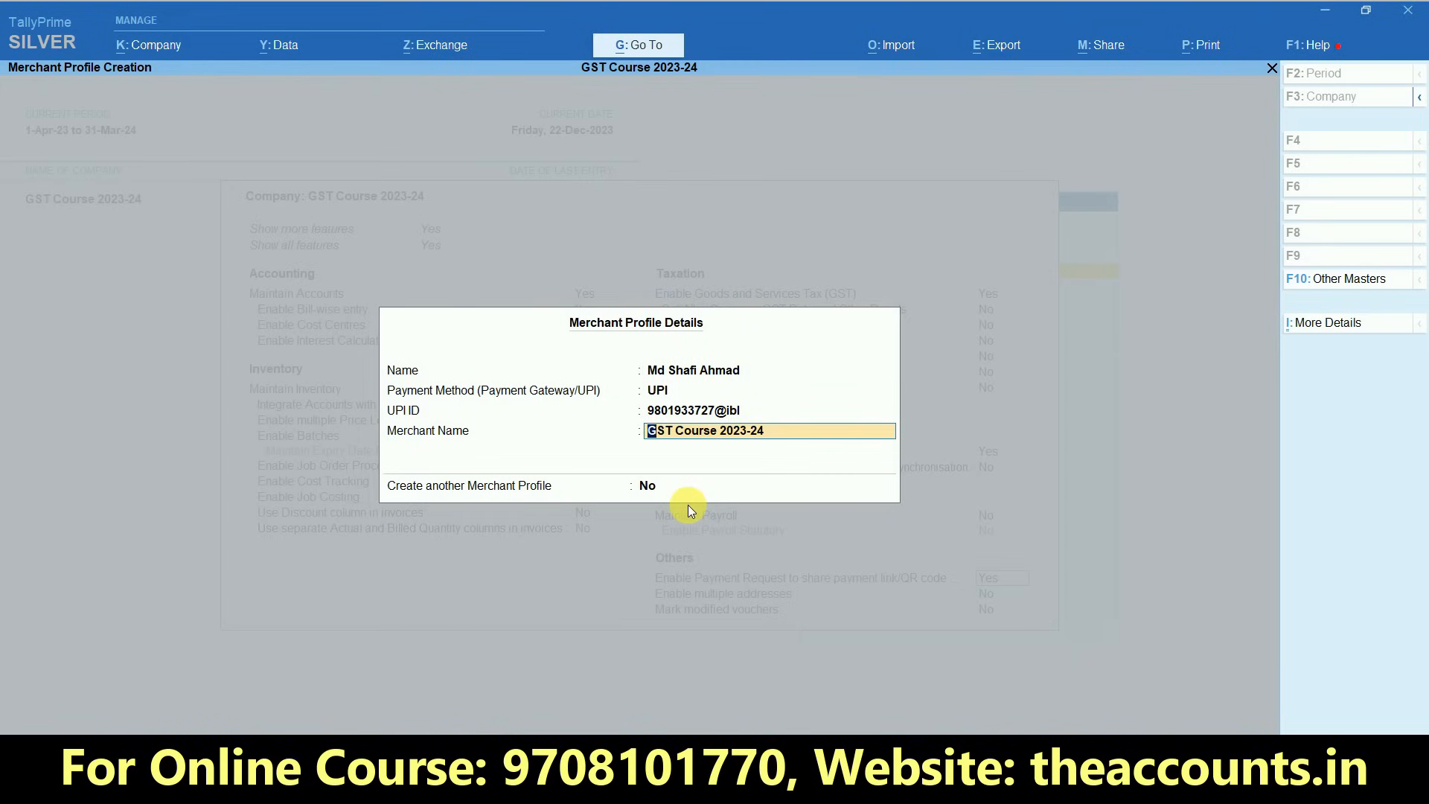
# - Set the merchant name to The Accounts, accept the merchant profile, and save the company features
pyautogui.write('The Accounts')
pyautogui.press('Return')
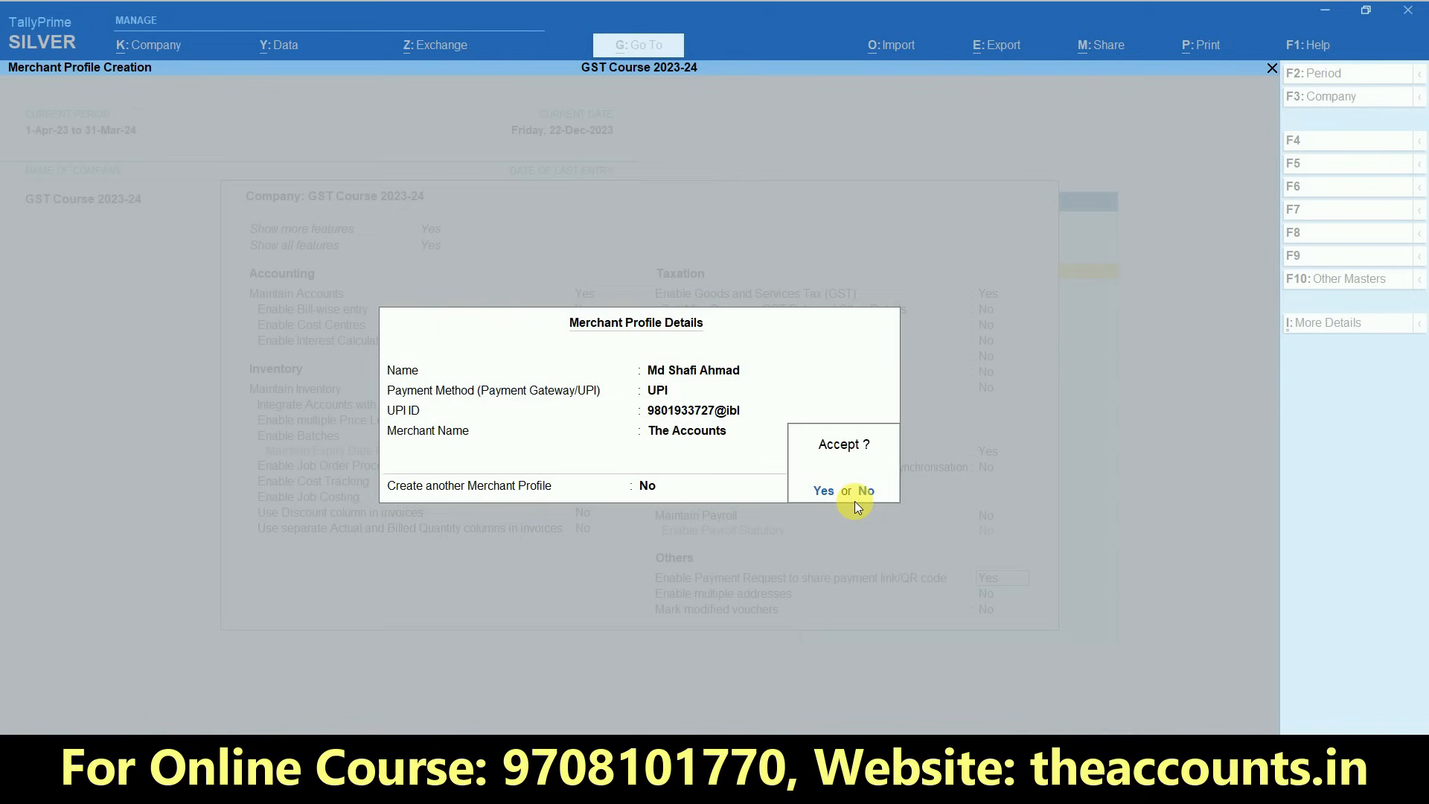
pyautogui.press('Return')
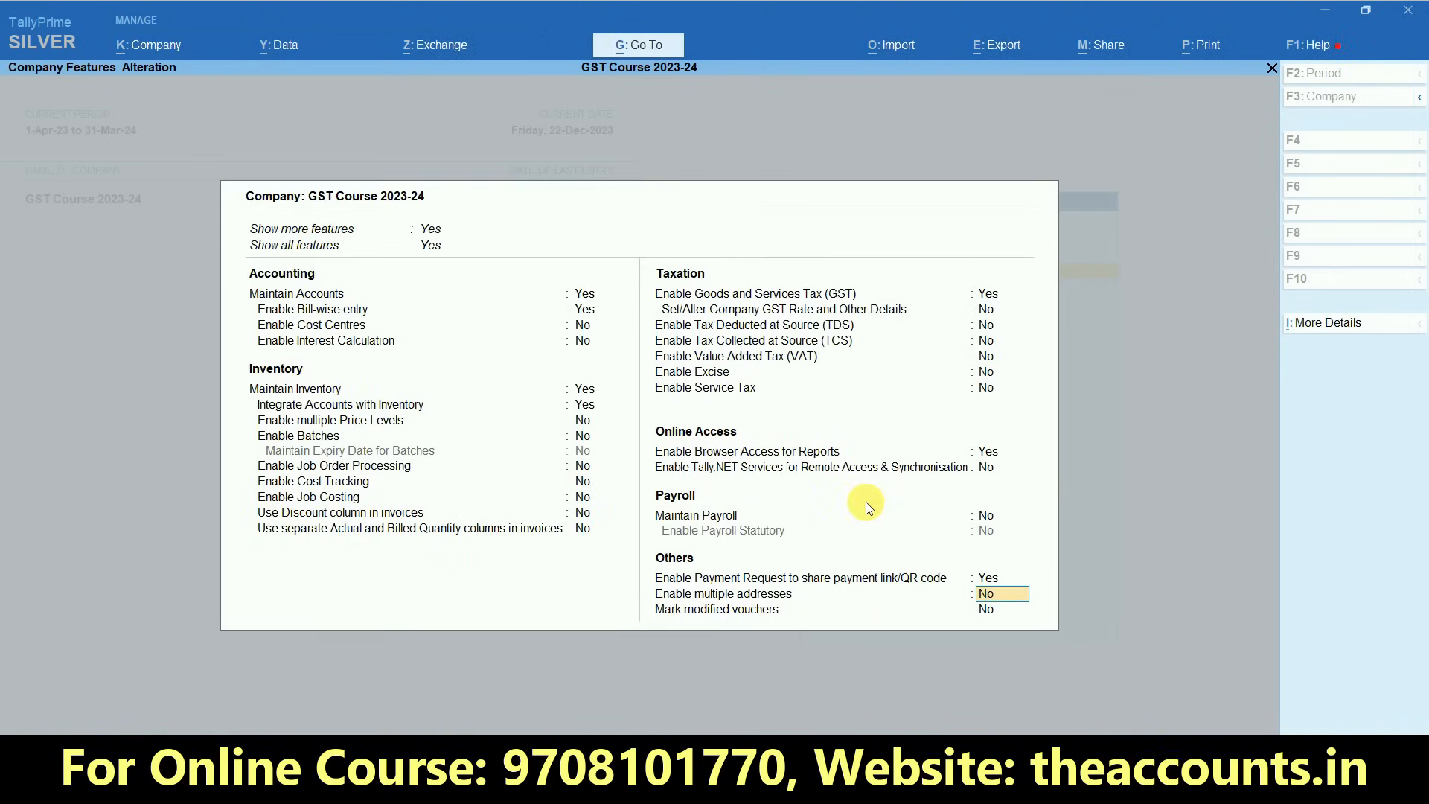
pyautogui.press('Return')
pyautogui.press('Return')
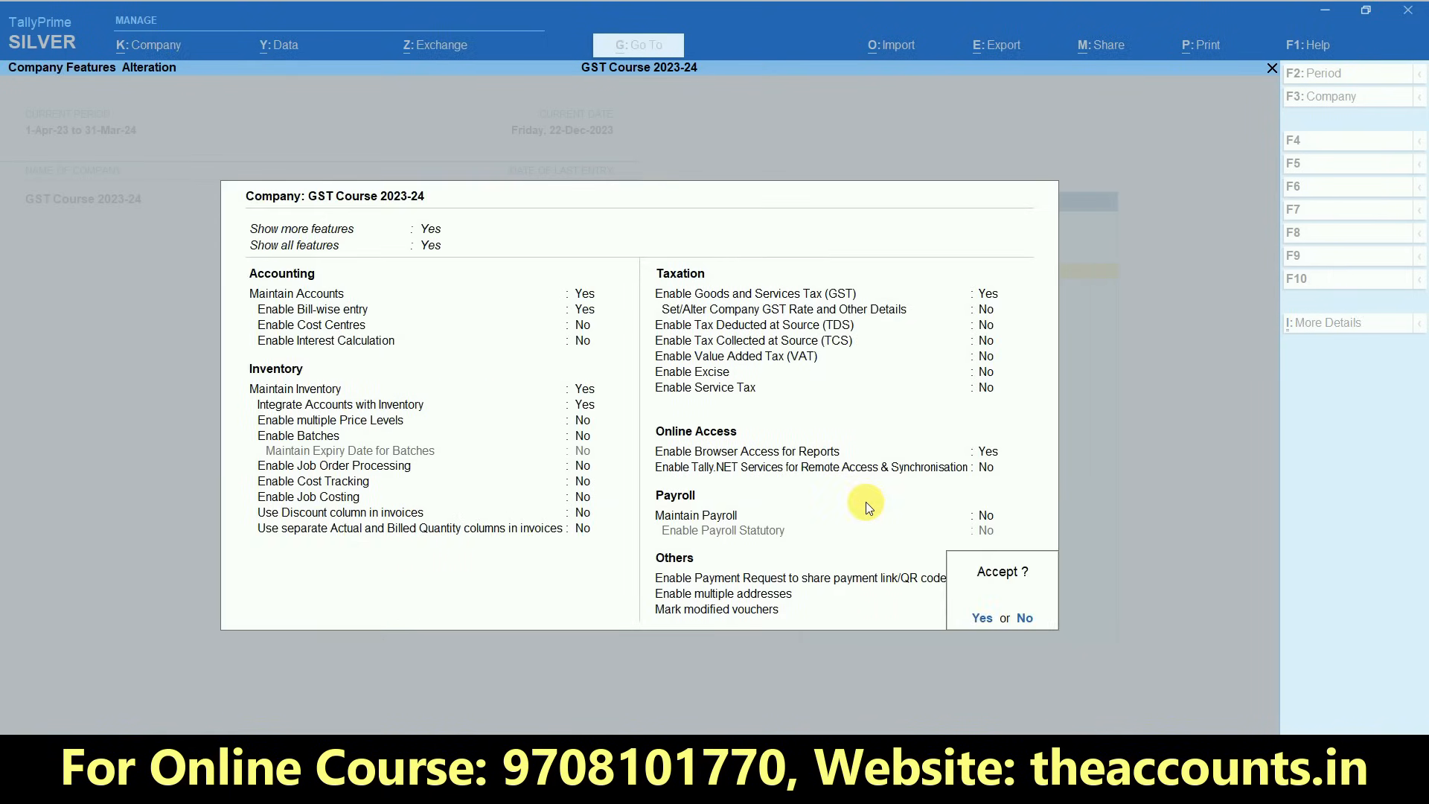
pyautogui.press('Return')
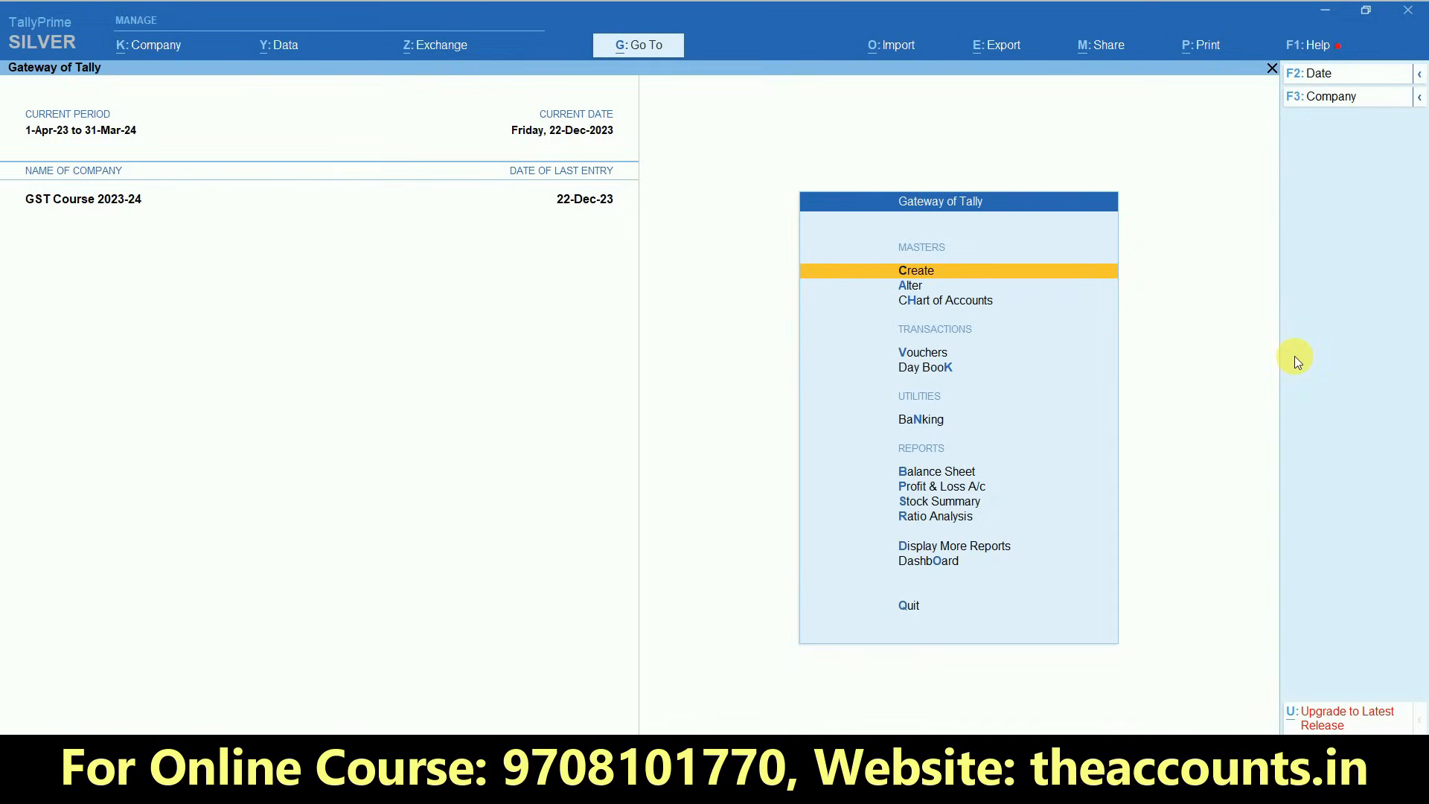
# - Alter the Sales voucher type to generate a payment link/QR code after saving the voucher
pyautogui.click(916, 288)
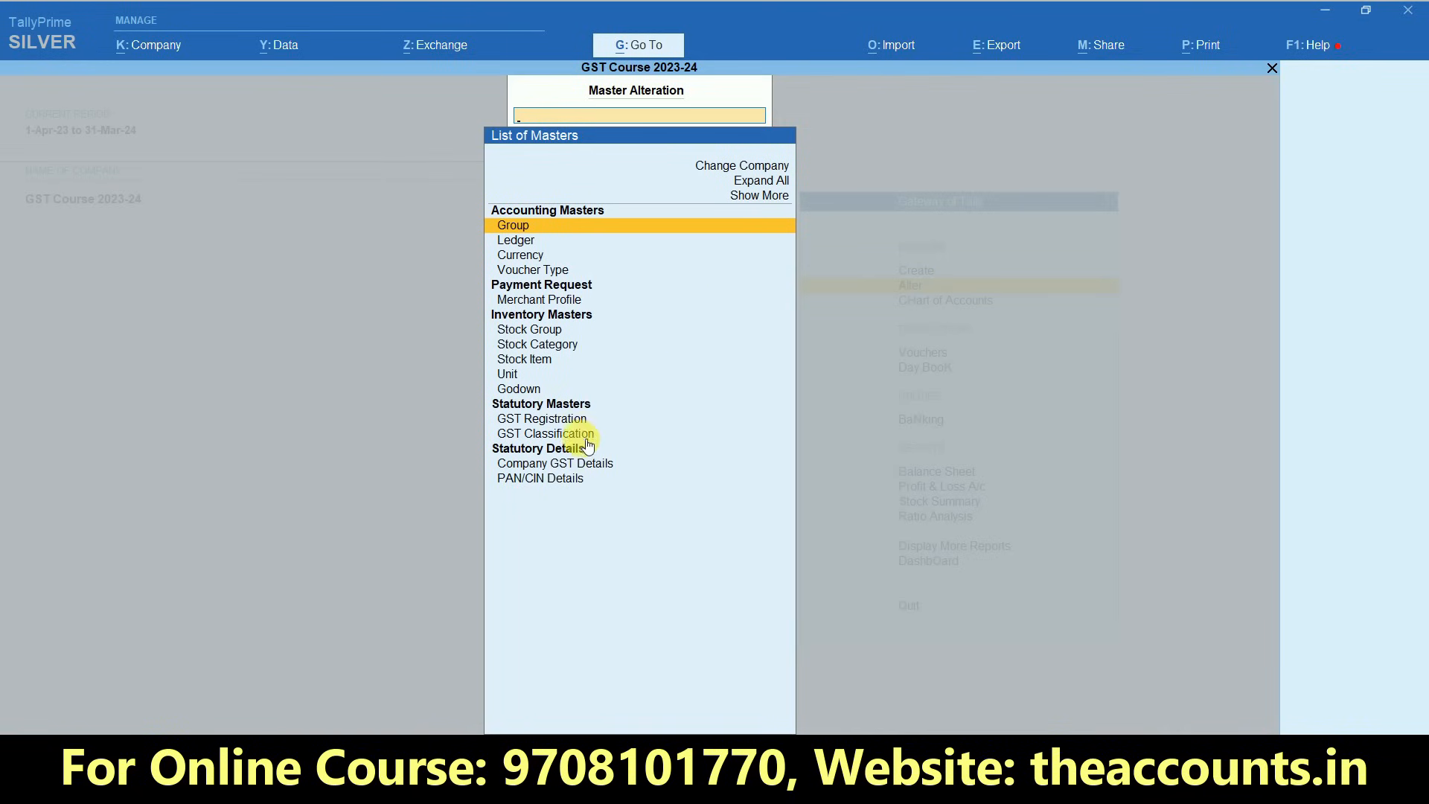
pyautogui.click(538, 271)
pyautogui.click(504, 463)
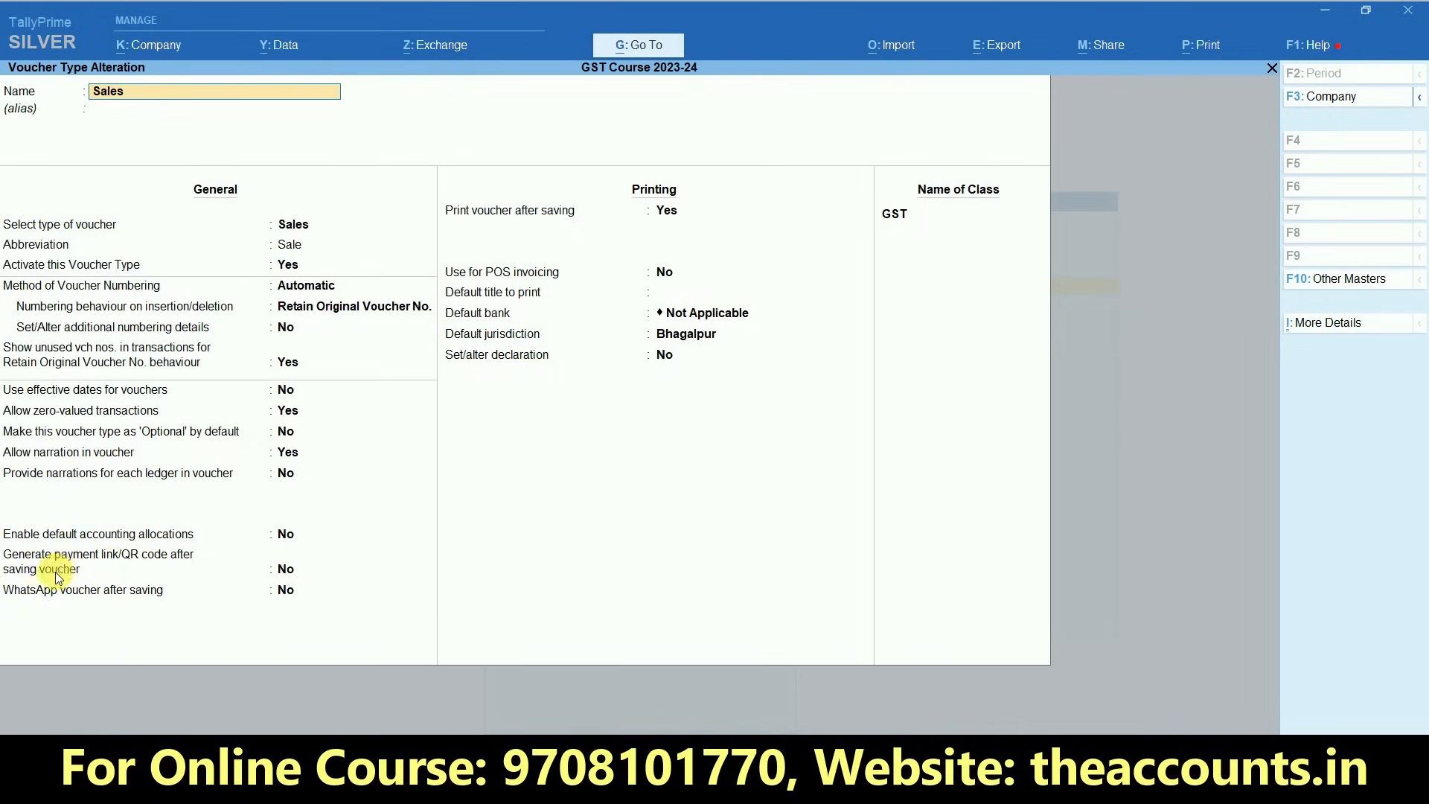
pyautogui.click(289, 573)
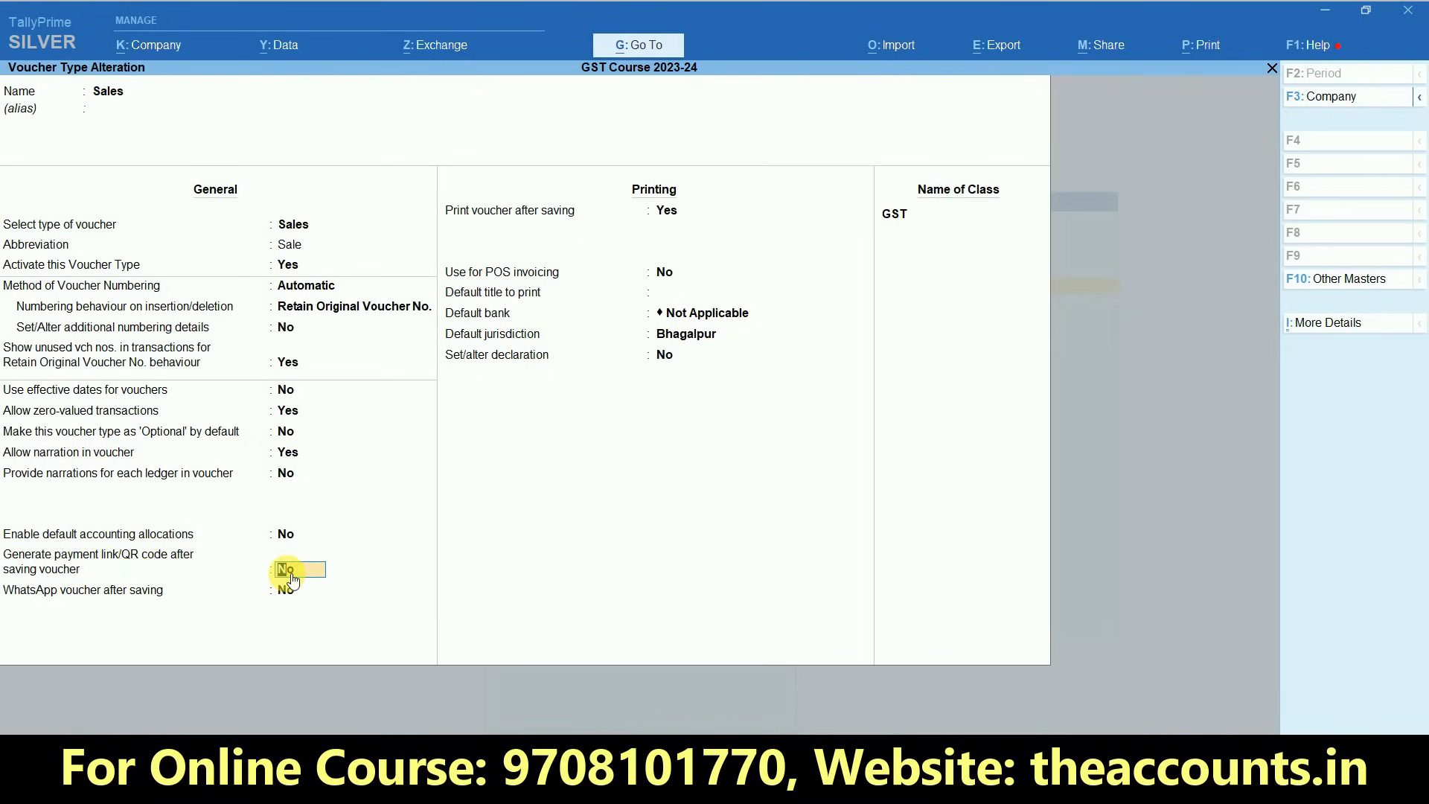
pyautogui.press('y')
pyautogui.press('Return')
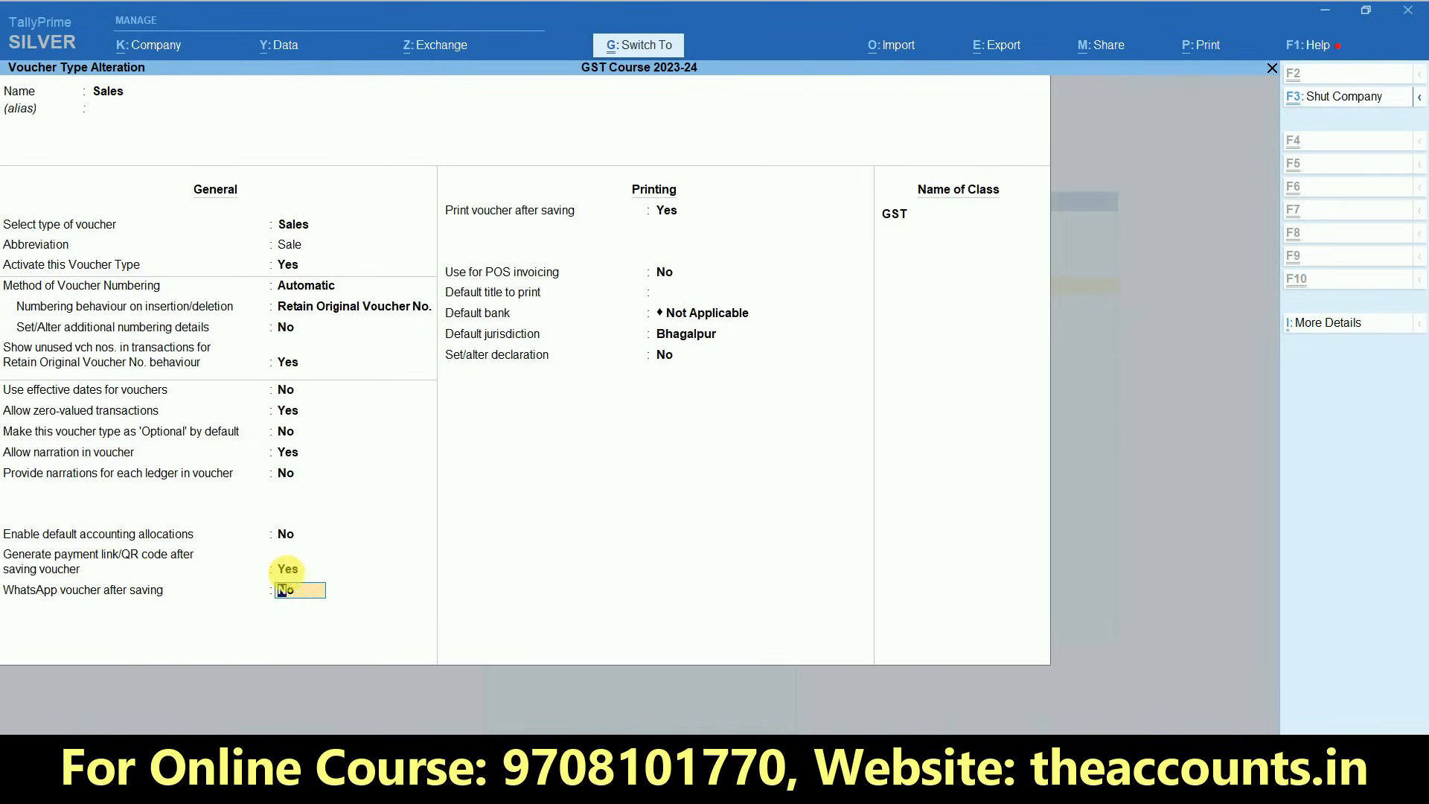
# - Accept the remaining Sales voucher type settings and return to the Gateway of Tally
pyautogui.press('Return')
pyautogui.press('Escape')
pyautogui.press('Escape')
pyautogui.press('Escape')
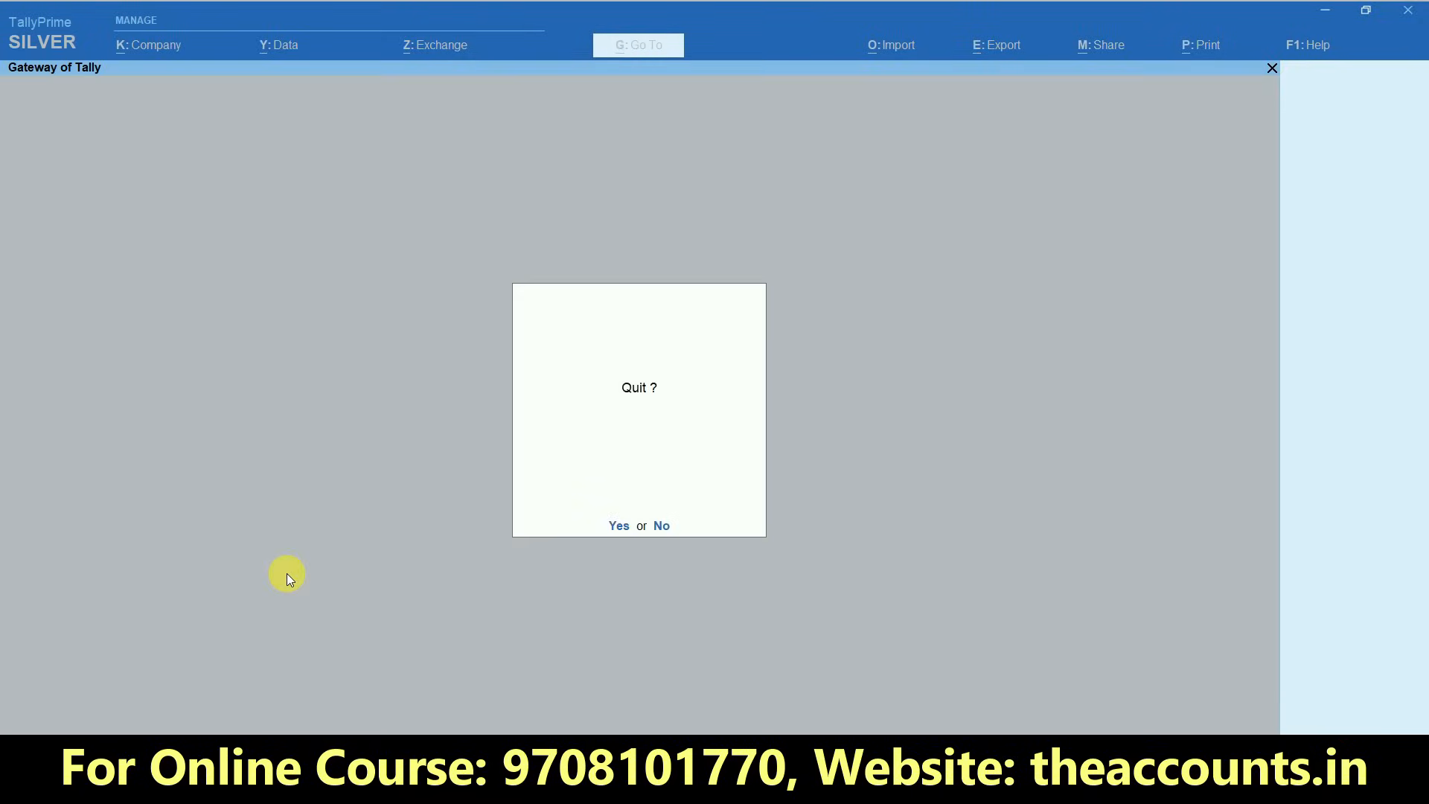
pyautogui.press('n')
# - Start a sales voucher for the party Delhi Mobile Zone and accept its party details
pyautogui.press('v')
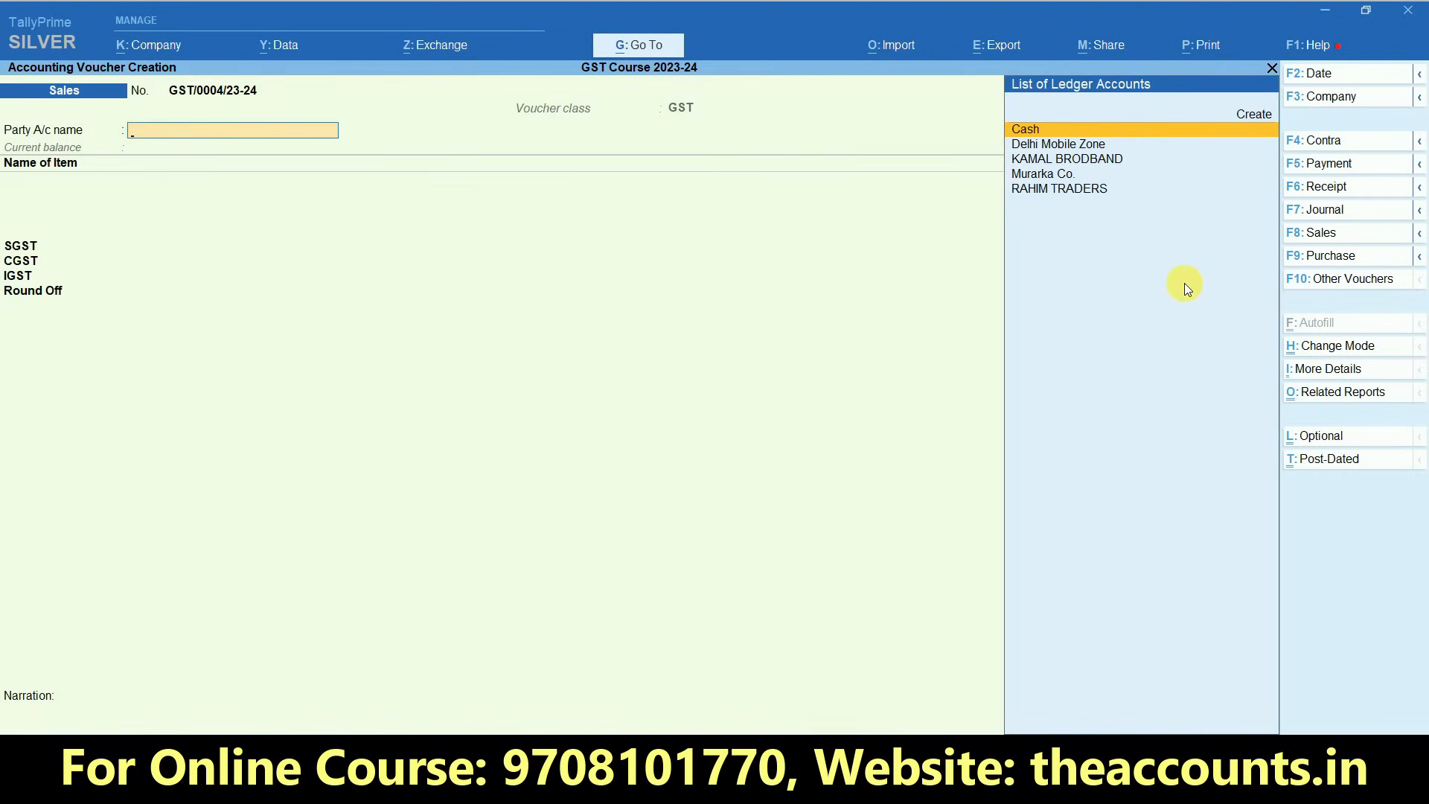
pyautogui.click(1063, 149)
pyautogui.hotkey('ctrl', 'a')
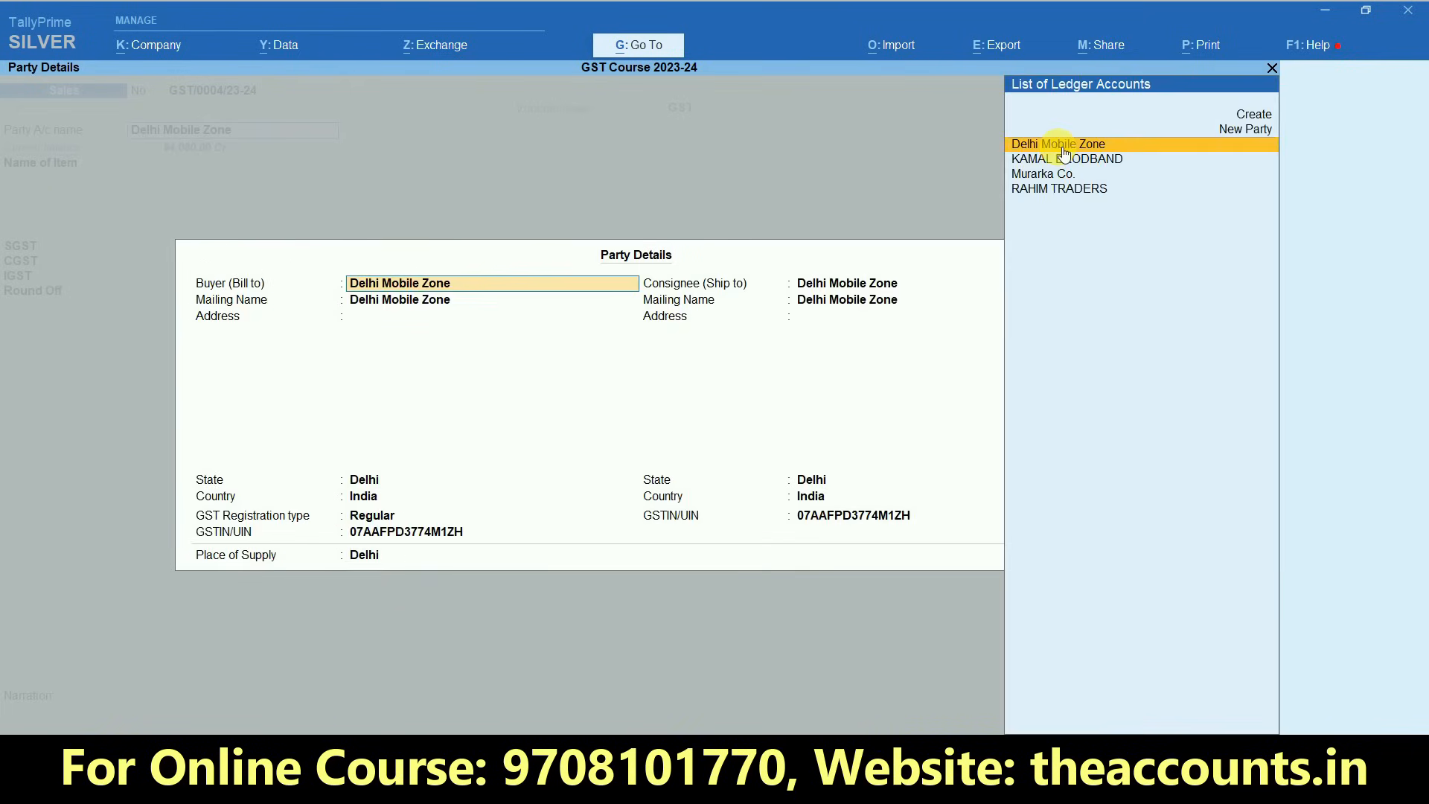
pyautogui.hotkey('ctrl', 'a')
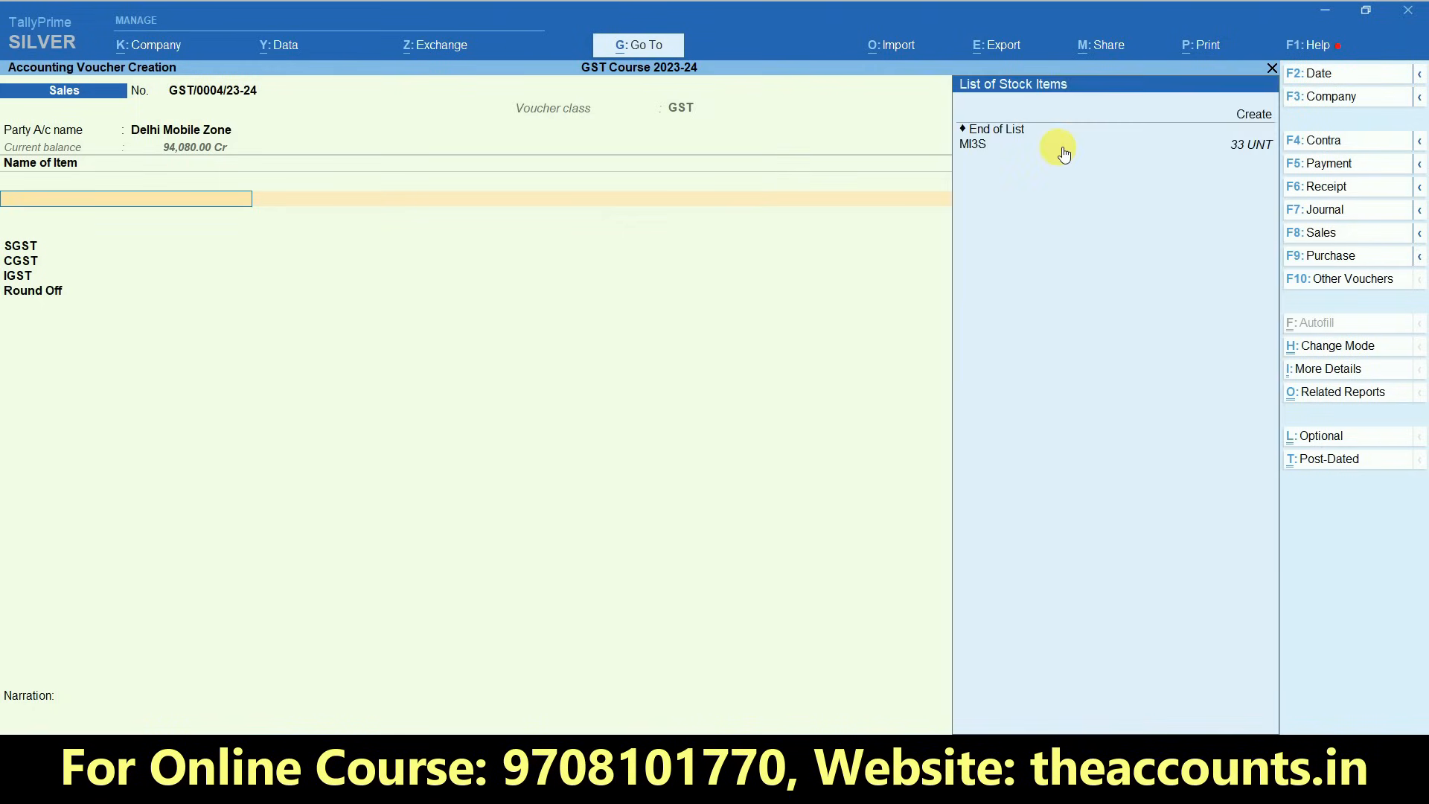
# - Add stock item MI3S to the voucher with quantity 1 and accept its rate of 6,999.00 per UNT
pyautogui.click(1058, 146)
pyautogui.press('Return')
pyautogui.press('Return')
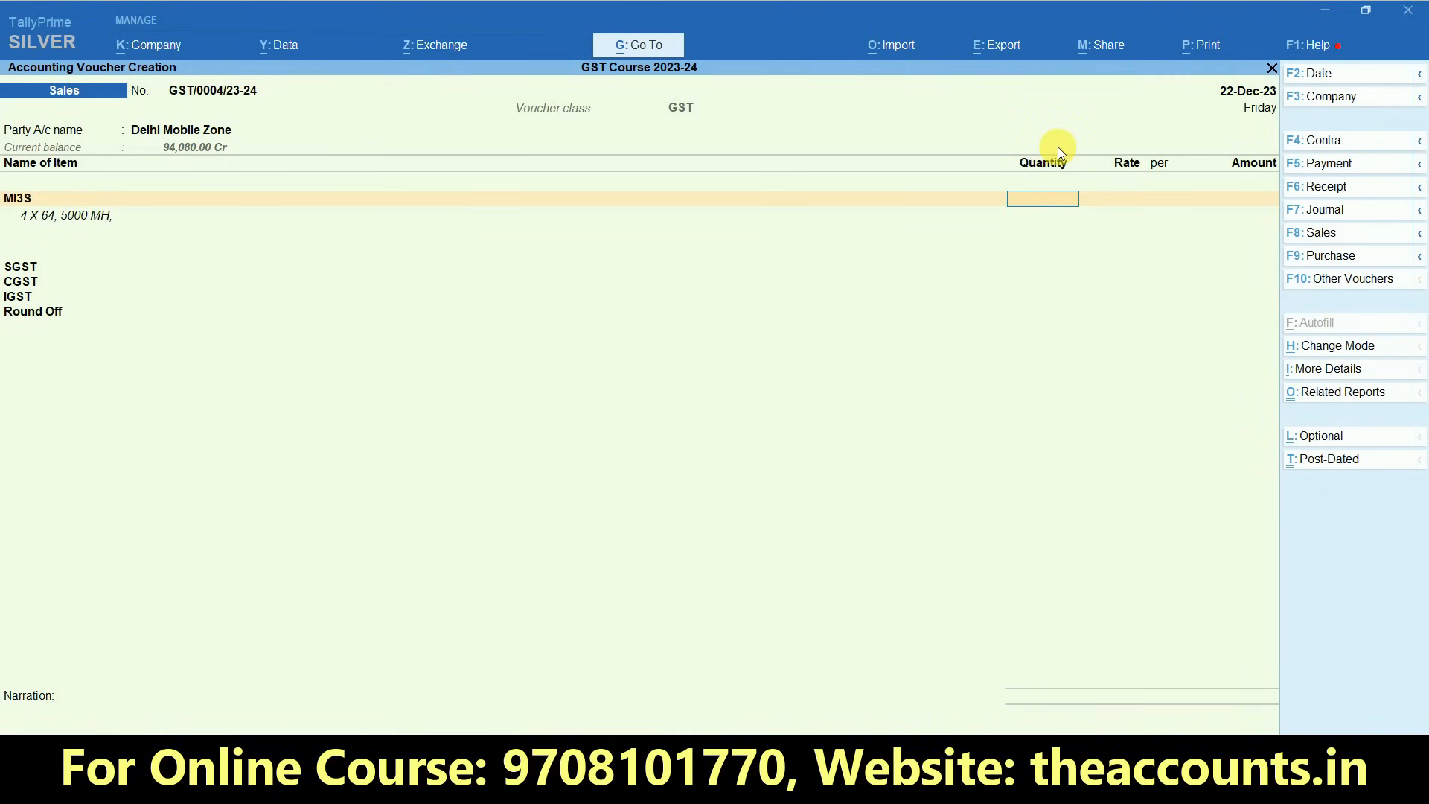
pyautogui.write('1')
pyautogui.press('Return')
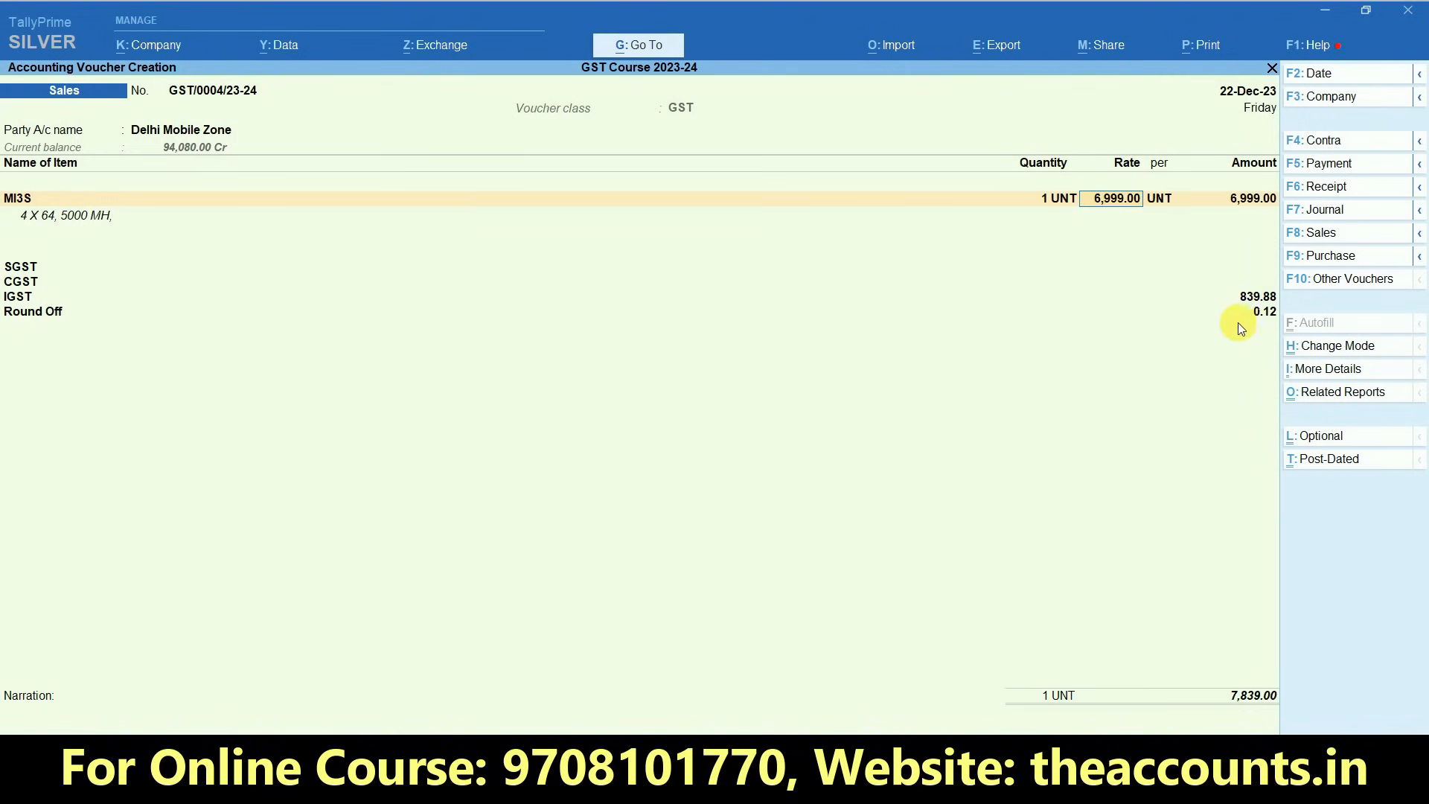
pyautogui.press('Return')
pyautogui.press('Return')
pyautogui.press('Return')
# - End the item list, accept the tax and rounding entries, and finish the voucher with a blank narration
pyautogui.press('Return')
pyautogui.press('Return')
pyautogui.press('Return')
pyautogui.press('Return')
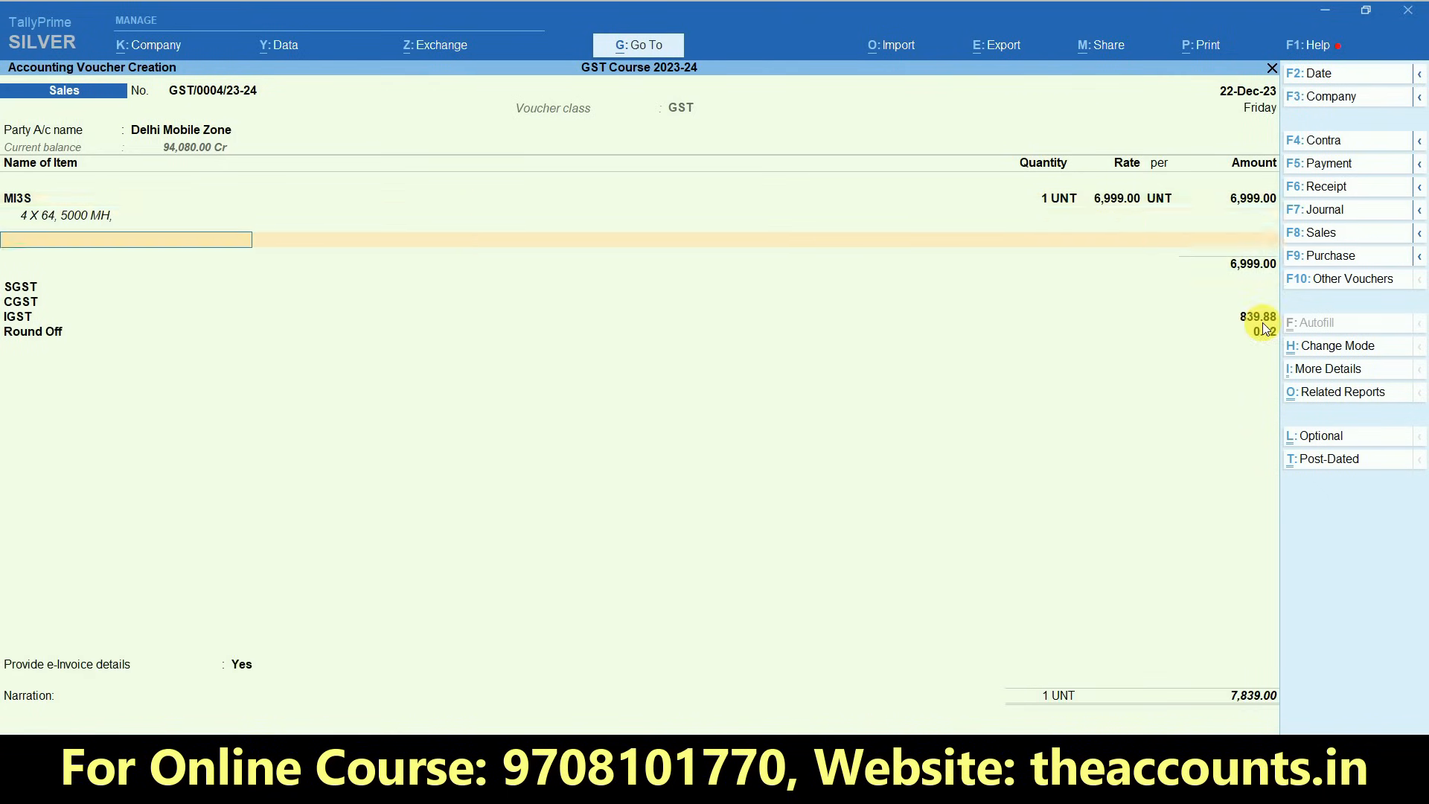
pyautogui.press('Return')
pyautogui.press('Return')
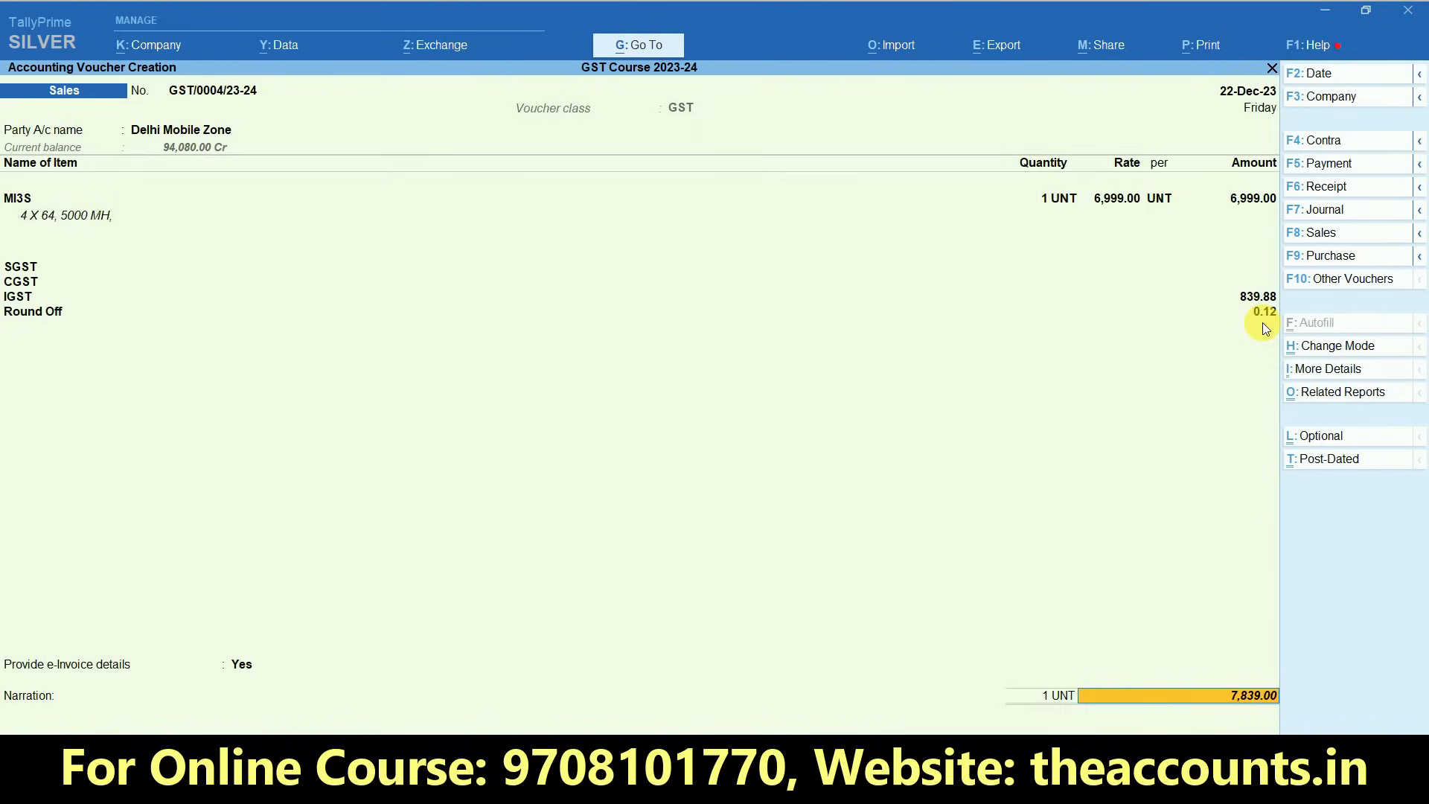
pyautogui.press('Return')
pyautogui.press('Return')
pyautogui.press('Return')
pyautogui.press('Return')
pyautogui.press('Return')
pyautogui.press('Return')
pyautogui.press('Return')
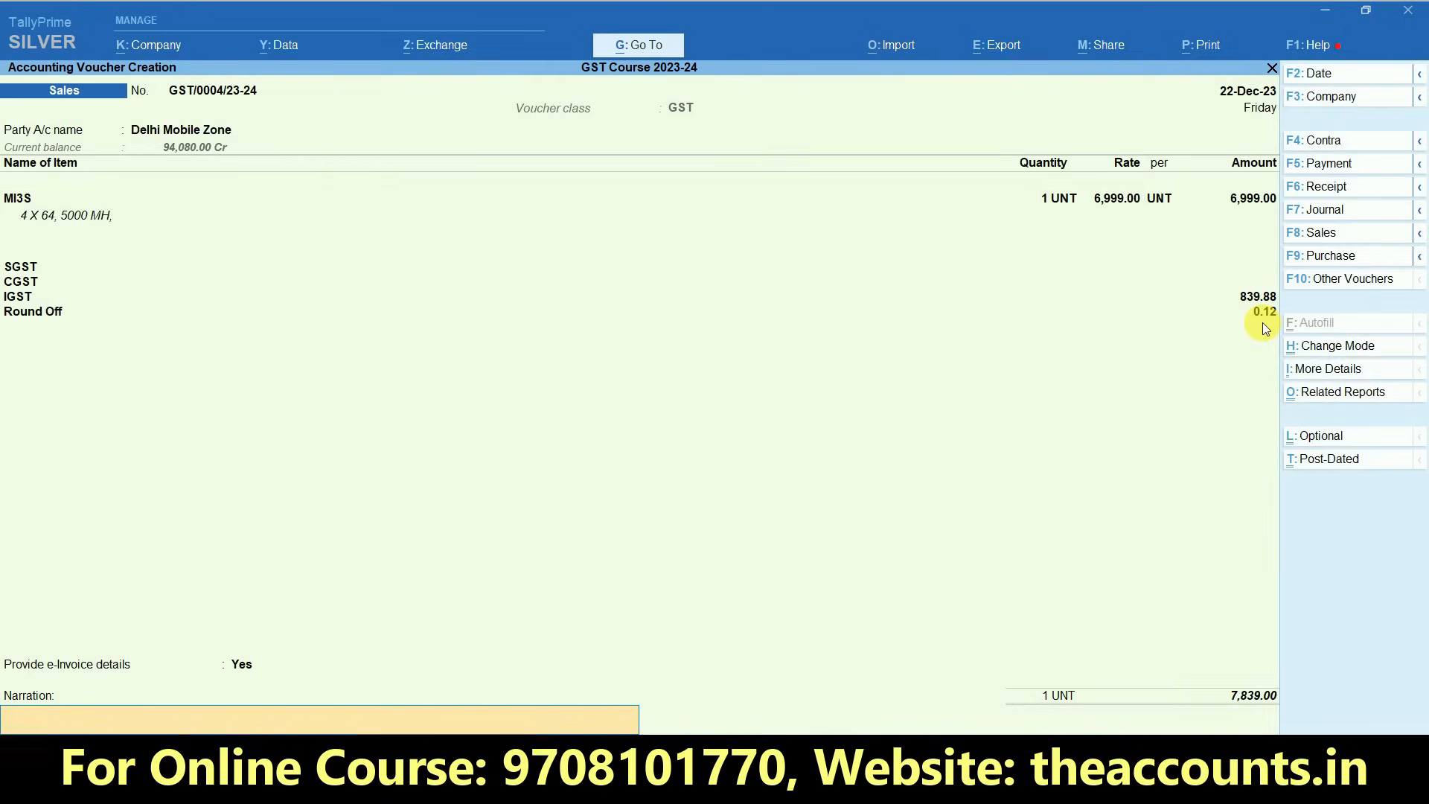
pyautogui.press('Return')
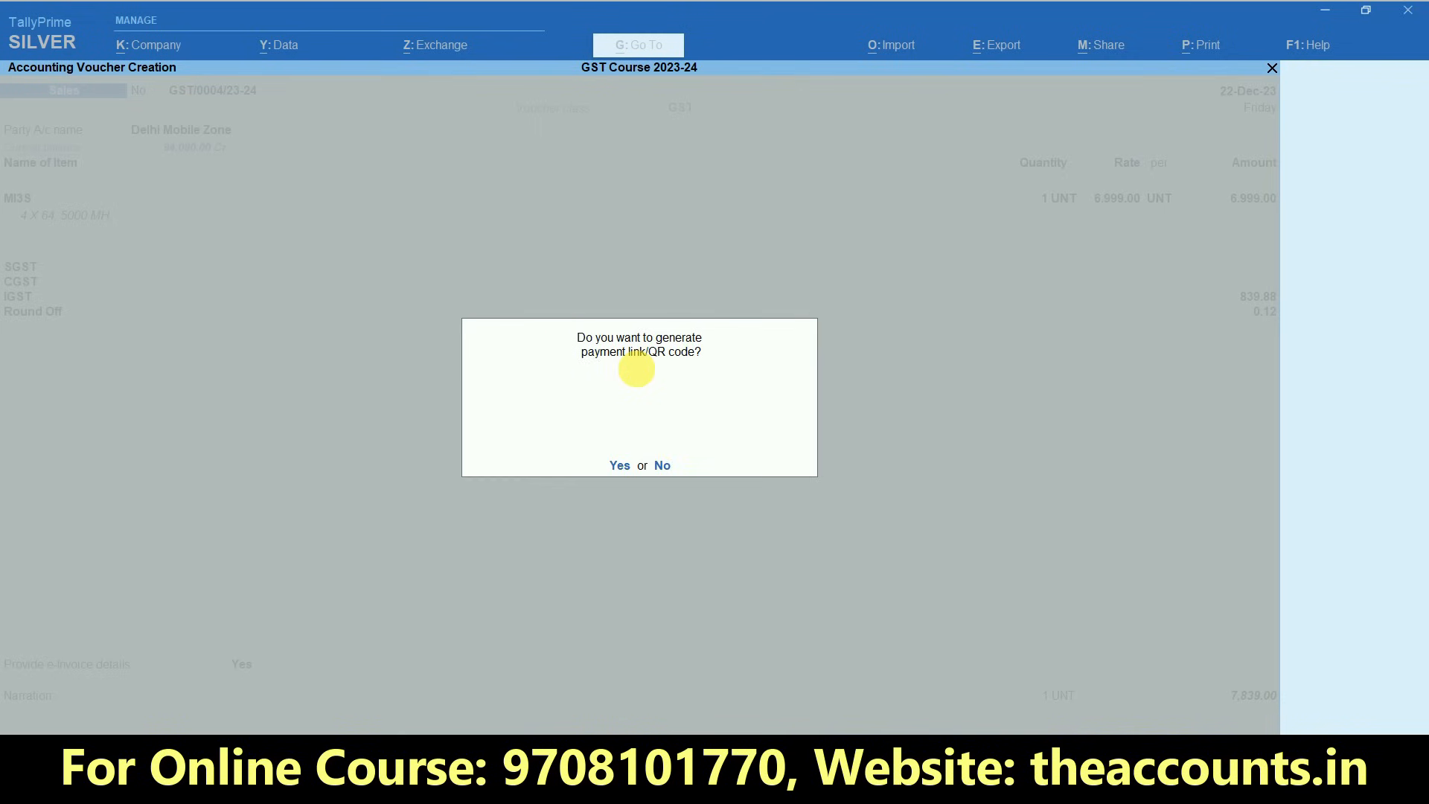
# - Generate the payment QR code for Delhi Mobile Zone with the full amount of 7,839.00
pyautogui.press('y')
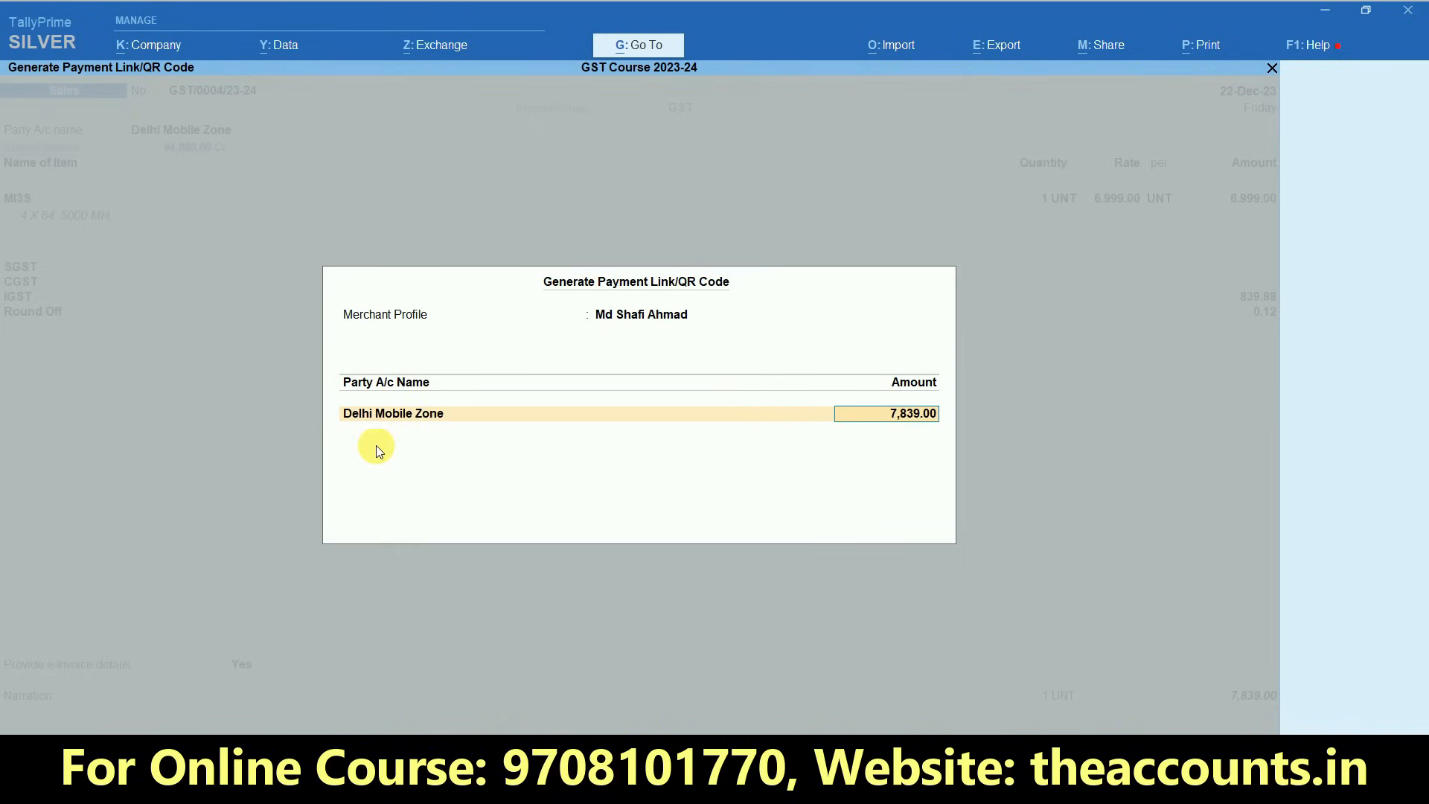
pyautogui.press('Return')
pyautogui.press('Return')
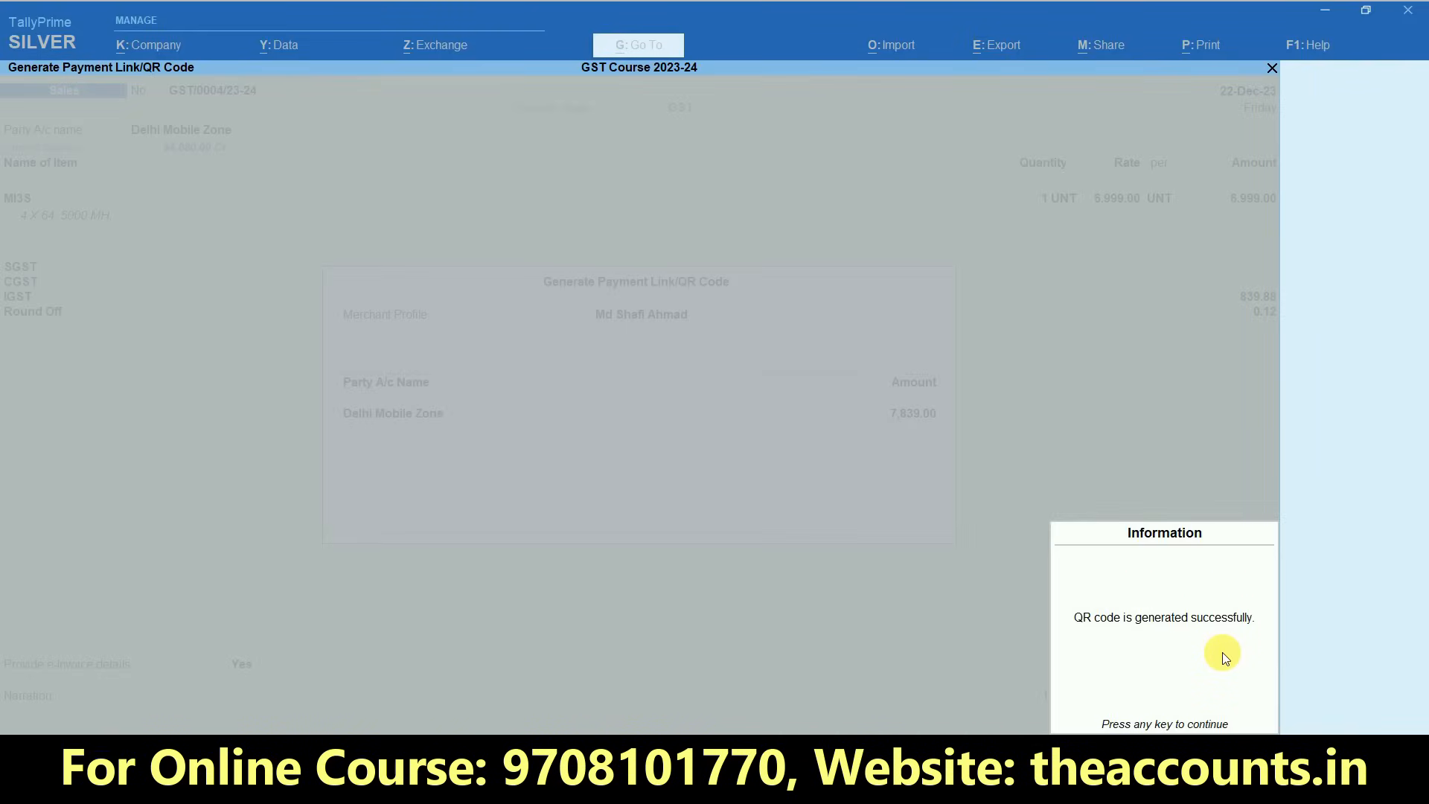
pyautogui.press('Return')
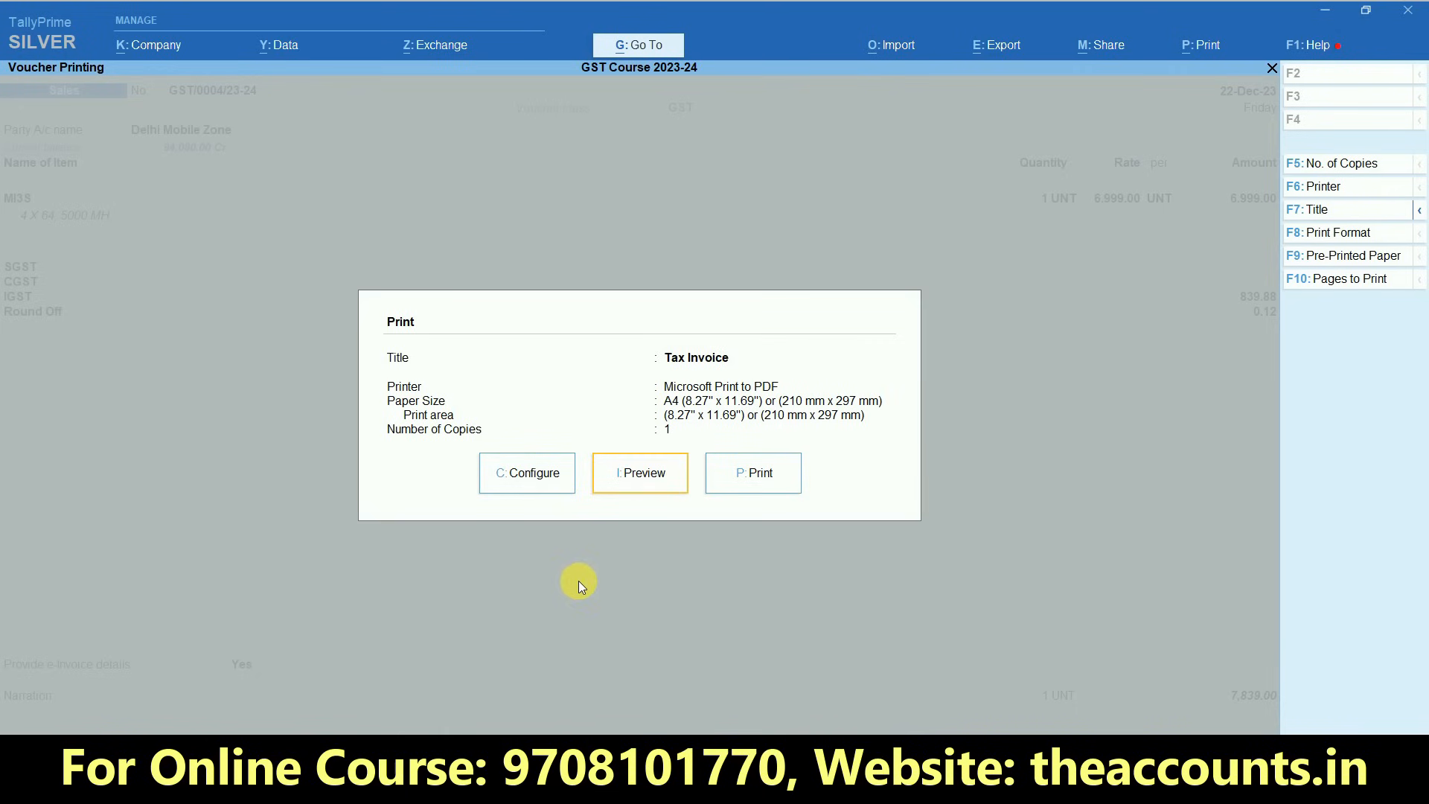
# - Select QR Code as the method of payment request in the invoice's print configuration
pyautogui.click(537, 480)
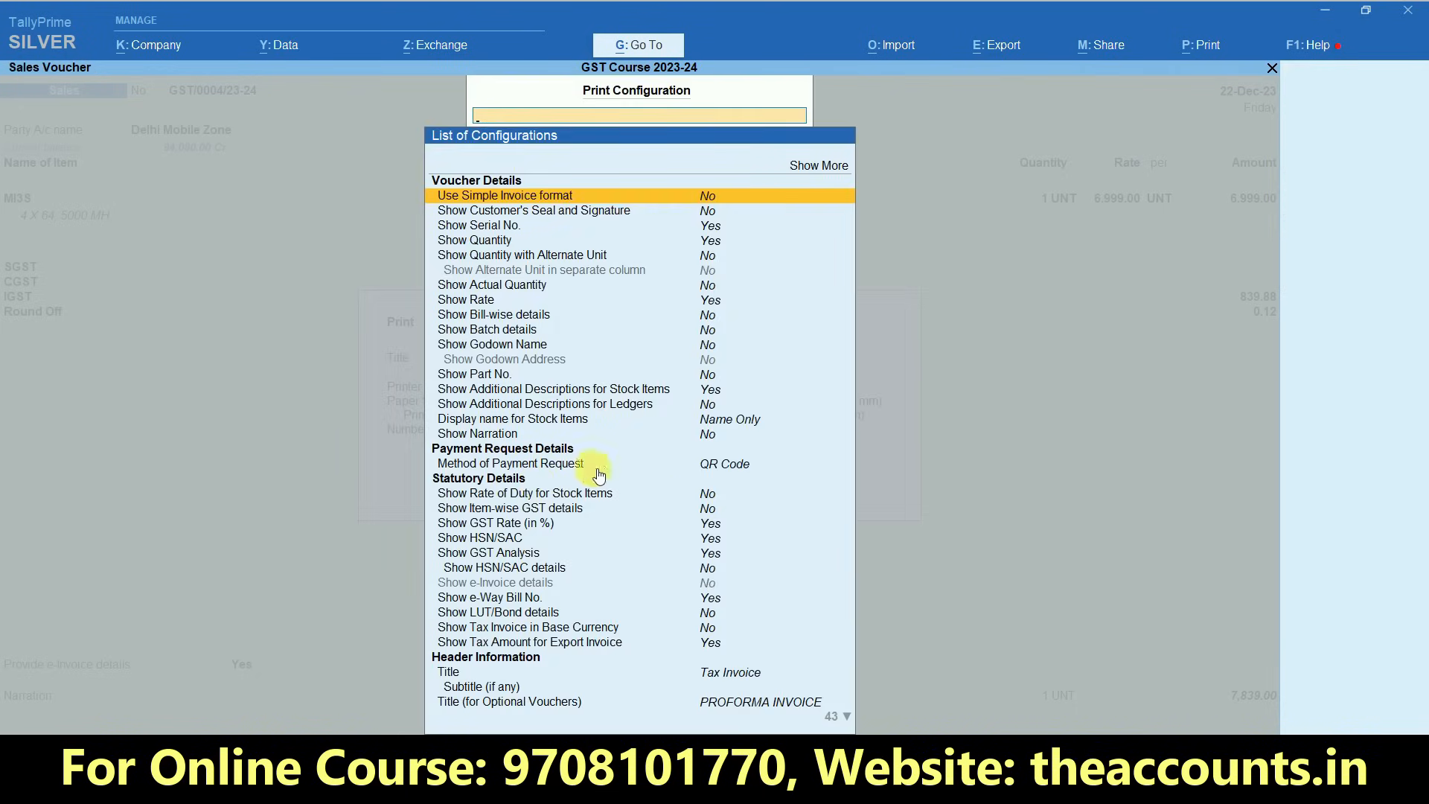
pyautogui.click(500, 465)
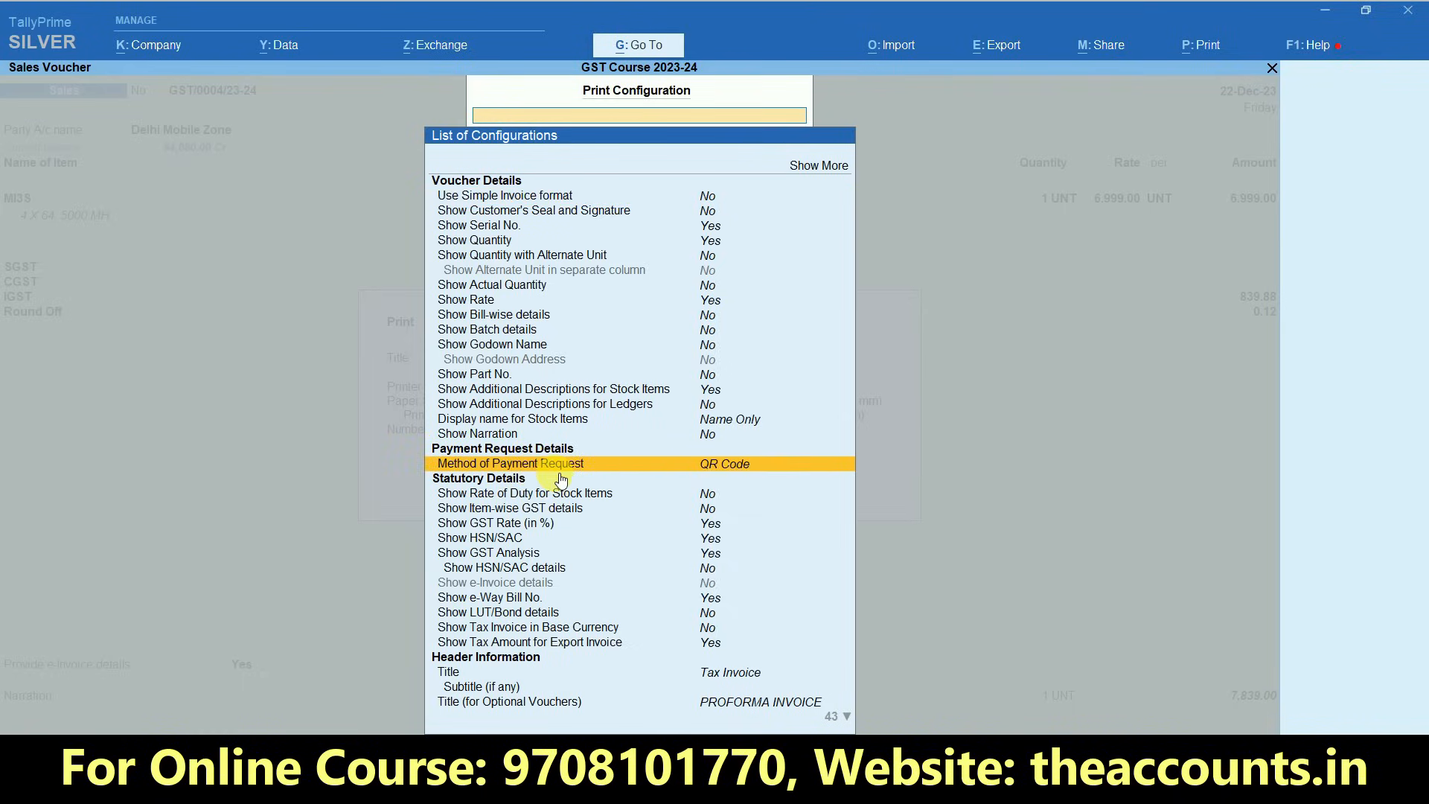
pyautogui.click(713, 465)
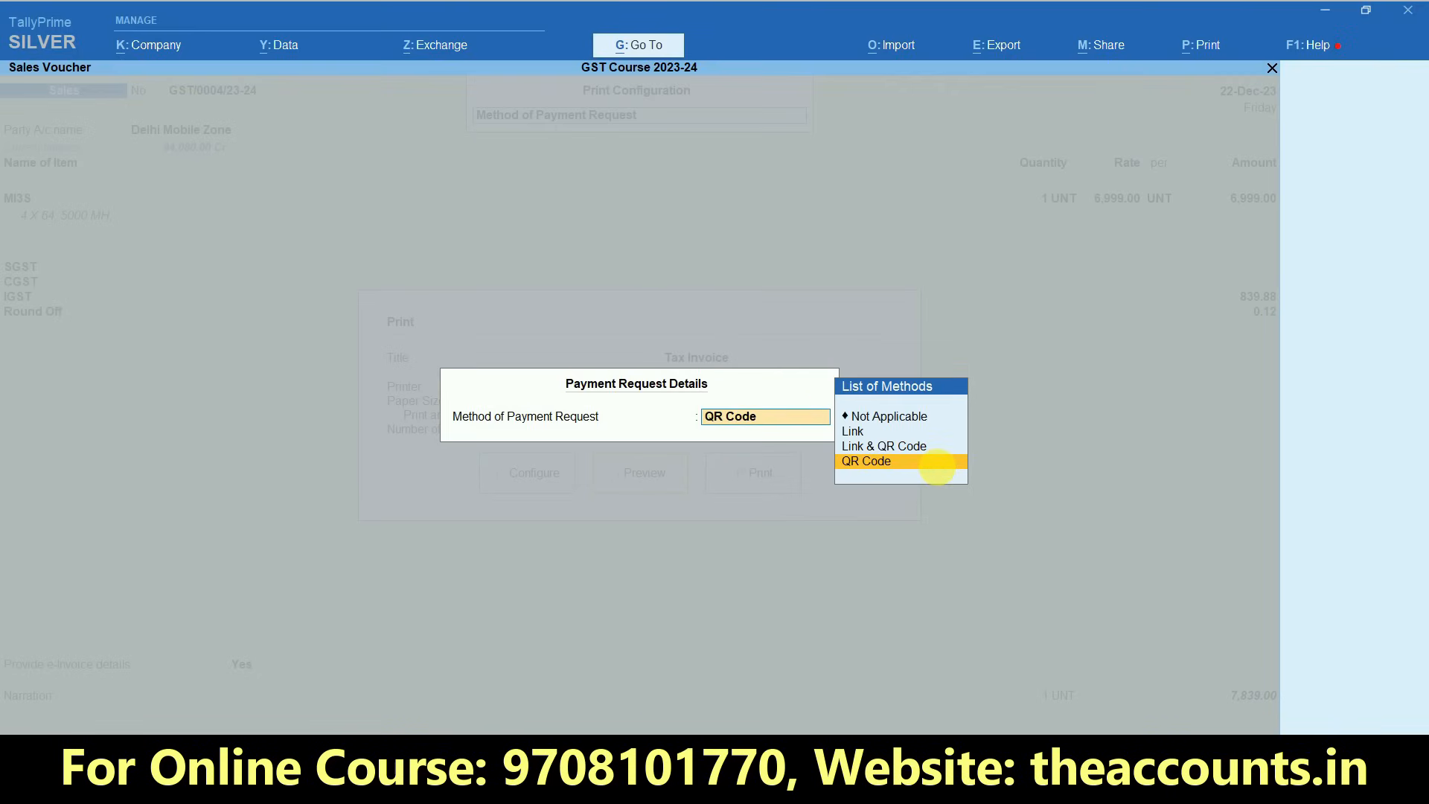
pyautogui.click(837, 456)
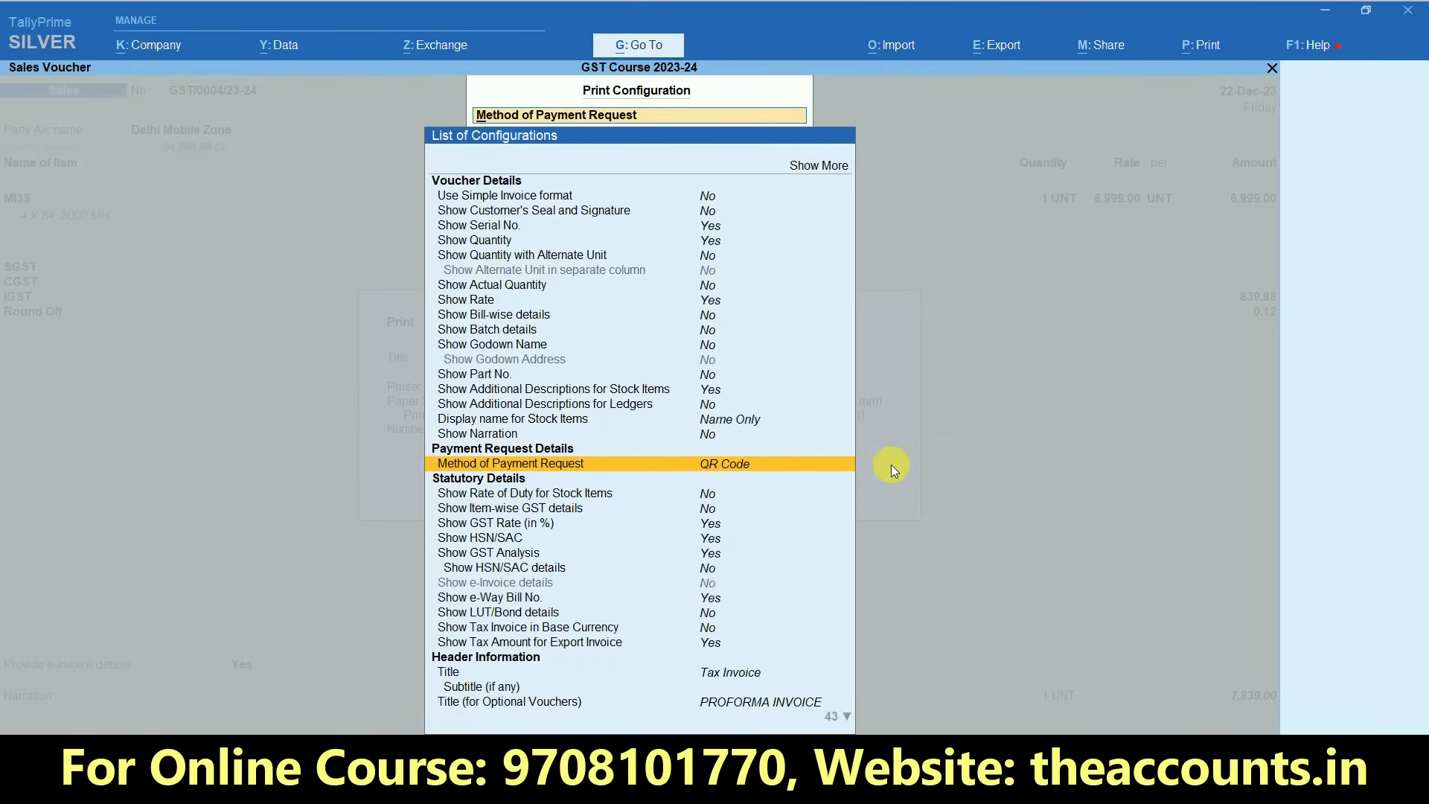
pyautogui.press('Escape')
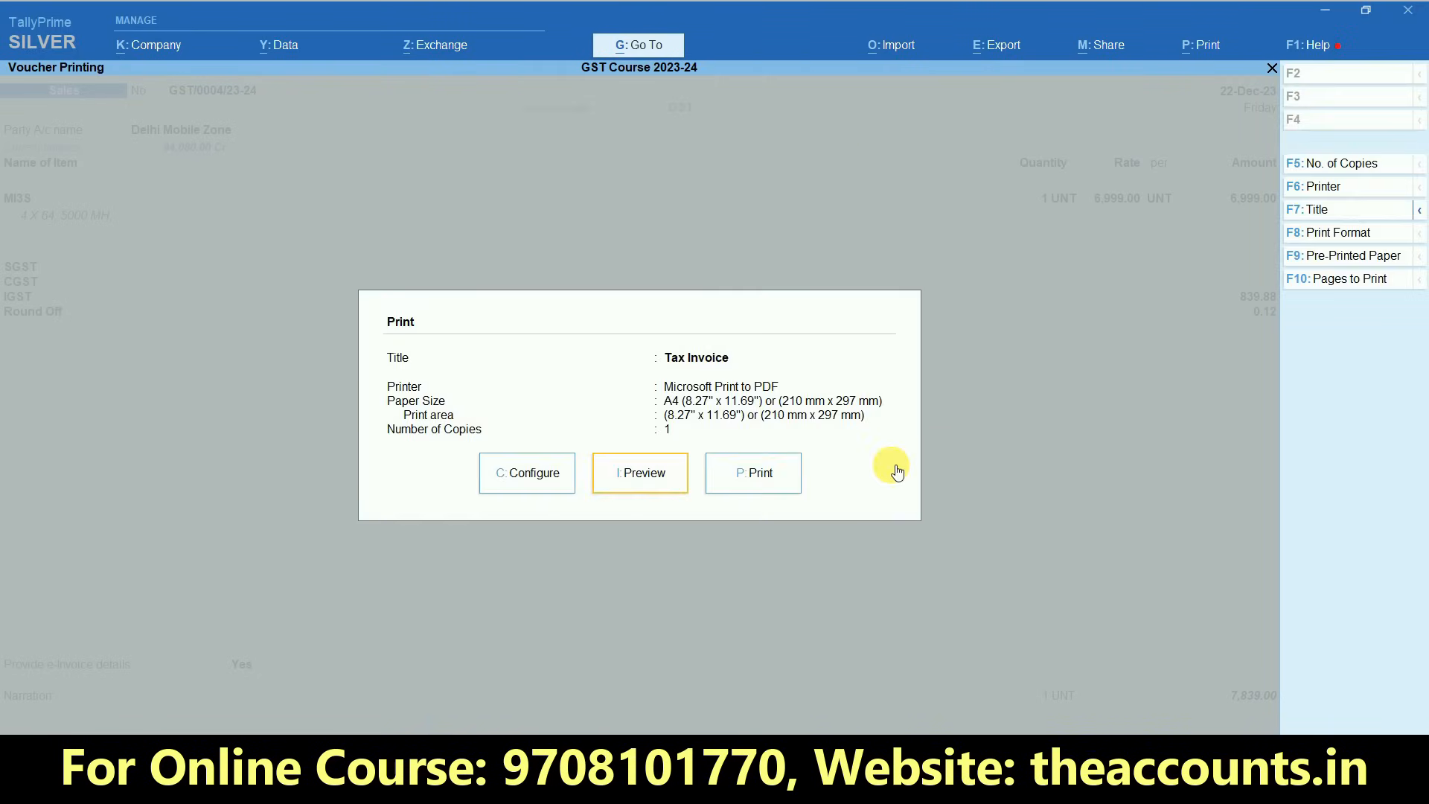
# - Preview the tax invoice enlarged, examine its payment QR code and bank details, and close the print dialog
pyautogui.click(642, 476)
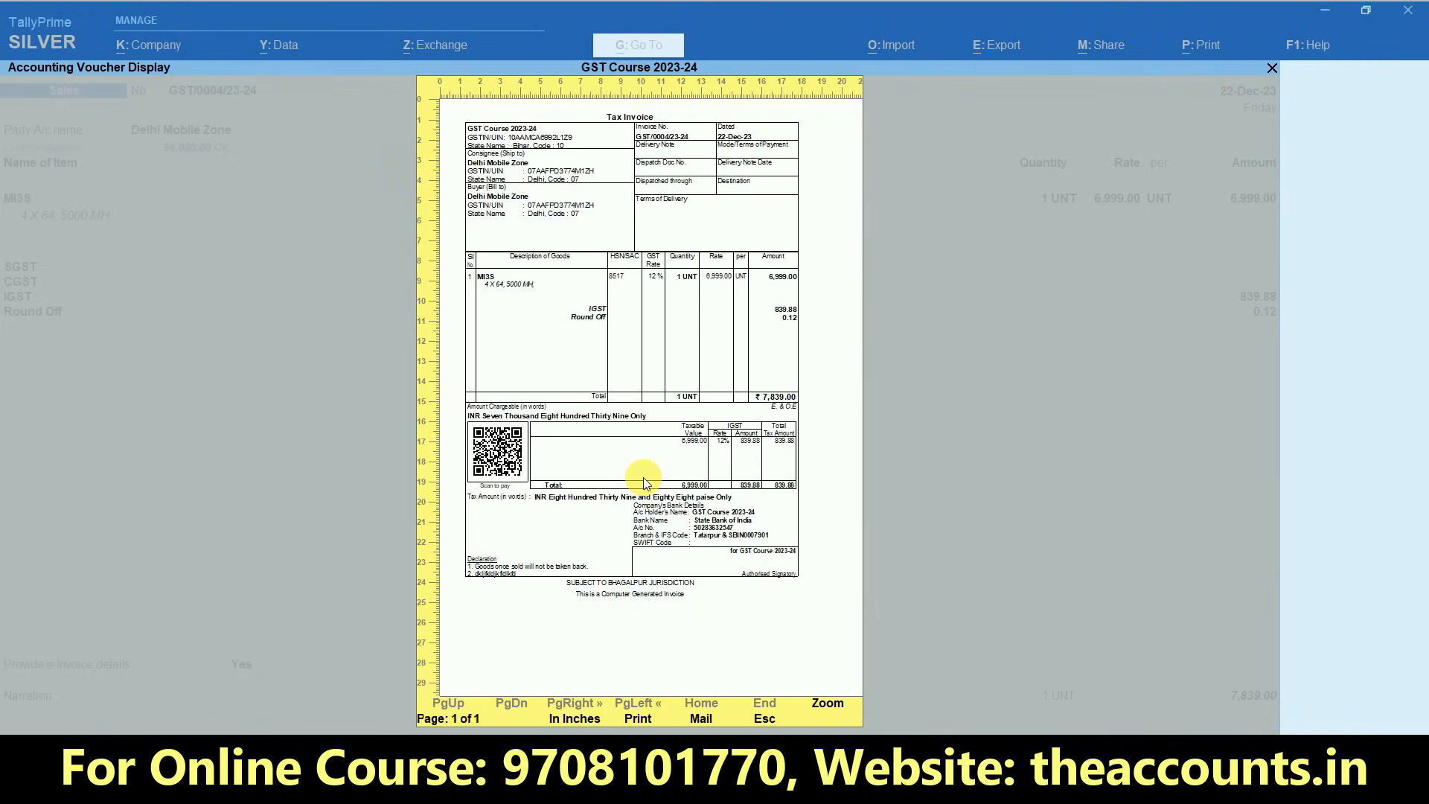
pyautogui.click(829, 704)
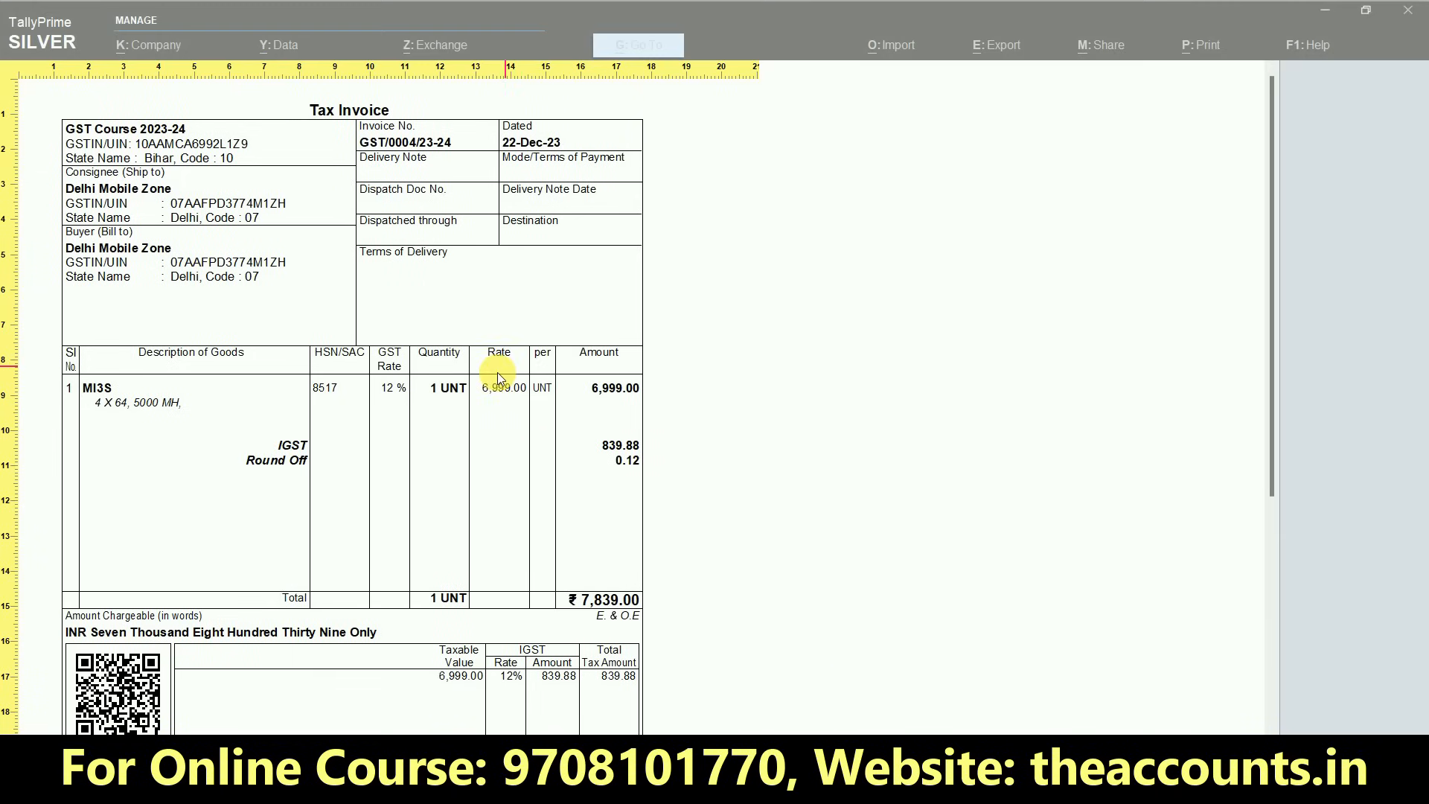
pyautogui.moveTo(1265, 341); pyautogui.dragTo(1260, 553)
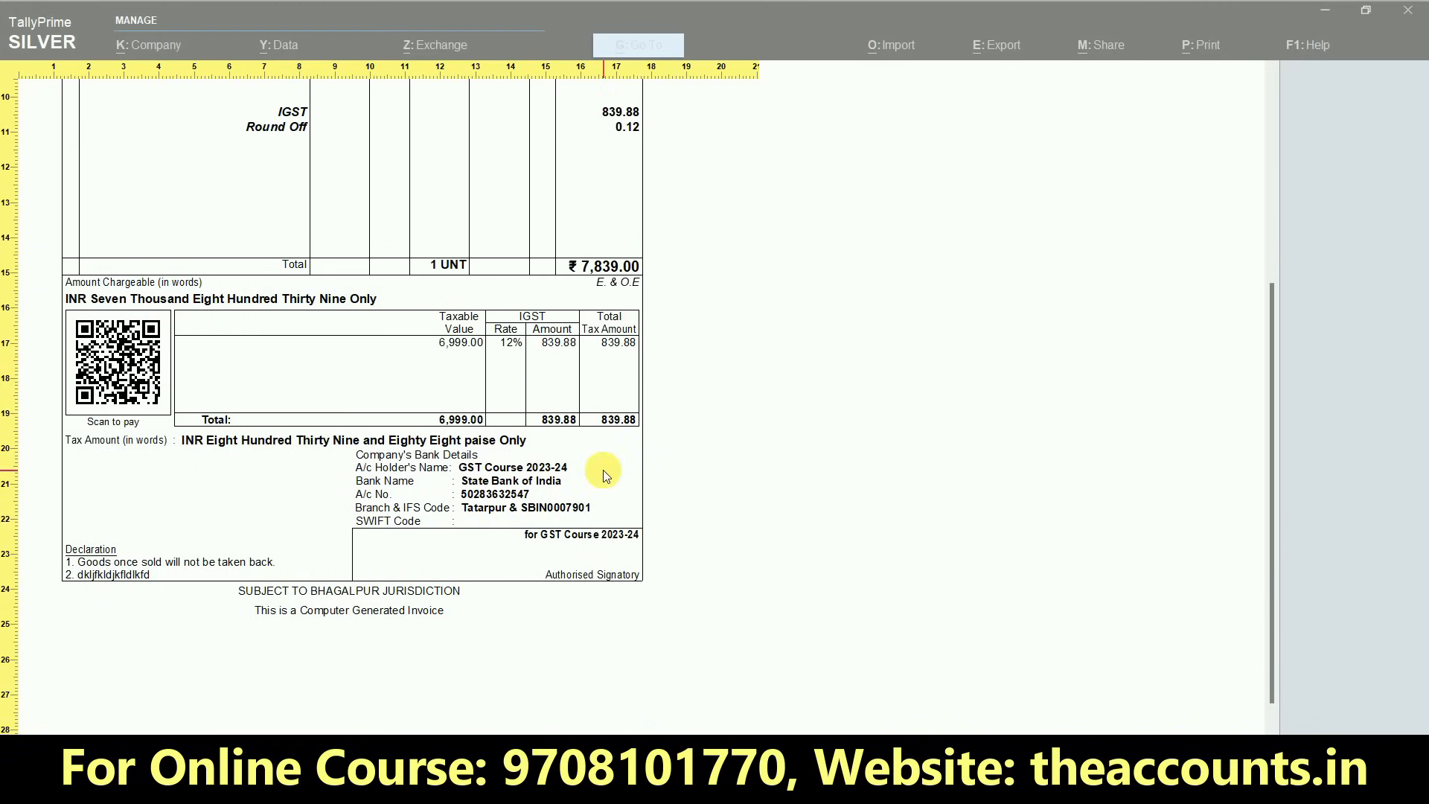
pyautogui.click(335, 491)
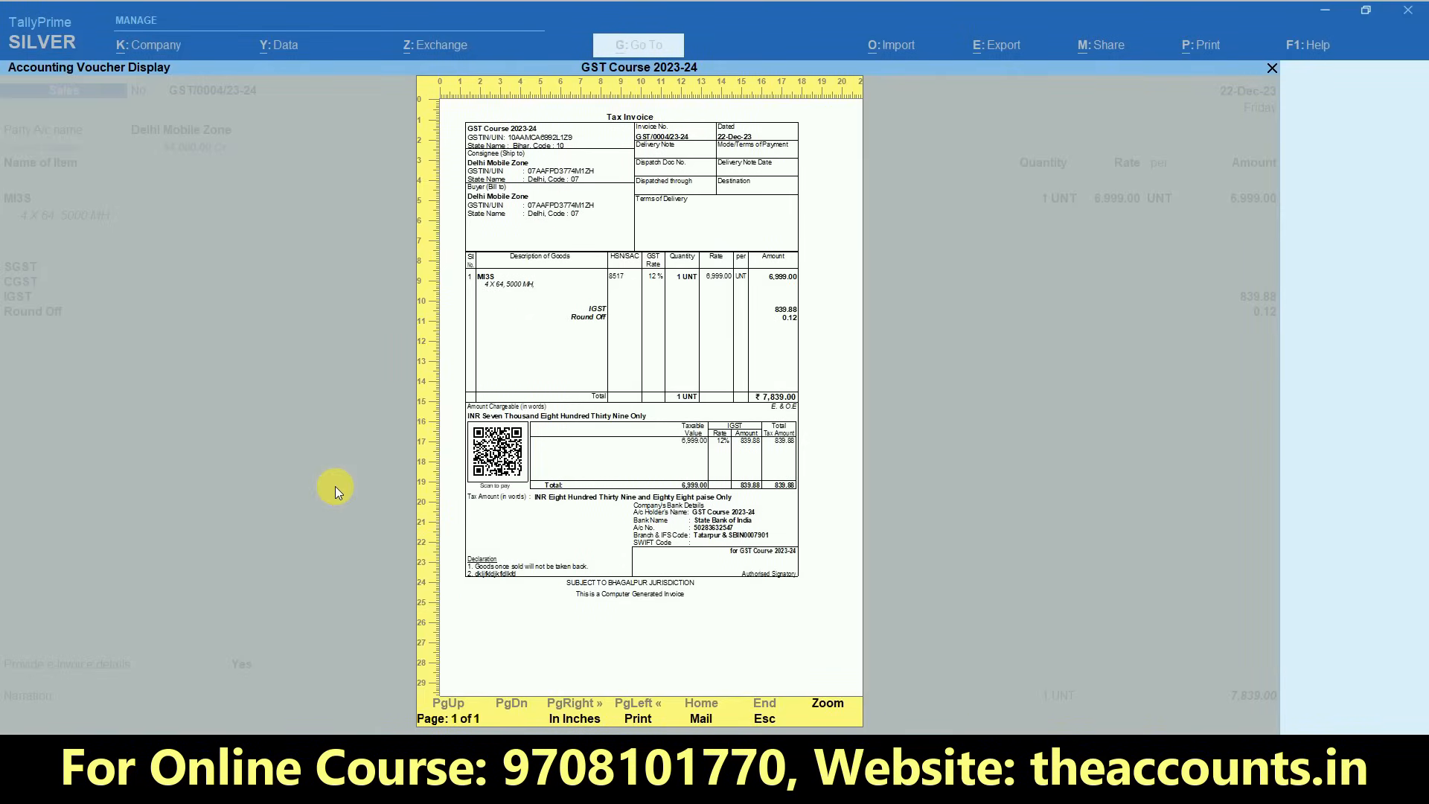
pyautogui.press('Escape')
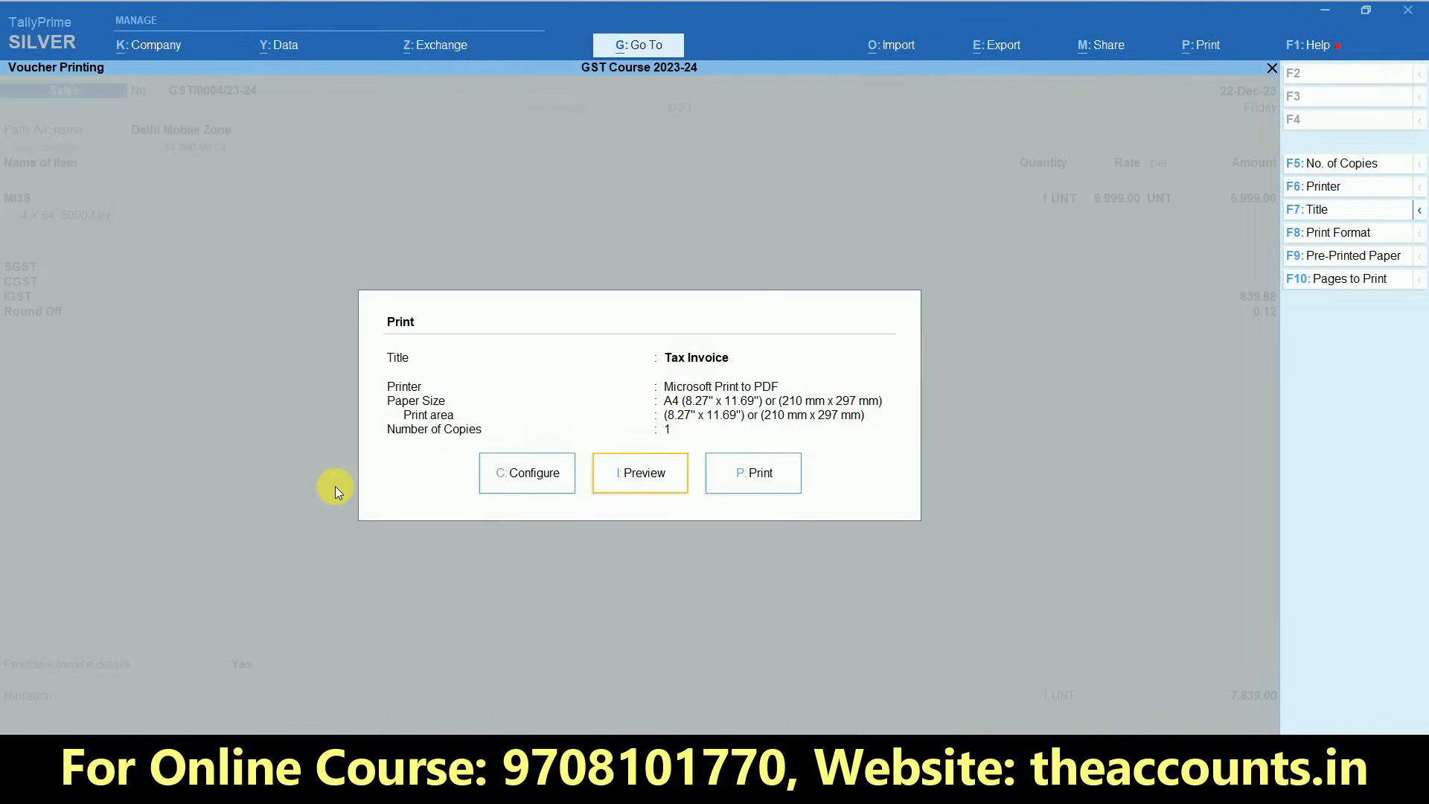
pyautogui.press('Escape')
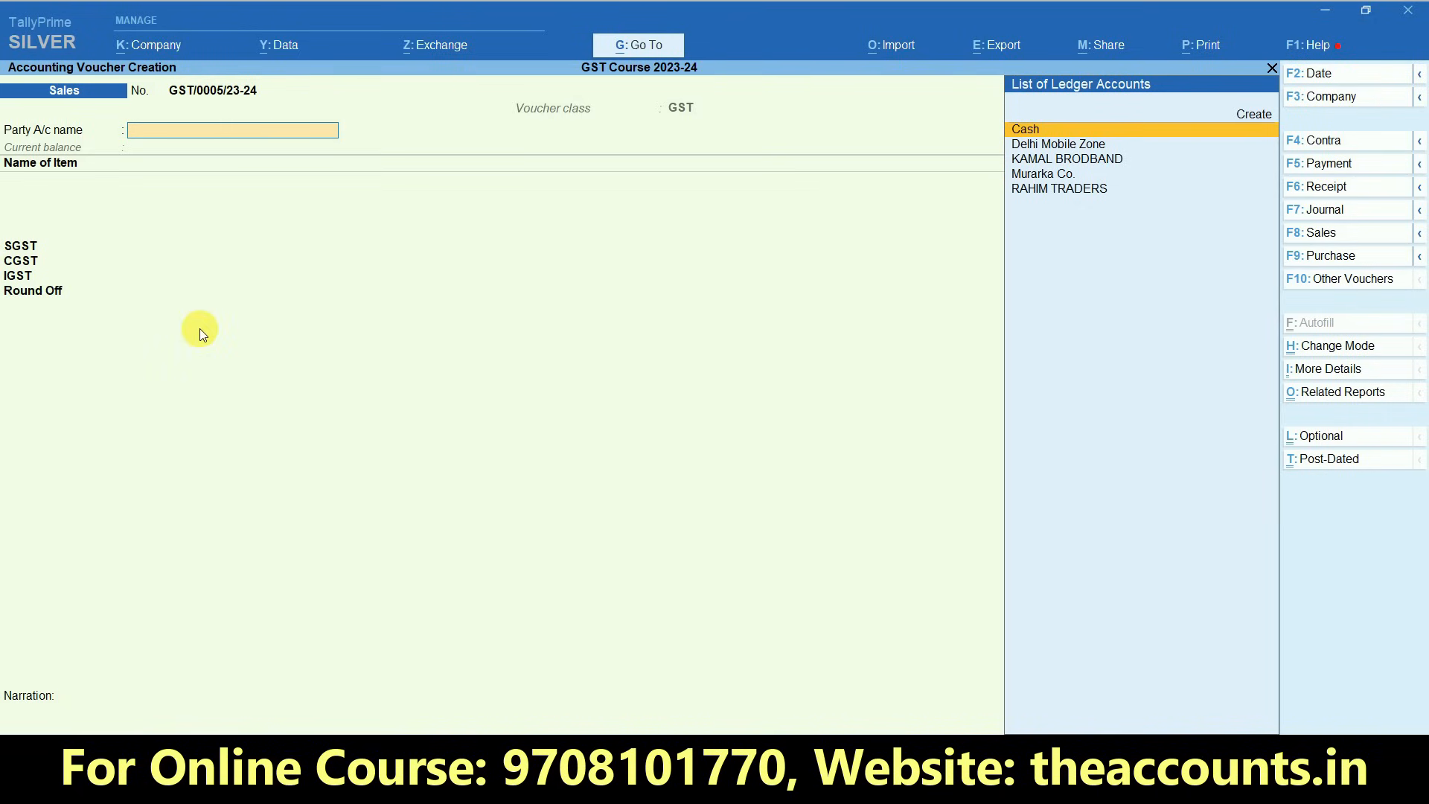
# - Quit the blank sales voucher and open the Sales voucher type for alteration
pyautogui.press('Escape')
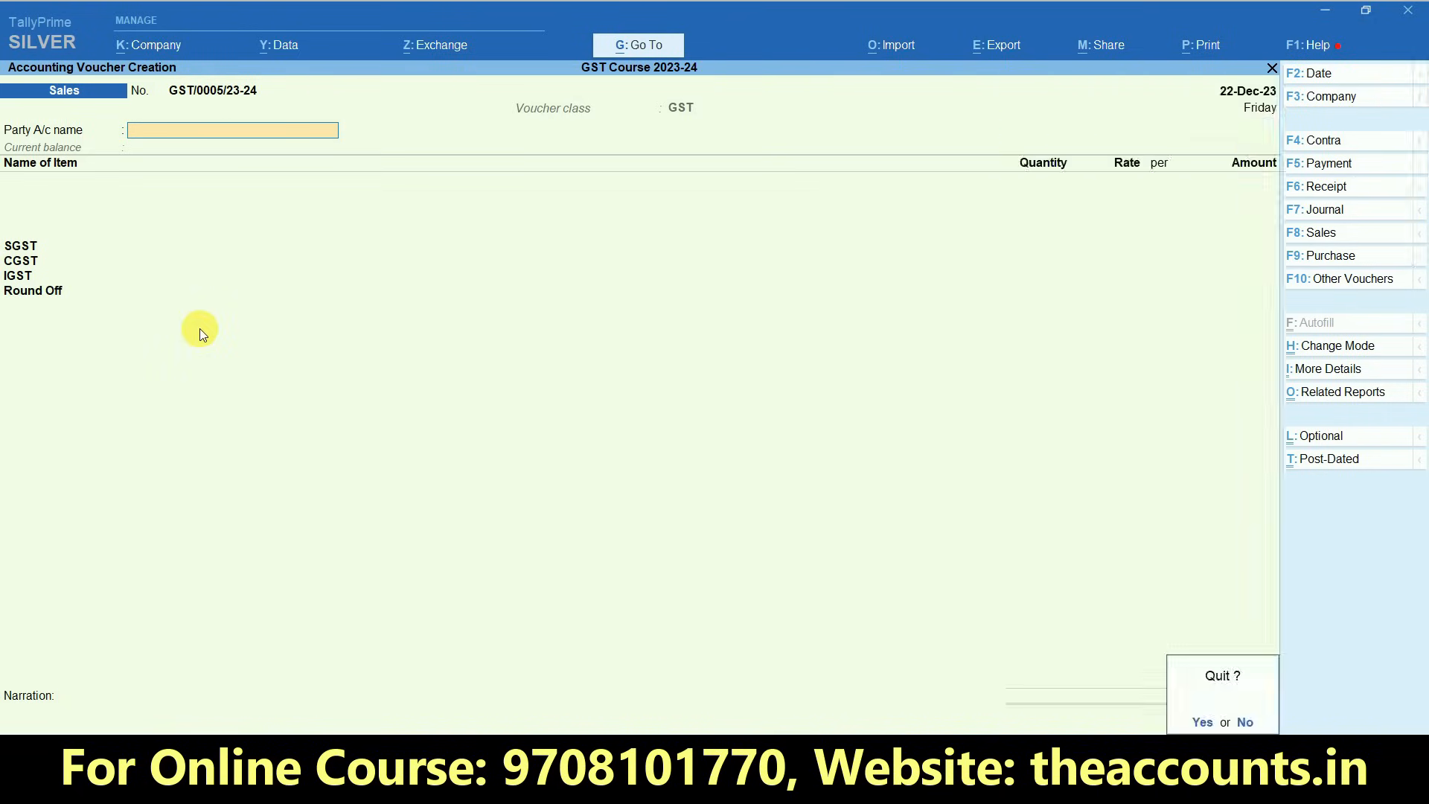
pyautogui.press('y')
pyautogui.press('Escape')
pyautogui.press('n')
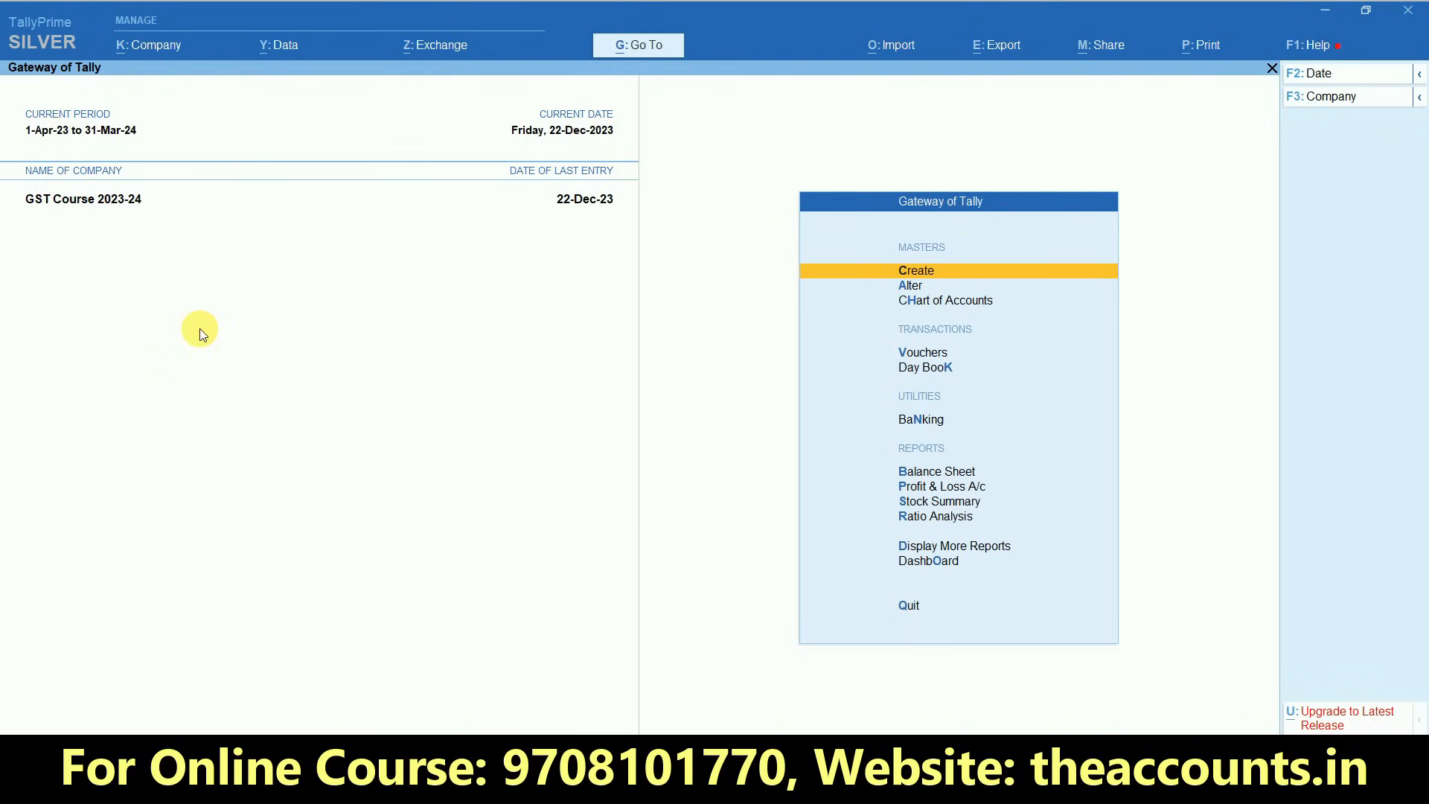
pyautogui.press('Down')
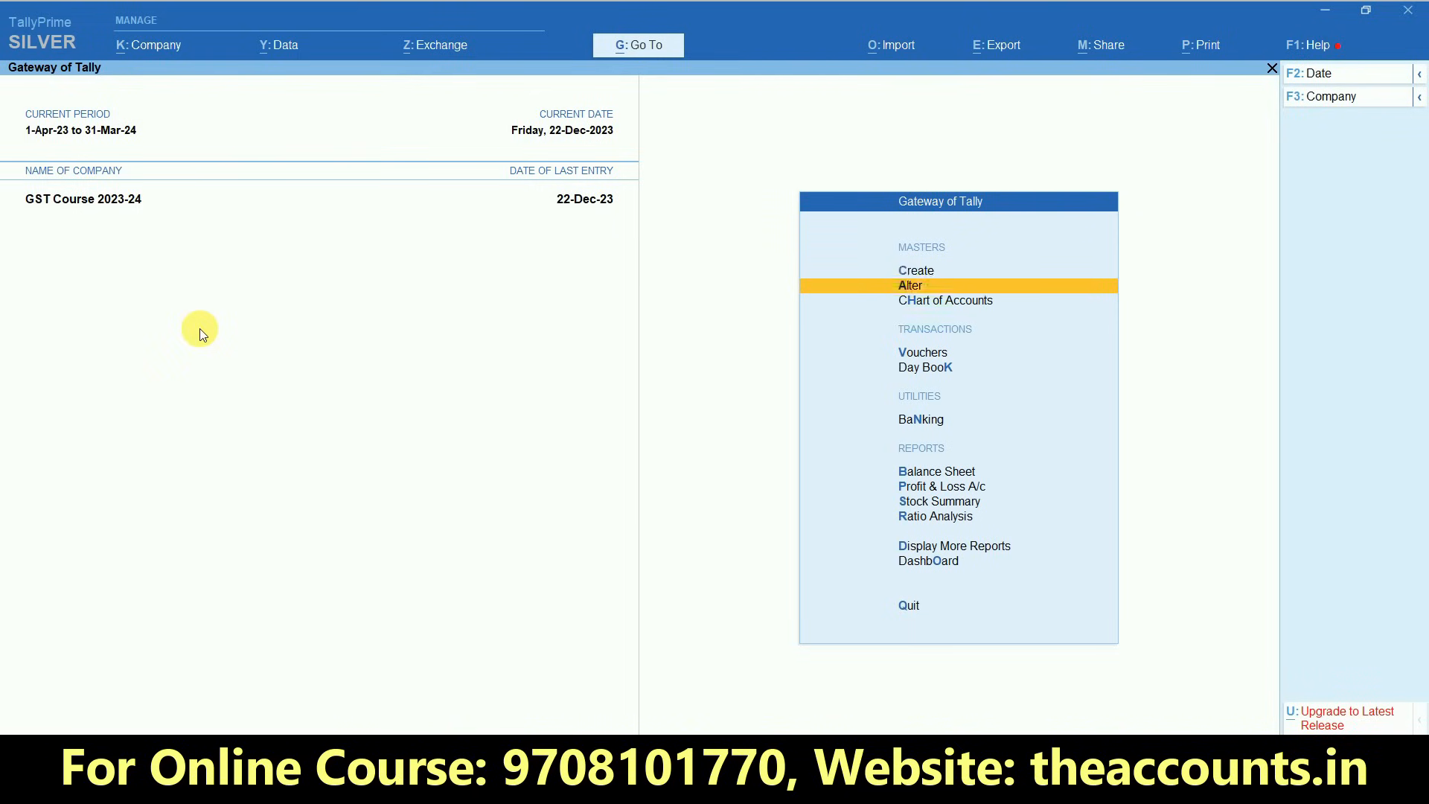
pyautogui.press('Return')
pyautogui.press('Down')
pyautogui.press('Down')
pyautogui.press('Down')
pyautogui.press('Return')
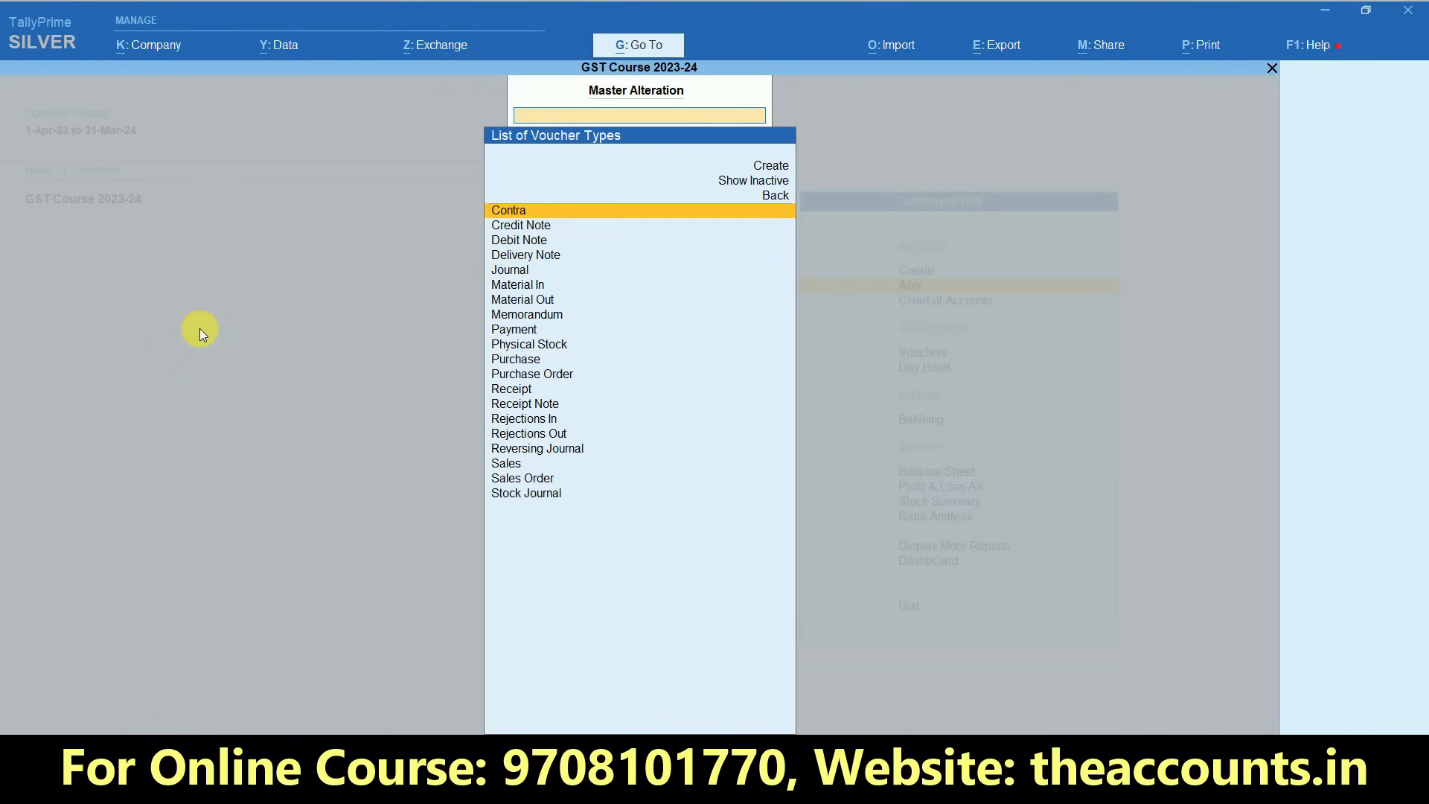
pyautogui.write('sales')
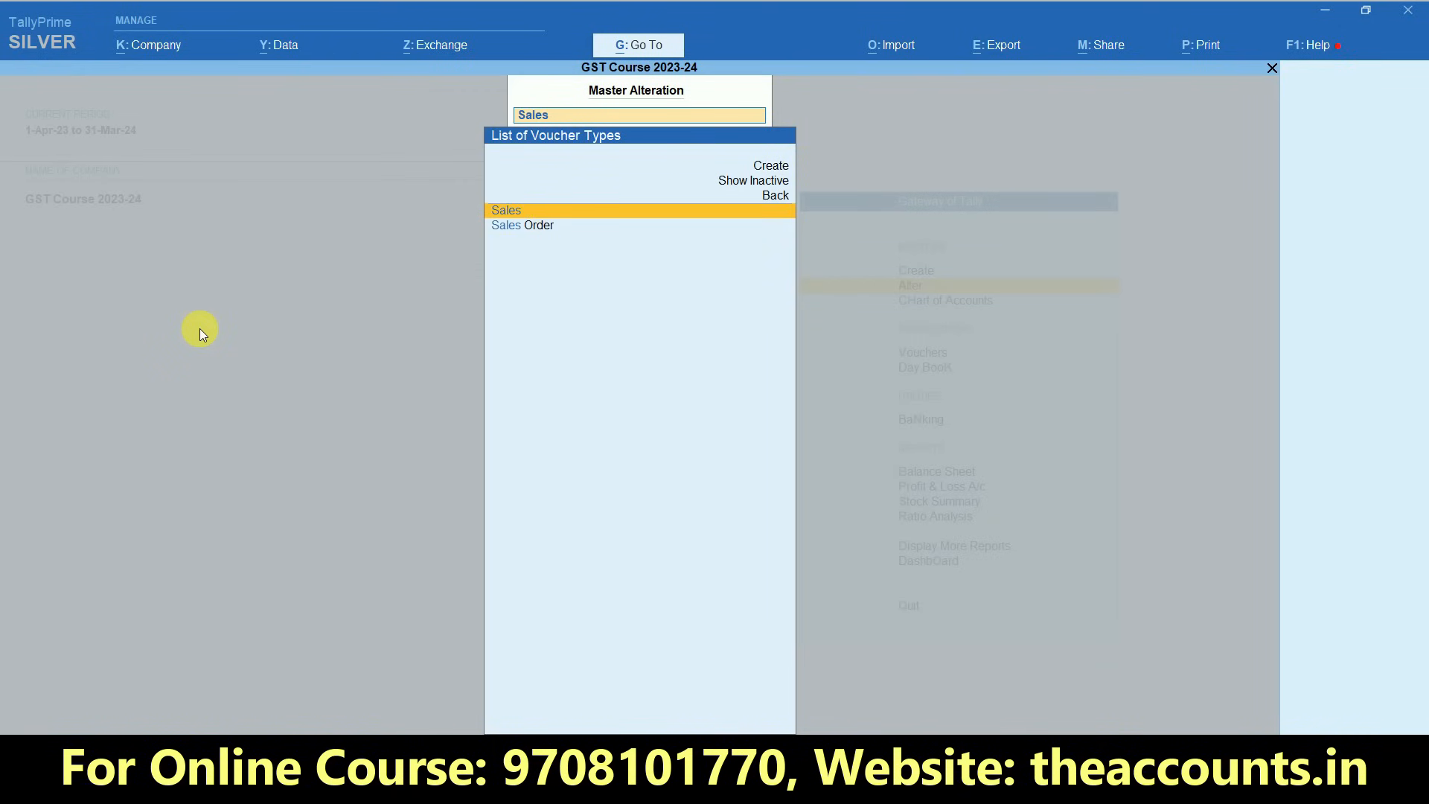
pyautogui.press('Return')
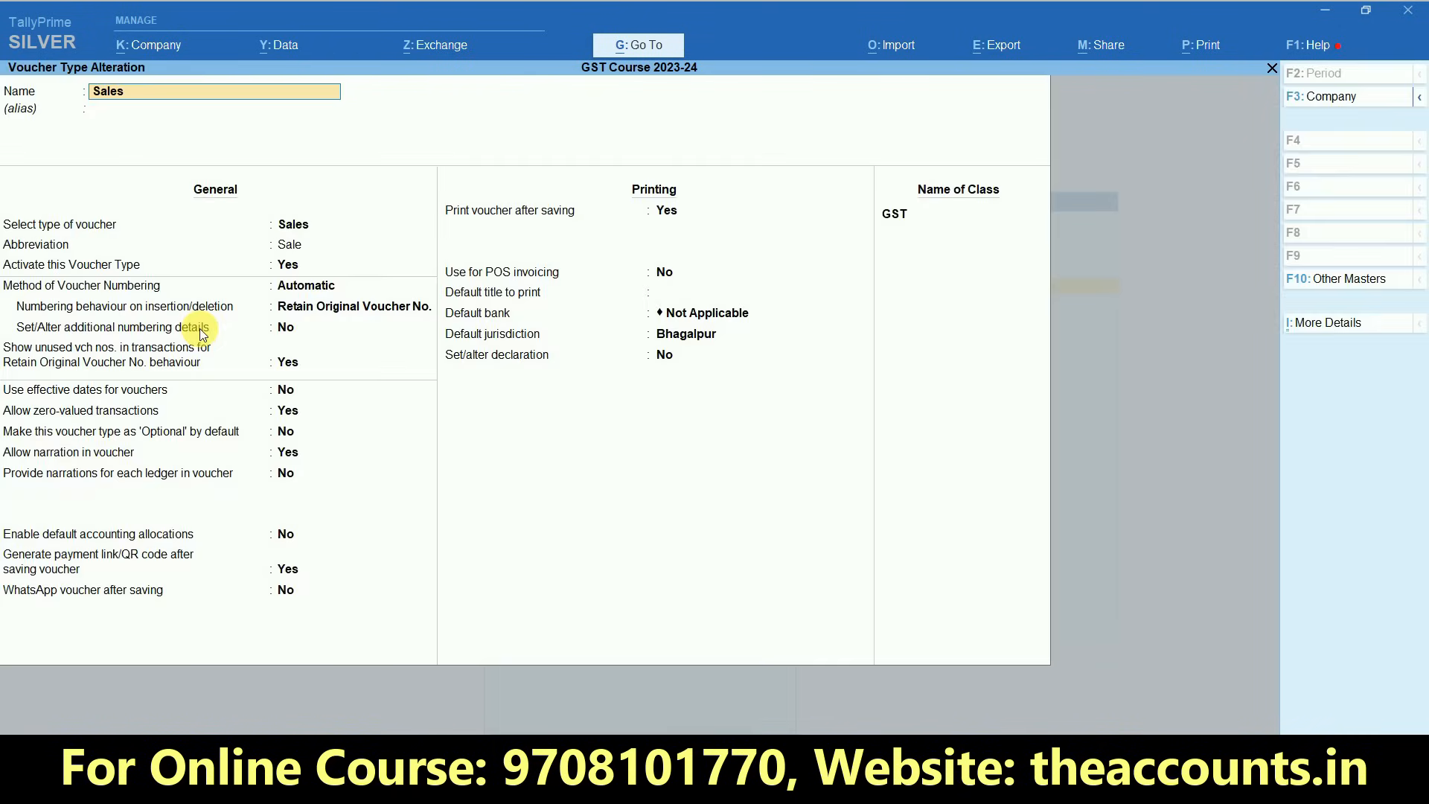
# - Open the GST voucher class and go to the SGST ledger row of its additional accounting entries
pyautogui.click(902, 215)
pyautogui.press('Return')
pyautogui.press('Return')
pyautogui.press('Return')
pyautogui.press('Return')
pyautogui.press('Return')
pyautogui.press('Return')
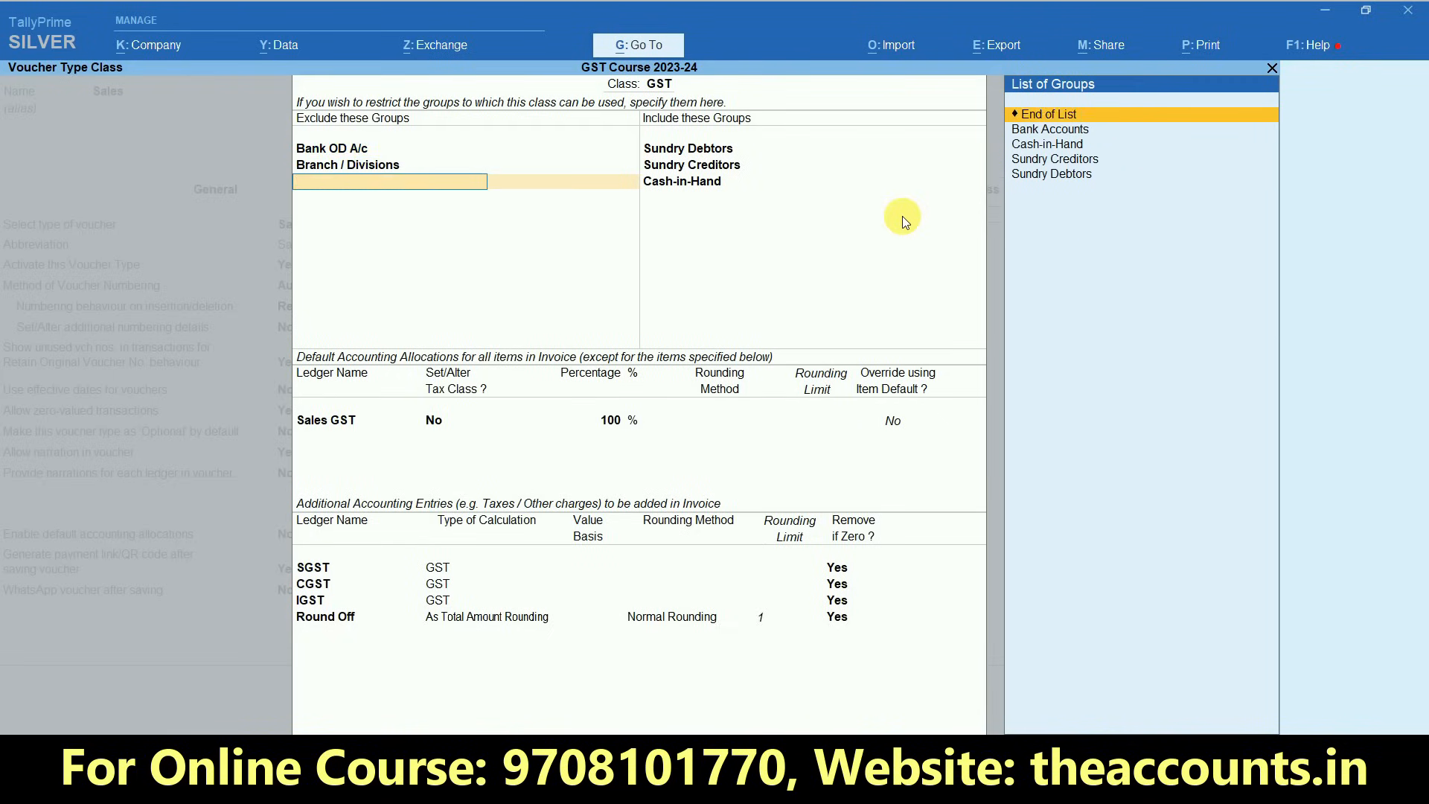
pyautogui.press('Return')
pyautogui.press('Return')
pyautogui.press('Return')
pyautogui.press('Return')
pyautogui.press('Return')
pyautogui.press('Return')
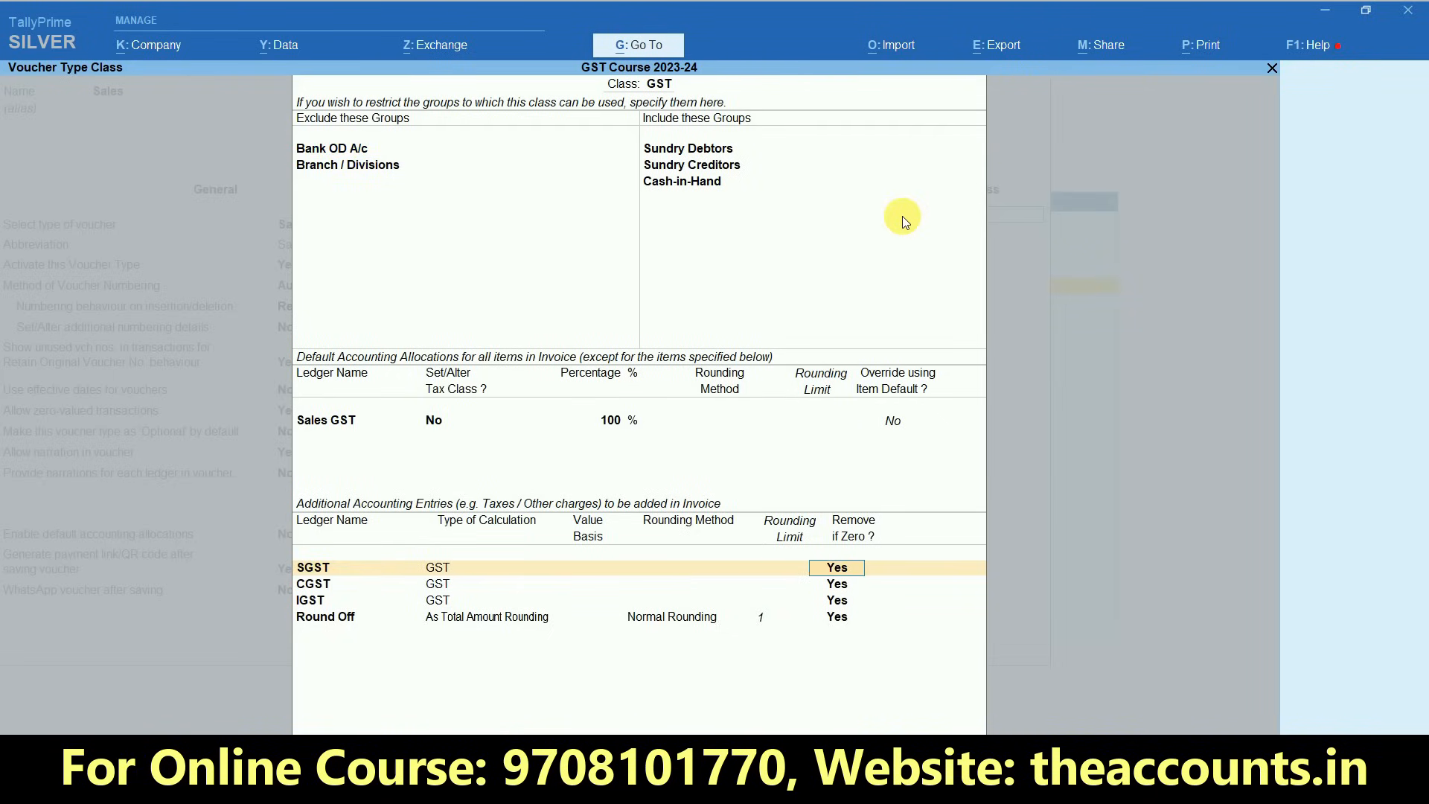
pyautogui.press('BackSpace')
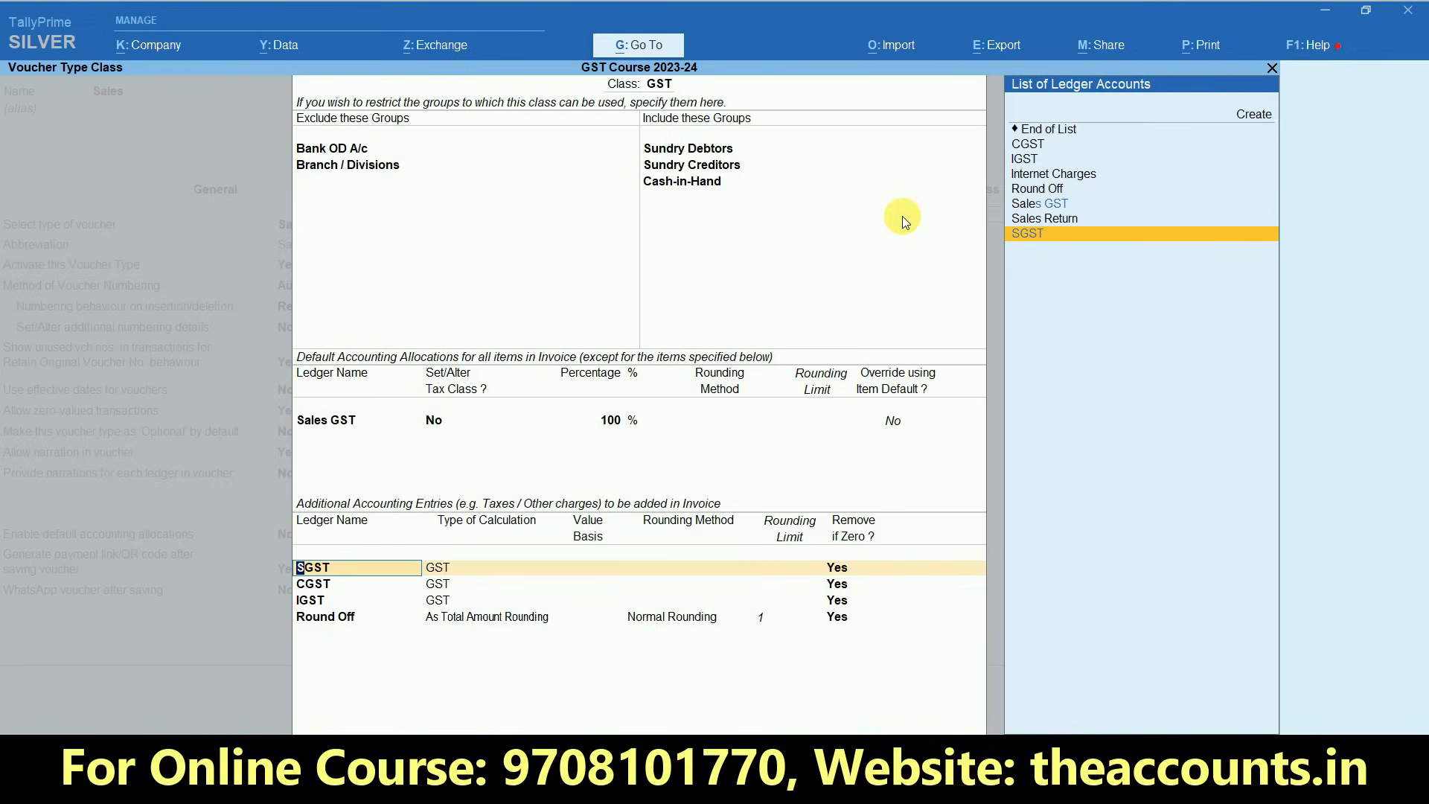
# - Create a new ledger named Packing Charges under Indirect Incomes from the class's additional accounting entries
pyautogui.hotkey('alt', 'c')
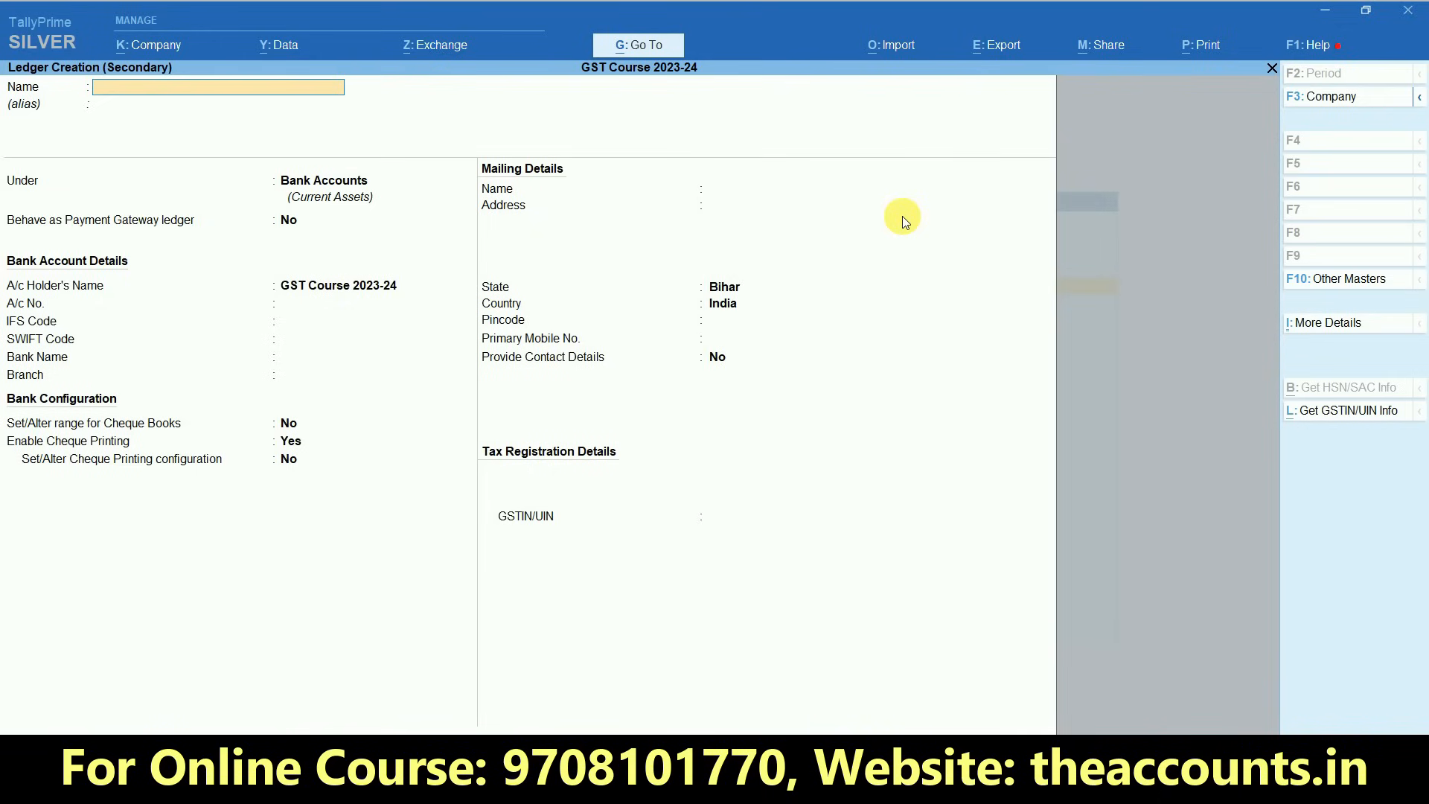
pyautogui.write('Packing charges')
pyautogui.press('Return')
pyautogui.press('Return')
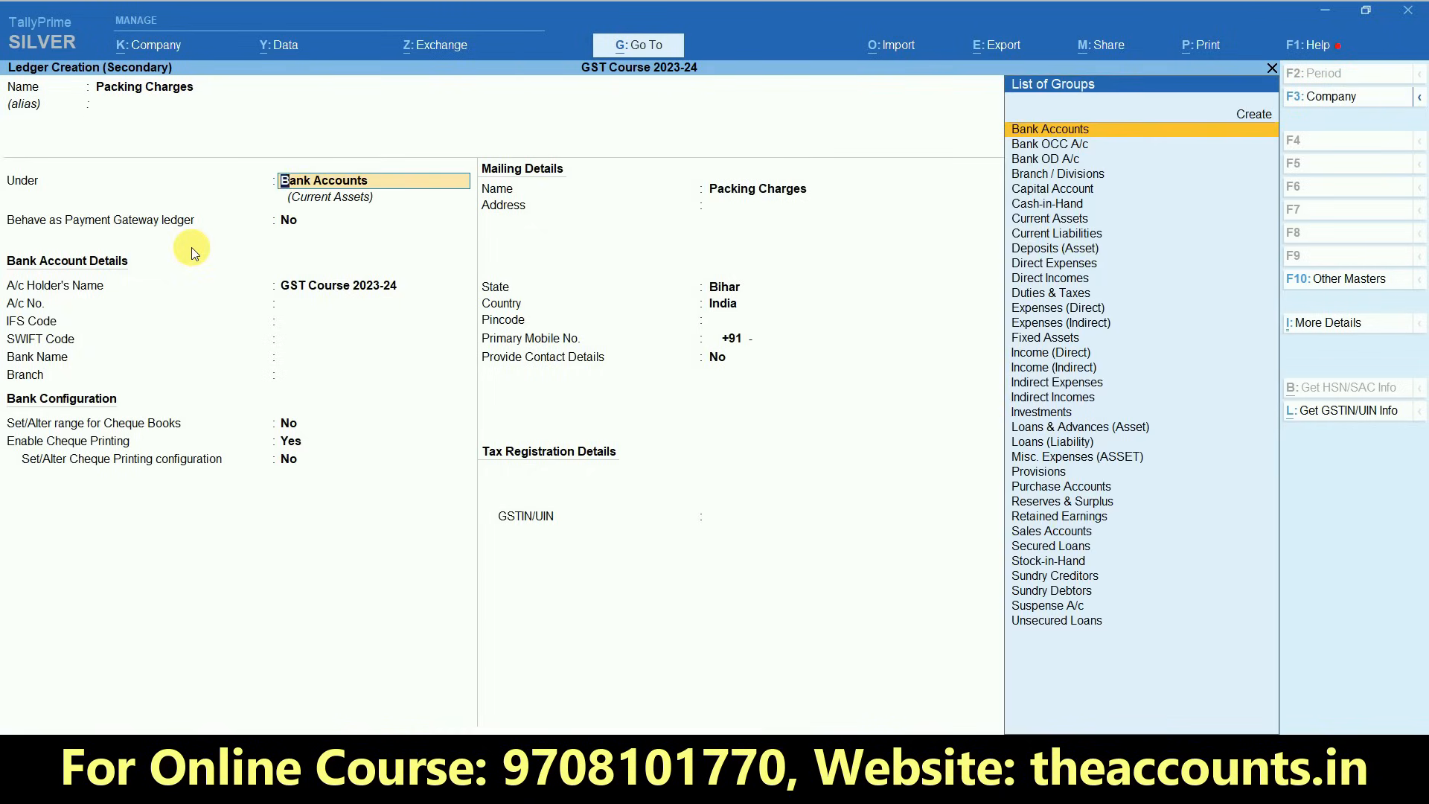
pyautogui.write('Ind')
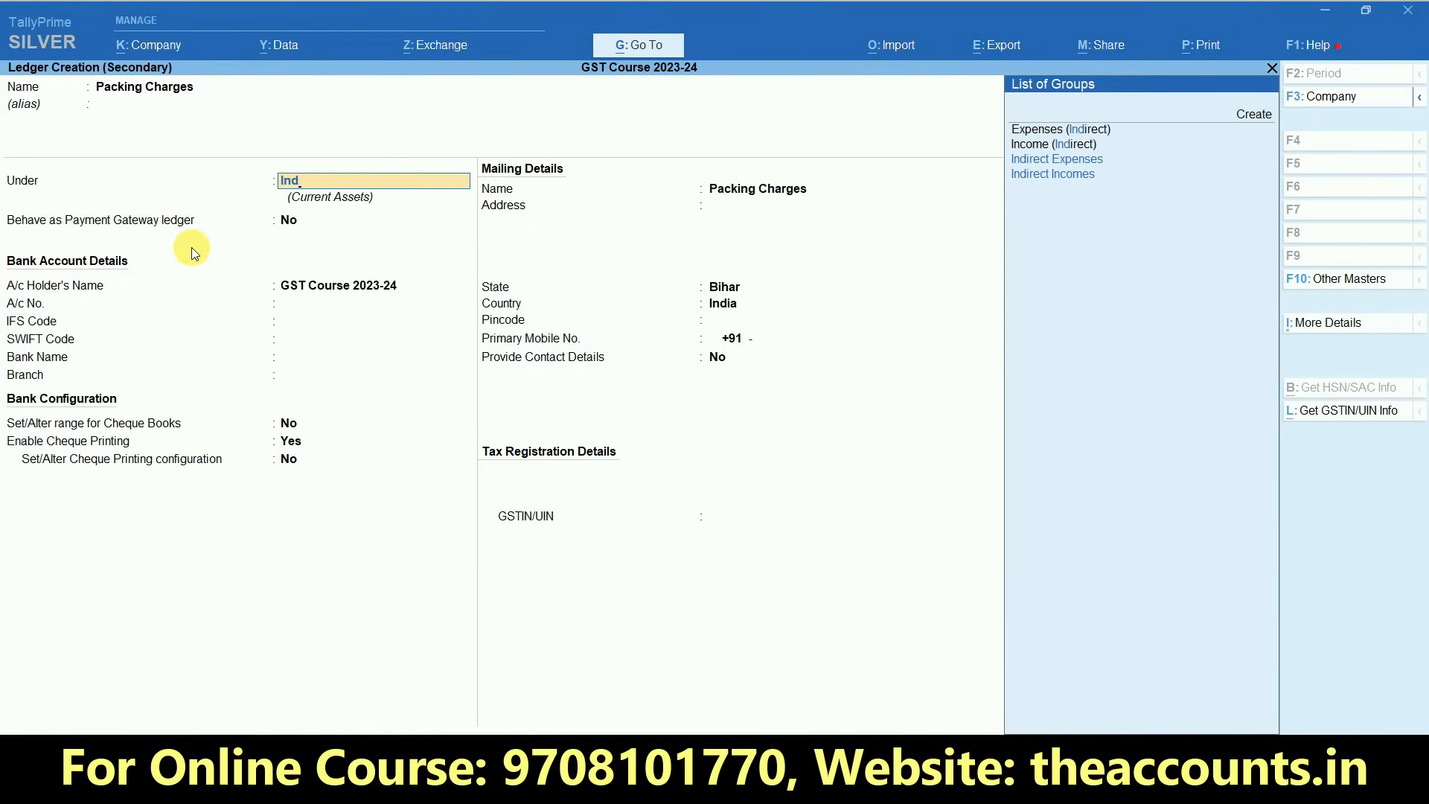
pyautogui.press('Down')
pyautogui.press('Return')
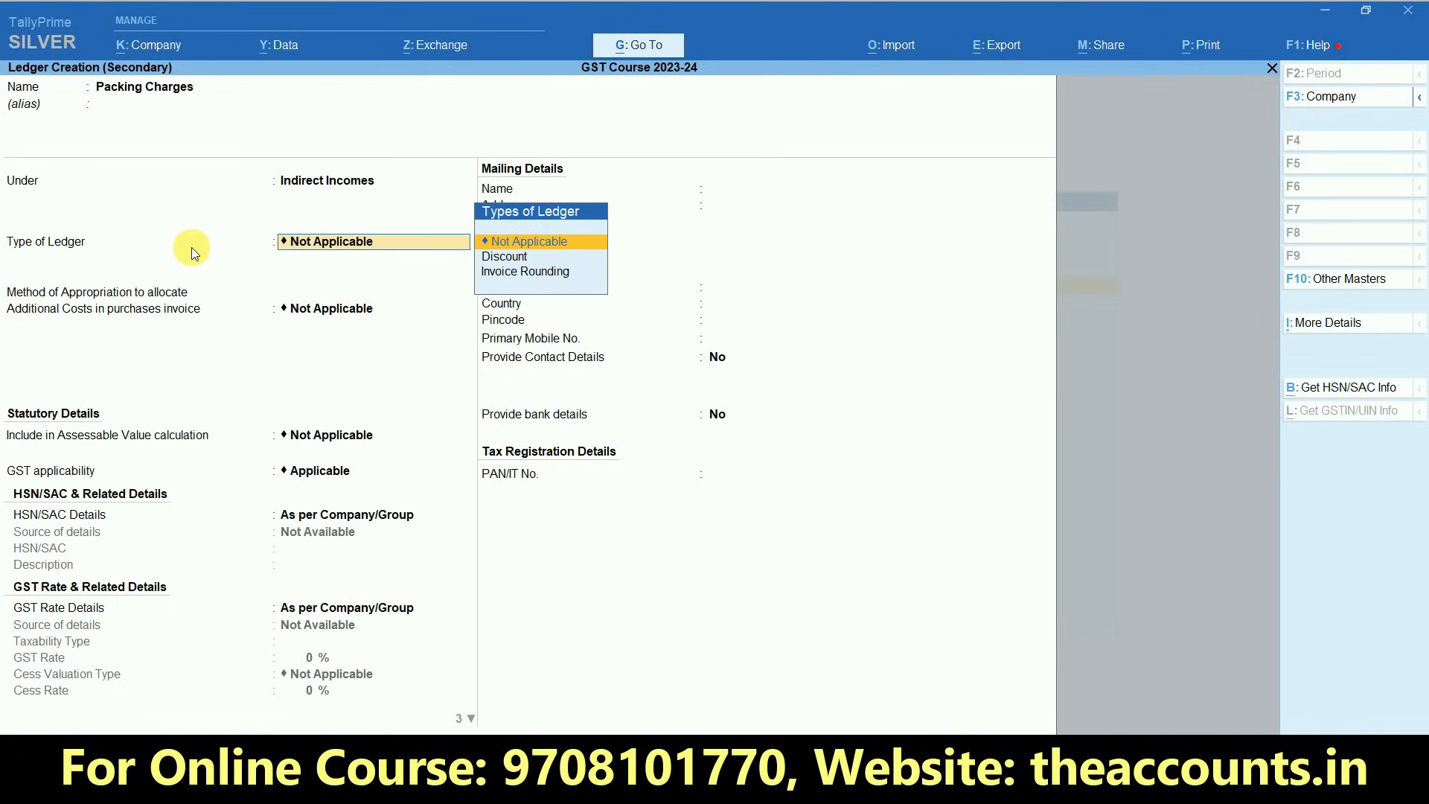
# - Include the Packing Charges ledger in the GST assessable value, appropriated to Goods and calculated Based on Value, and save it
pyautogui.press('Return')
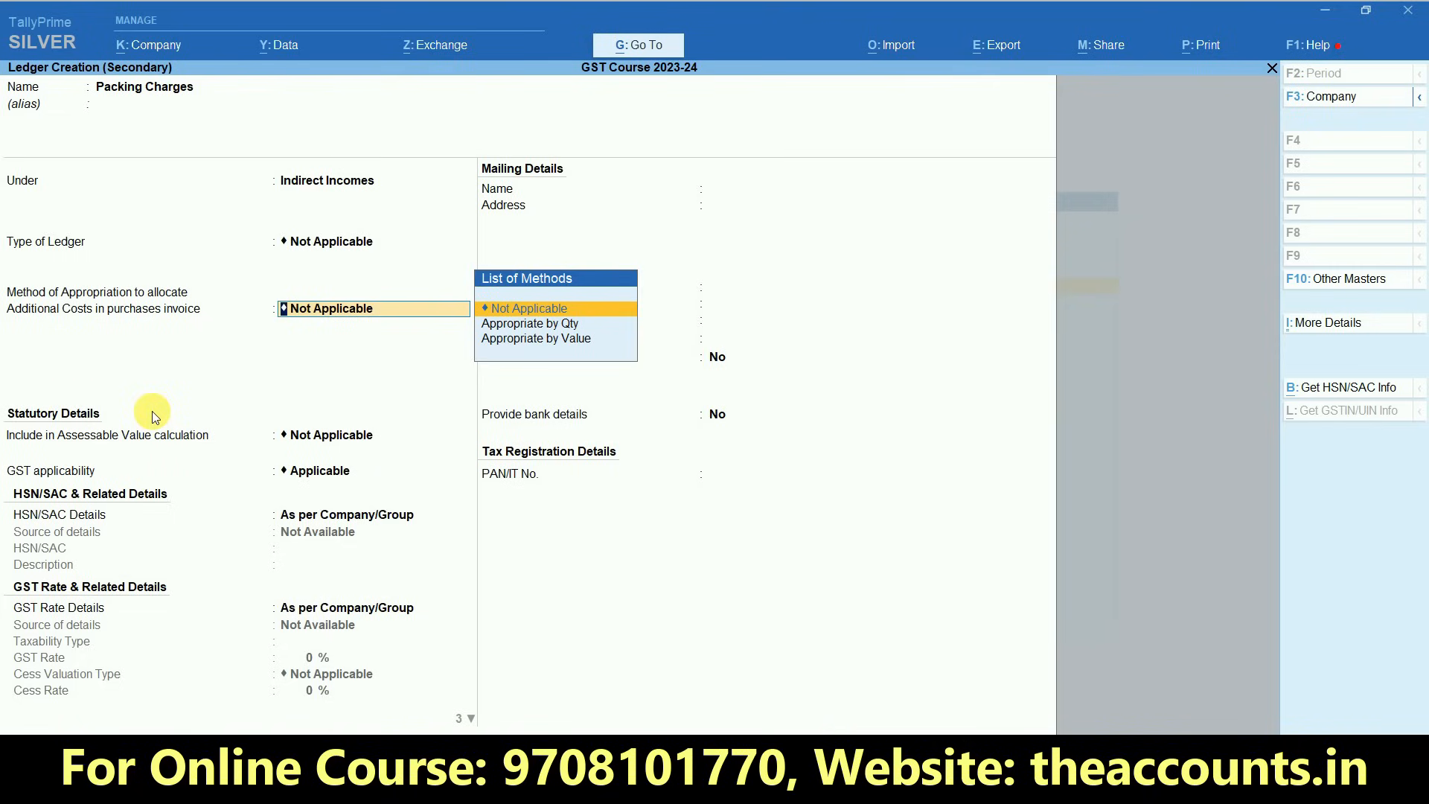
pyautogui.press('Return')
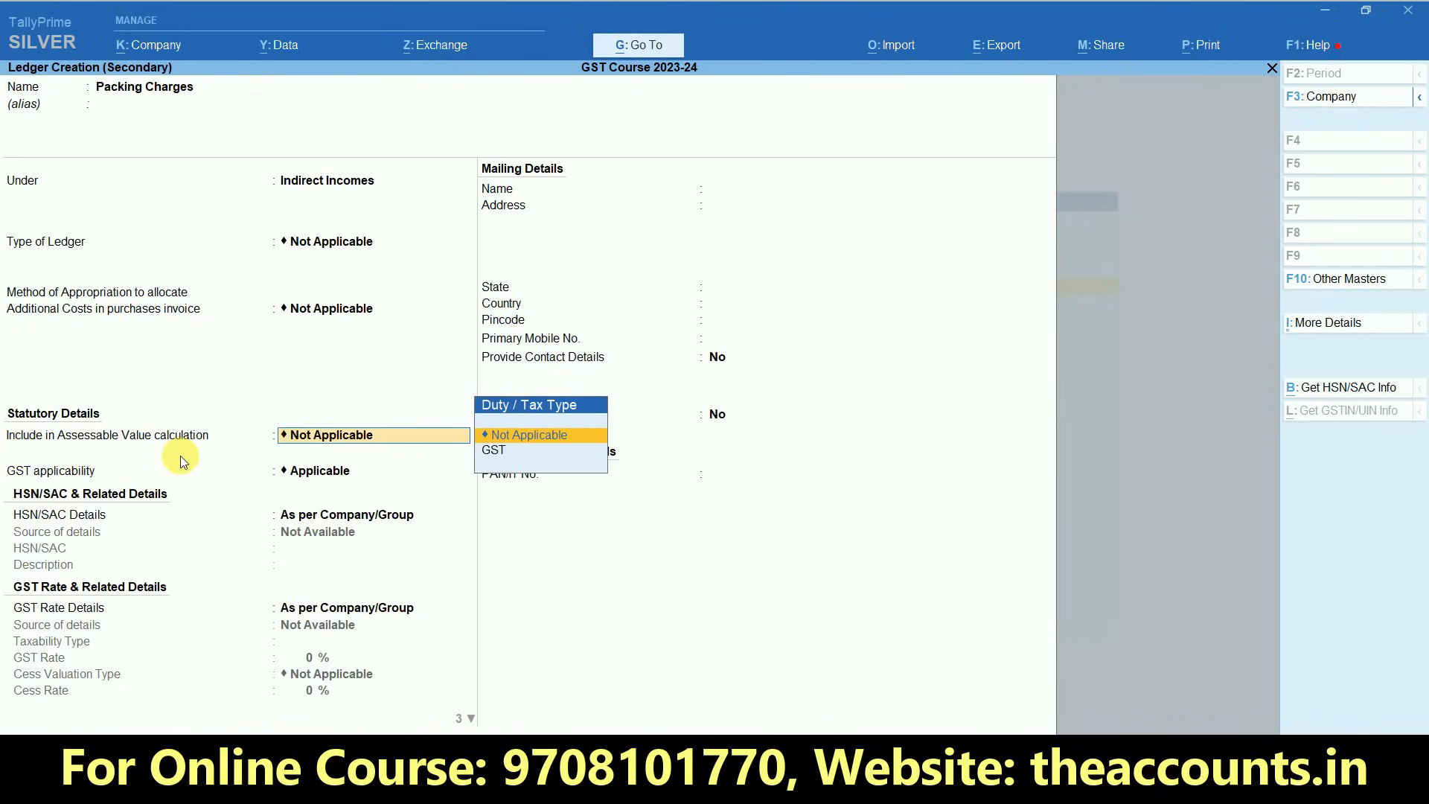
pyautogui.click(523, 452)
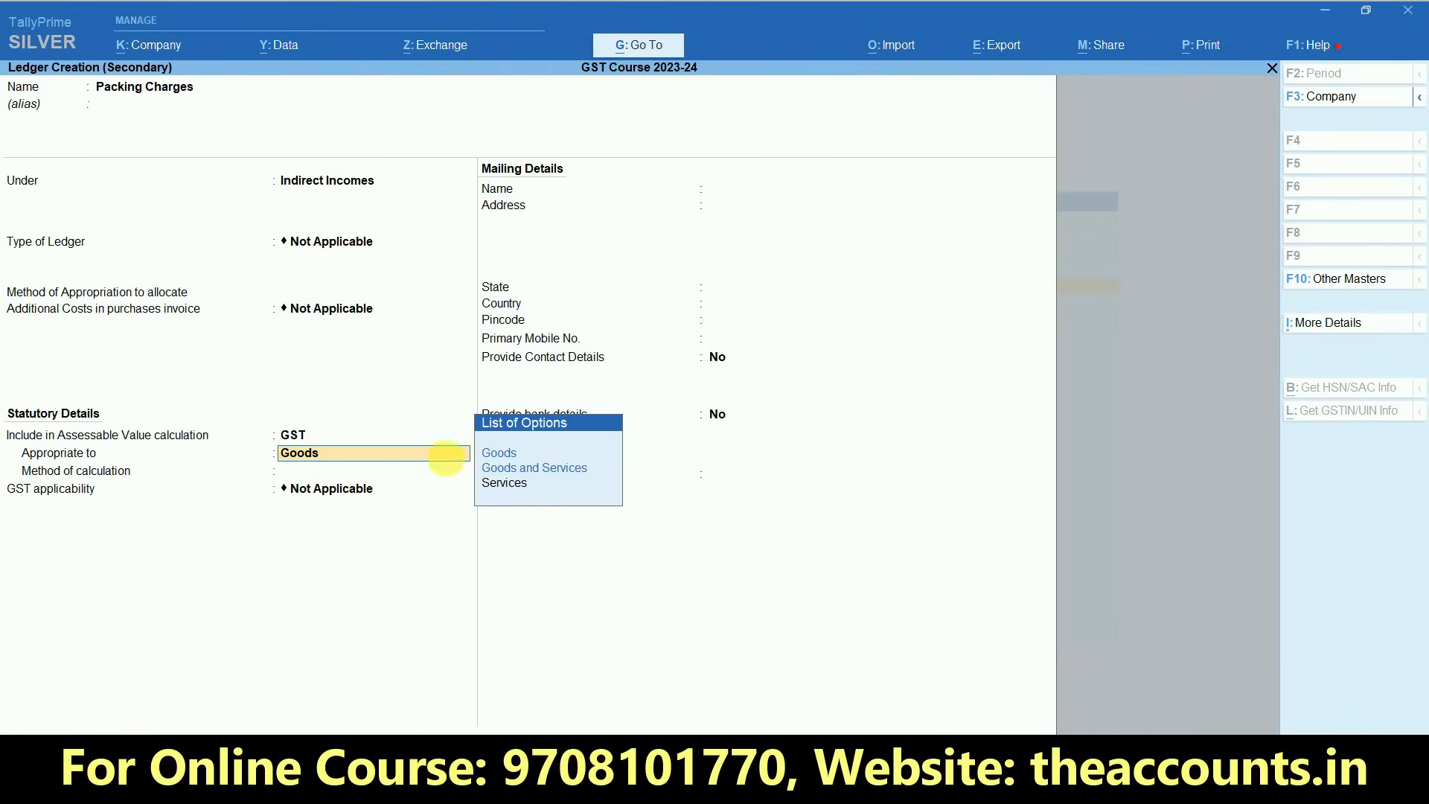
pyautogui.click(509, 458)
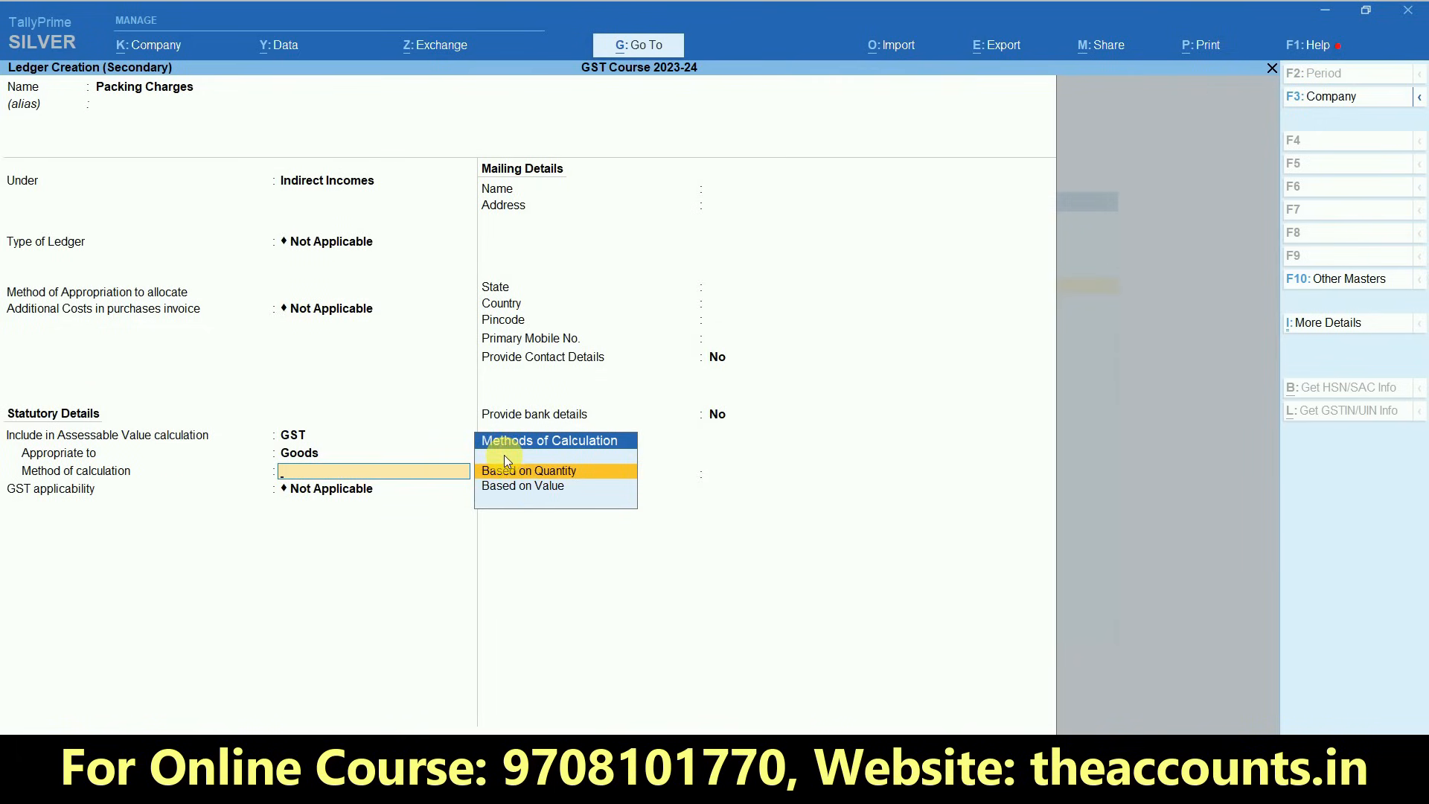
pyautogui.click(524, 487)
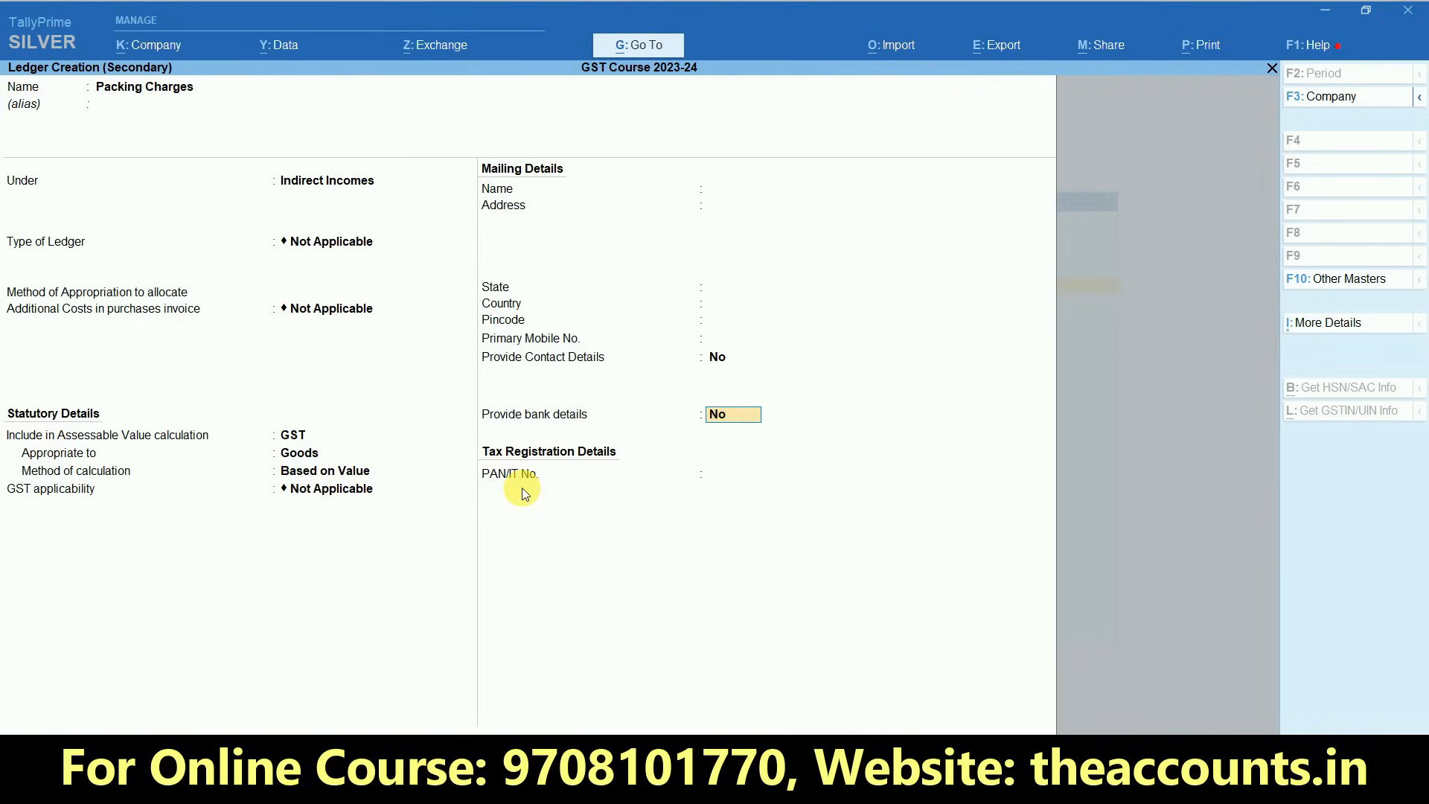
pyautogui.press('Return')
pyautogui.press('Return')
pyautogui.press('Return')
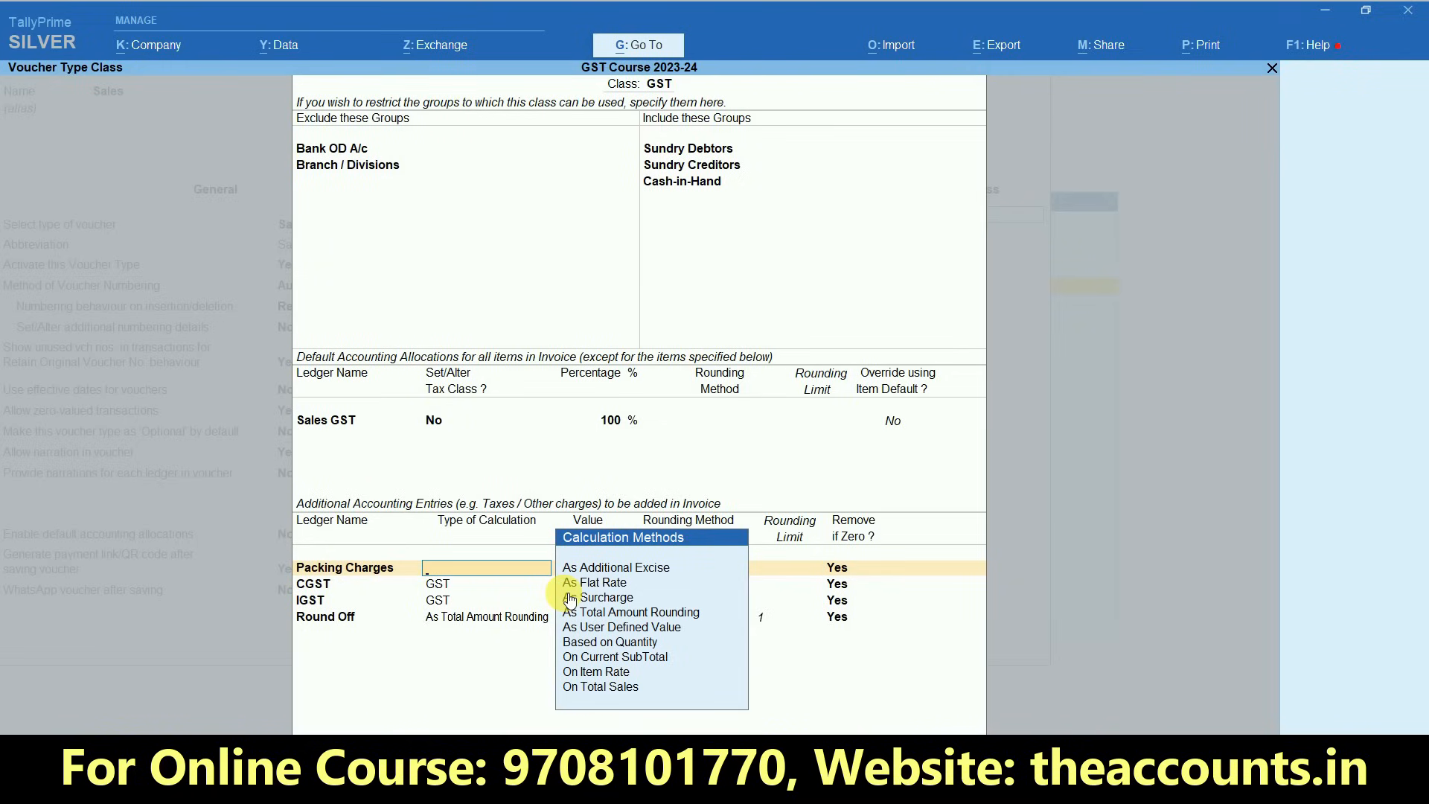
# - Set the Packing Charges calculation type to As User Defined Value, keeping removal if zero as Yes
pyautogui.click(615, 631)
pyautogui.press('Return')
pyautogui.press('Return')
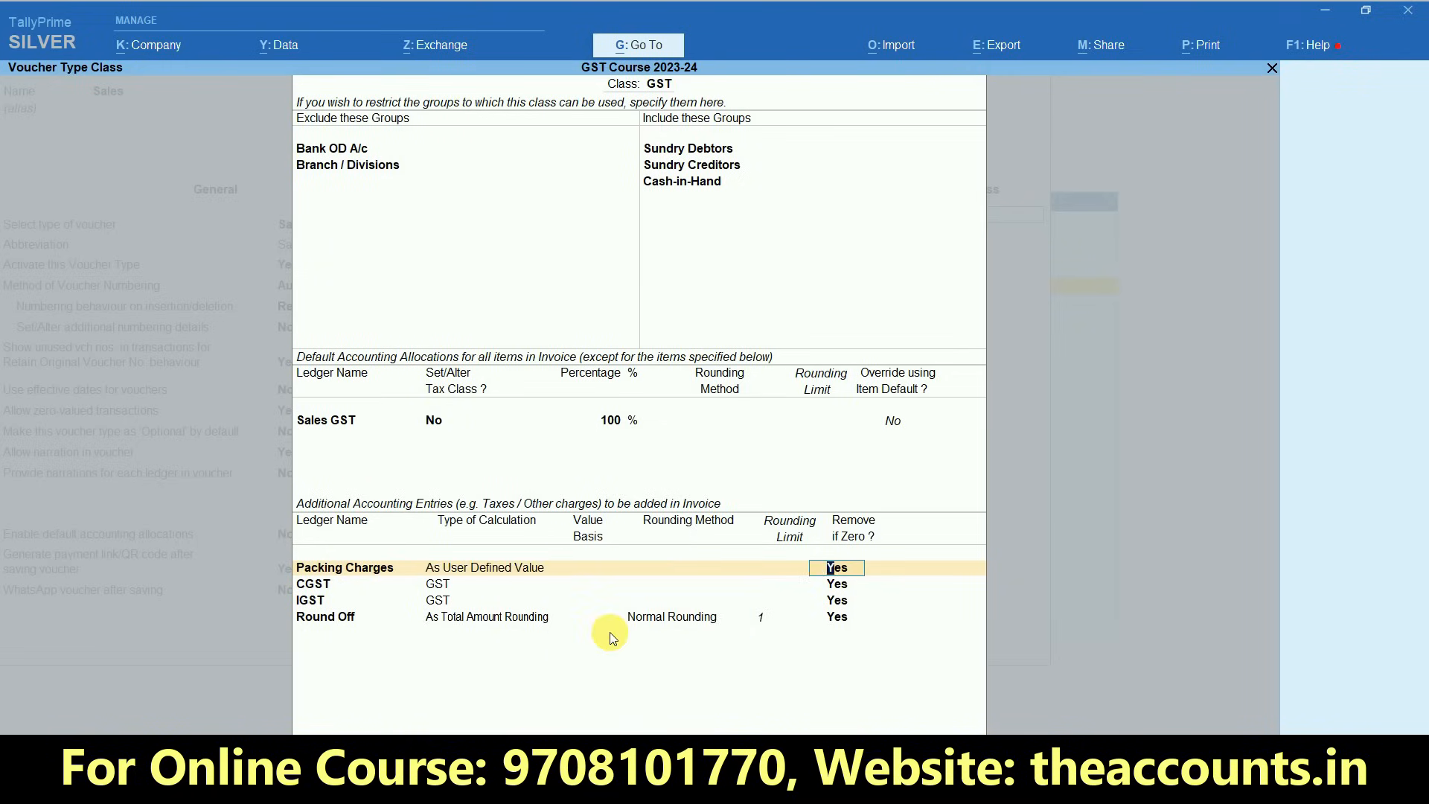
pyautogui.press('Return')
# - Enter SGST, CGST and IGST in the rows below Packing Charges in the additional accounting entries
pyautogui.write('Sgs')
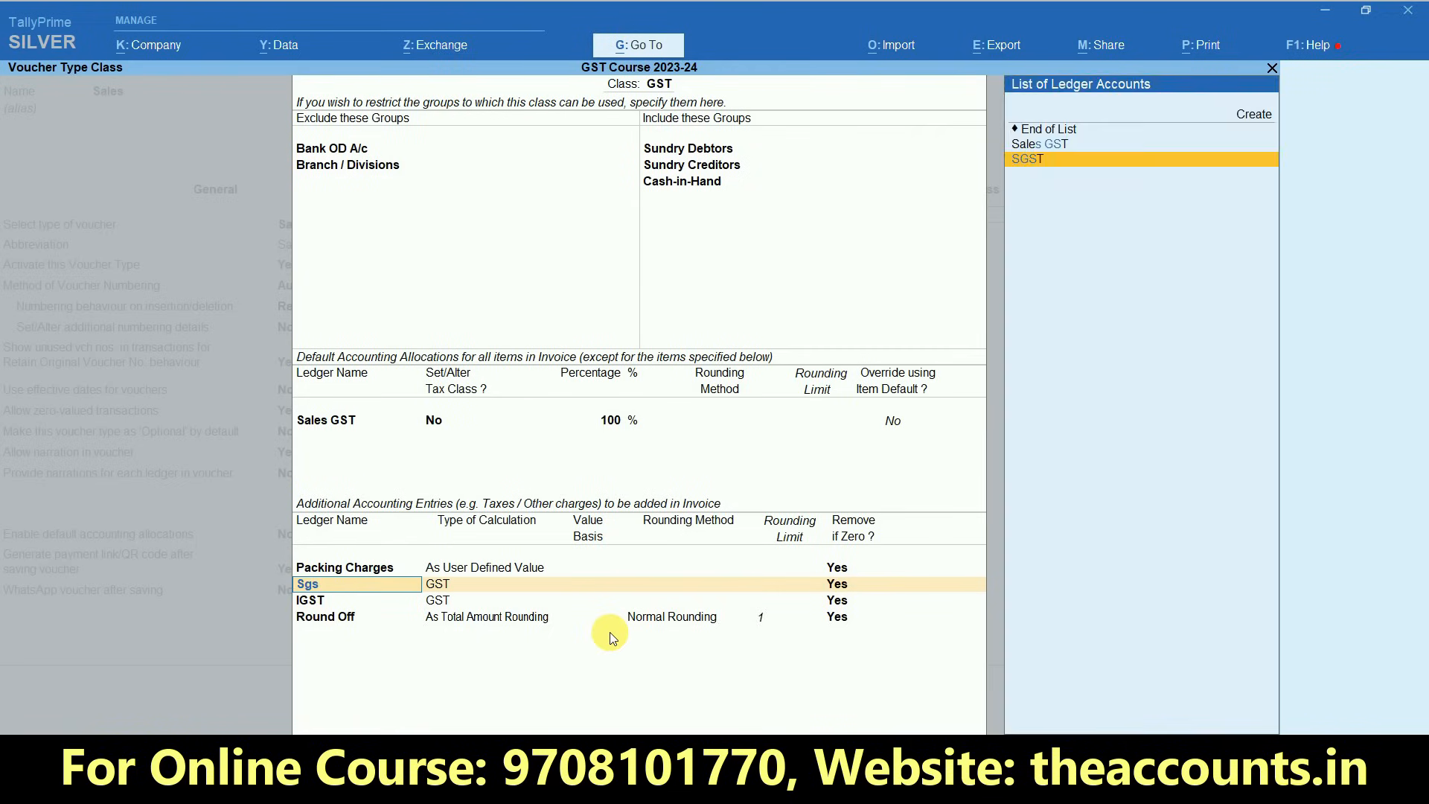
pyautogui.press('Return')
pyautogui.write('Cgs')
pyautogui.press('Return')
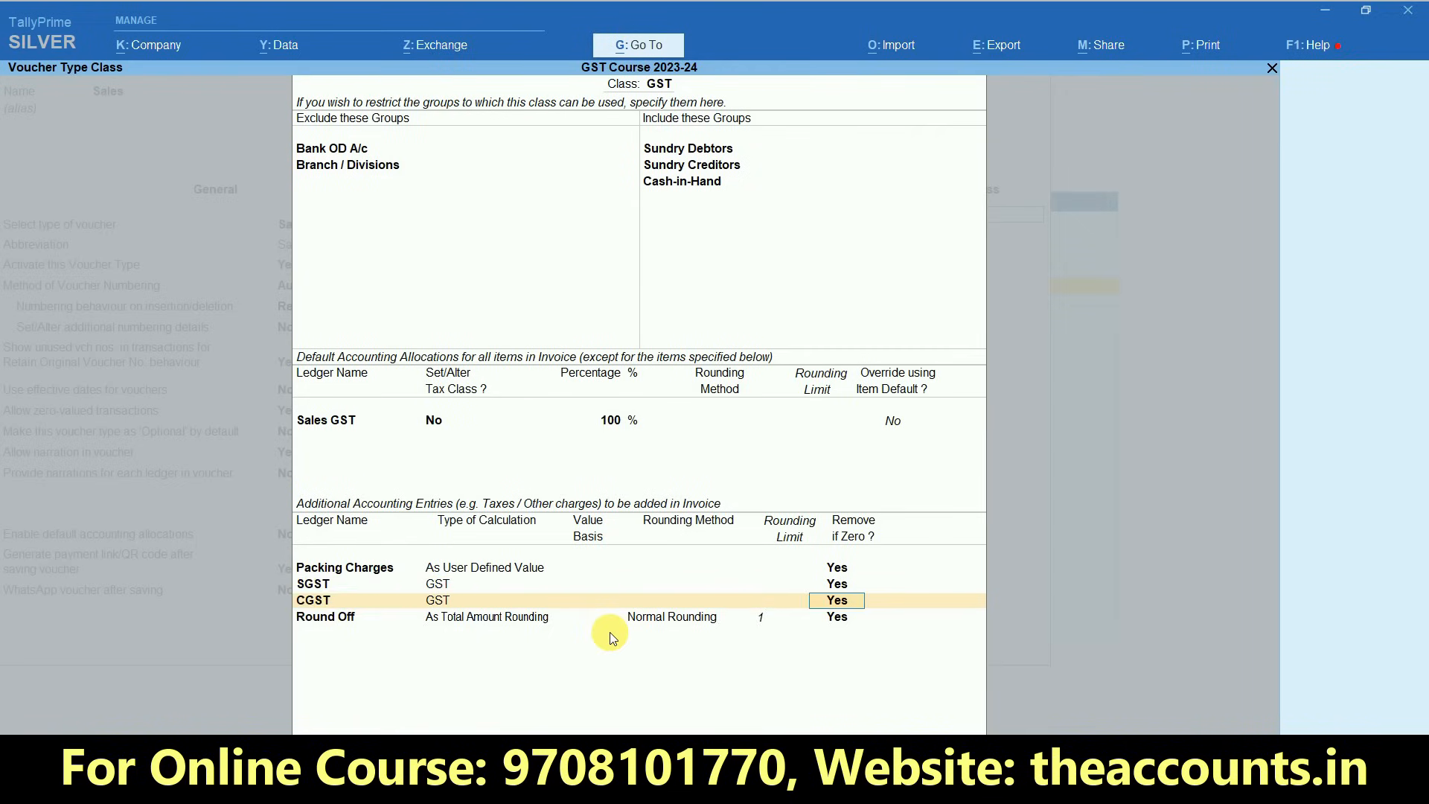
pyautogui.write('Igs')
pyautogui.press('Return')
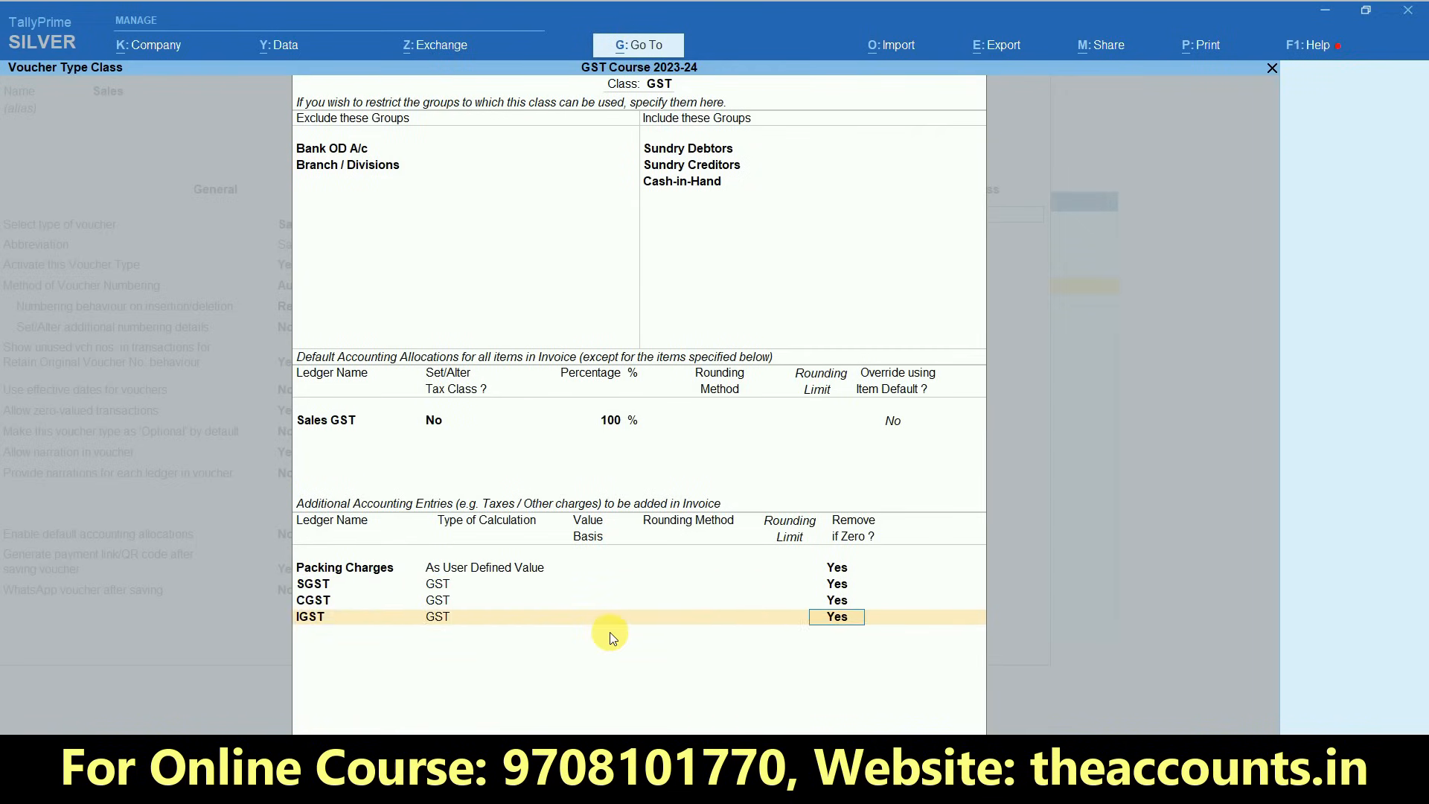
pyautogui.press('Return')
# - Add the Round Off ledger below IGST with As Total Amount Rounding, Normal Rounding and a rounding limit of 1
pyautogui.write('Round')
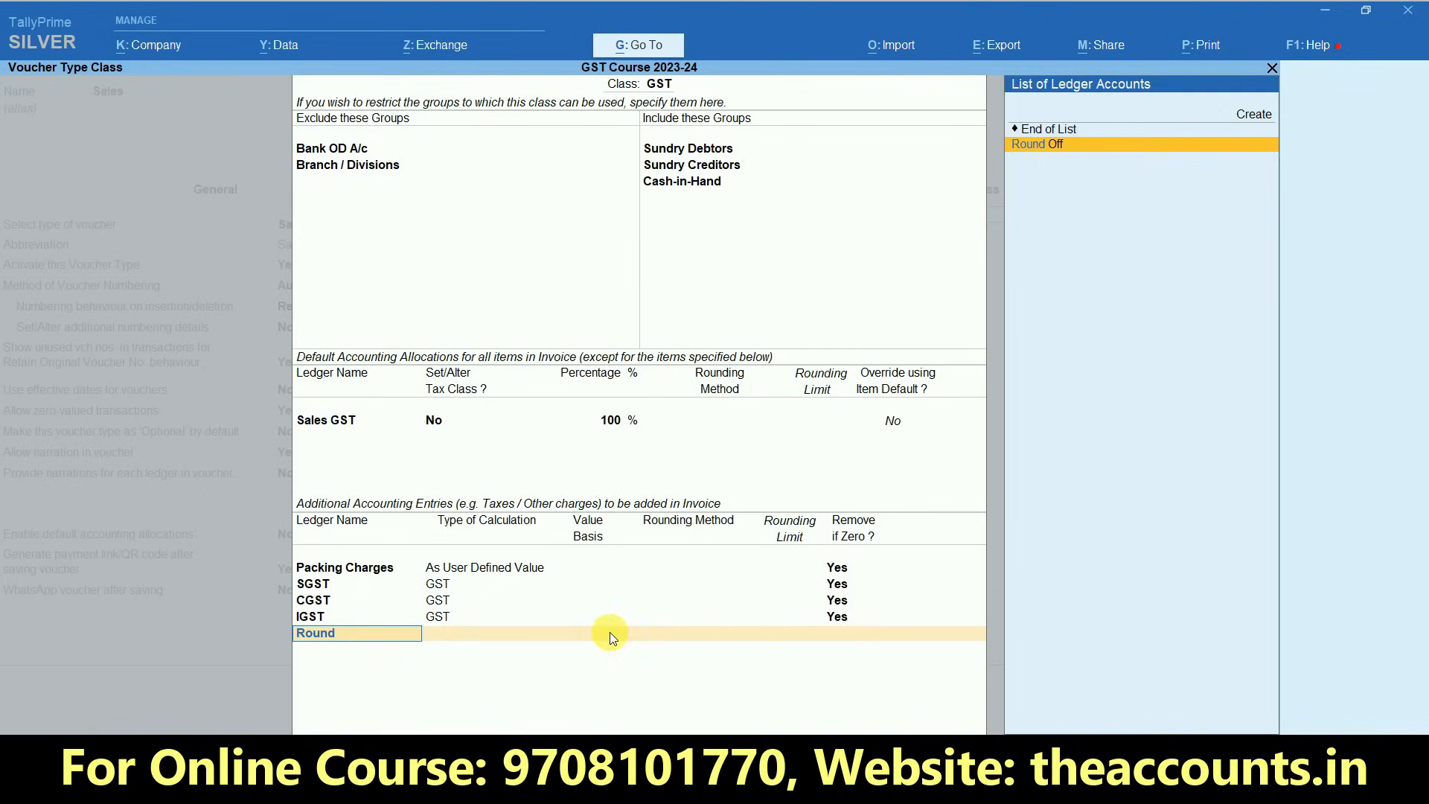
pyautogui.press('Return')
pyautogui.press('Down')
pyautogui.press('Down')
pyautogui.press('Down')
pyautogui.press('Down')
pyautogui.press('Up')
pyautogui.press('Return')
pyautogui.press('Down')
pyautogui.press('Down')
pyautogui.press('Return')
pyautogui.write('1')
pyautogui.press('Return')
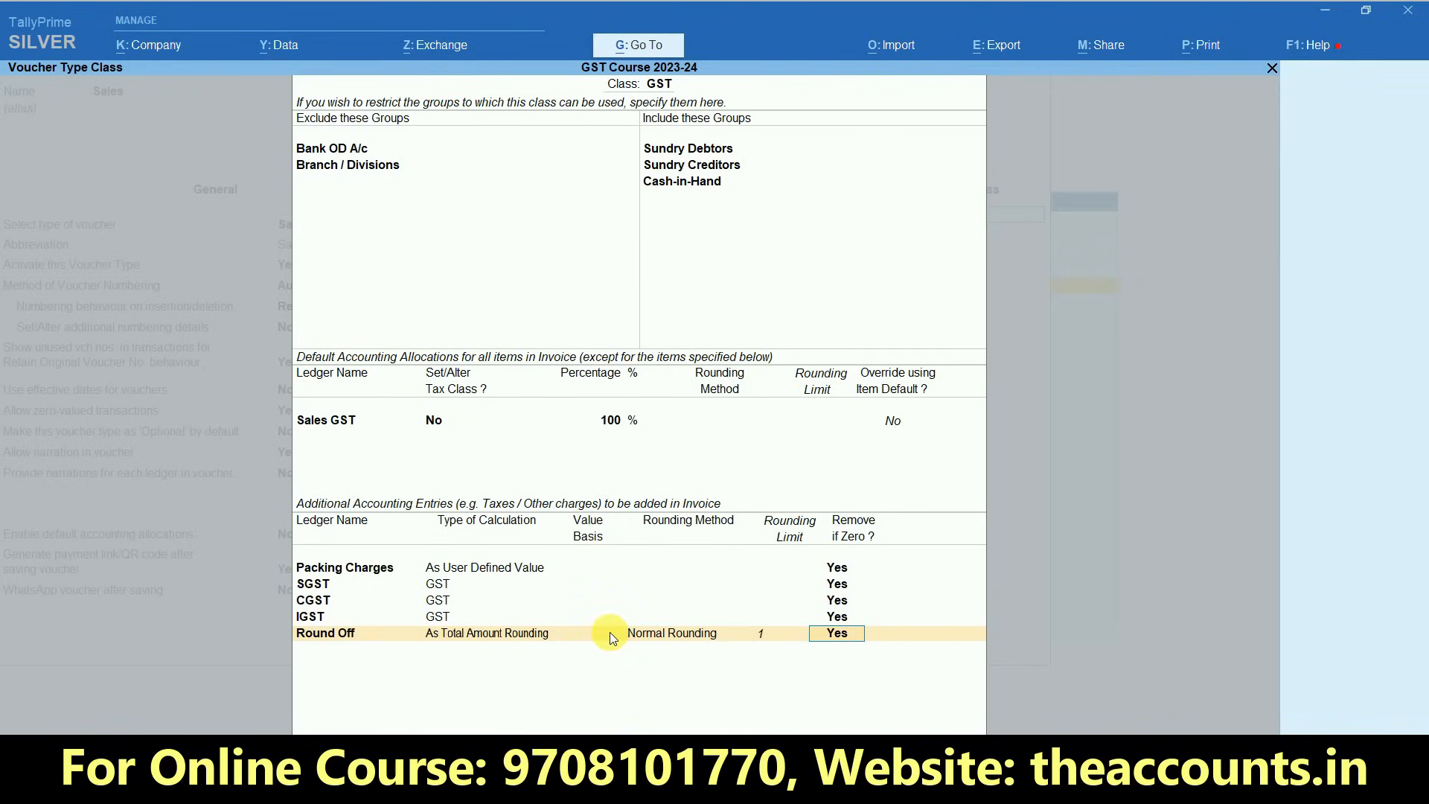
# - Save the GST class and the altered Sales voucher type, and return to the Gateway of Tally
pyautogui.press('Return')
pyautogui.press('Return')
pyautogui.press('Return')
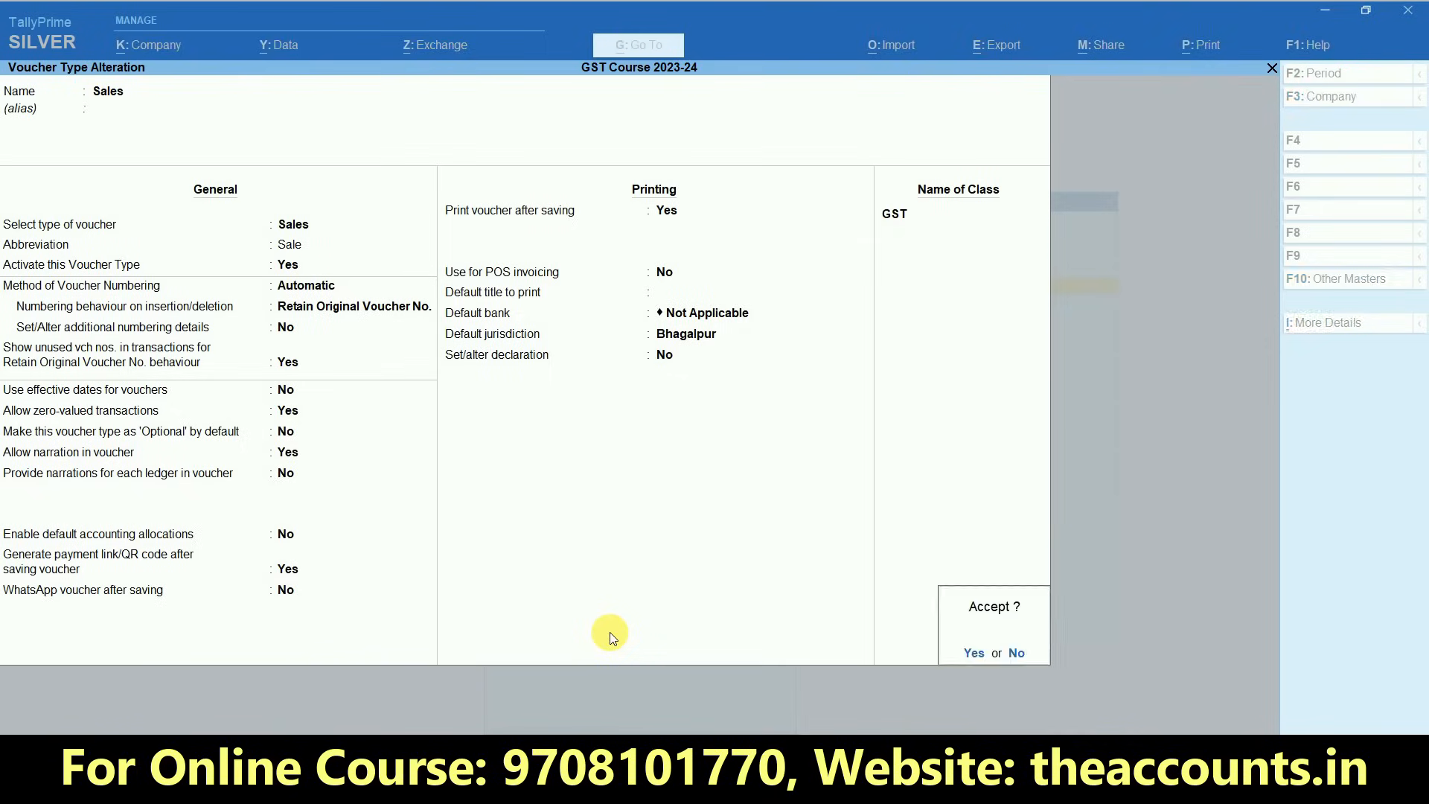
pyautogui.press('Return')
pyautogui.press('Escape')
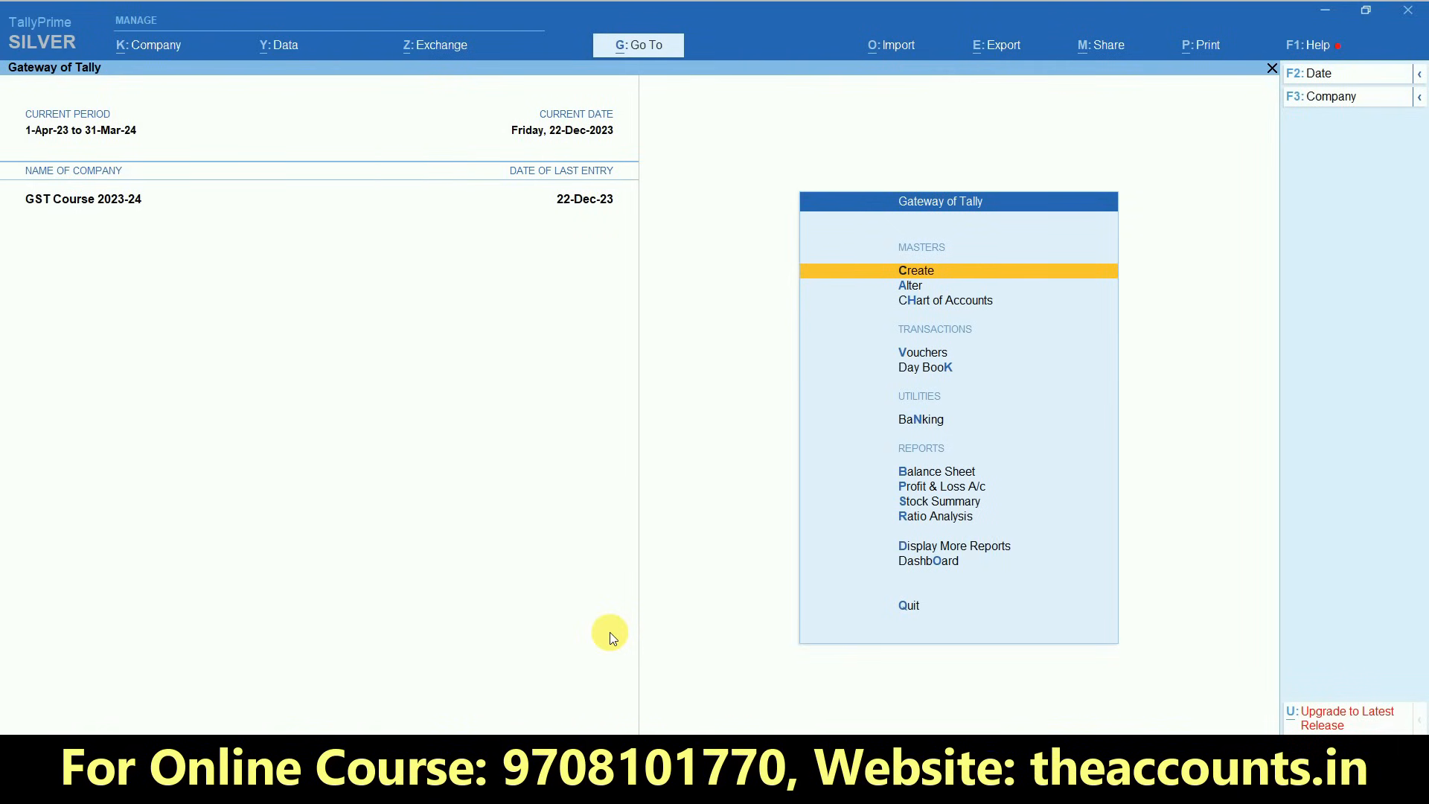
# - Start a new sales voucher with Cash as the party and accept the default party details
pyautogui.press('v')
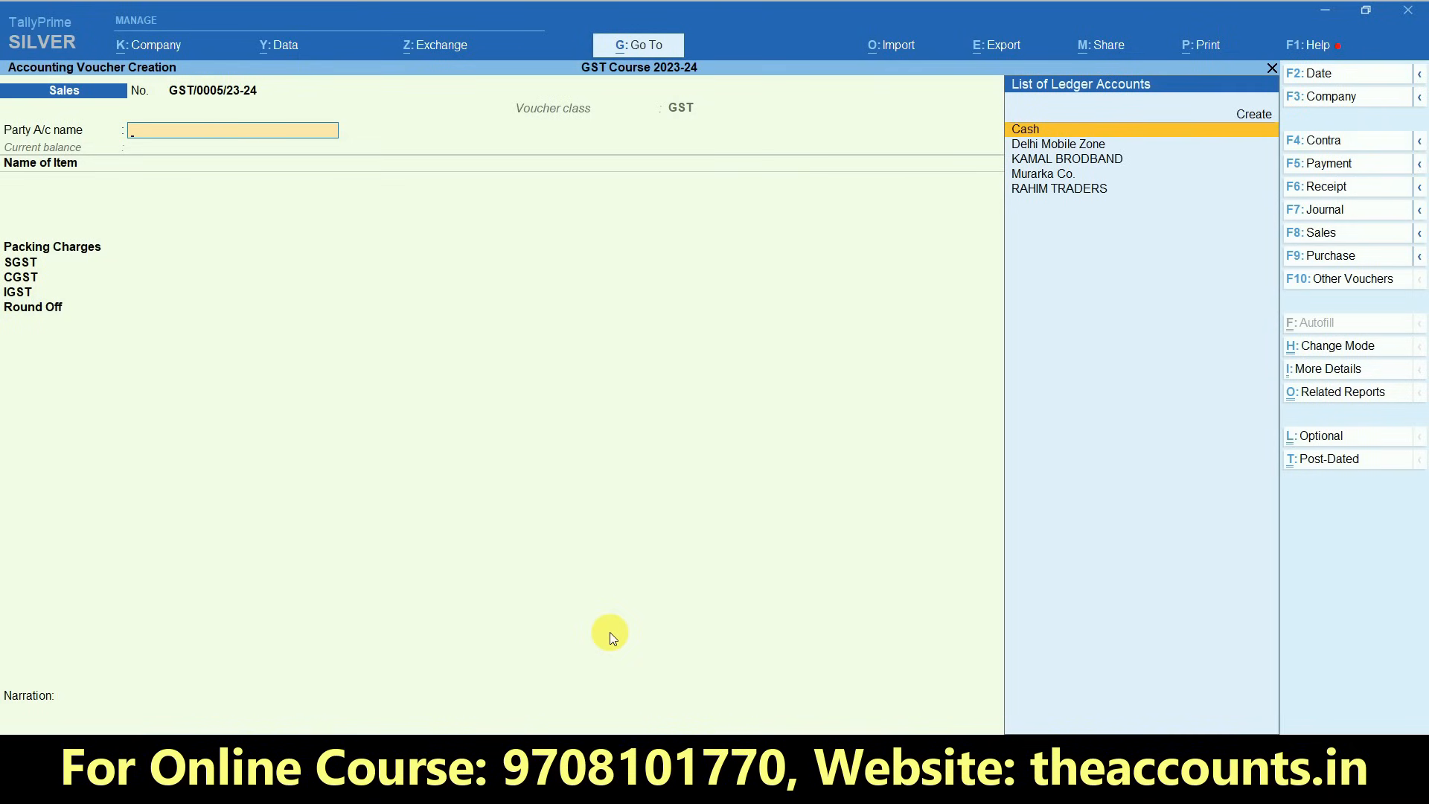
pyautogui.write('cash')
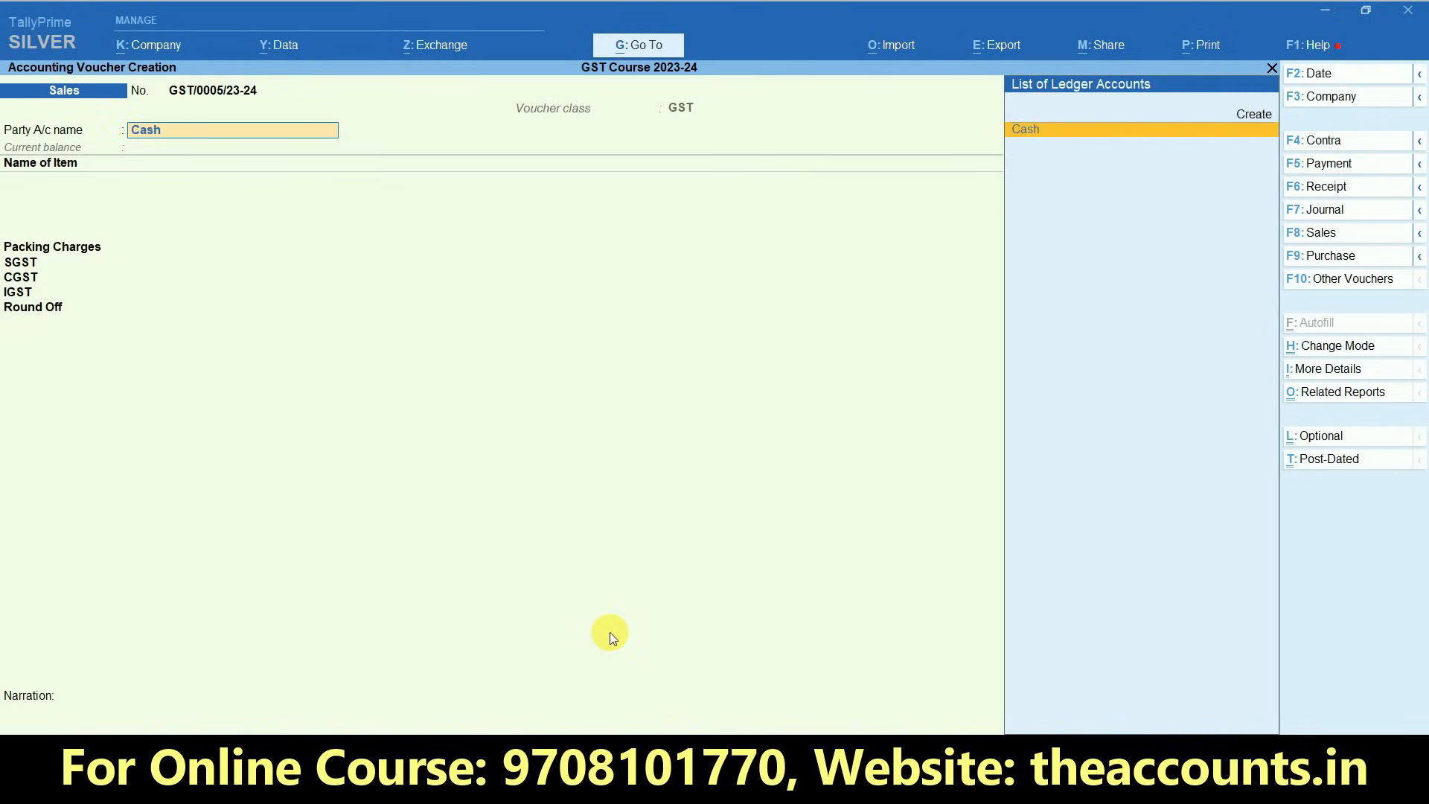
pyautogui.press('Return')
pyautogui.hotkey('ctrl', 'a')
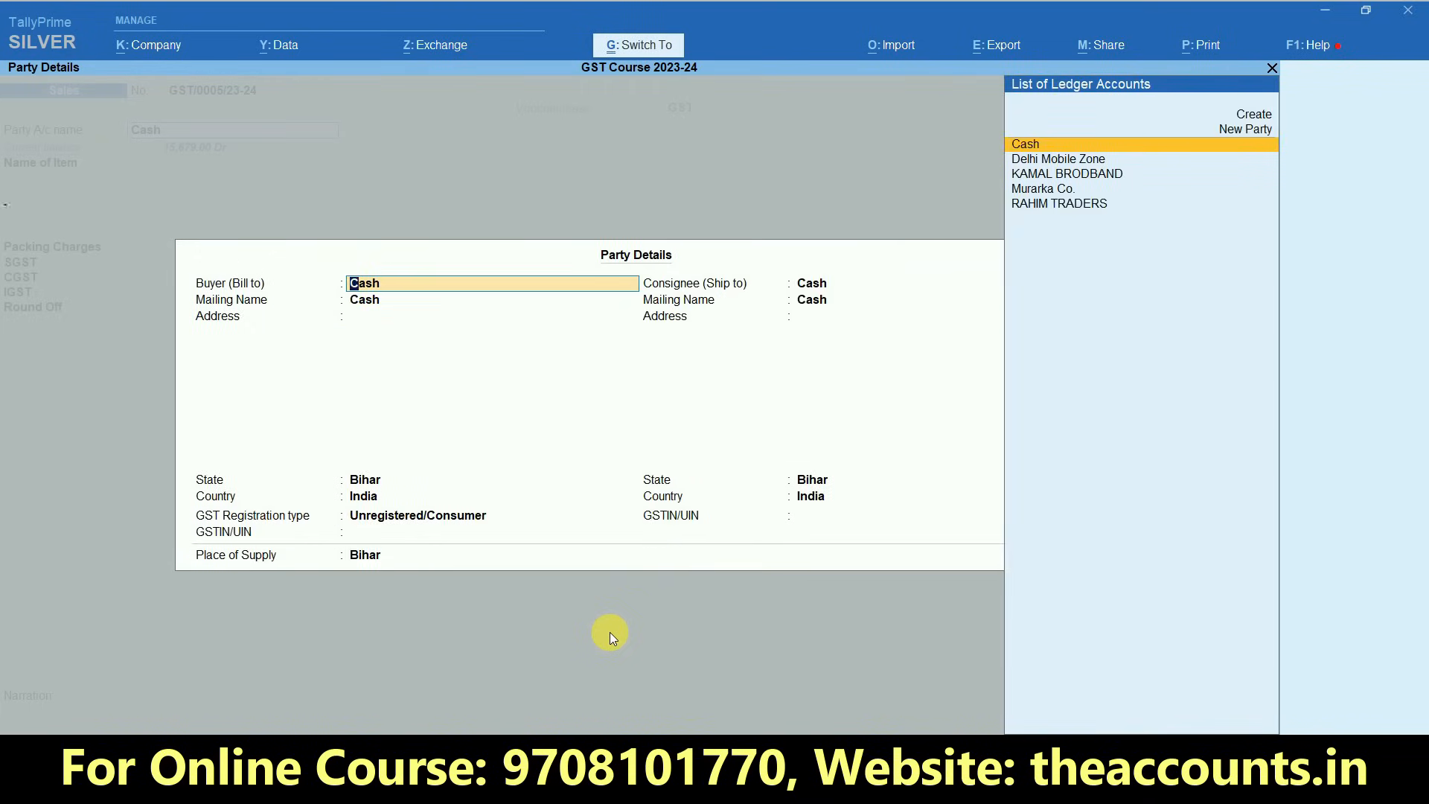
pyautogui.hotkey('ctrl', 'a')
# - Add stock item MI3S to the voucher with quantity 1 and rate 7,000
pyautogui.press('Down')
pyautogui.press('Down')
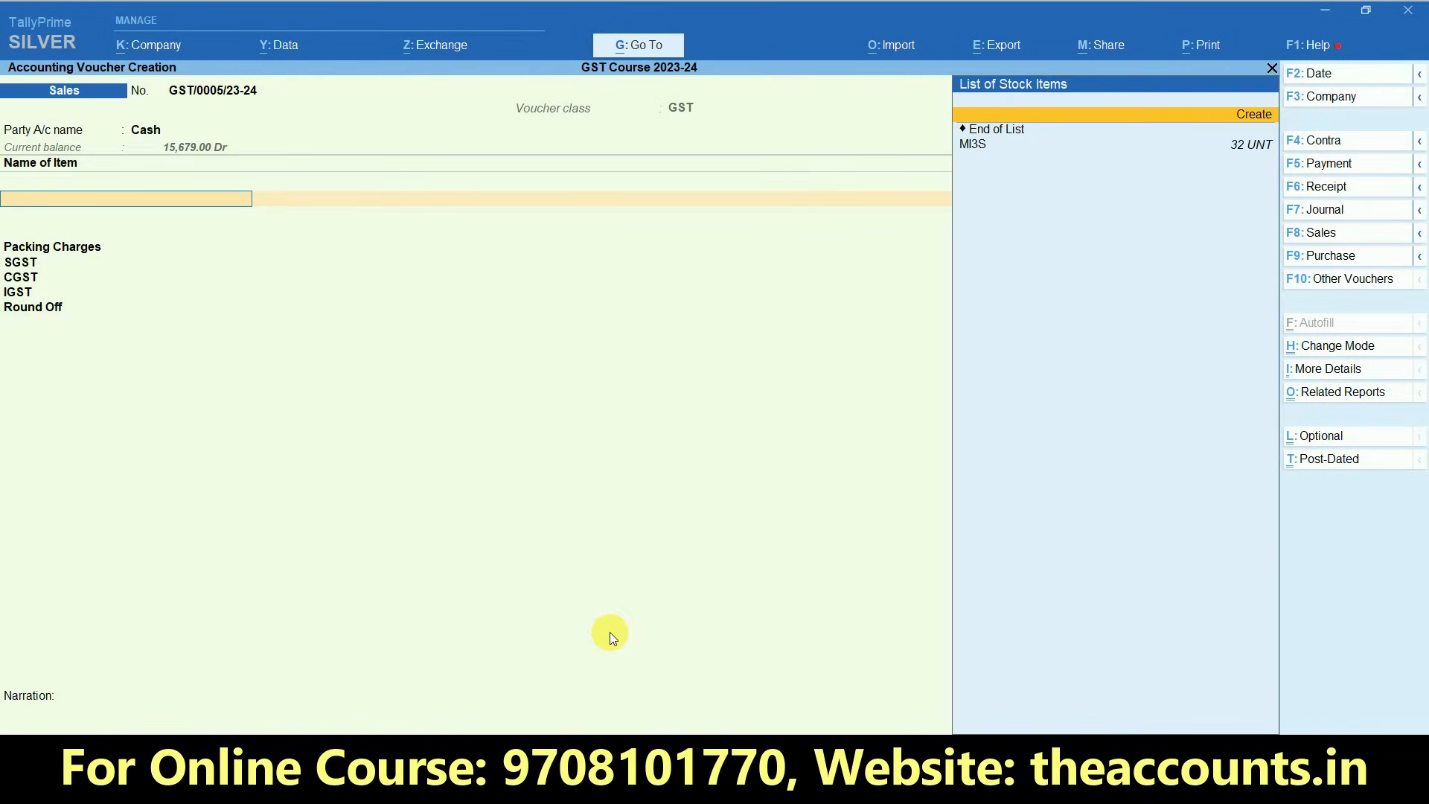
pyautogui.press('Return')
pyautogui.press('Return')
pyautogui.press('Return')
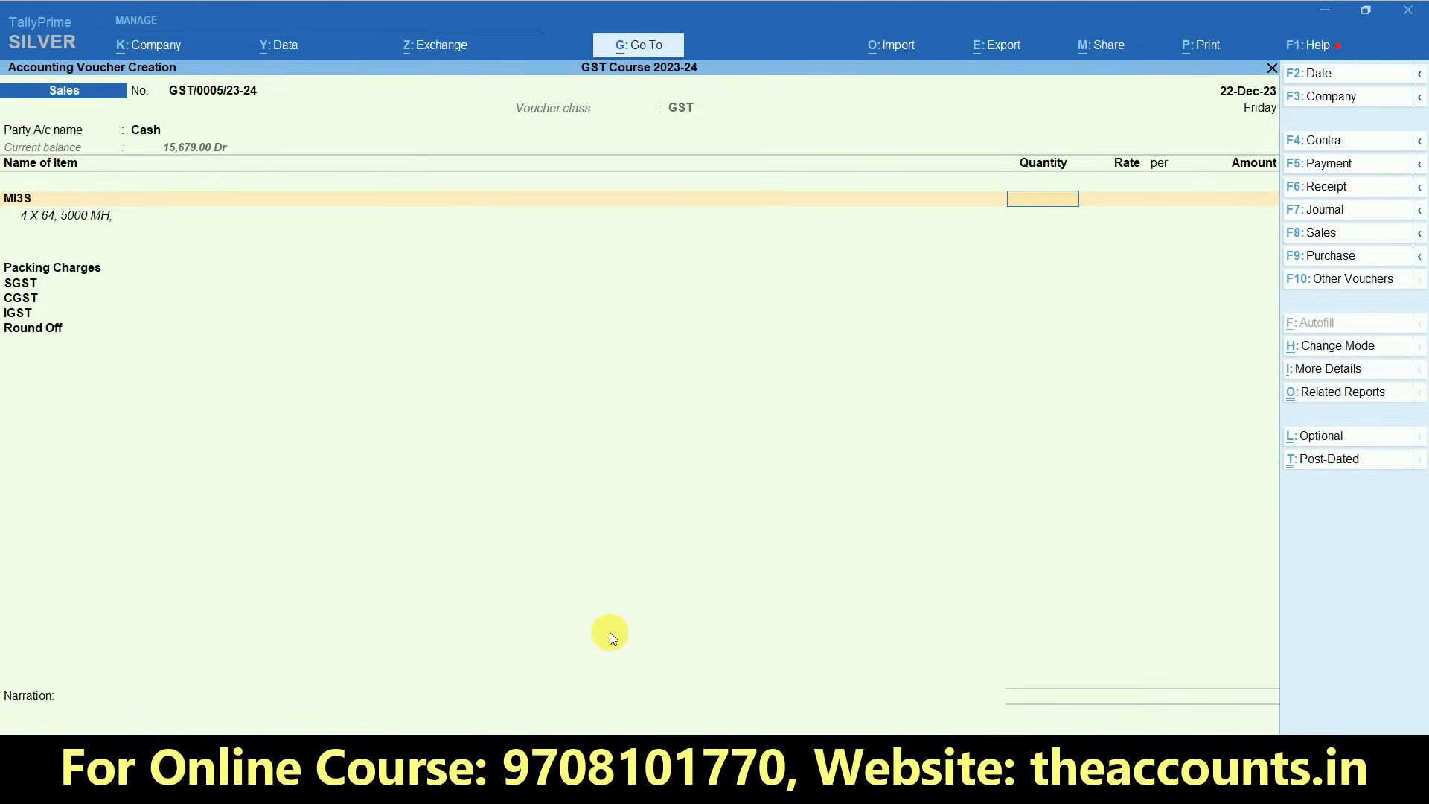
pyautogui.write('1')
pyautogui.press('Return')
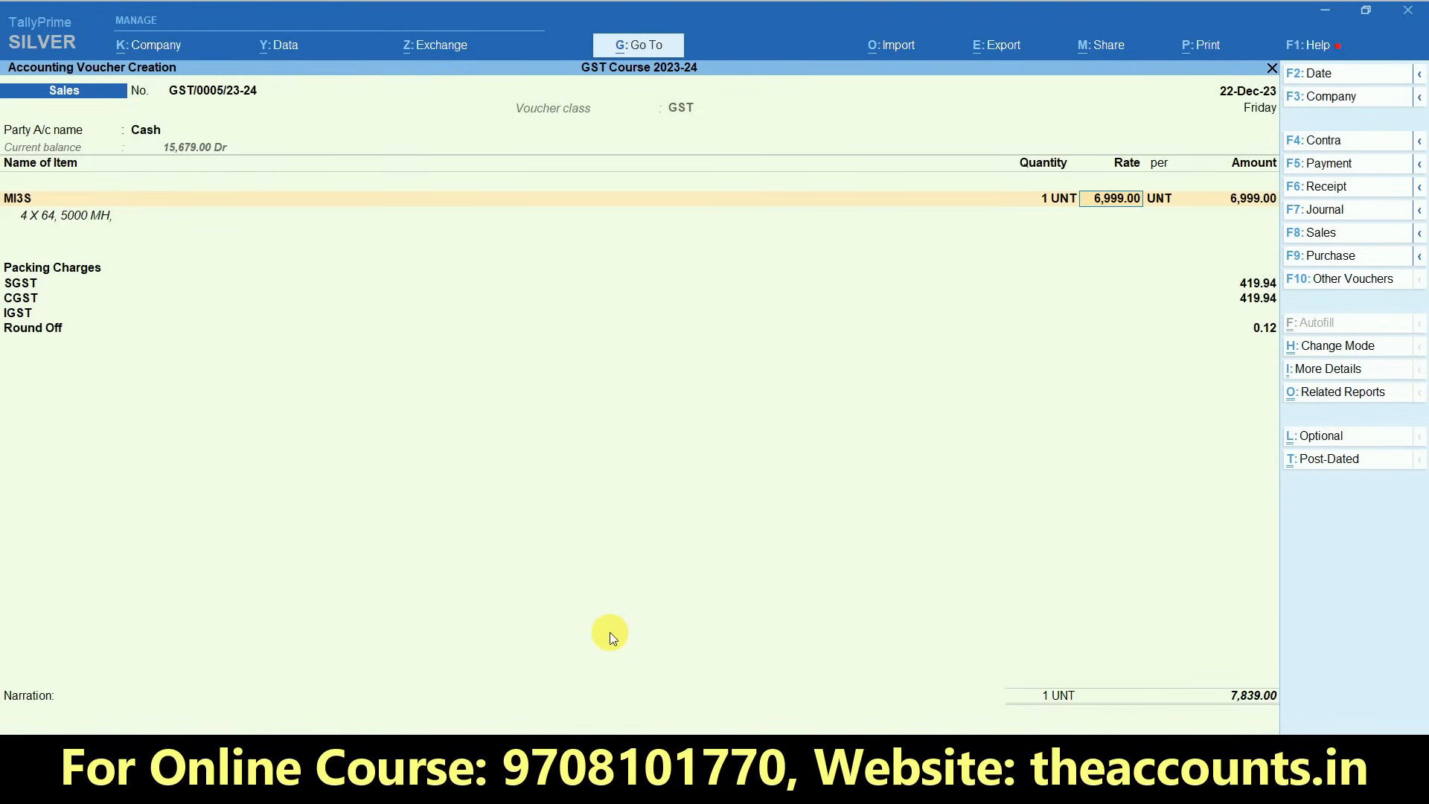
pyautogui.write('7000')
pyautogui.press('Return')
pyautogui.press('Return')
pyautogui.press('Return')
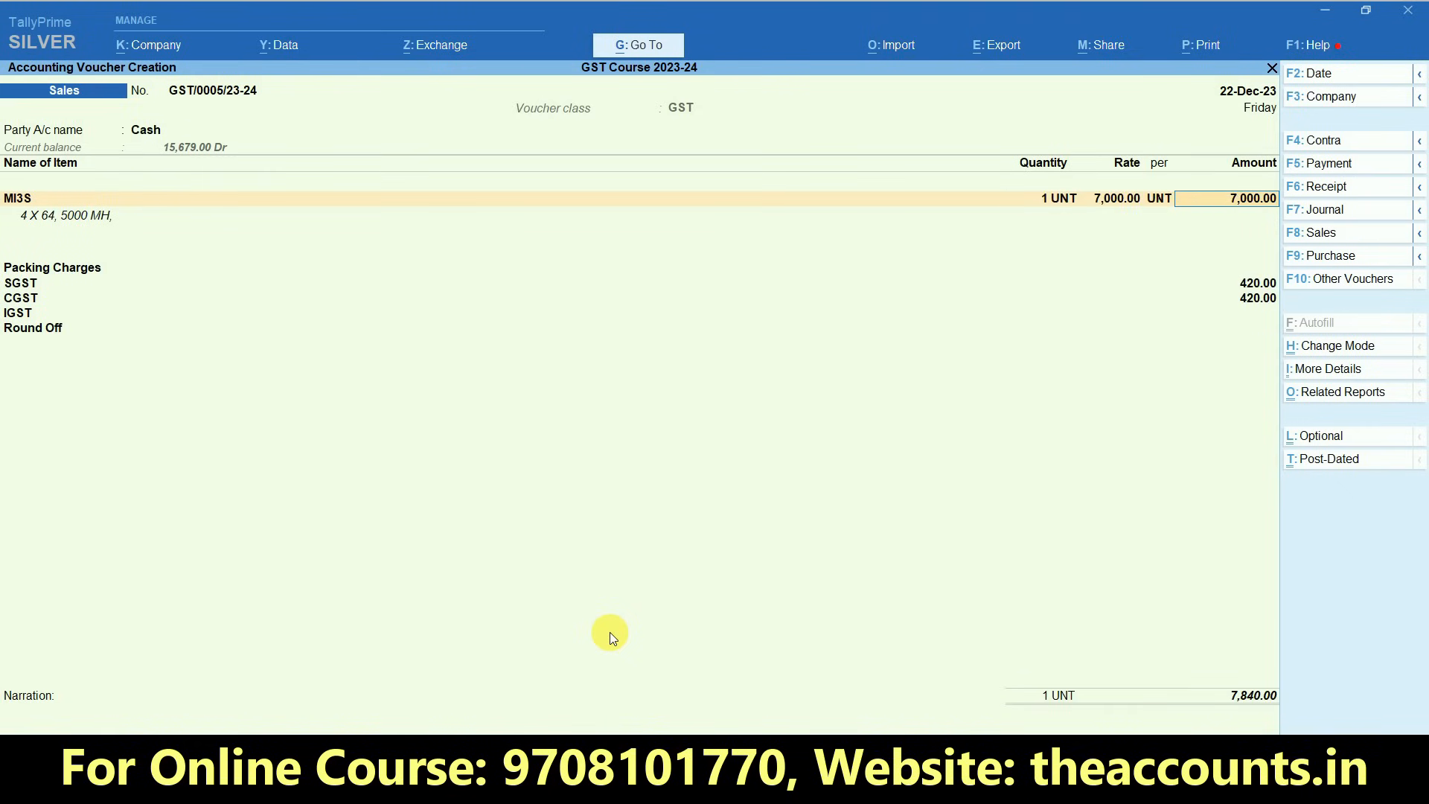
pyautogui.press('Return')
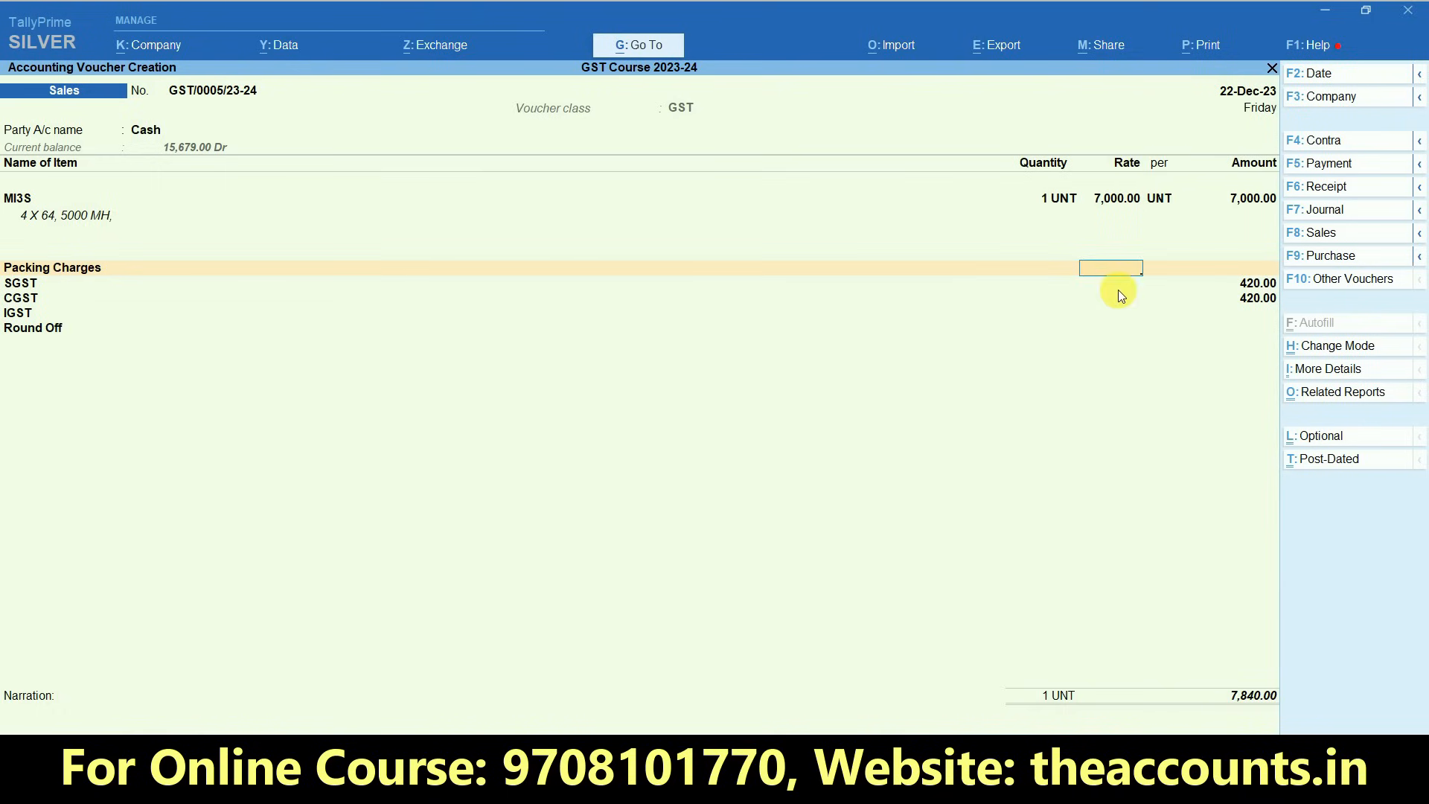
# - Enter 500 as the Packing Charges amount in the sales voucher
pyautogui.press('Return')
pyautogui.press('ctrl')
pyautogui.write('500')
pyautogui.press('Return')
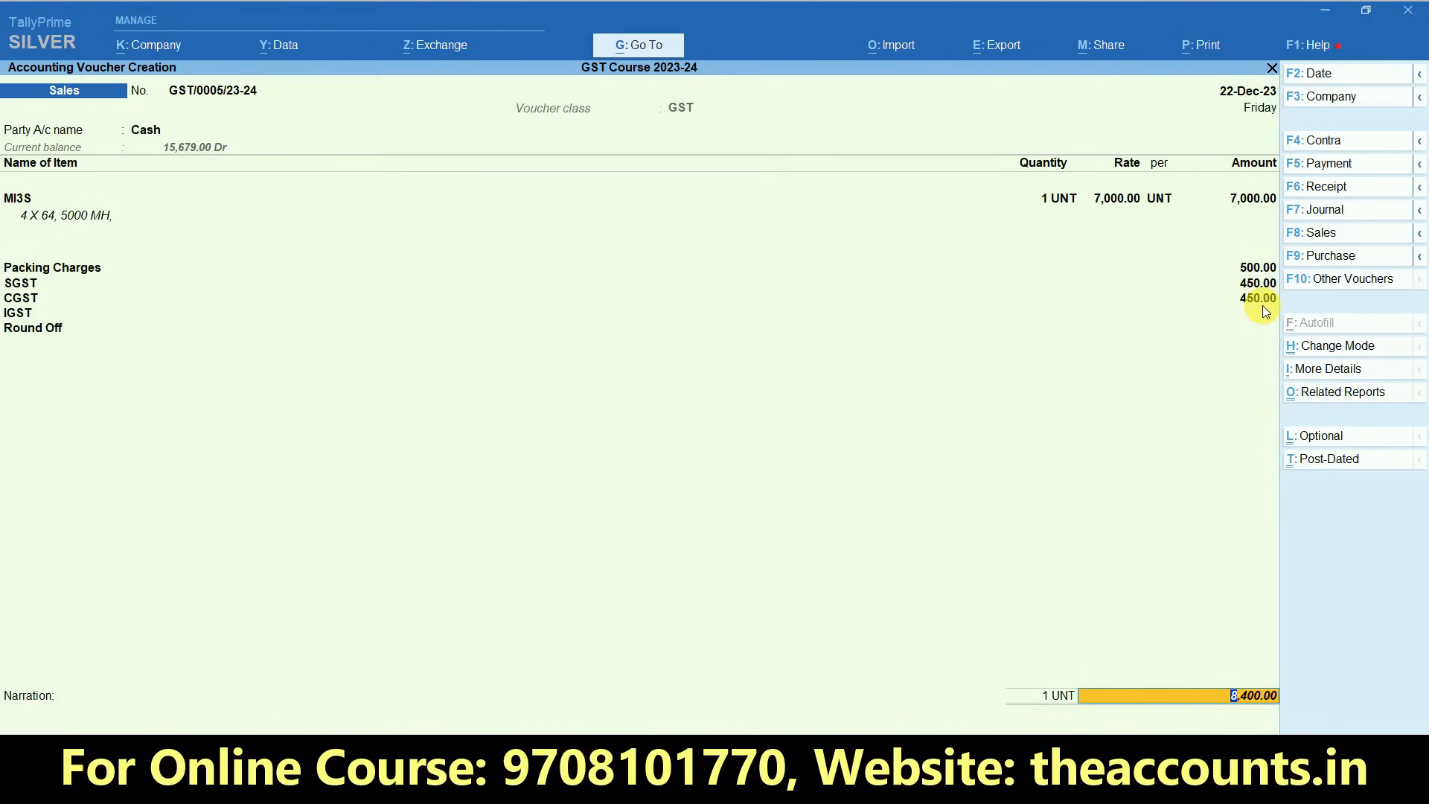
# - Examine the voucher's detailed GST tax analysis for how packing charges enter the taxable value, and close the report
pyautogui.click(1335, 403)
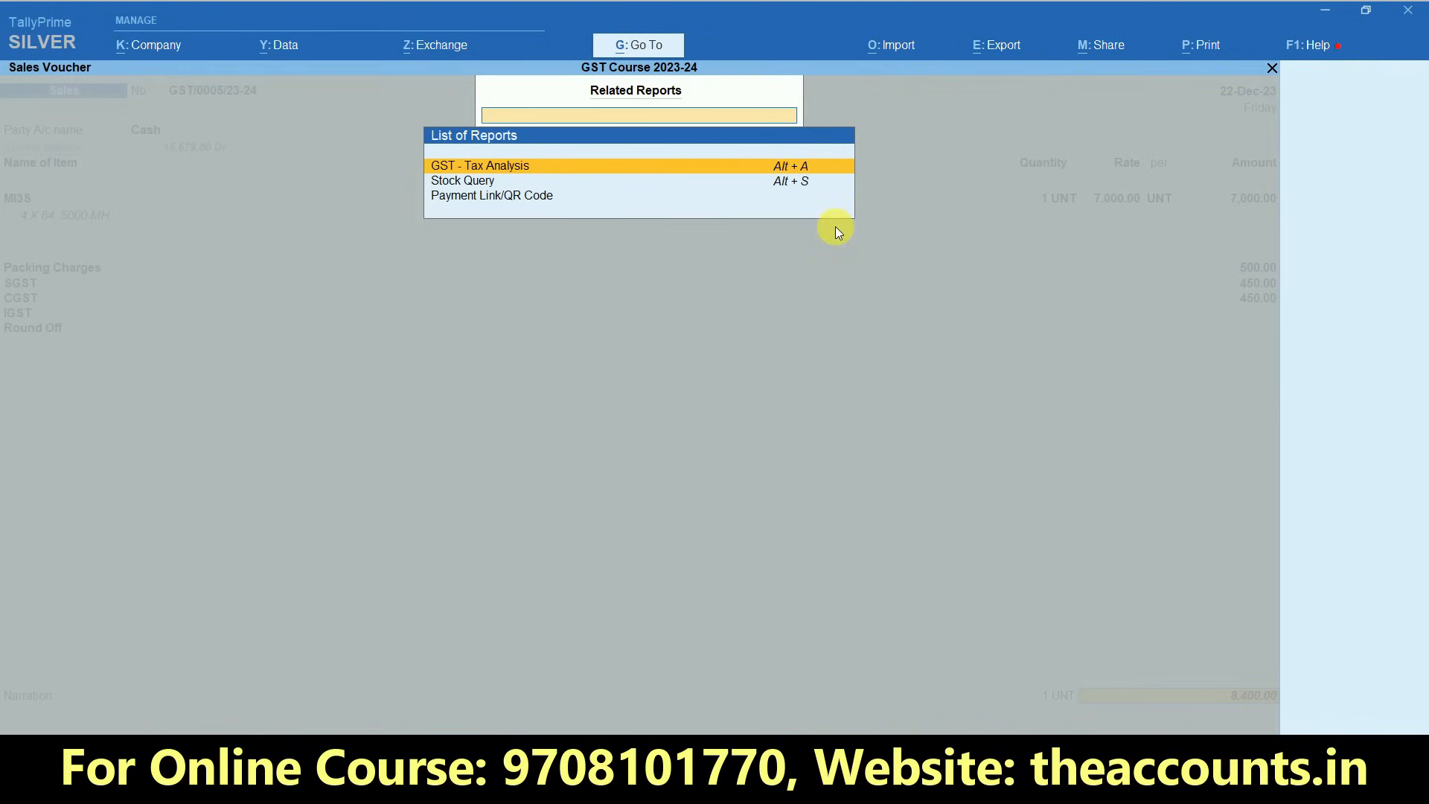
pyautogui.click(715, 177)
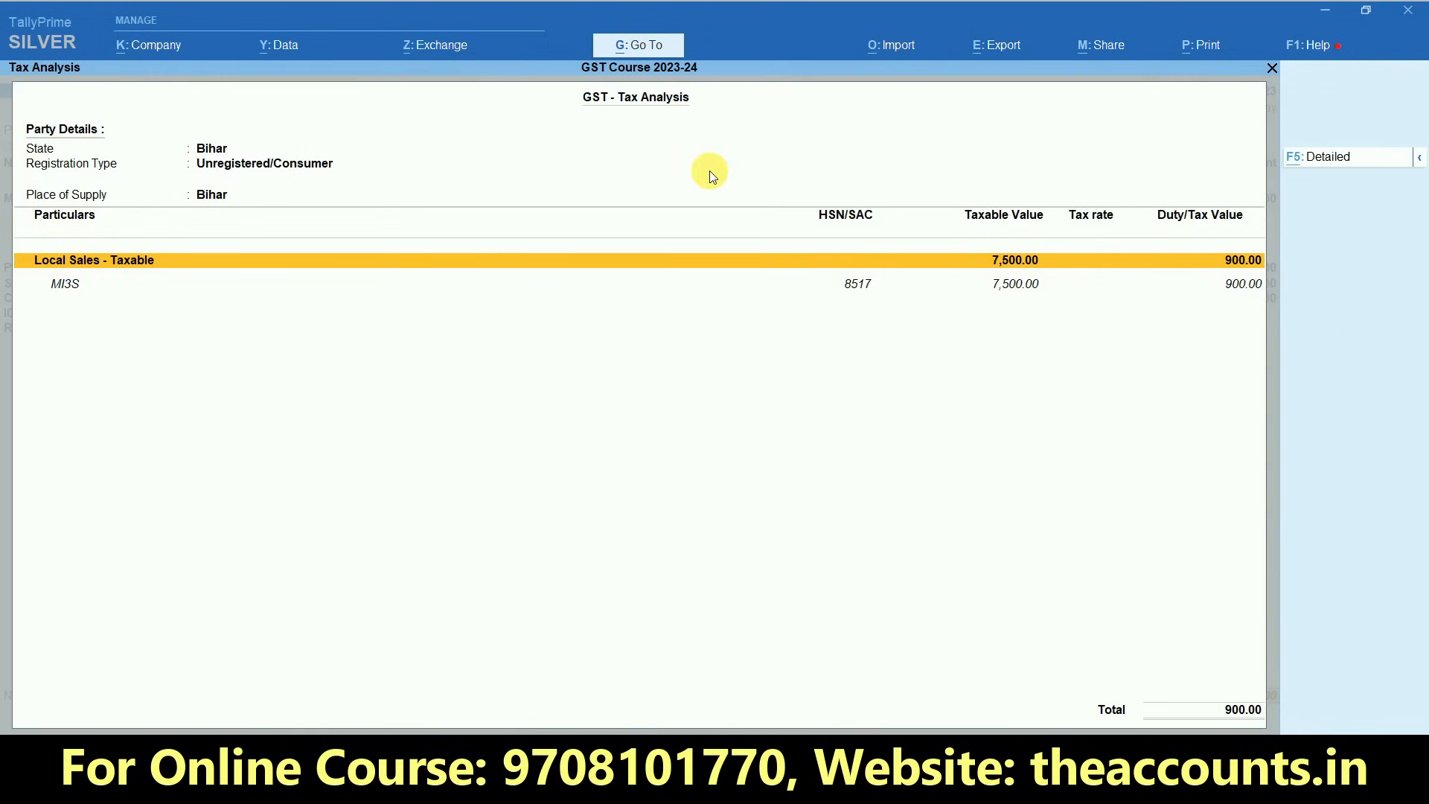
pyautogui.hotkey('alt', 'F5')
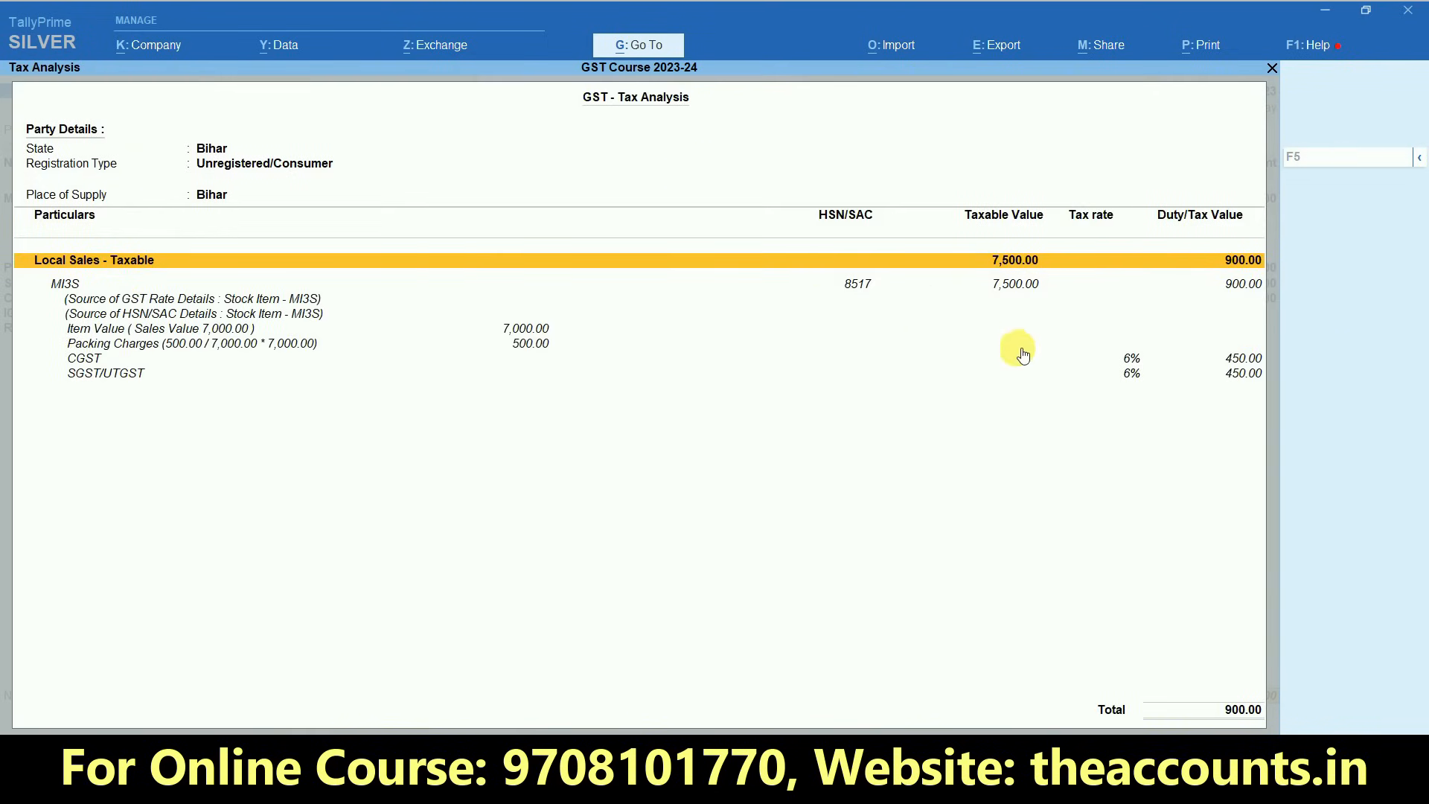
pyautogui.click(530, 346)
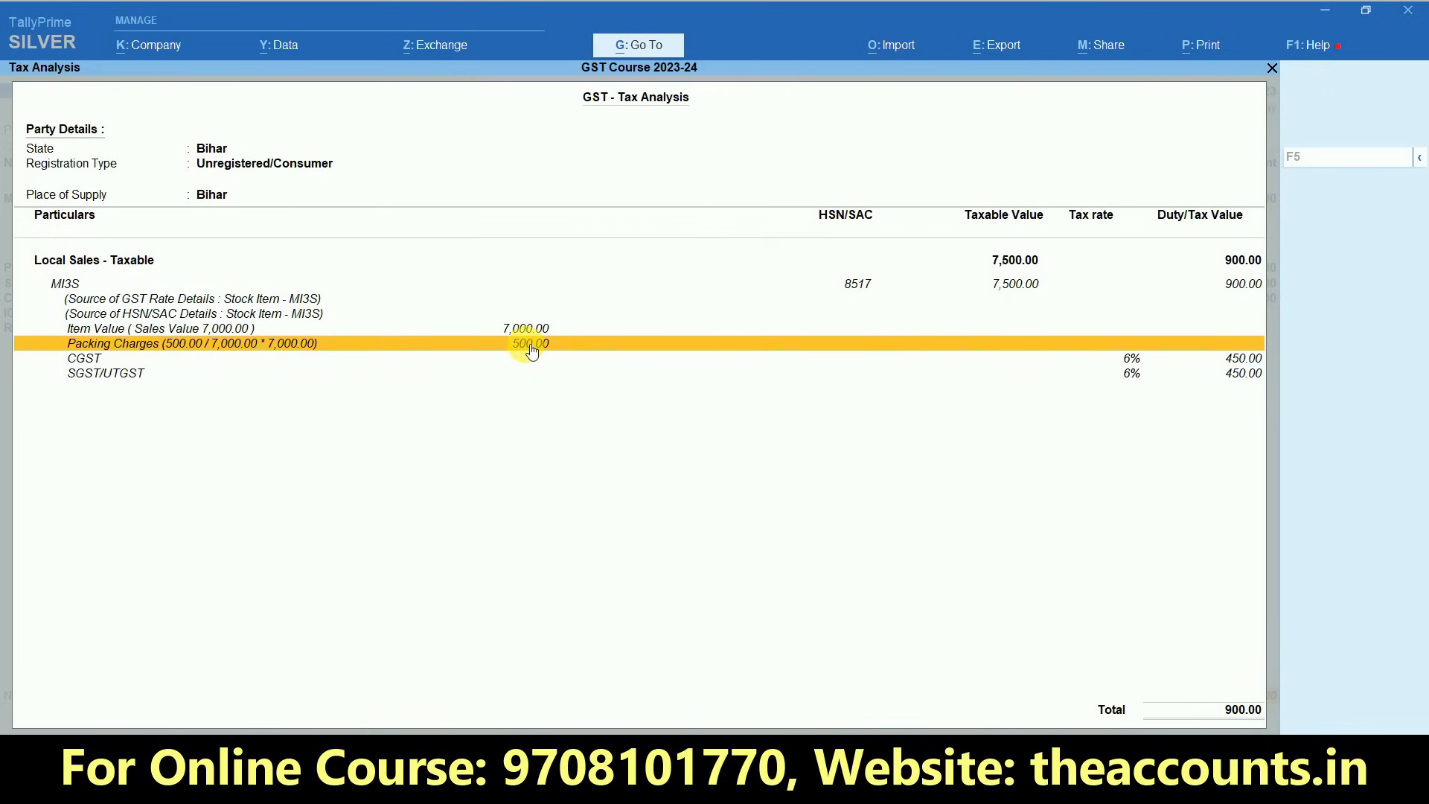
pyautogui.click(1014, 260)
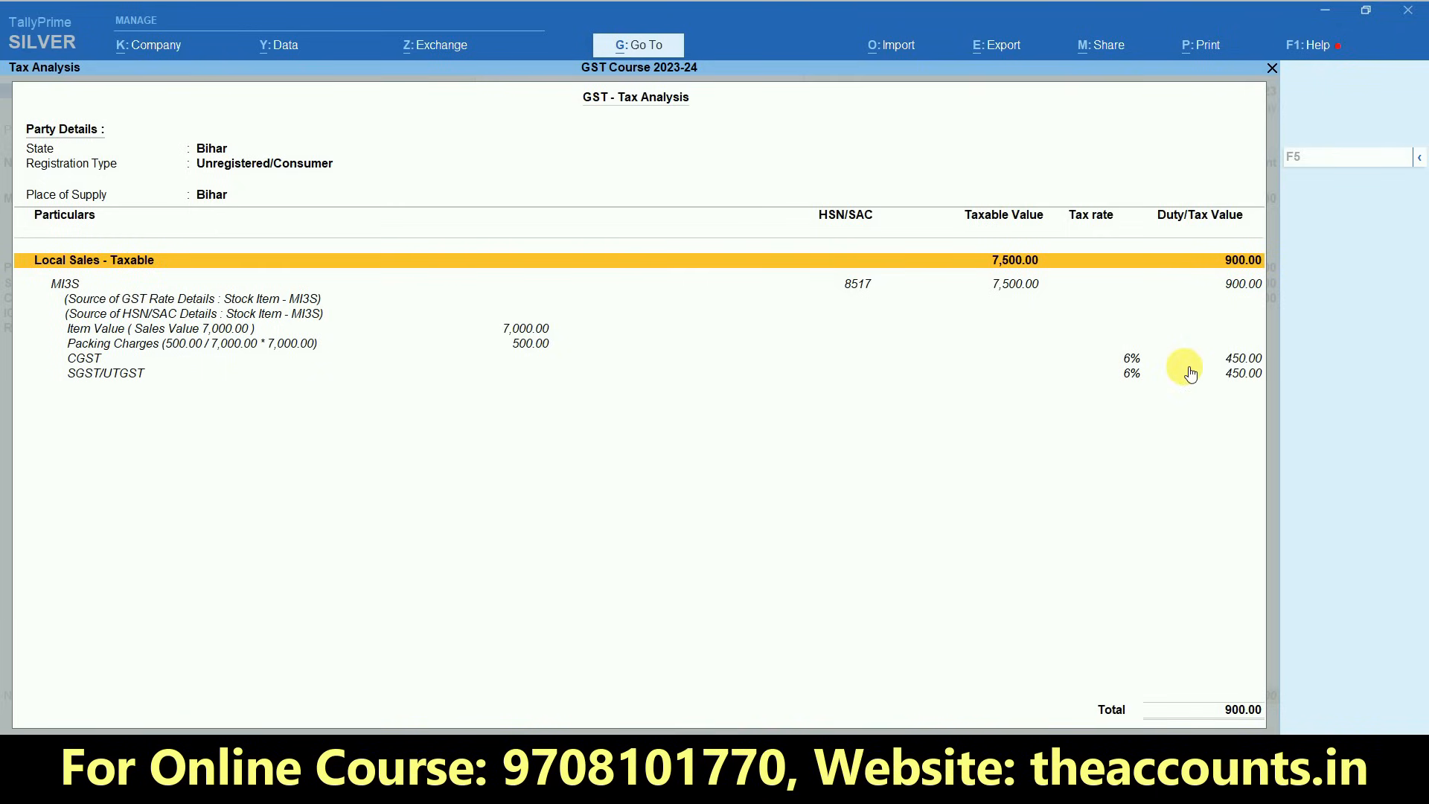
pyautogui.press('Escape')
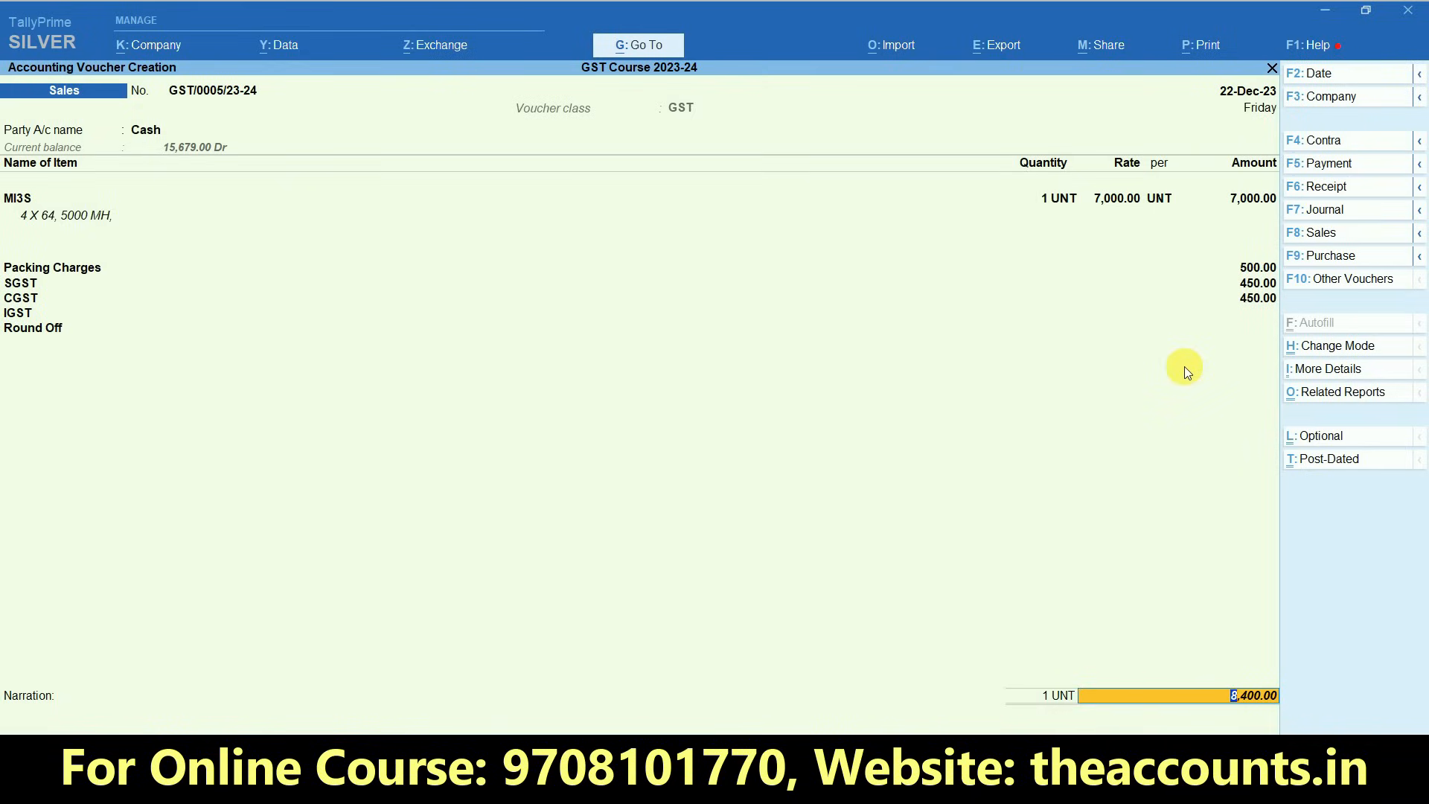
# - Save the sales voucher and generate its payment link/QR code with the default merchant profile
pyautogui.press('Return')
pyautogui.press('Return')
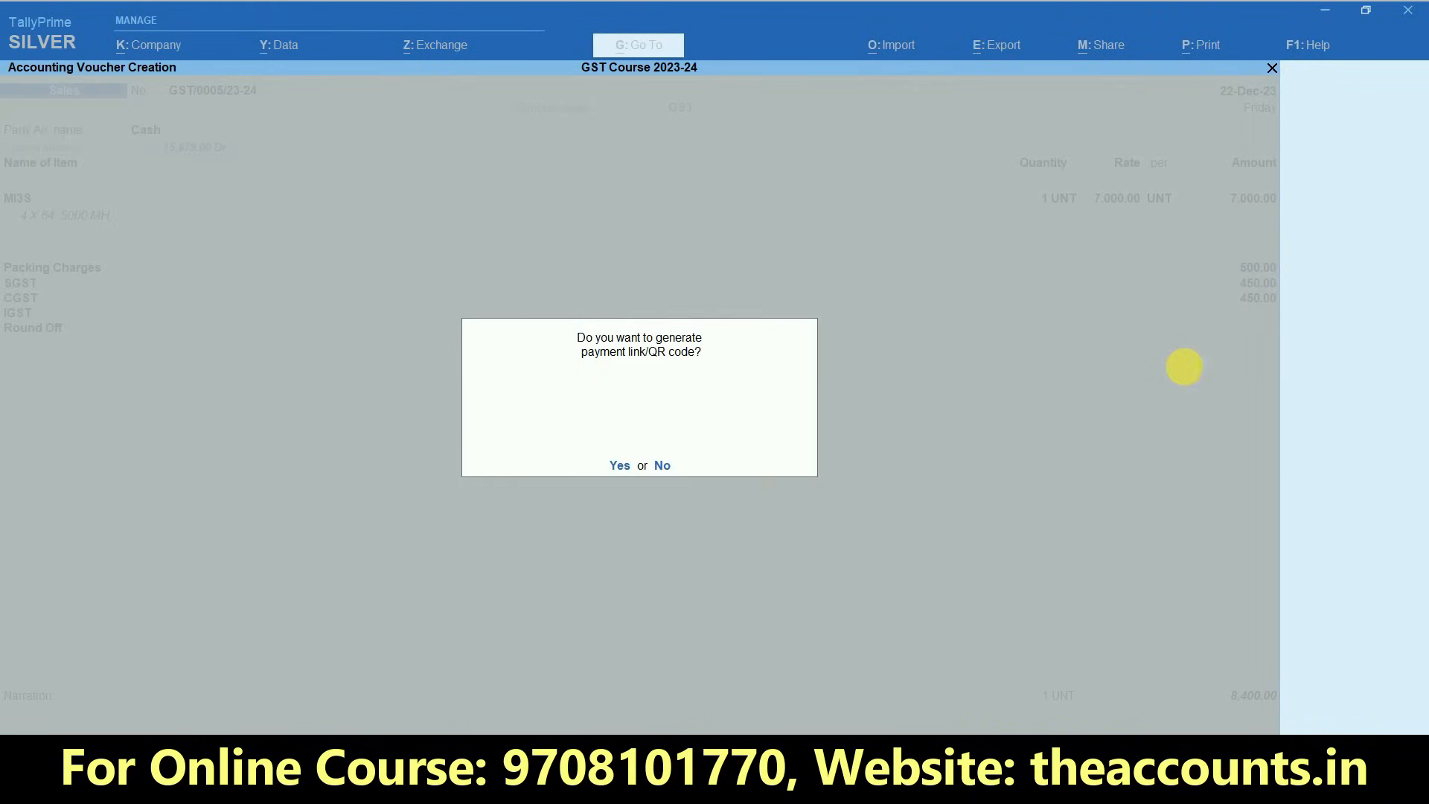
pyautogui.press('Return')
pyautogui.press('Return')
pyautogui.press('Return')
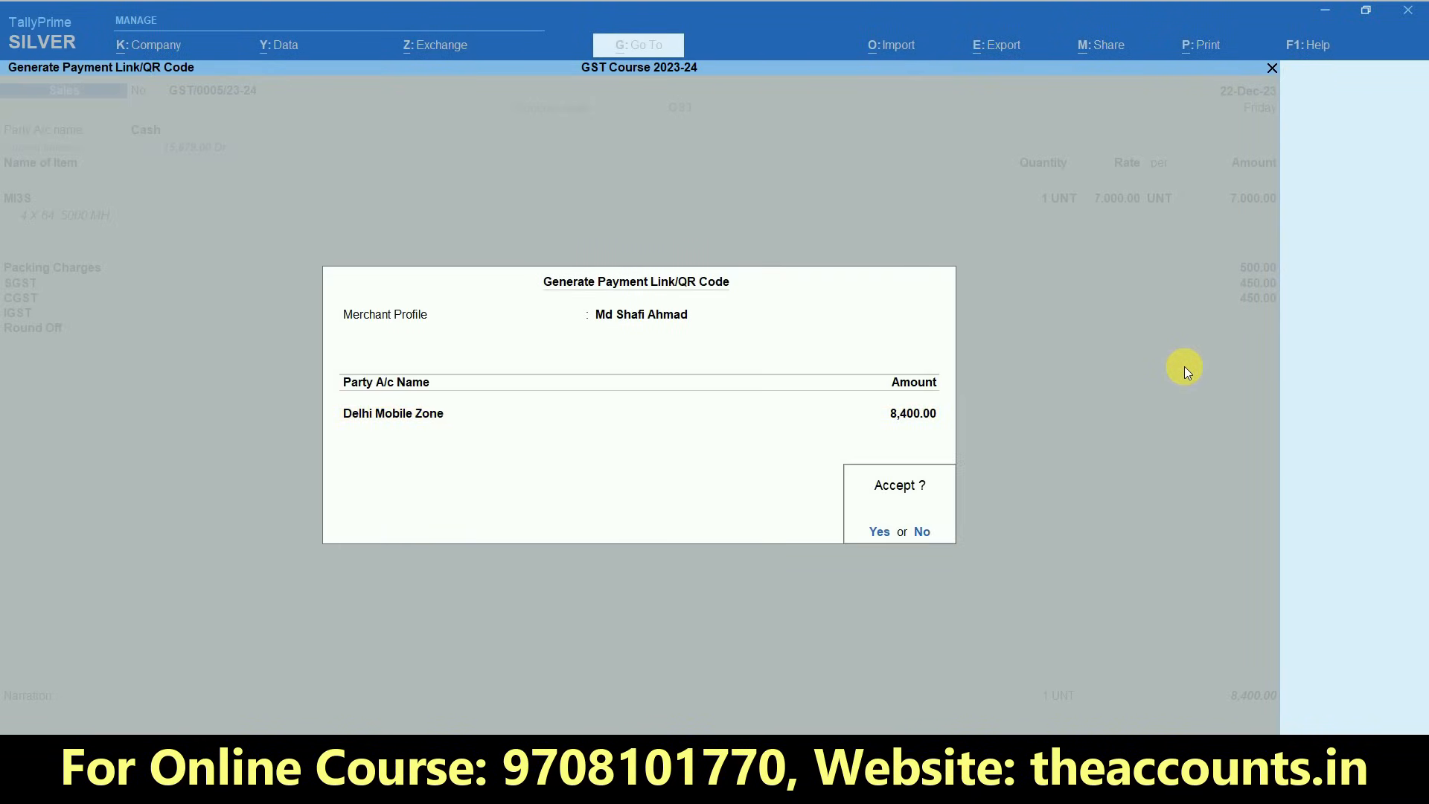
pyautogui.press('Return')
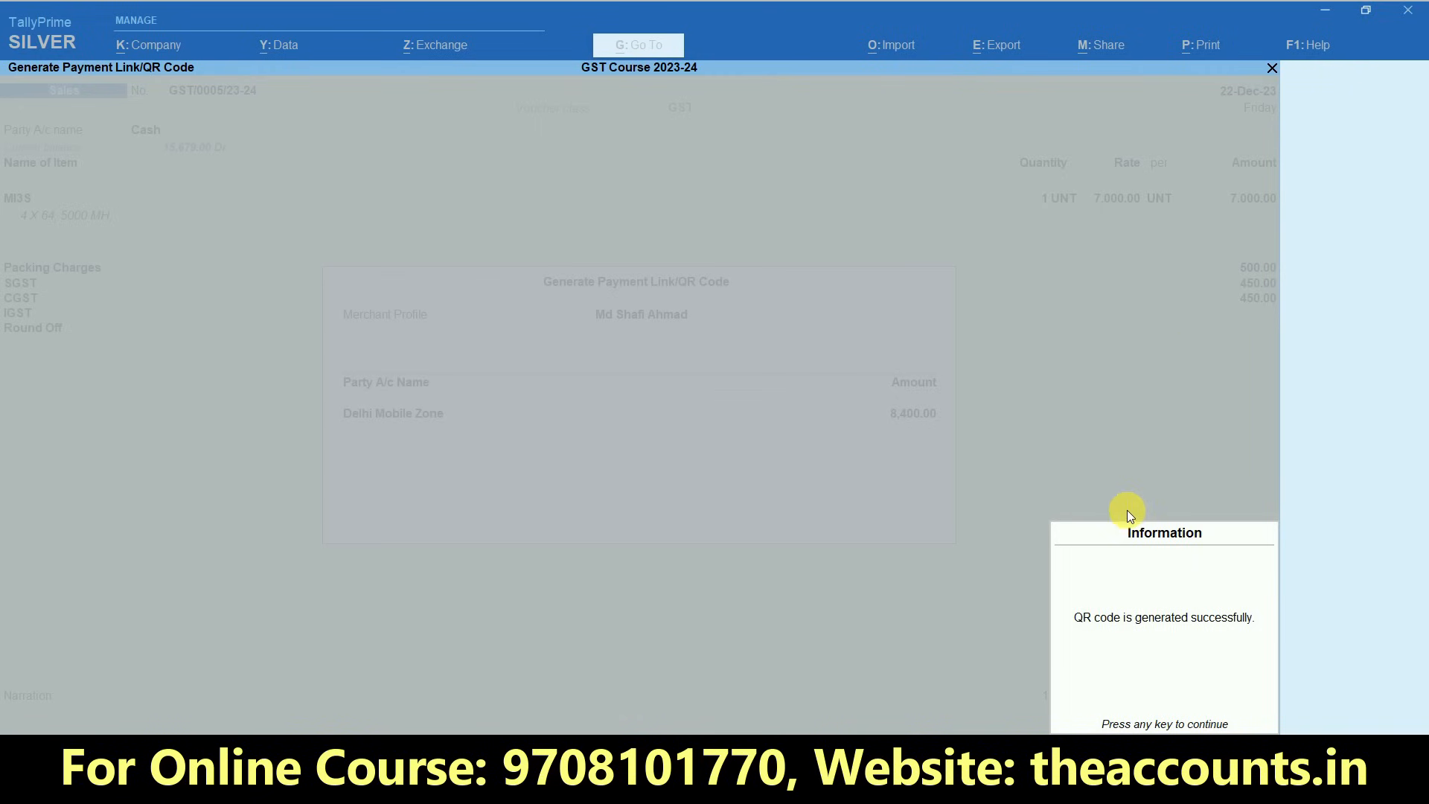
pyautogui.press('Return')
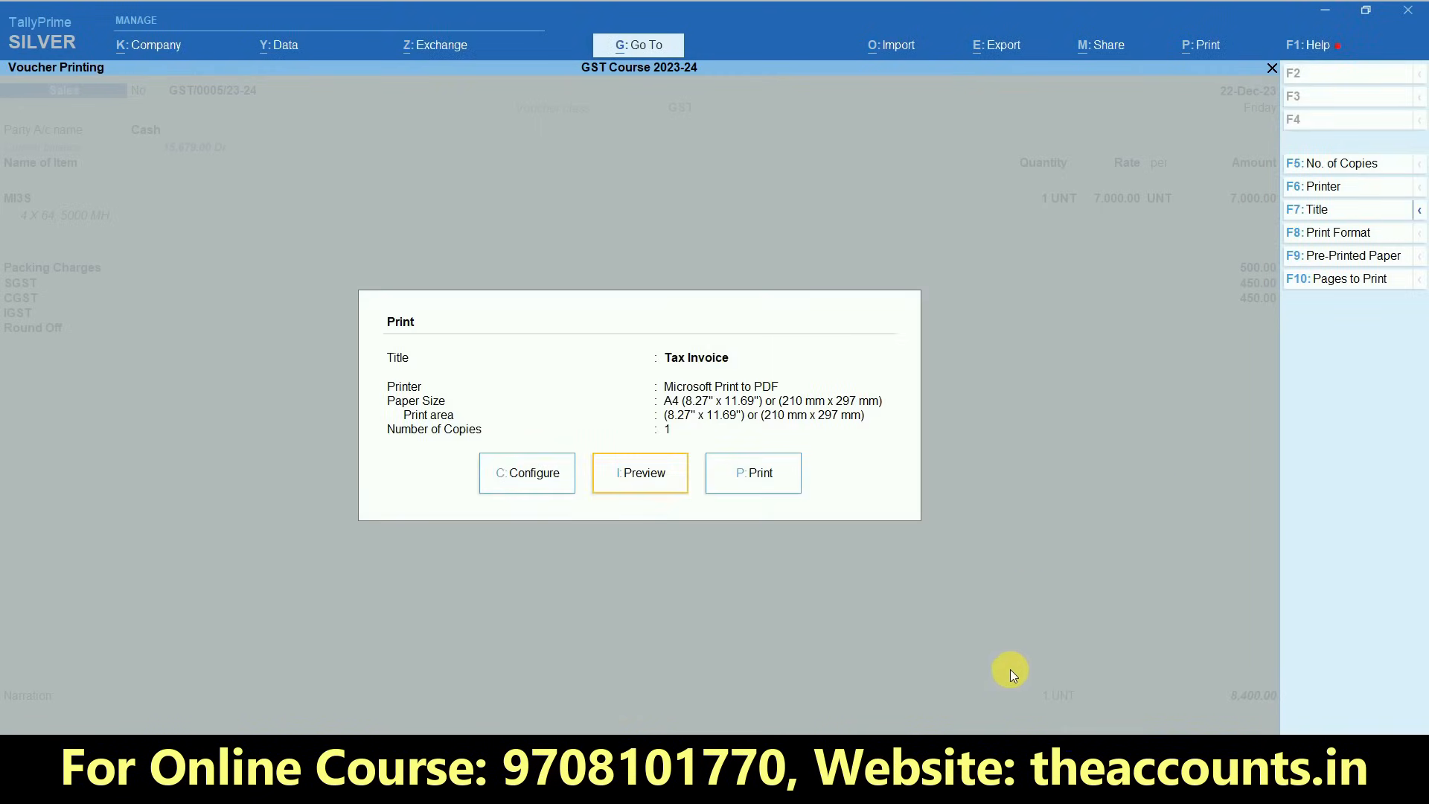
# - Preview the tax invoice for the packing charges, tax summary and payment QR code, and return to the Gateway of Tally
pyautogui.click(659, 490)
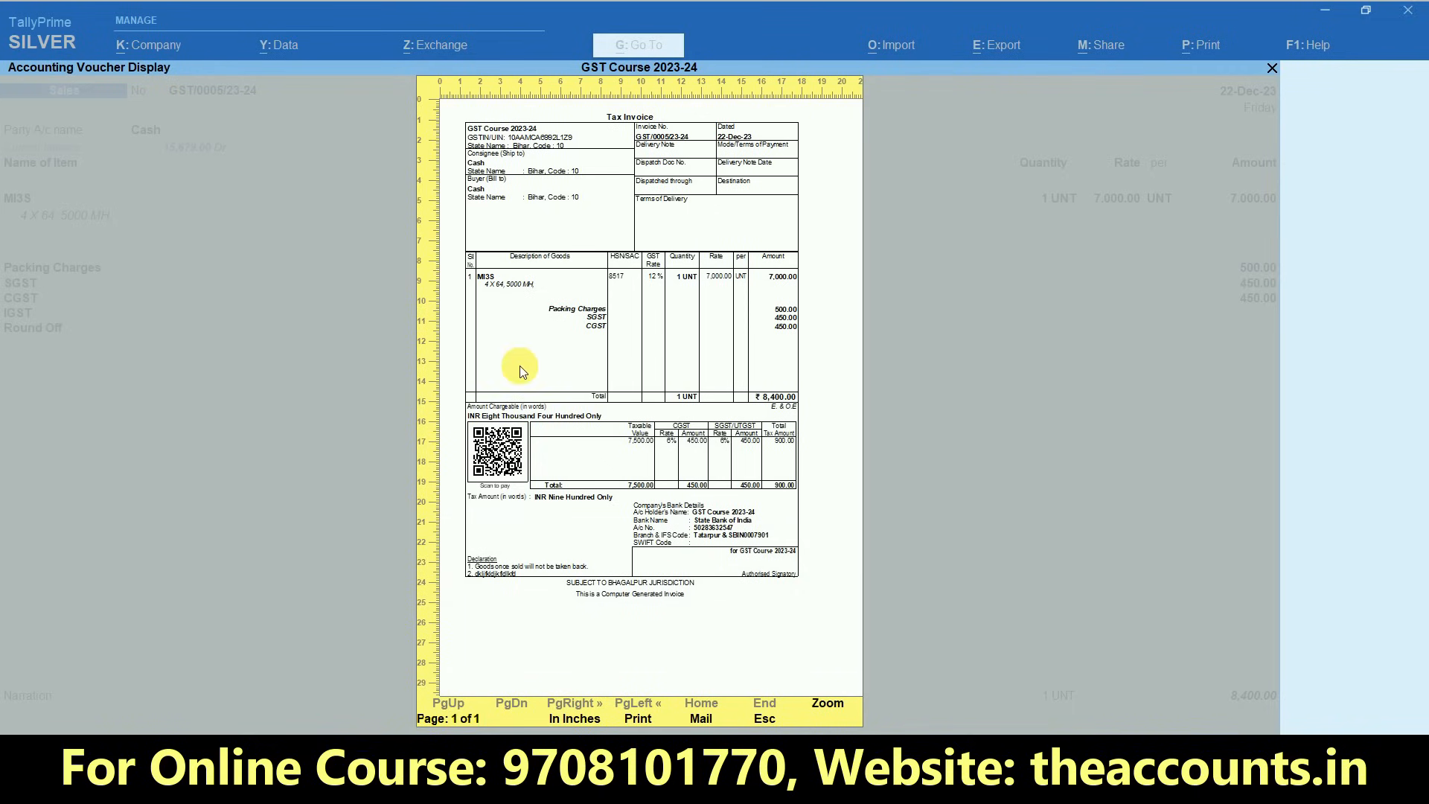
pyautogui.press('Escape')
pyautogui.press('Escape')
pyautogui.press('Escape')
# - Open the GSTR-1 return from the GST reports
pyautogui.press('Up')
pyautogui.press('Up')
pyautogui.press('Up')
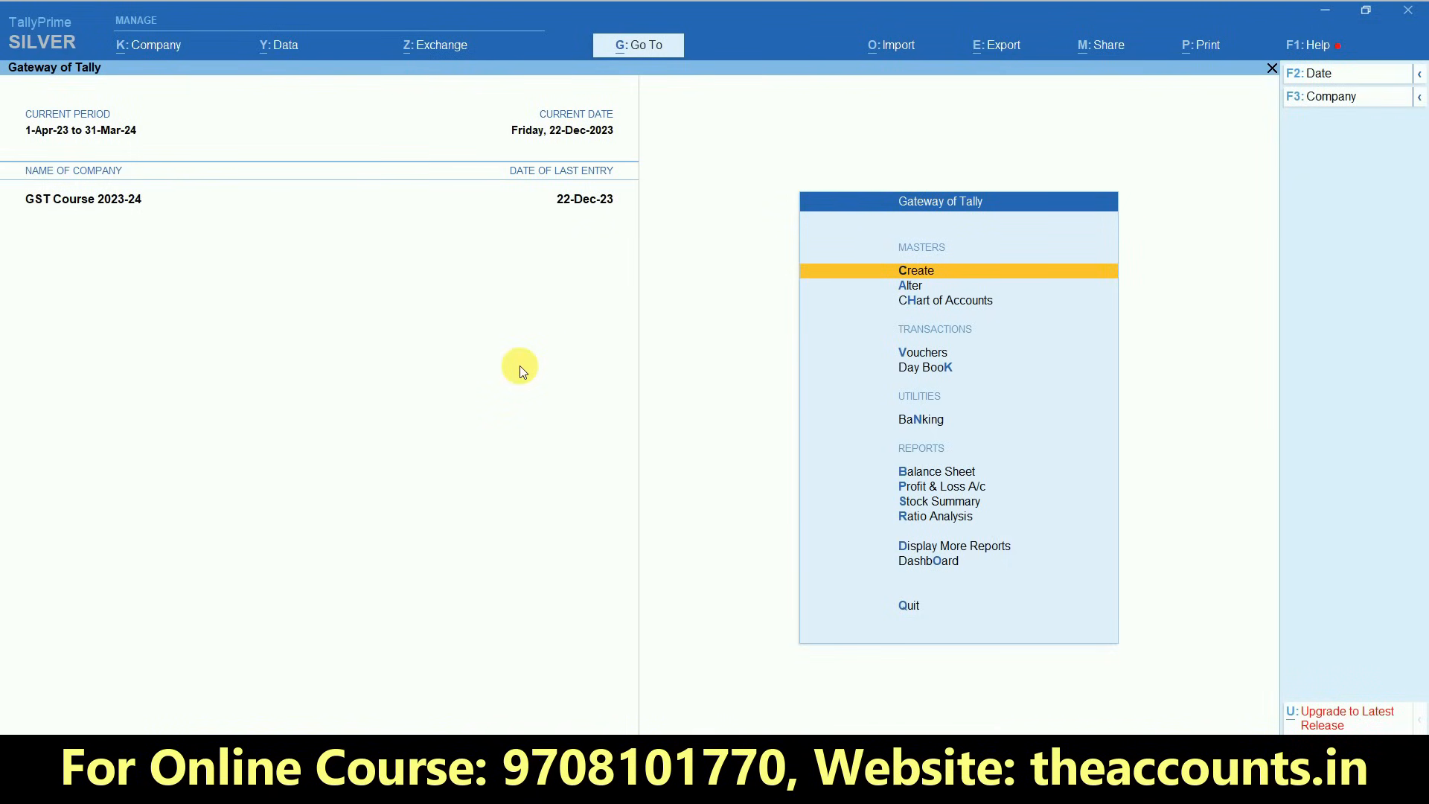
pyautogui.press('Down')
pyautogui.press('Down')
pyautogui.press('Down')
pyautogui.press('Down')
pyautogui.press('Down')
pyautogui.press('Down')
pyautogui.press('Down')
pyautogui.press('Down')
pyautogui.press('Down')
pyautogui.press('Down')
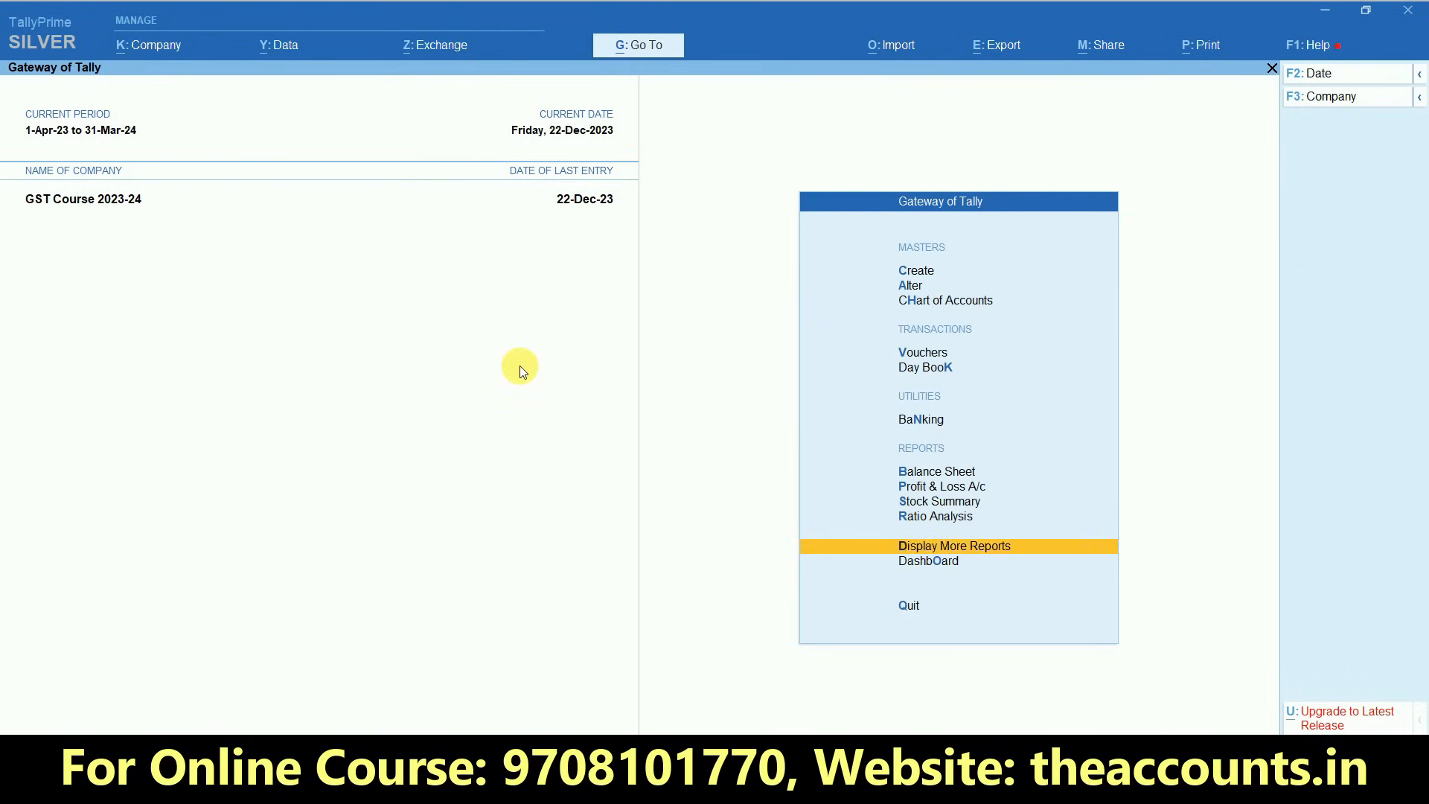
pyautogui.press('Return')
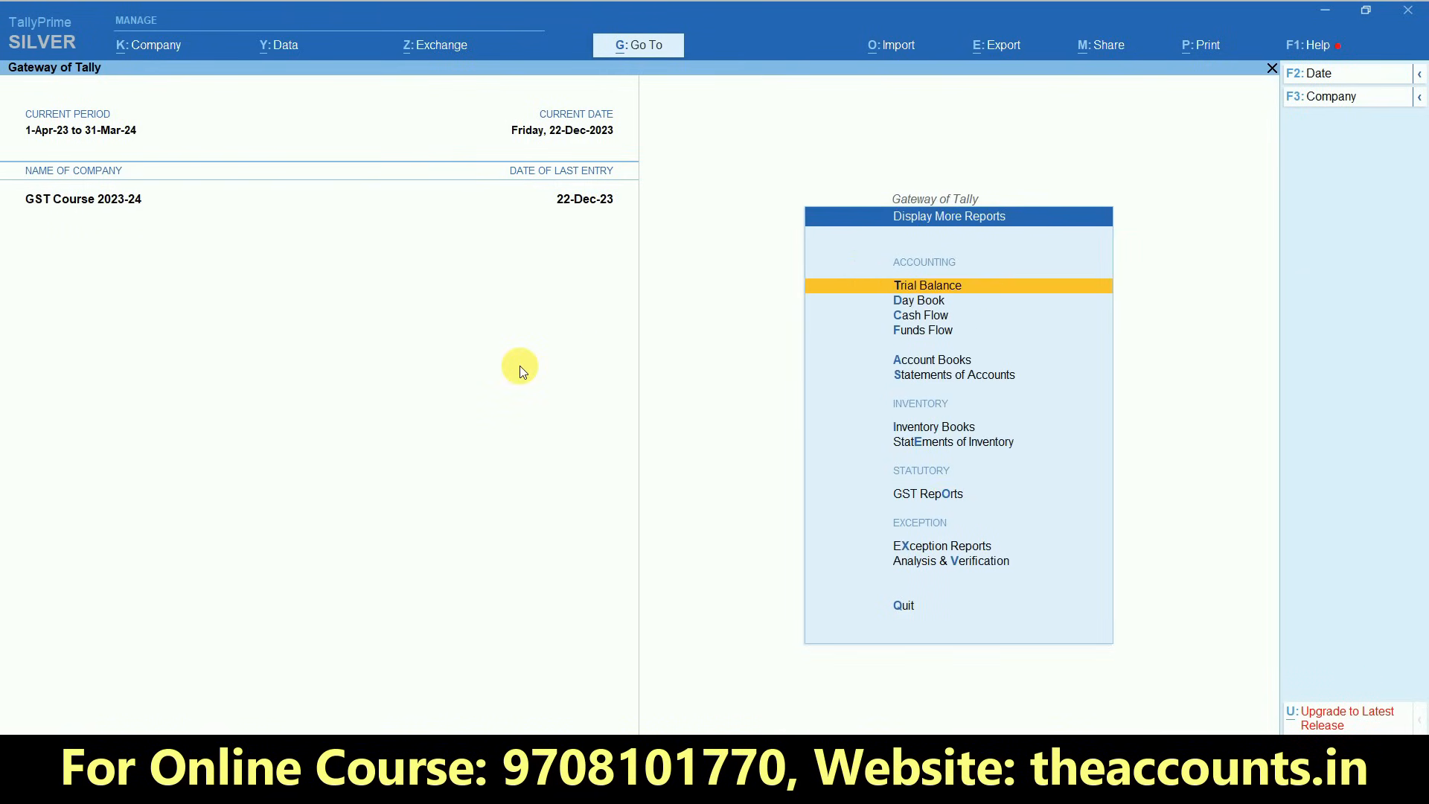
pyautogui.press('Down')
pyautogui.press('Down')
pyautogui.press('Down')
pyautogui.press('Down')
pyautogui.press('Down')
pyautogui.press('Down')
pyautogui.press('Down')
pyautogui.press('Down')
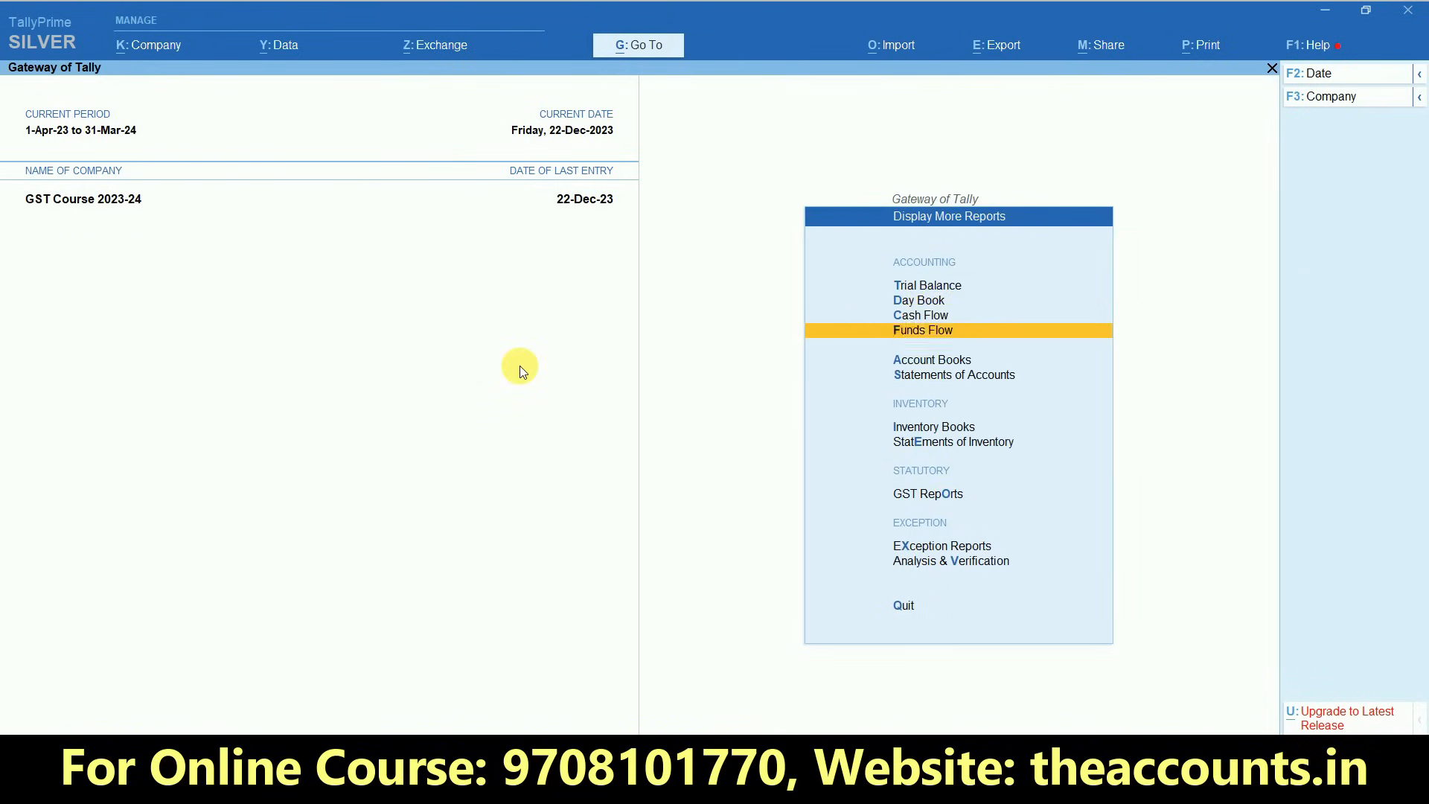
pyautogui.press('Return')
pyautogui.press('Down')
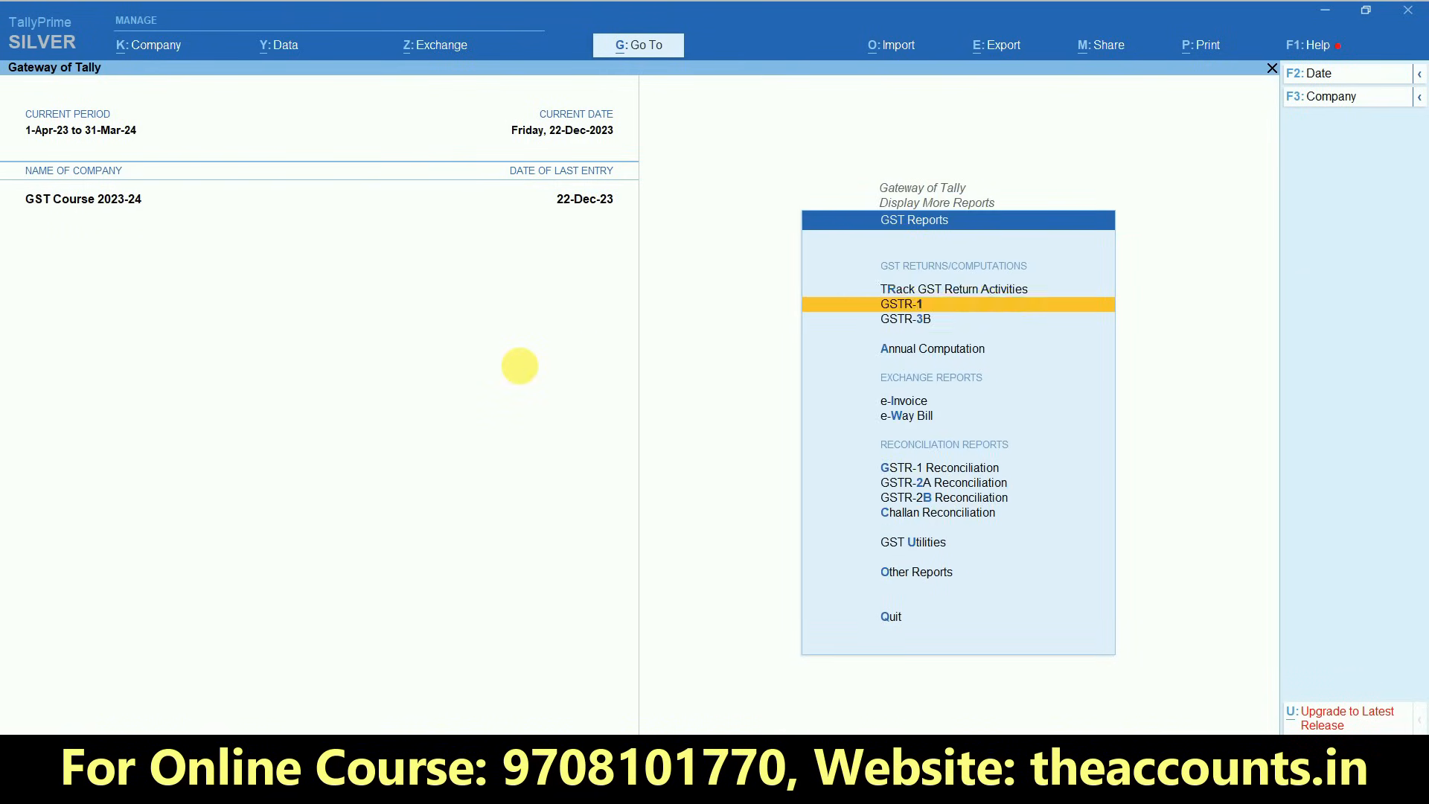
pyautogui.press('Return')
# - Set the GSTR-1 report period from 1-12-2023 to 31-12-2023
pyautogui.press('F2')
pyautogui.write('1.12')
pyautogui.press('Return')
pyautogui.write('31.12')
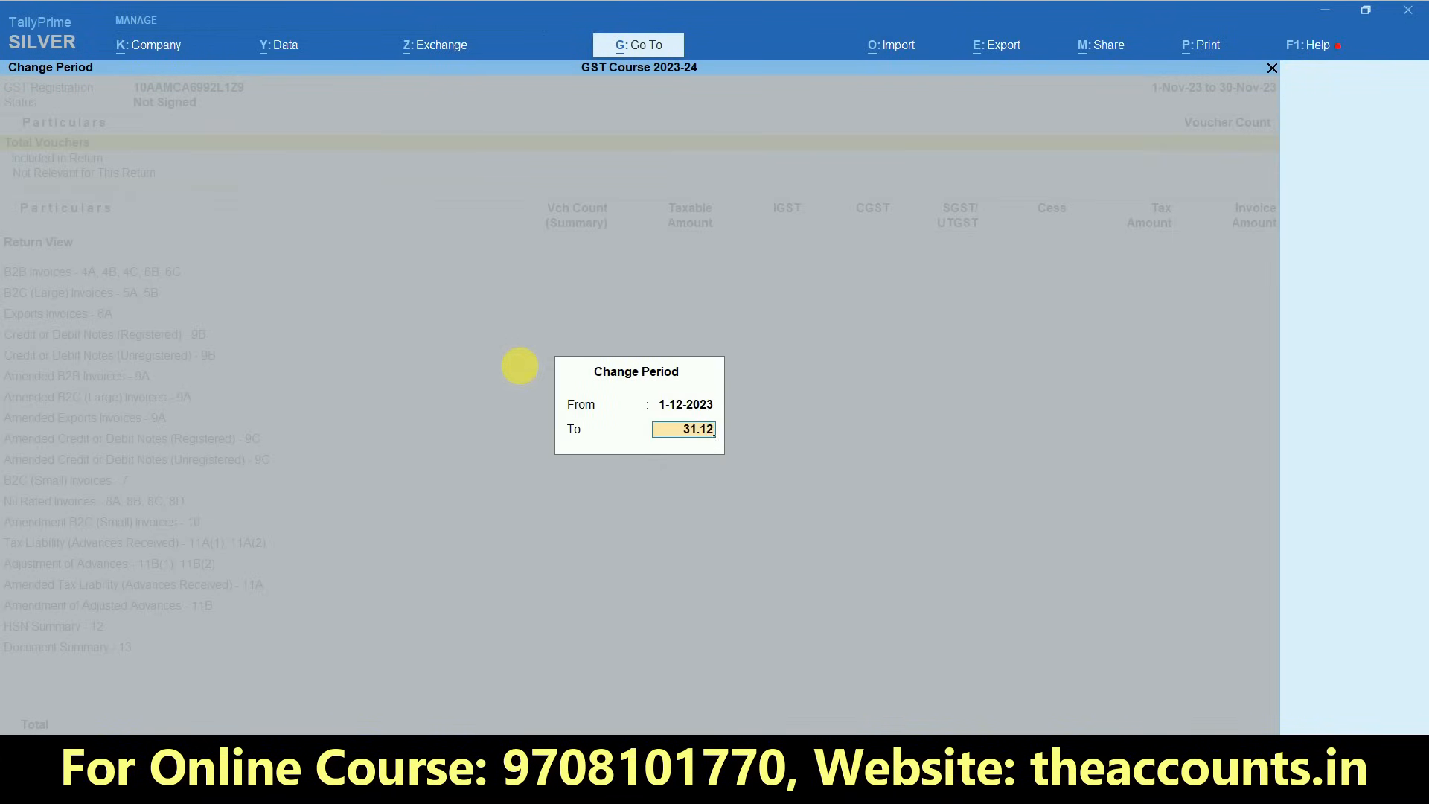
pyautogui.press('Return')
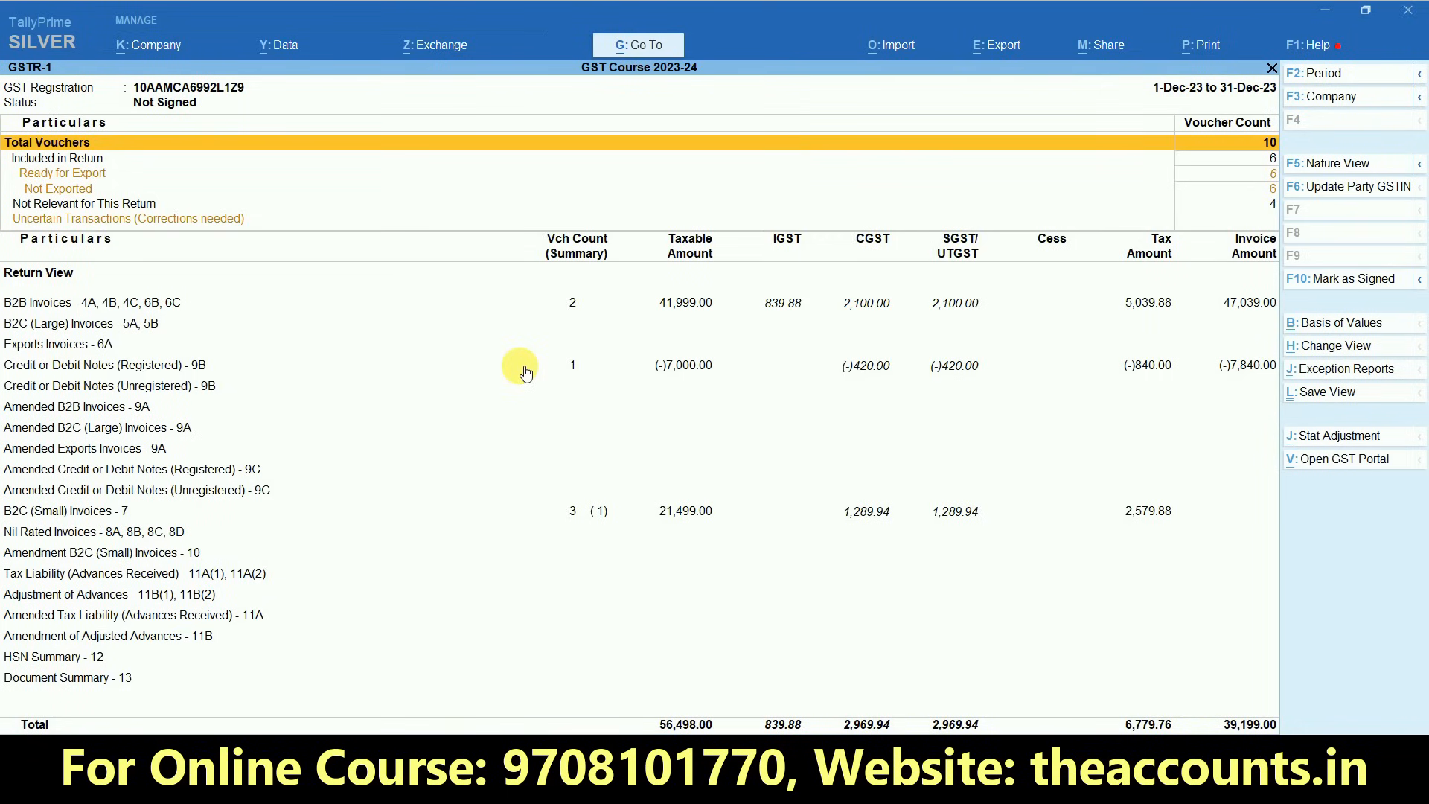
# - Examine the party-wise summary of Credit or Debit Notes (Registered) - 9B in GSTR-1 and return to the report
pyautogui.press('Down')
pyautogui.press('Down')
pyautogui.press('Down')
pyautogui.press('Down')
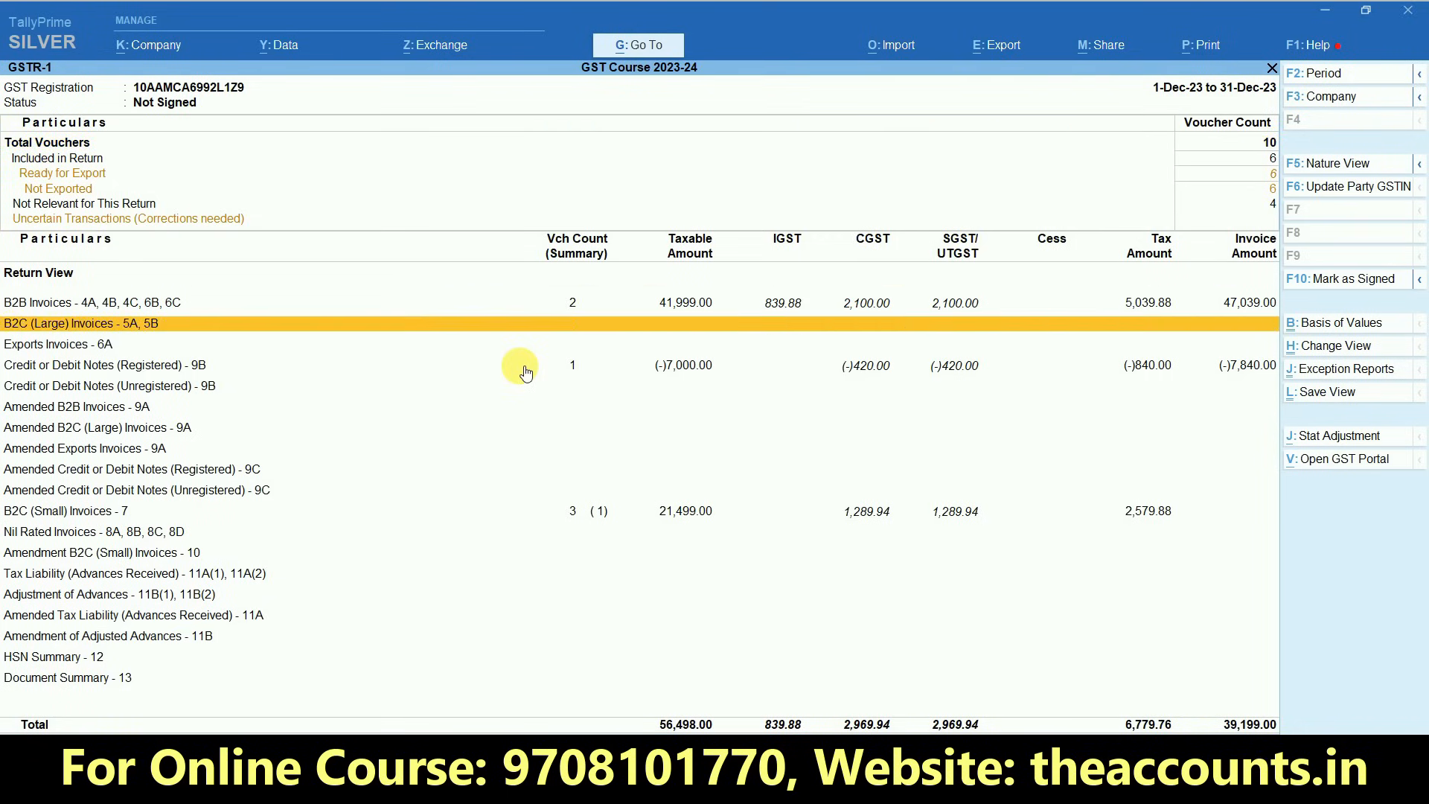
pyautogui.press('Up')
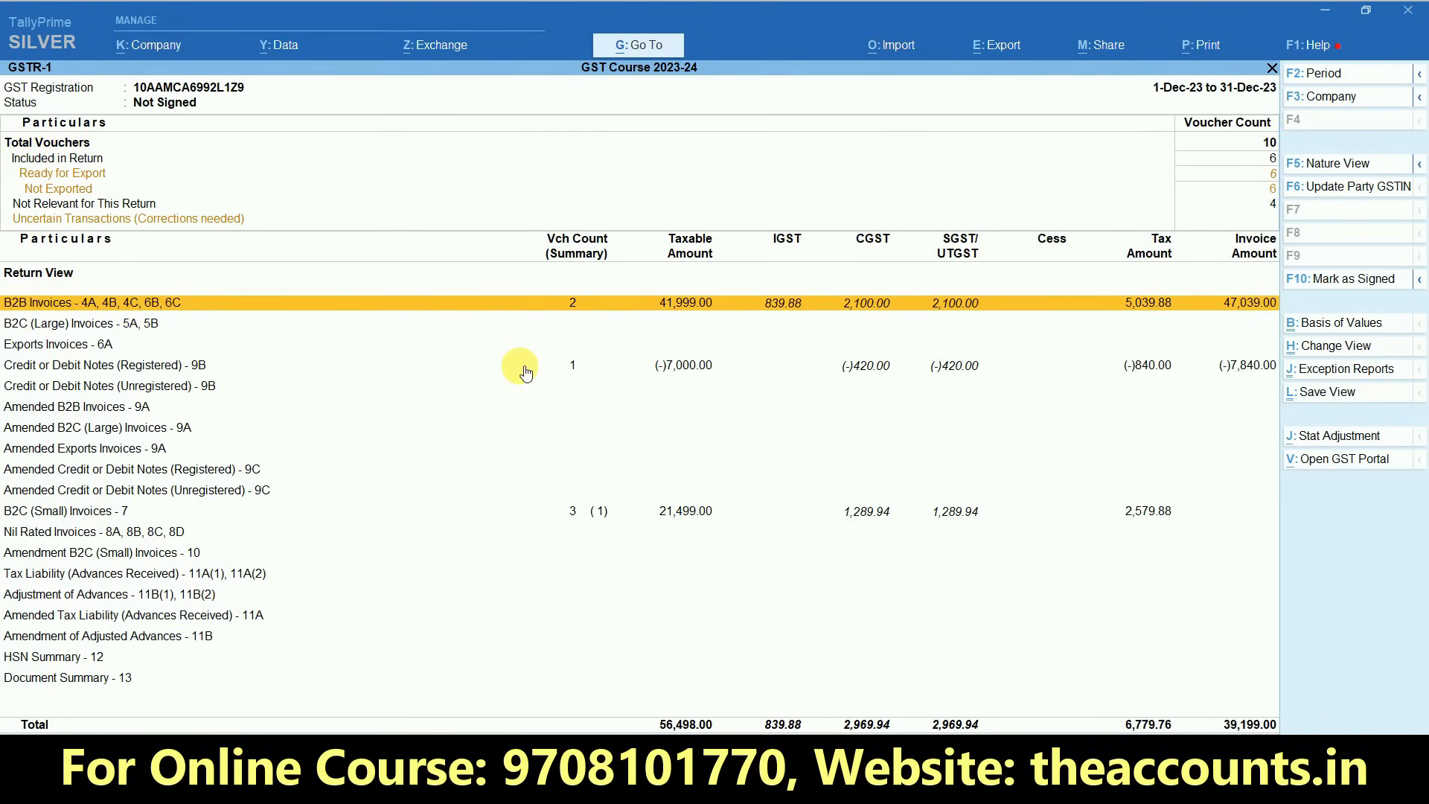
pyautogui.click(525, 367)
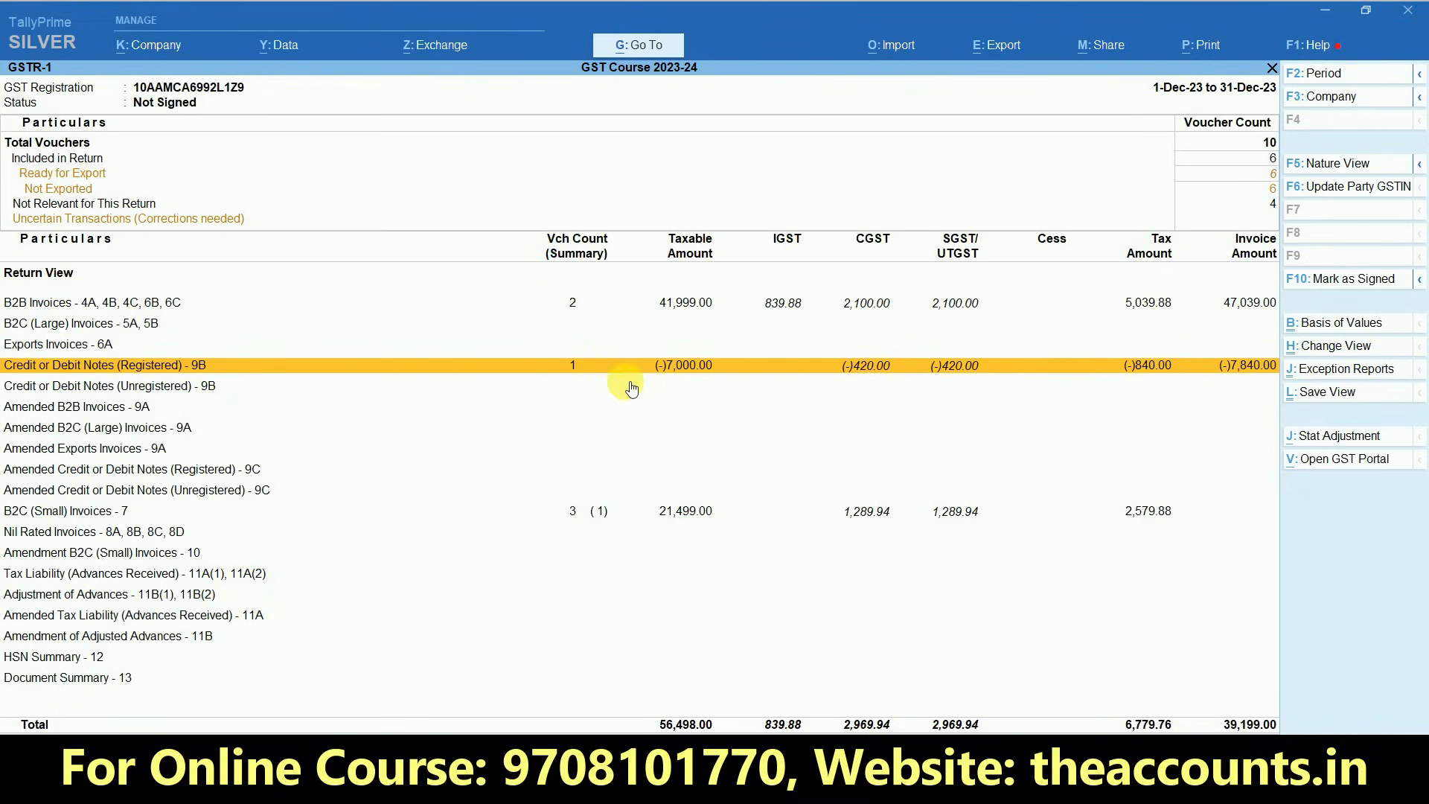
pyautogui.press('Return')
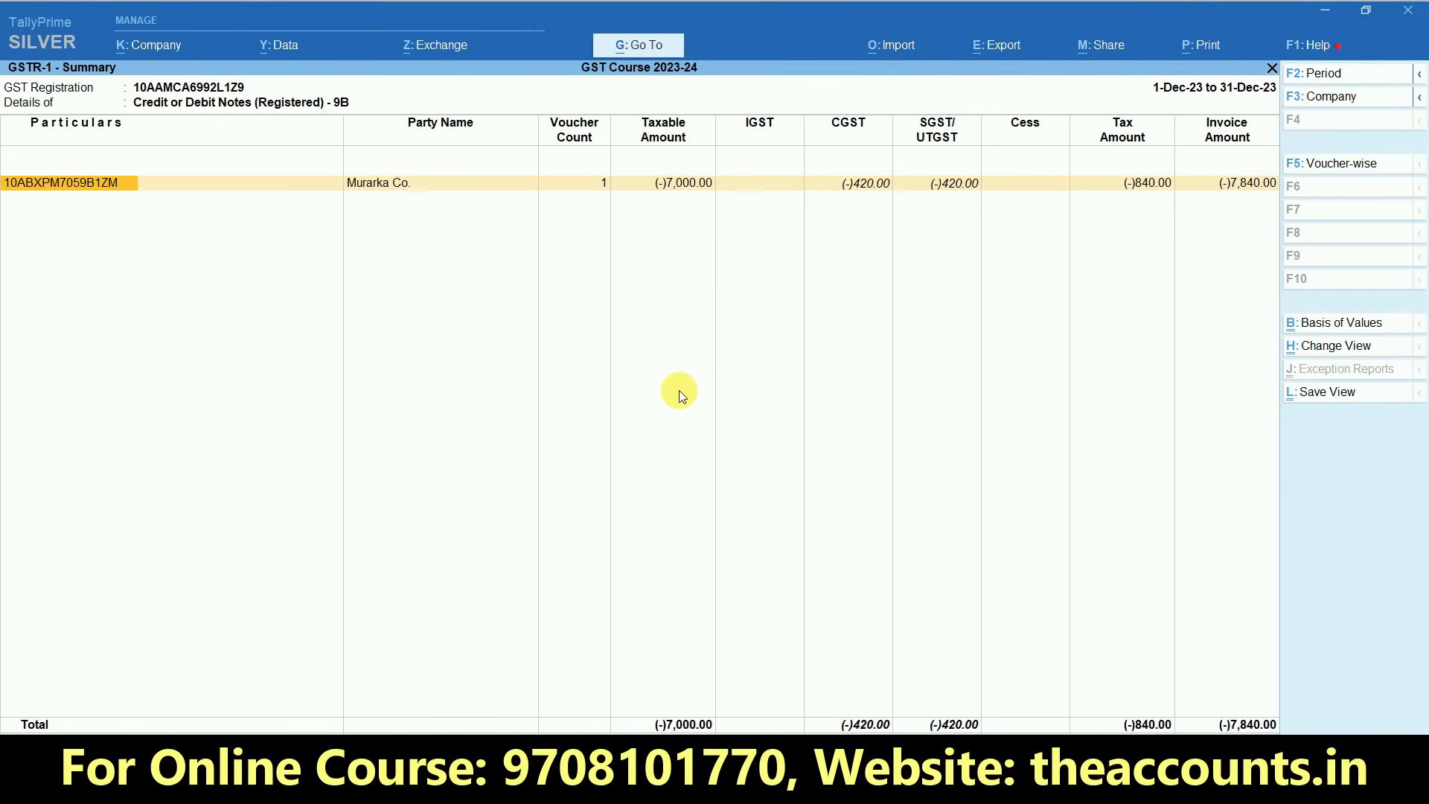
pyautogui.press('Escape')
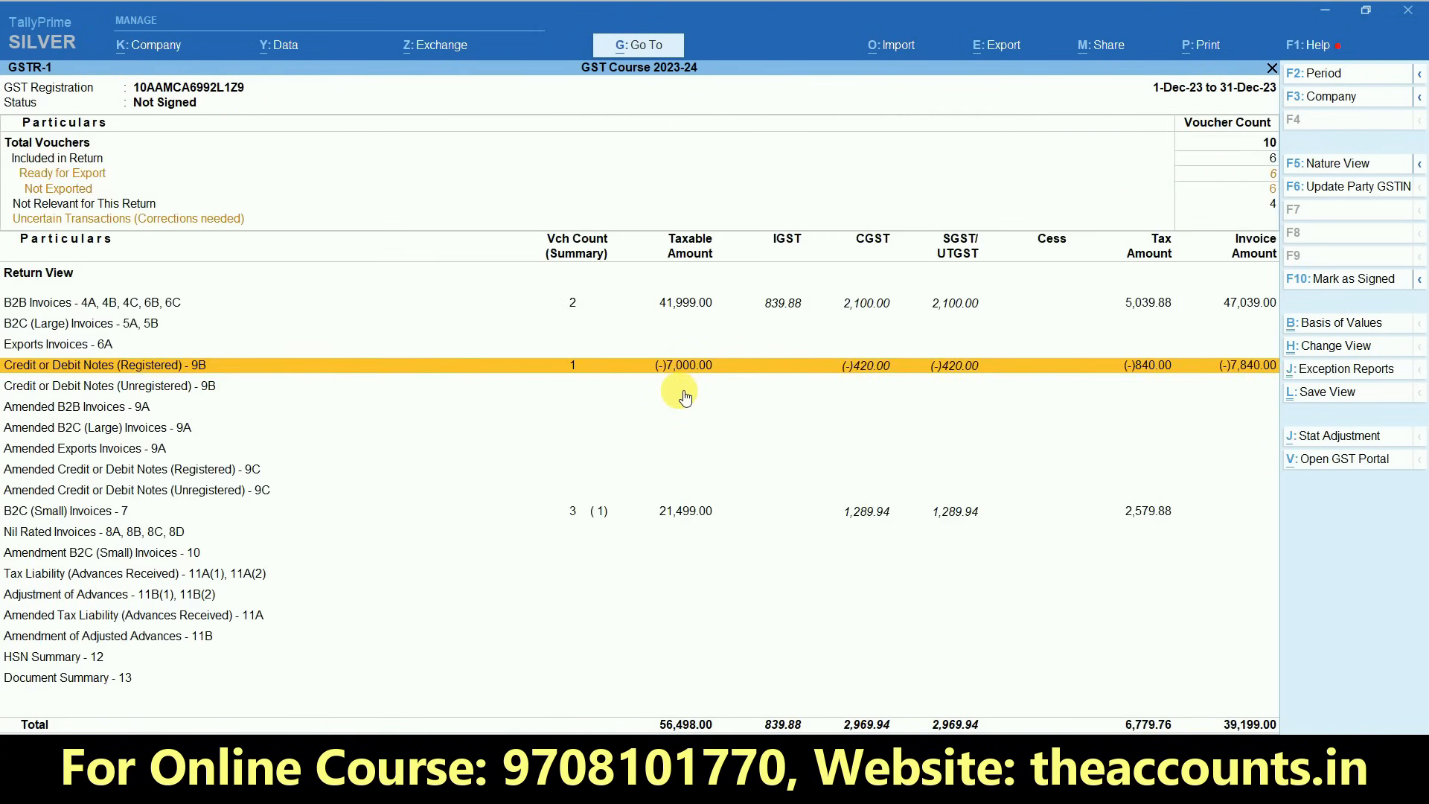
# - Examine the cash sales vouchers under Bihar - 12% in B2C (Small) Invoices - 7, and return to GSTR-1
pyautogui.press('Down')
pyautogui.press('Down')
pyautogui.press('Down')
pyautogui.press('Down')
pyautogui.press('Down')
pyautogui.press('Down')
pyautogui.press('Down')
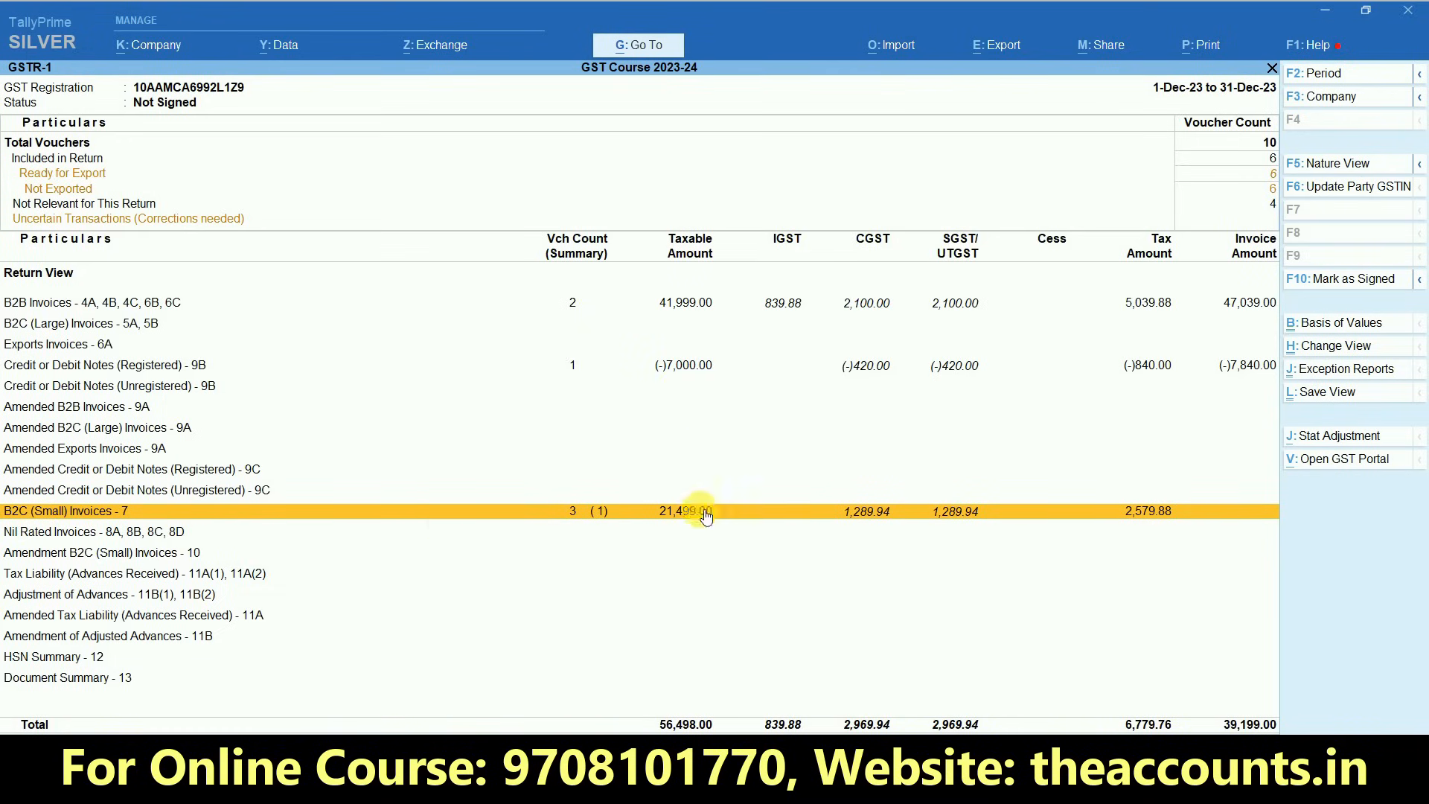
pyautogui.press('Return')
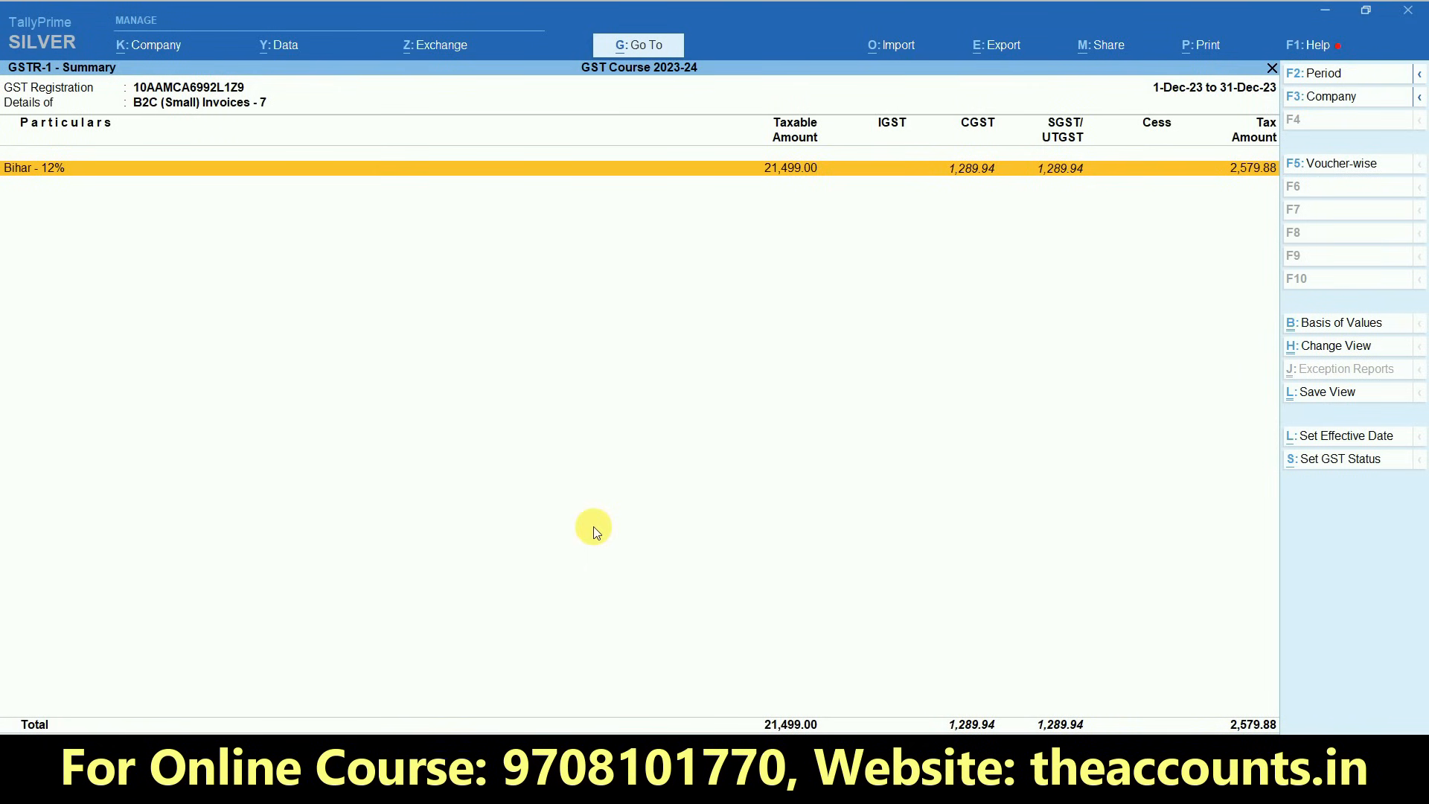
pyautogui.press('Return')
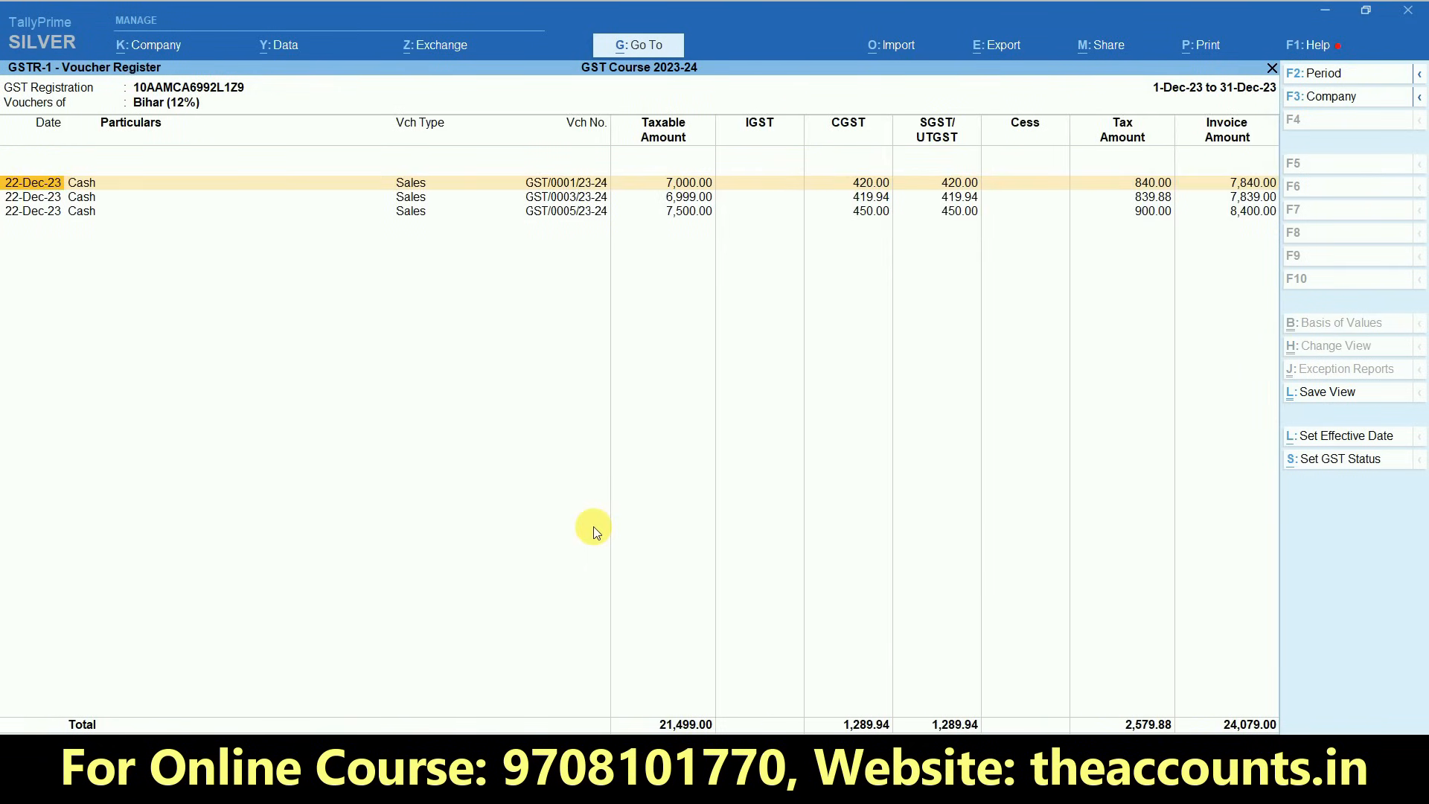
pyautogui.press('Escape')
pyautogui.press('Escape')
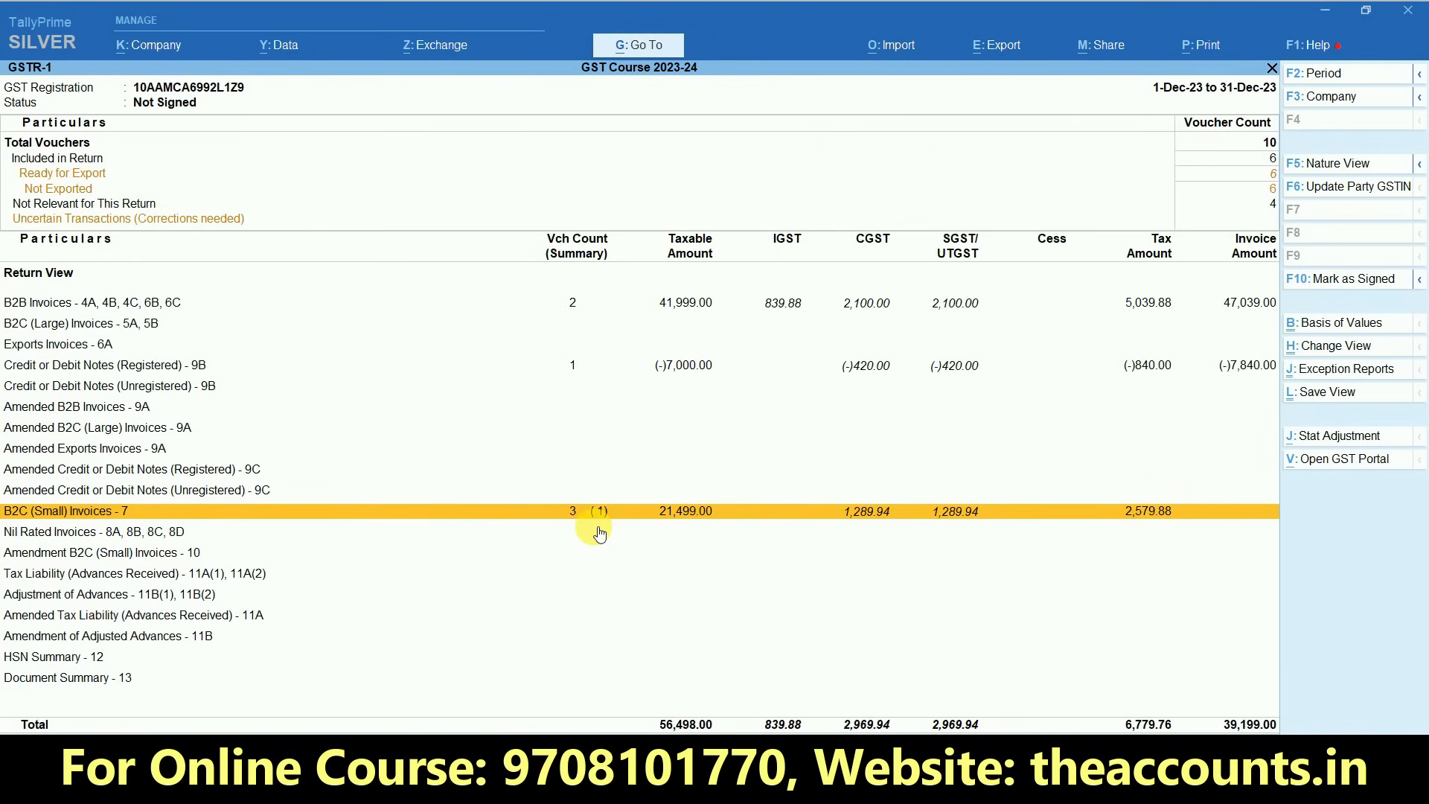
# - Leave the GST reports and open a new sales voucher for entry
pyautogui.press('Escape')
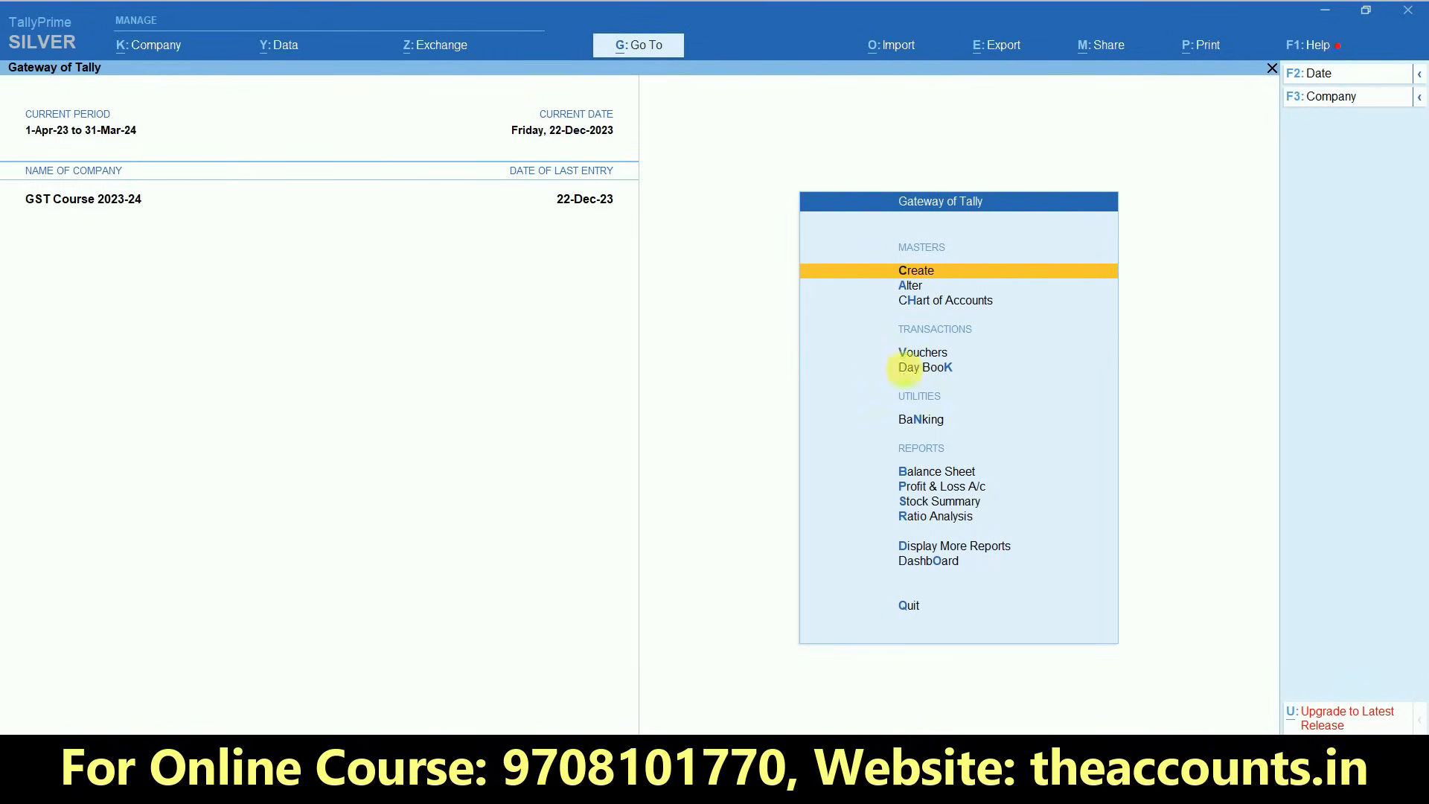
pyautogui.click(927, 356)
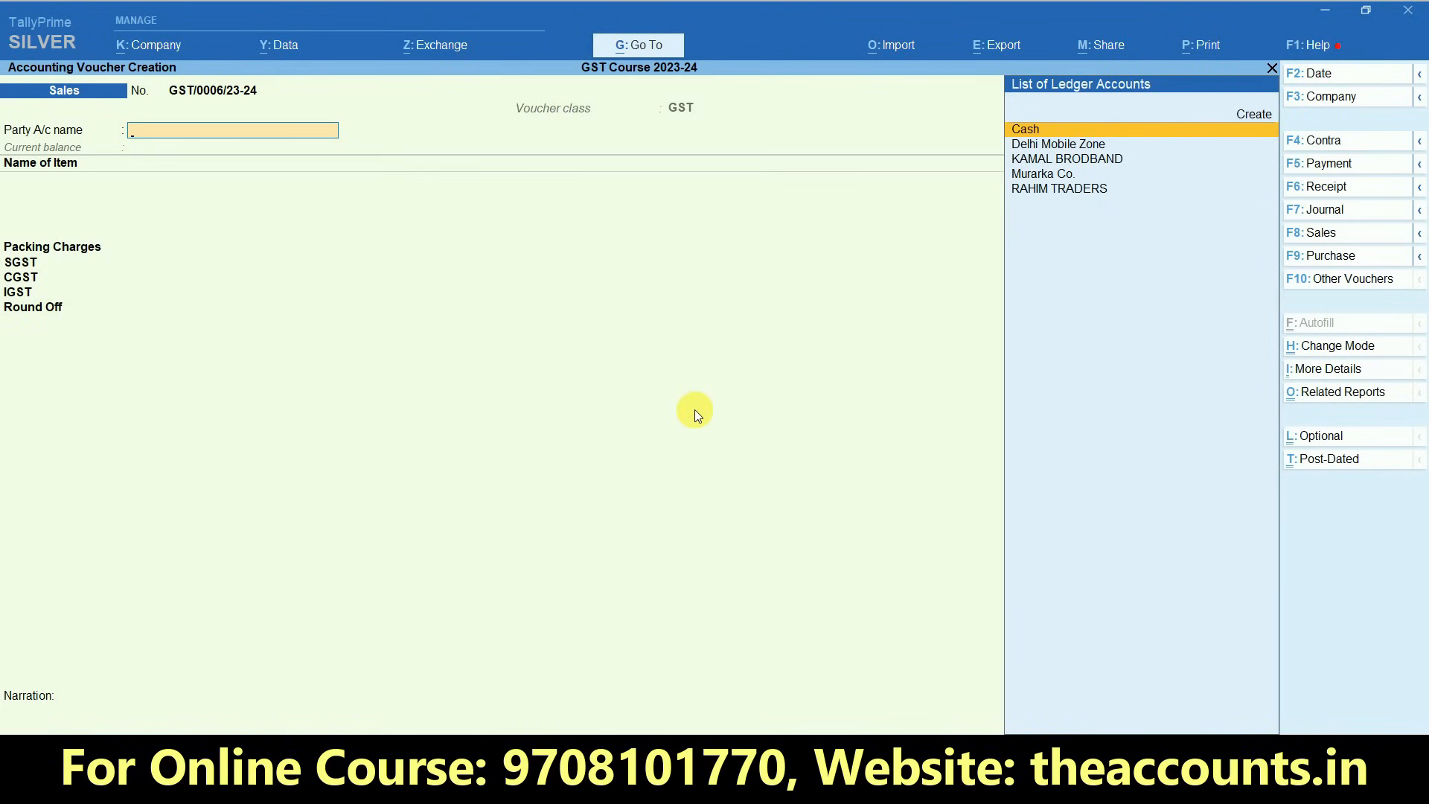
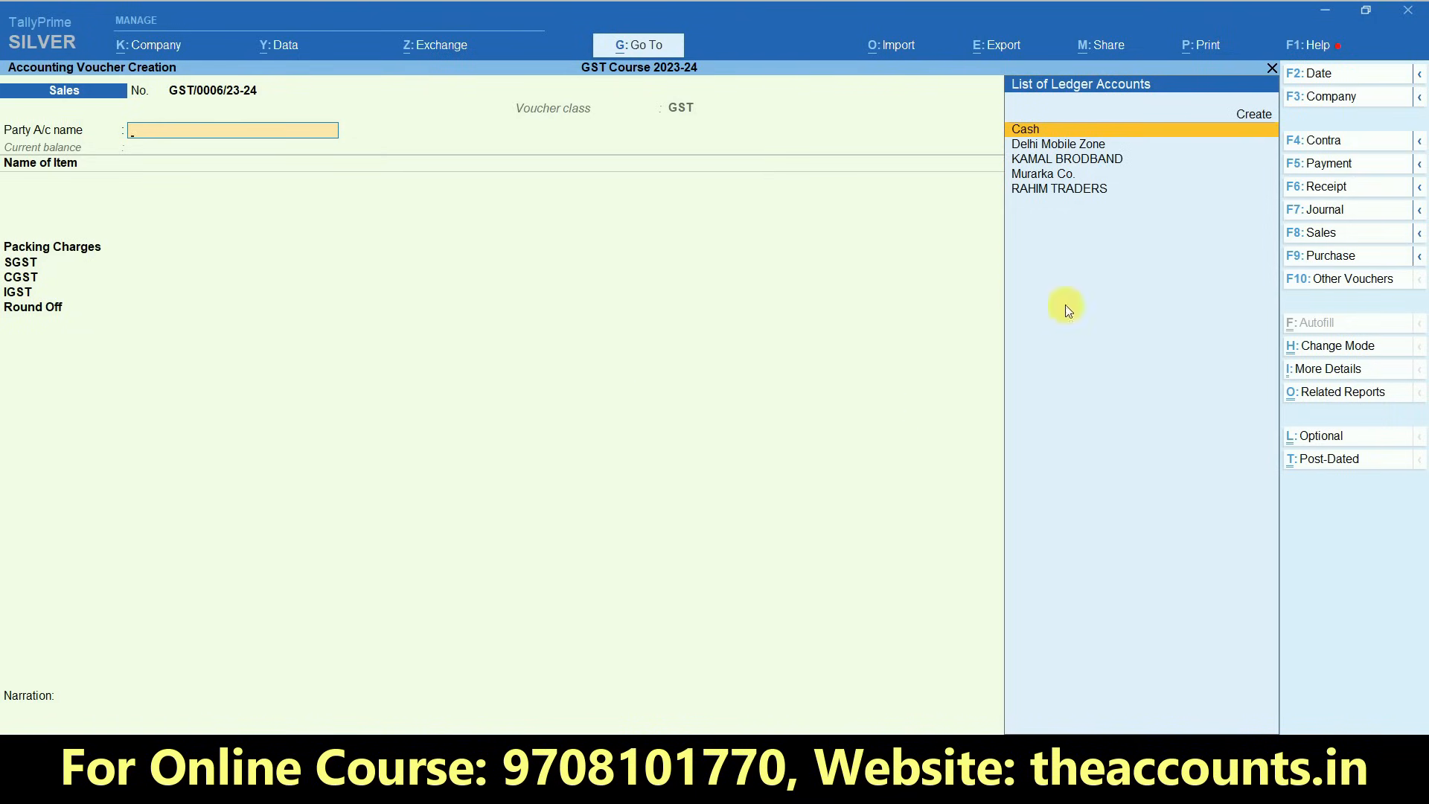
# - Set the sales voucher class to Not Applicable and begin a new party ledger named USA under Sundry Debtors
pyautogui.click(1331, 237)
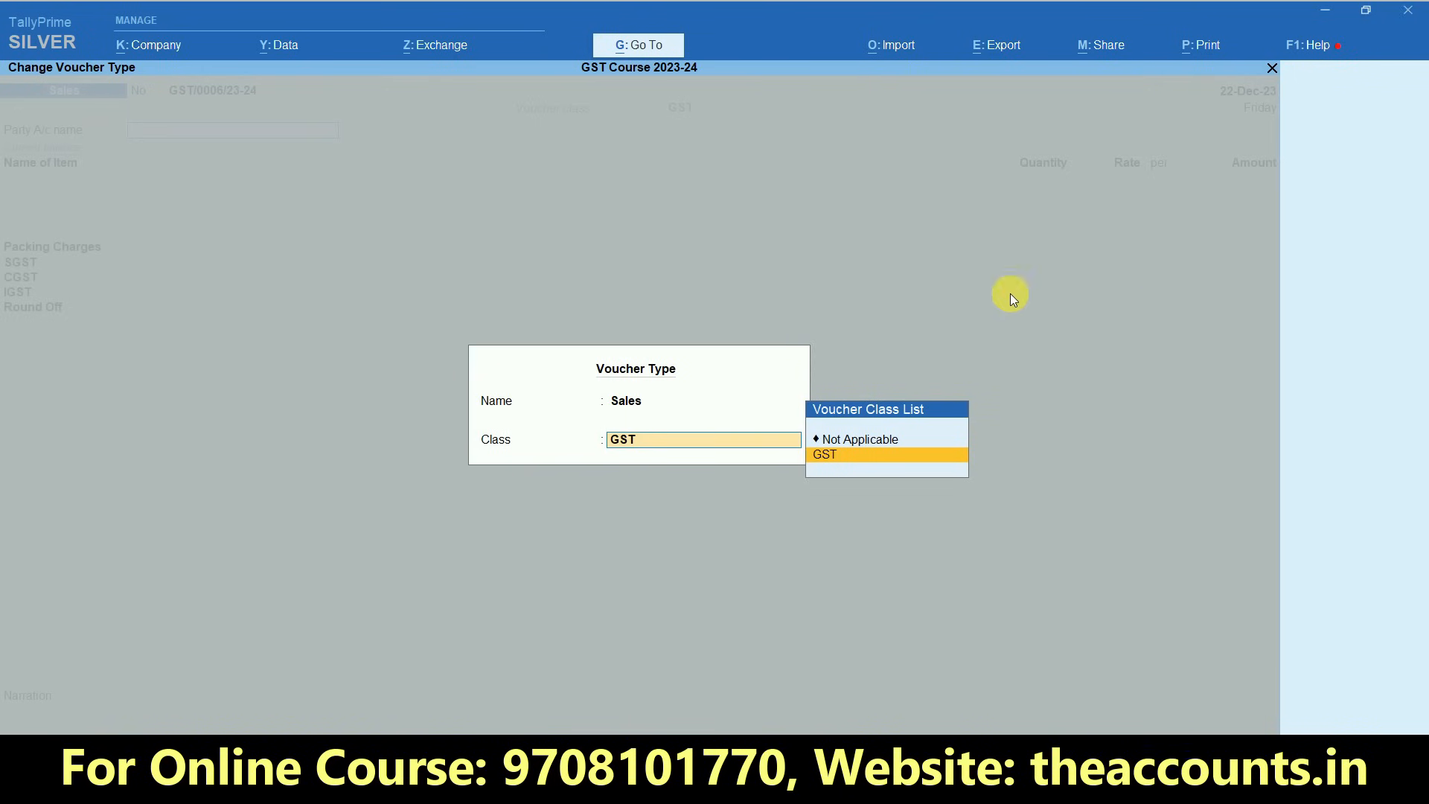
pyautogui.click(869, 440)
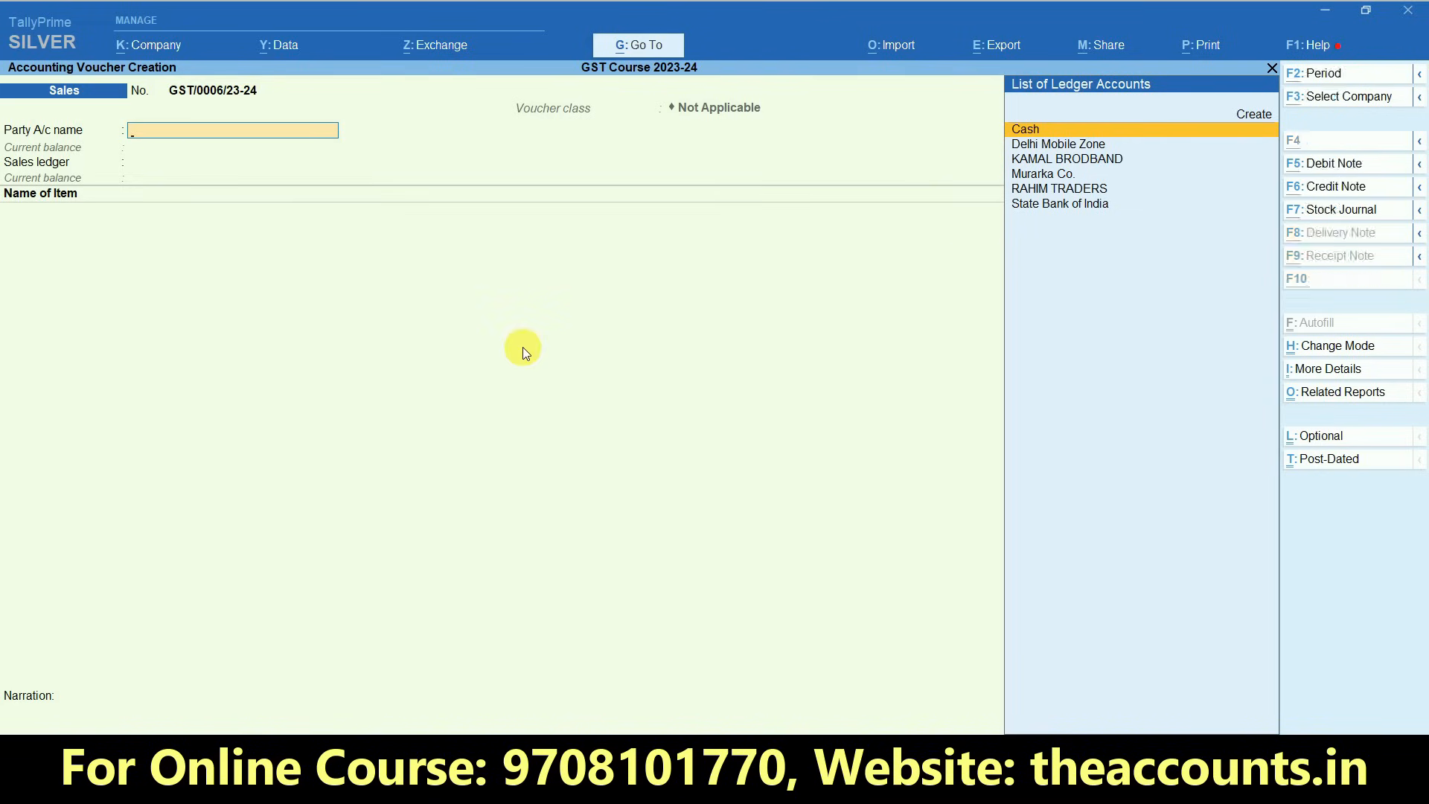
pyautogui.hotkey('alt', 'c')
pyautogui.write('USA')
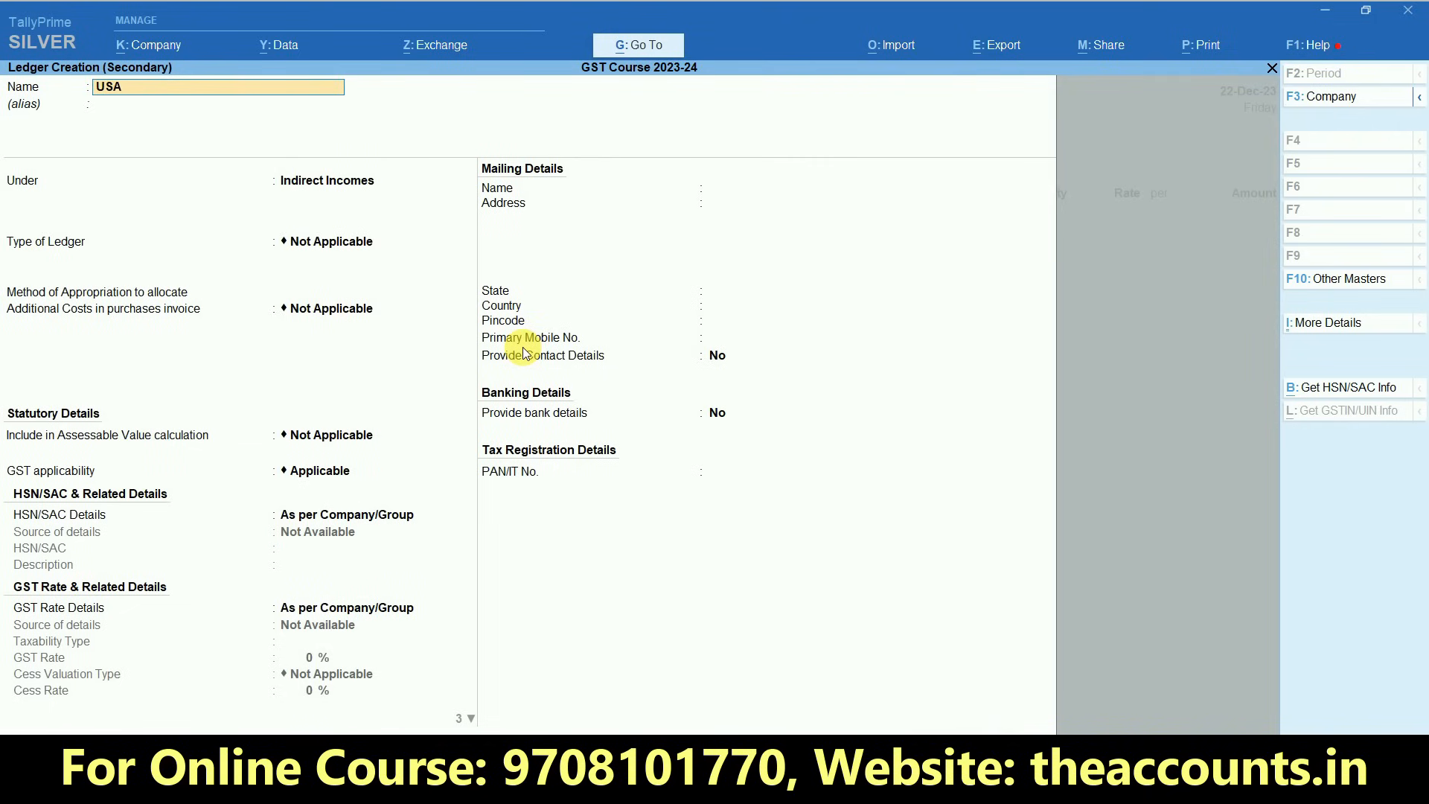
pyautogui.press('Return')
pyautogui.press('Return')
pyautogui.write('Sund')
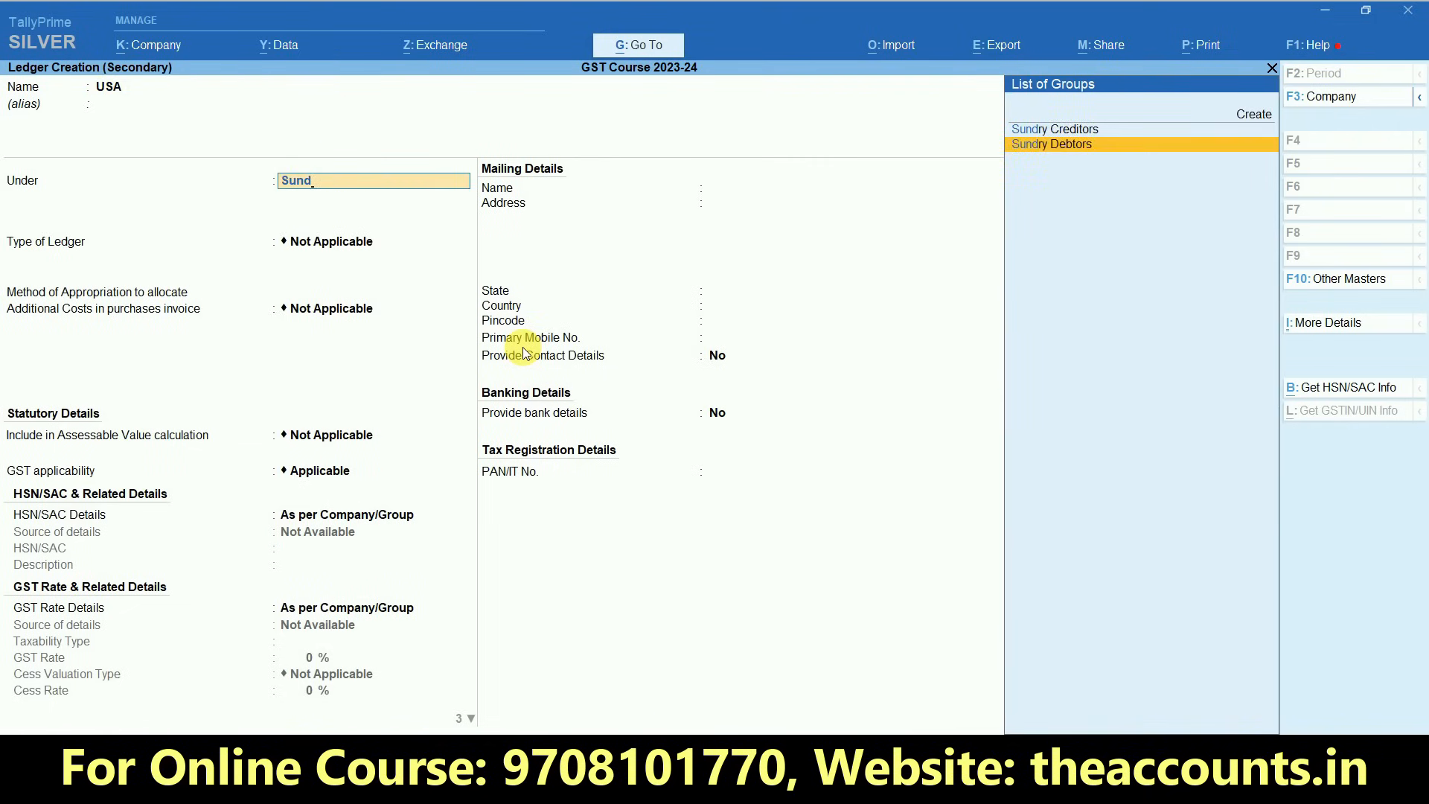
pyautogui.press('Return')
pyautogui.press('Return')
pyautogui.press('Return')
pyautogui.press('Return')
pyautogui.press('Return')
pyautogui.press('Return')
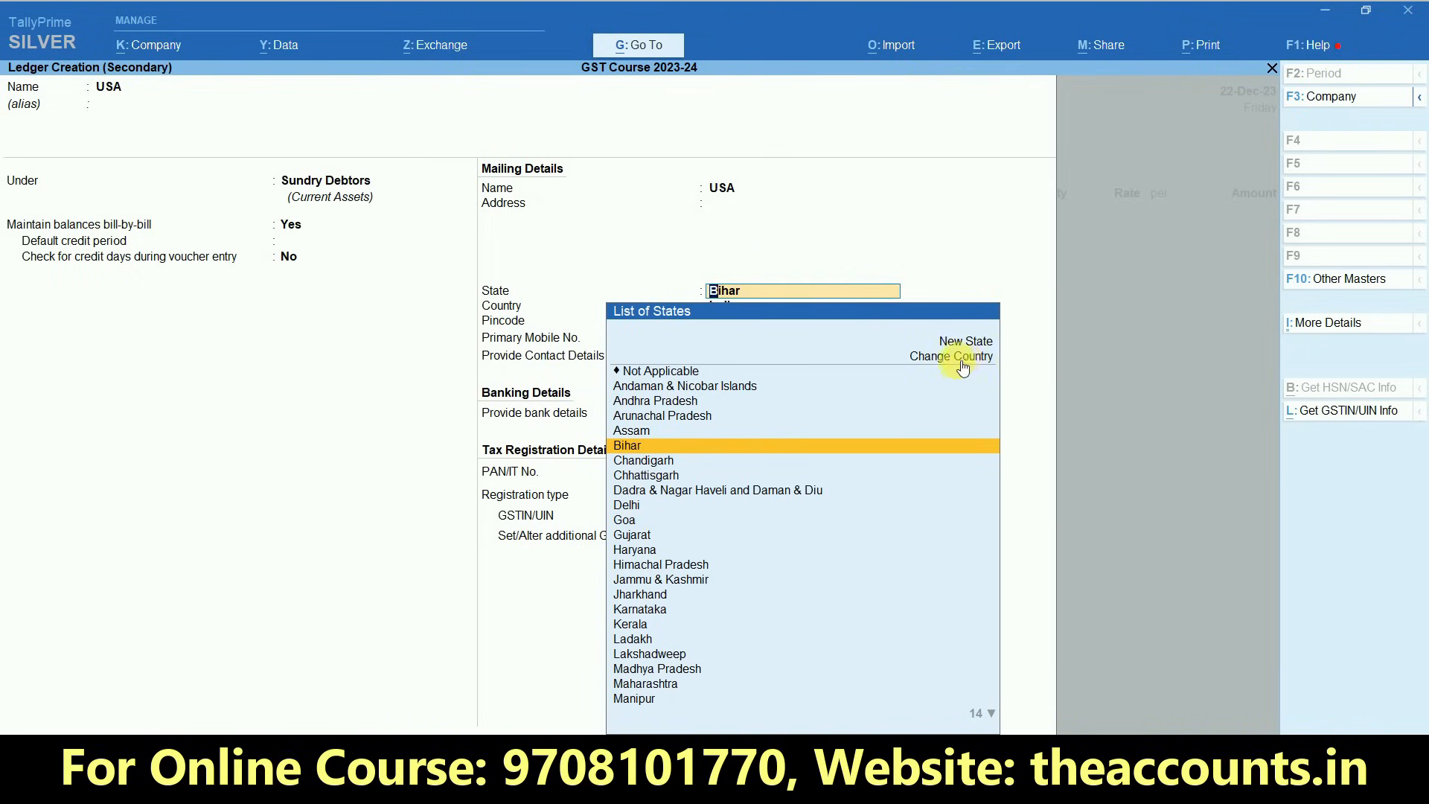
# - Keep the USA ledger's default bill-by-bill settings and change its country to United States of America with state Not Applicable
pyautogui.click(970, 359)
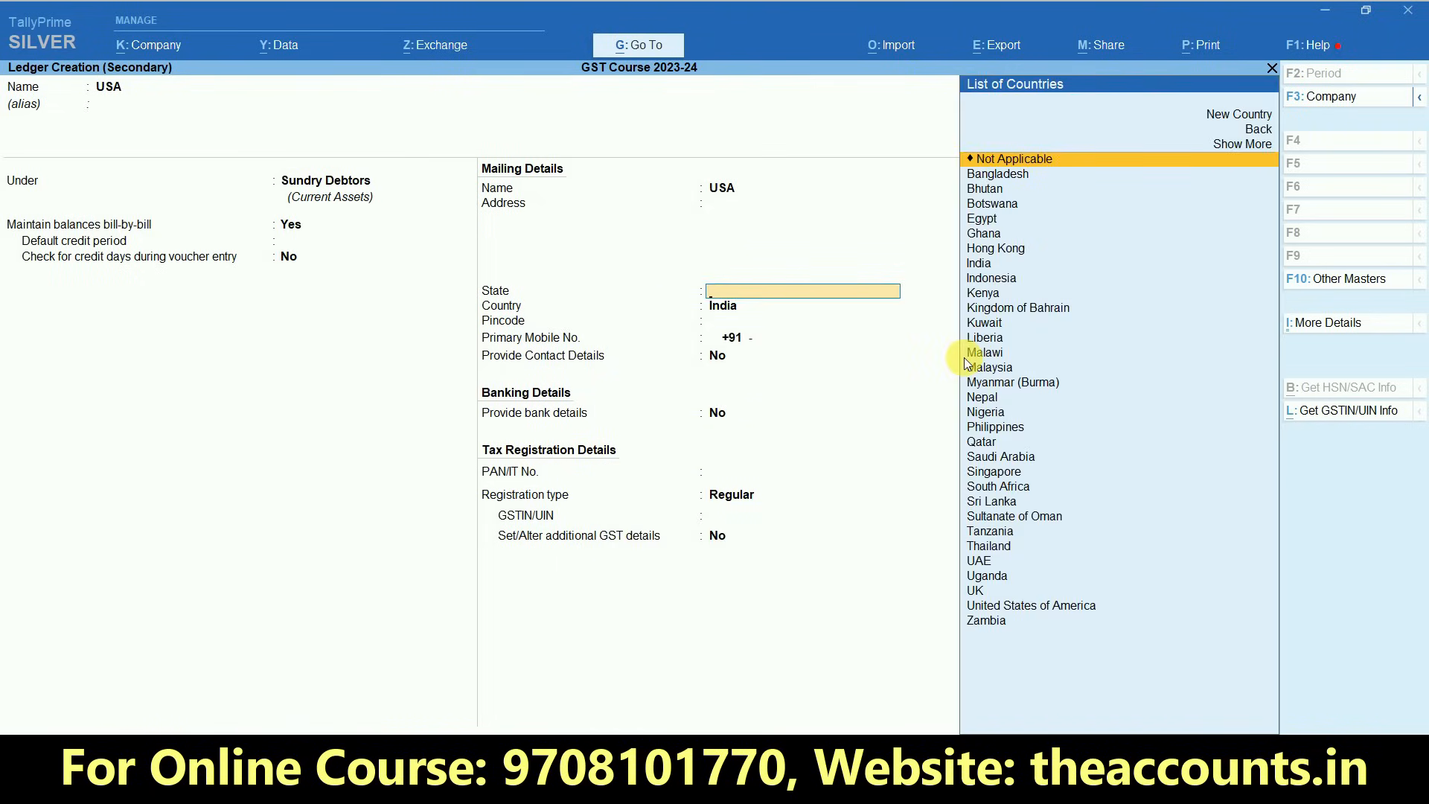
pyautogui.write('Unit')
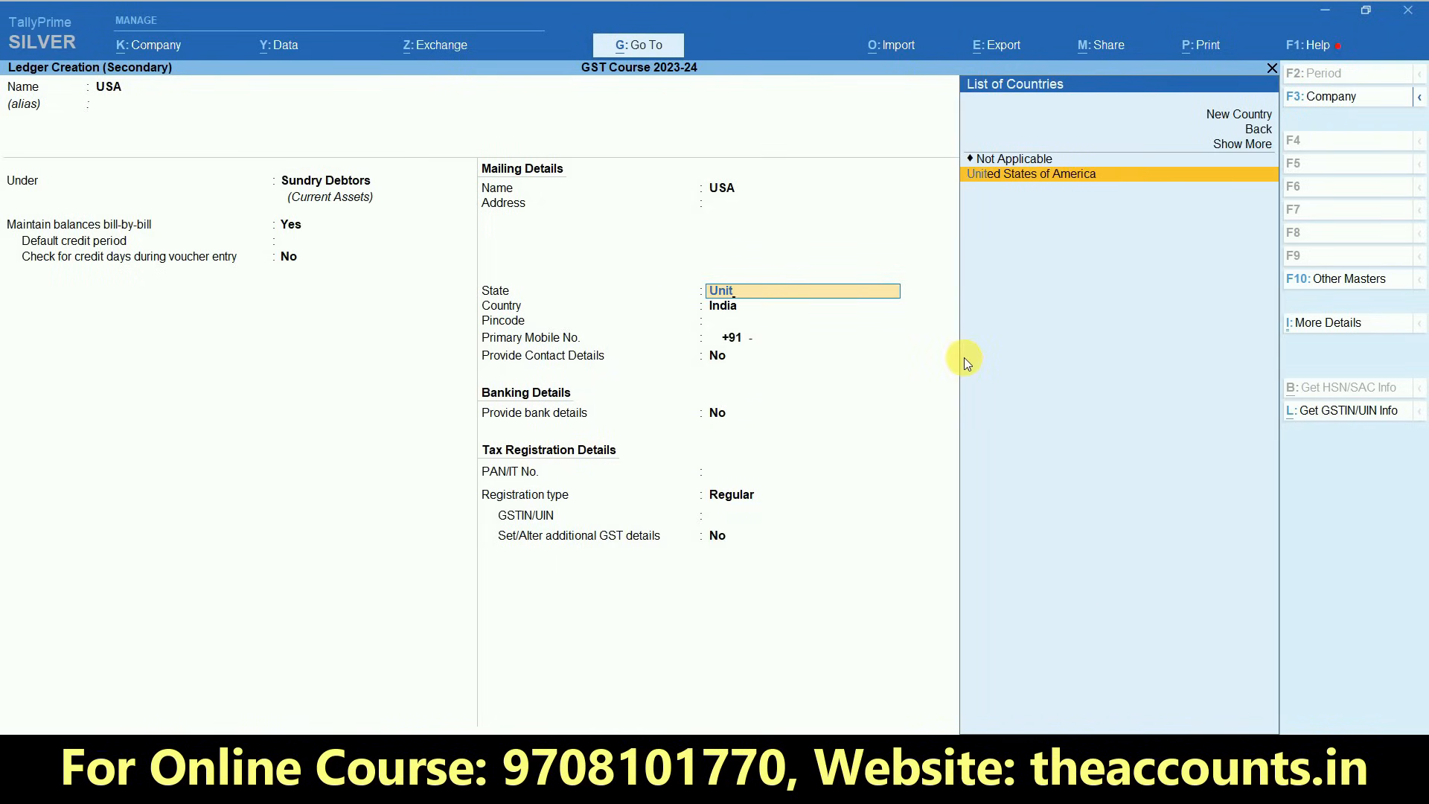
pyautogui.press('Return')
pyautogui.click(963, 357)
pyautogui.press('Return')
pyautogui.press('Return')
# - Save the USA ledger with registration type Unknown and accept the voucher's dispatch and party details without additions
pyautogui.press('Return')
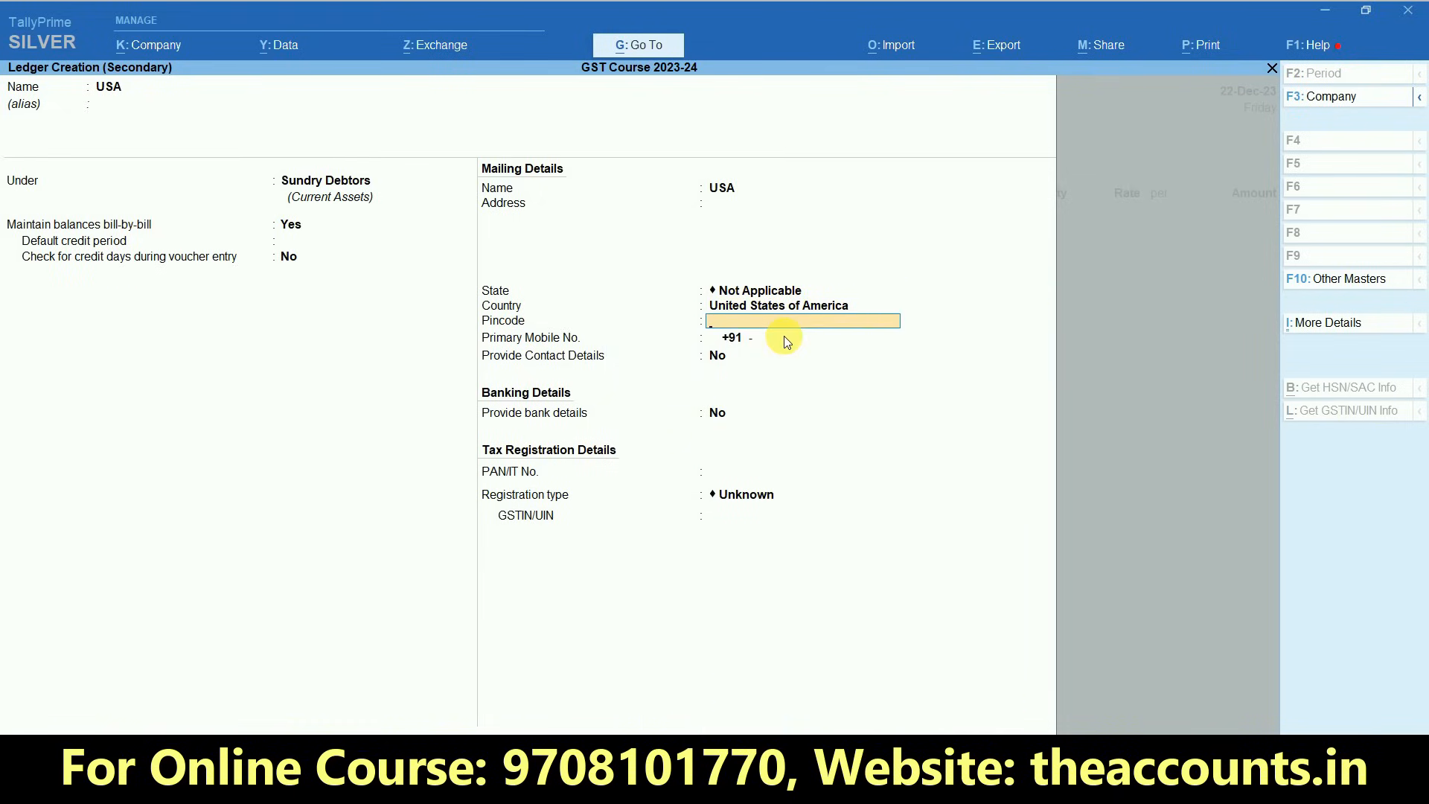
pyautogui.press('Return')
pyautogui.press('Return')
pyautogui.press('Return')
pyautogui.press('Return')
pyautogui.press('Return')
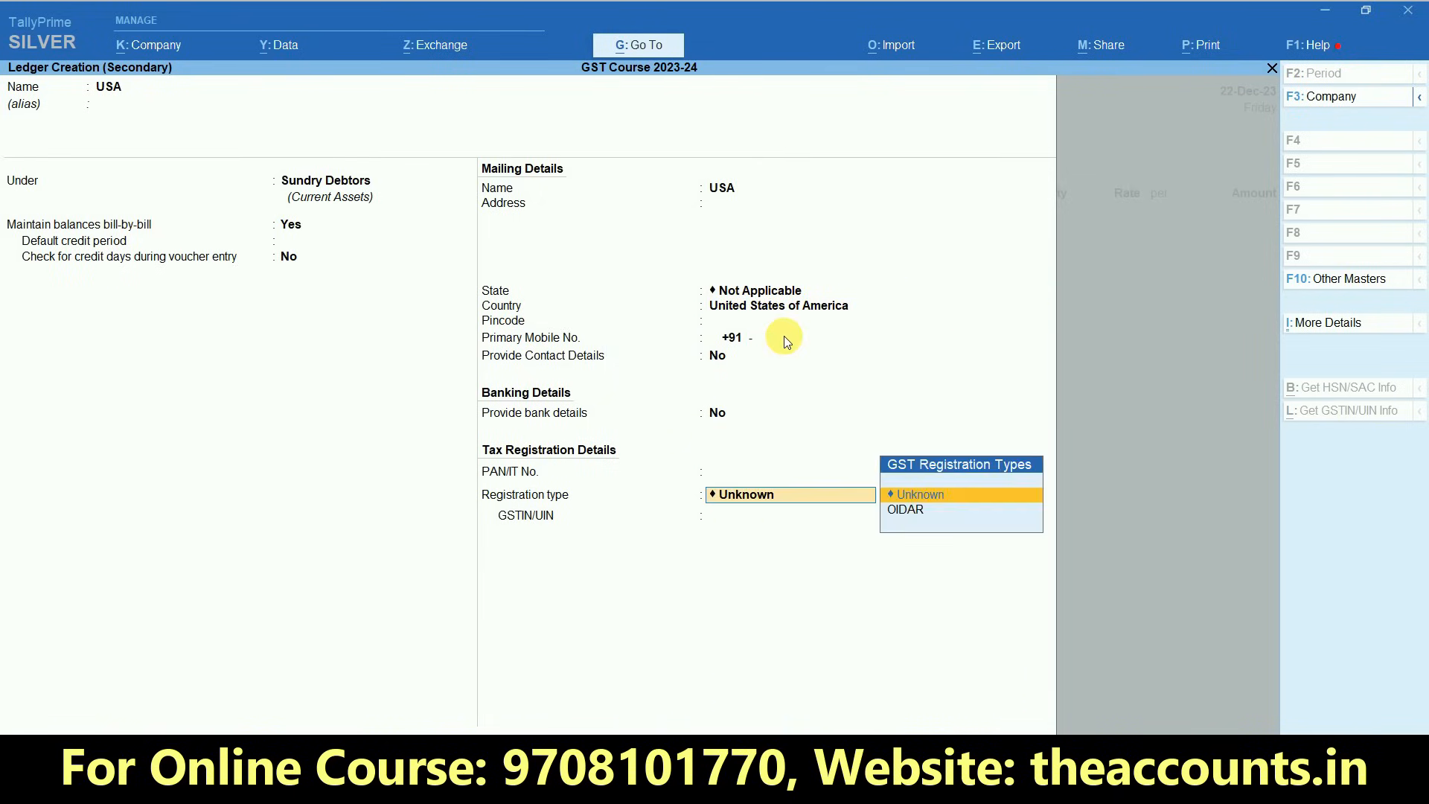
pyautogui.press('Return')
pyautogui.press('Return')
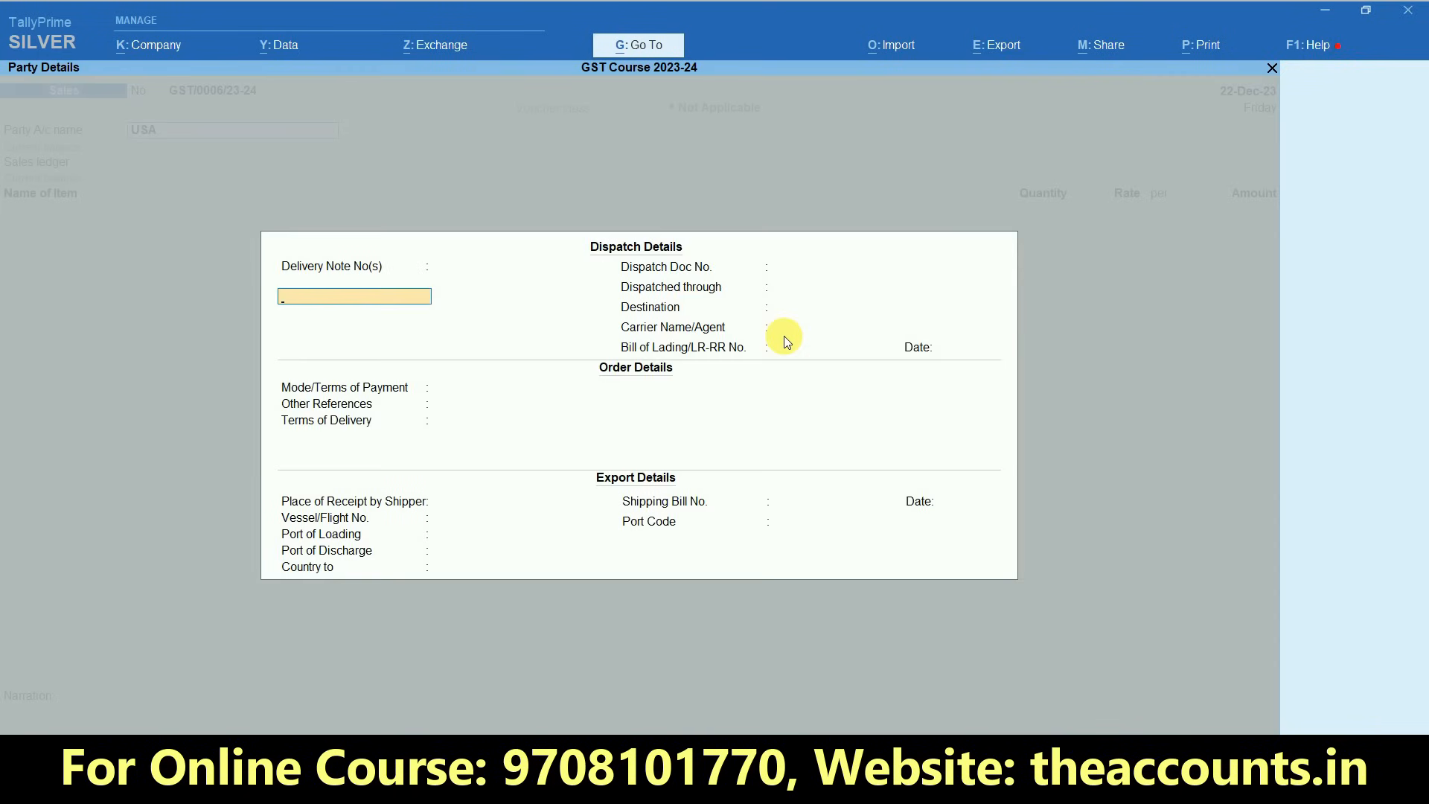
pyautogui.hotkey('ctrl', 'a')
pyautogui.hotkey('ctrl', 'a')
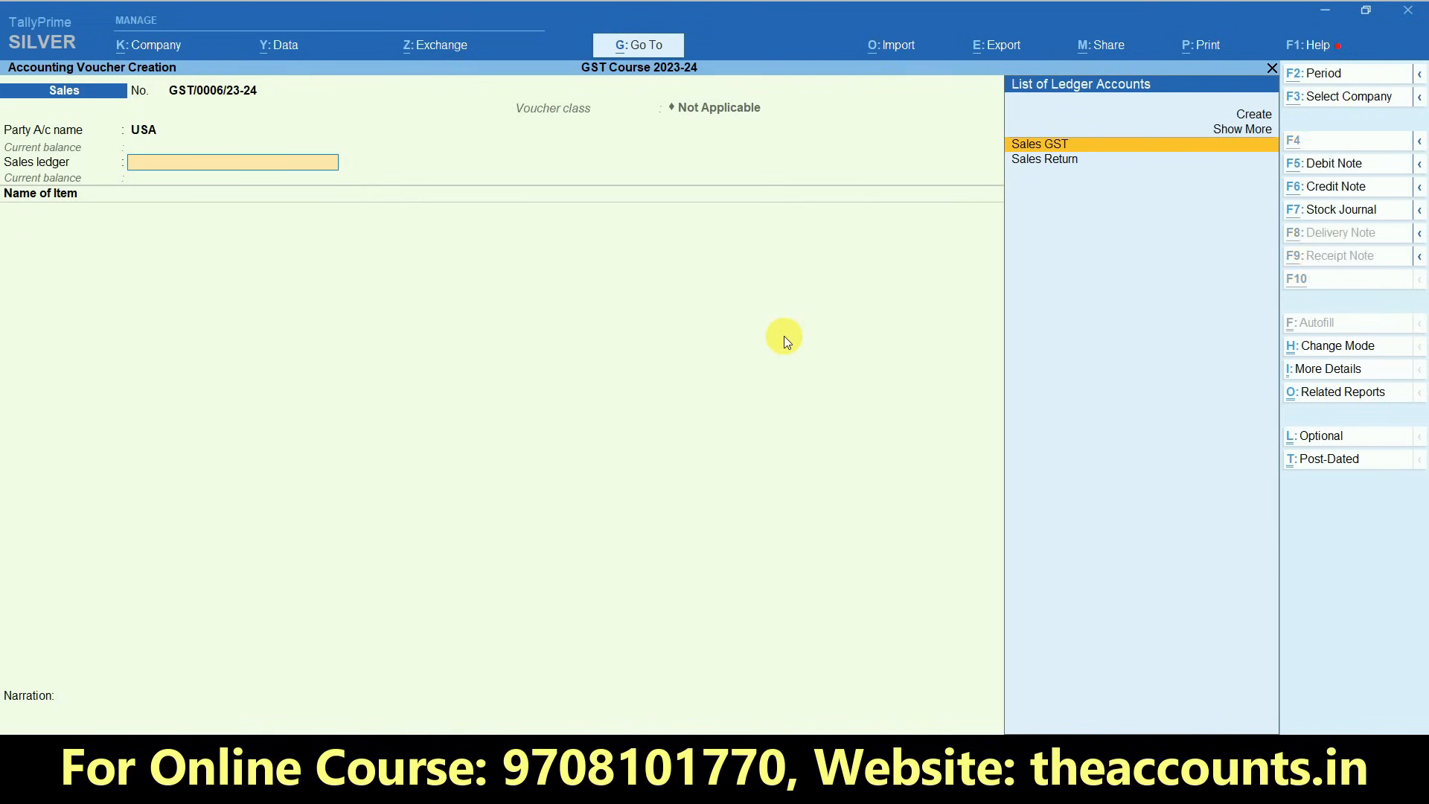
# - Begin a new sales ledger named Exports under the Sales Accounts group
pyautogui.hotkey('alt', 'c')
pyautogui.write('Expor')
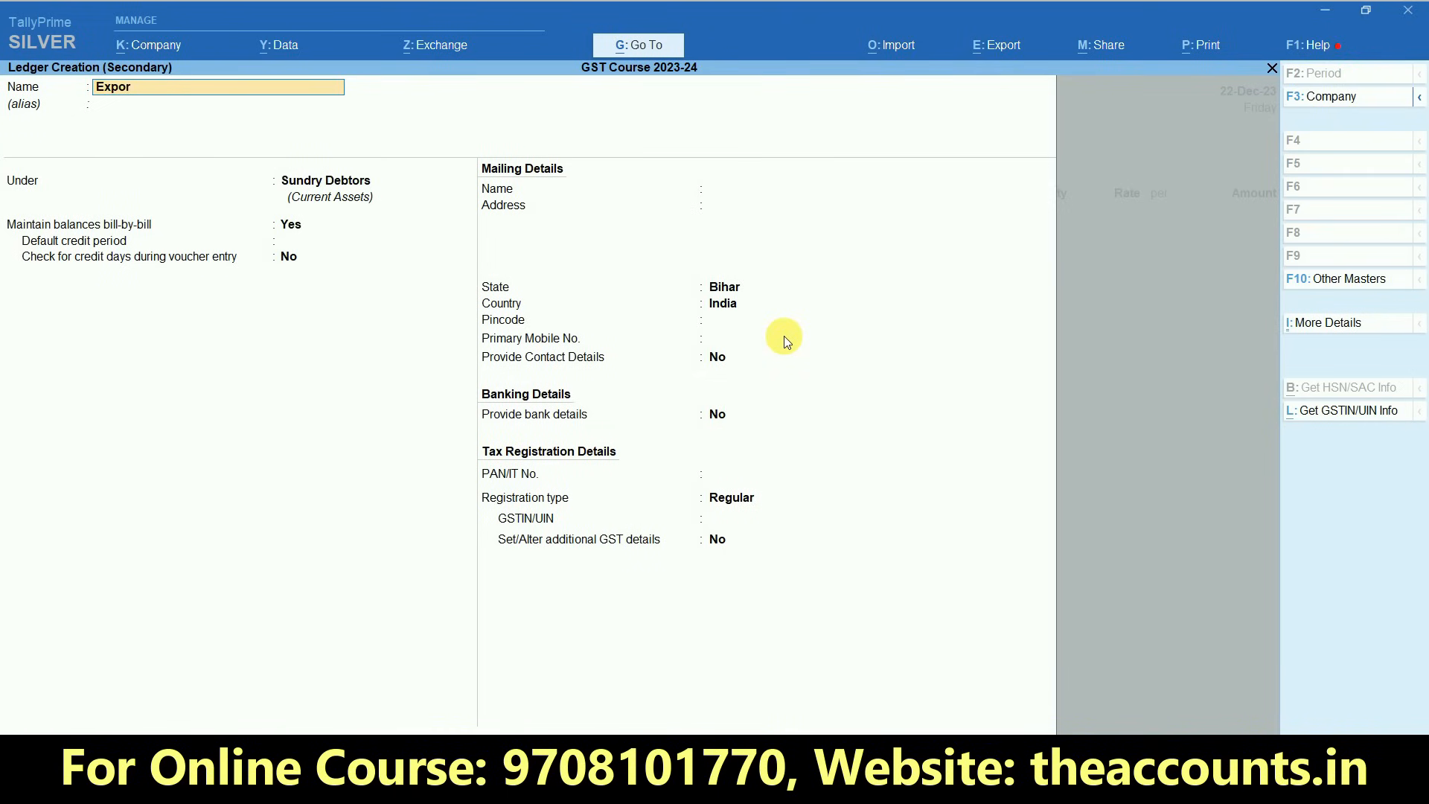
pyautogui.press('Return')
pyautogui.press('Return')
pyautogui.write('Sal')
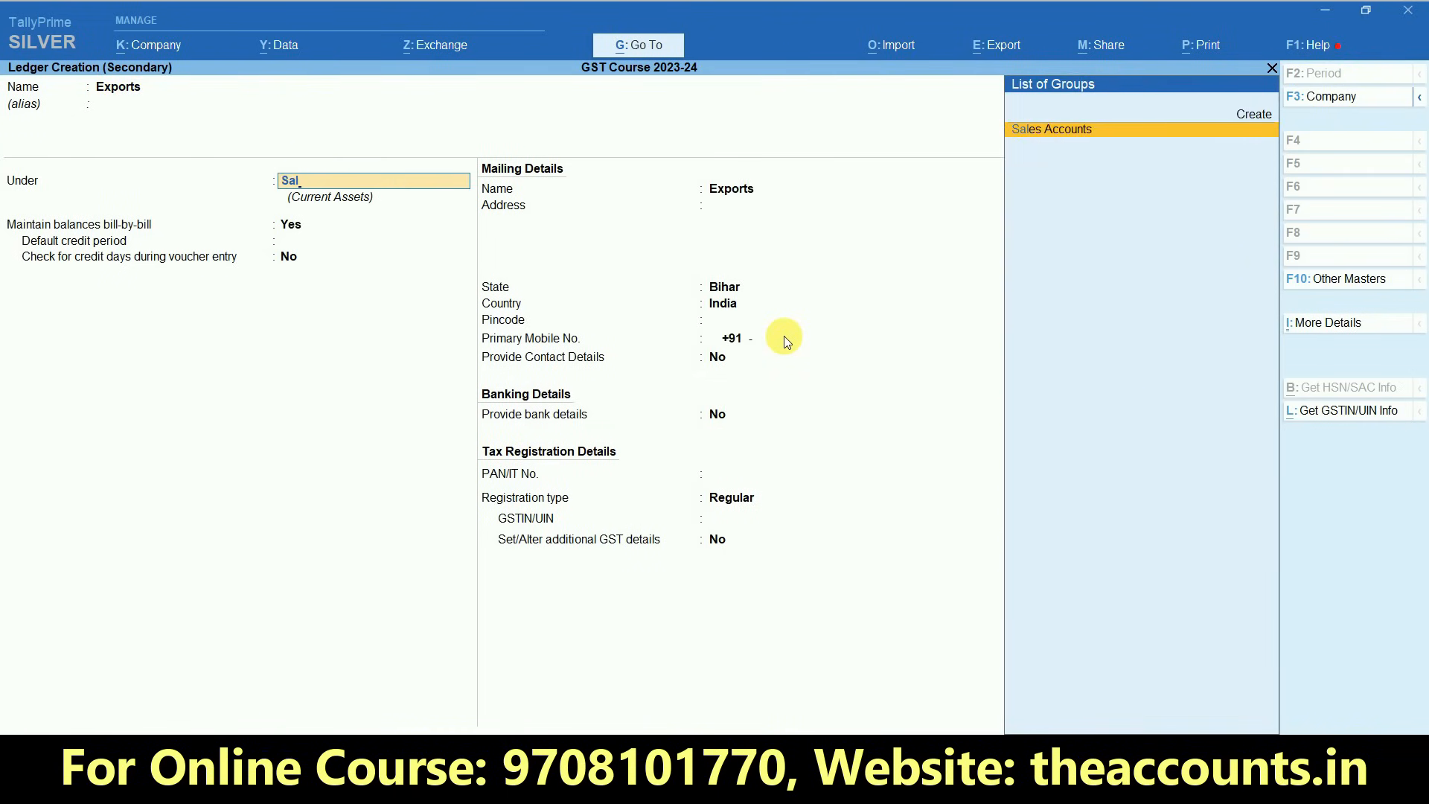
pyautogui.press('Return')
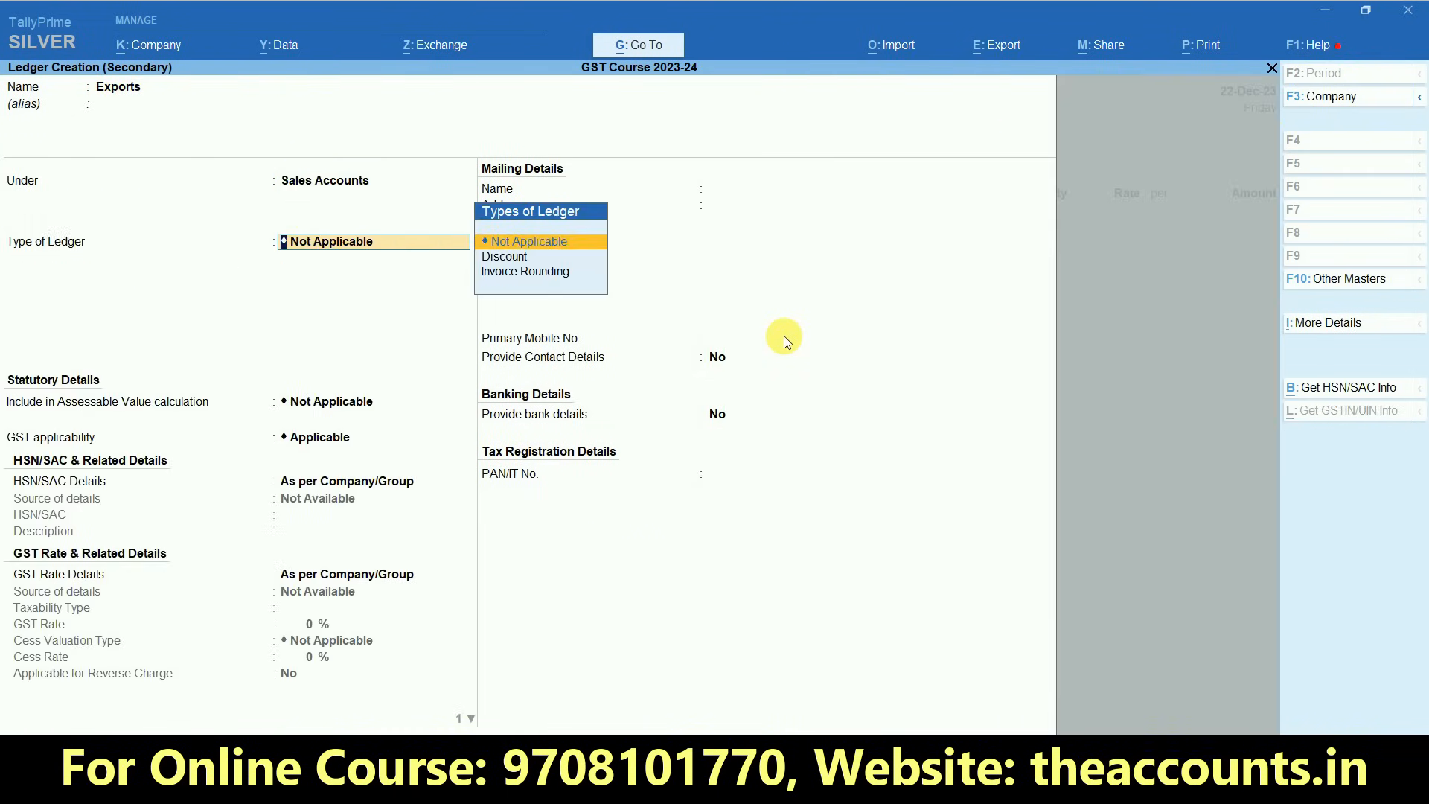
# - Keep GST applicable for the Exports ledger, set its type of supply to Goods, and save it
pyautogui.press('Return')
pyautogui.press('Return')
pyautogui.press('Return')
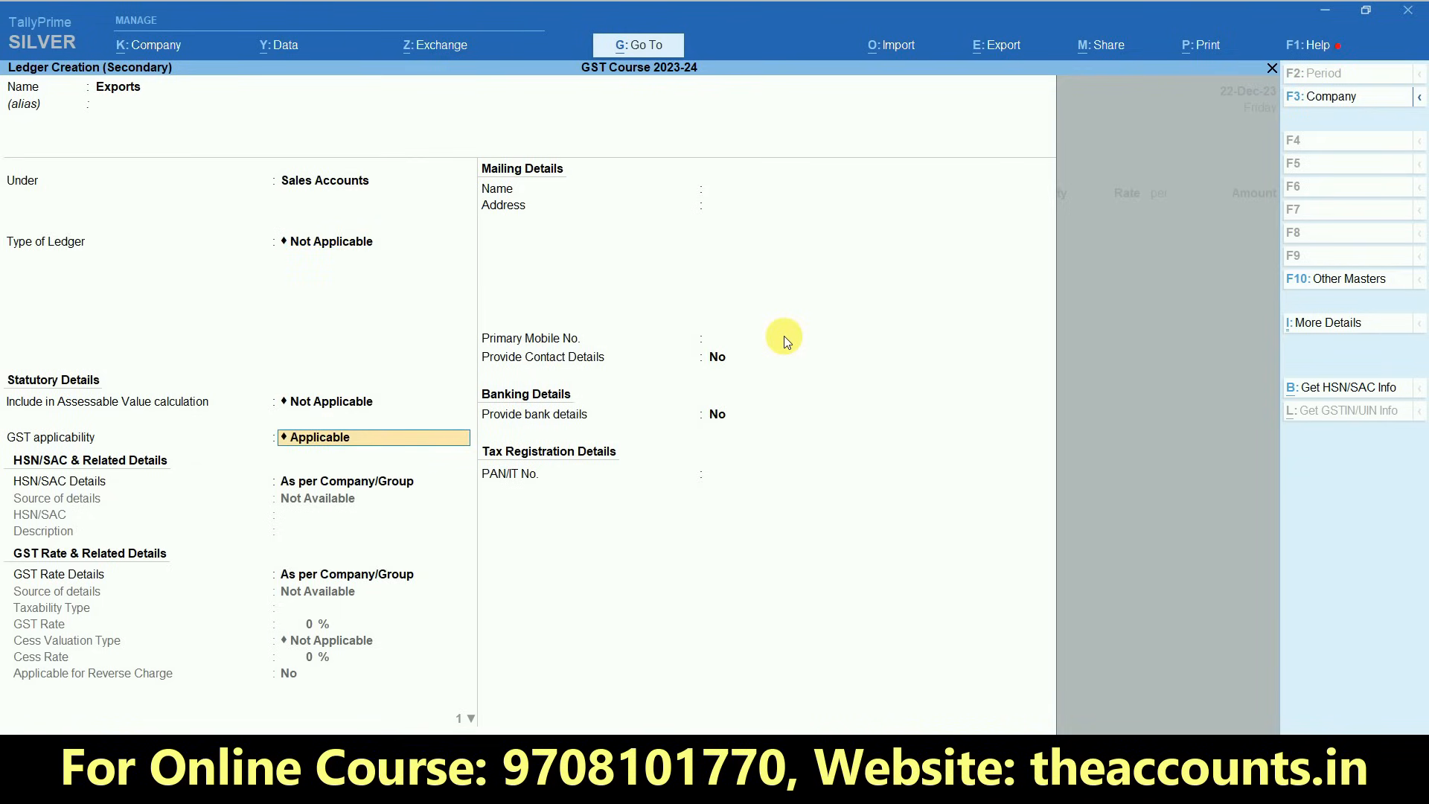
pyautogui.press('Return')
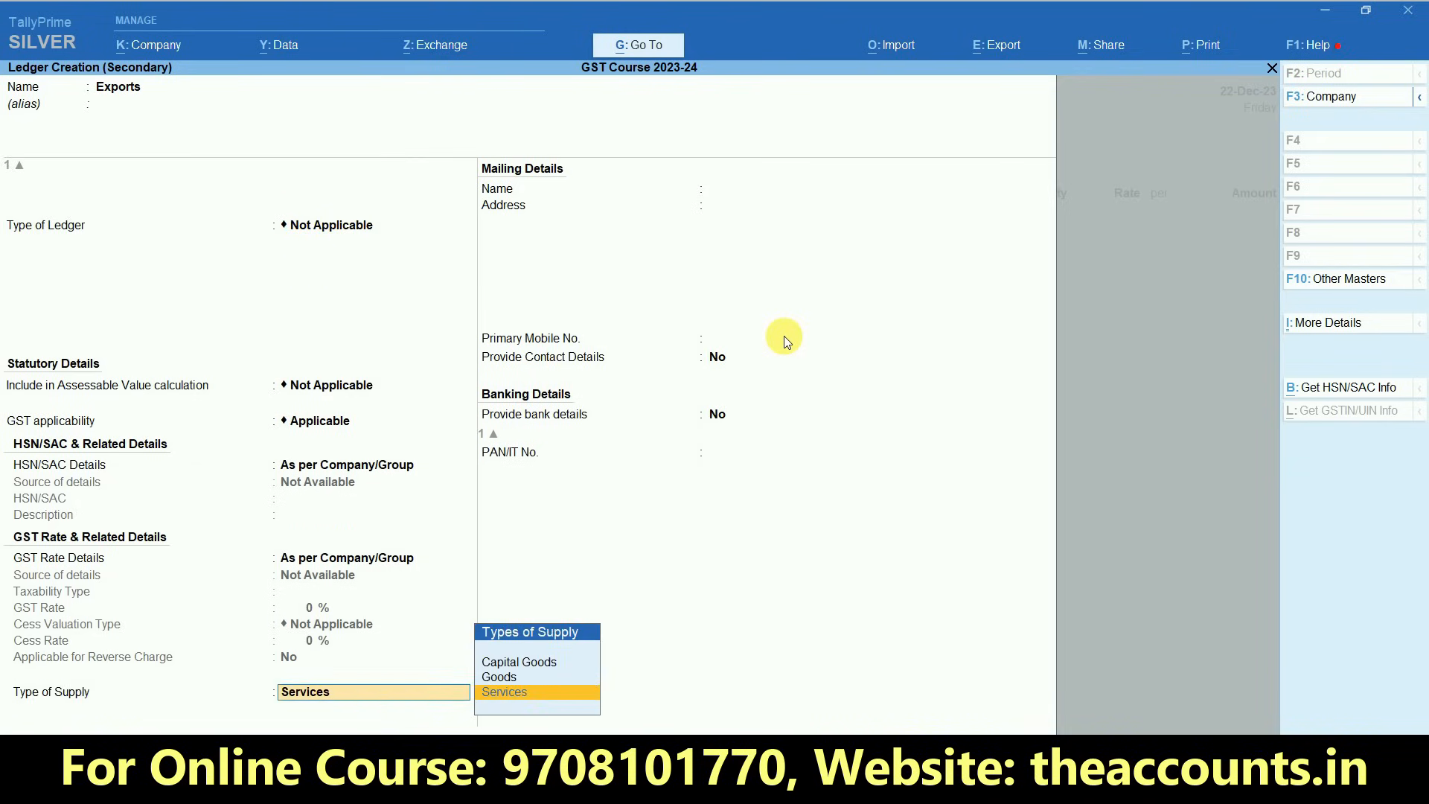
pyautogui.press('Up')
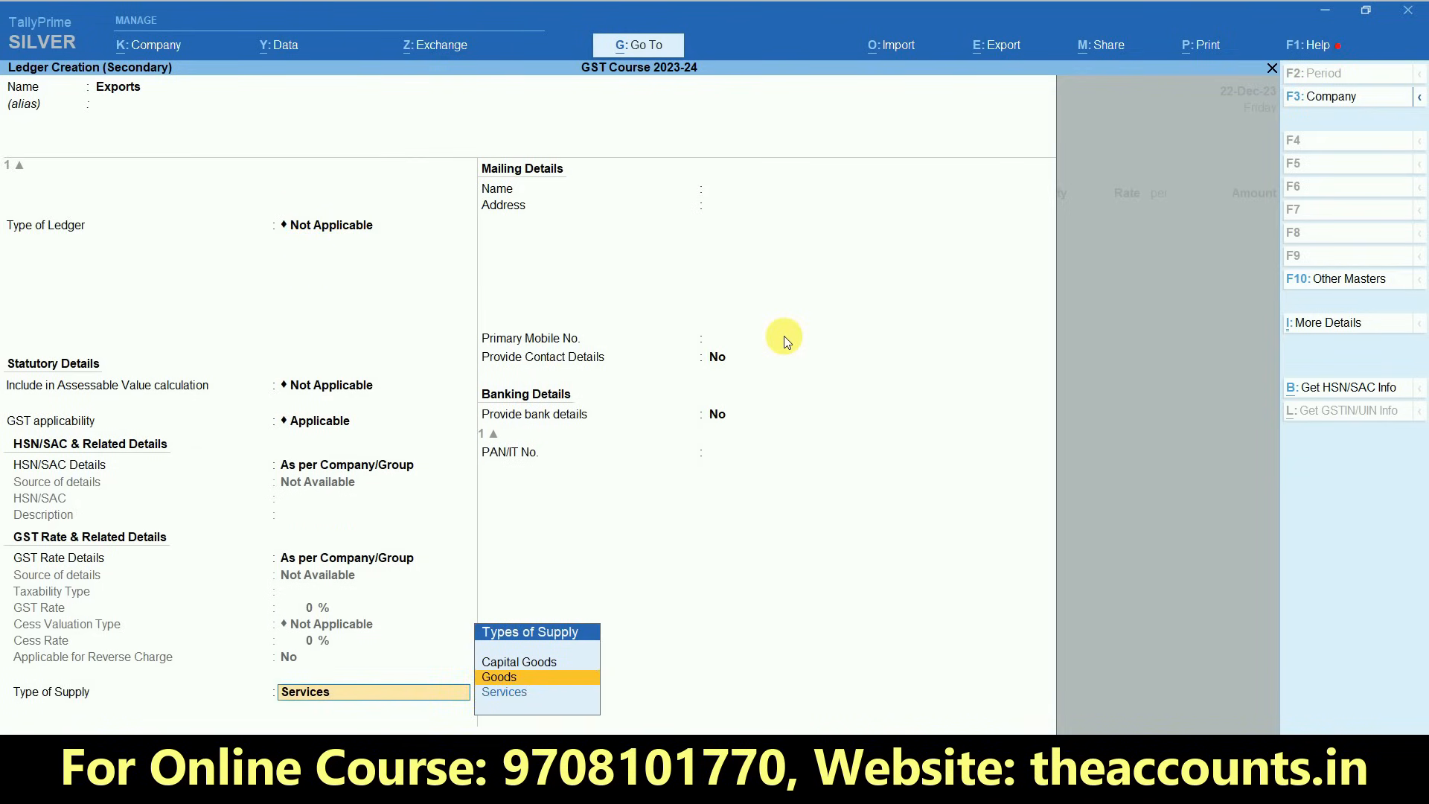
pyautogui.press('Return')
pyautogui.press('Return')
pyautogui.press('Return')
pyautogui.press('Return')
pyautogui.press('Return')
pyautogui.press('Return')
pyautogui.press('Return')
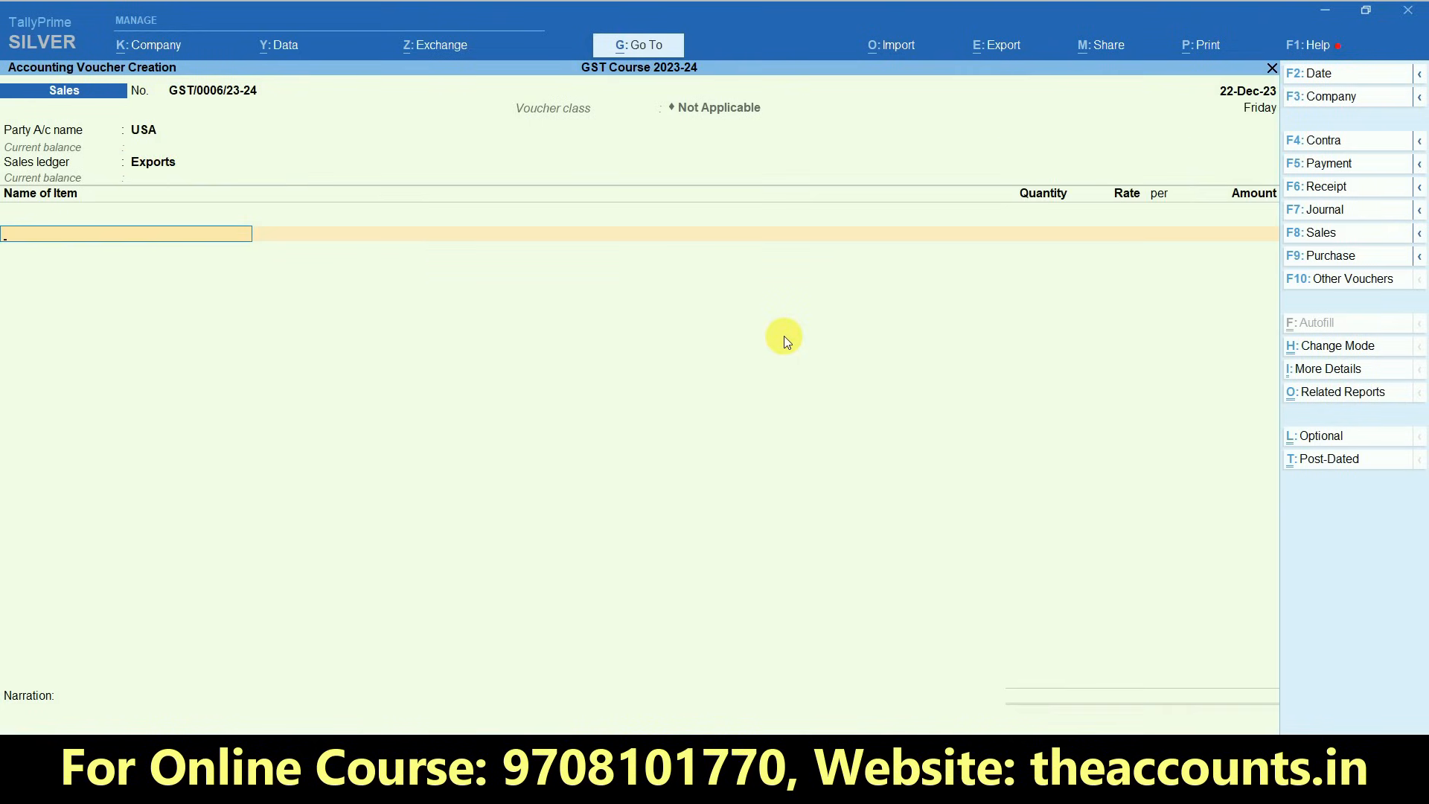
# - Add stock item MI3S to the voucher with the description "4 X 64, 5000 MH,"
pyautogui.press('Down')
pyautogui.press('Down')
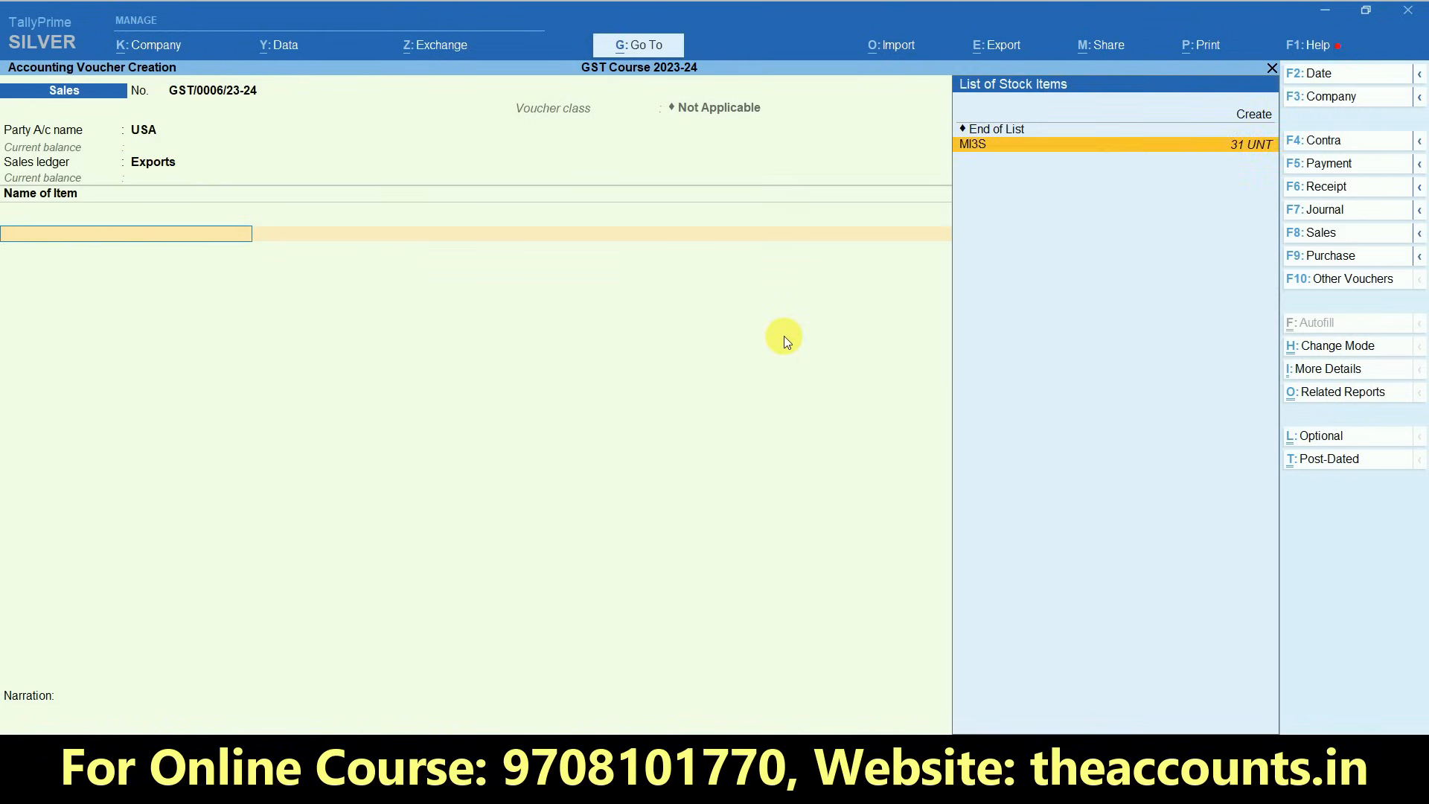
pyautogui.press('Return')
pyautogui.write('4 X 64, 5000 MH,')
pyautogui.press('Return')
pyautogui.press('Return')
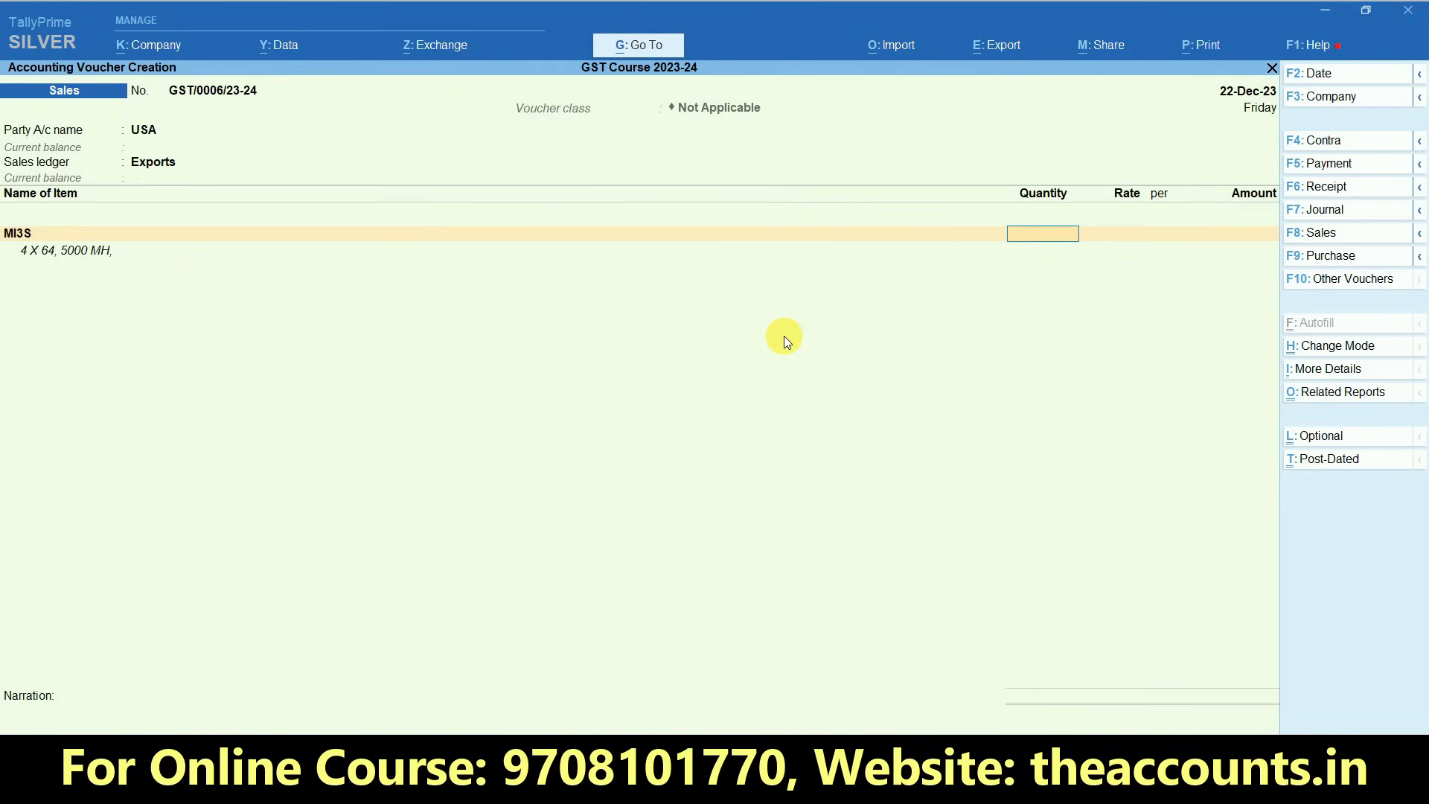
# - Enter 1 UNT of MI3S at a rate of 7,000.00, keeping the GST and HSN details as per masters
pyautogui.press('Return')
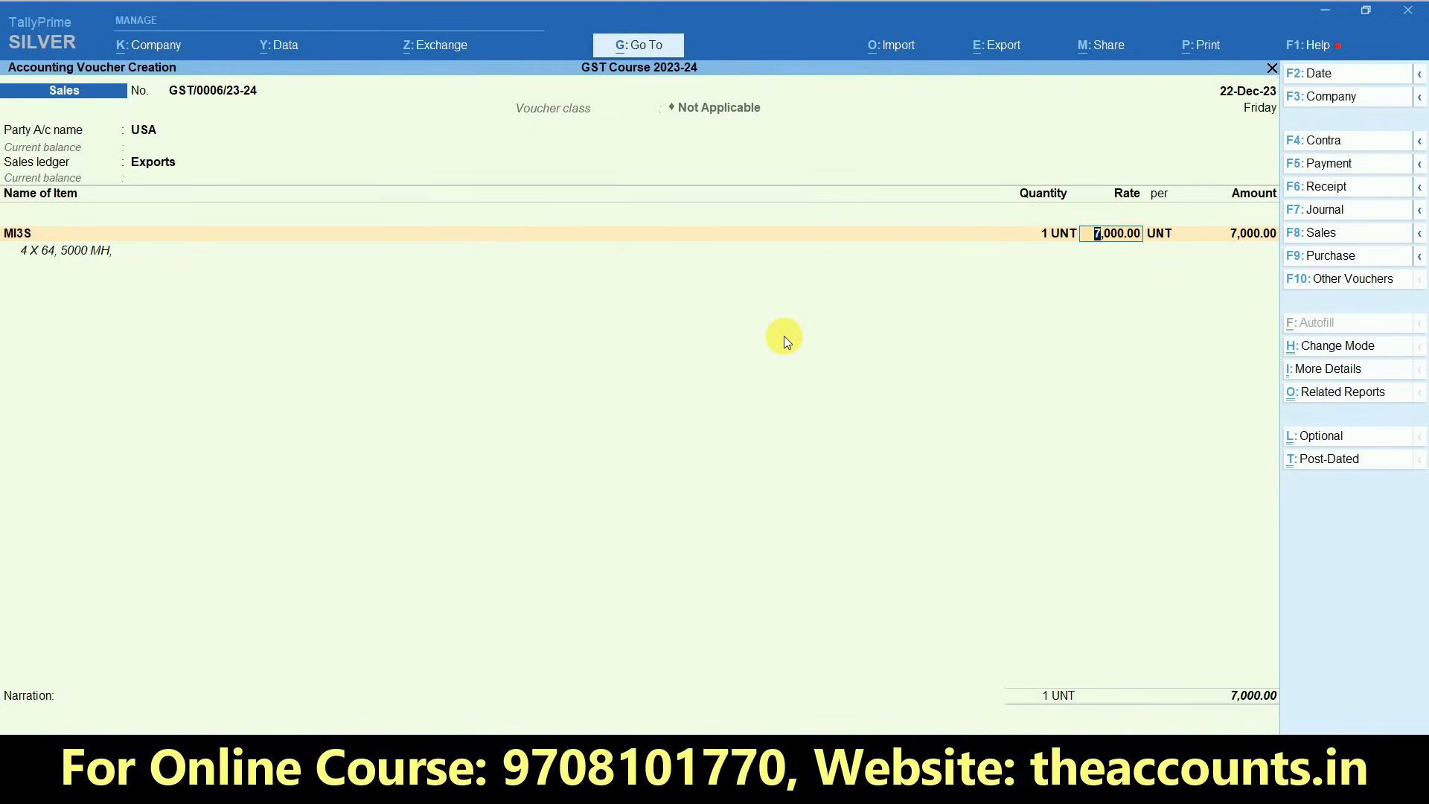
pyautogui.press('Return')
pyautogui.press('Return')
pyautogui.press('Return')
pyautogui.press('Return')
pyautogui.press('Return')
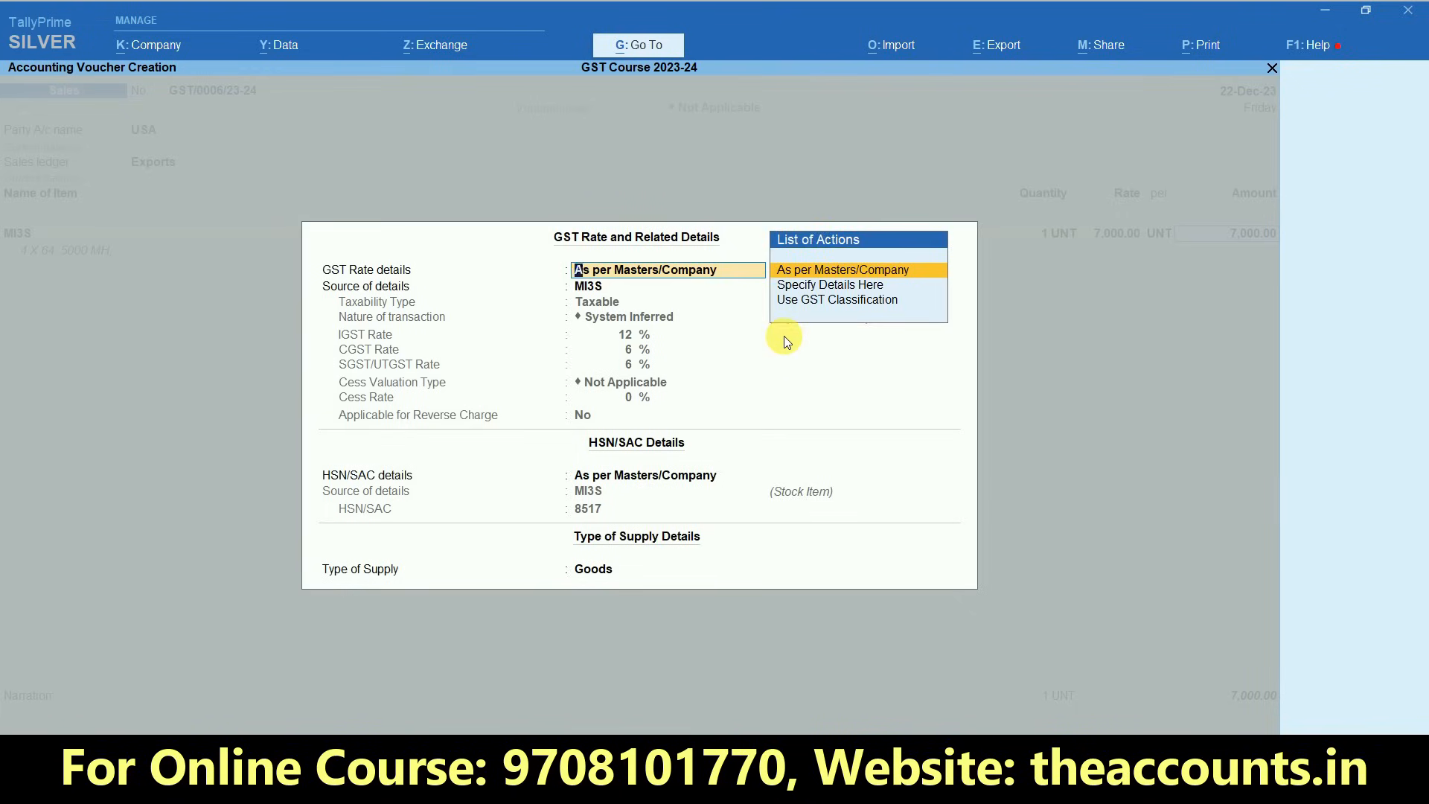
pyautogui.press('Return')
pyautogui.press('Return')
pyautogui.press('Return')
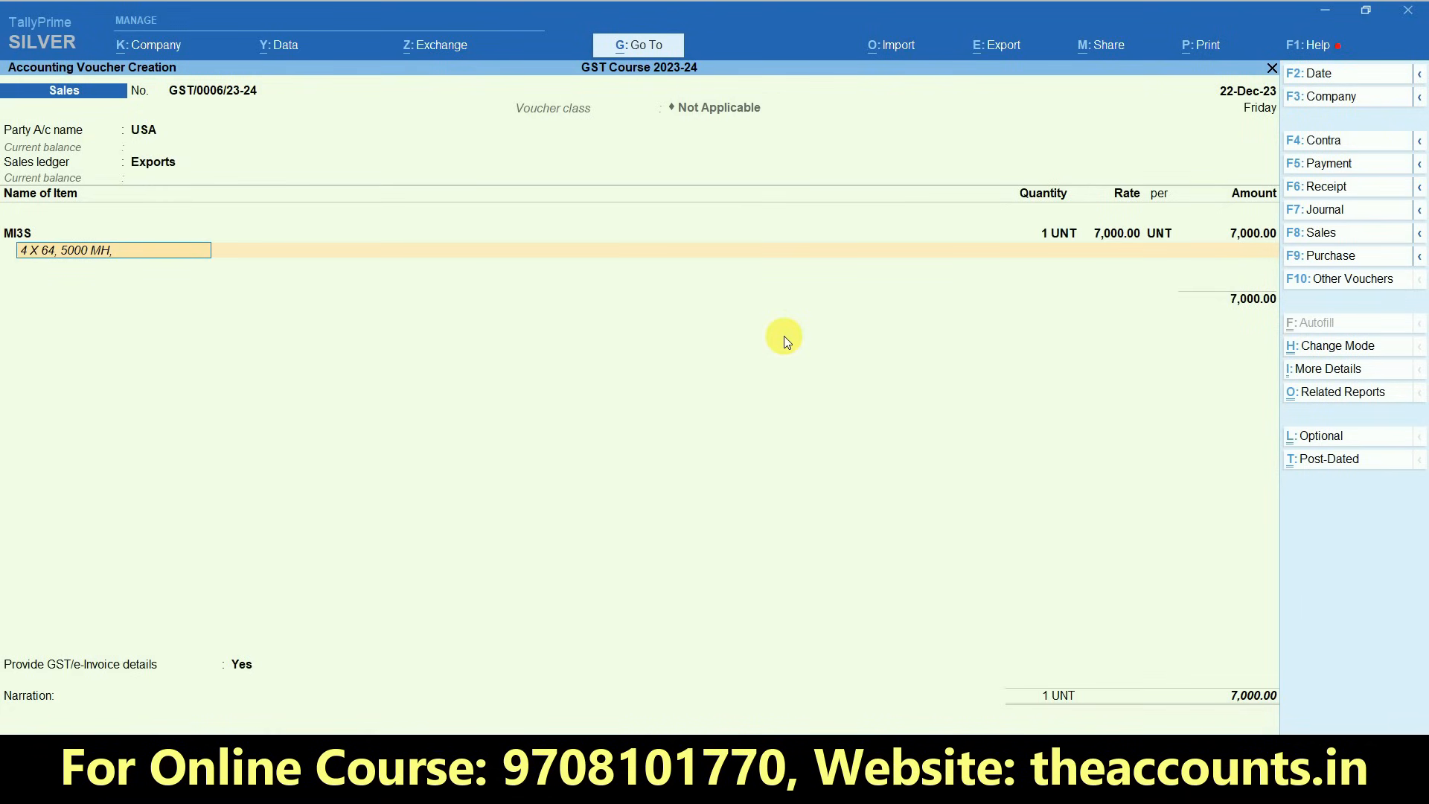
pyautogui.press('Return')
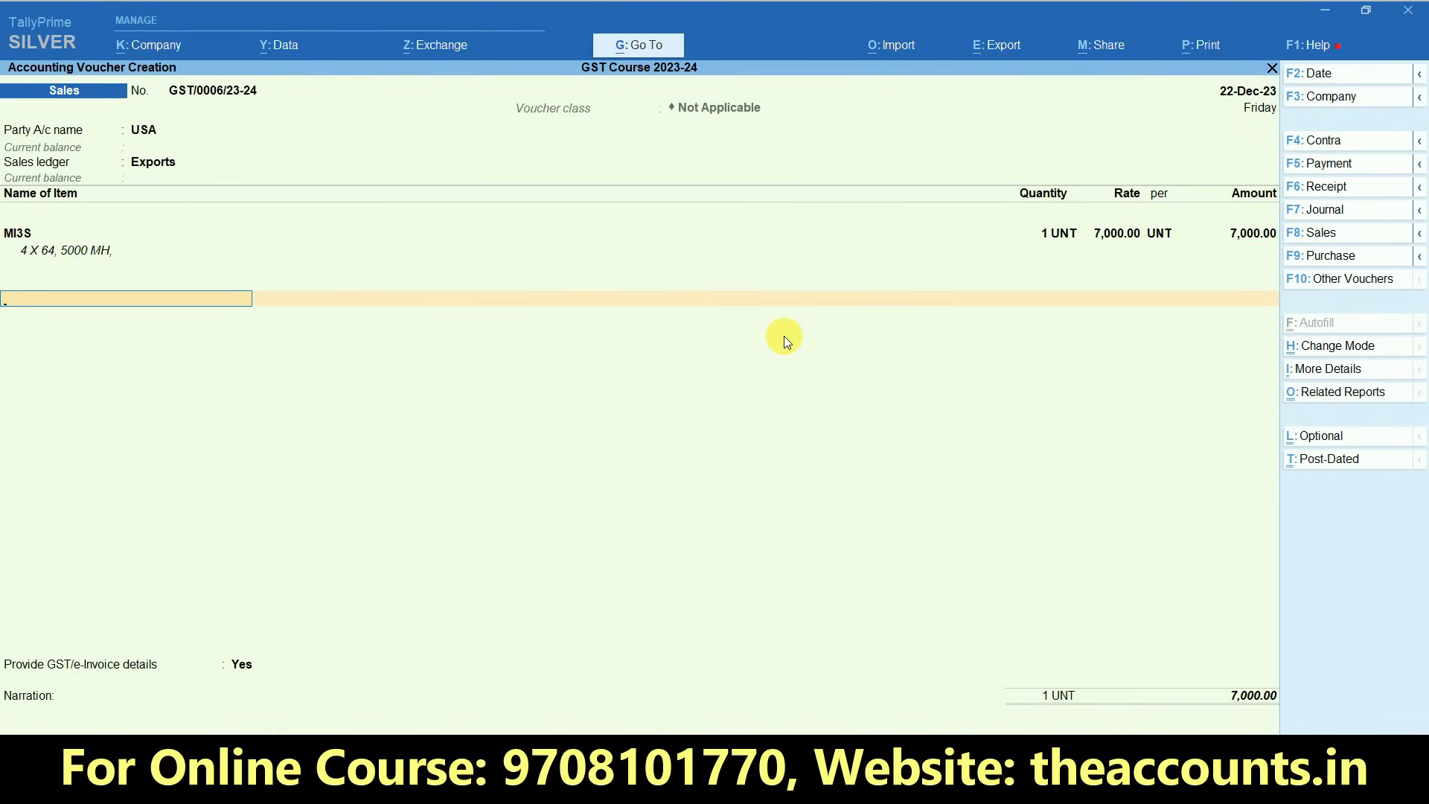
# - Add the IGST ledger below the MI3S item in the export voucher
pyautogui.press('Return')
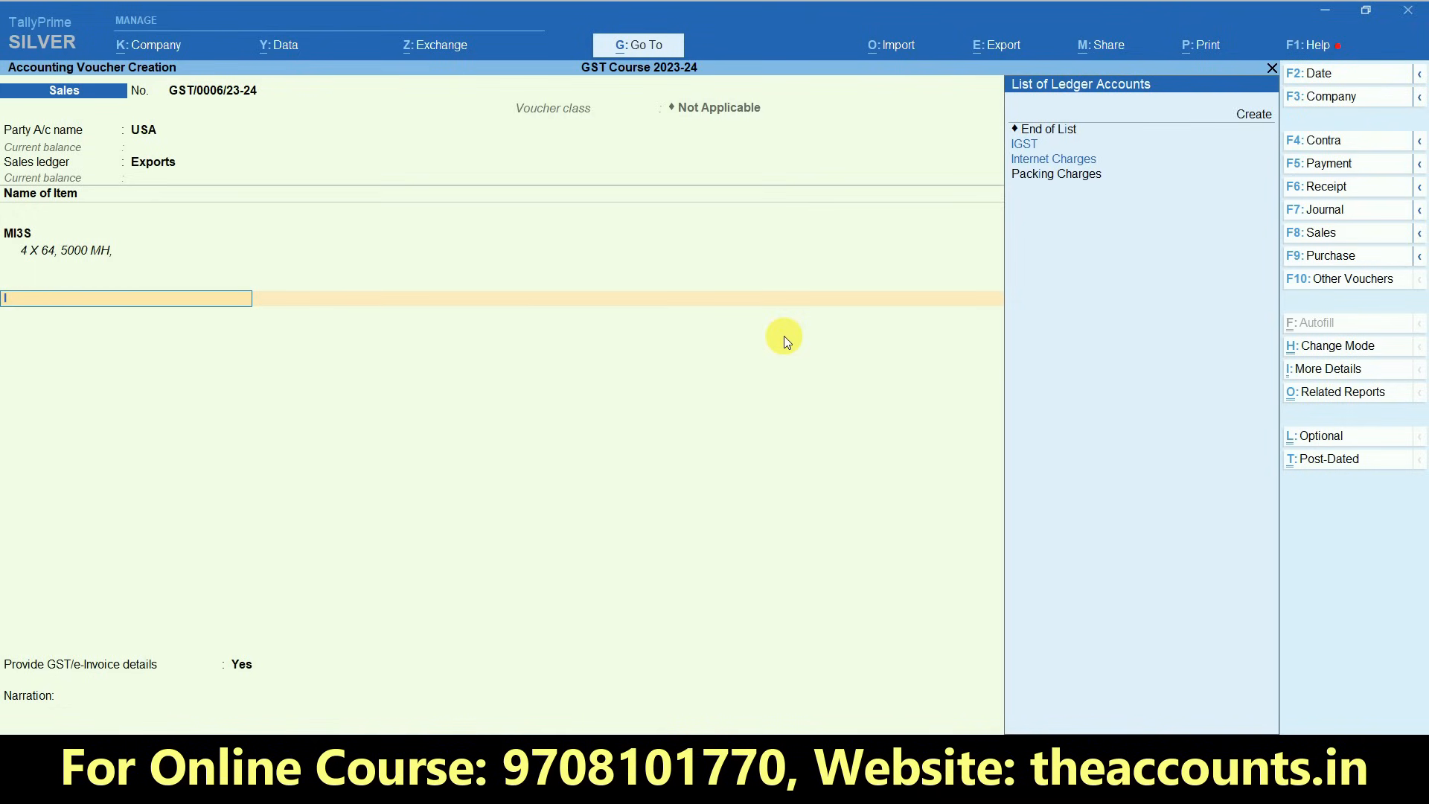
pyautogui.press('Return')
pyautogui.press('Down')
pyautogui.press('Down')
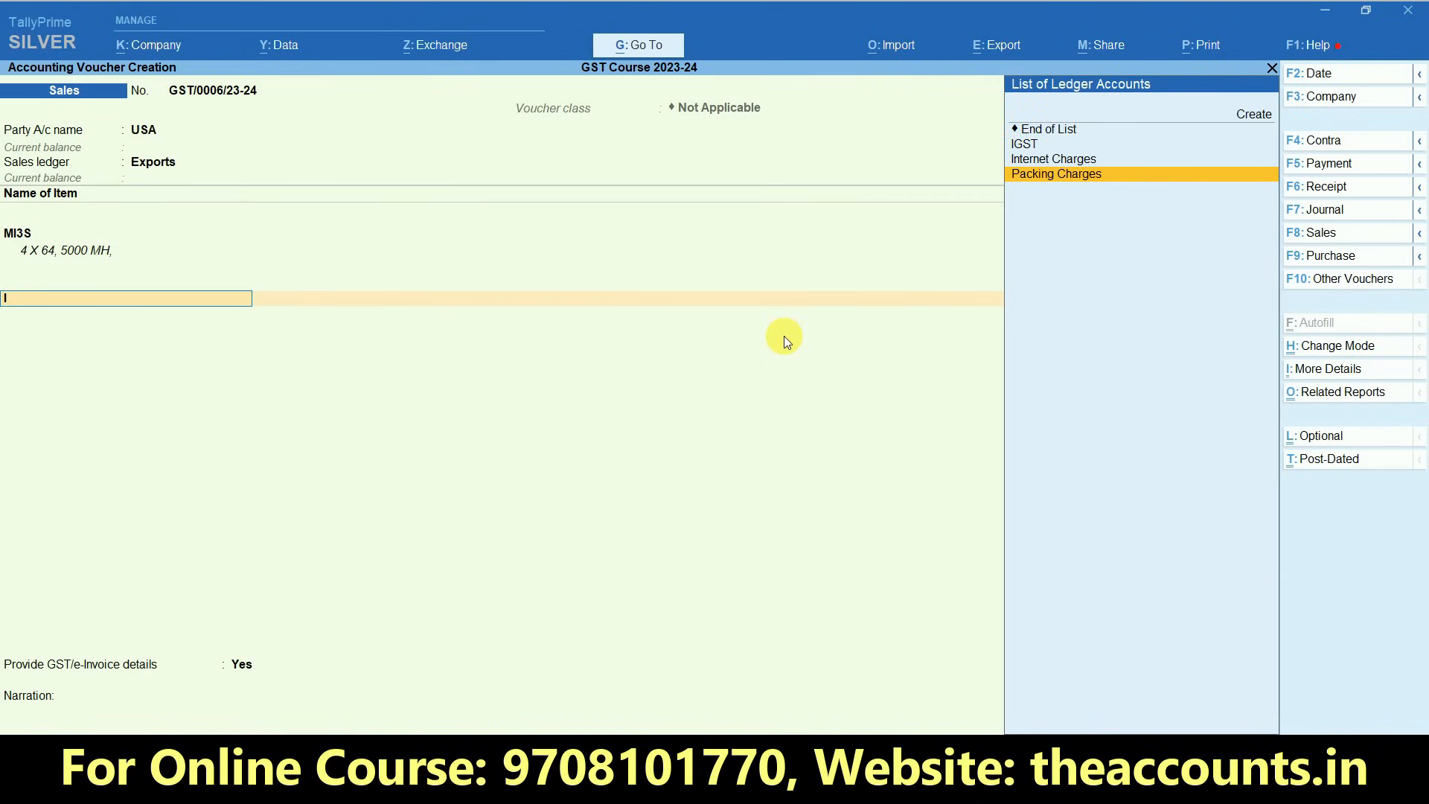
pyautogui.press('Up')
pyautogui.press('Up')
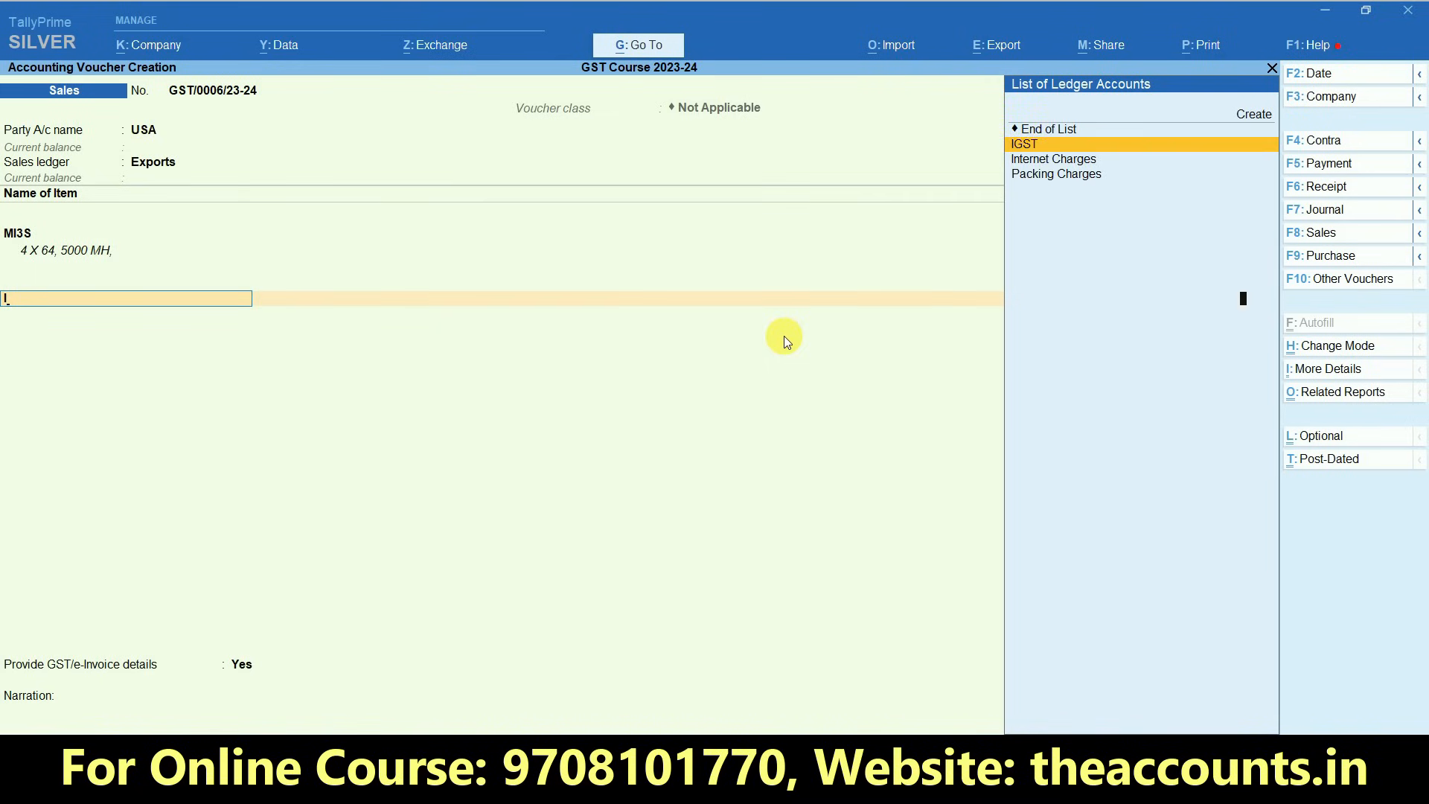
pyautogui.press('Return')
# - Save the export voucher with GST/e-Invoice details set to No and a New Ref bill allocation, declining the payment link/QR code
pyautogui.press('Return')
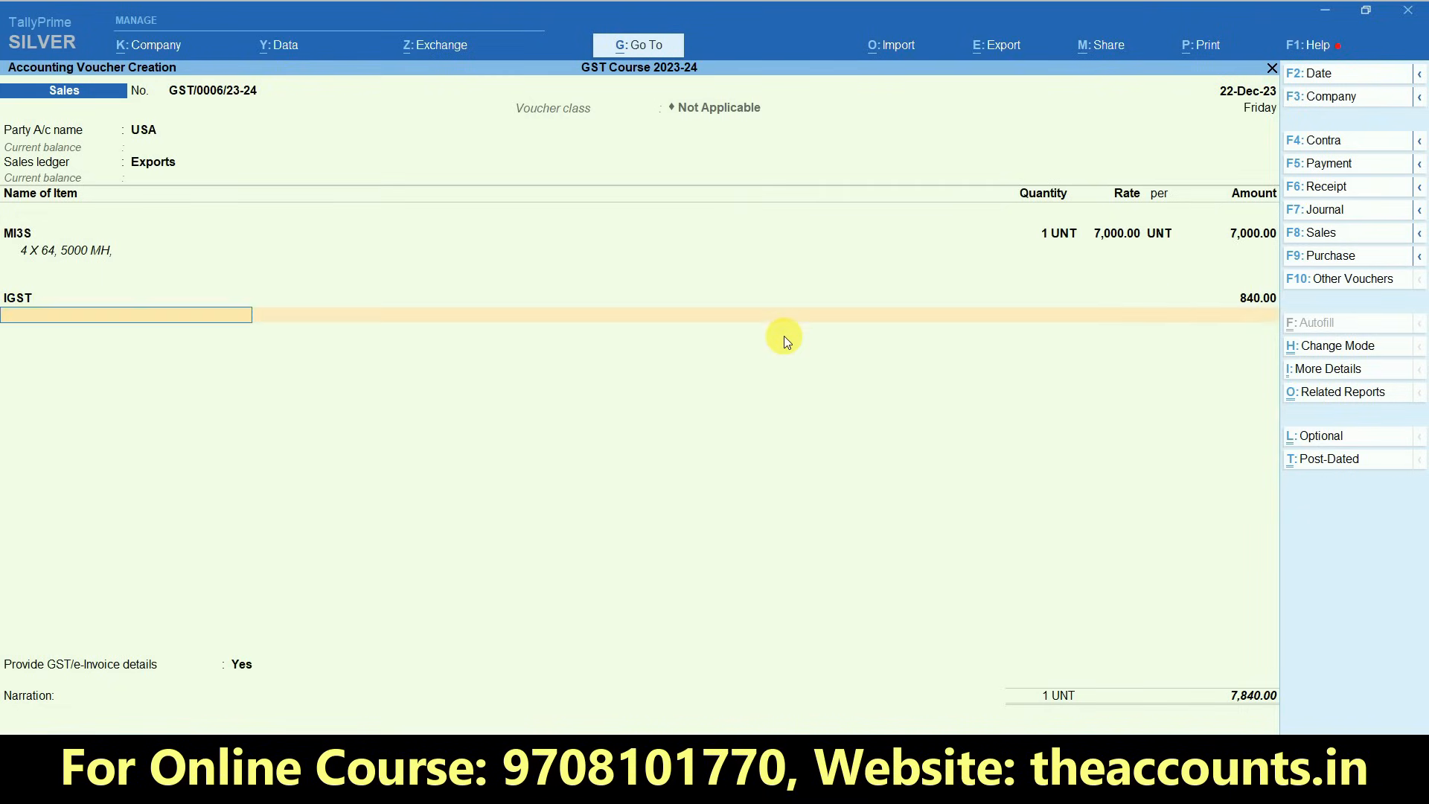
pyautogui.press('Return')
pyautogui.press('Up')
pyautogui.press('Return')
pyautogui.press('Return')
pyautogui.press('Return')
pyautogui.press('Return')
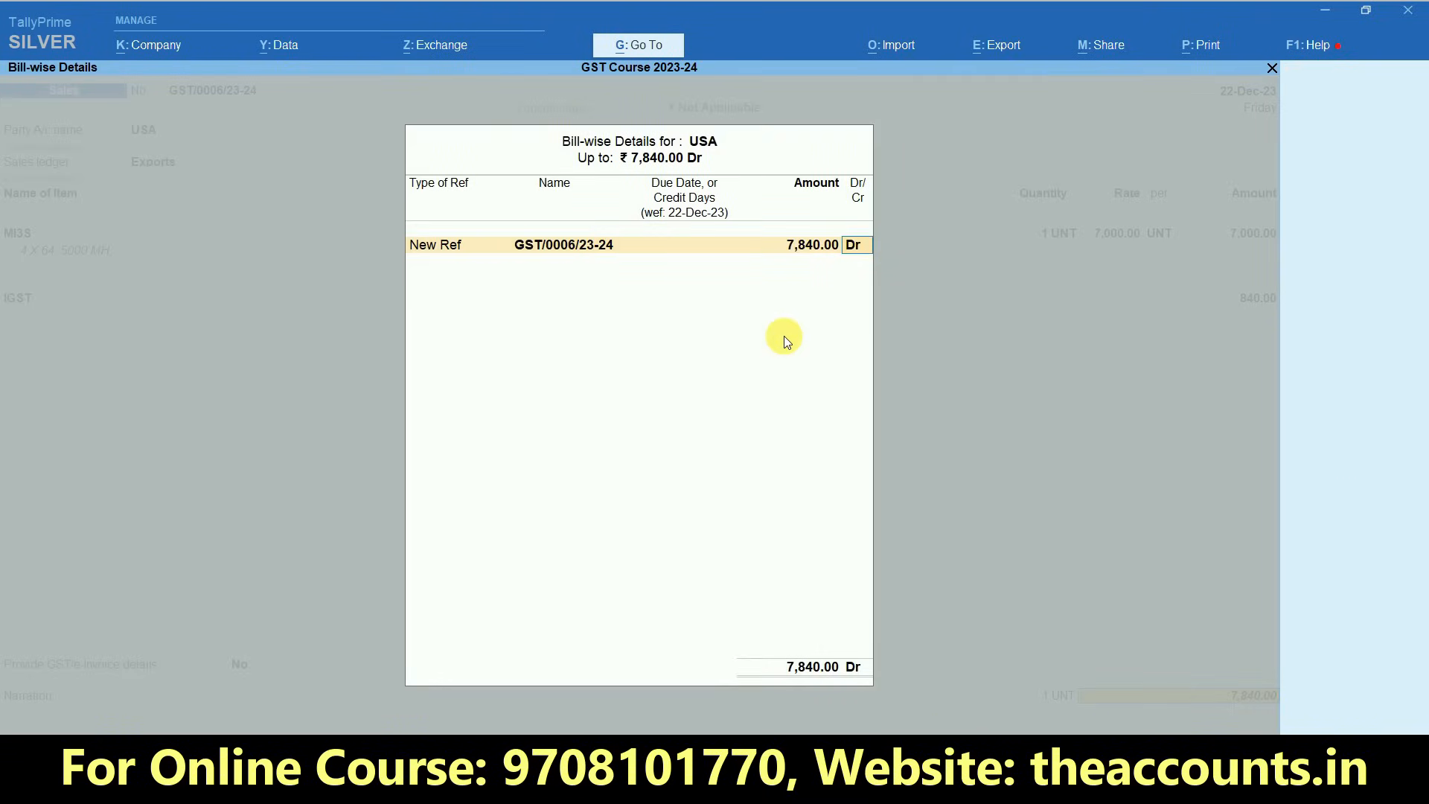
pyautogui.press('Return')
pyautogui.press('Return')
pyautogui.press('Return')
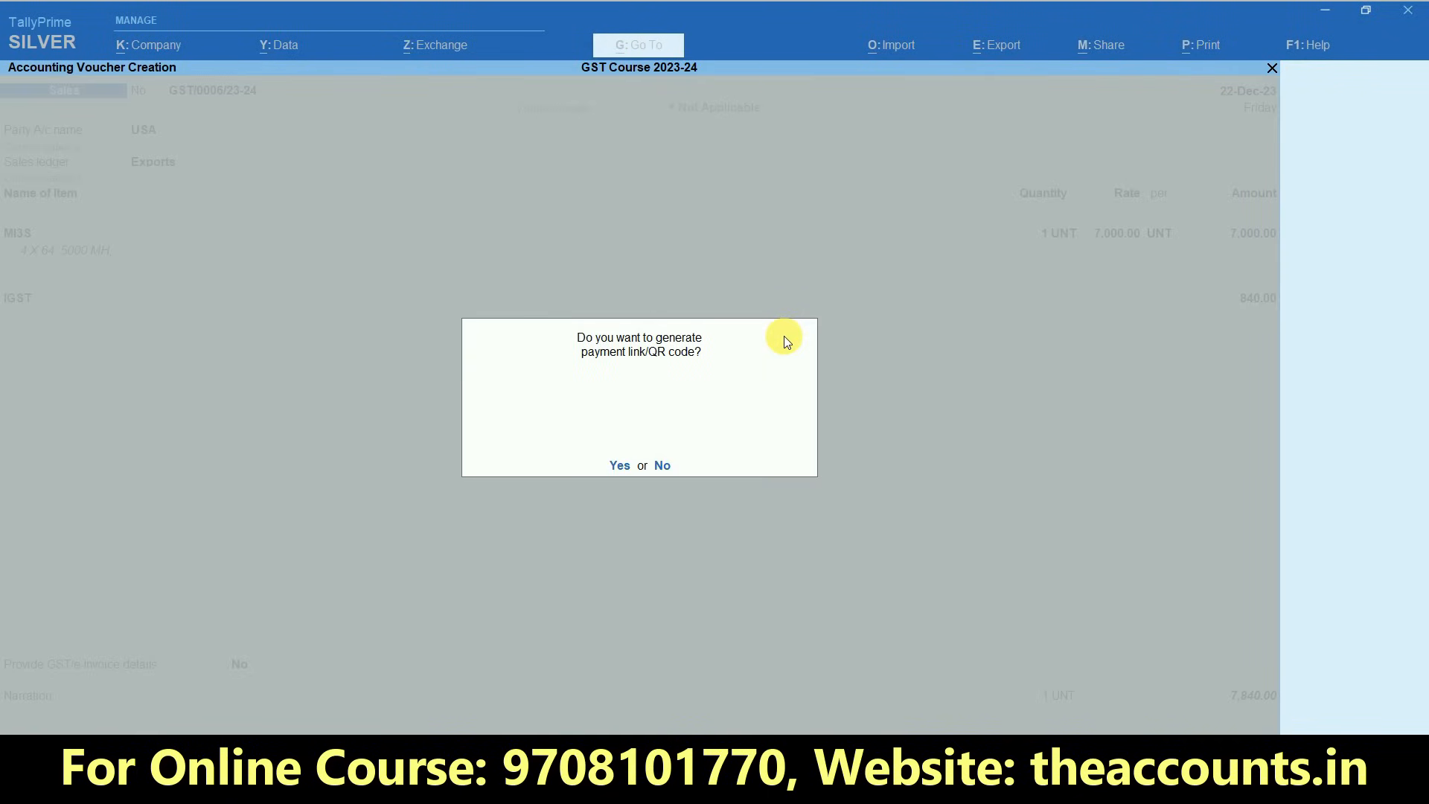
pyautogui.press('Escape')
pyautogui.press('Escape')
pyautogui.press('Escape')
pyautogui.press('Escape')
pyautogui.press('Escape')
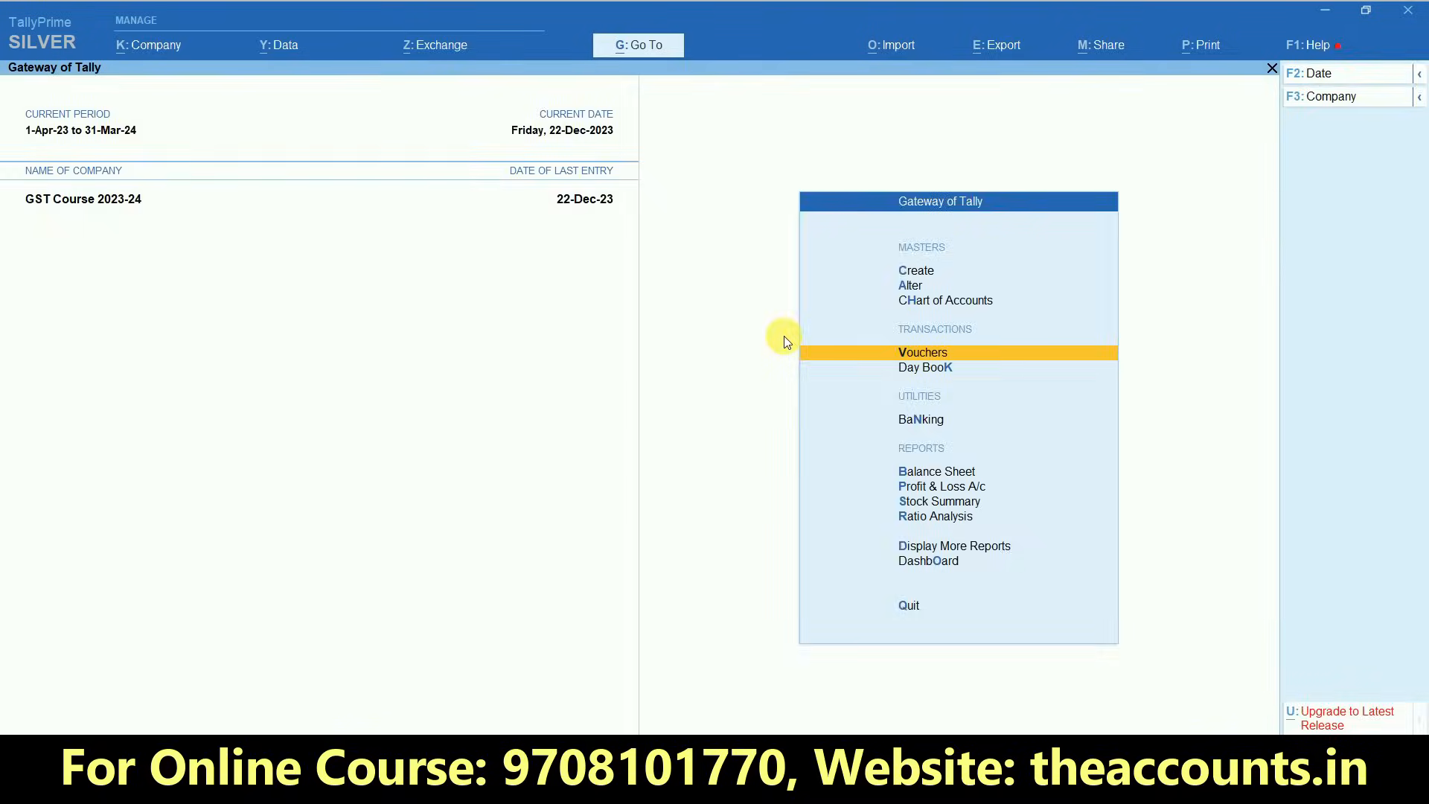
# - Leave voucher entry and open the GSTR-1 report from the GST reports
pyautogui.press('Escape')
pyautogui.press('Escape')
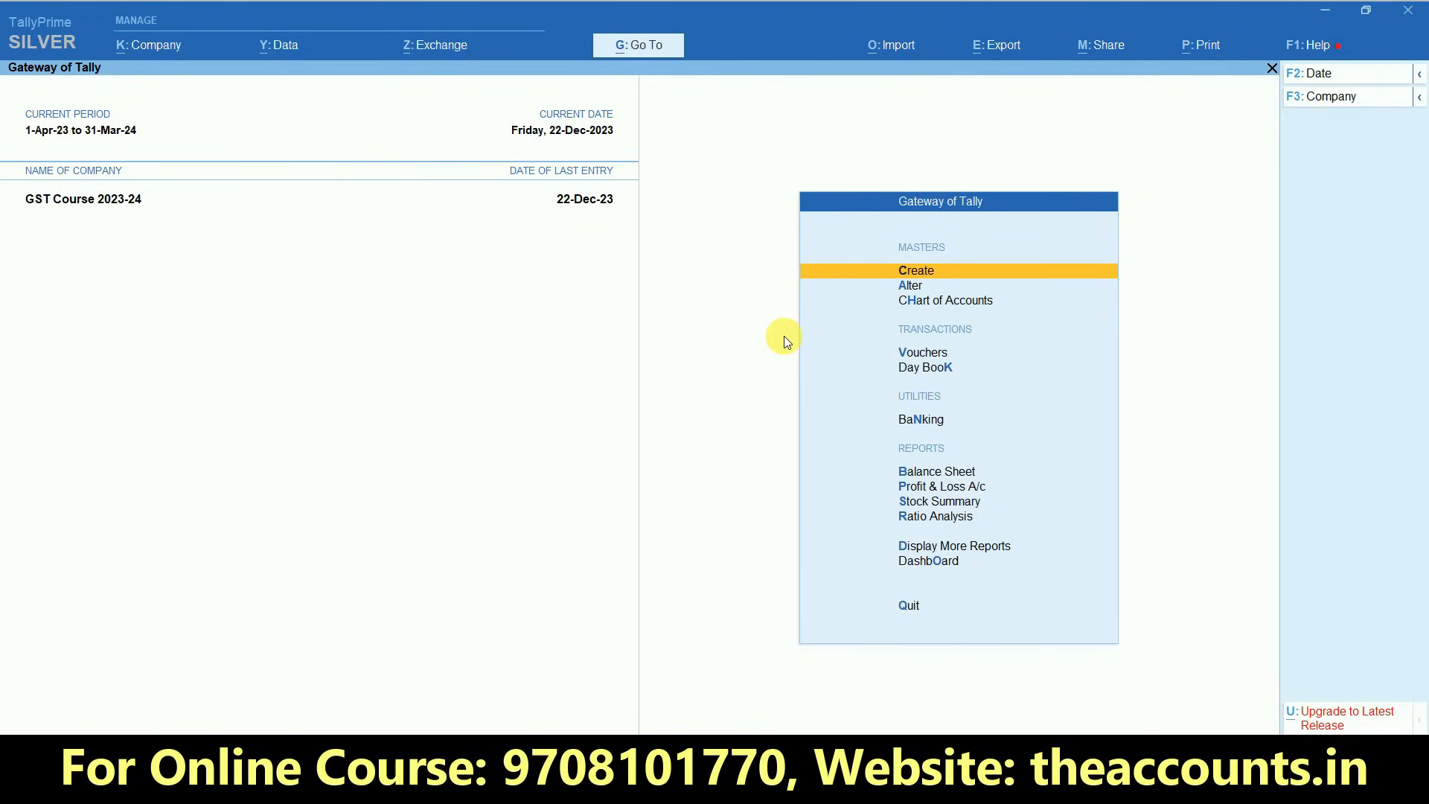
pyautogui.press('d')
pyautogui.press('g')
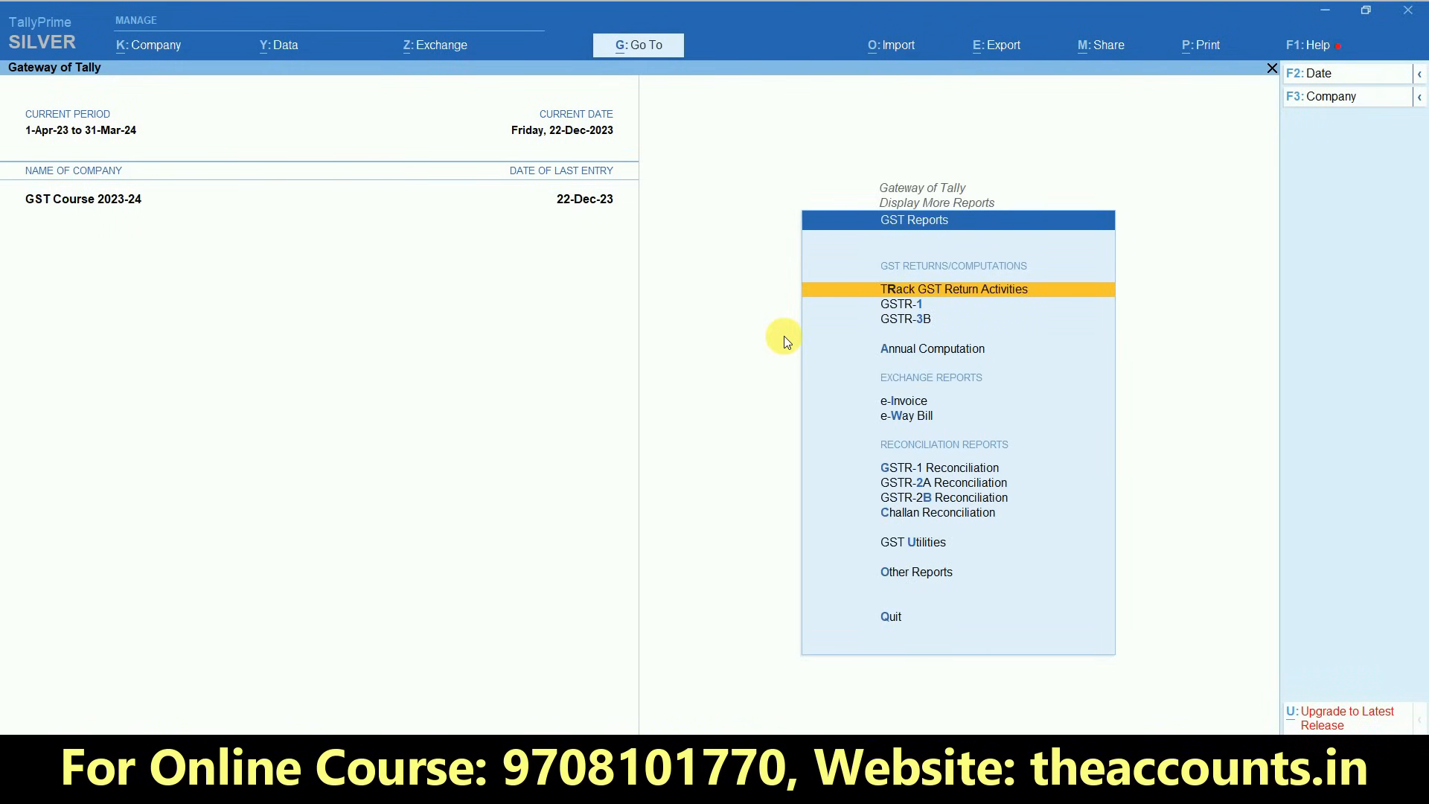
pyautogui.press('Down')
pyautogui.press('Return')
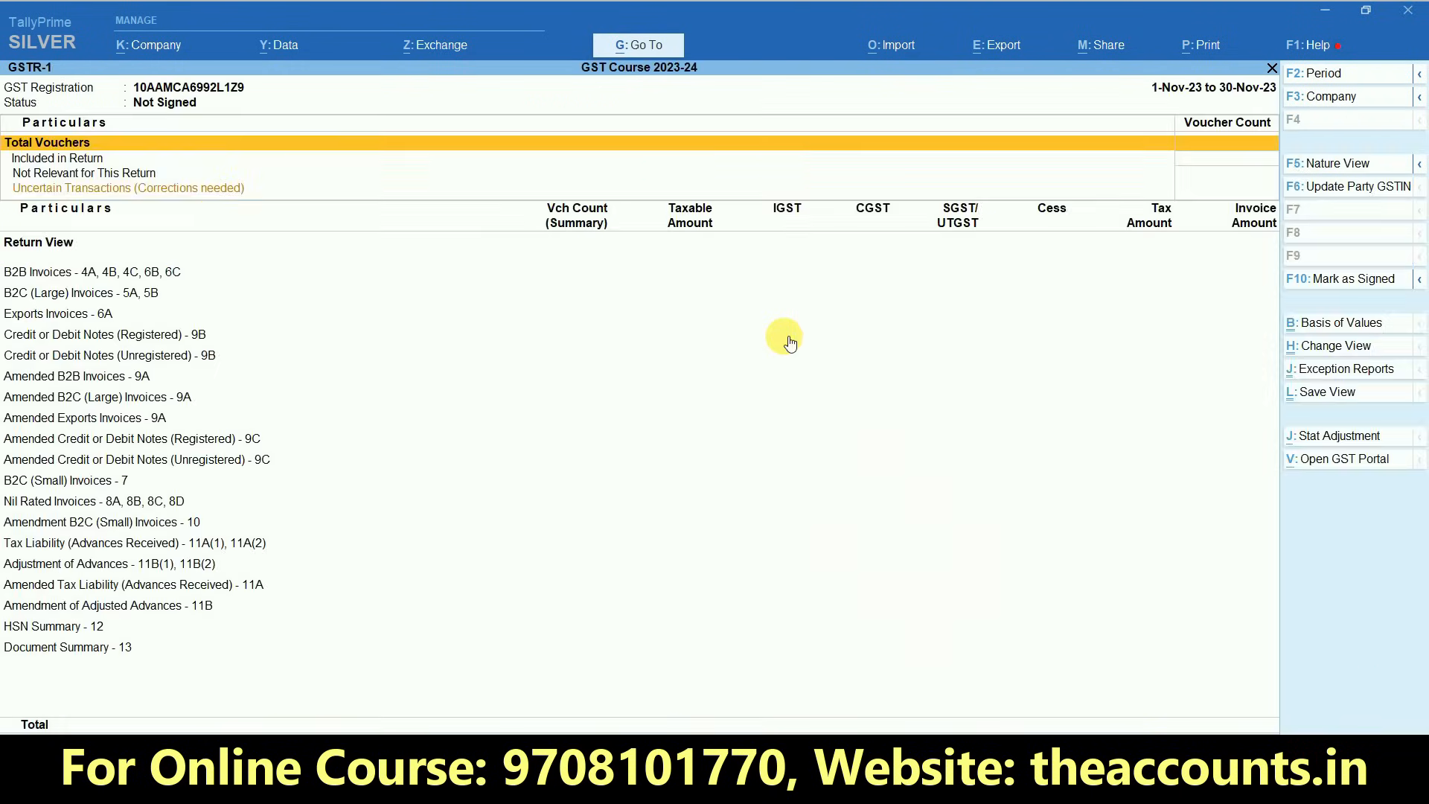
# - Set the GSTR-1 period to 1-12-2023 to 31-12-2023 and check the Exports Invoices - 6A row before leaving the report
pyautogui.press('F2')
pyautogui.write('1-12')
pyautogui.press('Return')
pyautogui.write('31-12')
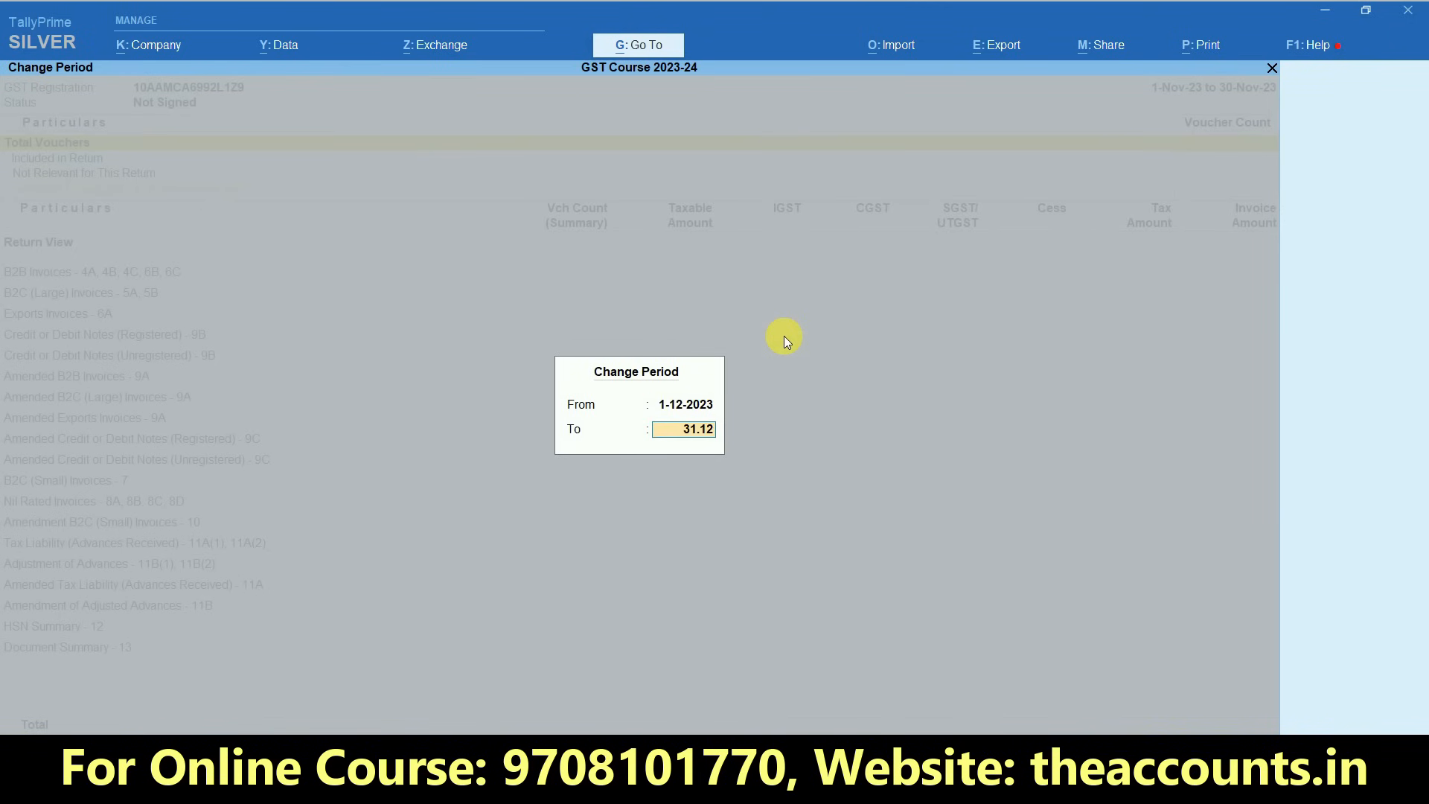
pyautogui.press('Return')
pyautogui.press('Down')
pyautogui.press('Down')
pyautogui.press('Down')
pyautogui.press('Down')
pyautogui.press('Down')
pyautogui.press('Down')
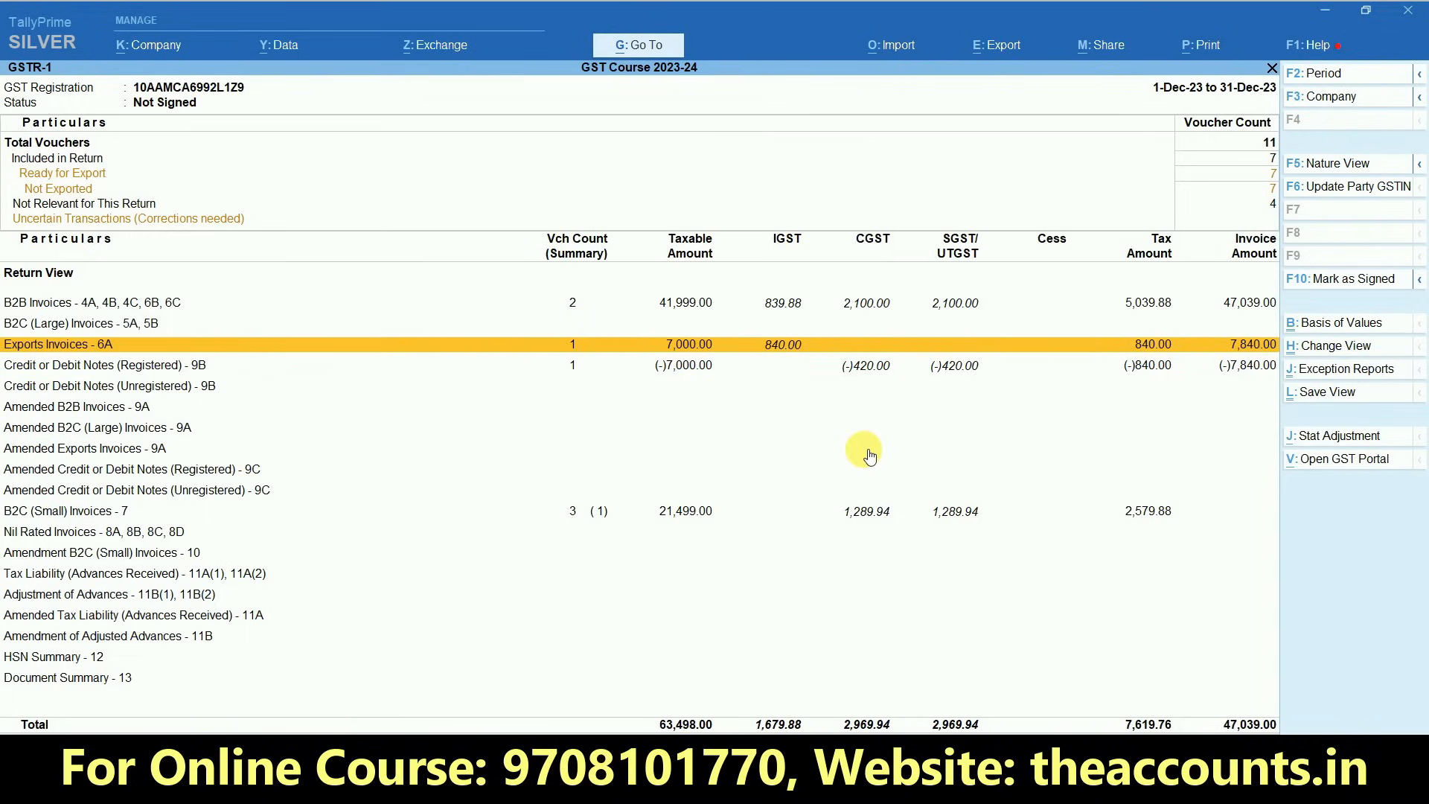
pyautogui.press('Escape')
pyautogui.press('Escape')
pyautogui.press('Escape')
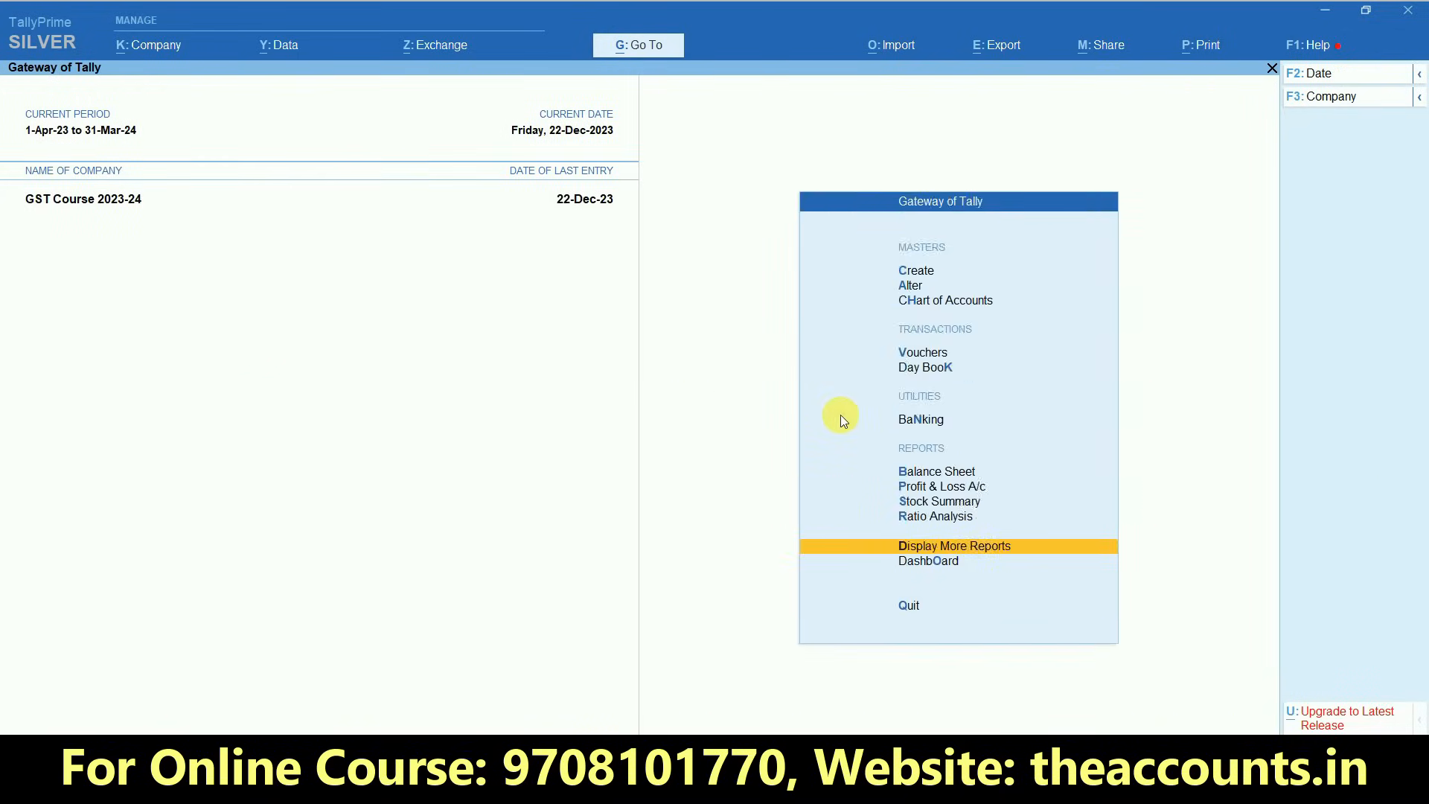
# - Open the GSTR-3B report and set its period from 1-12-2023 to 31-12-2023
pyautogui.press('Home')
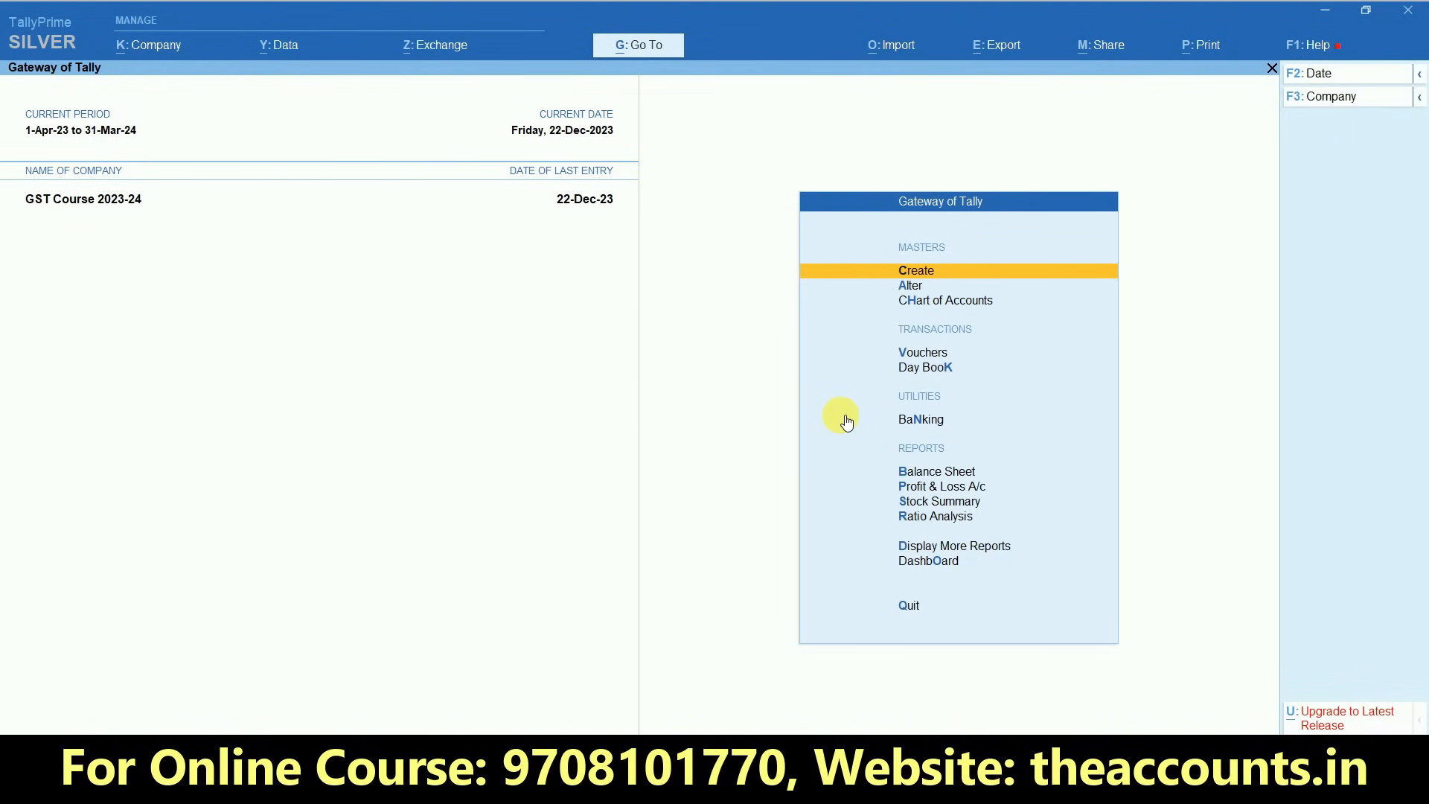
pyautogui.press('d')
pyautogui.press('Down')
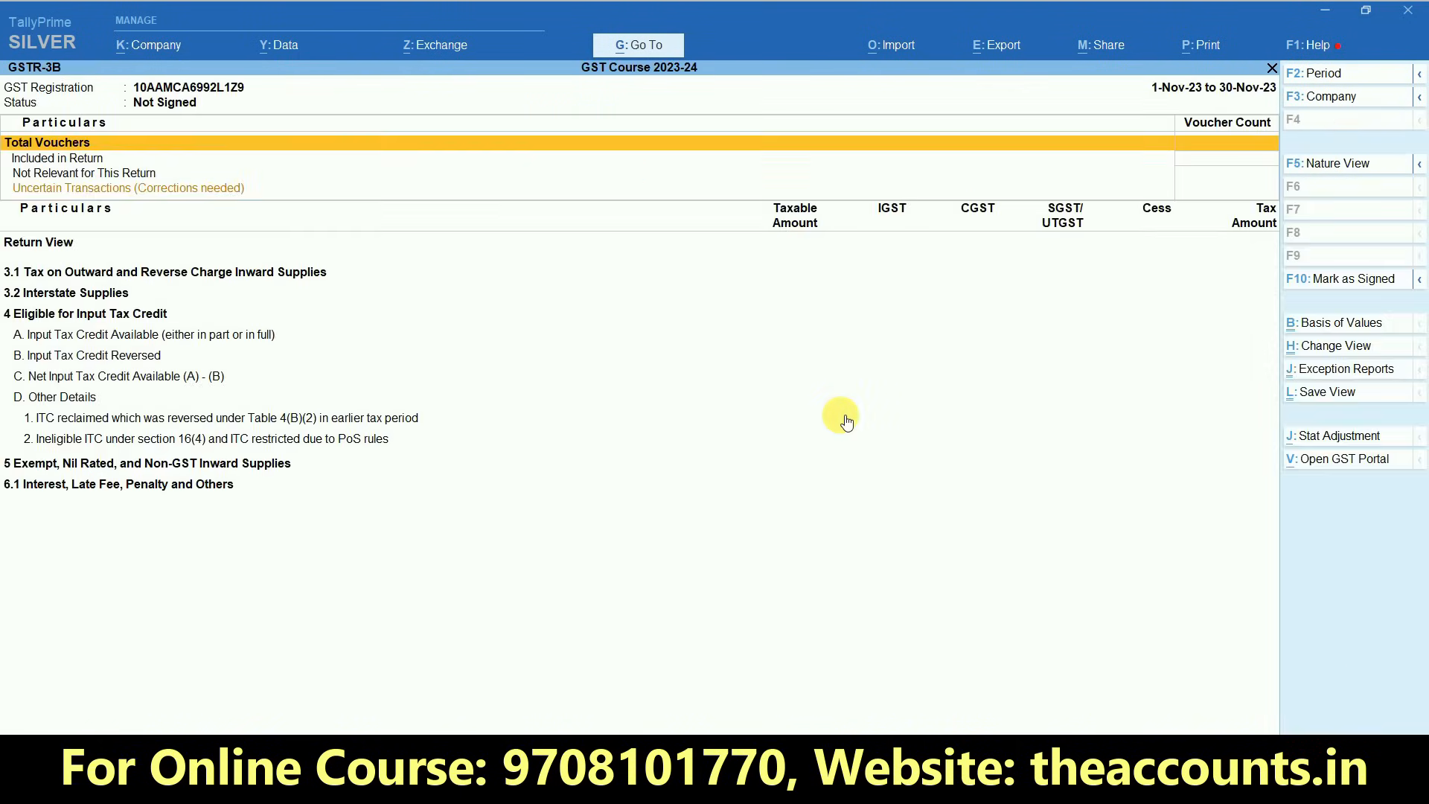
pyautogui.press('F2')
pyautogui.write('1.12')
pyautogui.press('Return')
pyautogui.write('31.12')
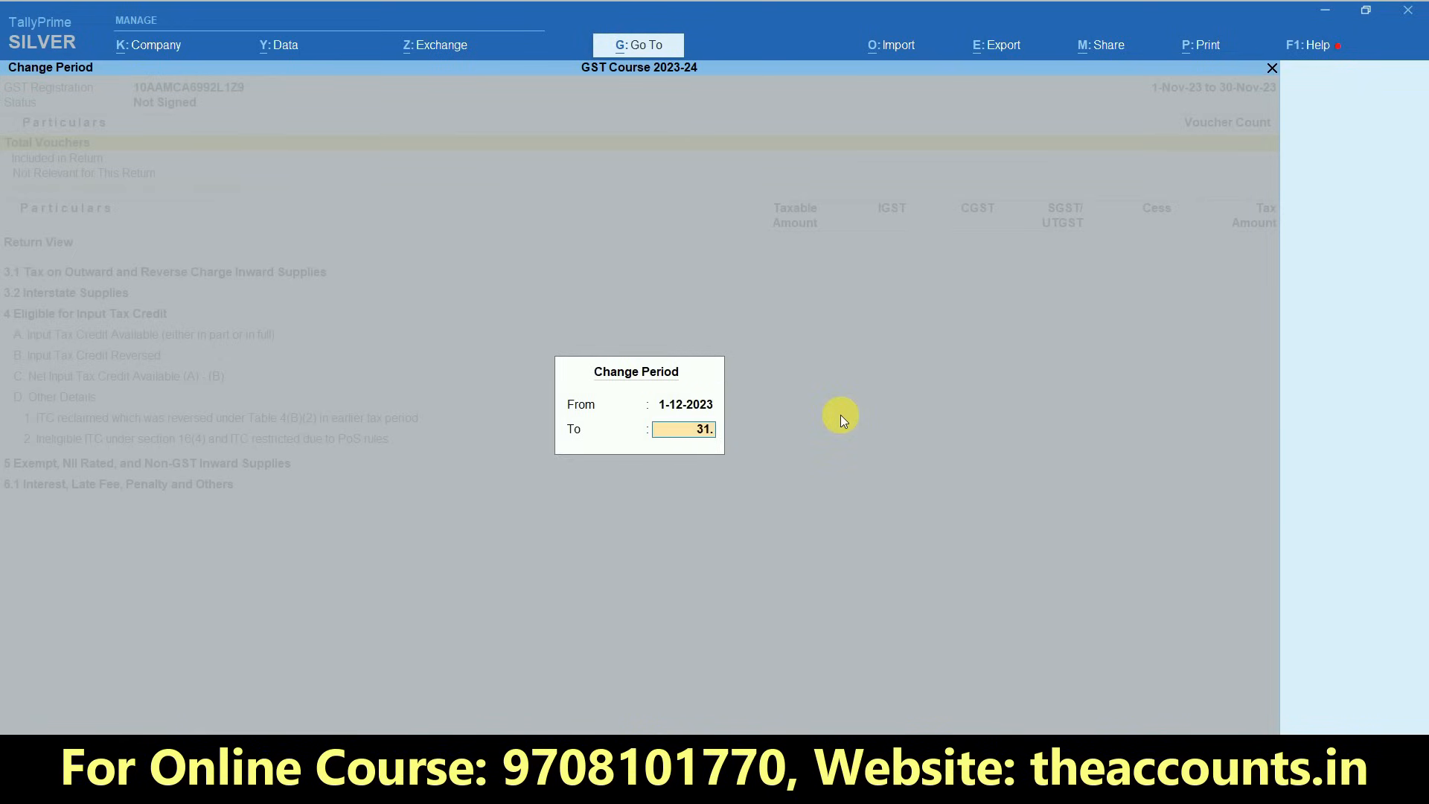
pyautogui.press('Return')
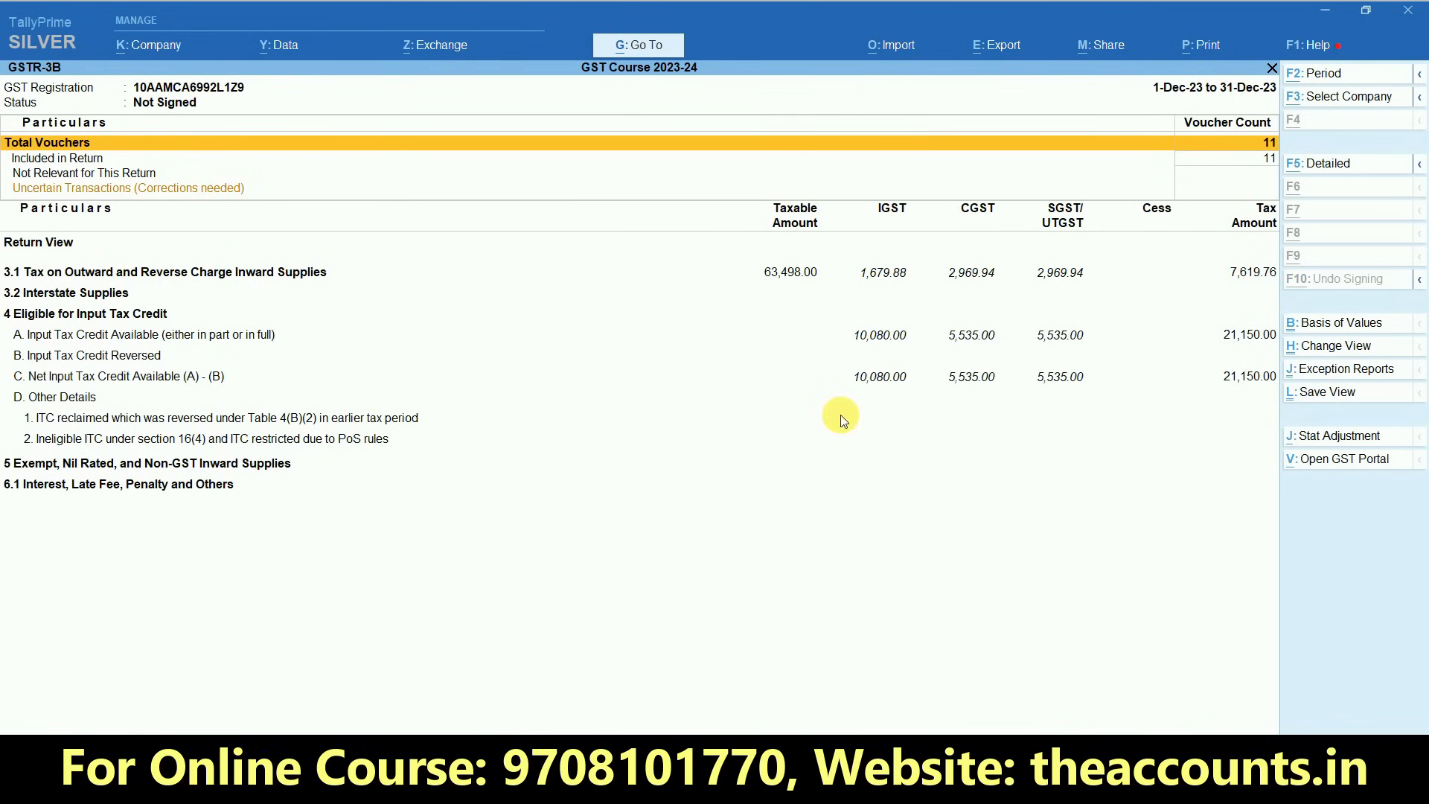
# - Show GSTR-3B in detail, check the zero-rated outward supplies in 3.1b, and return to the Gateway of Tally
pyautogui.hotkey('alt', 'F5')
pyautogui.press('Down')
pyautogui.press('Down')
pyautogui.press('Down')
pyautogui.press('Down')
pyautogui.press('Down')
pyautogui.press('Down')
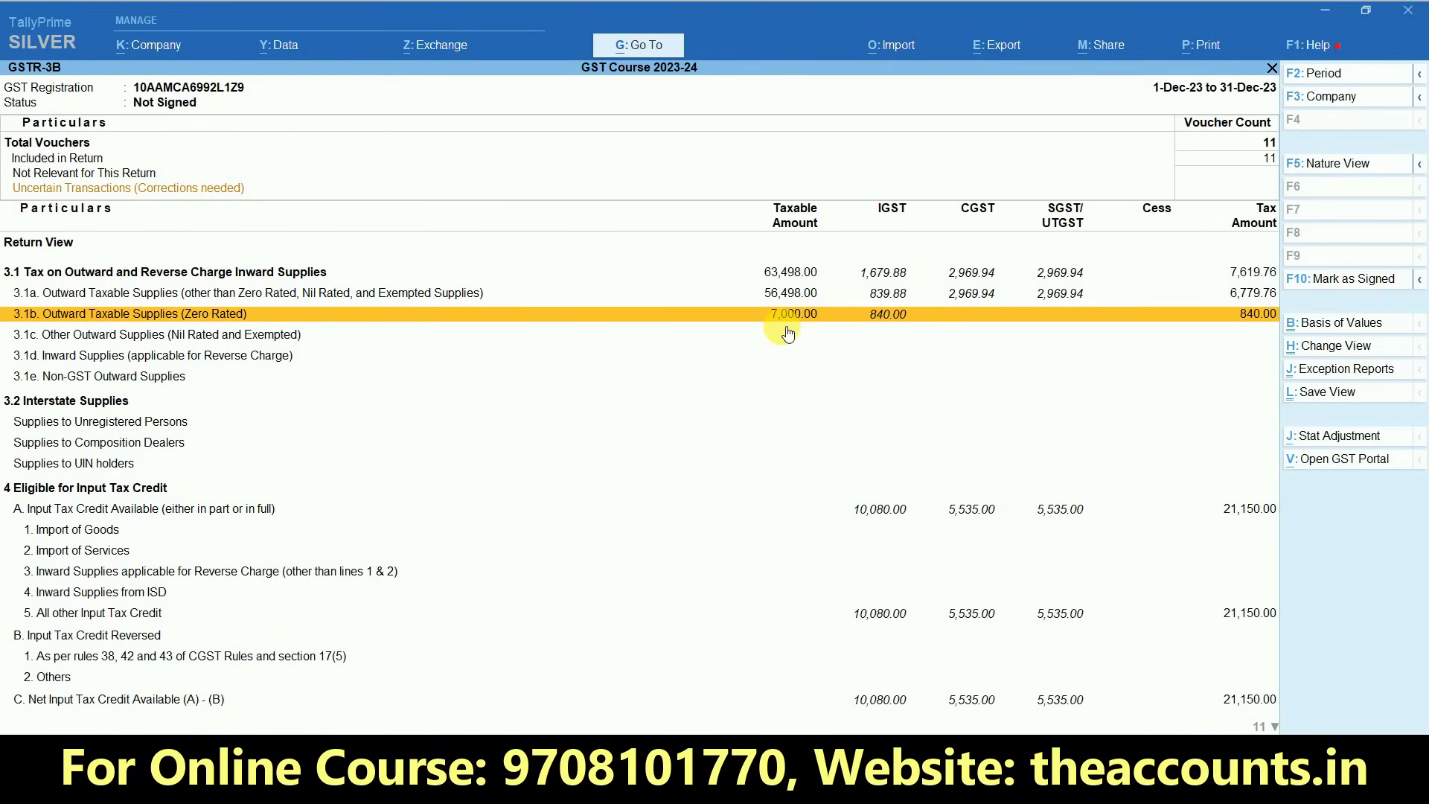
pyautogui.press('Escape')
pyautogui.press('Escape')
pyautogui.press('Escape')
pyautogui.press('Escape')
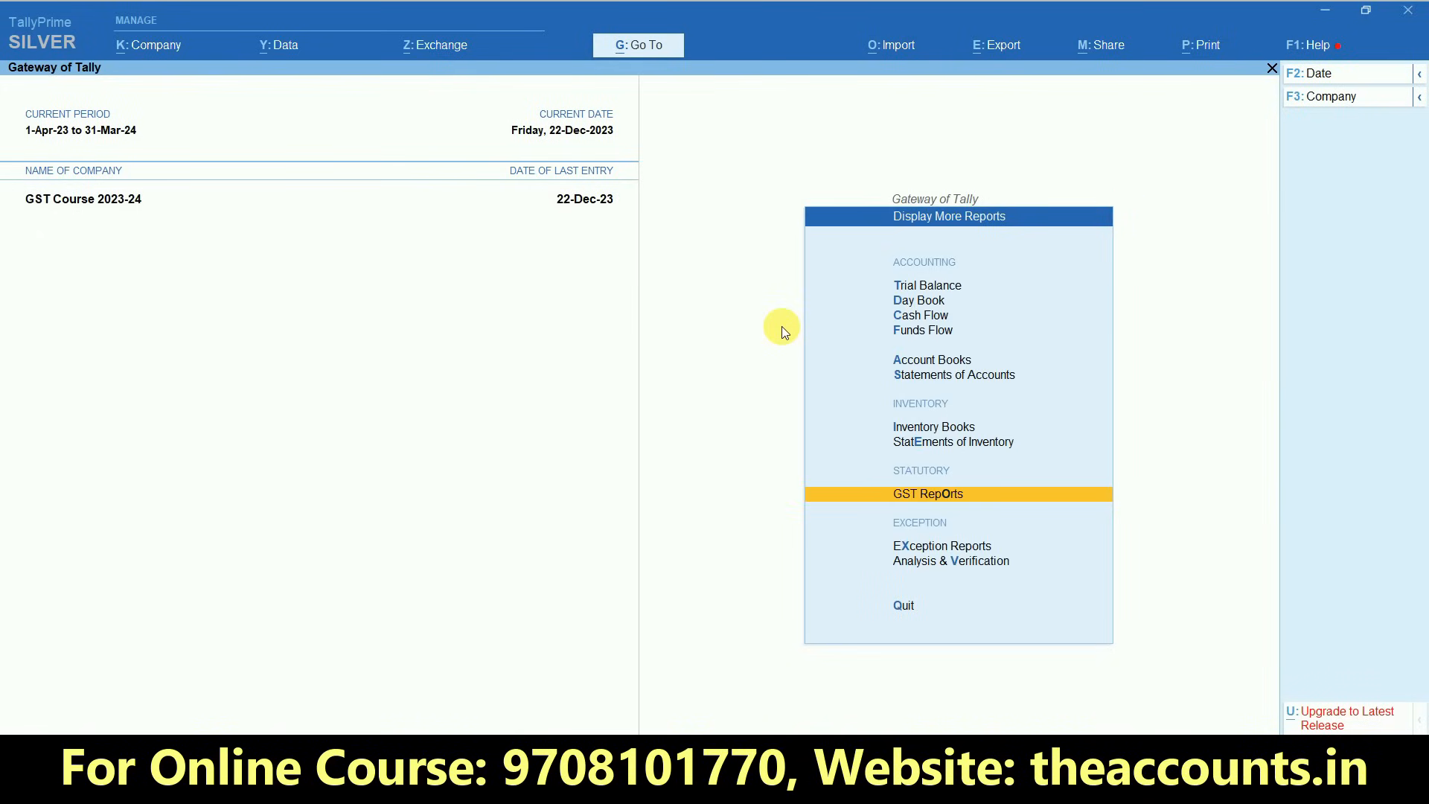
pyautogui.press('Escape')
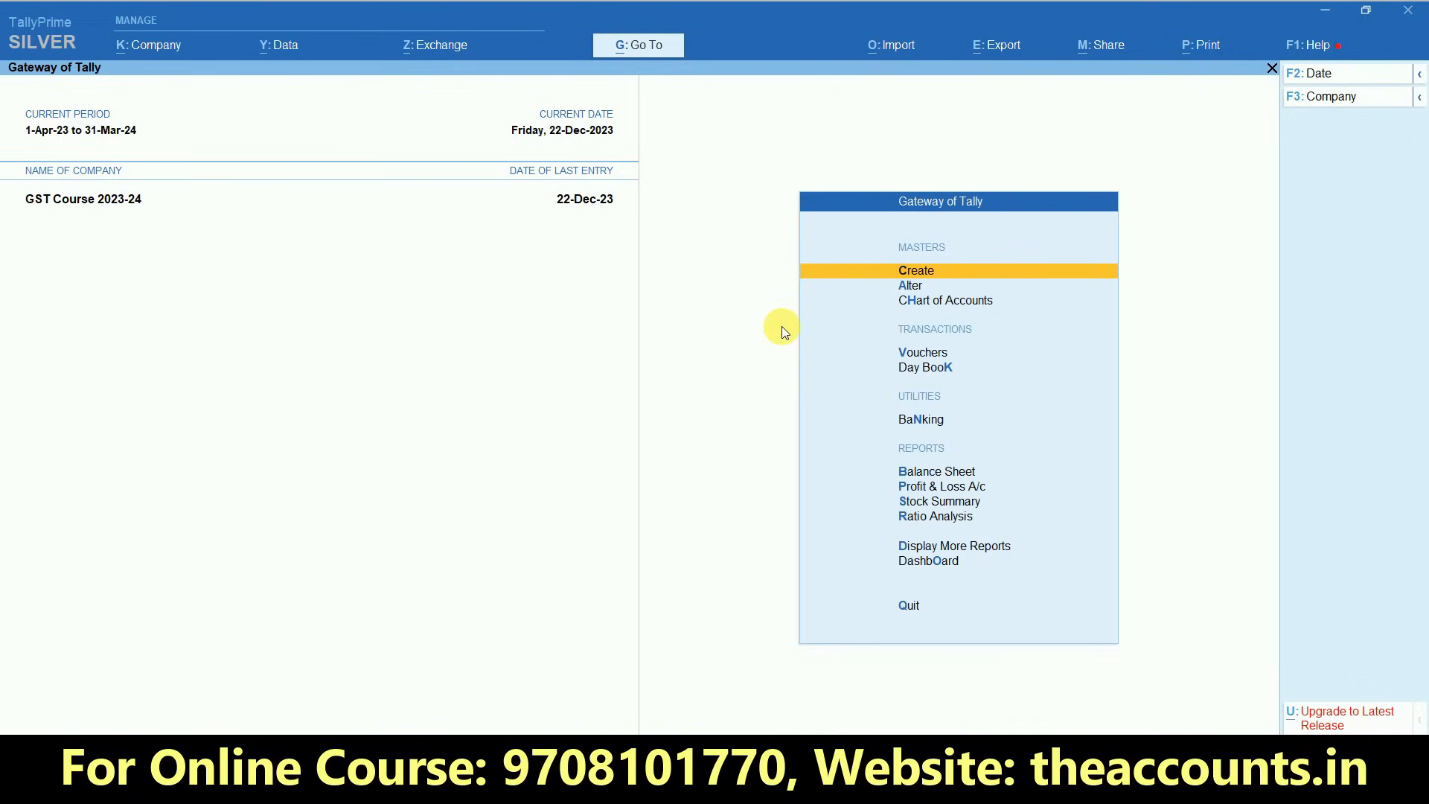
# - View the company's Dashboard and return to the Gateway of Tally
pyautogui.click(935, 568)
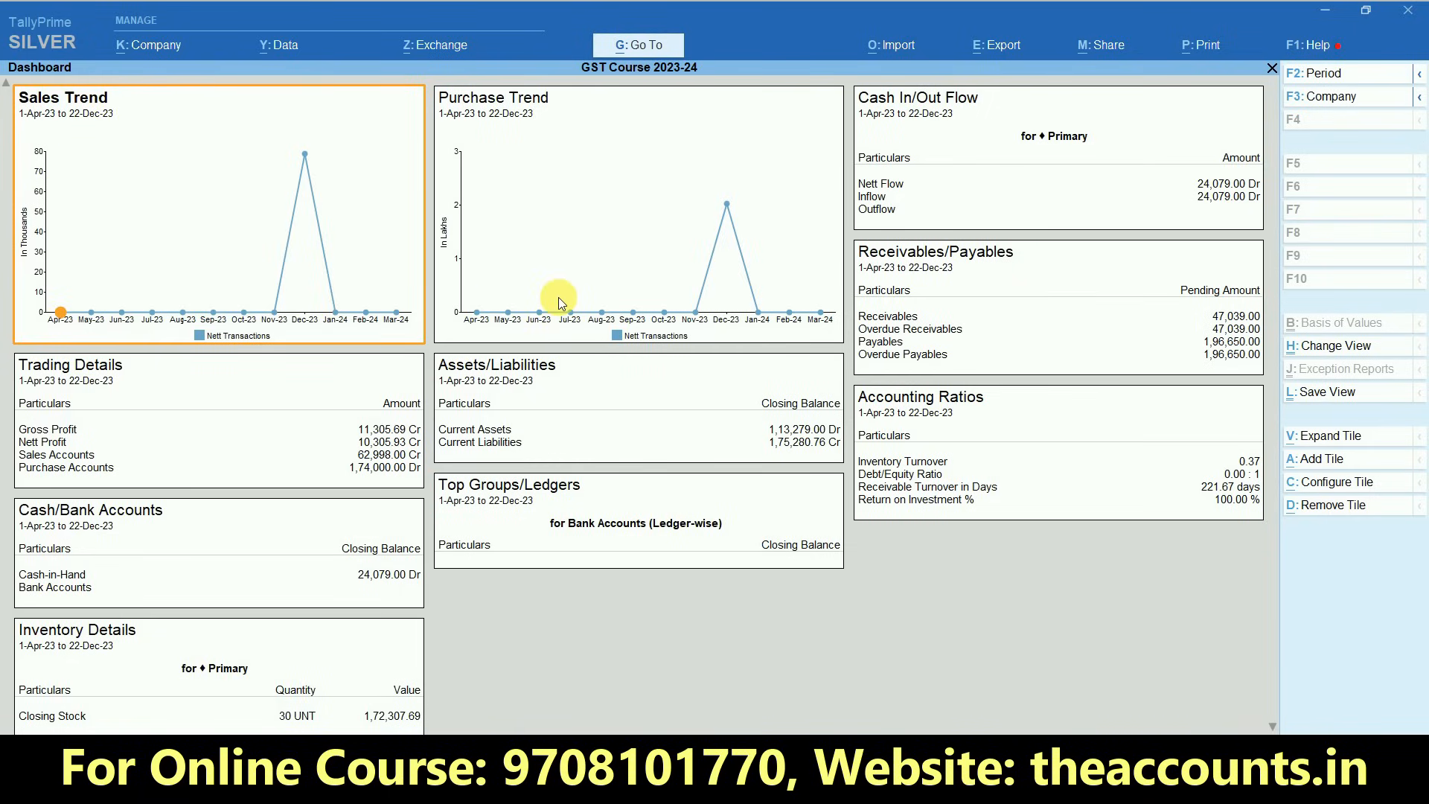
pyautogui.press('Escape')
pyautogui.press('Escape')
pyautogui.press('Escape')
pyautogui.press('Escape')
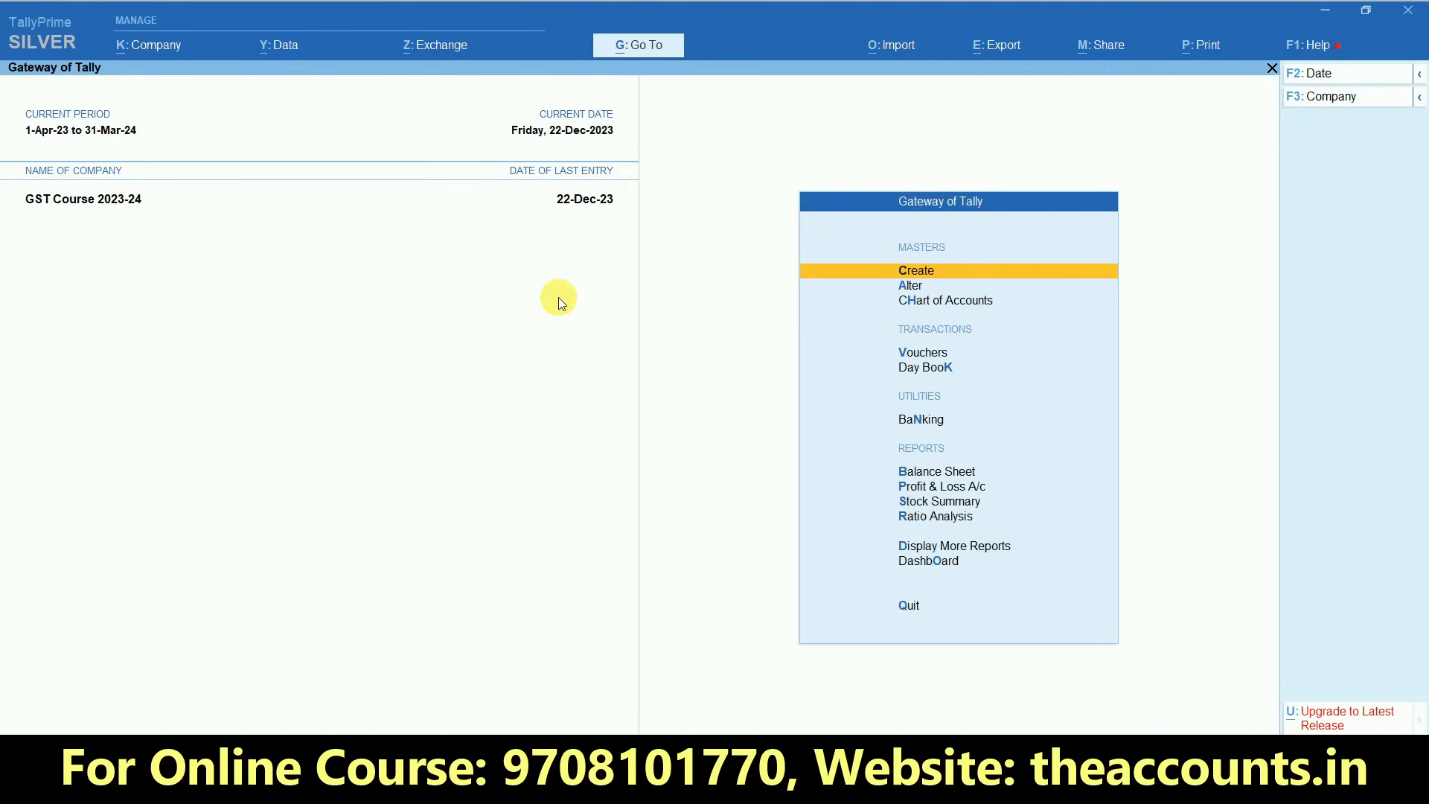
# - Open the Balance Sheet in detailed form and examine the Duties & Taxes group summary, returning to the Gateway of Tally
pyautogui.press('b')
pyautogui.hotkey('alt', 'F5')
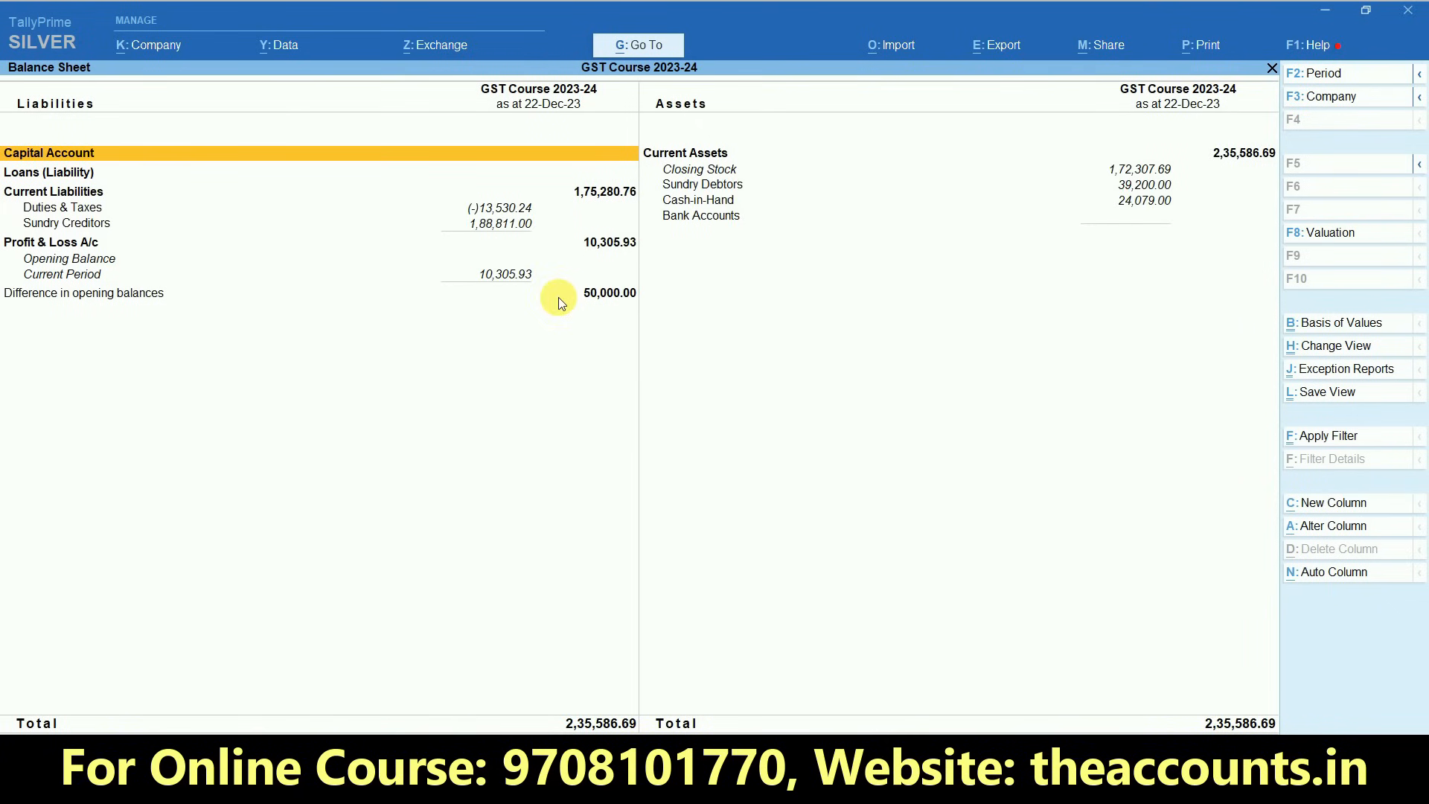
pyautogui.press('Down')
pyautogui.press('Down')
pyautogui.press('Down')
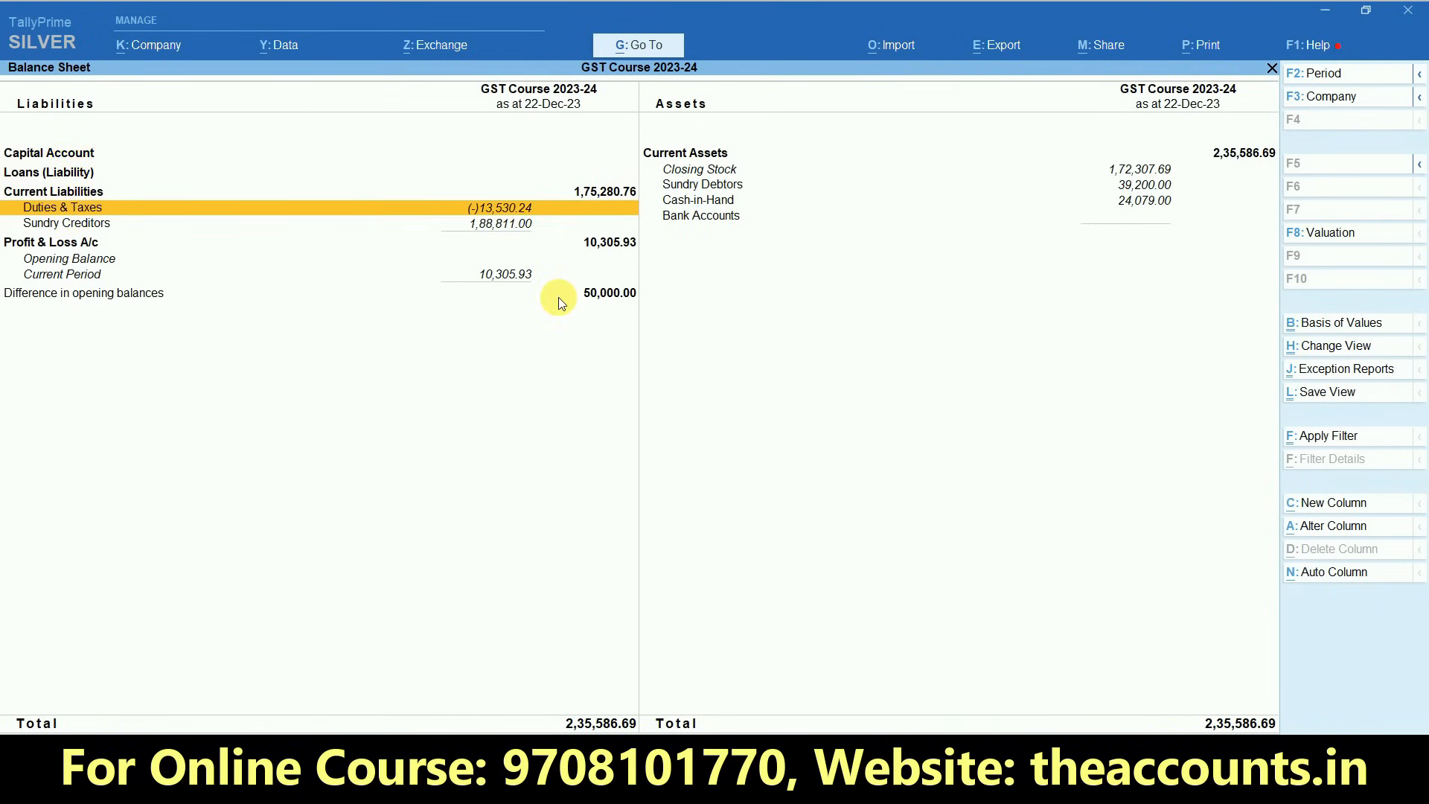
pyautogui.click(500, 214)
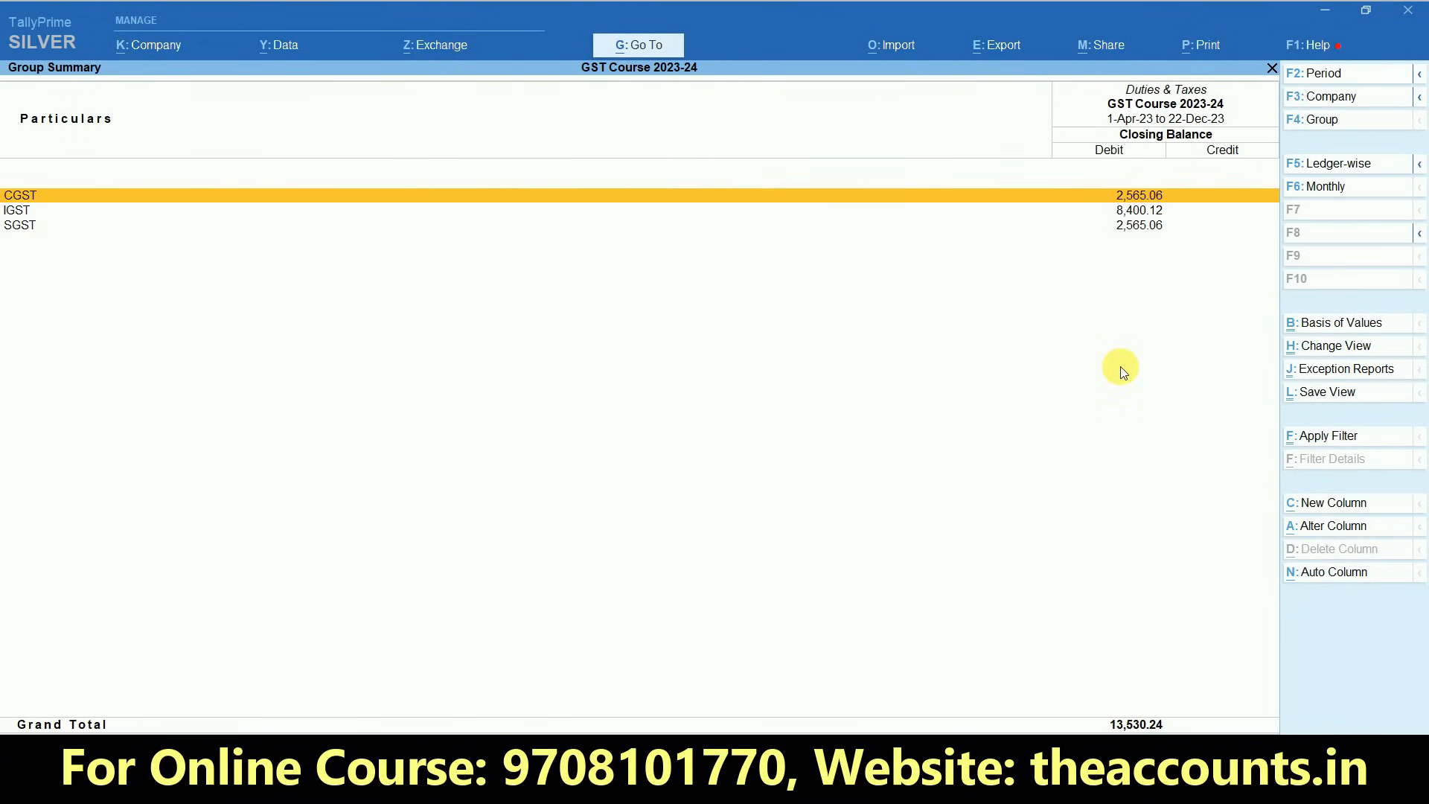
pyautogui.press('Escape')
pyautogui.press('Escape')
pyautogui.press('Escape')
pyautogui.press('Escape')
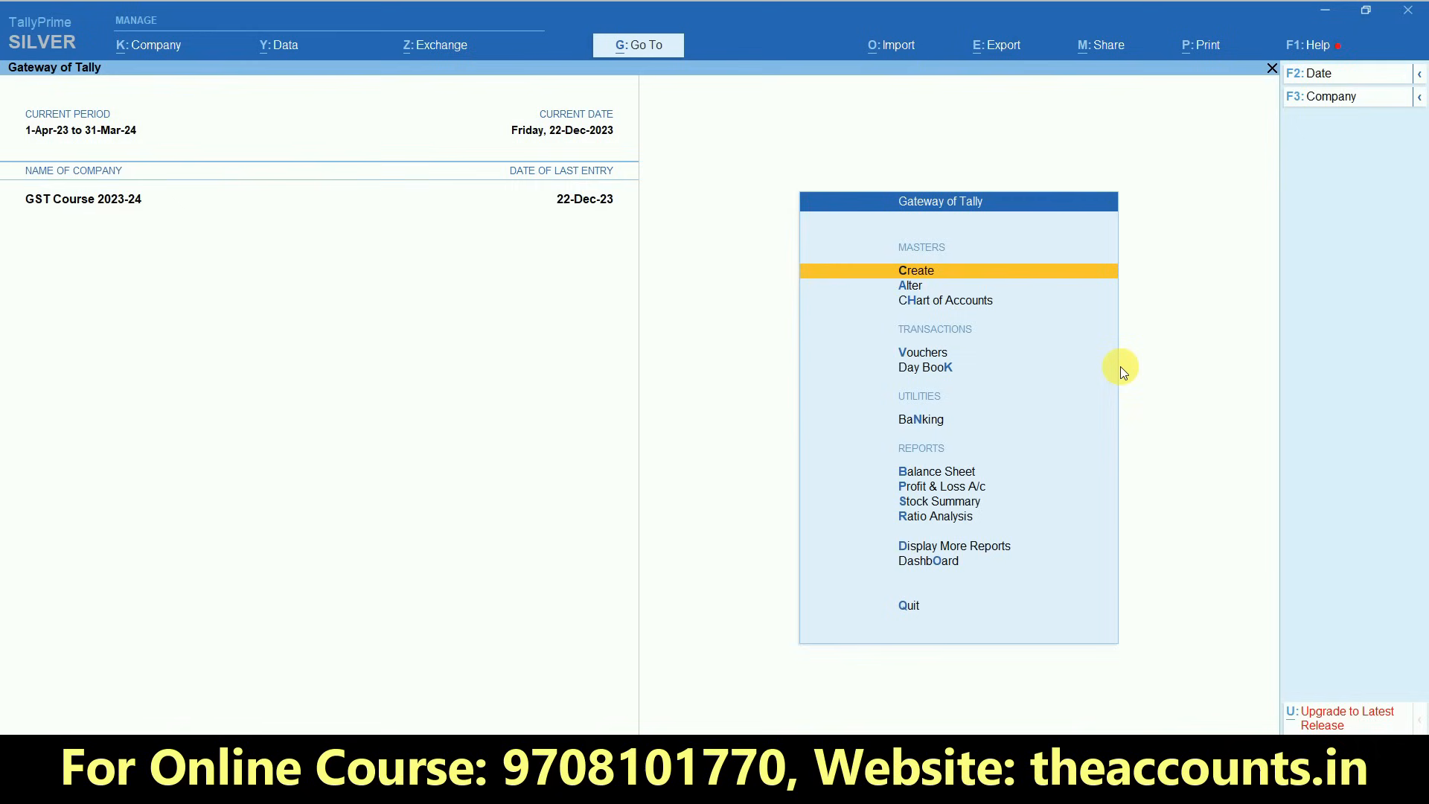
# - Open GSTR-1 from the GST reports and set its period from 1-12-2023 to 31-12-2023
pyautogui.press('n')
pyautogui.click(971, 554)
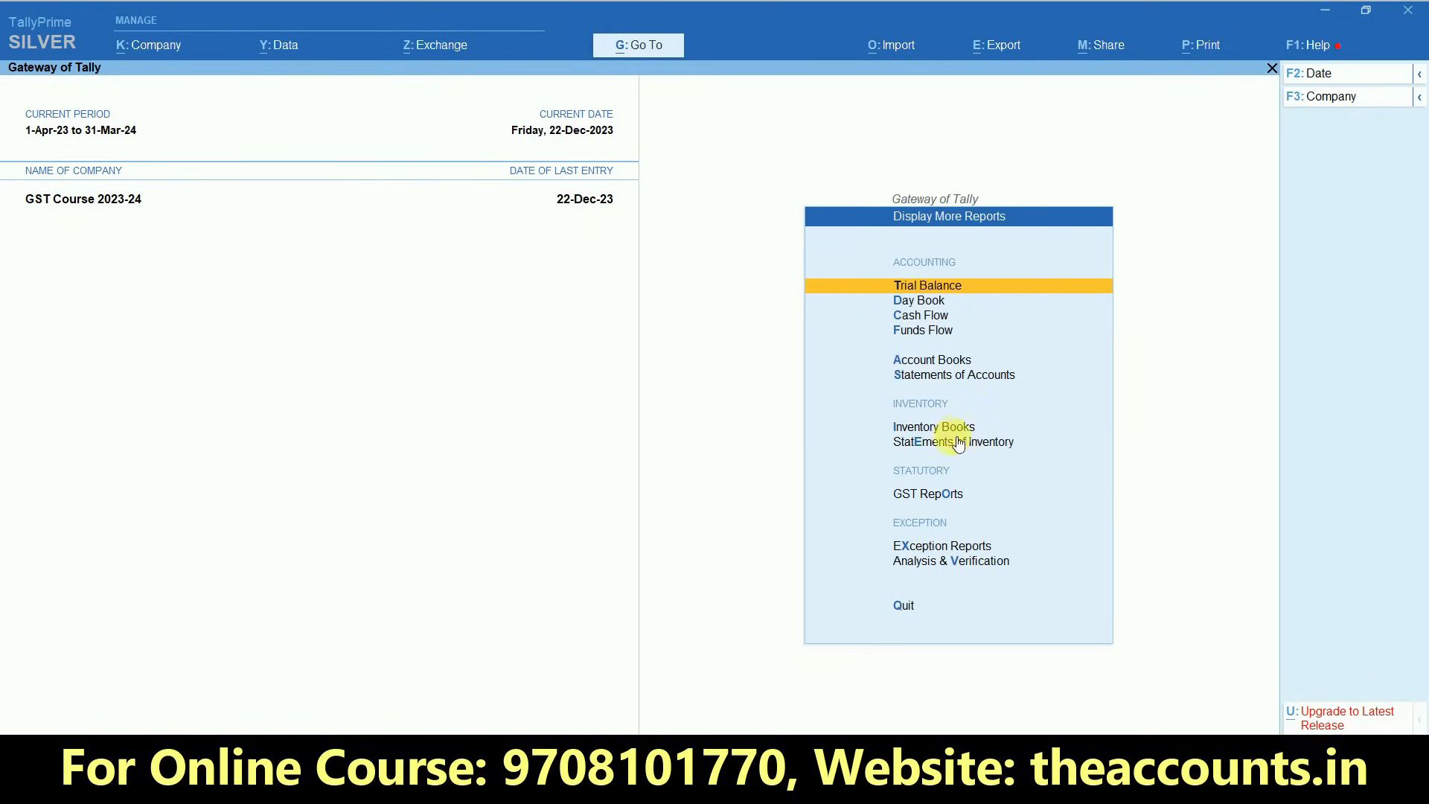
pyautogui.click(935, 491)
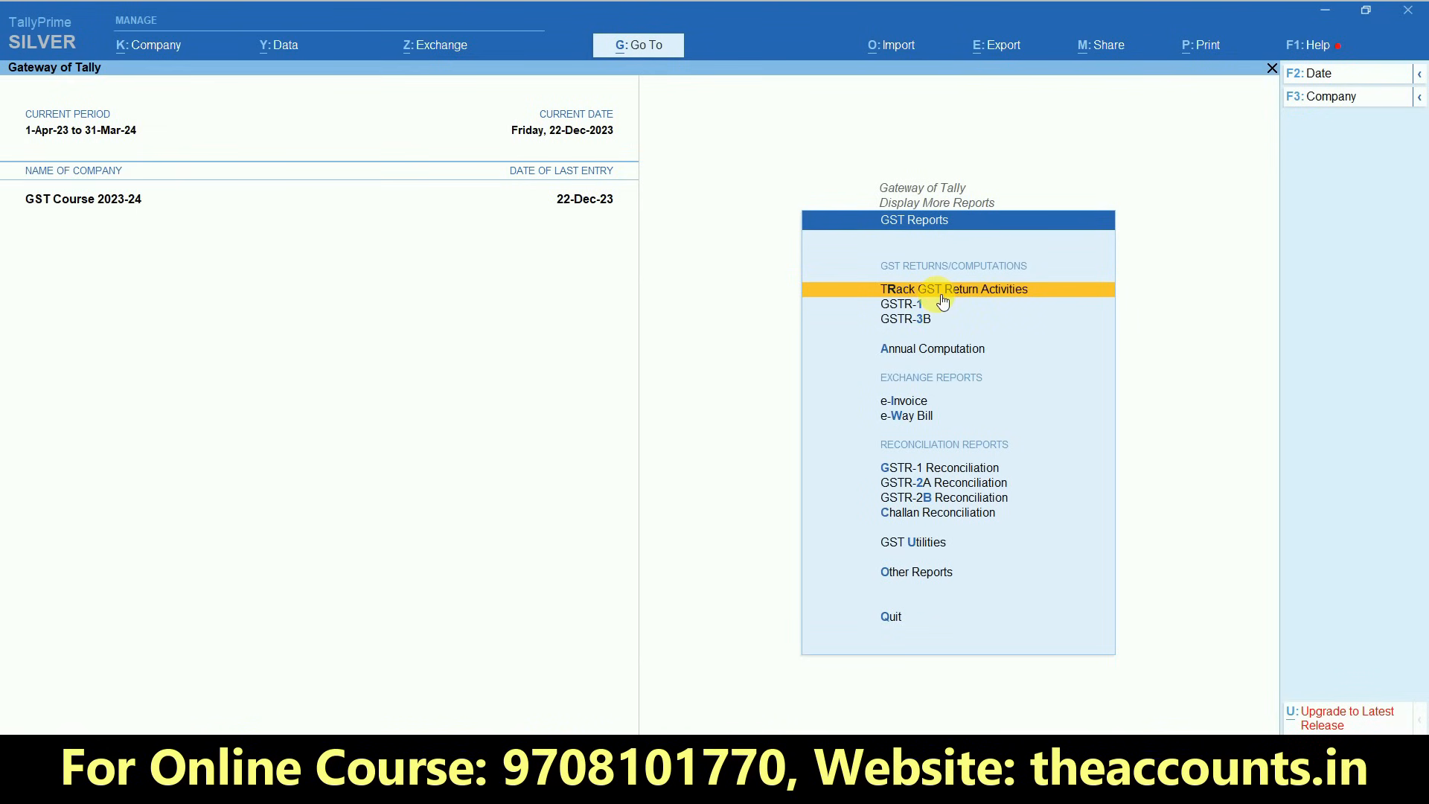
pyautogui.click(915, 307)
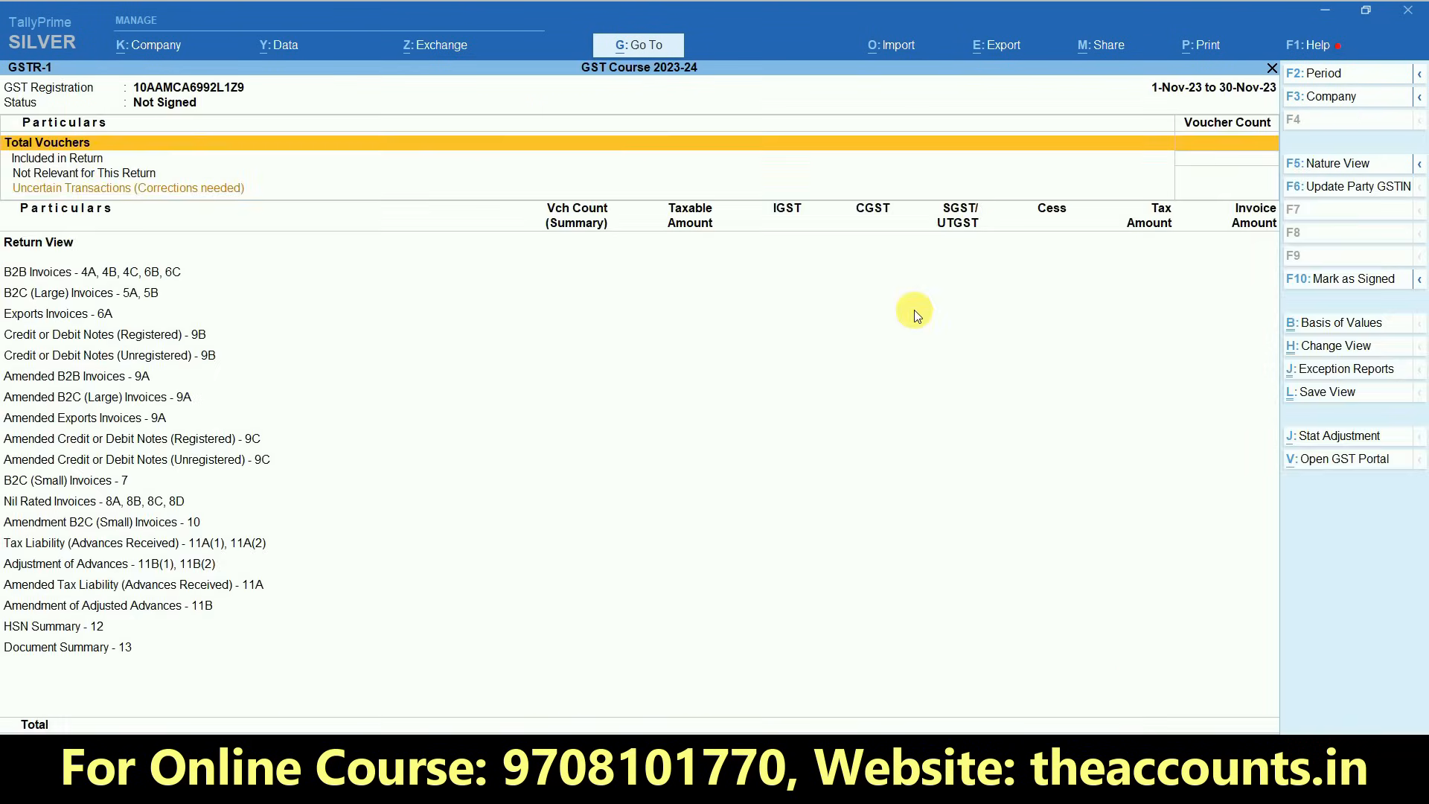
pyautogui.press('F2')
pyautogui.write('1.12')
pyautogui.press('Return')
pyautogui.write('31.12')
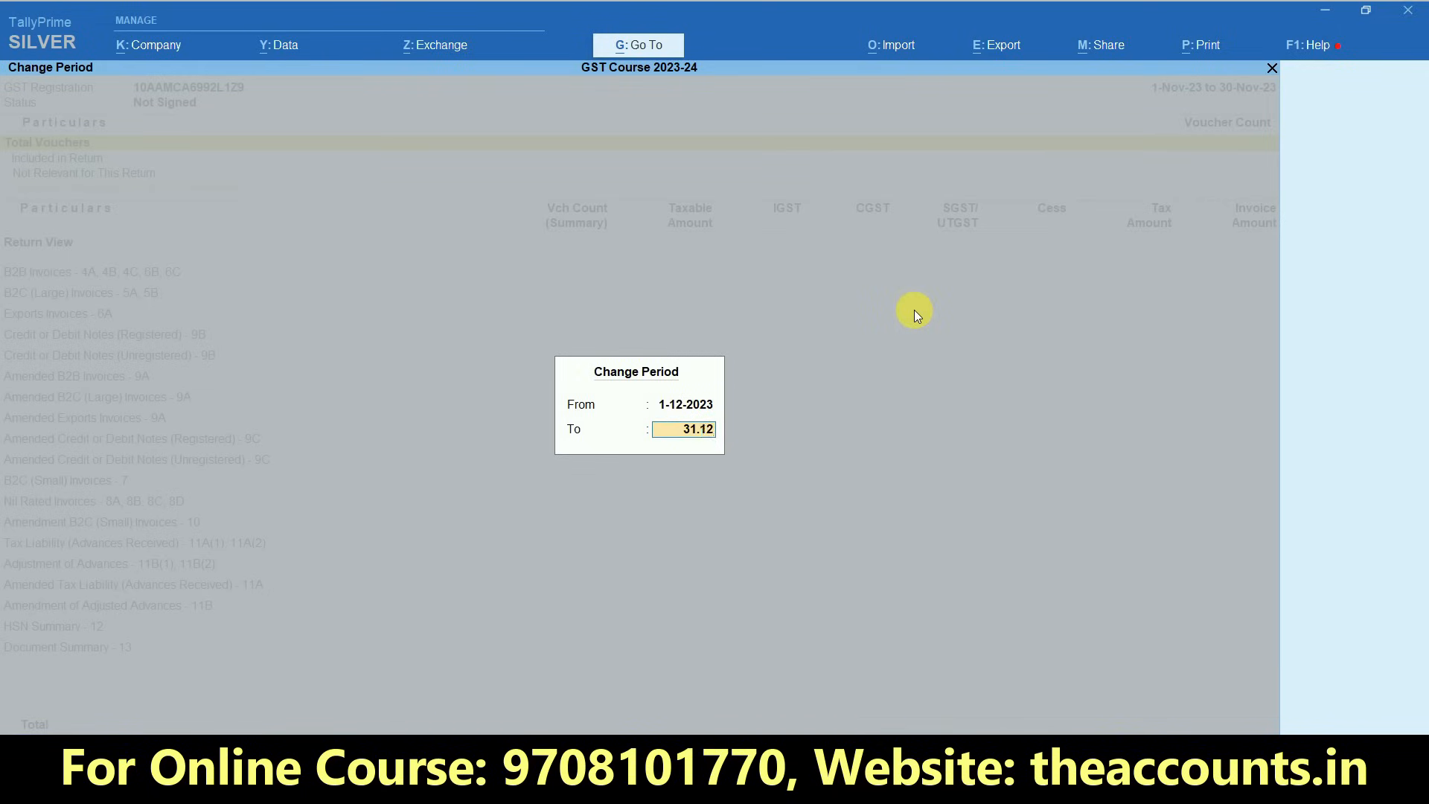
pyautogui.press('Return')
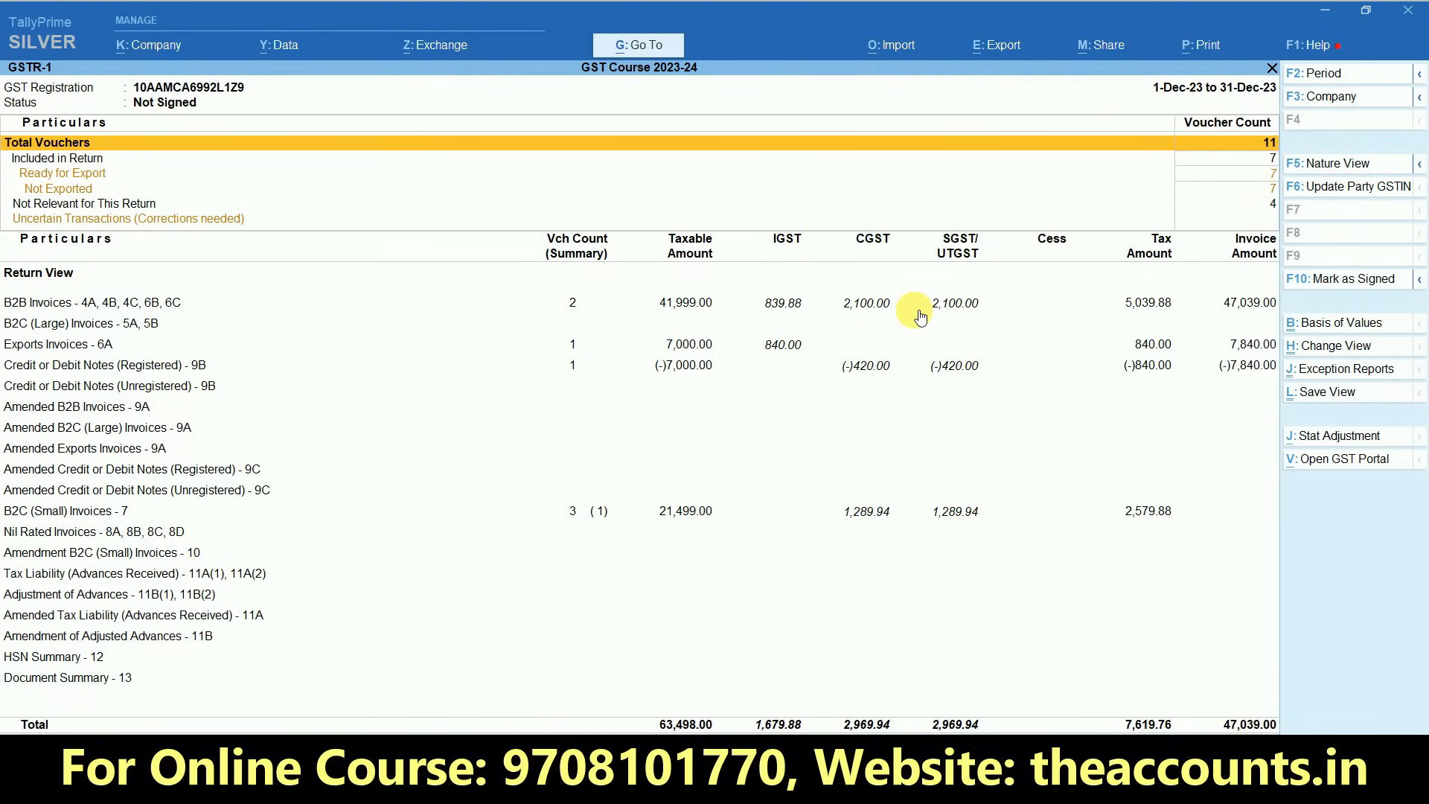
# - Review the B2B Invoices and Uncertain Transactions rows and open the GST Returns export for GSTR-1
pyautogui.click(709, 303)
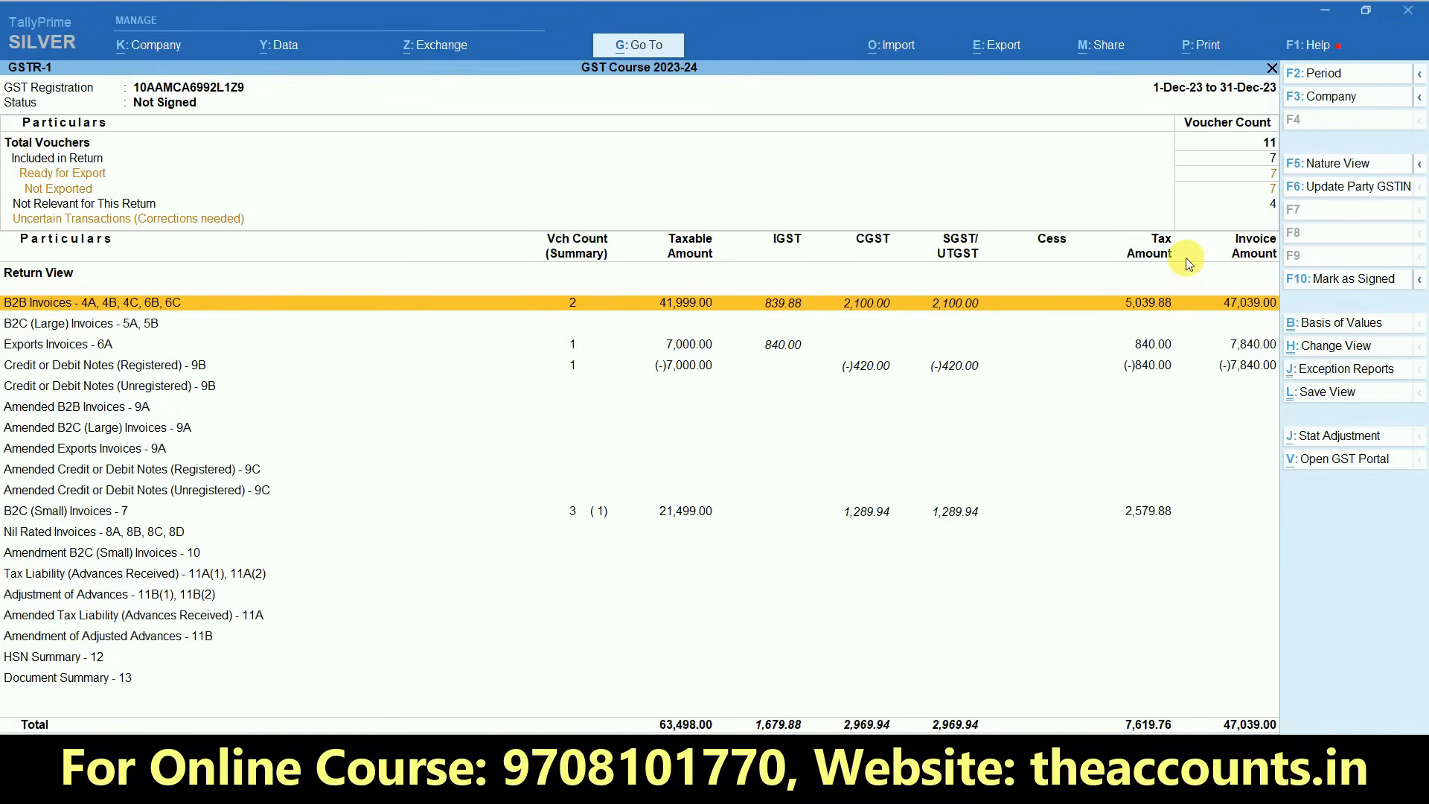
pyautogui.click(1260, 220)
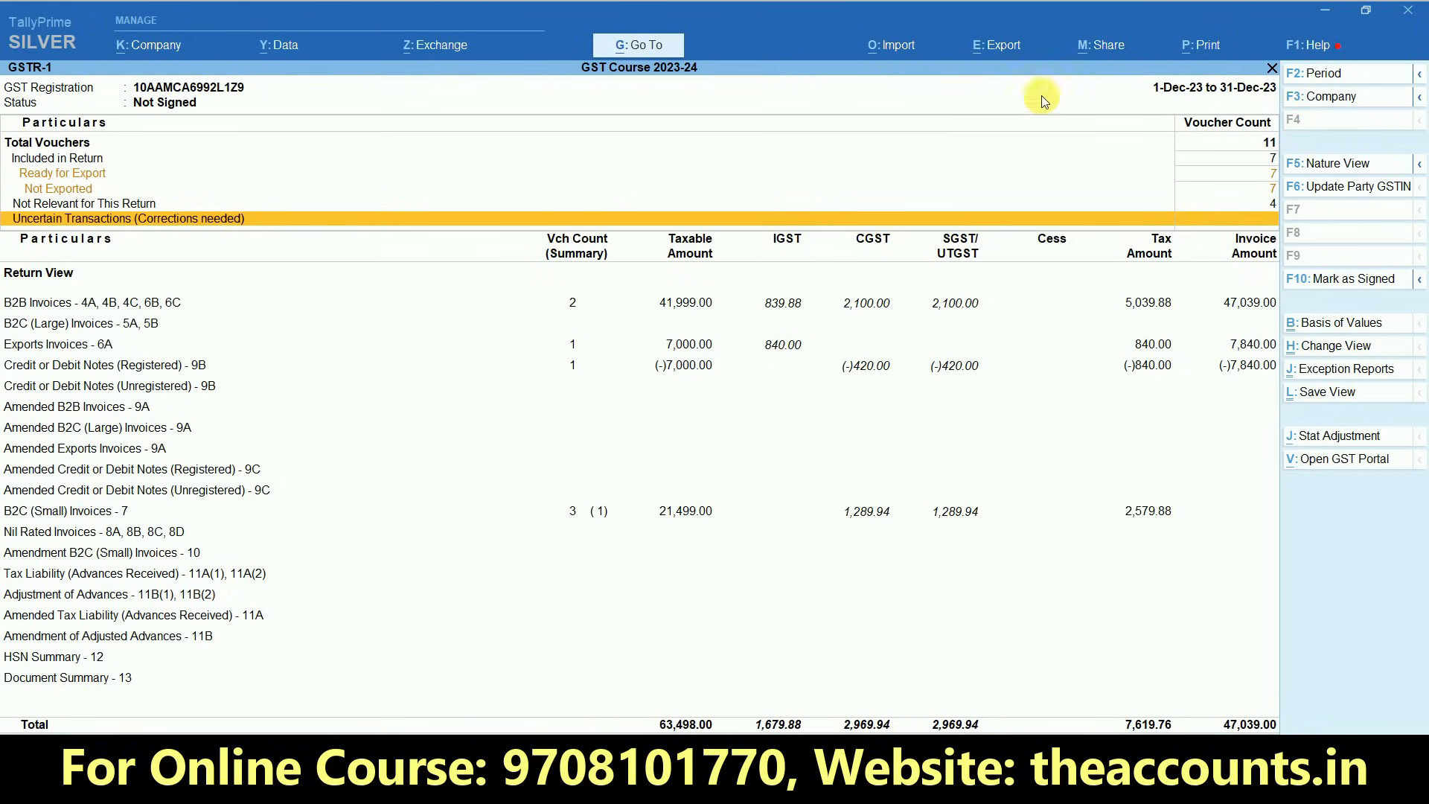
pyautogui.click(995, 50)
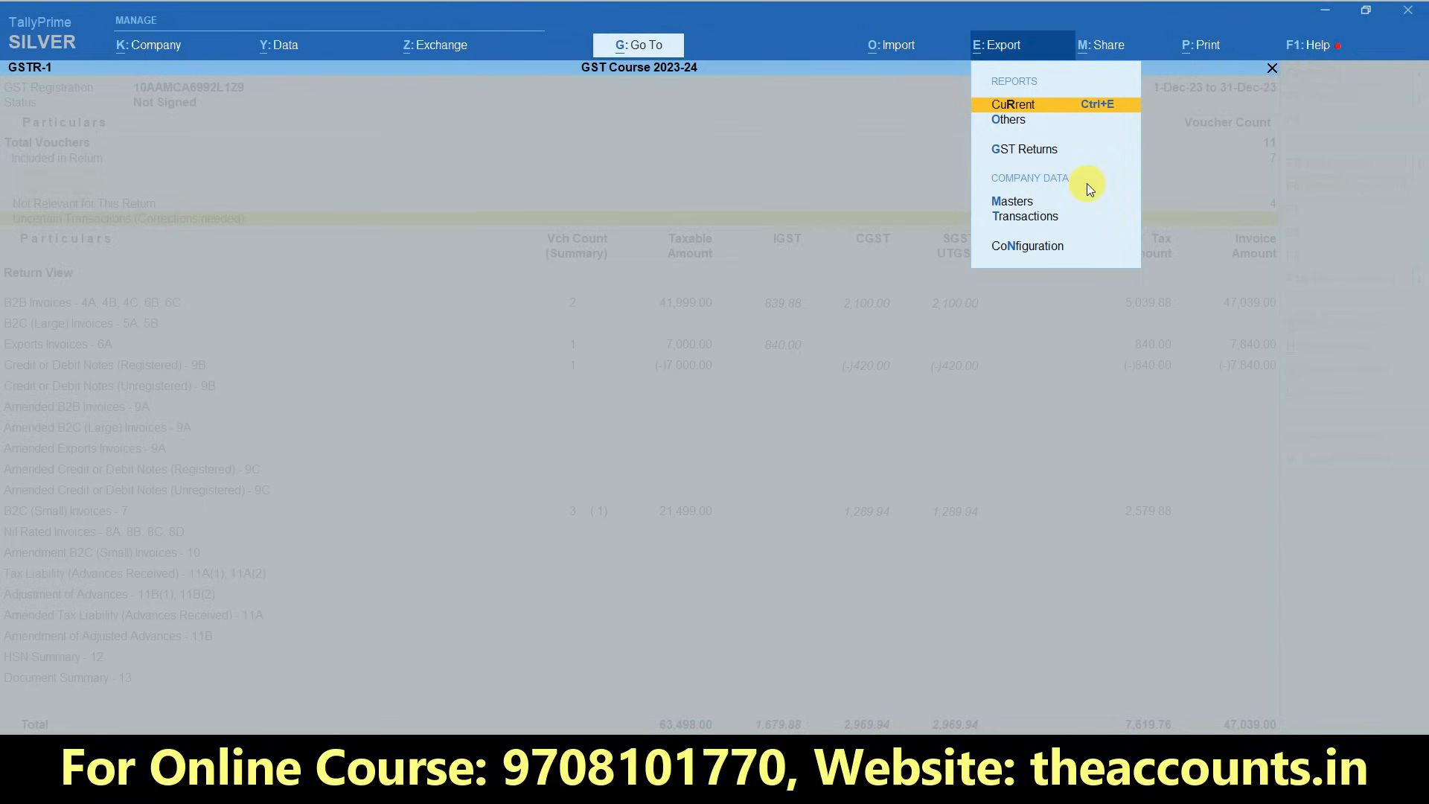
pyautogui.click(1034, 153)
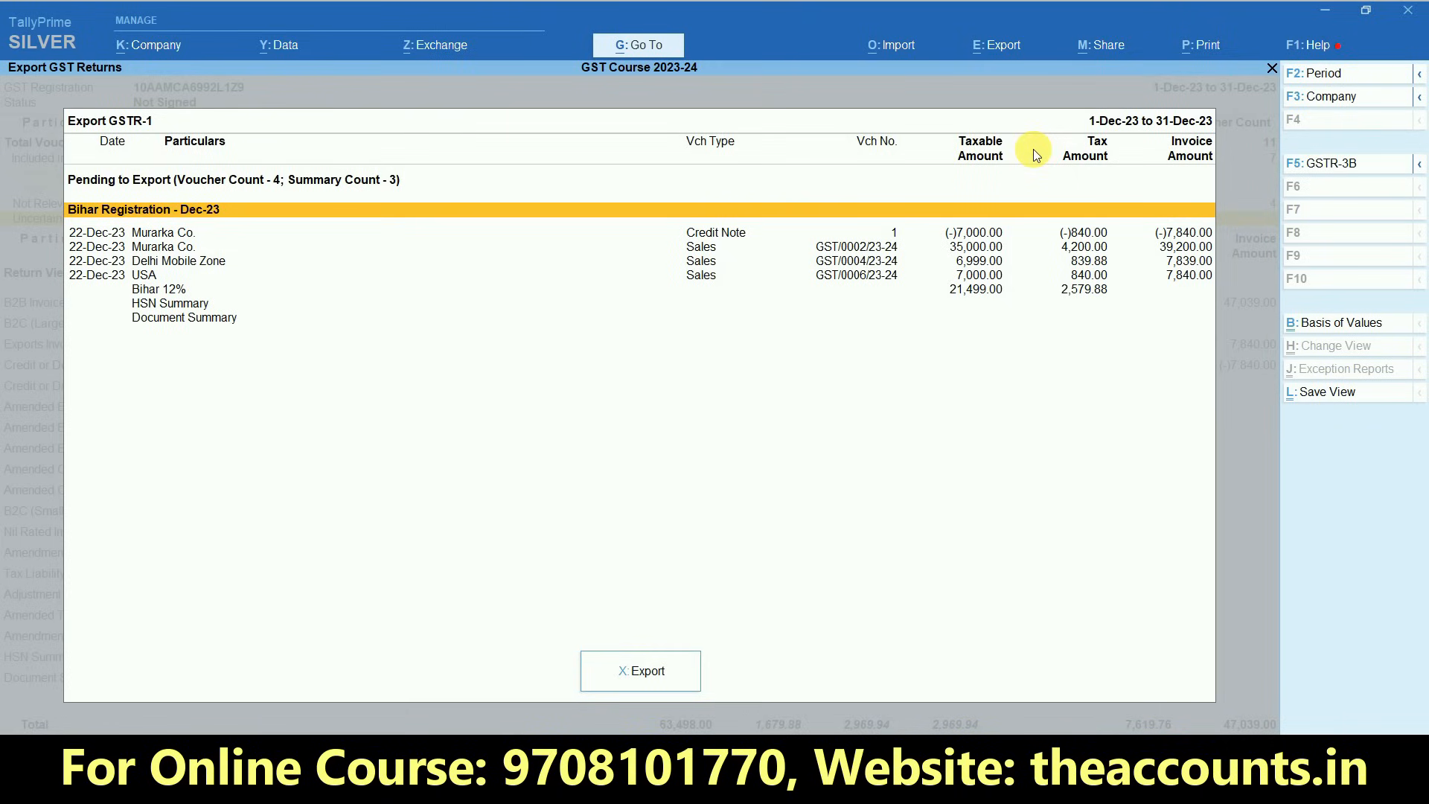
# - Examine the vouchers and summary entries pending for GSTR-1 export under Bihar Registration - Dec-23
pyautogui.click(168, 239)
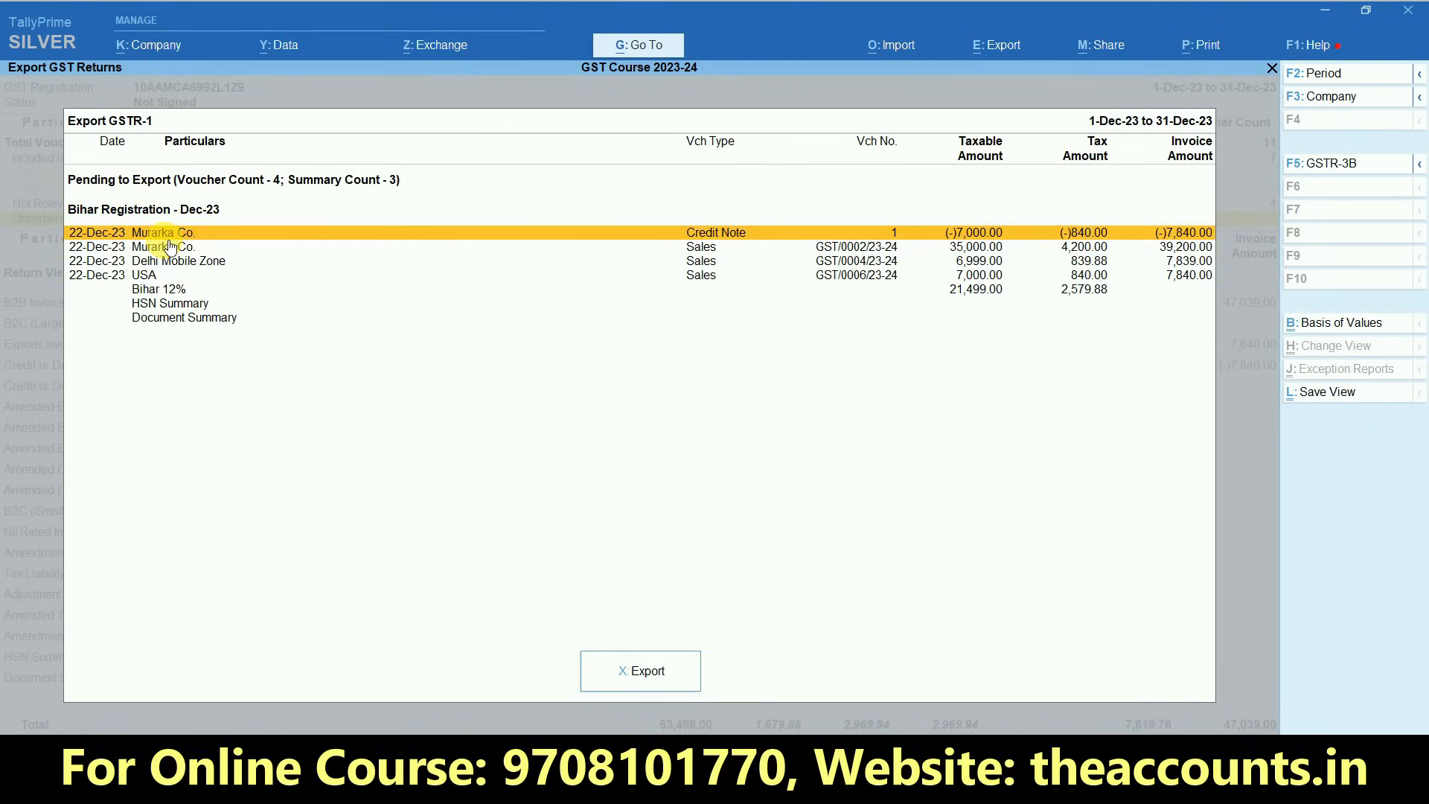
pyautogui.press('Up')
pyautogui.press('Down')
pyautogui.press('Down')
pyautogui.press('Down')
pyautogui.press('Up')
pyautogui.press('Up')
pyautogui.press('Up')
pyautogui.press('Down')
pyautogui.press('Down')
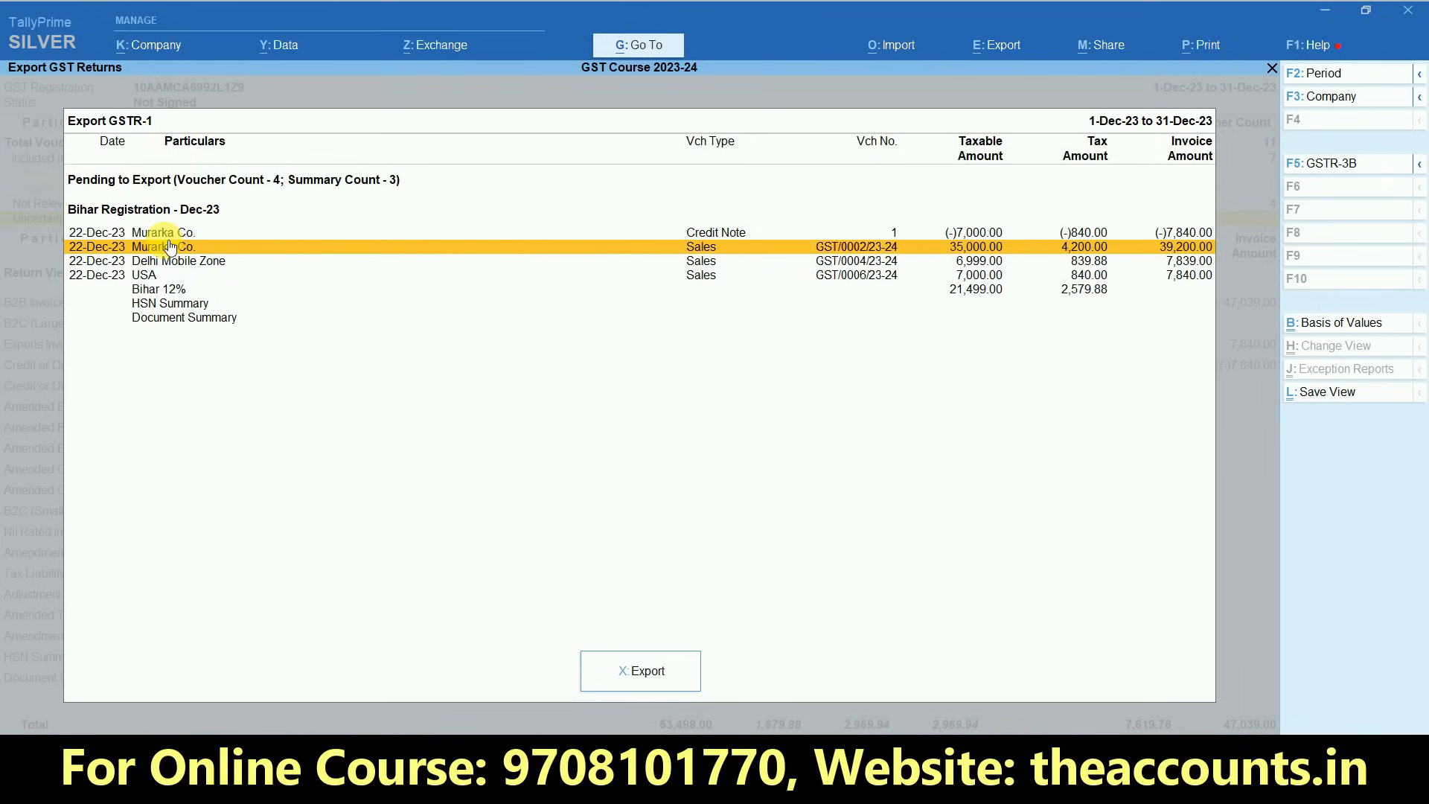
pyautogui.press('Down')
pyautogui.press('Down')
pyautogui.press('Down')
pyautogui.press('Up')
pyautogui.press('Up')
pyautogui.press('Up')
pyautogui.press('Up')
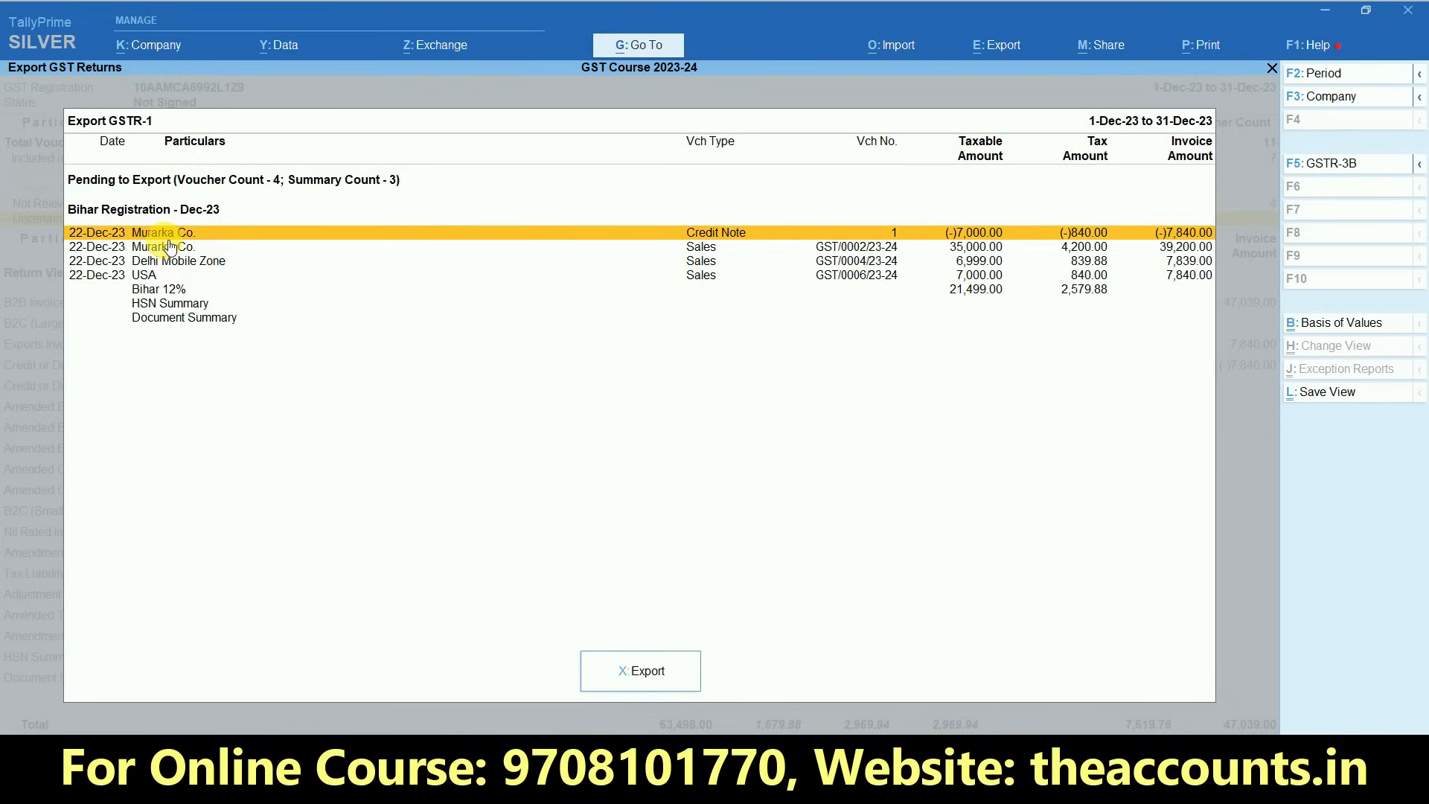
pyautogui.press('Down')
pyautogui.press('Down')
pyautogui.press('Down')
pyautogui.press('Down')
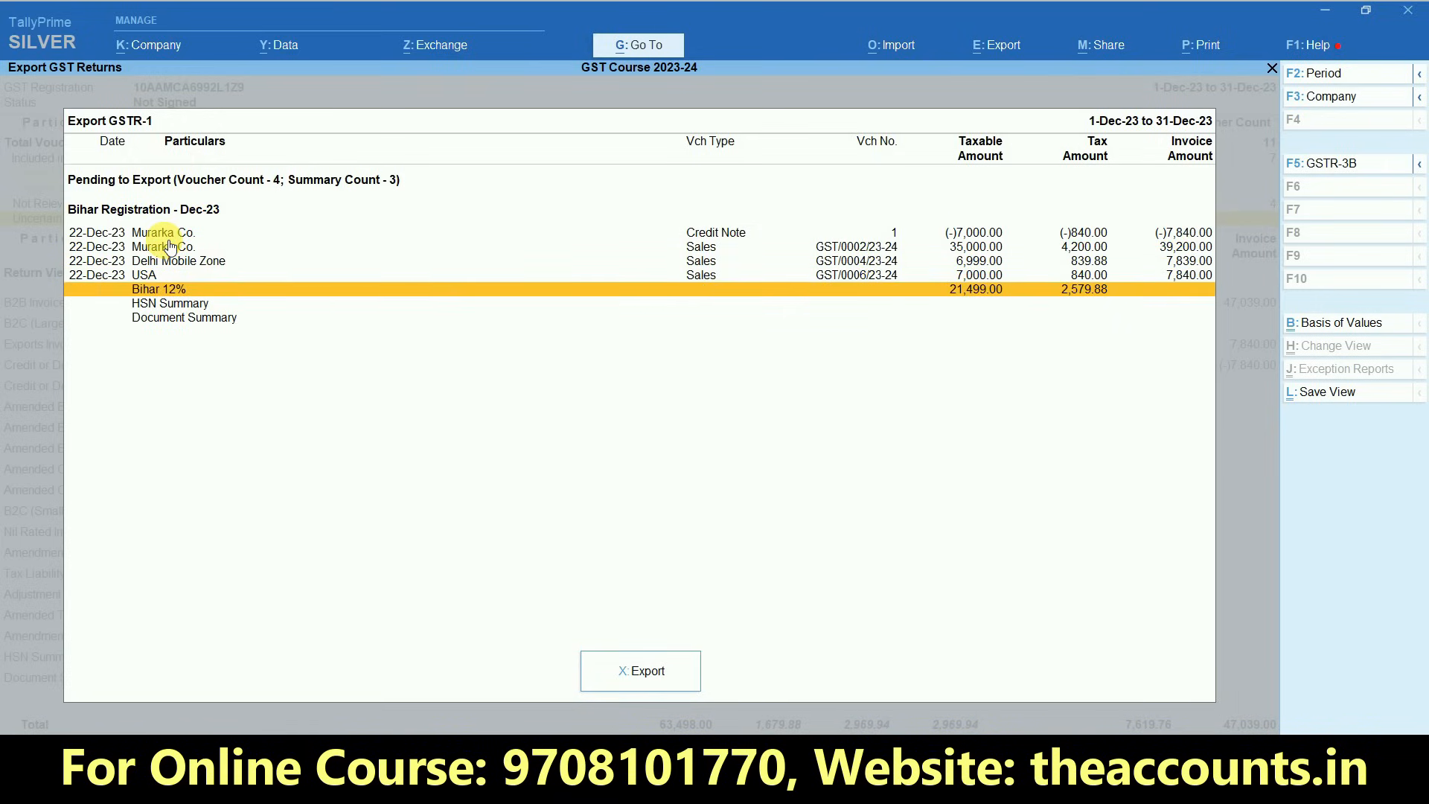
pyautogui.press('Up')
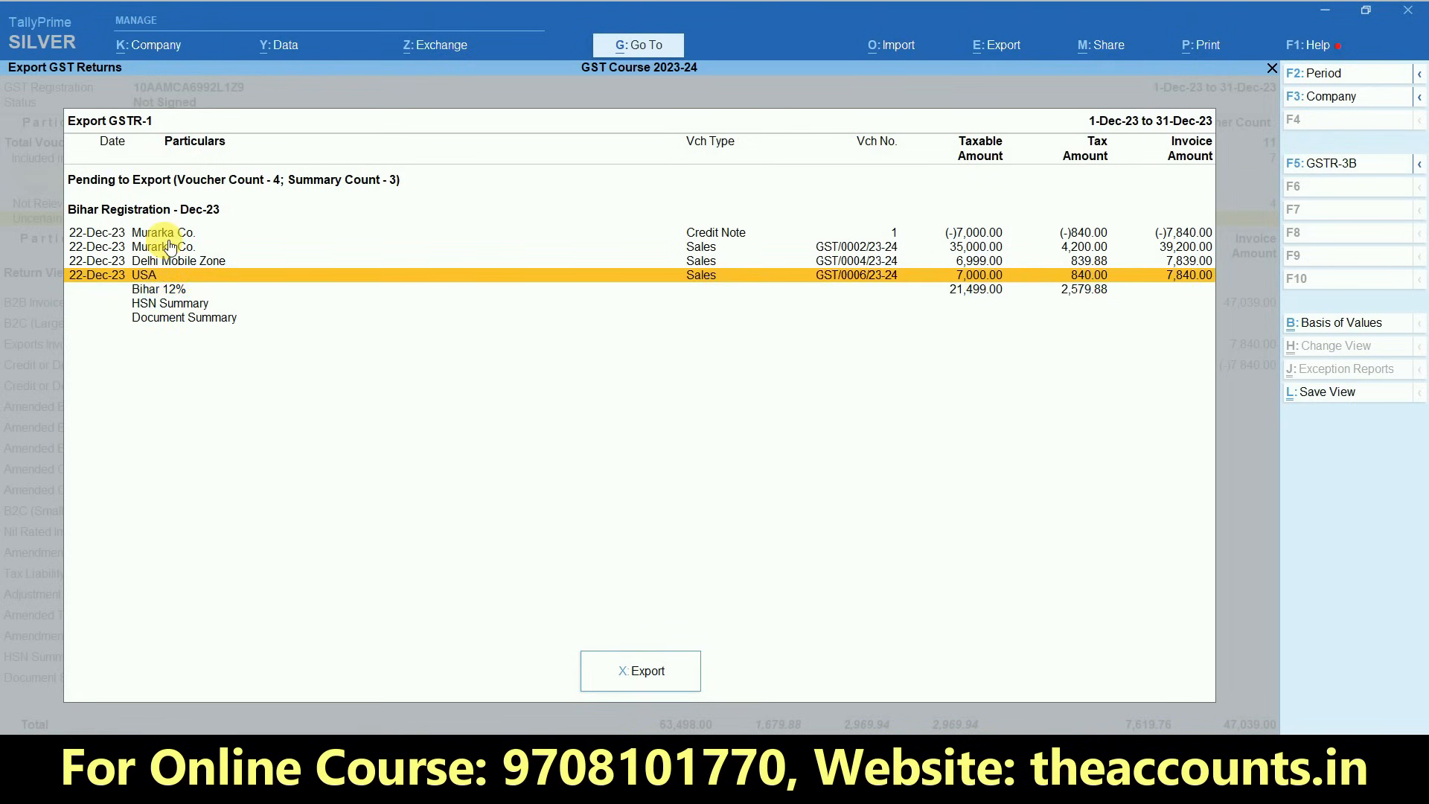
pyautogui.press('Up')
pyautogui.press('Up')
pyautogui.press('Up')
pyautogui.press('Up')
pyautogui.press('Down')
pyautogui.press('Down')
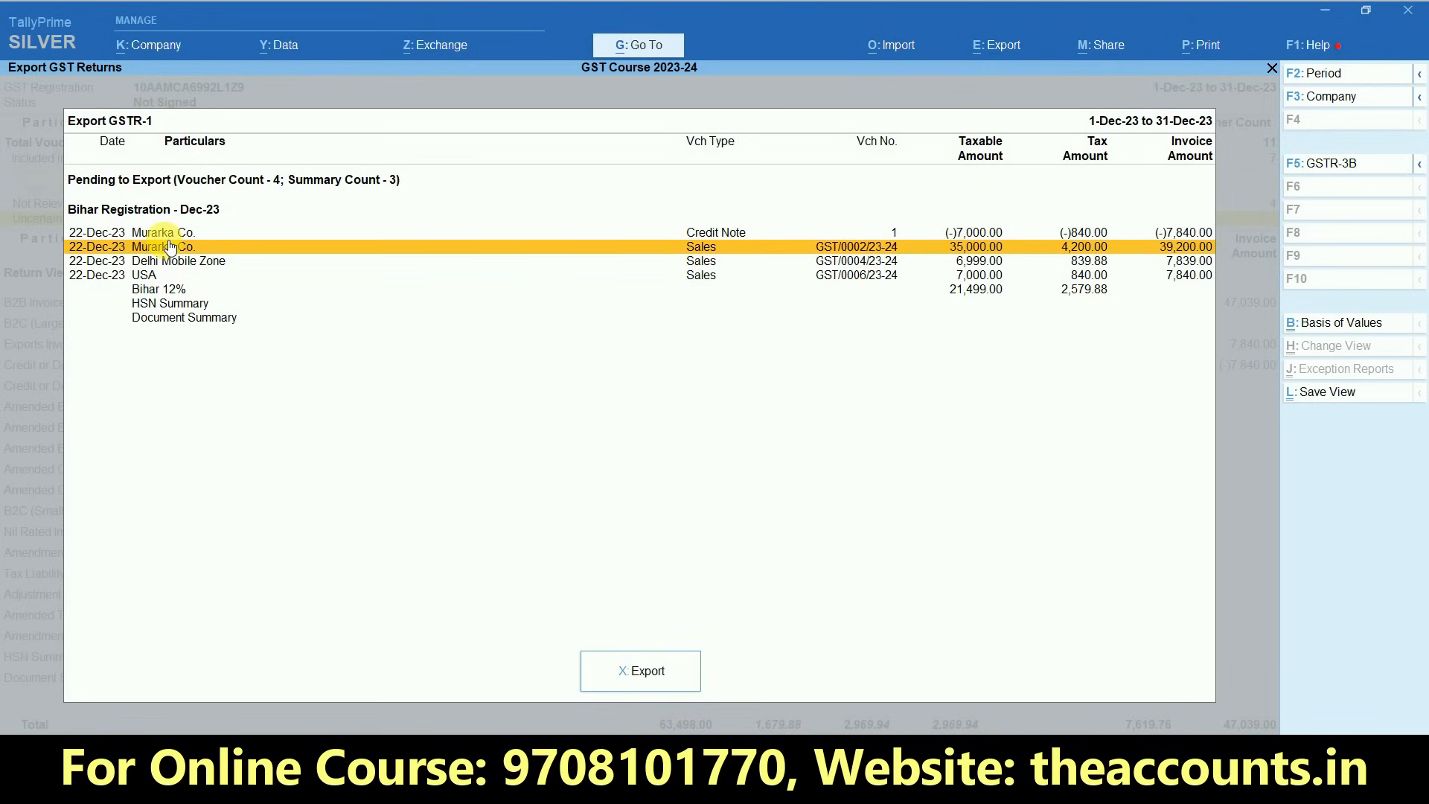
pyautogui.press('Up')
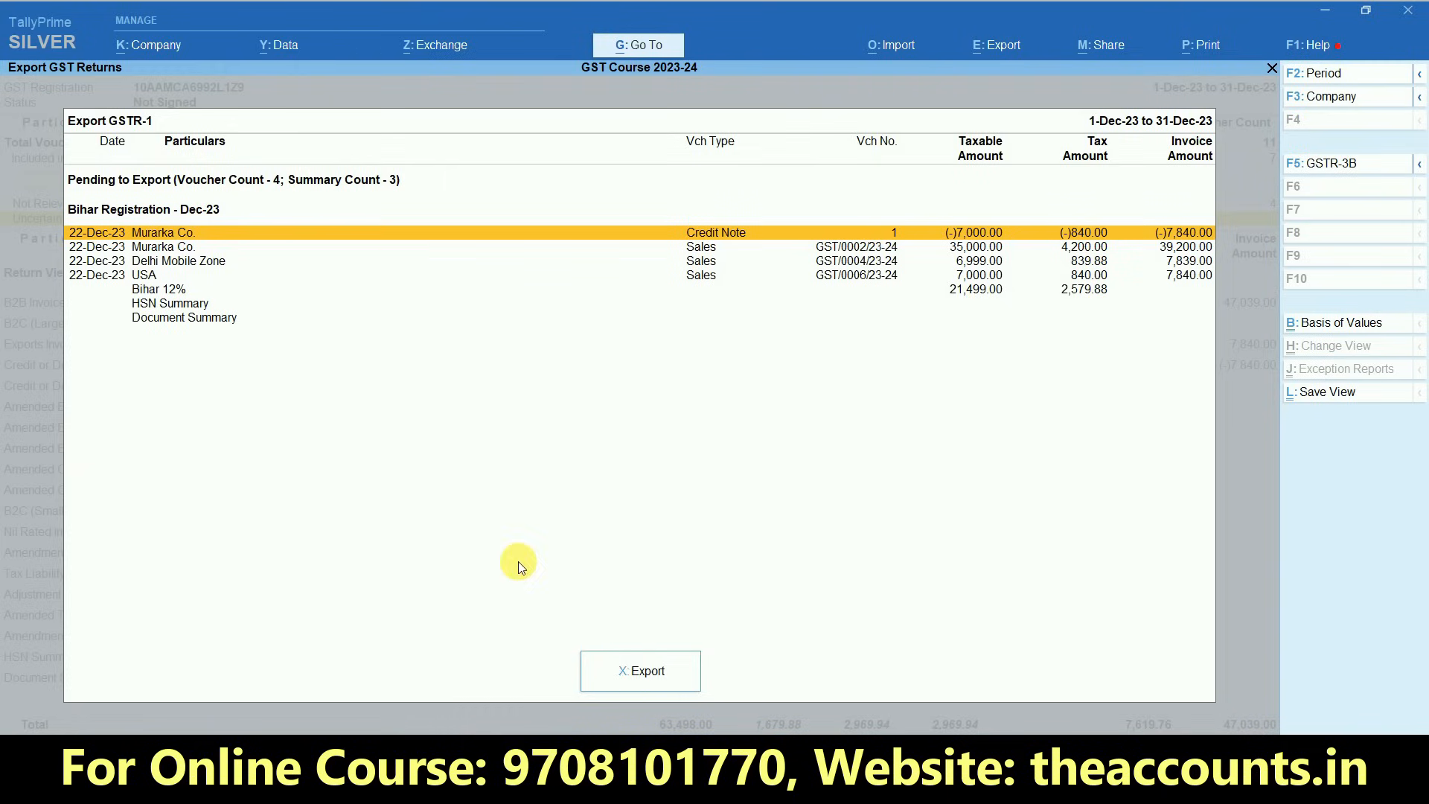
# - Proceed to the GSTR-1 export settings and select JSON (Data Interchange) as the file format
pyautogui.click(646, 671)
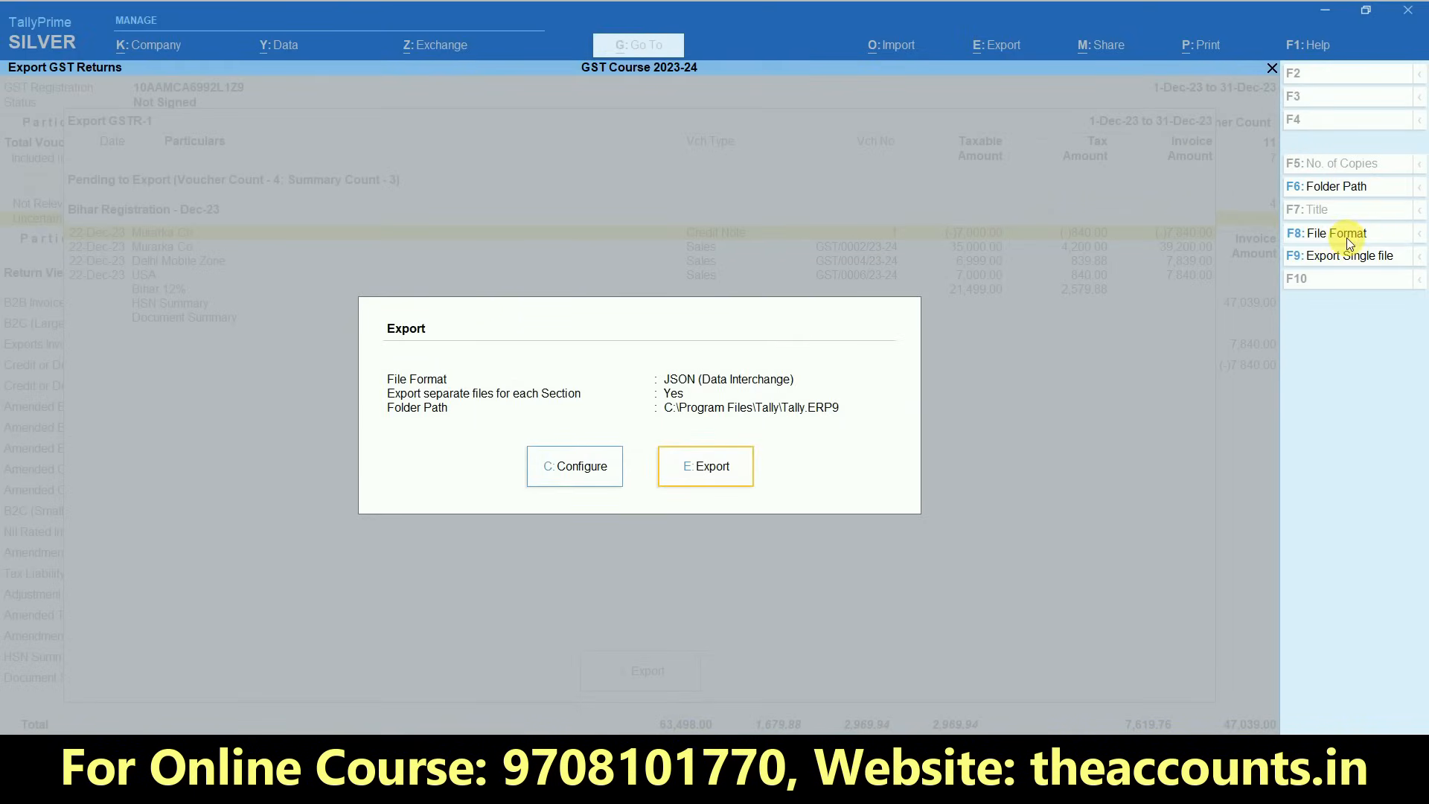
pyautogui.click(1289, 240)
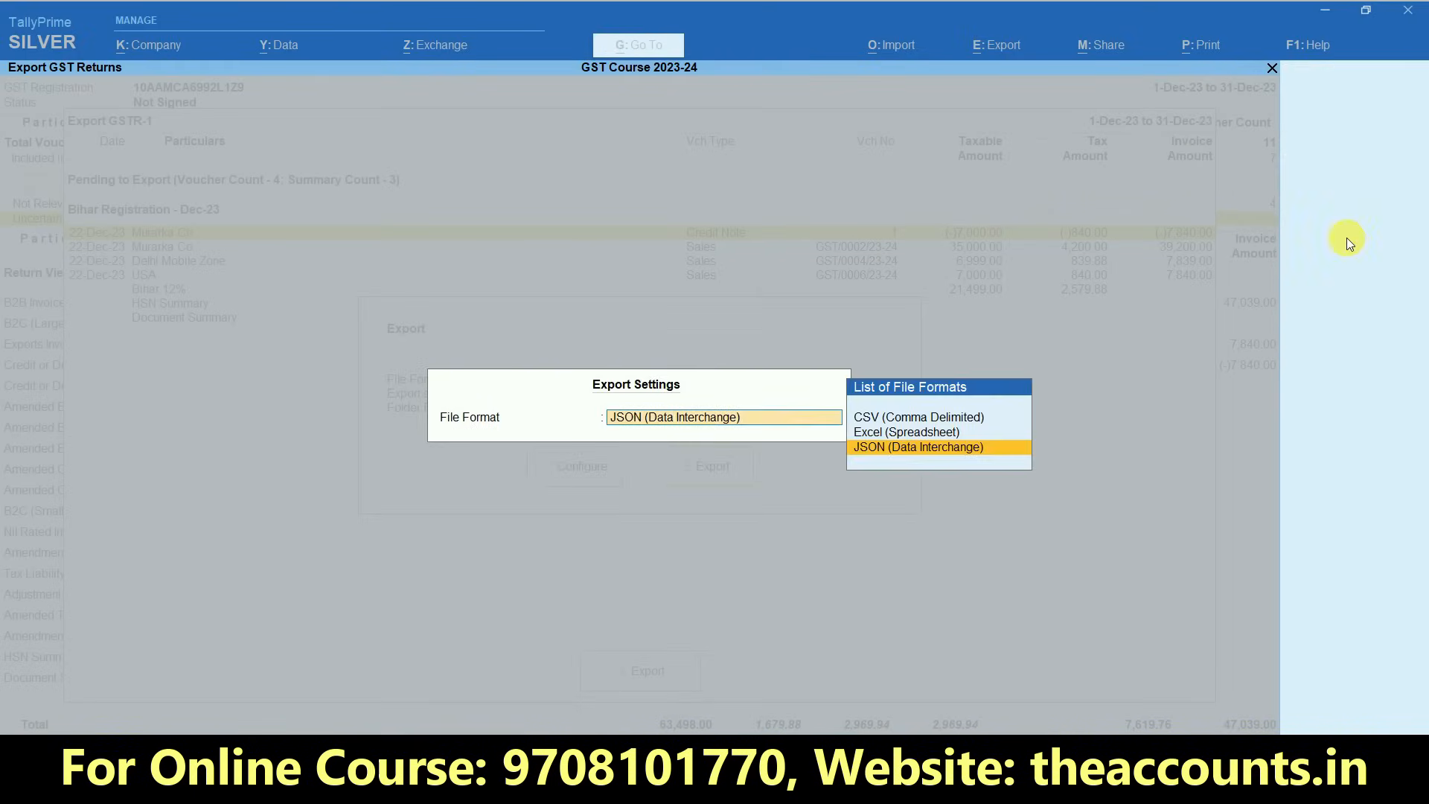
pyautogui.click(900, 447)
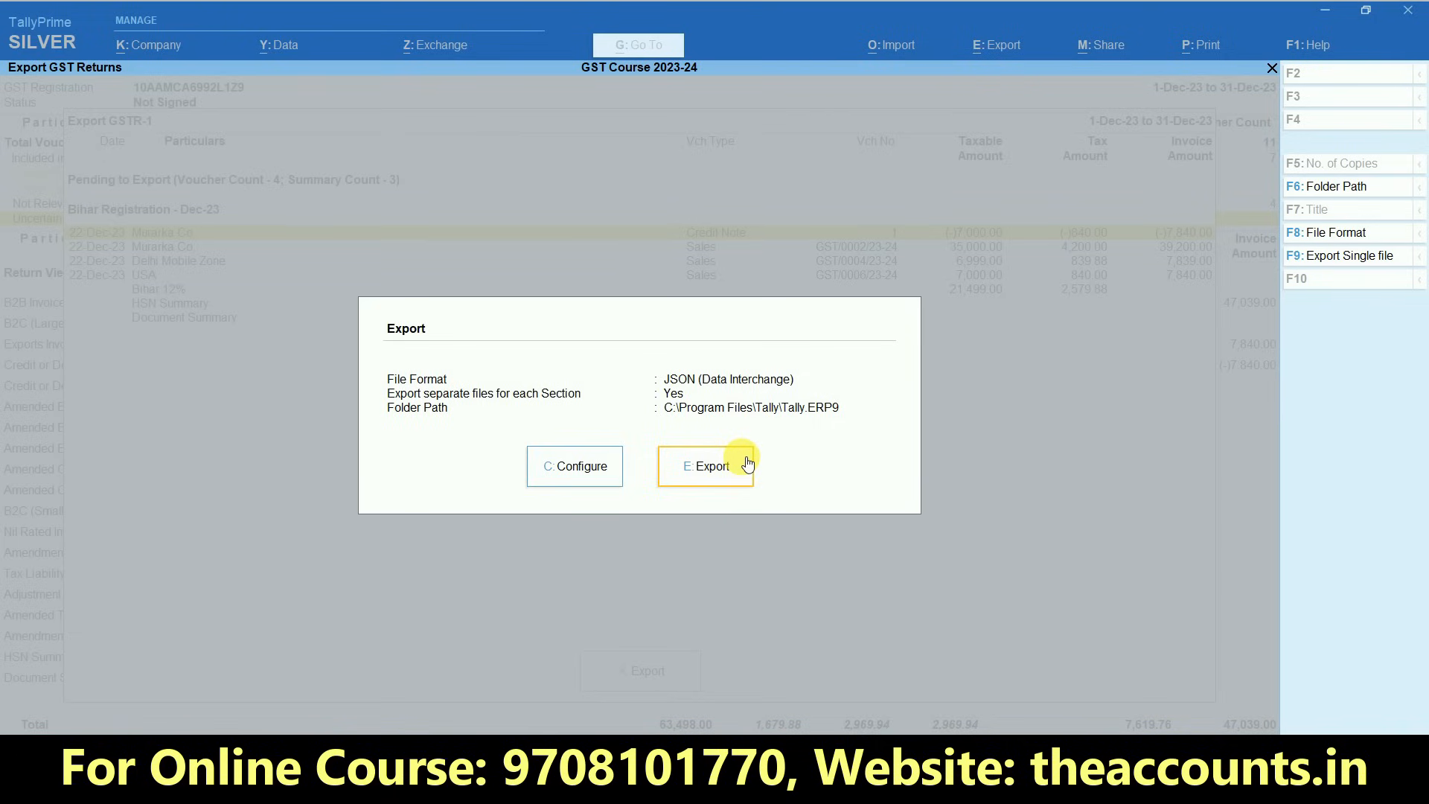
# - Check the export configuration and export GSTR-1 as separate JSON files for each section to C:\Program Files\Tally\Tally.ERP9
pyautogui.click(571, 466)
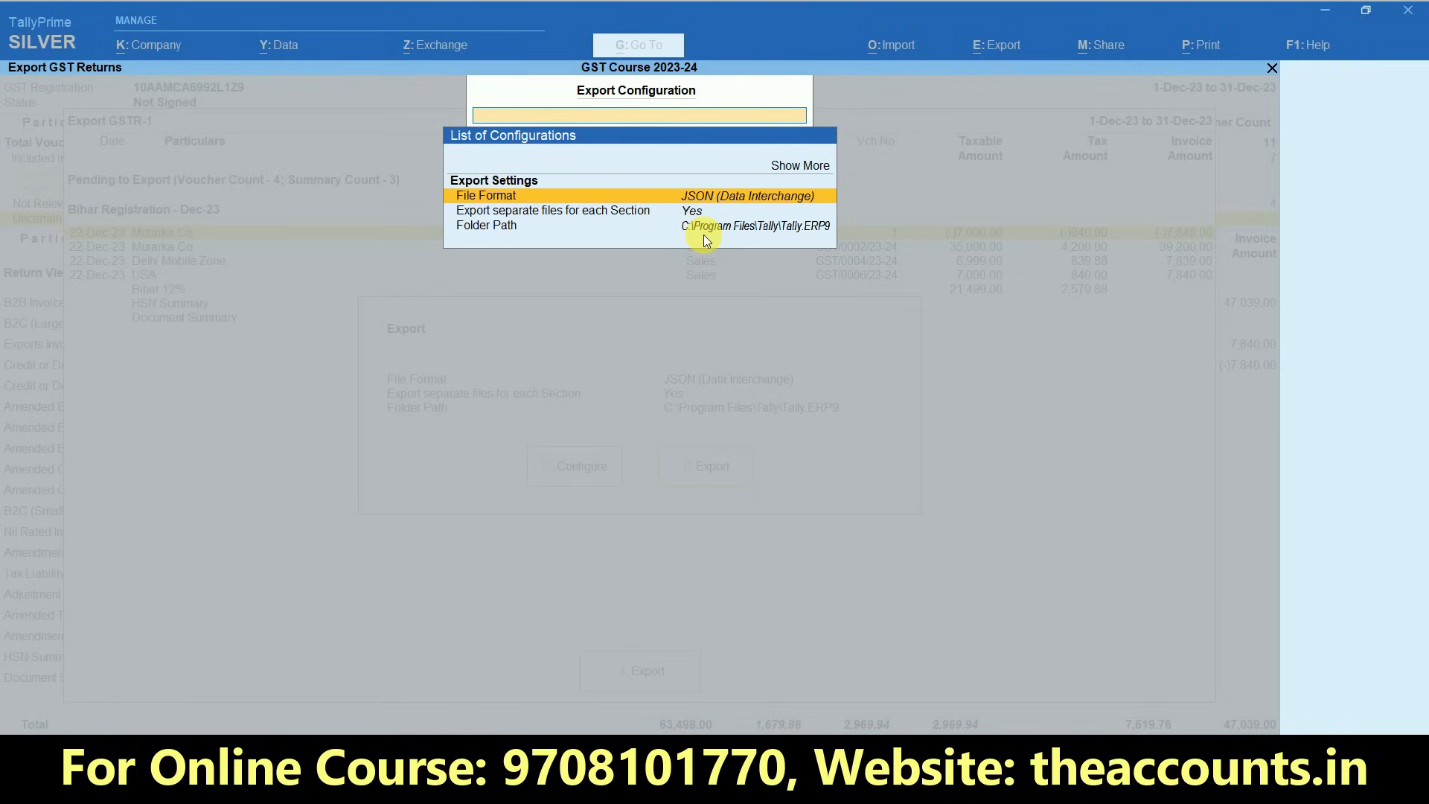
pyautogui.press('Escape')
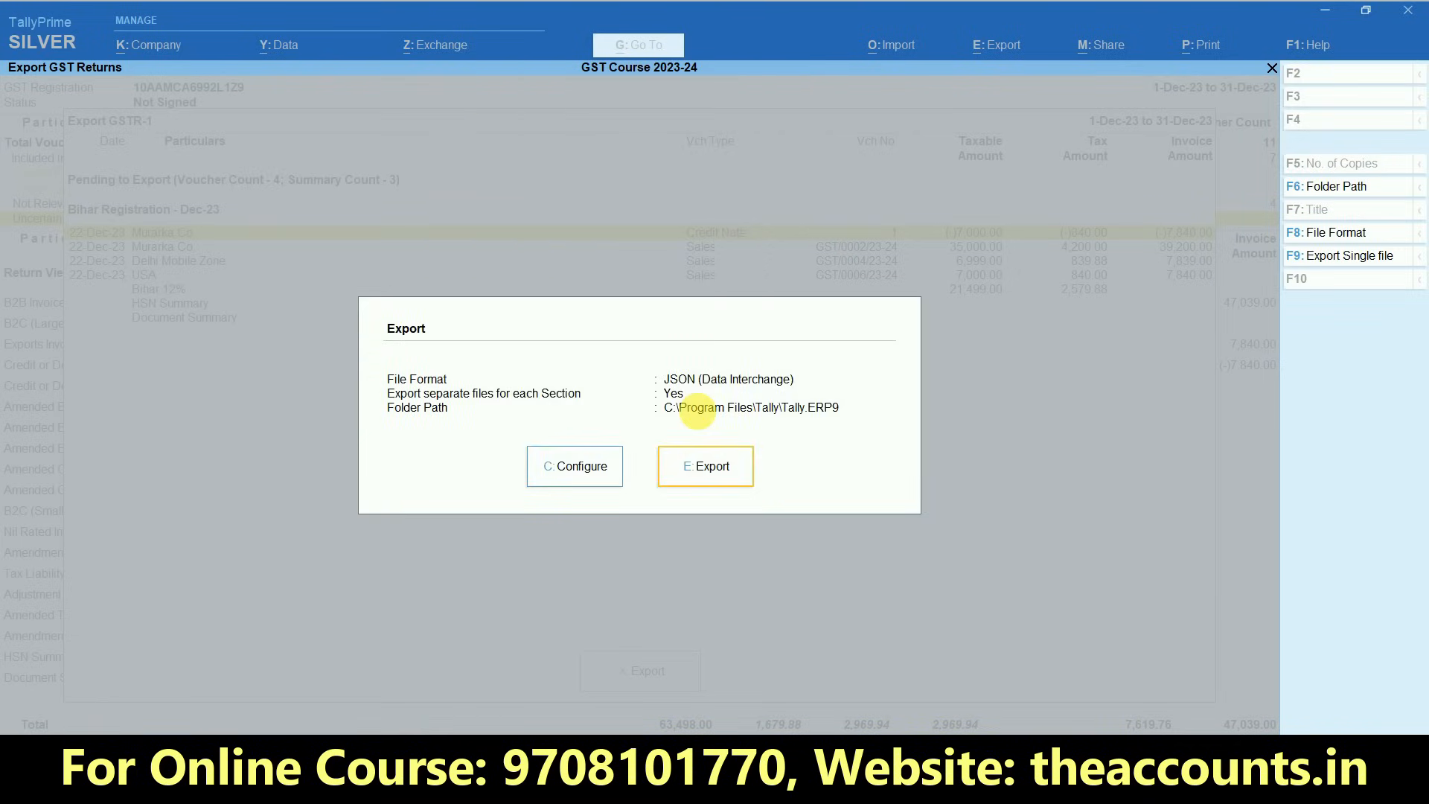
pyautogui.click(713, 469)
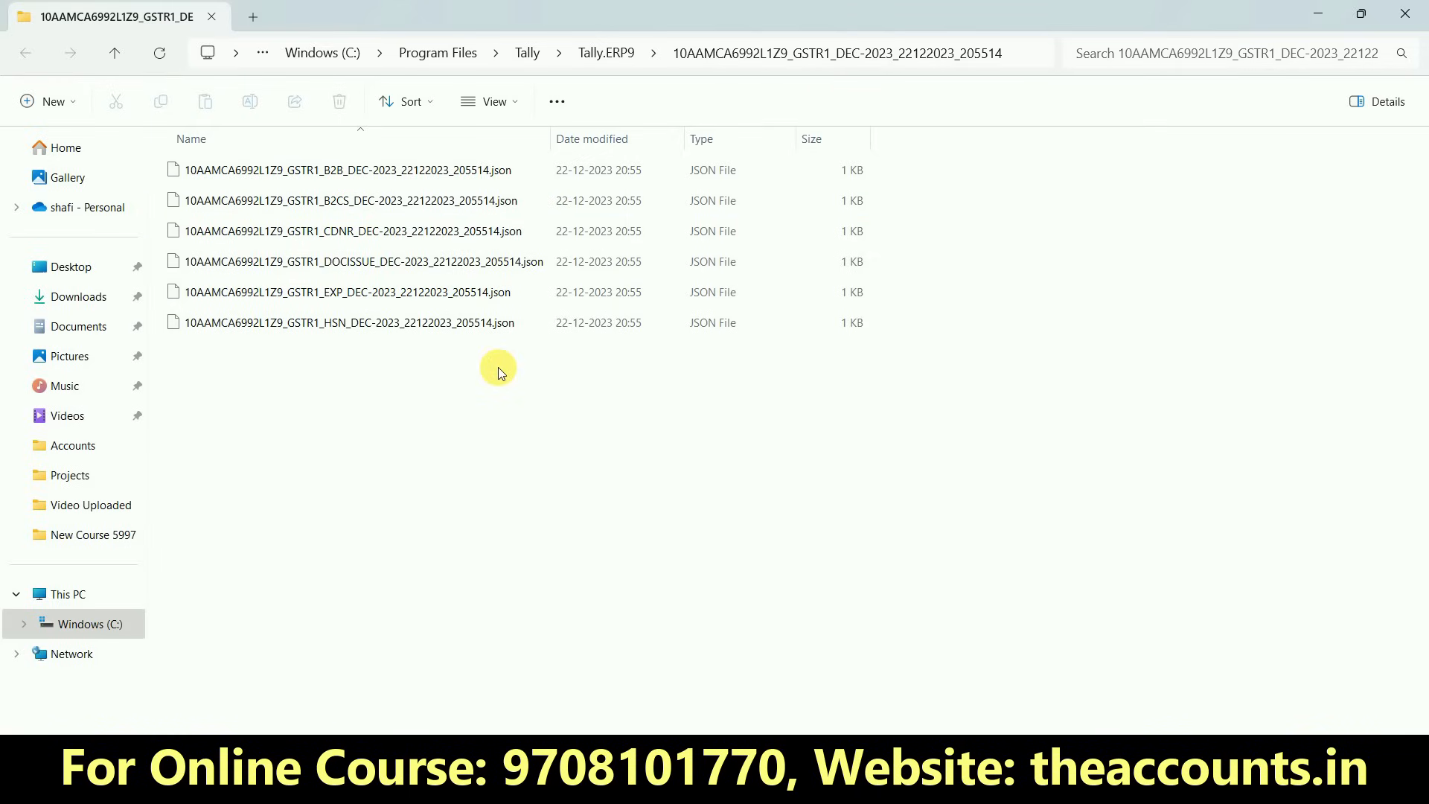
# - Look over the exported GSTR-1 section files, including the B2B and B2CS JSON files, and switch back to TallyPrime
pyautogui.click(396, 182)
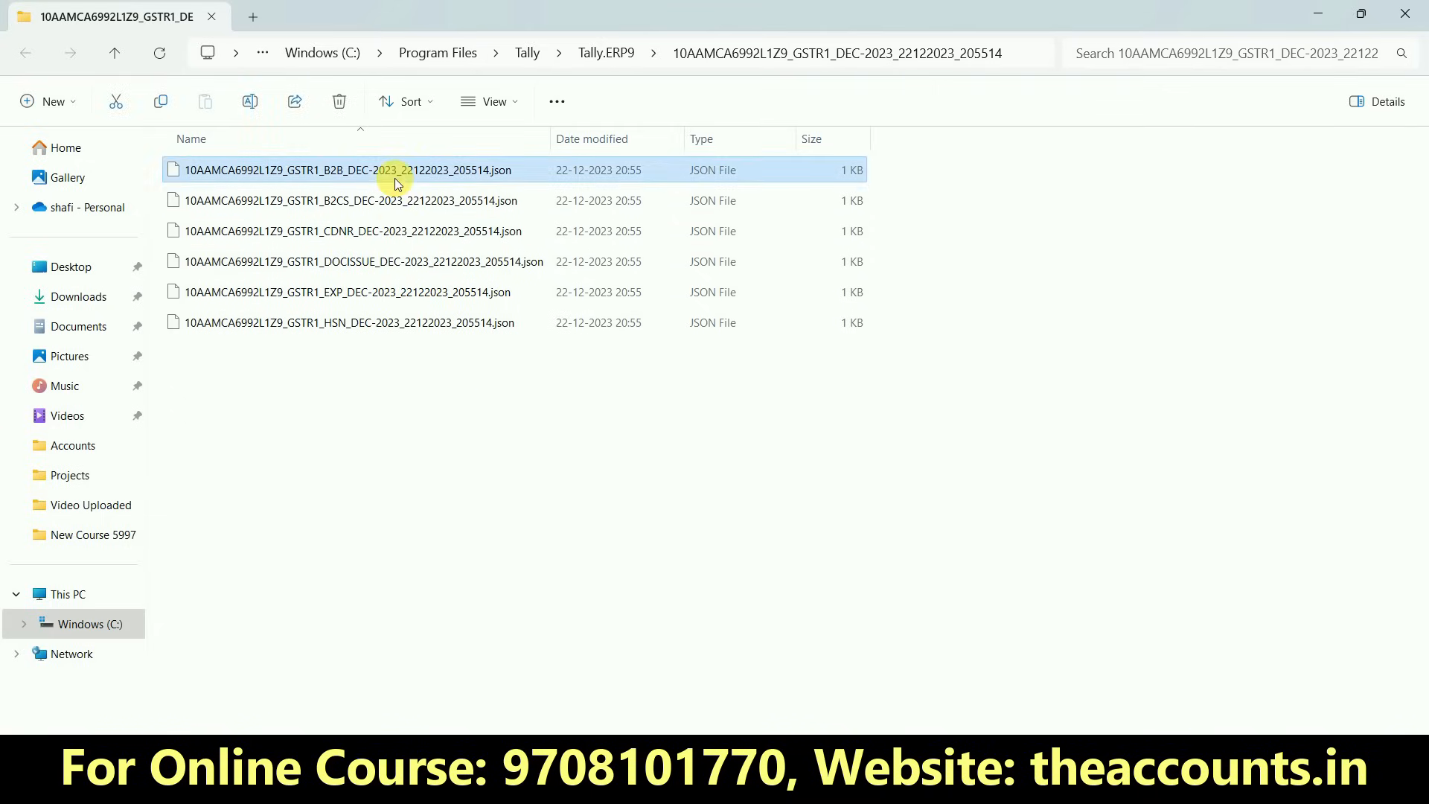
pyautogui.click(394, 204)
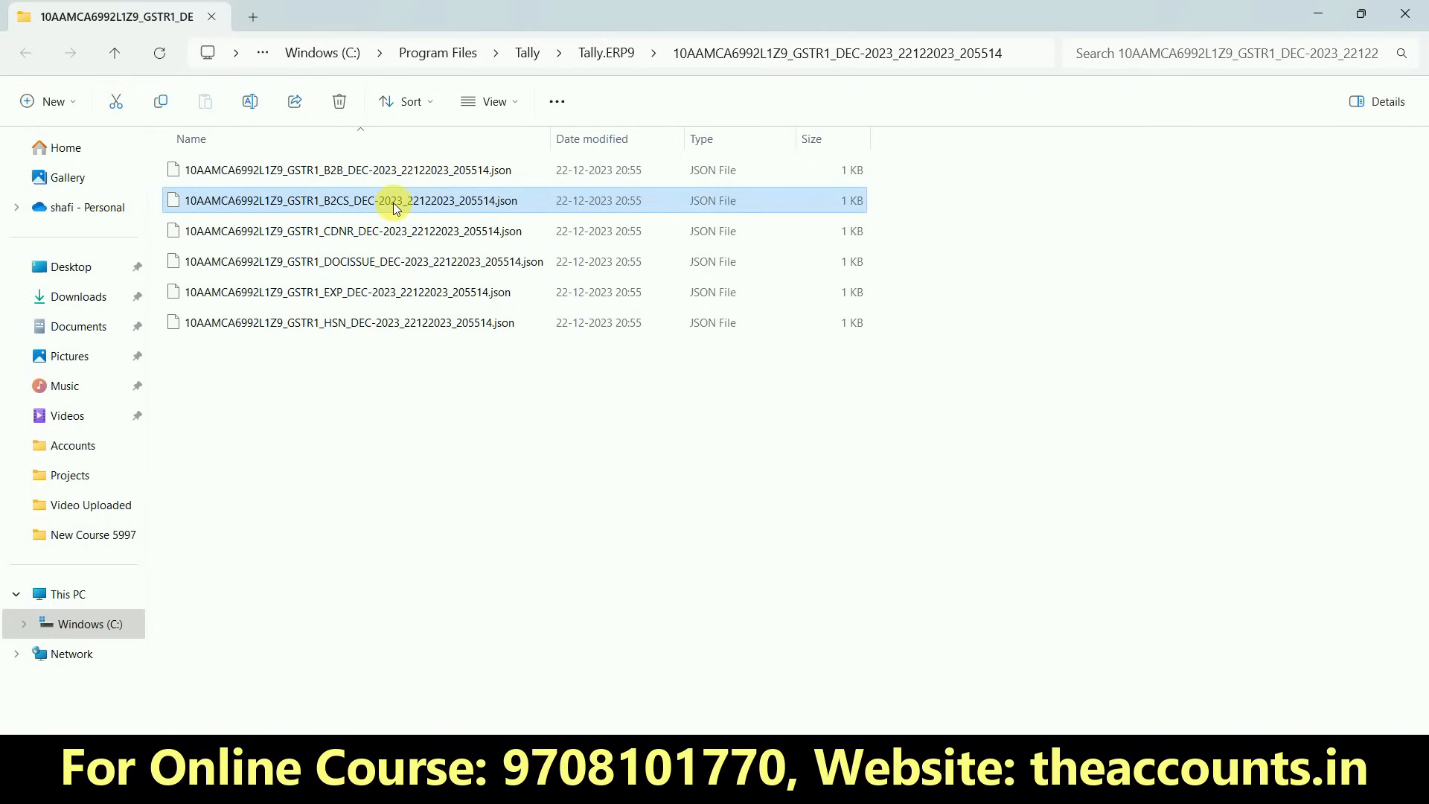
pyautogui.click(441, 438)
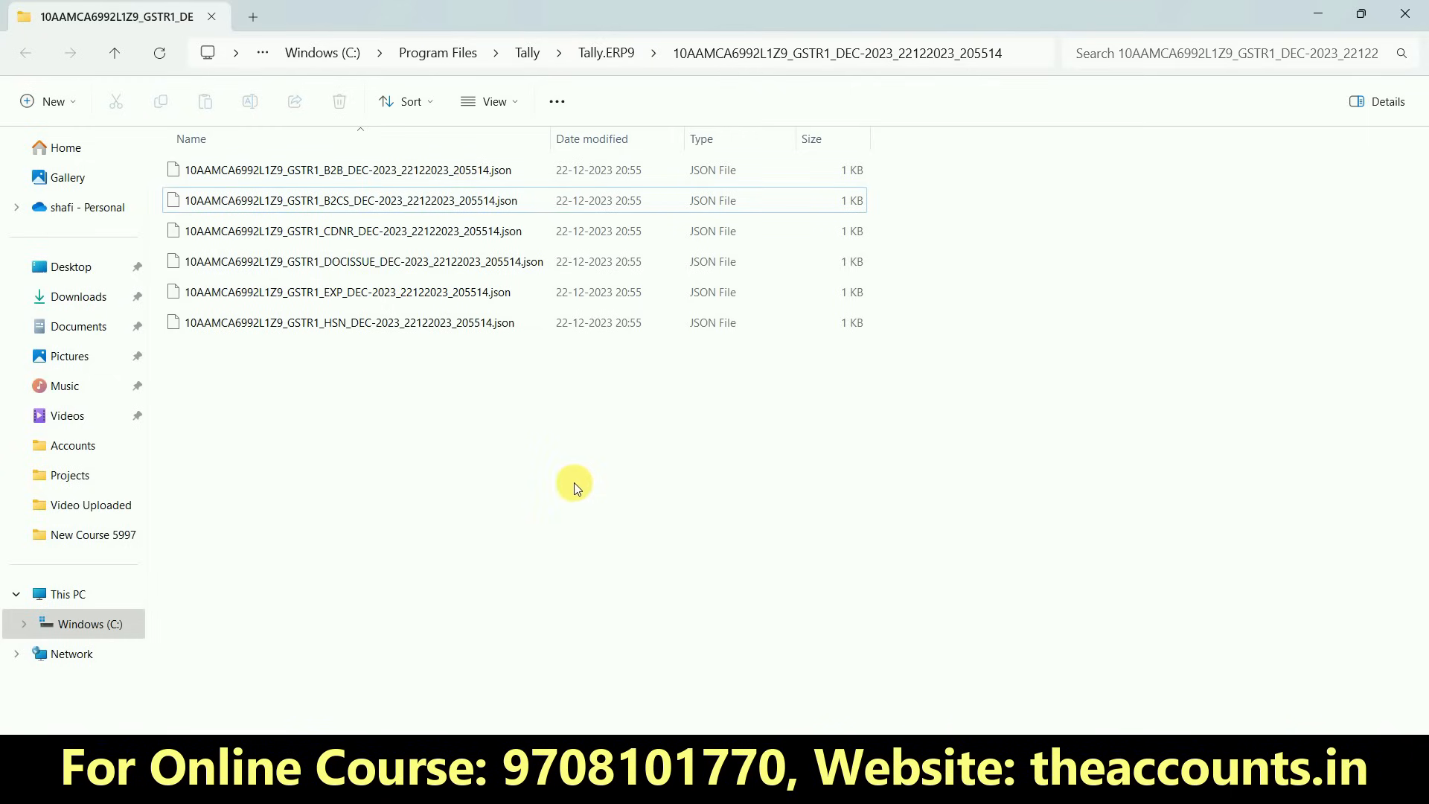
pyautogui.hotkey('alt', 'Tab')
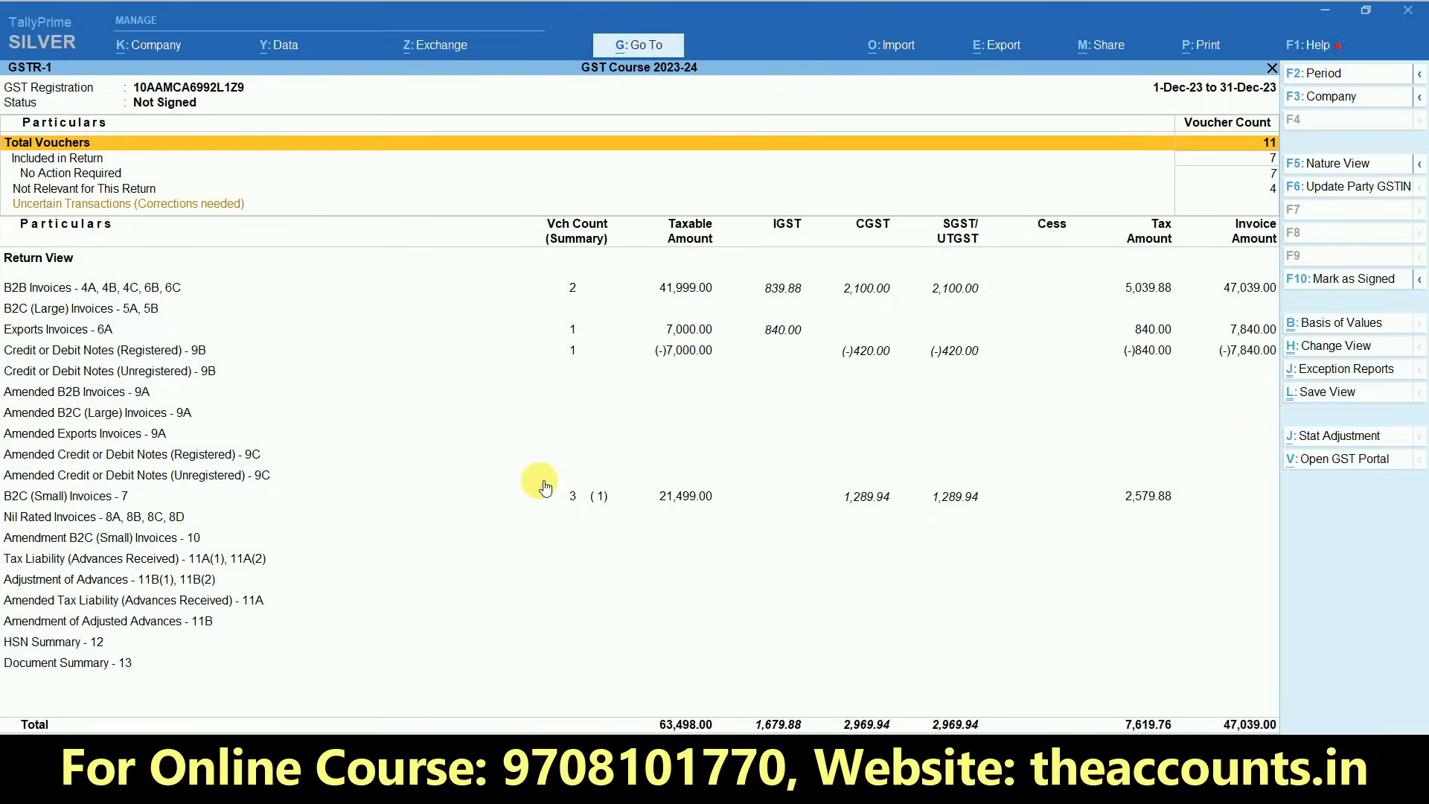
# - Leave the GSTR-1 return and open the GSTR-3B return from the GST reports
pyautogui.press('Escape')
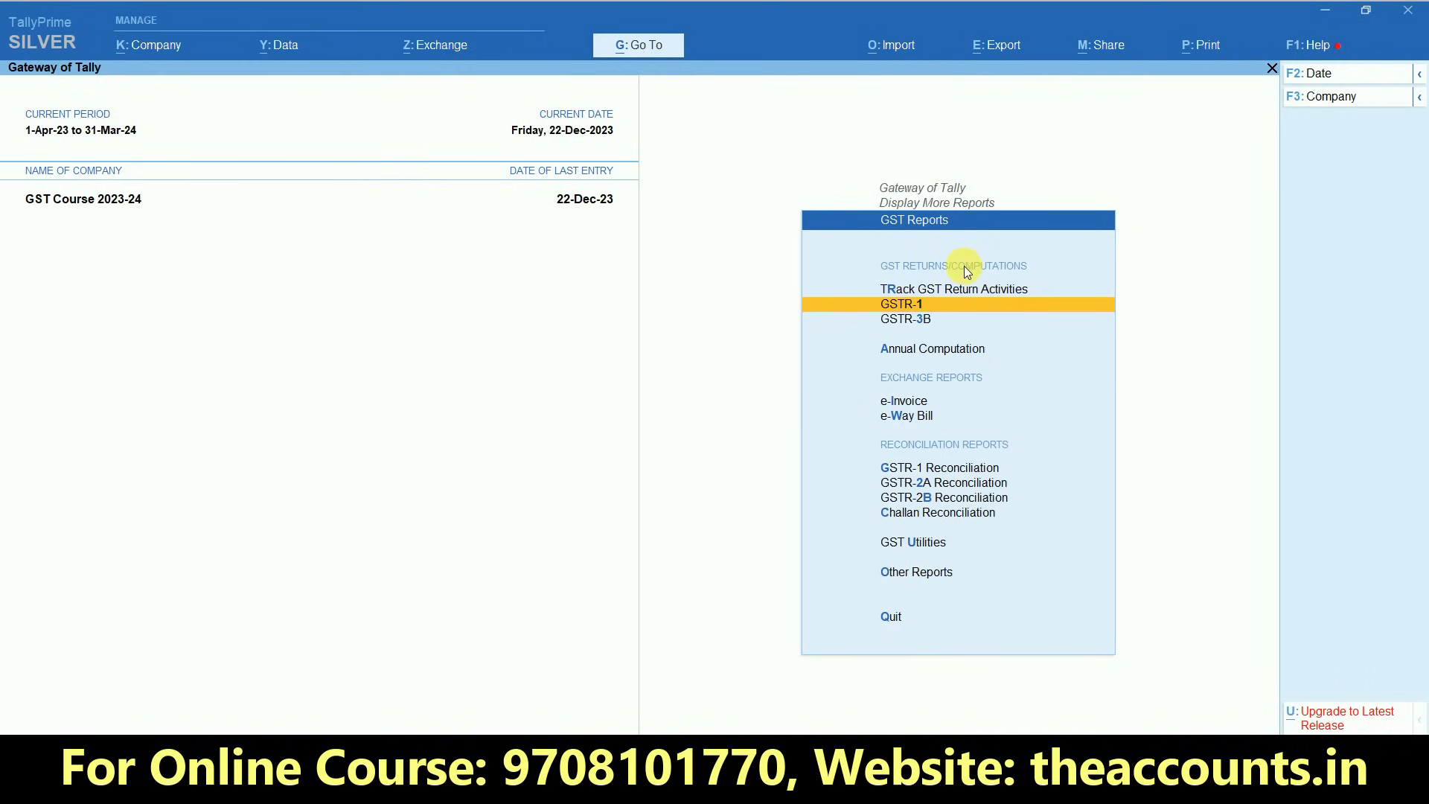
pyautogui.click(947, 307)
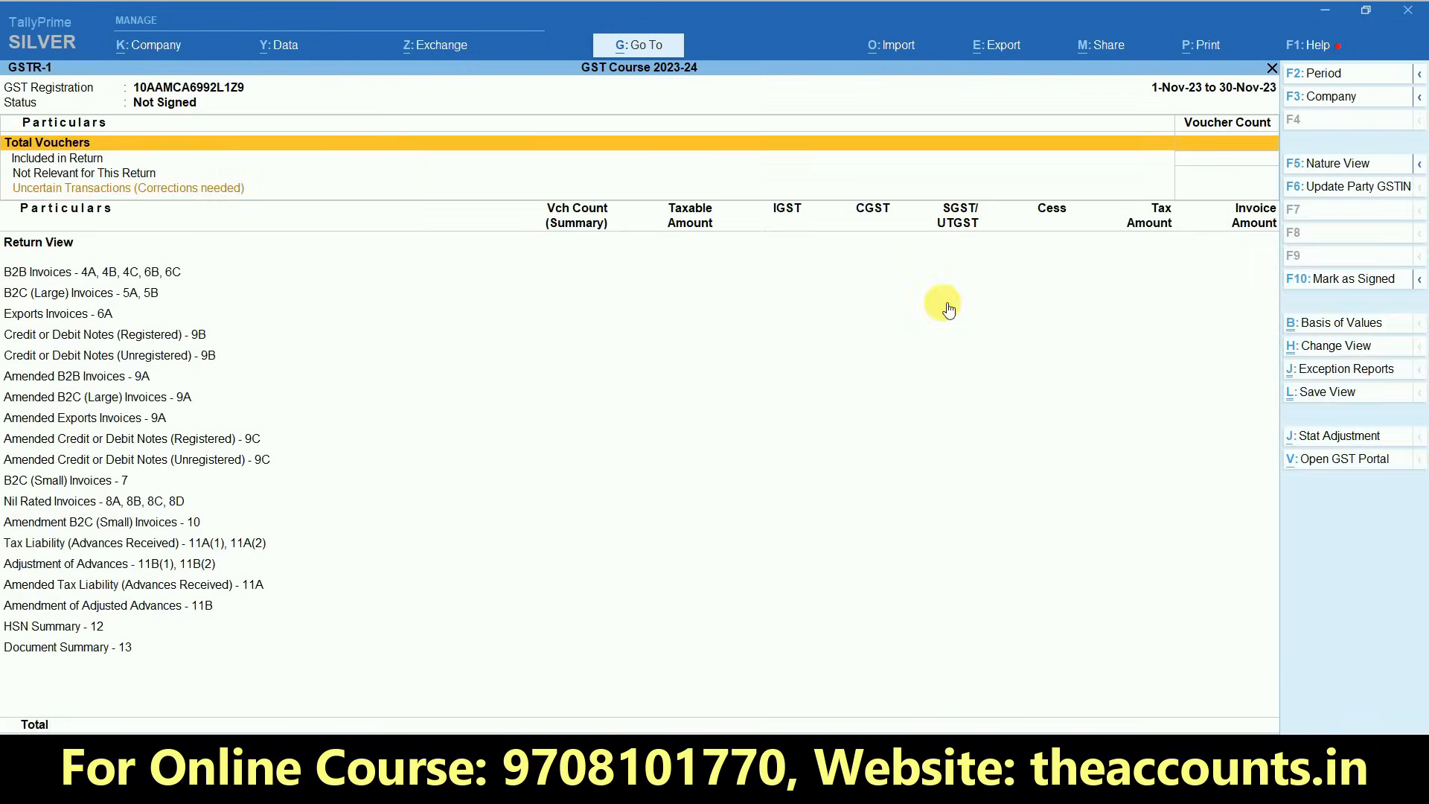
pyautogui.press('Escape')
pyautogui.click(914, 321)
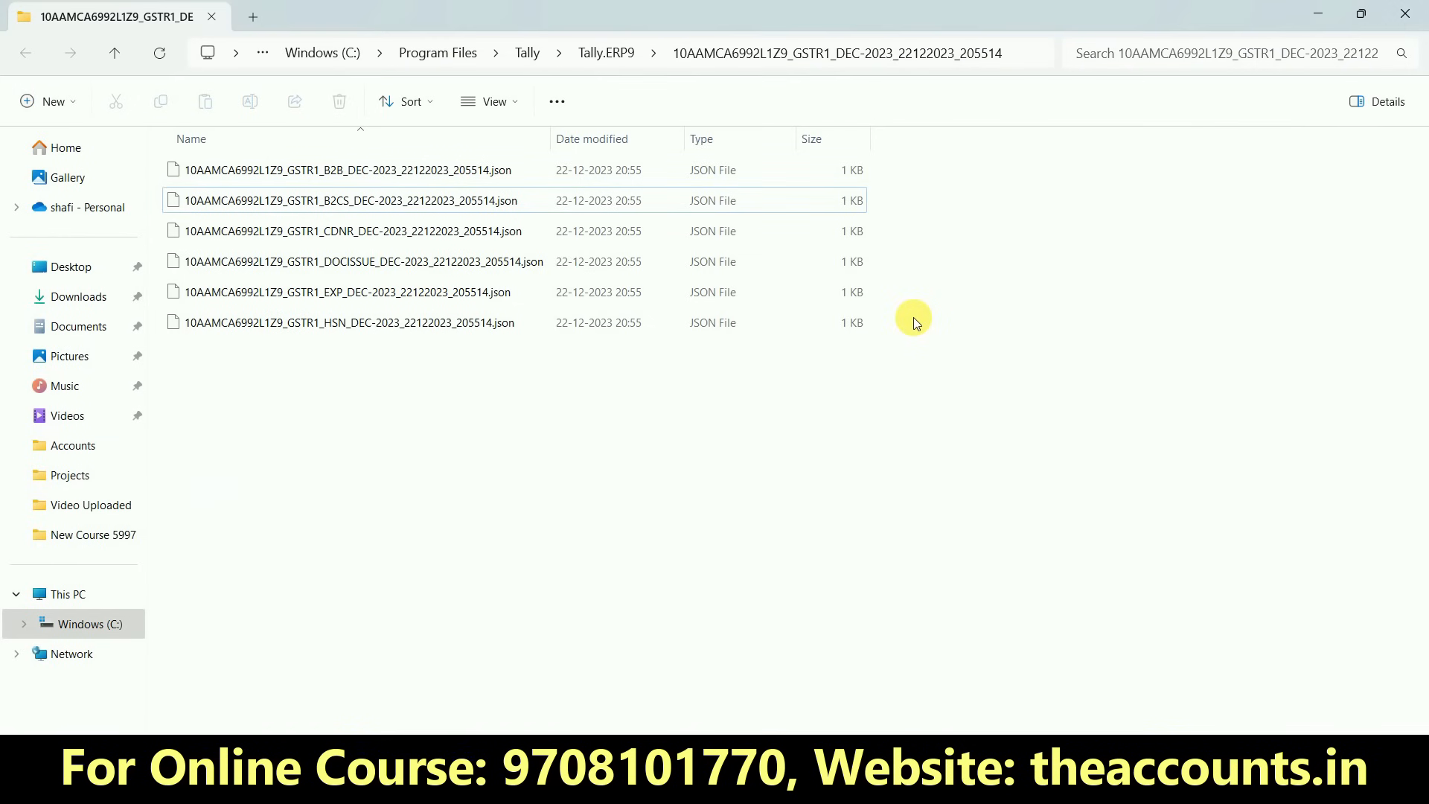
pyautogui.hotkey('alt', 'Tab')
pyautogui.hotkey('alt', 'Tab')
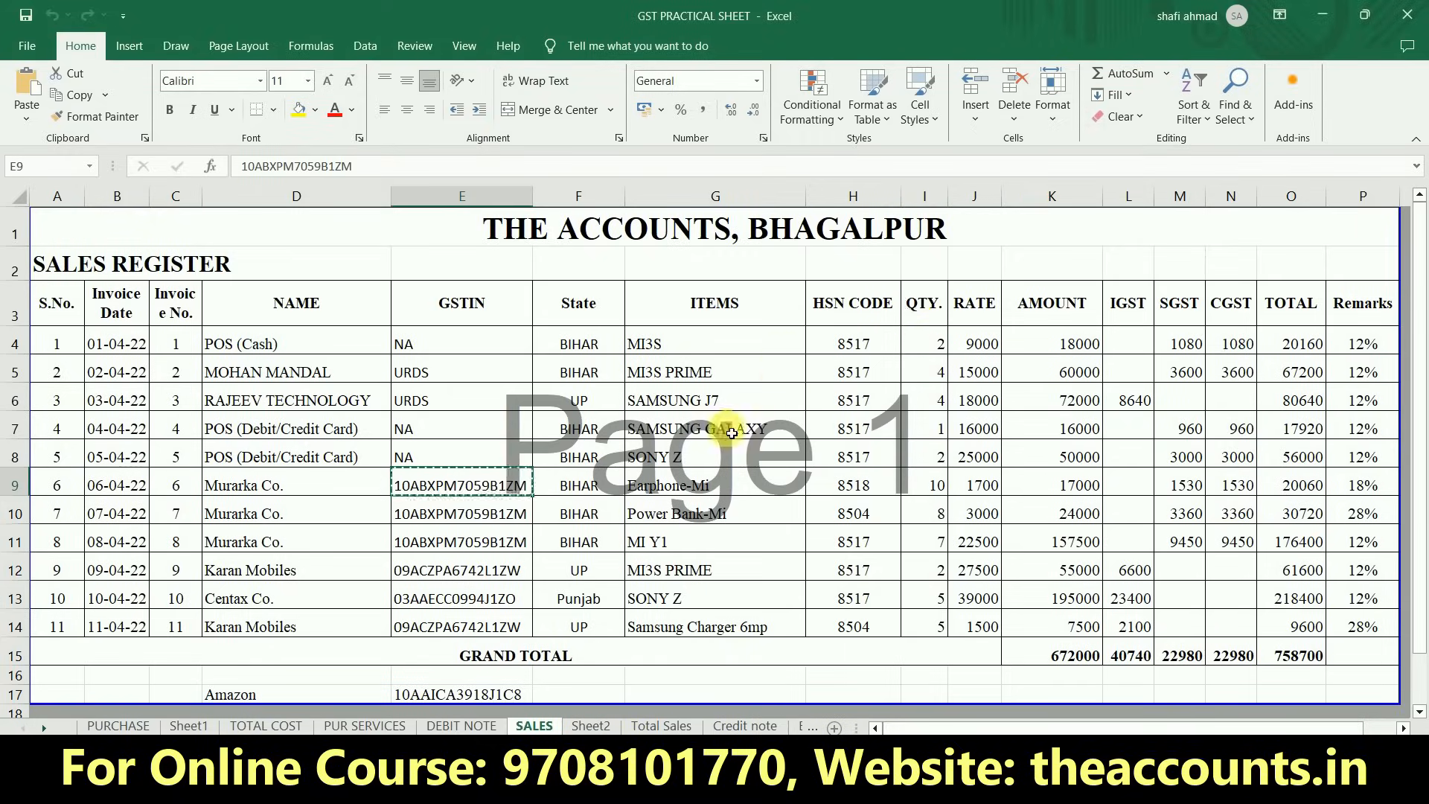
pyautogui.hotkey('alt', 'Tab')
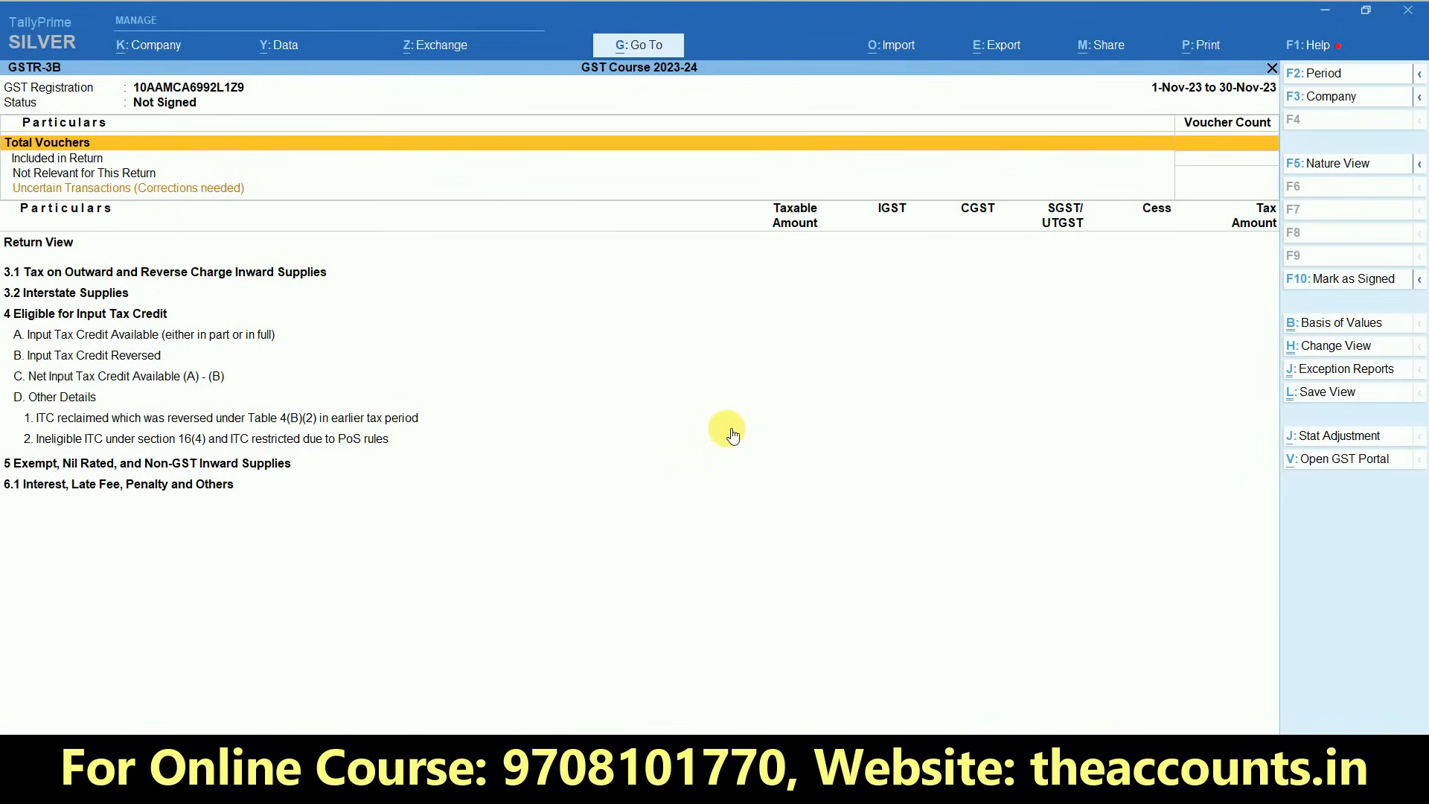